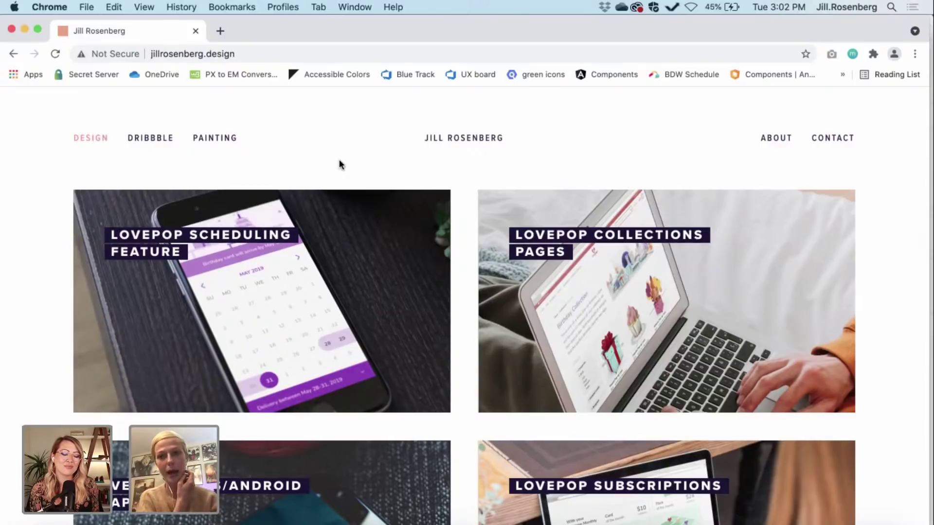
Step: Browse the Lovepop Collections Pages case study, then return to the portfolio home page
scroll(359, 169, "down", 1)
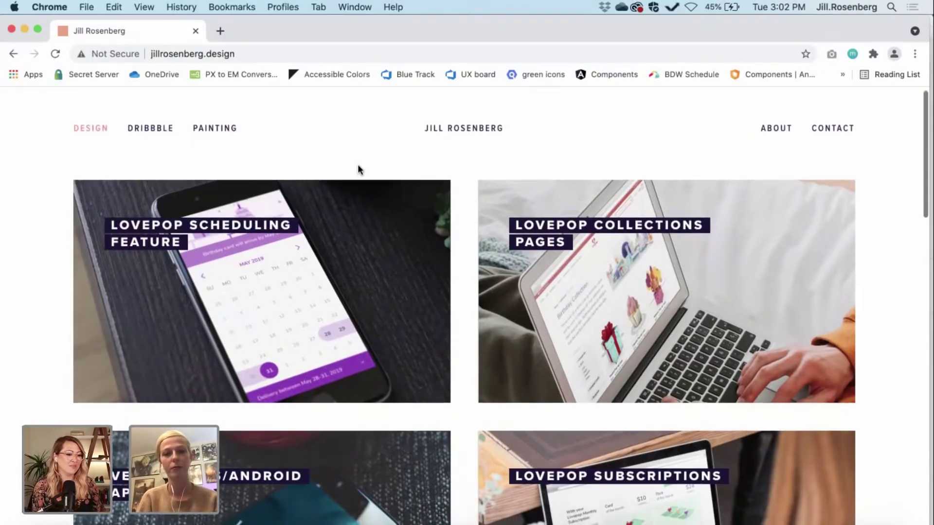
scroll(457, 195, "down", 1)
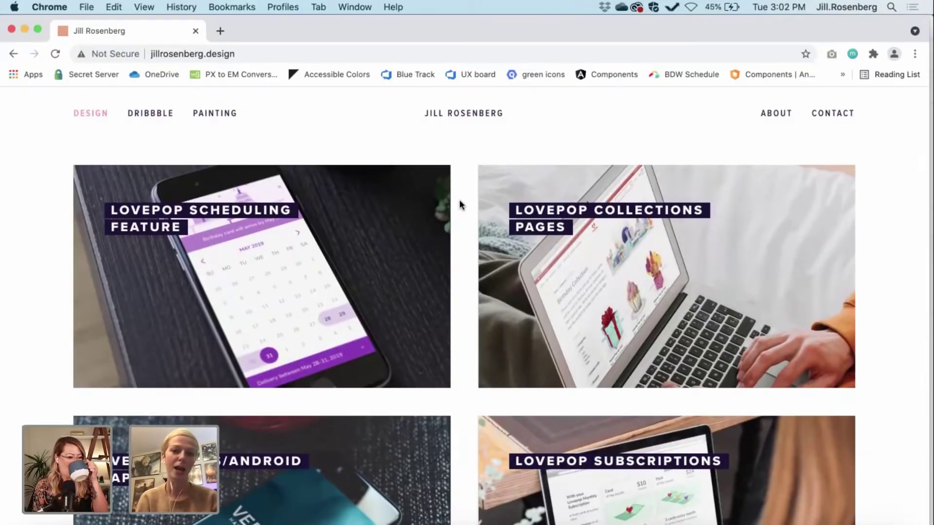
scroll(462, 227, "down", 1)
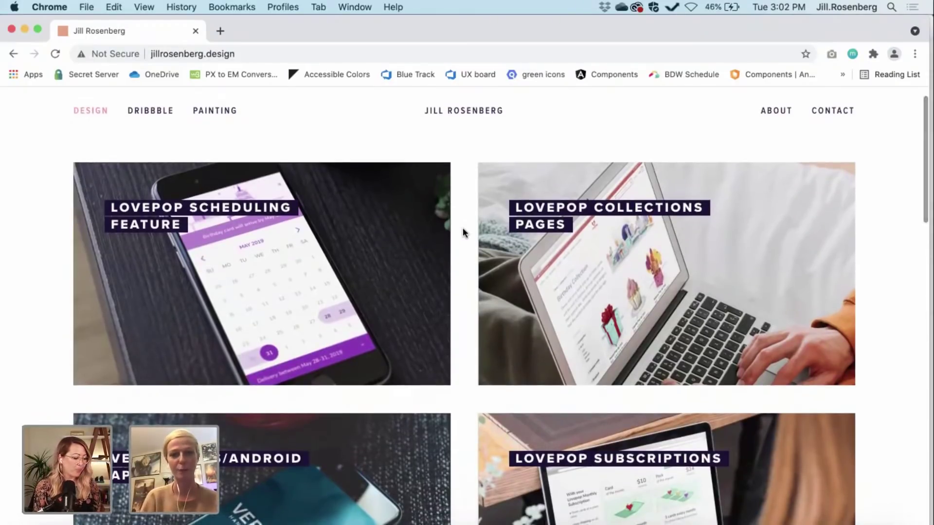
left_click(602, 226)
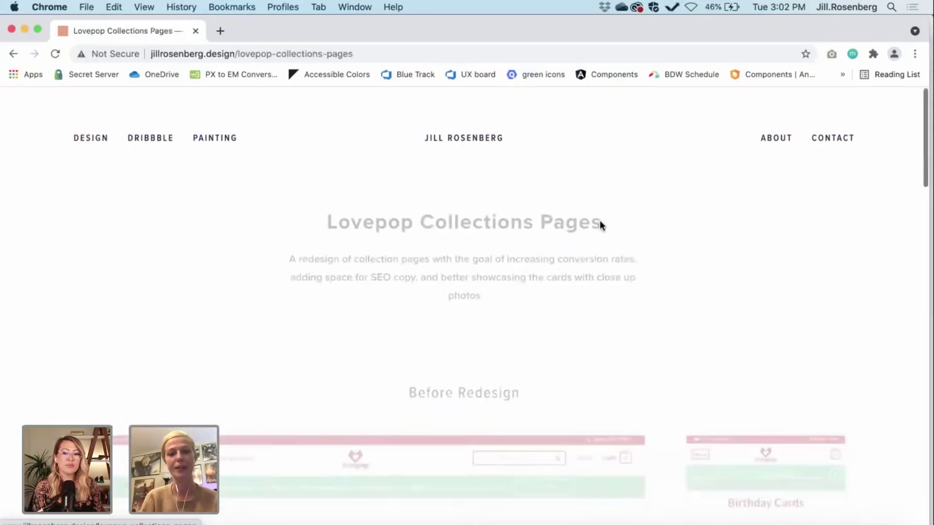
scroll(629, 244, "down", 8)
scroll(629, 244, "down", 8)
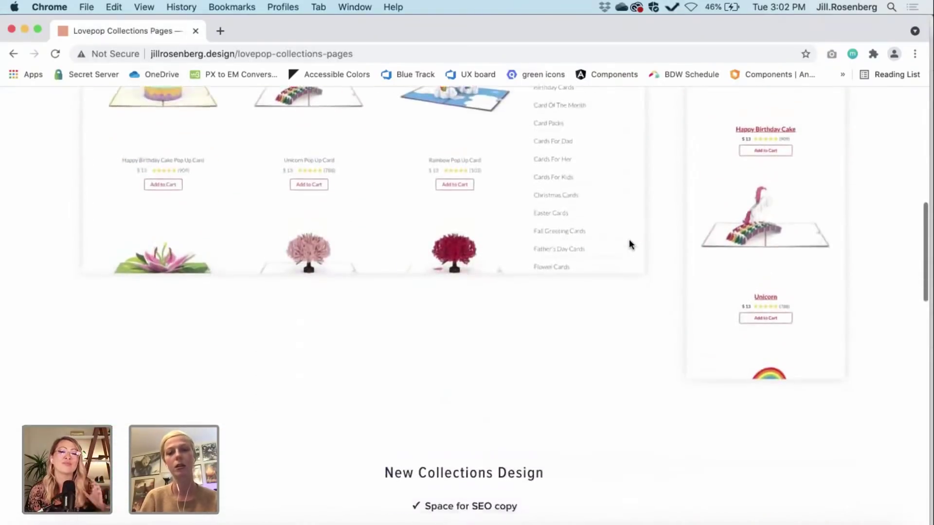
scroll(655, 266, "down", 7)
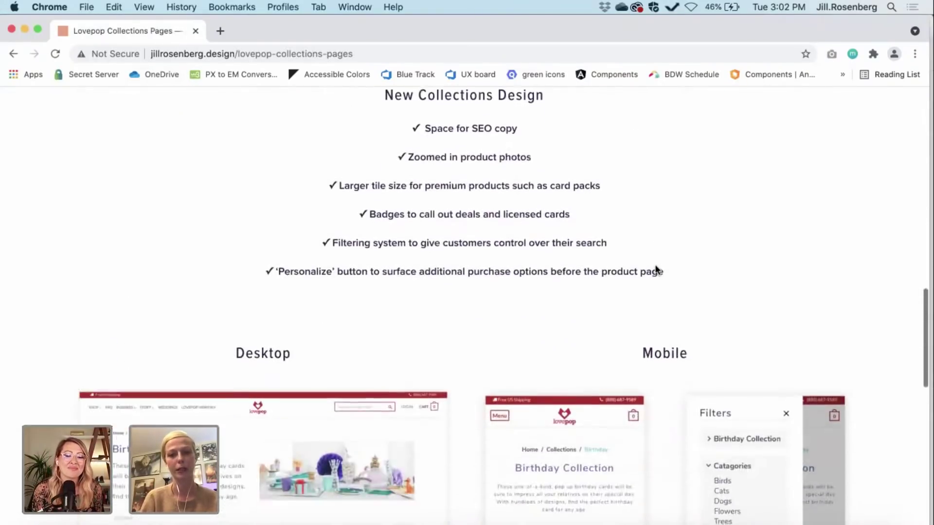
scroll(655, 271, "down", 1)
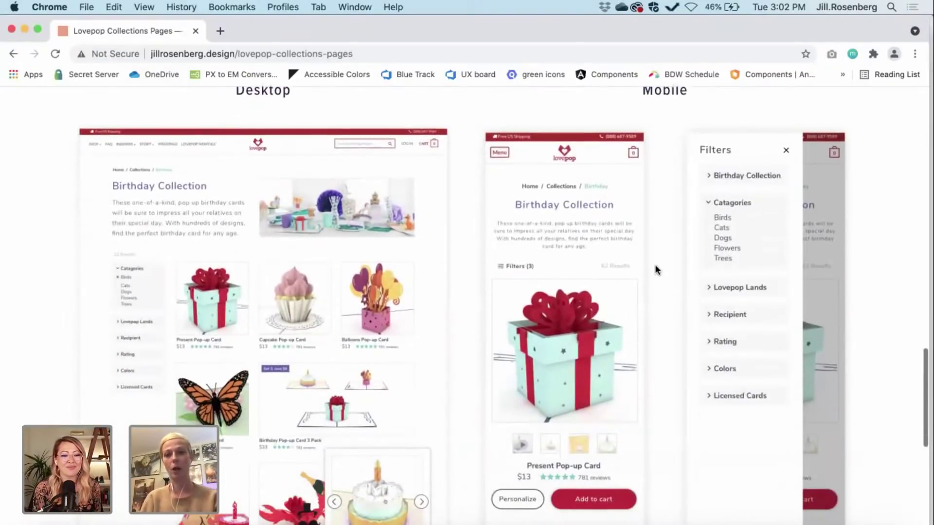
scroll(656, 270, "down", 3)
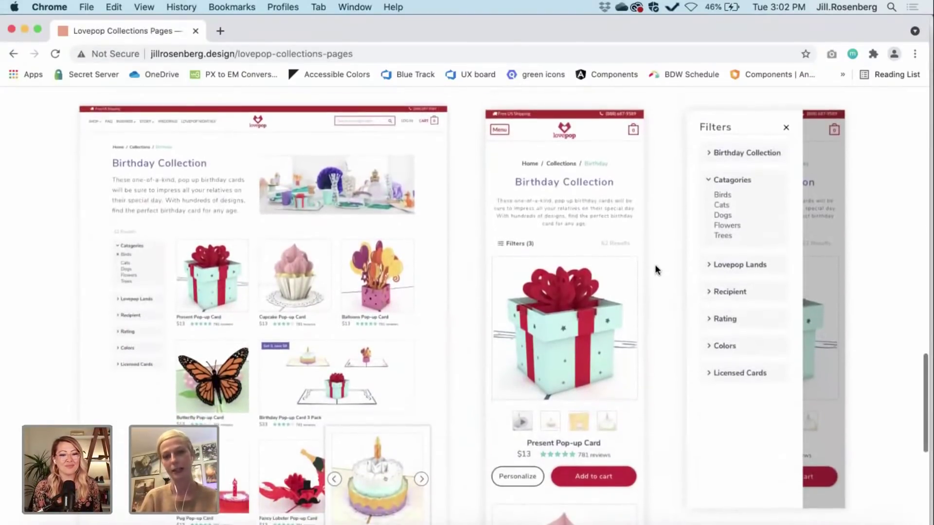
scroll(656, 270, "down", 2)
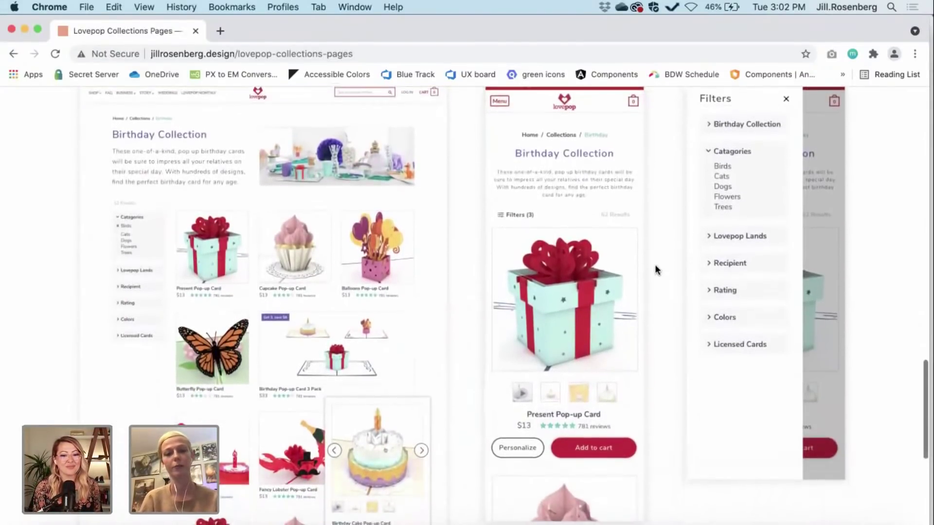
scroll(466, 384, "down", 10)
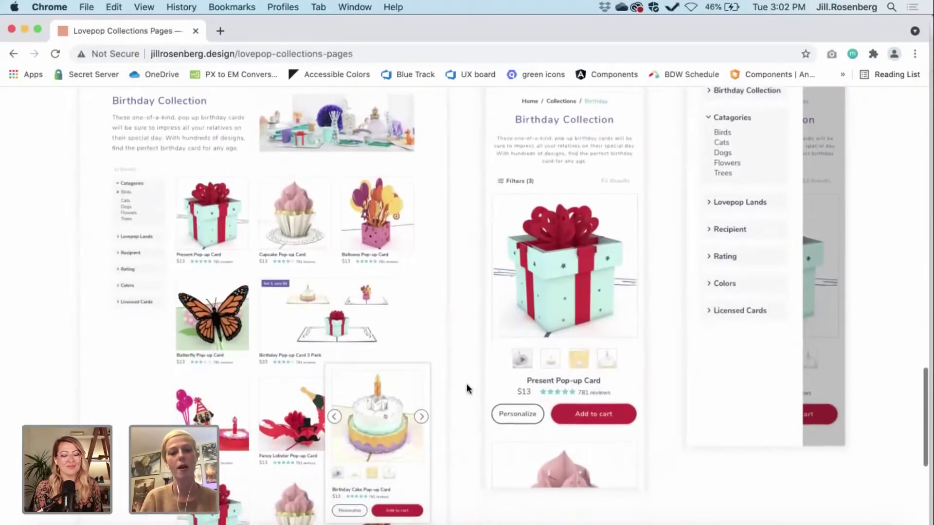
scroll(467, 384, "down", 6)
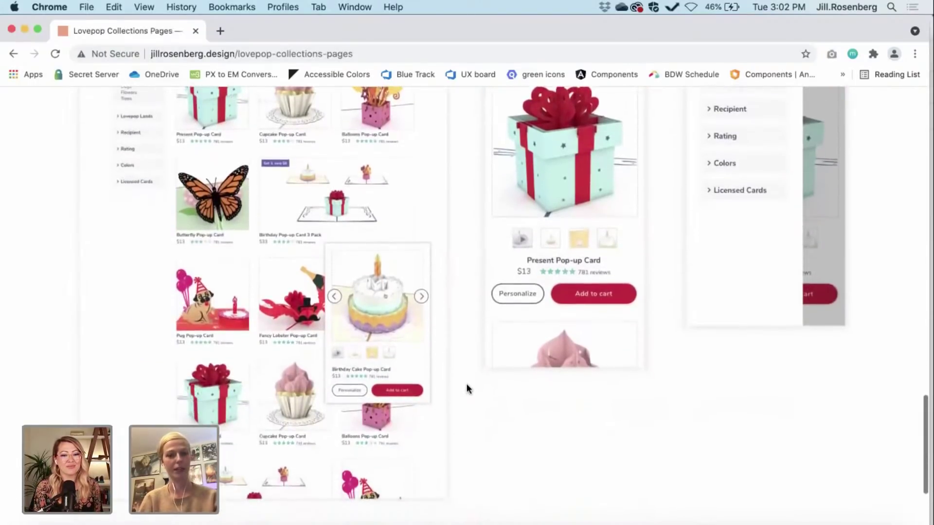
scroll(466, 384, "down", 1)
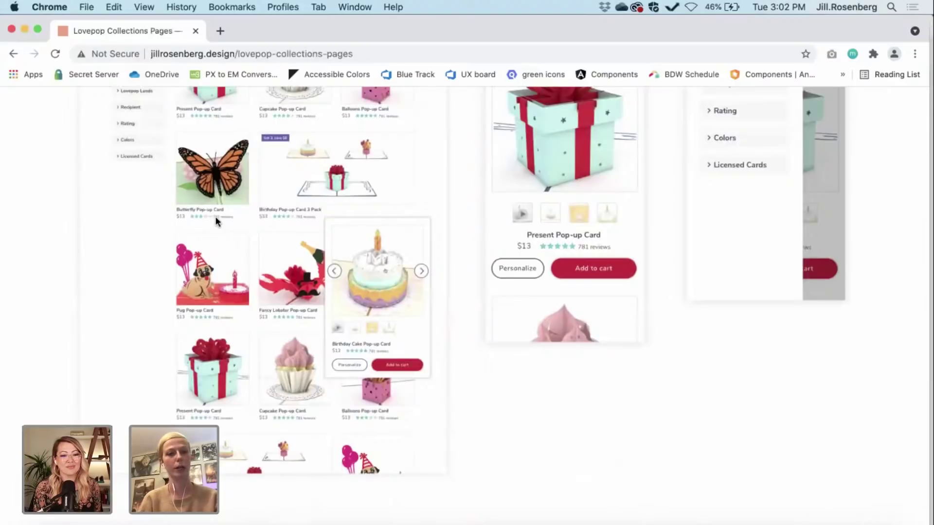
scroll(276, 388, "down", 13)
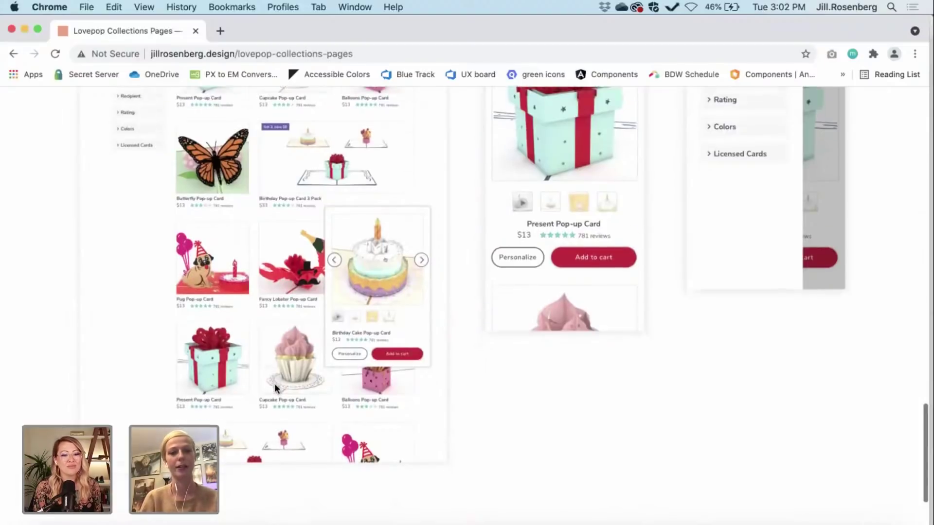
left_click(10, 53)
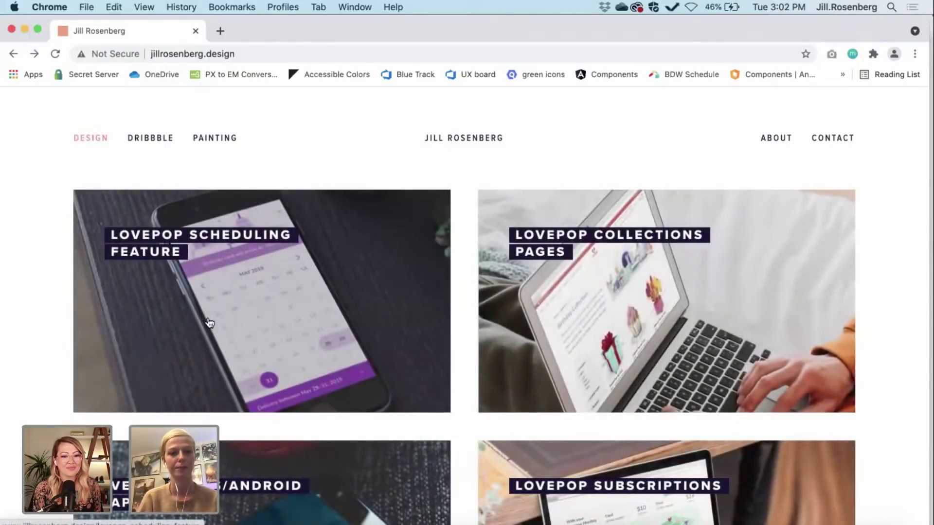
Step: Open the Lovepop Scheduling Feature case study, scroll to Illustrations for all Occasions, then go back
left_click(208, 322)
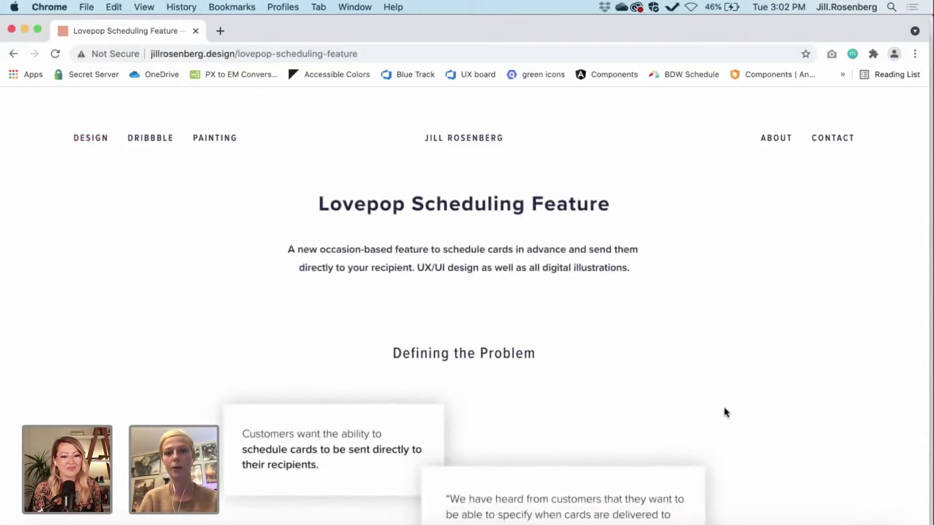
scroll(725, 412, "down", 10)
scroll(725, 411, "down", 20)
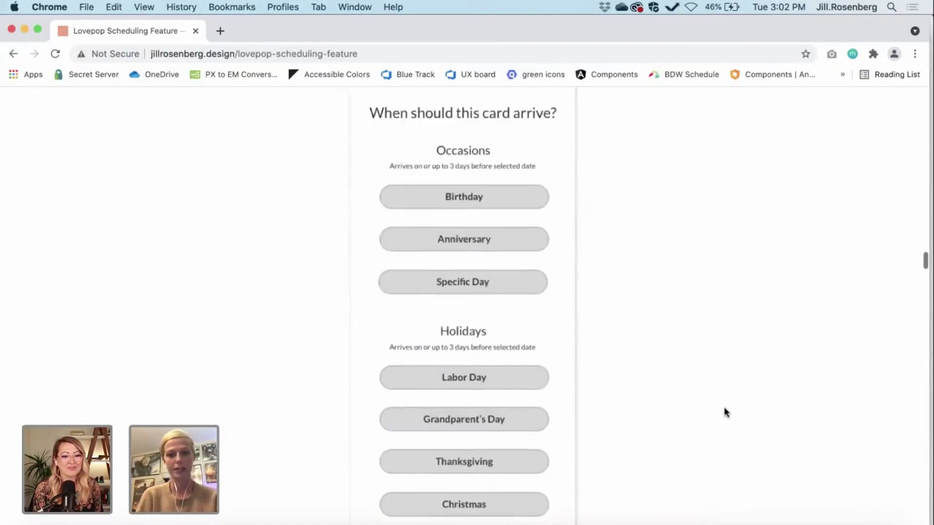
scroll(725, 412, "down", 15)
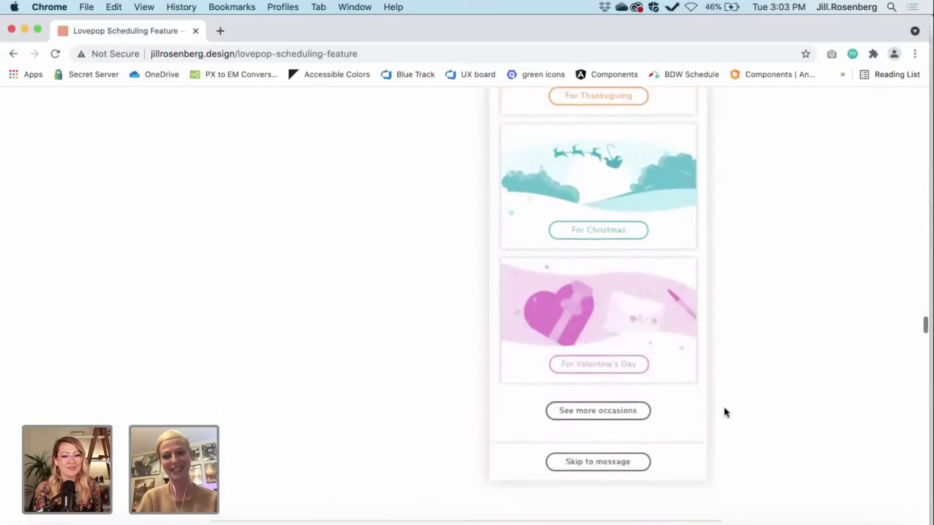
scroll(723, 412, "down", 5)
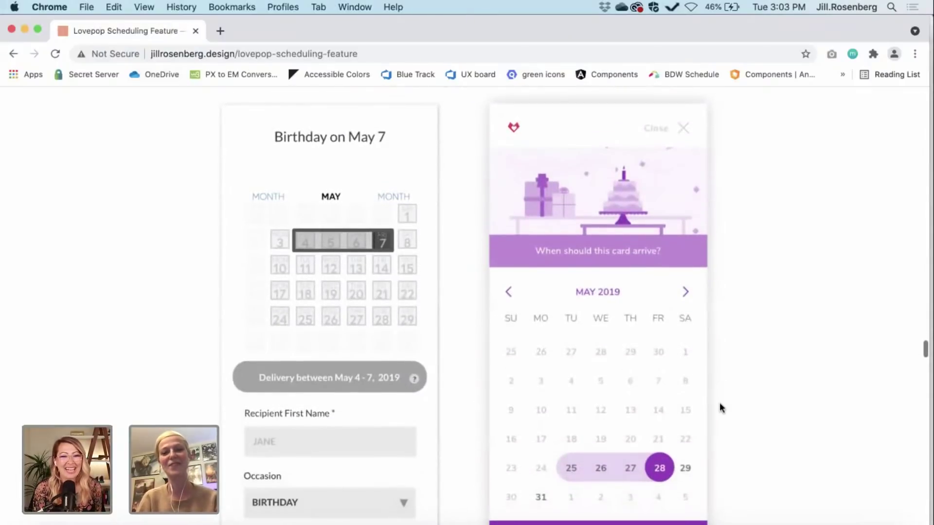
scroll(662, 340, "up", 2)
scroll(661, 340, "up", 1)
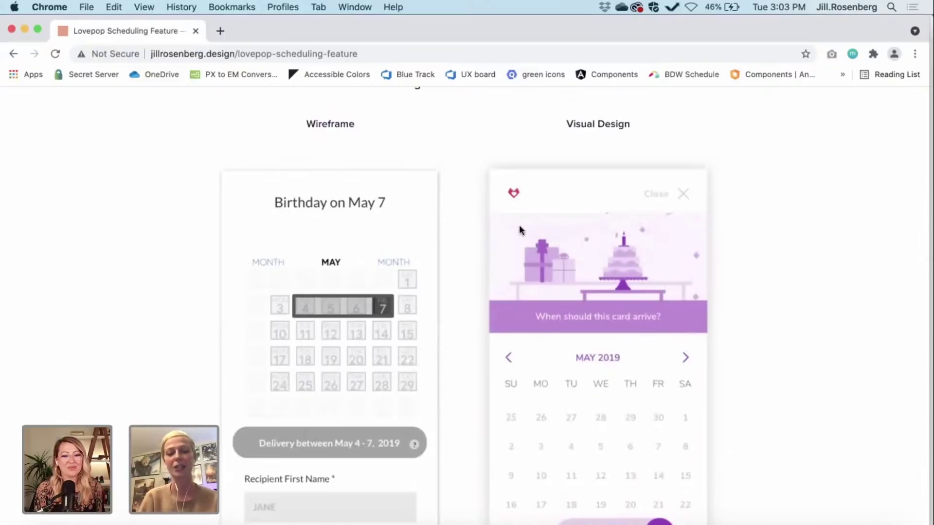
scroll(671, 281, "down", 12)
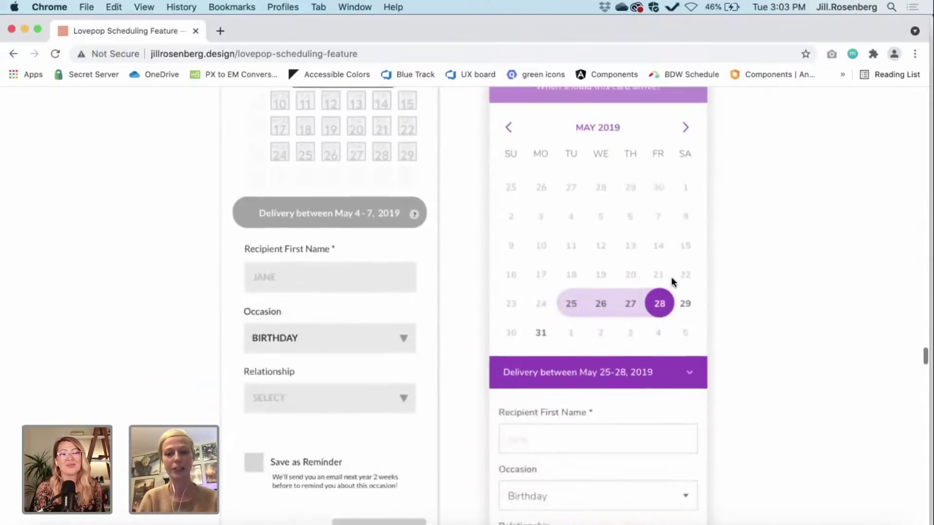
scroll(672, 282, "down", 5)
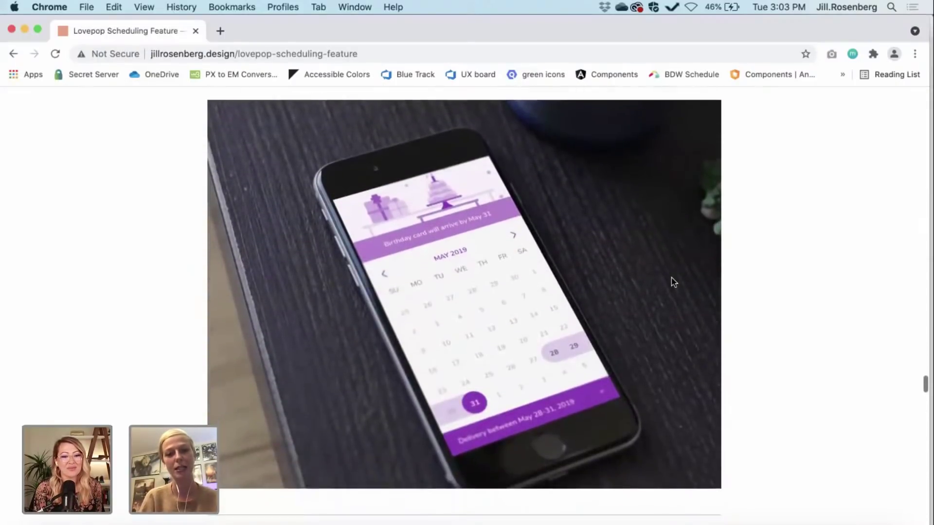
scroll(673, 281, "up", 1)
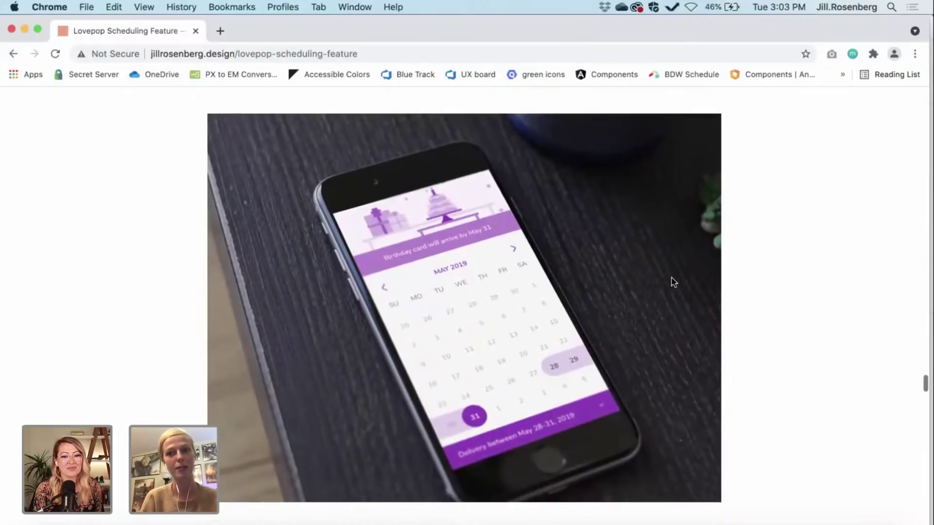
scroll(673, 282, "down", 1)
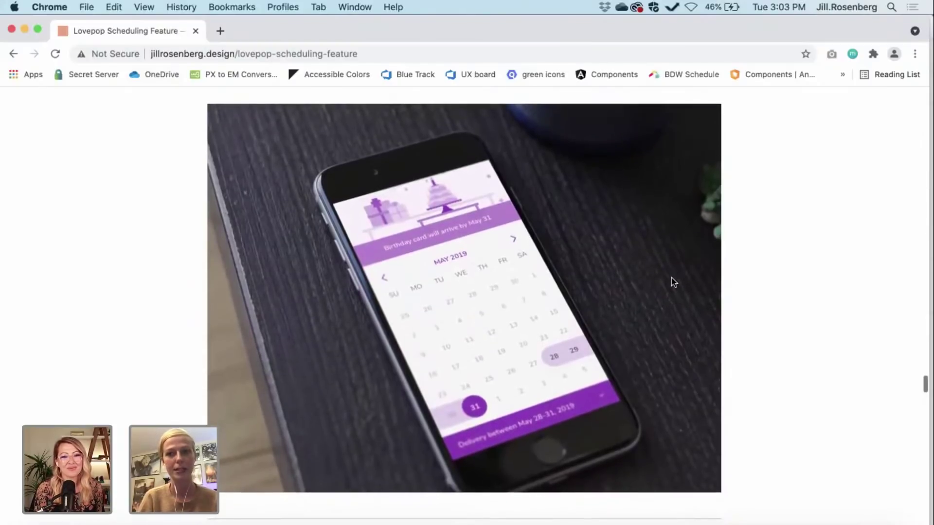
scroll(673, 282, "up", 1)
scroll(673, 282, "down", 15)
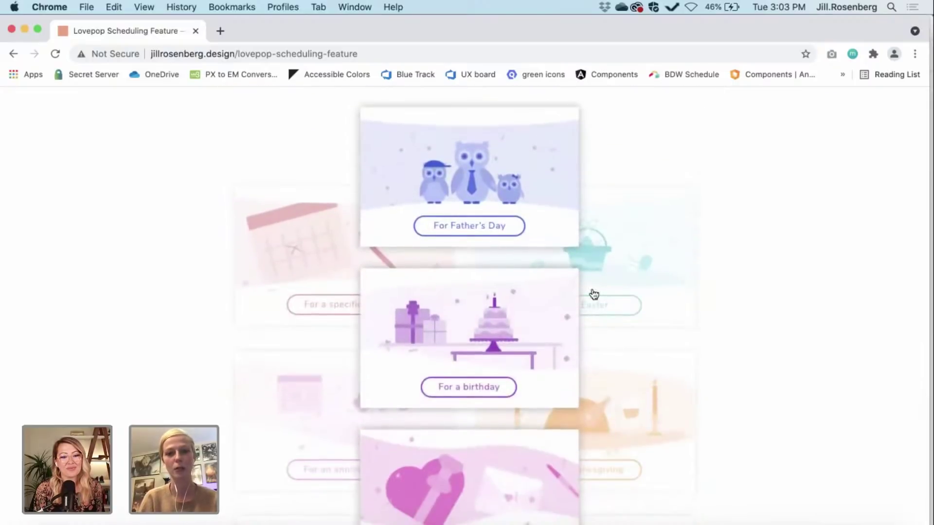
scroll(594, 294, "down", 8)
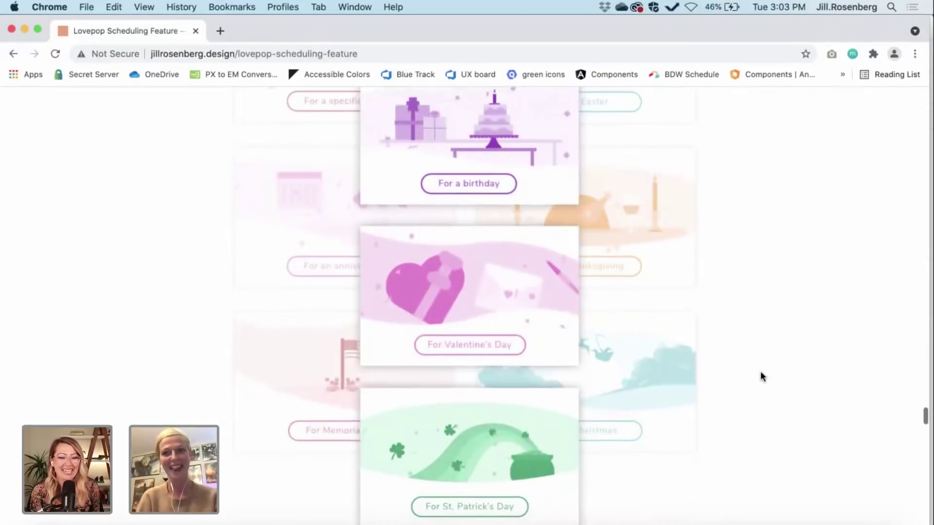
scroll(761, 376, "up", 10)
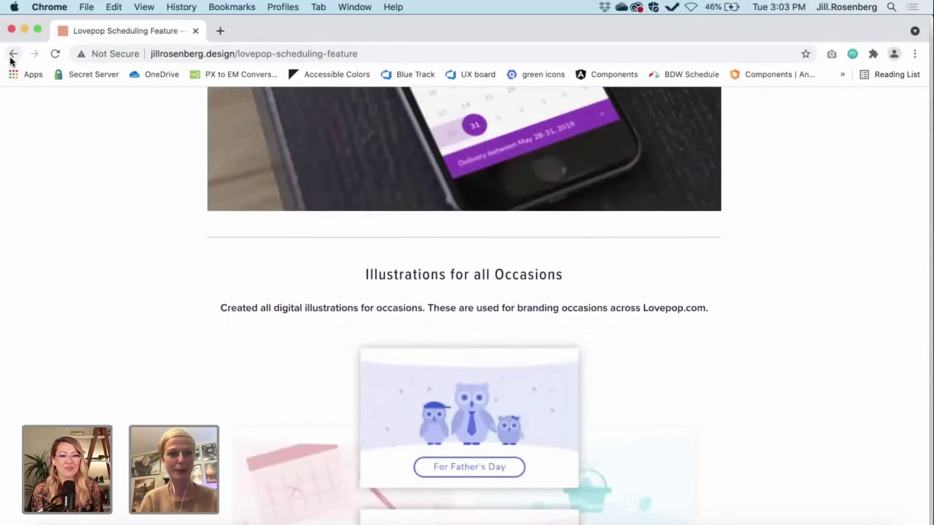
left_click(11, 55)
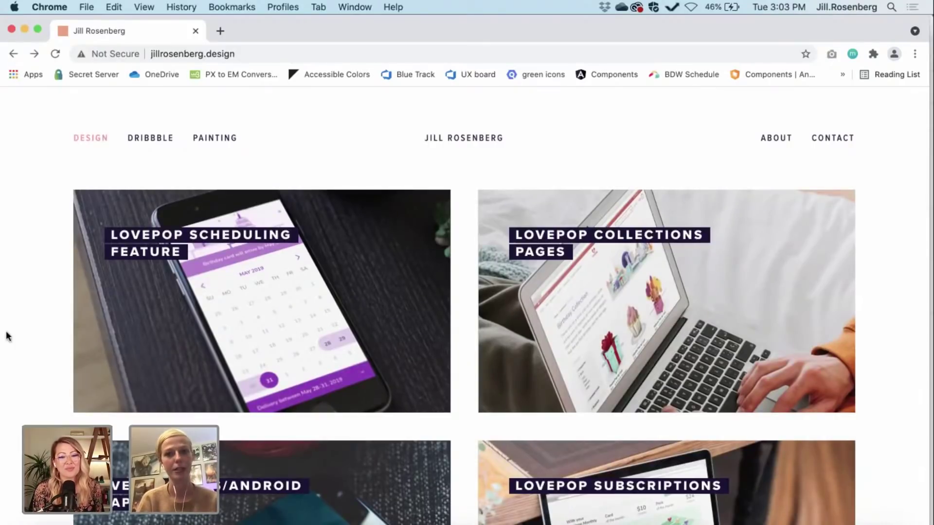
Step: Scroll the jillrosenberg.design home page to check the Lovepop project grid
scroll(16, 359, "down", 1)
scroll(16, 361, "up", 1)
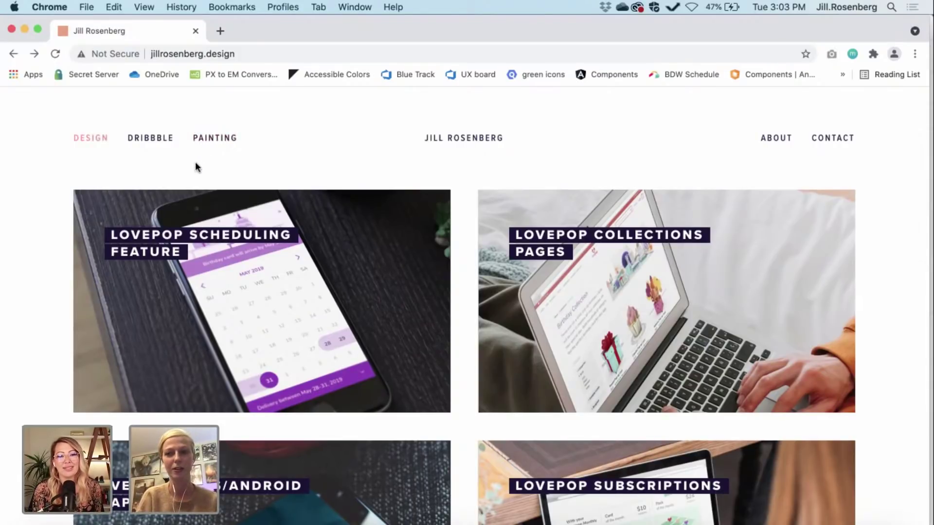
Step: Open the portfolio's Painting page and scroll through the Gallery NAGA mural photos
left_click(217, 138)
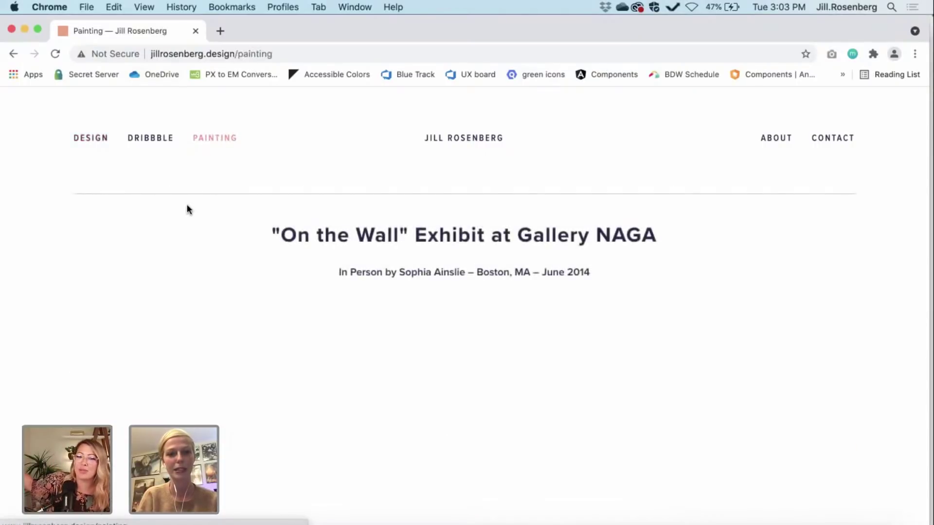
scroll(187, 204, "down", 5)
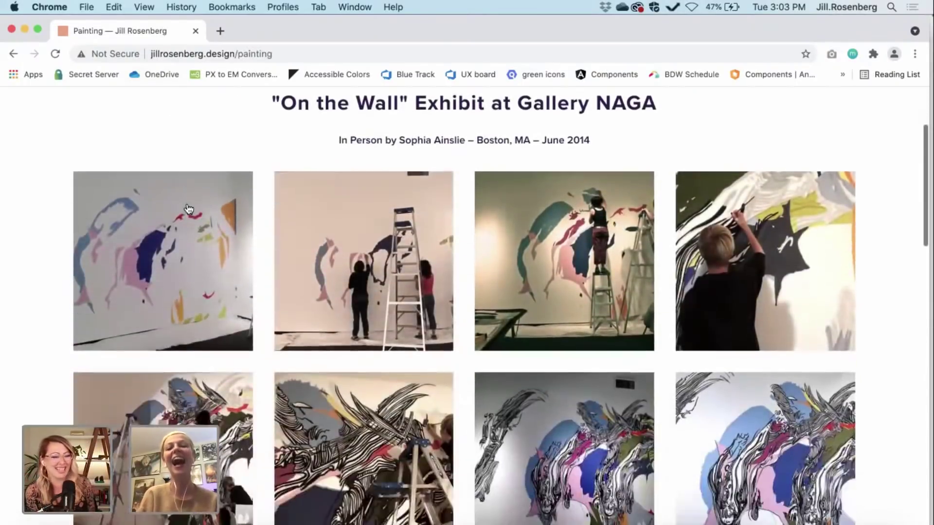
scroll(185, 207, "down", 1)
scroll(329, 296, "up", 1)
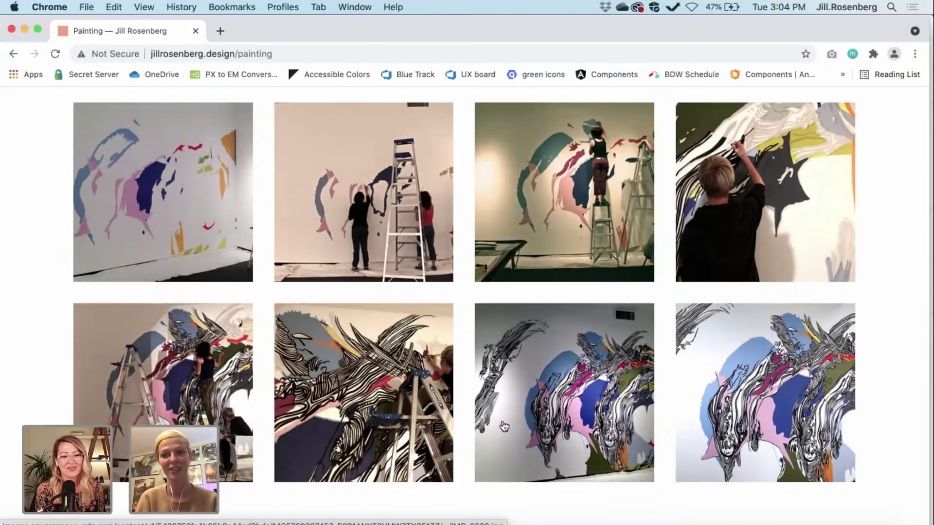
scroll(306, 323, "up", 2)
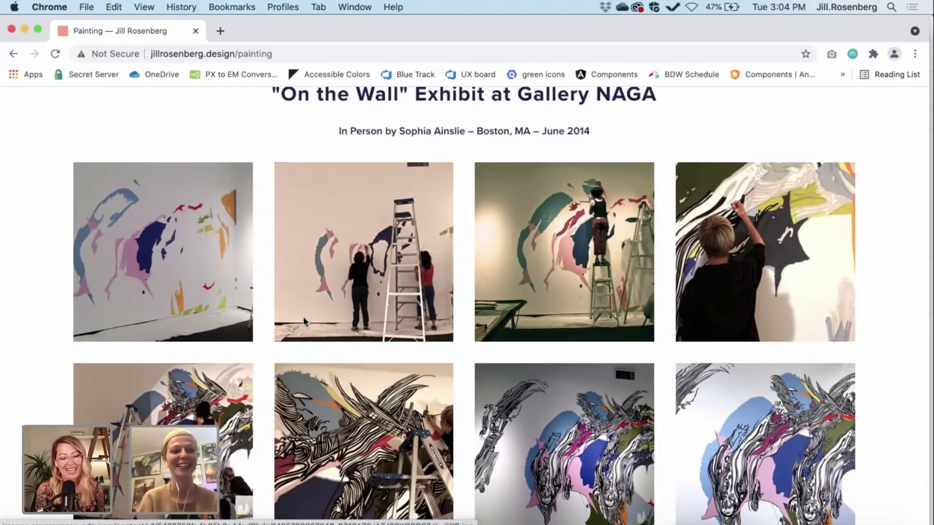
Step: Close the Painting tab and quit Google Chrome to get back to the Paw Pal canvas
left_click(196, 31)
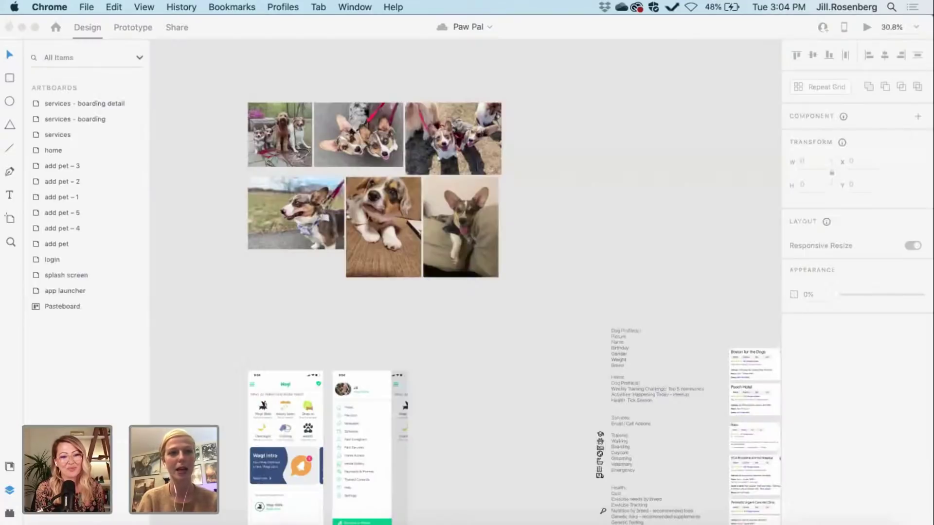
left_click(50, 7)
left_click(55, 177)
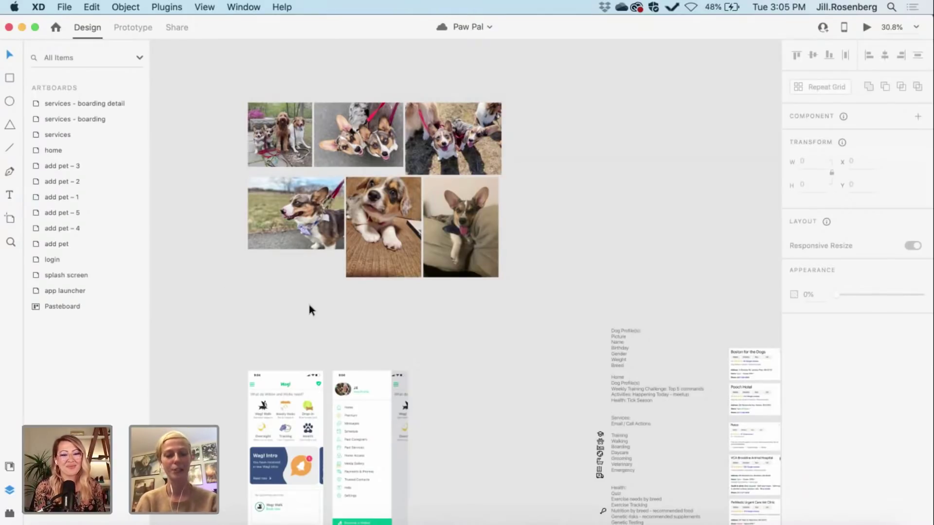
scroll(310, 308, "up", 2)
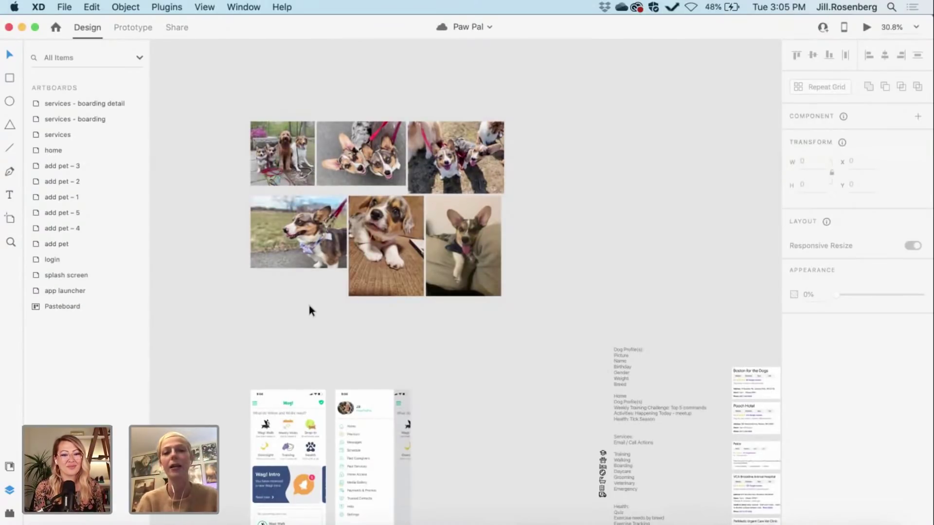
Step: Zoom in on the dog photo moodboard, then zoom out to 47.1% and scroll to the Wag! screens
scroll(310, 307, "up", 5)
scroll(179, 335, "up", 5)
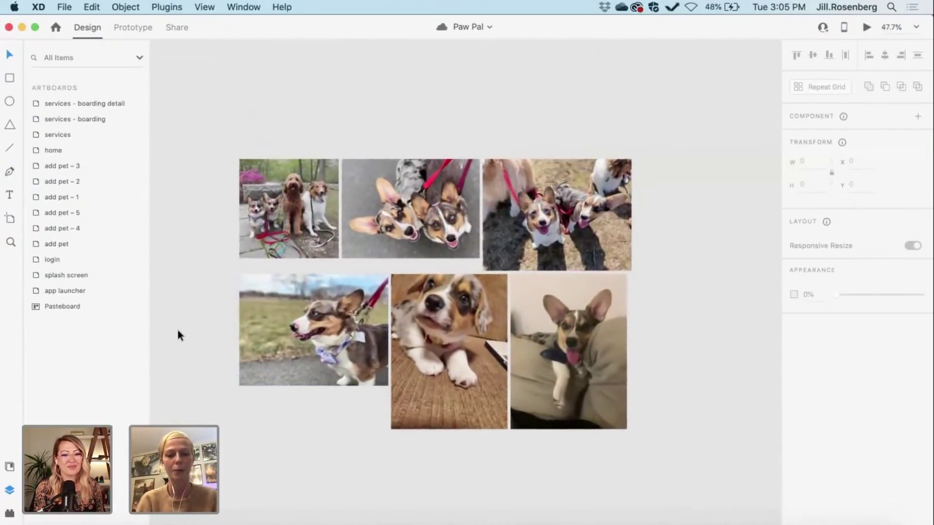
scroll(177, 330, "down", 2)
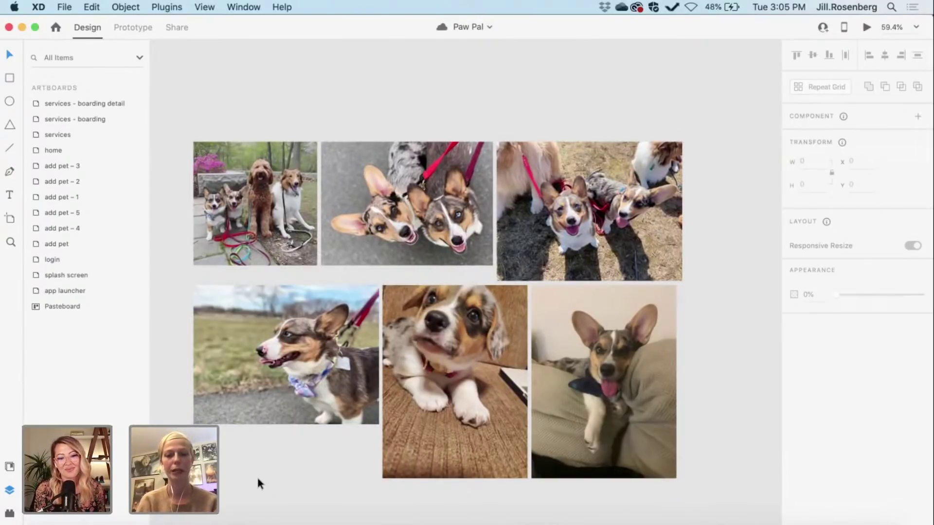
scroll(258, 479, "down", 1)
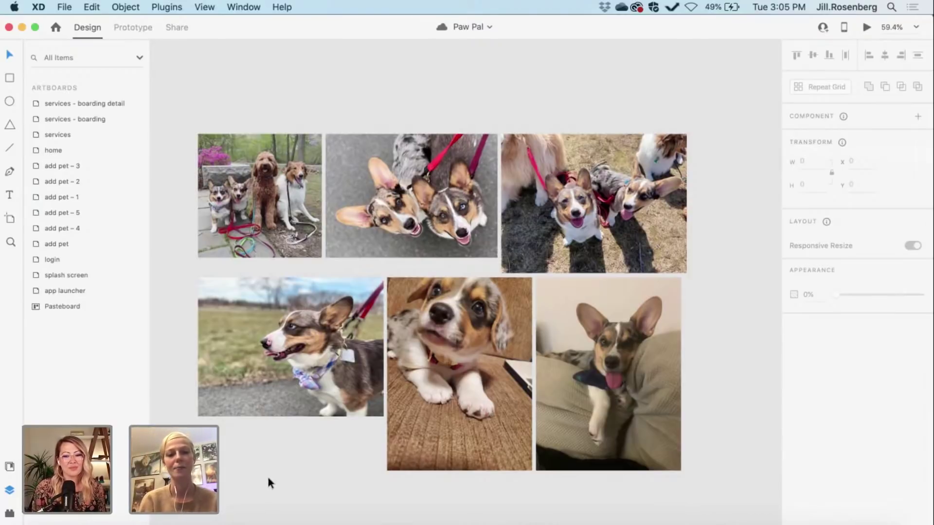
scroll(267, 479, "left", 3)
scroll(269, 482, "left", 2)
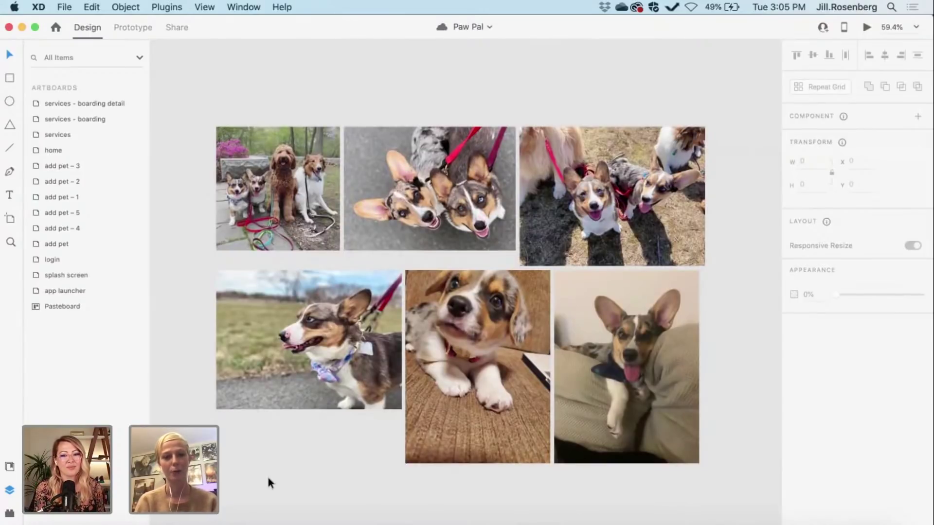
scroll(269, 483, "right", 2)
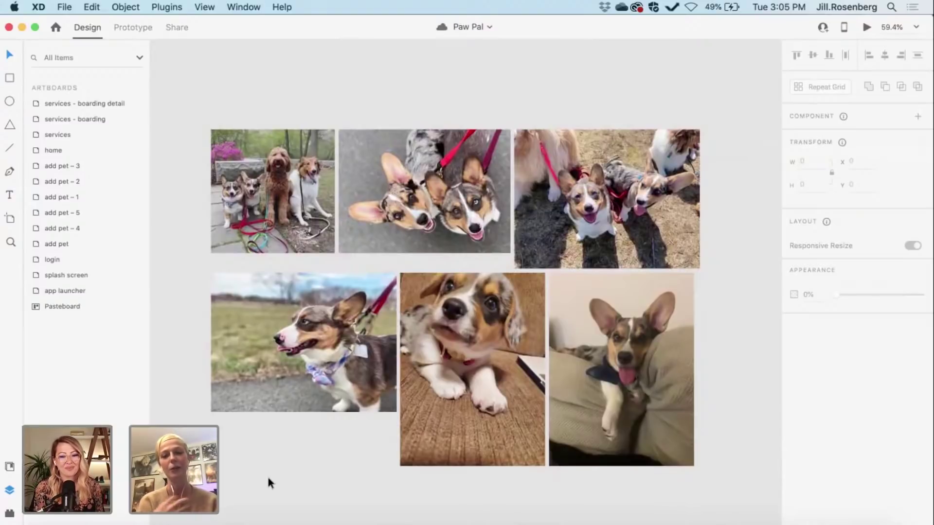
scroll(268, 477, "down", 1)
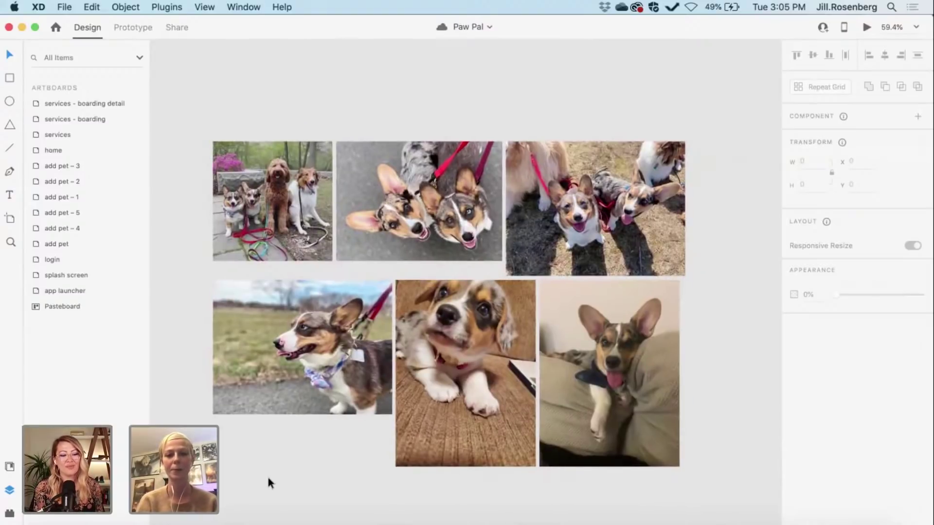
scroll(267, 477, "down", 3)
scroll(268, 479, "down", 8)
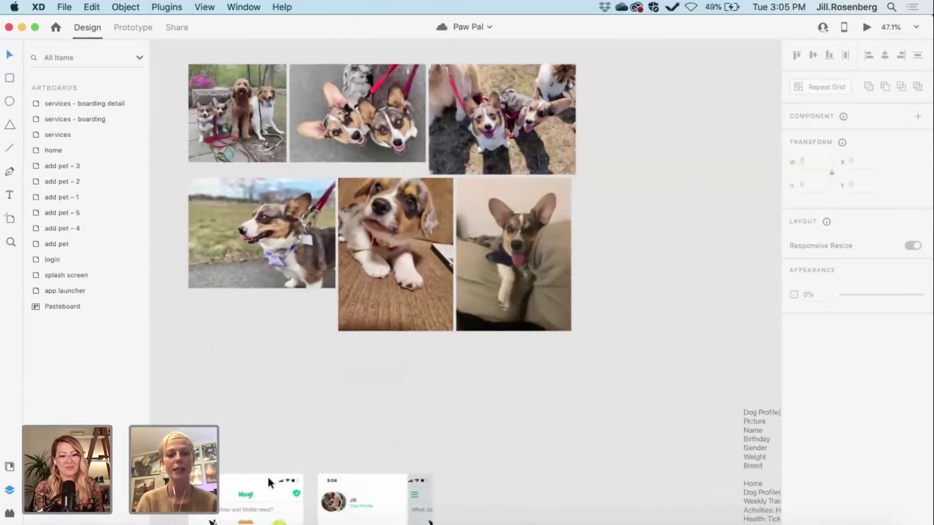
scroll(498, 439, "down", 5)
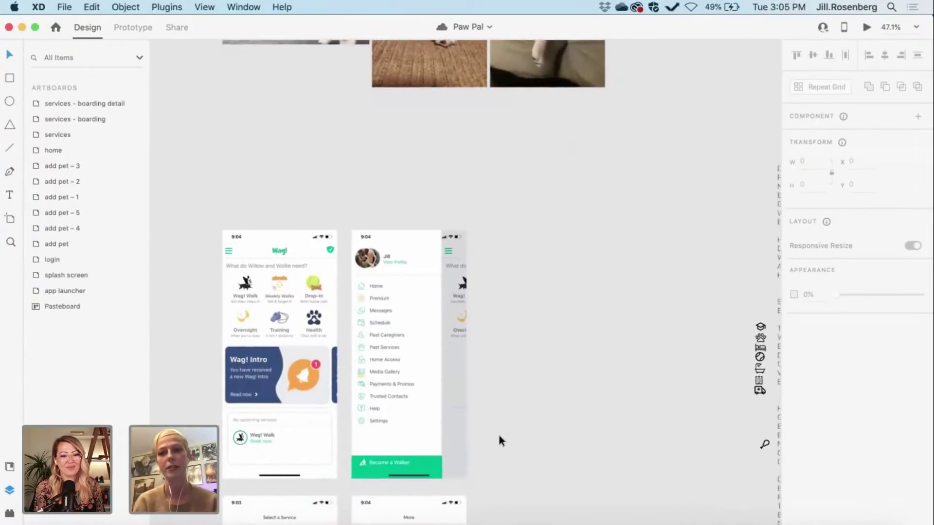
Step: Zoom to 71.8% and pan across the Wag!, Select a Service and More reference screens
scroll(499, 441, "left", 2)
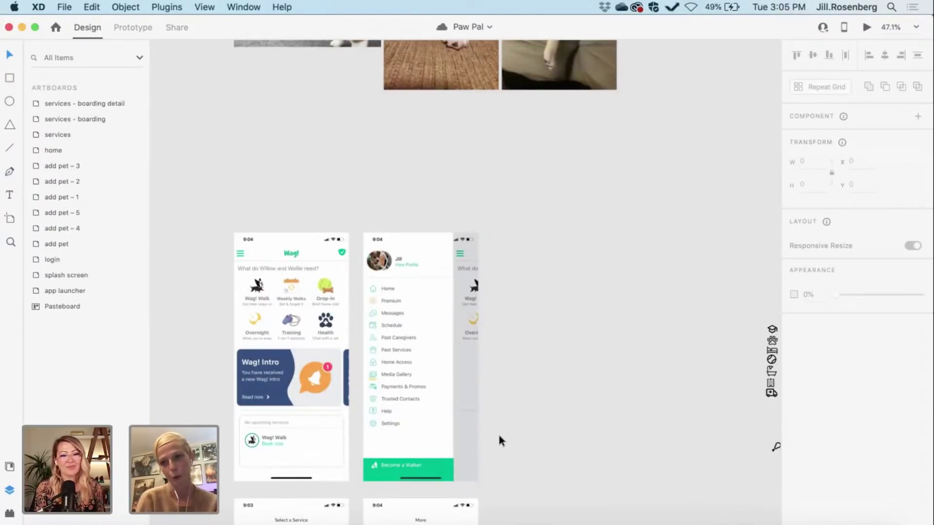
scroll(498, 433, "down", 6)
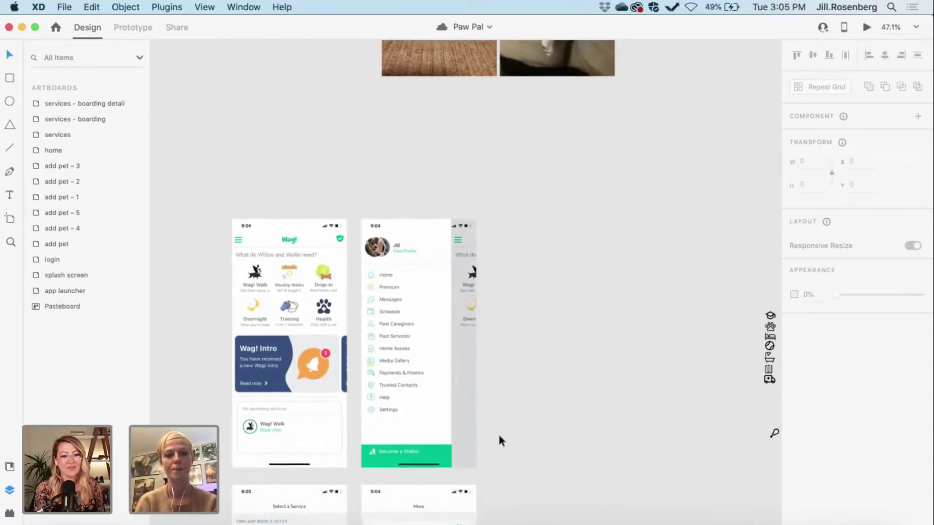
scroll(537, 314, "up", 2)
scroll(538, 314, "up", 5)
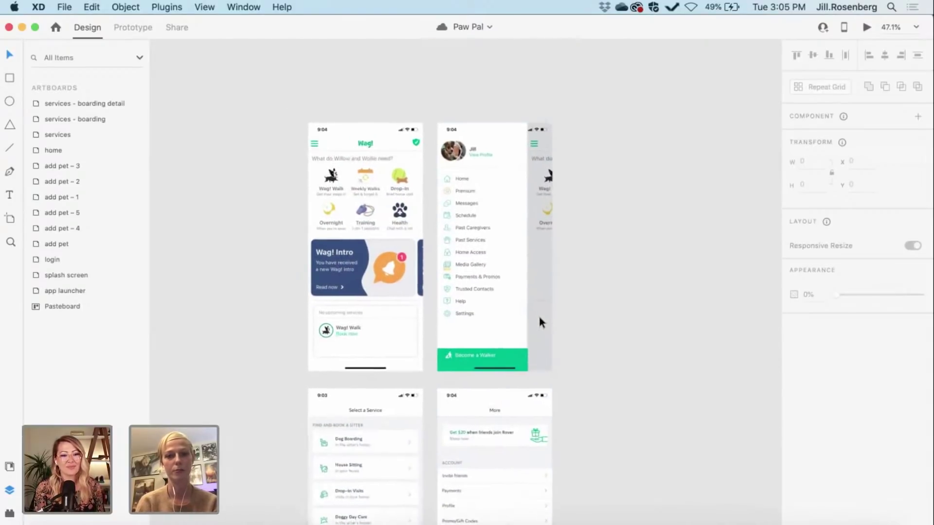
scroll(675, 350, "up", 2)
scroll(675, 350, "left", 2)
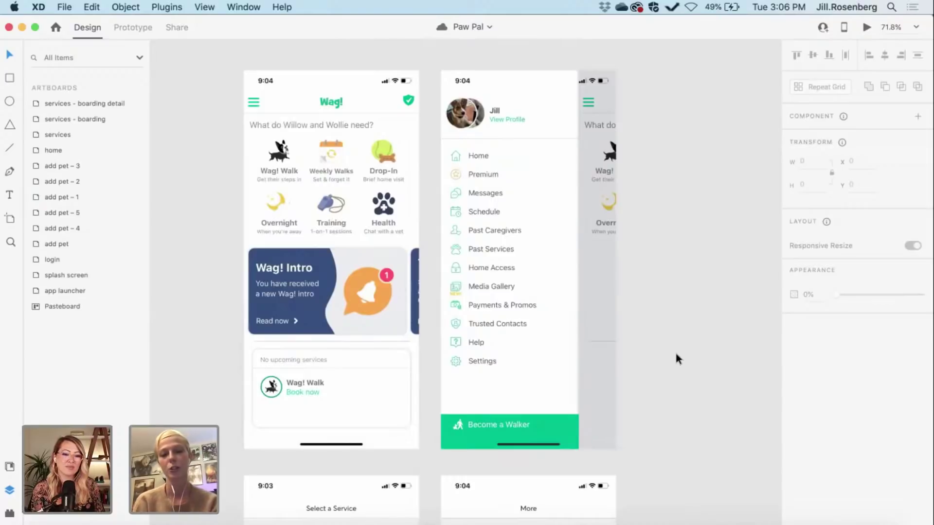
scroll(675, 350, "up", 1)
scroll(675, 350, "left", 1)
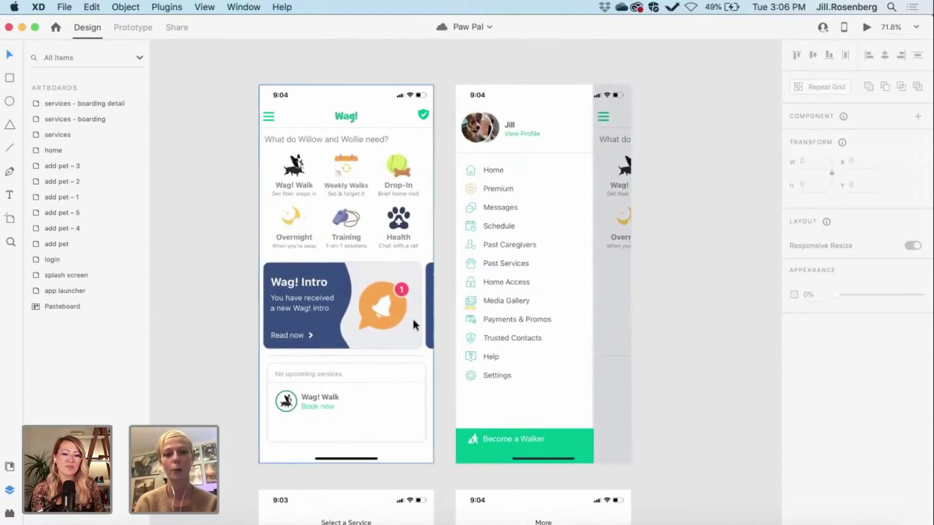
Step: Scroll down the reference artboards until the TODAY pet-tracker screen appears
scroll(244, 317, "down", 1)
scroll(243, 317, "right", 1)
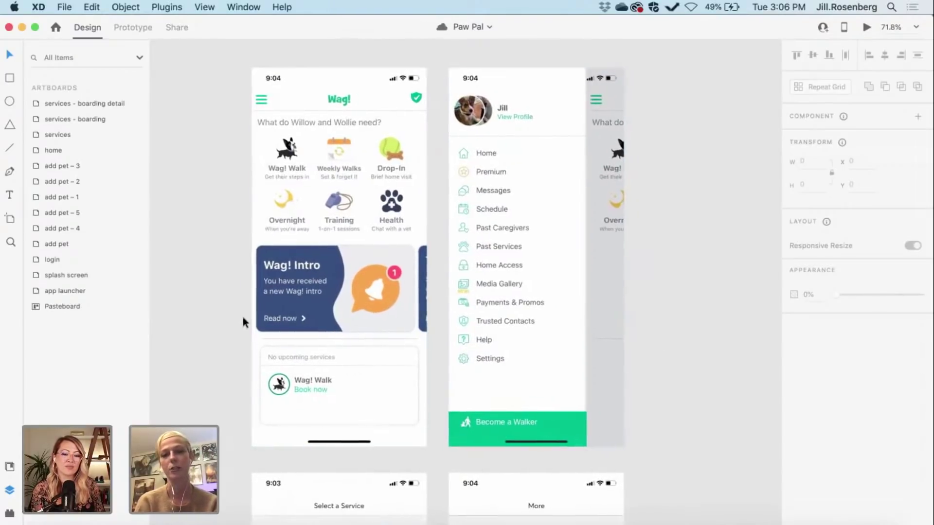
scroll(241, 314, "down", 4)
scroll(241, 314, "right", 1)
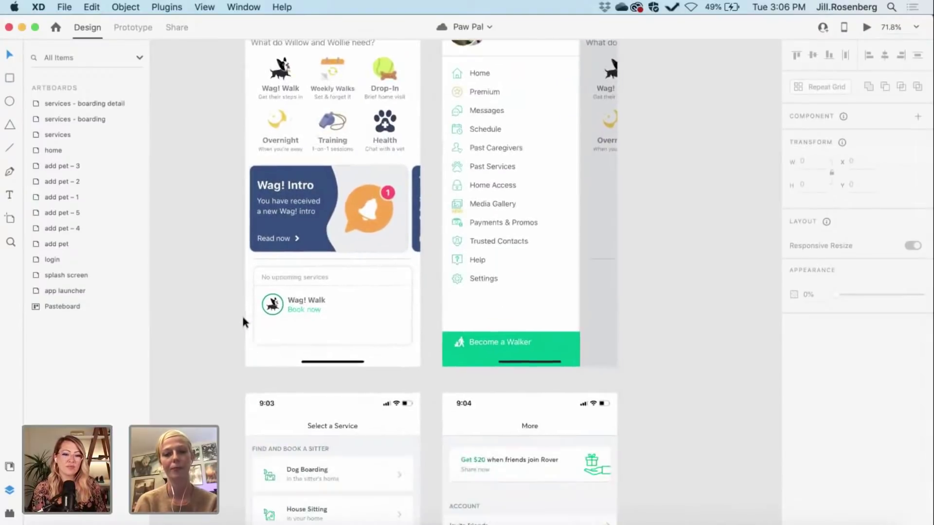
scroll(241, 314, "down", 13)
scroll(241, 314, "right", 1)
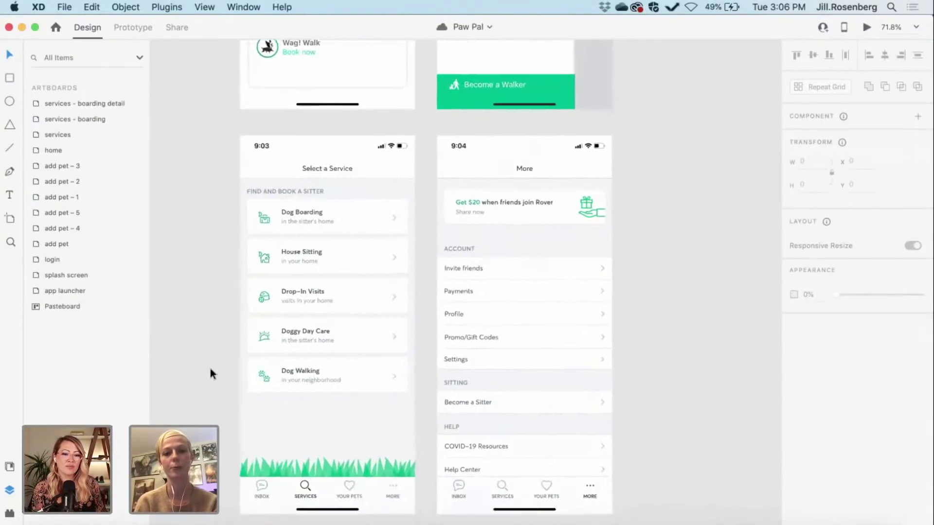
scroll(210, 369, "down", 4)
scroll(210, 369, "up", 2)
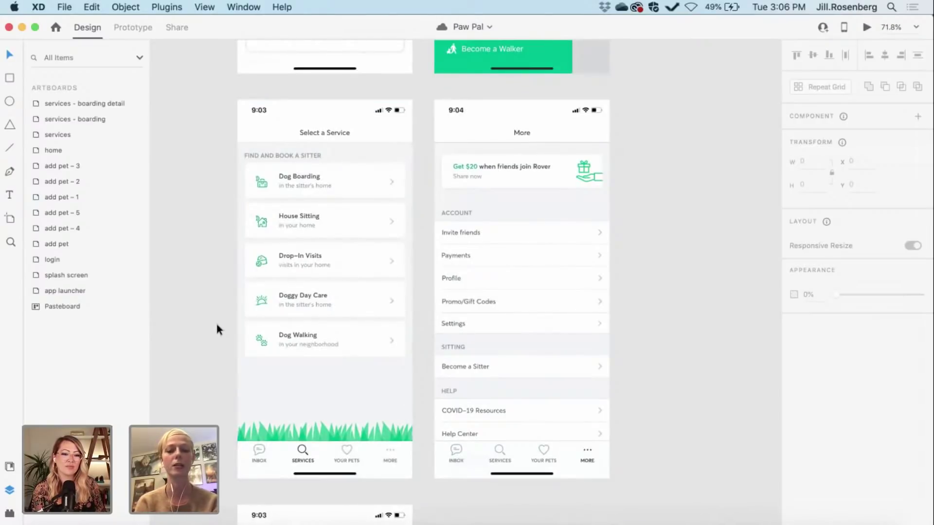
scroll(217, 325, "down", 17)
scroll(217, 325, "right", 1)
Step: Scroll past the TODAY artboard to the Furbo home, Pet Profile and camera-access screens
scroll(217, 325, "down", 4)
scroll(217, 325, "left", 1)
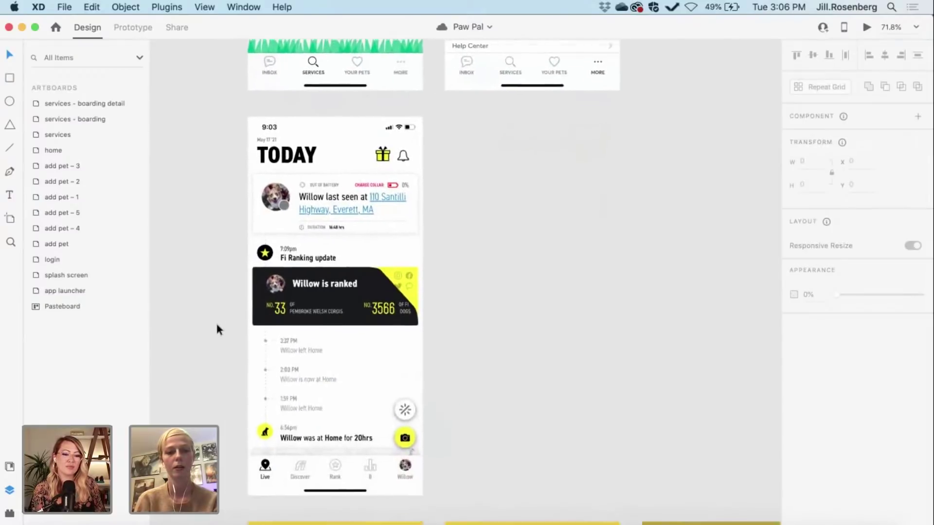
scroll(551, 256, "up", 1)
scroll(551, 257, "left", 2)
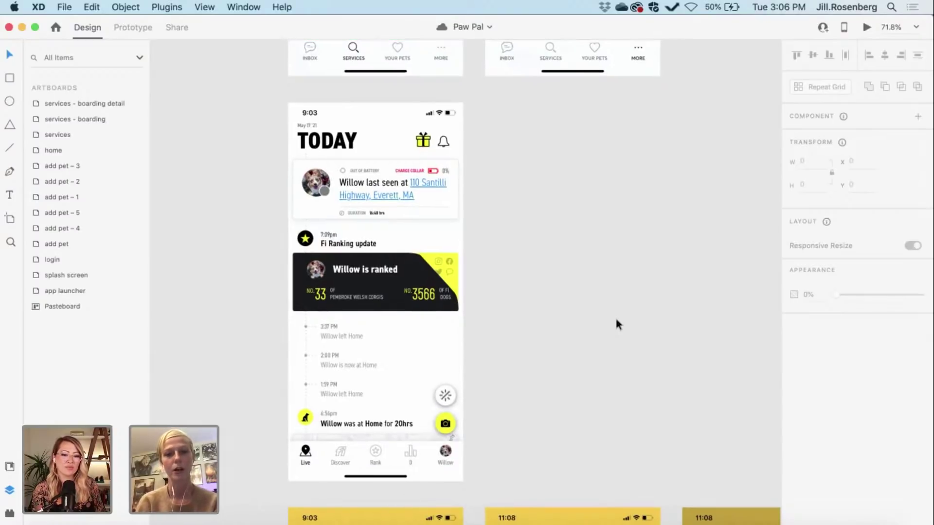
scroll(615, 320, "down", 1)
scroll(616, 325, "up", 2)
scroll(616, 325, "down", 1)
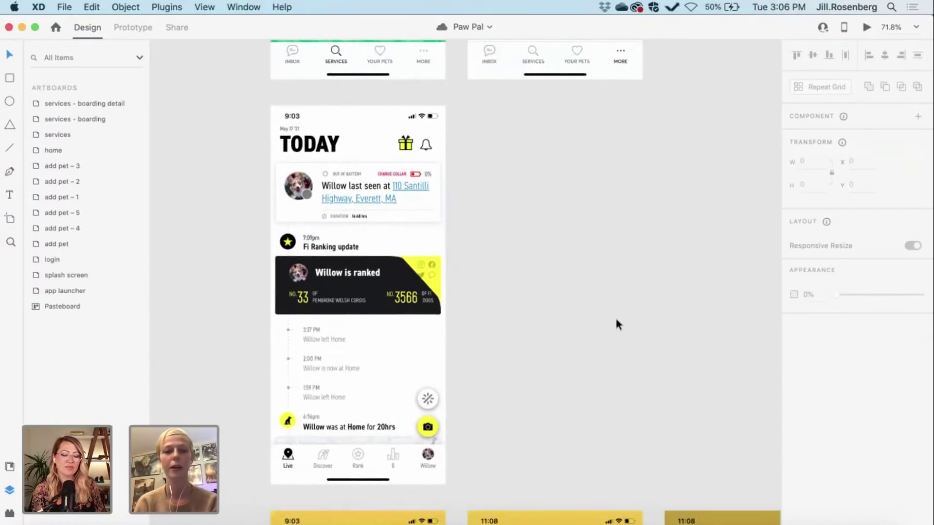
scroll(555, 363, "down", 2)
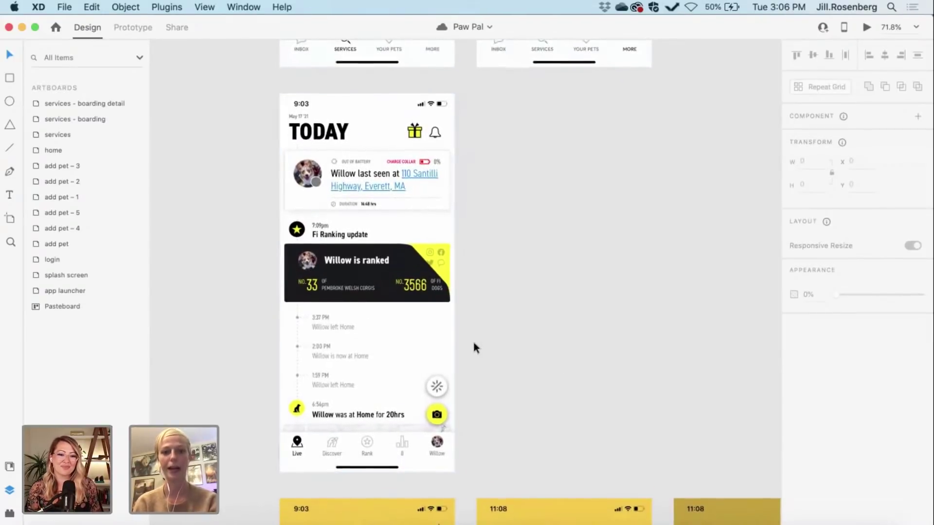
scroll(474, 347, "down", 5)
scroll(473, 348, "down", 5)
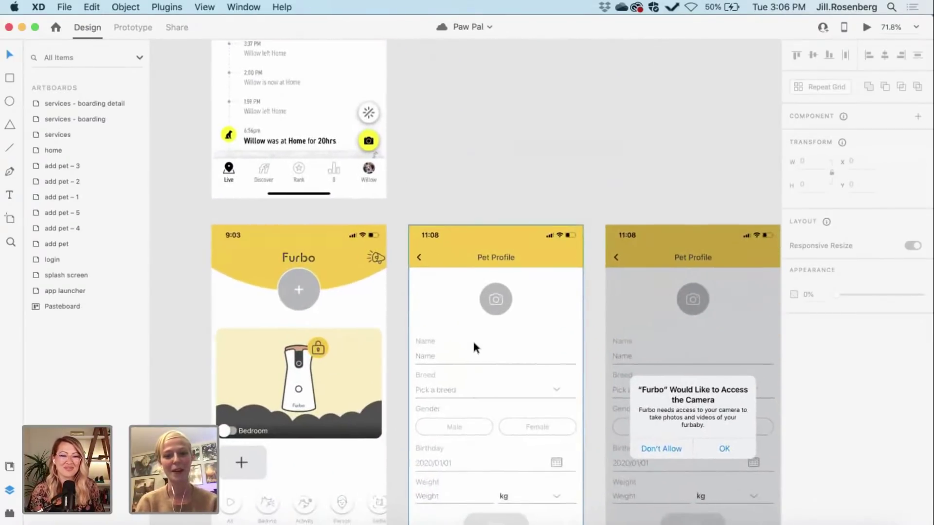
scroll(473, 348, "down", 2)
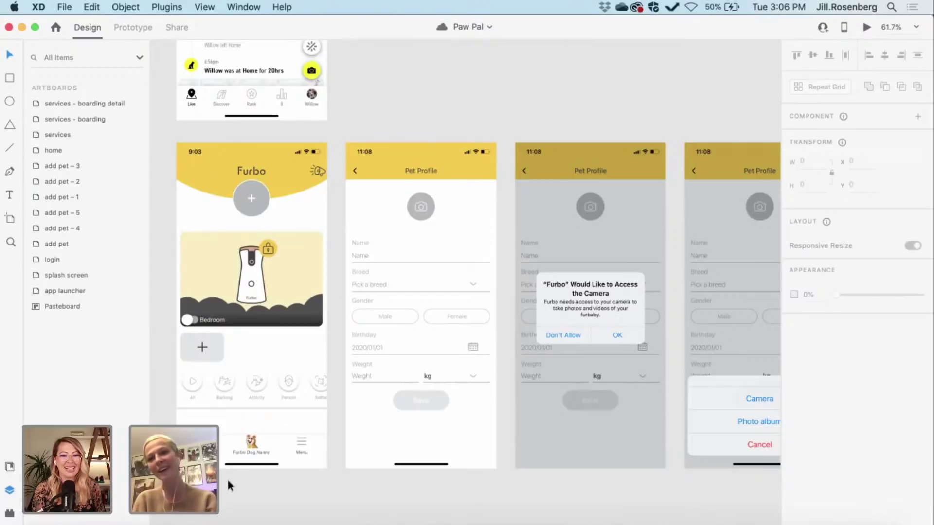
scroll(226, 477, "up", 2)
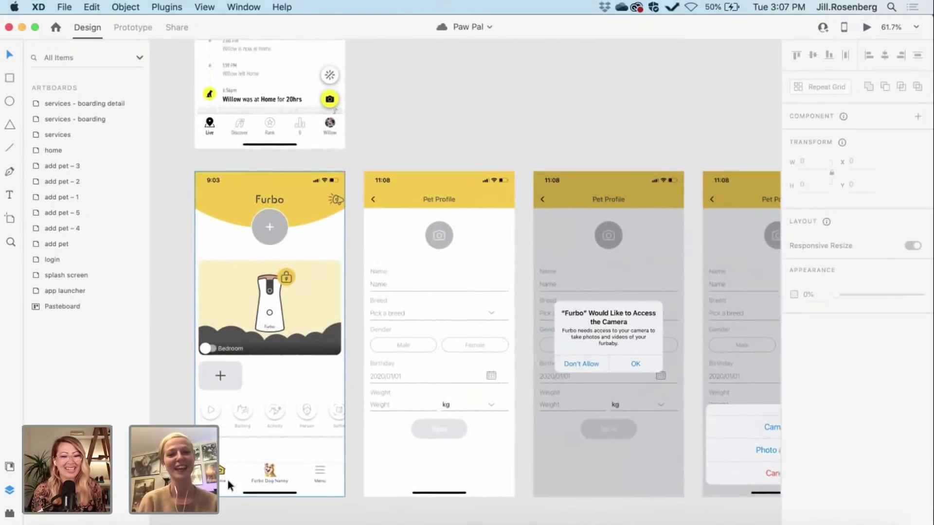
scroll(238, 504, "down", 2)
scroll(238, 503, "right", 1)
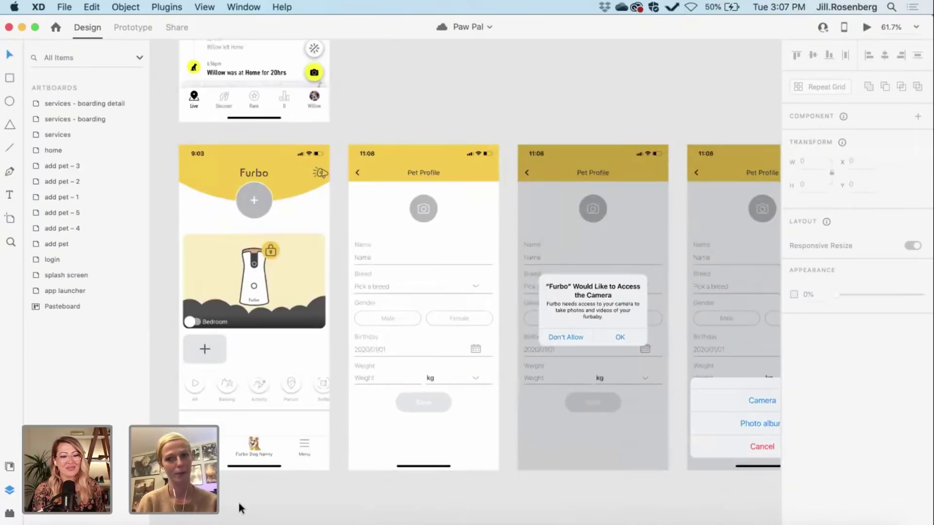
scroll(238, 501, "down", 2)
scroll(237, 501, "down", 3)
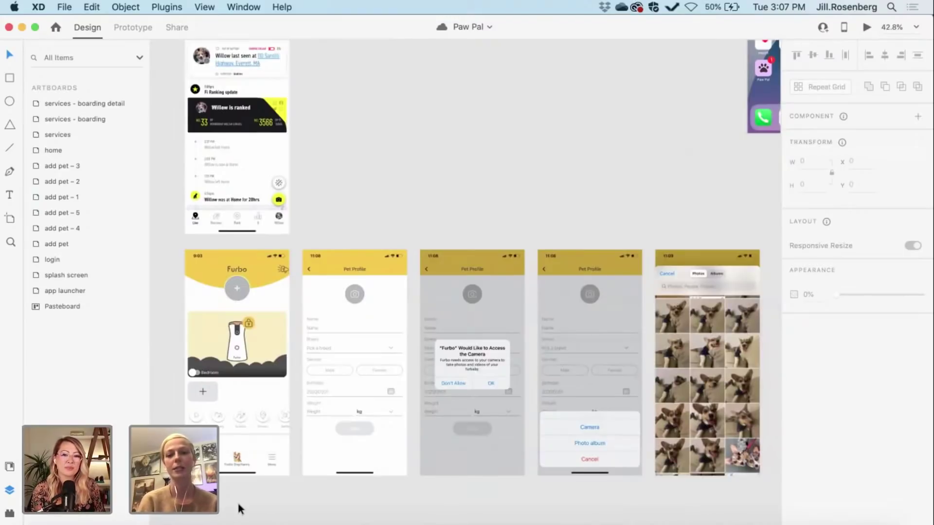
scroll(237, 500, "down", 1)
scroll(237, 501, "down", 1)
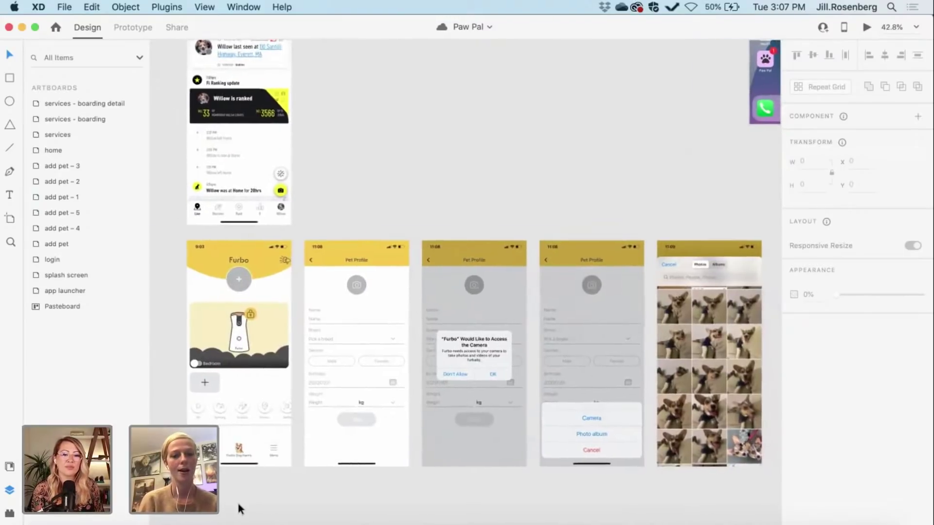
scroll(237, 500, "right", 6)
scroll(238, 500, "right", 1)
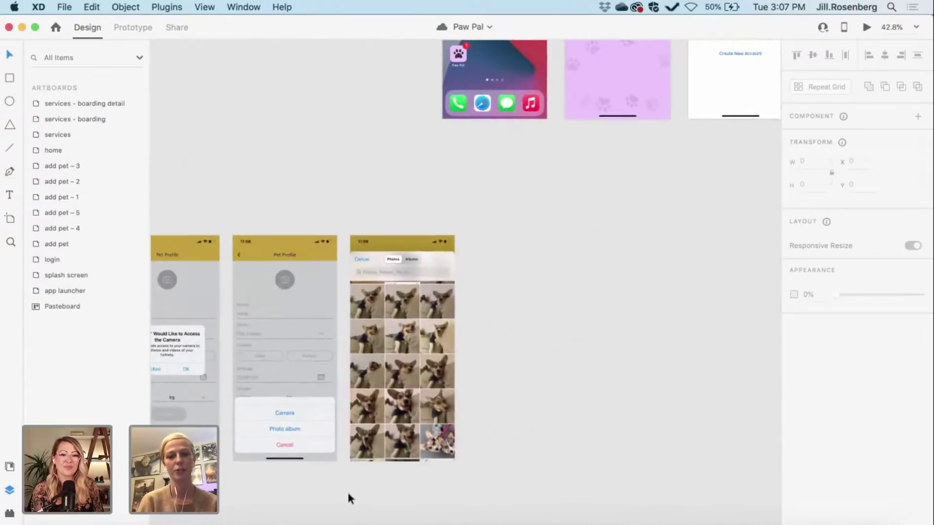
scroll(379, 459, "up", 5)
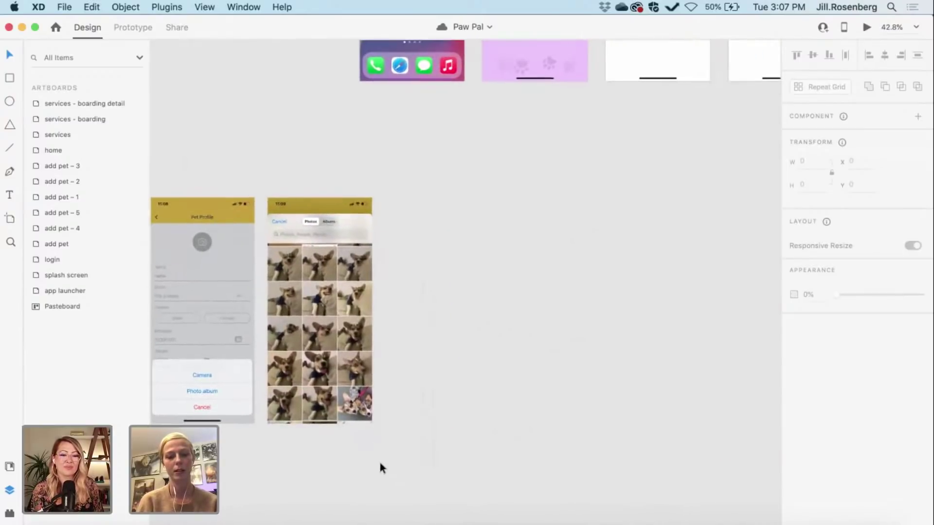
scroll(380, 465, "up", 3)
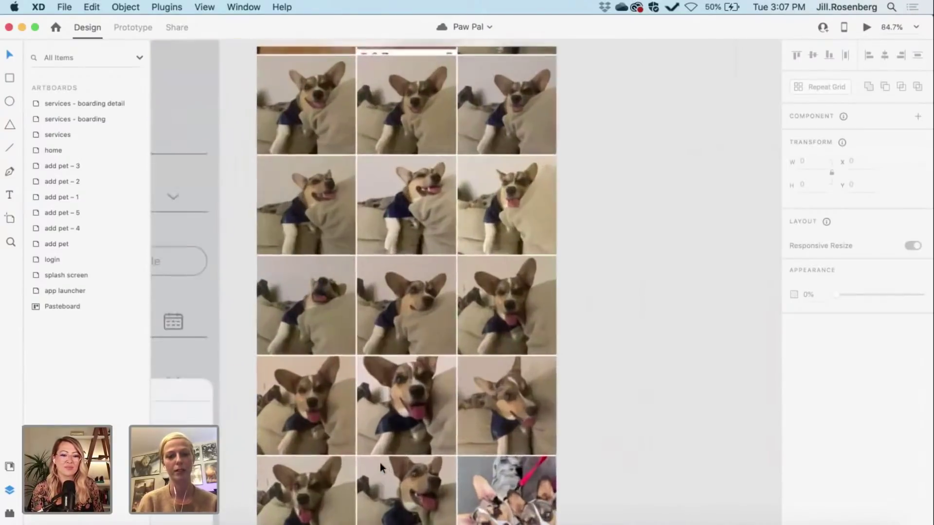
scroll(380, 465, "down", 1)
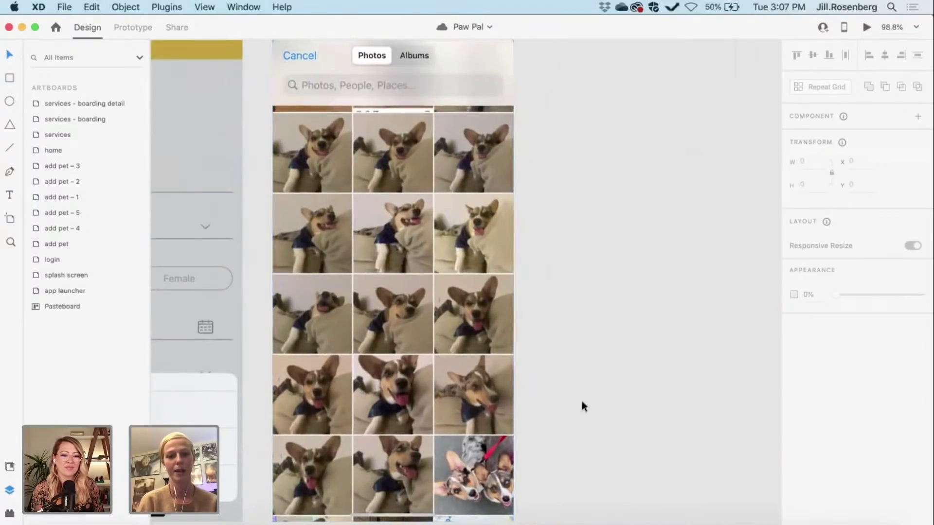
scroll(582, 406, "down", 5)
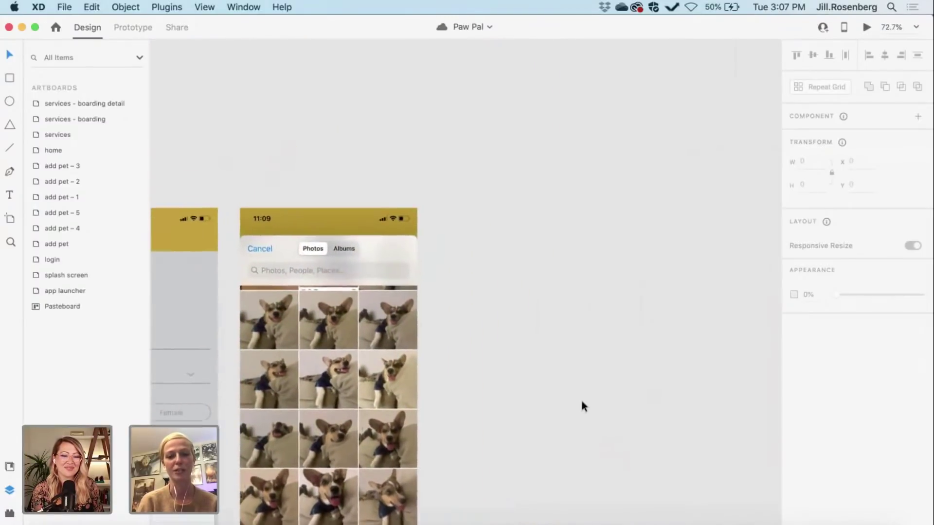
scroll(583, 406, "up", 3)
scroll(584, 406, "down", 4)
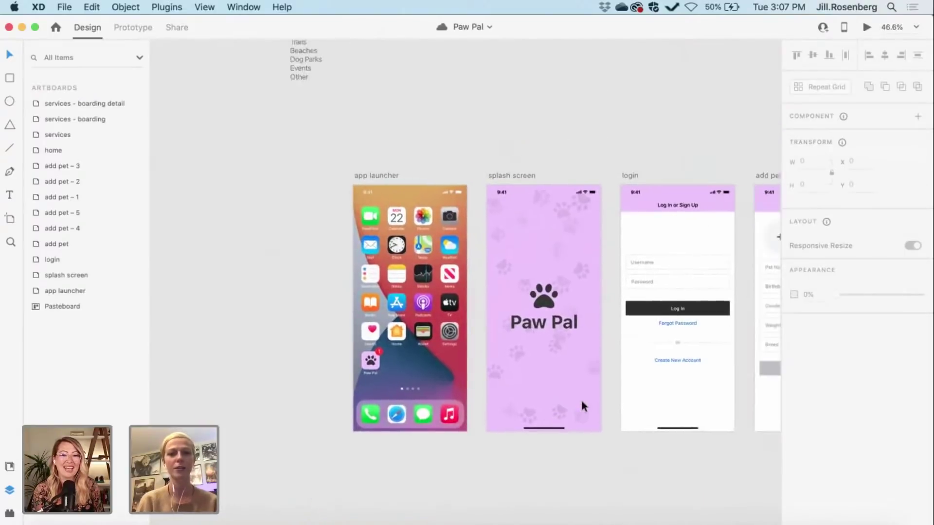
scroll(513, 414, "right", 2)
scroll(395, 433, "up", 2)
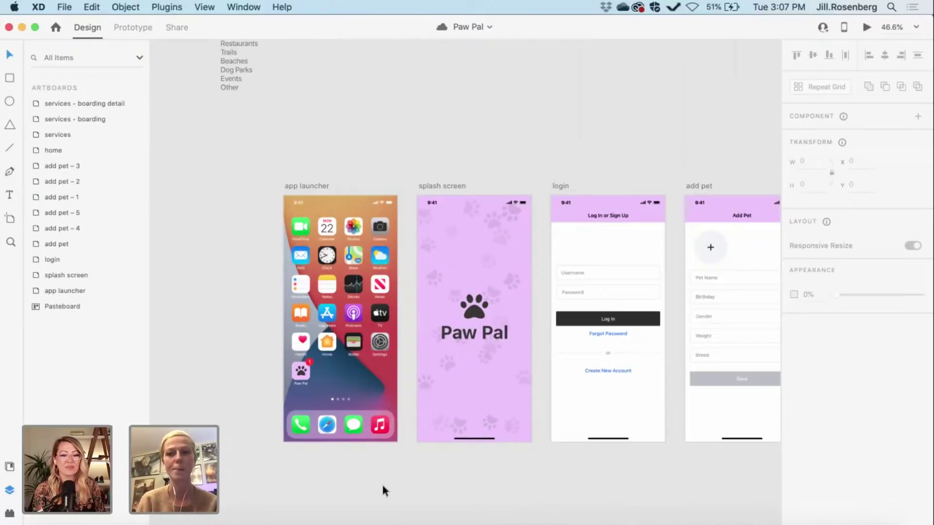
scroll(382, 485, "right", 1)
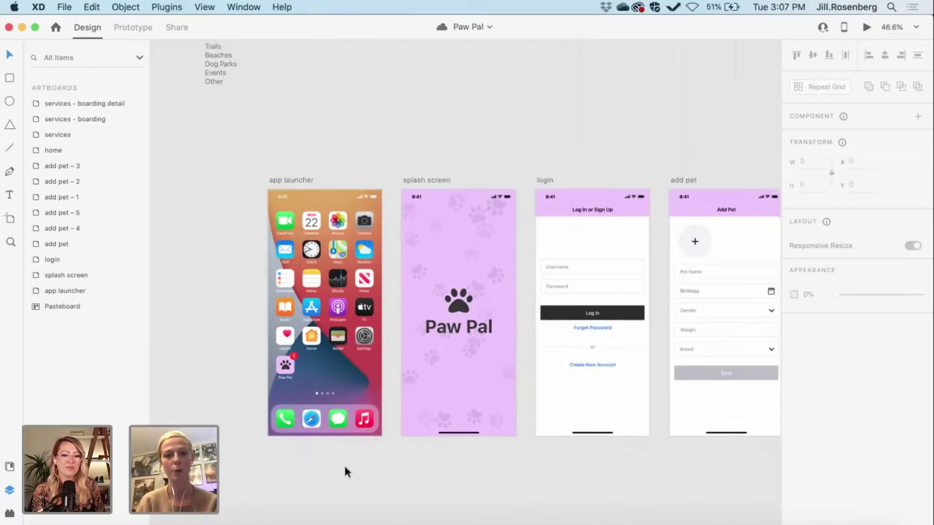
scroll(287, 299, "up", 5)
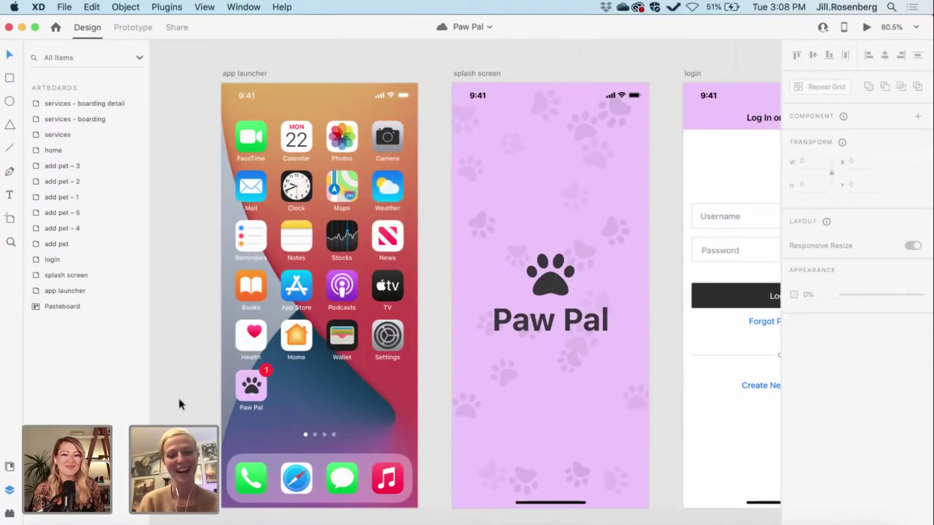
scroll(193, 418, "right", 2)
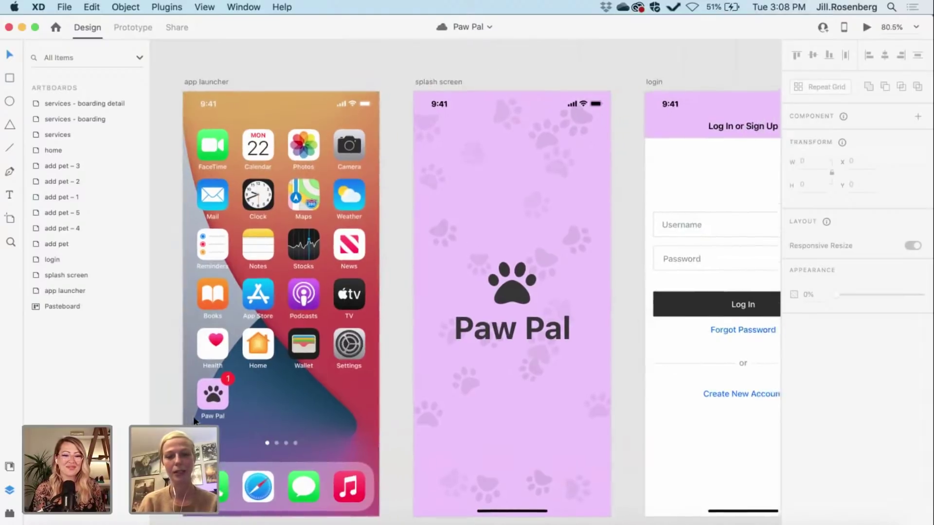
scroll(193, 416, "right", 10)
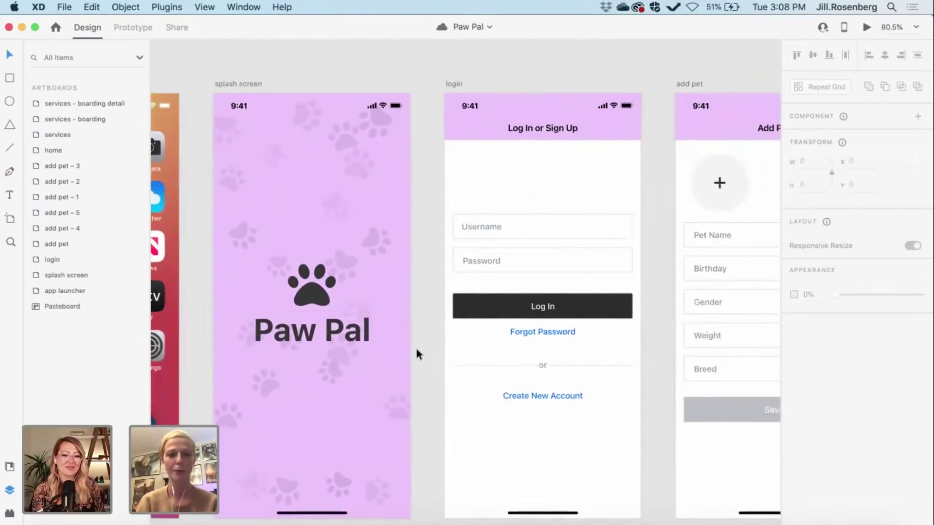
scroll(415, 346, "right", 8)
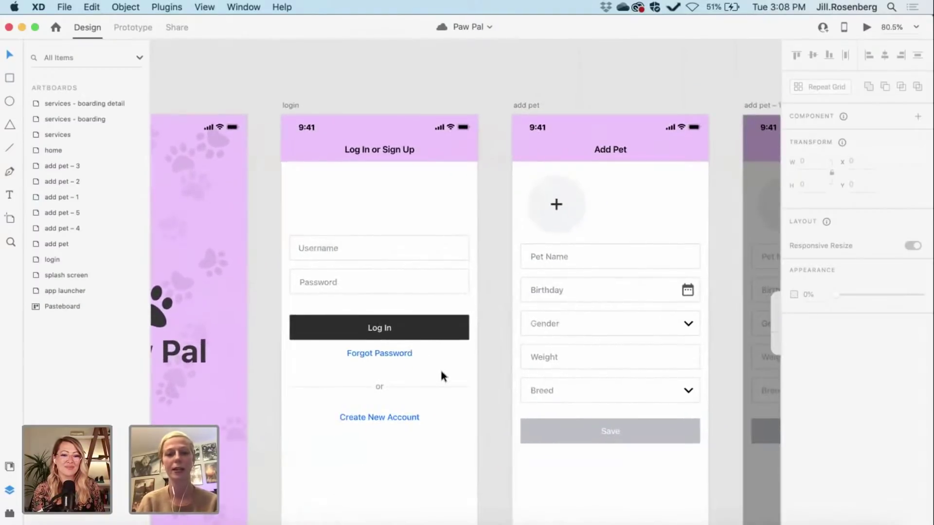
scroll(441, 375, "right", 2)
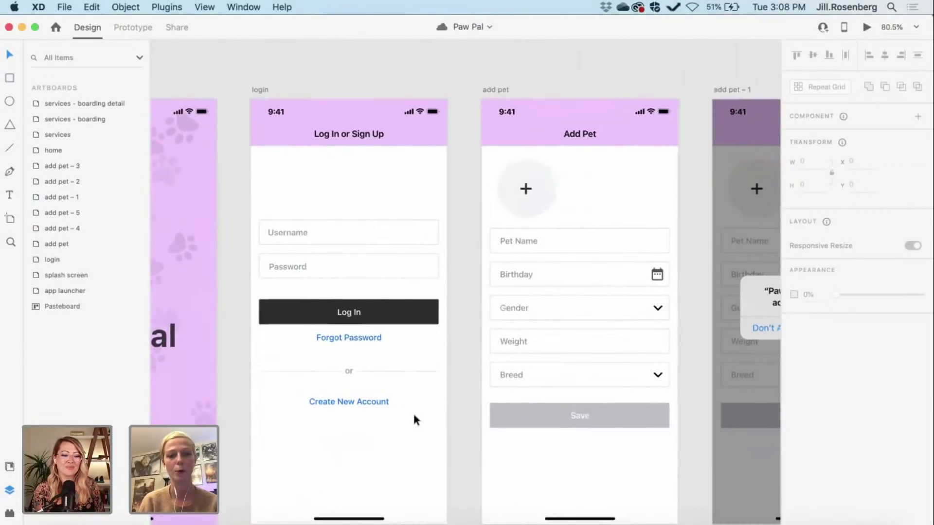
scroll(420, 416, "right", 2)
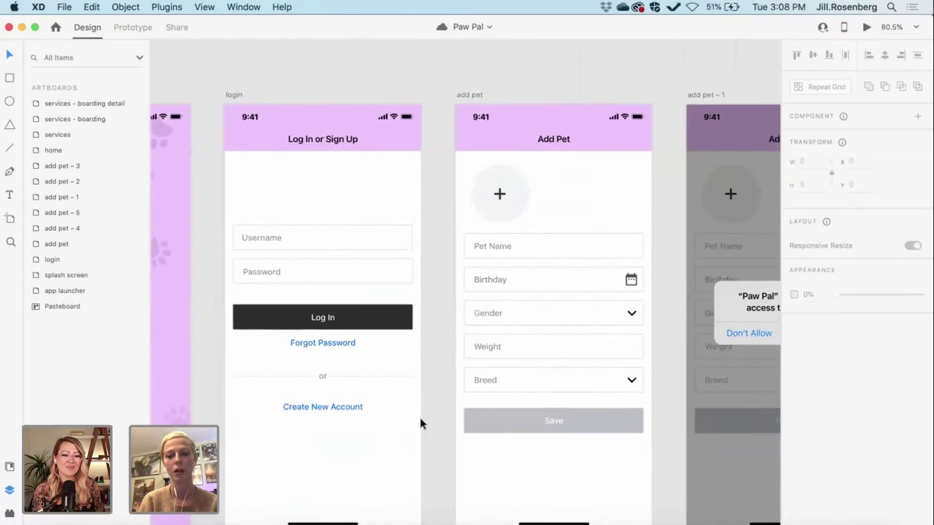
scroll(419, 416, "right", 10)
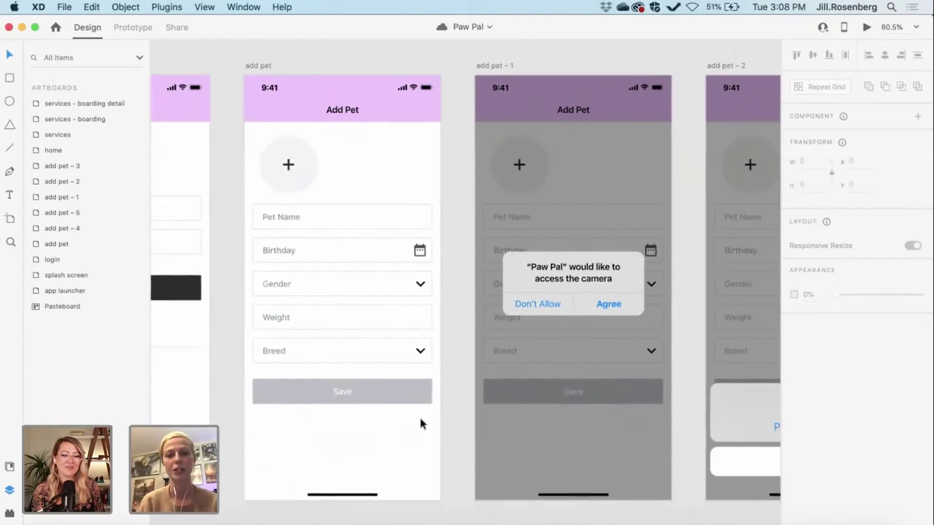
scroll(419, 418, "right", 1)
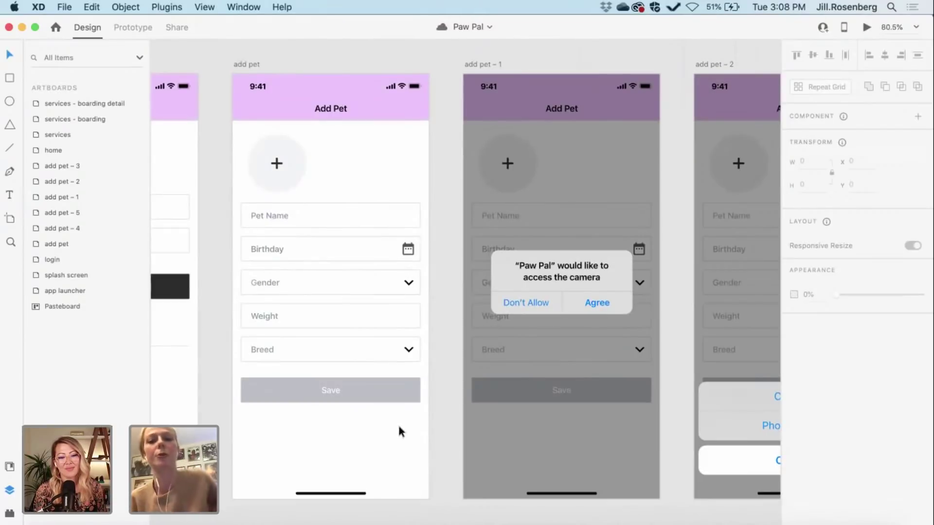
scroll(424, 423, "right", 15)
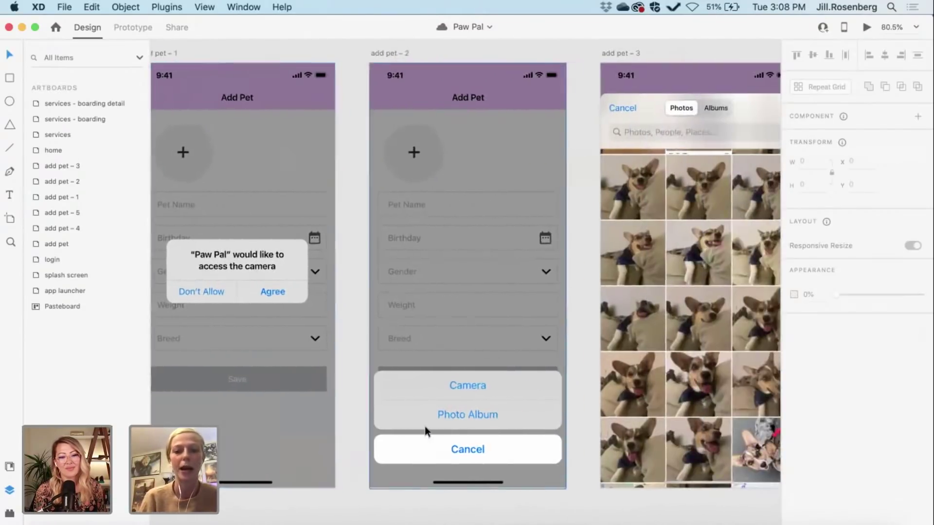
scroll(425, 426, "right", 18)
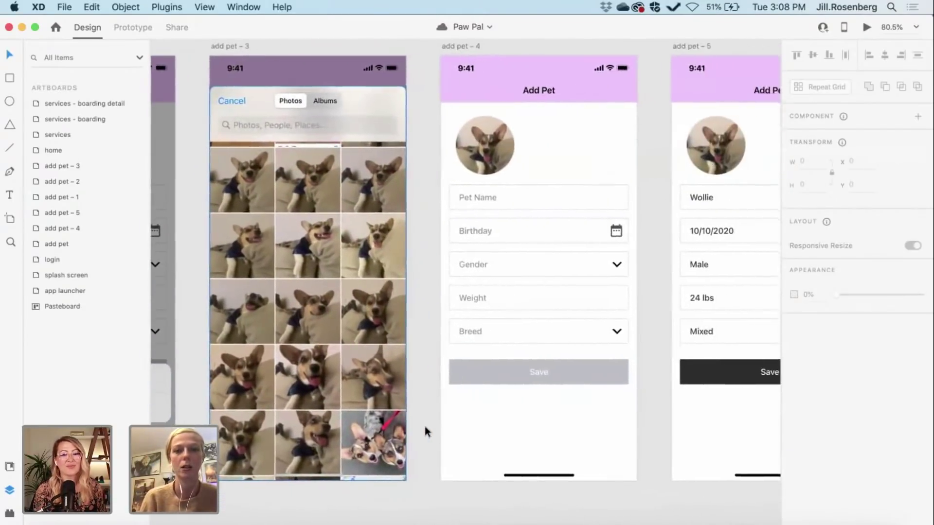
scroll(425, 426, "right", 6)
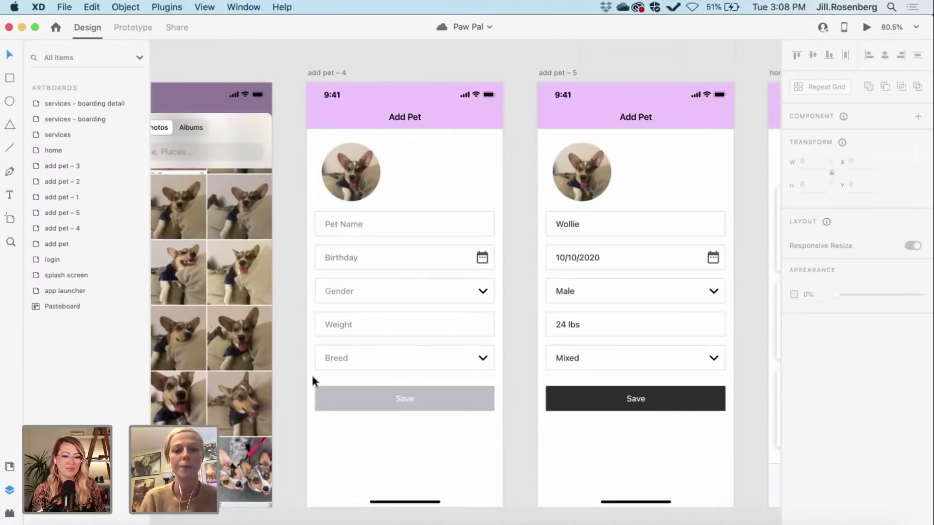
scroll(312, 375, "right", 2)
scroll(312, 376, "right", 4)
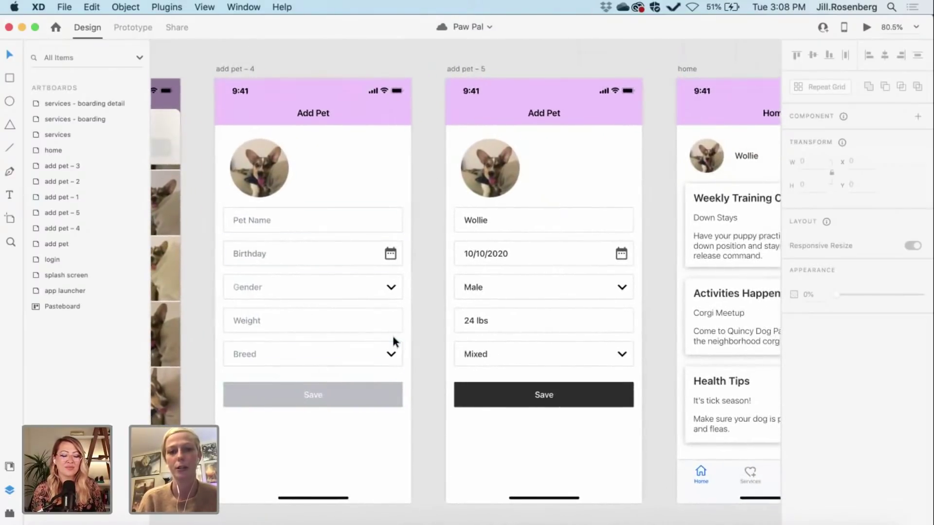
scroll(523, 393, "right", 6)
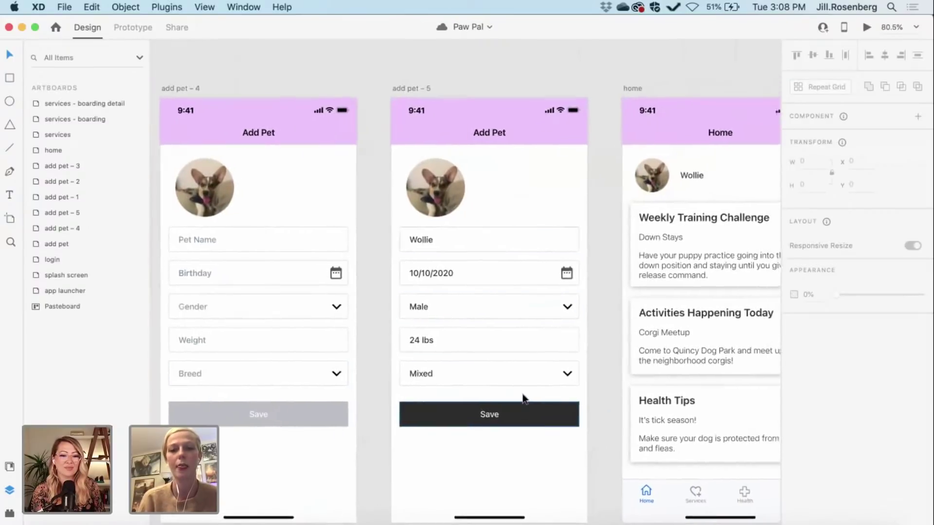
scroll(522, 394, "right", 14)
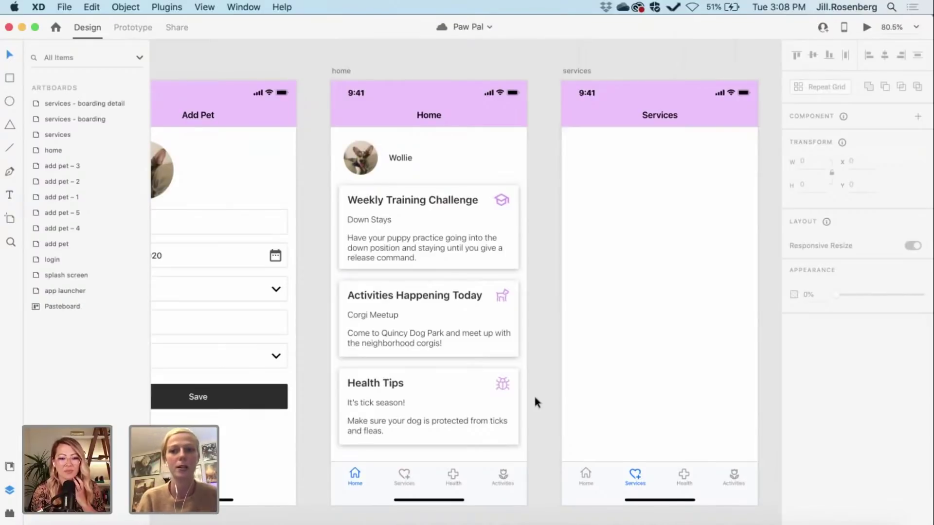
scroll(533, 394, "right", 2)
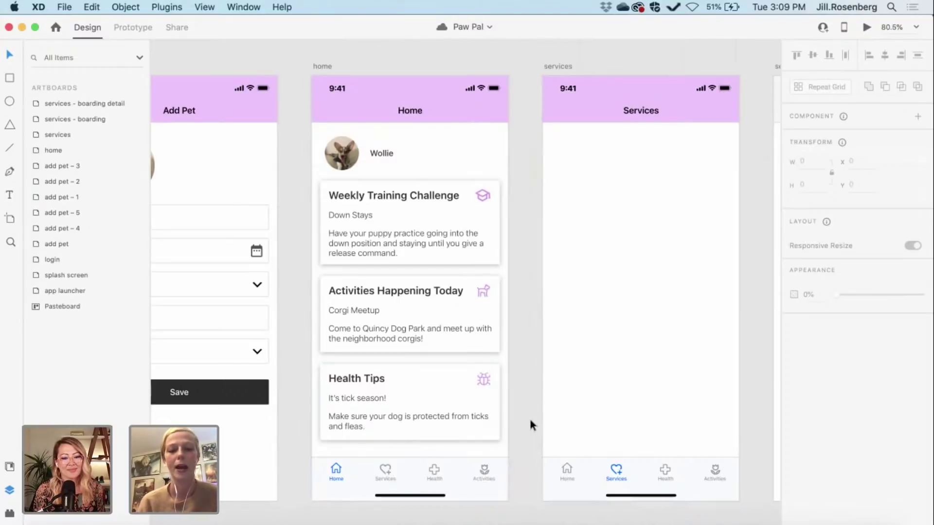
scroll(530, 421, "down", 3)
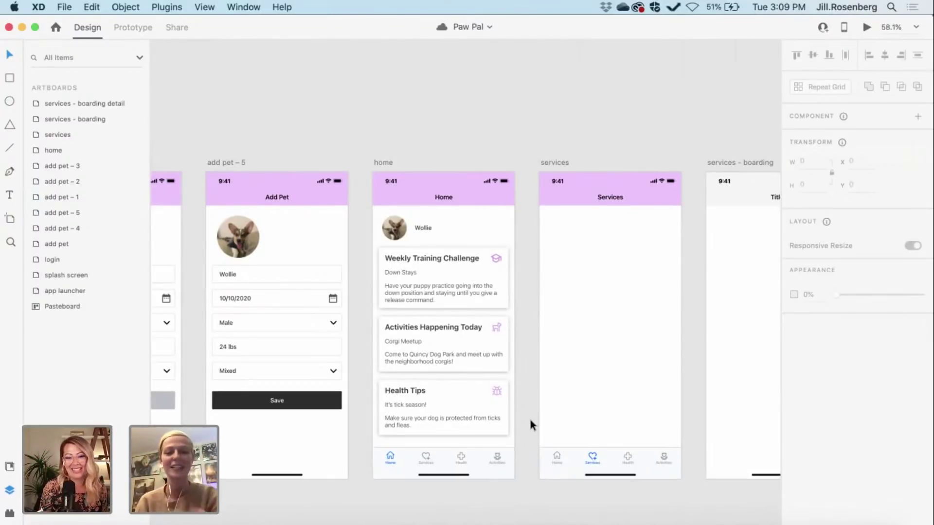
Step: Zoom out and pan across all the Paw Pal artboards
scroll(530, 419, "left", 2)
scroll(549, 422, "right", 1)
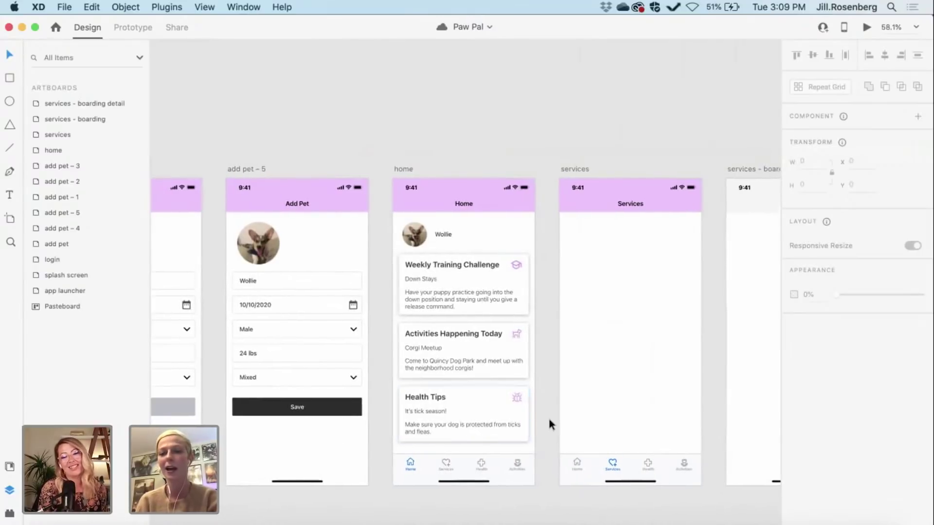
scroll(549, 421, "down", 1)
scroll(550, 417, "left", 2)
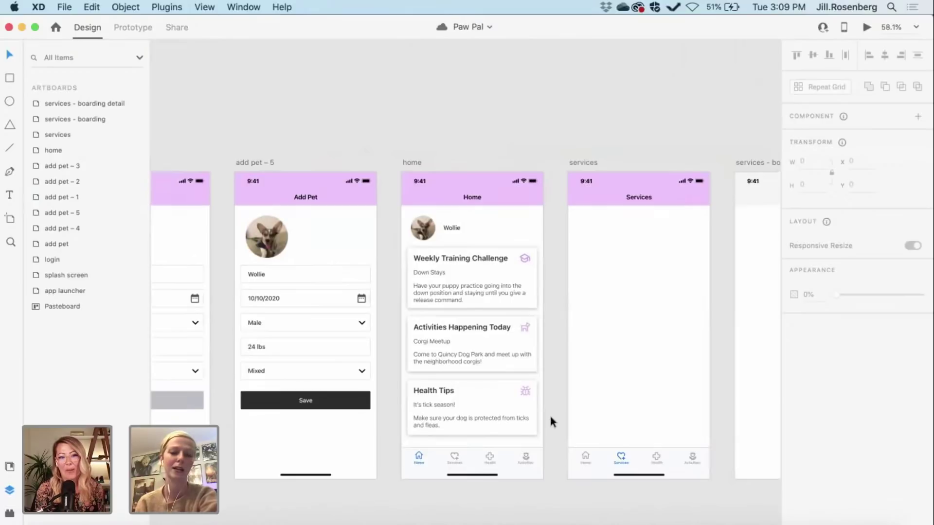
scroll(550, 417, "down", 1)
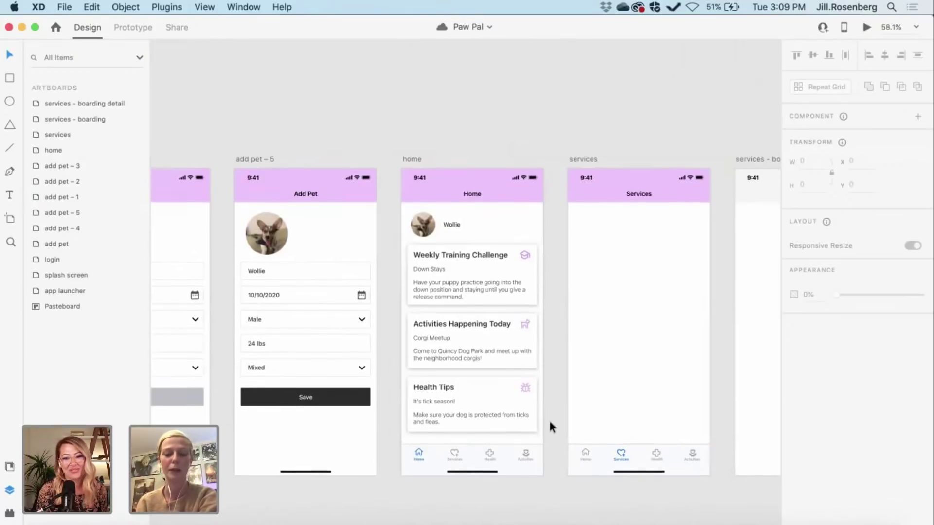
scroll(446, 282, "up", 5)
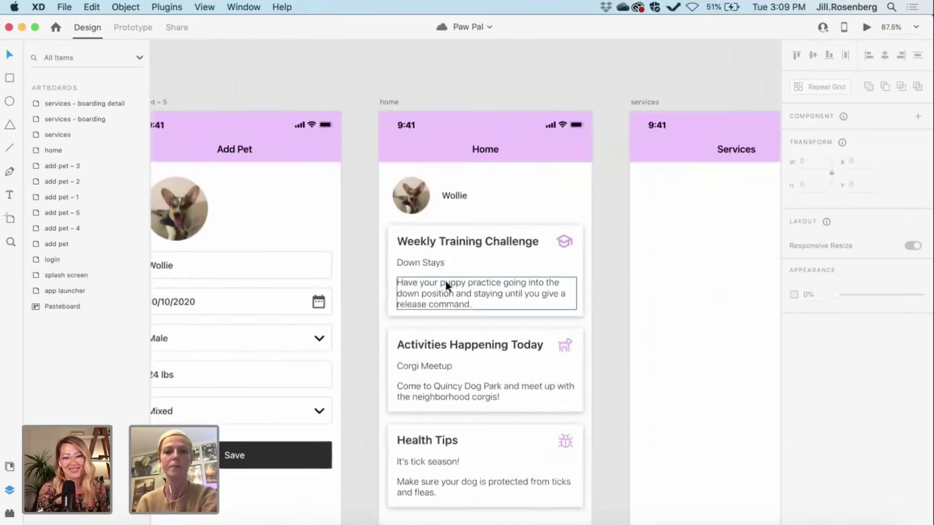
scroll(445, 282, "down", 3)
scroll(445, 283, "right", 3)
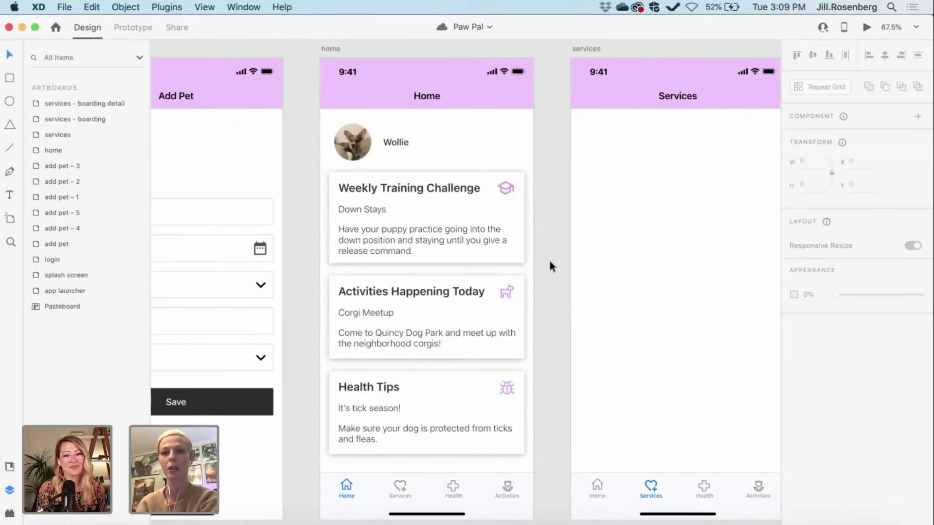
Step: Zoom back in to about 80% on the login and Add Pet artboards side by side
scroll(550, 261, "up", 2)
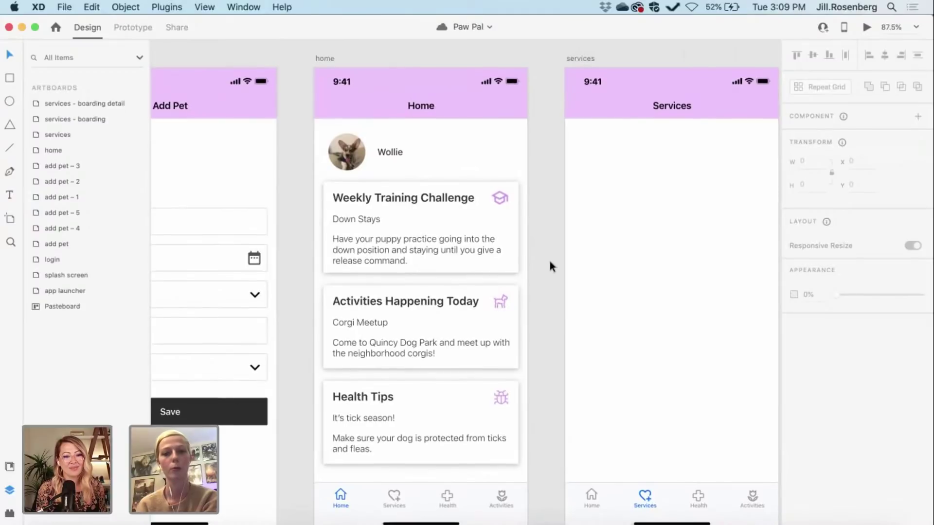
scroll(549, 262, "down", 1)
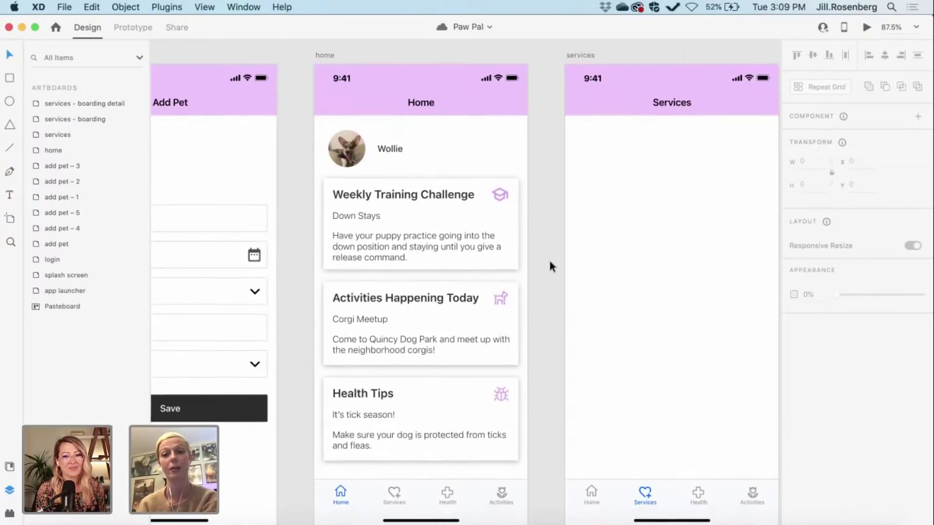
scroll(549, 262, "down", 5)
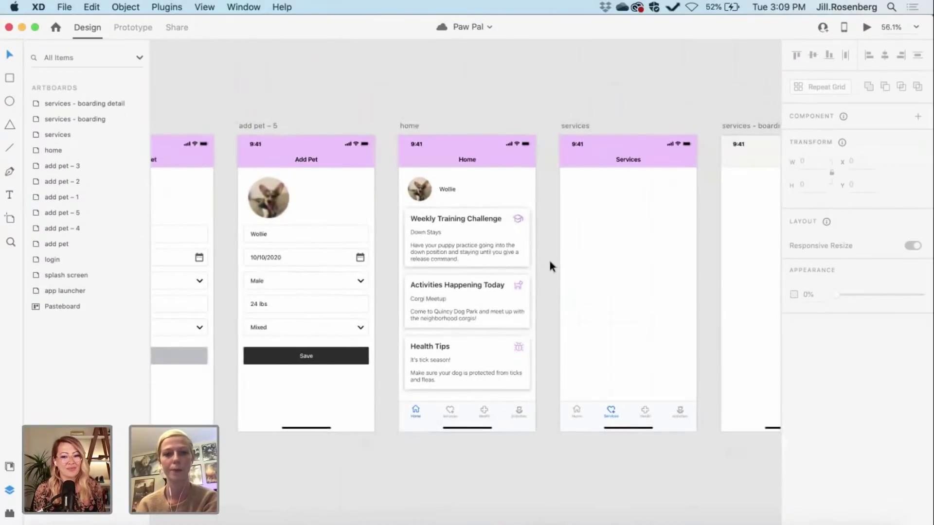
scroll(549, 259, "left", 15)
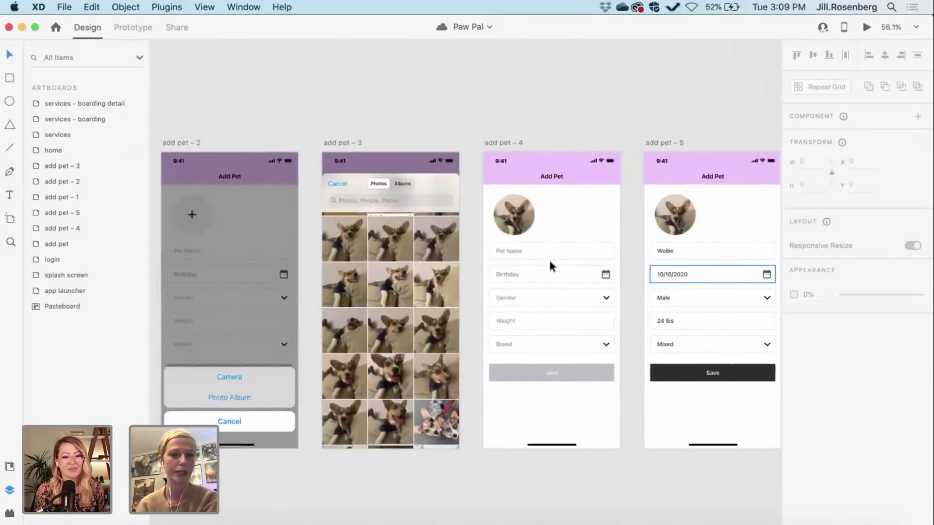
scroll(548, 258, "left", 10)
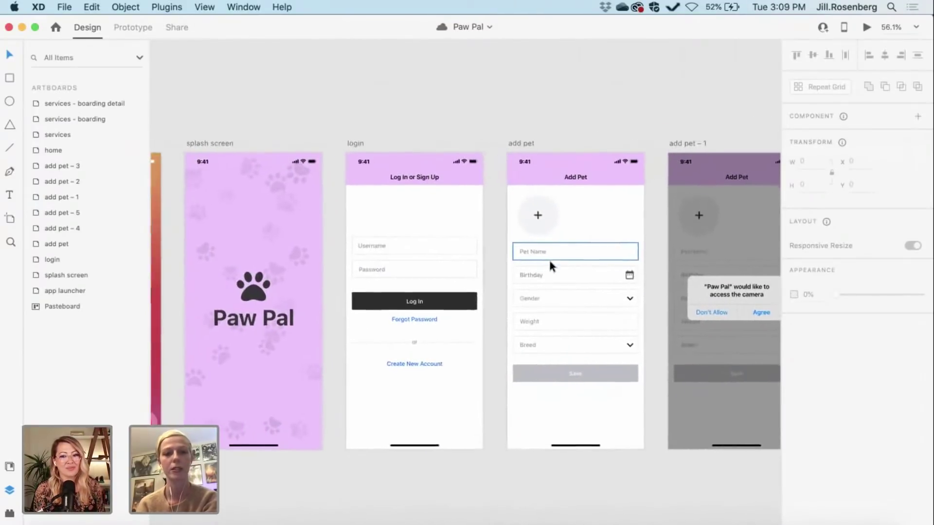
scroll(465, 374, "left", 2)
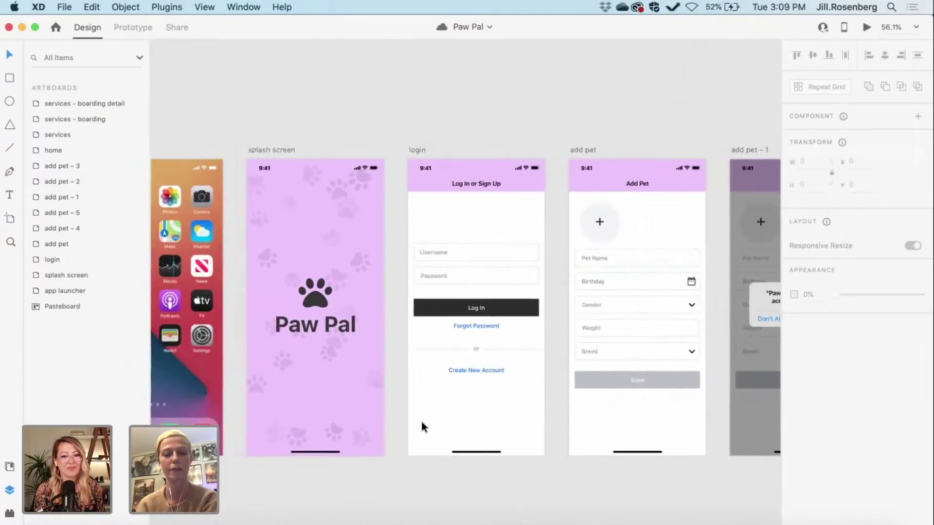
scroll(422, 428, "up", 5)
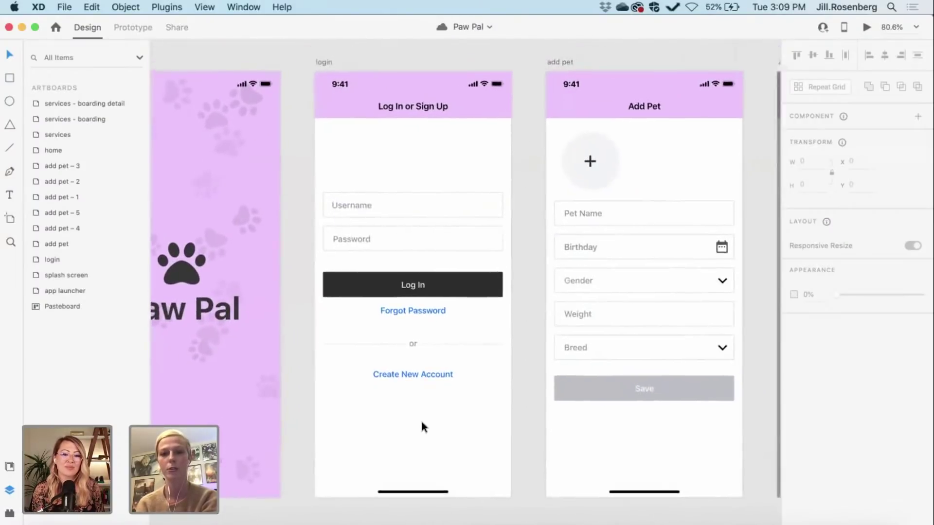
Step: Apply a saved character style from Document Assets to the login screen's Username placeholder text
left_click(9, 467)
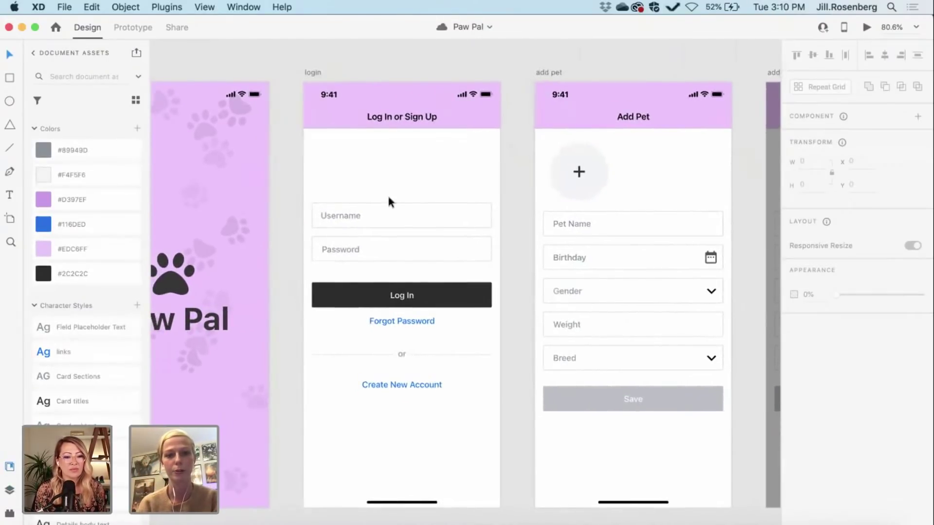
double_click(334, 214)
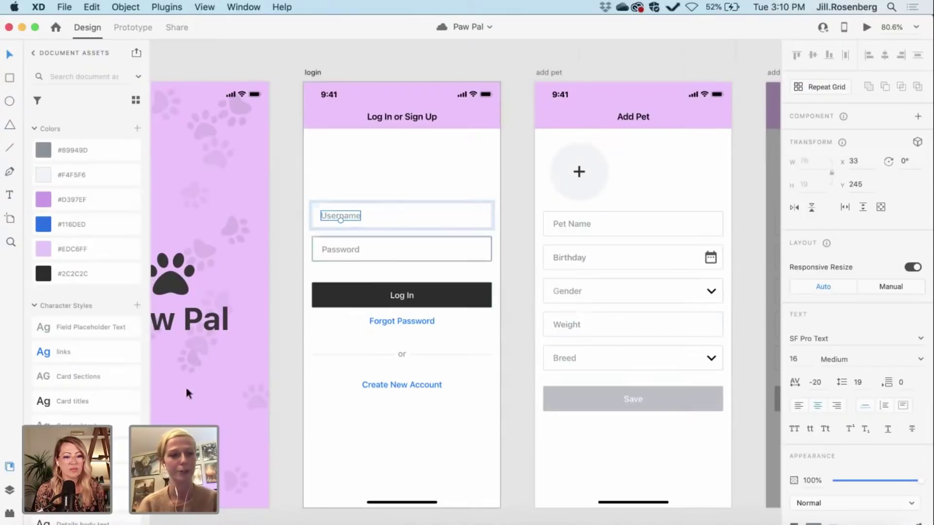
scroll(87, 336, "down", 2)
scroll(86, 332, "down", 2)
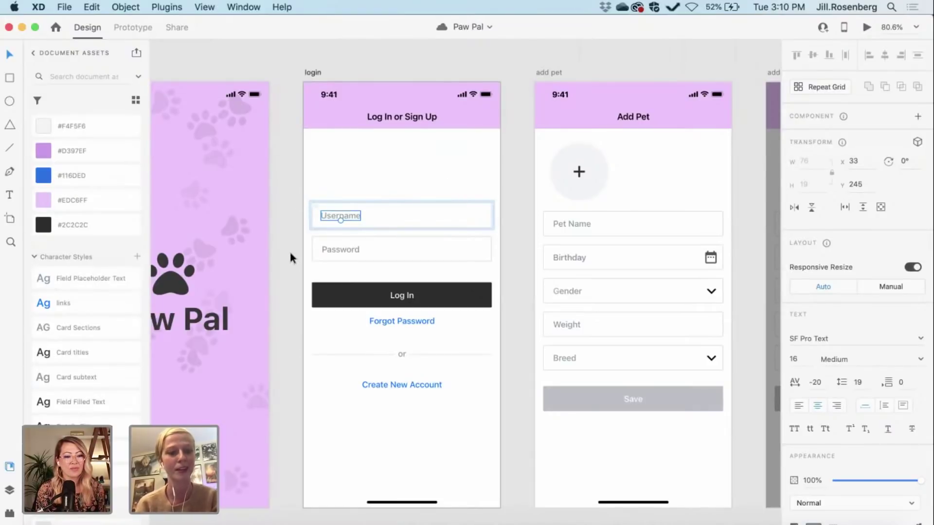
scroll(69, 381, "down", 2)
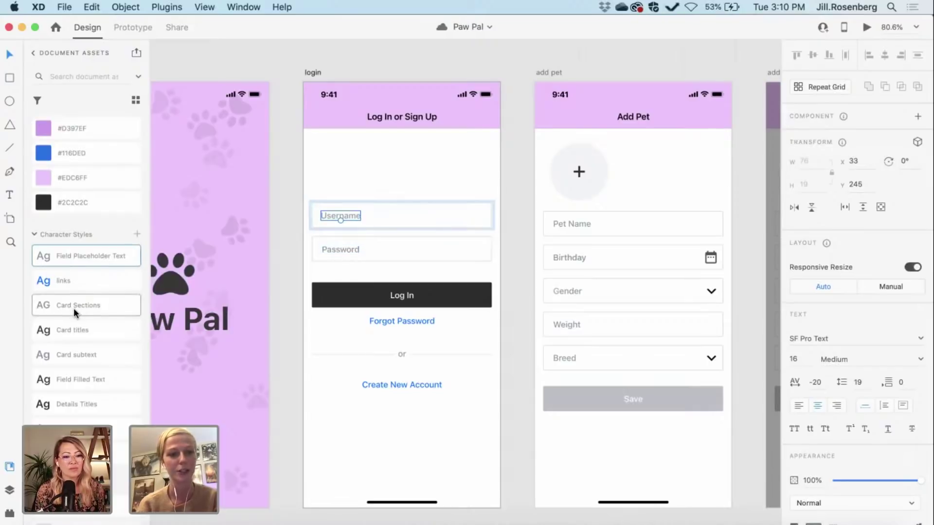
left_click(62, 279)
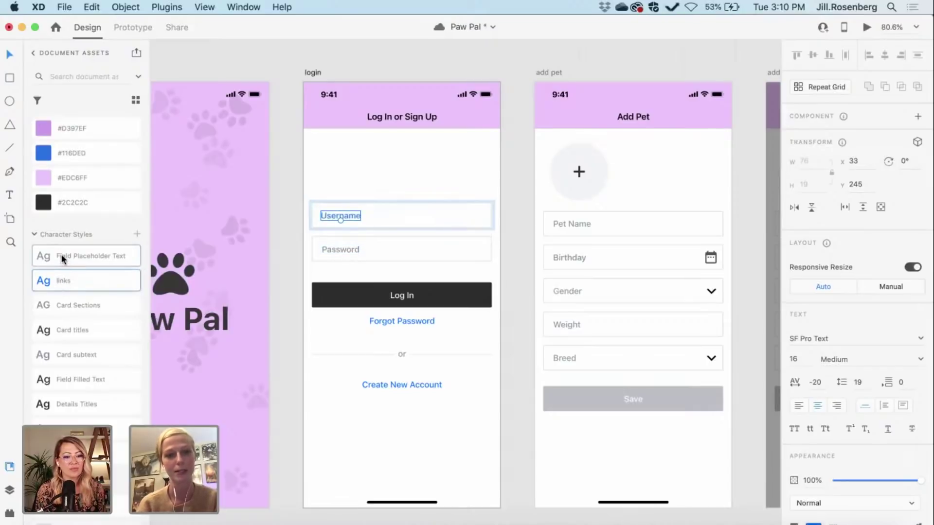
left_click(281, 233)
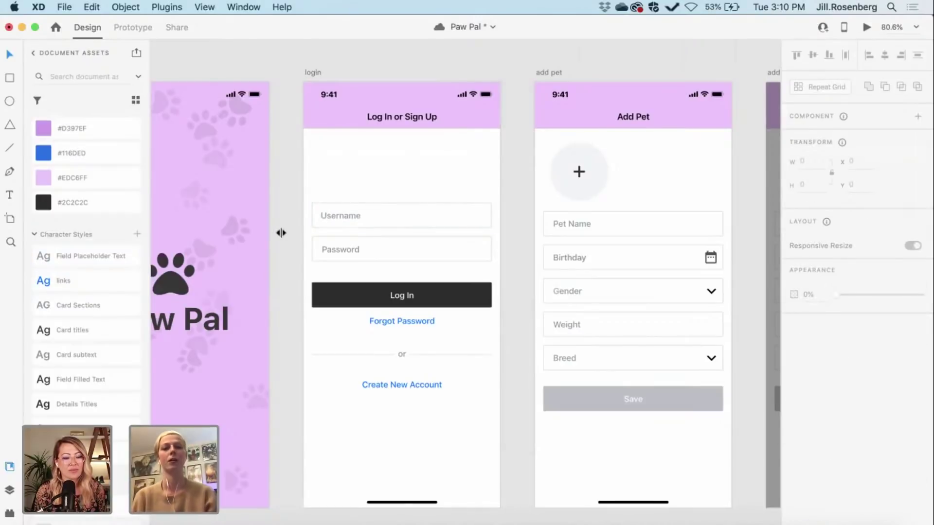
Step: Give the login screen a light grey #F4F5F6 background
left_click(311, 72)
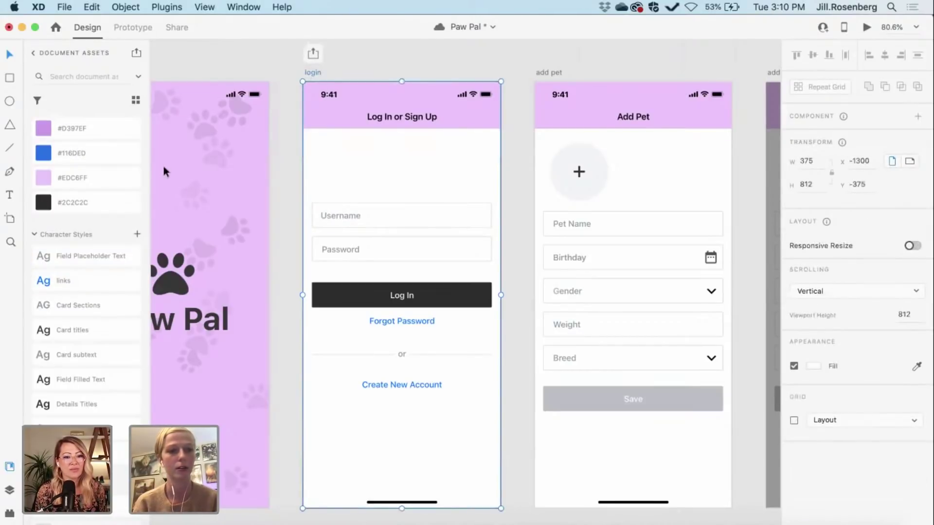
scroll(47, 311, "up", 3)
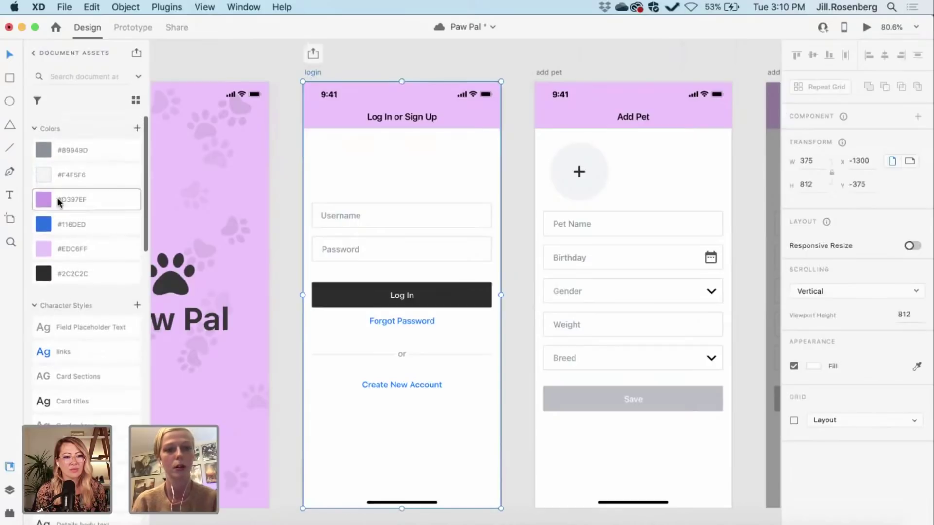
left_click(74, 175)
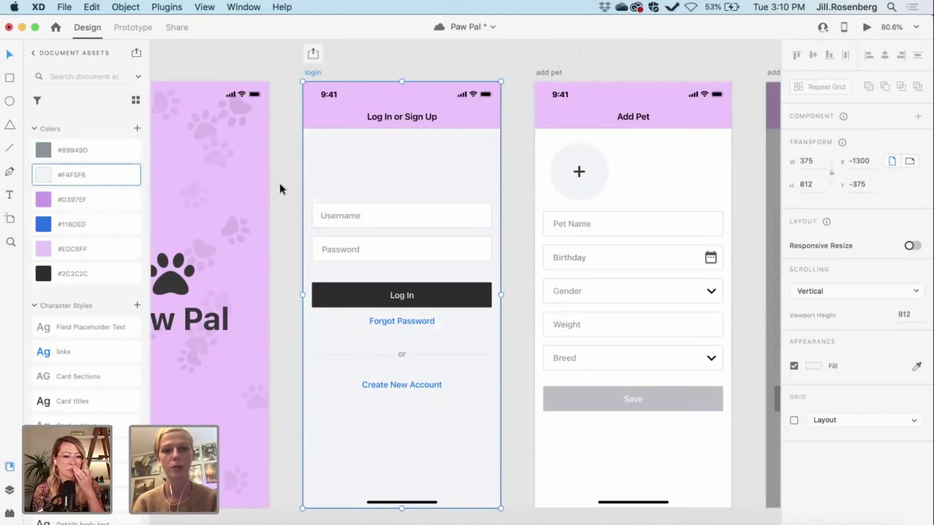
Step: Give the add pet screen the light grey #F4F5F6 background
scroll(435, 218, "right", 3)
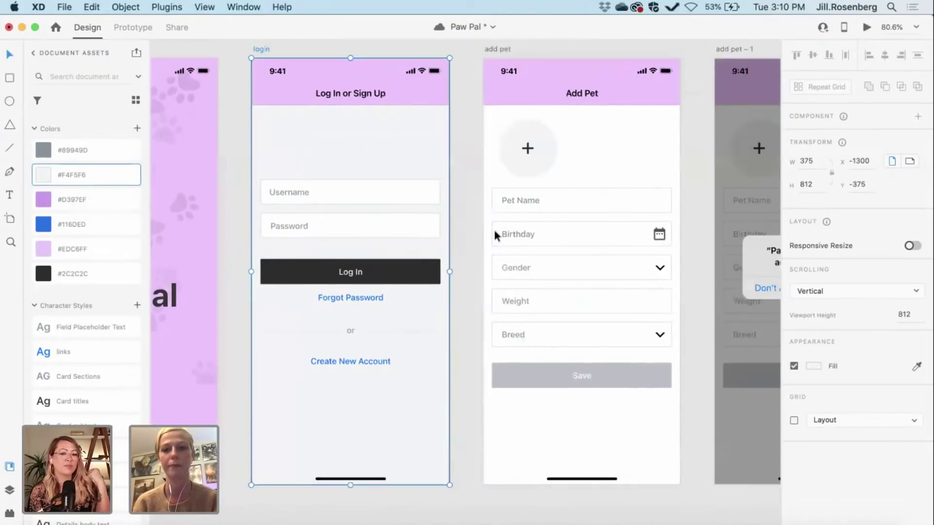
left_click(464, 226)
scroll(464, 226, "right", 3)
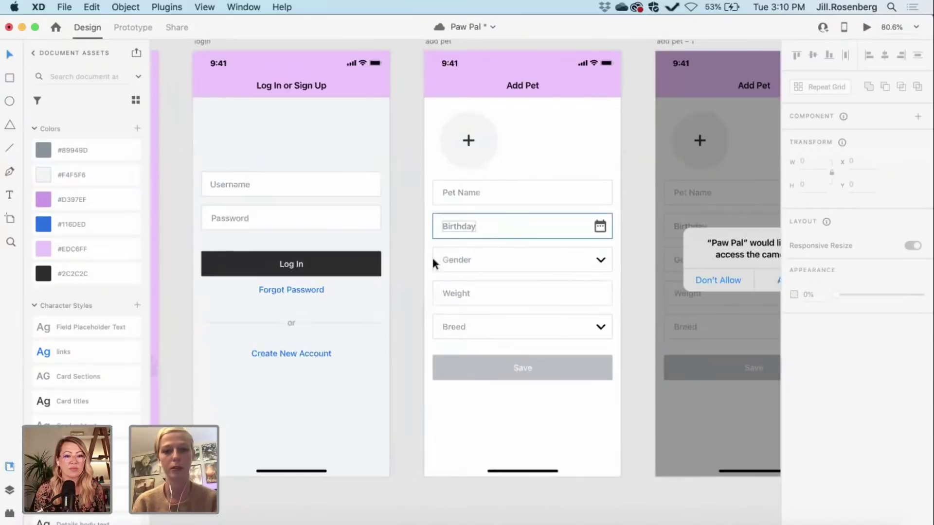
scroll(400, 303, "right", 5)
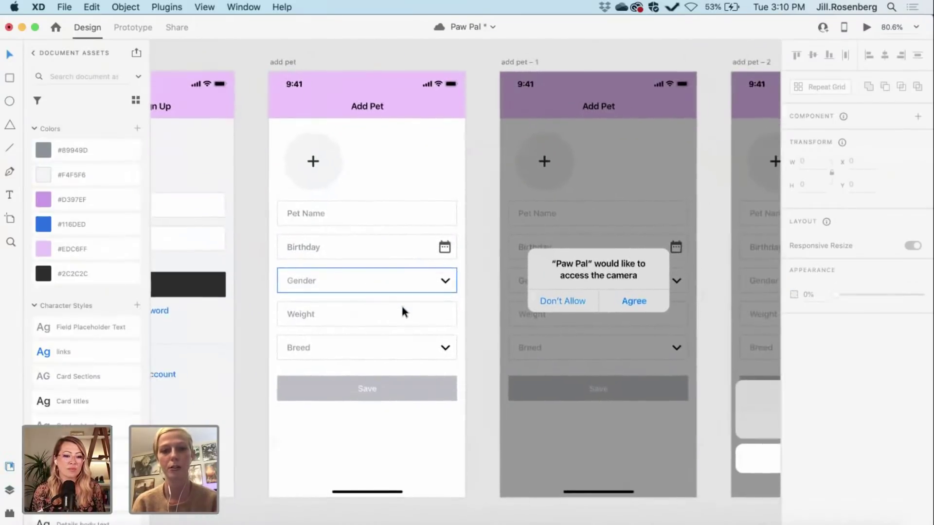
scroll(255, 260, "left", 3)
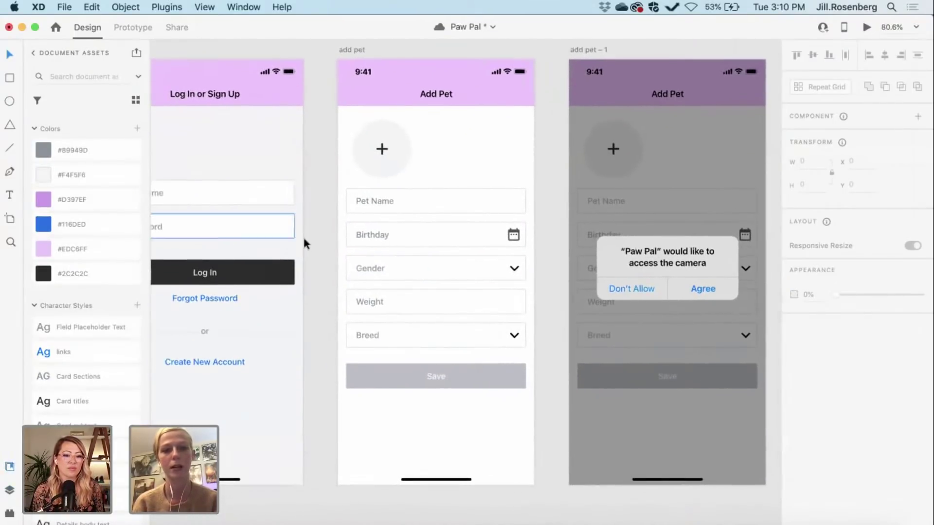
scroll(314, 237, "right", 3)
left_click(290, 69)
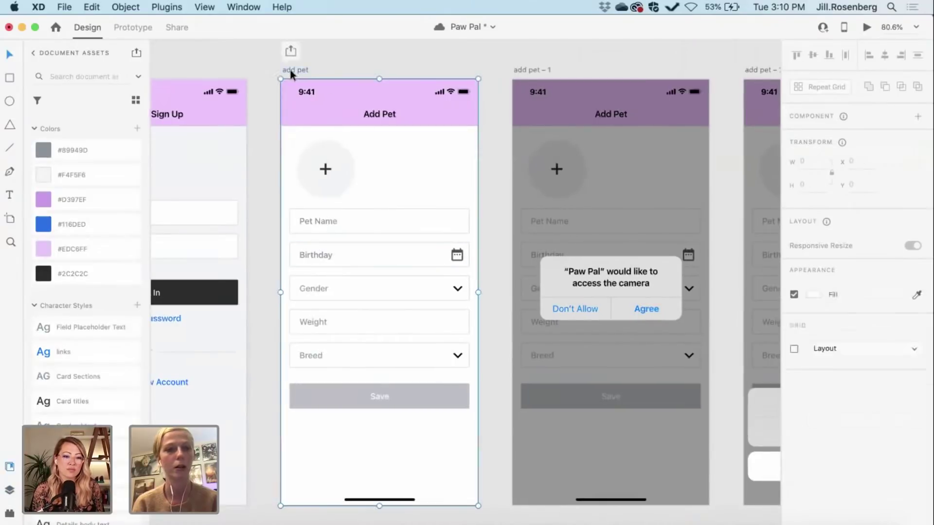
left_click(72, 175)
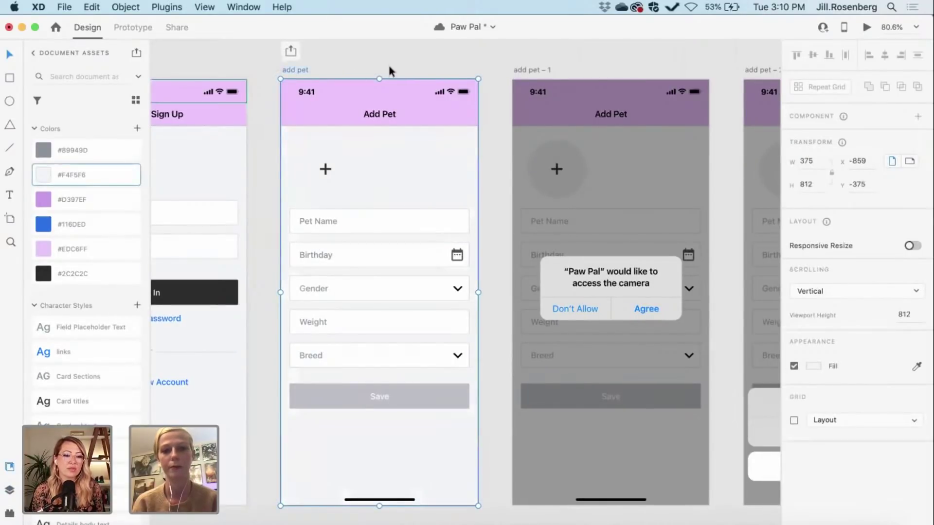
Step: Make the add pet screen's plus circle fill a slightly darker grey
left_click(312, 154)
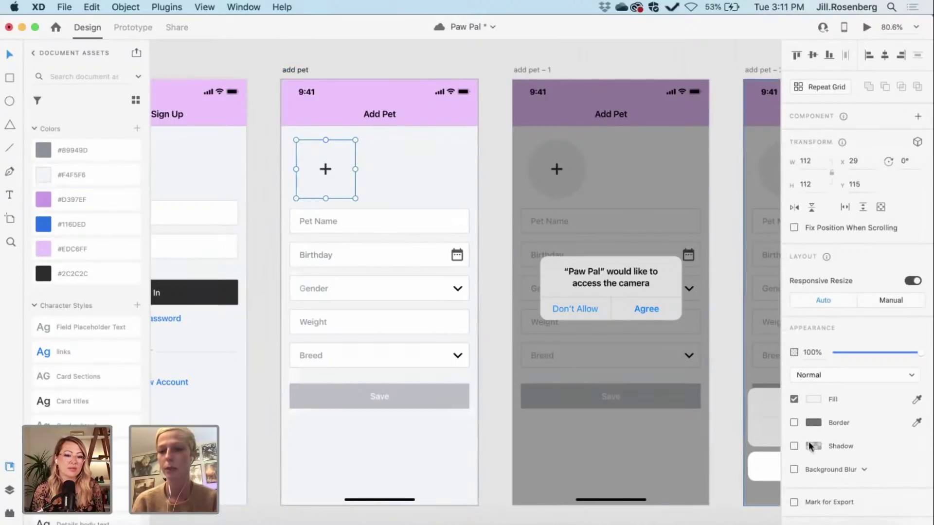
left_click(815, 399)
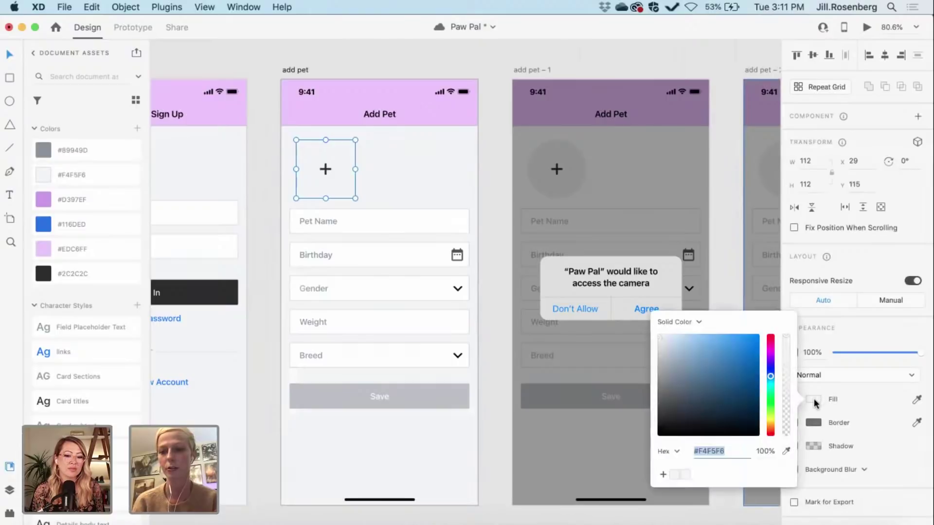
left_click_drag(658, 335, 652, 341)
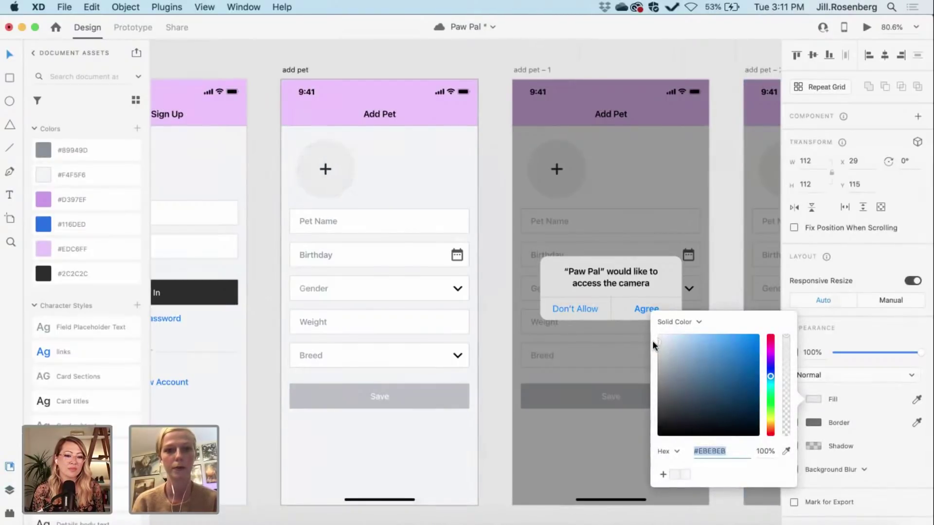
left_click(486, 232)
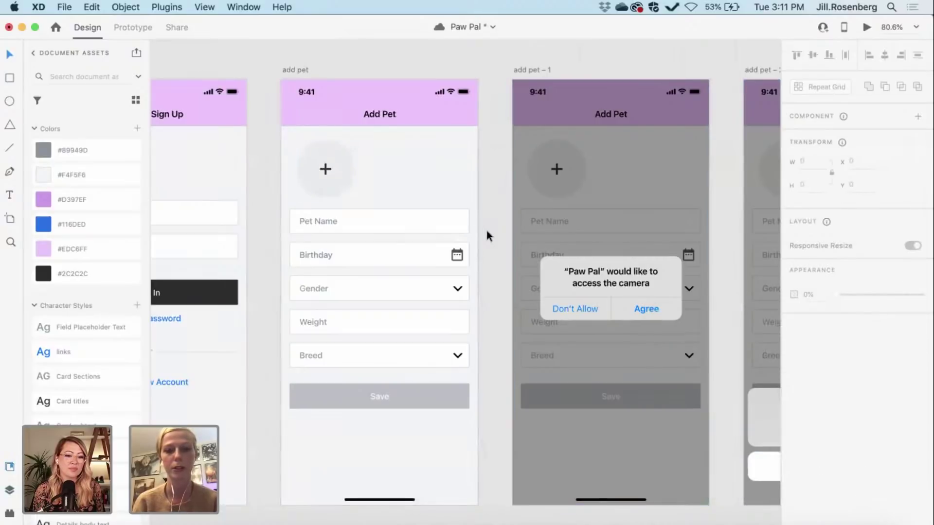
Step: Fill the add pet – 4 artboard with light grey #F4F5F6
scroll(487, 231, "right", 10)
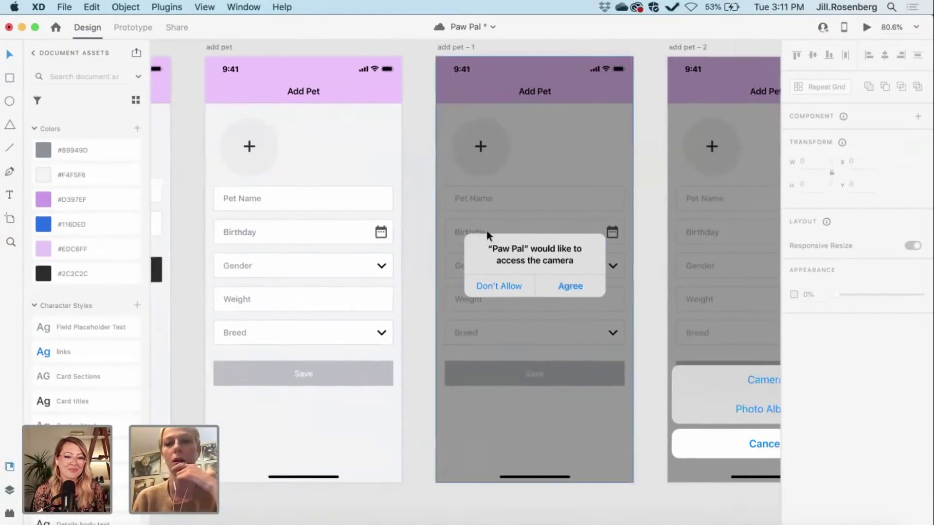
scroll(486, 231, "right", 5)
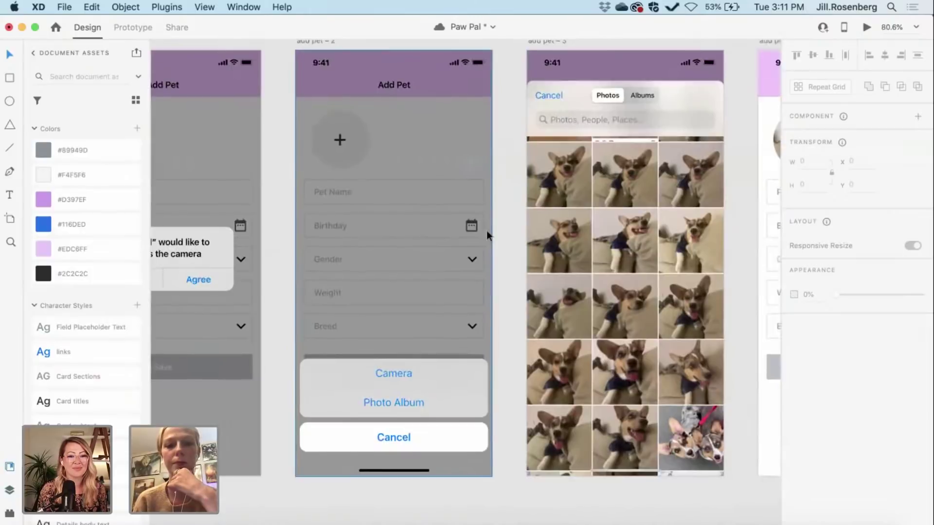
scroll(486, 230, "left", 8)
scroll(487, 230, "right", 10)
scroll(486, 231, "right", 10)
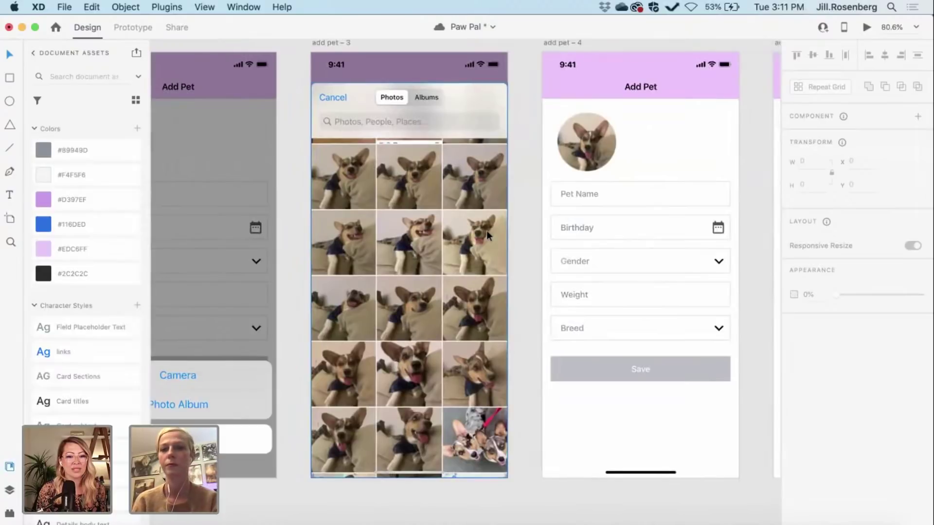
scroll(487, 230, "right", 10)
scroll(486, 231, "right", 10)
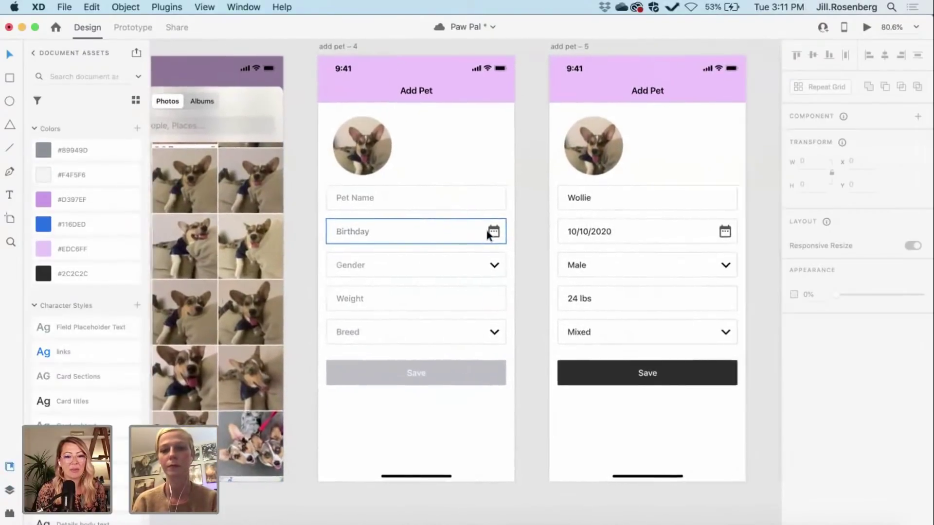
left_click(288, 67)
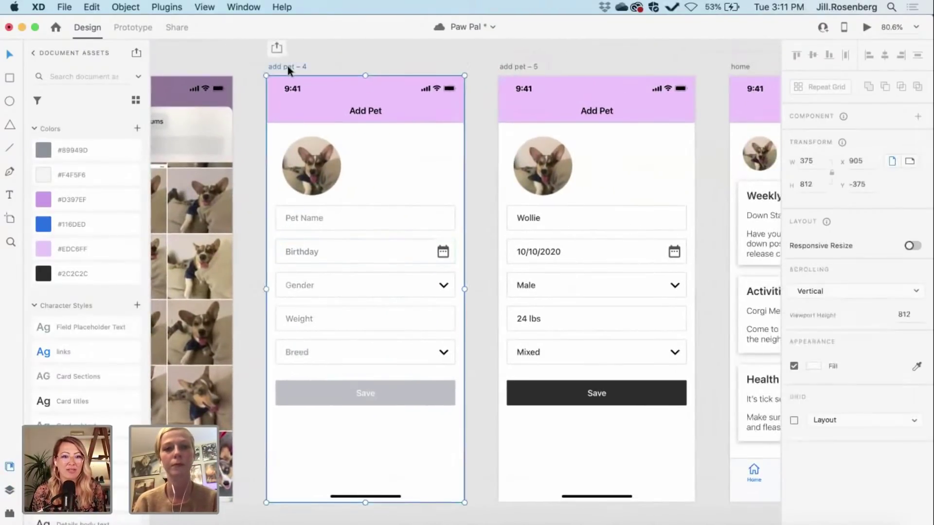
left_click(83, 175)
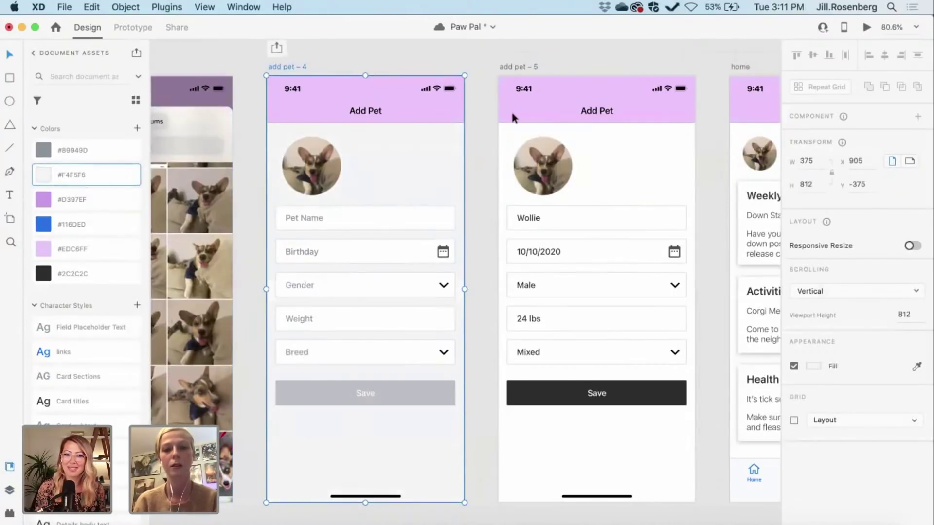
Step: Fill the add pet – 5 artboard with the #F4F5F6 swatch
left_click(470, 138)
scroll(470, 138, "right", 5)
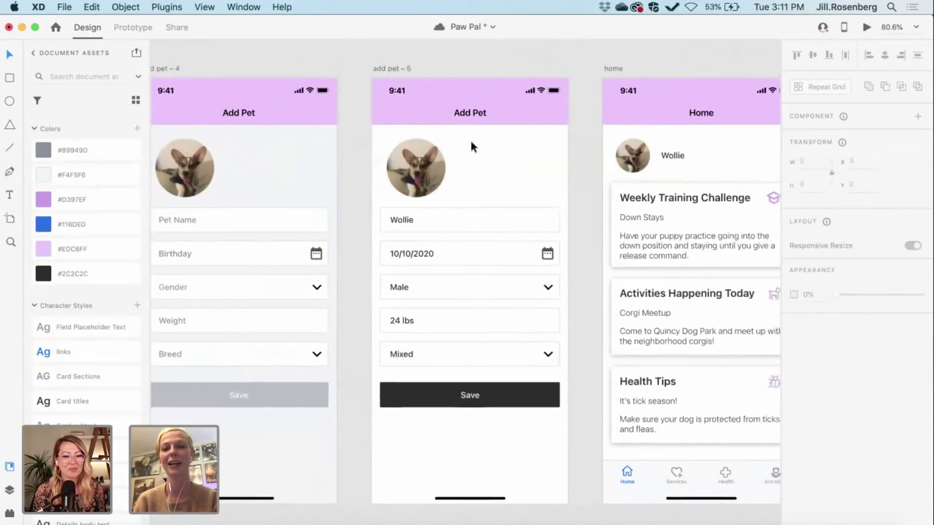
scroll(470, 138, "right", 2)
left_click(295, 55)
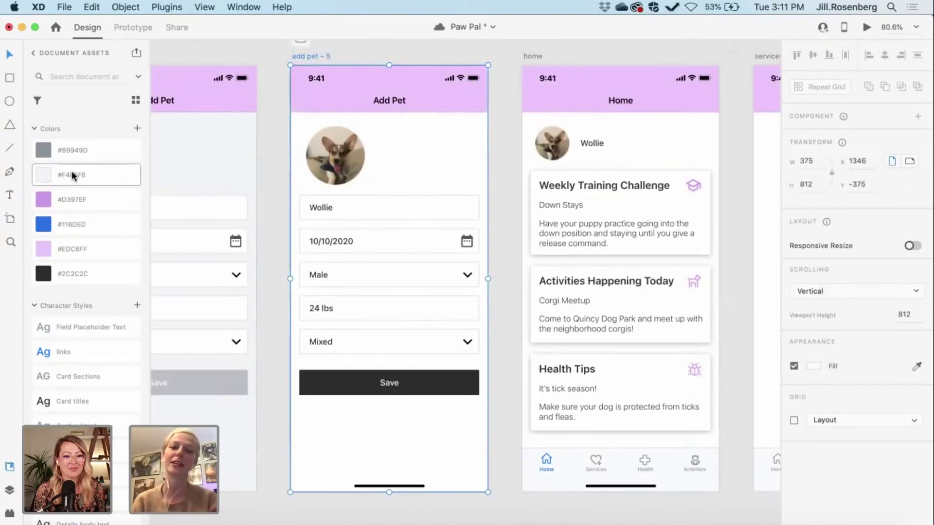
mouse_move(71, 170)
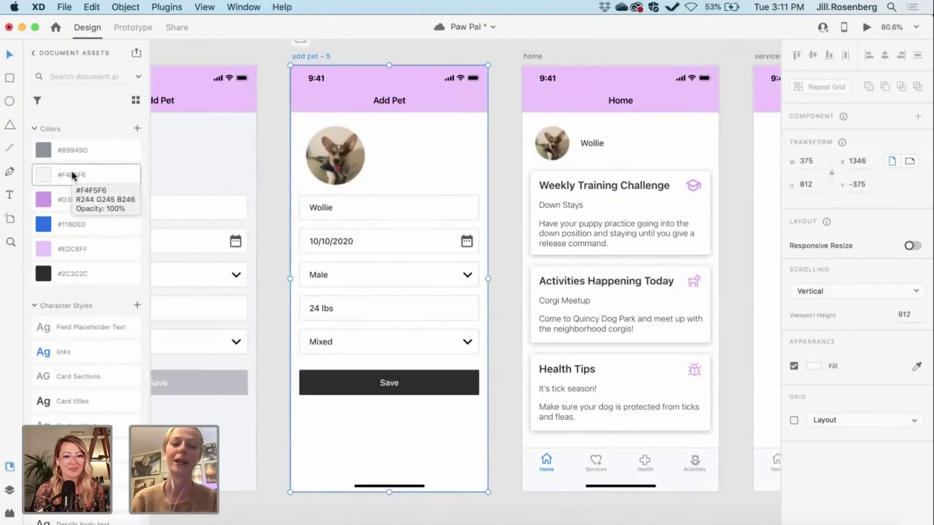
left_click(71, 171)
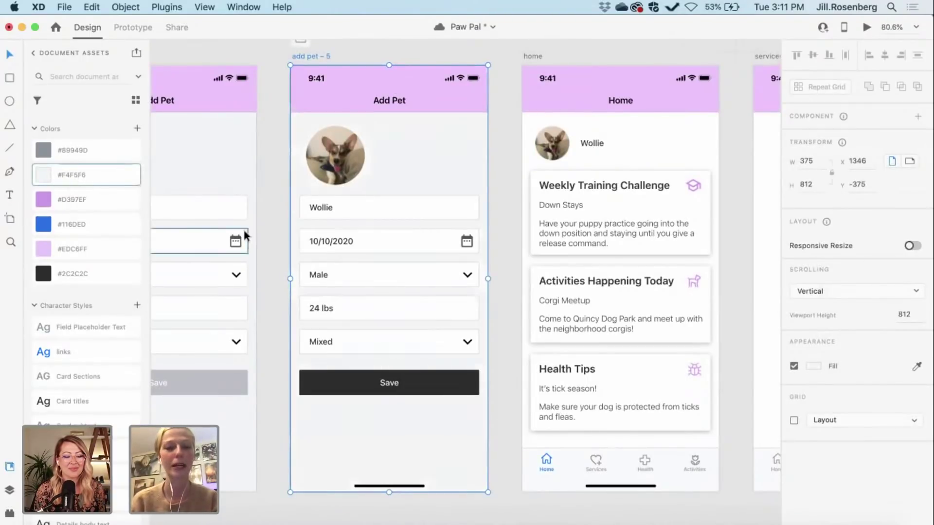
left_click(271, 244)
Step: Pan over to the Services screen and select its artboard
scroll(271, 244, "right", 5)
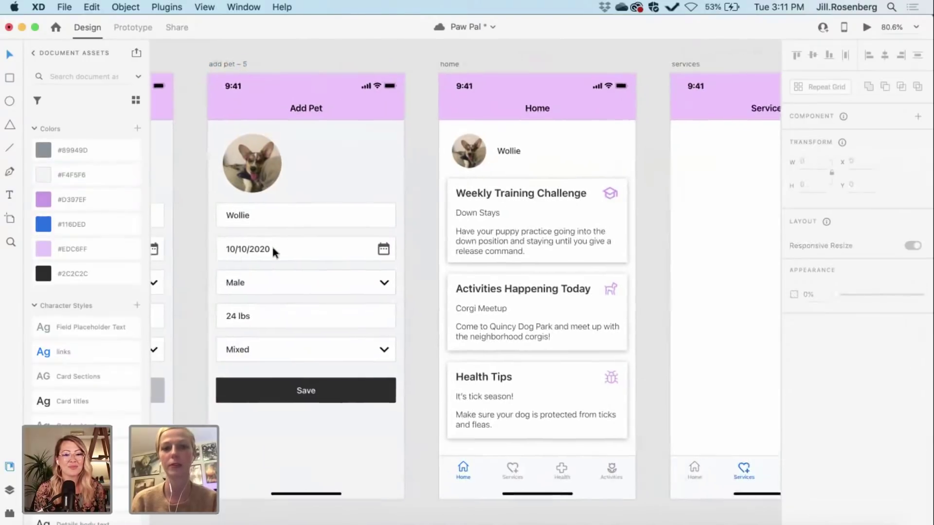
scroll(395, 248, "right", 5)
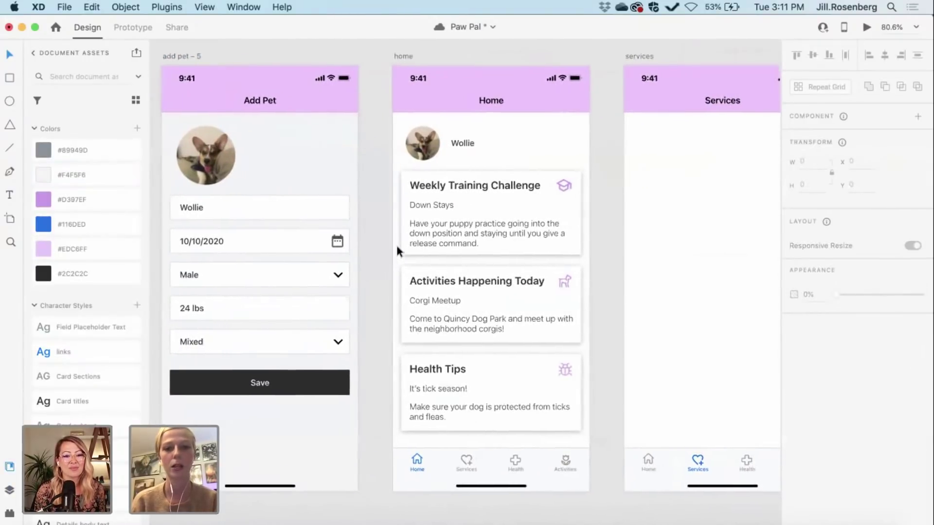
scroll(521, 241, "right", 3)
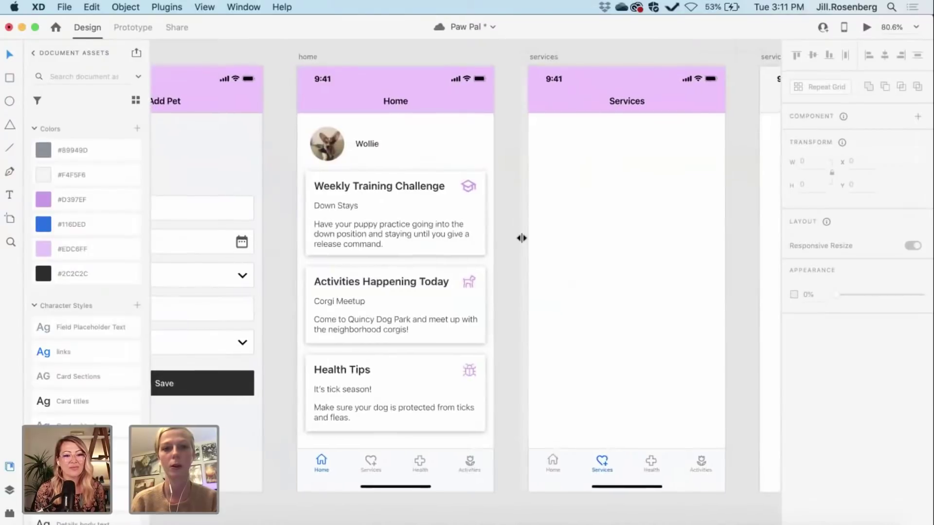
scroll(522, 242, "left", 3)
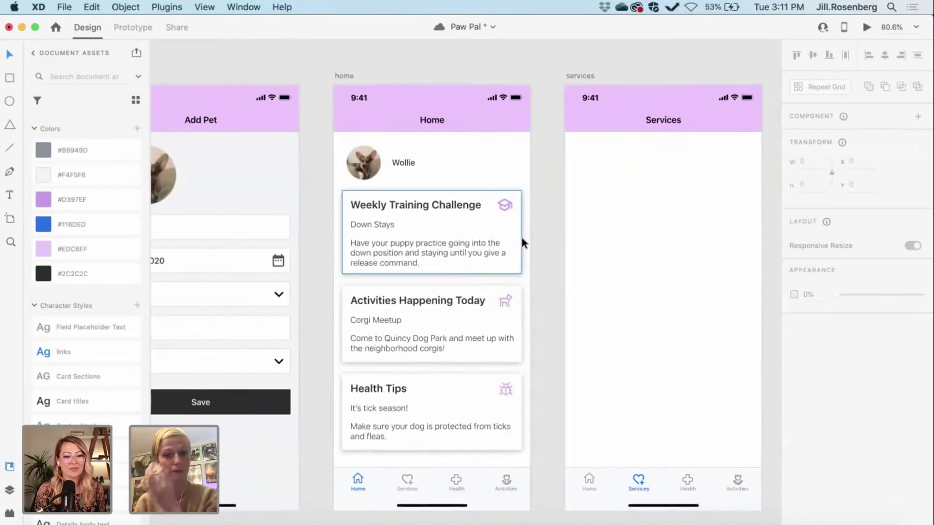
scroll(516, 240, "right", 5)
scroll(511, 235, "right", 2)
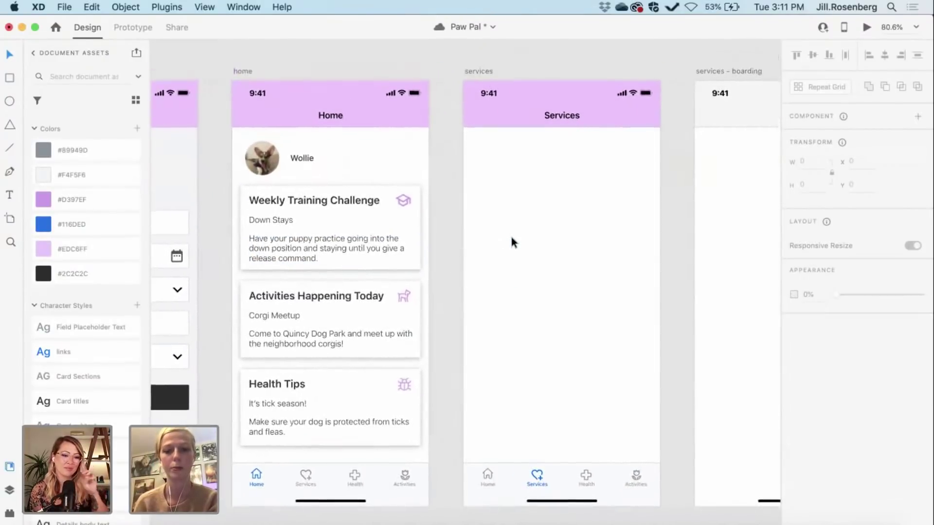
left_click(471, 71)
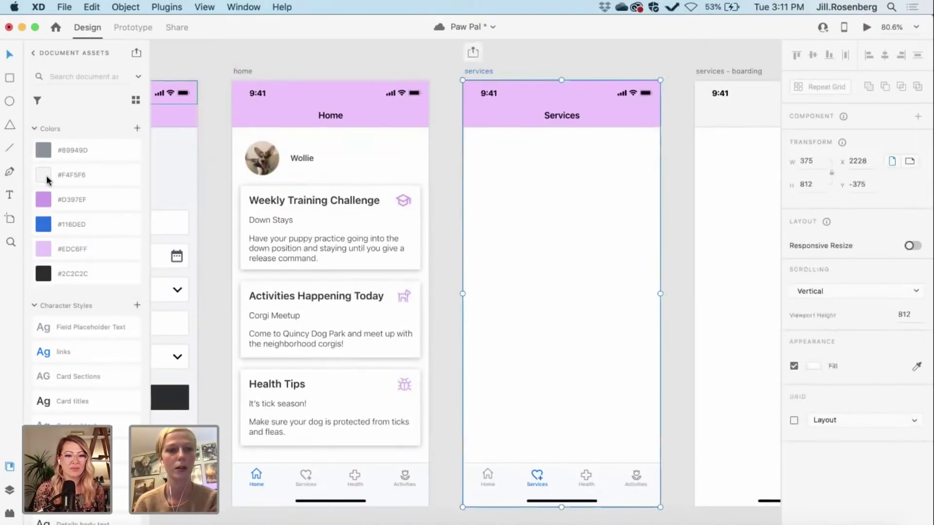
Step: Fill the Services artboard with light grey #F4F5F6
left_click(83, 176)
scroll(499, 210, "right", 1)
scroll(498, 206, "right", 15)
scroll(498, 209, "down", 2)
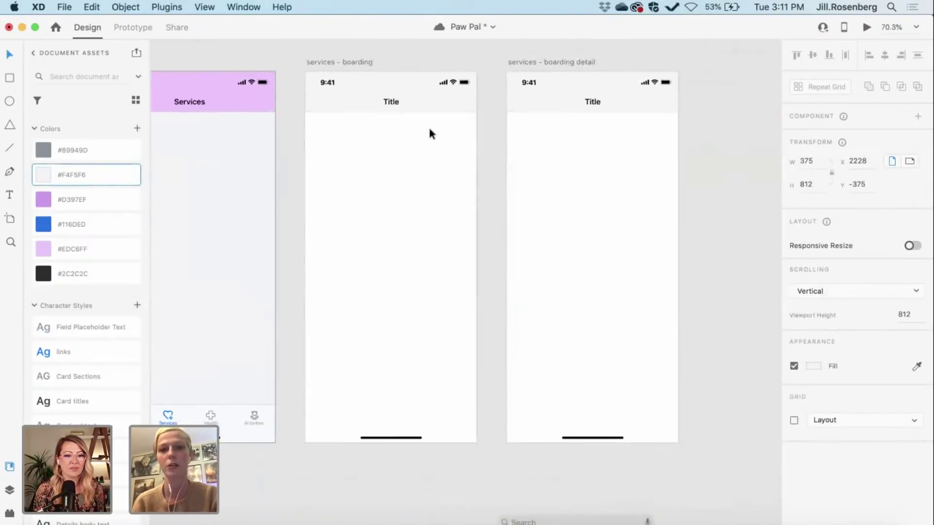
Step: Try a grey fill on both boarding artboards, then undo it
left_click(332, 62)
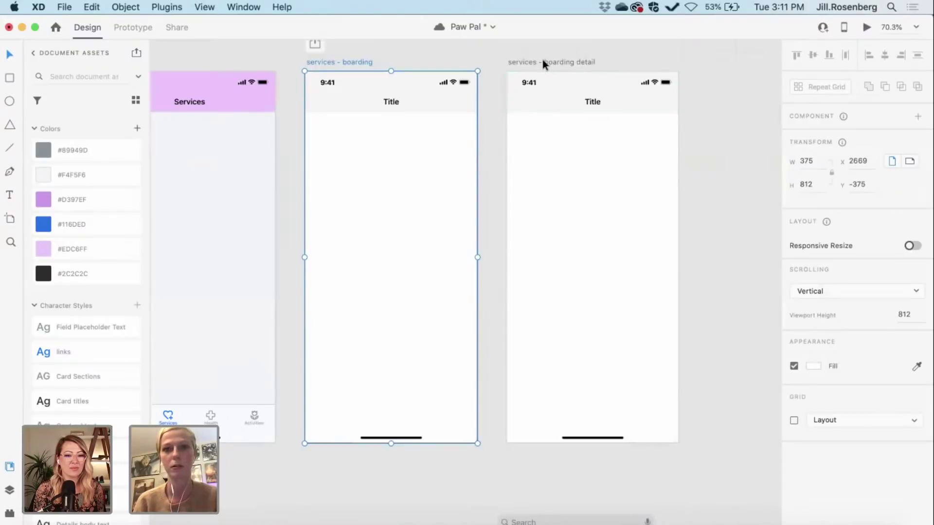
left_click(543, 63, "shift")
left_click(59, 177)
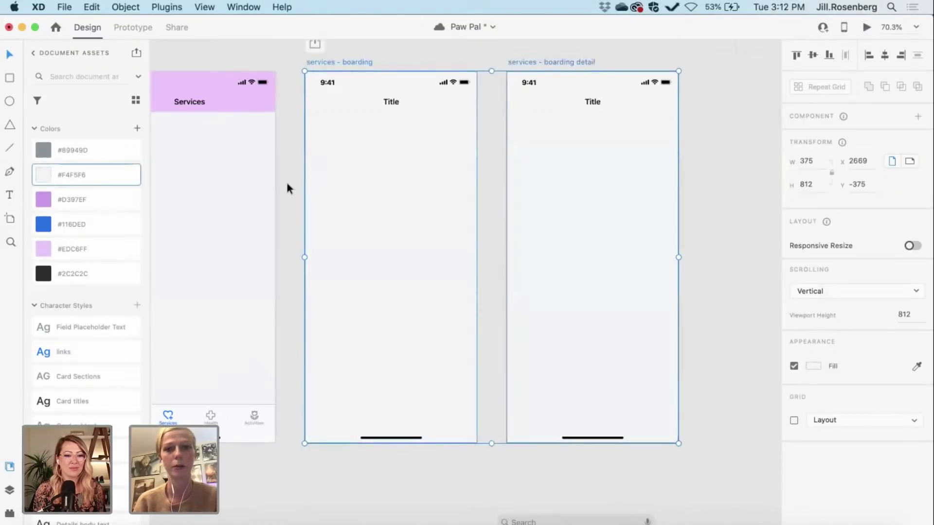
left_click(282, 209)
key("super+z")
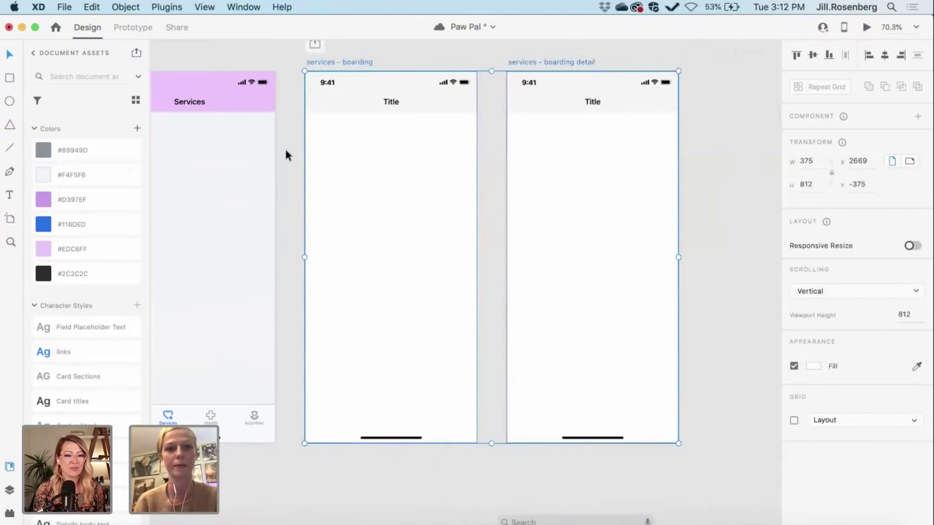
left_click(285, 150)
scroll(399, 98, "left", 5)
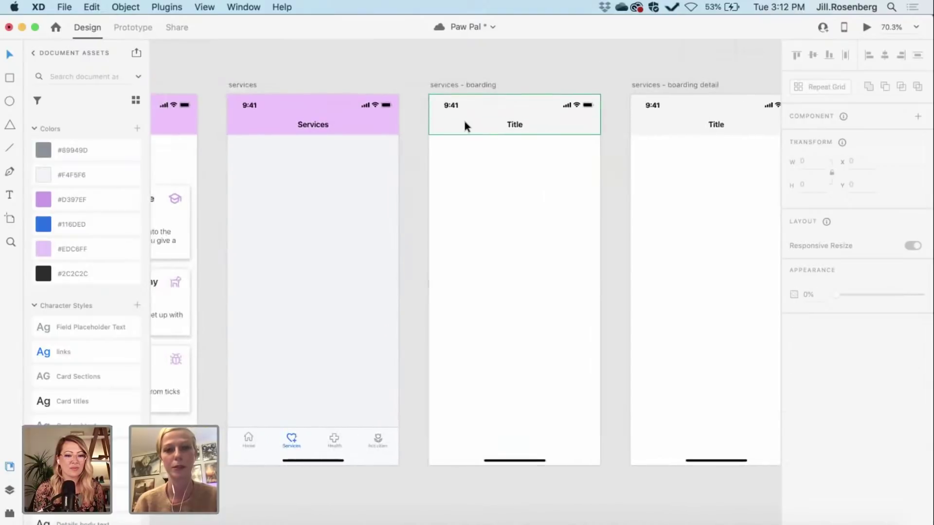
Step: Fill the headers of both boarding screens with pink #EDC6FF
left_click(464, 123)
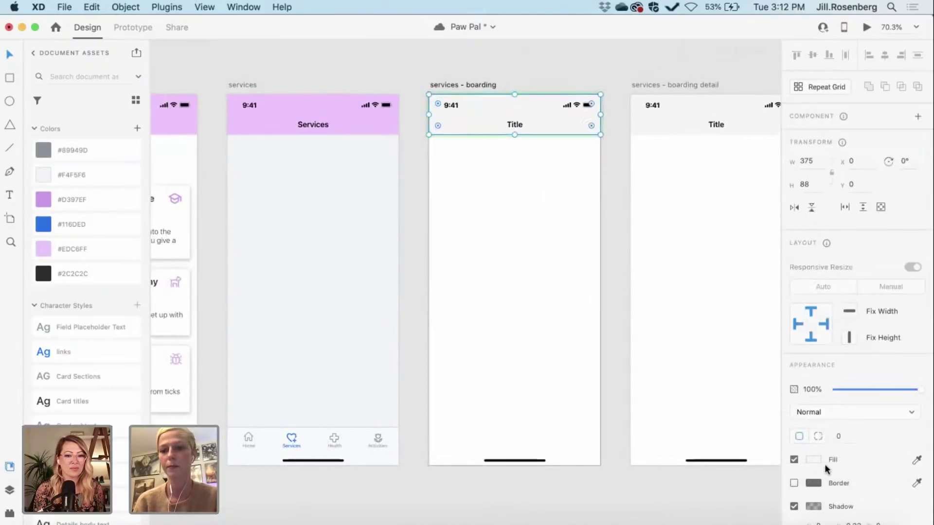
left_click(81, 251)
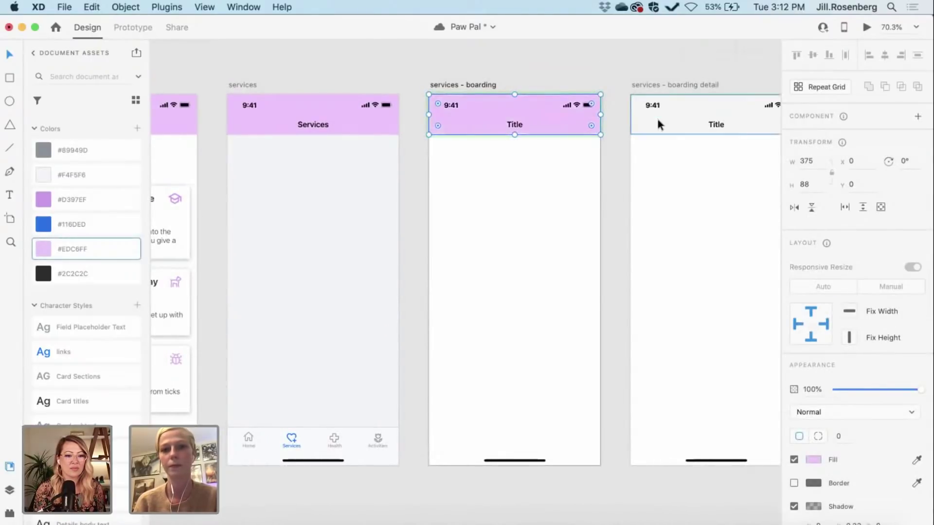
left_click(657, 116)
left_click(88, 247)
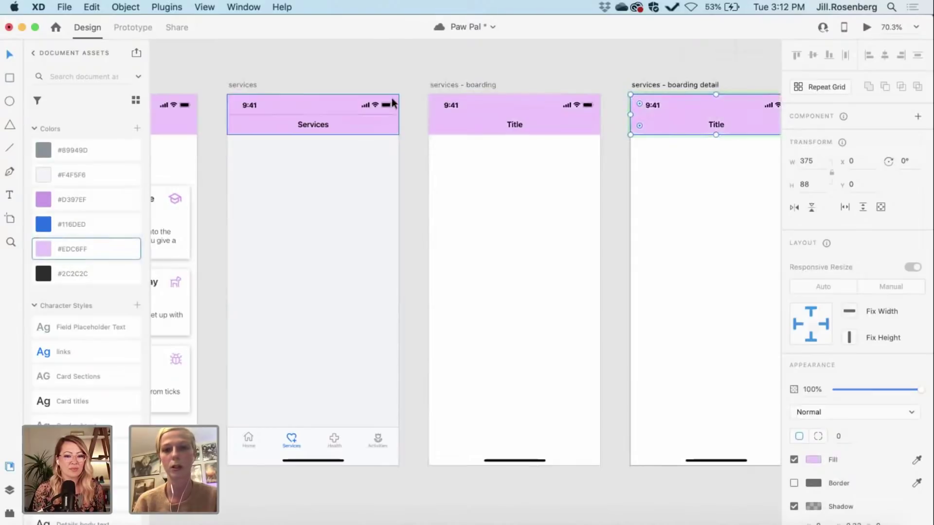
Step: Fill the services – boarding detail artboard with light grey #F4F5F6
left_click(450, 85)
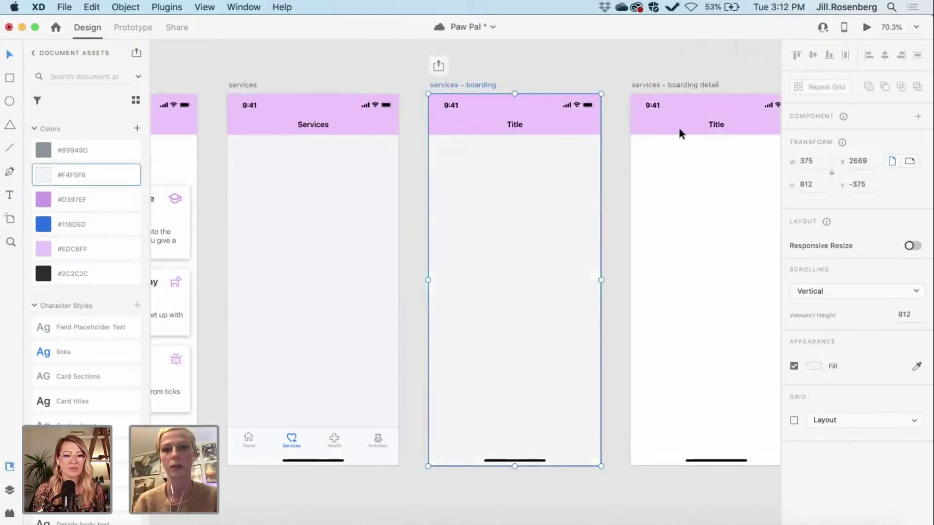
left_click(655, 85)
left_click(51, 176)
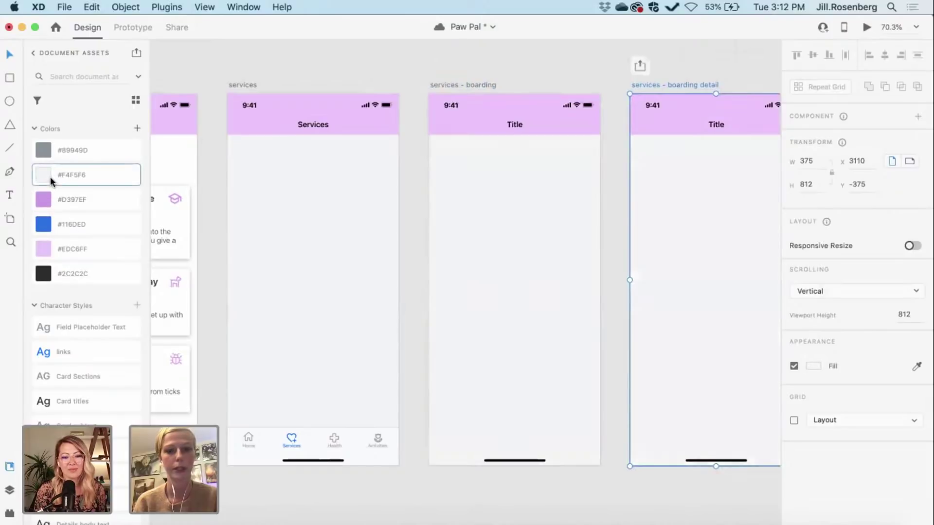
left_click(401, 311)
scroll(401, 311, "left", 5)
Step: Check the Home artboard, then marquee-select the three services artboards together
scroll(403, 314, "left", 5)
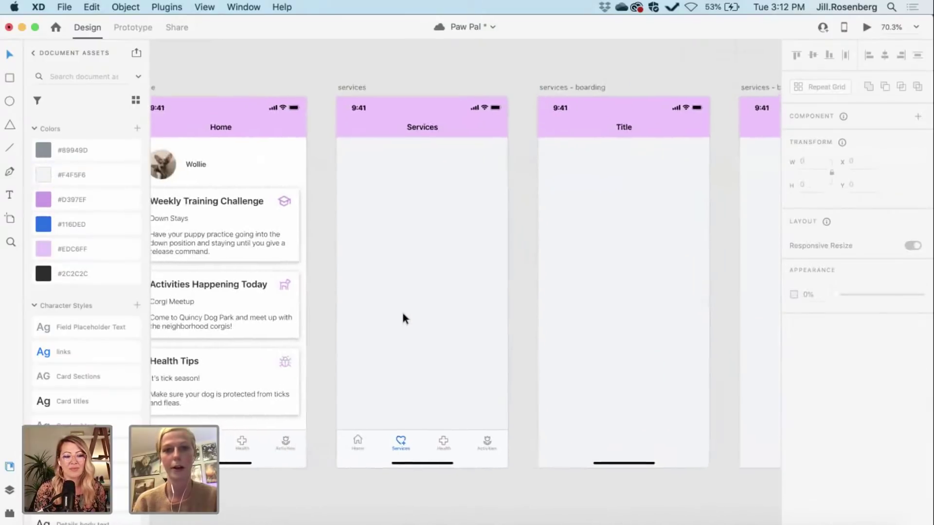
scroll(348, 364, "left", 3)
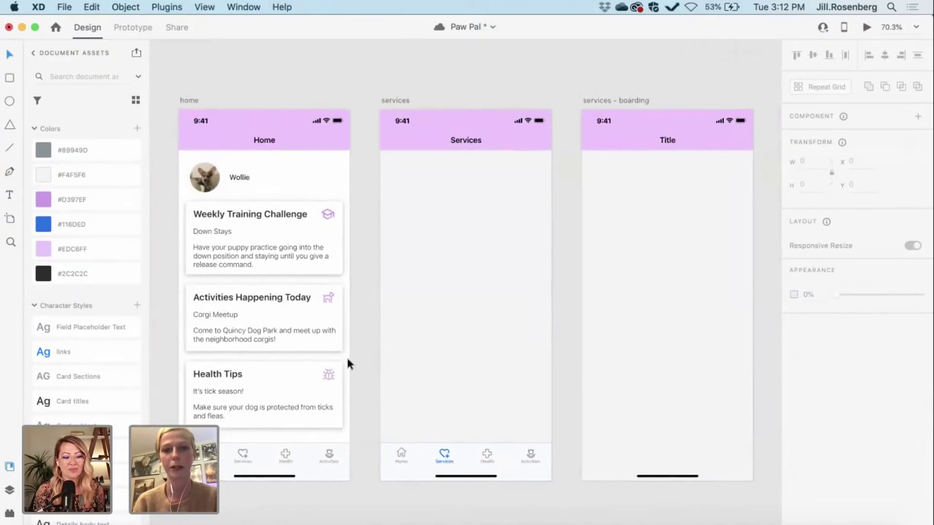
scroll(348, 362, "left", 10)
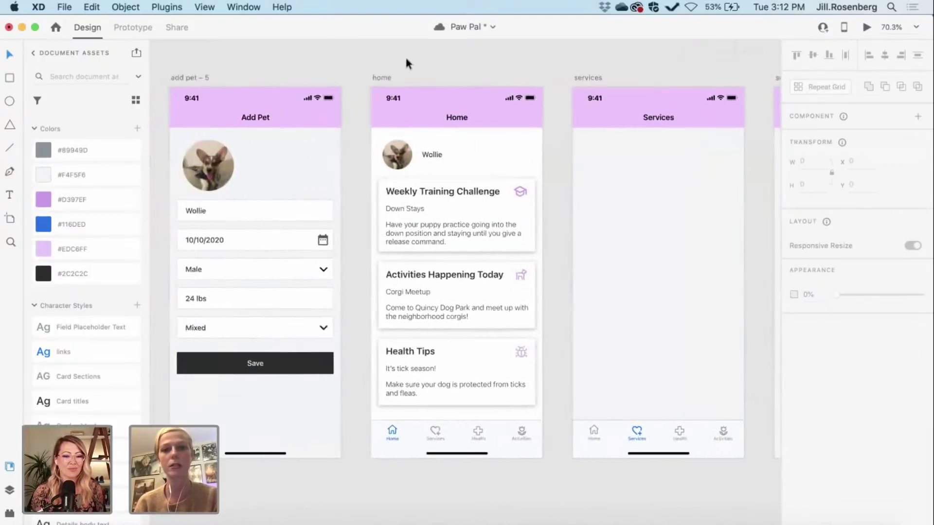
left_click(382, 77)
left_click(561, 173)
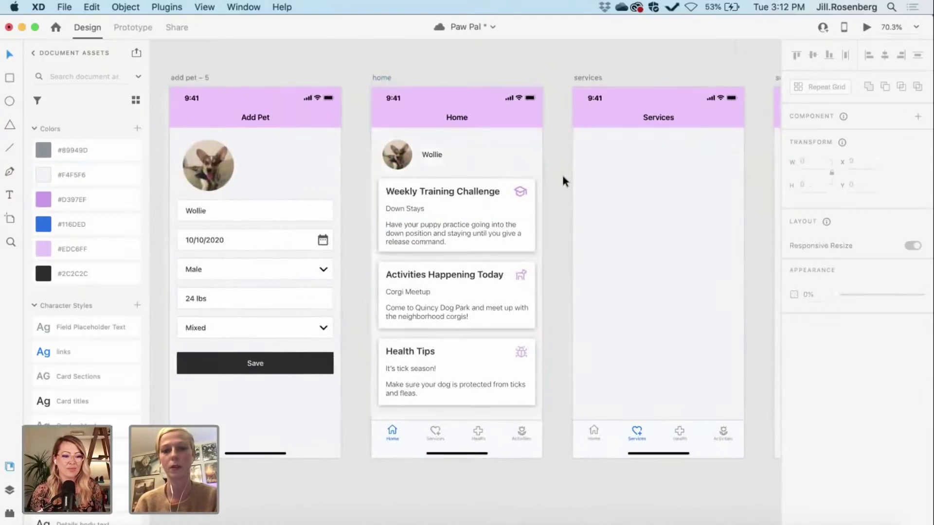
scroll(563, 181, "down", 2)
scroll(563, 181, "right", 5)
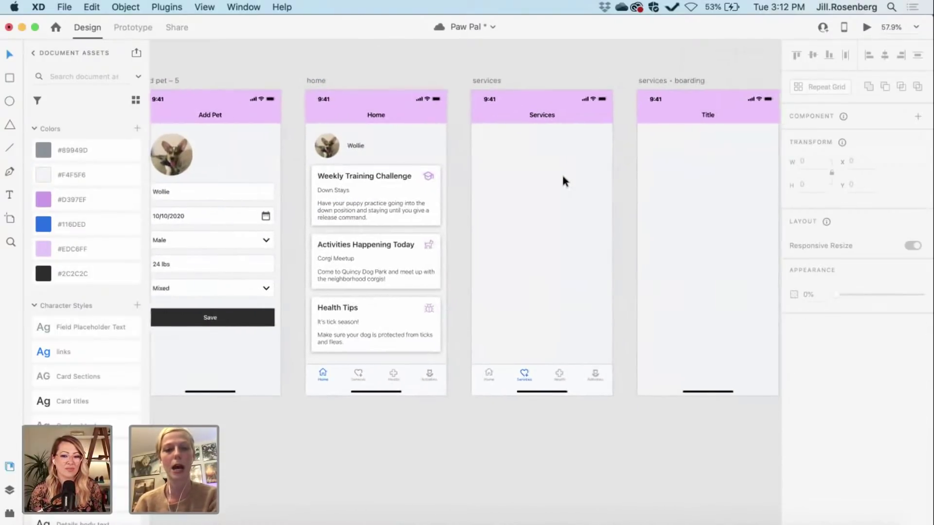
scroll(502, 73, "down", 3)
scroll(503, 68, "right", 5)
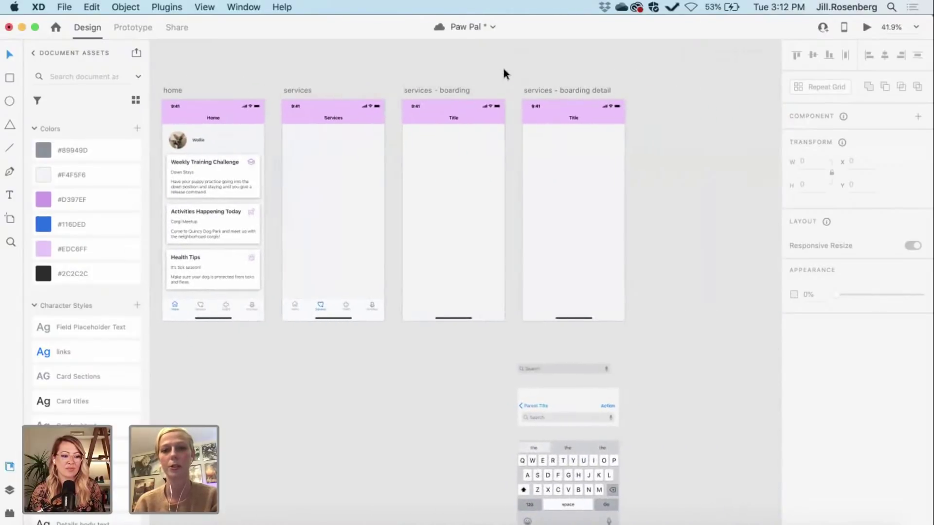
scroll(503, 69, "left", 3)
scroll(360, 88, "down", 1)
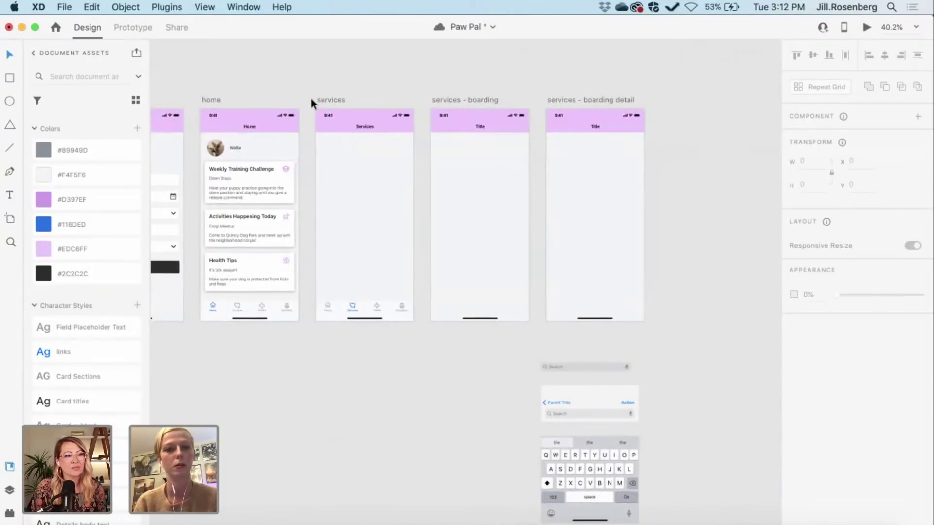
left_click_drag(310, 98, 654, 328)
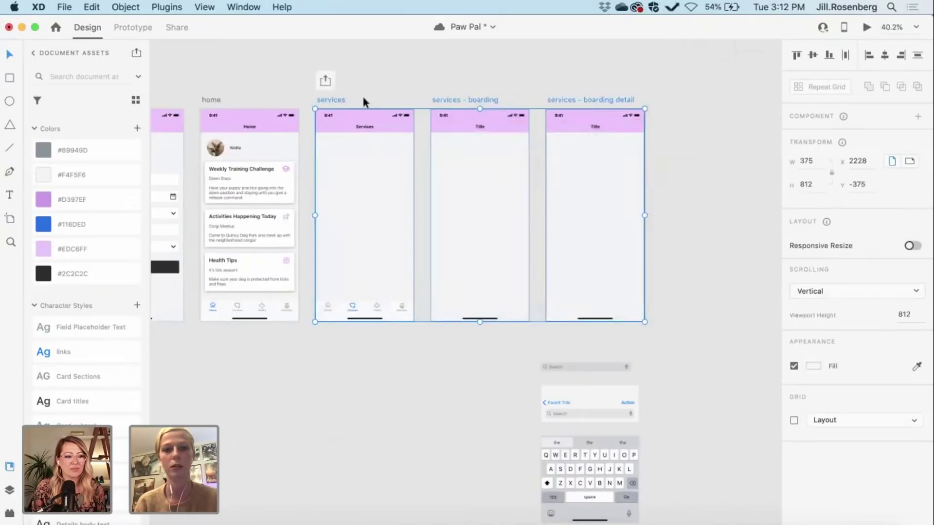
Step: Drag the three services artboards further right, opening space beside Home
left_click_drag(326, 100, 586, 100)
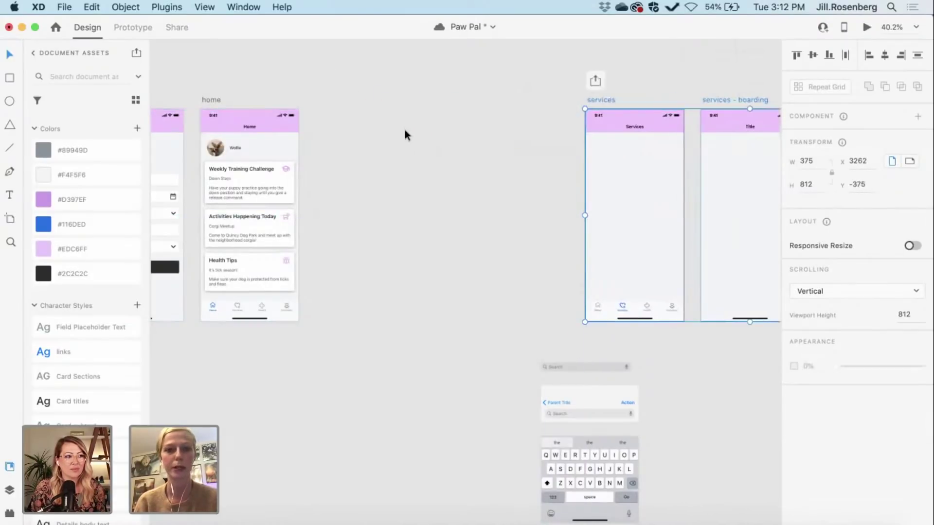
left_click(403, 127)
scroll(403, 126, "left", 3)
scroll(404, 126, "up", 3)
left_click(351, 92)
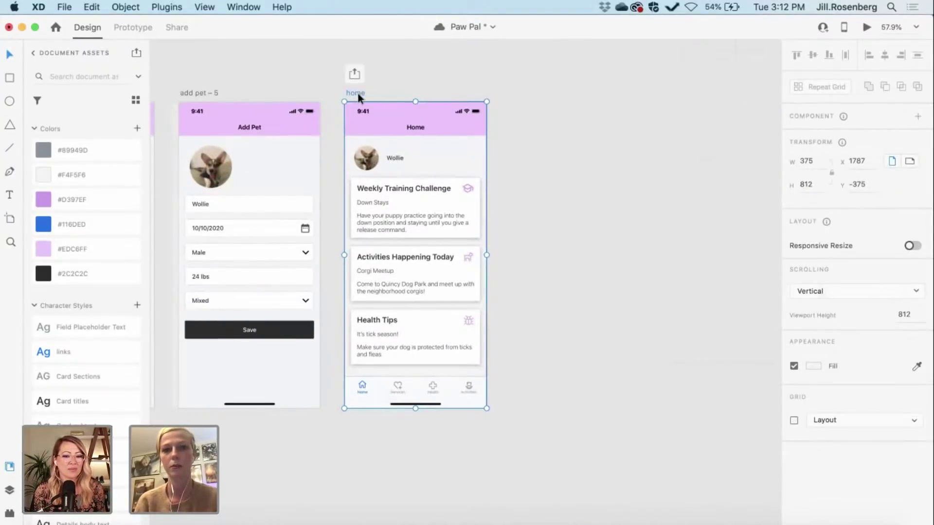
Step: Duplicate the home screen as home – 1 and delete the original's three content cards
left_click_drag(444, 104, 525, 117)
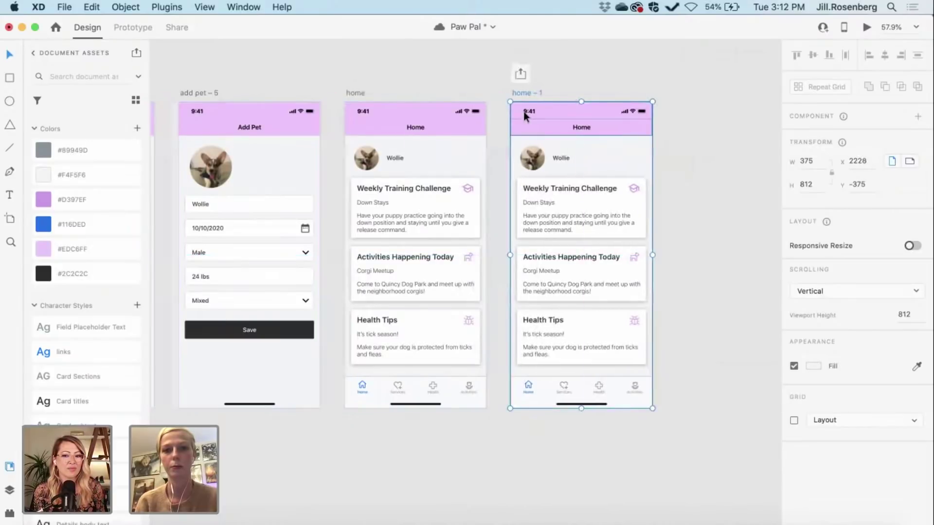
left_click(496, 211)
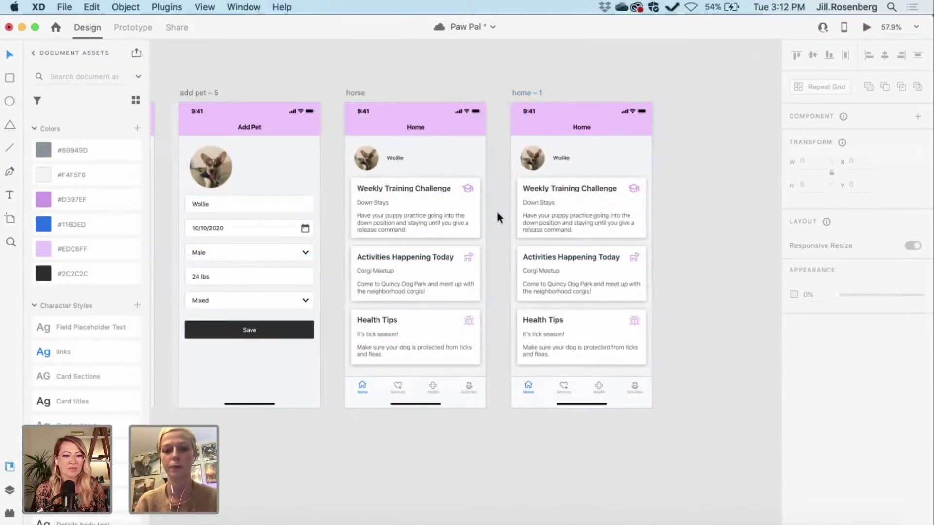
scroll(497, 217, "up", 5)
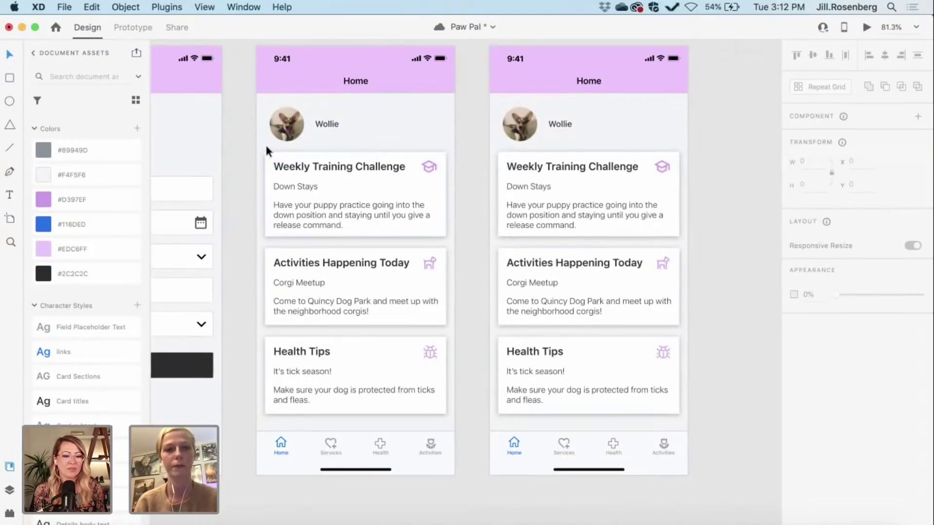
mouse_move(264, 143)
left_mouse_down()
mouse_move(403, 296)
mouse_move(451, 419)
left_mouse_up()
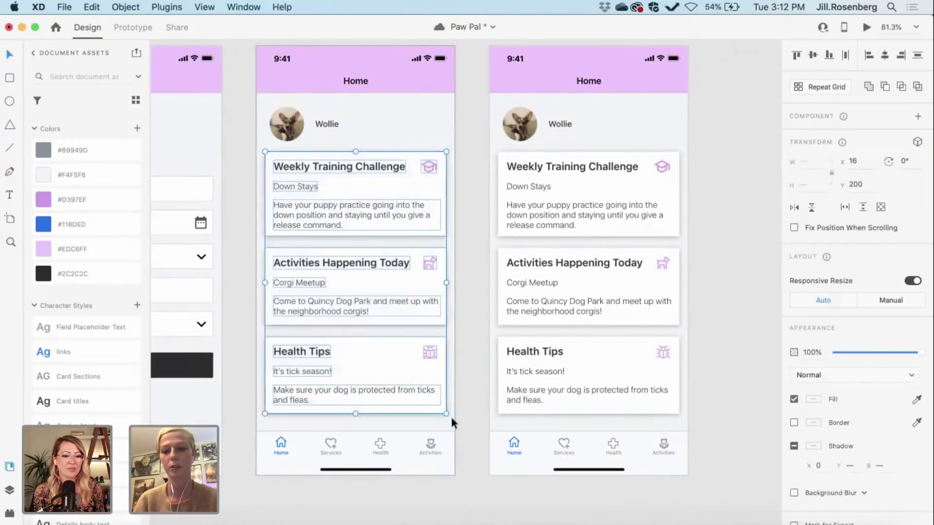
key("Delete")
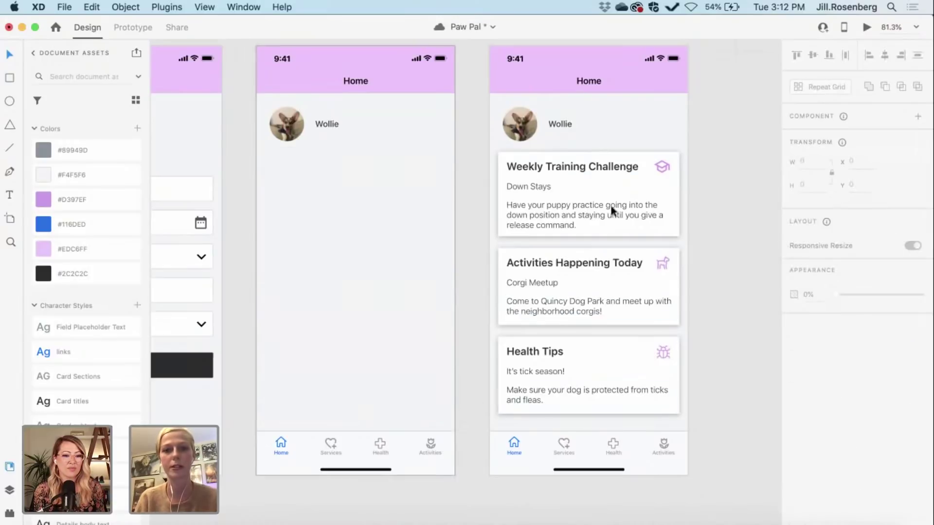
scroll(716, 378, "up", 2)
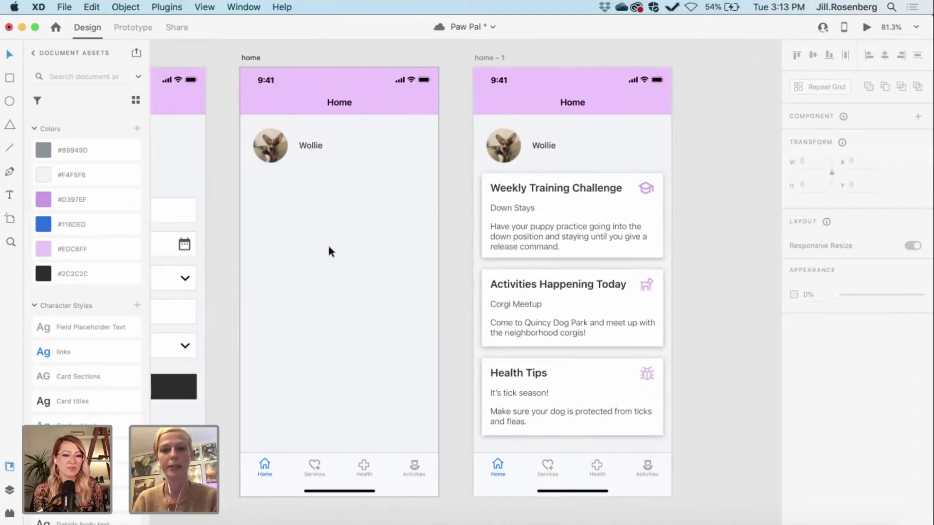
Step: Copy the Weekly Training Challenge card onto the home screen and centre it horizontally
left_click(654, 209)
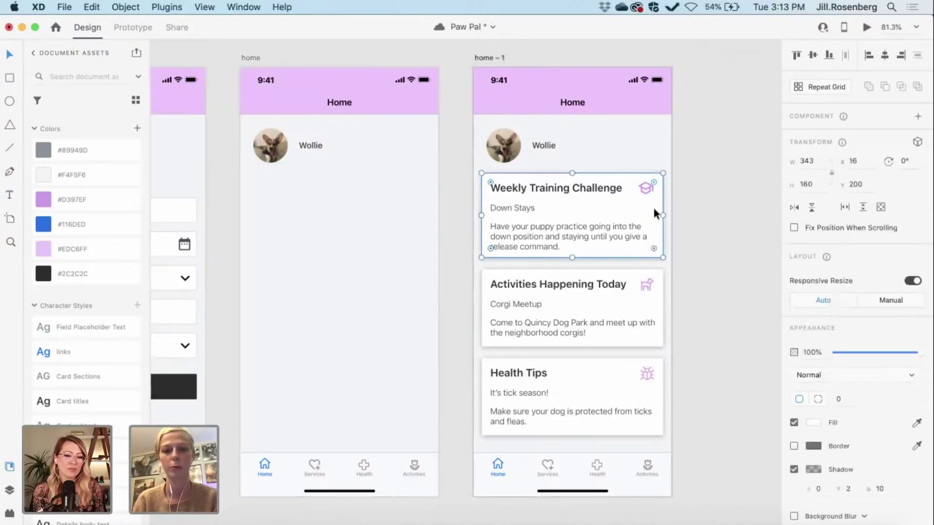
key("super+c")
key("super+v")
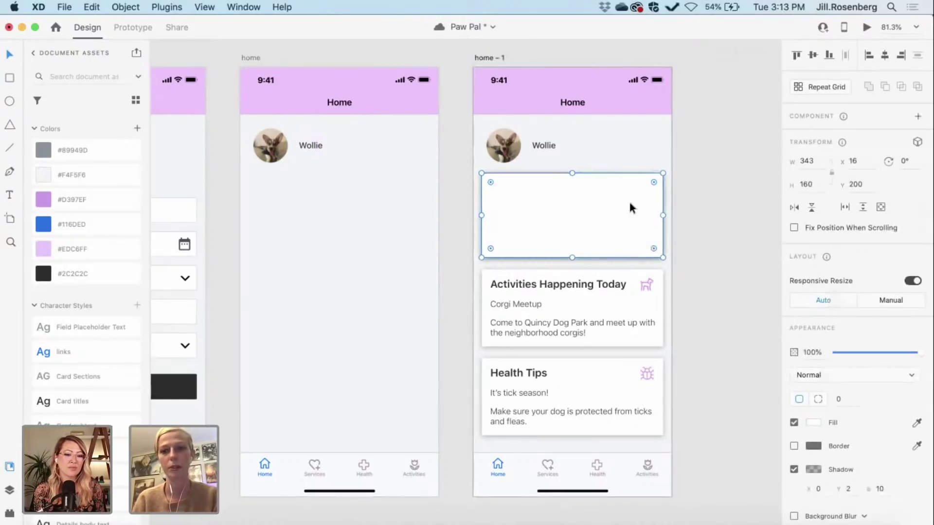
left_click_drag(576, 212, 341, 209)
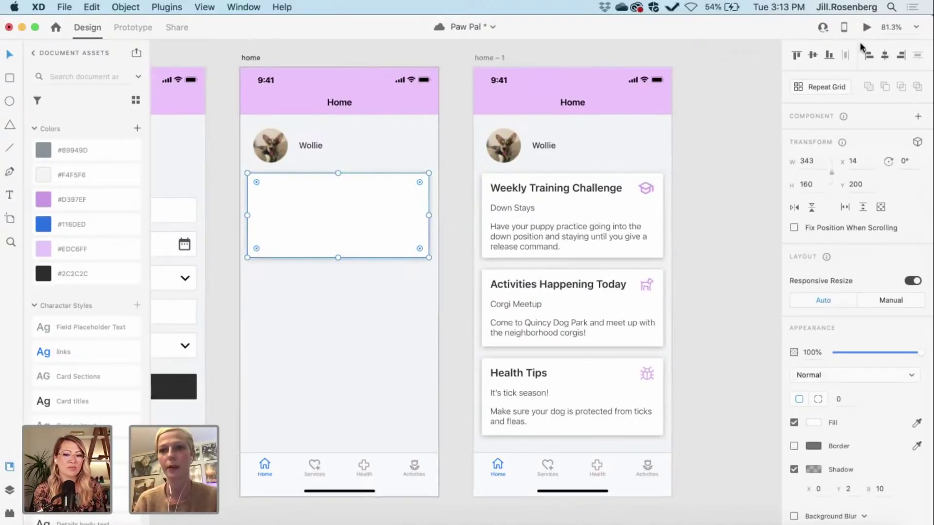
left_click(884, 56)
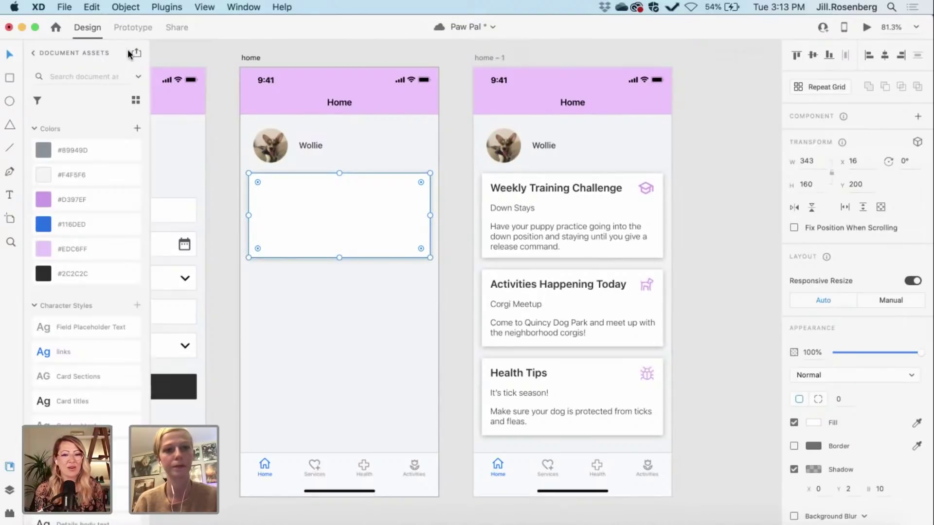
left_click(811, 185)
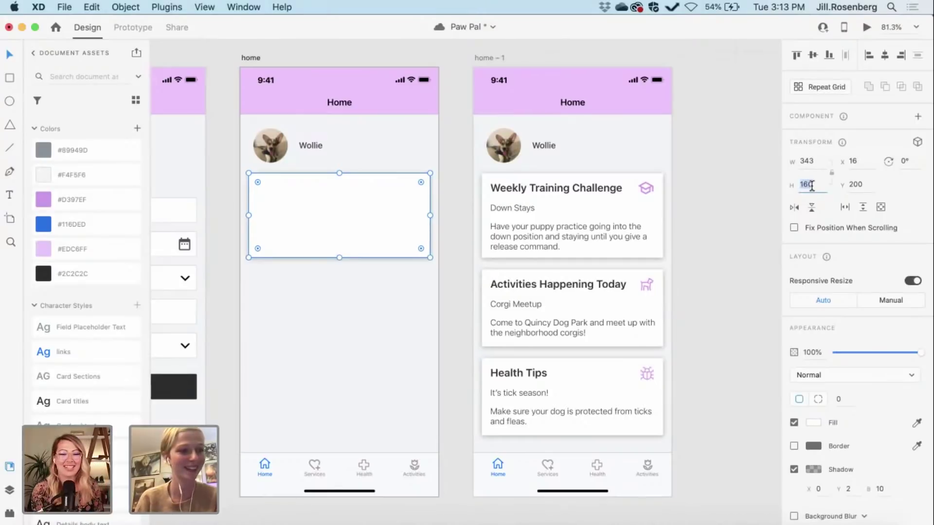
Step: Set the blank card's height to 96 and corner radius to 2
type("9")
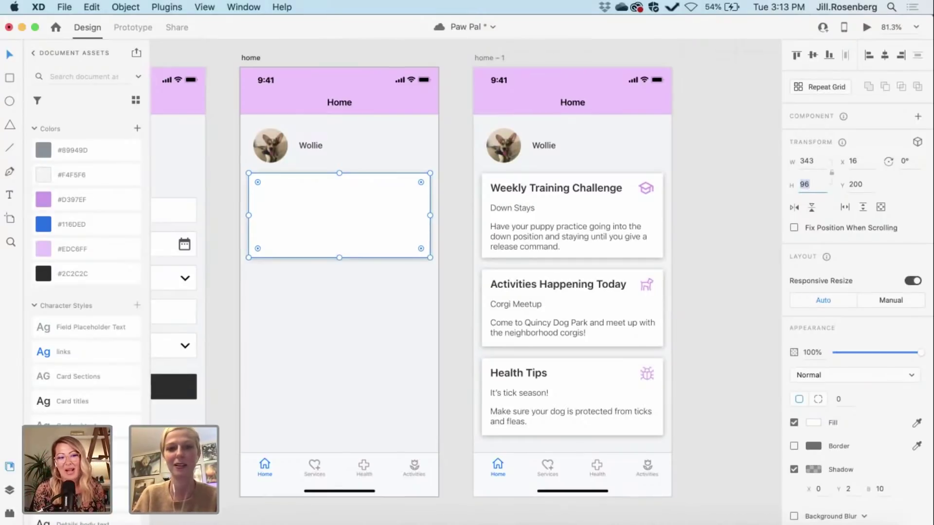
type("6")
key("Return")
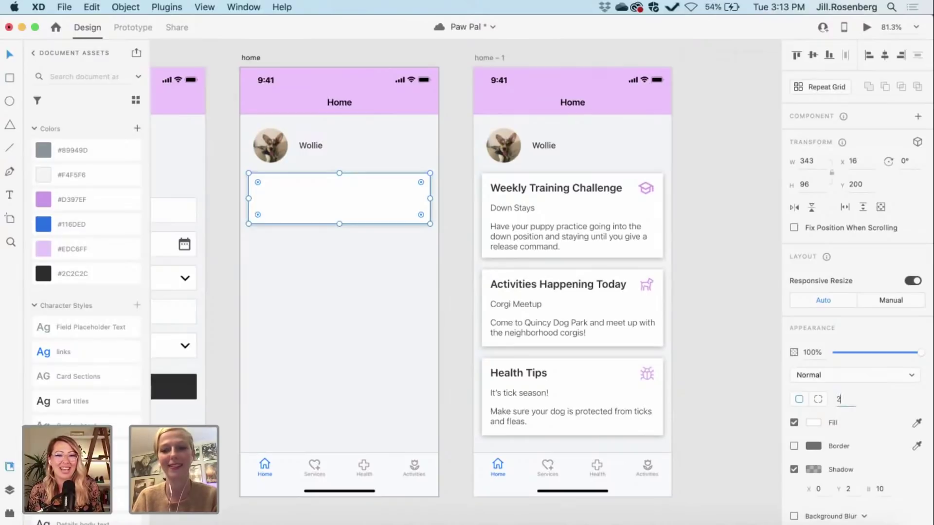
left_click(838, 399)
Step: Move the Wollie avatar and the Wollie name text inside the card
left_click(346, 181)
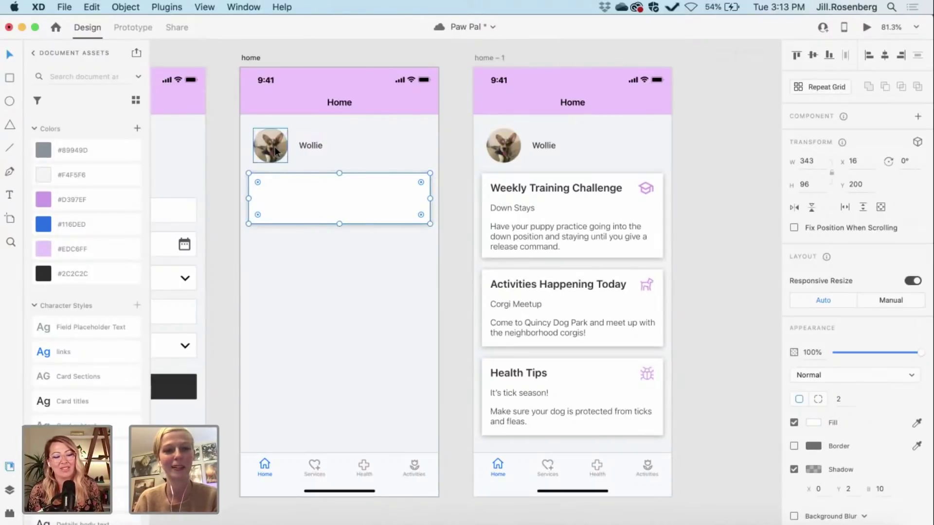
left_click_drag(271, 155, 278, 196)
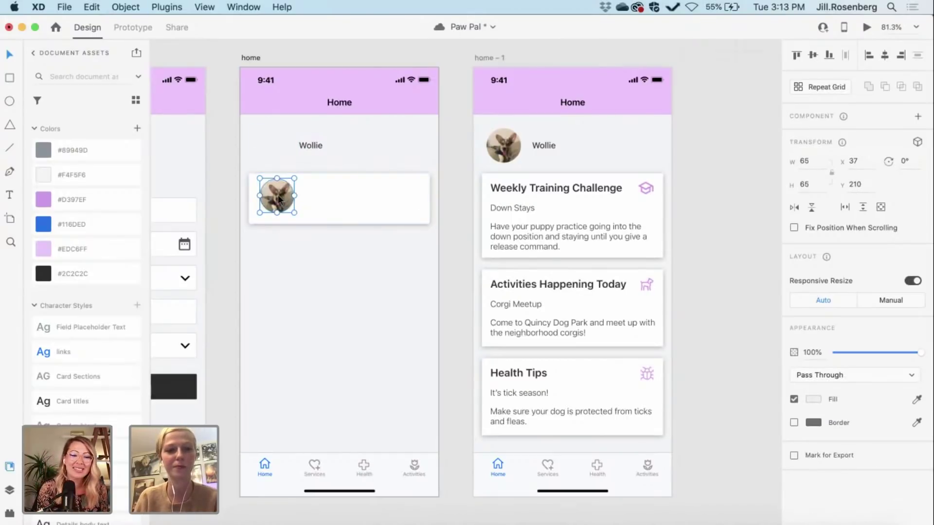
left_click_drag(278, 201, 273, 203)
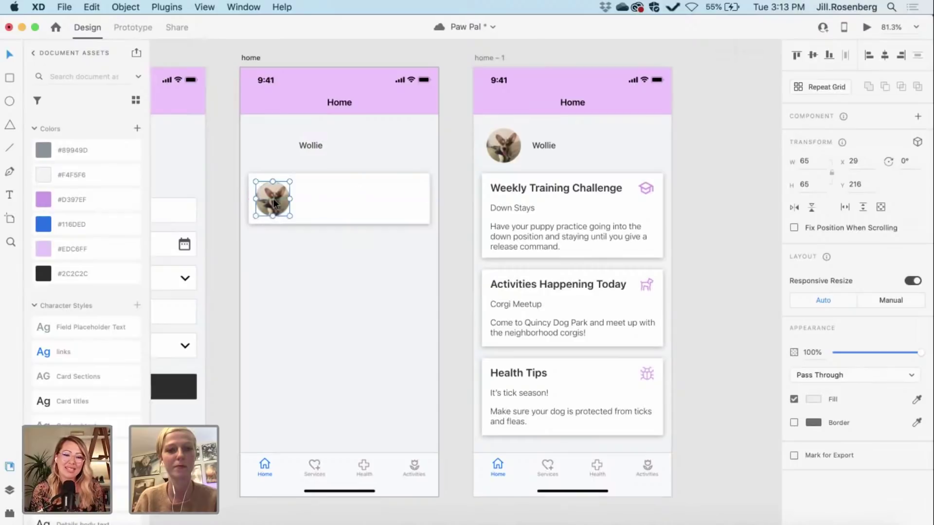
key("alt")
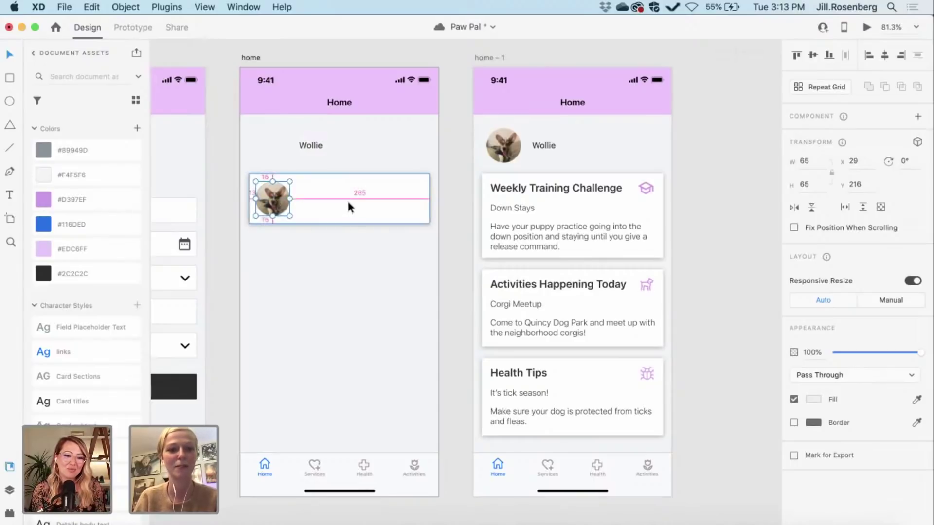
key("Right")
key("Right")
key("Right")
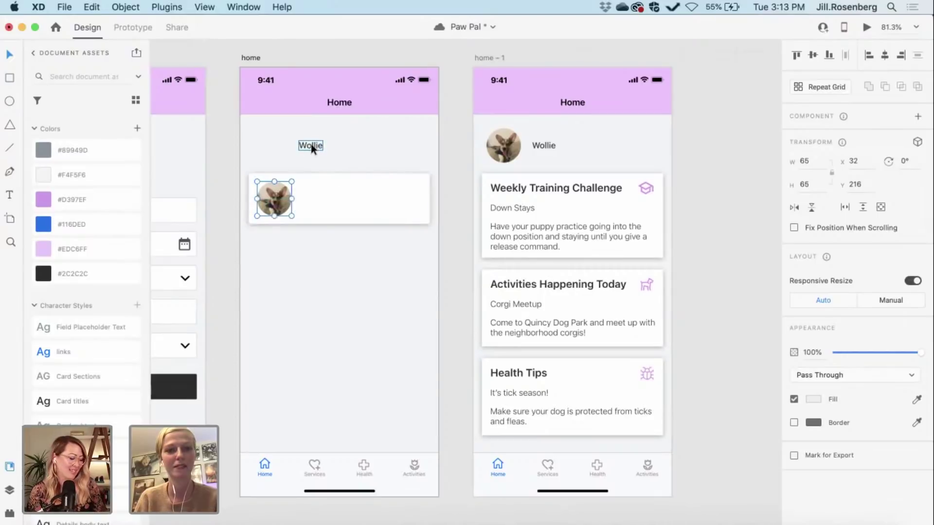
left_click_drag(310, 145, 330, 198)
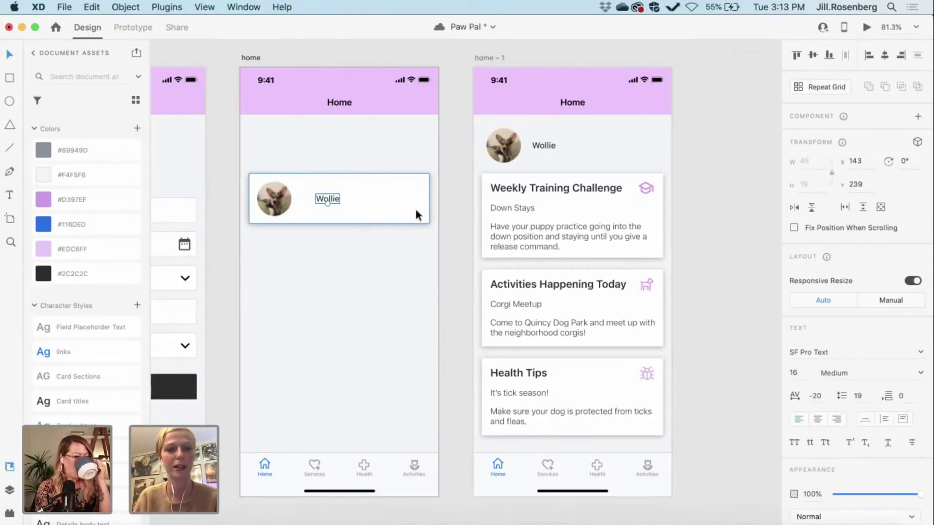
scroll(295, 251, "up", 5)
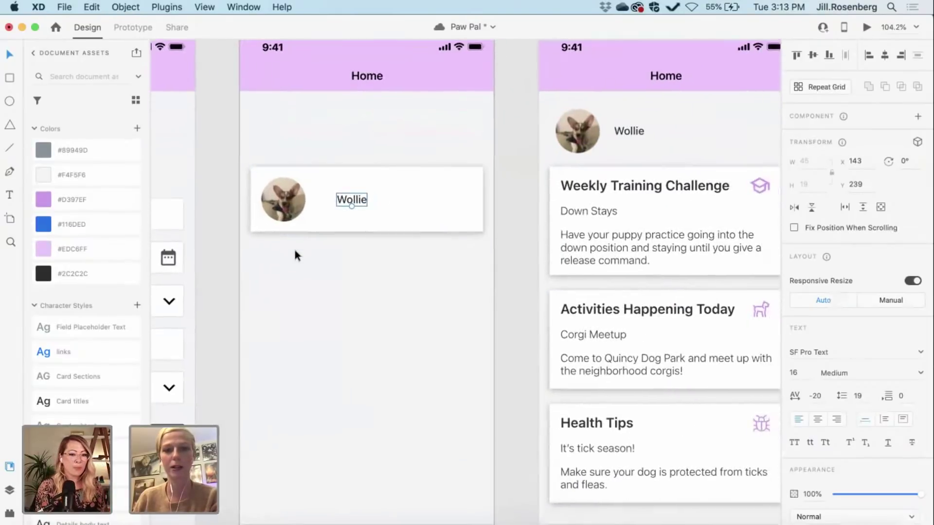
scroll(294, 247, "up", 1)
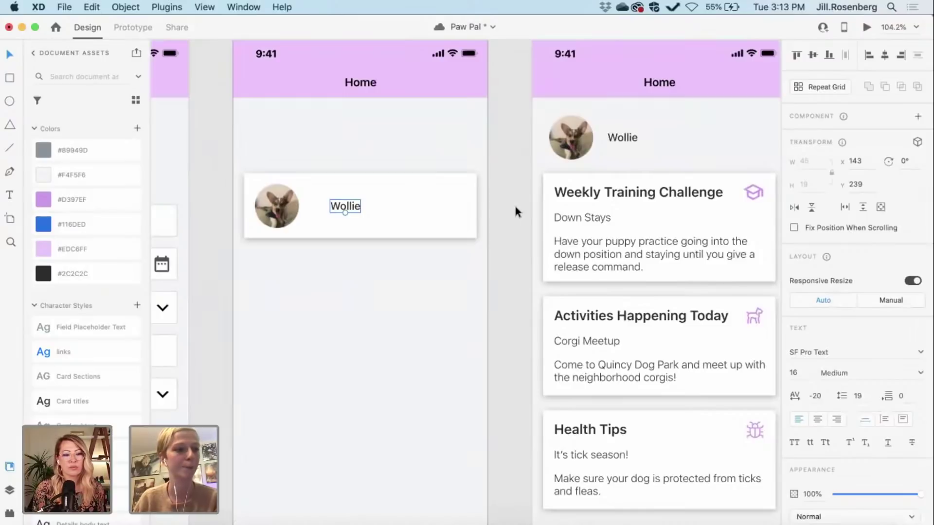
Step: Set the pet card's shadow opacity to 20%
left_click(426, 188)
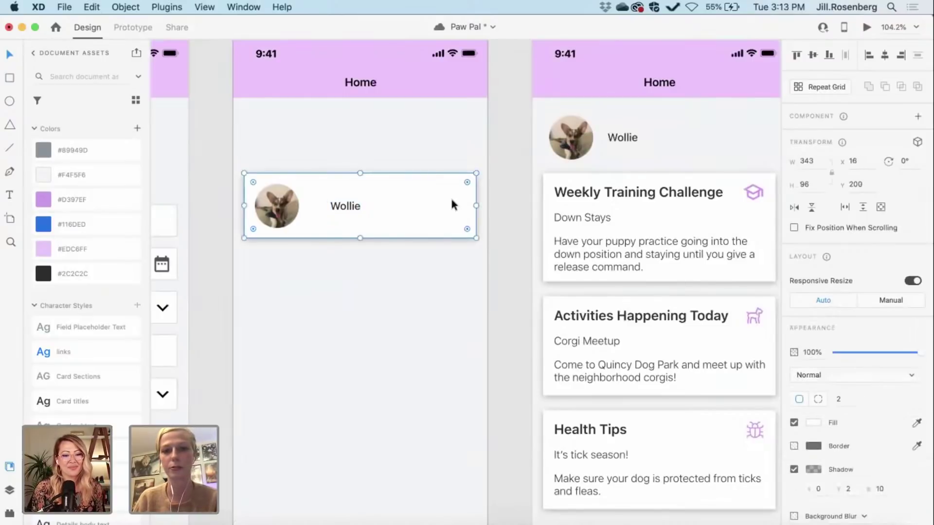
left_click(813, 469)
left_click(764, 488)
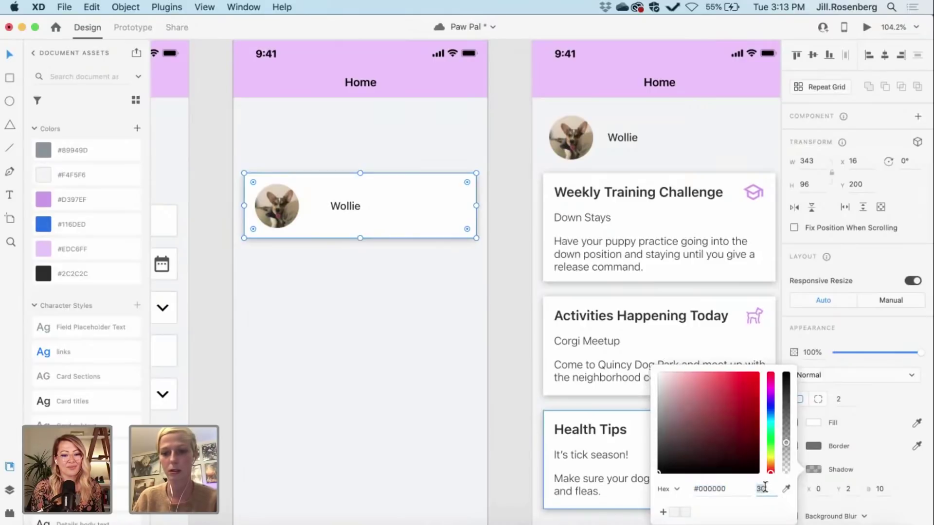
type("20")
key("Return")
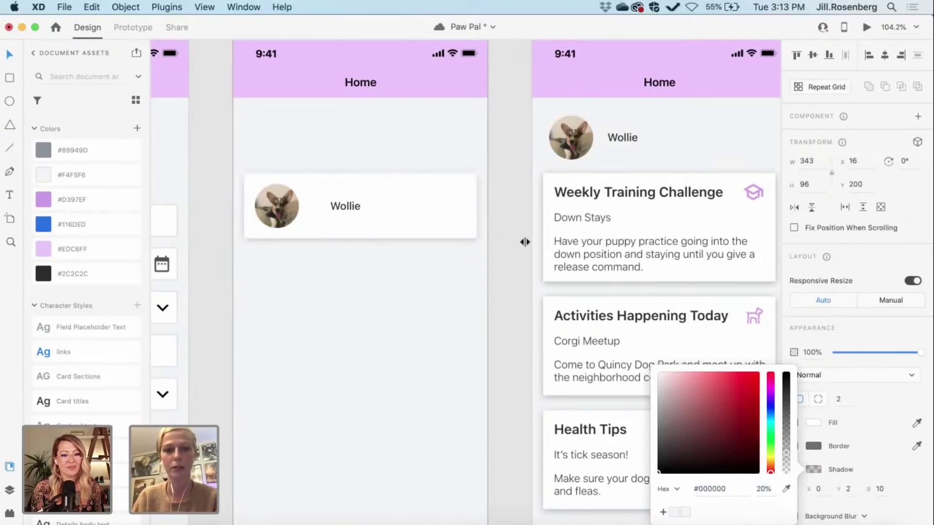
left_click(509, 255)
Step: Move the Wollie name up beside the avatar, to x 112, y 220
scroll(509, 254, "left", 3)
scroll(509, 254, "up", 1)
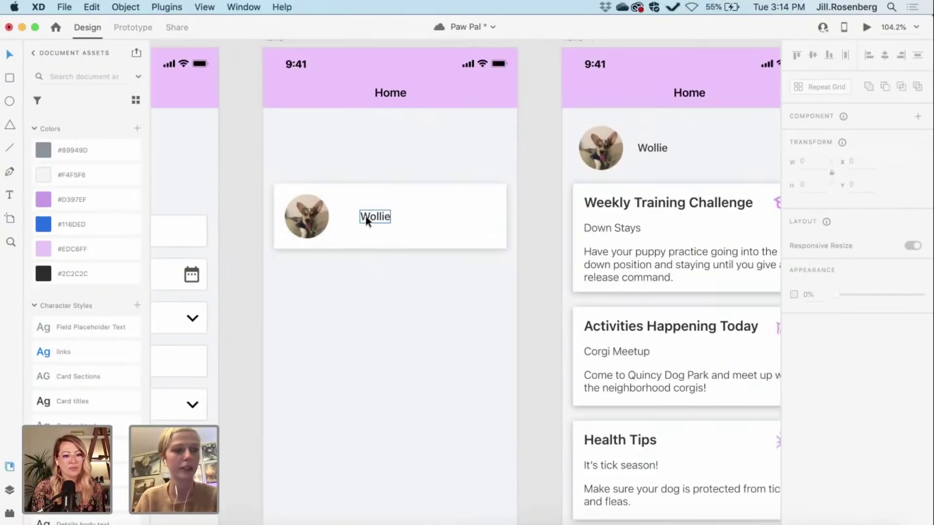
left_click_drag(367, 219, 349, 208)
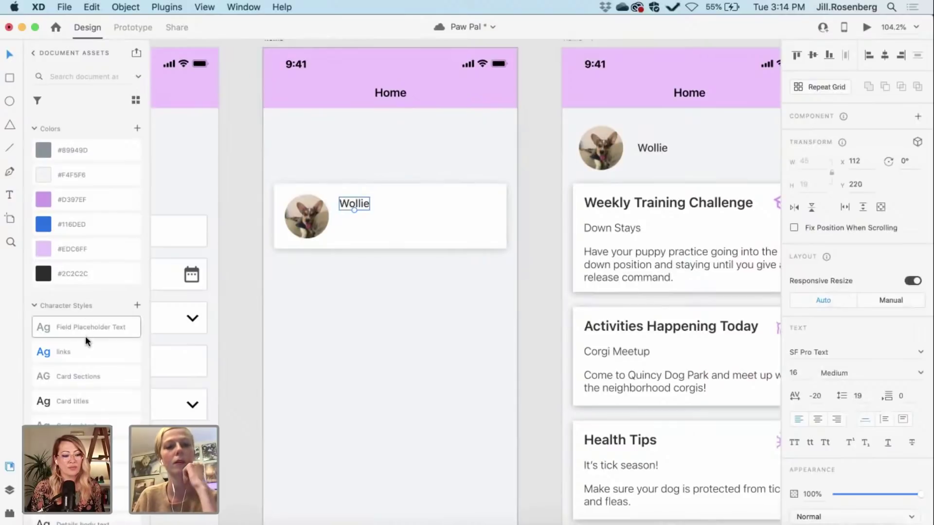
scroll(85, 337, "down", 3)
scroll(85, 337, "down", 1)
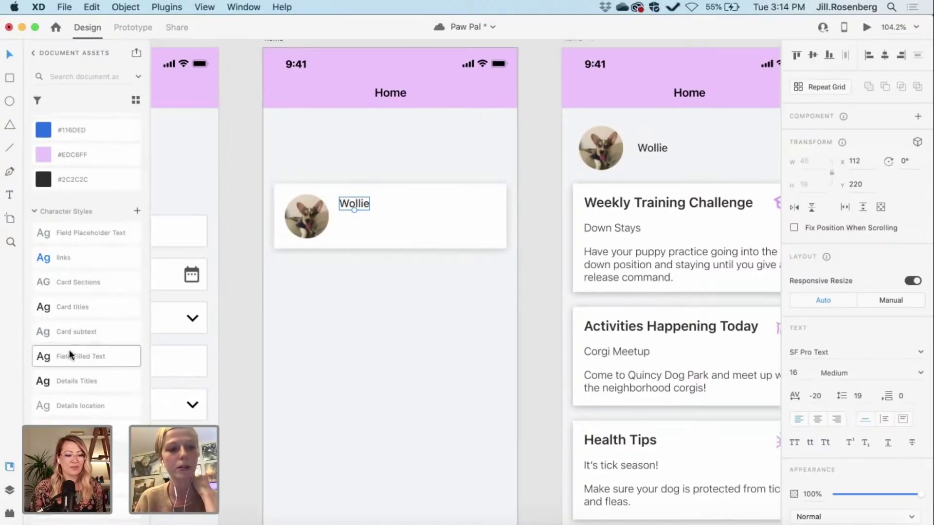
Step: Apply the 20pt Card titles style to Wollie and duplicate the name just below
left_click(77, 307)
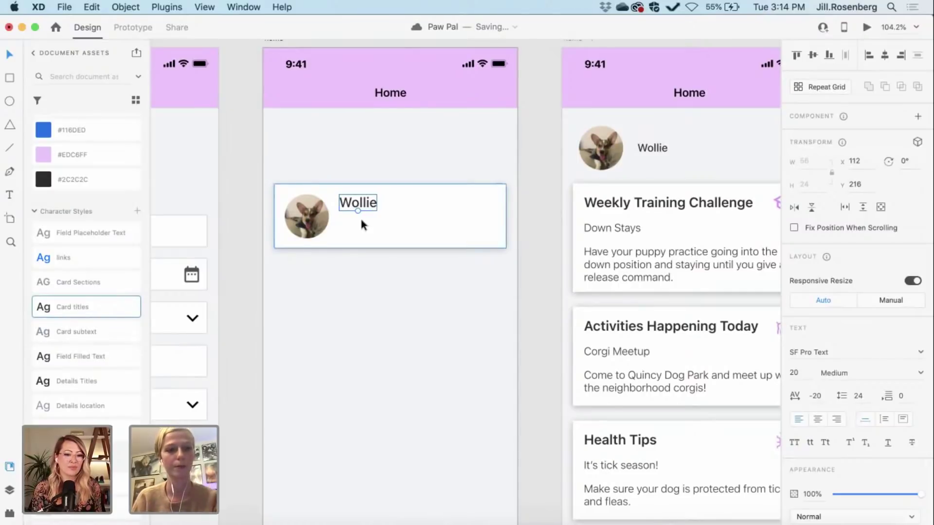
left_click_drag(349, 203, 350, 204)
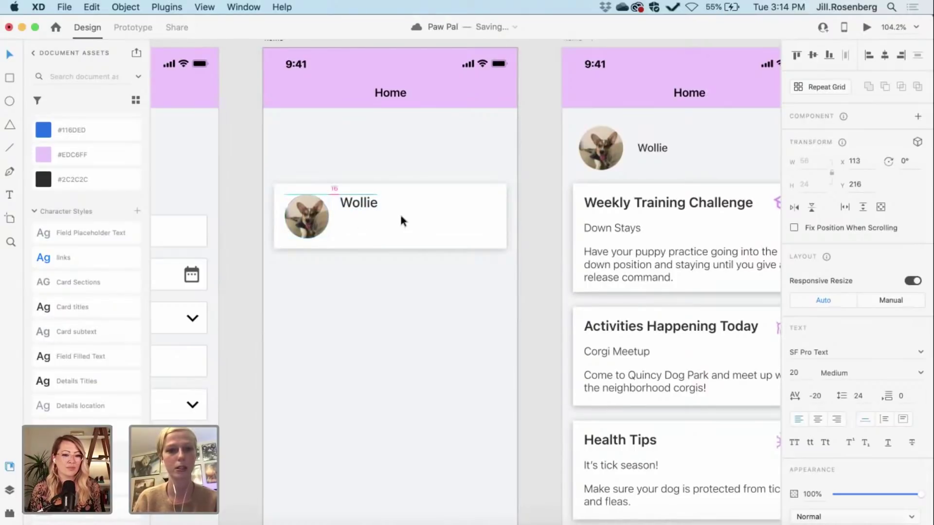
left_click_drag(371, 202, 356, 226)
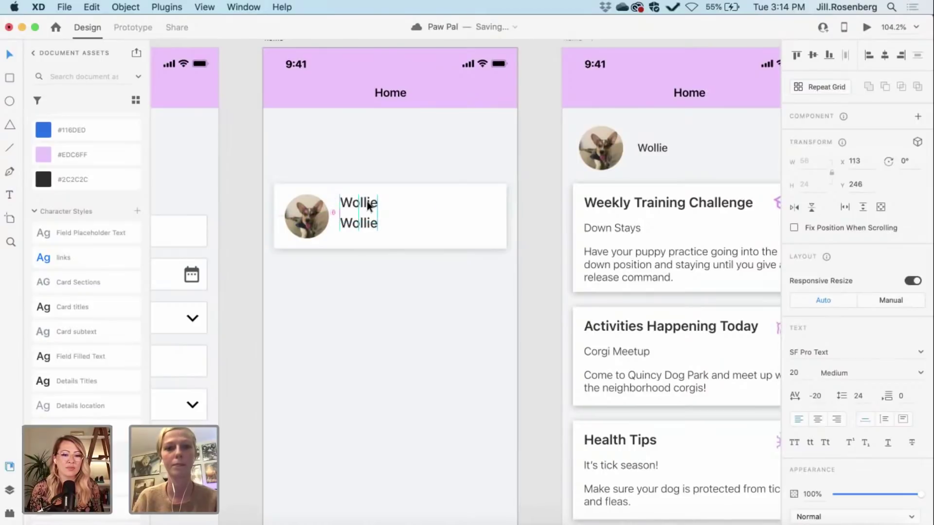
Step: Change the duplicate line to 'Mixed Breed' in the Card subtext style
double_click(349, 224)
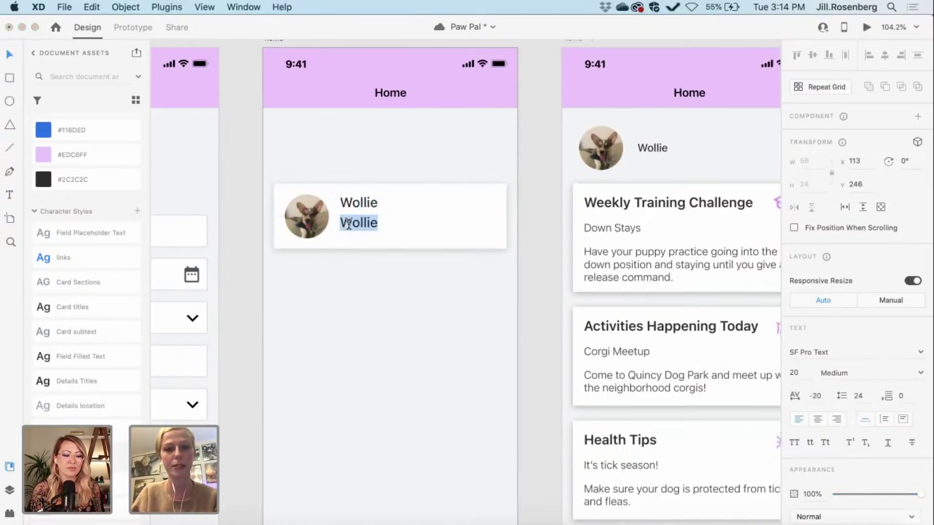
type("Card")
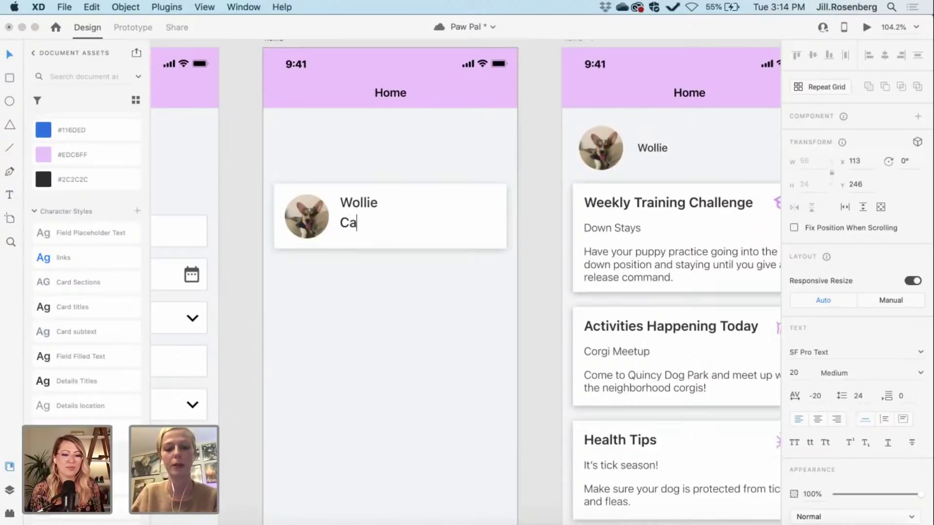
key("BackSpace")
key("BackSpace")
key("BackSpace")
key("BackSpace")
type("Mi")
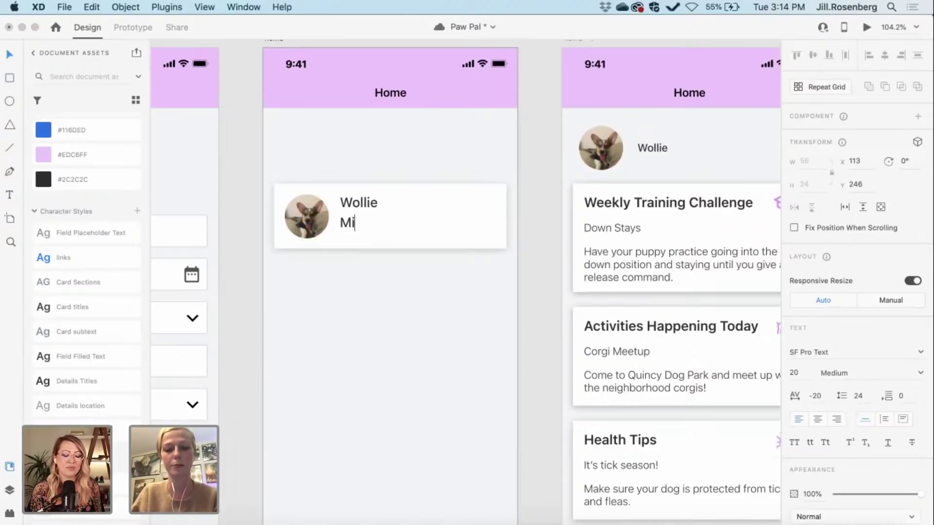
type("xed Breed")
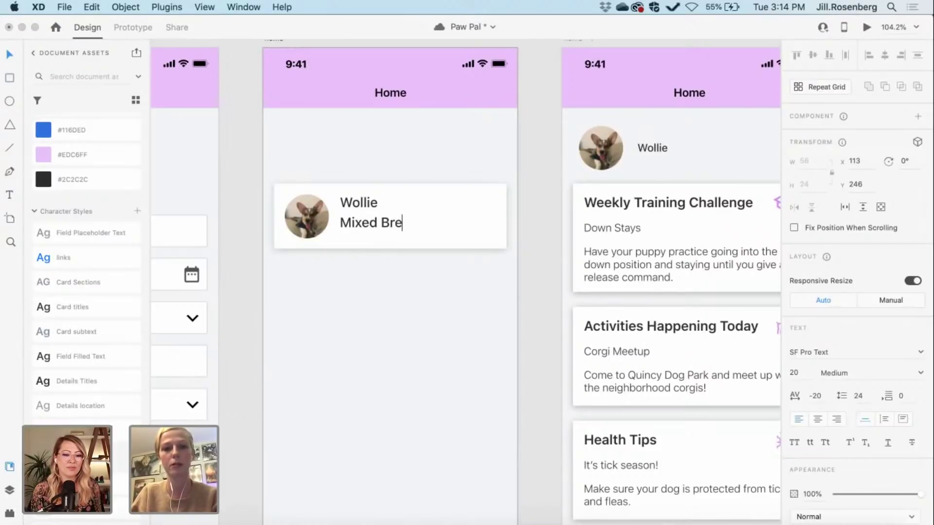
key("super+Left")
key("shift+Right")
key("shift+Right")
key("shift+Right")
key("shift+Right")
key("shift+Right")
key("shift+Right")
key("shift+Right")
key("shift+Right")
key("shift+Right")
key("shift+Right")
key("shift+Right")
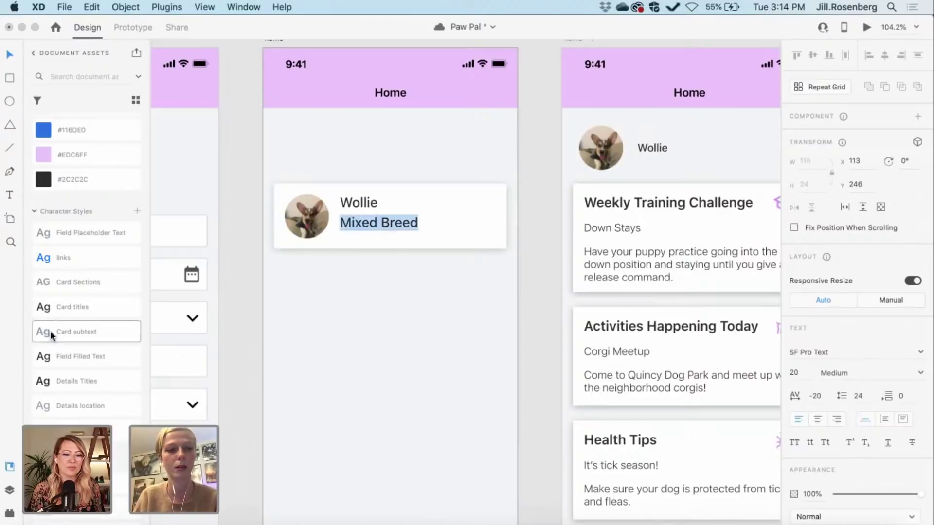
left_click(72, 329)
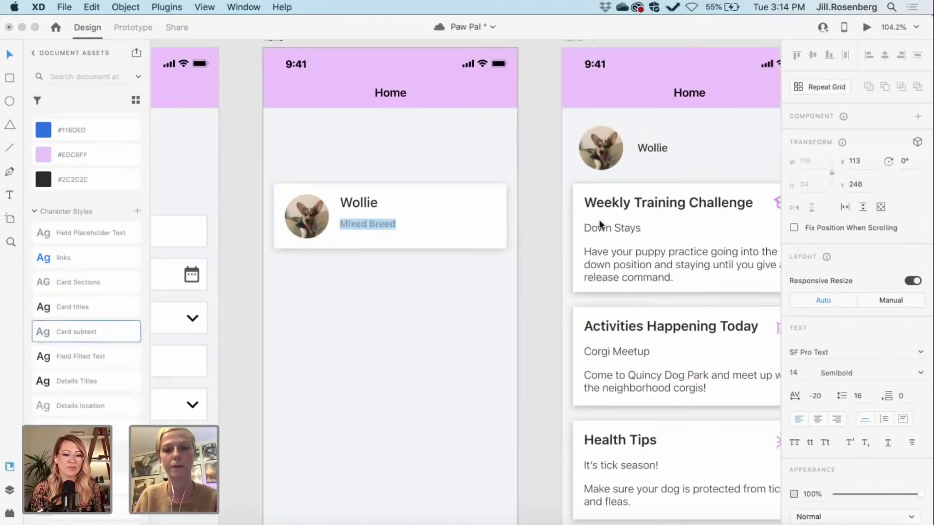
key("Escape")
left_click(536, 215)
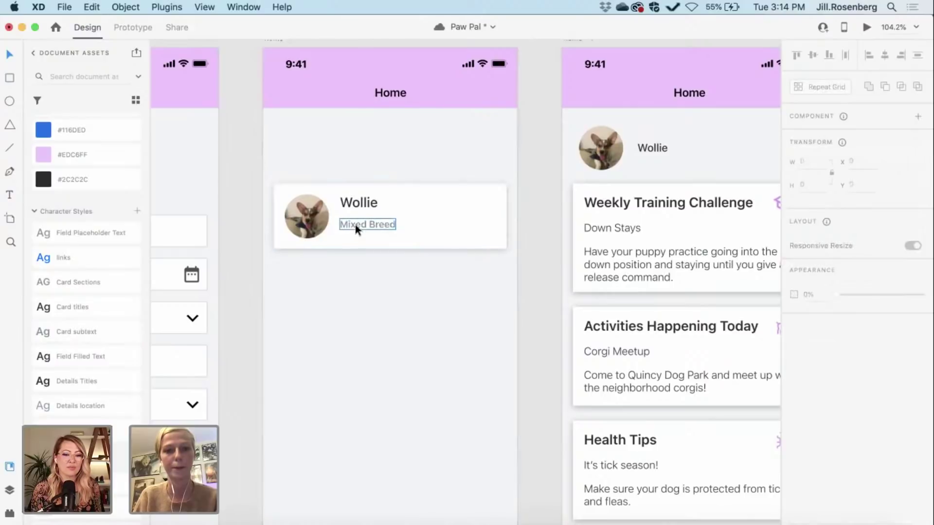
Step: Nudge Wollie down, group it with Mixed Breed, and centre the group vertically in the card
left_click(353, 202)
key("alt")
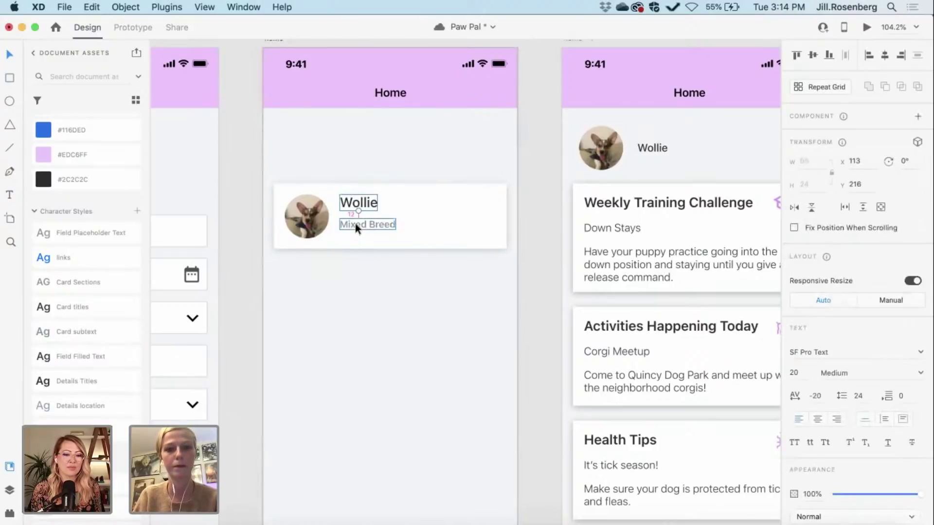
key("Down")
key("Down")
key("Down")
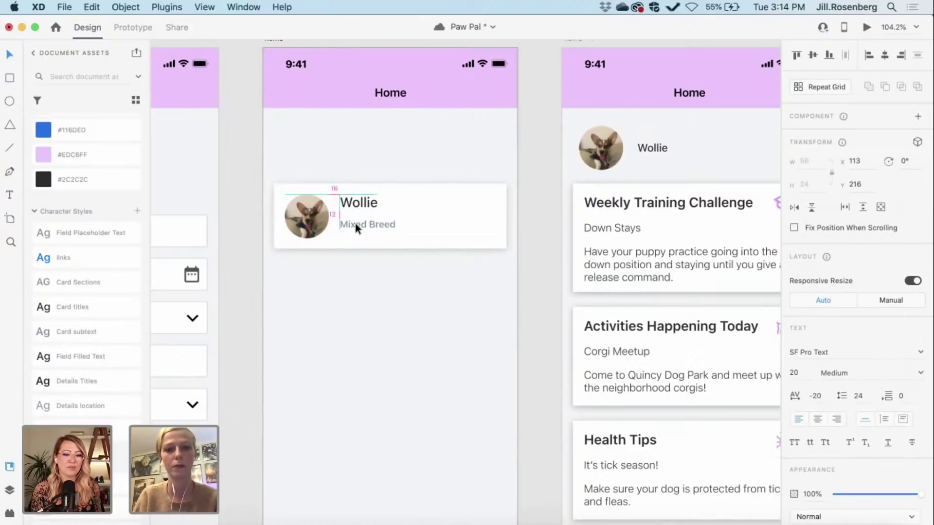
left_click(355, 224, "shift")
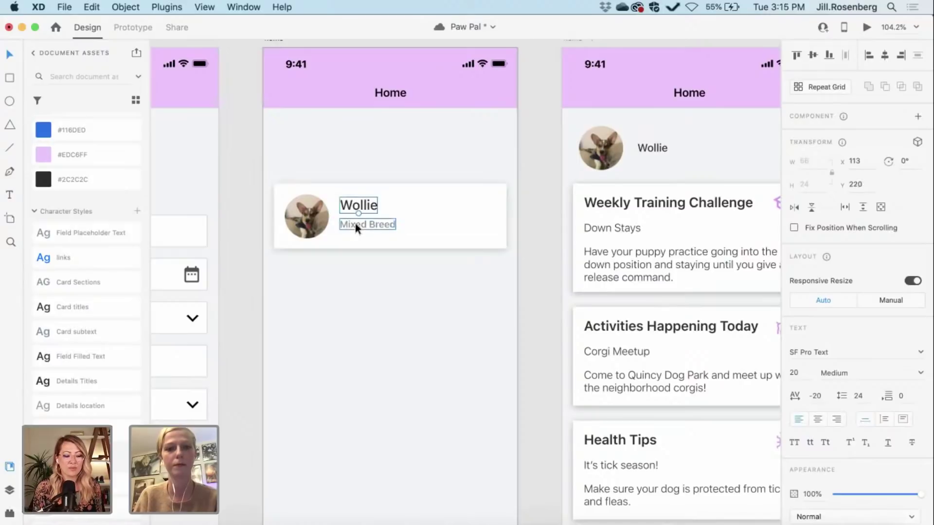
key("super+g")
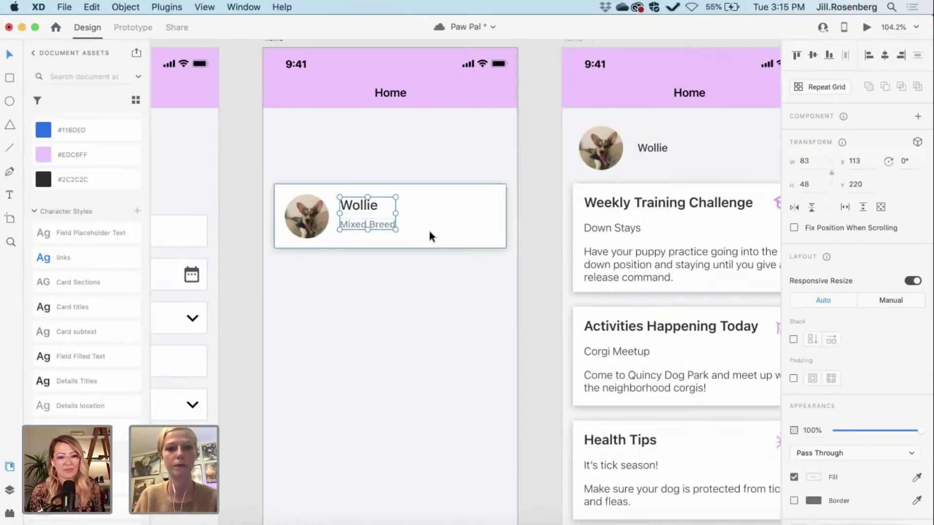
left_click(429, 230, "shift")
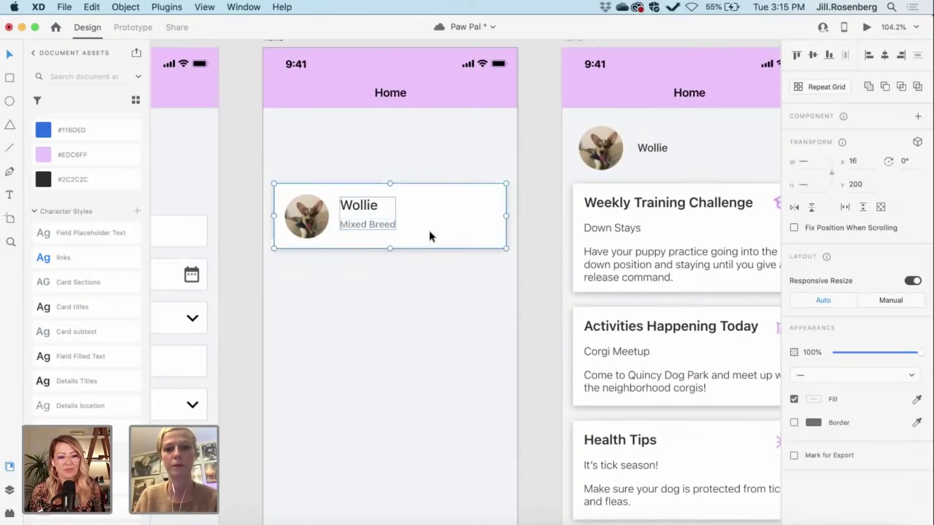
left_click(814, 55)
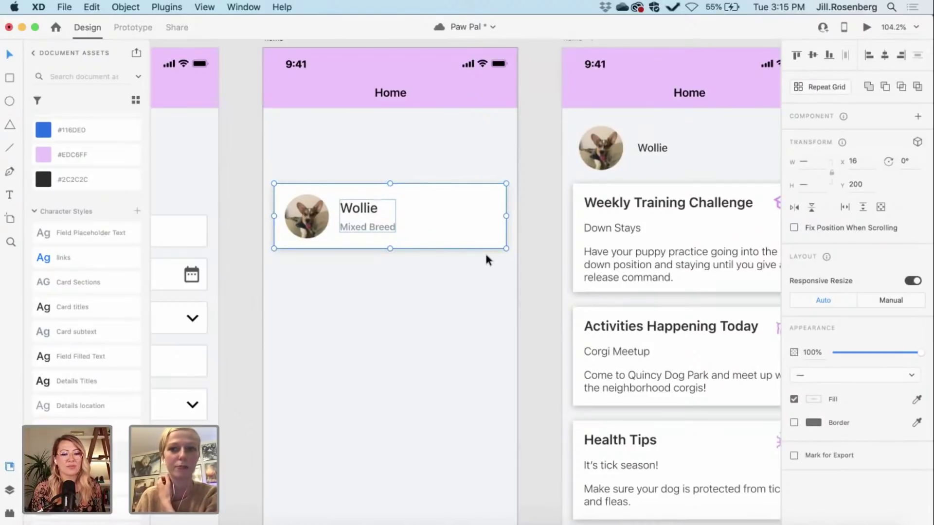
left_click(540, 238)
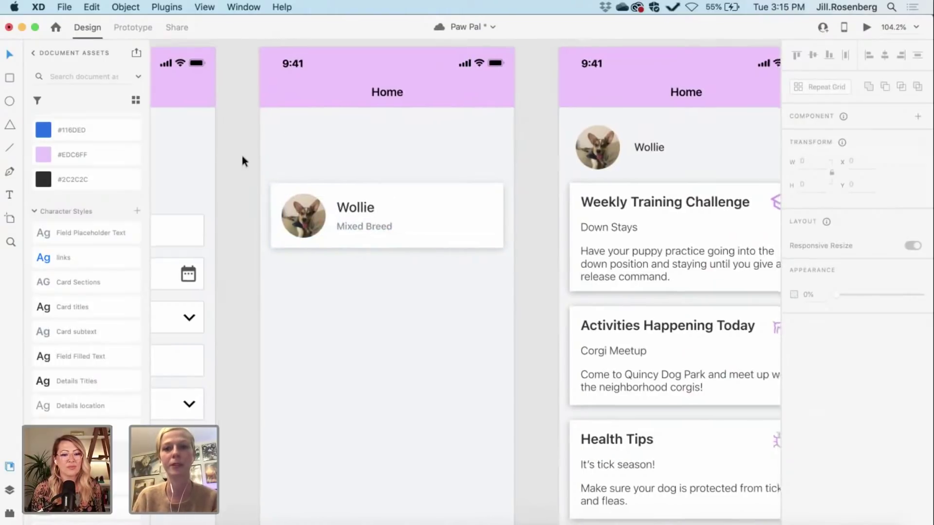
scroll(244, 160, "right", 10)
scroll(241, 153, "left", 1)
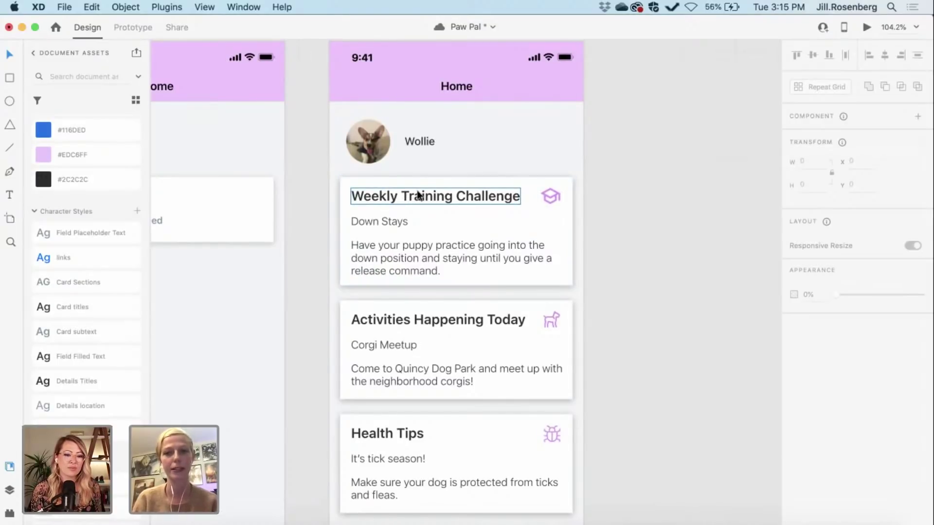
scroll(418, 194, "left", 1)
scroll(418, 194, "left", 3)
scroll(442, 208, "left", 3)
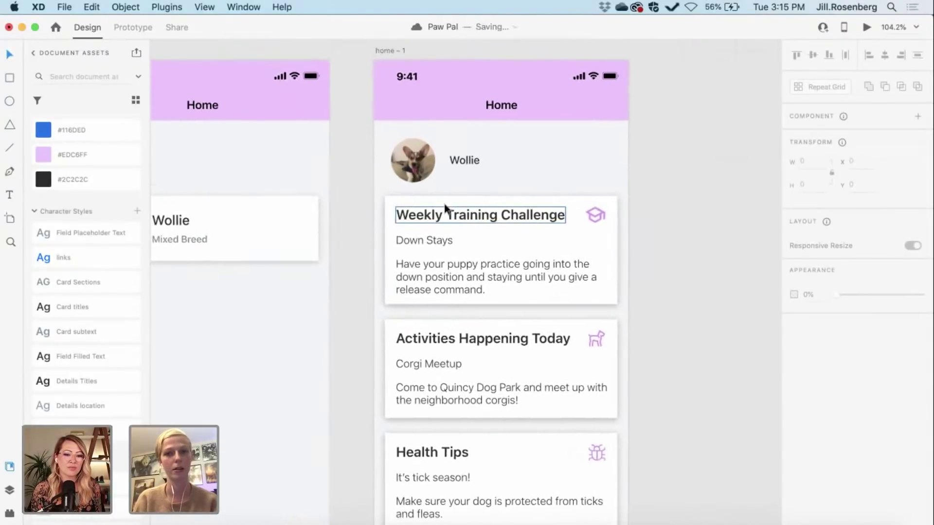
scroll(445, 208, "right", 3)
scroll(445, 208, "down", 3)
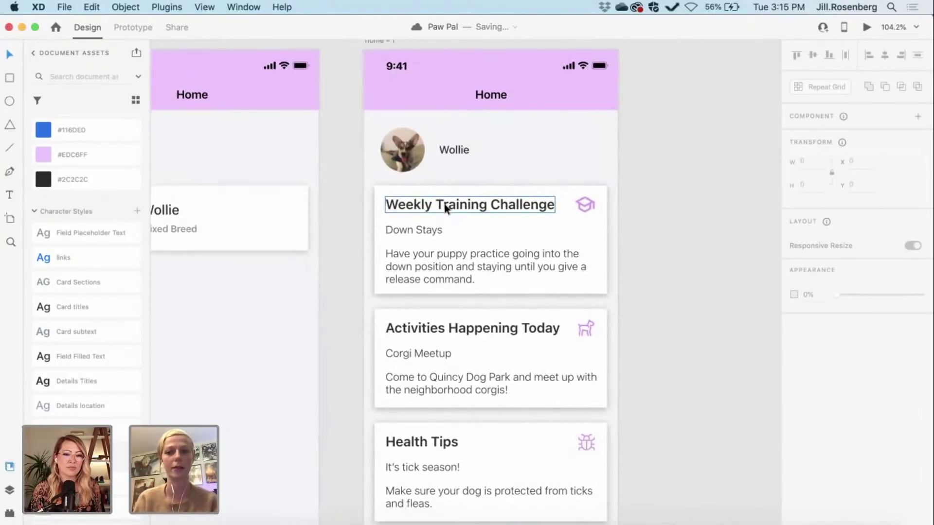
scroll(445, 208, "left", 1)
scroll(311, 240, "left", 10)
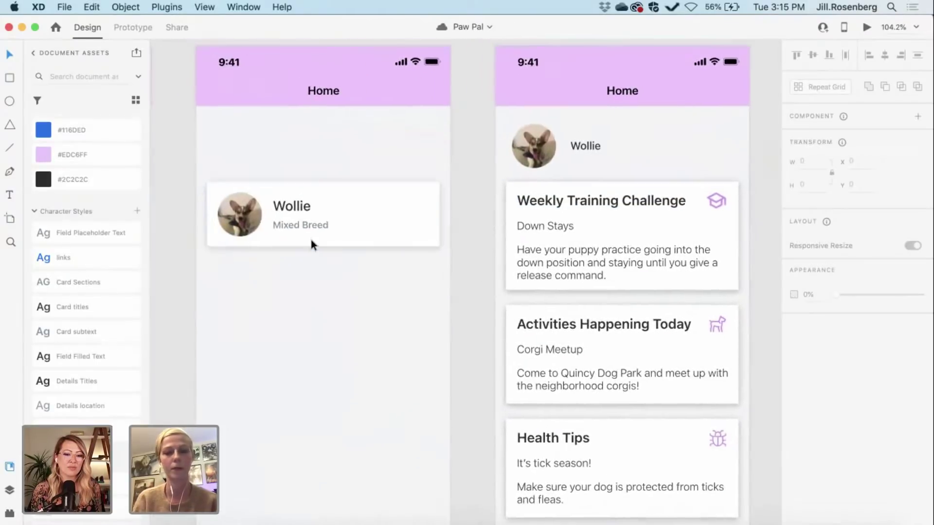
Step: Add a 'My Pets' heading in Card Sections style at x 16, just above the Wollie card
key("t")
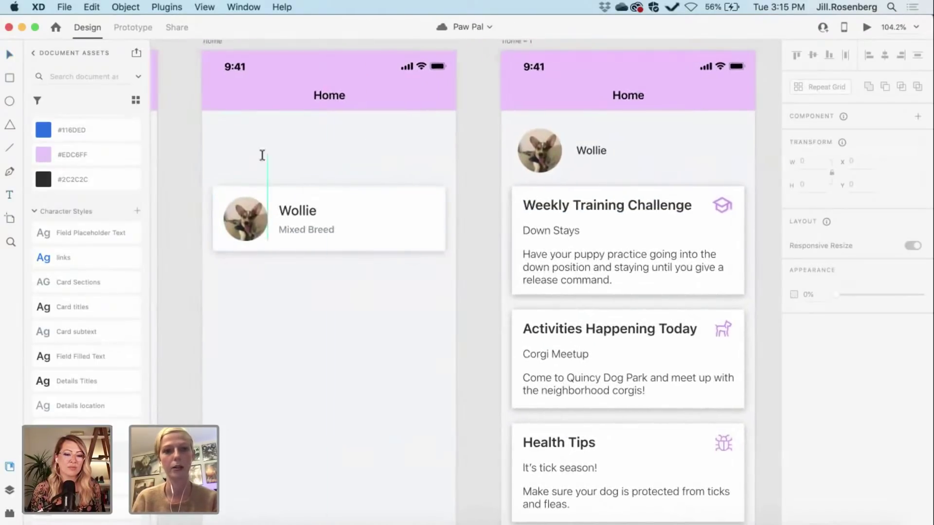
left_click(258, 163)
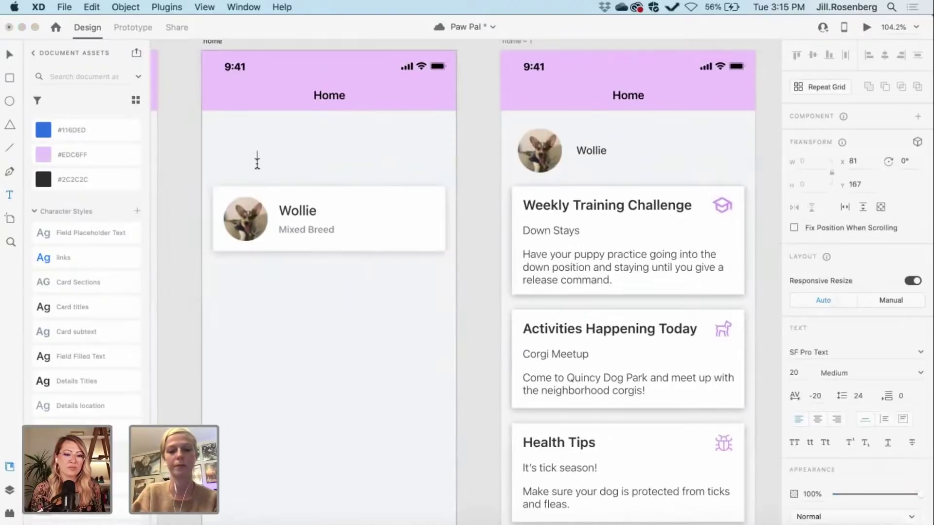
type("M")
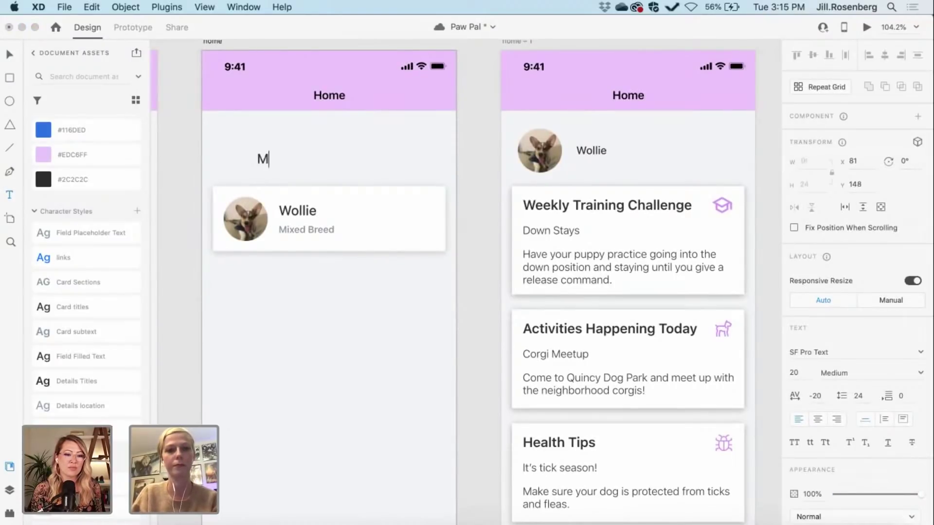
type("y Pets")
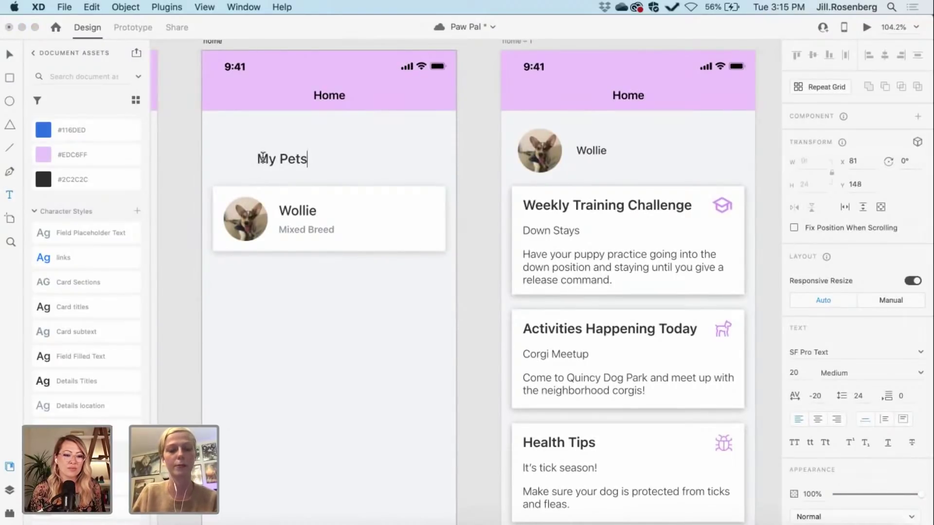
key("super+a")
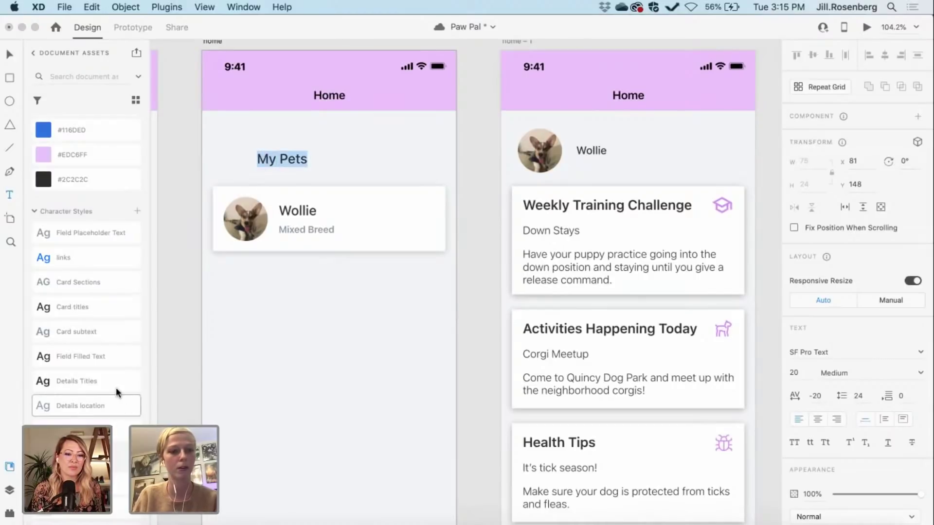
left_click(66, 283)
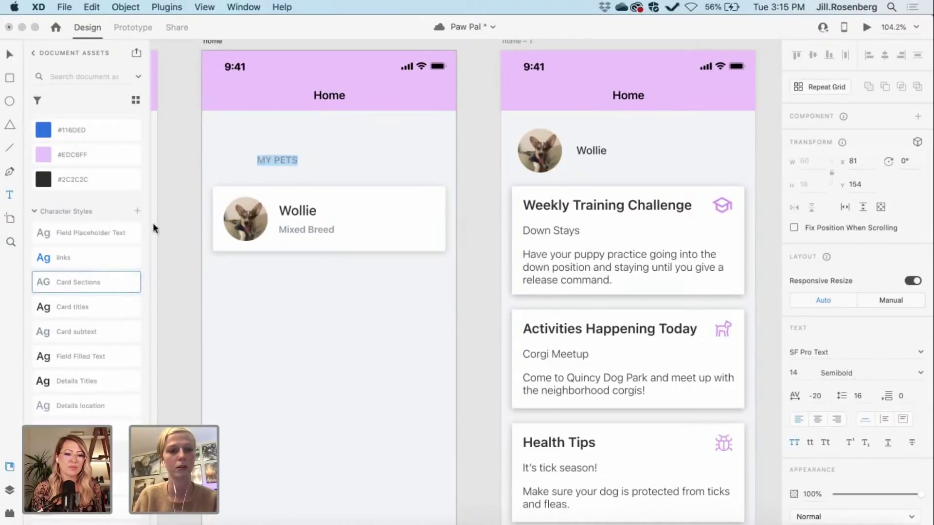
key("Escape")
key("Escape")
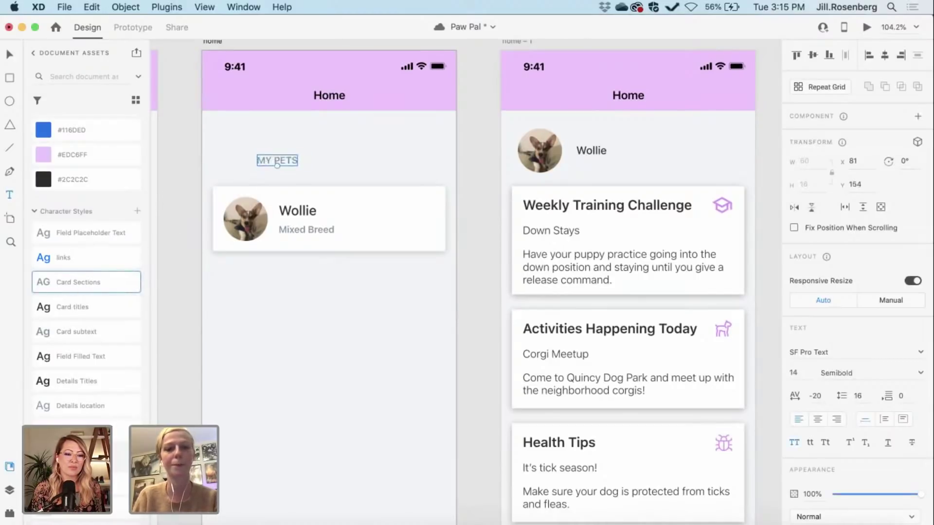
key("v")
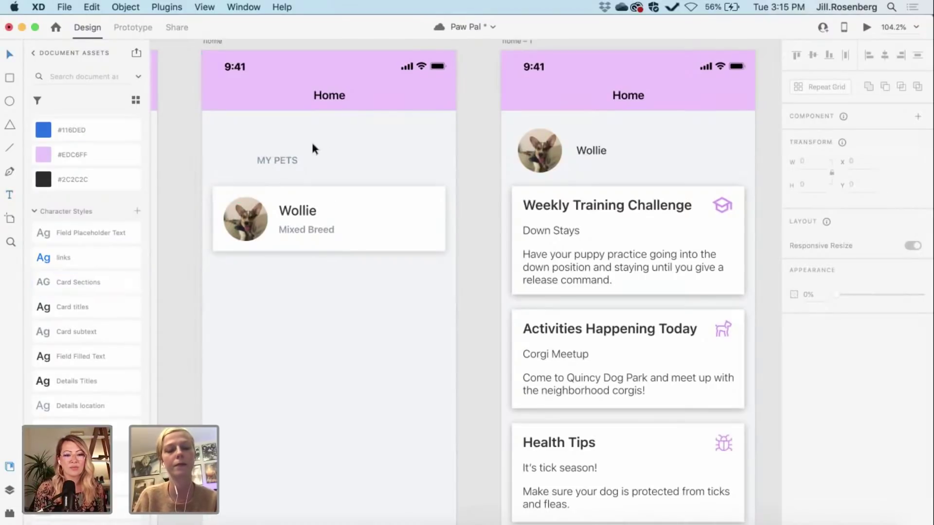
left_click_drag(282, 161, 235, 169)
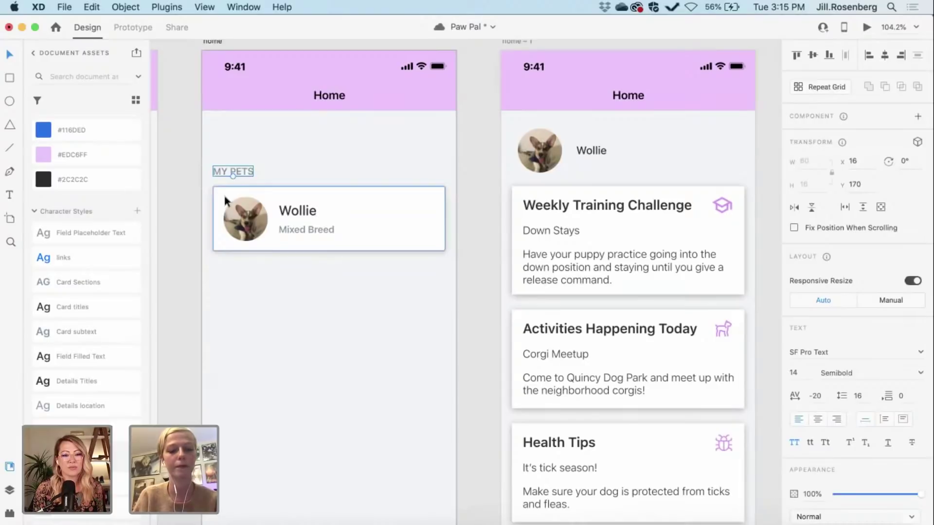
key("alt")
key("Up")
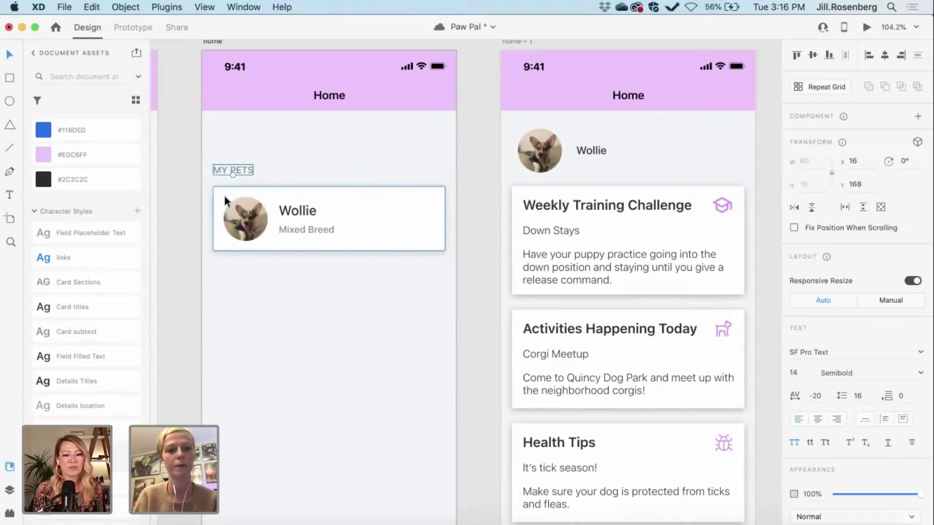
Step: Shift-nudge the MY PETS heading and Wollie card together to 30 px below the Home header
left_click(224, 196, "shift")
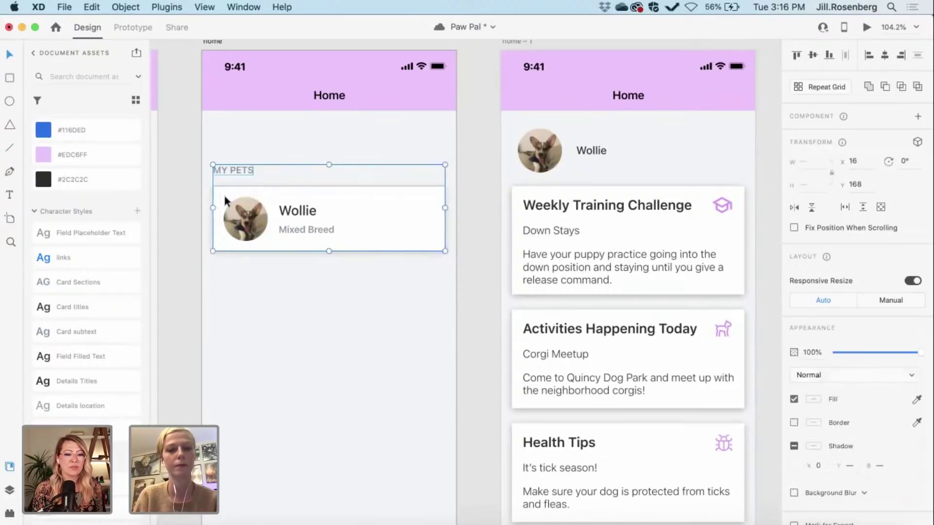
key("shift+Up")
key("shift+Up")
key("shift+Up")
key("shift+Up")
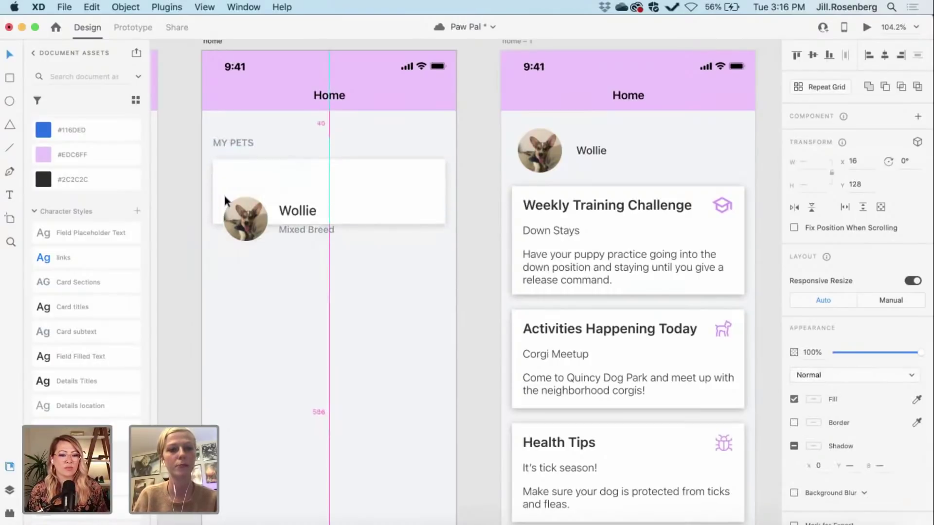
key("super+z")
left_click(256, 216)
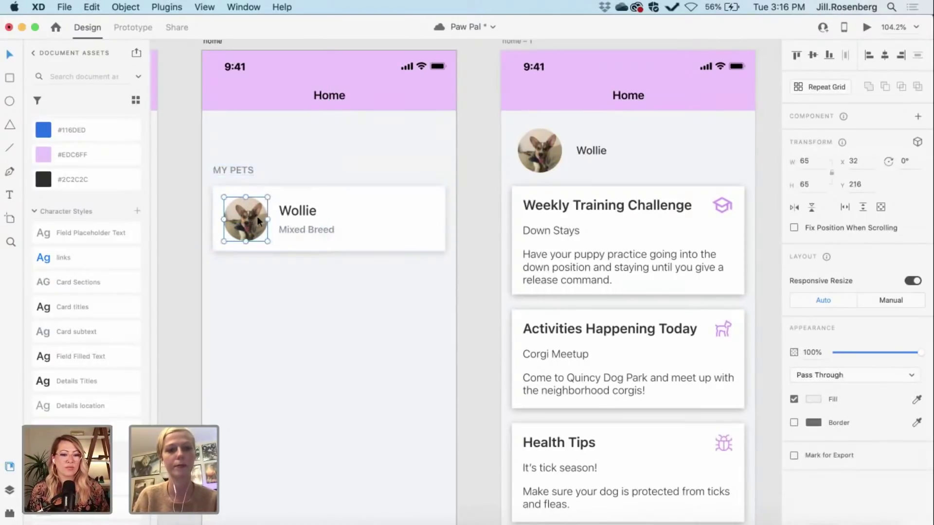
double_click(307, 217)
left_click(369, 220)
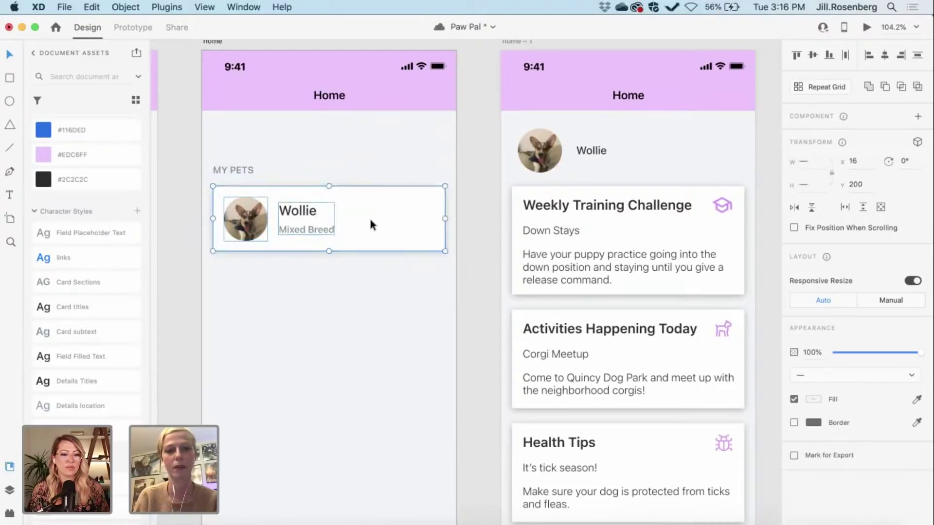
left_click(241, 165, "shift")
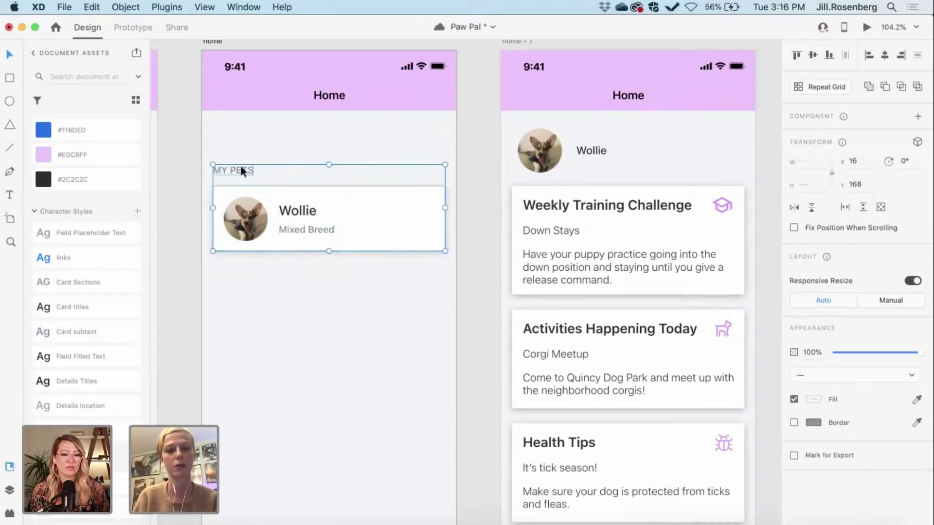
key("shift+Up")
key("shift+Up")
key("shift+Up")
key("shift+Up")
key("shift+Up")
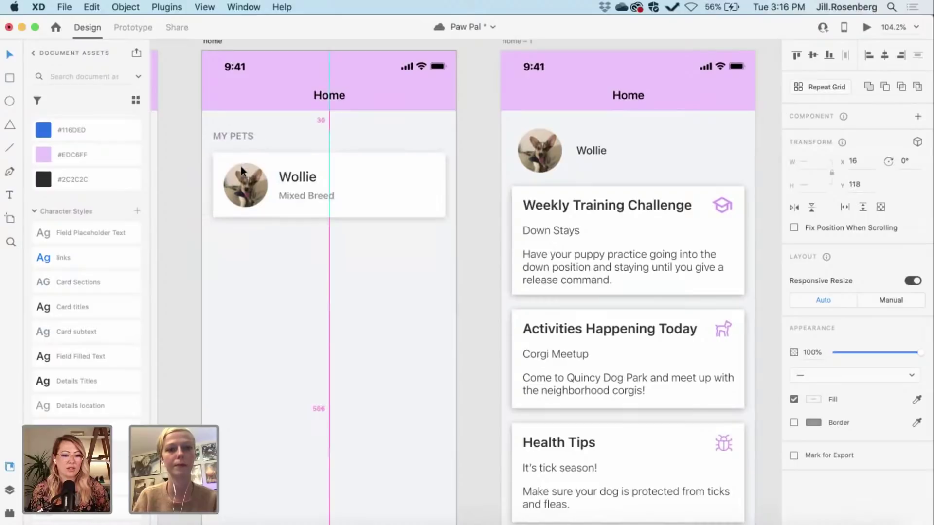
key("shift+Up")
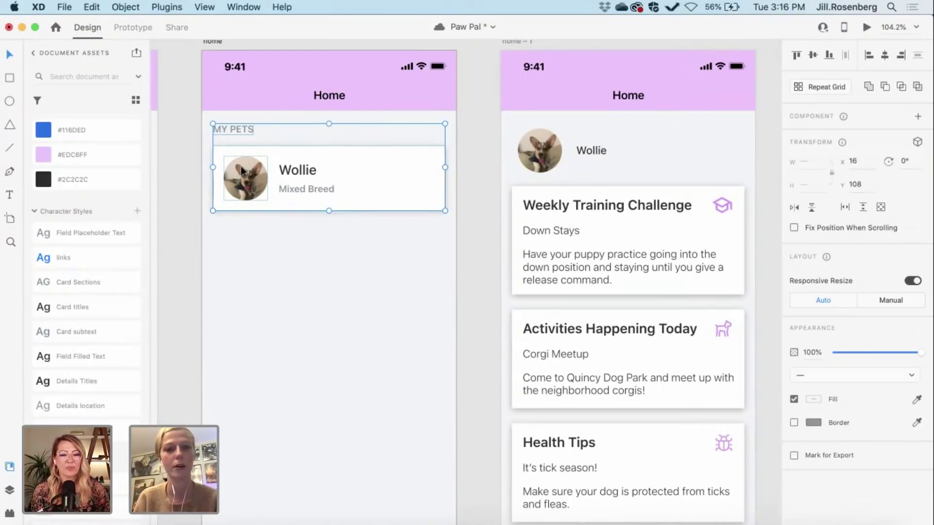
left_click(476, 222)
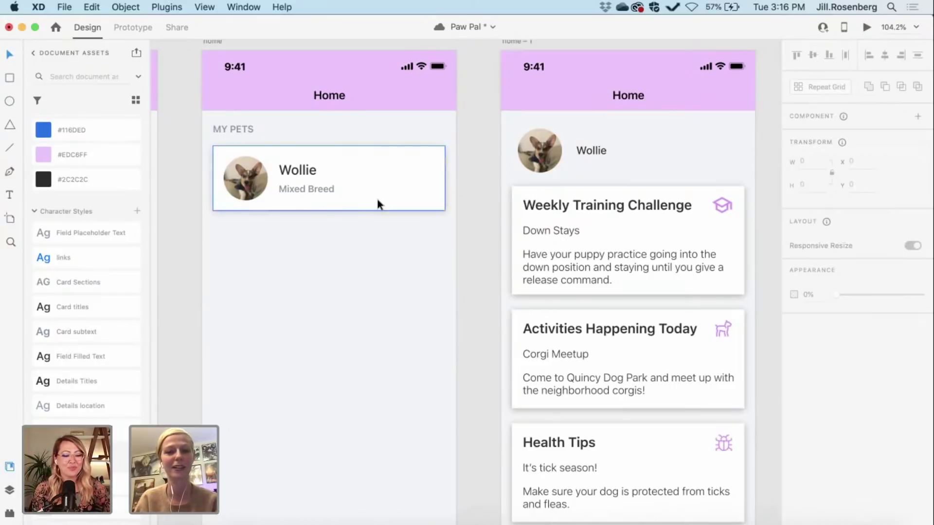
key("t")
left_click(316, 245)
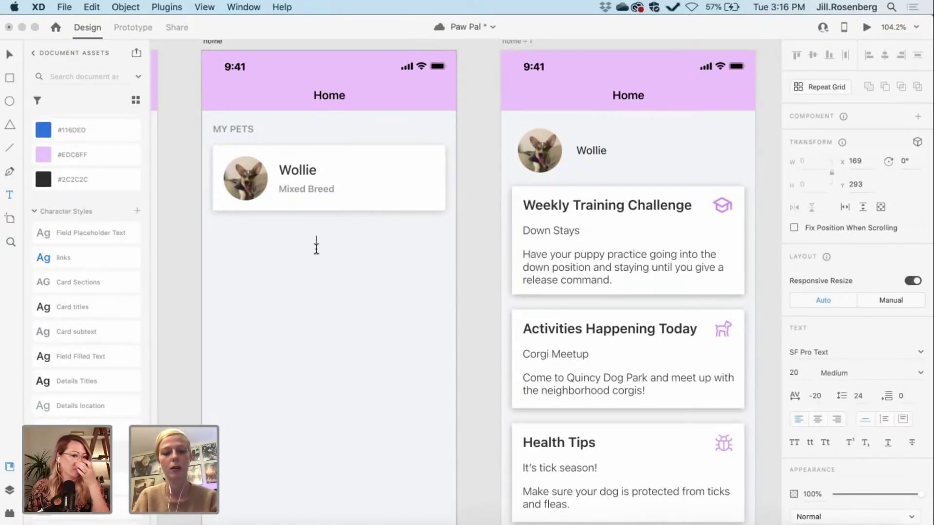
Step: Add an 'Add Pet' text below the card and apply the 'links' character style
left_click(317, 246)
type("A")
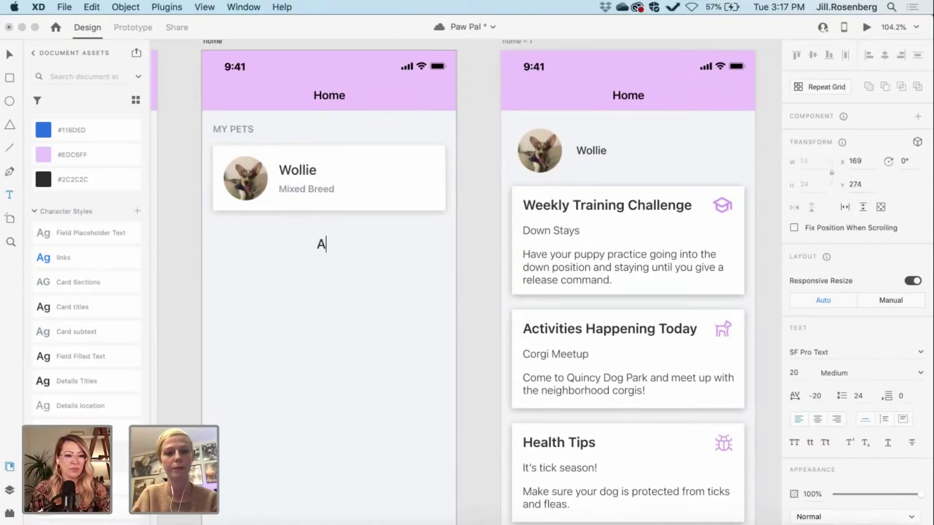
type("dd ")
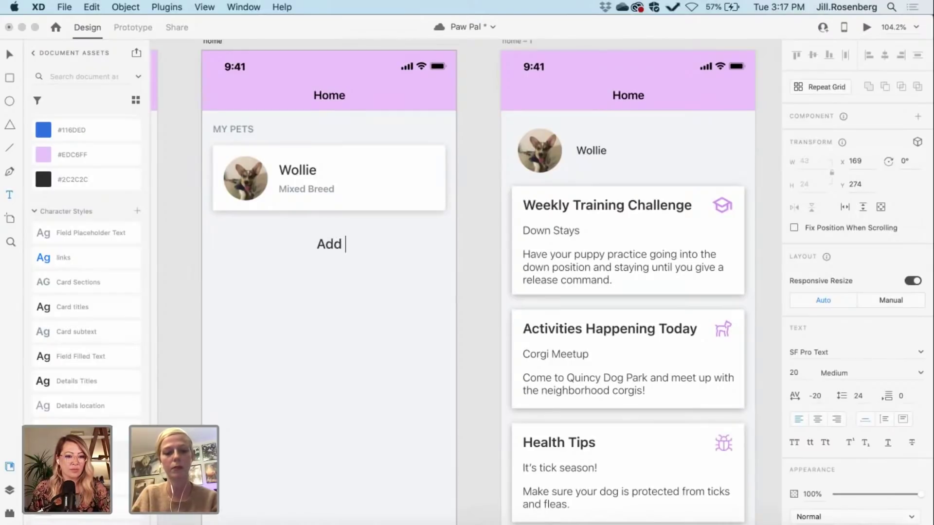
type("Pet")
key("super+a")
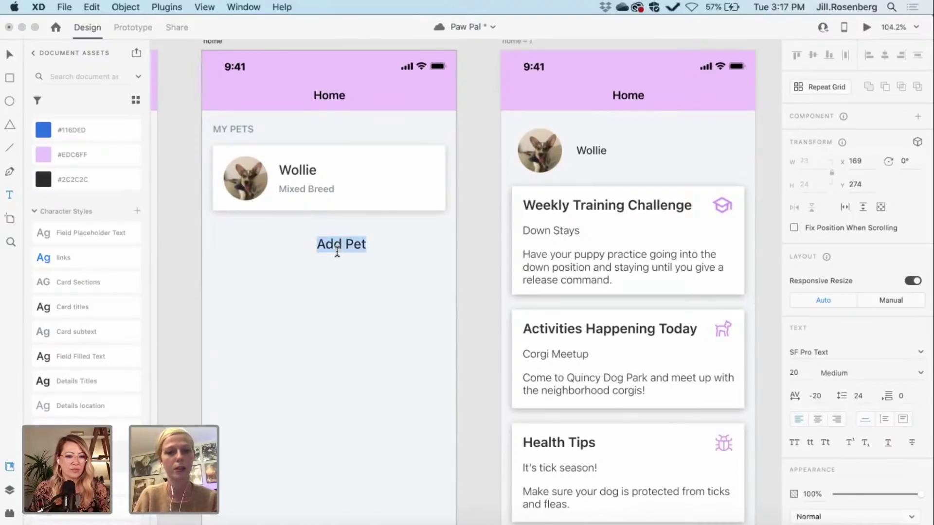
left_click(57, 257)
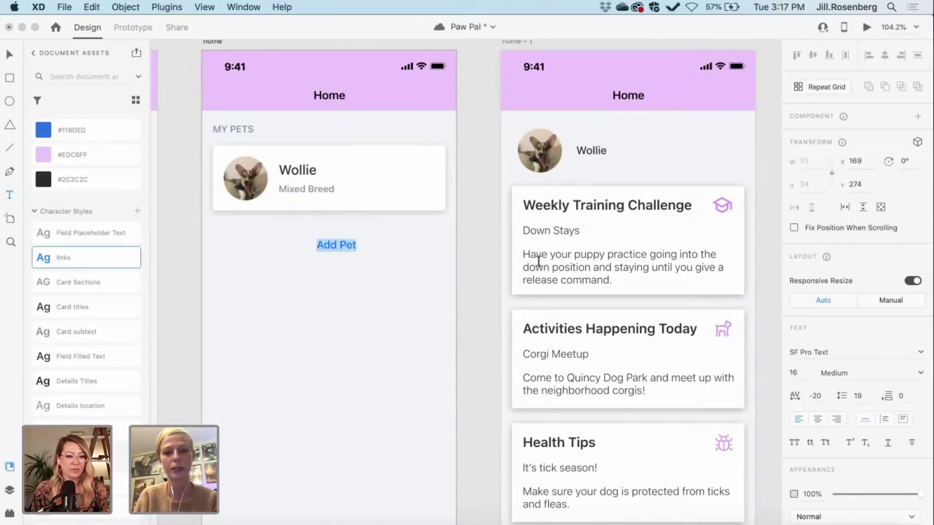
key("Escape")
key("Escape")
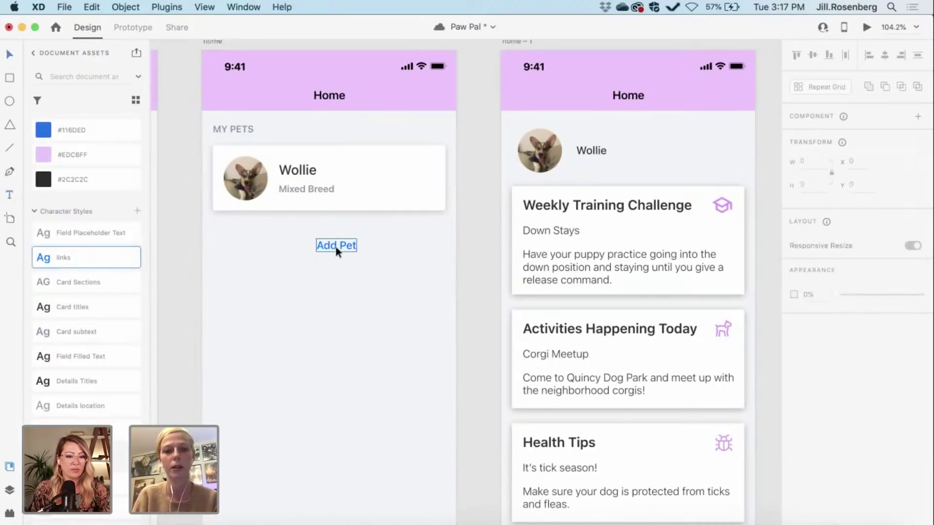
Step: Position Add Pet just below the Wollie card, aligned with its right edge
left_click_drag(343, 248, 426, 237)
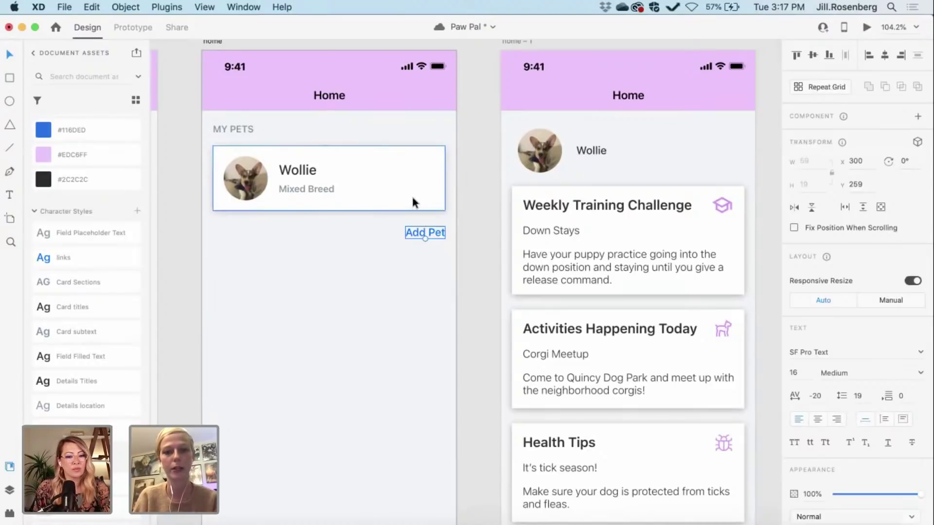
key("alt")
key("alt")
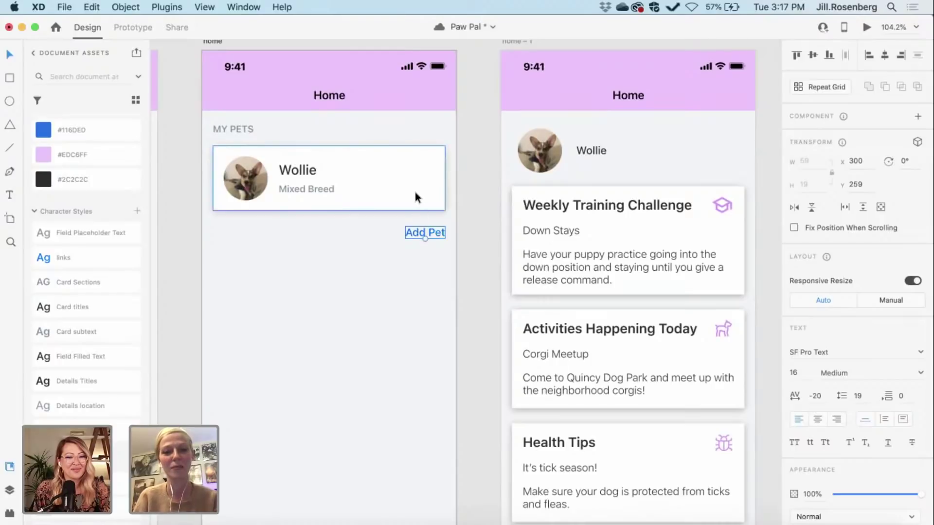
key("Down")
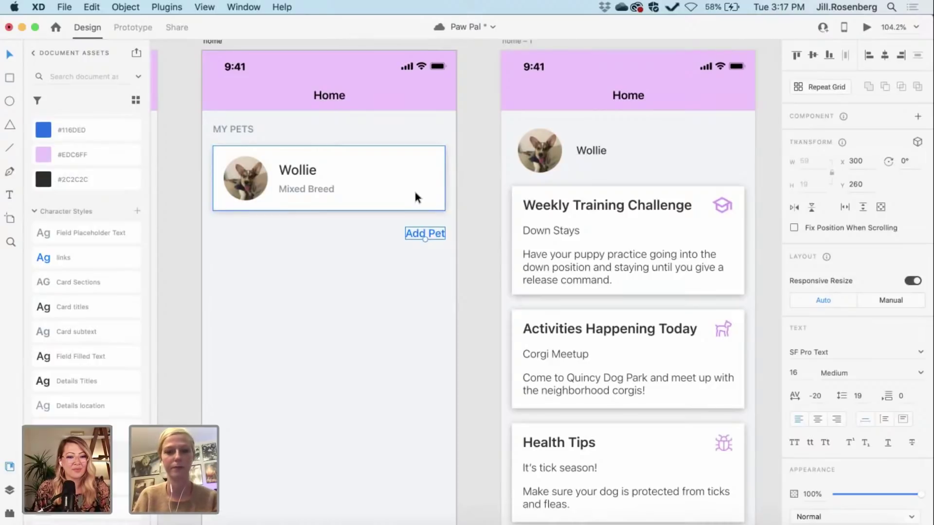
key("shift+Up")
key("Down")
key("Down")
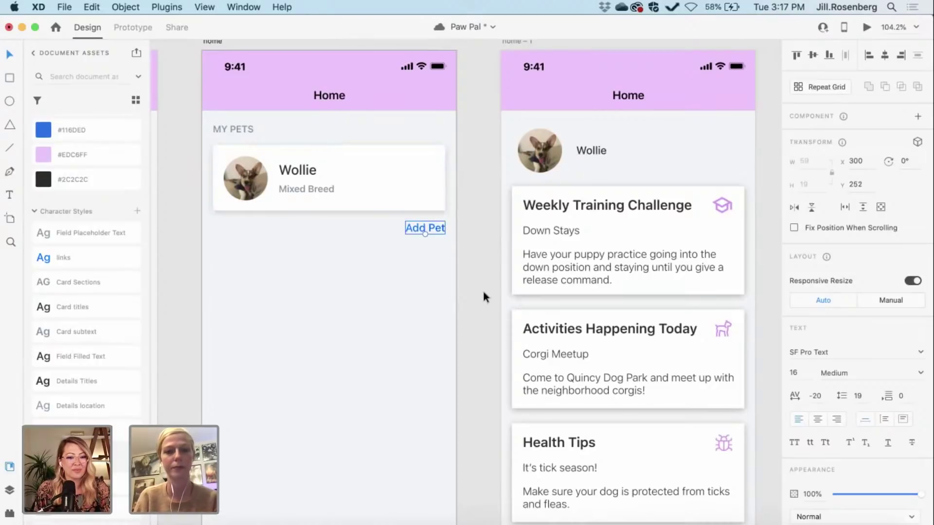
Step: Duplicate MY PETS and place the copy below Add Pet, left-aligned with the card
left_click(484, 293)
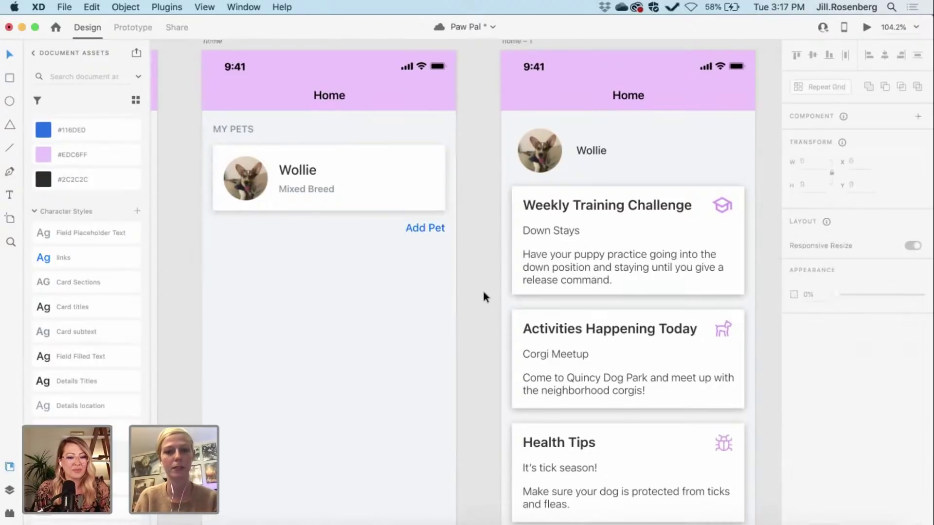
left_click(223, 125)
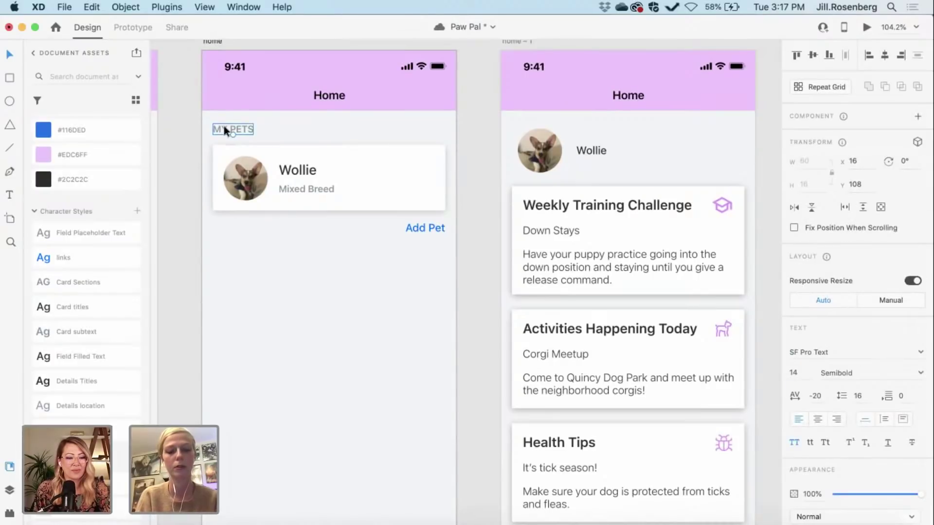
key("super+d")
key("shift+Down")
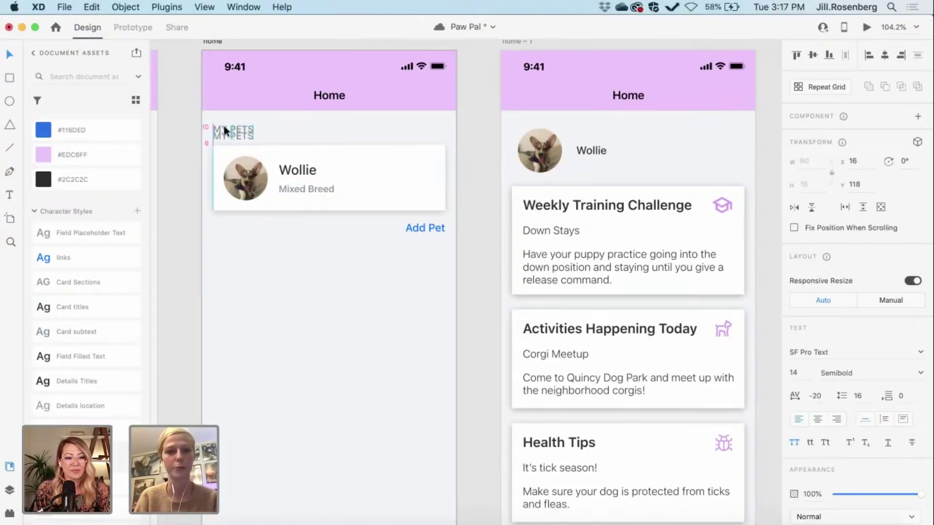
key("shift+Down")
key("shift+Down")
key("shift+Down")
key("shift+Down")
key("shift+Down")
key("shift+Down")
key("shift+Down")
key("shift+Down")
key("shift+Down")
key("shift+Down")
key("shift+Down")
key("shift+Down")
key("shift+Down")
key("shift+Down")
key("shift+Down")
key("shift+Down")
key("shift+Down")
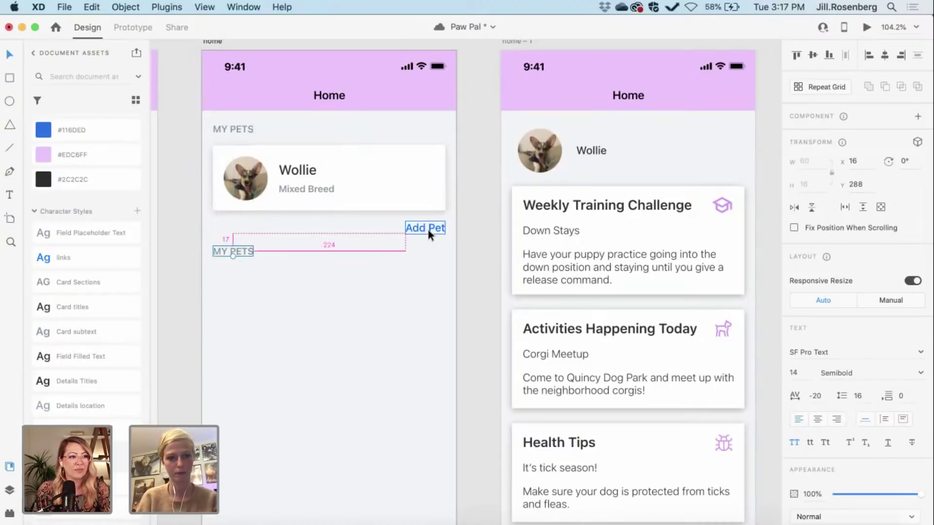
key("Up")
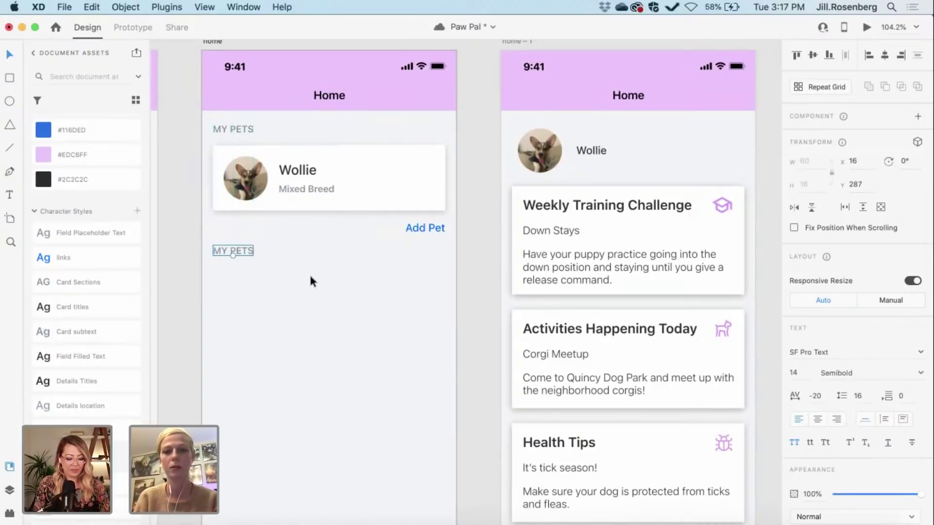
Step: Scroll the canvas to review the home – 1 artboard's challenge, activities and health tip cards
scroll(547, 375, "right", 5)
scroll(548, 375, "up", 2)
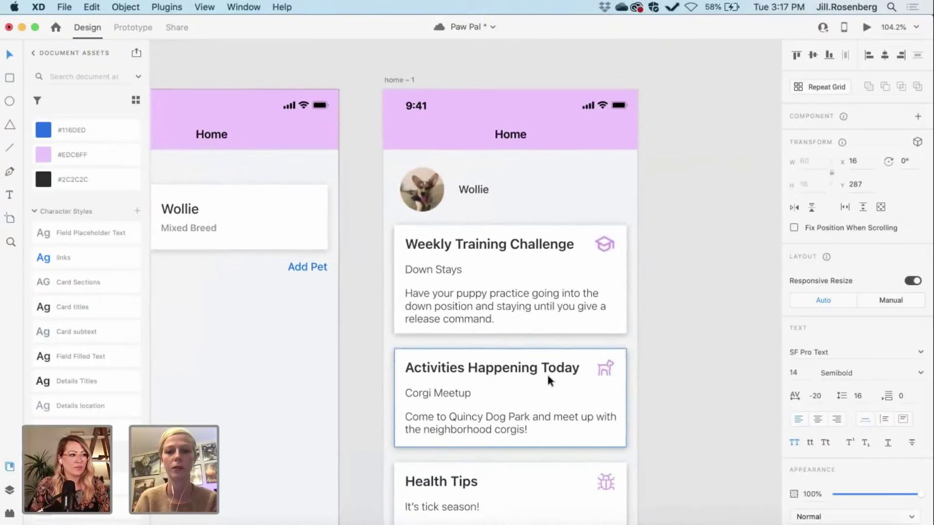
scroll(548, 376, "right", 3)
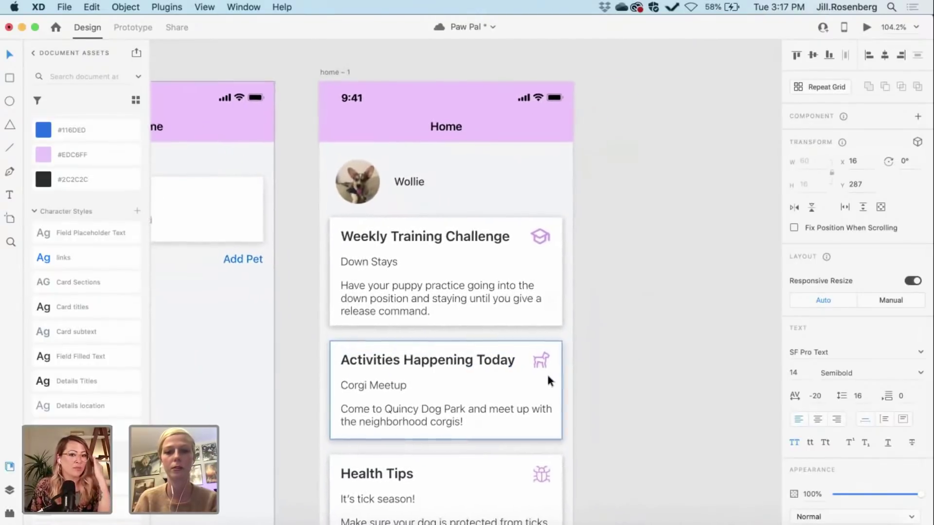
scroll(548, 377, "left", 4)
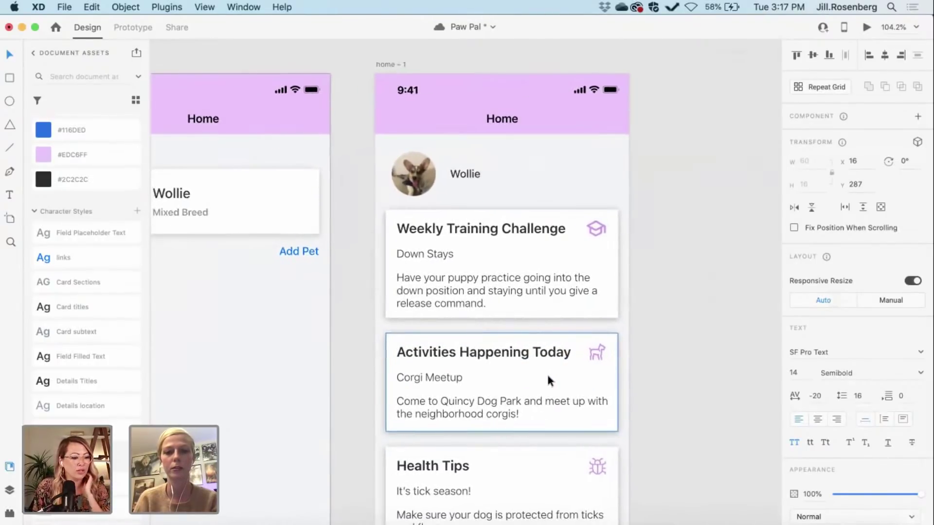
scroll(547, 372, "right", 4)
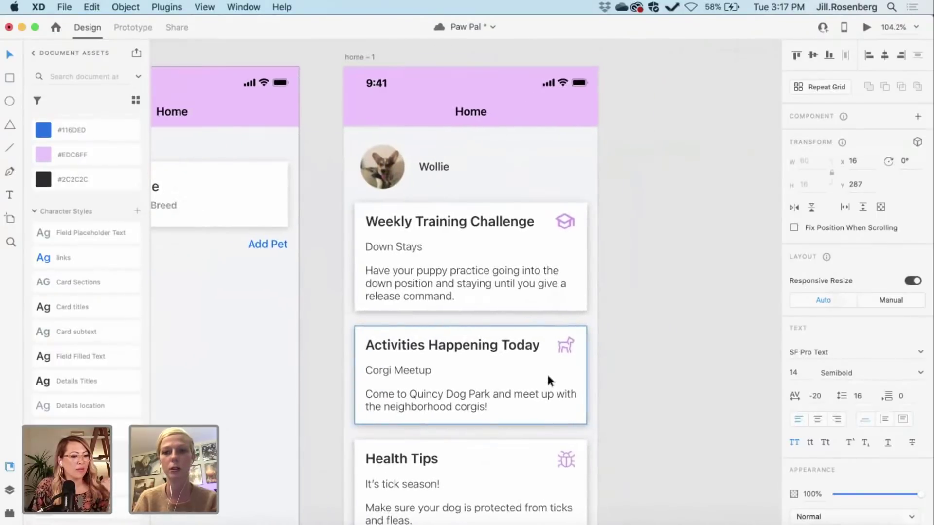
scroll(548, 380, "right", 1)
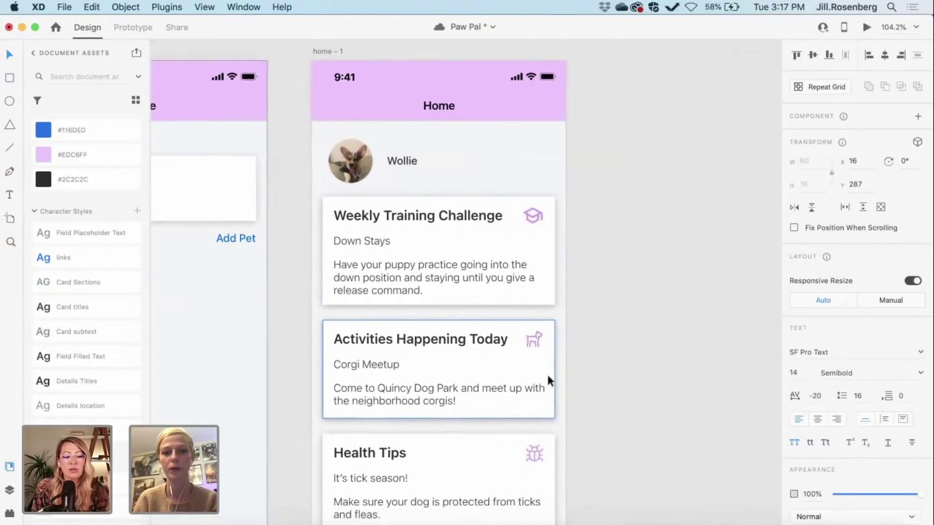
scroll(547, 373, "up", 1)
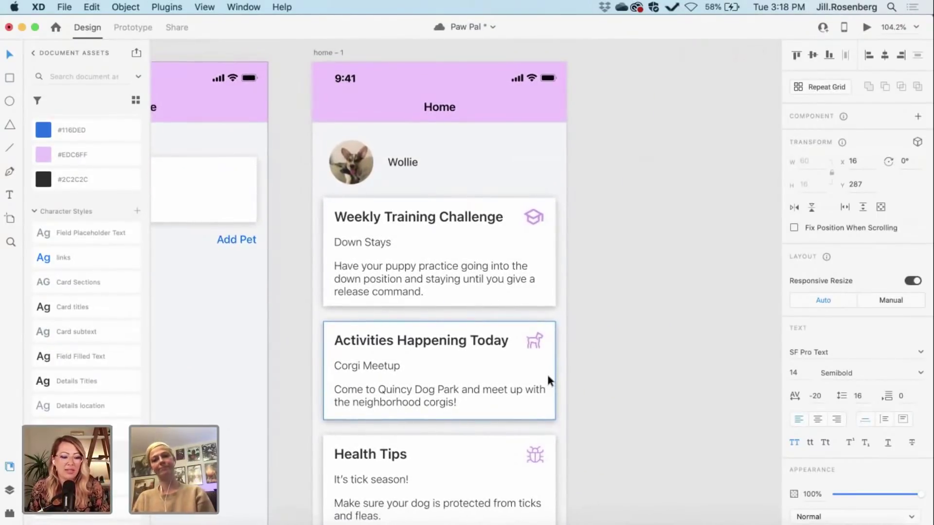
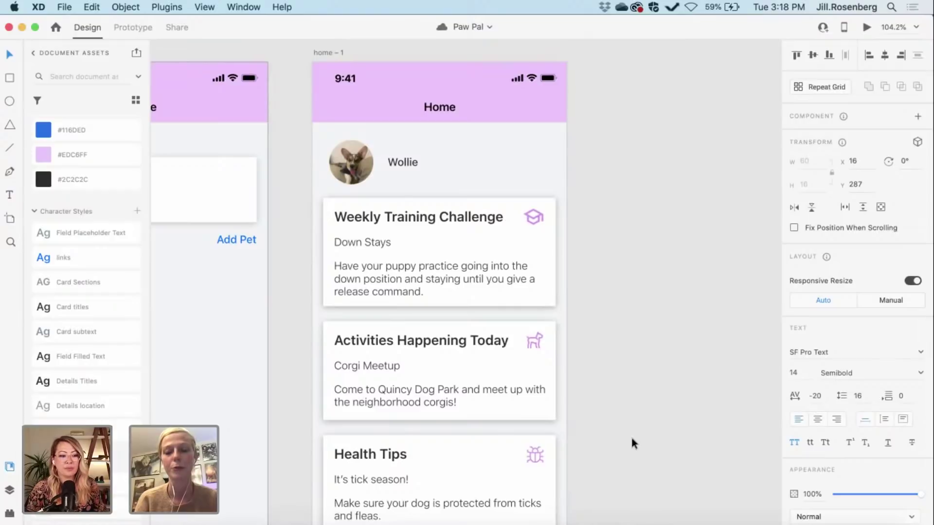
Step: Pan back to the home artboard and begin editing the duplicated MY PETS label under Add Pet
scroll(630, 435, "down", 1)
scroll(631, 435, "left", 2)
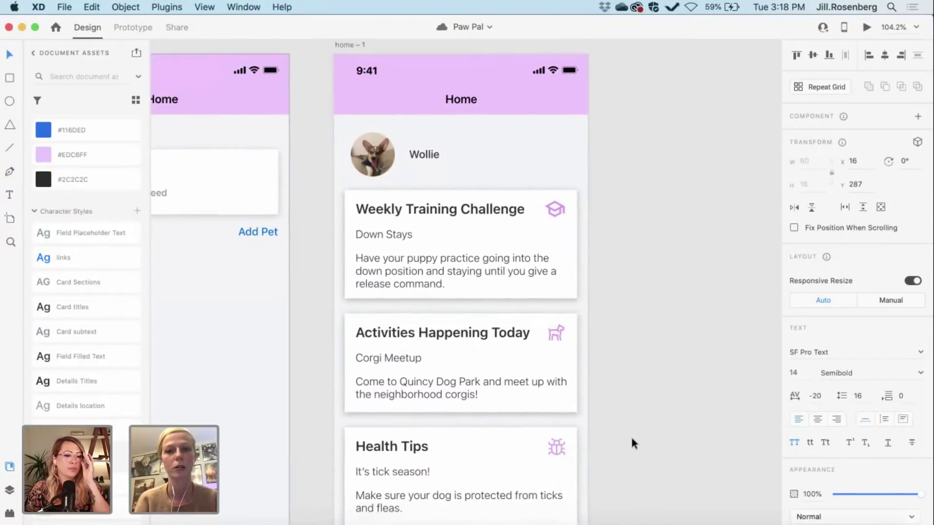
scroll(327, 370, "left", 3)
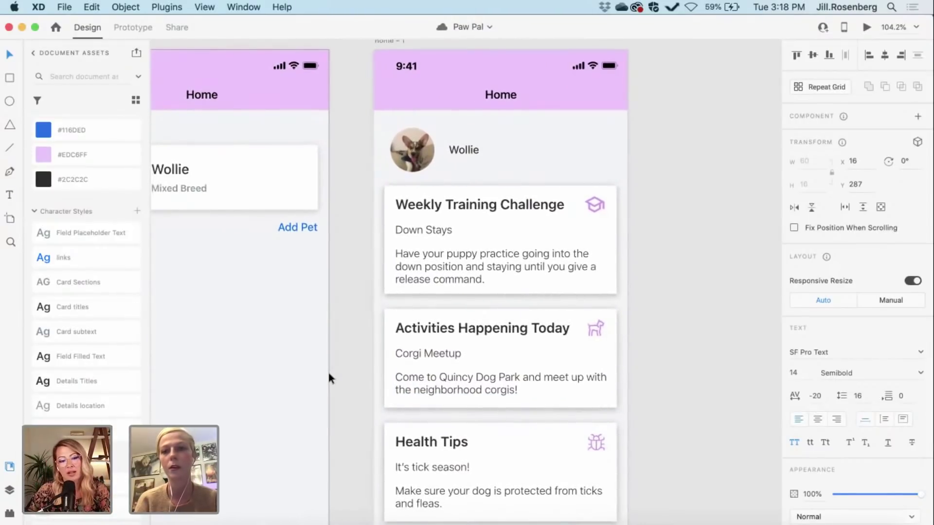
scroll(328, 373, "down", 1)
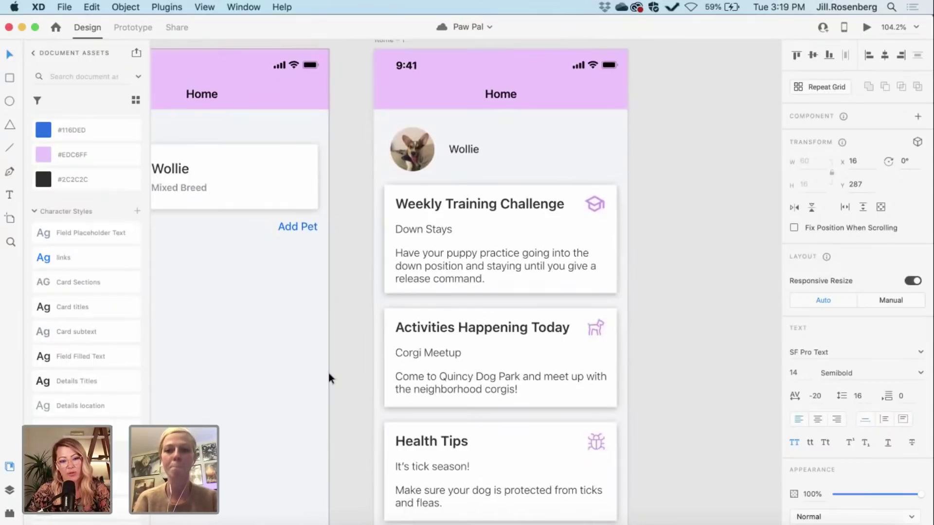
scroll(328, 374, "left", 8)
scroll(328, 374, "up", 1)
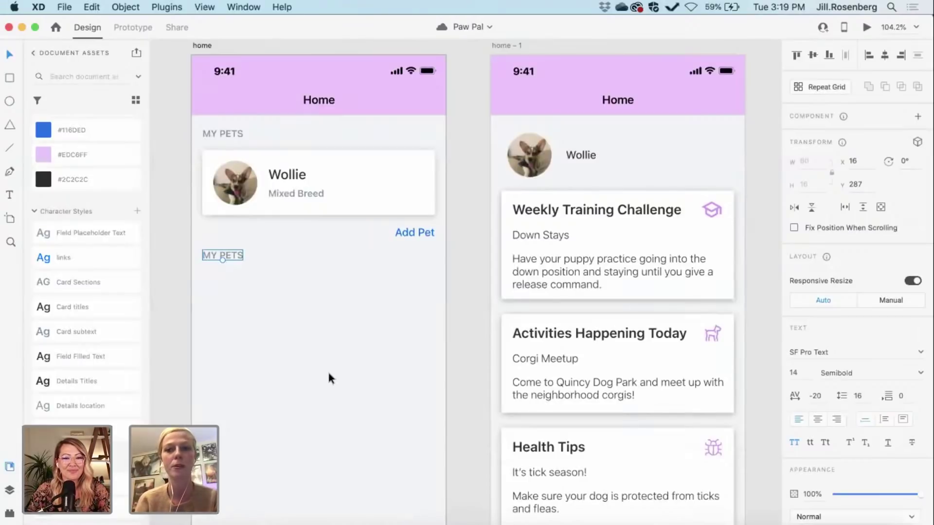
scroll(273, 360, "left", 1)
scroll(272, 360, "up", 1)
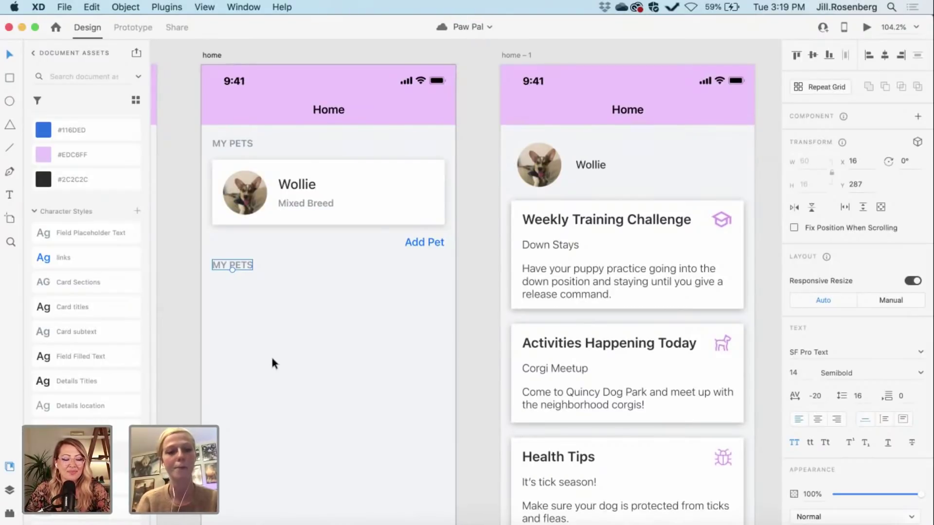
double_click(221, 265)
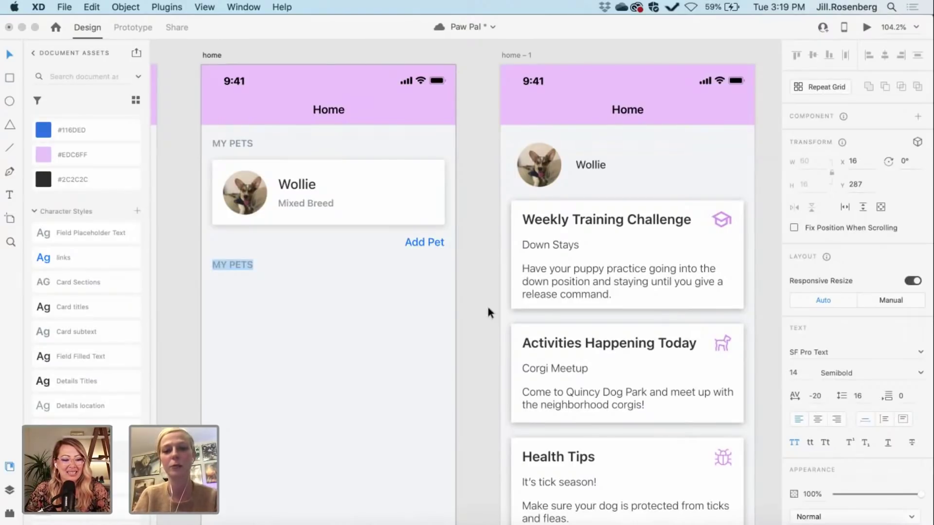
Step: Rewrite the duplicated label to read WEEKLY CHALLENGES
scroll(487, 311, "right", 5)
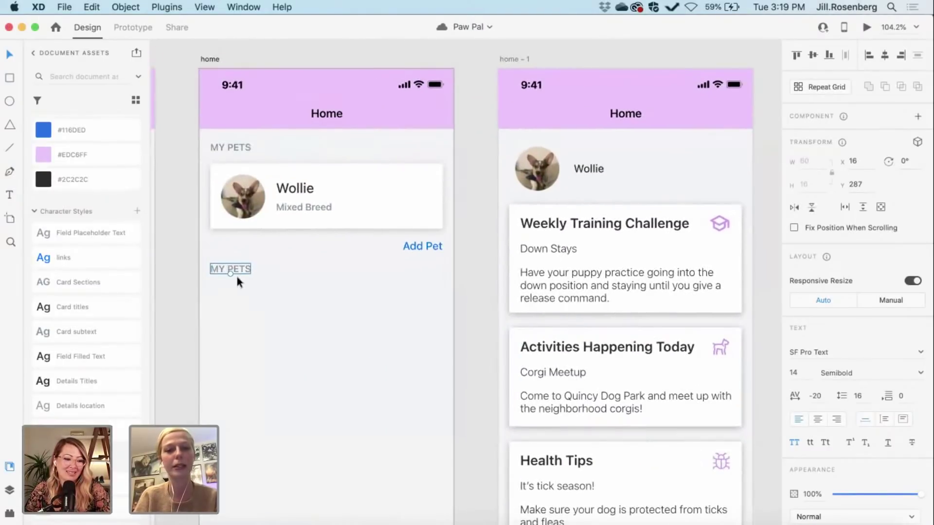
double_click(229, 271)
type("WEEK")
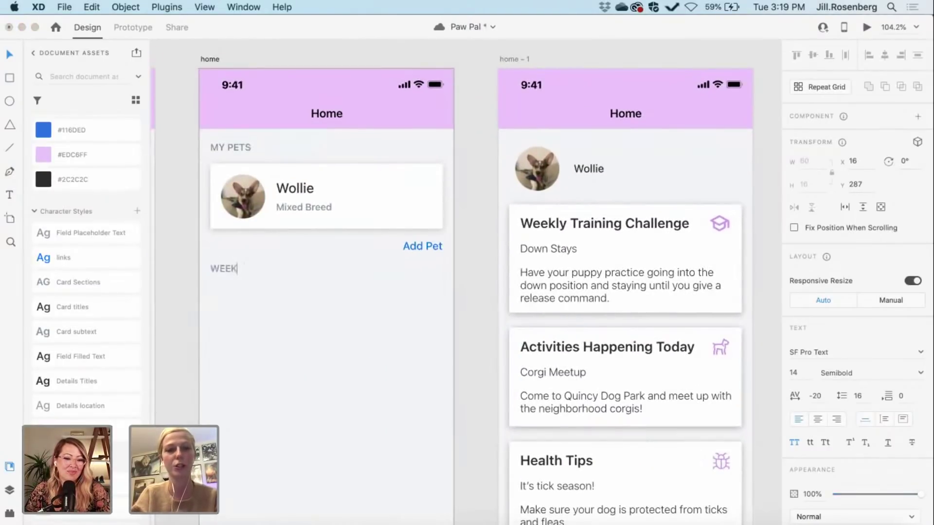
type("LY CHAL")
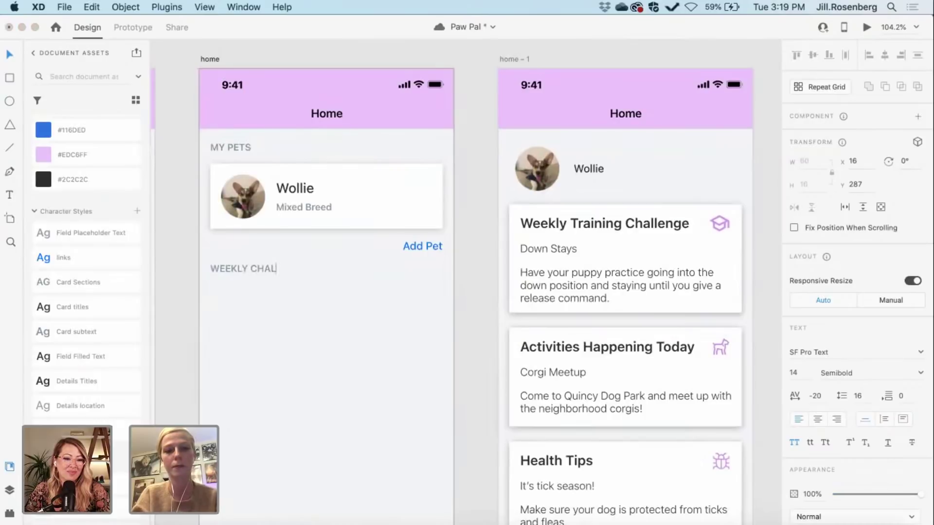
type("LENGES")
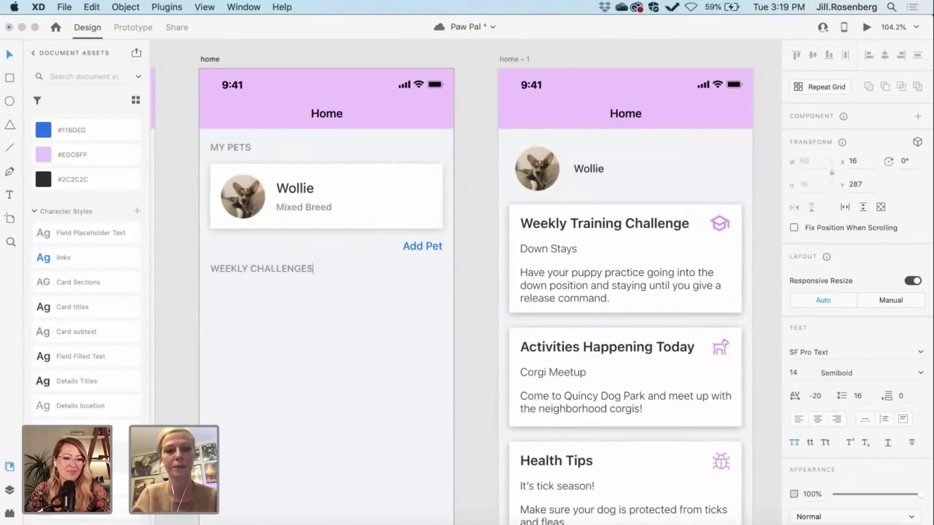
key("Escape")
left_click(466, 320)
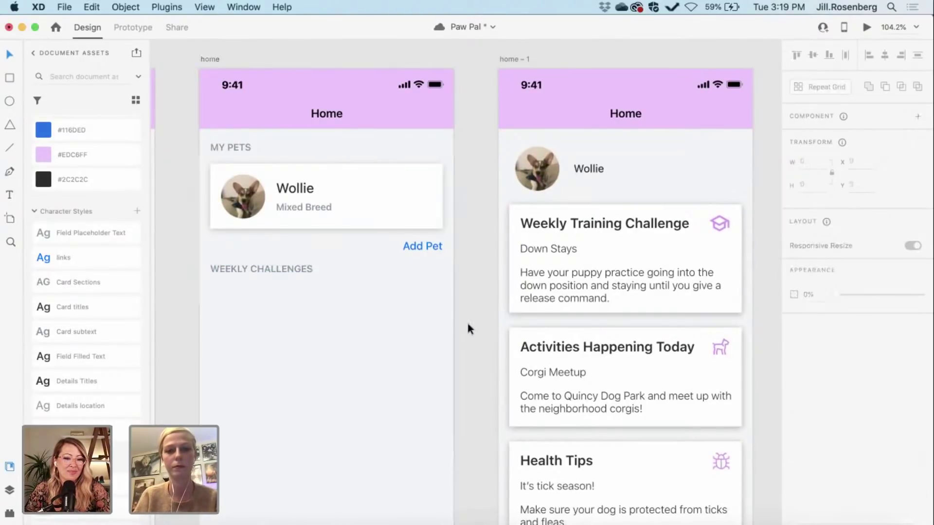
Step: Select the Wollie pet card, then deselect it
scroll(466, 320, "down", 2)
scroll(466, 320, "right", 2)
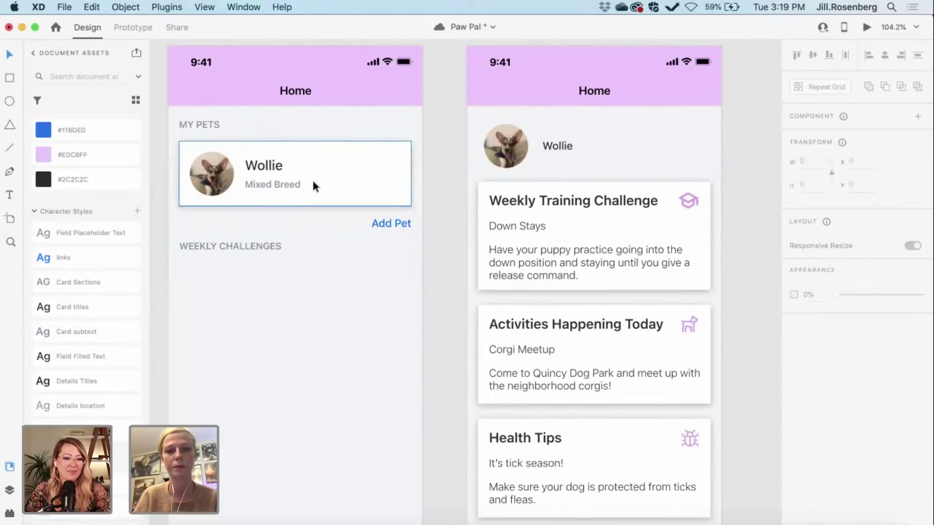
left_click(313, 186)
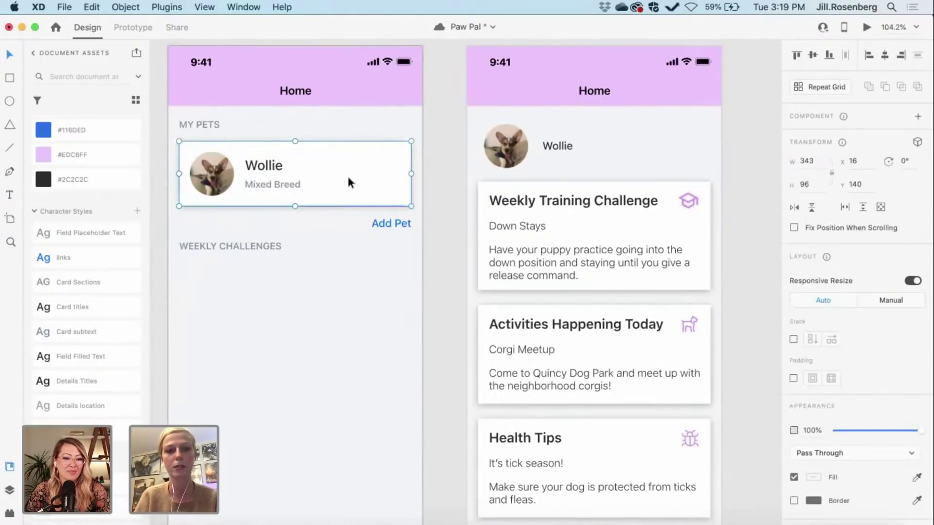
scroll(346, 174, "left", 2)
scroll(346, 174, "up", 1)
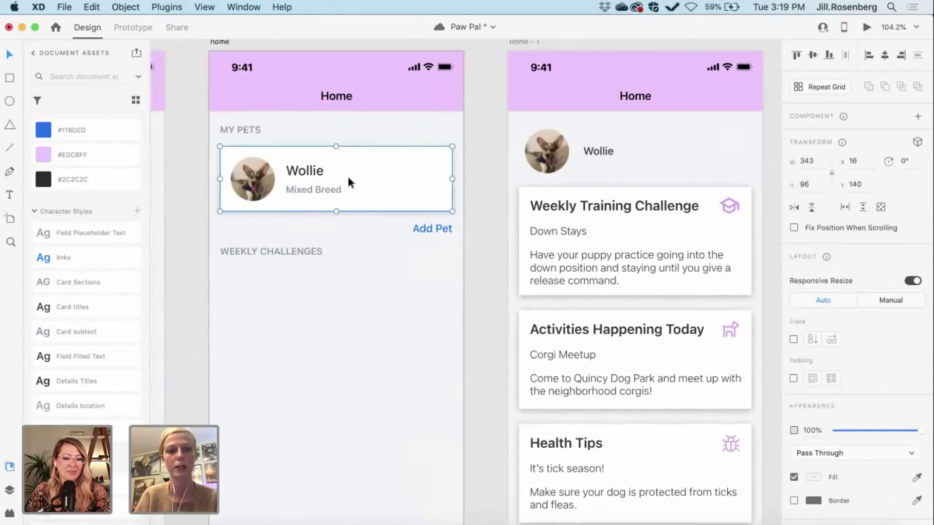
left_click(192, 292)
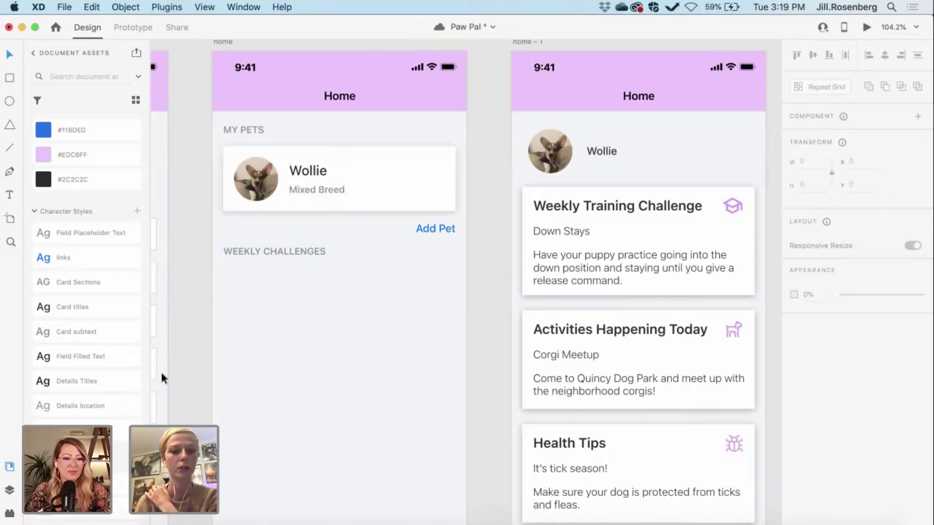
Step: Make the Wollie pet card a component named 'tile with photo'
scroll(87, 300, "down", 5)
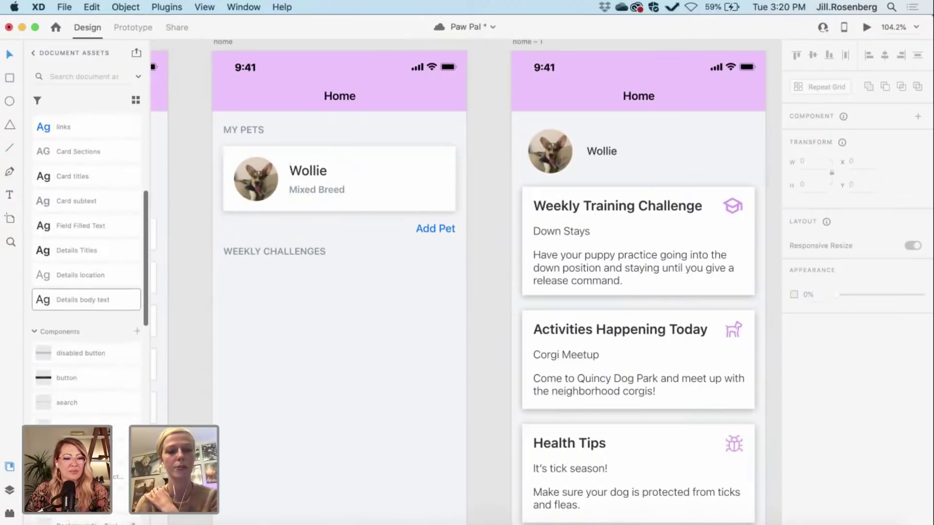
scroll(136, 398, "up", 1)
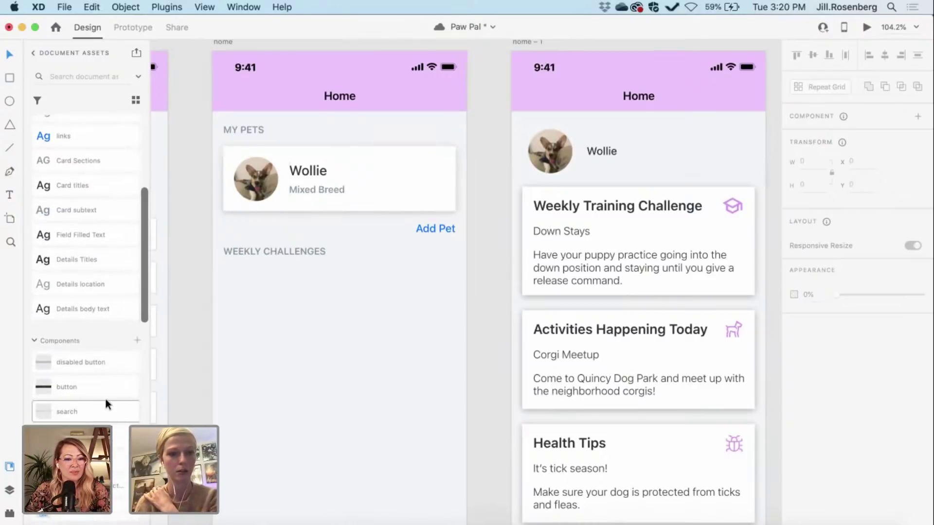
left_click(408, 177)
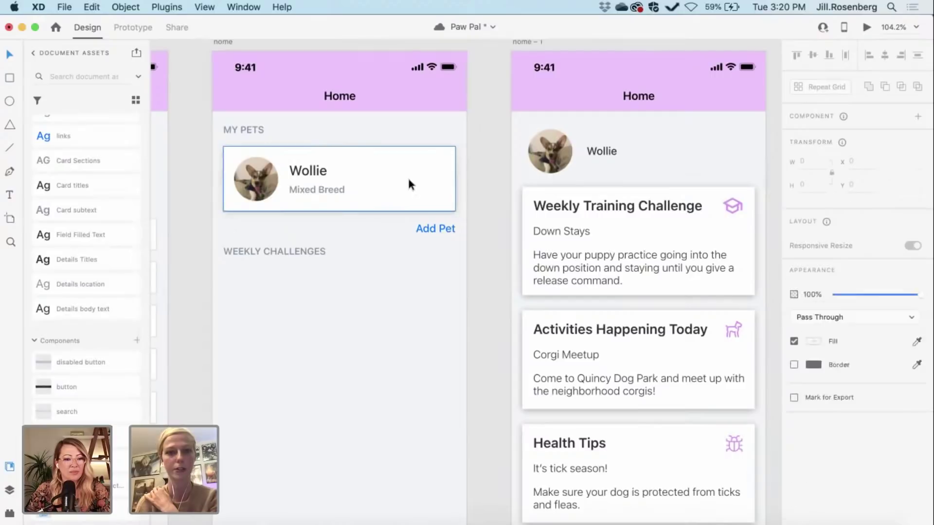
left_click(136, 336)
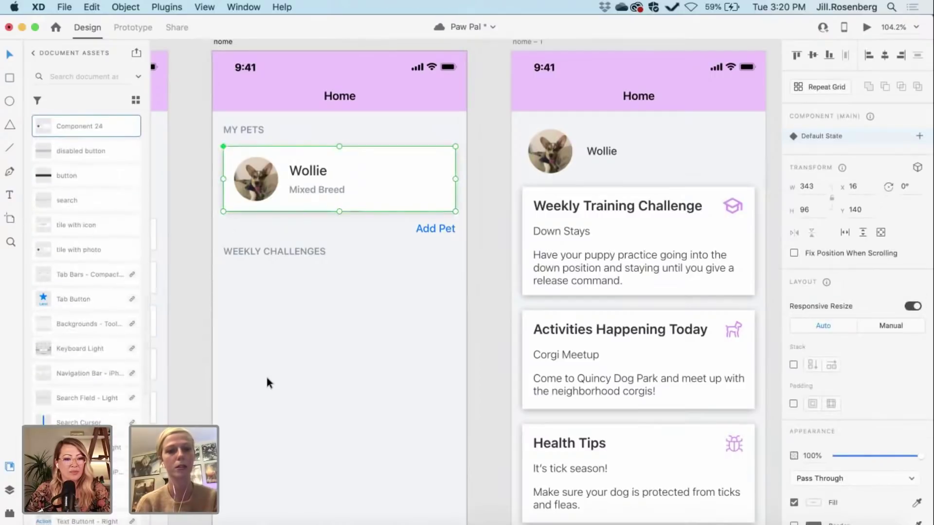
scroll(267, 383, "up", 2)
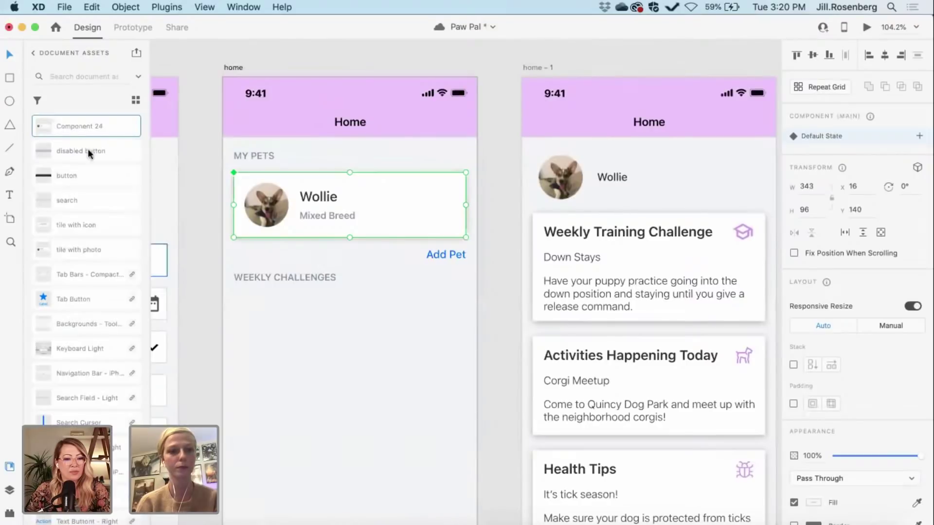
double_click(85, 126)
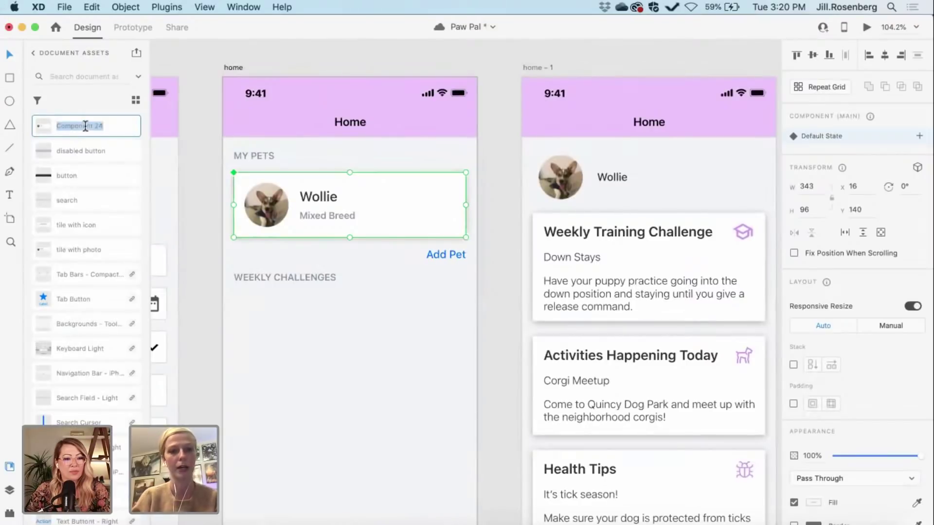
type("tile ")
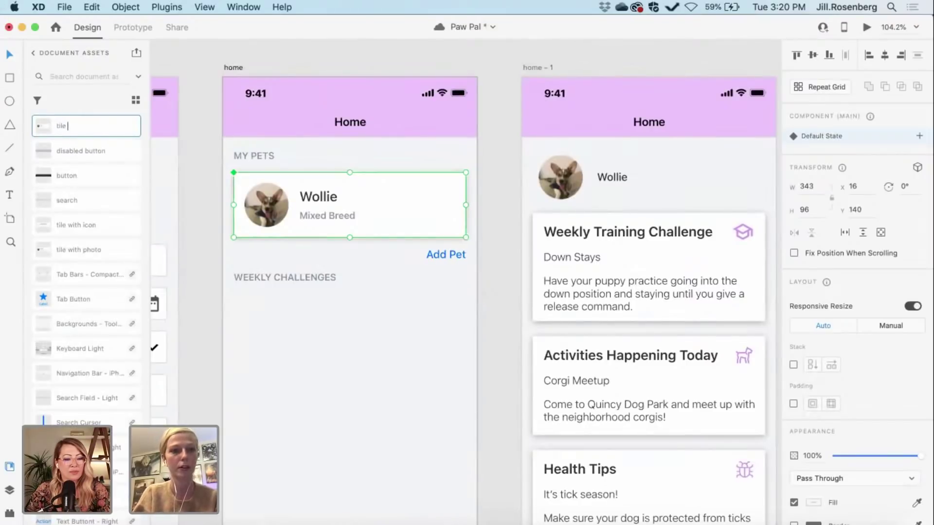
type("with pho")
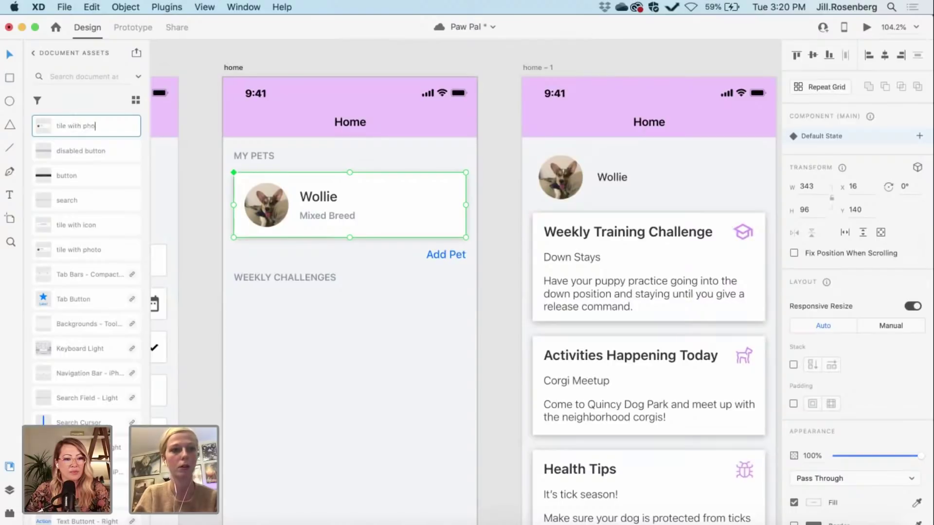
type("to")
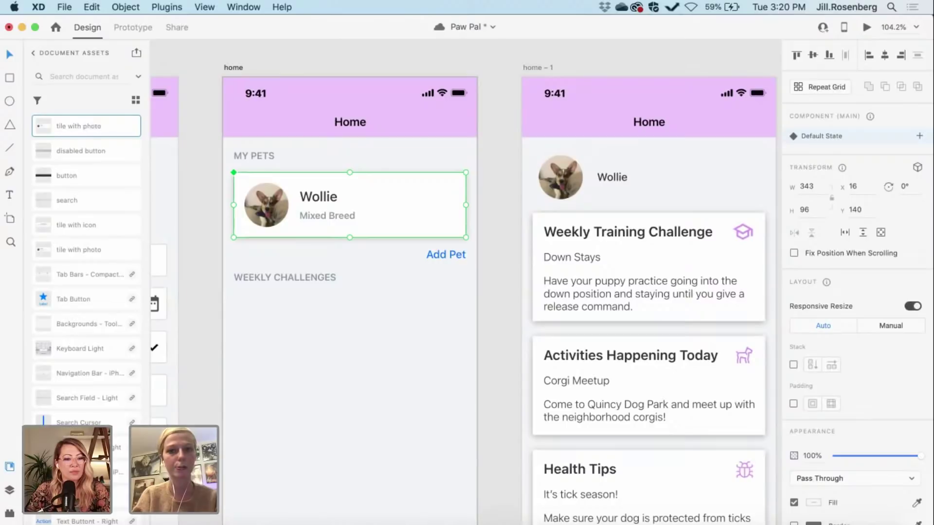
left_click(73, 218)
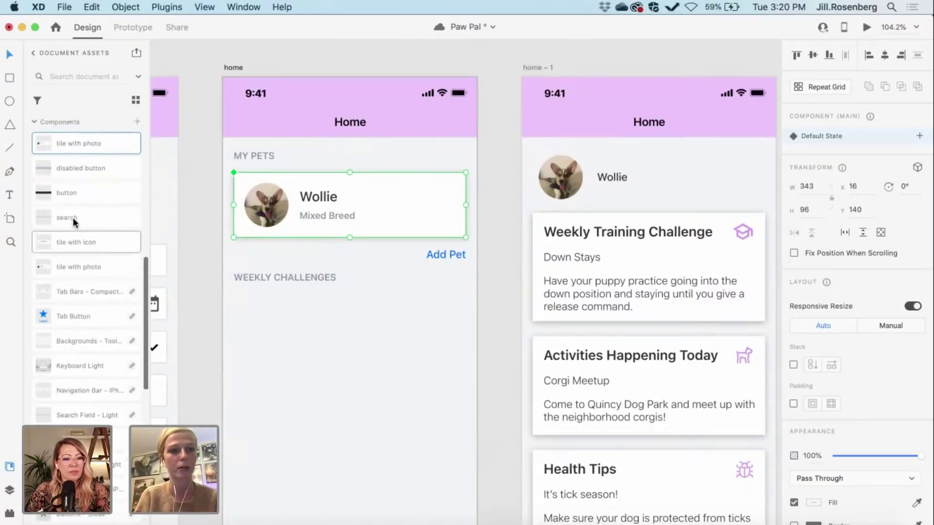
Step: Delete the older duplicate 'tile with photo' component and reselect the Wollie tile
right_click(90, 267)
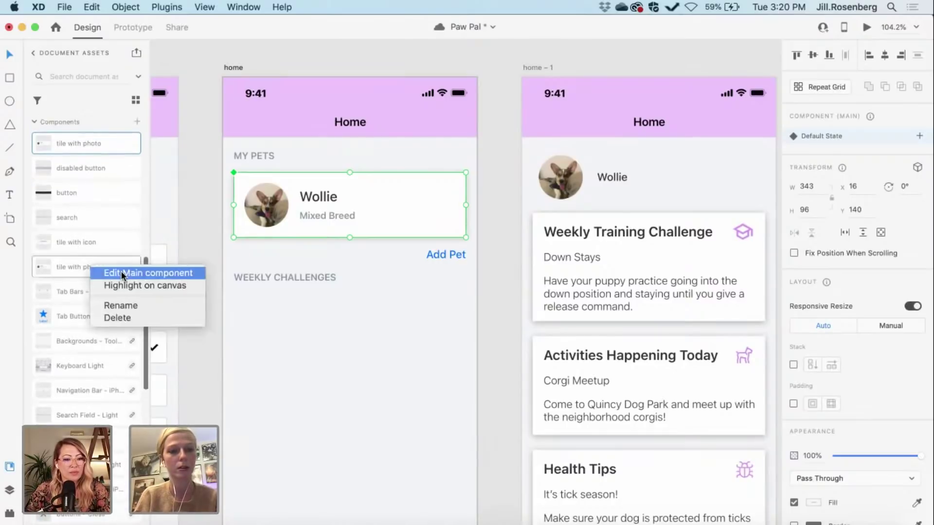
left_click(124, 320)
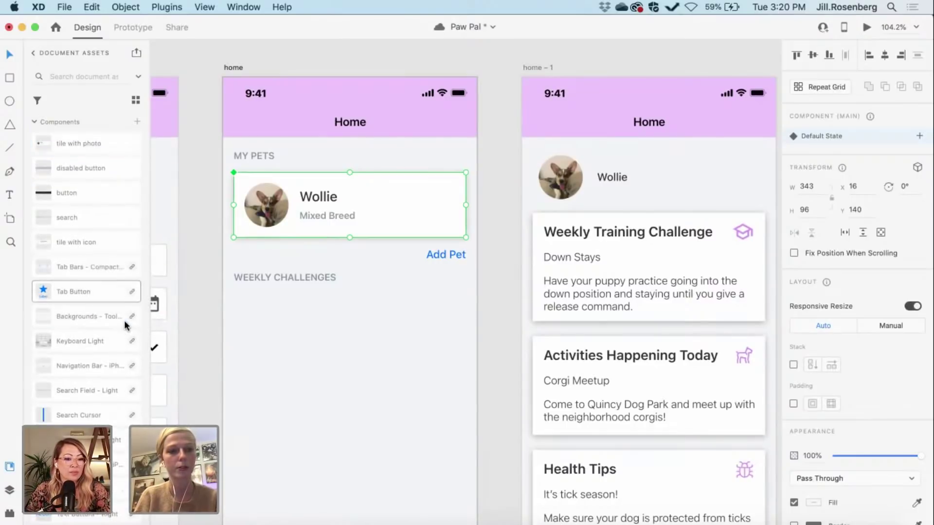
left_click(484, 268)
left_click(377, 209)
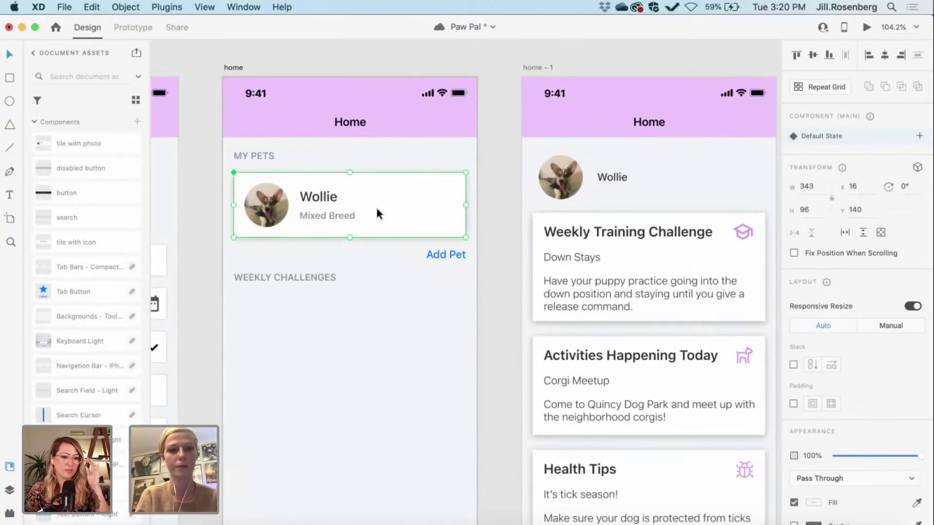
Step: Copy the Weekly Training Challenge card's white 343 × 160 background and place it under WEEKLY CHALLENGES
left_click(511, 311)
scroll(510, 312, "down", 2)
scroll(511, 311, "right", 3)
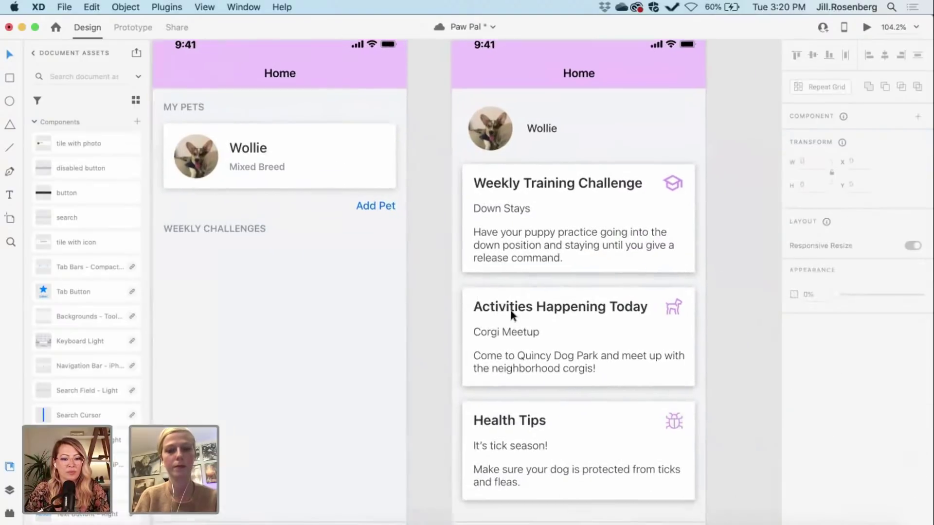
scroll(511, 314, "right", 1)
scroll(509, 309, "right", 3)
scroll(509, 309, "up", 2)
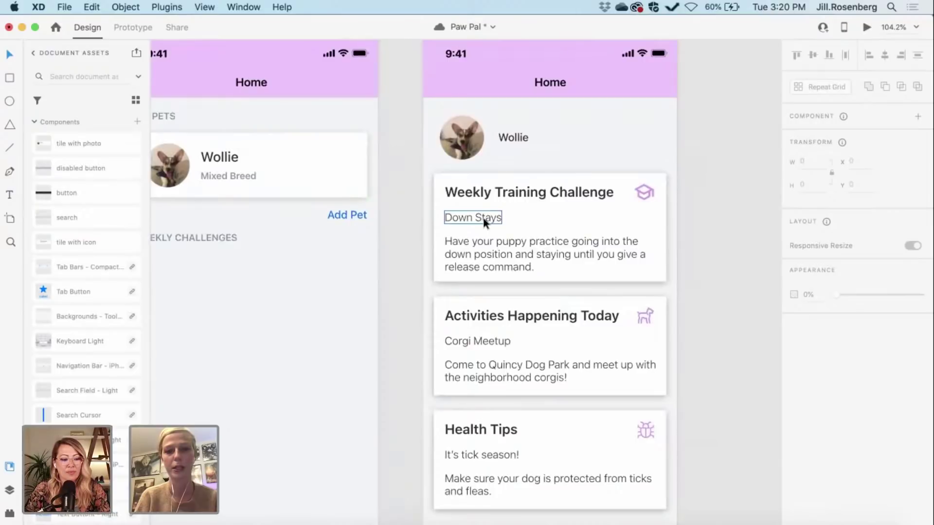
left_click(521, 218)
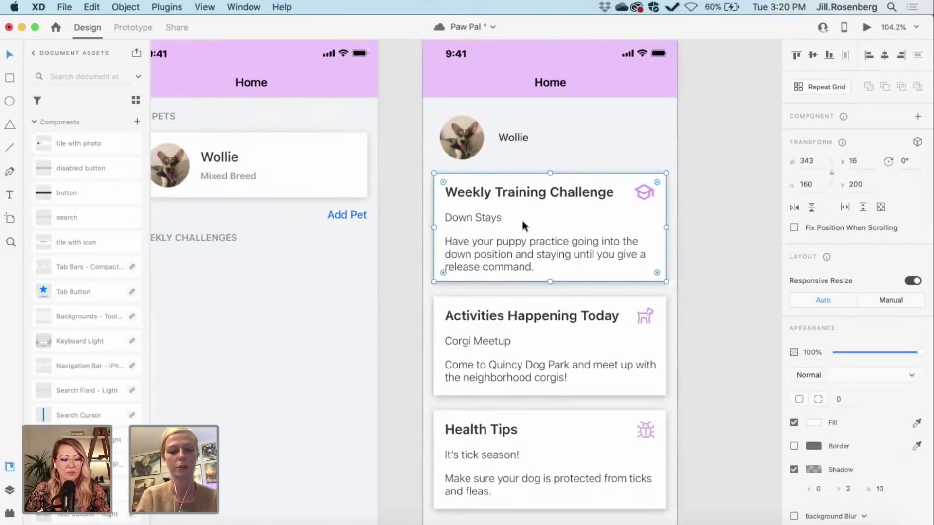
key("super+c")
key("super+v")
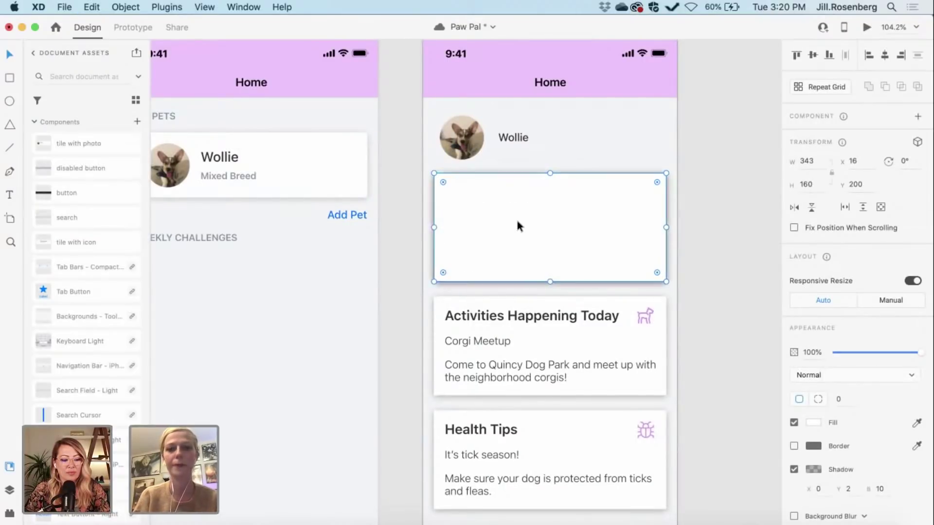
left_click_drag(497, 218, 280, 309)
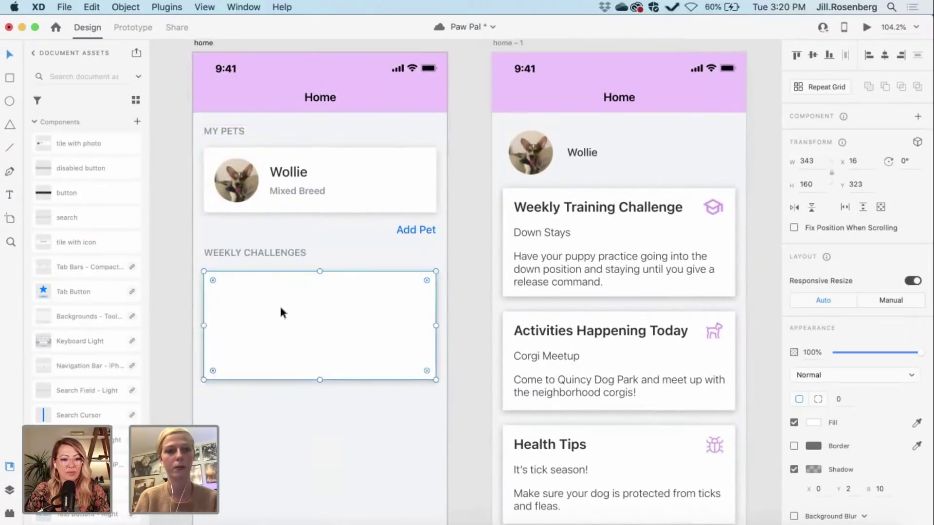
Step: Nudge all home artboard content down so MY PETS starts 24 px below the header, at y 112
left_click(224, 128)
left_click(240, 171, "shift")
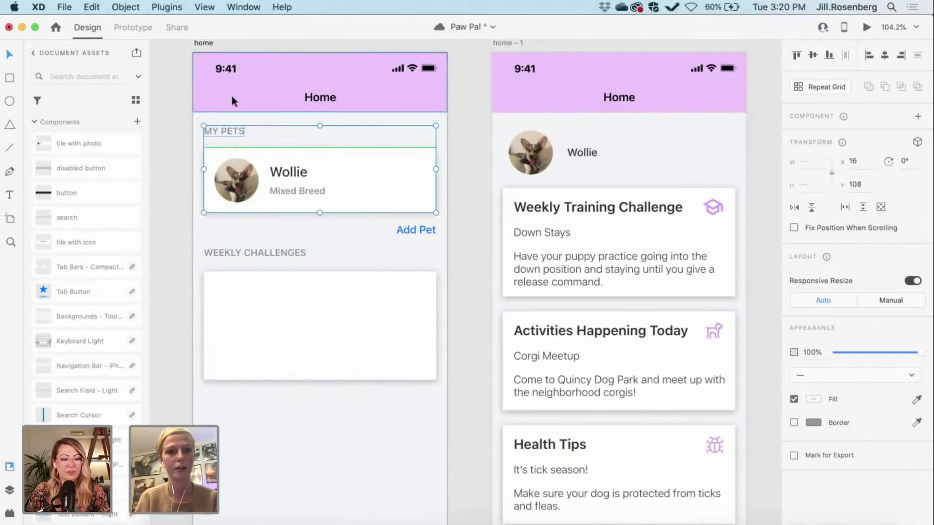
key("alt")
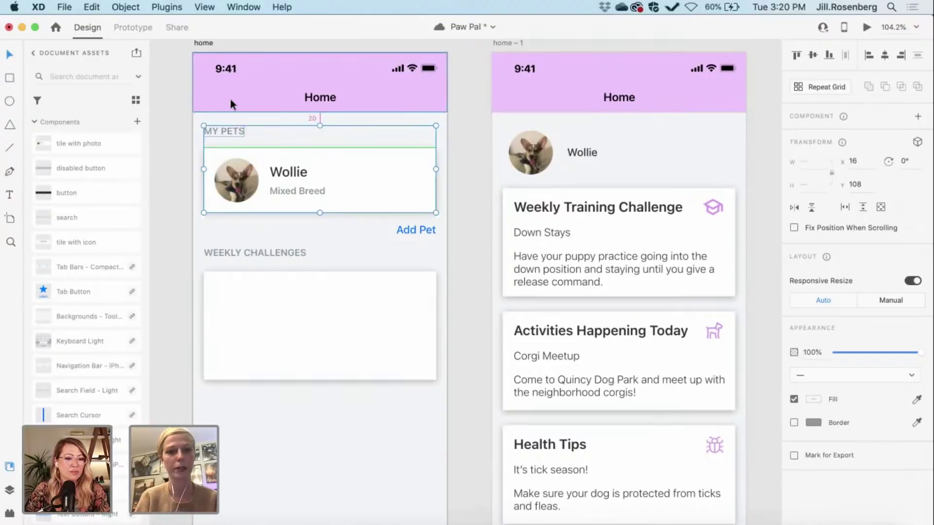
key("Down")
key("Down")
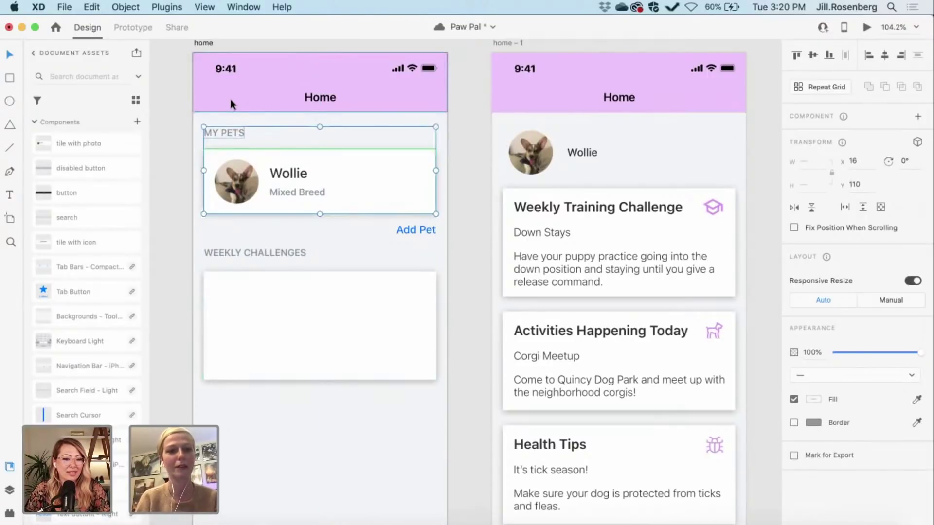
key("Up")
key("Up")
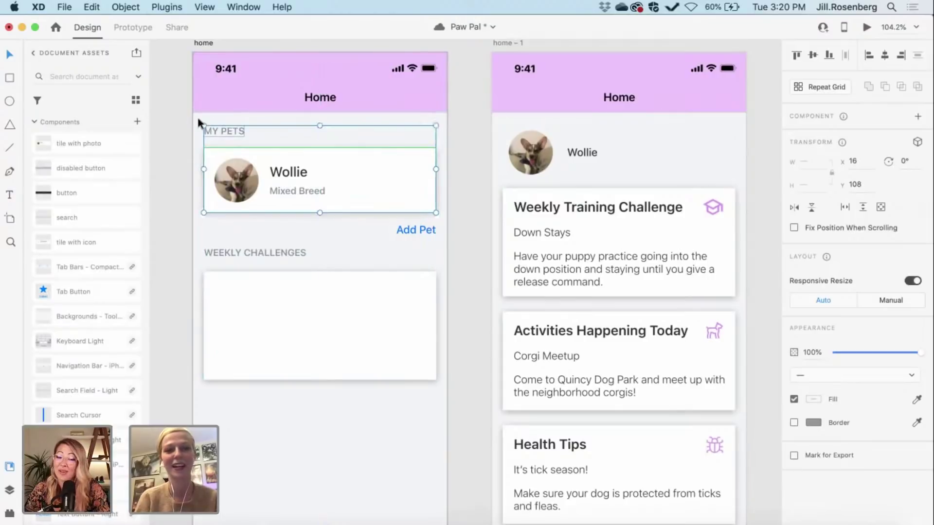
left_click_drag(209, 119, 437, 426)
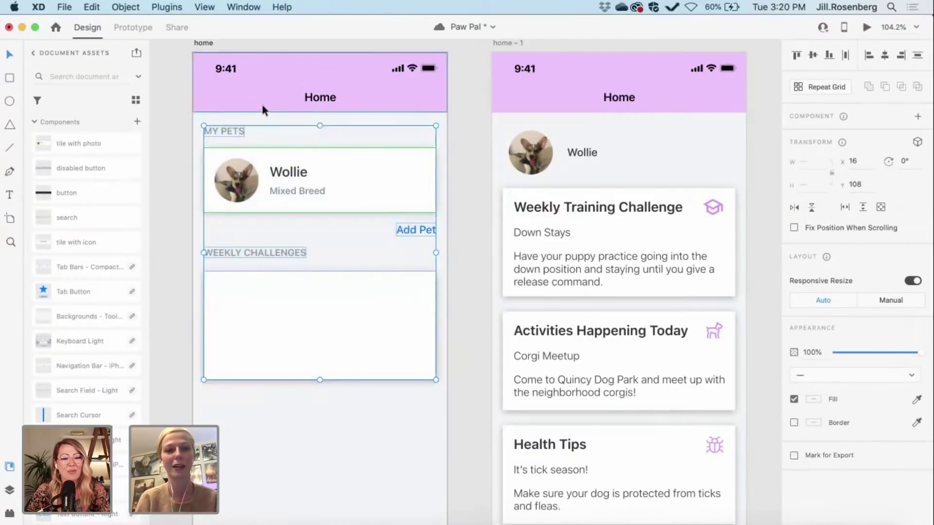
key("Down")
key("Down")
key("Down")
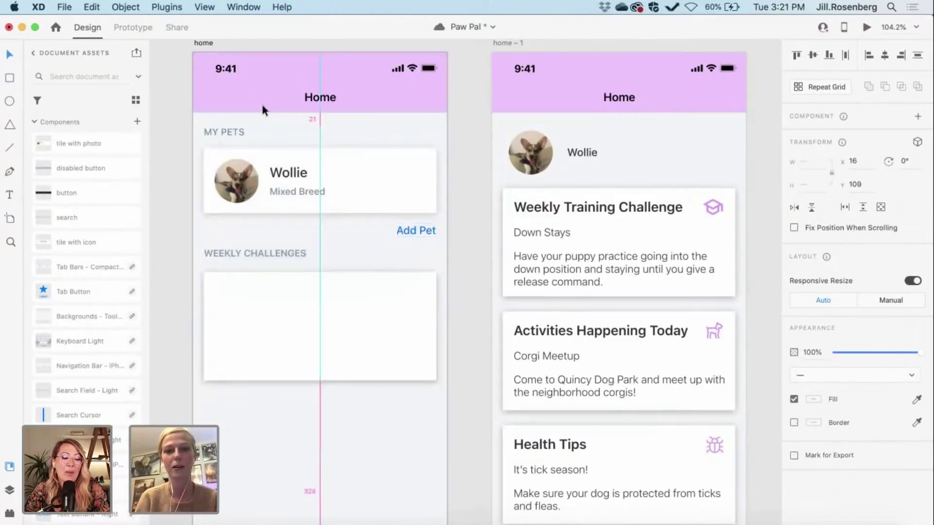
key("Down")
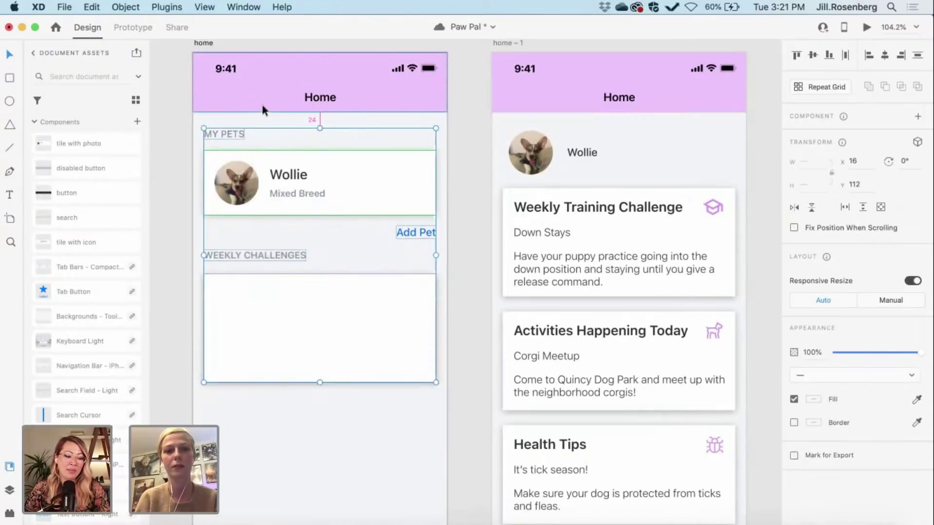
left_click(312, 431)
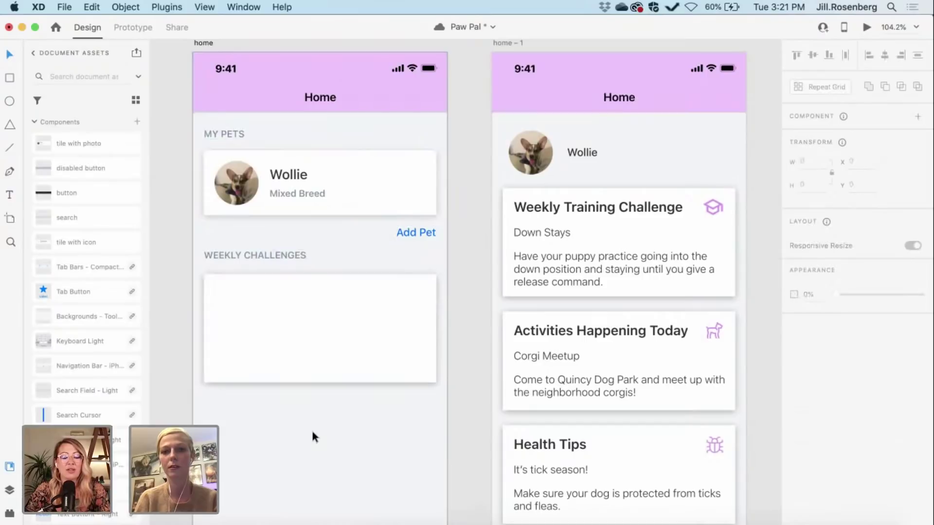
scroll(312, 433, "left", 2)
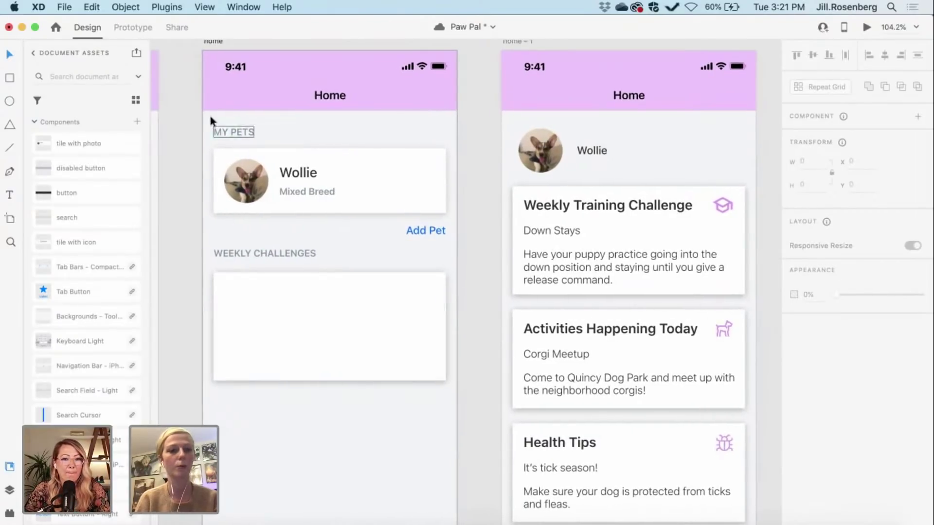
left_click(221, 129)
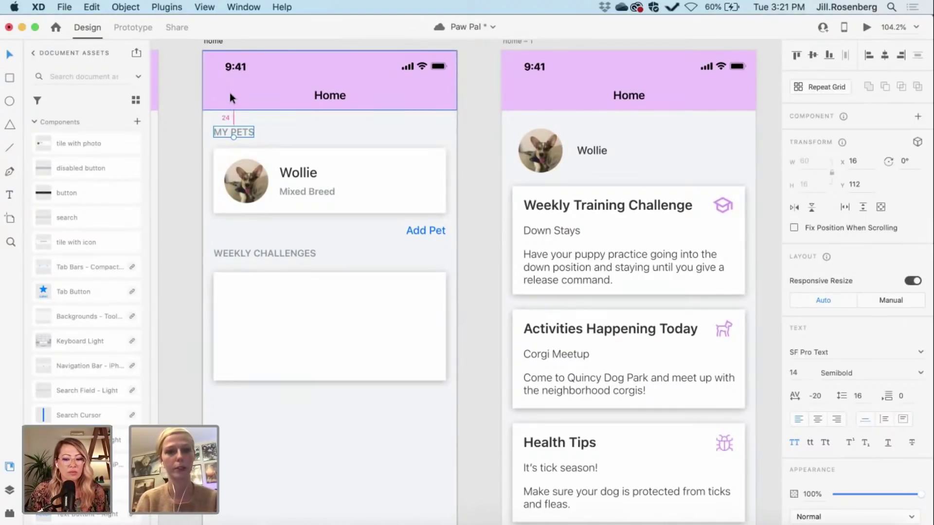
scroll(231, 96, "up", 5)
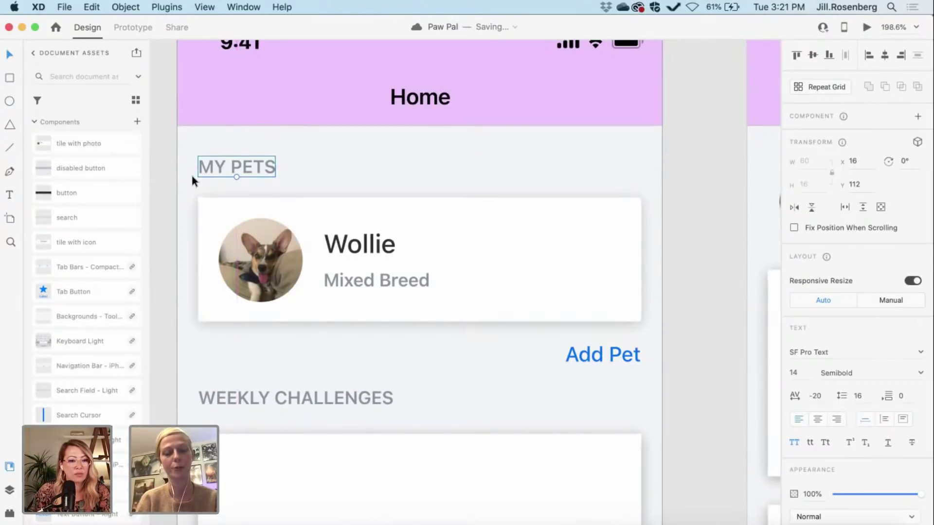
scroll(191, 173, "down", 3)
left_click(236, 226)
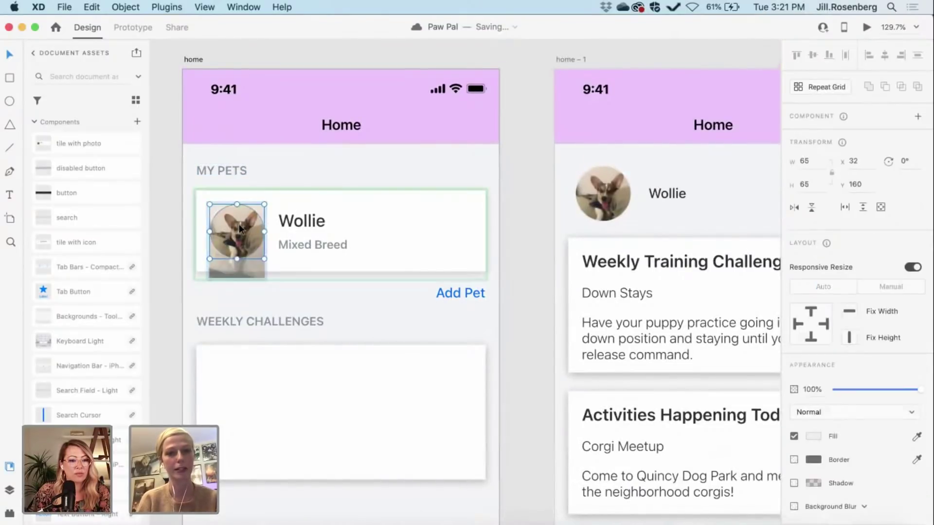
double_click(238, 234)
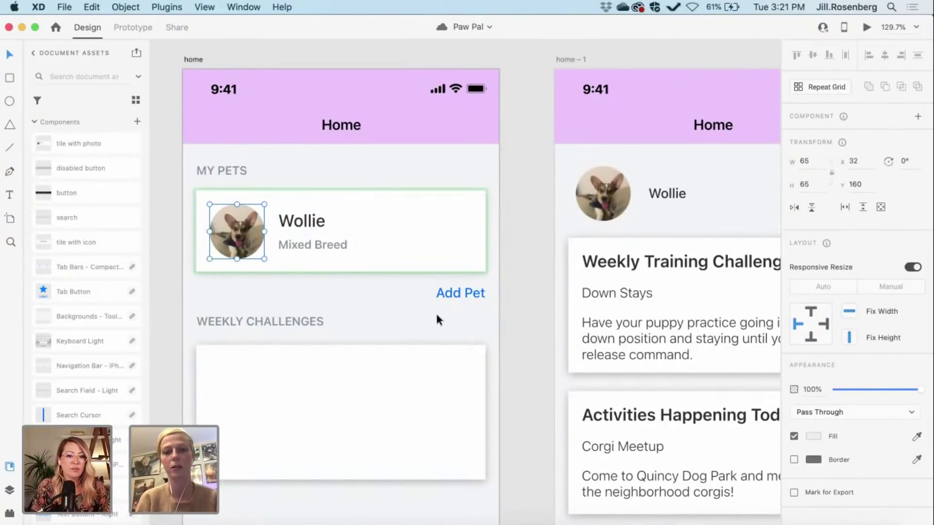
left_click(517, 329)
scroll(517, 329, "down", 3)
scroll(517, 328, "down", 5)
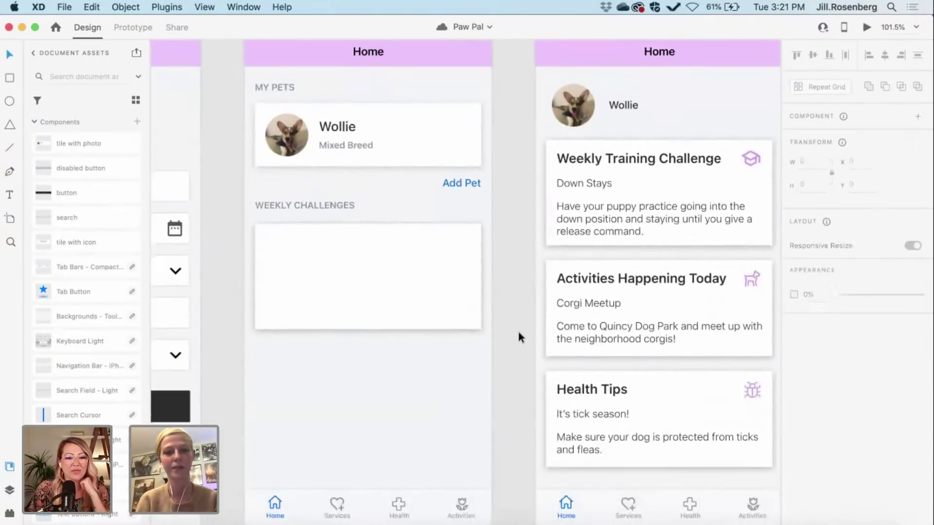
scroll(517, 329, "up", 2)
Step: Set the empty Weekly Challenges card's height to 96 px
left_click(427, 317)
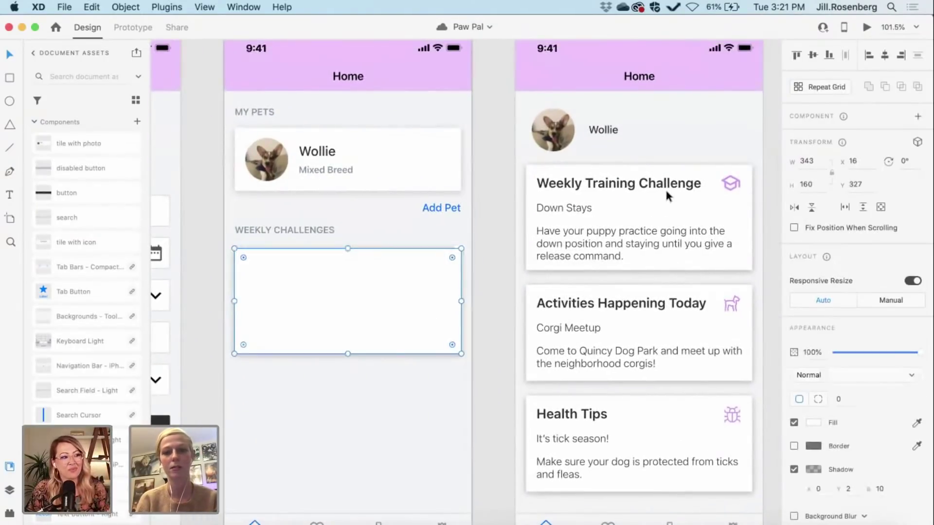
double_click(809, 183)
type("96")
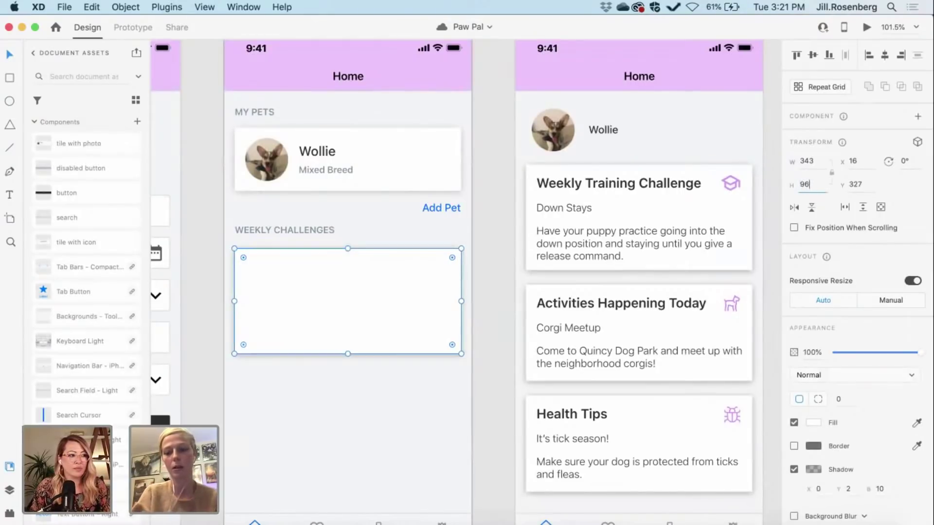
key("Return")
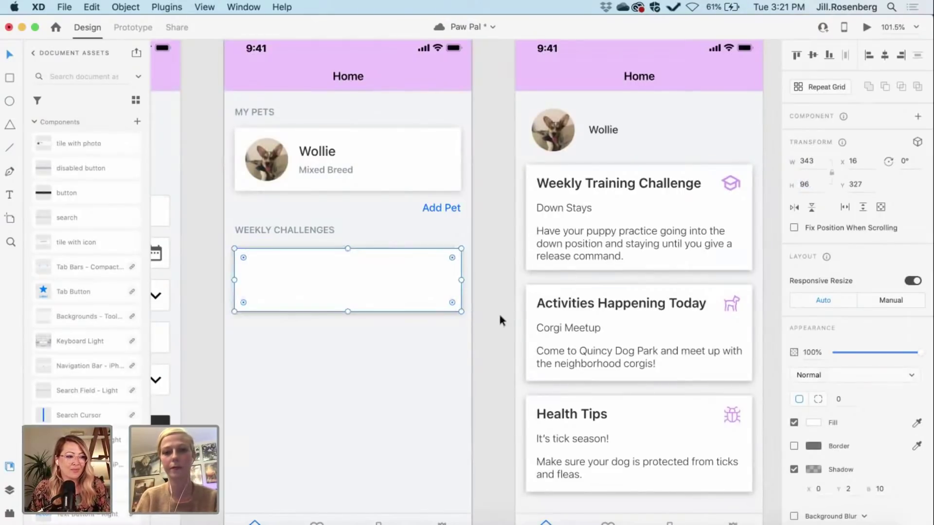
left_click(499, 311)
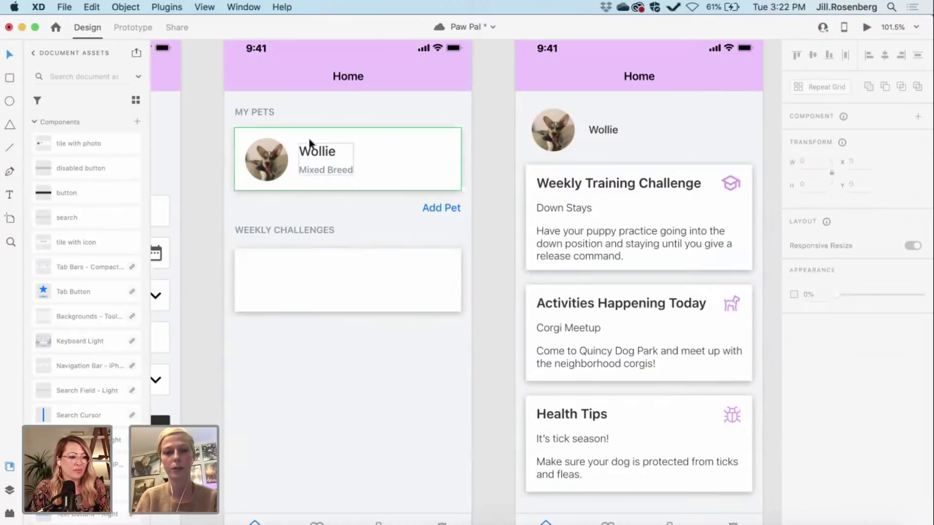
Step: Duplicate the Wollie / Mixed Breed text into the challenge card at x 113, y 350
left_click(316, 155)
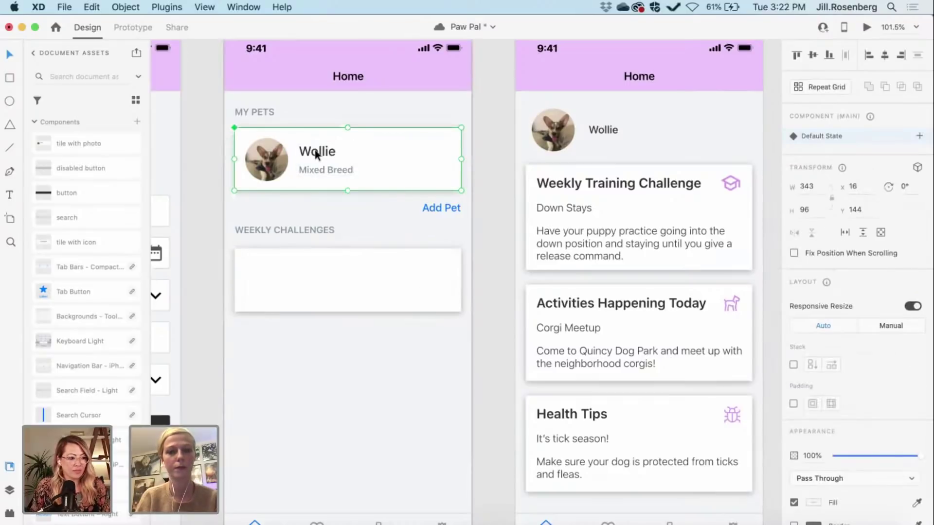
double_click(317, 155)
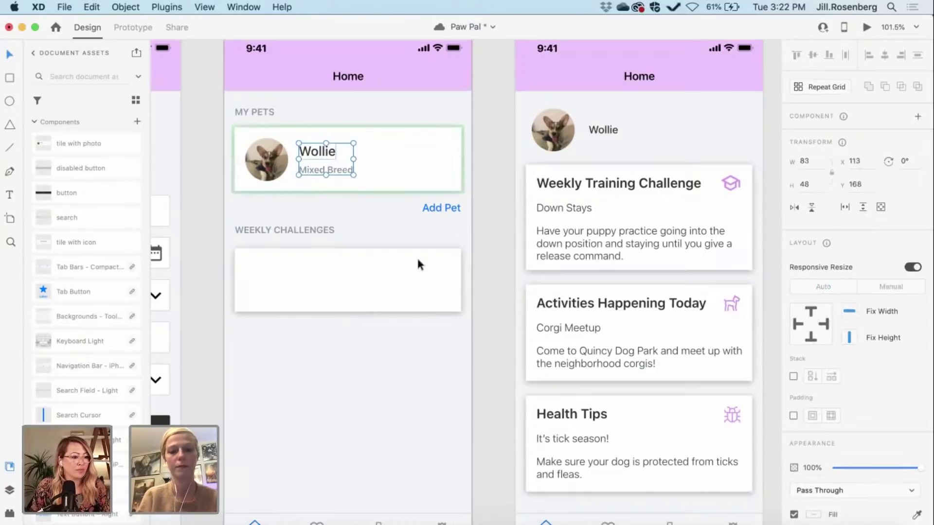
left_click(493, 316)
key("super+z")
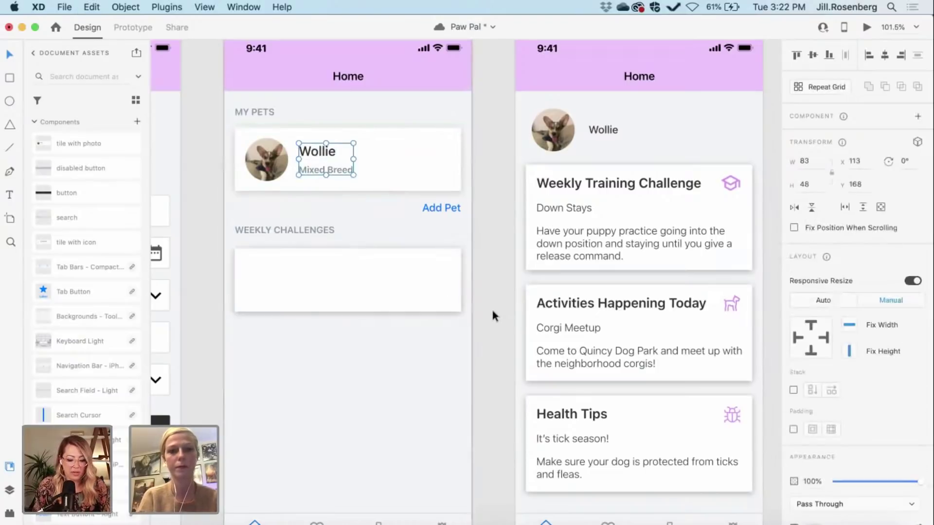
key("super+d")
key("shift+Down")
key("shift+Down")
key("shift+Down")
key("shift+Down")
key("shift+Down")
key("shift+Down")
key("shift+Down")
key("shift+Down")
key("shift+Down")
key("shift+Down")
key("shift+Down")
key("shift+Down")
key("shift+Down")
key("shift+Down")
key("shift+Down")
key("shift+Down")
key("shift+Down")
key("shift+Down")
key("shift+Down")
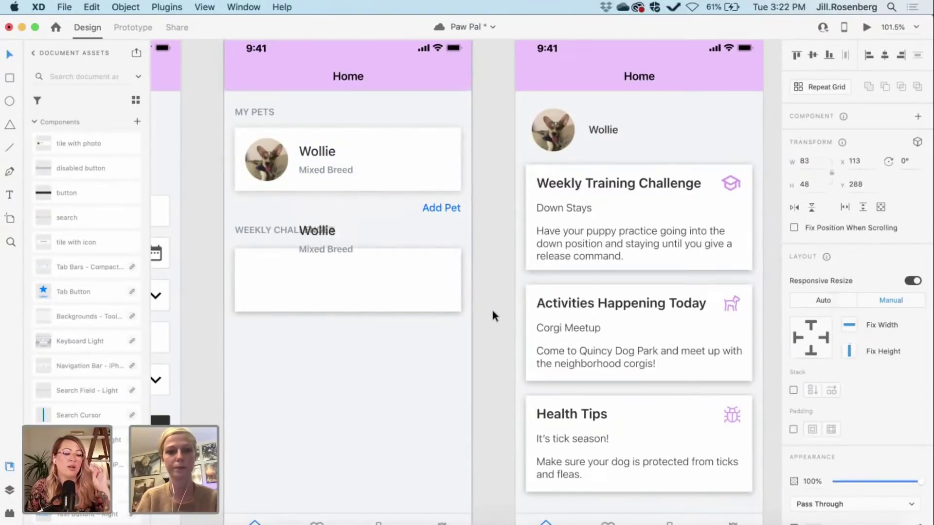
key("alt")
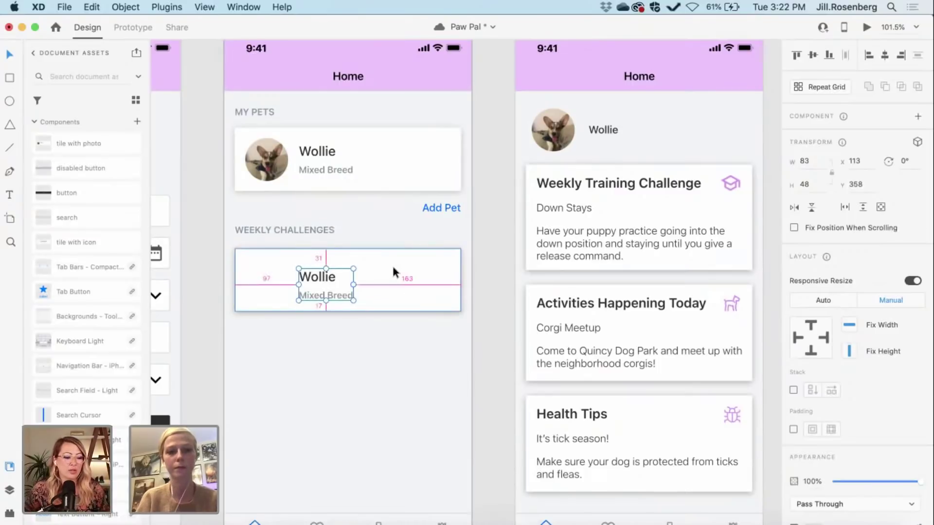
key("shift+Up")
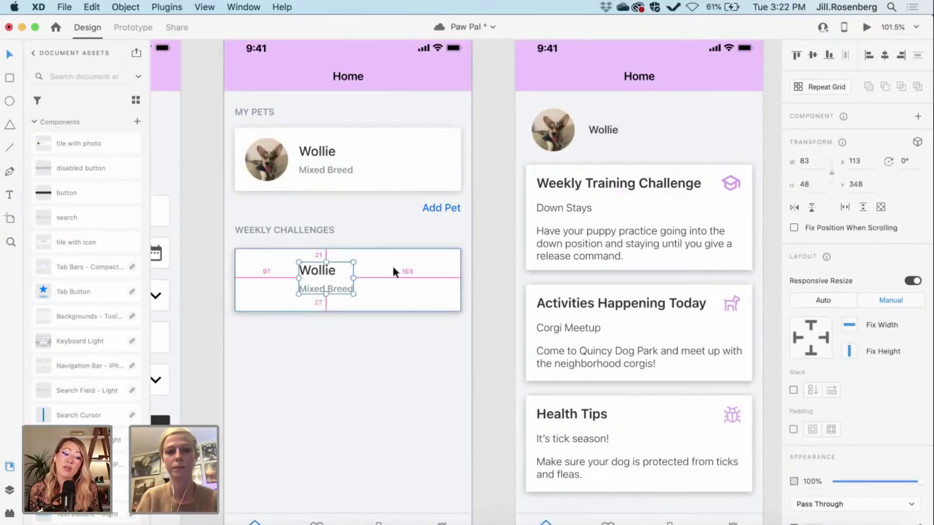
key("Down")
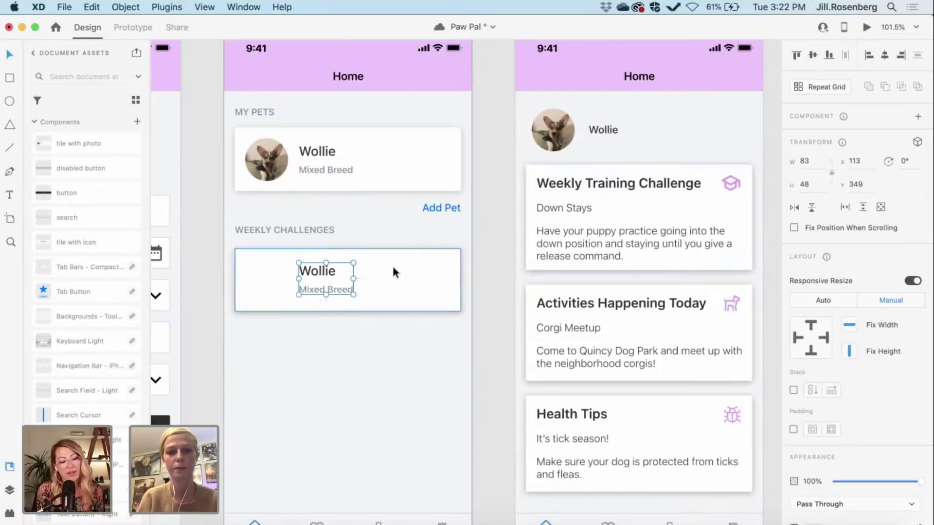
key("alt")
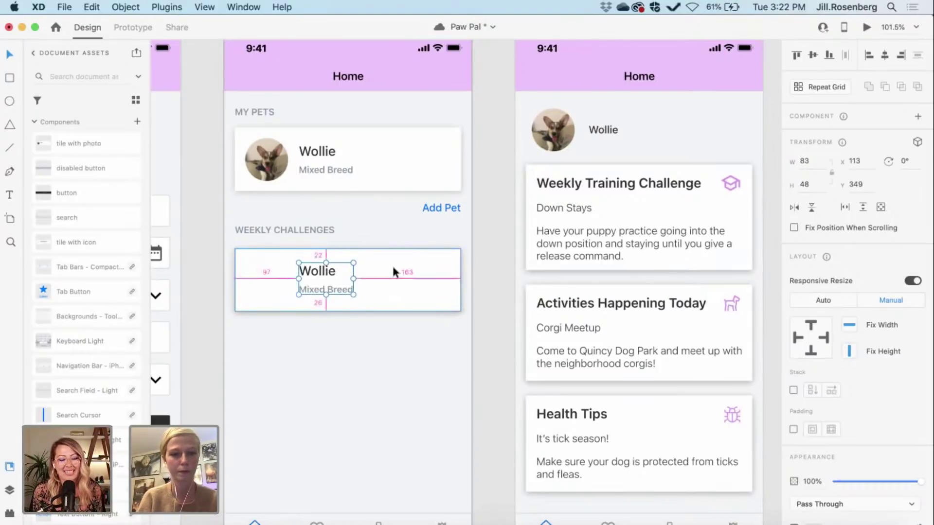
key("Down")
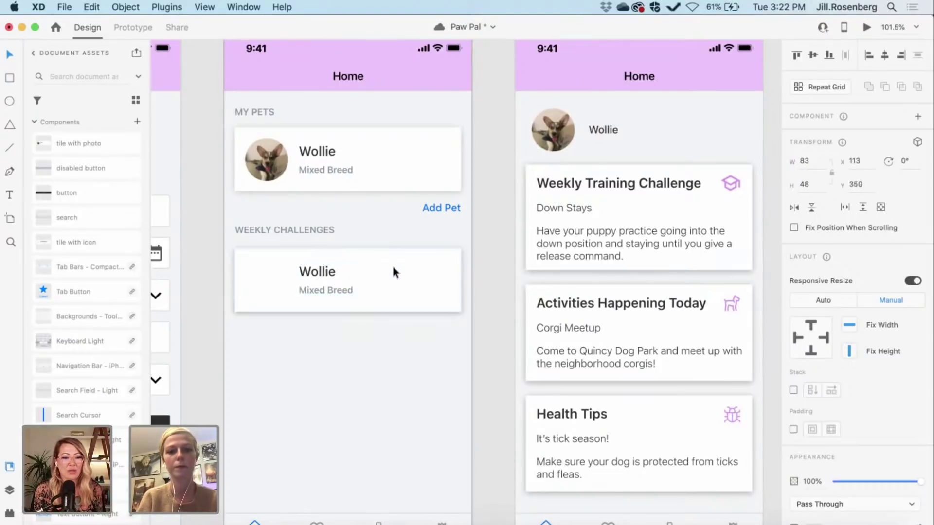
Step: Centre the copied Wollie text vertically within the Weekly Challenges card
left_click(392, 263, "shift")
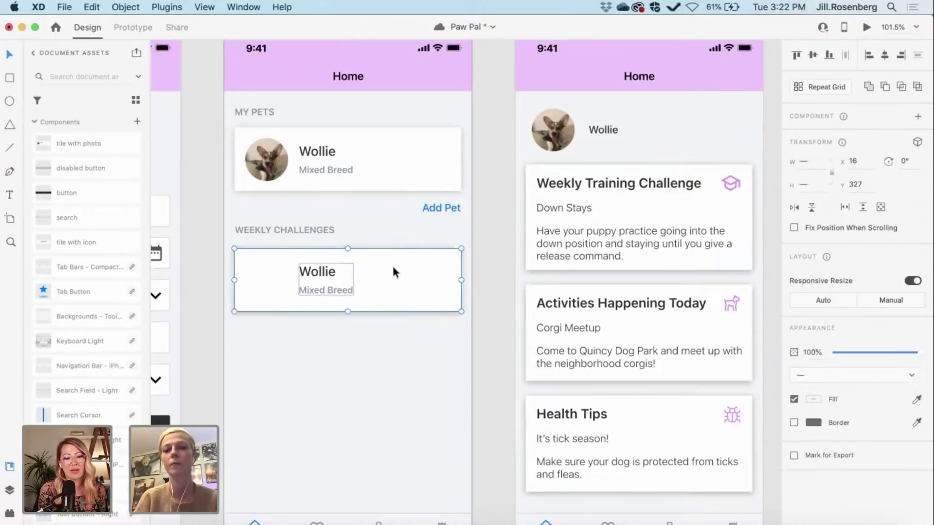
left_click(813, 55)
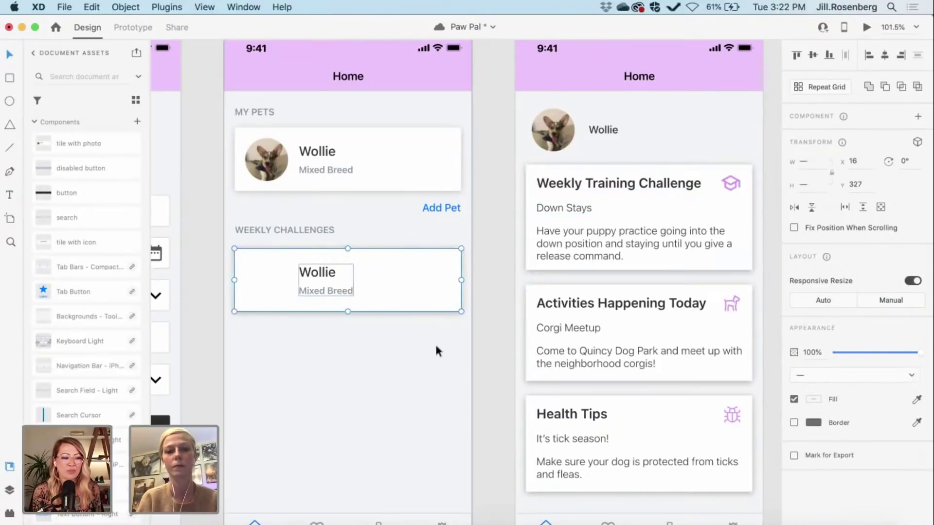
left_click(489, 325)
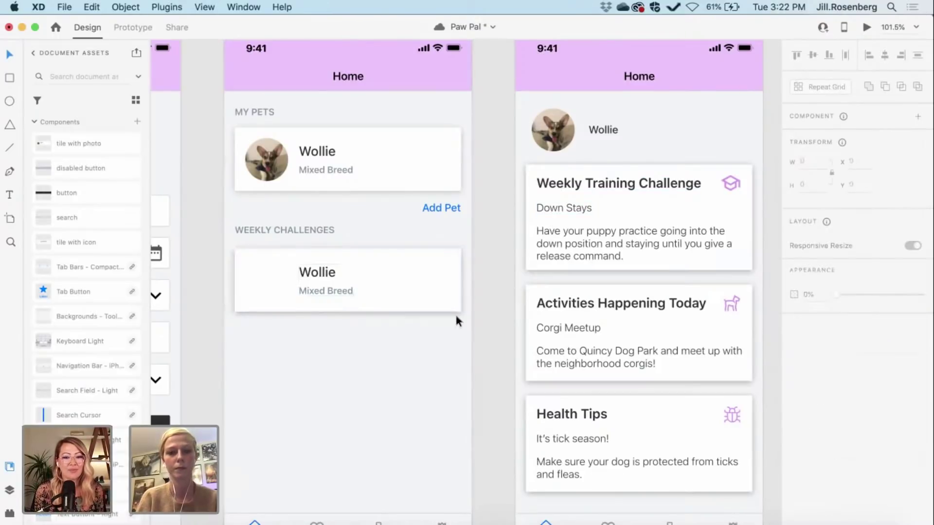
Step: Compare heading positions and move the challenge card up 4 px to y 323
left_click(264, 231)
left_click(237, 111)
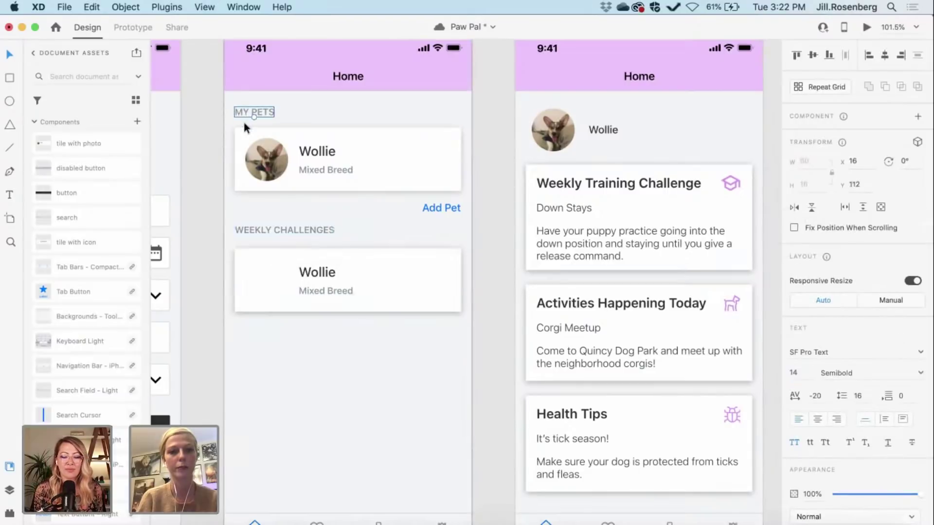
left_click(366, 284)
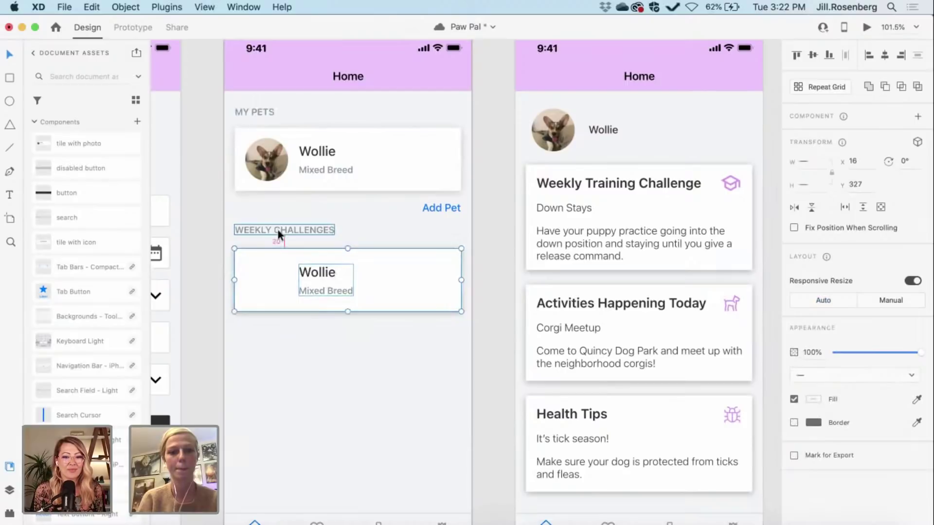
key("Up")
key("Up")
key("Up")
key("Up")
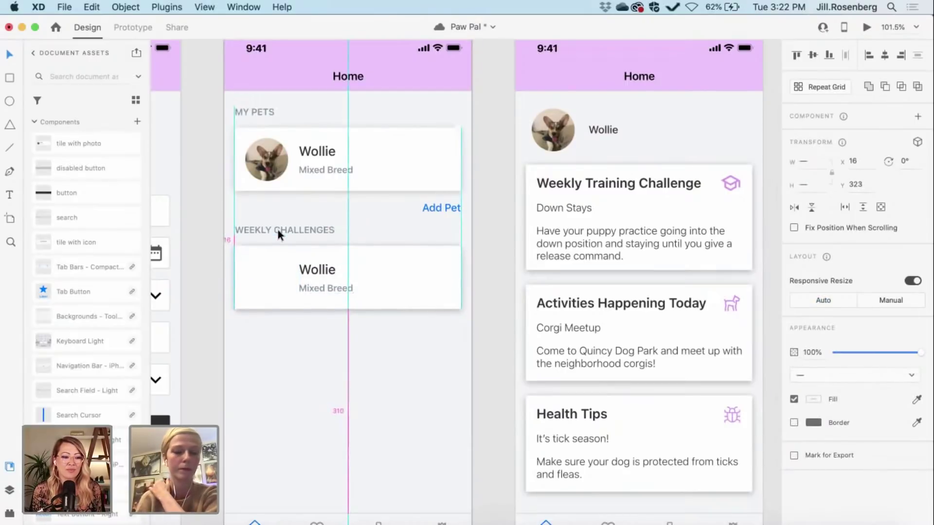
left_click(481, 294)
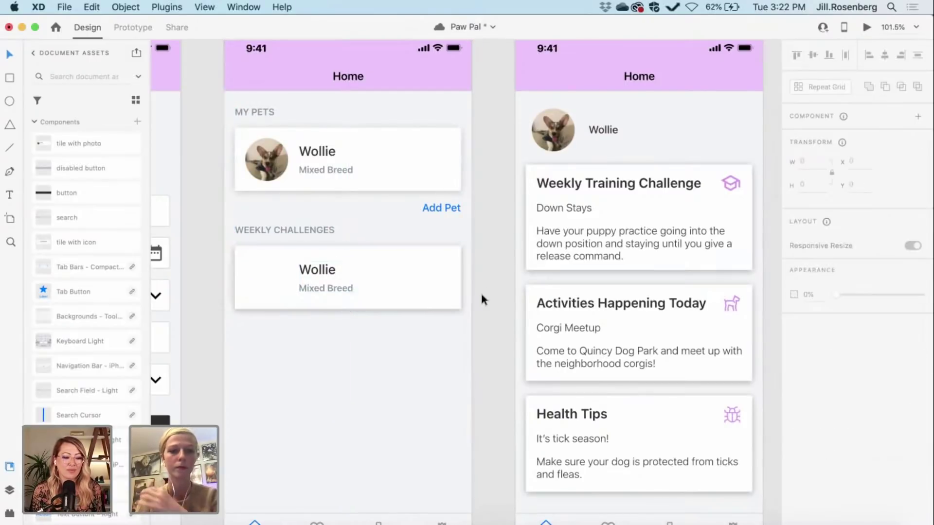
scroll(411, 279, "right", 6)
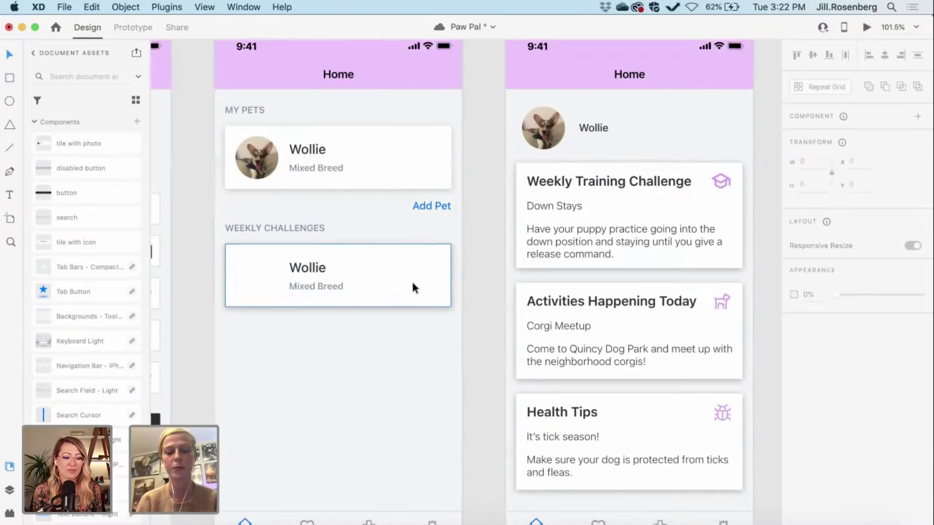
scroll(411, 279, "left", 7)
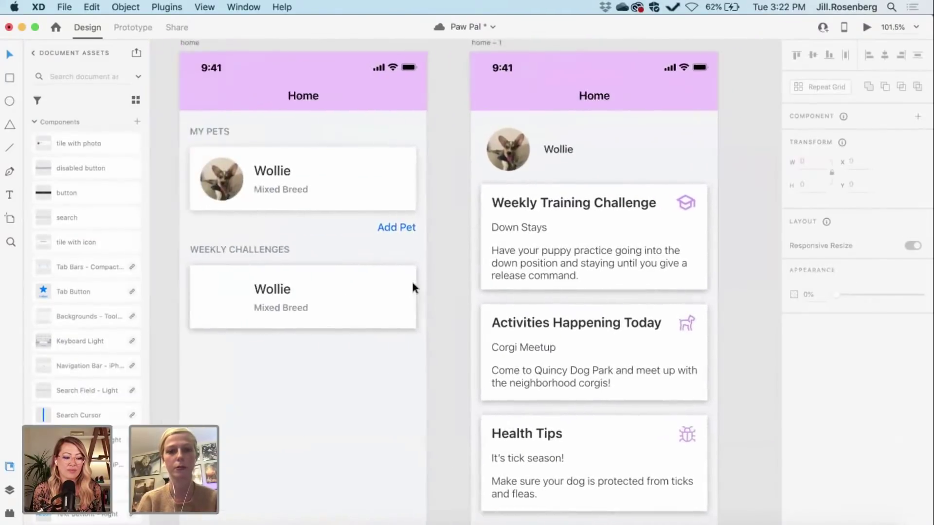
Step: Change the challenge card's Wollie title to 'Down Stays'
double_click(330, 290)
double_click(330, 288)
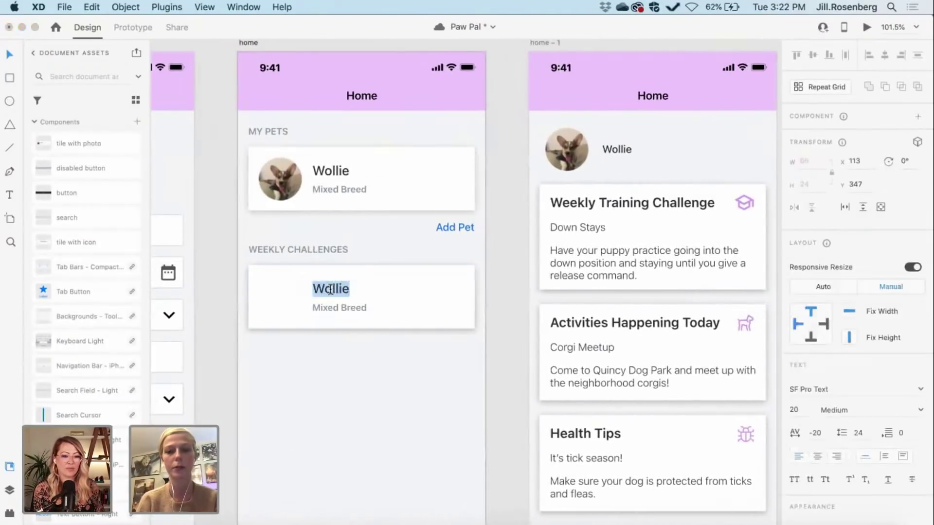
type("Down ")
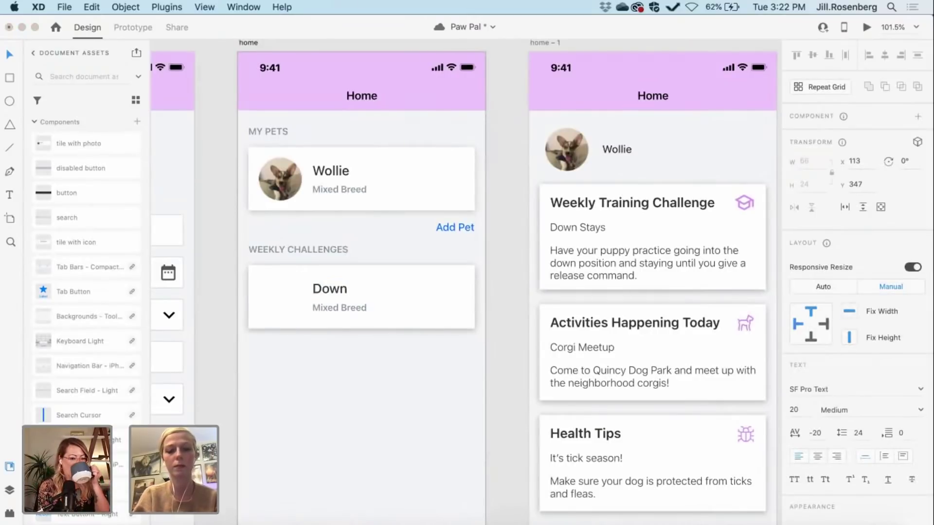
type("Stays")
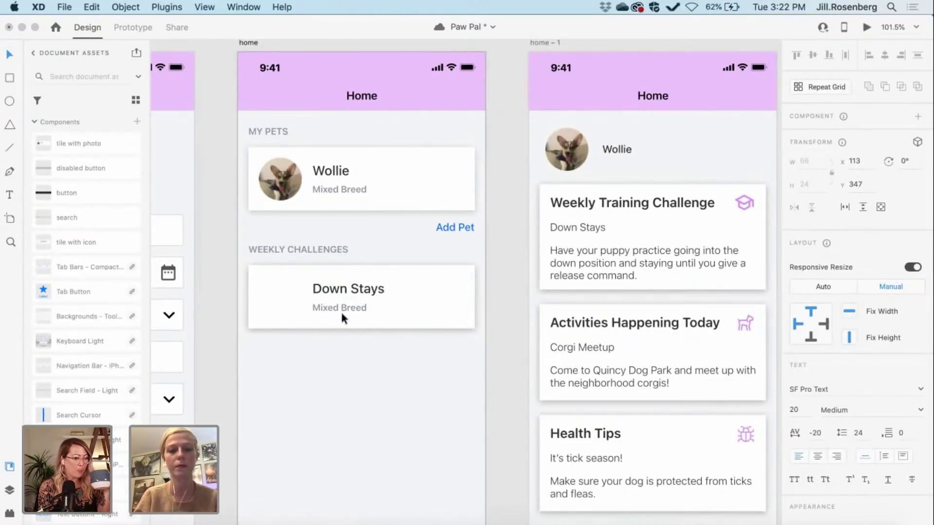
key("Escape")
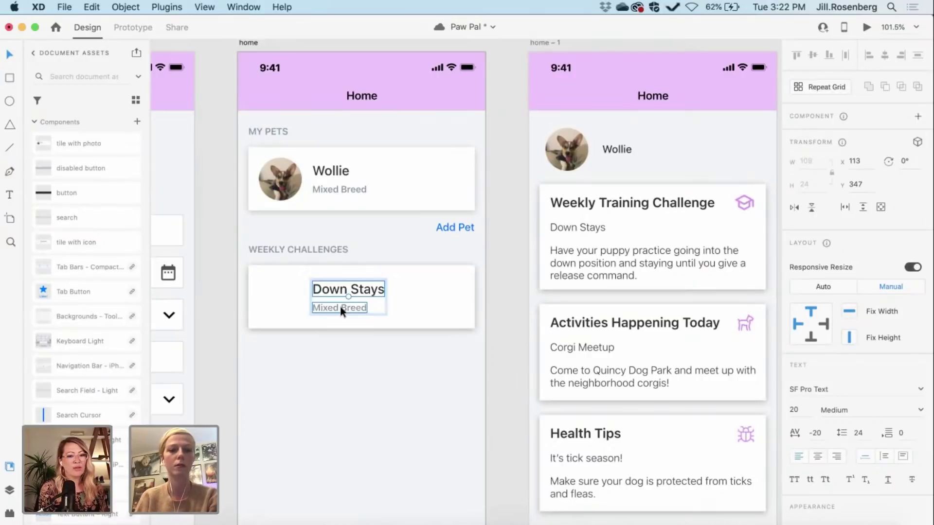
Step: Delete the Mixed Breed subtitle text from the challenge card
double_click(340, 306)
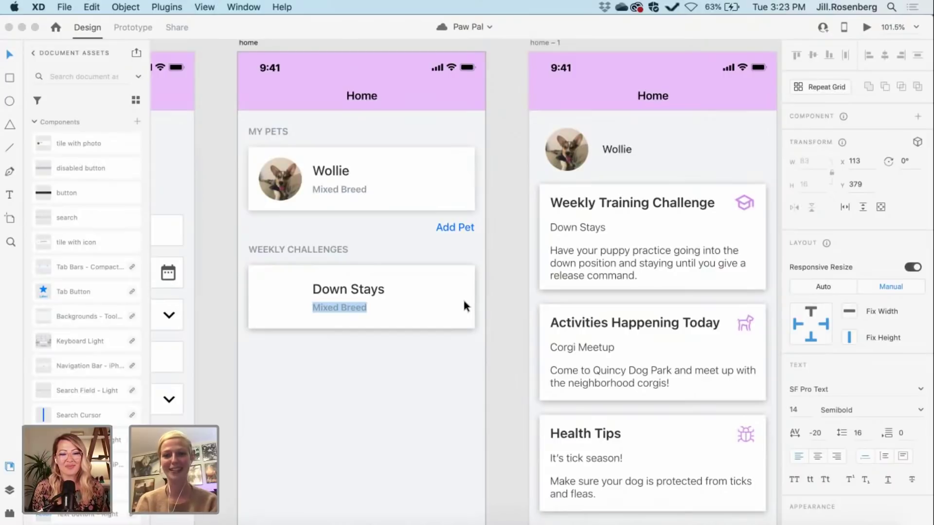
triple_click(337, 302)
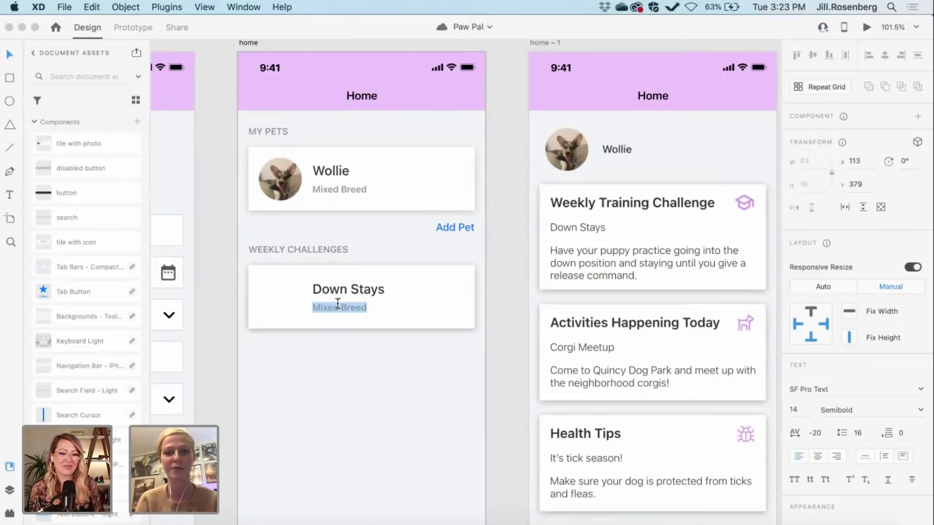
key("BackSpace")
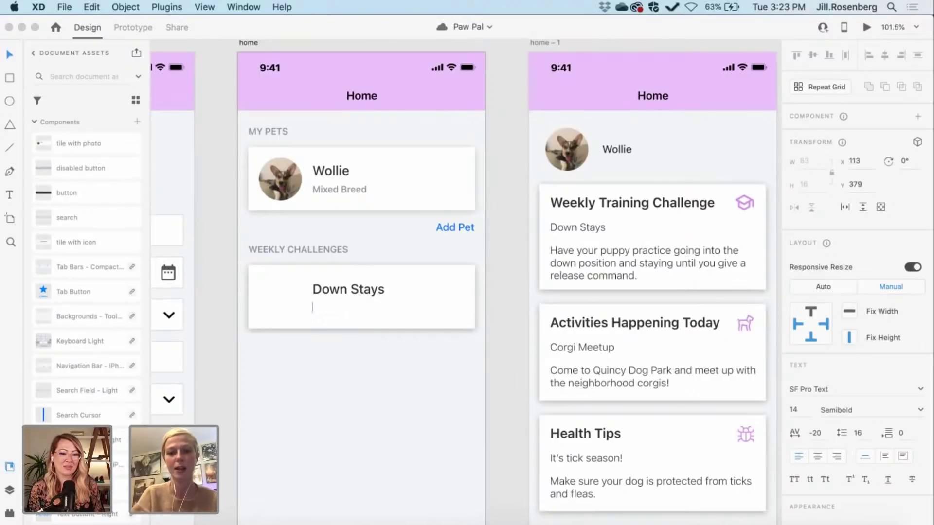
Step: Move the graduation-cap icon from the training card into the Down Stays card
left_click(508, 352)
scroll(508, 352, "right", 10)
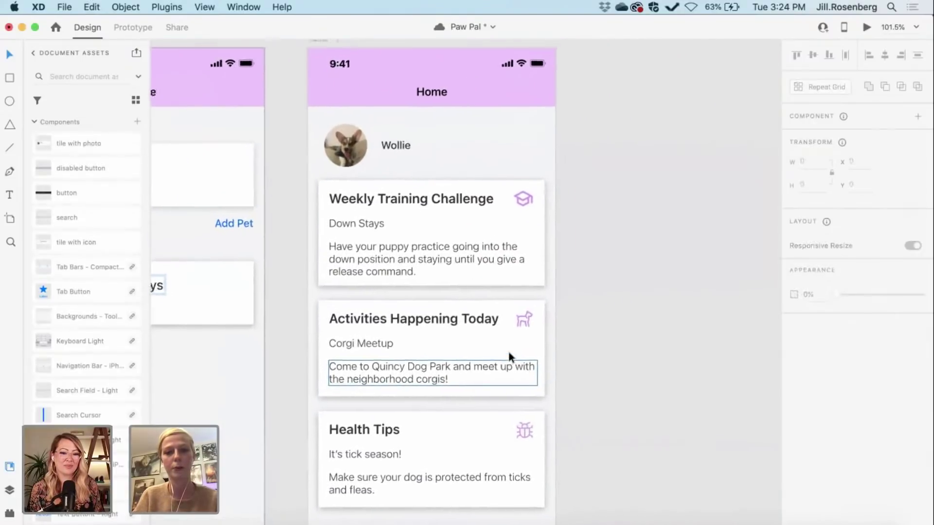
left_click(514, 206)
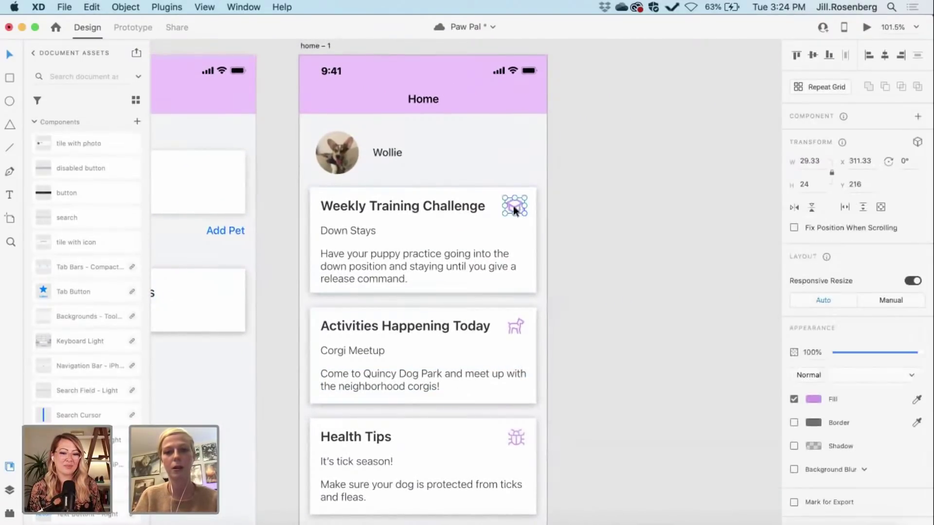
left_click_drag(188, 300, 335, 309)
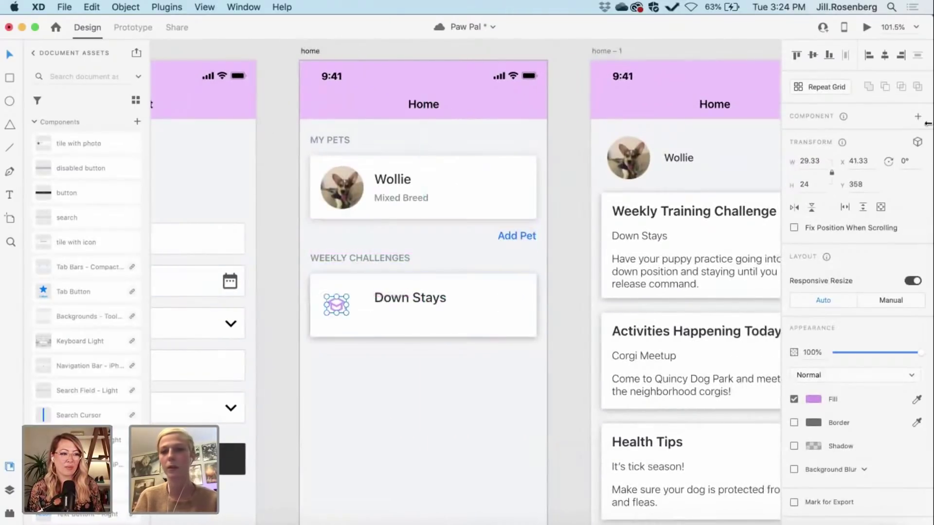
Step: Resize the cap icon to 32 px tall and align it with the Down Stays title
left_click(815, 183)
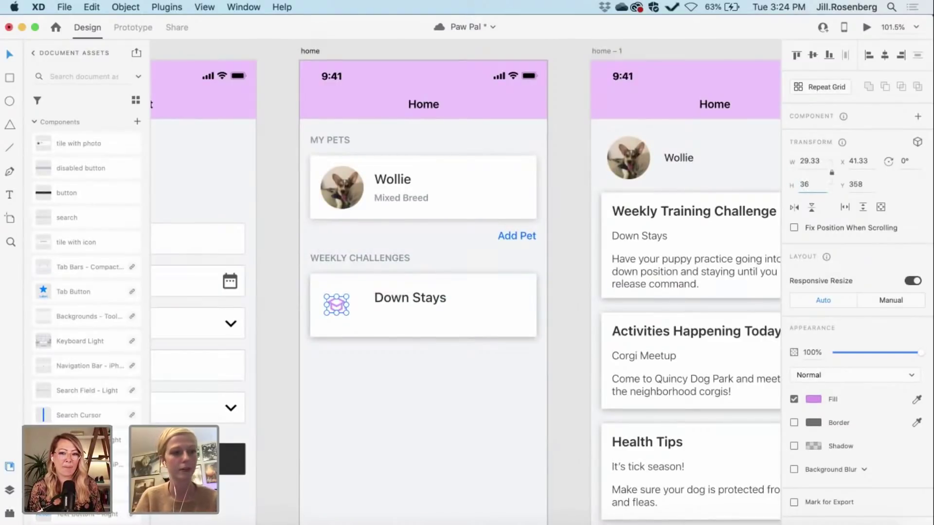
key("Return")
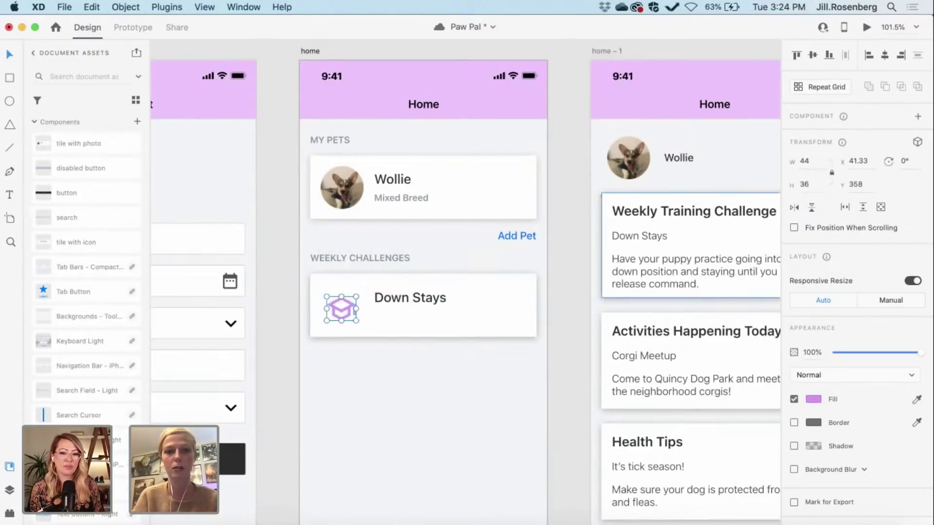
left_click(815, 183)
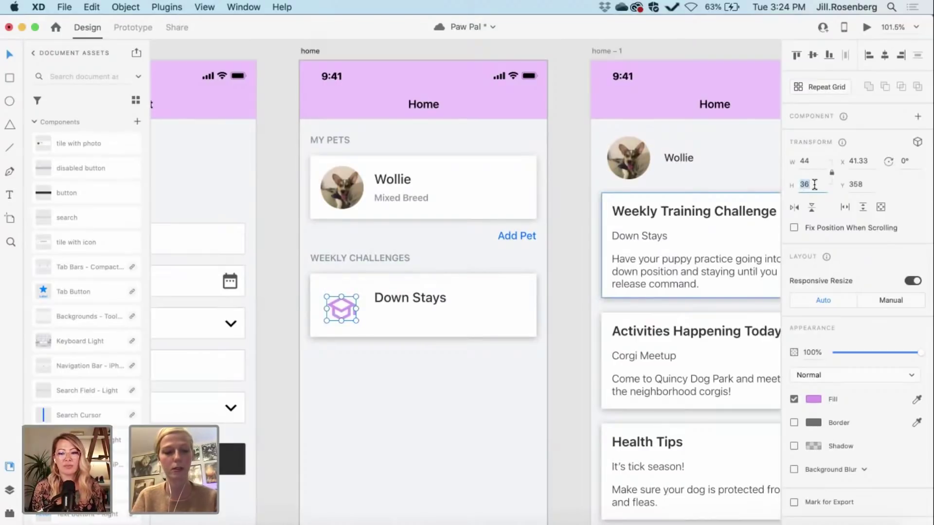
type("32")
key("Return")
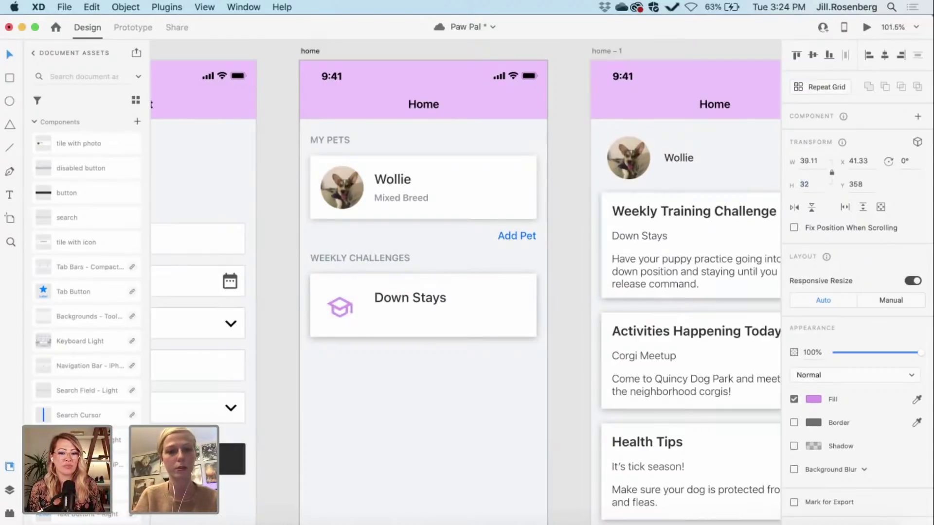
left_click(579, 288)
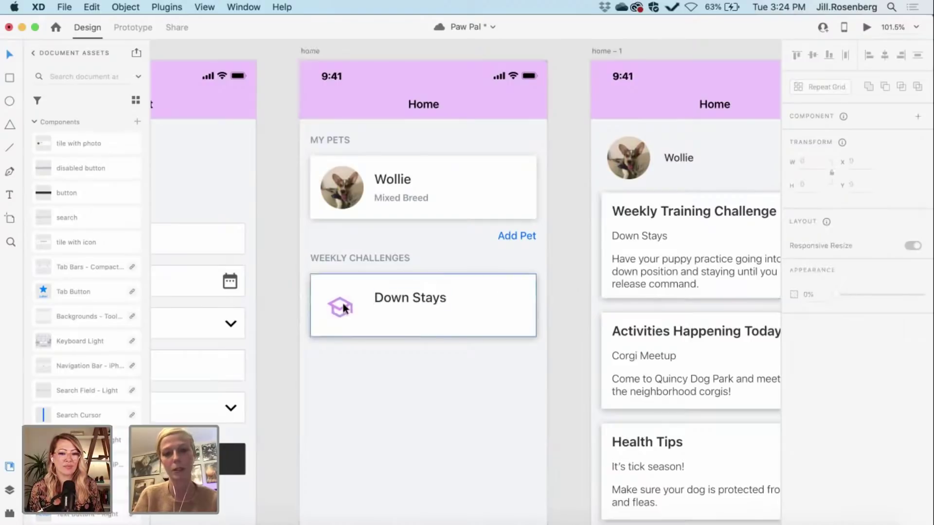
mouse_move(343, 308)
left_mouse_down()
mouse_move(334, 305)
mouse_move(343, 302)
left_mouse_up()
Step: Copy the pet card's Mixed Breed subtitle under Down Stays at x 113, y 379
left_click(559, 336)
scroll(559, 336, "up", 5)
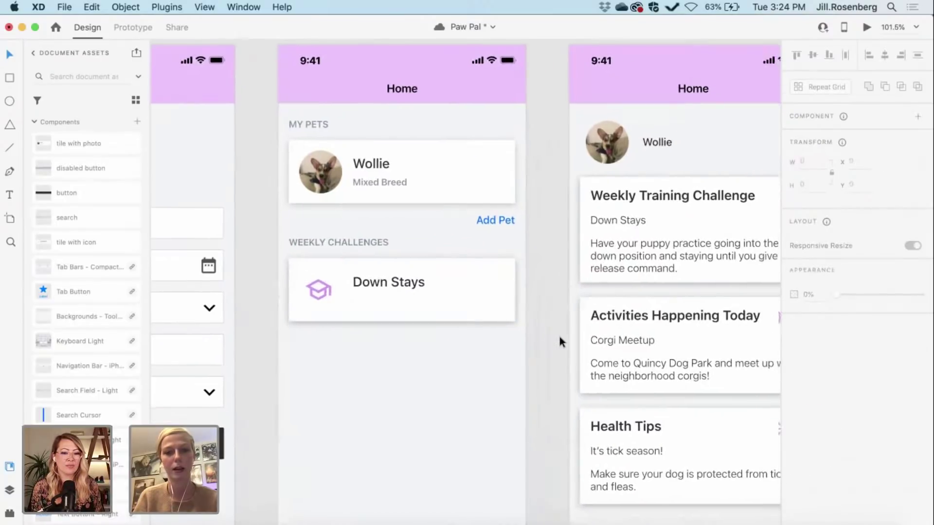
scroll(559, 336, "down", 3)
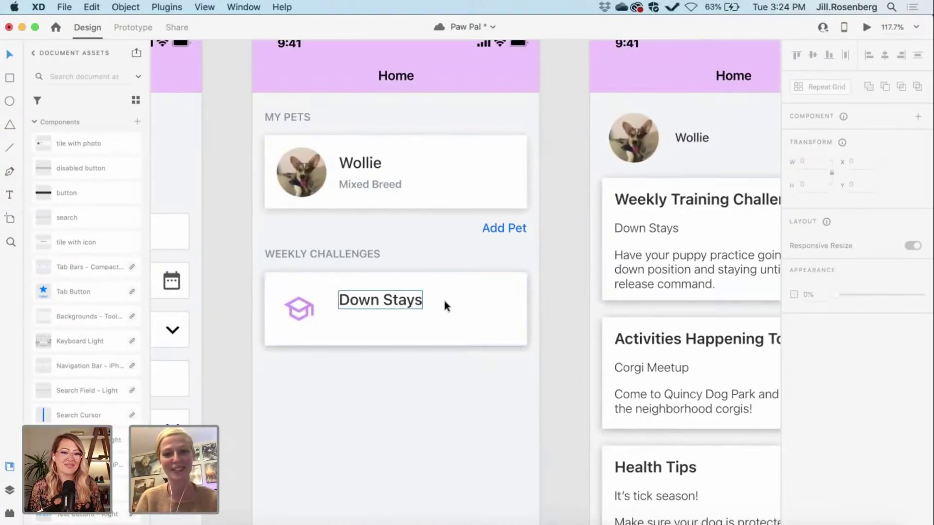
double_click(349, 183)
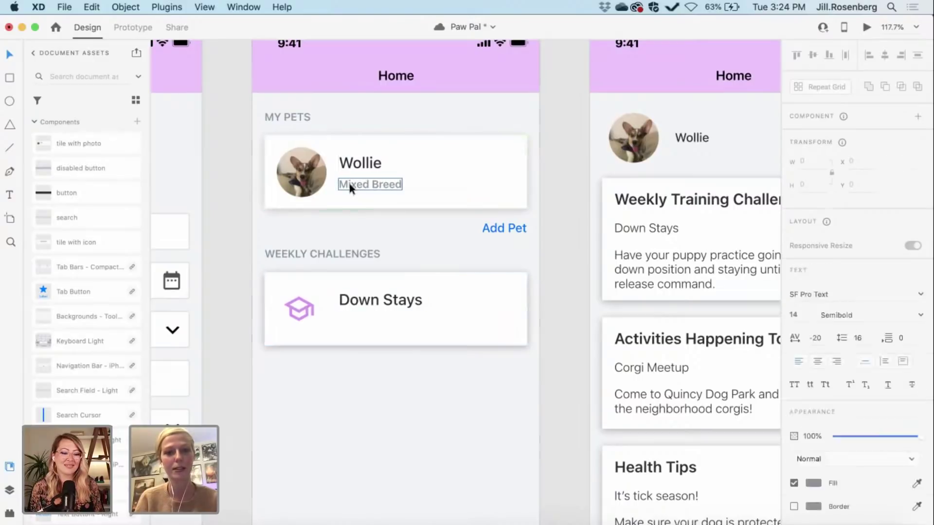
left_click(542, 315)
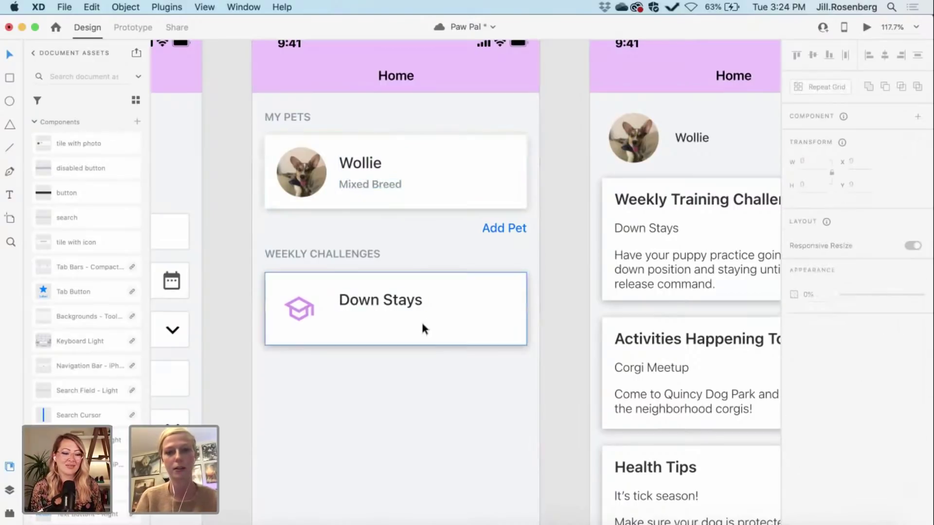
key("super+z")
left_click_drag(352, 182, 355, 322)
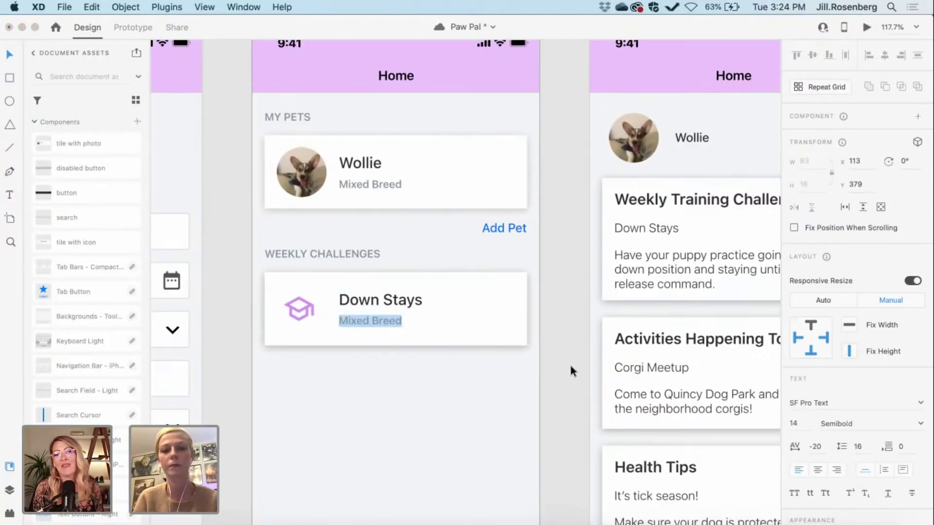
double_click(395, 322)
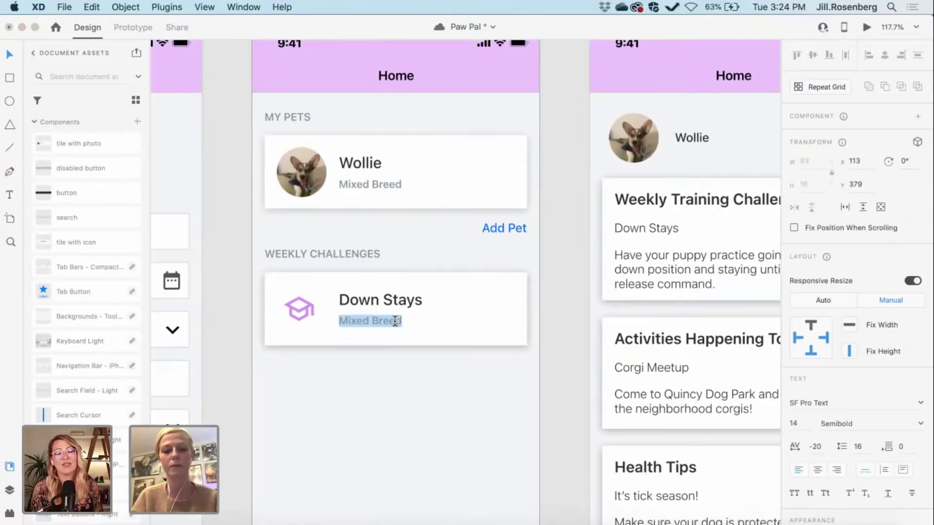
Step: Retype the Down Stays subtitle as 'Challenge expires in 3 days' and review the finished card
type("Chall")
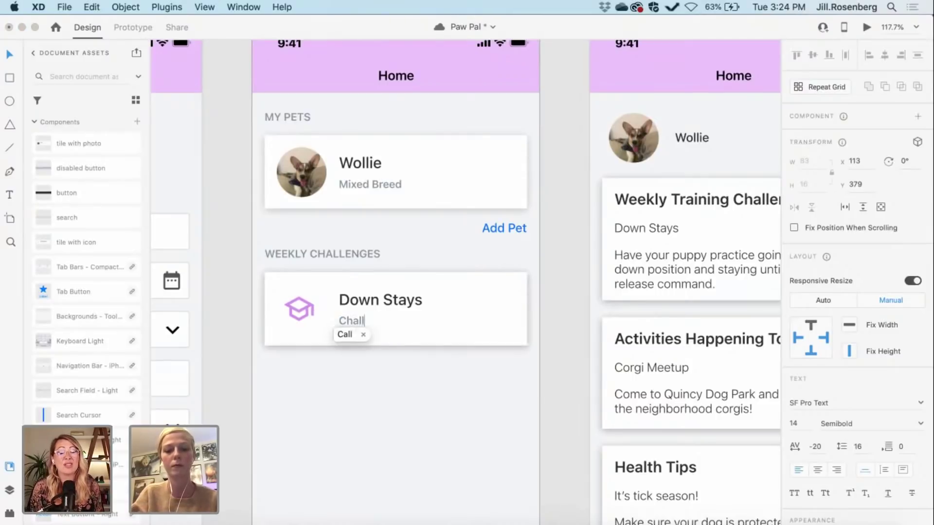
type("enge expires")
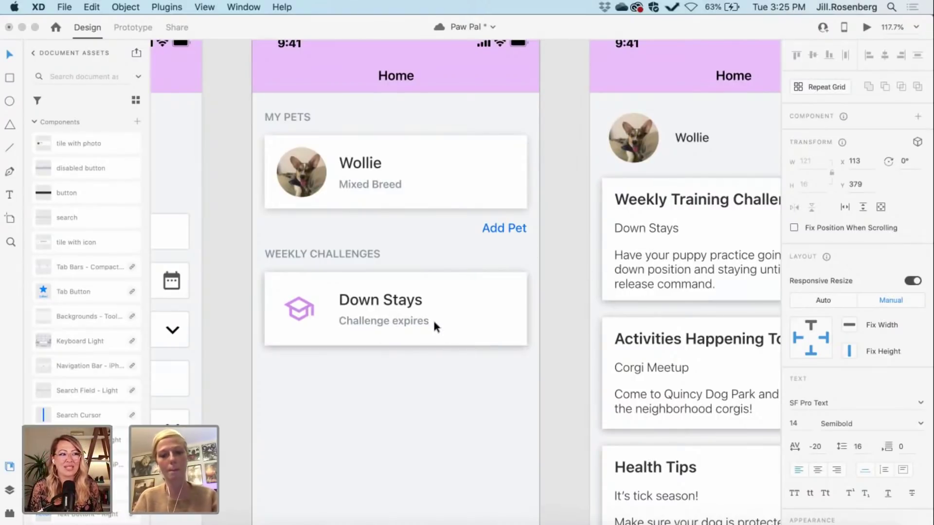
type("in 3 days")
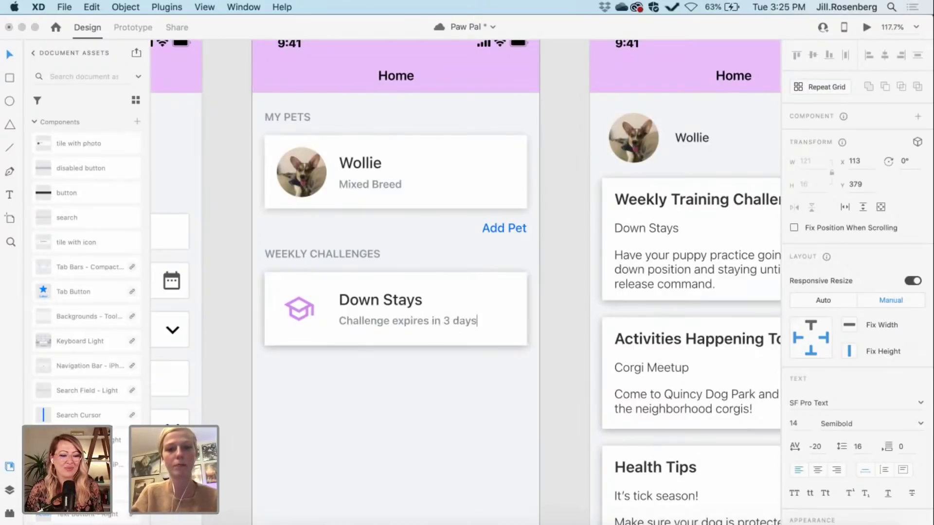
key("Escape")
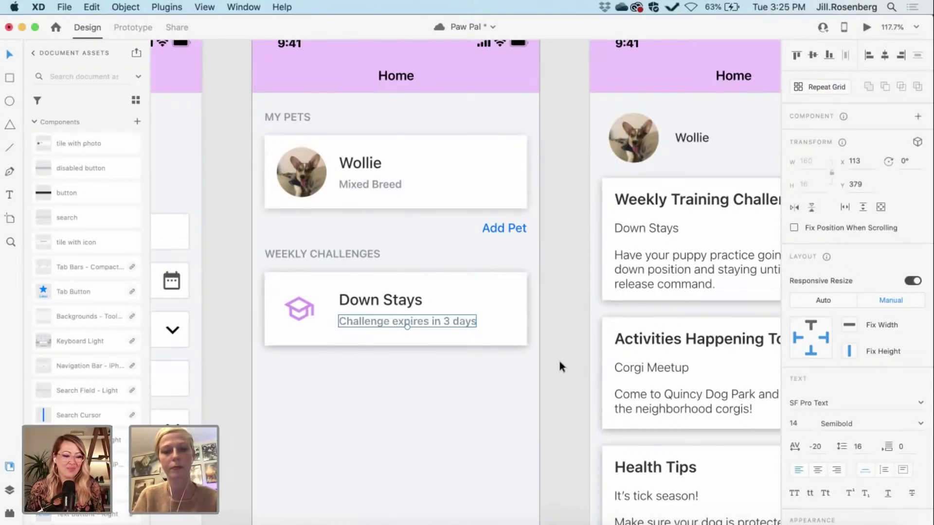
left_click(560, 367)
left_click_drag(528, 349, 260, 272)
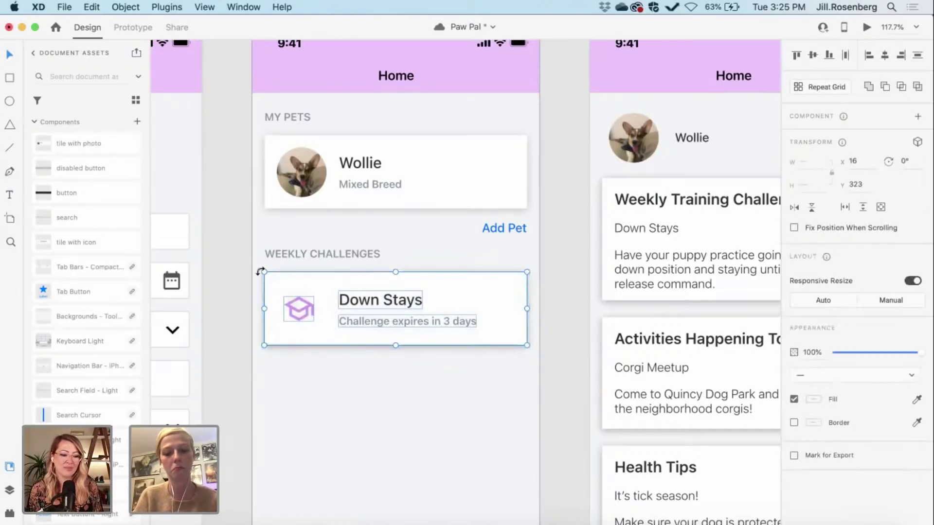
left_click(561, 366)
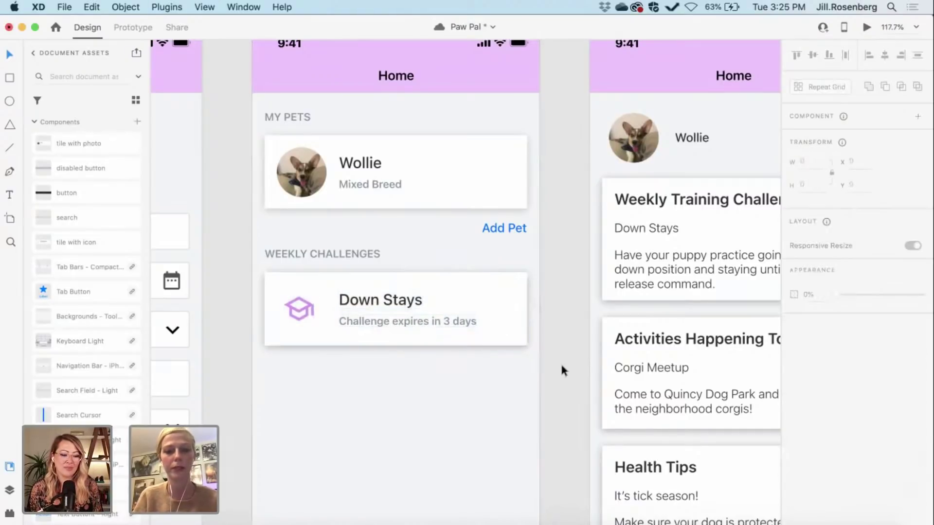
scroll(561, 368, "right", 2)
scroll(561, 368, "down", 2)
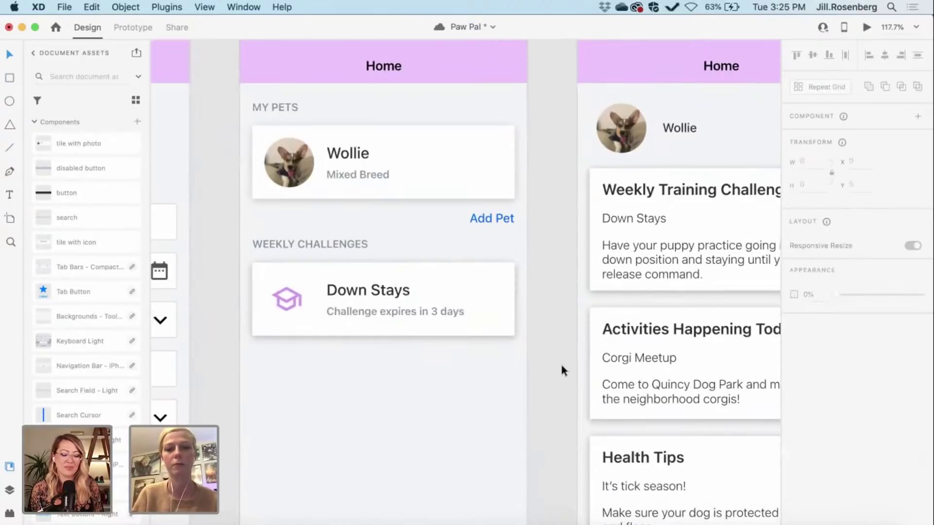
scroll(561, 369, "right", 2)
scroll(561, 370, "down", 2)
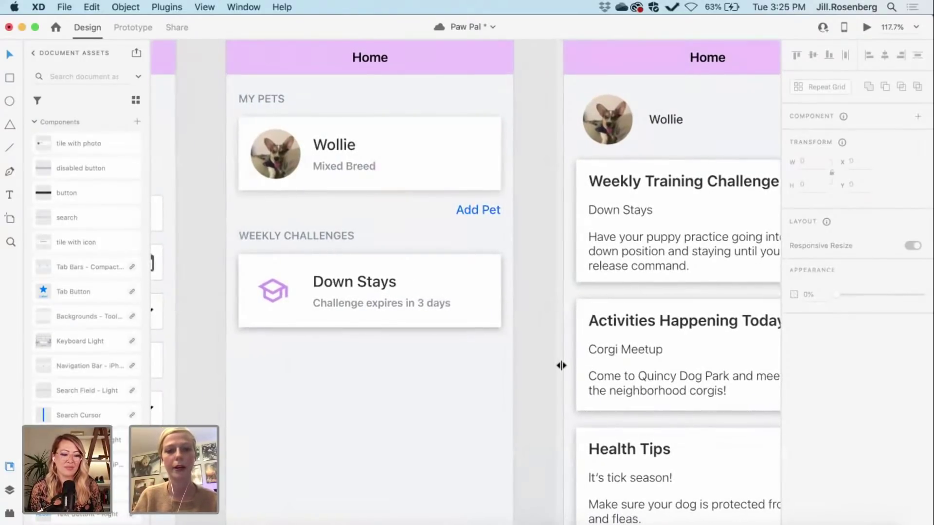
scroll(561, 366, "up", 3)
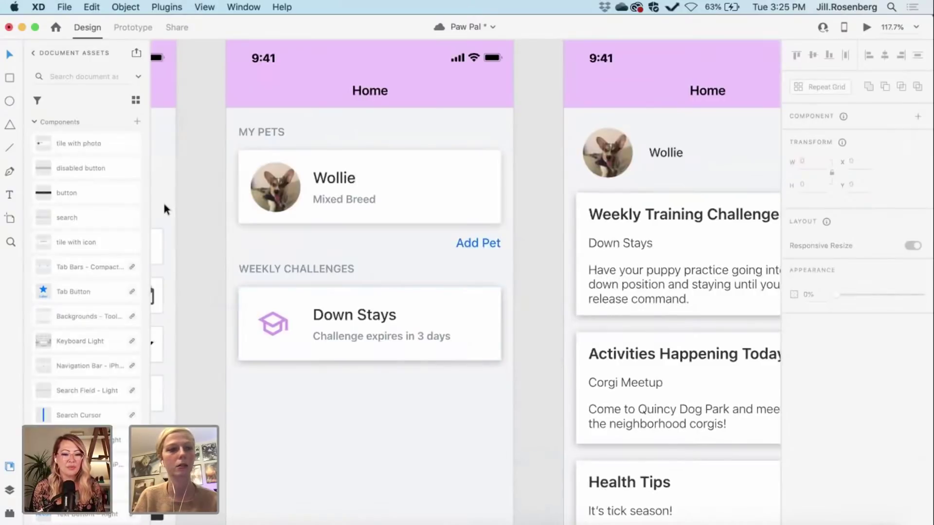
Step: Open Auto Icon, search for 'arrow', and scroll through the results
left_click(8, 513)
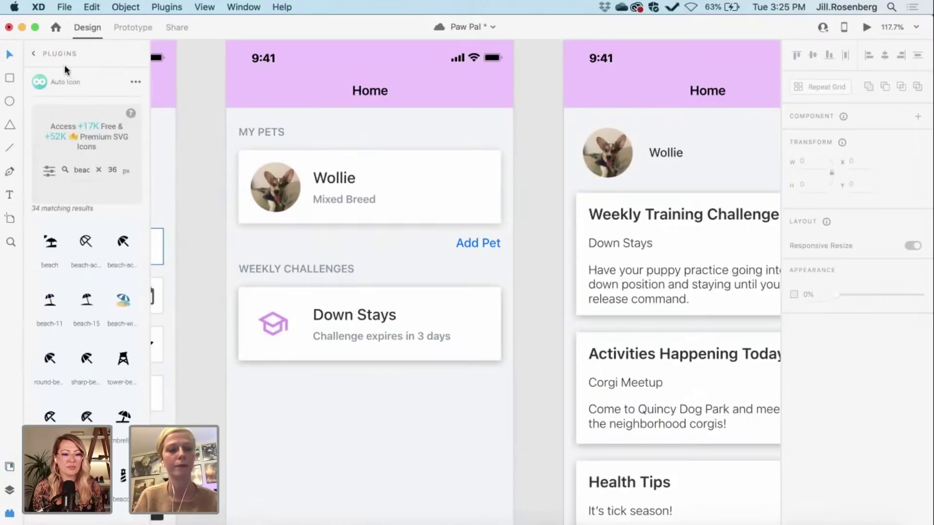
left_click(99, 169)
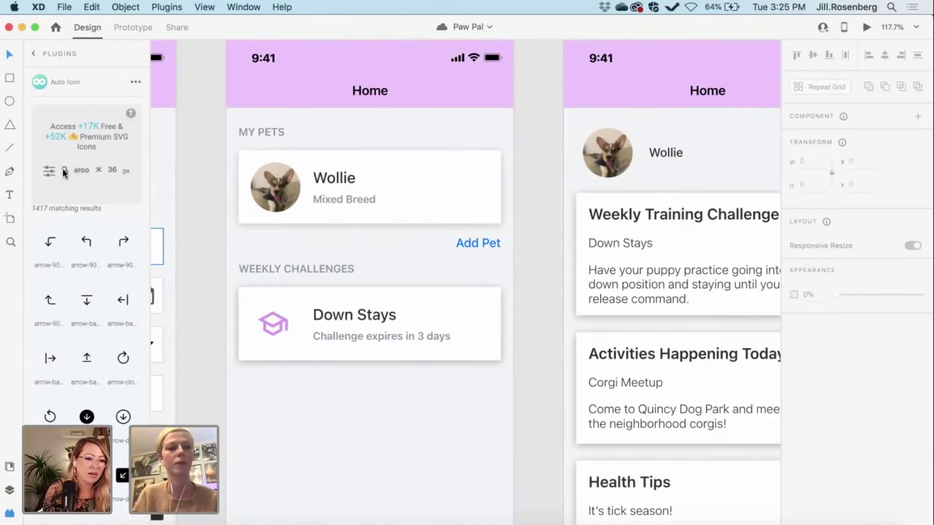
left_click(87, 168)
key("BackSpace")
key("BackSpace")
key("BackSpace")
type("r")
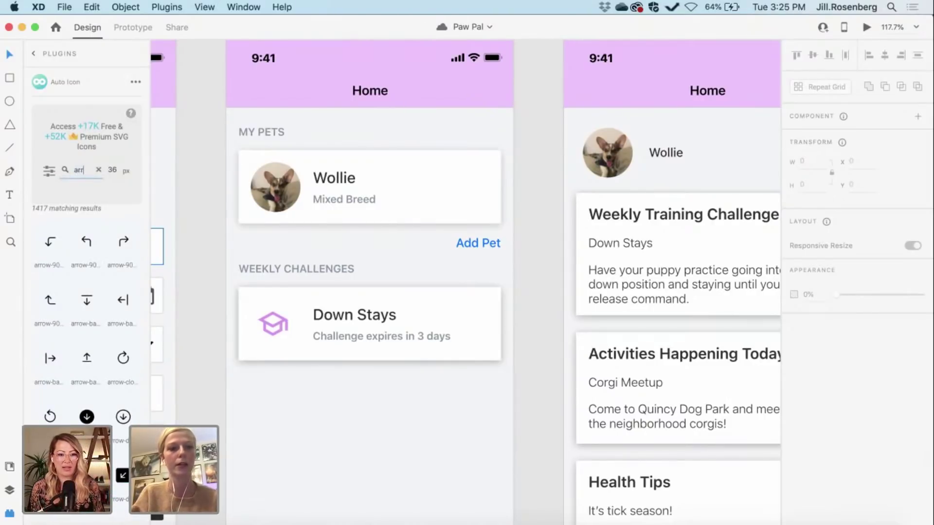
type("ow")
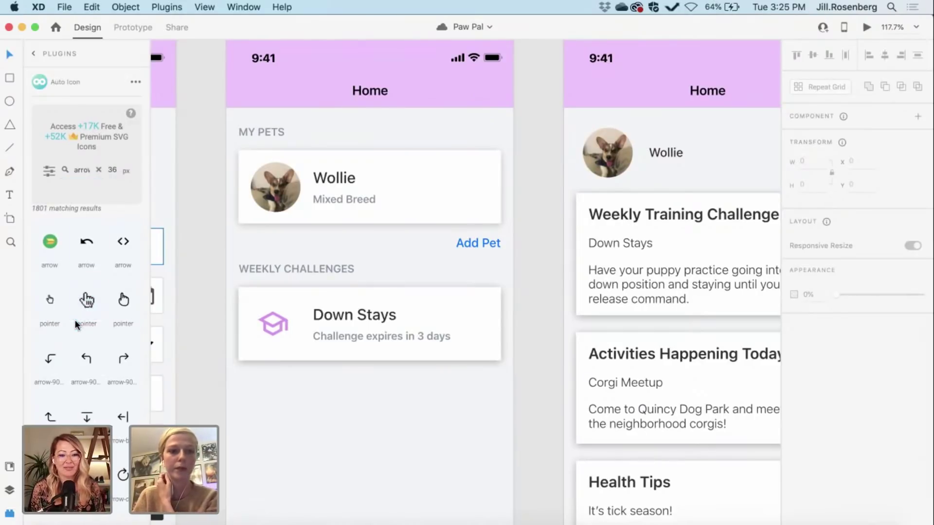
scroll(77, 326, "down", 10)
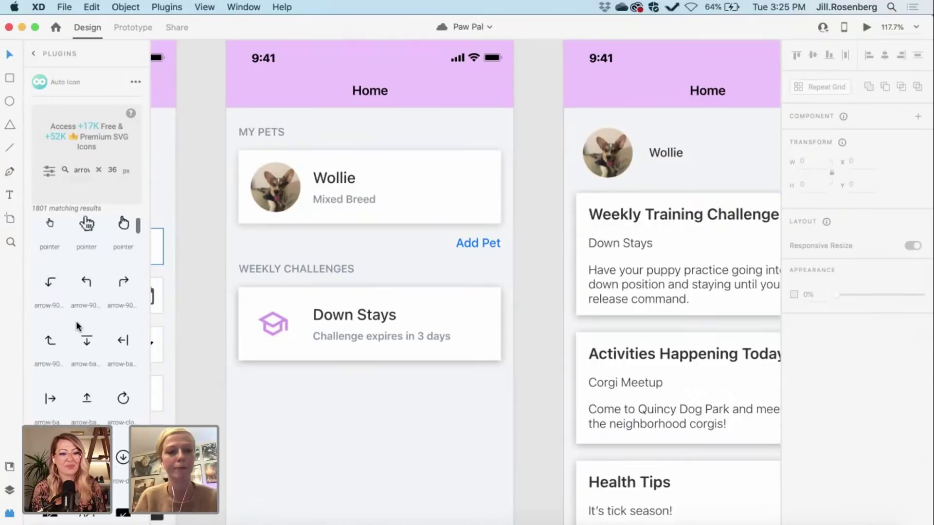
scroll(77, 325, "down", 8)
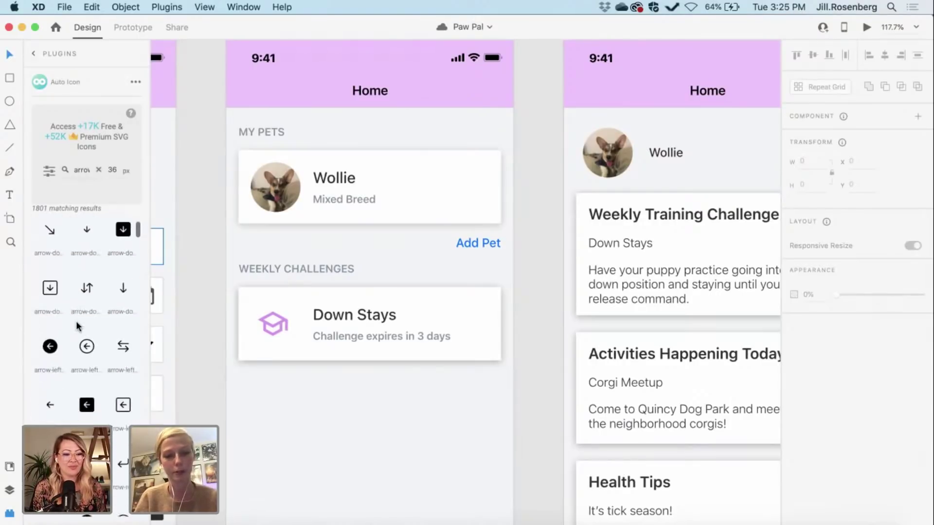
scroll(76, 321, "down", 8)
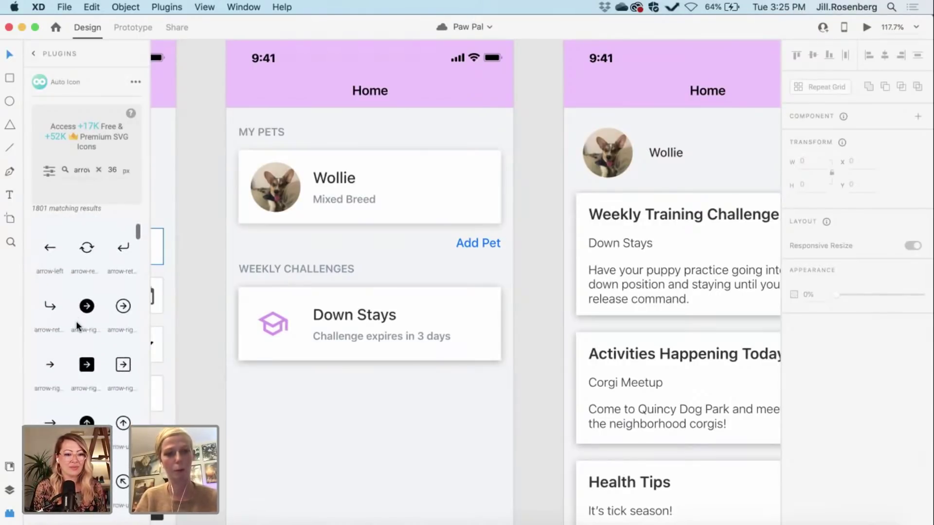
scroll(76, 321, "down", 8)
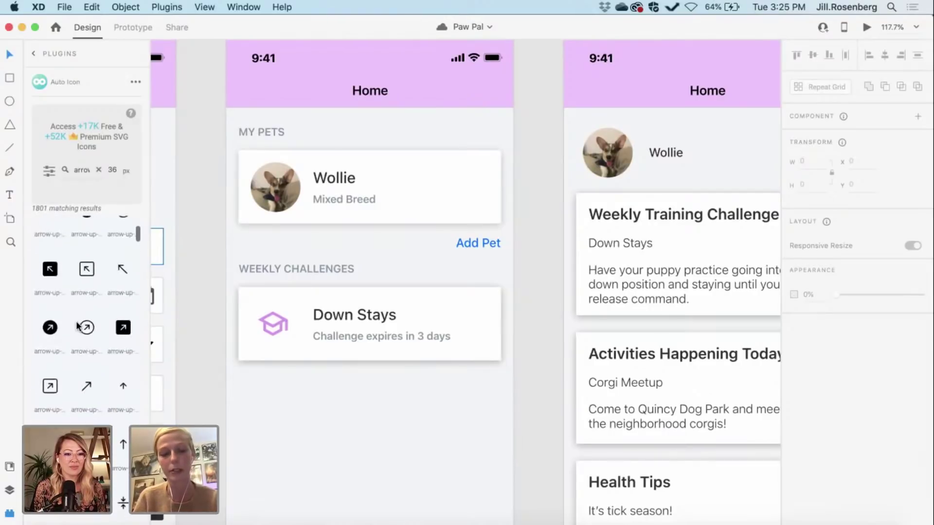
scroll(106, 383, "down", 8)
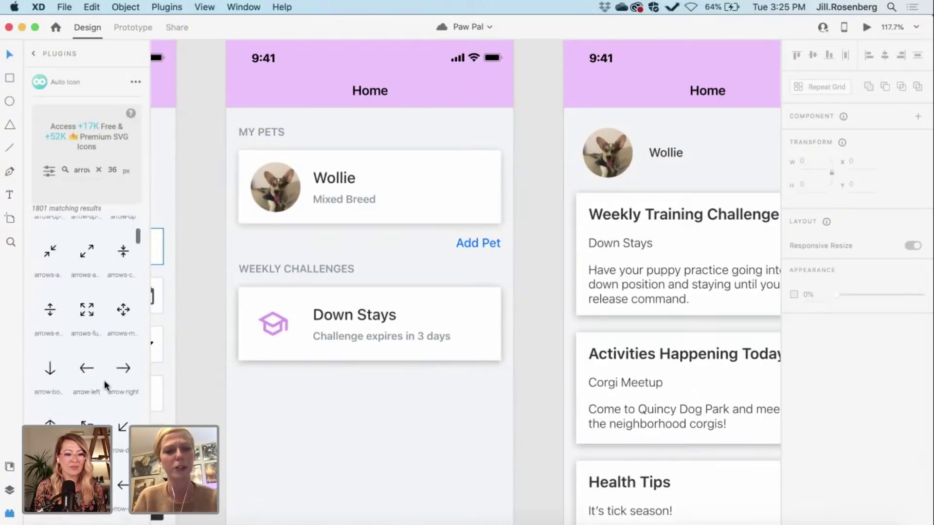
scroll(105, 383, "down", 10)
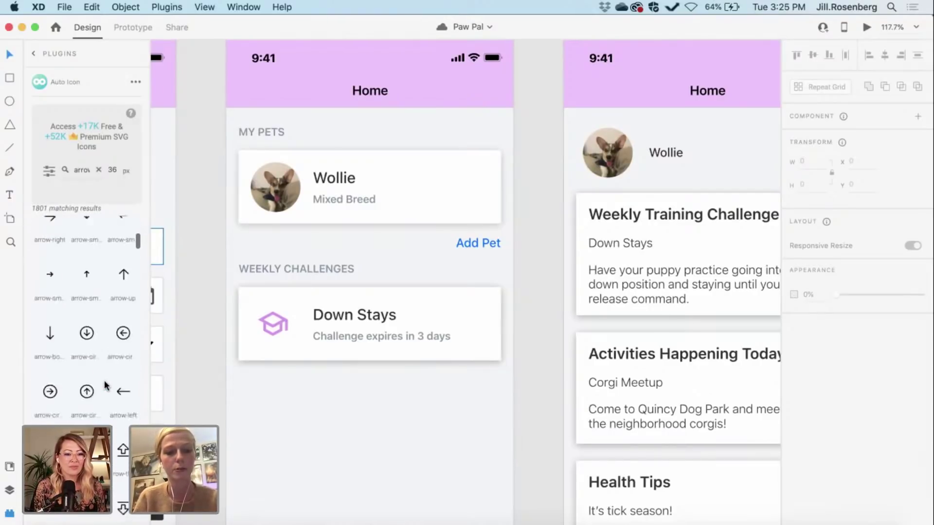
scroll(106, 385, "down", 10)
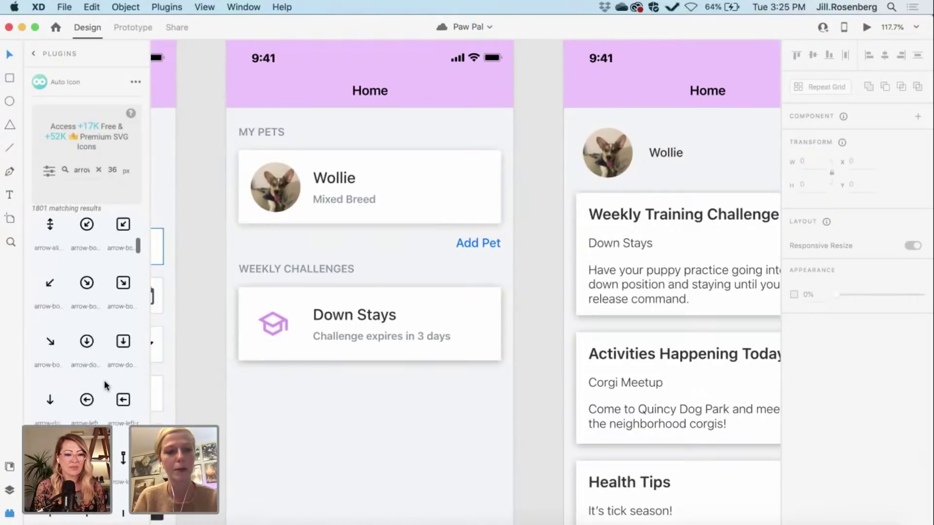
scroll(104, 380, "down", 1)
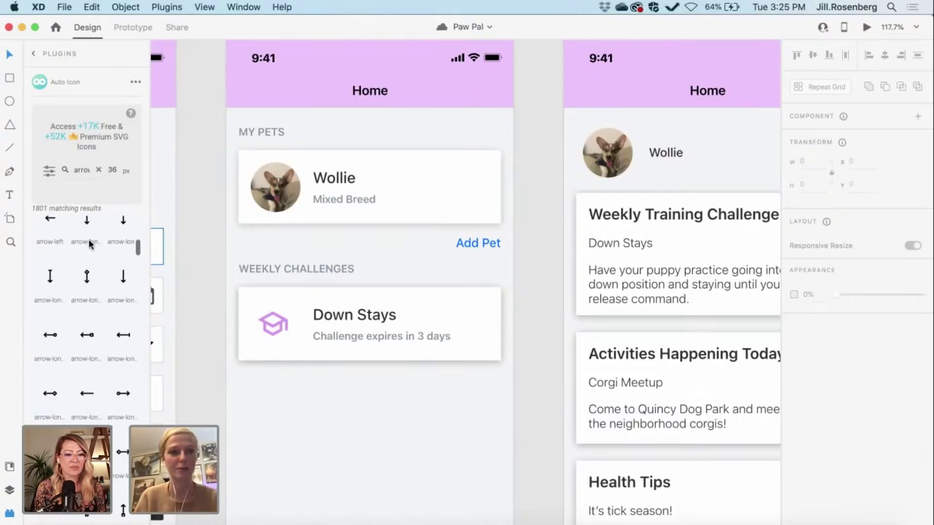
Step: Refine the icon search to 'left arow', then to 'right'
double_click(81, 170)
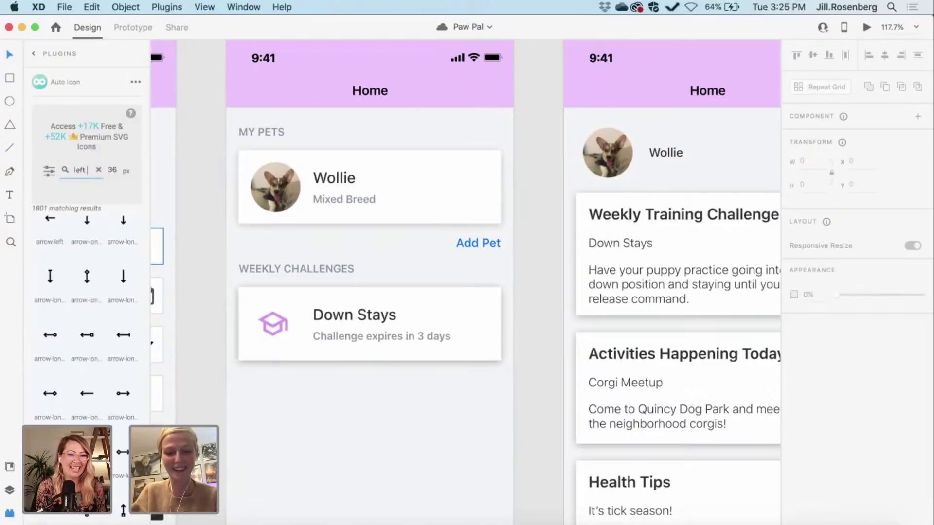
type("left arow")
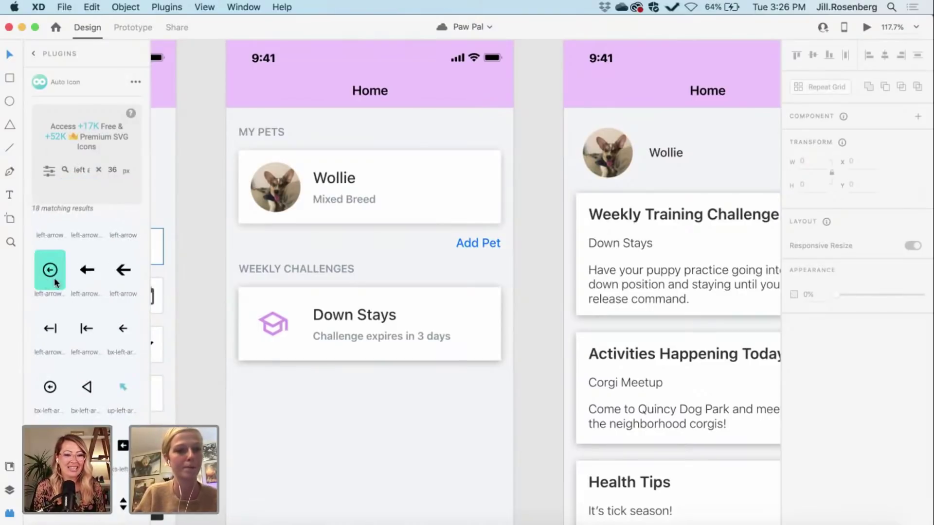
double_click(84, 171)
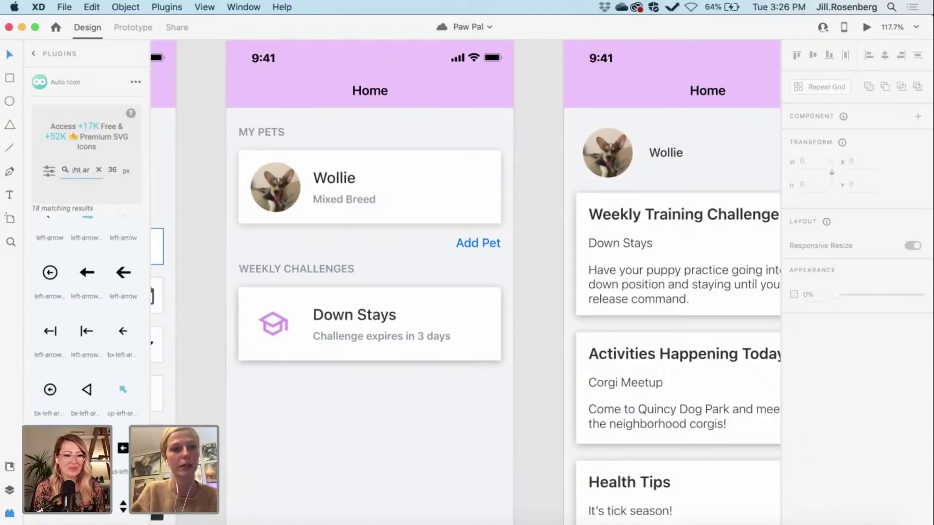
type("right")
scroll(95, 327, "up", 1)
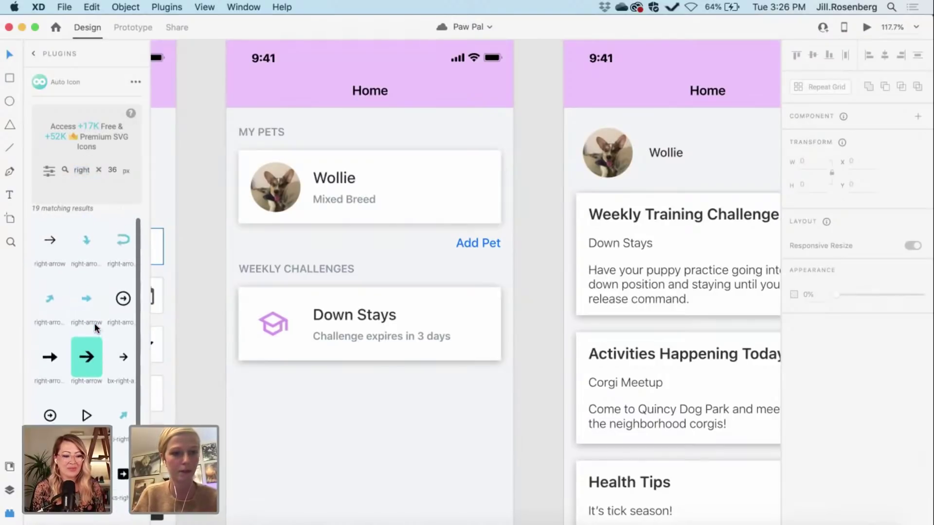
scroll(95, 327, "down", 3)
scroll(95, 327, "up", 3)
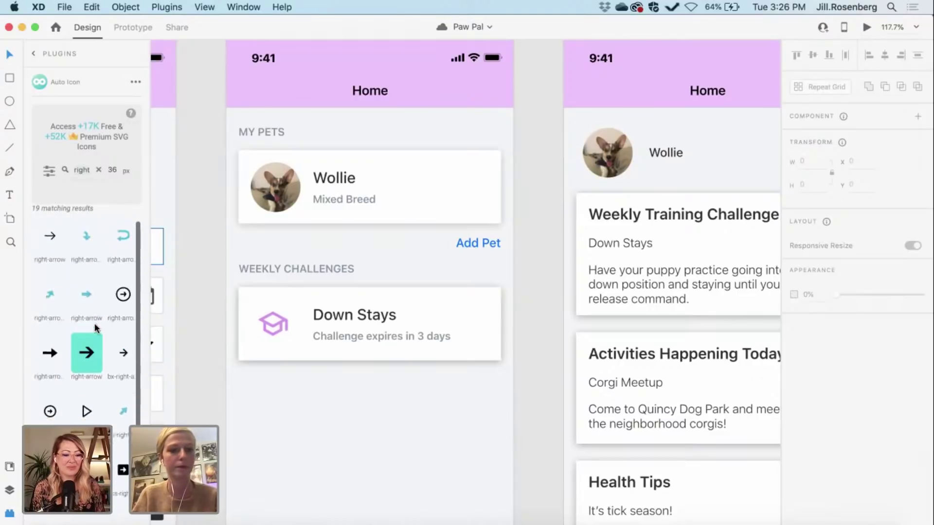
left_click(99, 170)
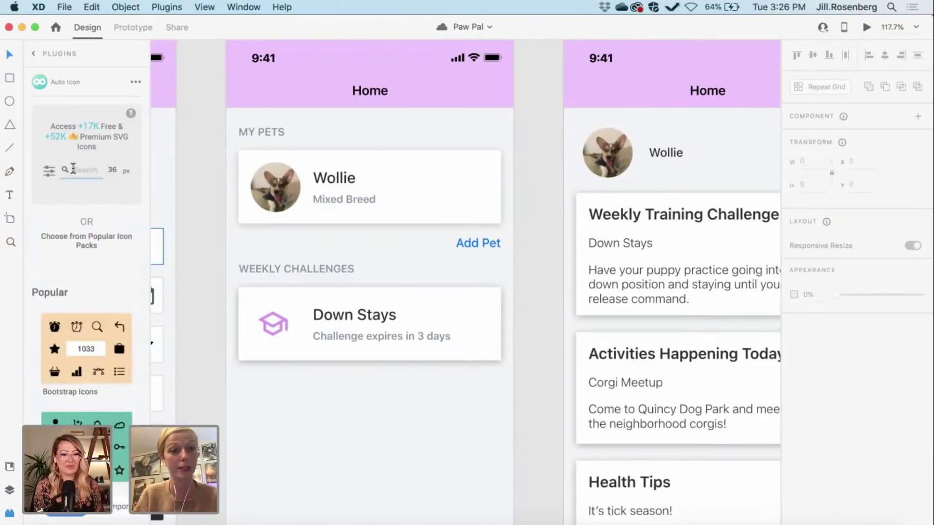
type("arrow")
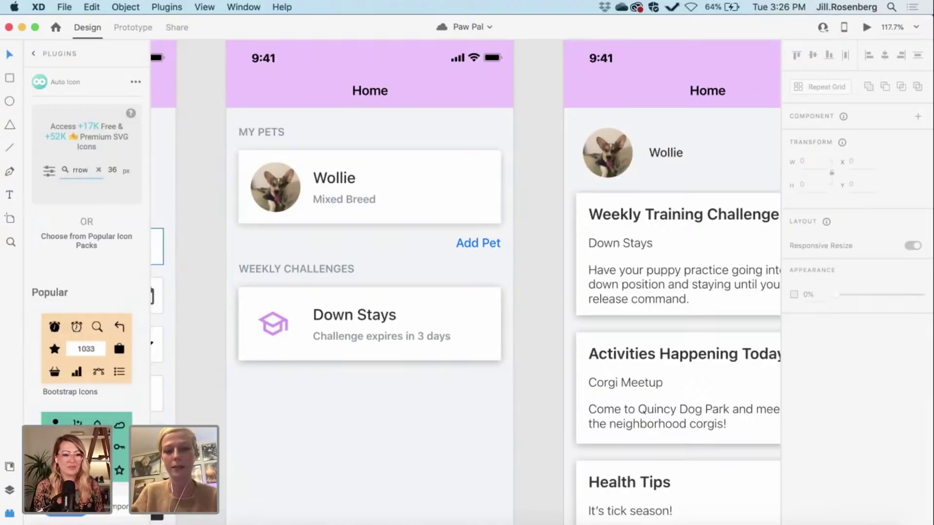
key("Return")
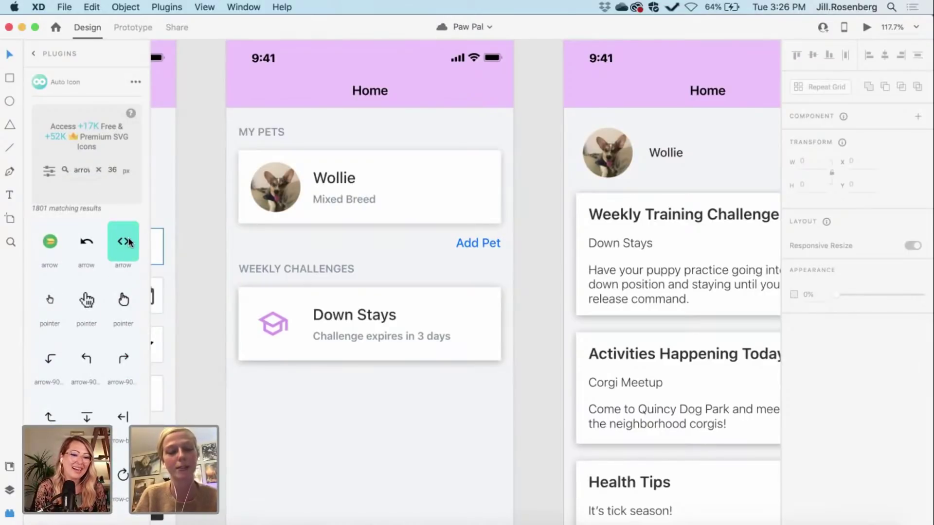
scroll(124, 243, "down", 10)
scroll(129, 241, "down", 10)
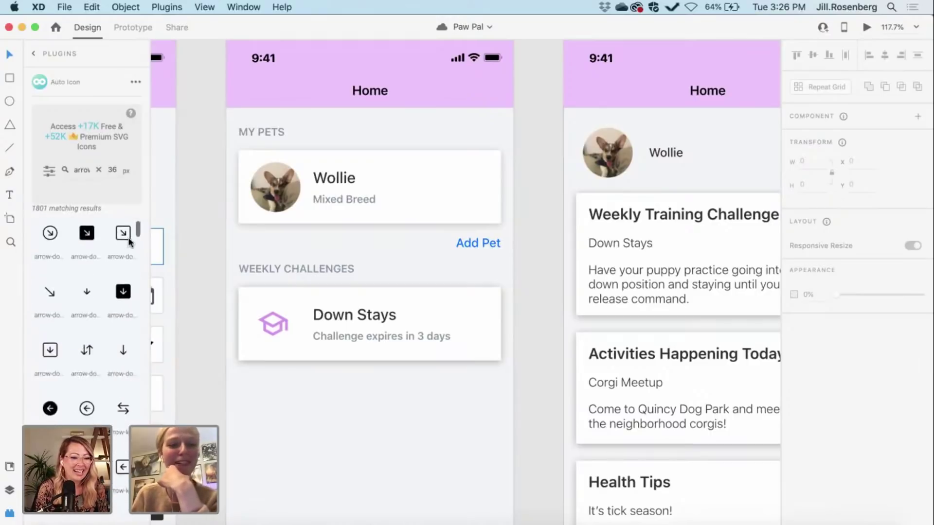
scroll(129, 241, "down", 10)
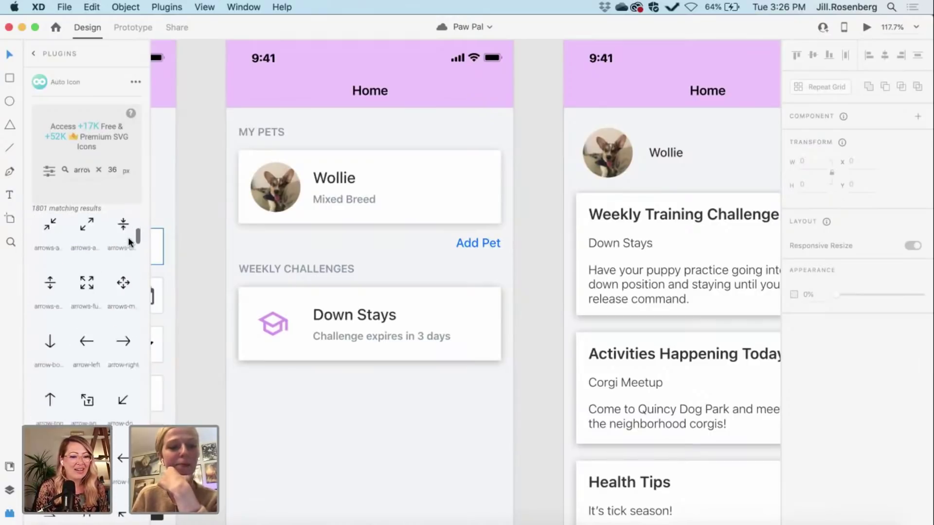
scroll(129, 242, "down", 10)
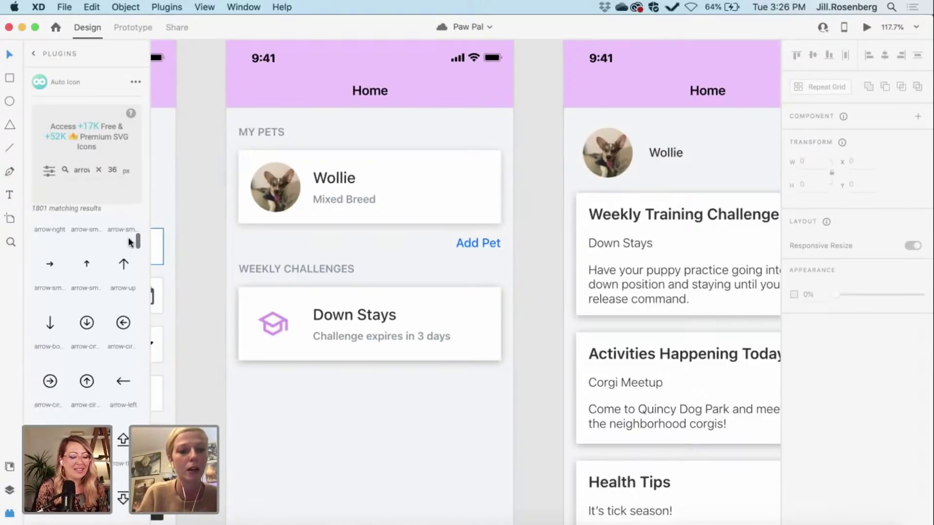
scroll(131, 242, "down", 10)
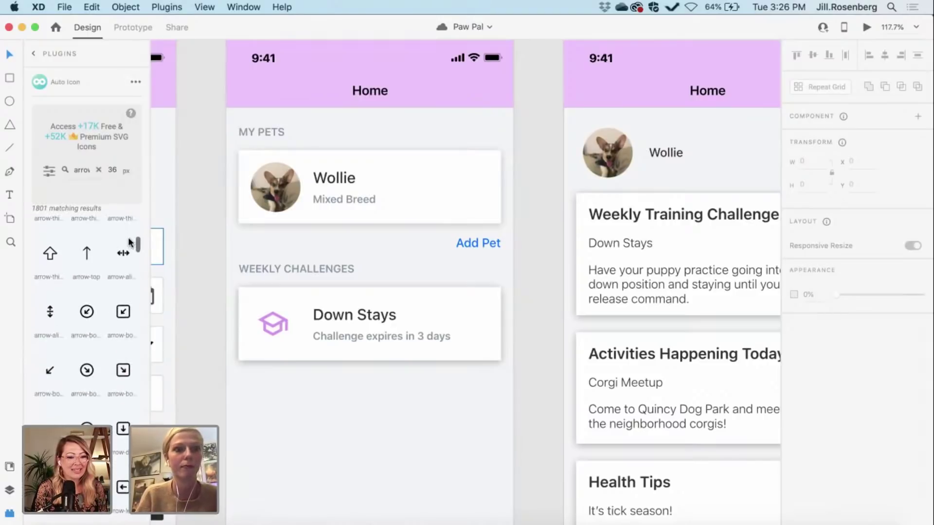
scroll(130, 241, "down", 10)
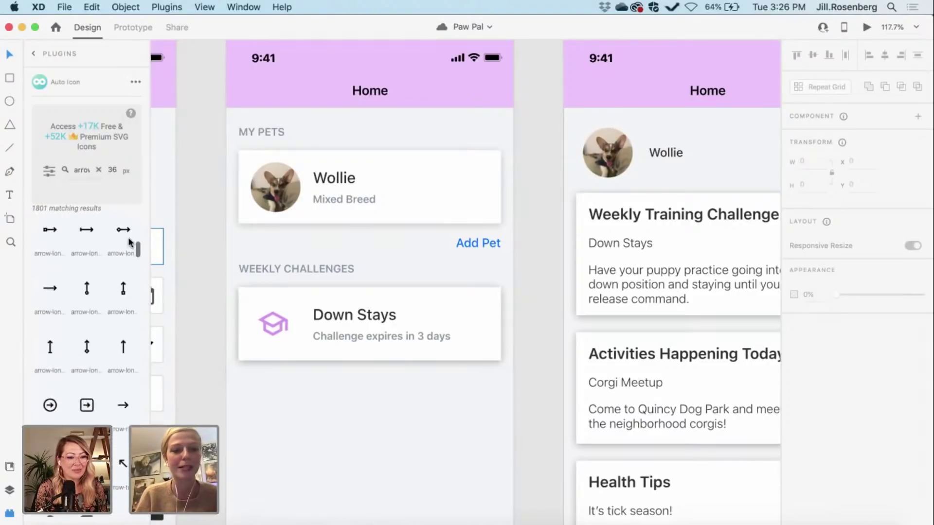
scroll(122, 439, "down", 10)
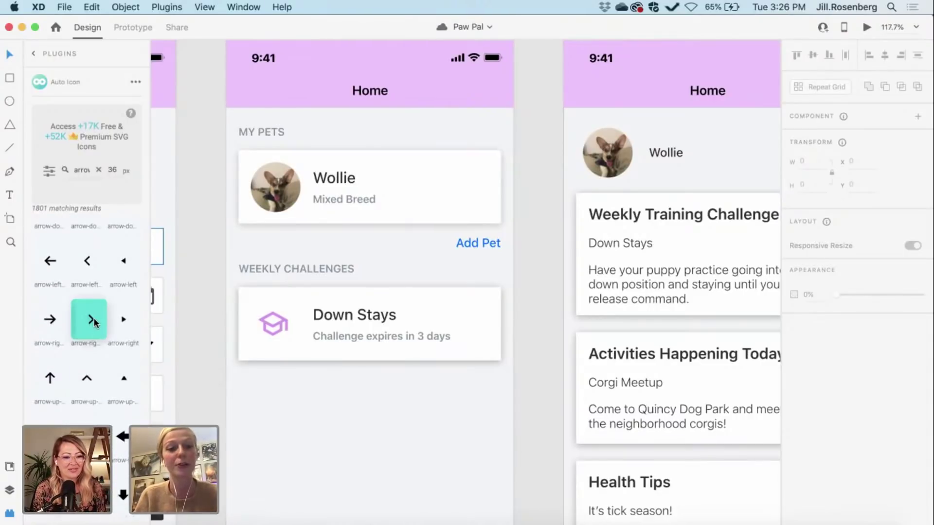
Step: Place the Auto Icon right chevron on the Down Stays card and set its height to 16
left_click_drag(86, 321, 477, 325)
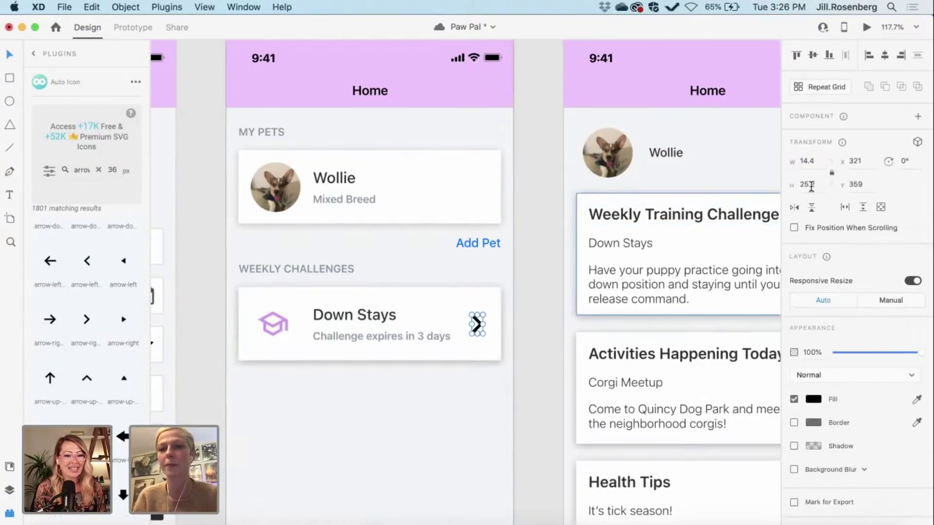
left_click(808, 184)
type("16")
key("Return")
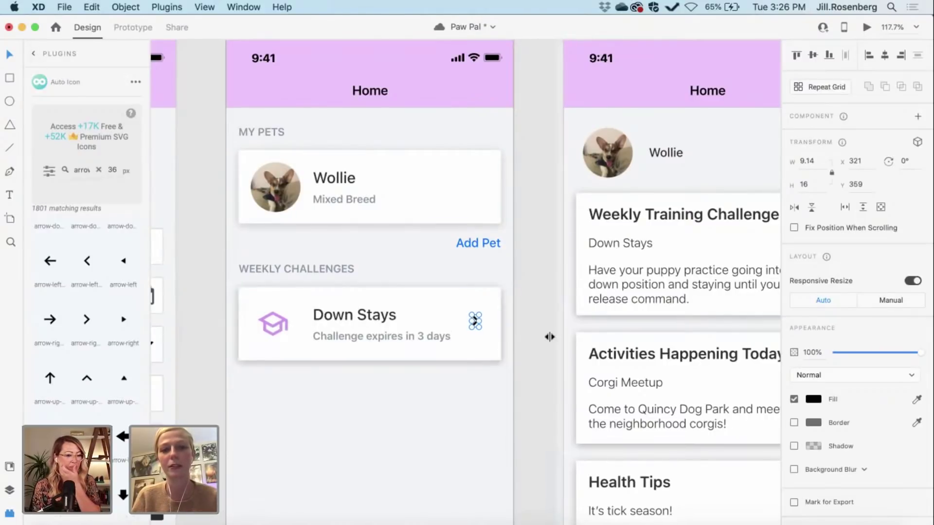
scroll(533, 340, "right", 1)
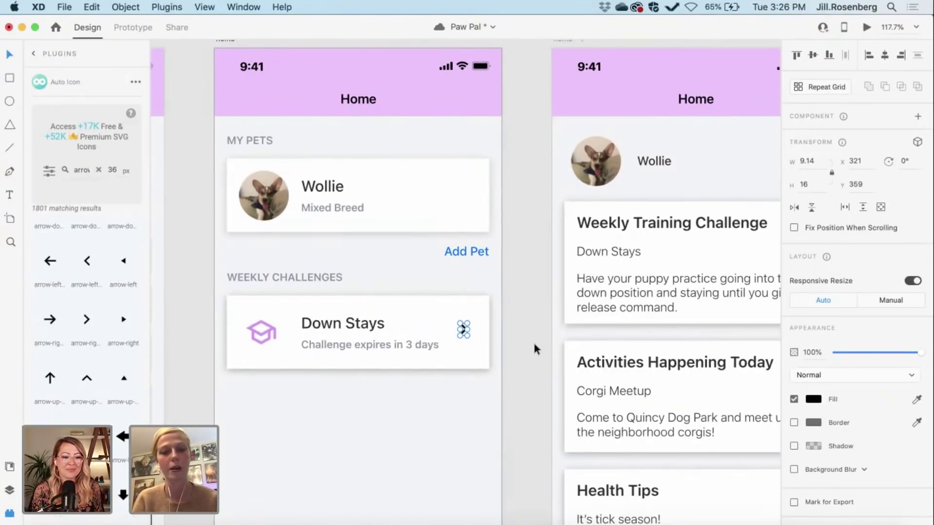
Step: Fill the Down Stays chevron with grey #89949D and centre it vertically in the card
left_click(9, 490)
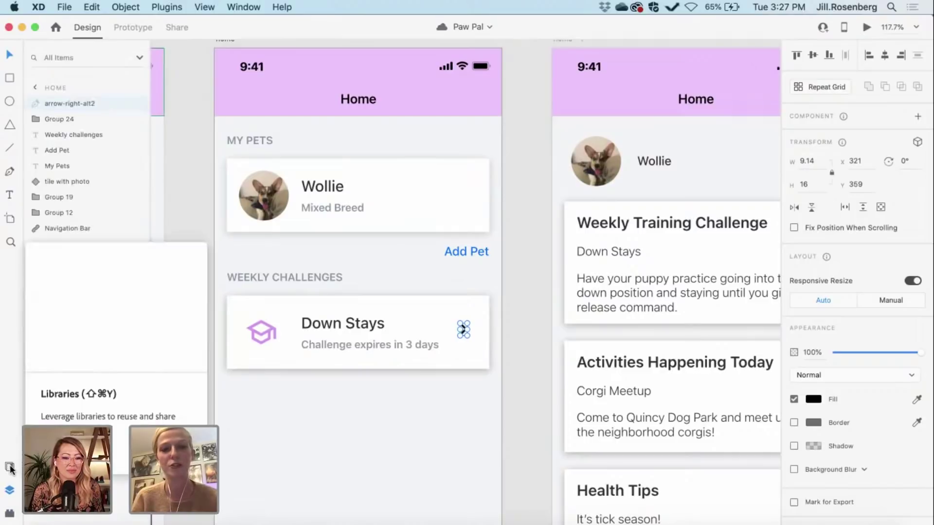
left_click(10, 468)
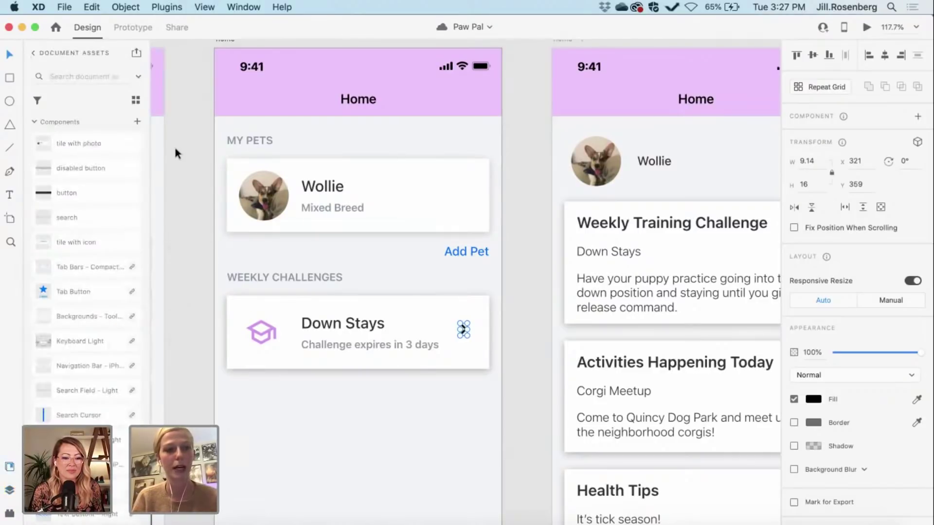
scroll(97, 159, "up", 10)
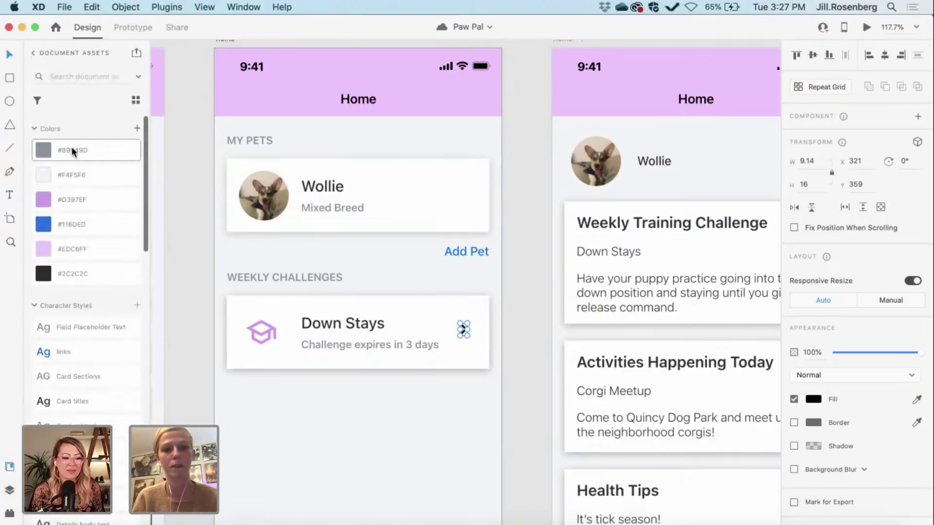
left_click(71, 147)
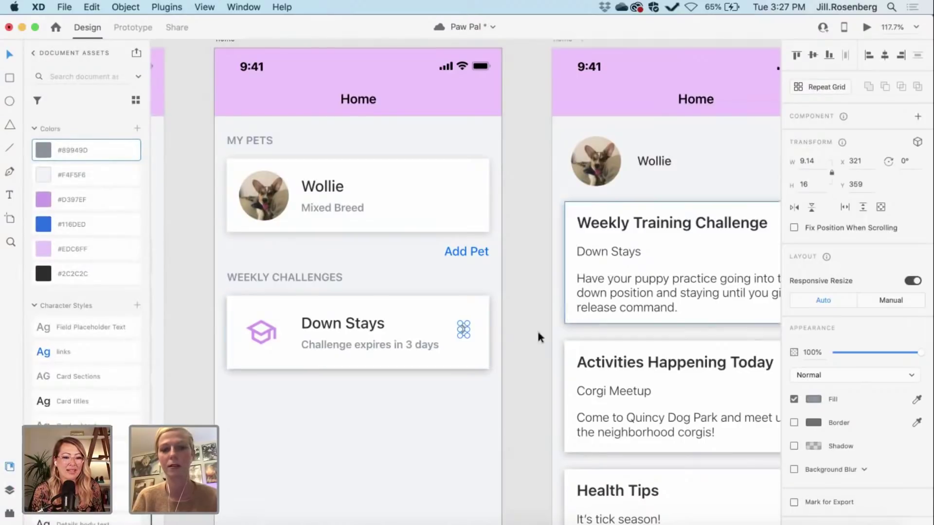
left_click(517, 340)
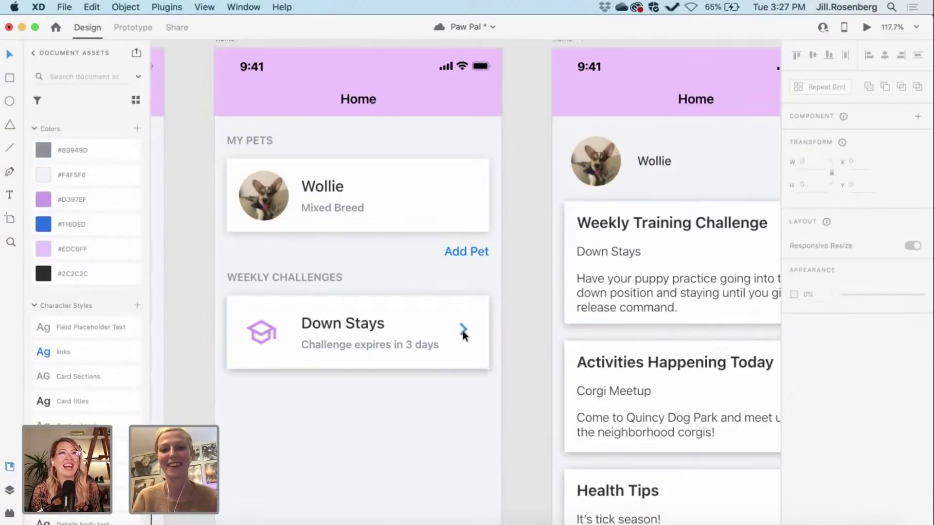
left_click(462, 332)
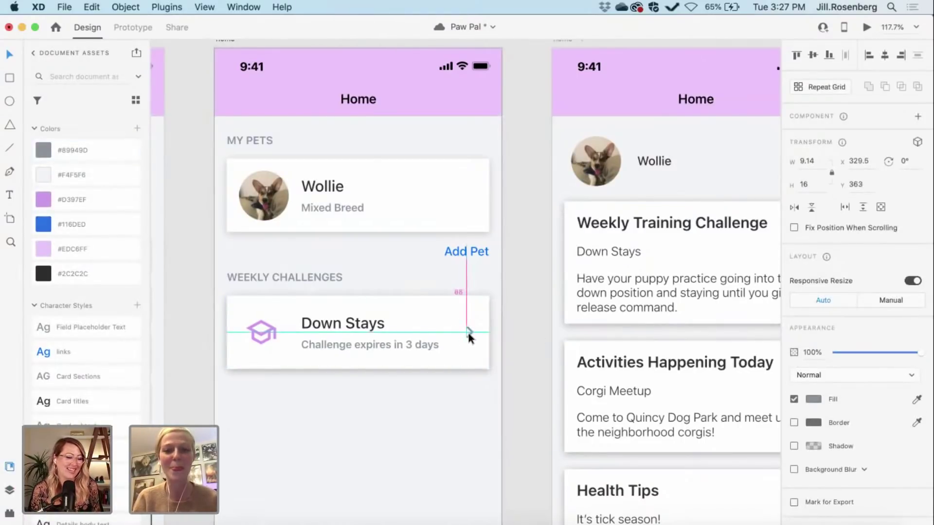
left_click(514, 351)
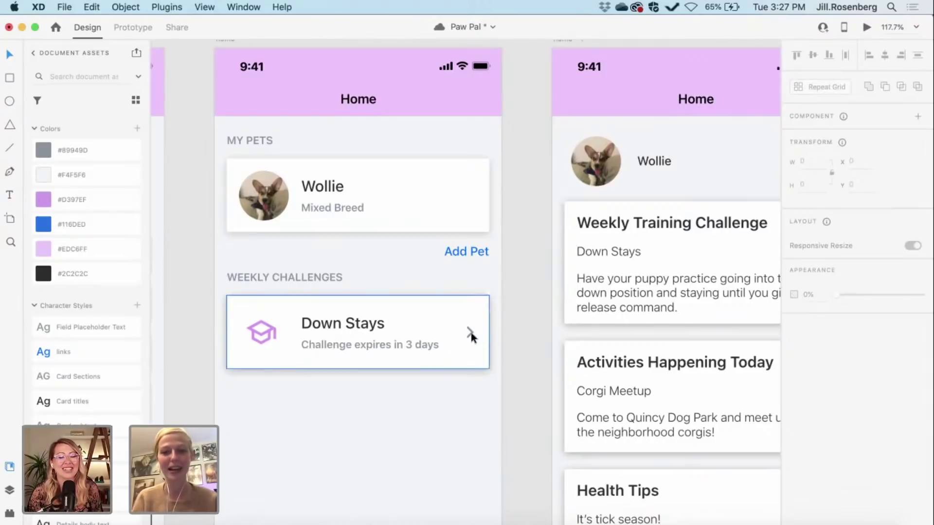
Step: Ungroup the Down Stays card and regroup its parts together with the chevron
right_click(408, 345)
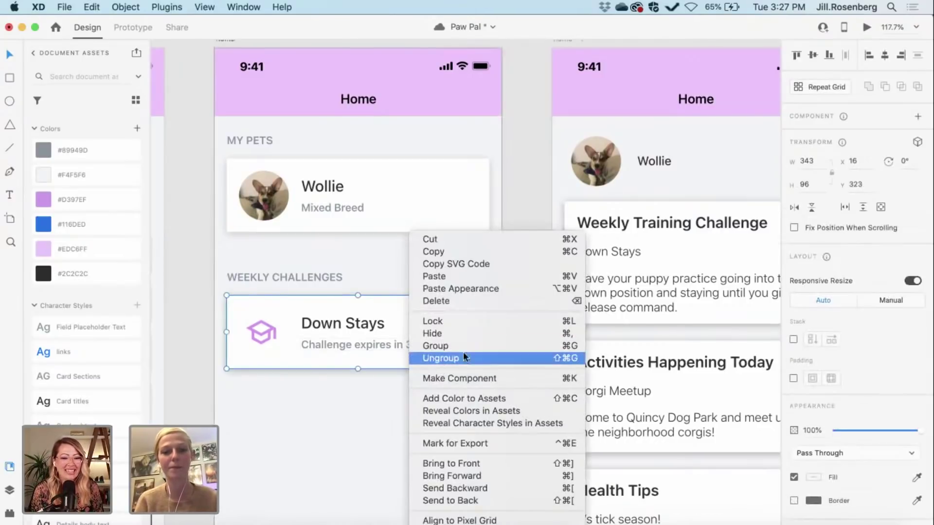
left_click(448, 359)
left_click(525, 341)
left_click_drag(496, 373, 218, 302)
key("super+g")
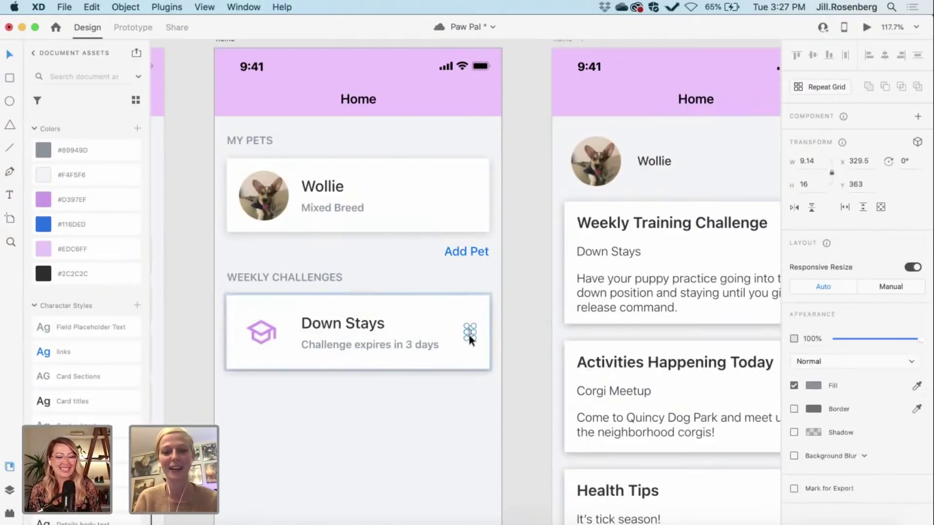
left_click(513, 286)
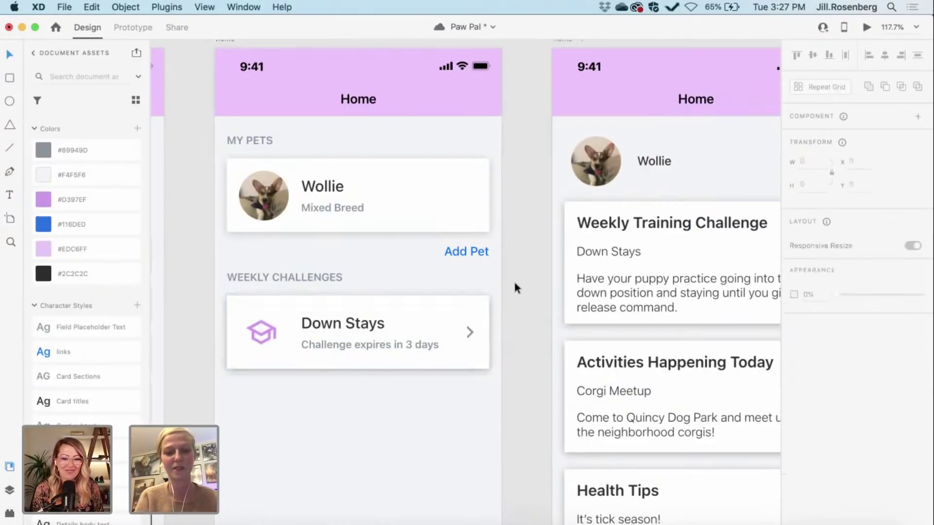
Step: Duplicate the chevron into the Wollie card and align it to the card's vertical centre
key("Tab")
key("super+d")
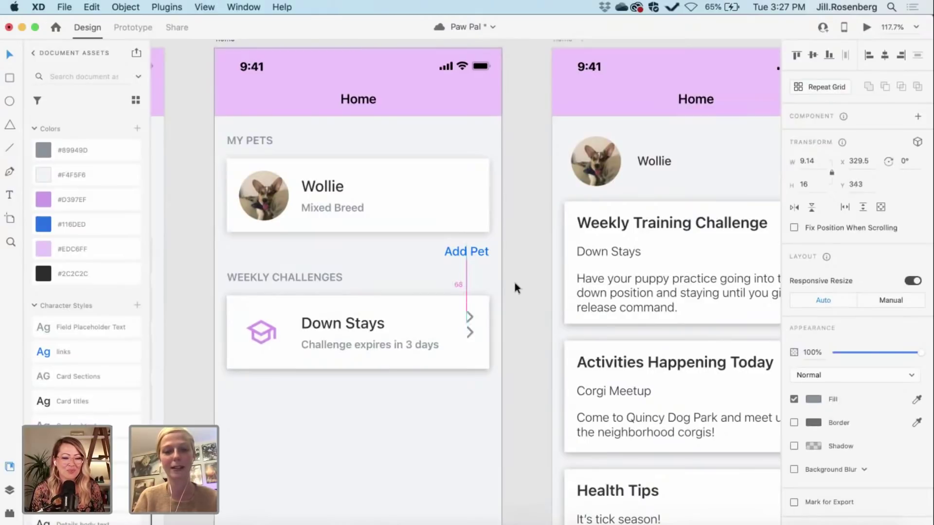
key("shift+Up")
key("shift+Up")
key("shift+Up")
key("shift+Up")
key("shift+Up")
key("shift+Up")
key("shift+Up")
key("shift+Up")
key("shift+Up")
key("shift+Up")
key("shift+Up")
key("shift+Up")
key("shift+Up")
key("shift+Up")
key("shift+Up")
key("shift+Up")
key("shift+Up")
key("shift+Up")
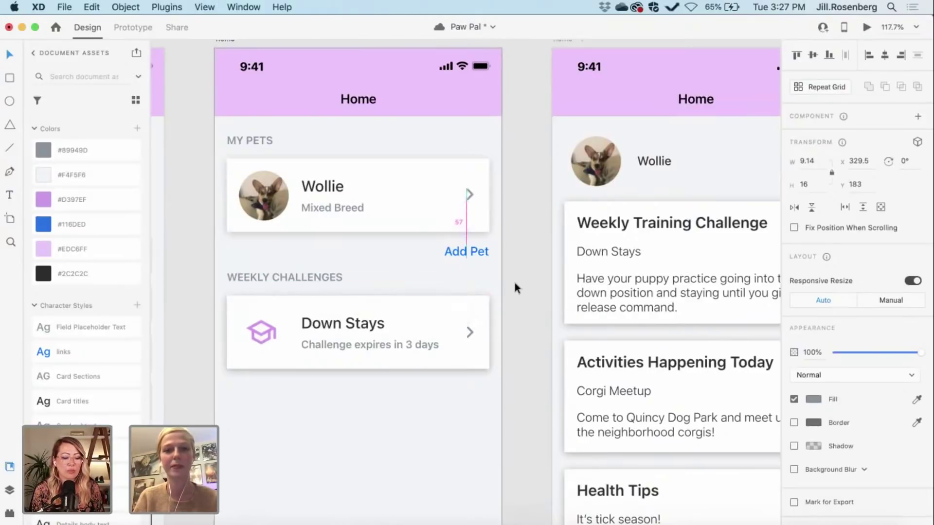
left_click(416, 188, "shift")
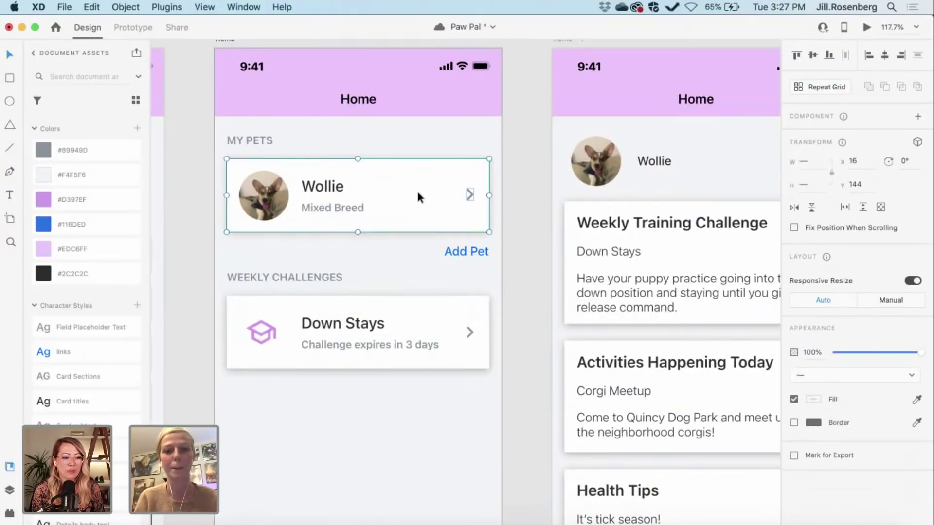
left_click(812, 55)
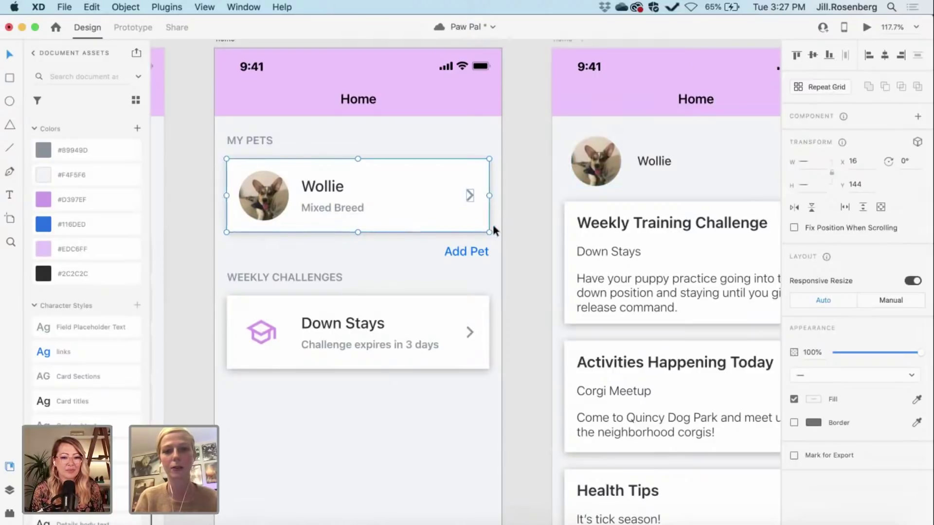
left_click_drag(493, 227, 226, 161)
left_click(357, 236)
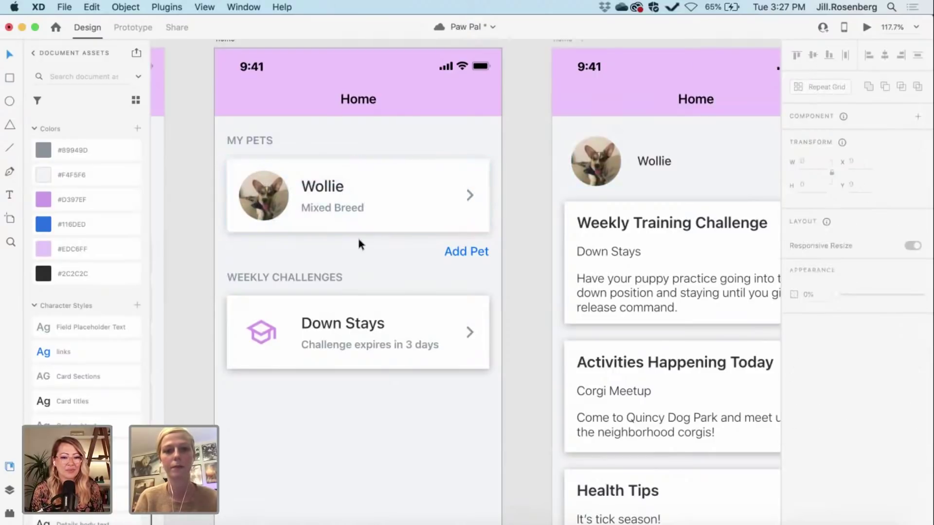
left_click(340, 204)
Step: Group all parts of the Wollie tile, including the chevron
right_click(341, 205)
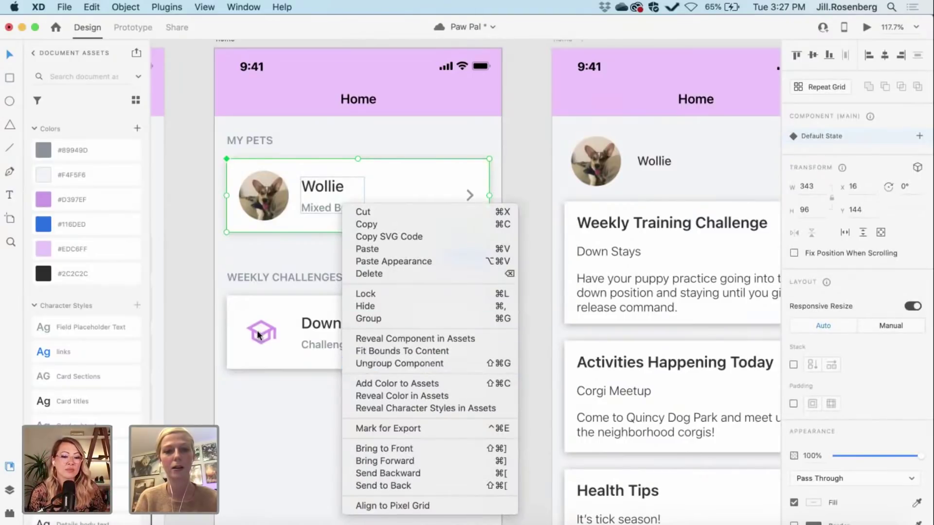
left_click(215, 313)
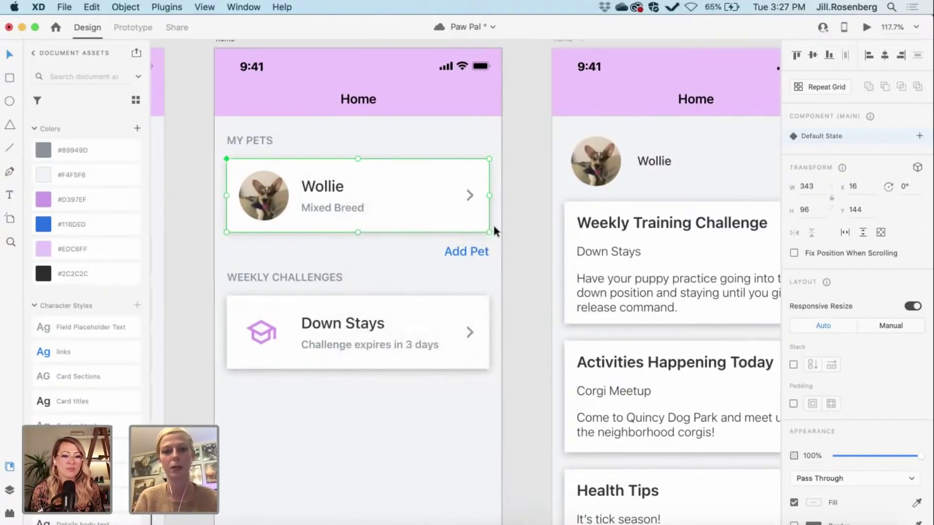
left_click(494, 225)
left_click(325, 224)
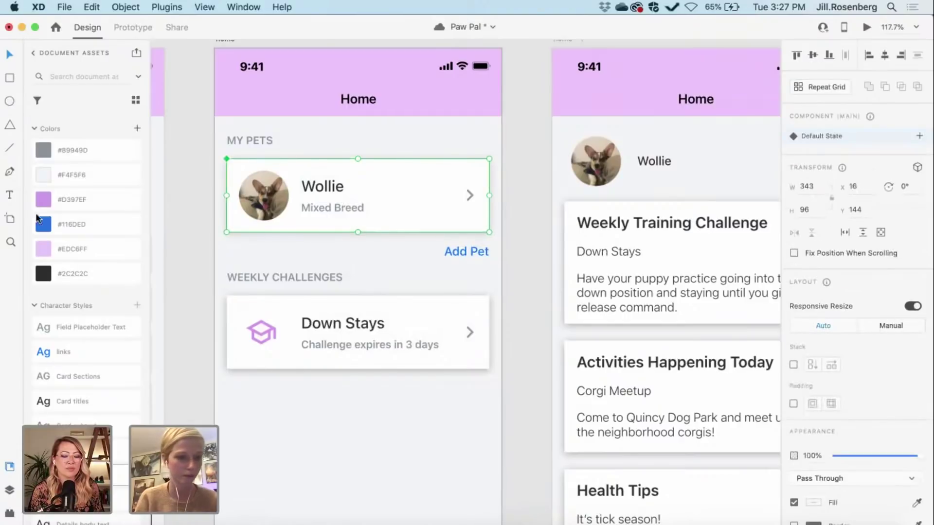
scroll(86, 256, "down", 10)
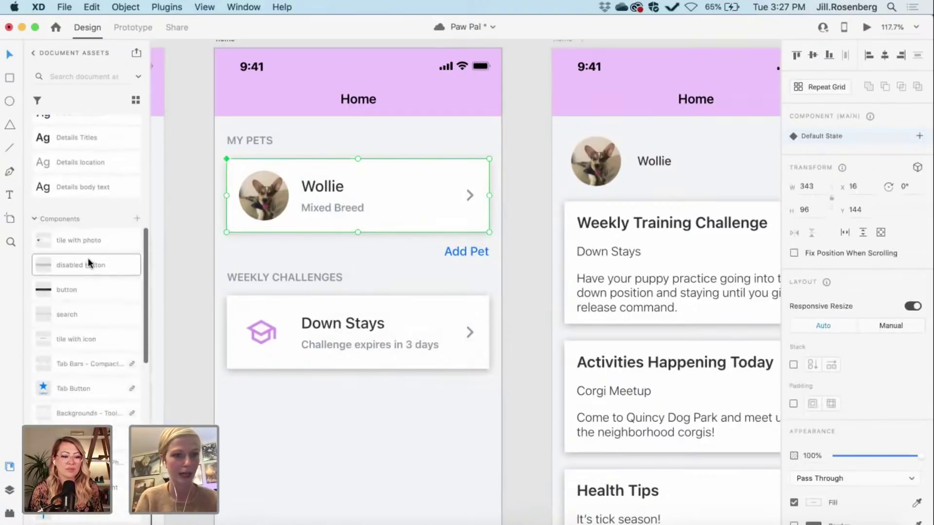
scroll(87, 257, "up", 1)
scroll(91, 273, "up", 1)
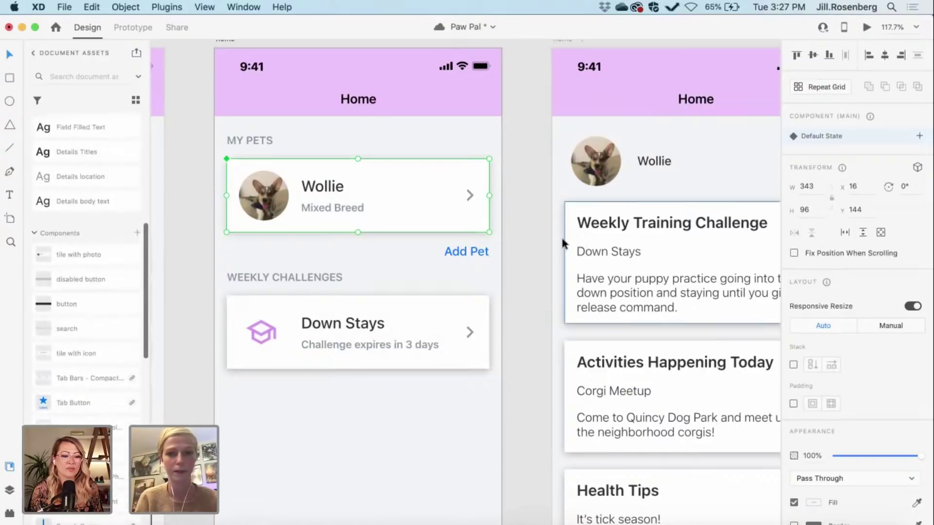
left_click_drag(497, 233, 326, 147)
key("super+g")
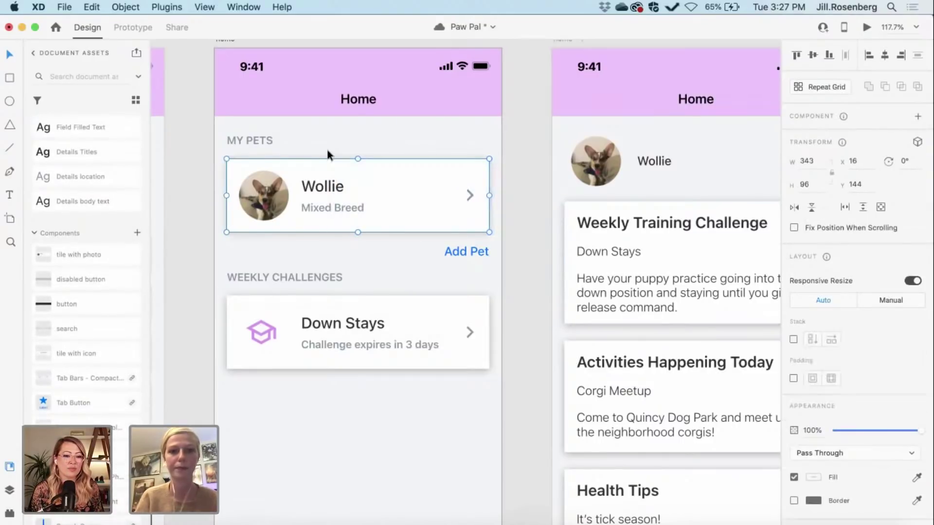
Step: Save the Wollie tile as component 'tile with photo' and delete the duplicate asset
left_click(137, 236)
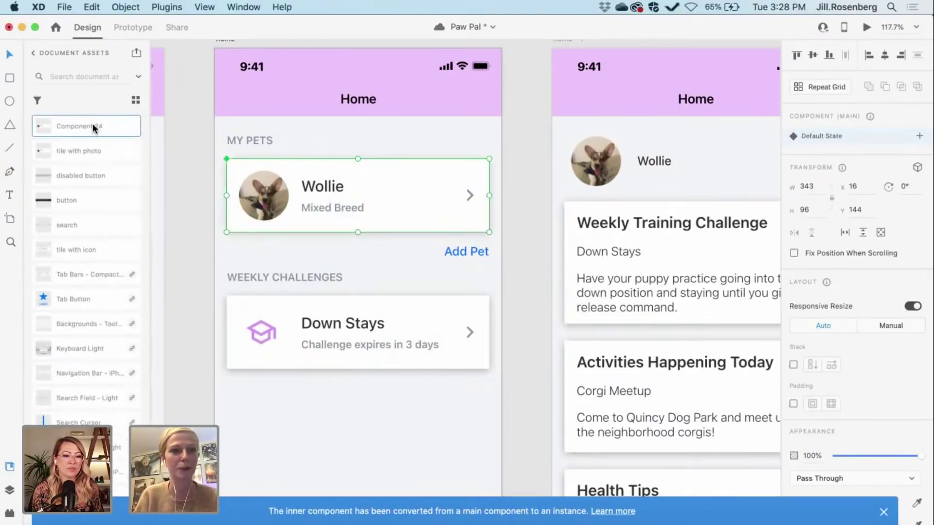
double_click(97, 128)
type("tile wit")
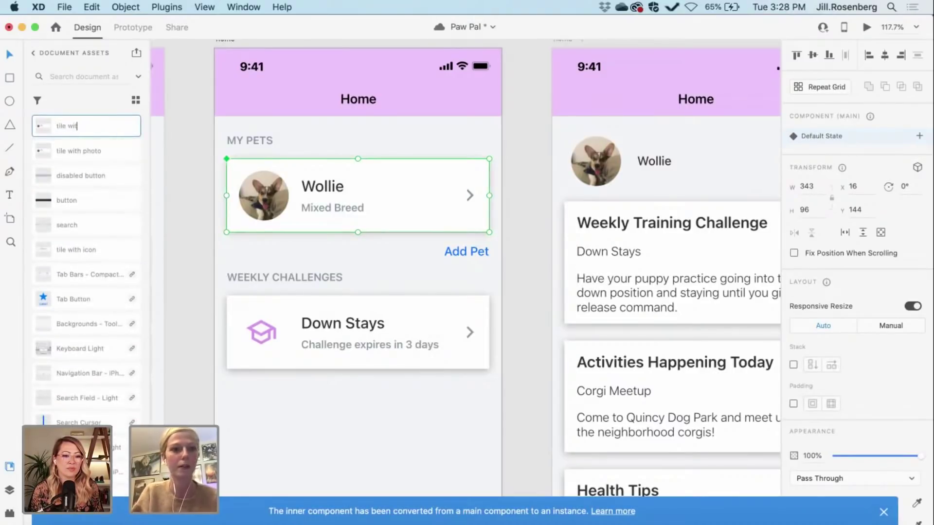
type("h photo")
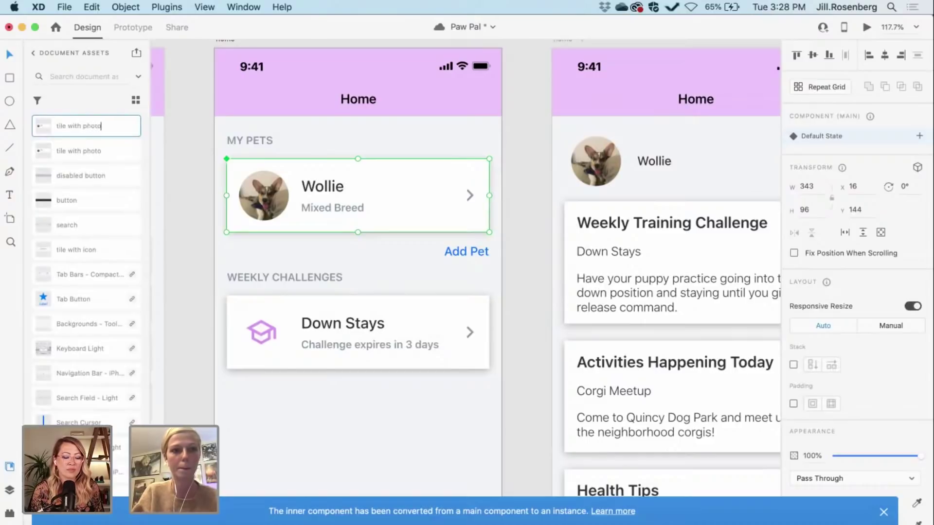
key("Return")
right_click(123, 144)
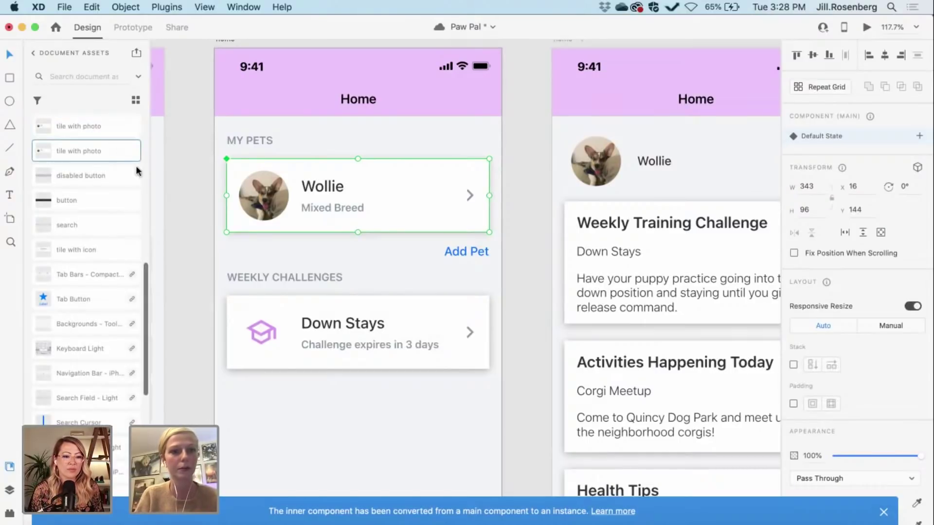
left_click(215, 198)
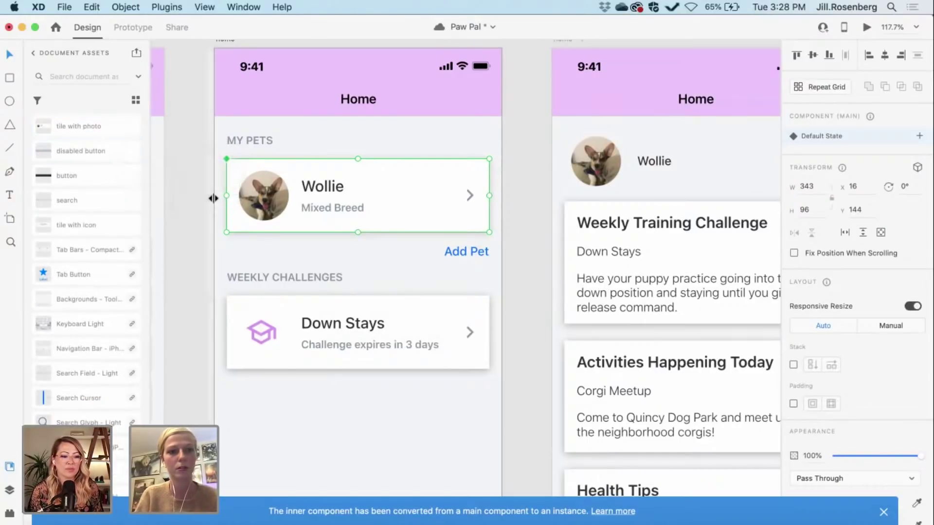
left_click(194, 208)
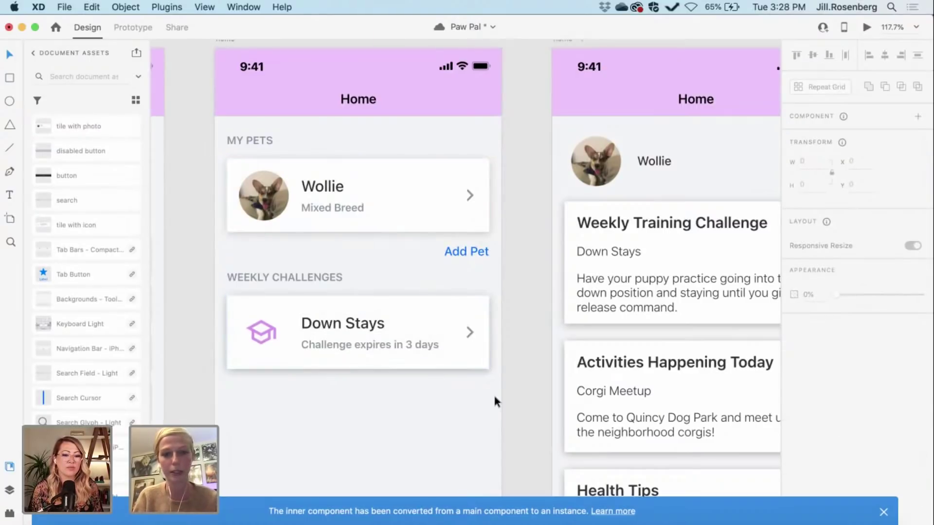
Step: Select the Down Stays card, close the notice, and make it a component
left_click_drag(496, 372, 228, 296)
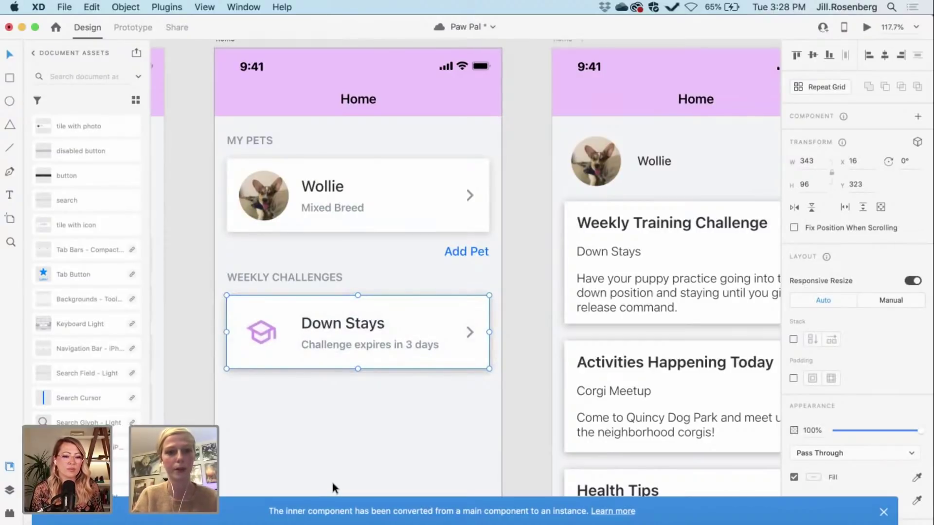
right_click(340, 332)
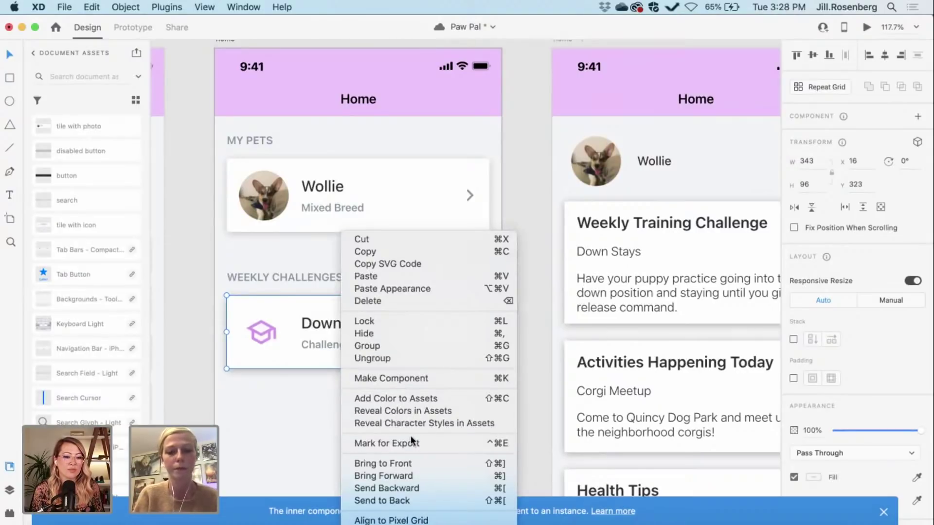
left_click(884, 514)
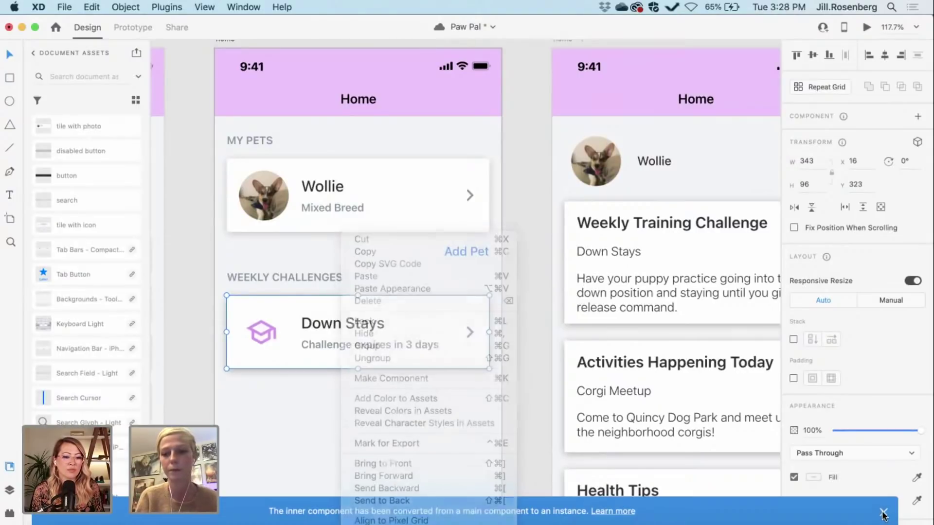
left_click(884, 515)
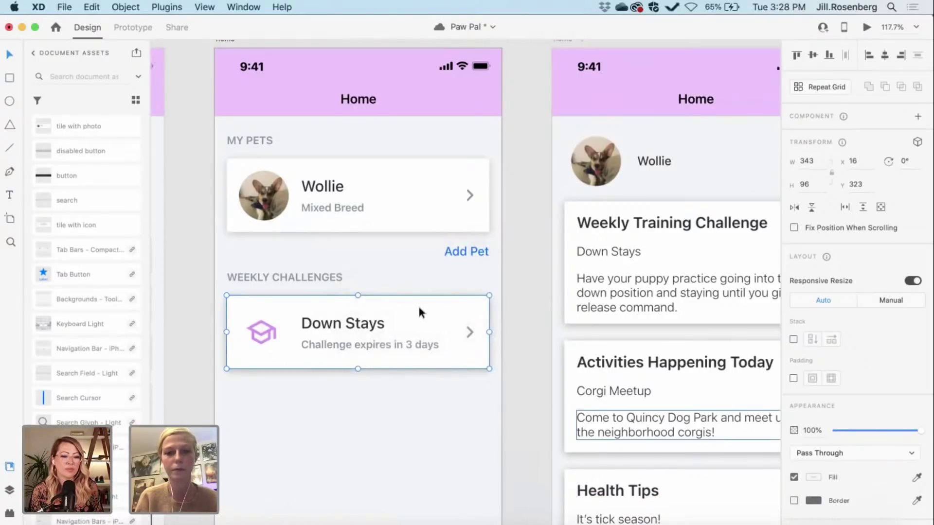
right_click(422, 327)
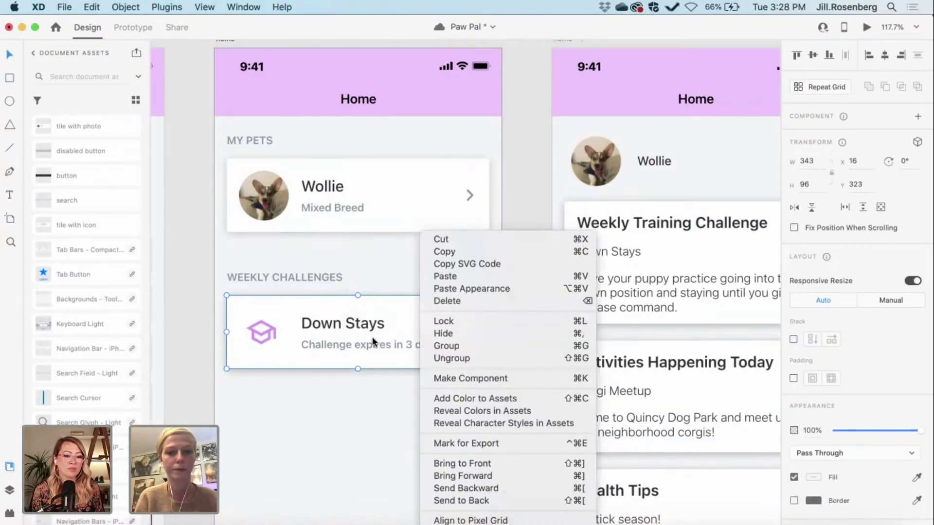
left_click(440, 378)
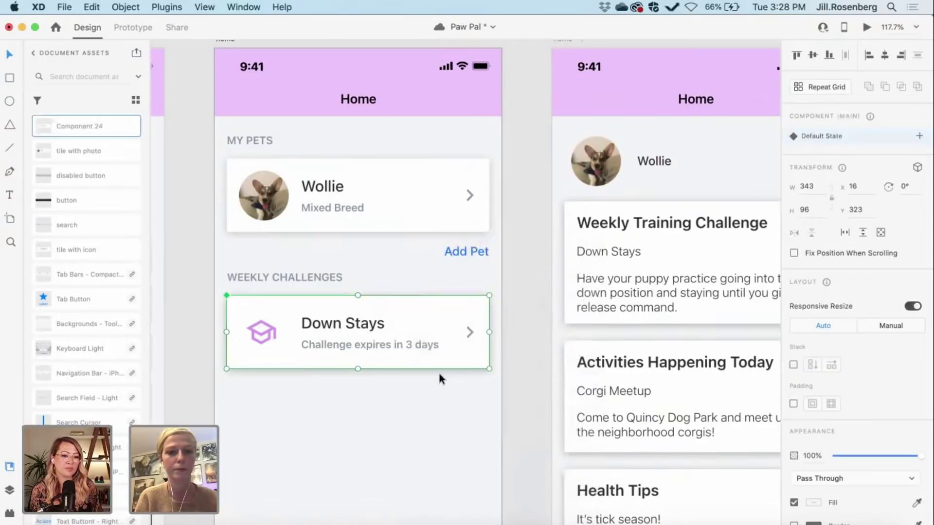
Step: Rename the new Component 24 asset to 'tile with icon'
double_click(77, 121)
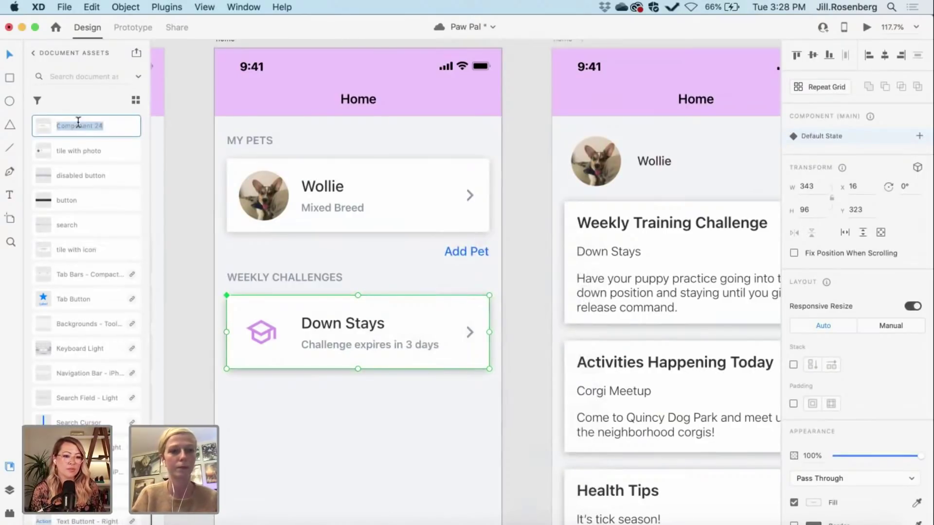
type("tile with")
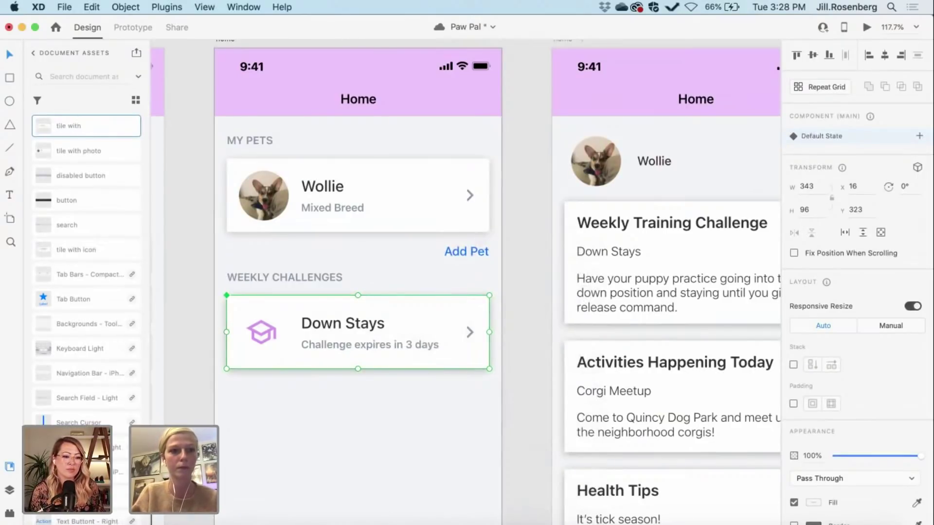
type(" icon")
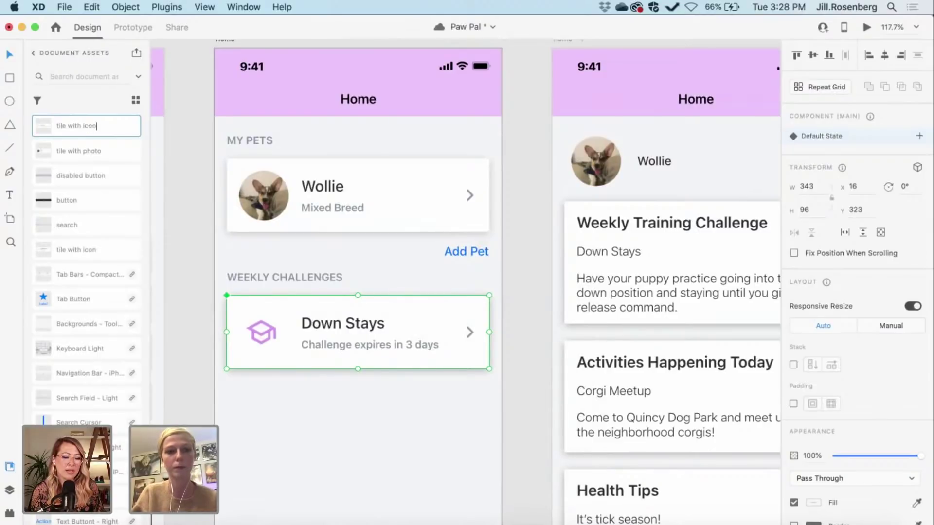
key("Return")
left_click(173, 233)
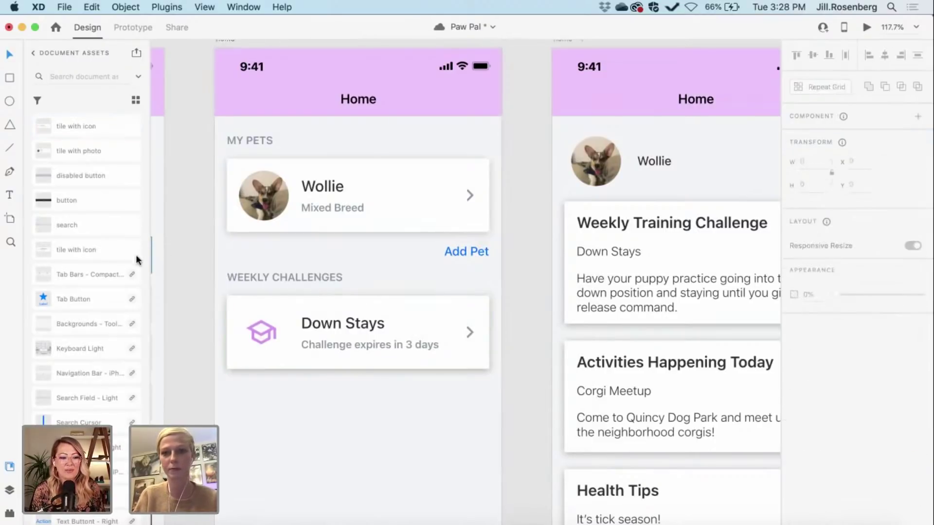
scroll(107, 292, "up", 8)
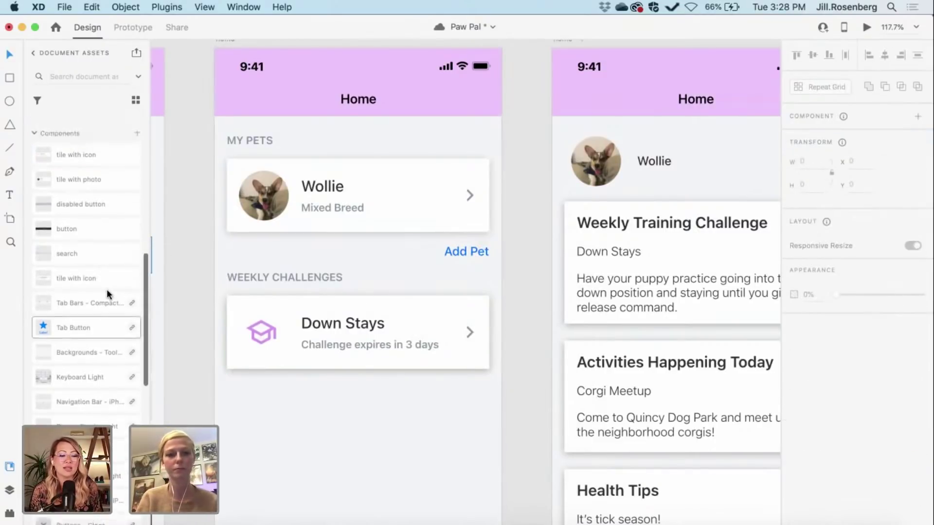
scroll(107, 293, "up", 10)
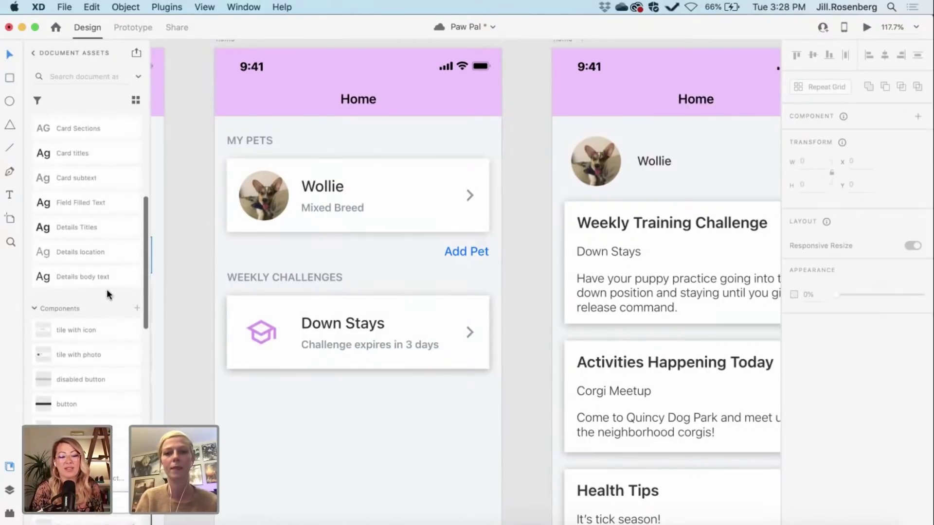
scroll(106, 288, "up", 1)
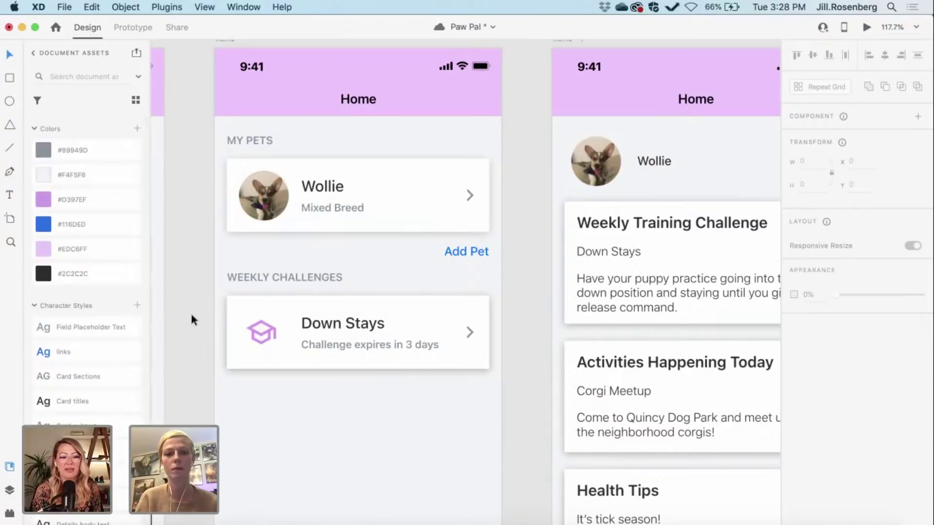
Step: Inspect the Down Stays component's title and expiry text layers
left_click(314, 300)
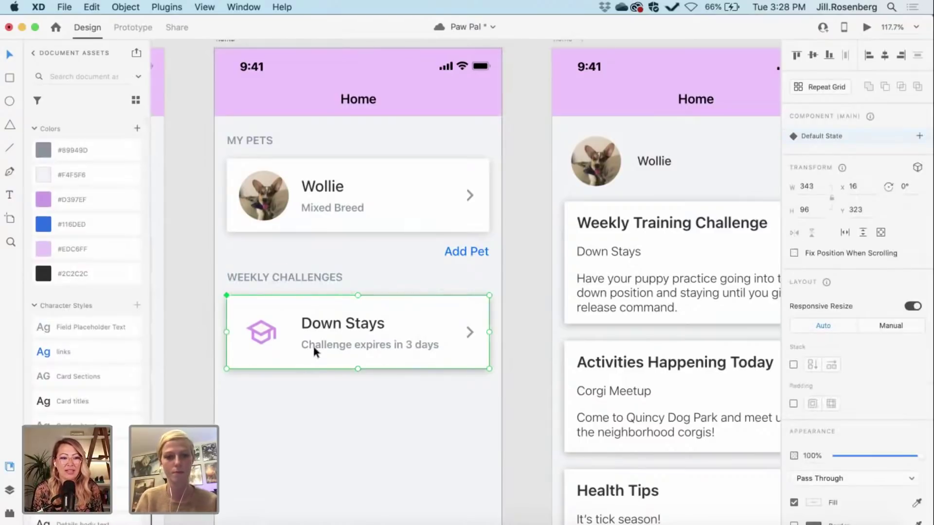
double_click(328, 332)
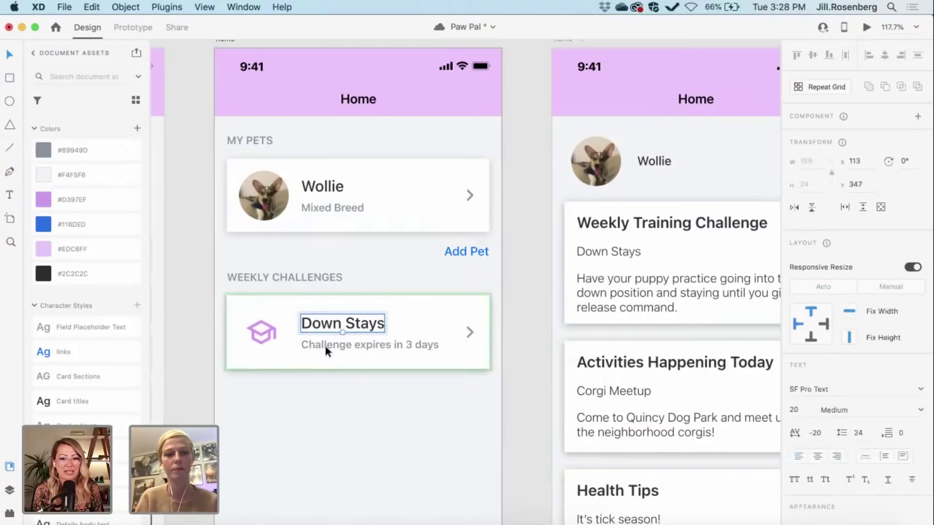
left_click(325, 346, "shift")
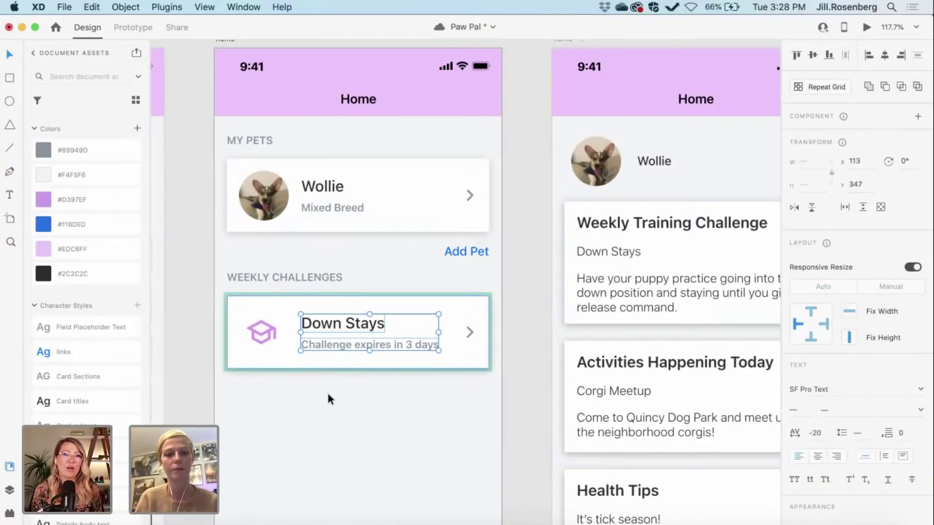
left_click(526, 374)
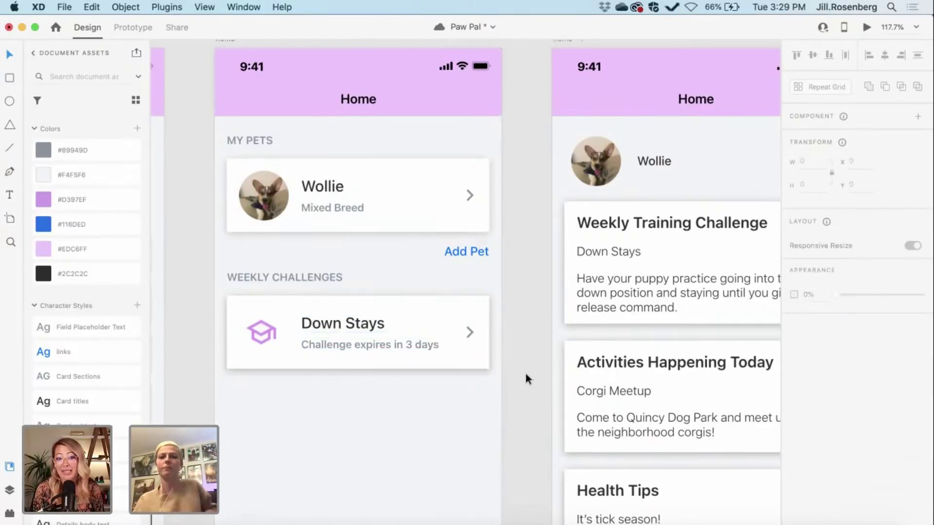
left_click(447, 339)
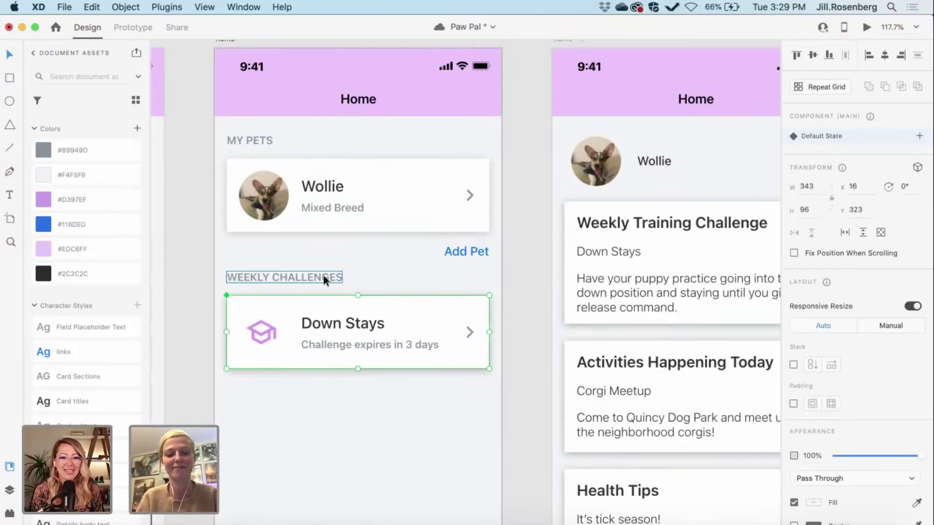
Step: Copy the WEEKLY CHALLENGES heading and paste it below the Down Stays card
left_click(529, 302)
scroll(529, 303, "down", 5)
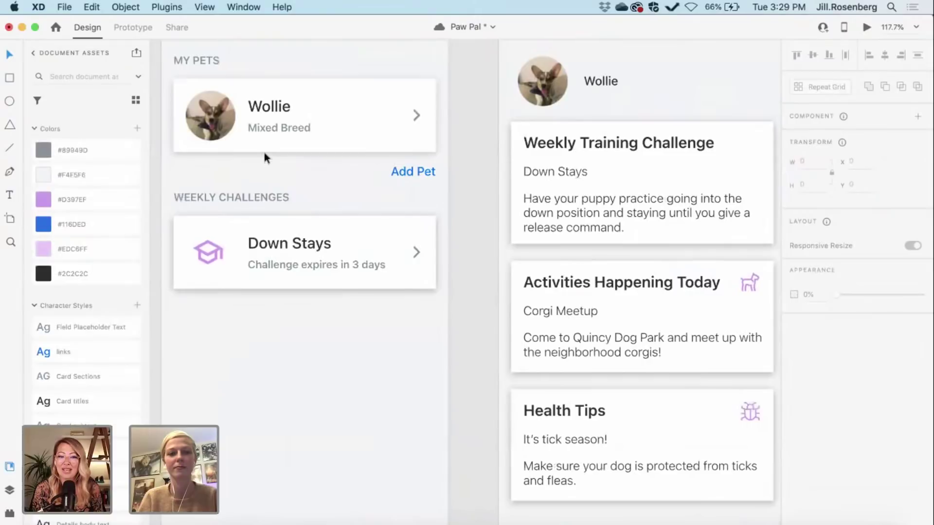
left_click(235, 196)
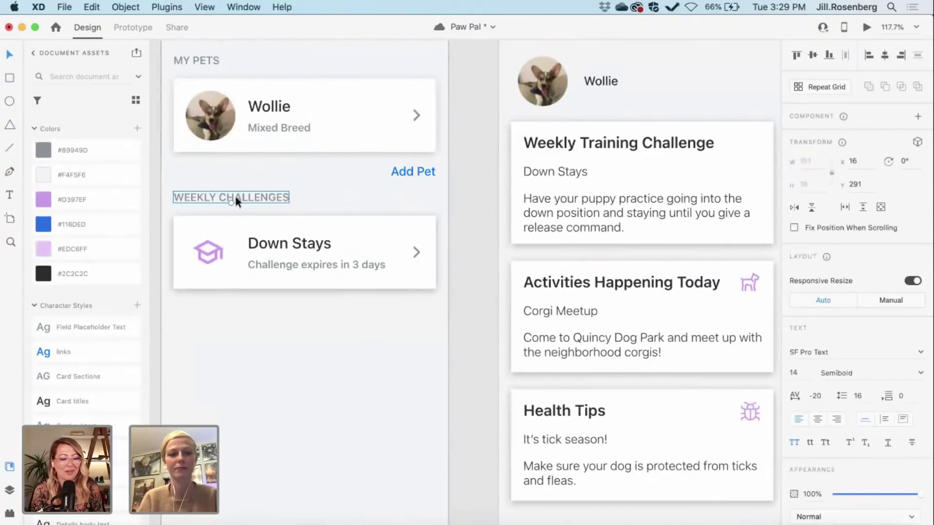
key("super+c")
key("super+v")
left_click_drag(239, 194, 237, 326)
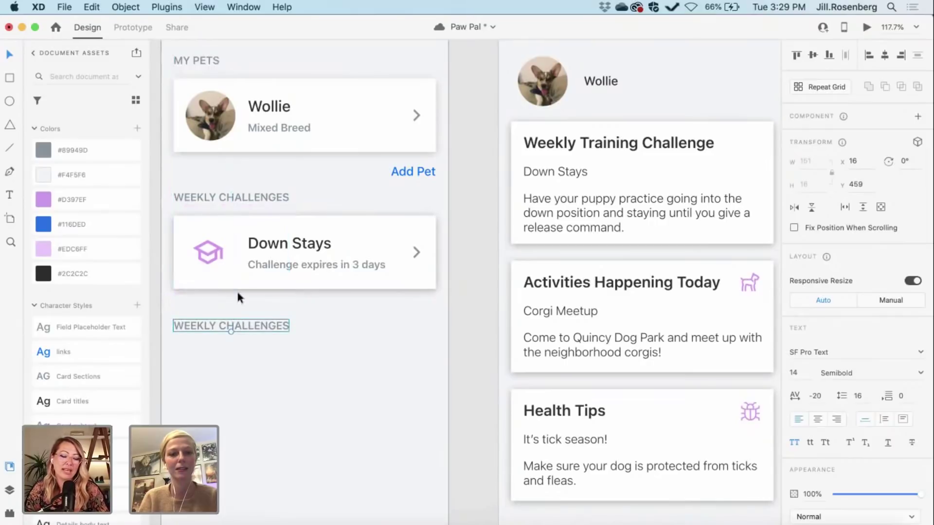
Step: Nudge the heading copy up 22 px, closer to the card
left_click(200, 199)
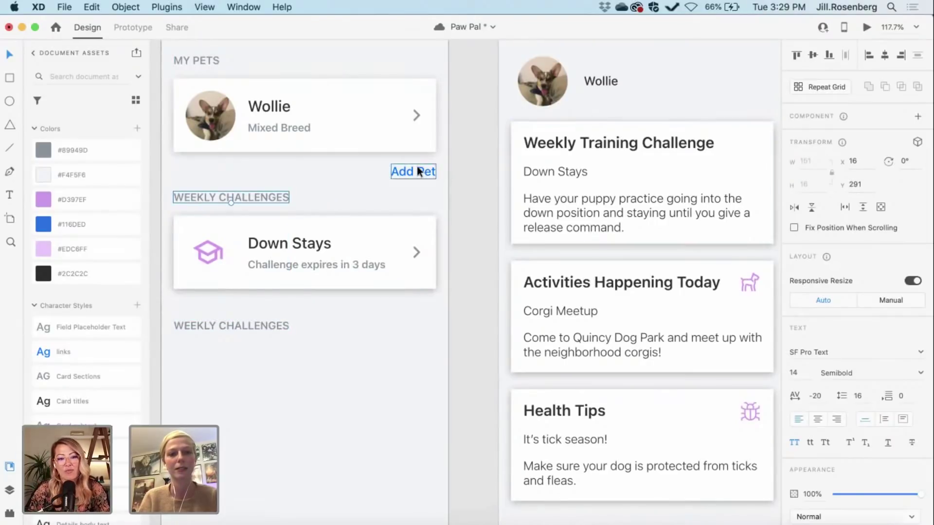
left_click(261, 327)
key("shift+Up")
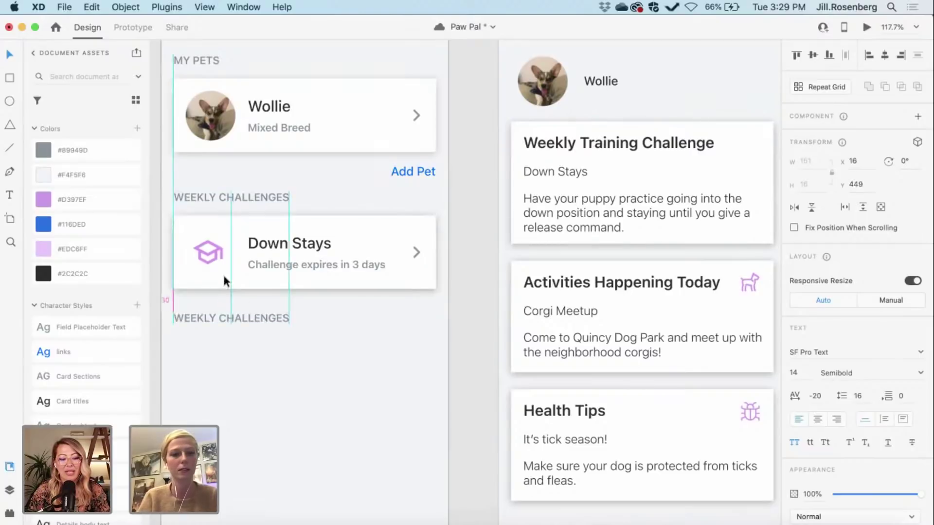
key("shift+Up")
key("Up")
key("Up")
key("Up")
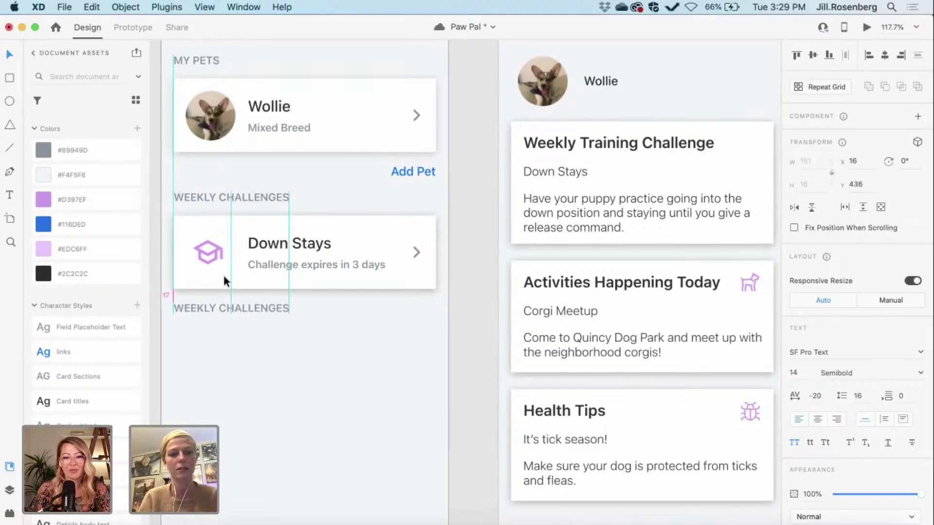
key("Up")
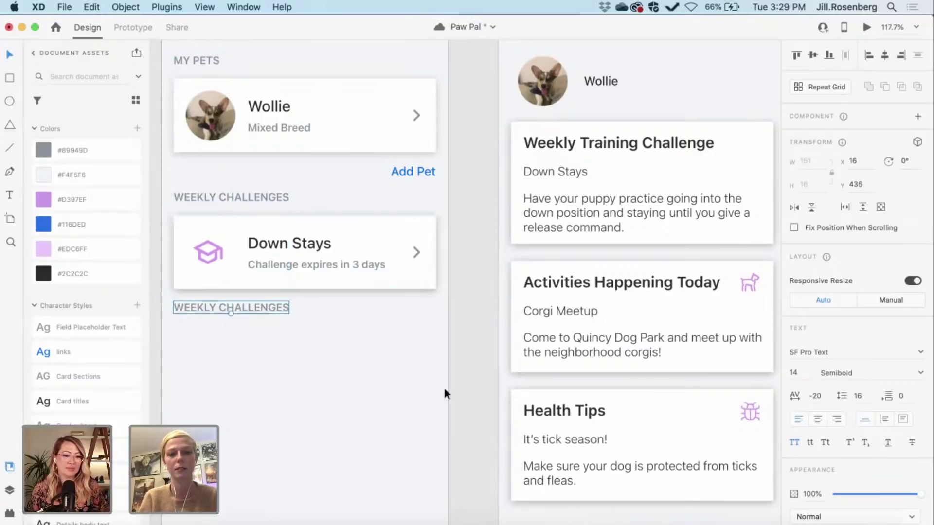
left_click(466, 386)
Step: Nudge the lower heading down 8 px, from y 435 to y 443
scroll(467, 389, "up", 1)
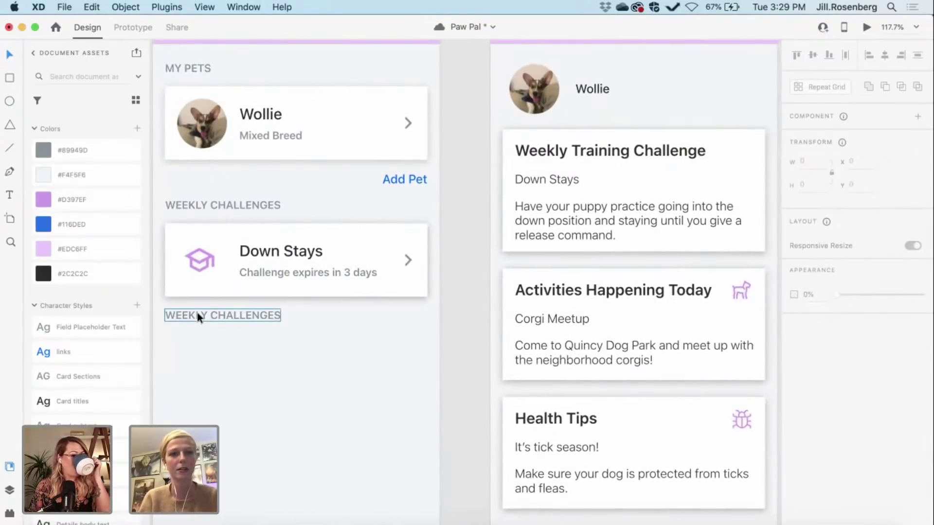
scroll(197, 312, "up", 2)
scroll(197, 312, "left", 1)
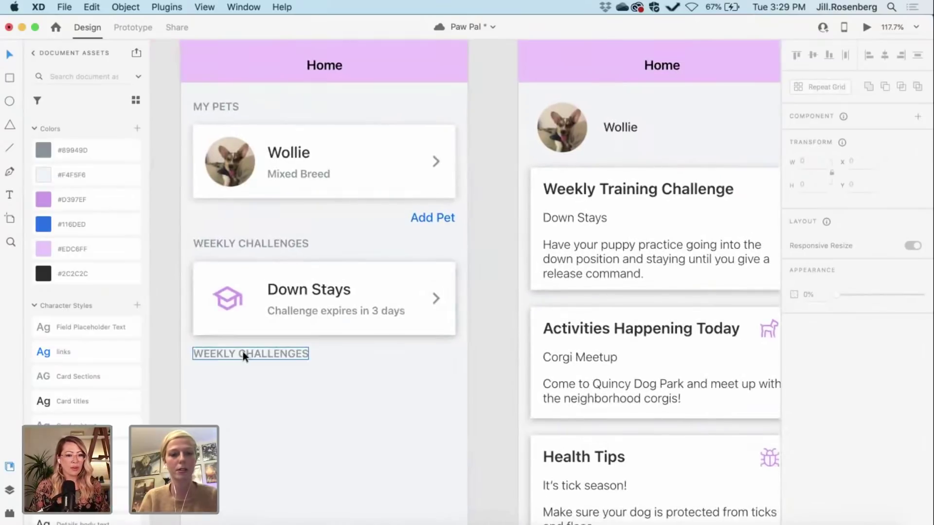
left_click(222, 357)
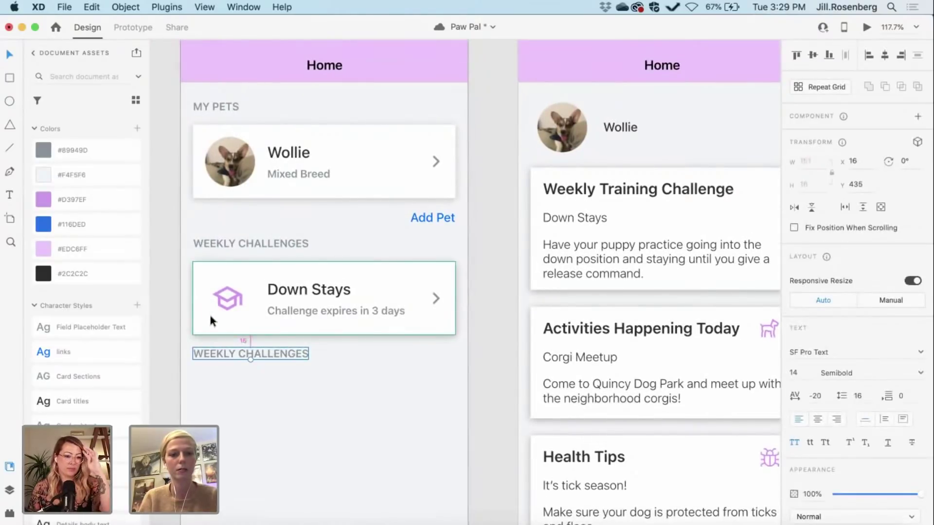
key("Down")
key("Down")
key("Down")
key("Down")
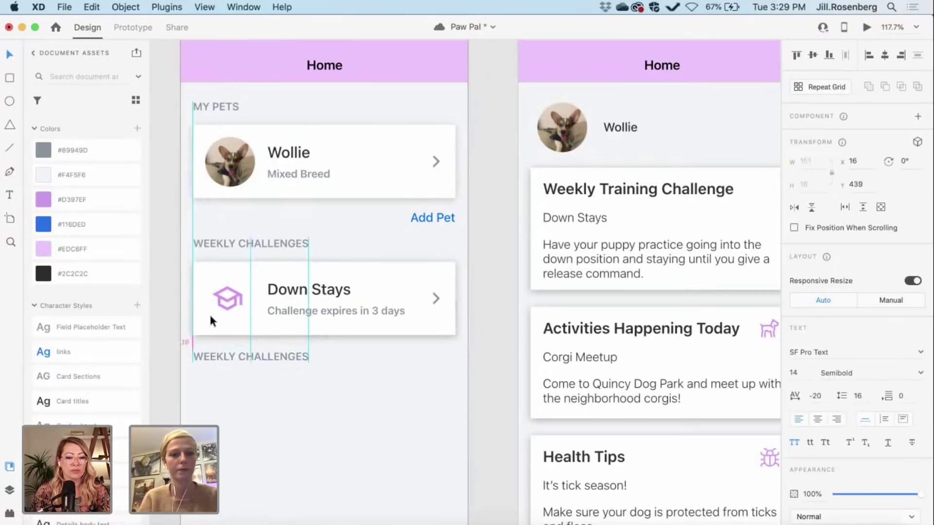
key("Down")
key("Down")
key("Down")
key("Down")
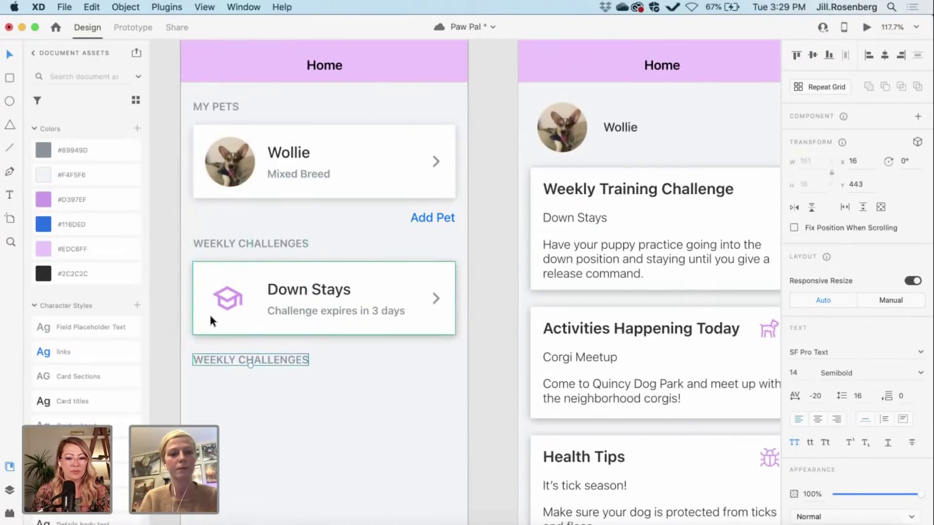
left_click(507, 367)
scroll(507, 367, "right", 2)
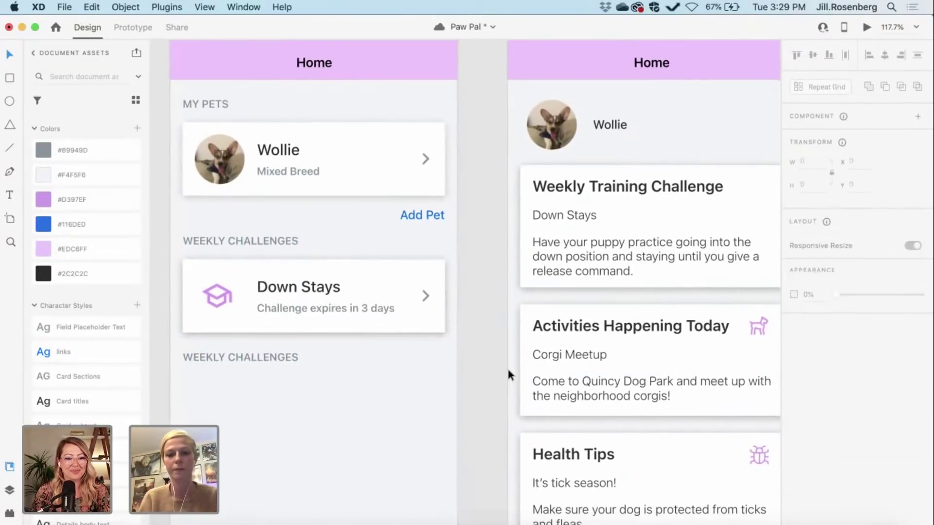
scroll(492, 375, "down", 2)
scroll(492, 375, "right", 3)
scroll(494, 377, "left", 5)
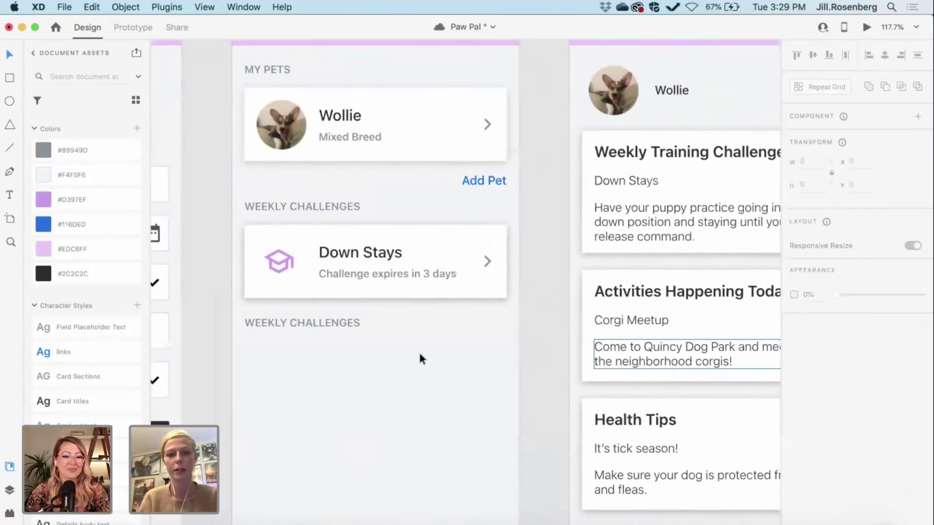
left_click(339, 322)
Step: Replace the copied heading's text with ACTIVITIES
double_click(339, 323)
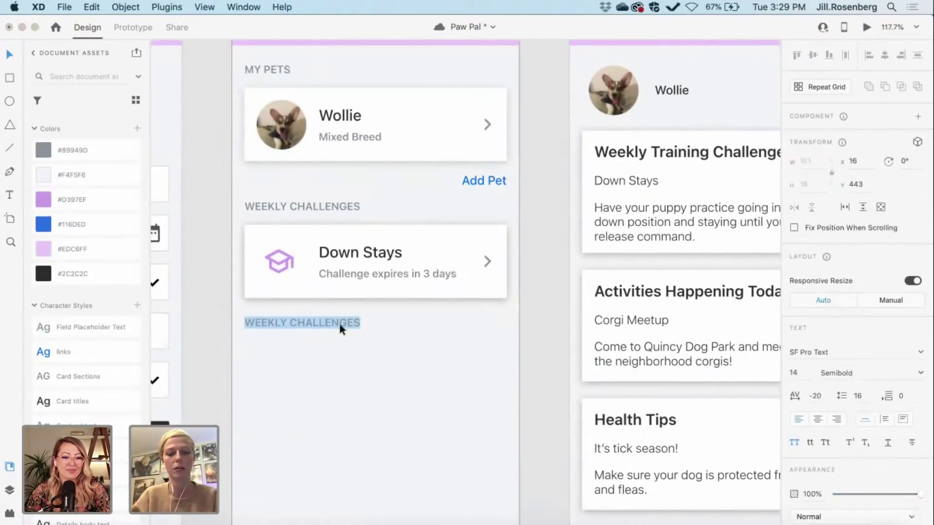
type("ACTIVITIES")
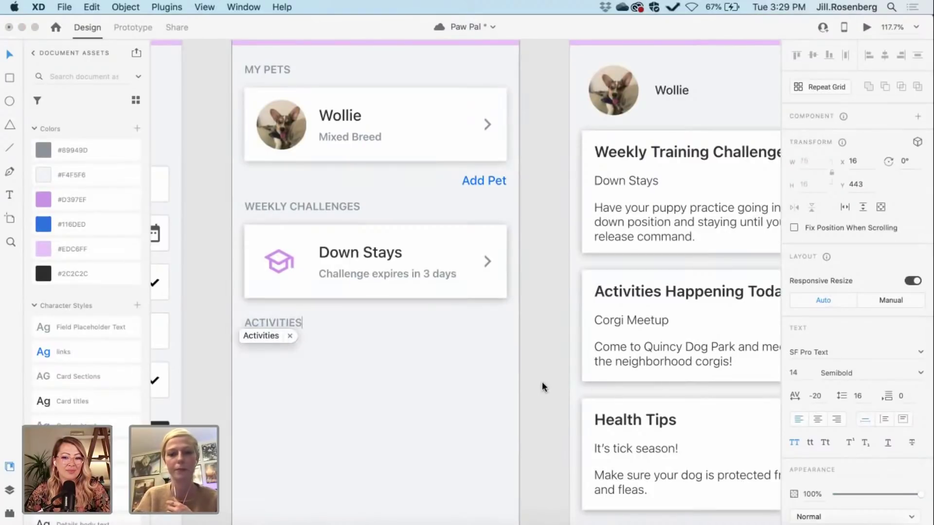
key("Return")
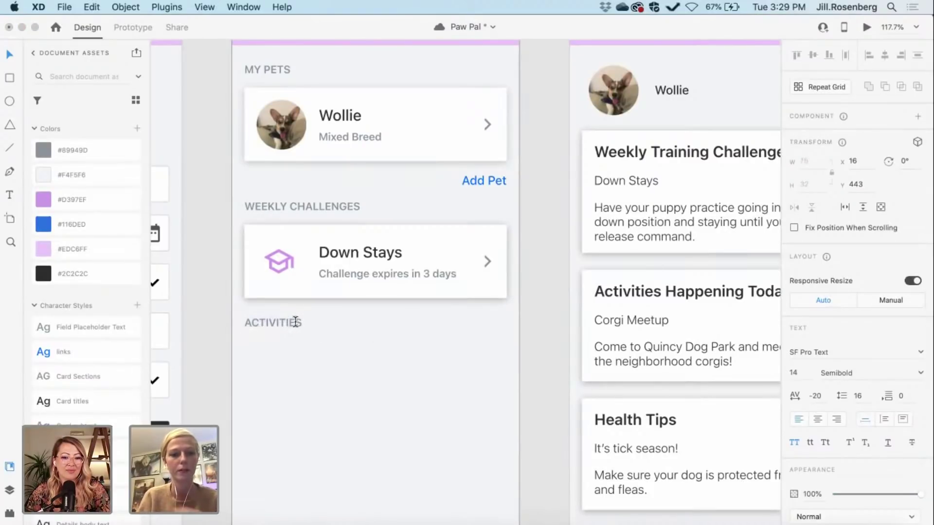
key("Escape")
left_click(356, 349)
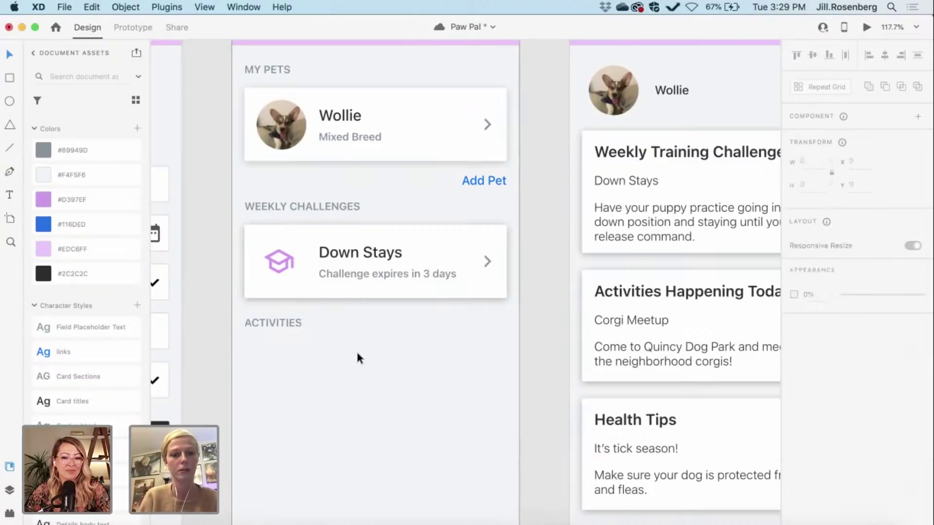
left_click(281, 323)
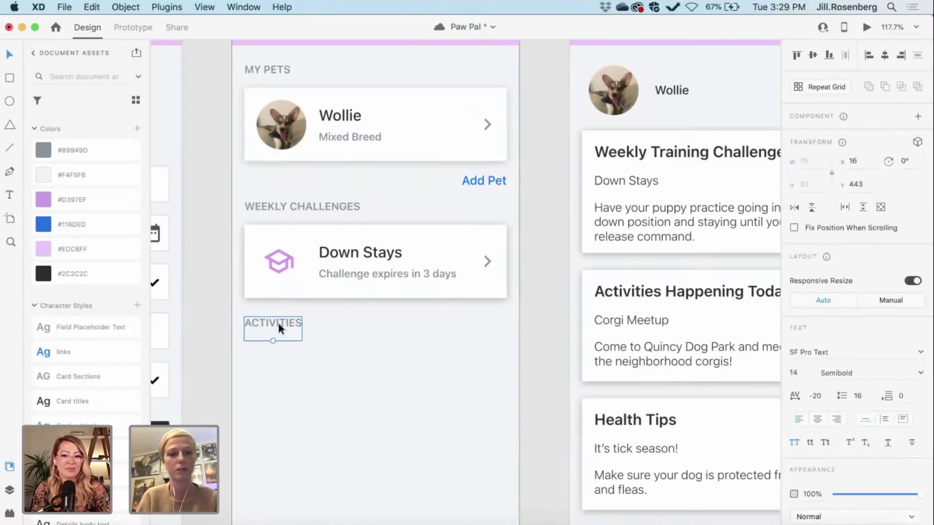
left_click(527, 364)
scroll(527, 364, "right", 5)
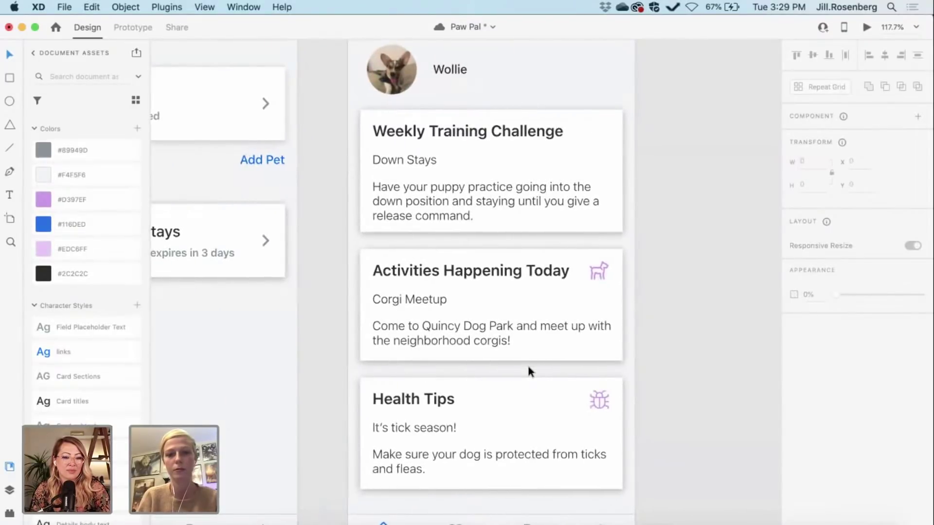
scroll(528, 372, "left", 8)
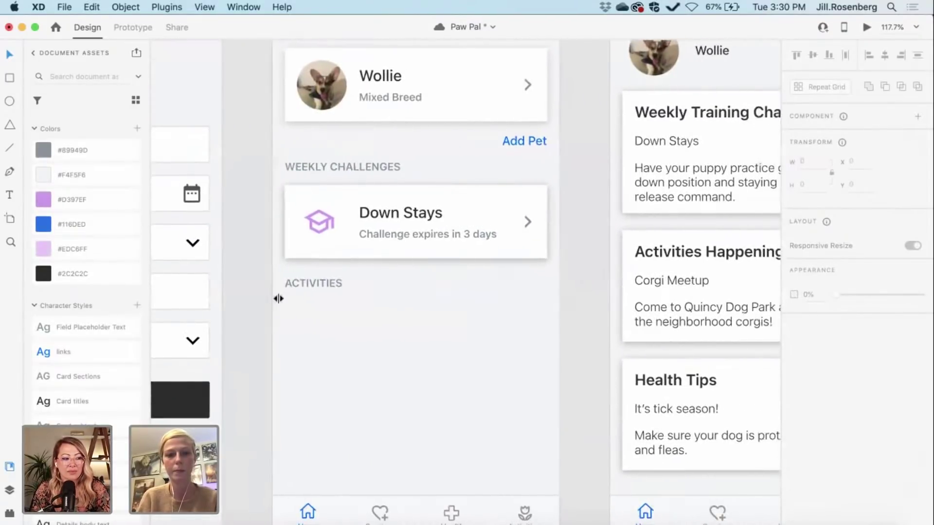
Step: Remove the stray empty line and complete the heading as ACTIVITIES HAPPENING TODAY
double_click(326, 282)
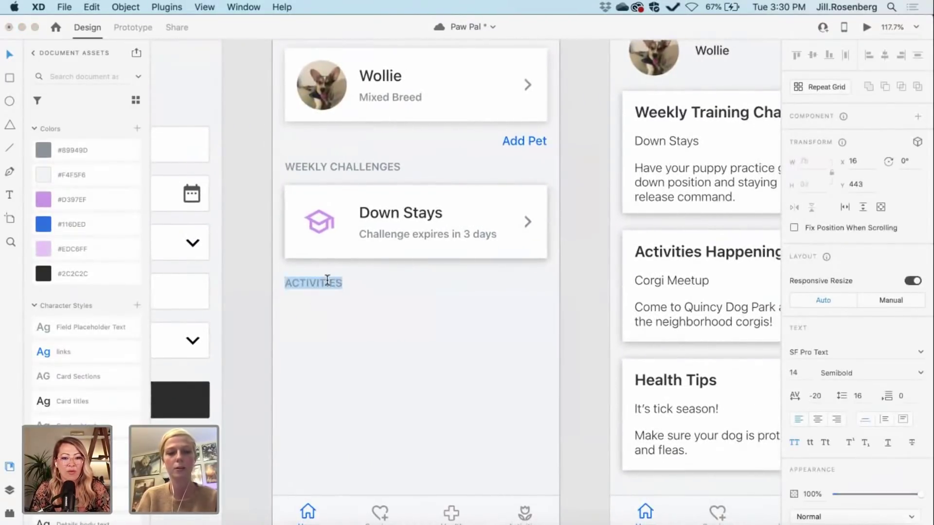
key("Down")
key("BackSpace")
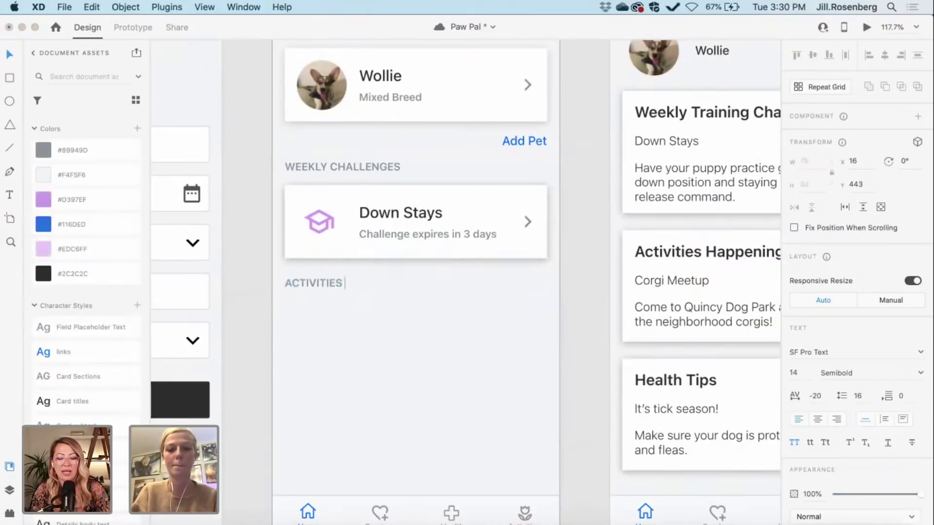
type("HAPPENING TOD")
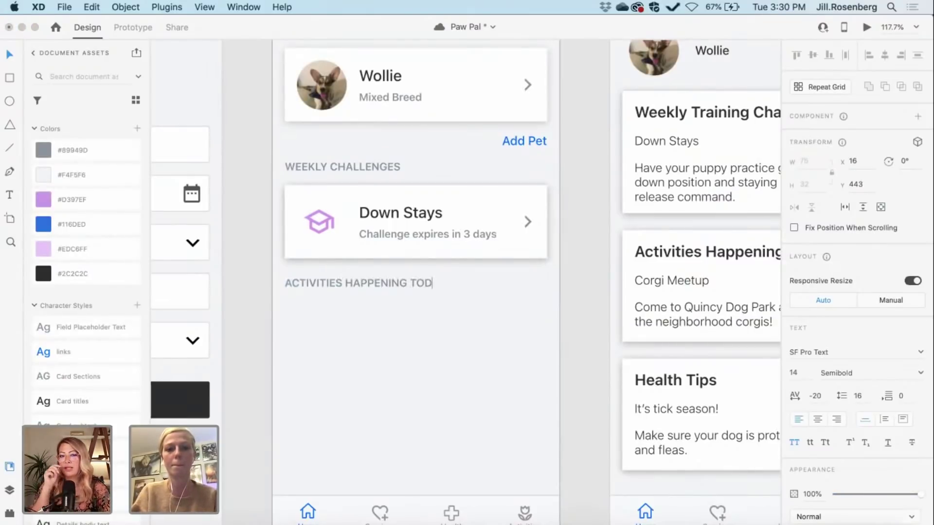
type("AY")
key("Escape")
scroll(585, 358, "right", 5)
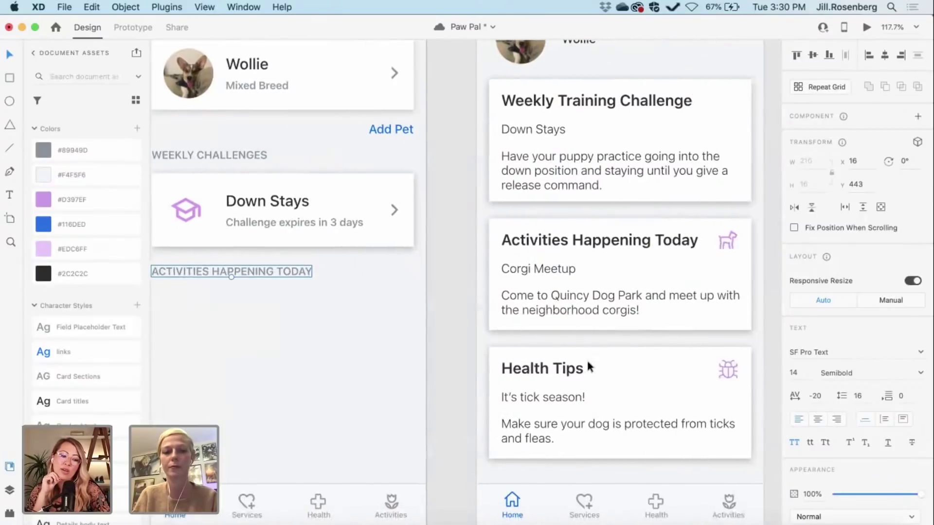
scroll(559, 345, "right", 5)
scroll(534, 335, "left", 8)
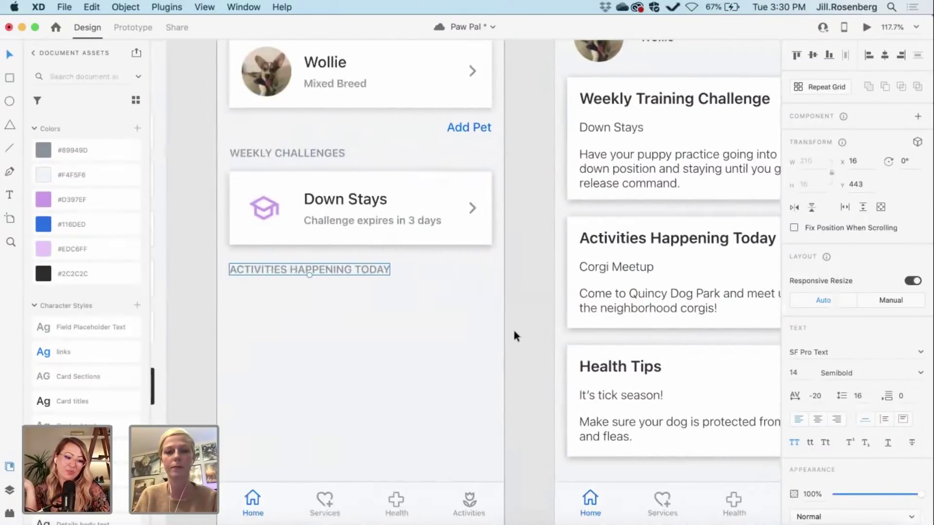
Step: Option-drag a Down Stays card copy below the ACTIVITIES HAPPENING TODAY heading at y 475
left_click(430, 223)
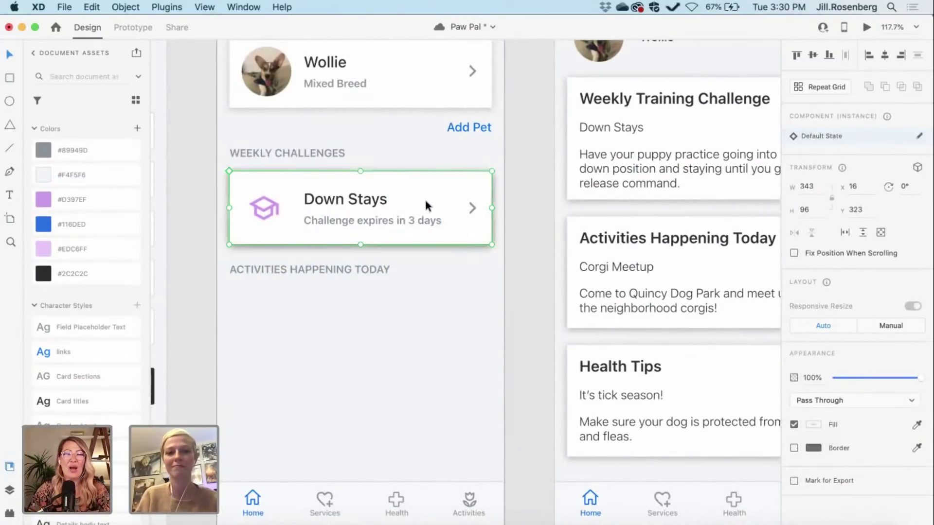
left_click_drag(430, 223, 424, 320)
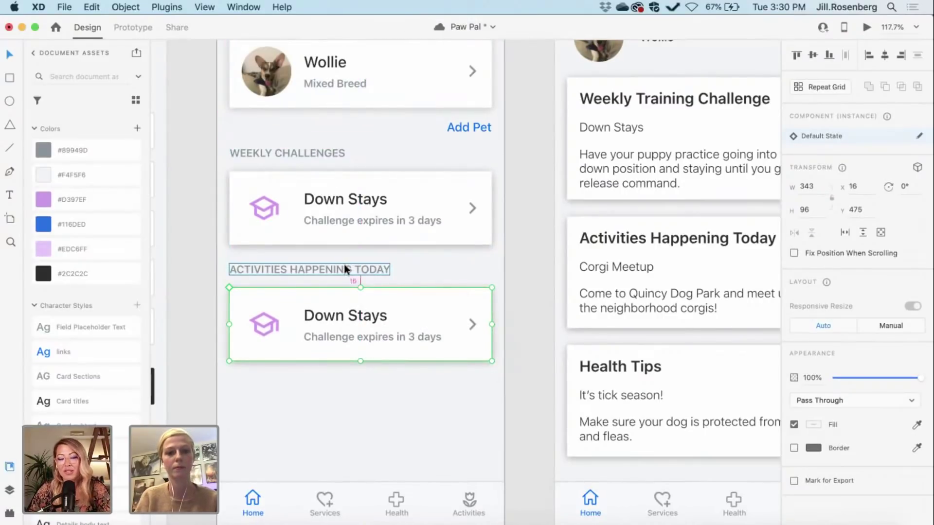
key("alt")
left_click(533, 273)
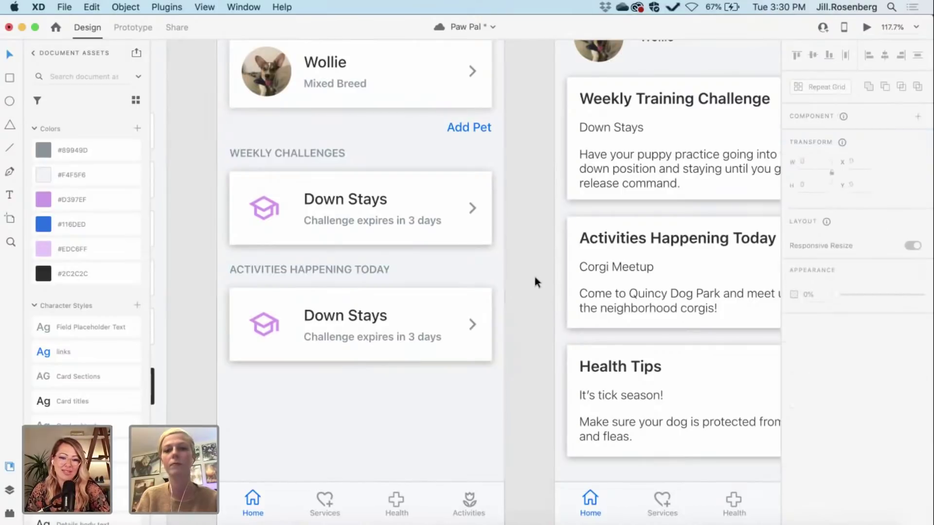
scroll(533, 273, "up", 2)
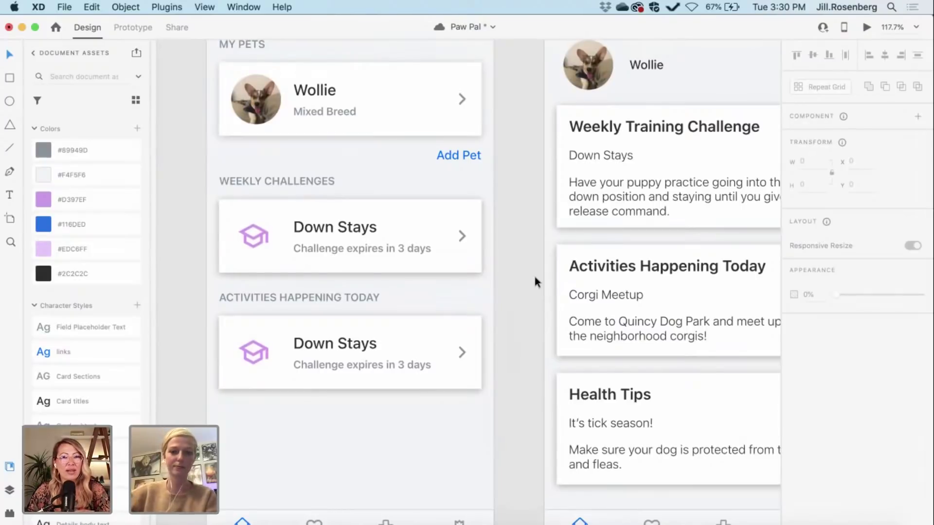
Step: Delete the graduation-cap icon from the copied lower card
double_click(258, 356)
key("Delete")
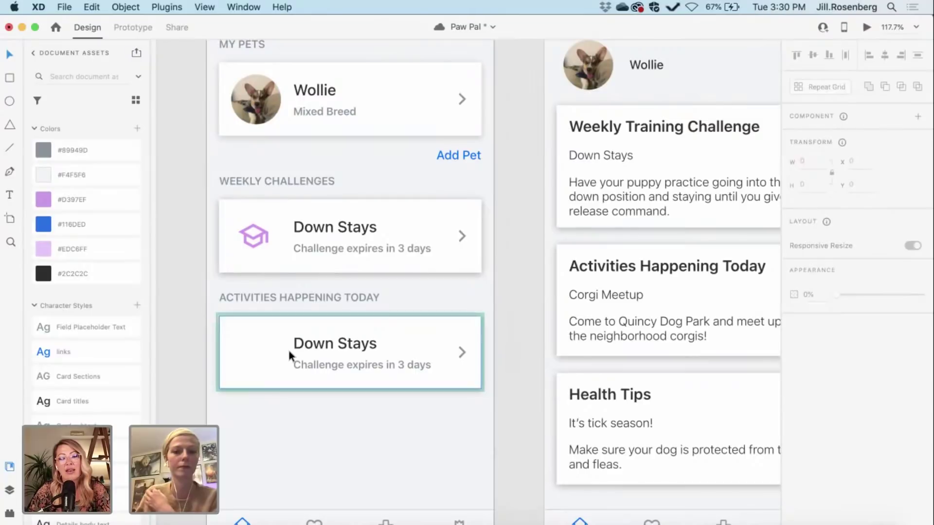
left_click(524, 421)
scroll(525, 423, "right", 3)
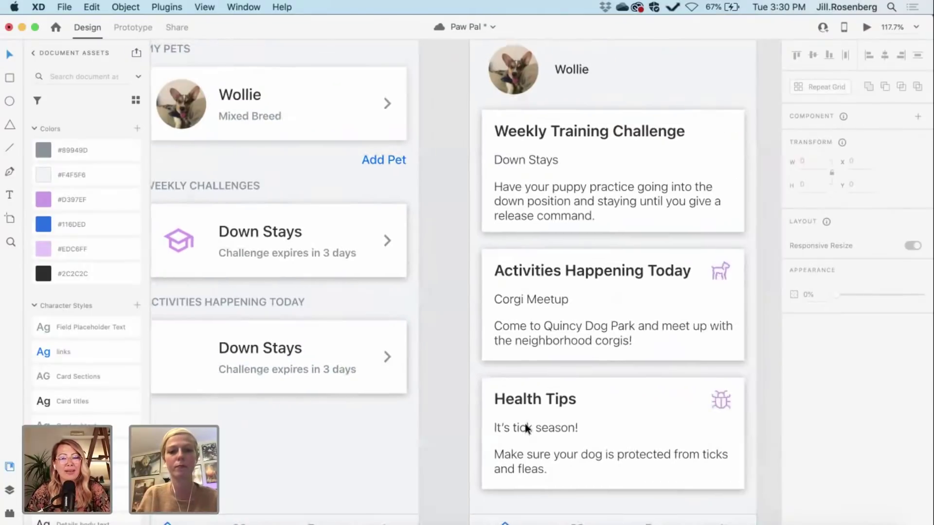
scroll(524, 424, "right", 5)
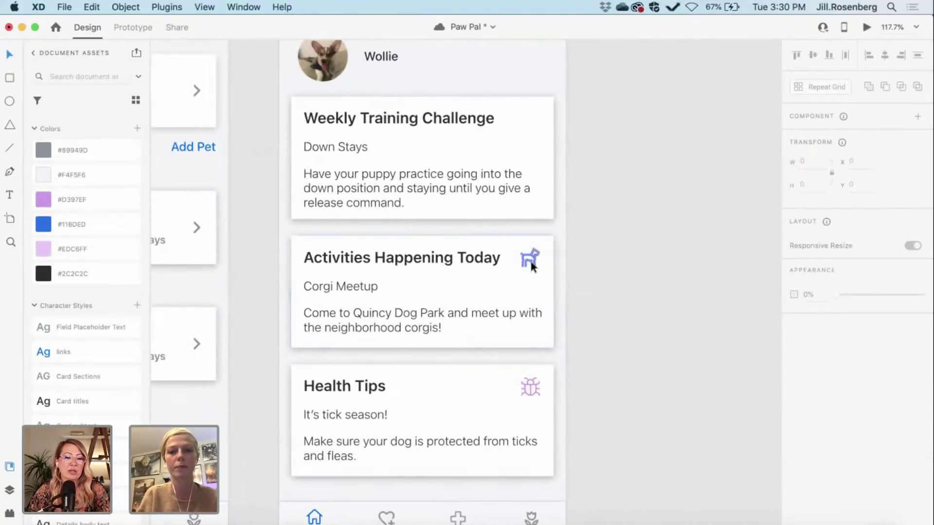
Step: Paste a copy of the dog icon and move it into the lower copied card
double_click(530, 261)
scroll(530, 262, "left", 8)
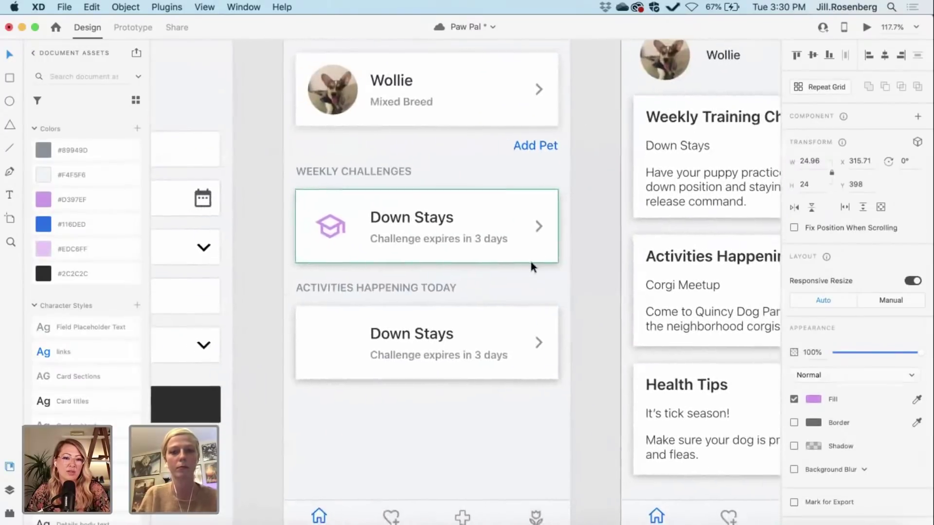
scroll(531, 261, "right", 2)
left_click(273, 473)
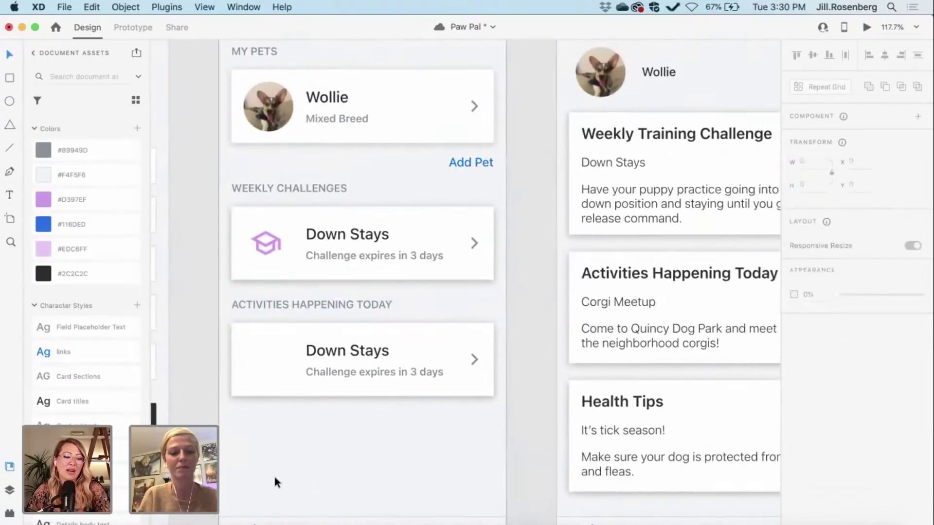
key("cmd+v")
key("Escape")
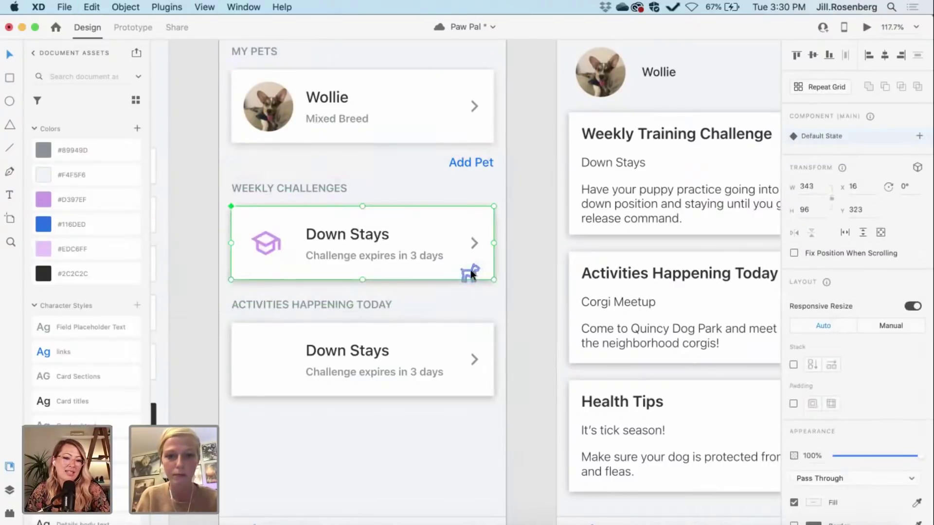
left_click_drag(471, 273, 263, 357)
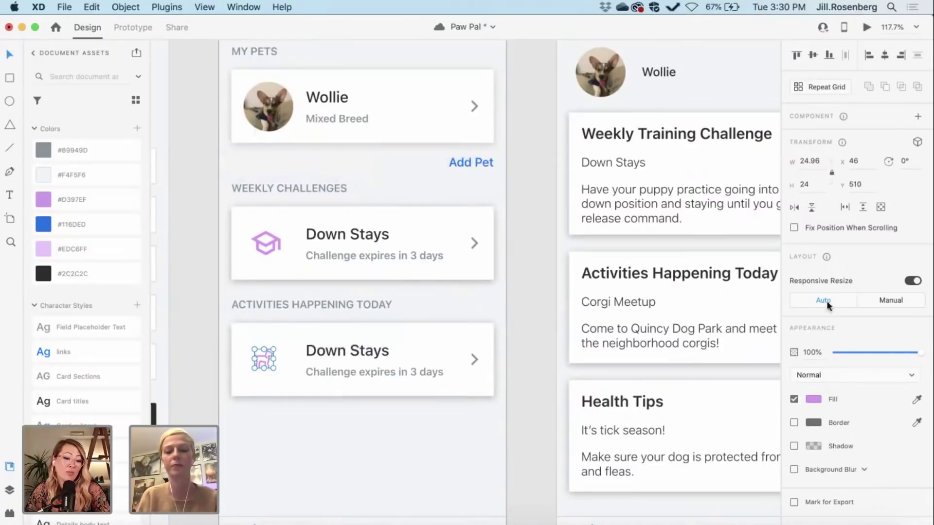
Step: Set the dog icon's height to 32 px and nudge it into alignment within the card
double_click(273, 244)
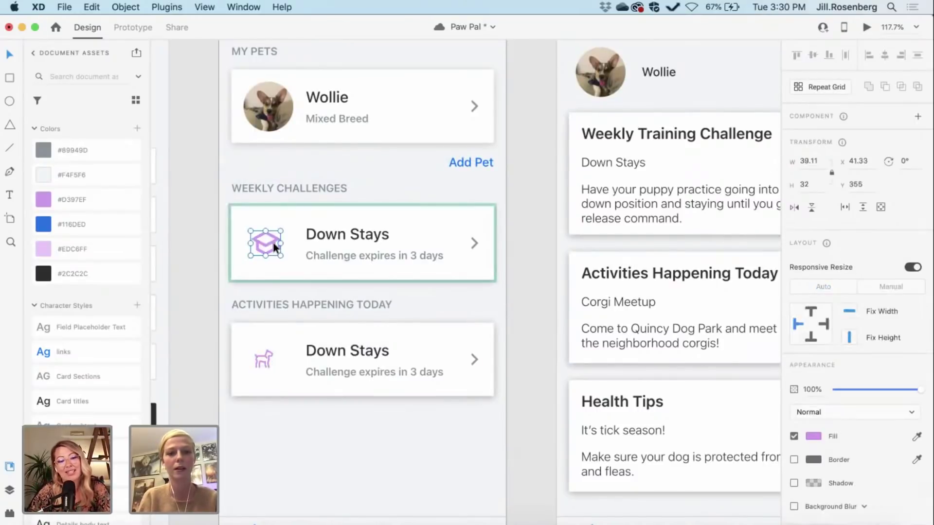
double_click(267, 360)
double_click(806, 184)
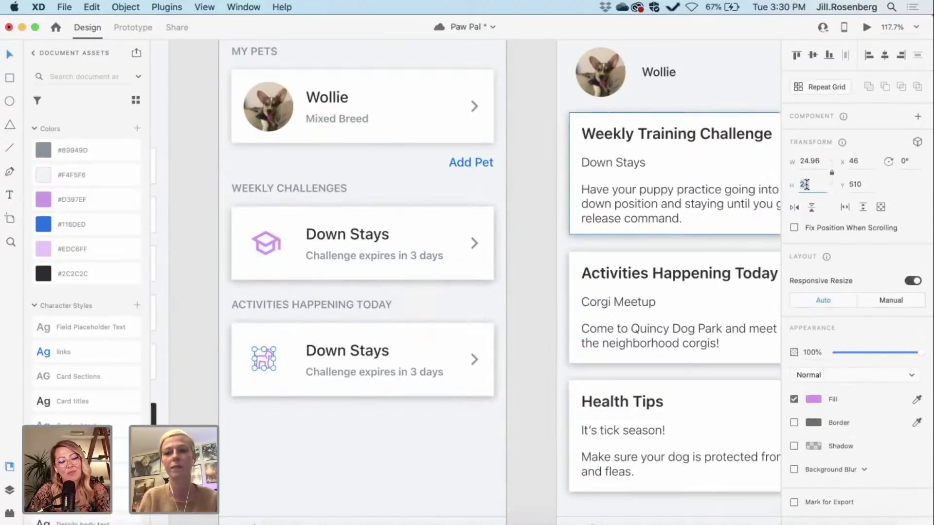
type("32")
key("Return")
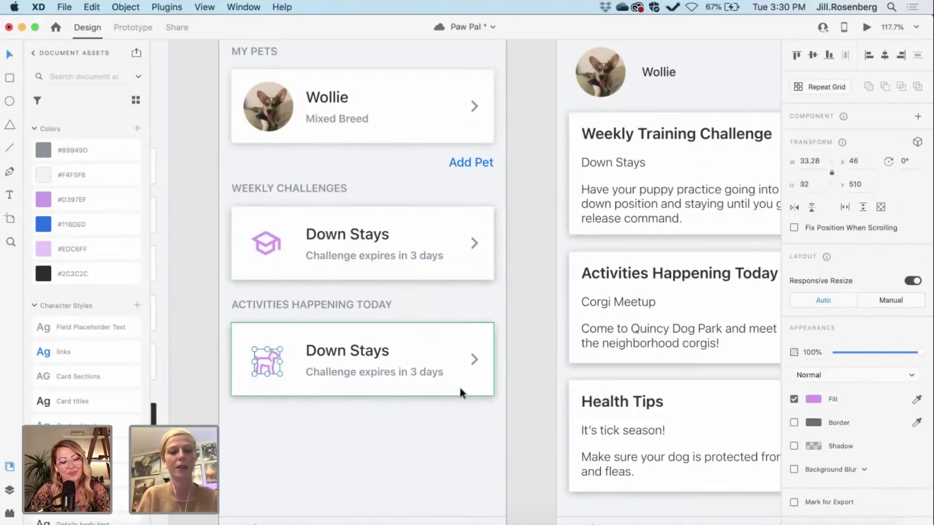
left_click(267, 366)
left_click_drag(267, 366, 266, 364)
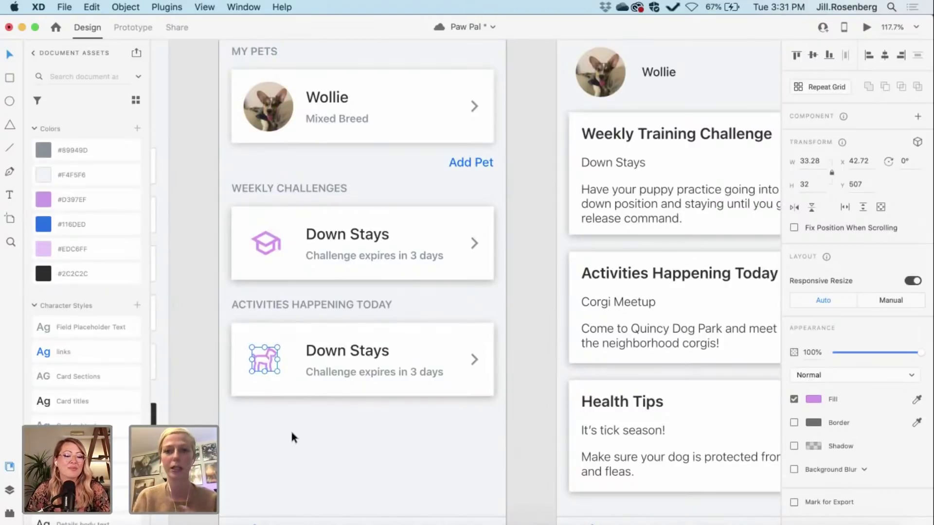
Step: Compare with the second artboard, then begin editing the lower Down Stays card's subtitle
left_click(192, 399)
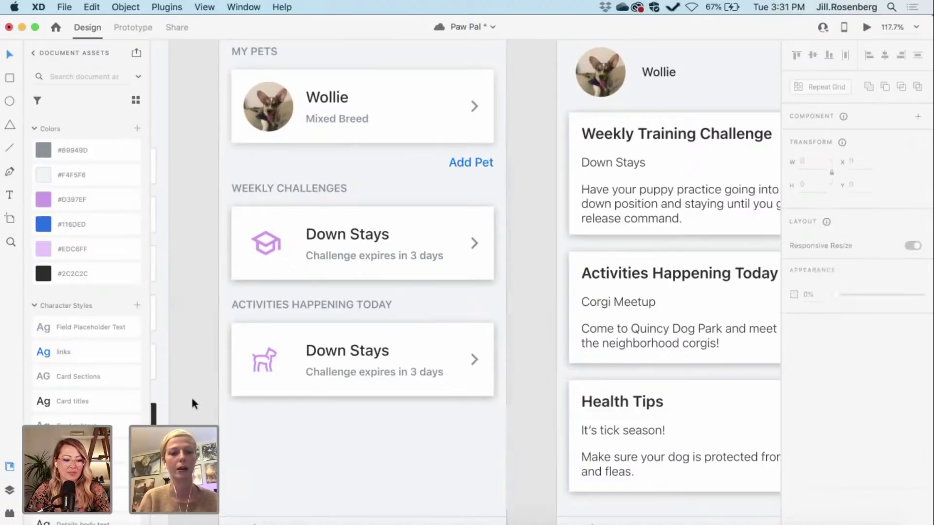
scroll(192, 399, "right", 2)
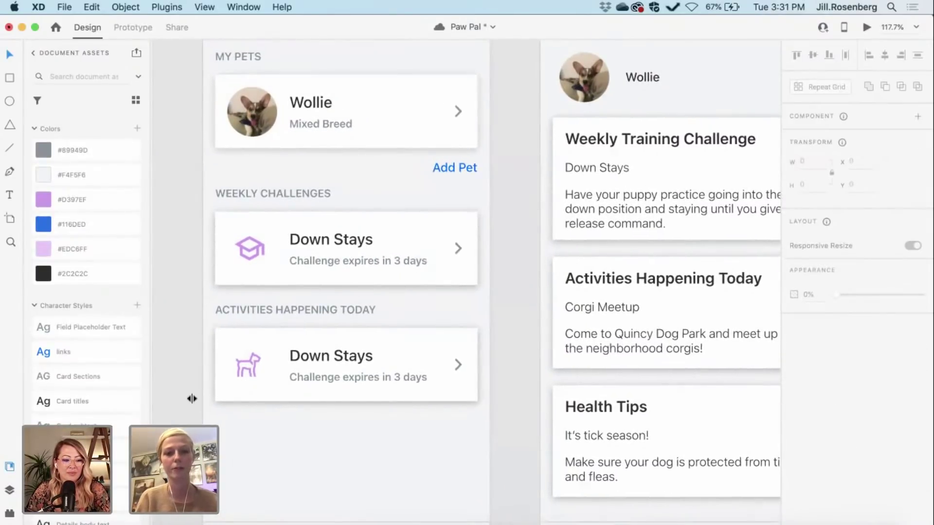
scroll(192, 399, "up", 2)
scroll(192, 399, "right", 1)
scroll(192, 399, "down", 2)
scroll(192, 399, "right", 3)
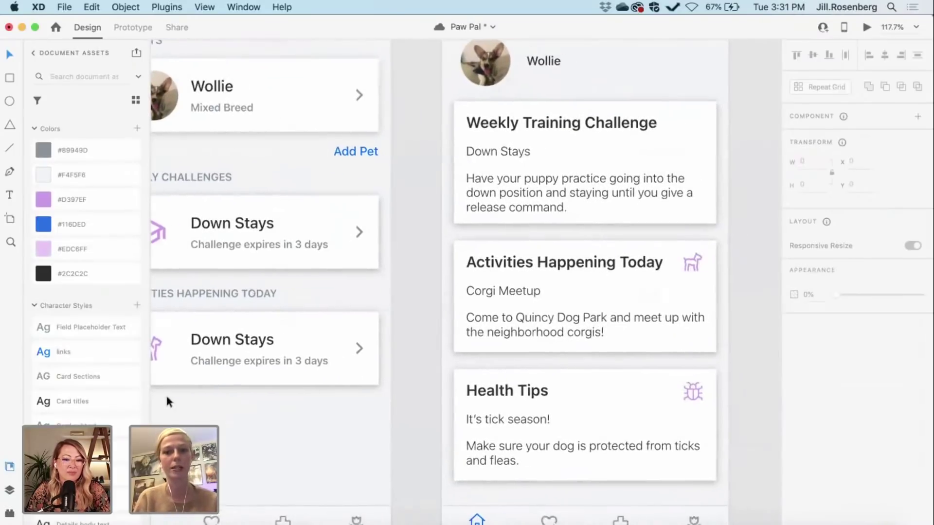
scroll(396, 374, "right", 4)
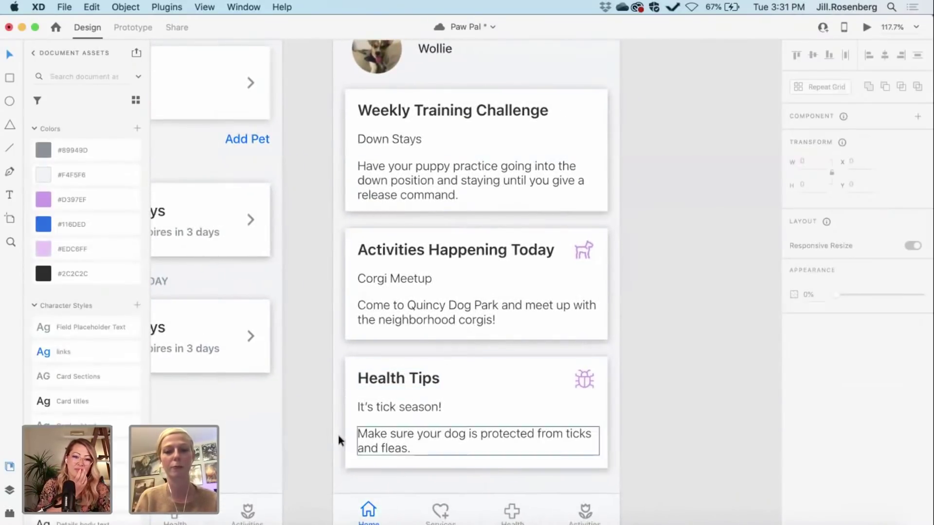
scroll(323, 369, "left", 2)
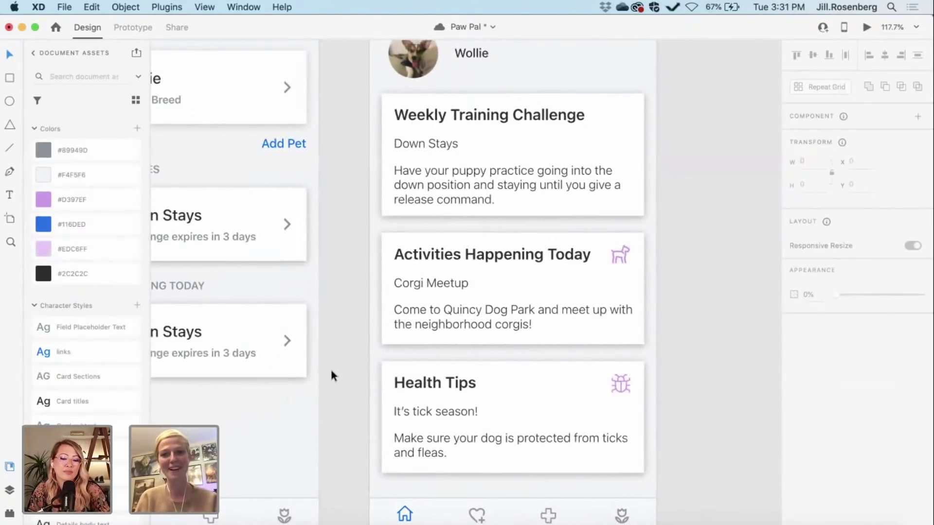
scroll(331, 371, "up", 1)
scroll(331, 371, "up", 2)
scroll(331, 371, "left", 1)
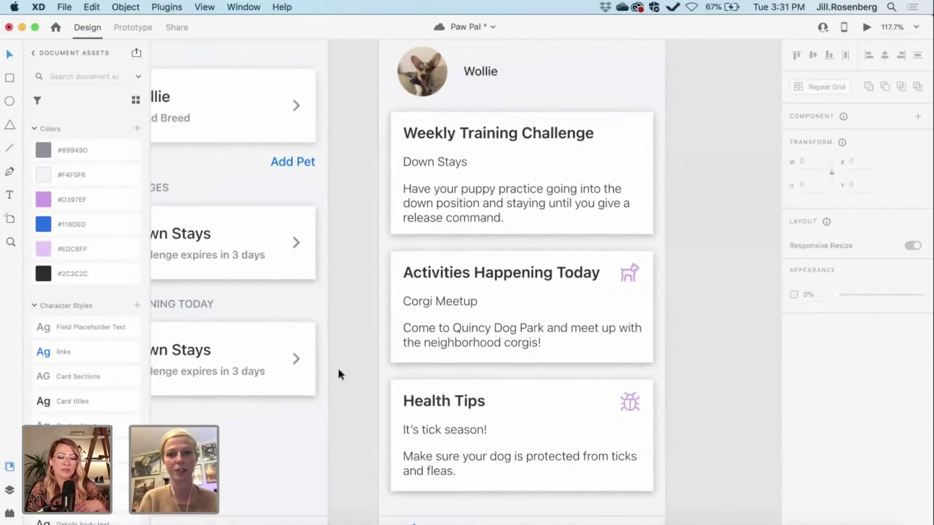
scroll(338, 370, "up", 1)
scroll(338, 370, "down", 2)
scroll(338, 370, "left", 1)
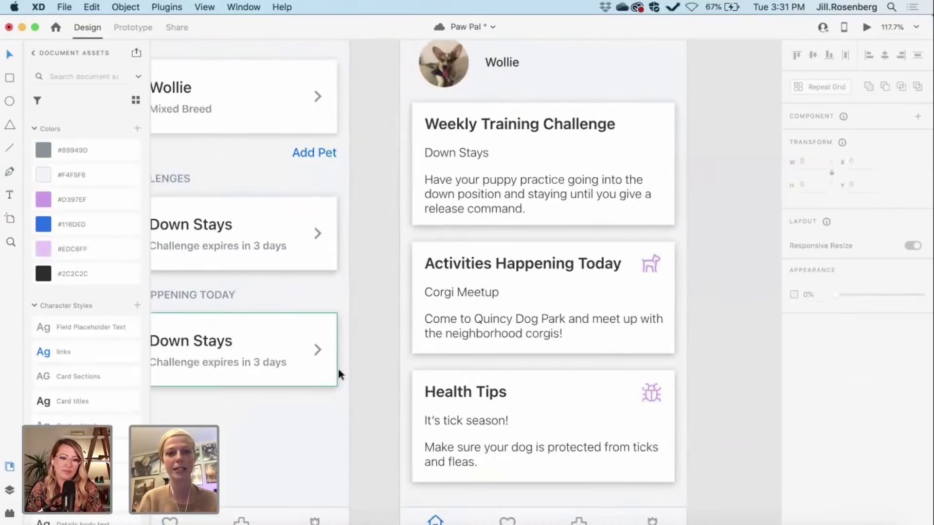
scroll(382, 368, "left", 3)
scroll(381, 368, "down", 1)
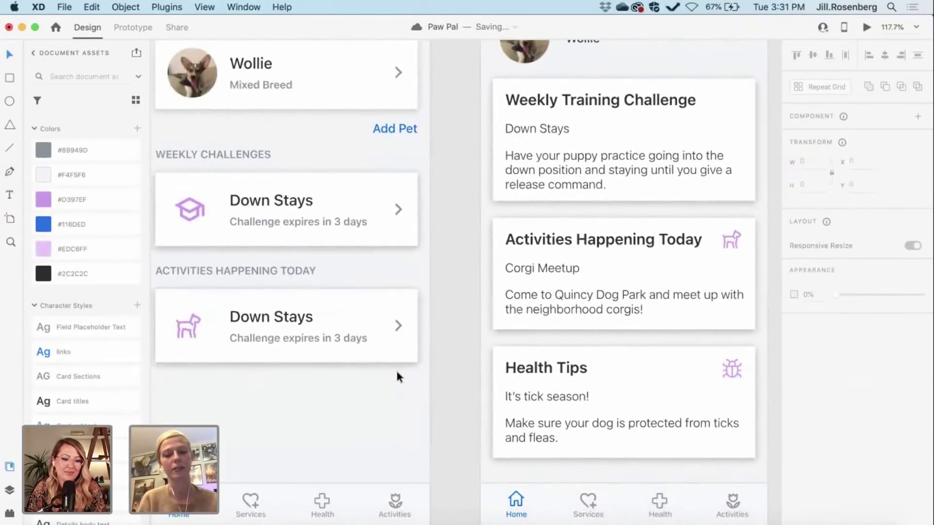
scroll(395, 369, "left", 2)
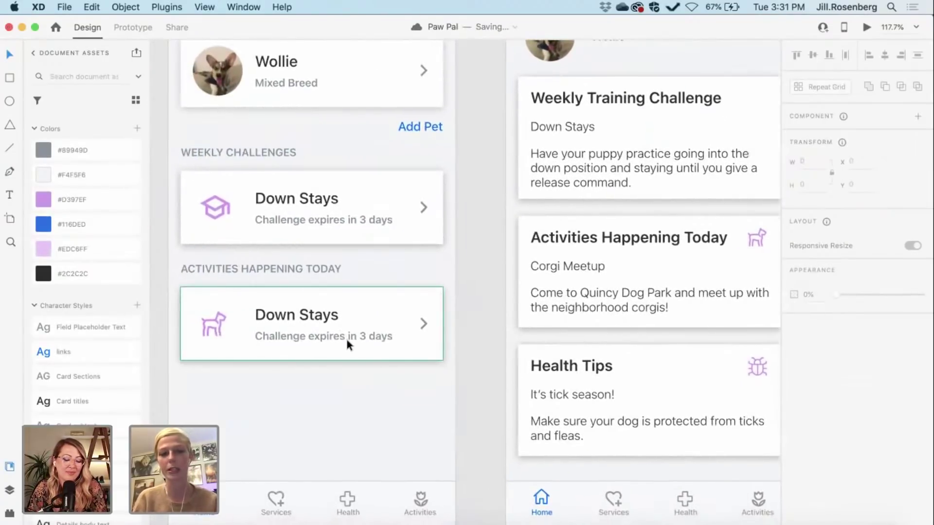
left_click(326, 337)
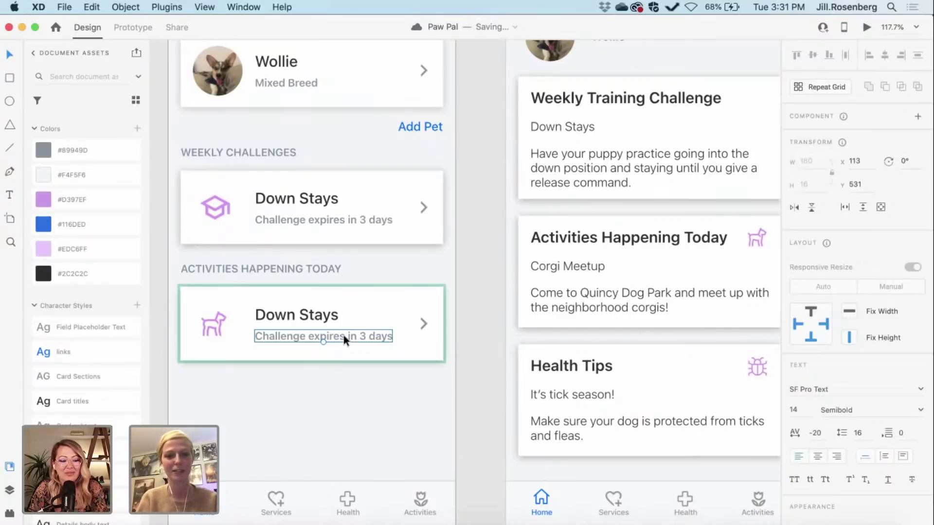
double_click(344, 335)
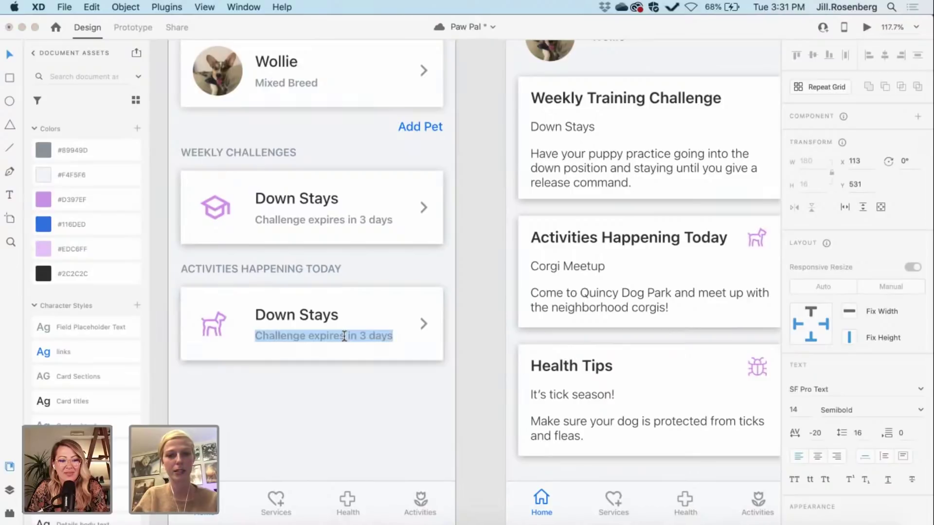
Step: Replace the Down Stays title with 'Corgi Meetup' and the subtitle with 'Quincy Dog Park, Quincy MA'
left_click(311, 317)
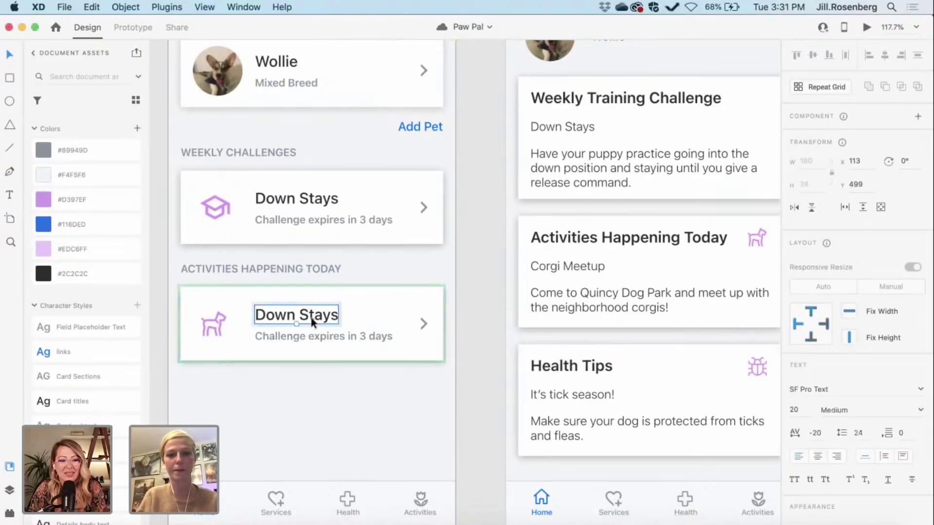
double_click(321, 317)
type("Co")
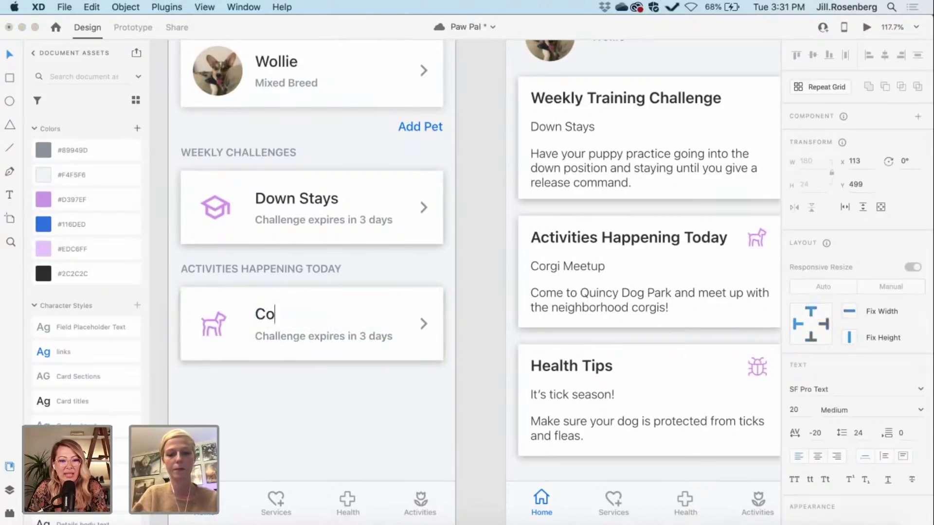
type("rgi Meetup")
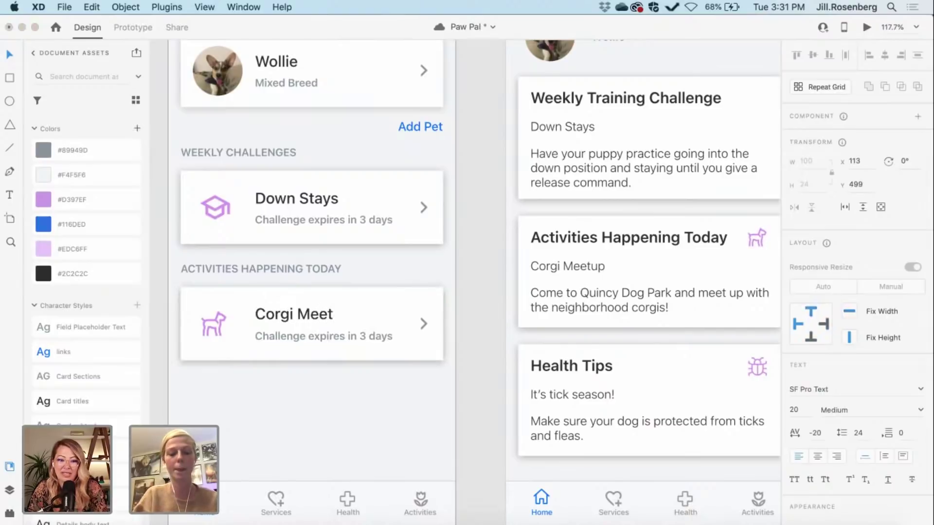
double_click(334, 335)
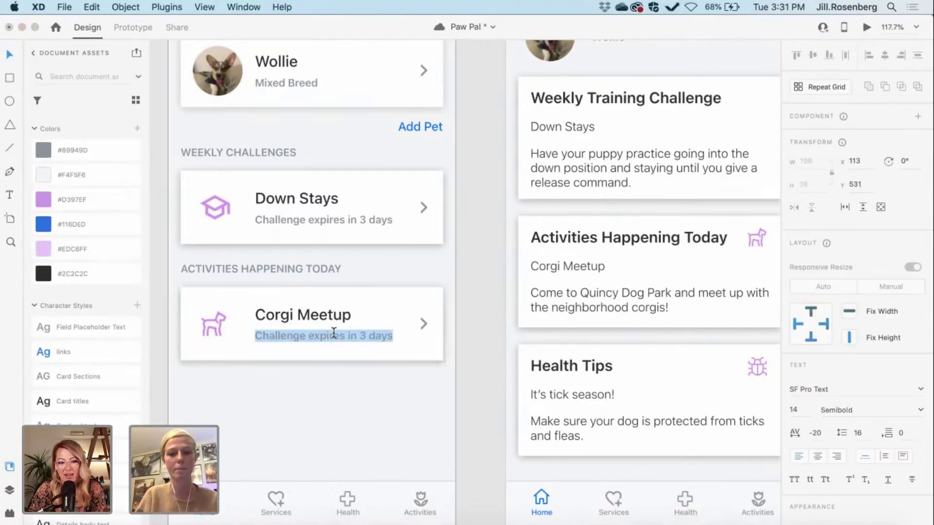
type("Qu")
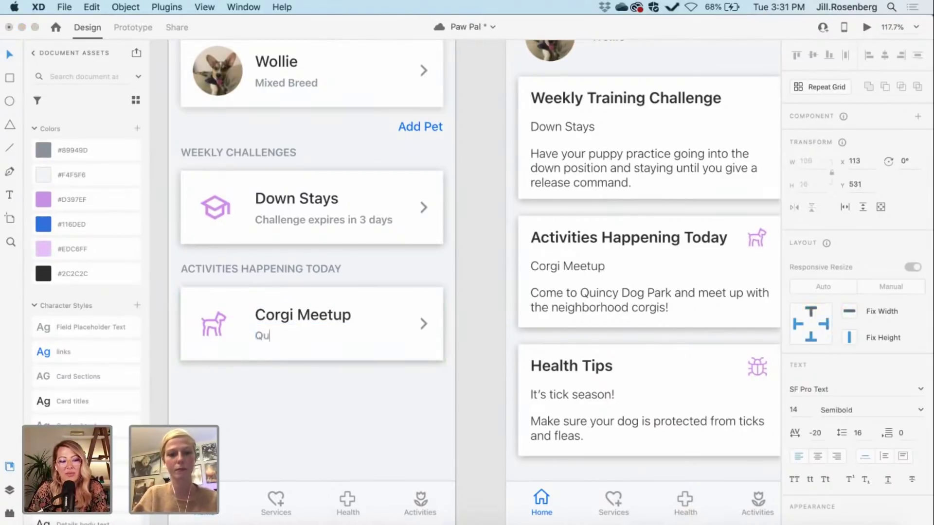
type("incy")
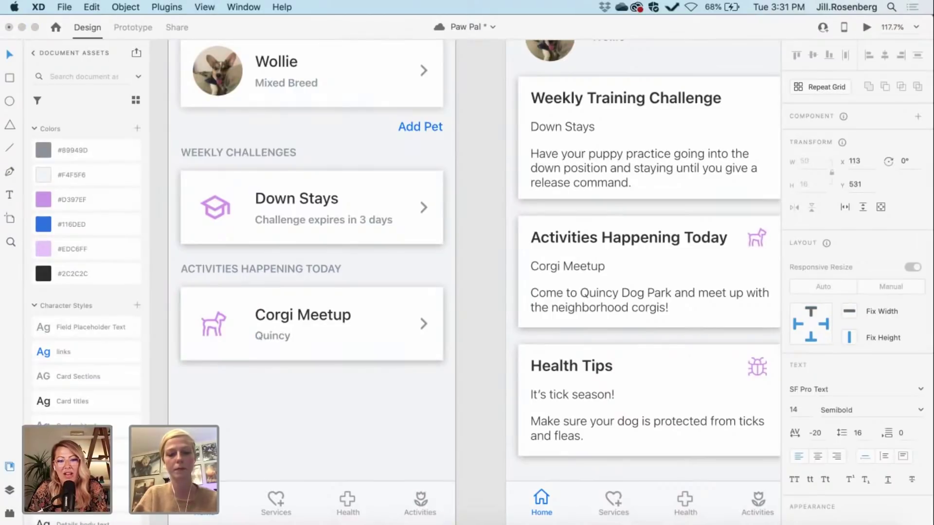
type(" Dog Park,")
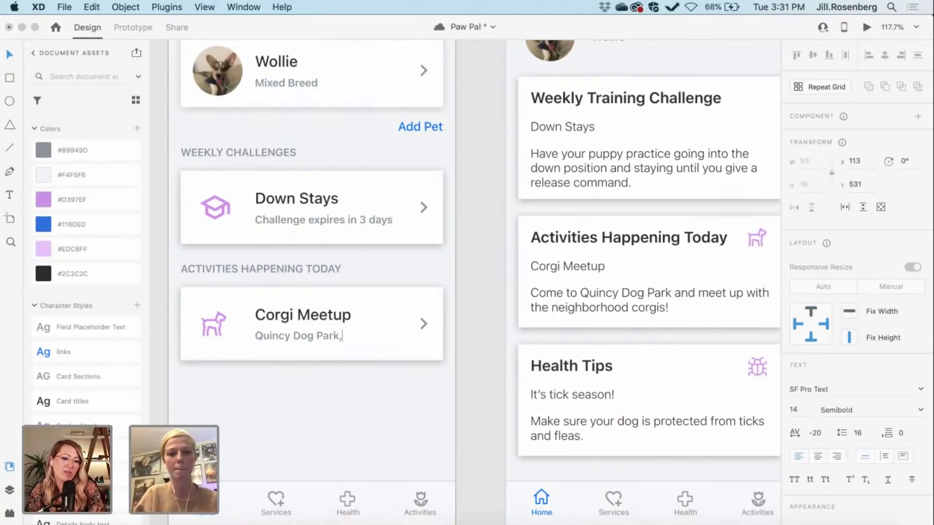
type(" Quincy")
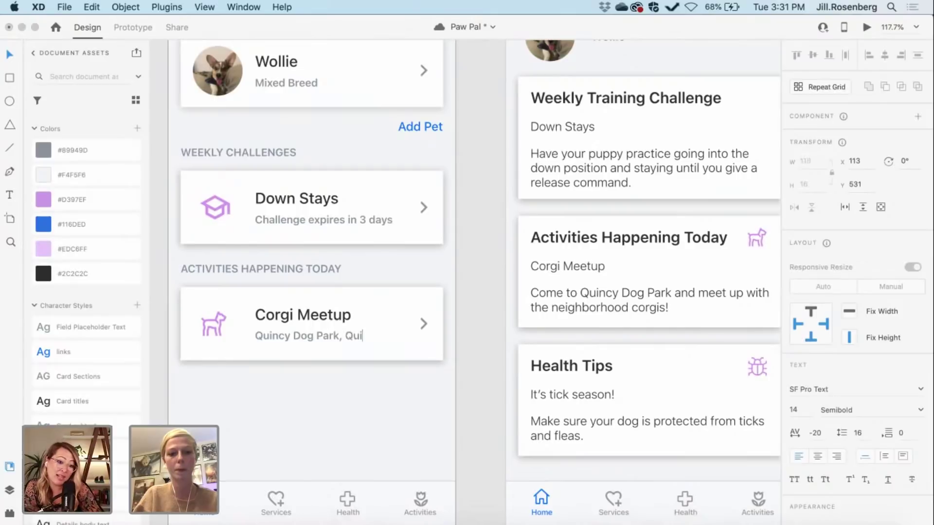
type(" MA")
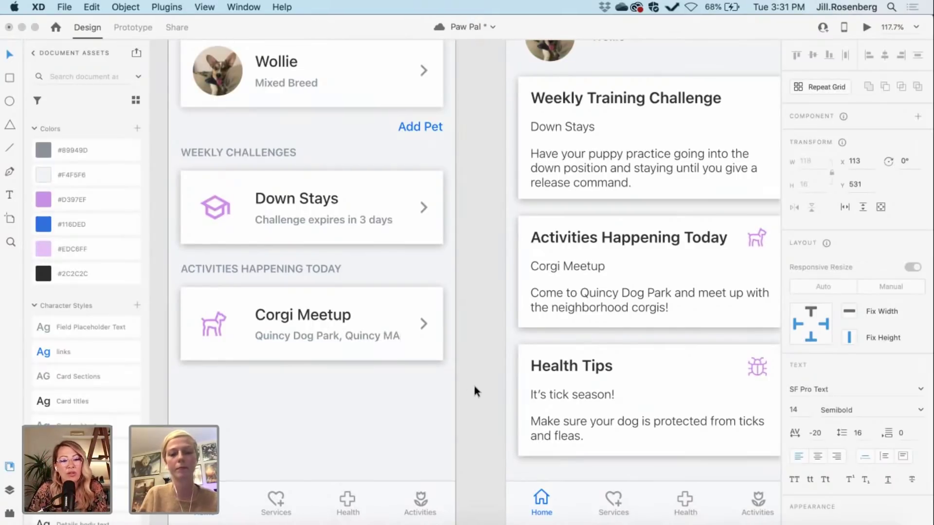
key("Escape")
key("Escape")
Step: Review the Corgi Meetup card and bottom tab bar, then save the document with Cmd+S
scroll(471, 378, "left", 2)
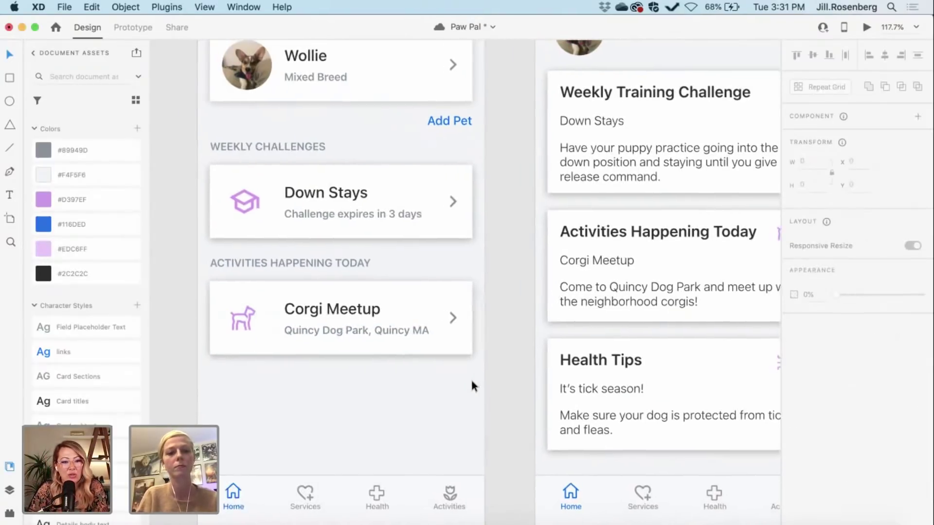
scroll(471, 382, "up", 1)
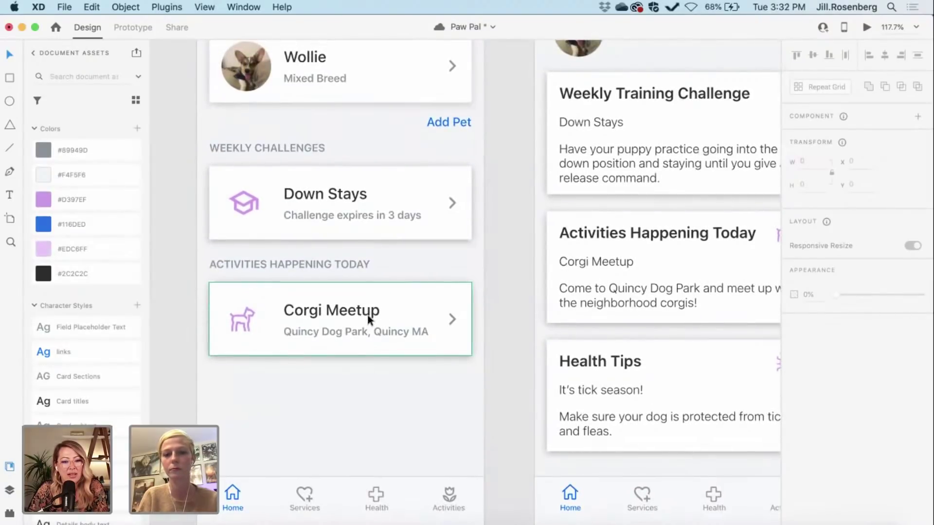
left_click(366, 318)
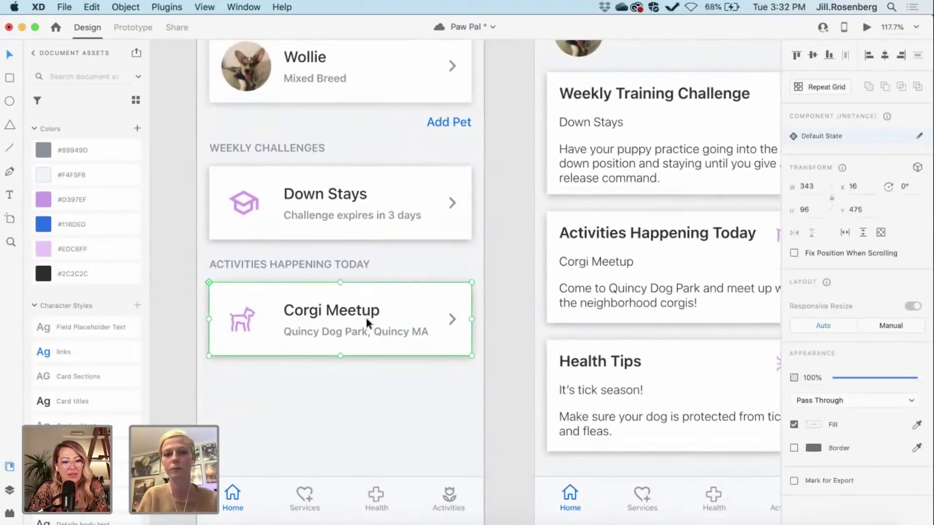
scroll(366, 318, "down", 3)
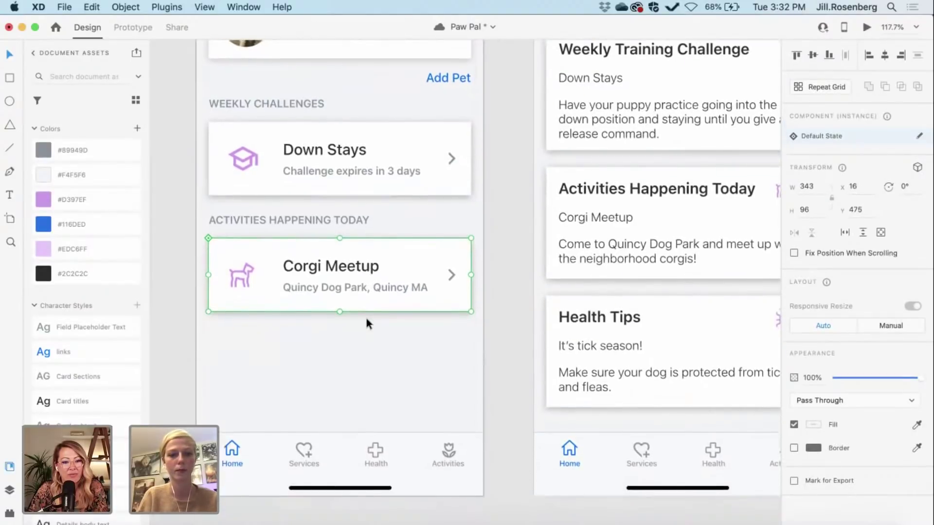
scroll(366, 316, "down", 5)
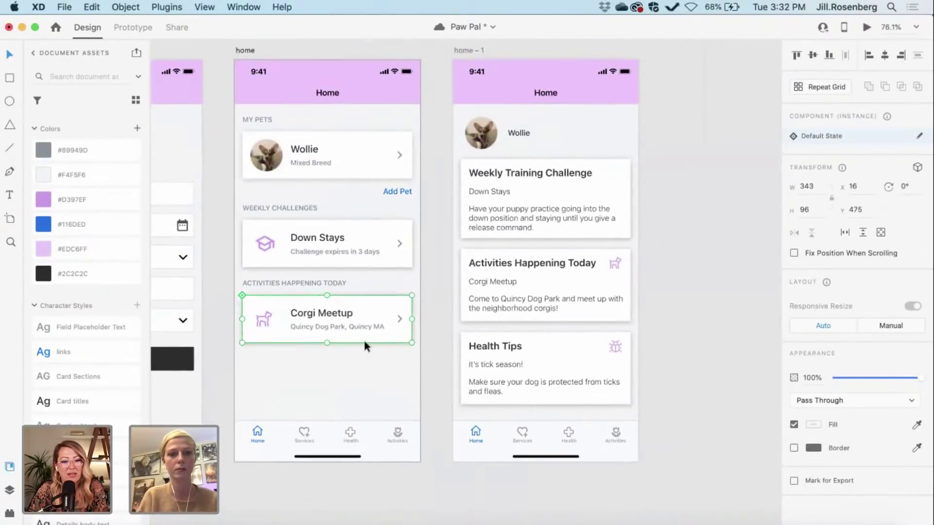
scroll(365, 374, "up", 1)
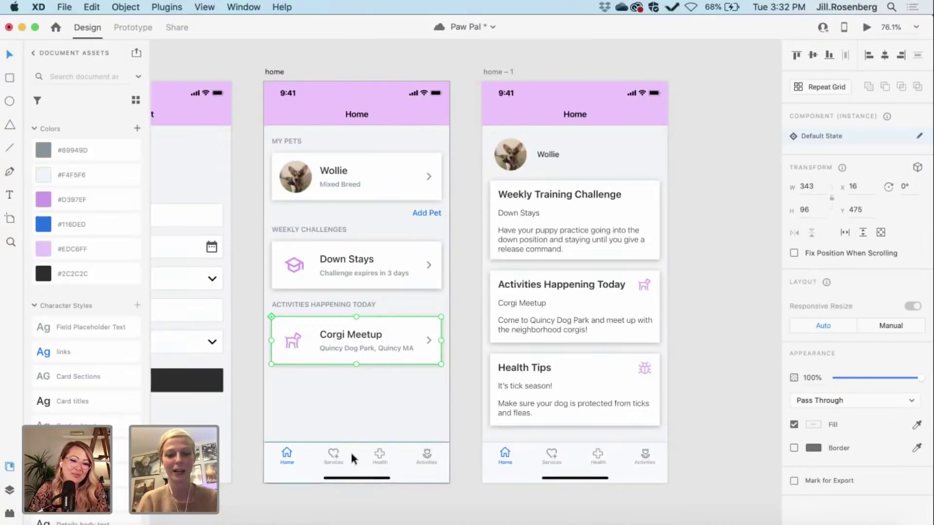
left_click(350, 450)
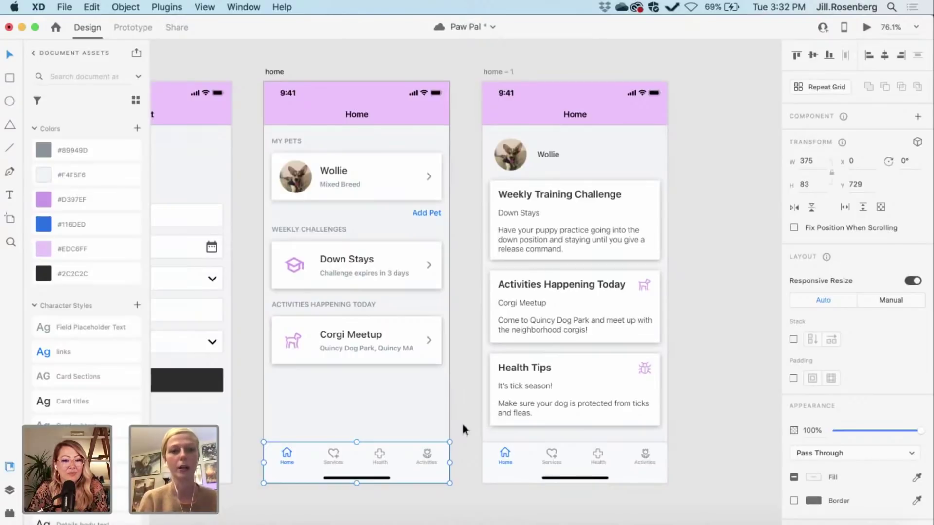
key("super+s")
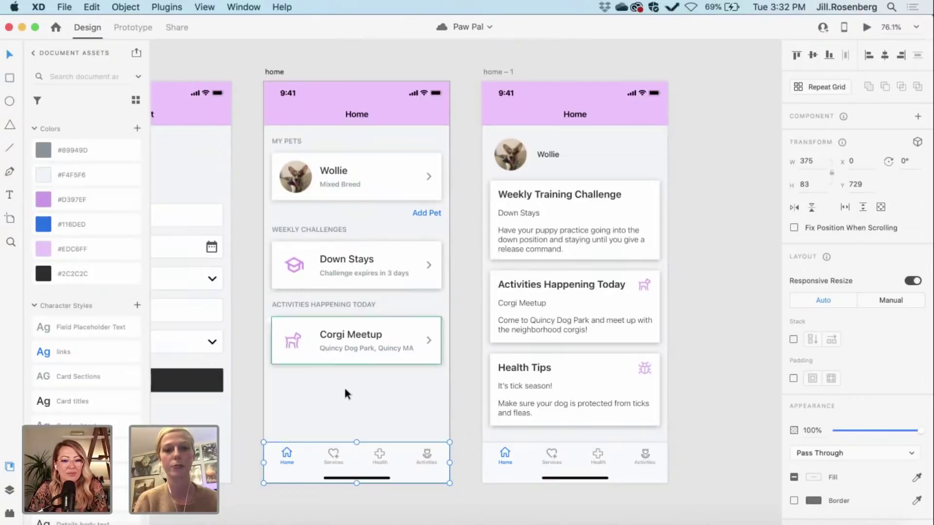
scroll(341, 399, "left", 3)
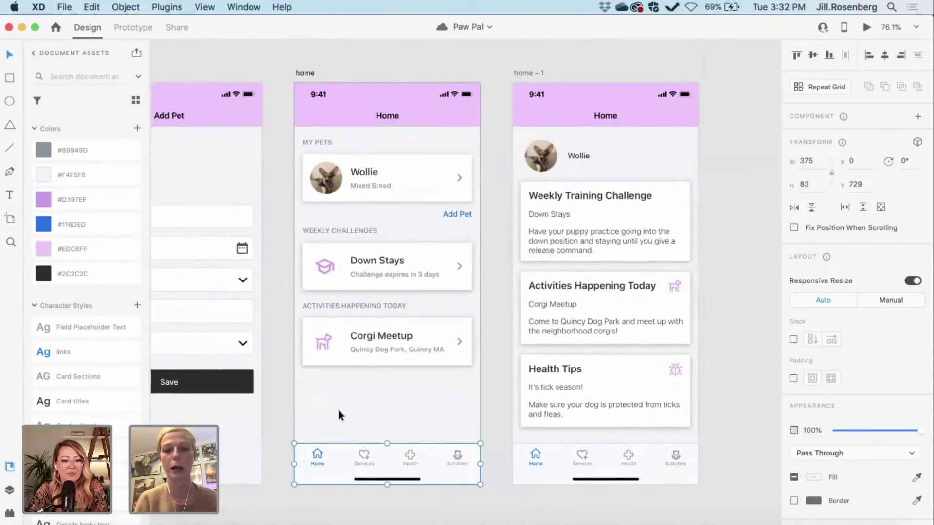
left_click(363, 94)
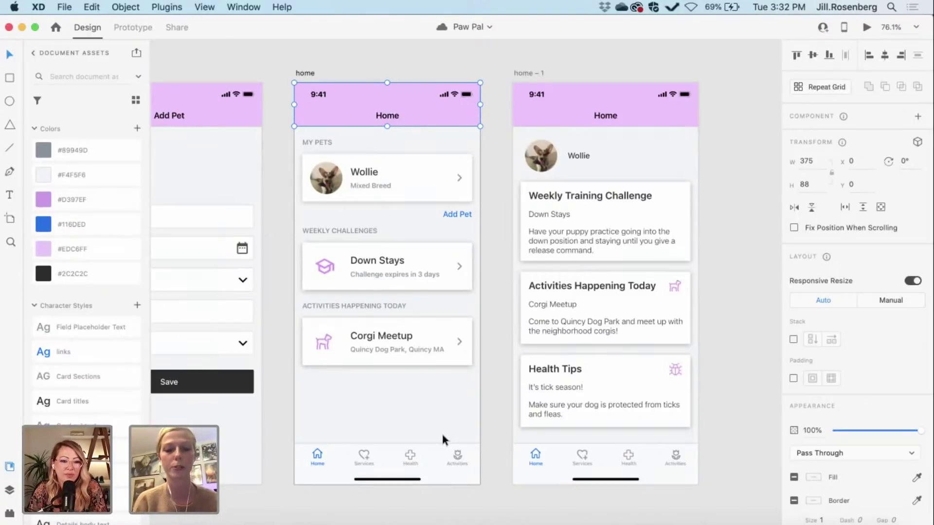
Step: Turn on Fix Position When Scrolling for both the header bar and the bottom tab bar
left_click(794, 228)
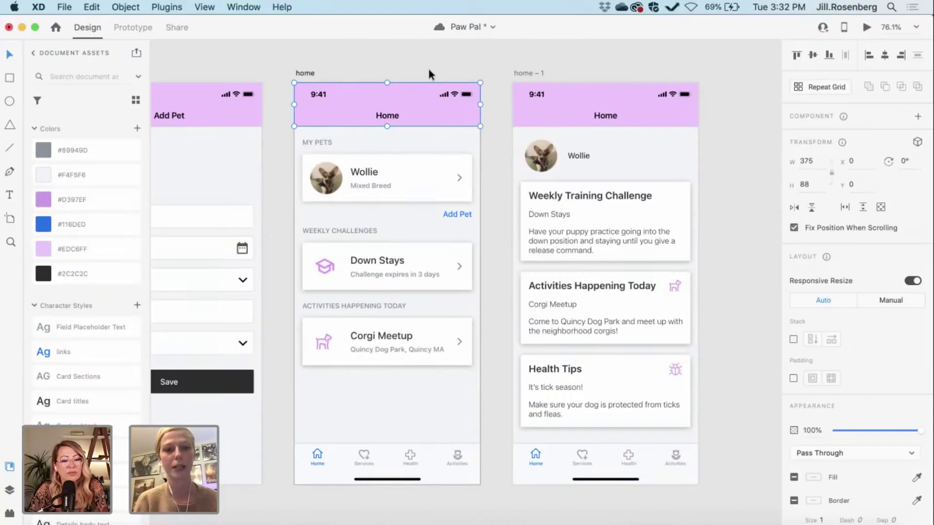
left_click(398, 471)
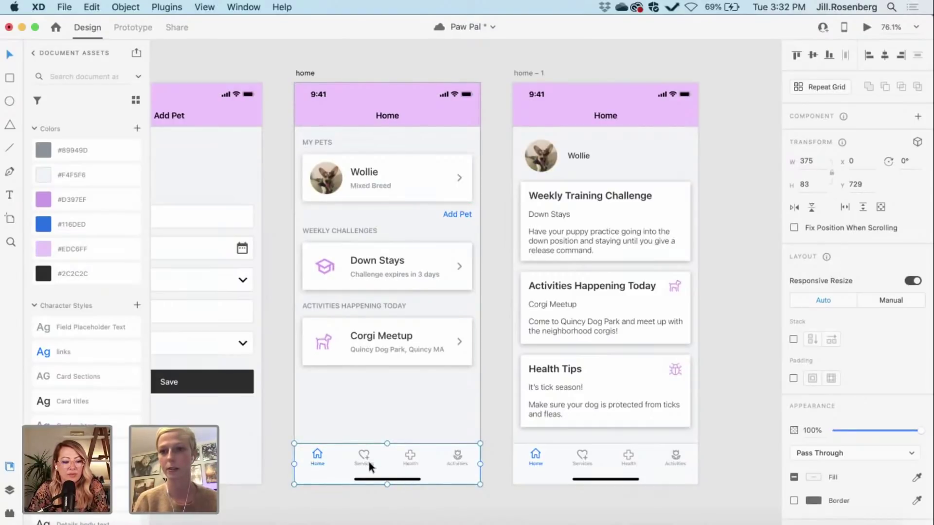
left_click(794, 227)
left_click(500, 381)
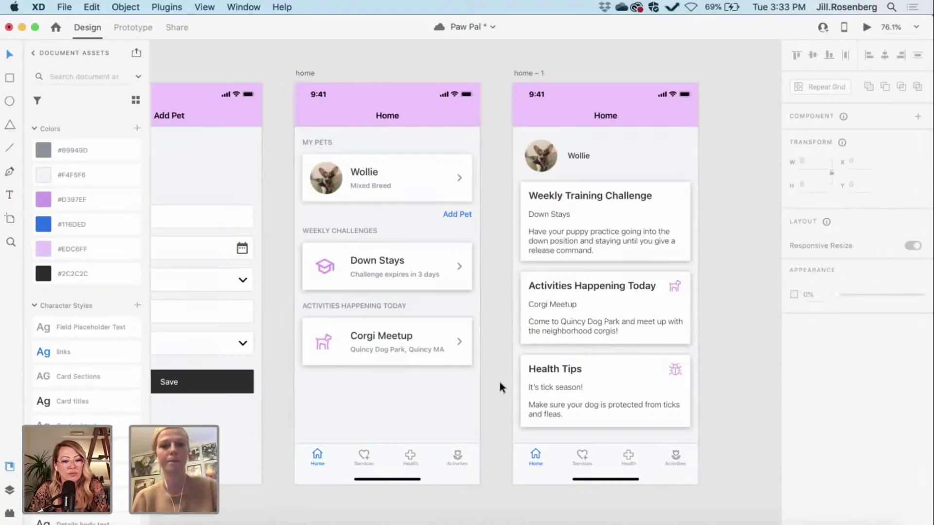
left_click(386, 96)
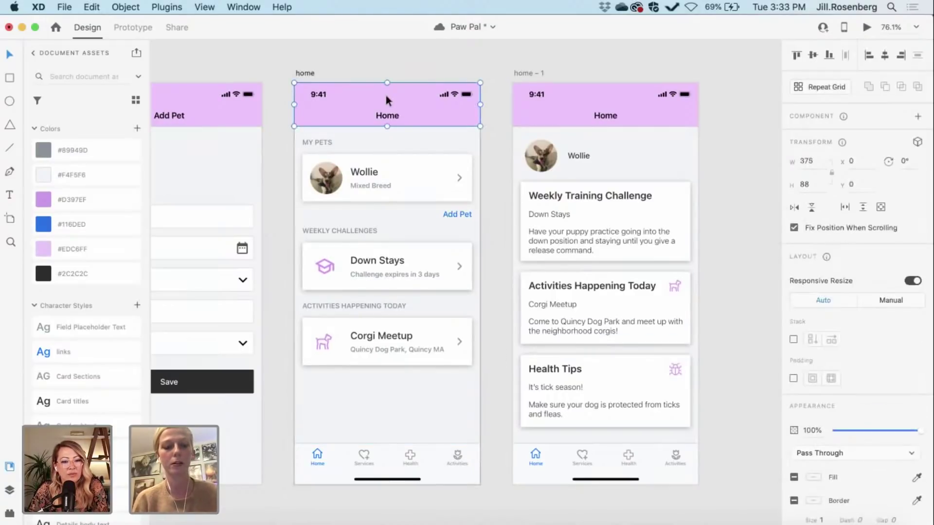
Step: Drag the home artboard's bottom edge down until its height reaches about 1225
left_click(303, 73)
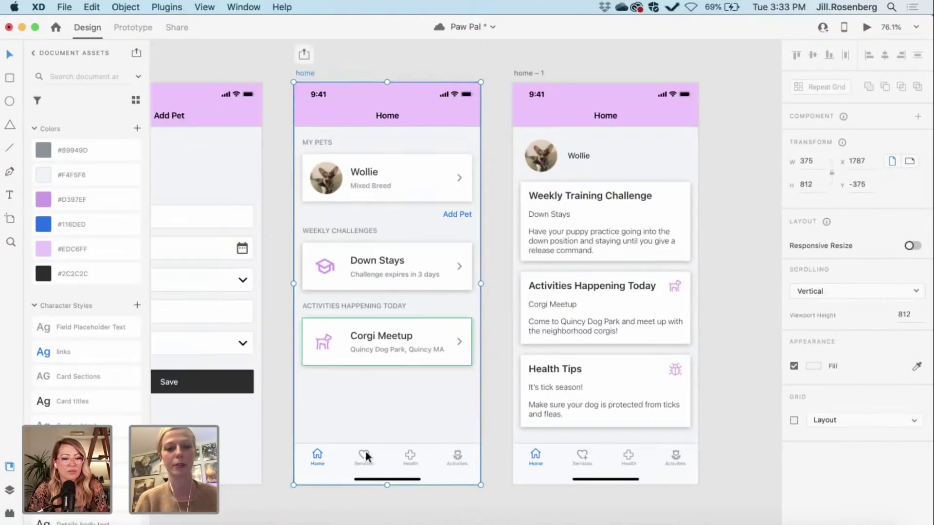
scroll(387, 485, "down", 3)
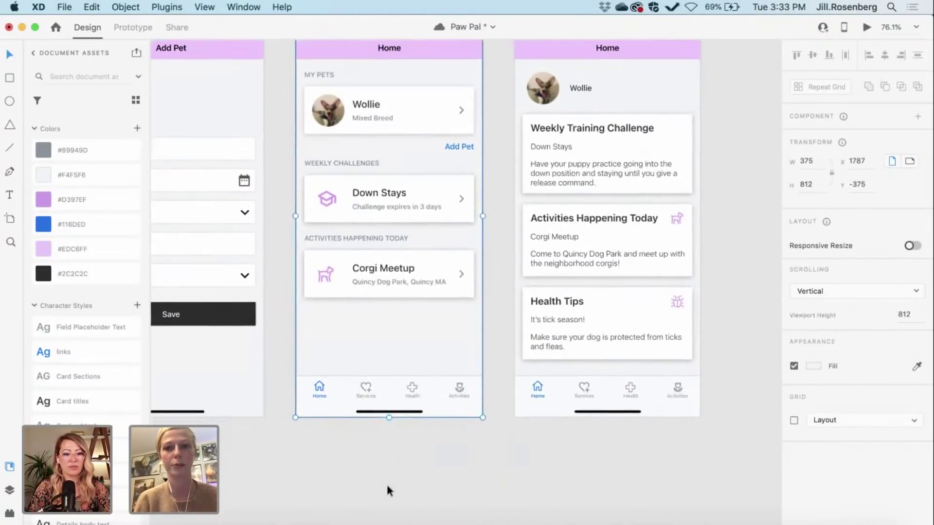
scroll(387, 487, "down", 1)
scroll(387, 488, "up", 2)
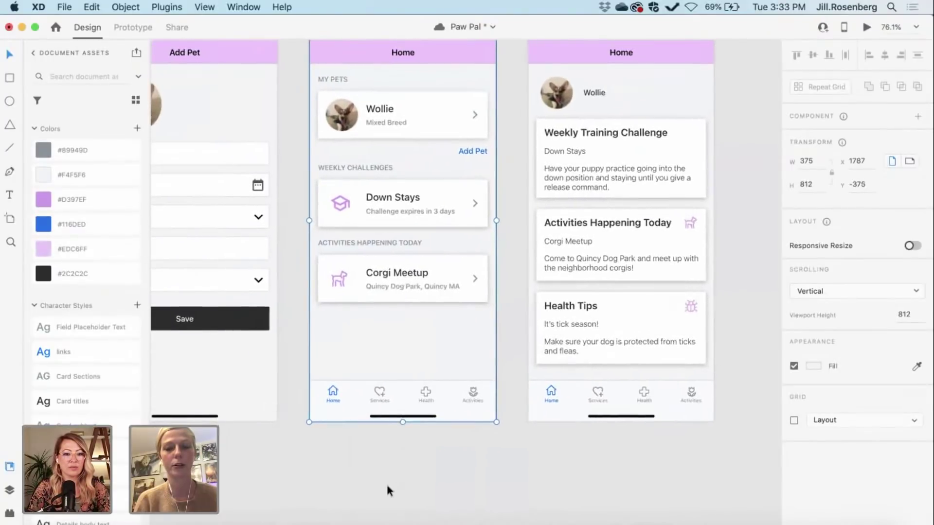
scroll(387, 486, "up", 1)
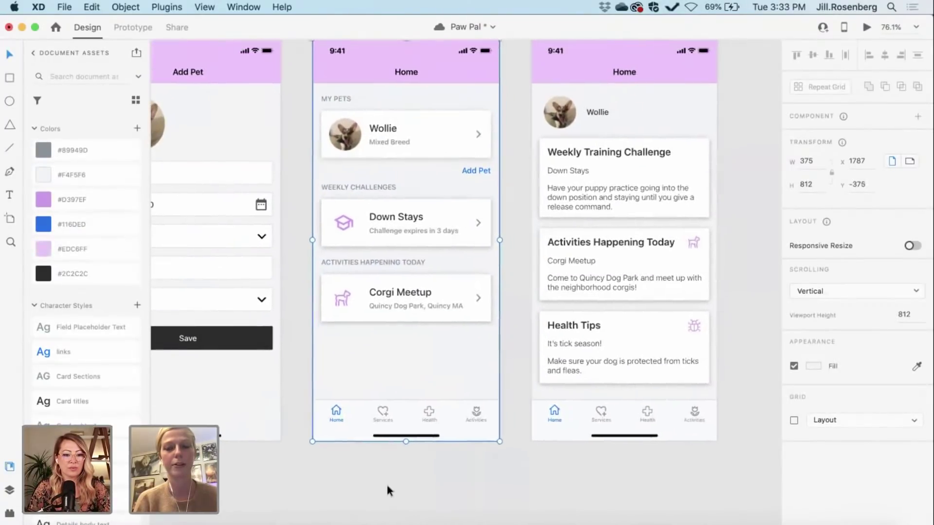
scroll(387, 490, "down", 1)
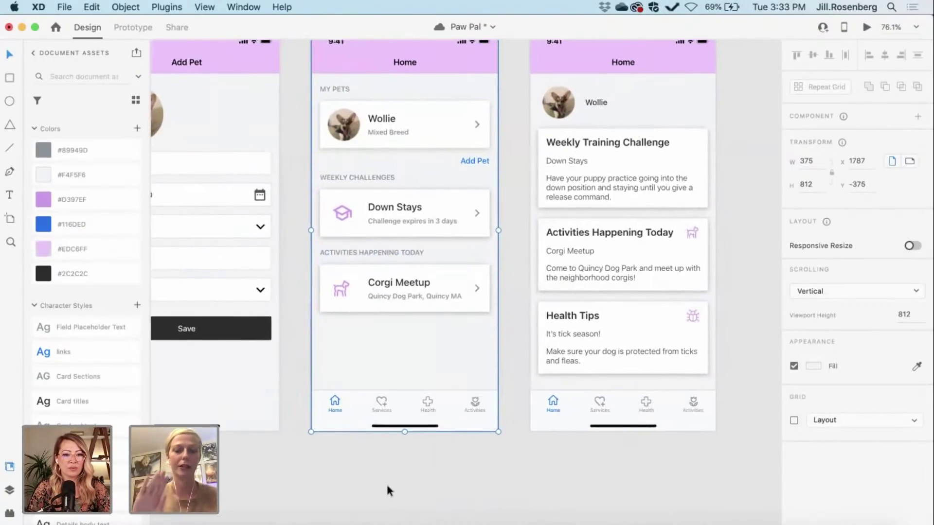
left_click_drag(405, 432, 411, 510)
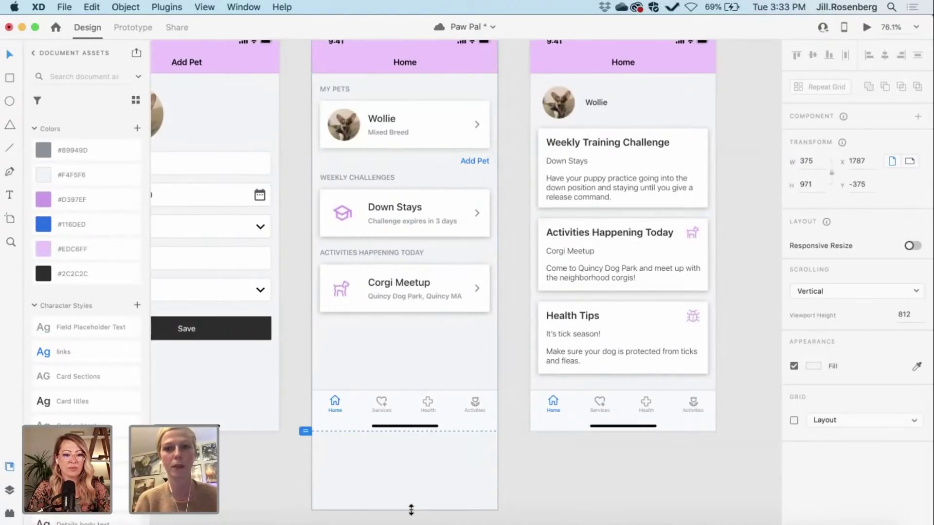
scroll(410, 510, "down", 5)
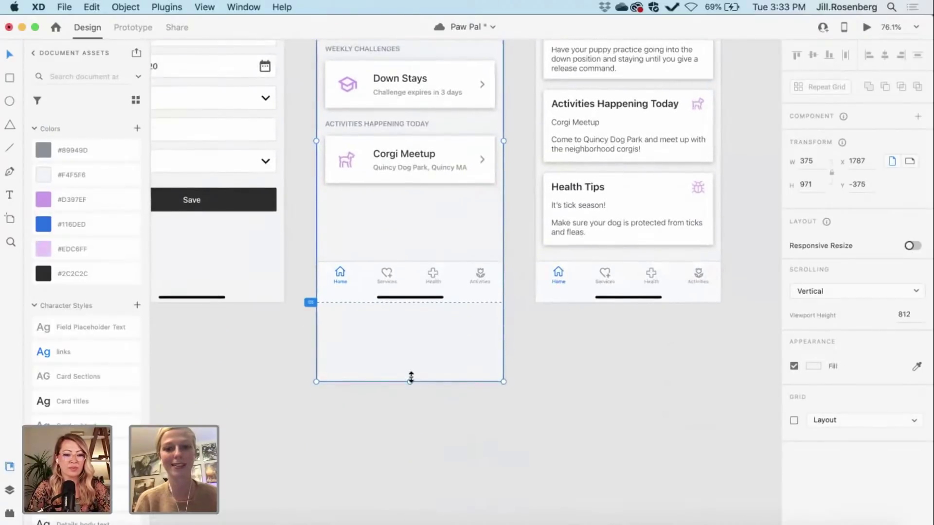
left_click_drag(411, 377, 410, 507)
scroll(393, 455, "up", 3)
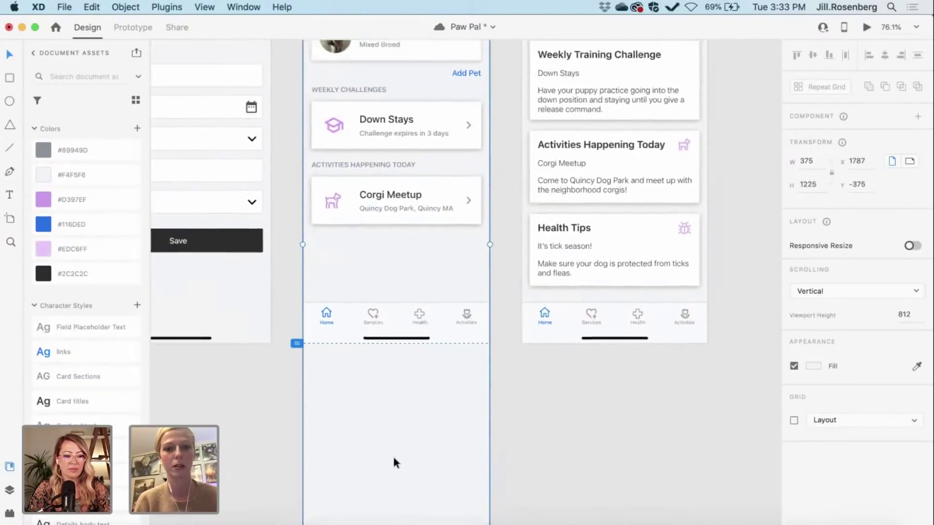
left_click(523, 433)
scroll(523, 433, "up", 4)
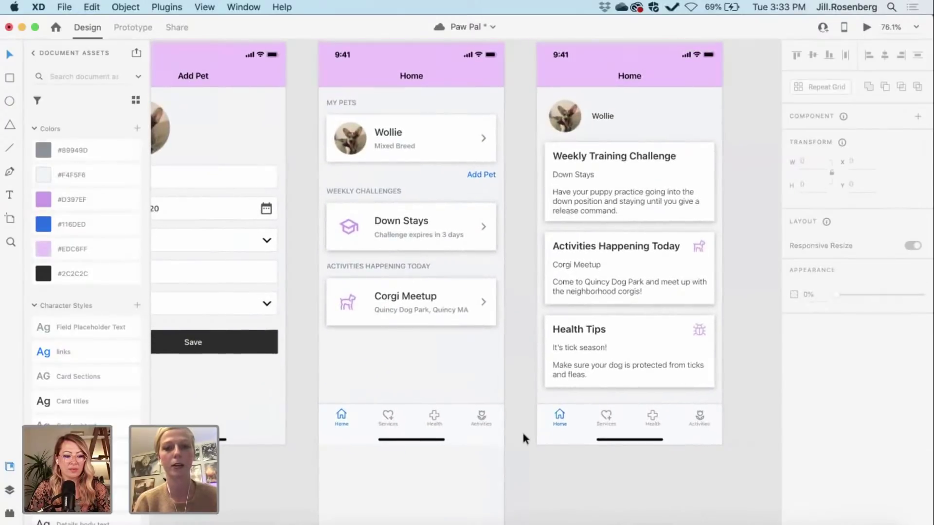
Step: Select the whole Corgi Meetup card, restoring its dog icon after an accidental delete
left_click(408, 313)
double_click(407, 310)
key("Delete")
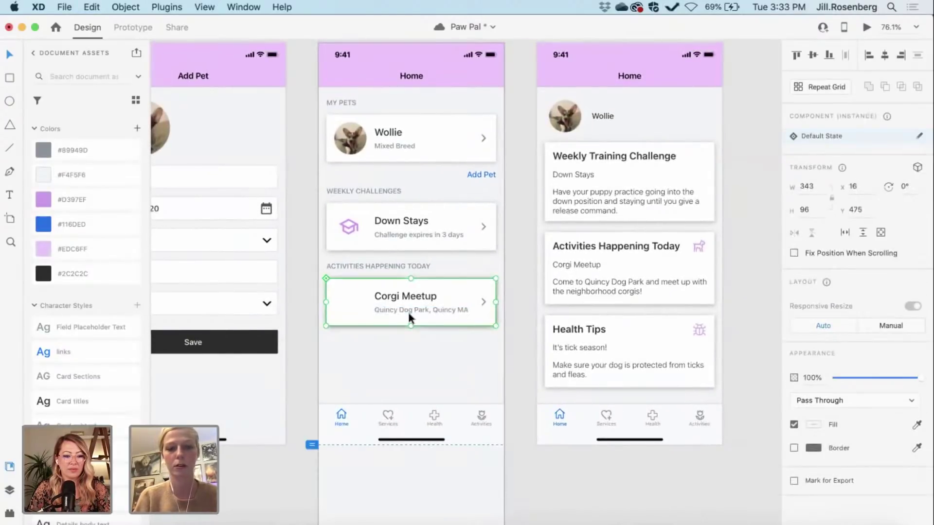
key("super+z")
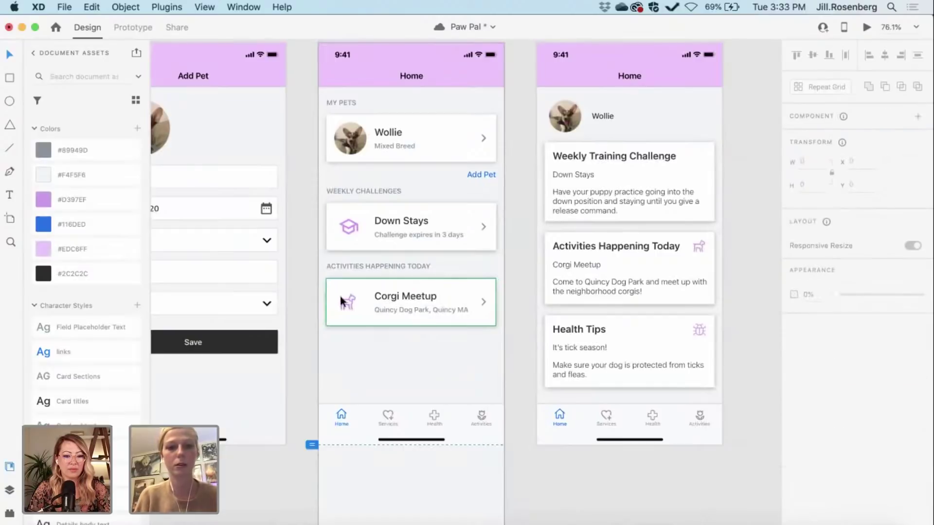
double_click(348, 306)
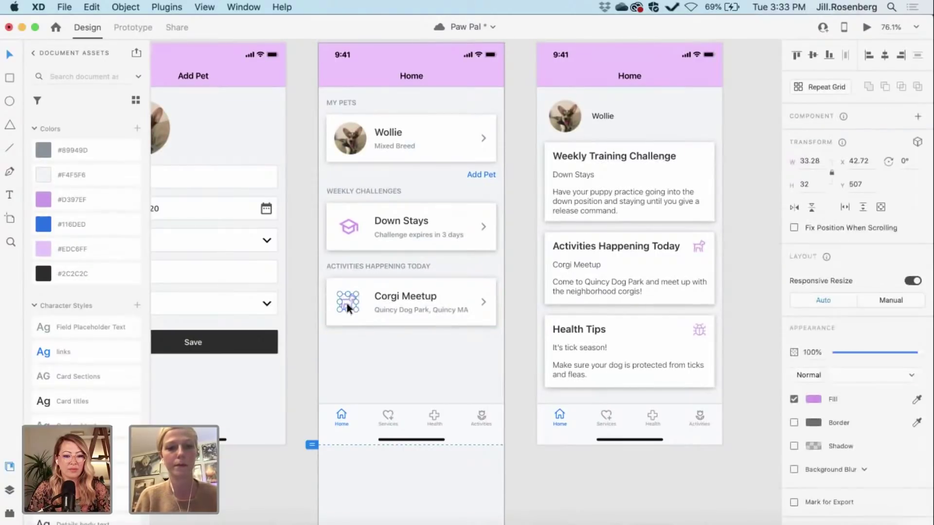
key("Escape")
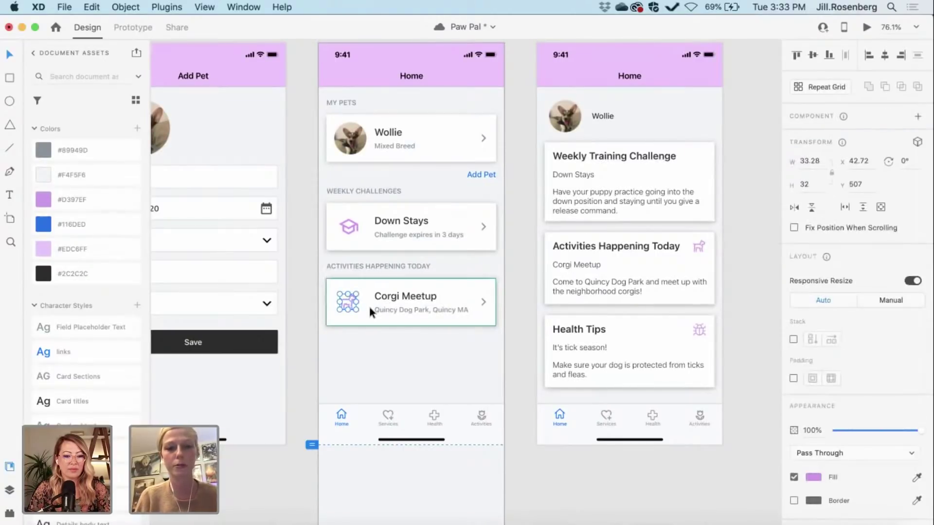
key("Escape")
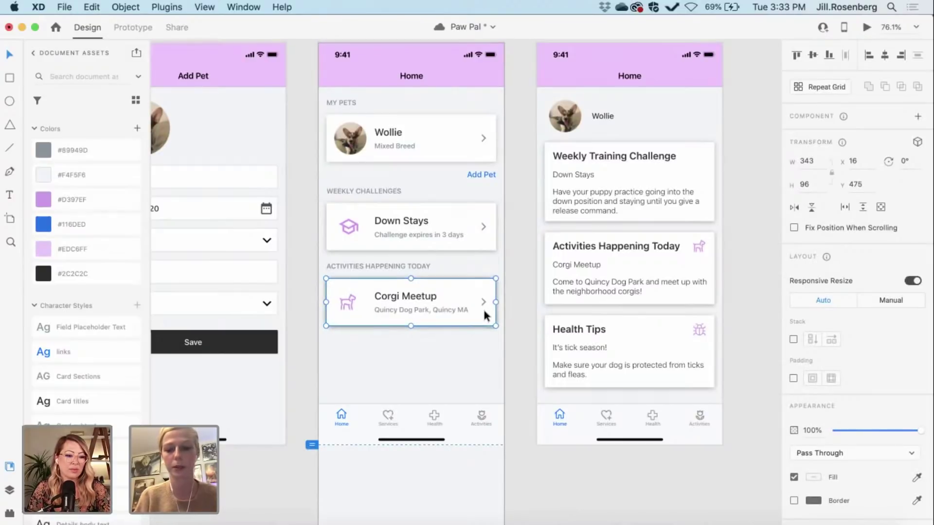
Step: Duplicate the Corgi Meetup card and shift the copy down beneath the original
key("super+d")
key("shift+Down")
key("shift+Down")
key("shift+Down")
key("shift+Down")
key("shift+Down")
key("shift+Down")
key("shift+Down")
key("shift+Down")
key("shift+Down")
key("shift+Down")
key("shift+Down")
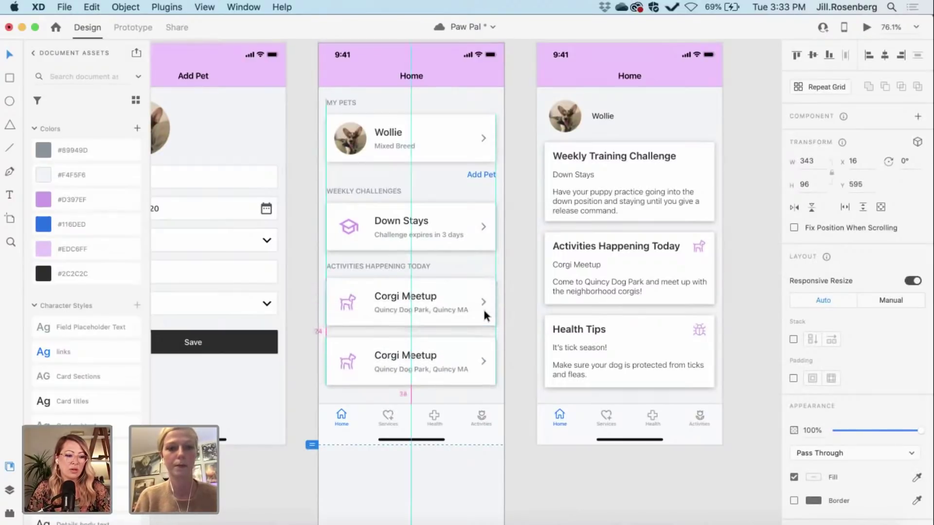
left_click_drag(453, 295, 399, 325)
key("super+z")
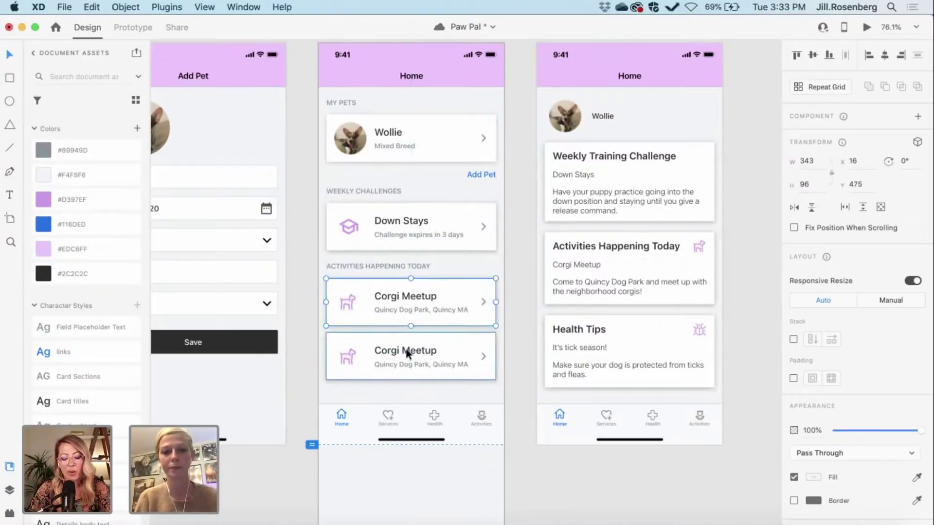
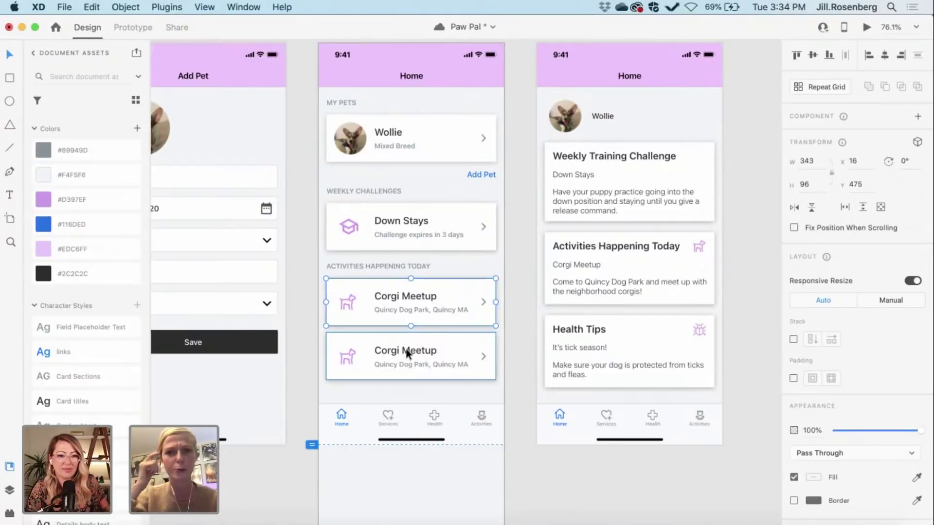
Step: Drag the second Corgi Meetup card off the Home artboard onto the empty pasteboard
scroll(434, 387, "left", 3)
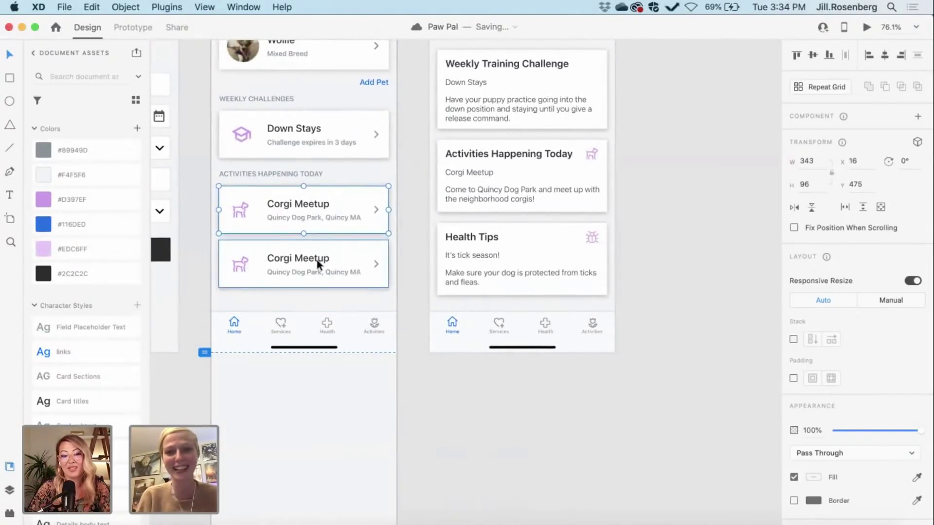
left_click(316, 260)
scroll(309, 258, "up", 5)
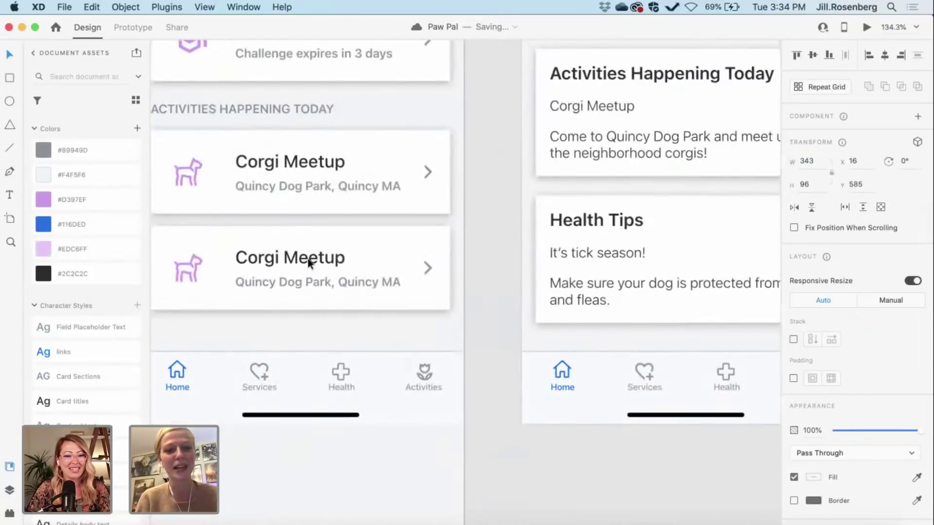
right_click(307, 258)
key("Escape")
scroll(308, 258, "down", 4)
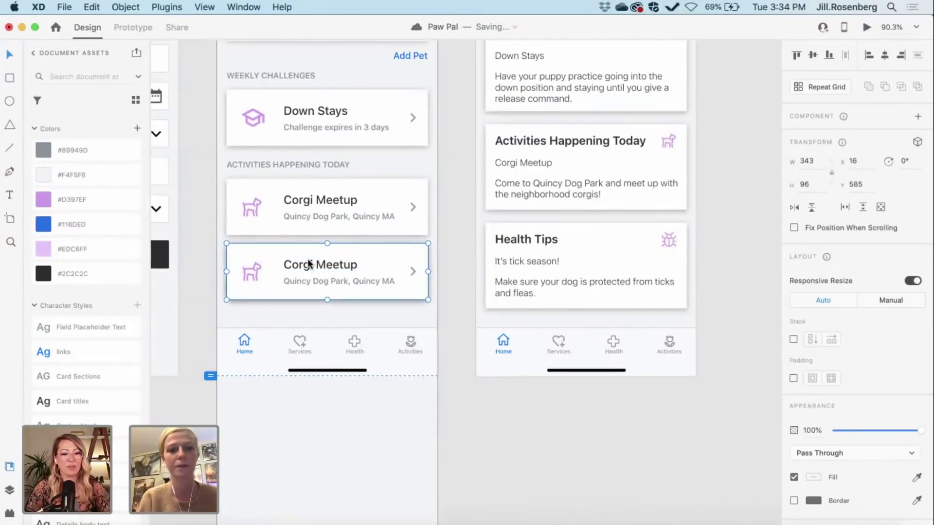
left_click_drag(308, 264, 561, 460)
scroll(555, 455, "up", 4)
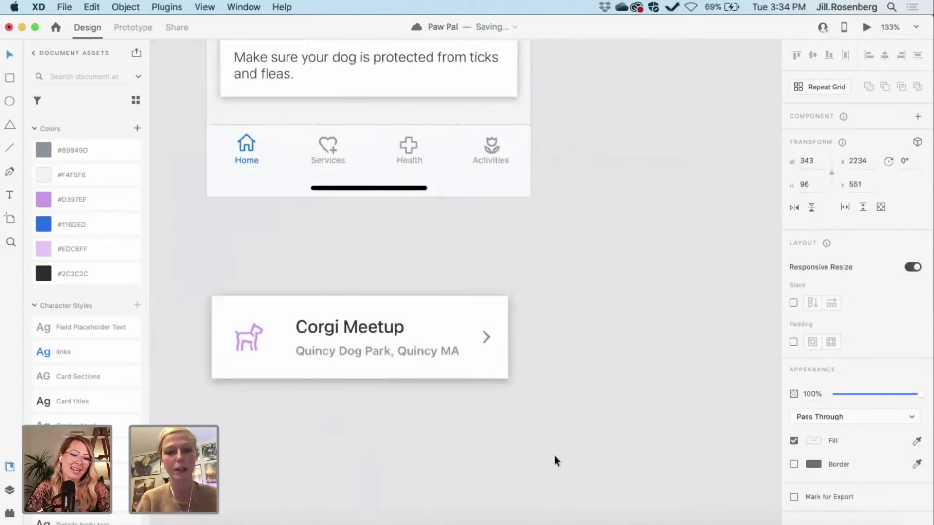
left_click(423, 428)
Step: Ungroup the loose Corgi Meetup card's component into ordinary layers
scroll(423, 427, "left", 3)
left_click_drag(214, 267, 565, 421)
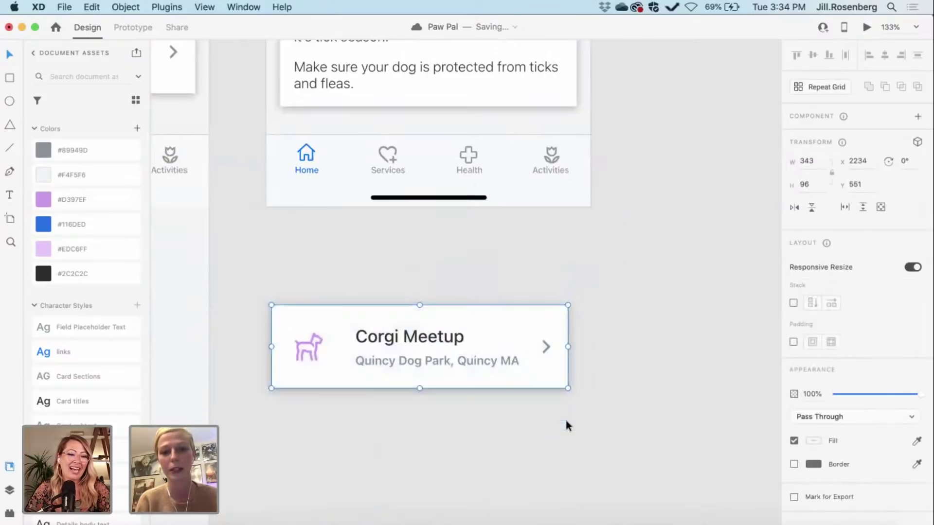
right_click(457, 316)
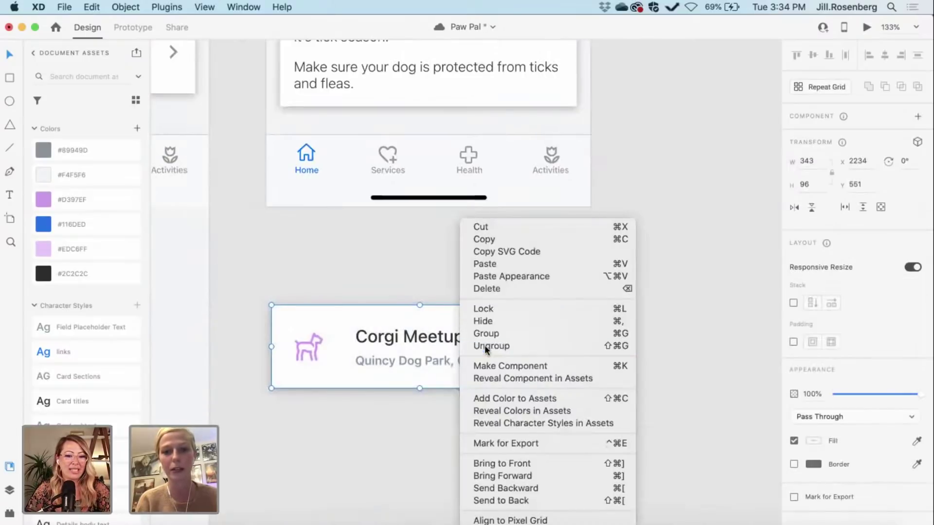
left_click(455, 407)
left_click(455, 407)
right_click(411, 346)
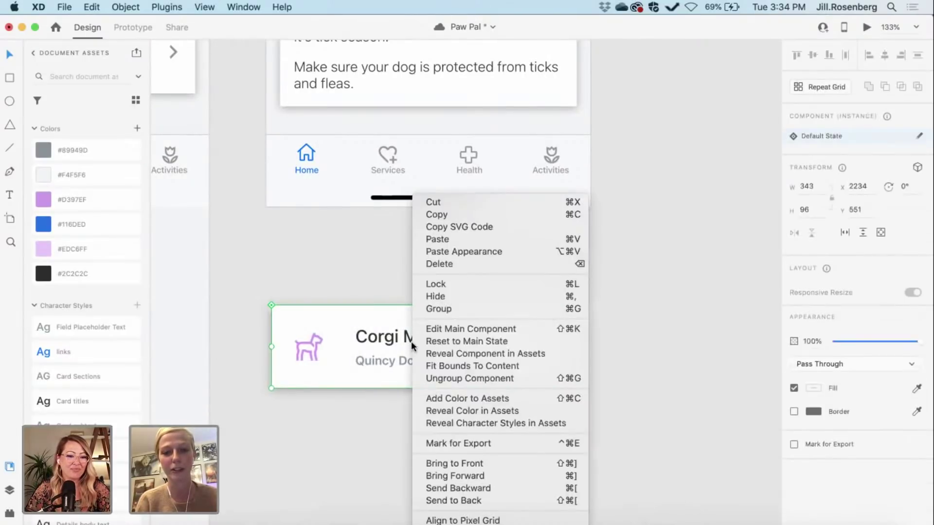
left_click(428, 380)
left_click(426, 420)
left_click(437, 358)
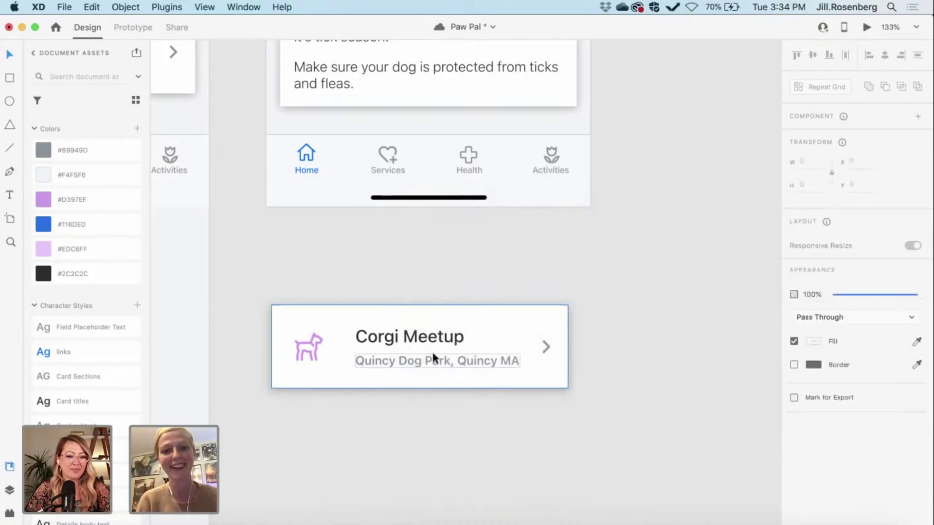
right_click(380, 363)
left_click(398, 360)
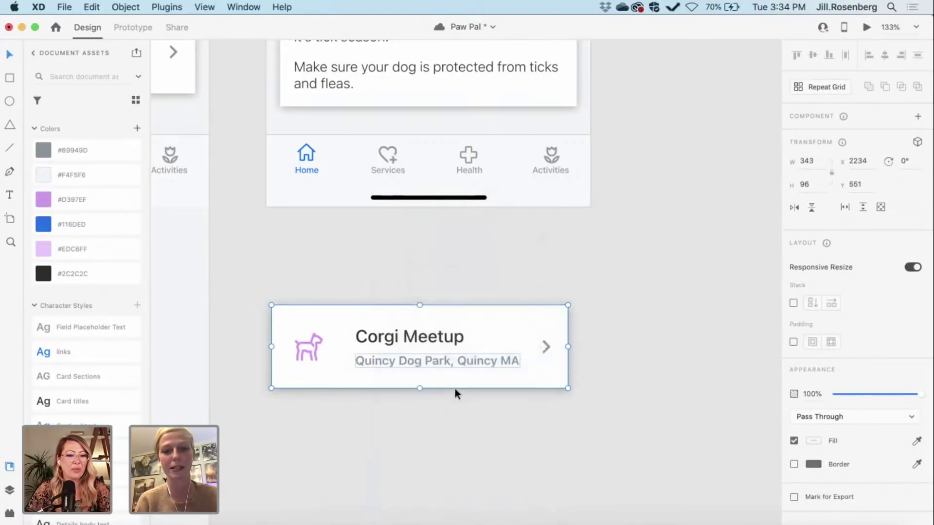
left_click(506, 408)
Step: Select the card's background, icon, texts and arrow and make them a new component
left_click_drag(366, 300, 247, 272)
left_click(374, 269)
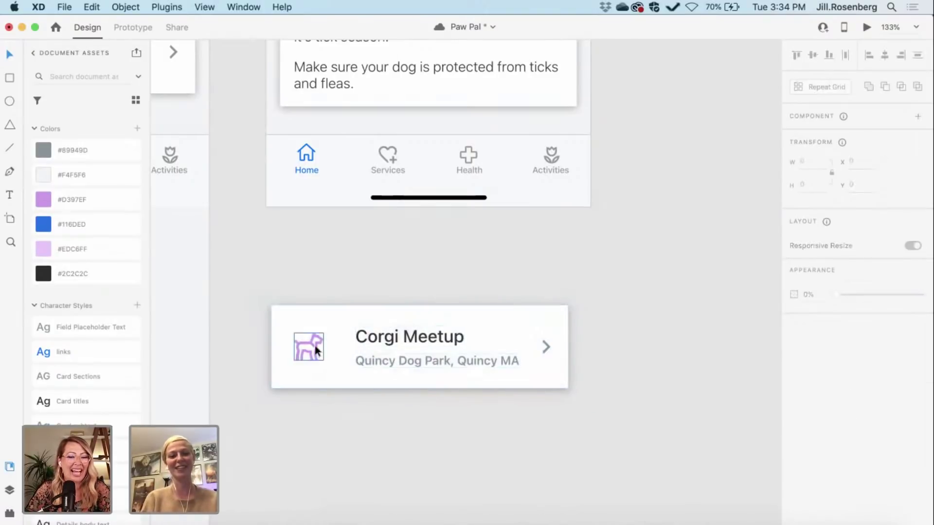
left_click_drag(256, 286, 620, 414)
right_click(471, 351)
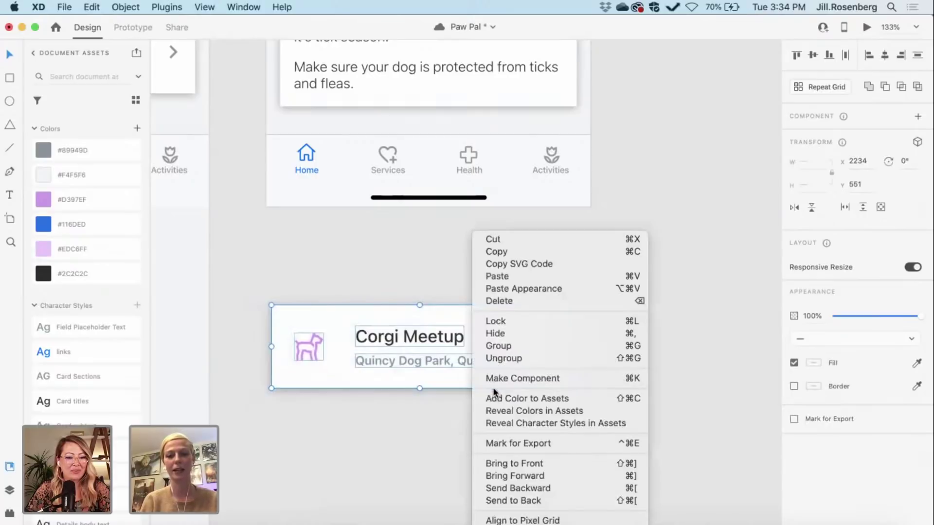
left_click(490, 377)
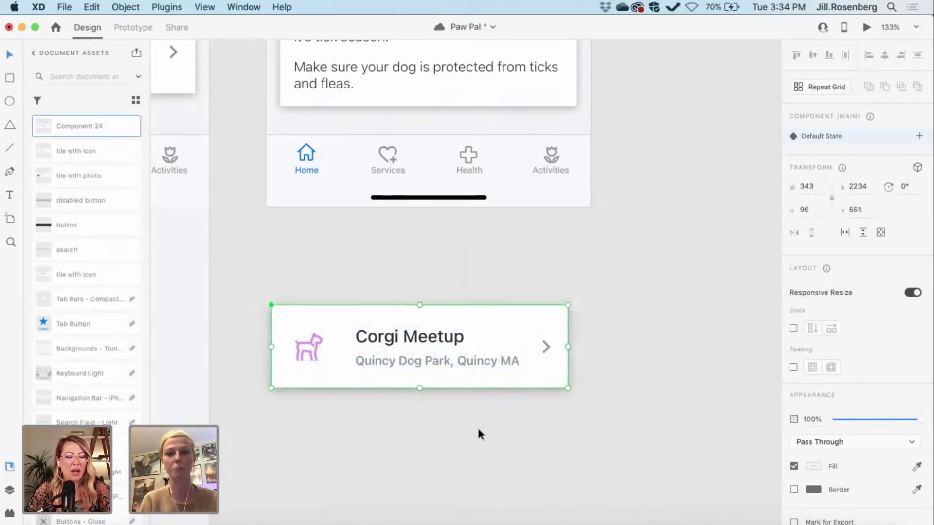
Step: Inspect Component 24 – 9 and its contents in the Layers panel
scroll(479, 430, "up", 2)
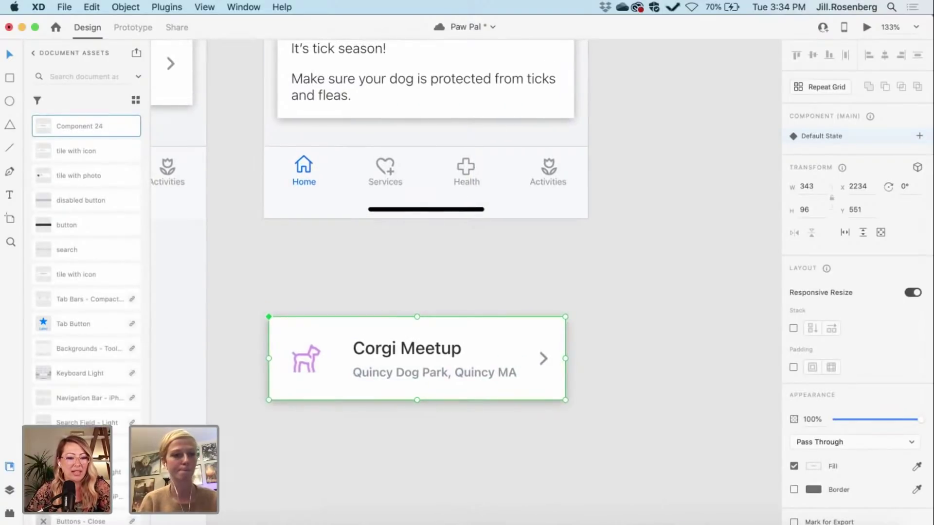
left_click(10, 491)
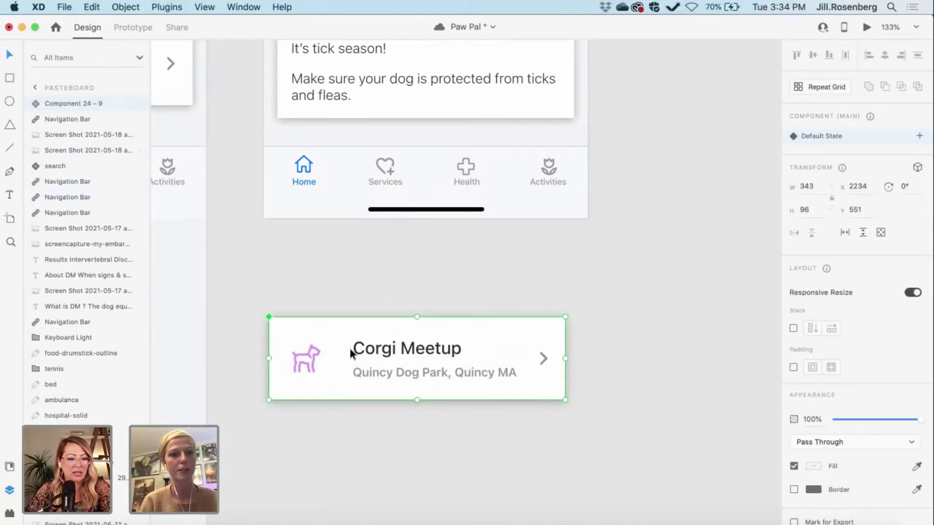
double_click(63, 101)
left_click(37, 100)
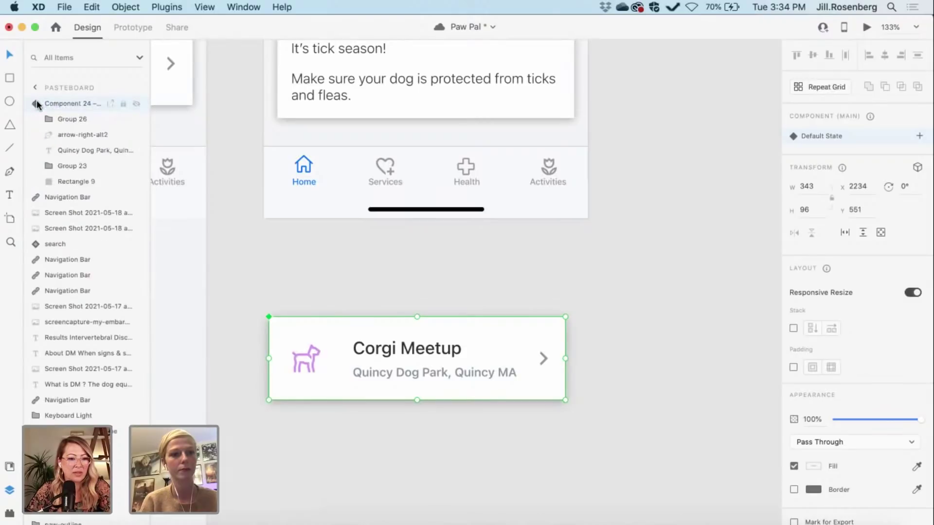
left_click(37, 100)
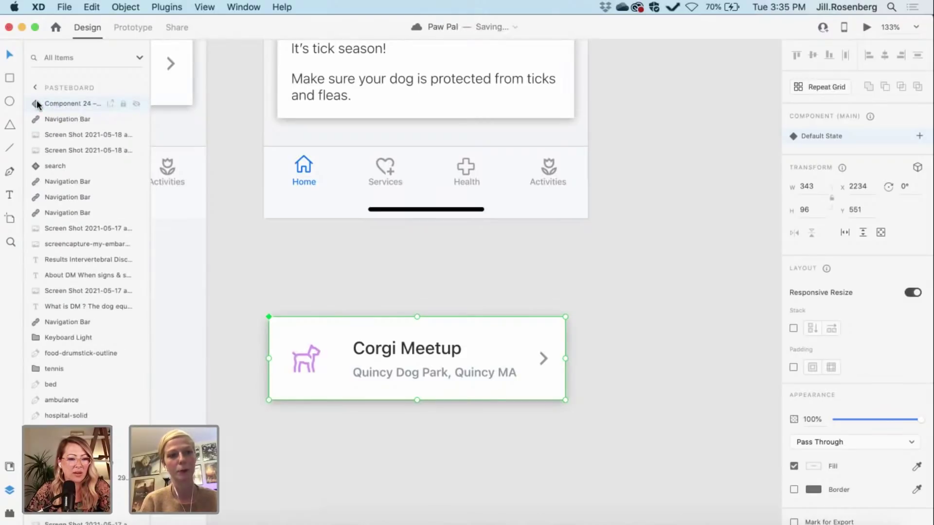
left_click(37, 100)
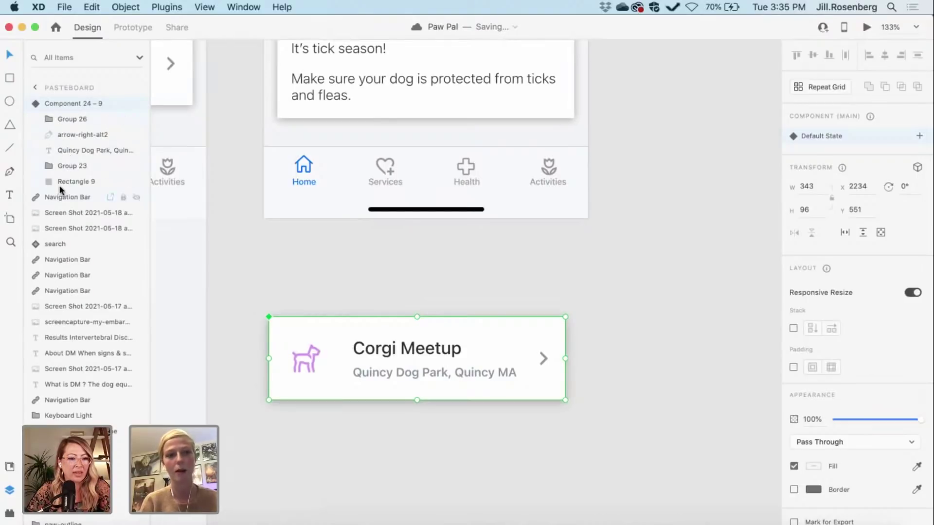
left_click(35, 102)
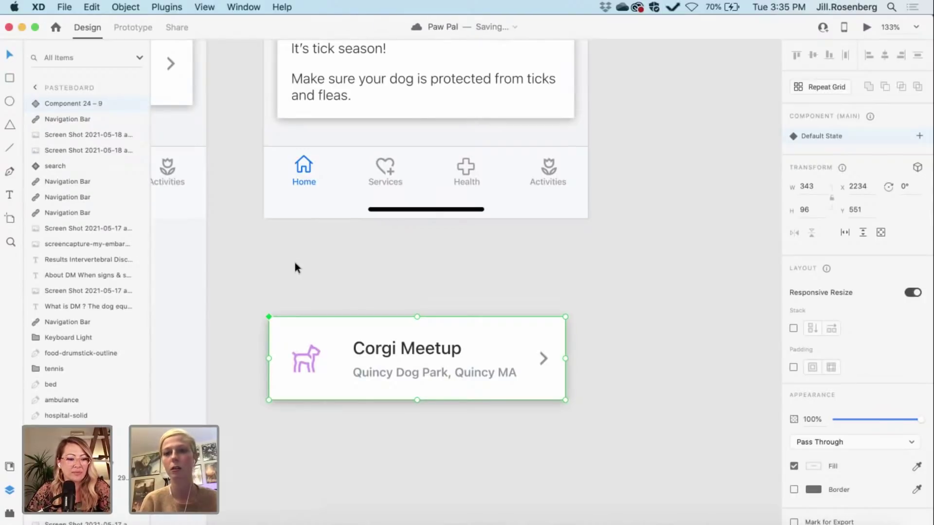
scroll(294, 267, "down", 3)
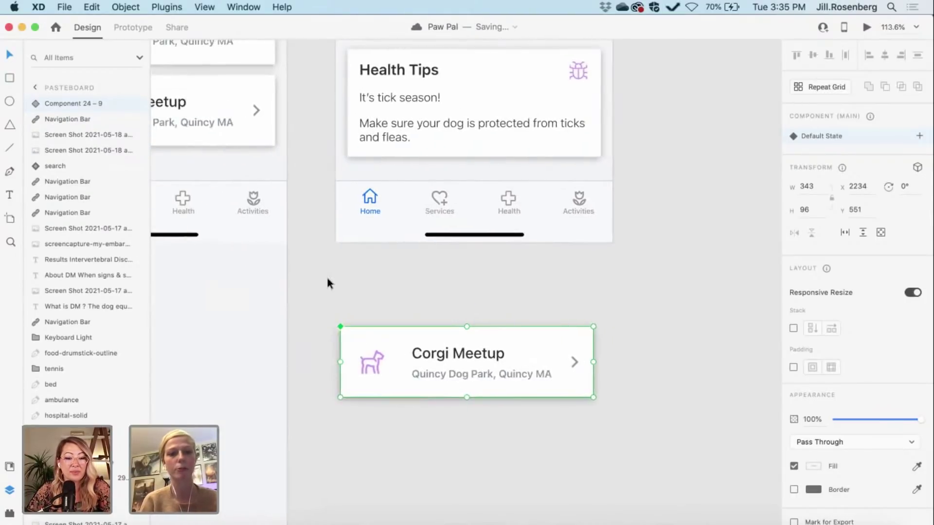
left_click(328, 283)
scroll(327, 283, "down", 3)
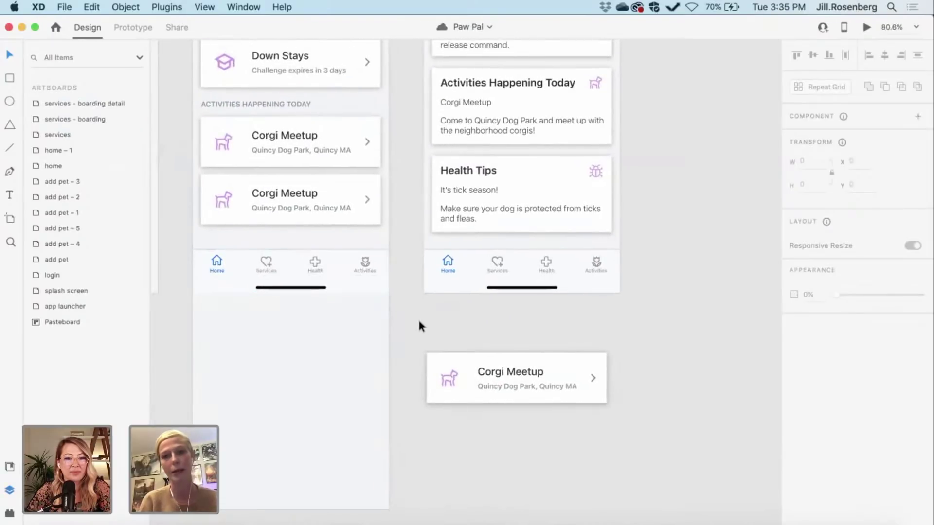
Step: Move the loose Corgi Meetup card back onto the Home artboard below the others, then delete it
left_click(466, 364)
left_click_drag(459, 363, 238, 320)
scroll(238, 320, "up", 3)
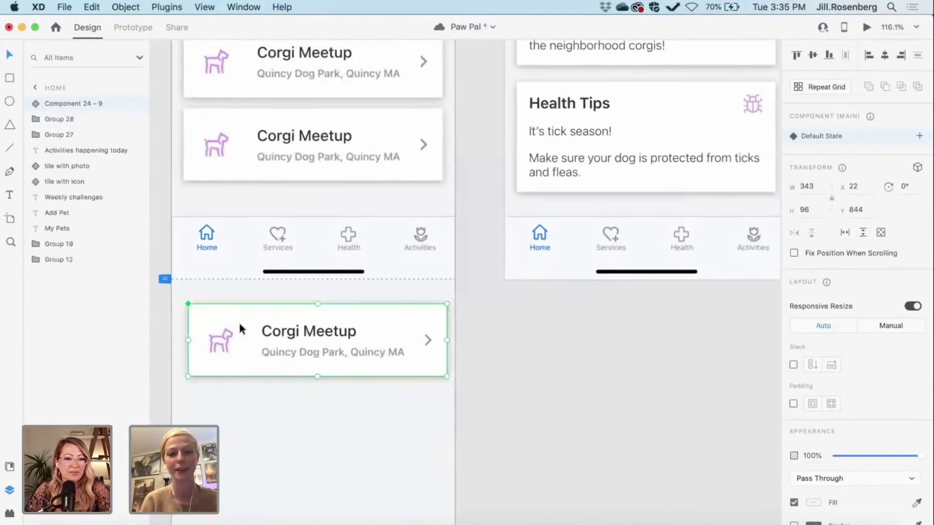
scroll(238, 320, "up", 3)
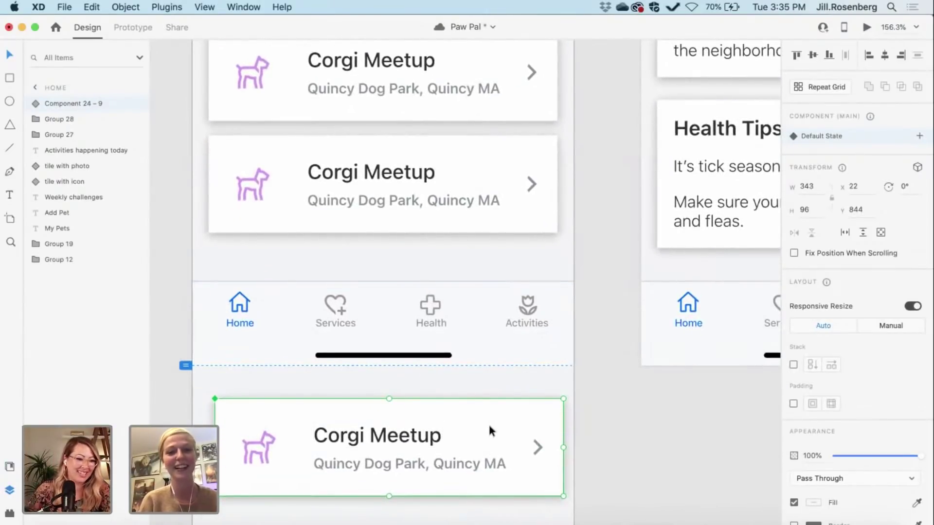
left_click_drag(486, 429, 476, 281)
scroll(477, 279, "up", 3)
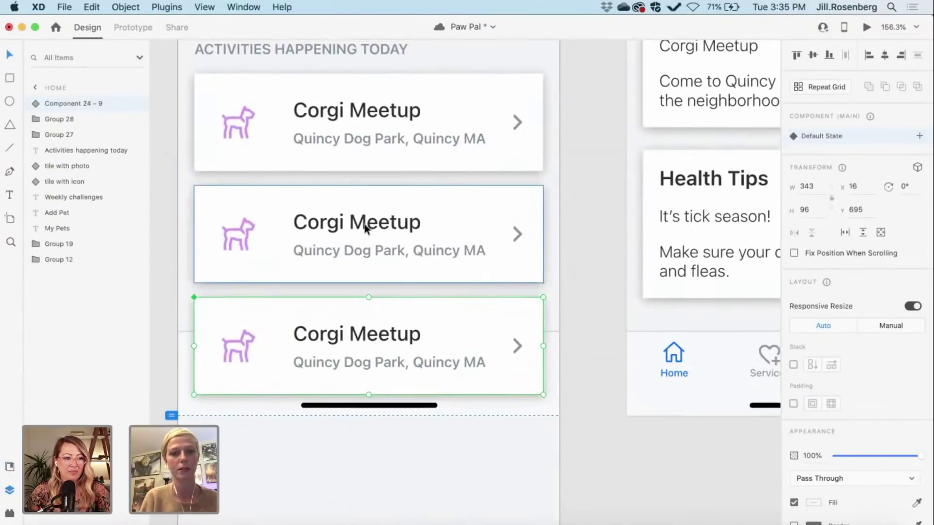
left_click(591, 466)
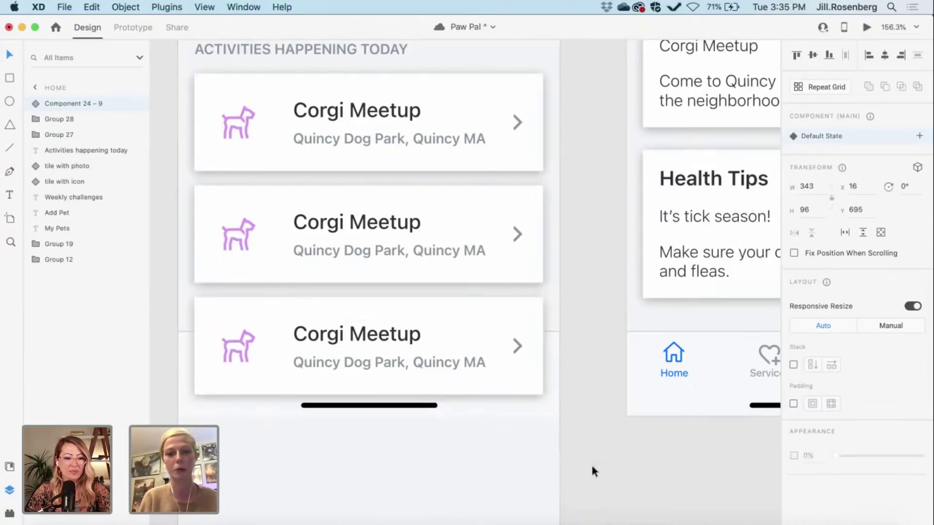
left_click(468, 377)
key("Delete")
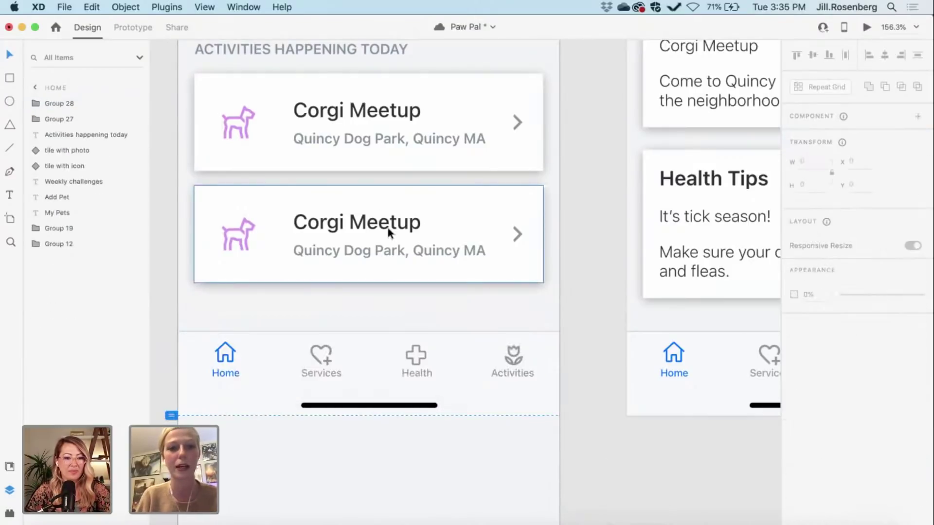
Step: Copy the middle card below and send it to back, then delete the extra cards, keeping the first
left_click(388, 232)
left_click_drag(388, 231, 366, 326)
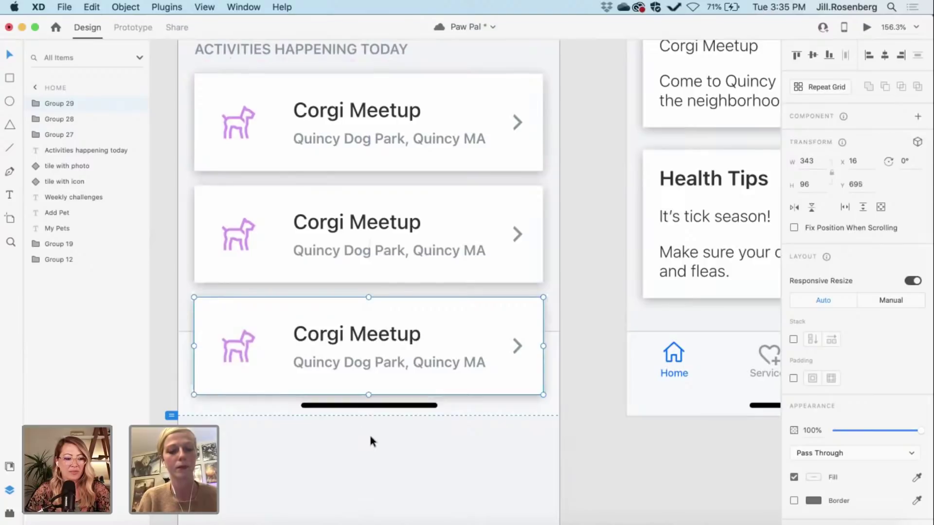
key("super+shift+bracketleft")
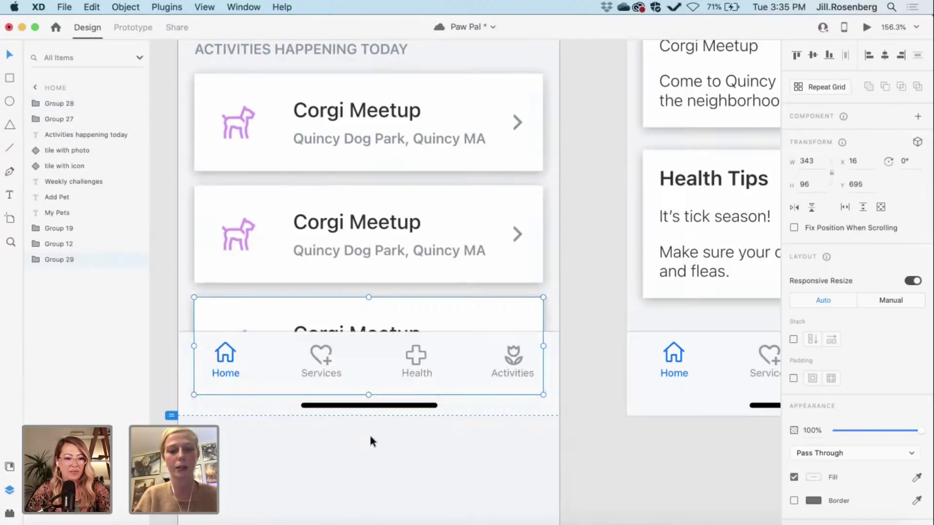
scroll(494, 467, "down", 3)
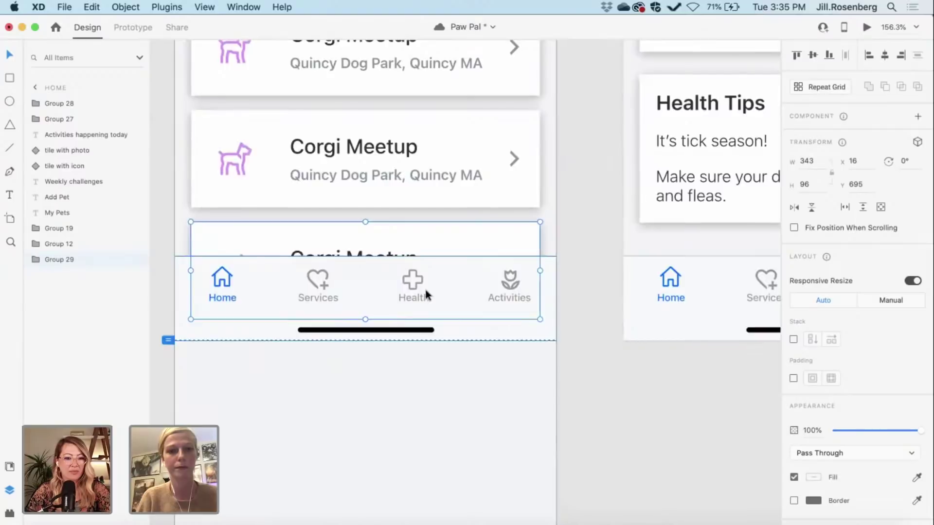
scroll(426, 294, "down", 5)
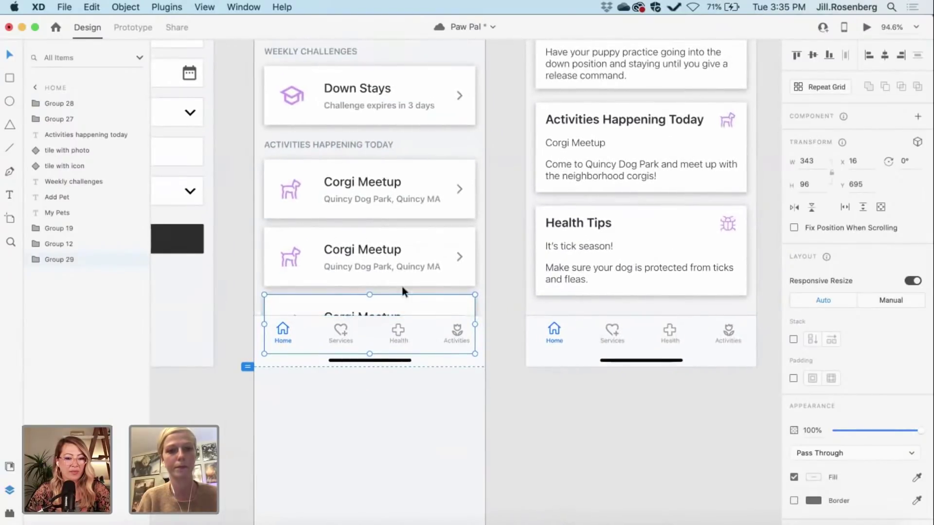
left_click(374, 260, "shift")
key("Delete")
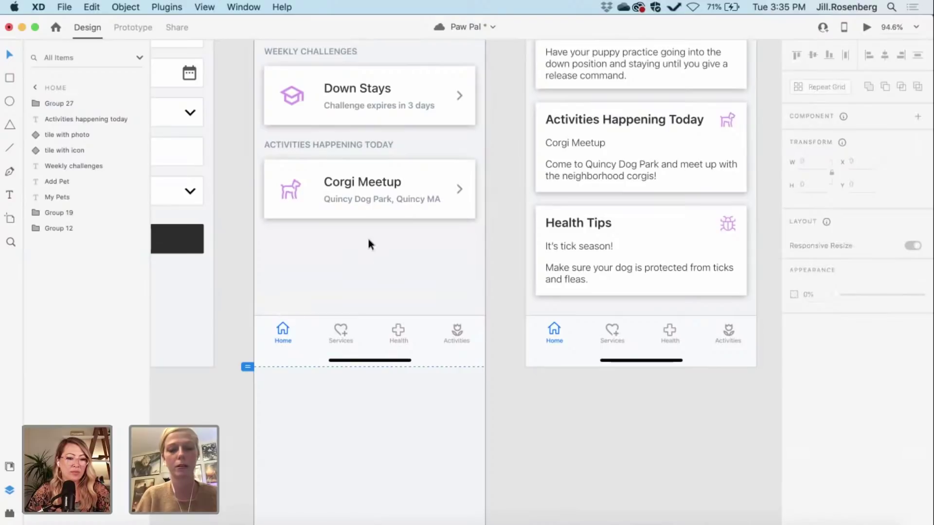
left_click(351, 201)
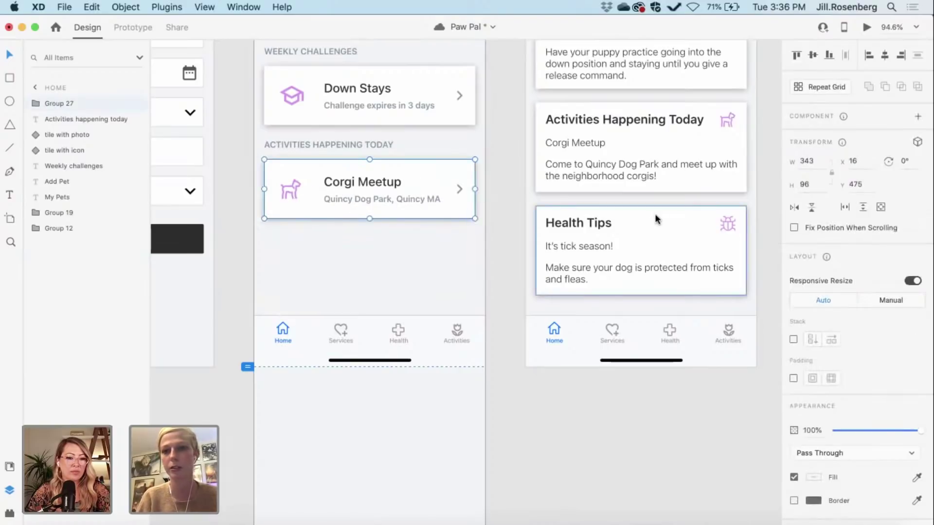
Step: Try a repeat grid on the Corgi card, undo it, and delete the hidden third card
left_click(822, 88)
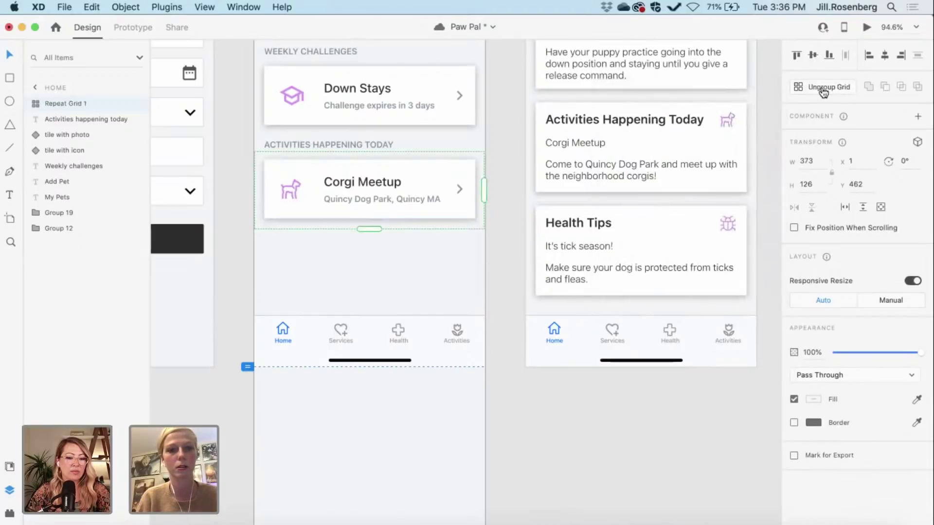
left_click_drag(372, 230, 372, 232)
left_click(490, 277)
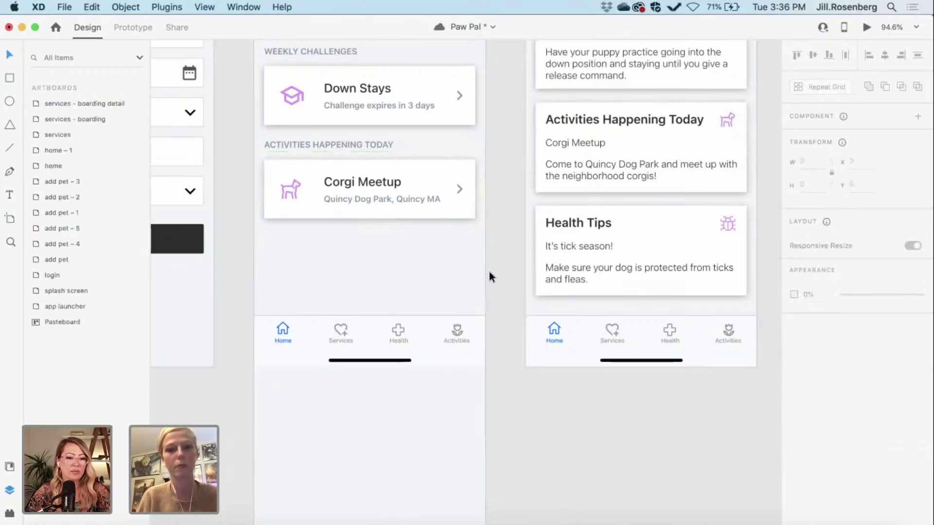
key("super+z")
key("super+z")
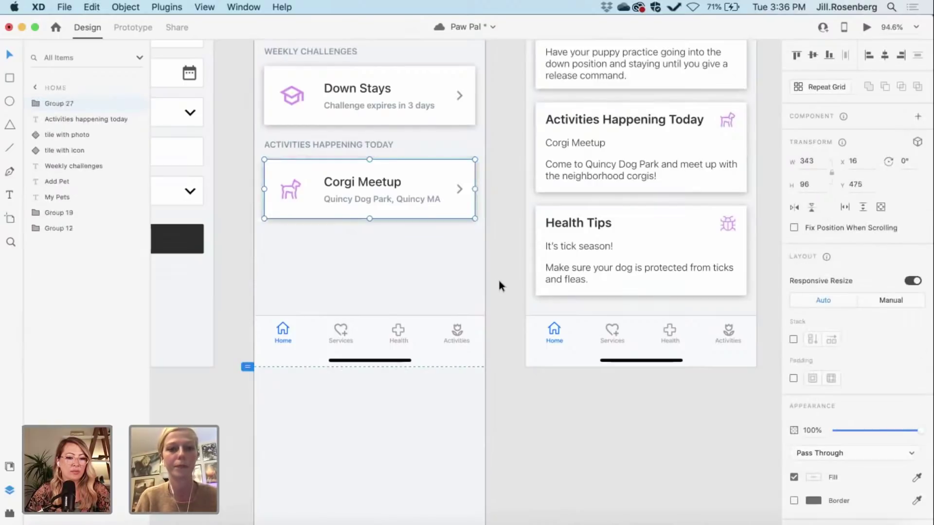
key("super+z")
key("super+shift+z")
left_click(547, 414)
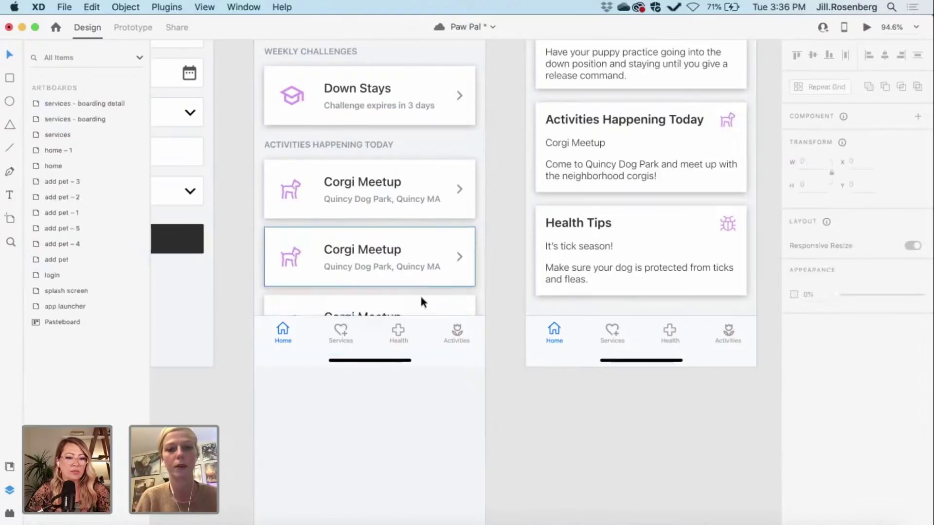
left_click(421, 303)
key("Delete")
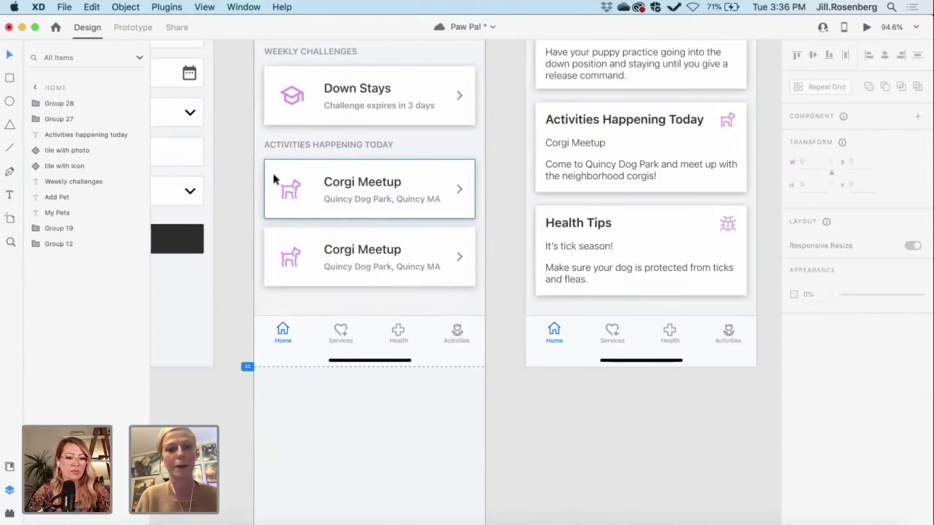
Step: Make both Corgi cards a repeat grid, extend it to three, then undo back to two
left_click_drag(255, 157, 485, 298)
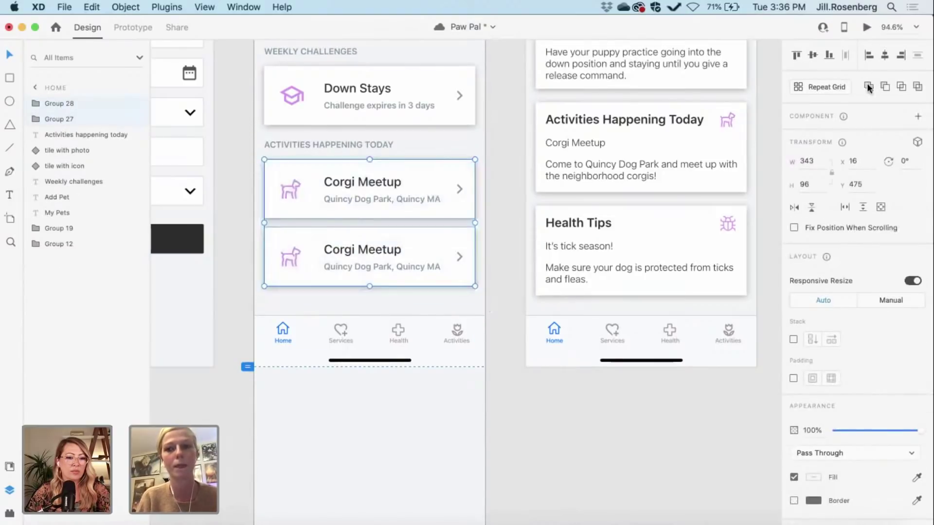
left_click(820, 90)
left_click_drag(368, 292, 377, 449)
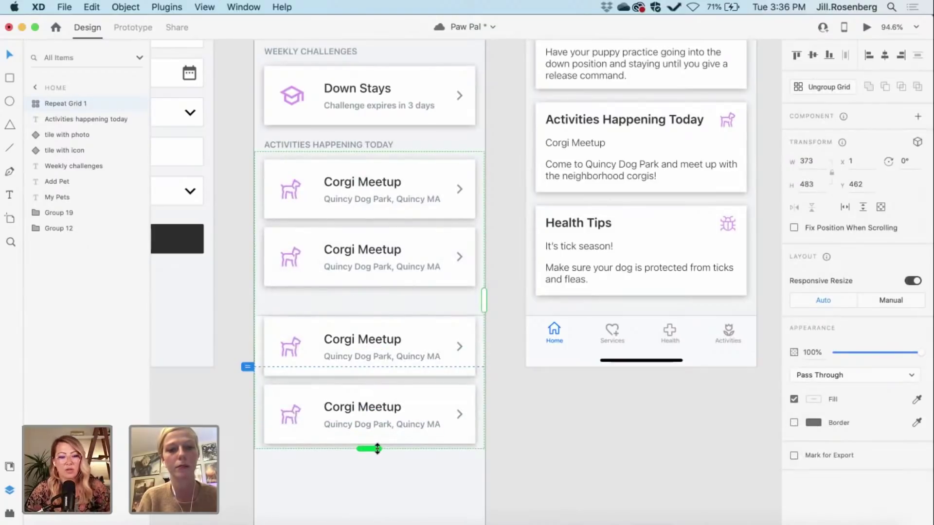
left_click(539, 395)
left_click(437, 407)
key("super+z")
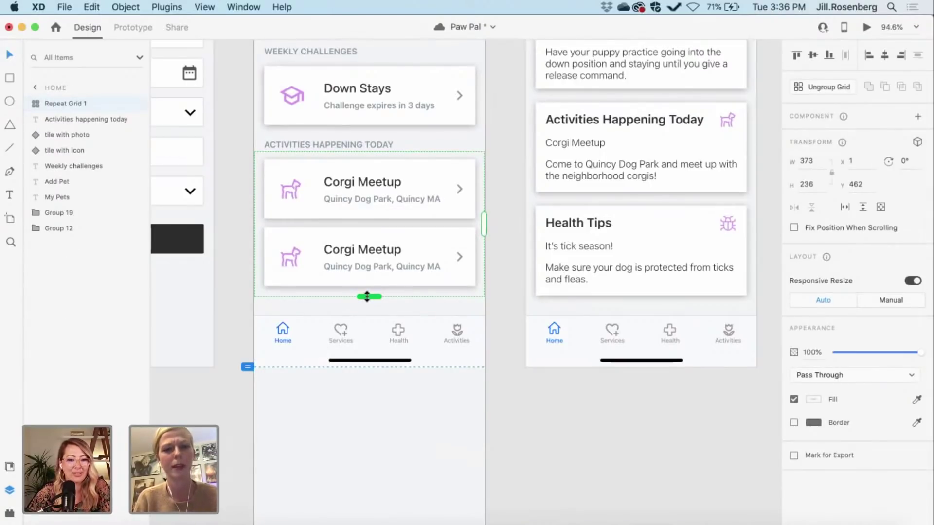
Step: Break the Corgi card grid apart and delete the second and third cards
scroll(382, 263, "up", 3)
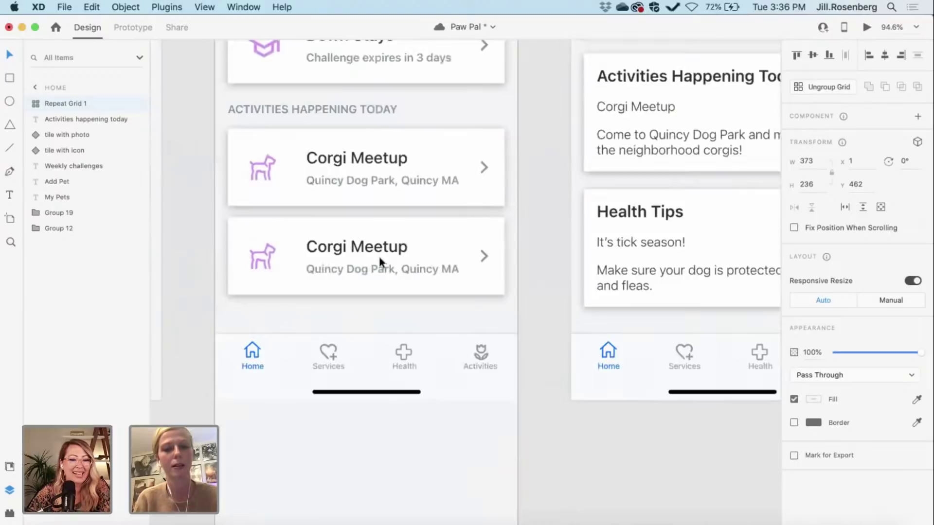
left_click(530, 260)
left_click(412, 260)
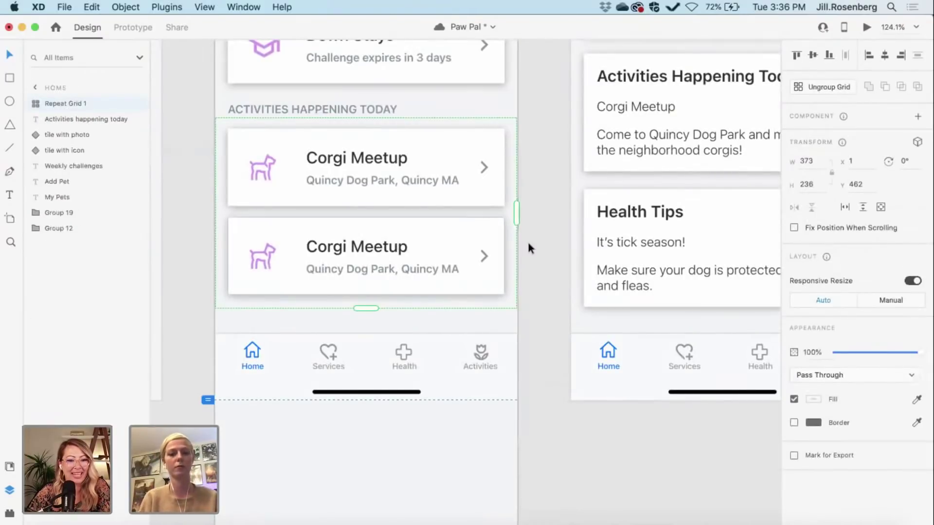
key("super+shift+g")
key("super+d")
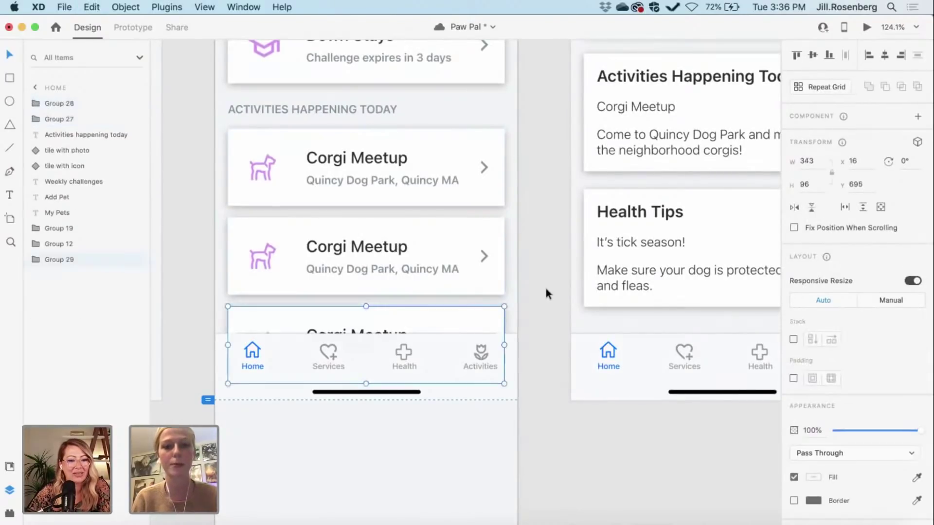
key("super+shift+bracketright")
key("Delete")
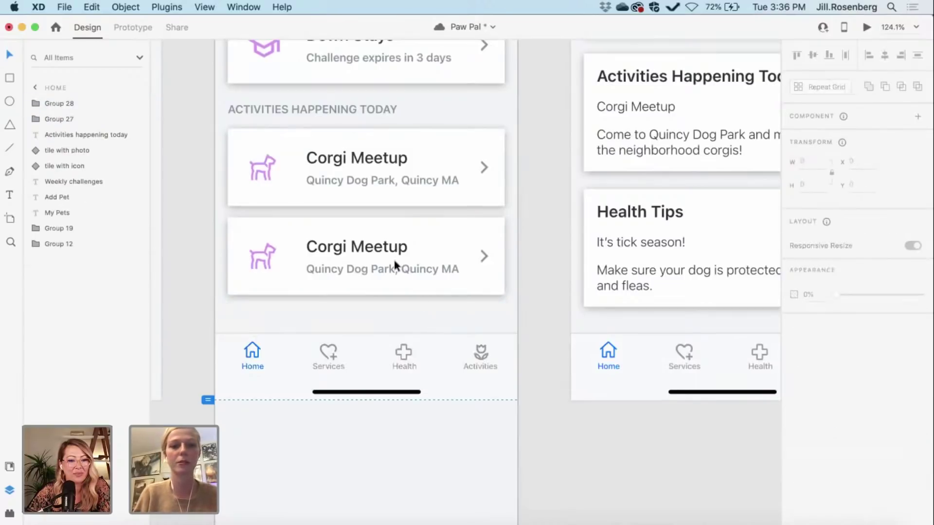
left_click(394, 260)
key("Delete")
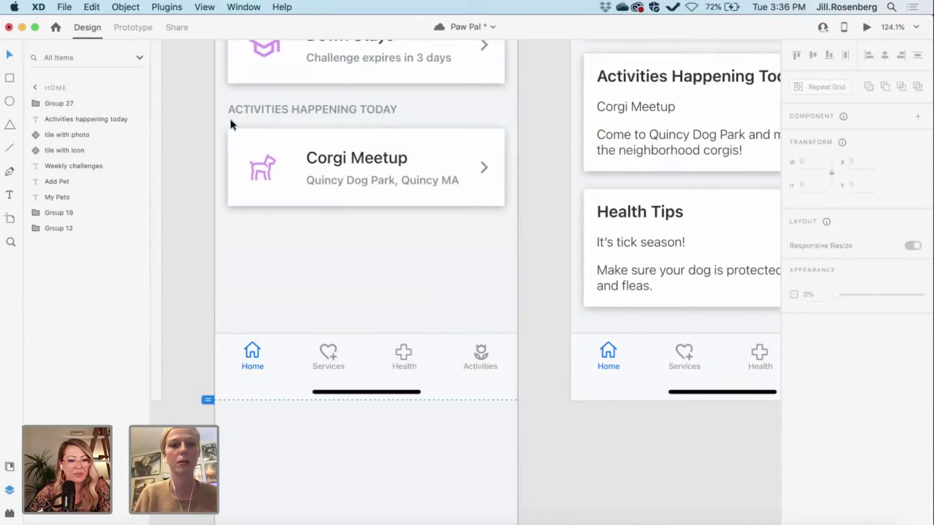
Step: Make the single card Repeat Grid 1, tighten the gap, and extend it to five cards
left_click_drag(221, 130, 515, 234)
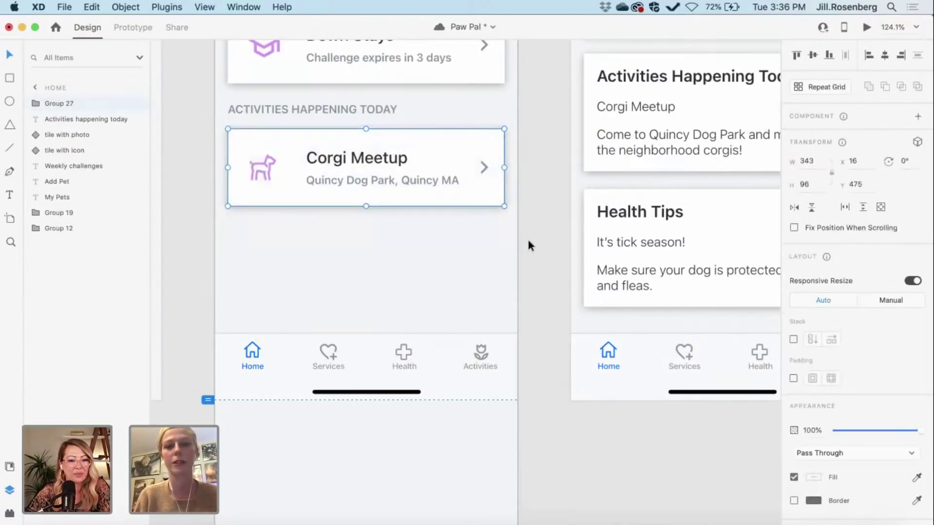
left_click(799, 89)
left_click_drag(364, 219, 364, 299)
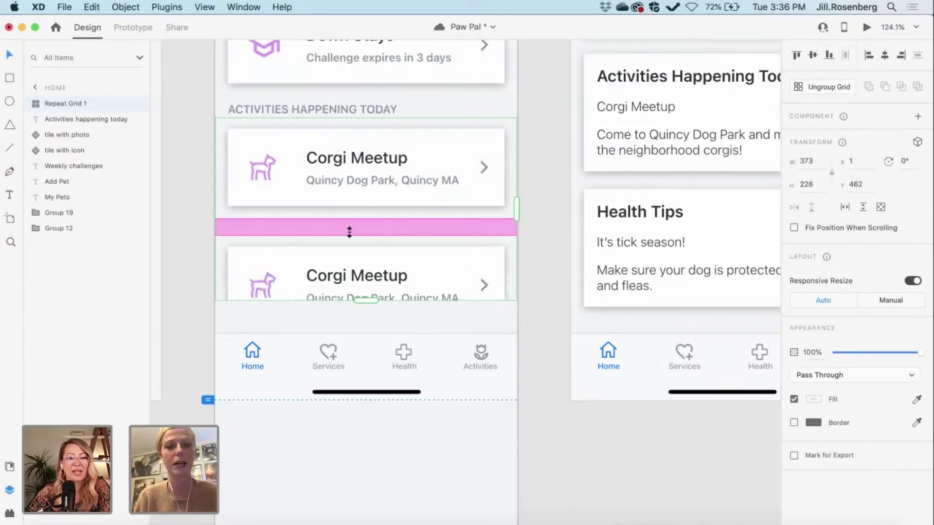
left_click_drag(354, 229, 354, 204)
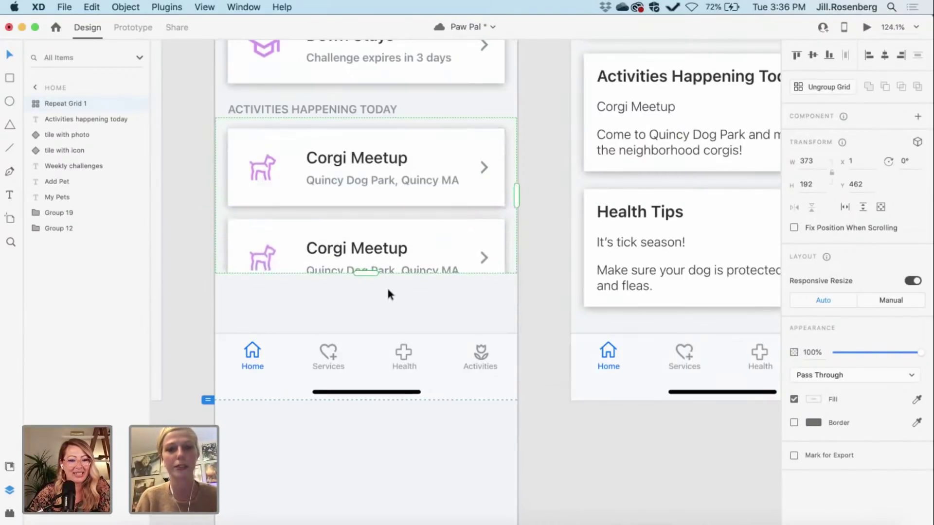
scroll(387, 292, "down", 5)
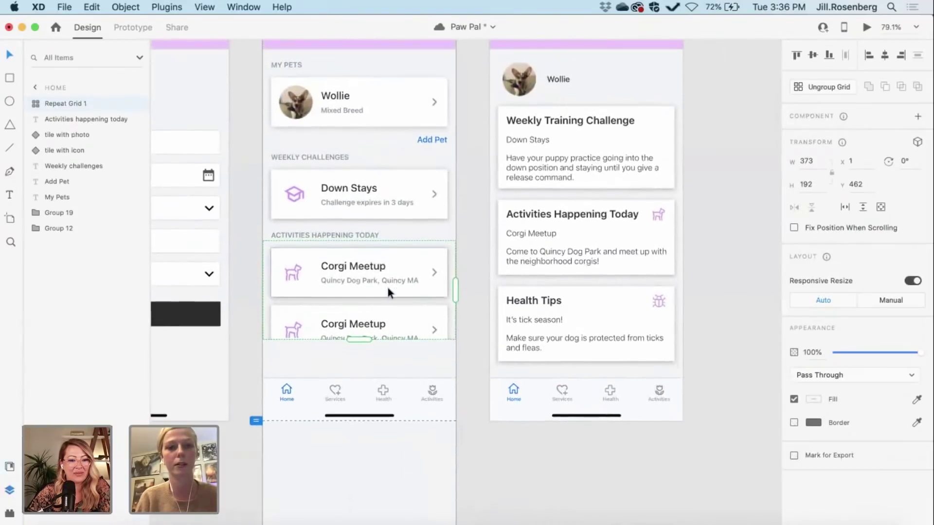
left_click_drag(387, 291, 383, 478)
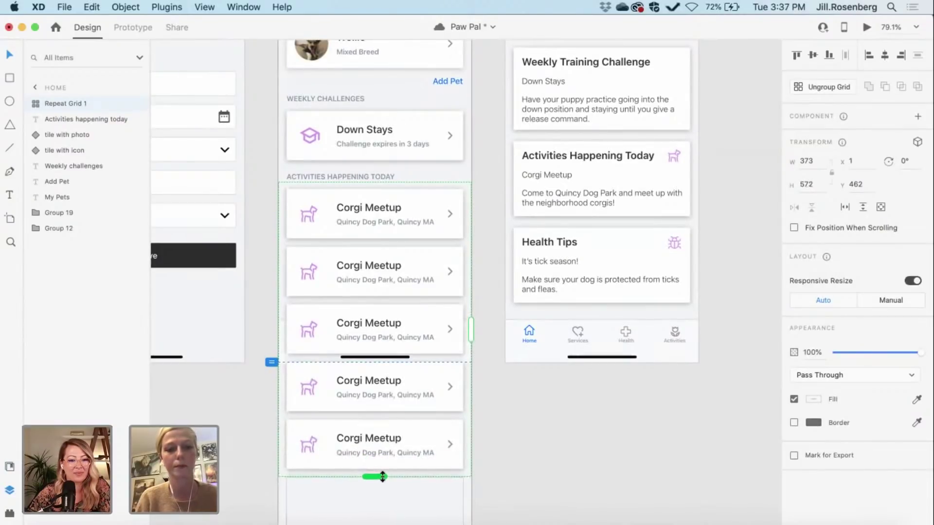
scroll(382, 474, "down", 5)
scroll(382, 479, "up", 1)
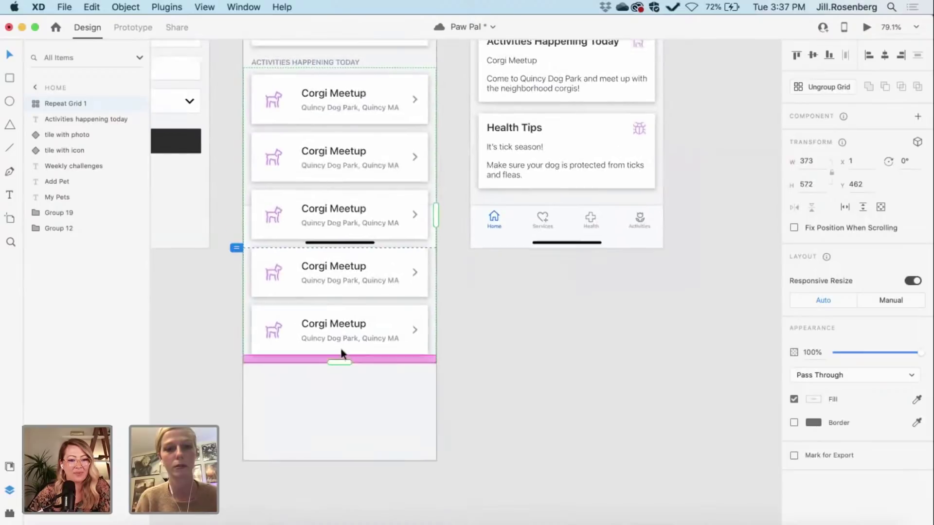
mouse_move(340, 362)
left_mouse_down()
mouse_move(342, 440)
mouse_move(339, 362)
left_mouse_up()
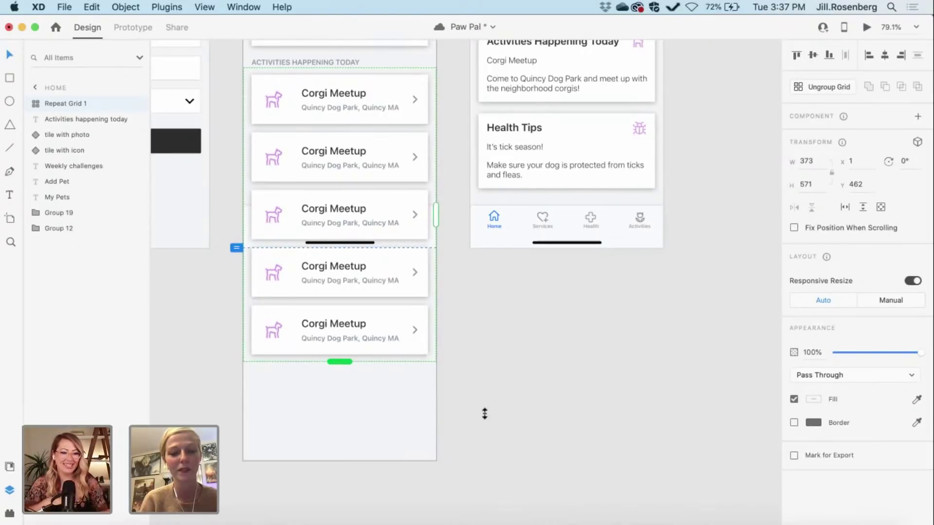
Step: Trim Repeat Grid 1's height slightly
left_click(496, 420)
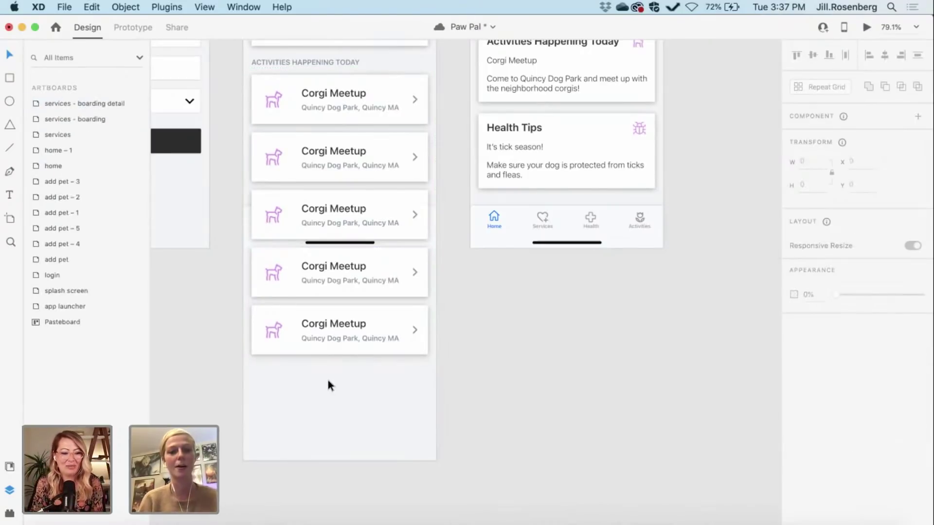
scroll(327, 382, "up", 5)
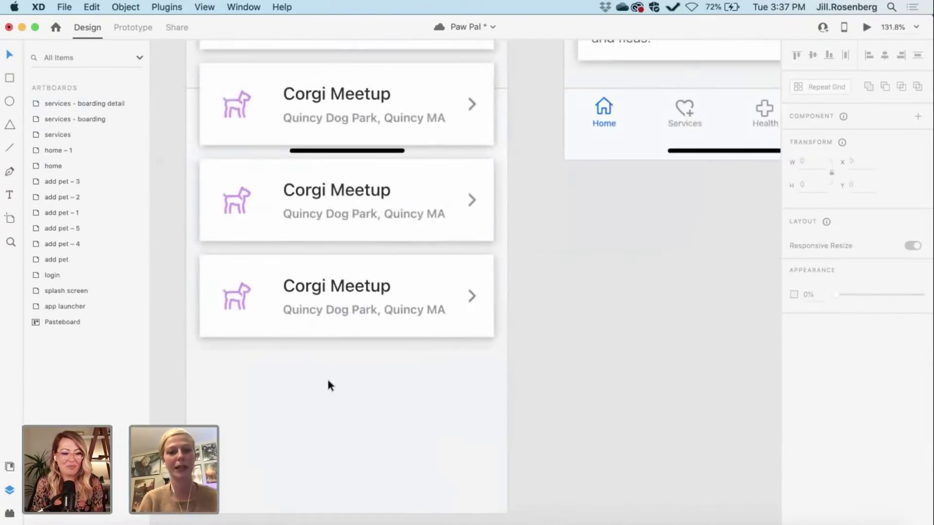
left_click(305, 320)
left_click_drag(349, 349, 350, 347)
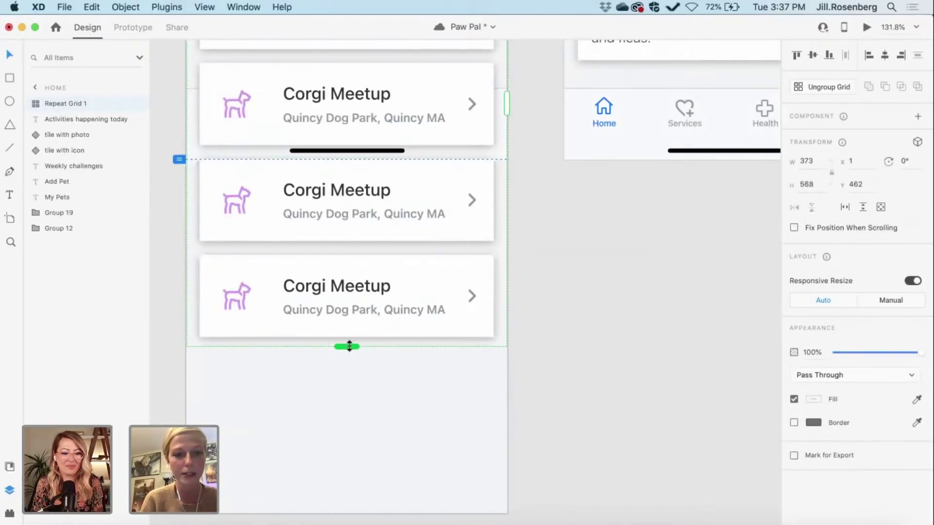
left_click(612, 410)
Step: Send the Corgi card grid to the back, behind the bottom navigation bar
scroll(612, 414, "down", 5)
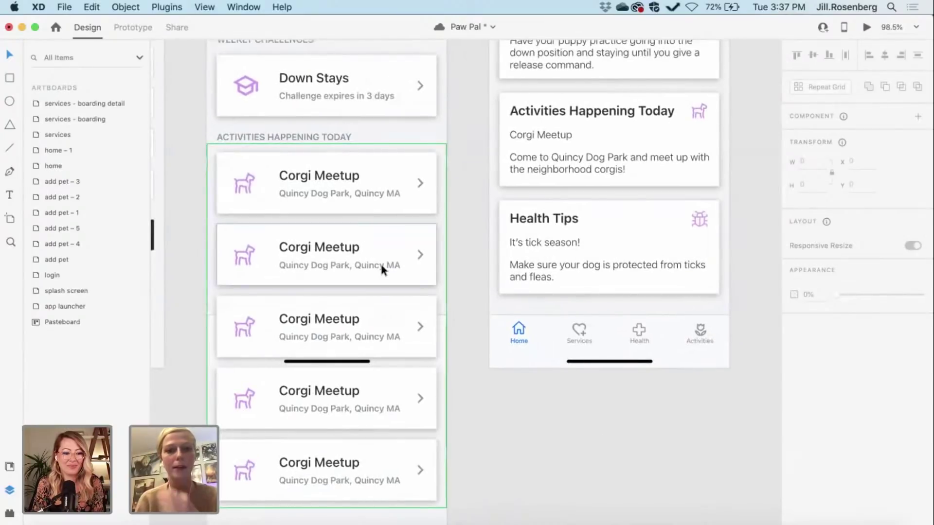
left_click(382, 268)
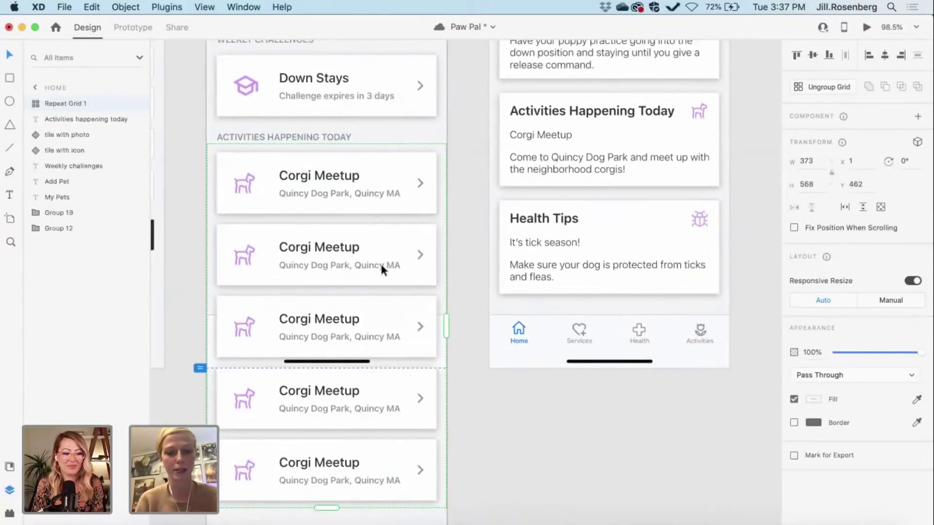
key("super+shift+bracketleft")
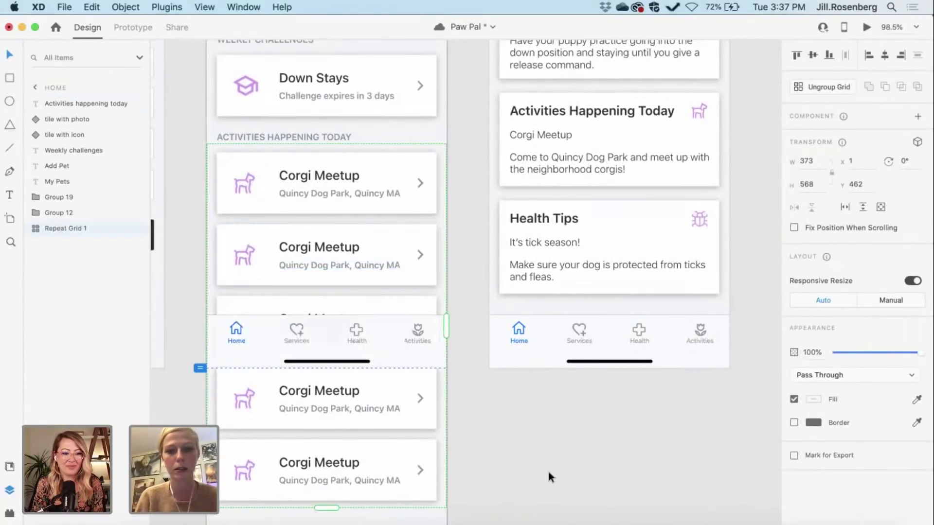
left_click(548, 474)
scroll(548, 474, "down", 5)
scroll(548, 472, "down", 4)
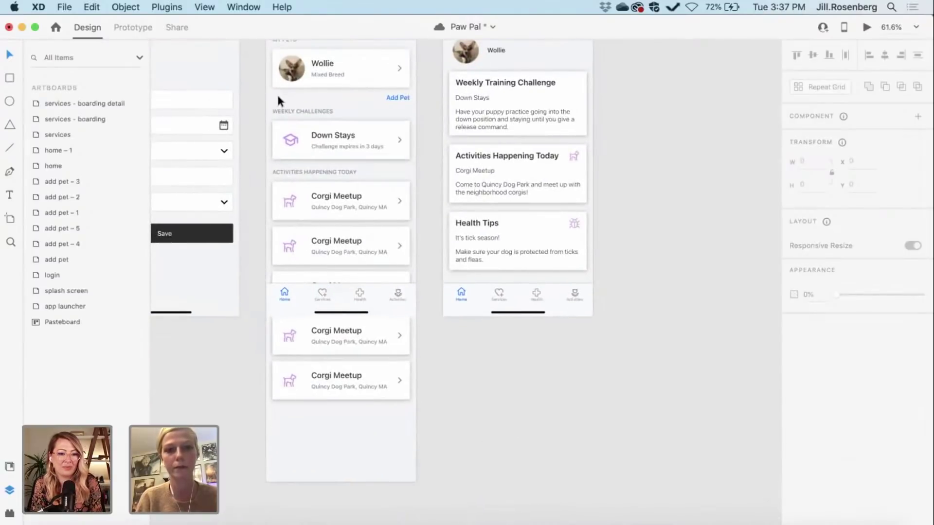
Step: Duplicate the Weekly Challenges heading and Down Stays card and place the copy below the Corgi cards
left_click_drag(280, 98, 336, 136)
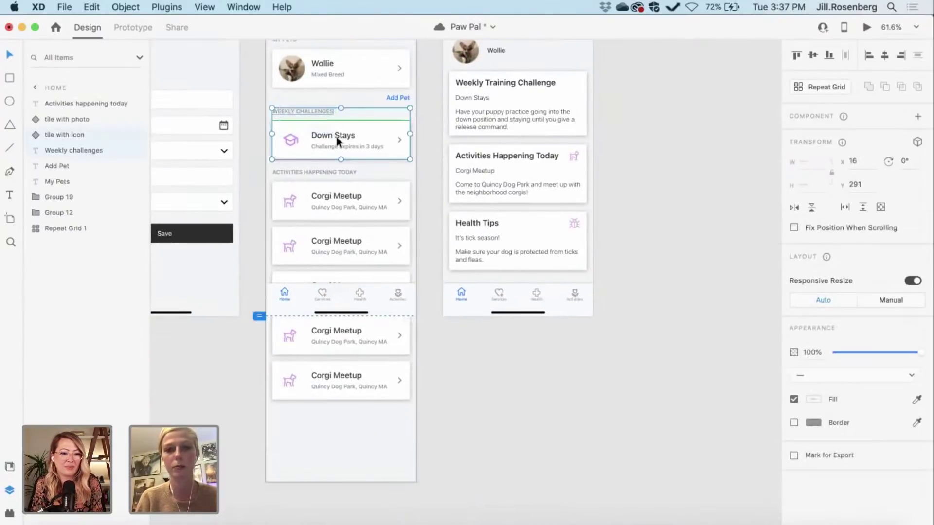
key("super+d")
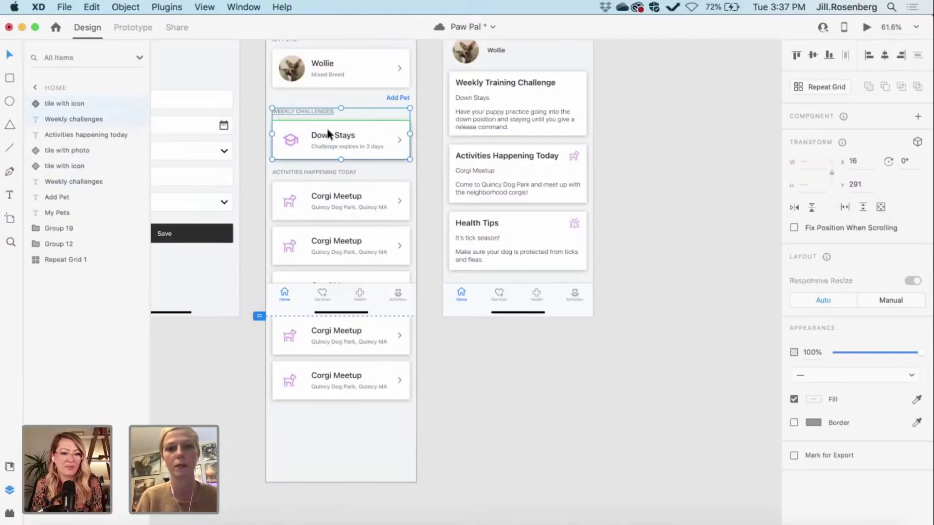
left_click_drag(327, 133, 330, 434)
left_click(515, 430)
scroll(515, 434, "up", 3)
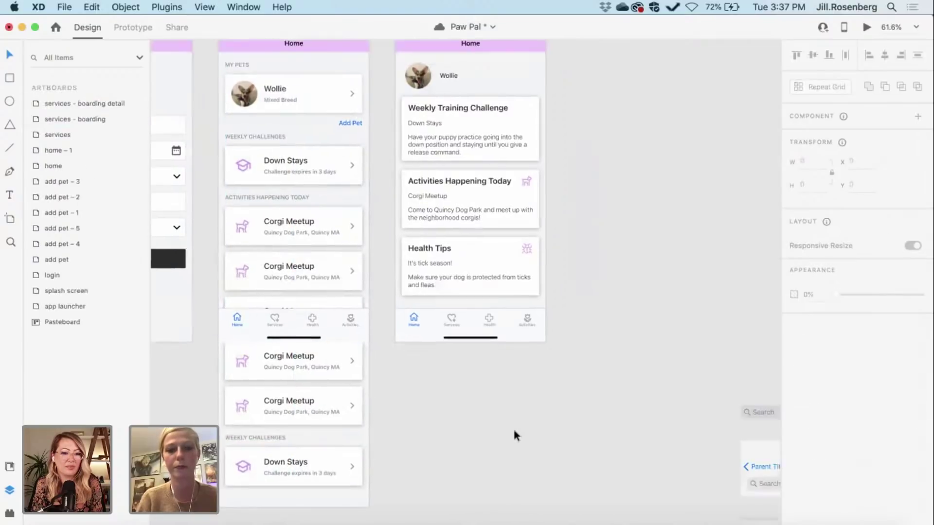
scroll(396, 452, "down", 5)
scroll(397, 453, "up", 5)
scroll(396, 454, "right", 5)
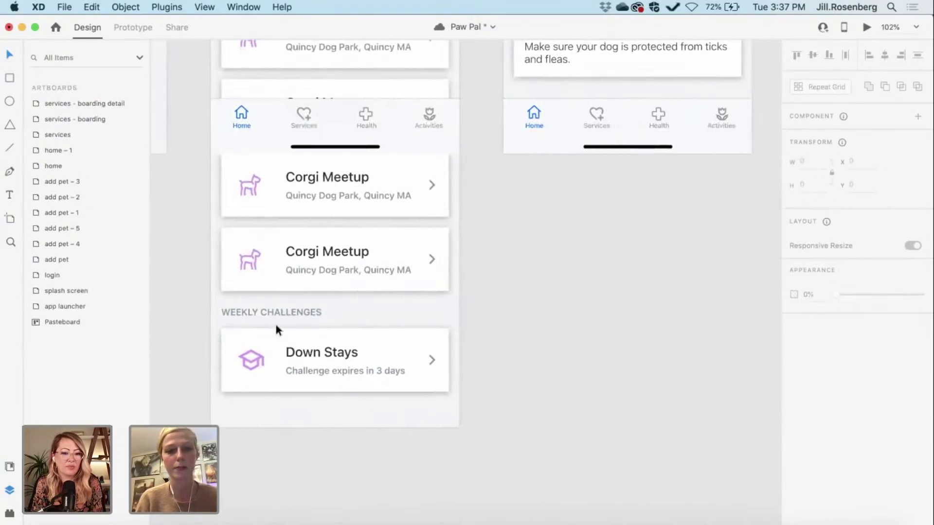
Step: Rename the copied WEEKLY CHALLENGES header to HEALTH TIPS
left_click(269, 309)
double_click(299, 310)
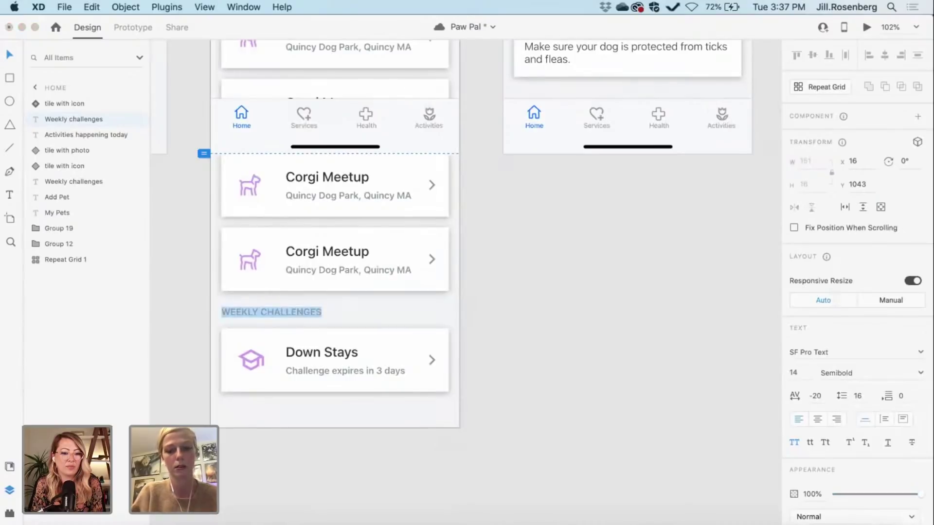
type("HEALTH T")
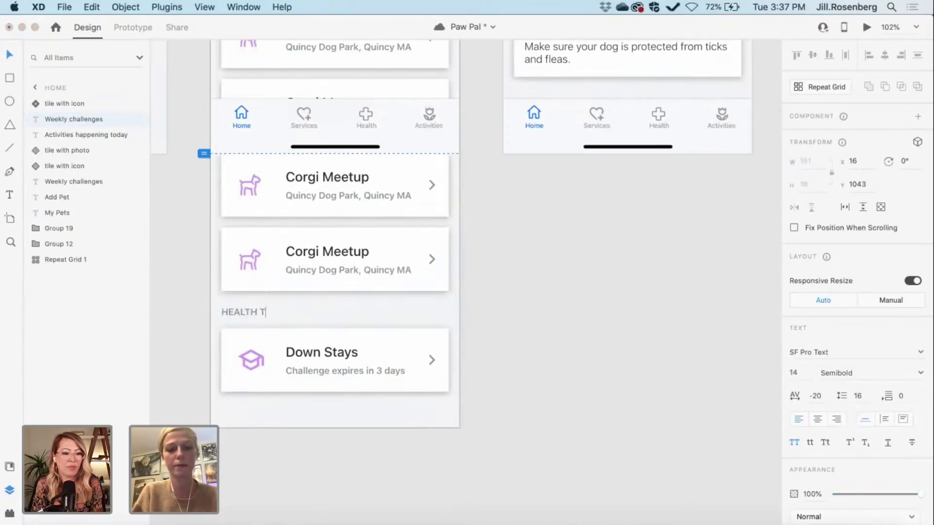
key("Escape")
scroll(540, 314, "right", 4)
scroll(540, 313, "up", 3)
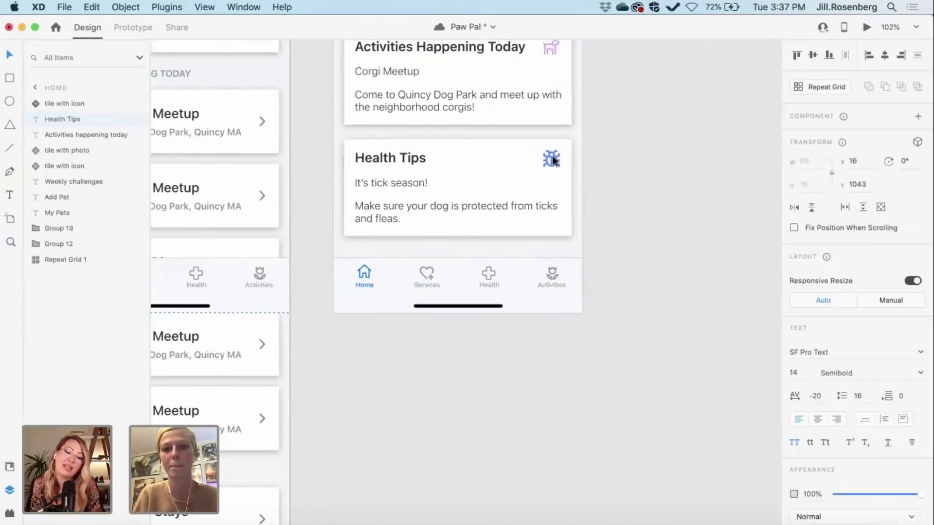
Step: Bring the bug icon from the Health Tips card beside the HEALTH TIPS header
left_click(553, 161)
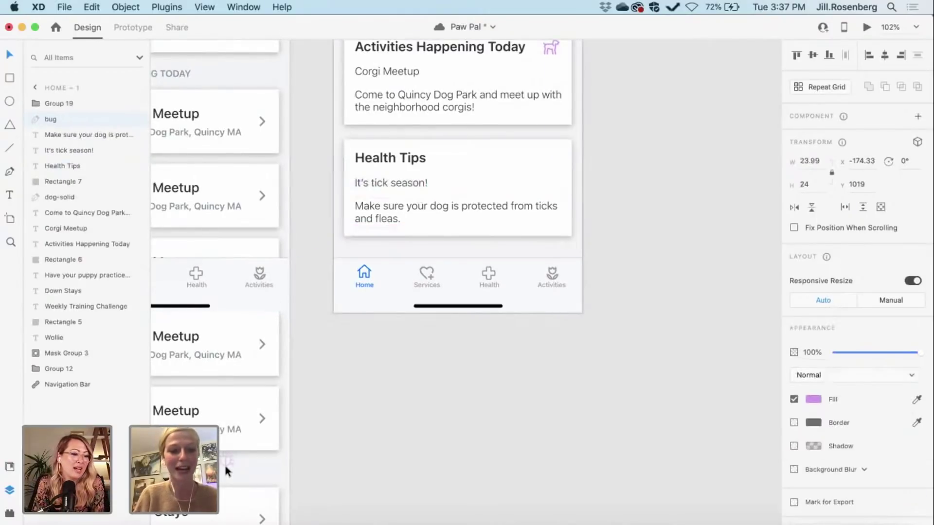
left_click_drag(224, 462, 223, 468)
scroll(224, 468, "down", 5)
scroll(223, 468, "left", 5)
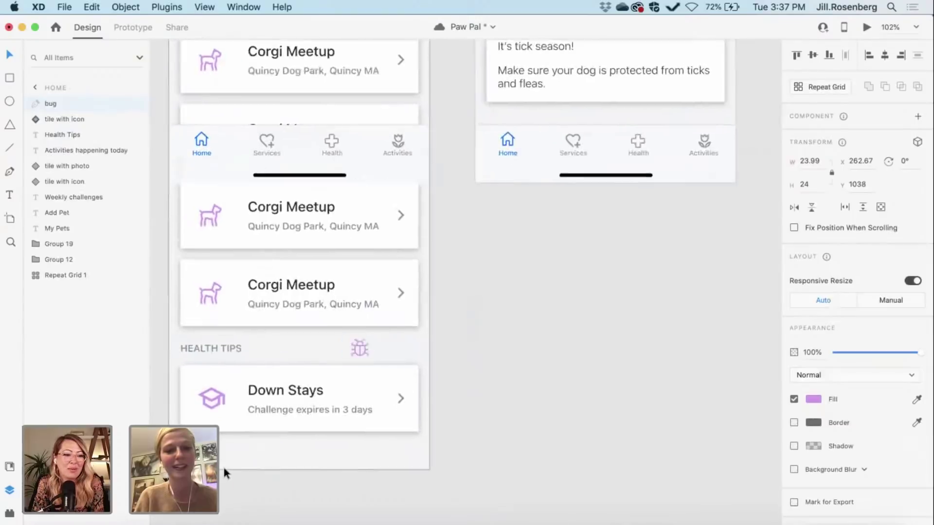
scroll(223, 468, "up", 5)
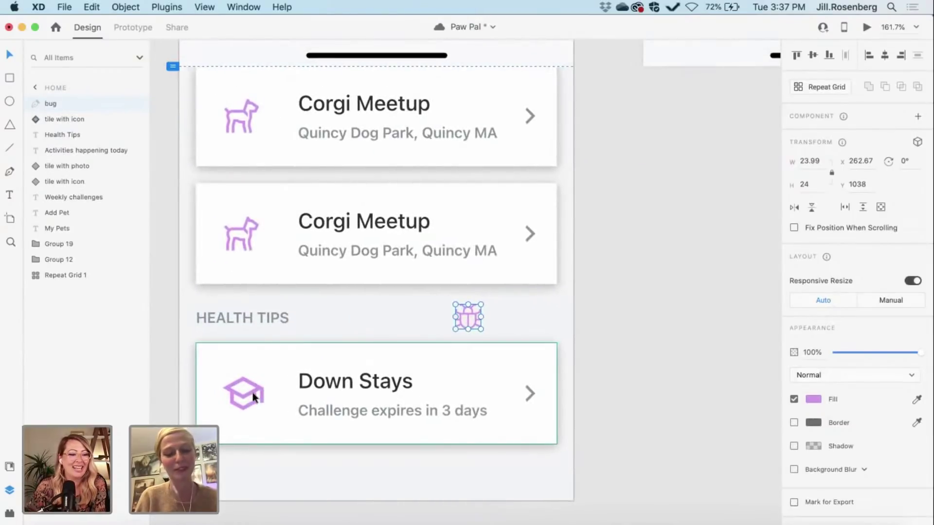
Step: Replace the Down Stays tile's graduation cap with the bug icon, set to 32 px tall
double_click(253, 393)
key("Delete")
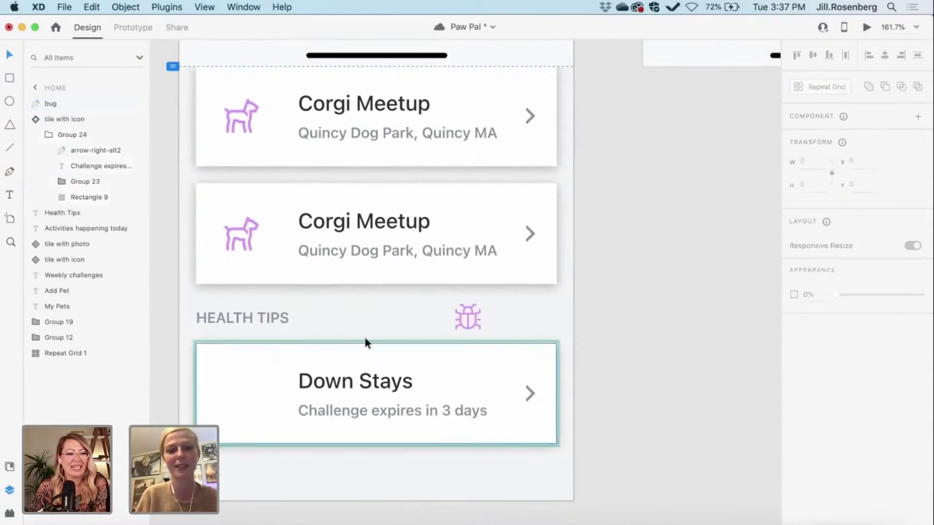
mouse_move(470, 313)
left_mouse_down()
mouse_move(232, 387)
mouse_move(245, 387)
left_mouse_up()
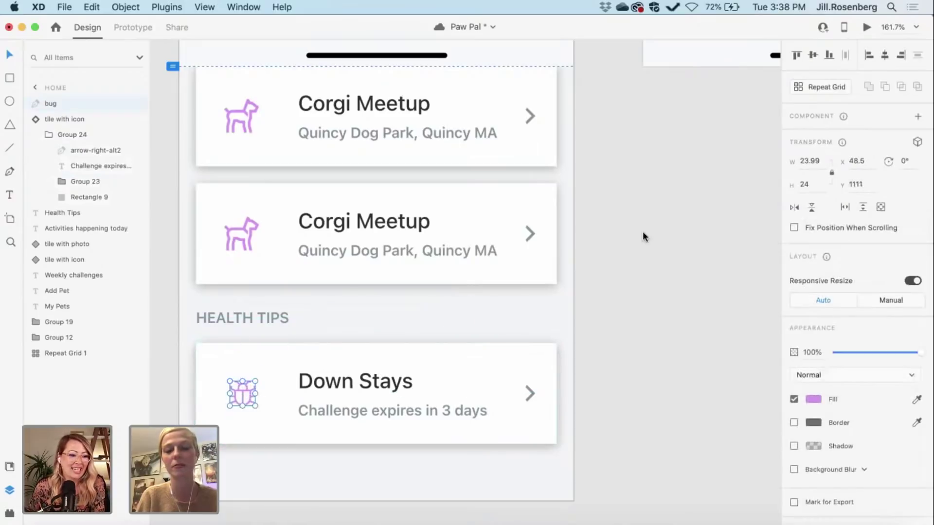
left_click(815, 189)
type("32")
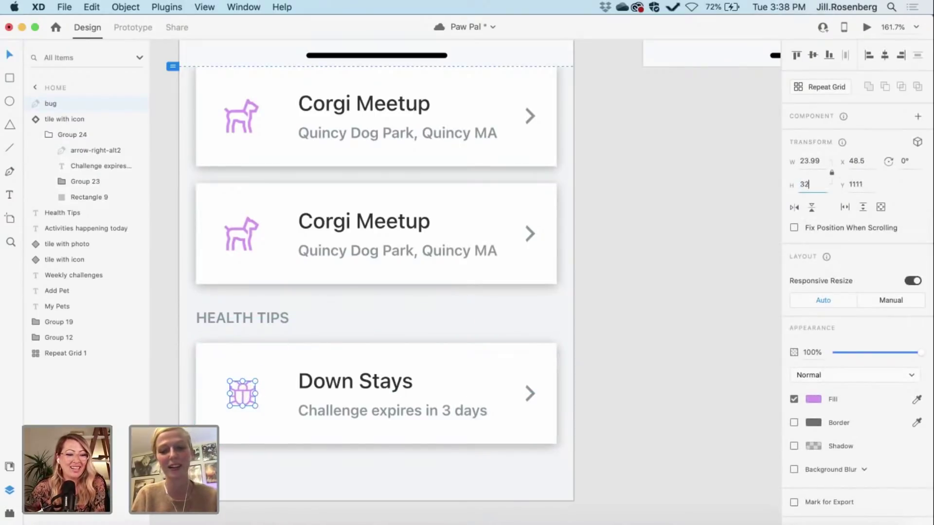
key("Return")
Step: Select the Corgi Meetup repeat grid and its second tile, then clear the selection
left_click(244, 248)
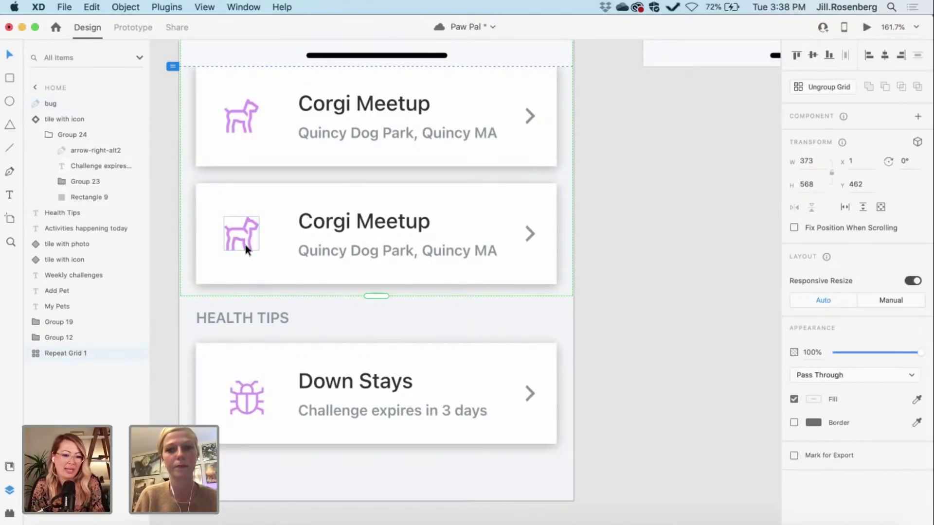
double_click(245, 244)
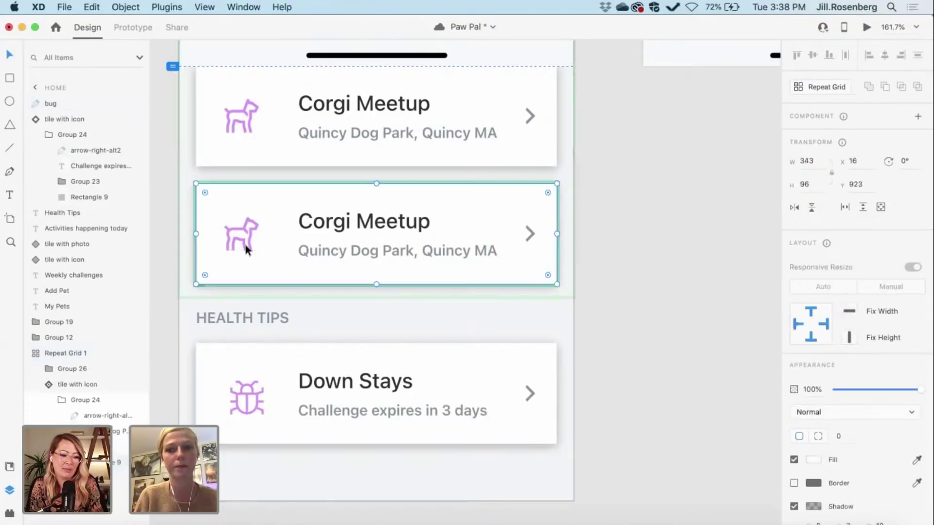
left_click(597, 393)
scroll(596, 393, "up", 2)
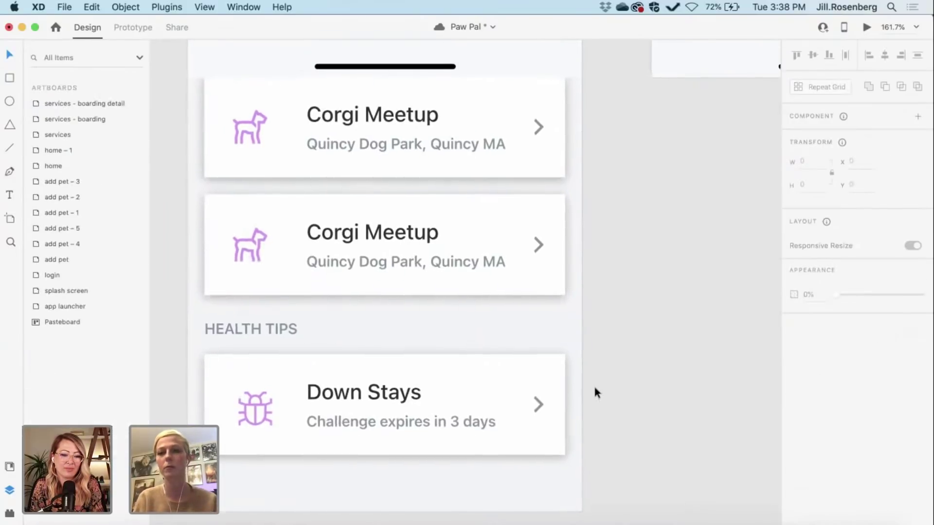
Step: Save the Paw Pal file
scroll(594, 392, "up", 2)
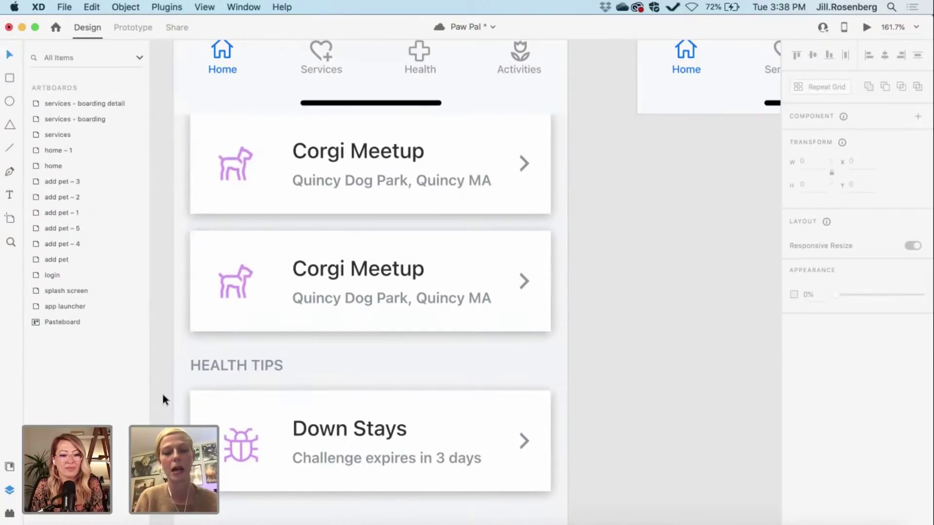
scroll(162, 391, "down", 3)
scroll(162, 392, "up", 3)
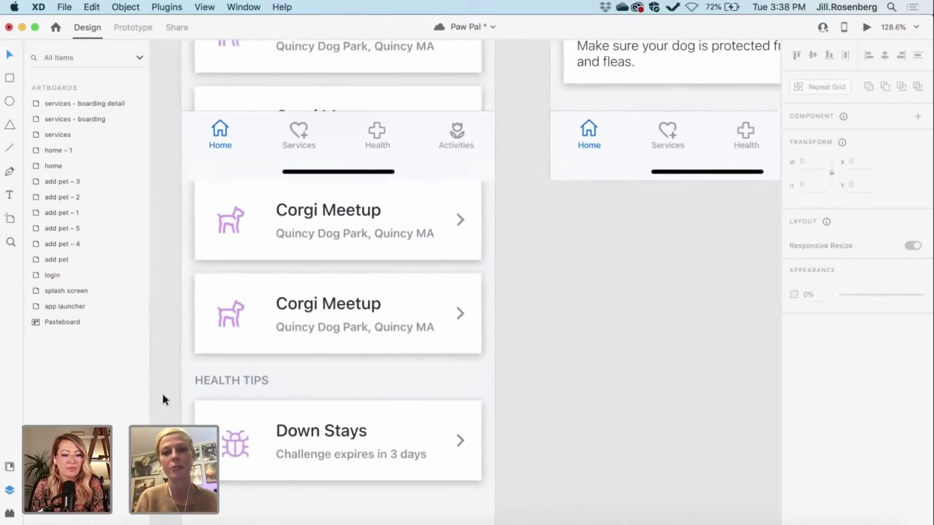
scroll(163, 399, "right", 1)
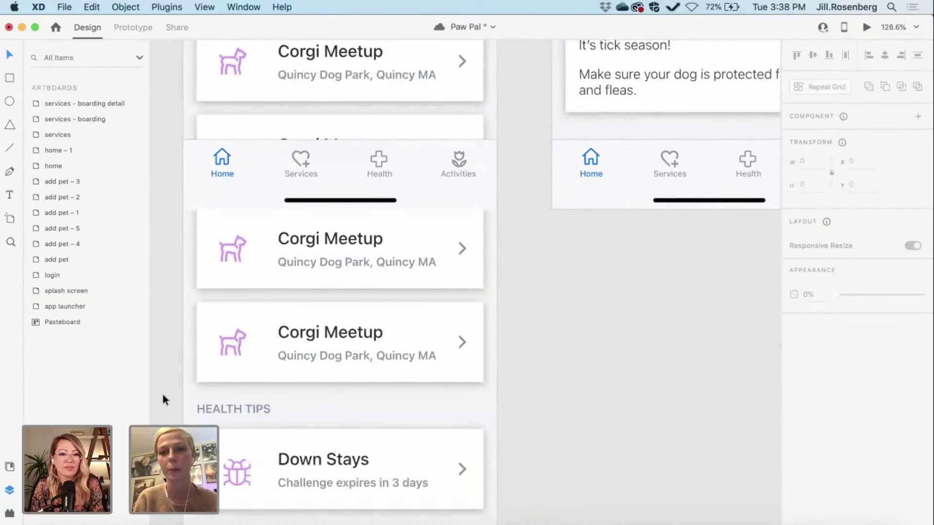
key("super+s")
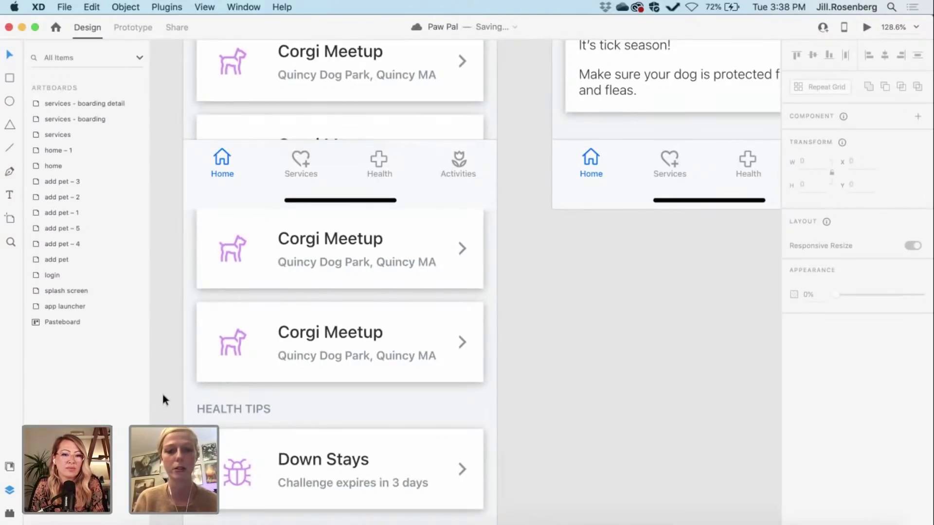
Step: Nudge the bug icon slightly up and left, aligning it with smart guides
scroll(162, 396, "down", 1)
scroll(168, 409, "down", 5)
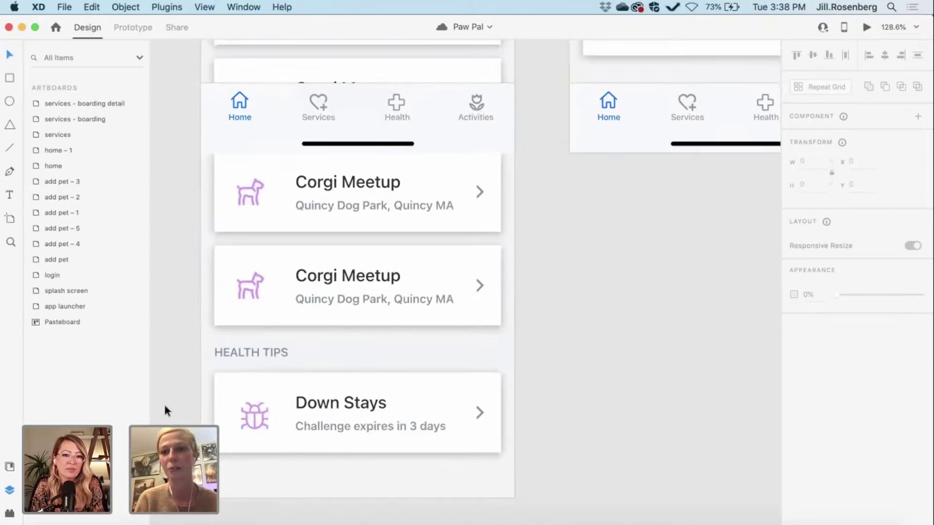
scroll(163, 402, "up", 1)
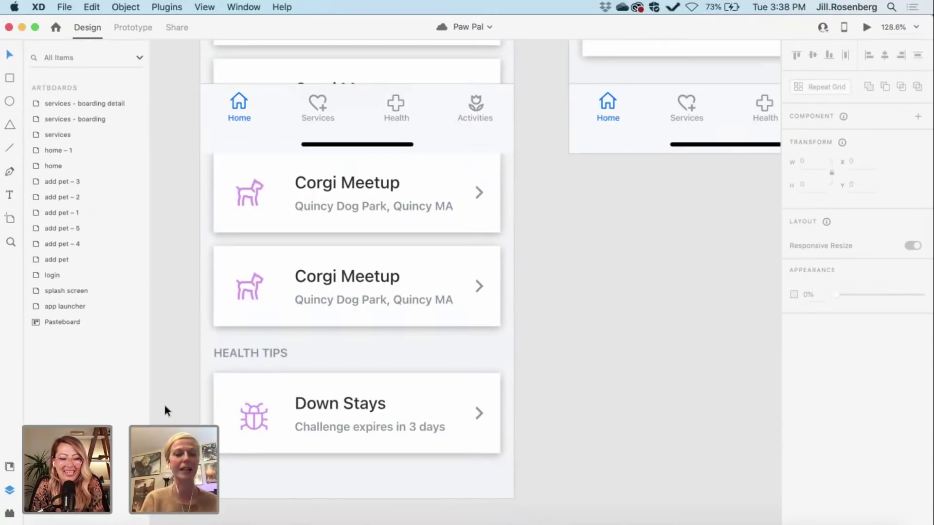
scroll(163, 401, "up", 3)
scroll(163, 402, "right", 2)
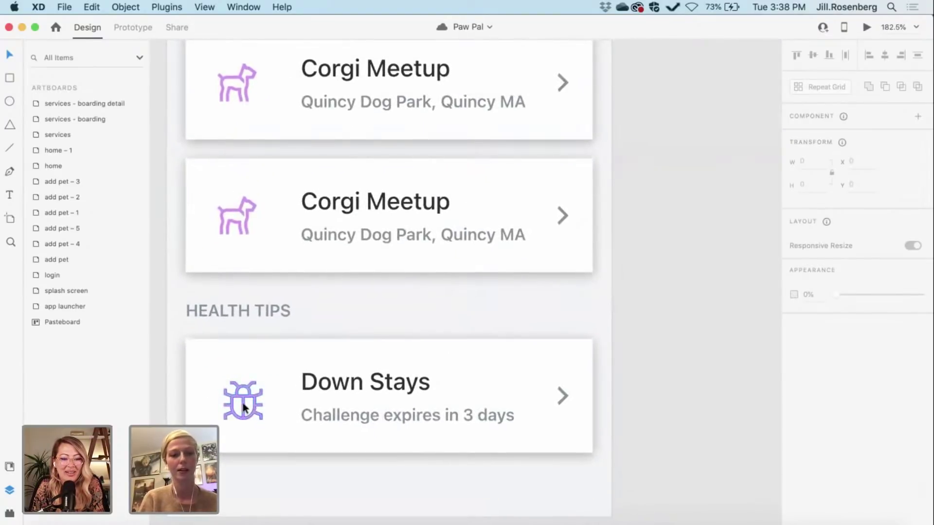
left_click_drag(243, 405, 239, 397)
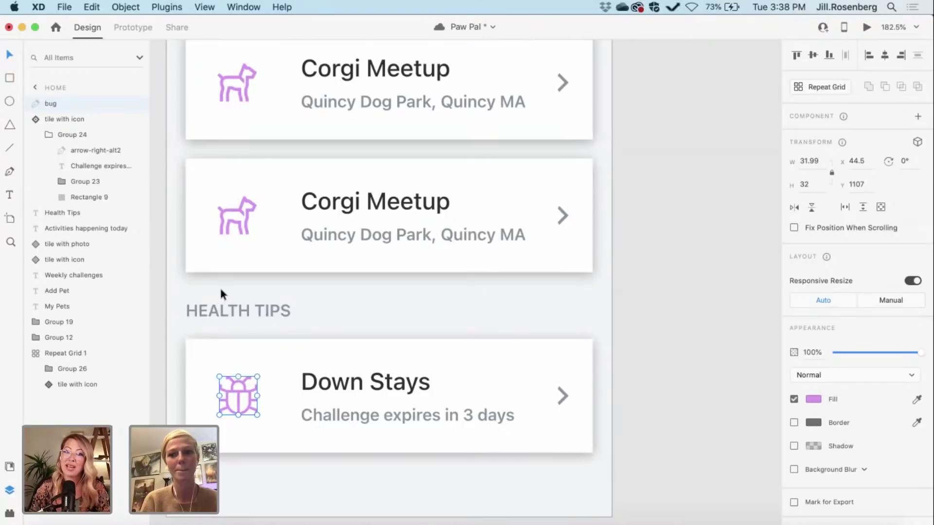
Step: Select a dog icon to compare its position with the bug icon, then clear the selection
scroll(237, 238, "up", 5)
scroll(238, 238, "up", 3)
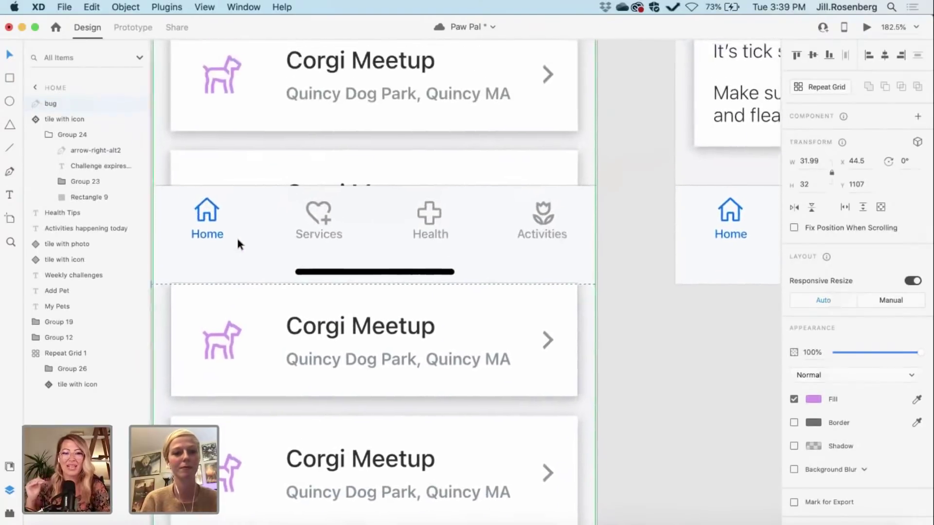
scroll(236, 235, "down", 1)
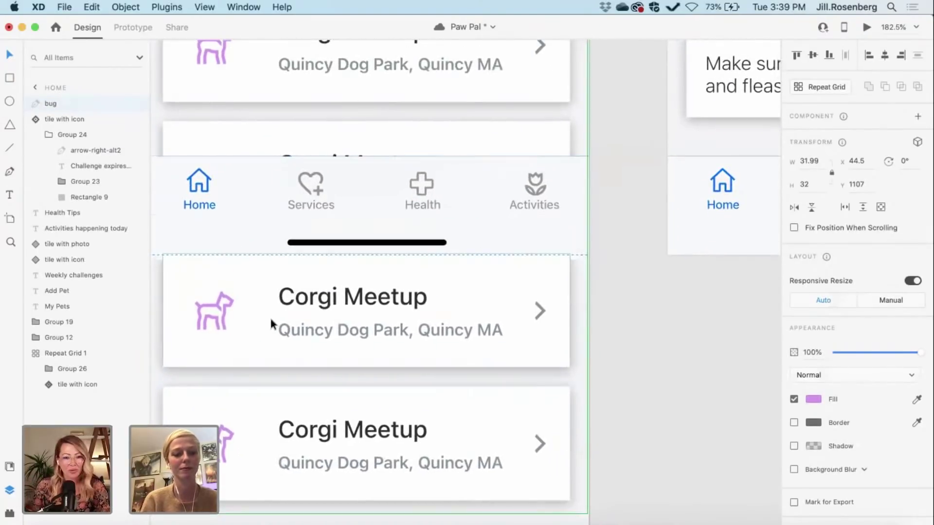
left_click(223, 315)
scroll(224, 319, "up", 5)
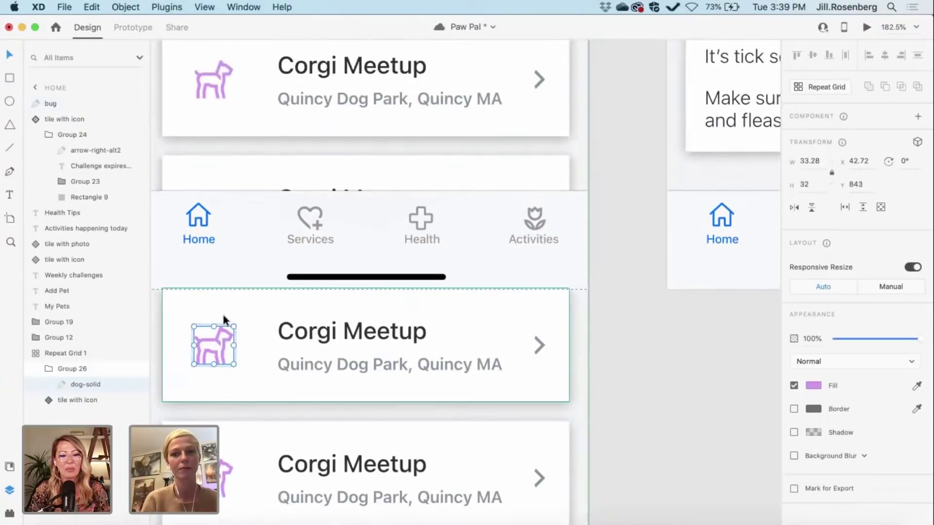
scroll(222, 312, "up", 3)
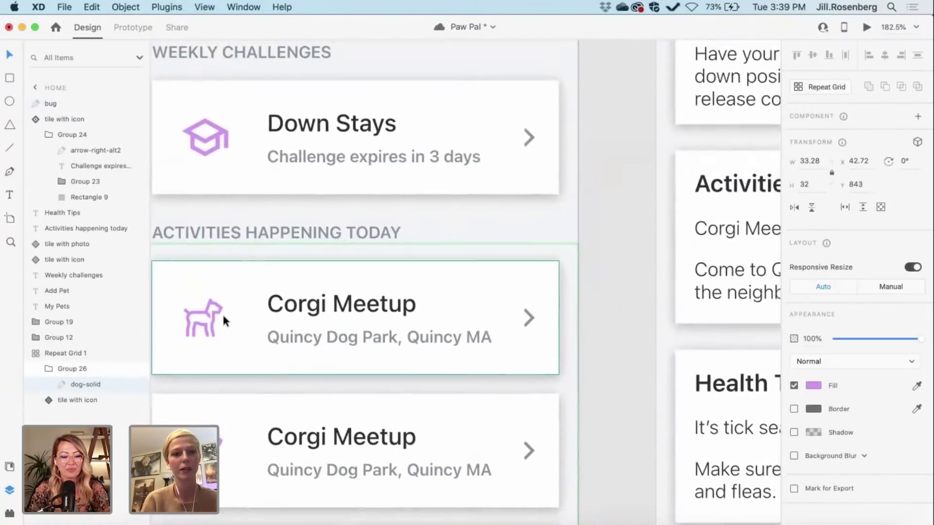
scroll(244, 277, "left", 1)
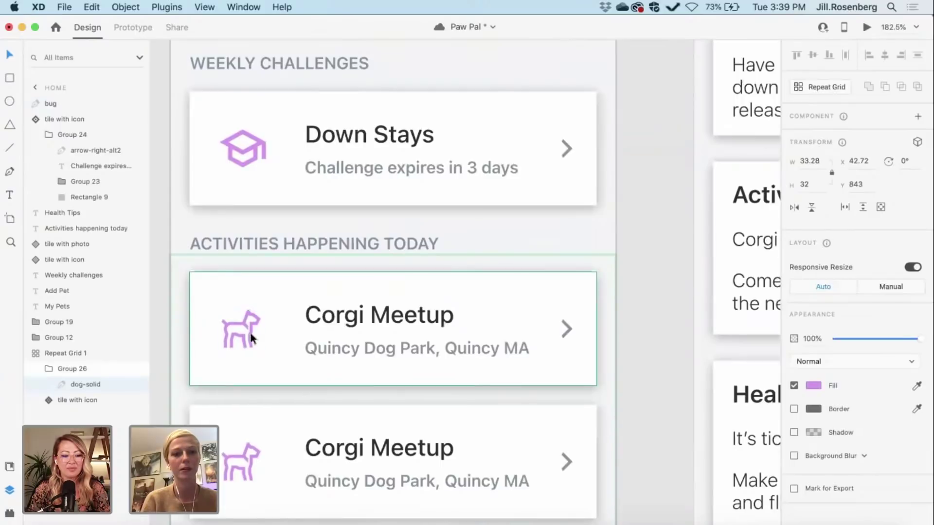
scroll(252, 350, "down", 5)
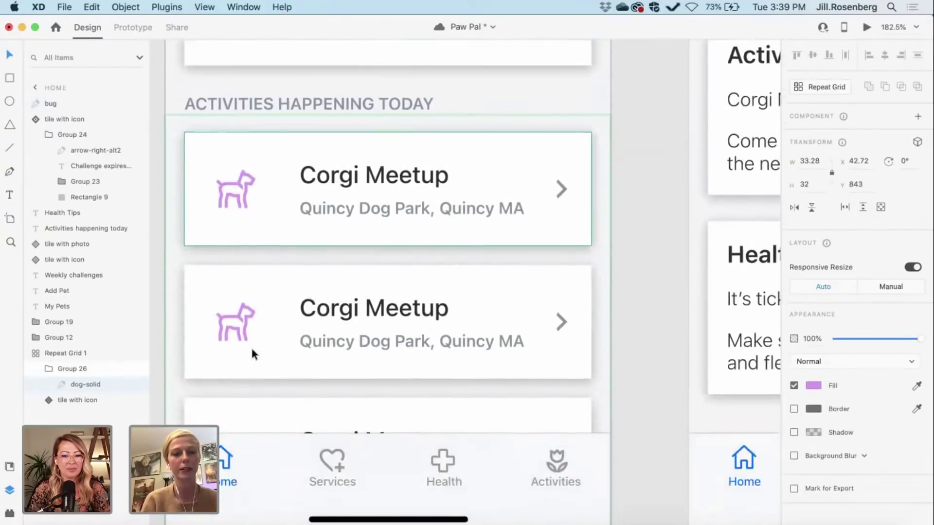
scroll(251, 350, "down", 5)
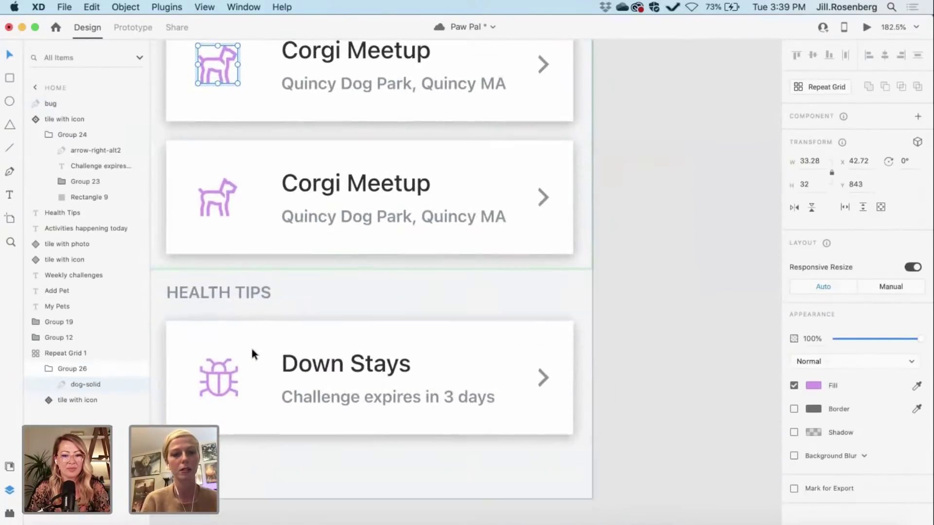
left_click(663, 444)
scroll(662, 444, "left", 2)
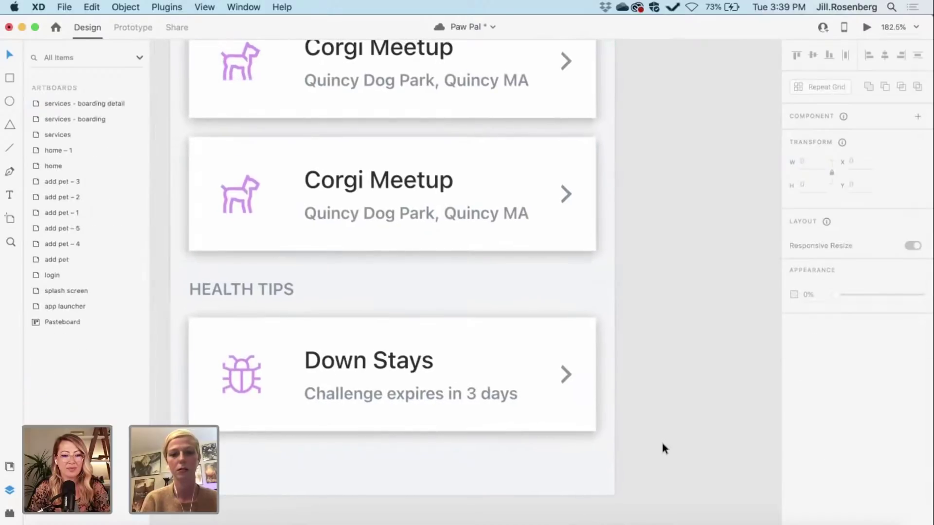
scroll(408, 349, "right", 2)
Step: Change the Down Stays title to Tick Season
left_click(389, 363, "super")
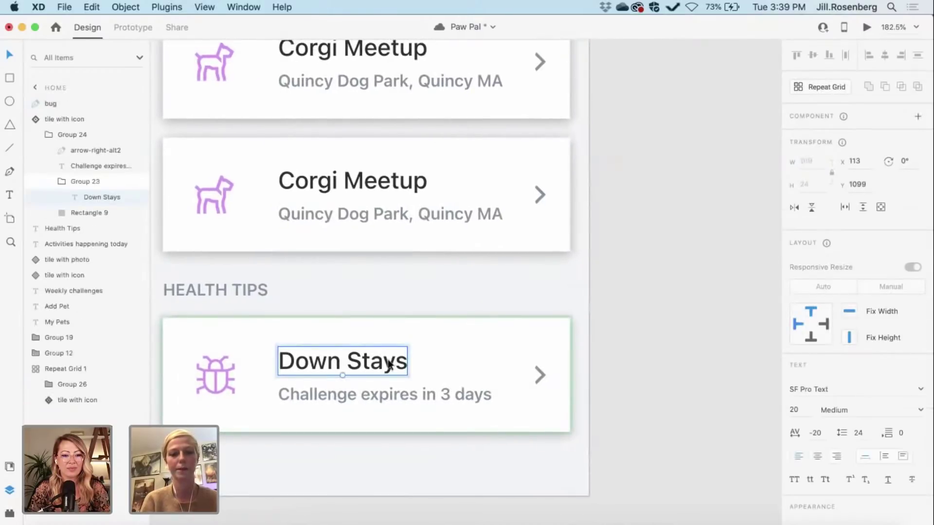
double_click(389, 362)
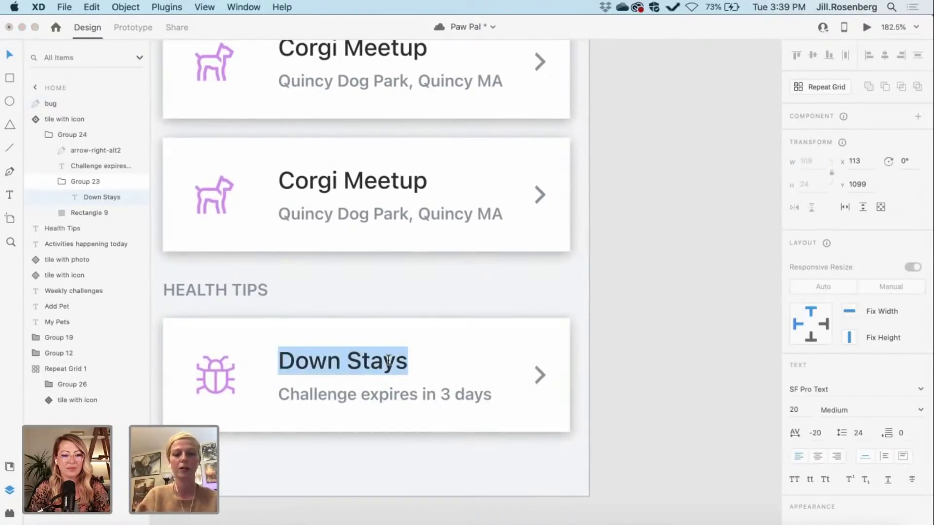
type("Tick Season")
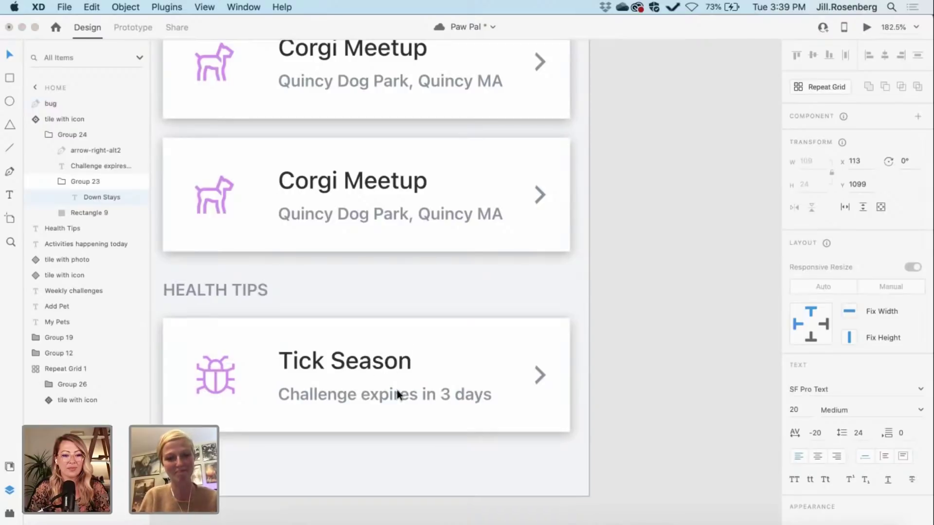
key("Escape")
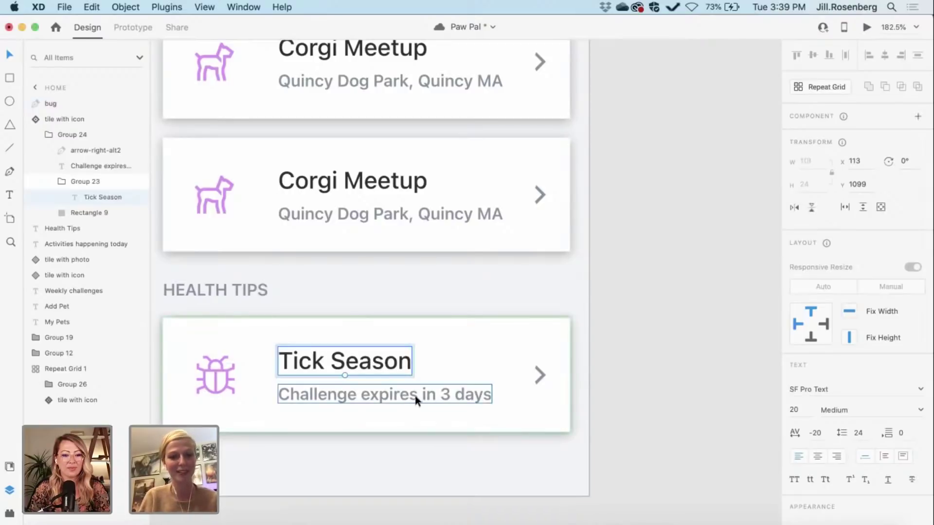
Step: Replace the tile's subtitle with 'Keep your pup safe from pests'
left_click(414, 395)
double_click(415, 394)
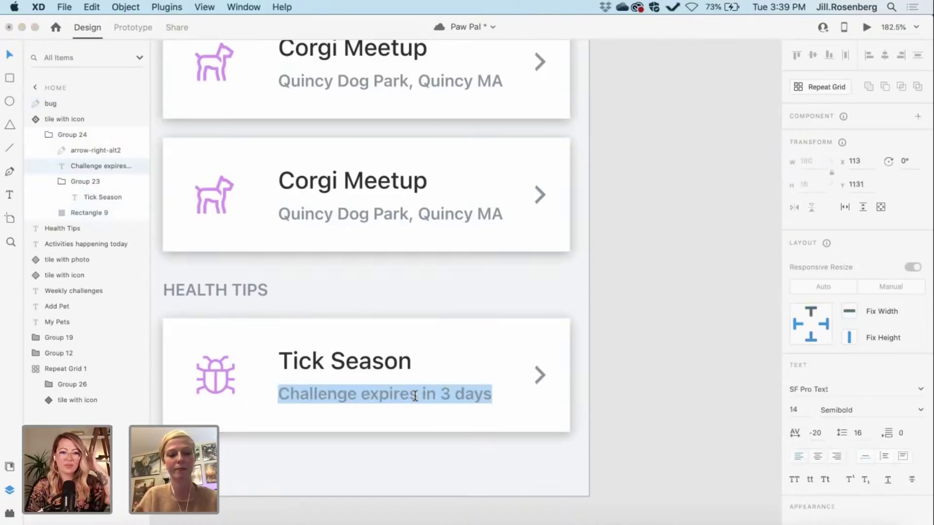
type("Keep your pup s")
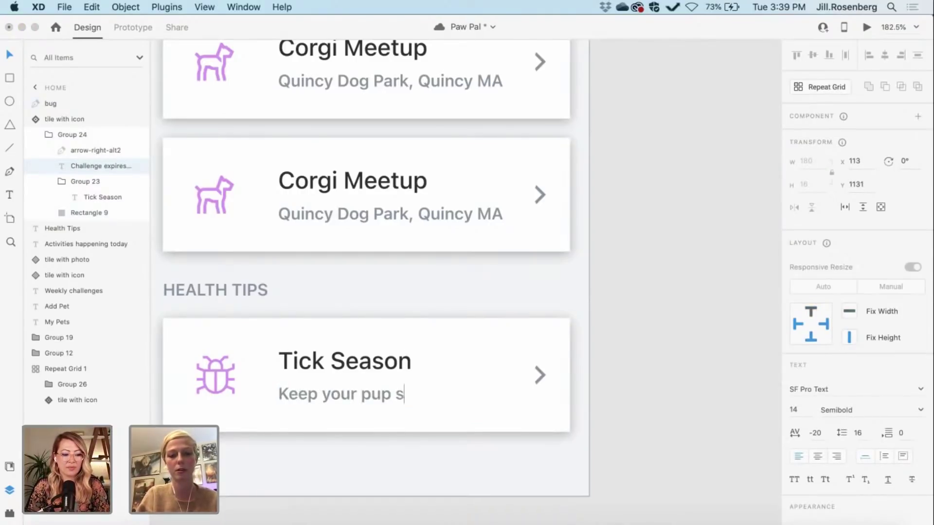
type("afe fe")
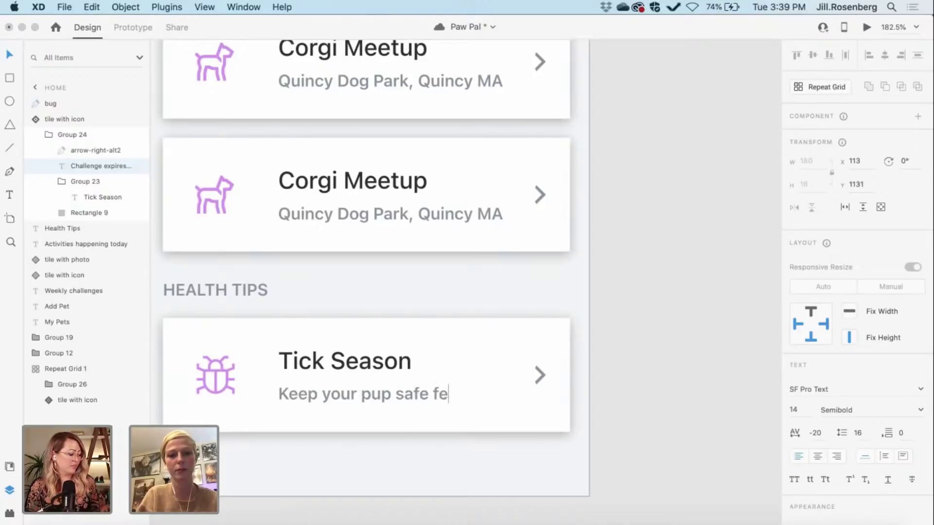
type("rom ")
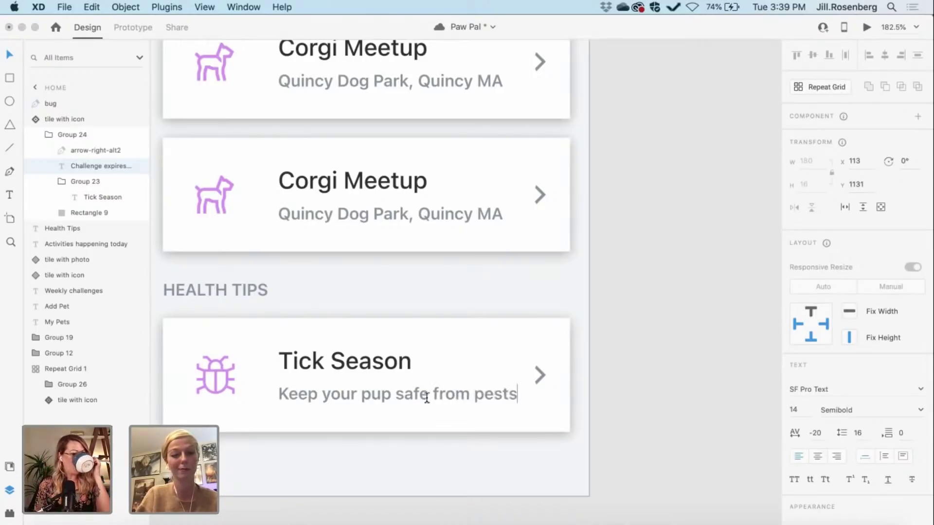
type("pests")
key("Escape")
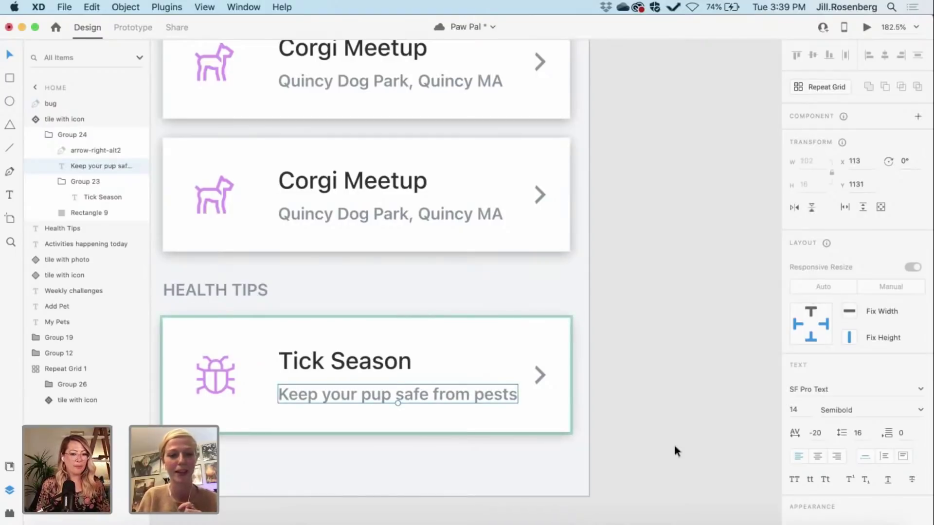
scroll(674, 443, "down", 3)
Step: Clear the tile selection and select the home artboard by its name label
key("Escape")
scroll(673, 443, "right", 3)
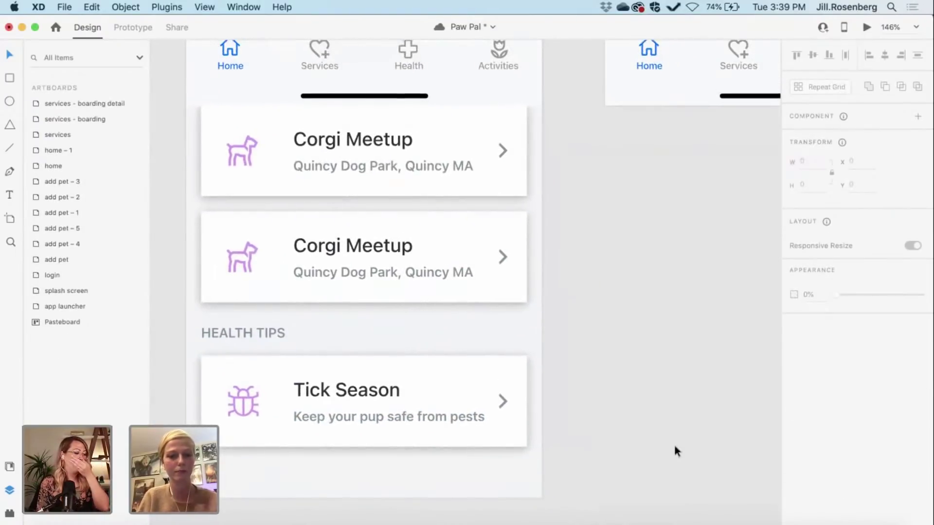
scroll(675, 447, "up", 2)
scroll(674, 448, "right", 2)
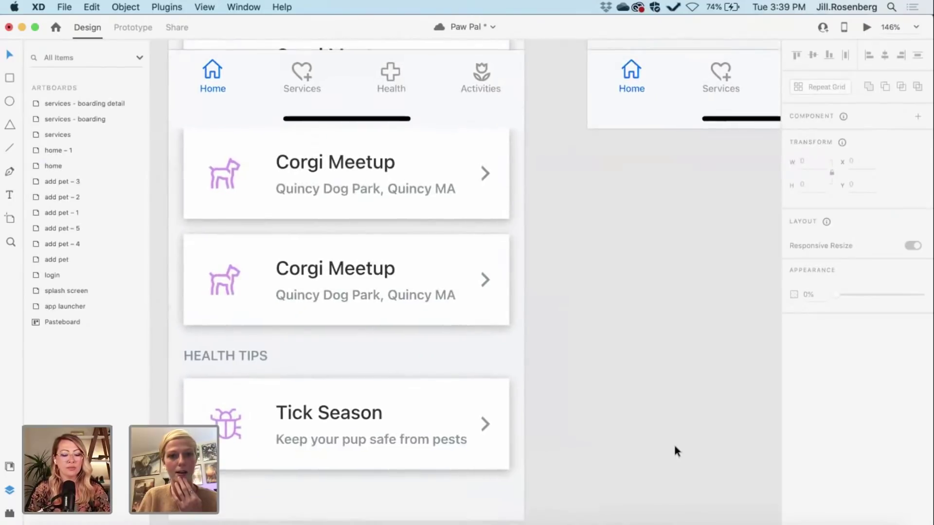
scroll(673, 443, "right", 2)
scroll(673, 442, "down", 3)
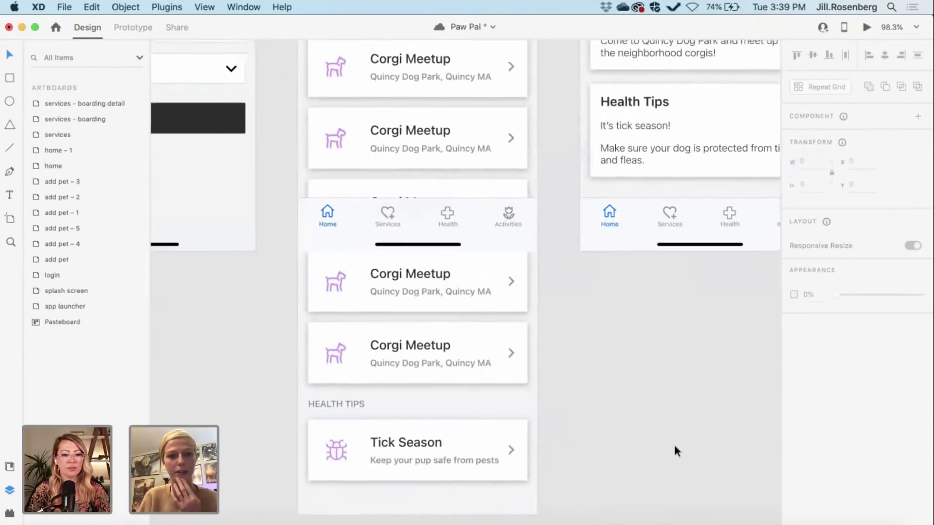
scroll(673, 442, "up", 2)
scroll(673, 442, "right", 1)
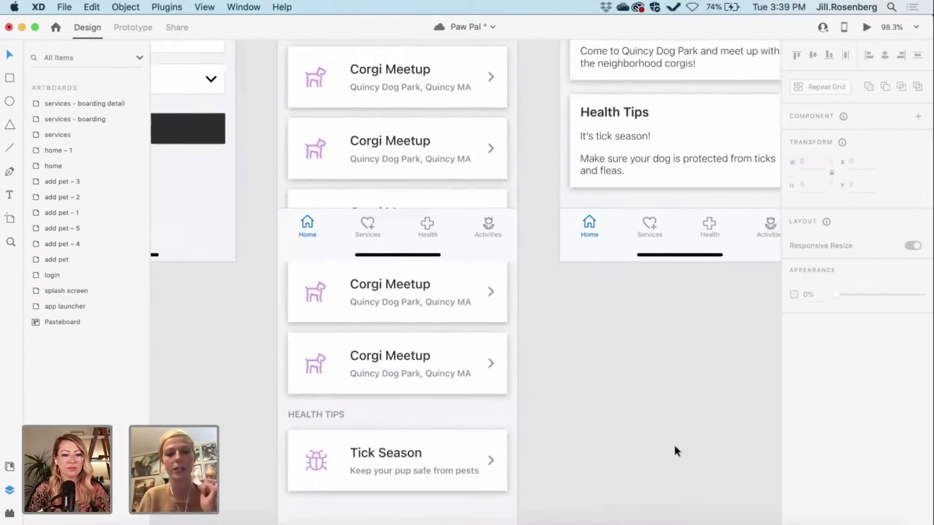
scroll(674, 446, "up", 10)
scroll(674, 446, "right", 3)
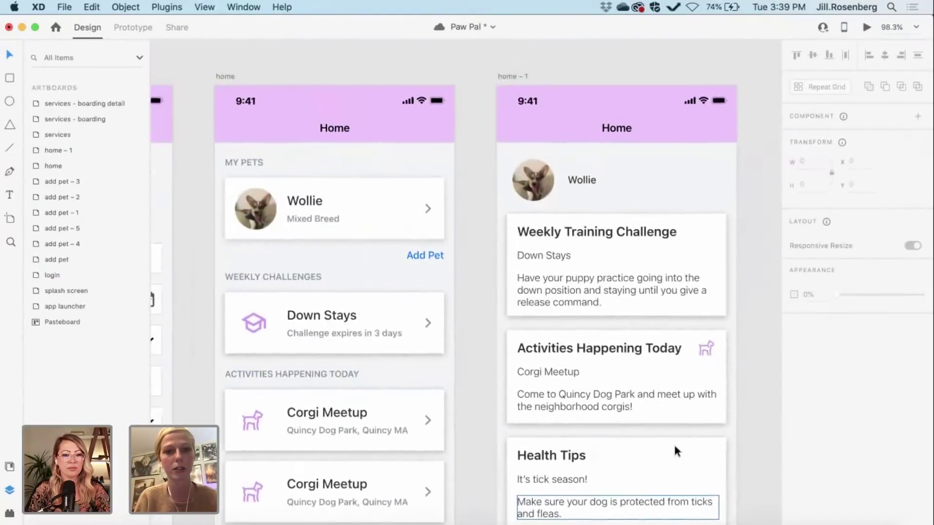
left_click(230, 131)
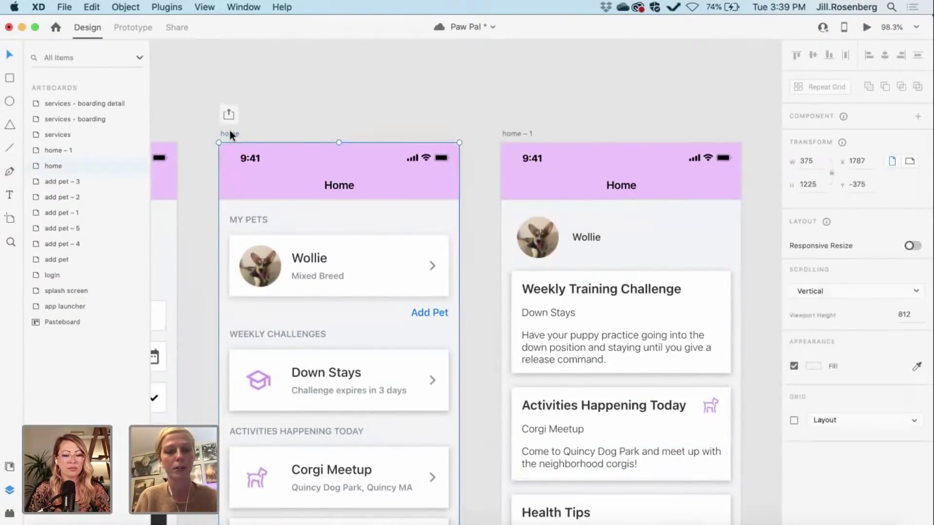
Step: Drag the artboard's bottom edge to lengthen it from 1252 to 1268 px
scroll(229, 127, "down", 8)
scroll(228, 128, "down", 3)
scroll(228, 128, "right", 1)
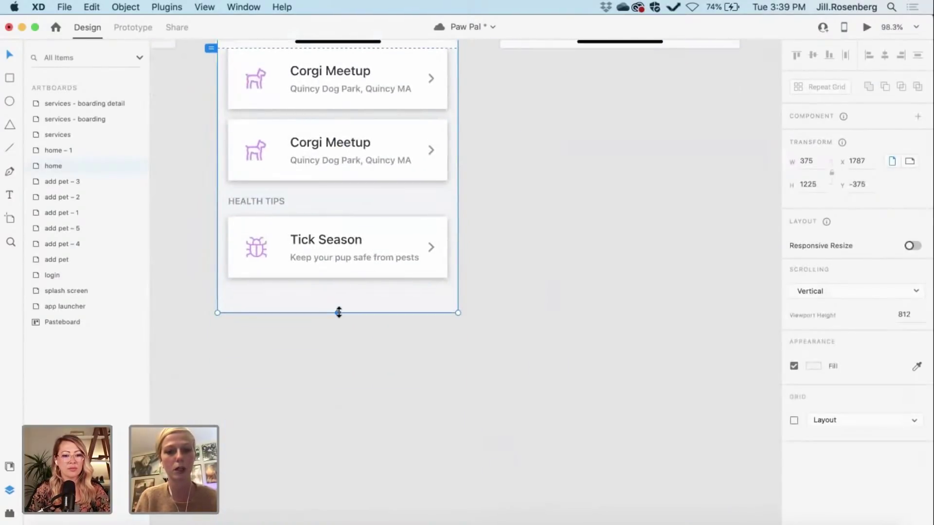
left_click_drag(339, 312, 339, 325)
scroll(339, 329, "up", 4)
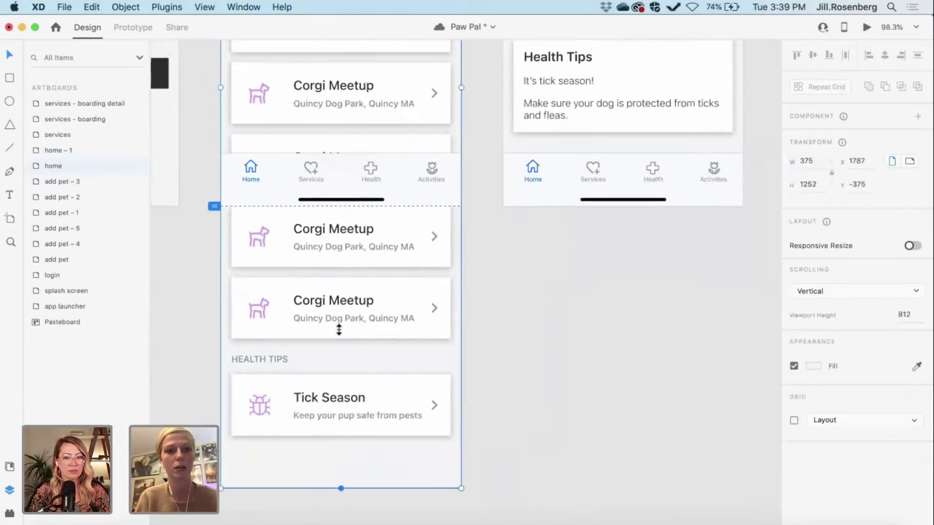
scroll(339, 330, "down", 1)
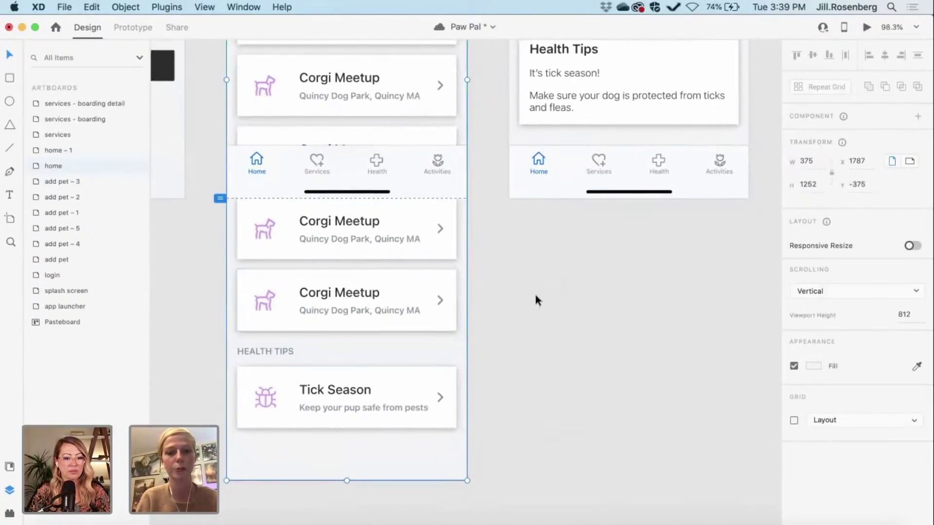
scroll(521, 329, "up", 1)
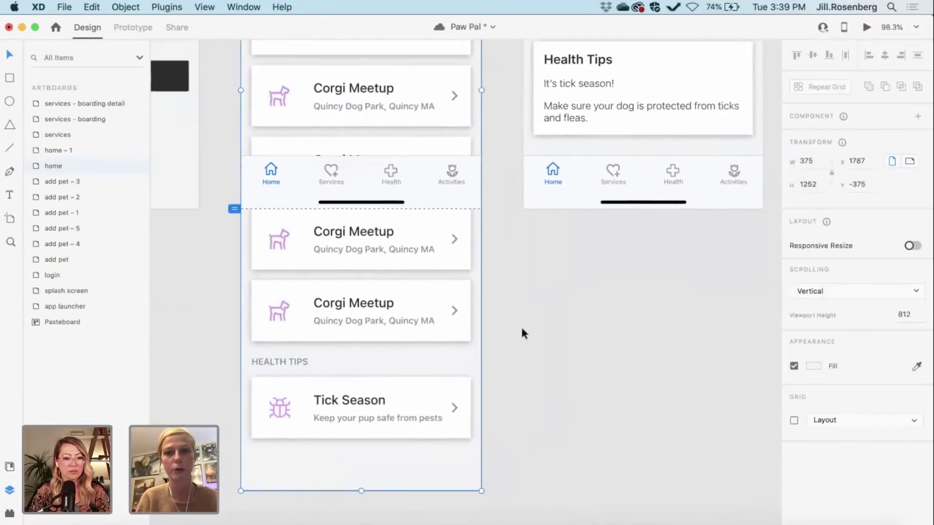
scroll(521, 334, "right", 1)
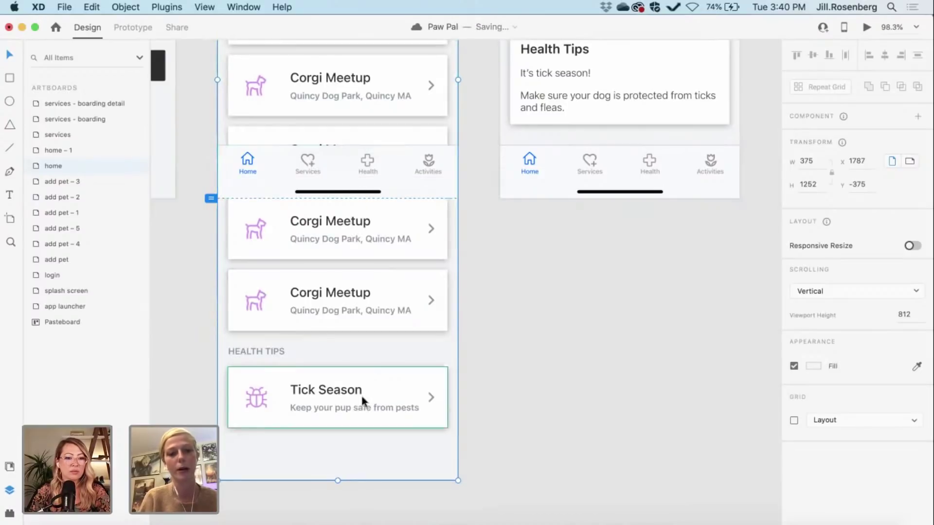
left_click_drag(336, 489, 336, 490)
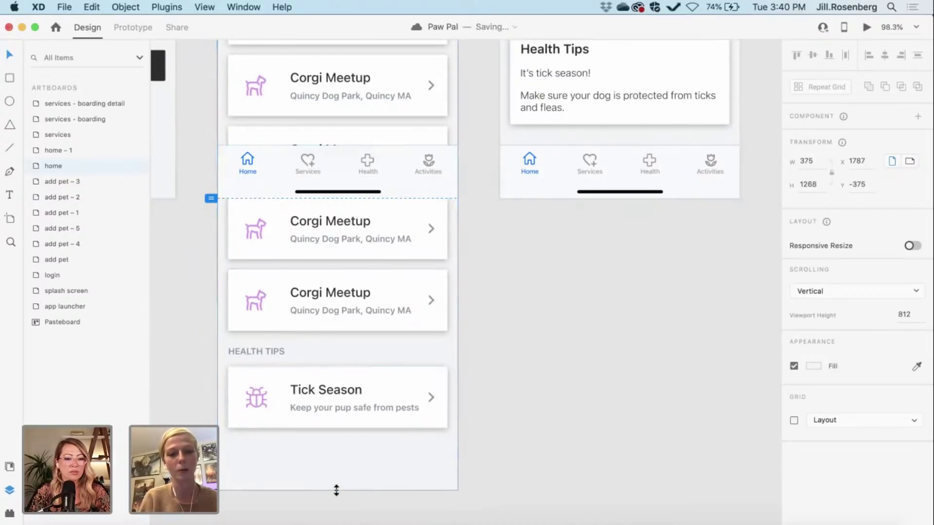
Step: Bring the purple Home header group to the front
left_click(523, 436)
scroll(522, 436, "up", 2)
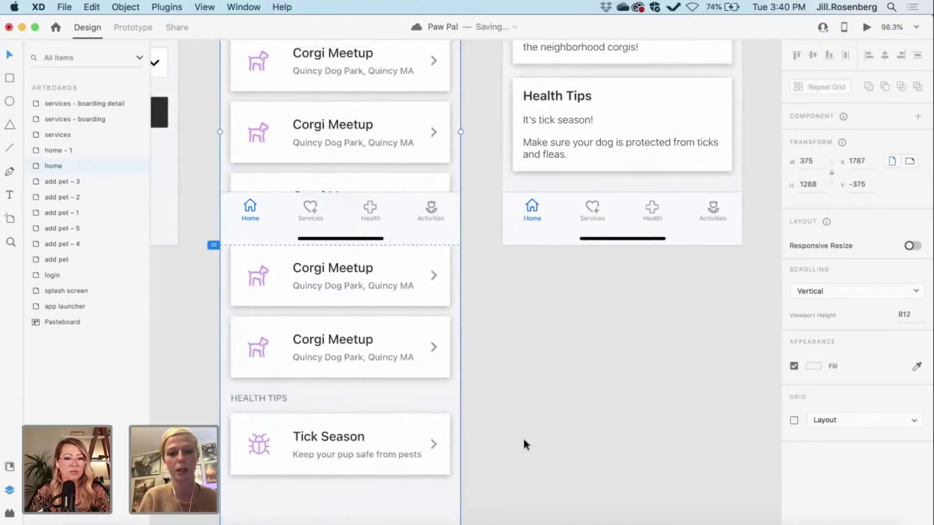
scroll(523, 436, "up", 3)
scroll(522, 436, "down", 3)
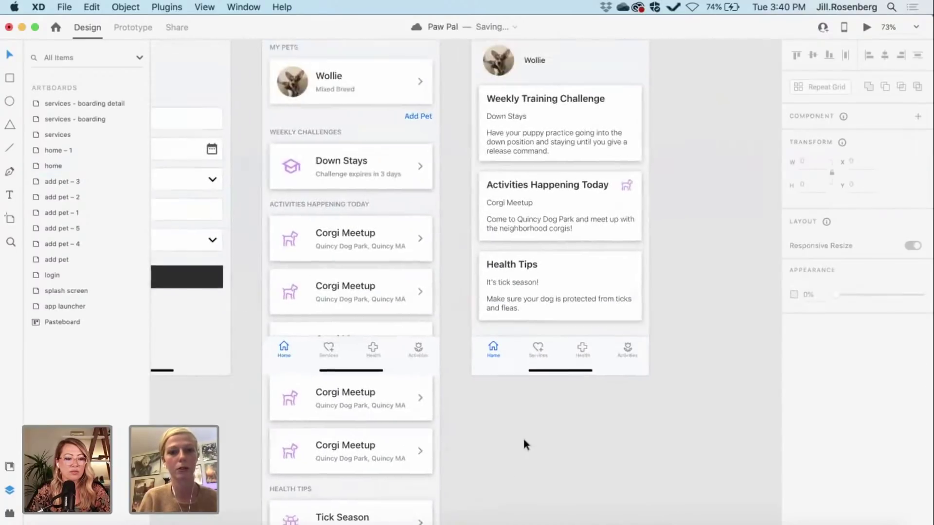
scroll(522, 436, "up", 3)
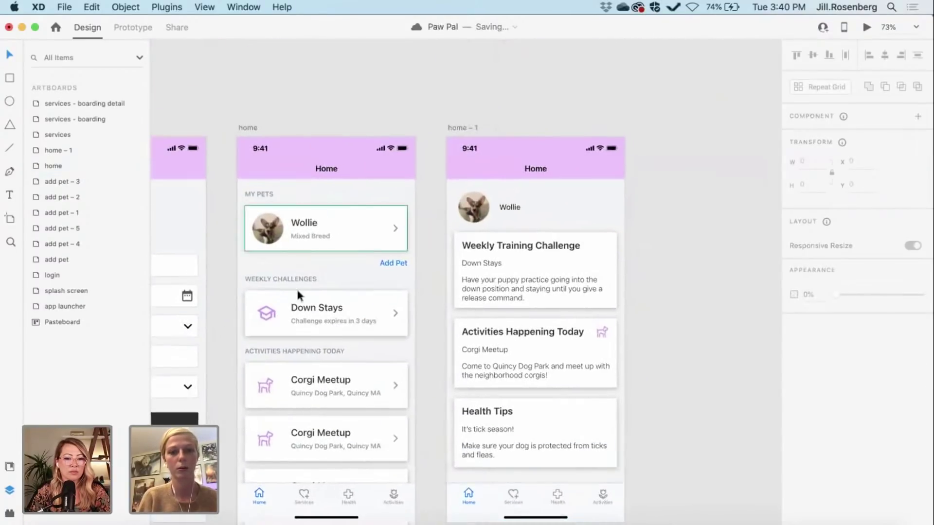
scroll(300, 294, "up", 5)
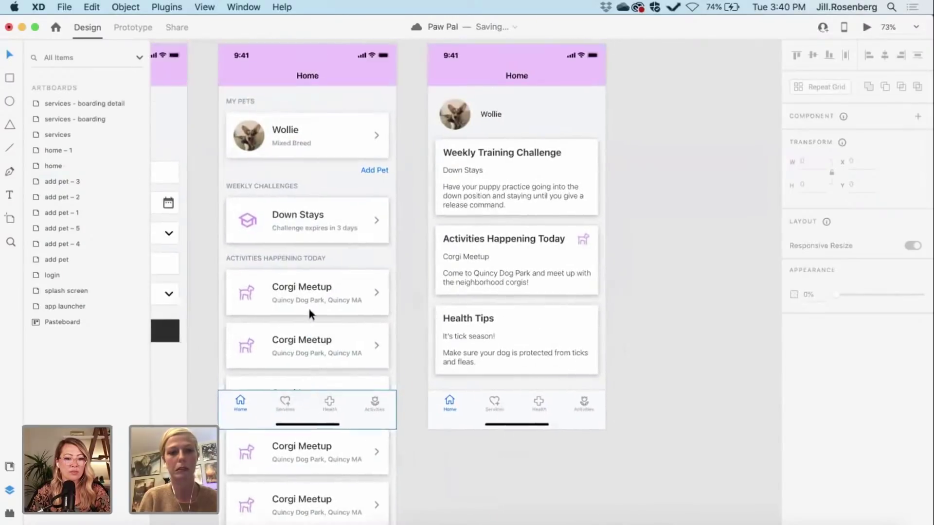
scroll(309, 308, "up", 1)
left_click(275, 158)
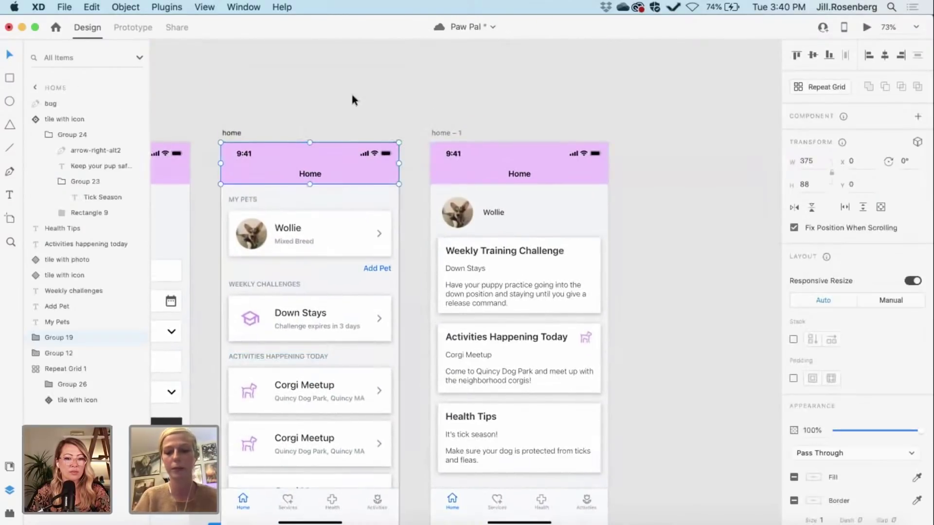
key("super+shift+bracketright")
Step: Bring the bottom navigation bar to the front, then deselect it
scroll(352, 98, "down", 8)
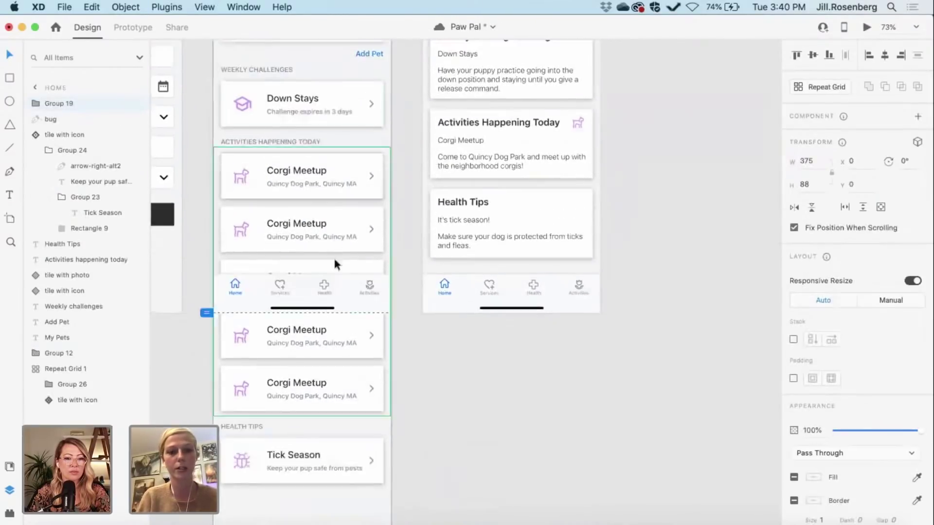
left_click(337, 297)
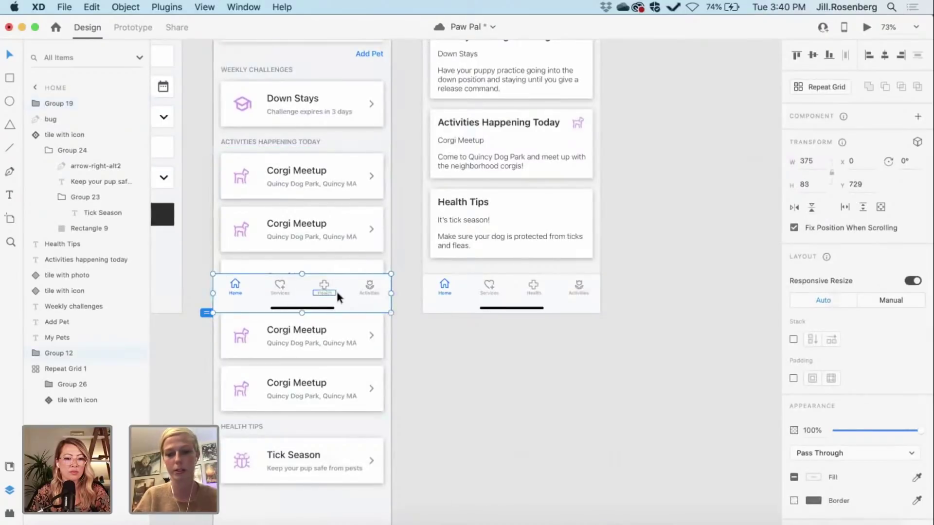
key("super+shift+bracketright")
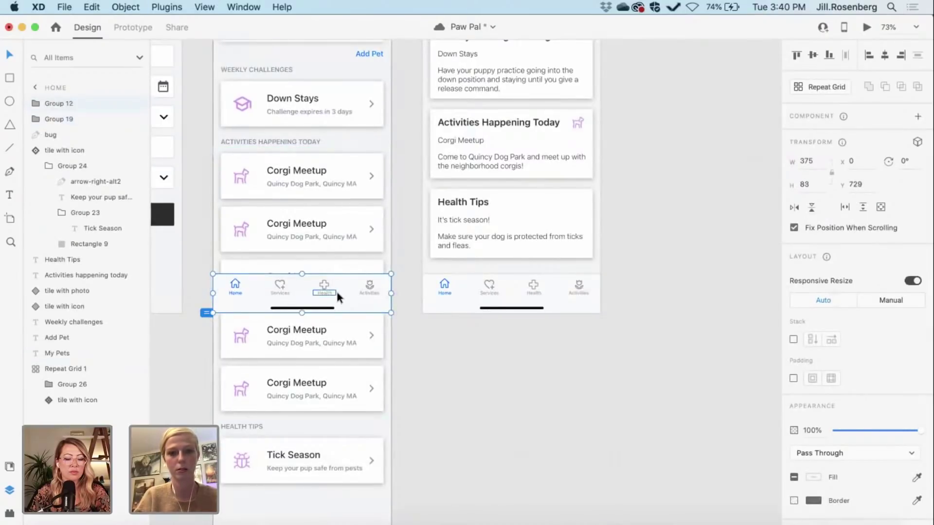
scroll(437, 395, "down", 5)
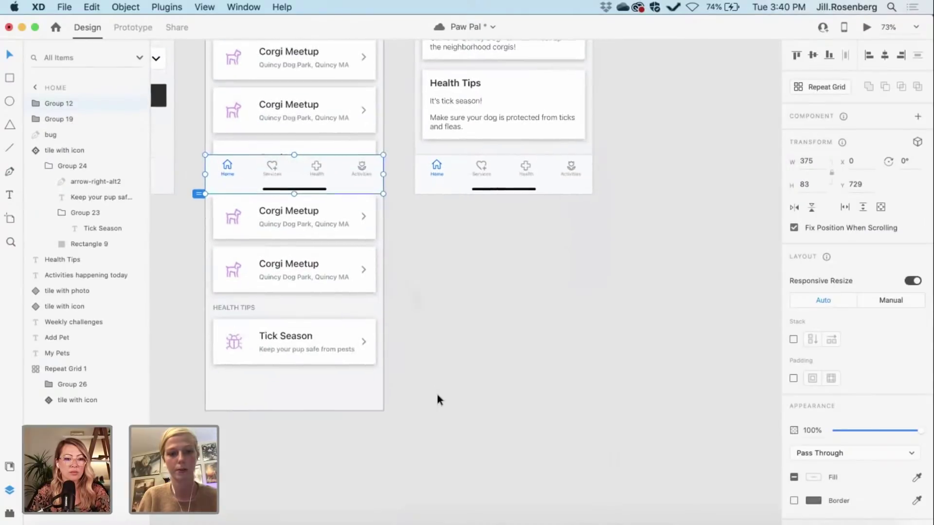
scroll(436, 395, "up", 8)
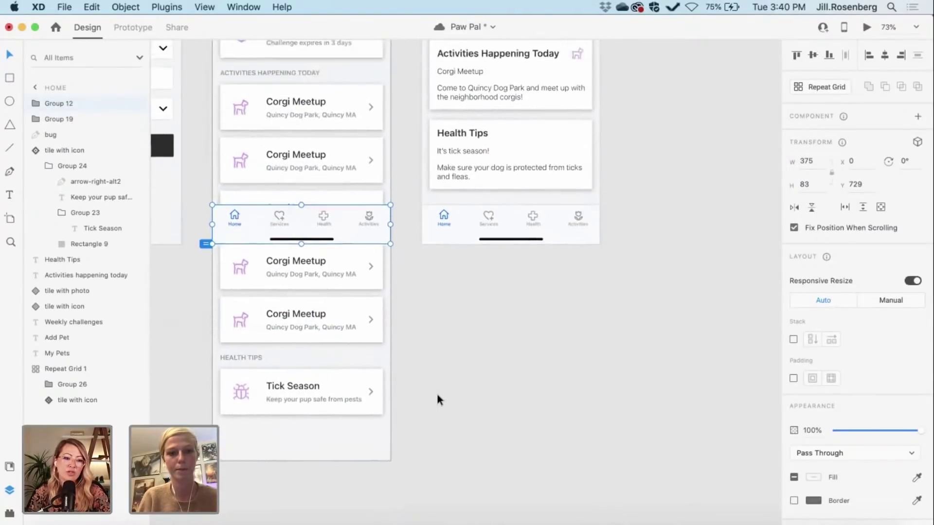
left_click(434, 368)
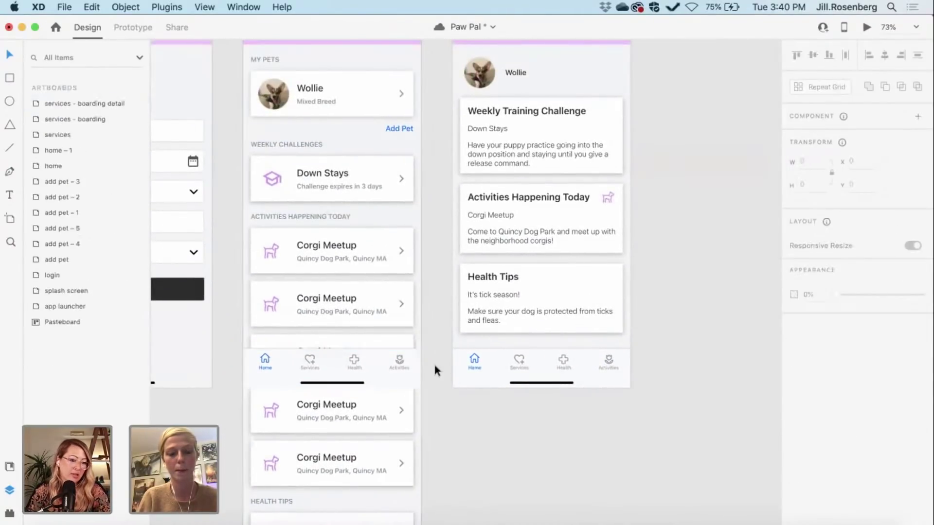
Step: Select the home artboard and launch its Desktop Preview
scroll(434, 367, "up", 4)
scroll(435, 368, "up", 1)
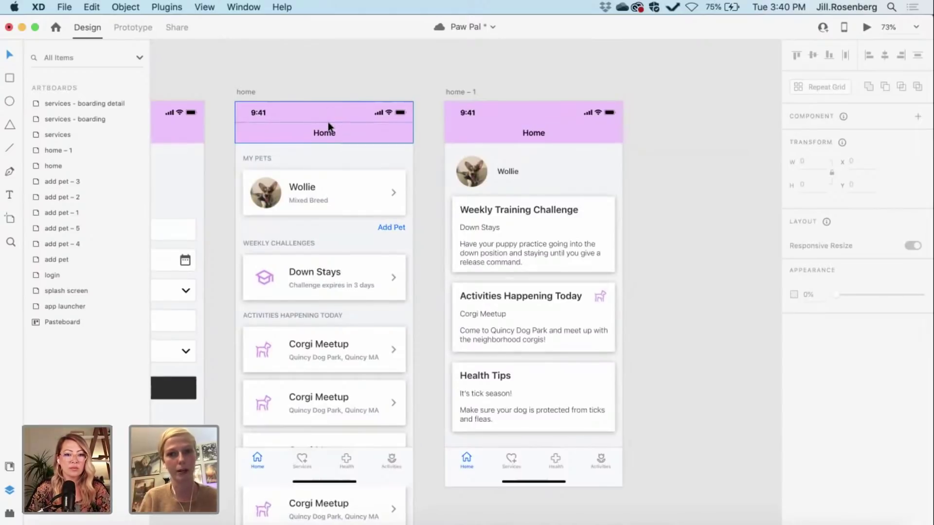
scroll(327, 122, "down", 9)
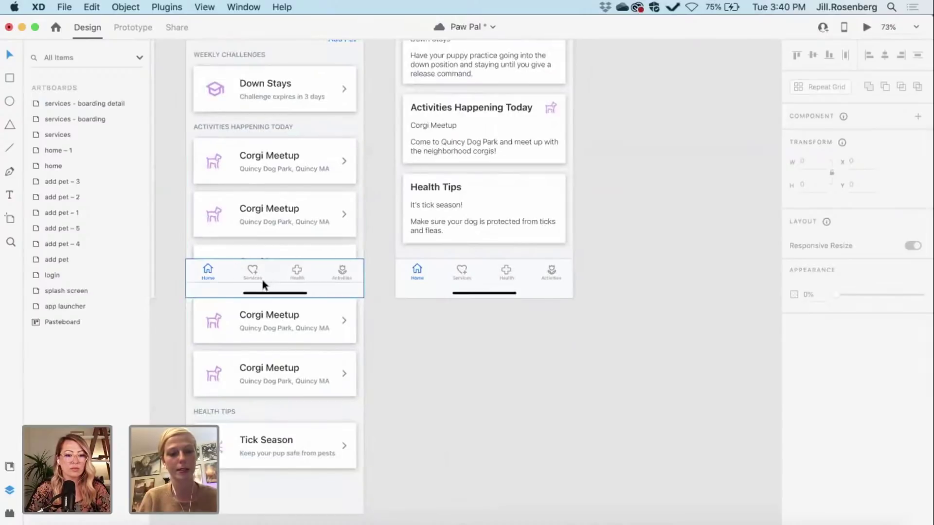
scroll(262, 284, "up", 2)
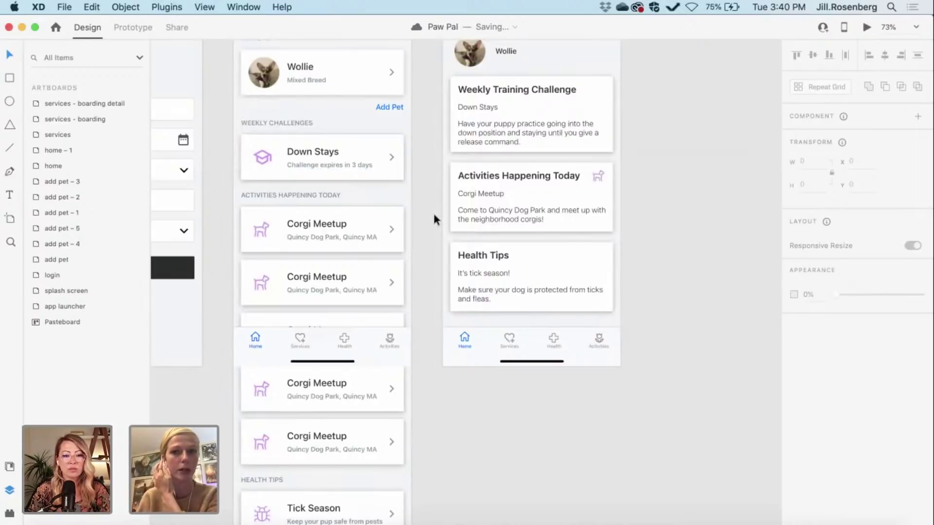
scroll(343, 235, "up", 5)
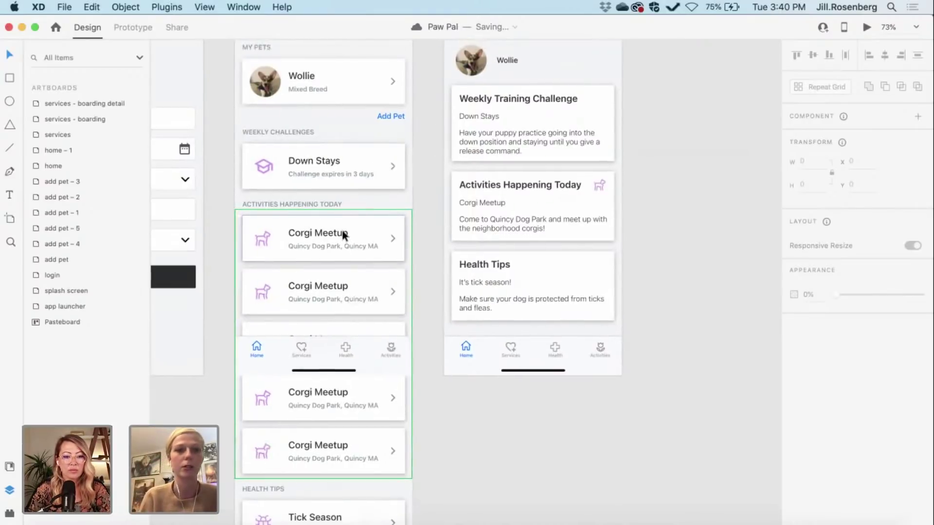
scroll(343, 235, "up", 1)
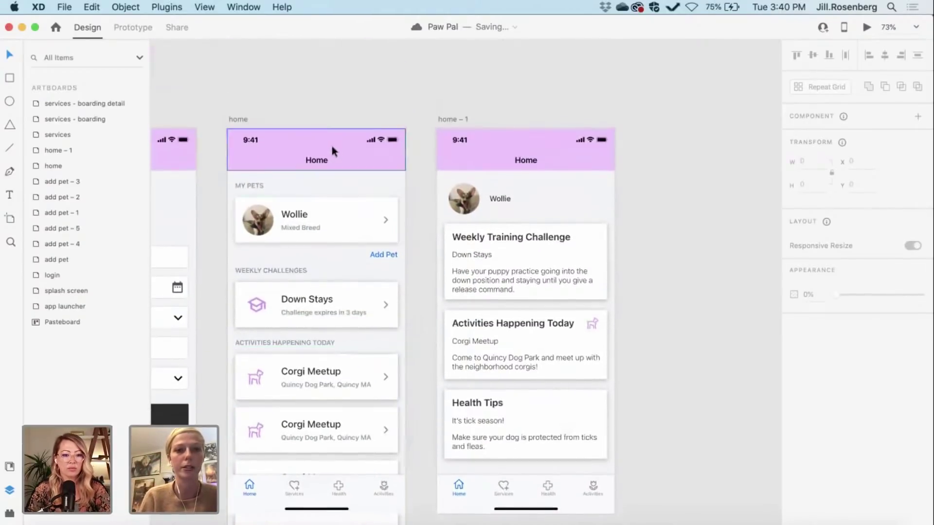
left_click(231, 121)
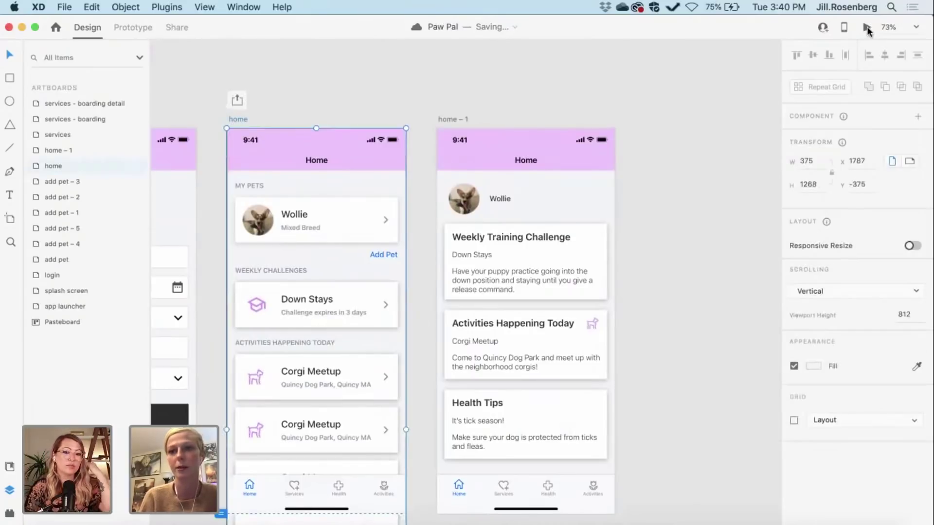
left_click(866, 28)
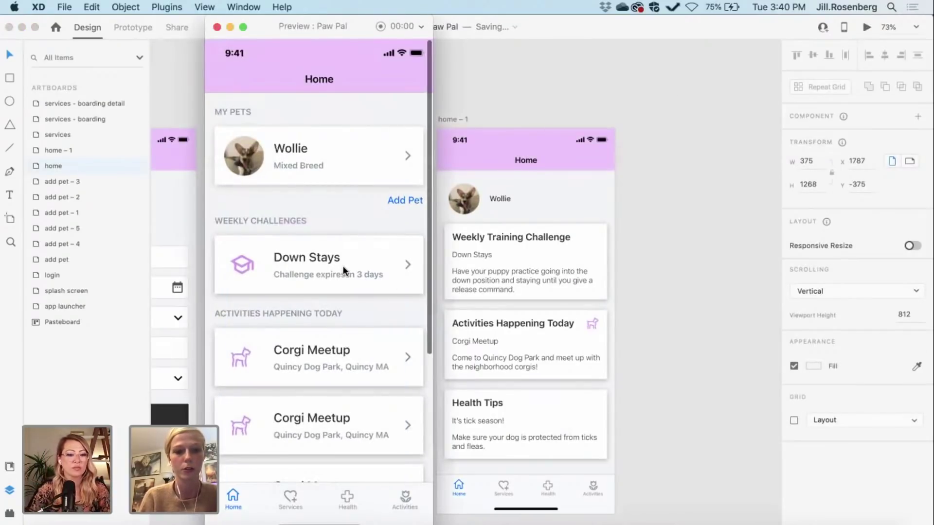
Step: Scroll the home preview down to Tick Season under the fixed header, then close the preview
scroll(343, 270, "down", 3)
scroll(344, 270, "down", 10)
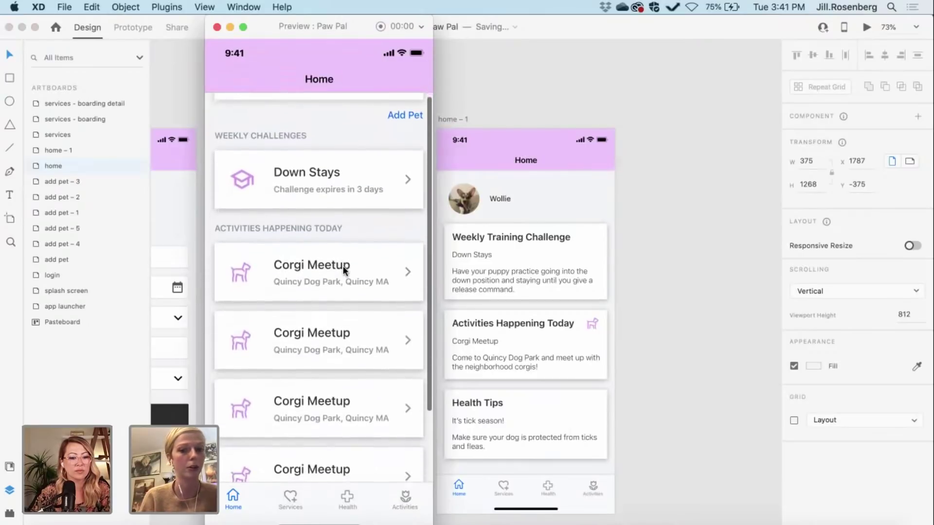
scroll(342, 265, "down", 6)
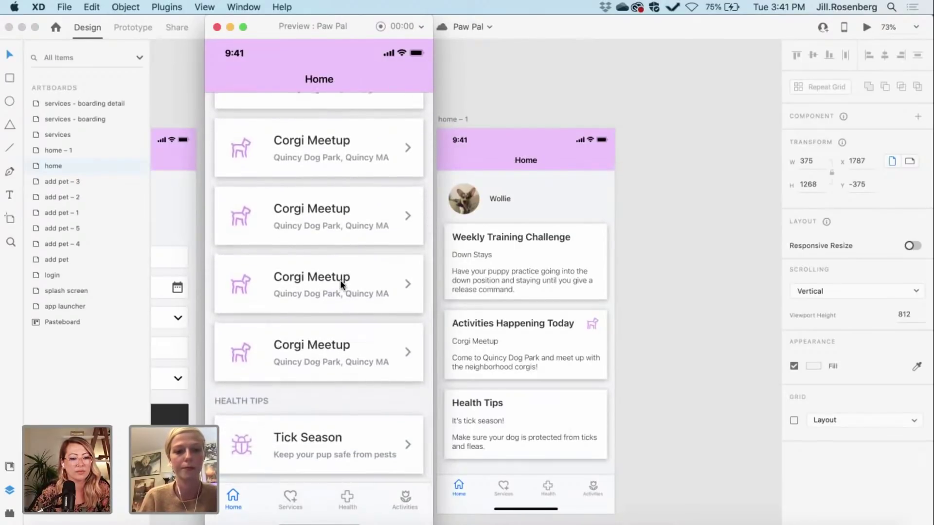
scroll(340, 280, "up", 10)
scroll(340, 279, "up", 8)
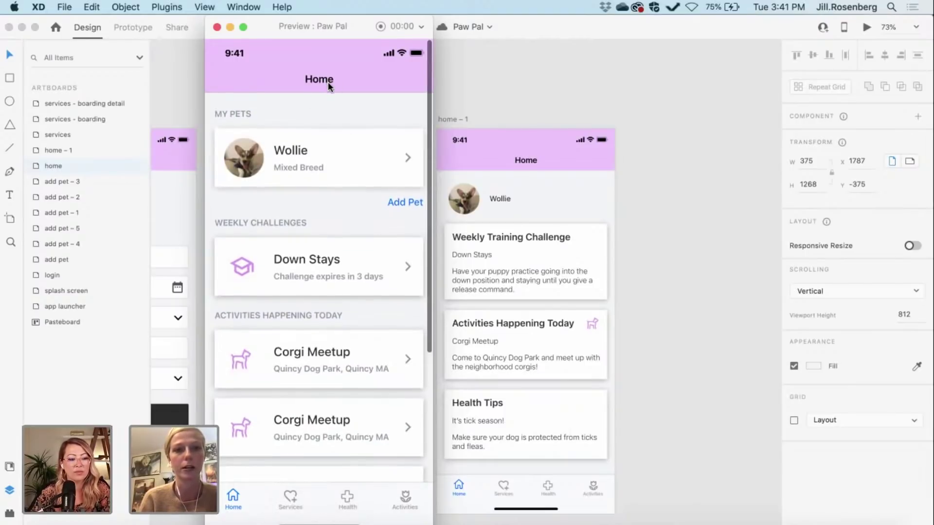
scroll(322, 257, "down", 10)
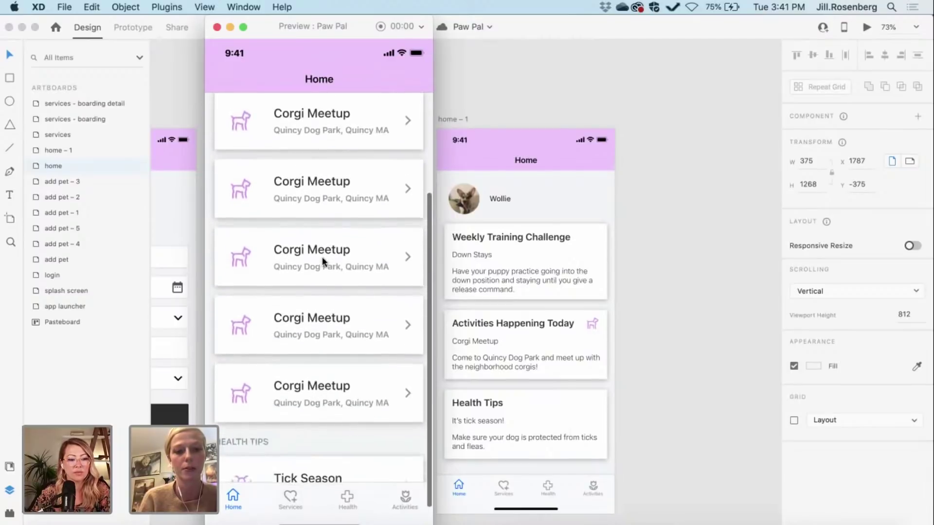
scroll(322, 257, "down", 2)
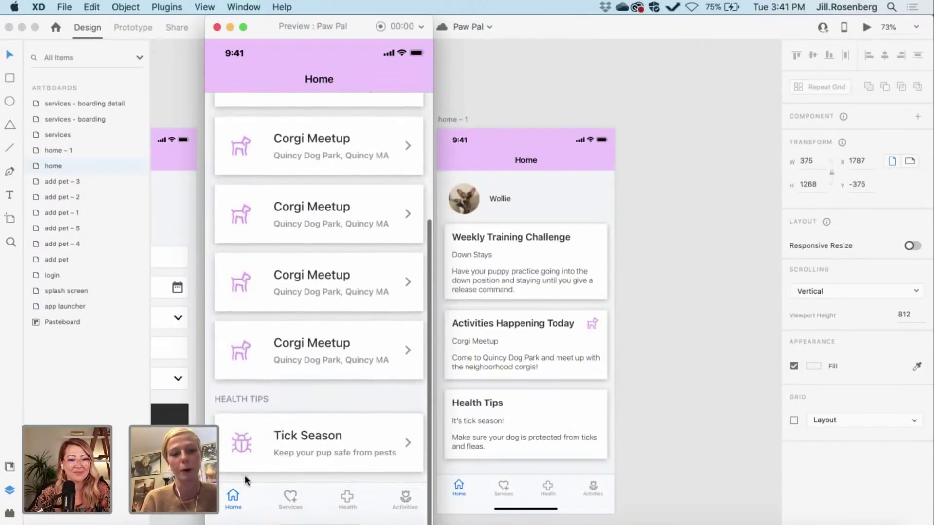
left_click(216, 27)
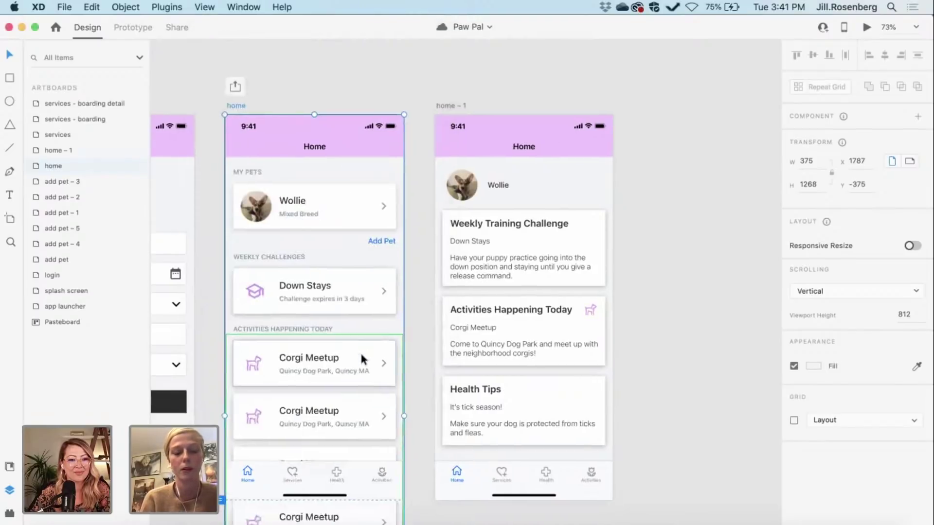
Step: Shorten the home artboard and test its scrolling again in Preview
scroll(360, 359, "down", 5)
left_click_drag(307, 382, 305, 344)
scroll(302, 340, "up", 10)
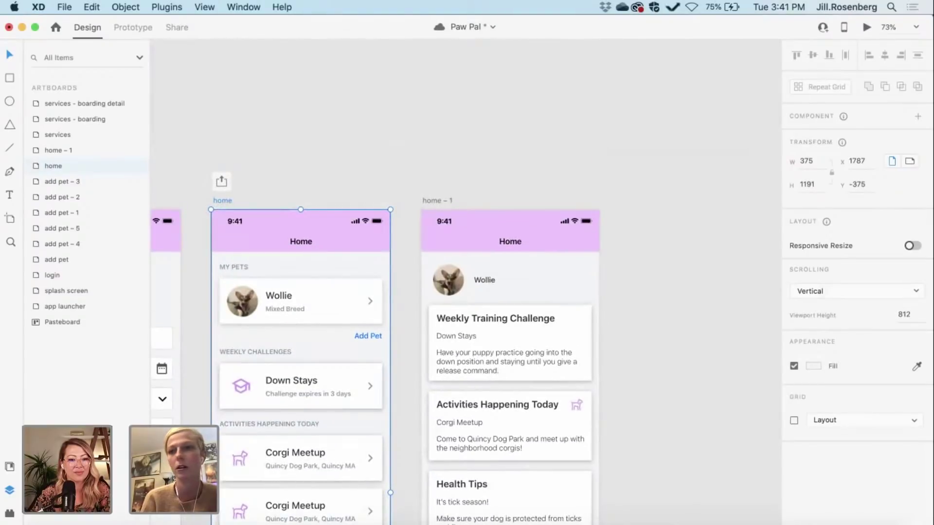
left_click(866, 27)
scroll(366, 324, "down", 10)
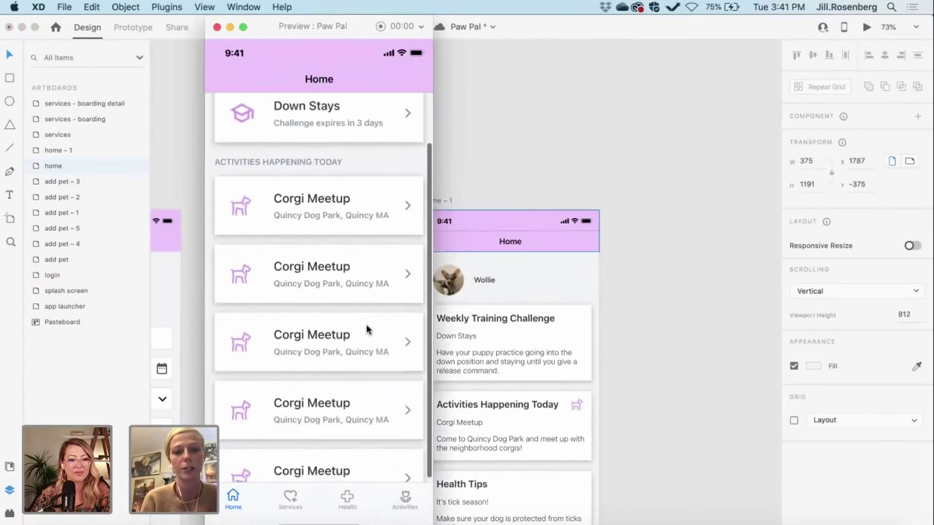
scroll(366, 325, "up", 1)
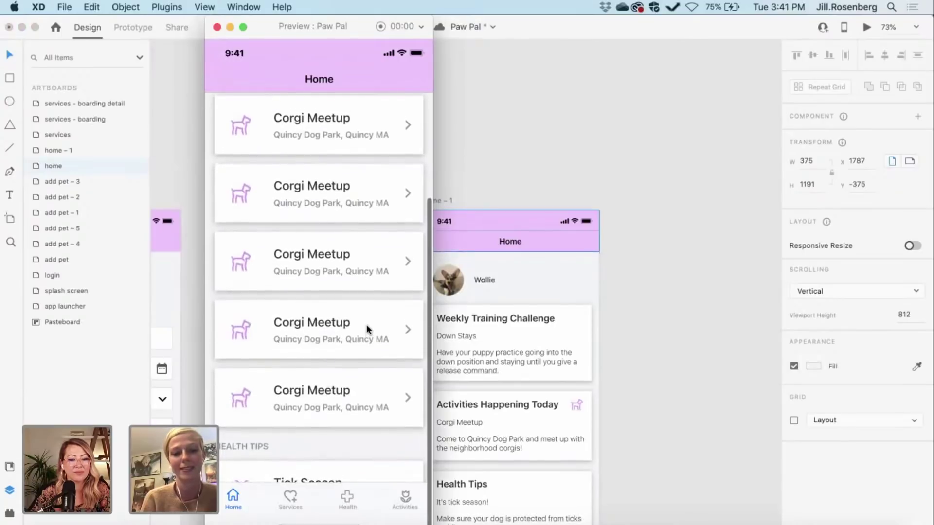
left_click(217, 27)
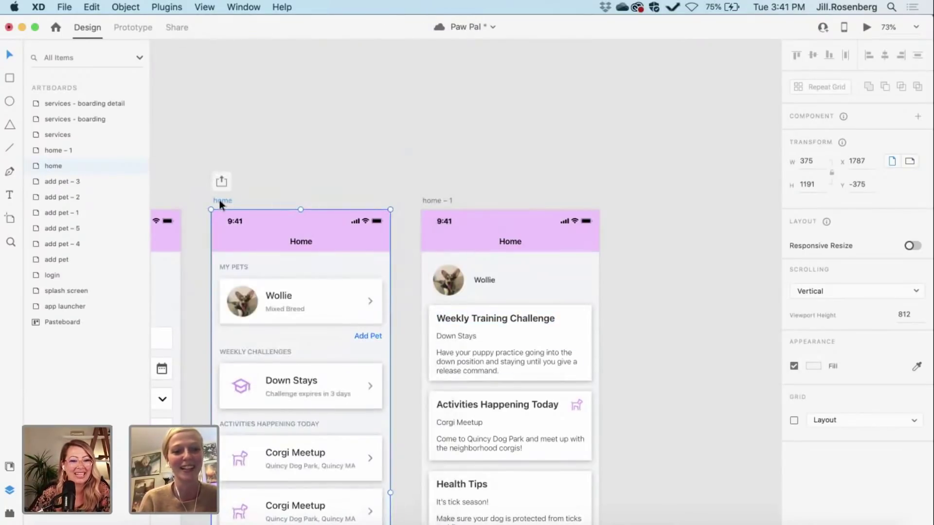
Step: Extend the home artboard to about 1295 px tall, leaving space below Tick Season
scroll(219, 200, "down", 5)
scroll(220, 200, "down", 6)
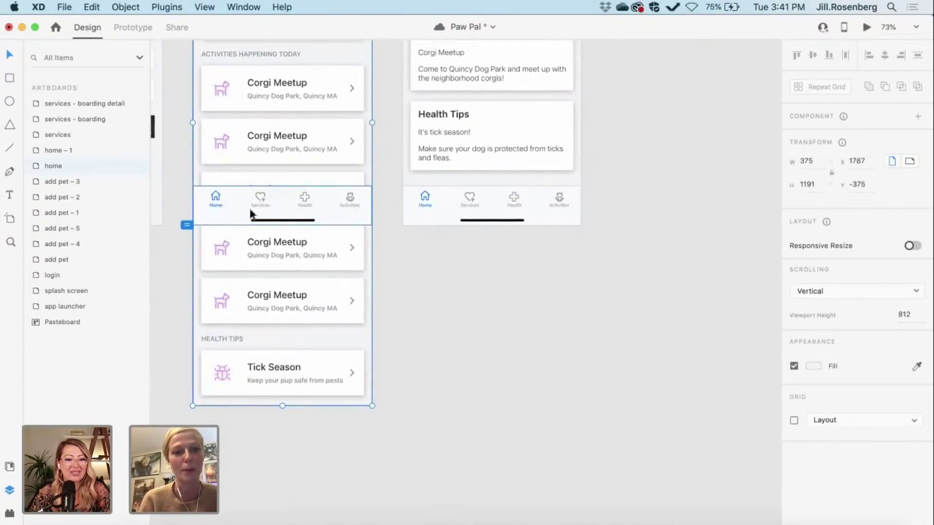
left_click_drag(281, 405, 282, 454)
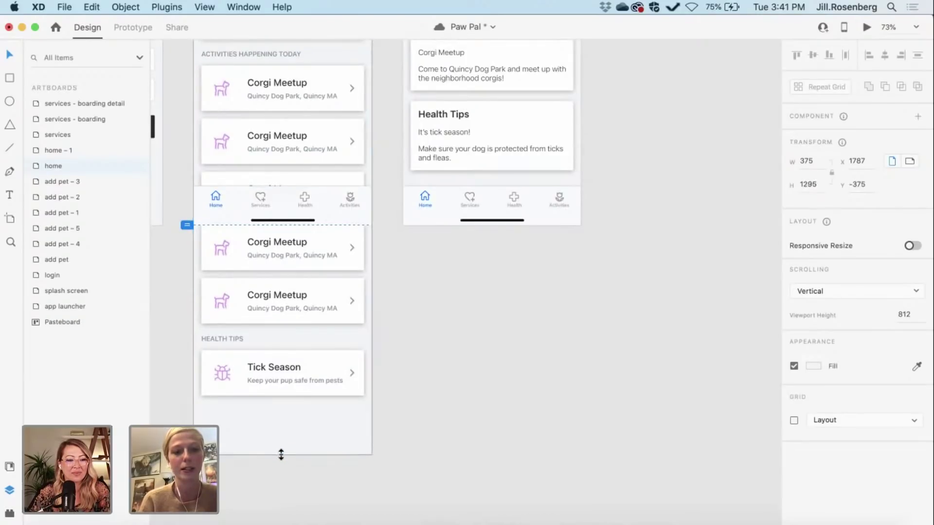
left_click(431, 413)
scroll(431, 412, "up", 3)
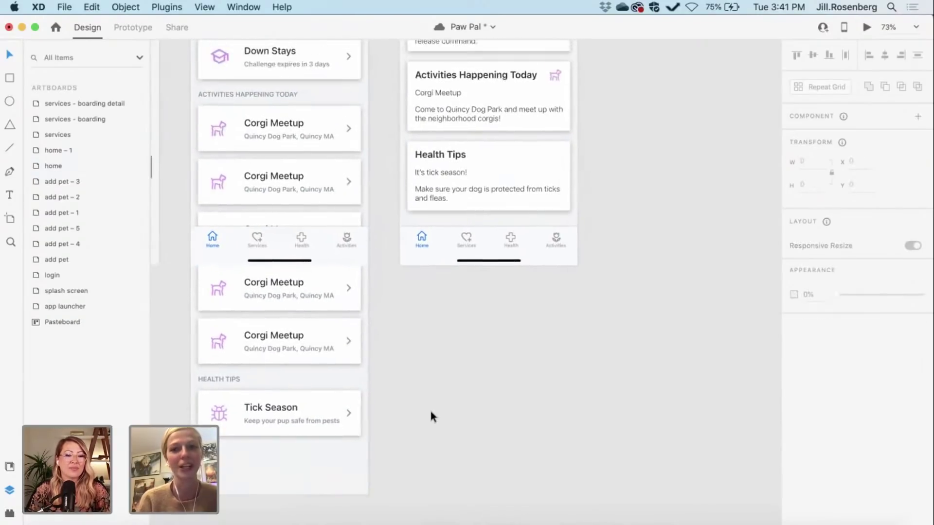
scroll(433, 413, "down", 1)
scroll(437, 417, "down", 5)
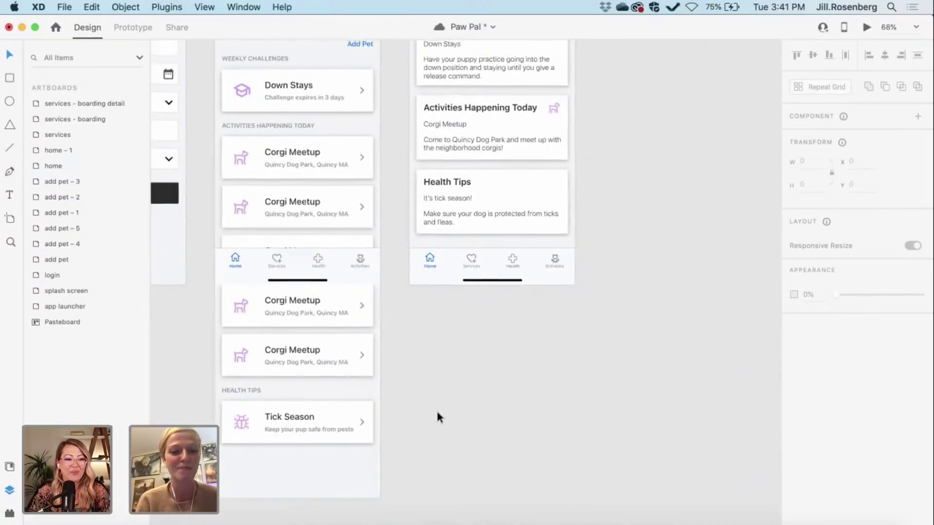
scroll(437, 417, "right", 2)
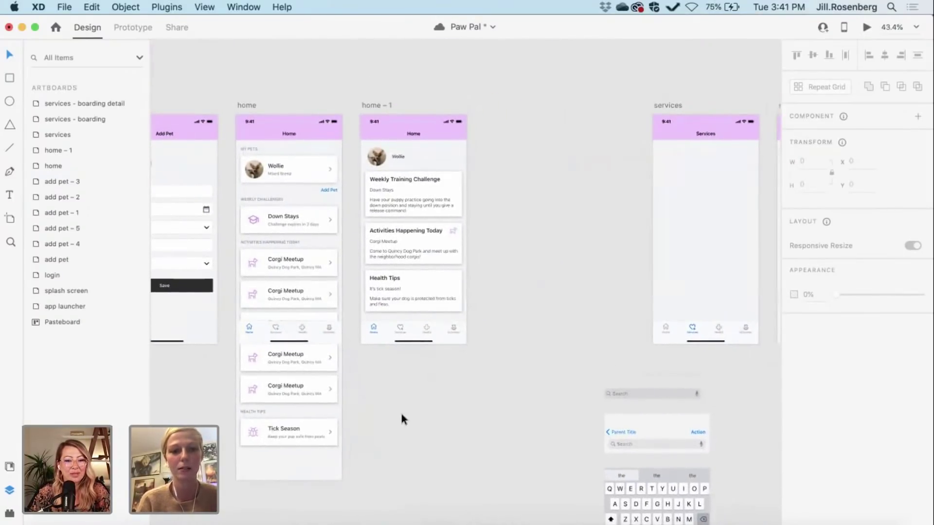
scroll(370, 434, "left", 1)
scroll(370, 434, "up", 1)
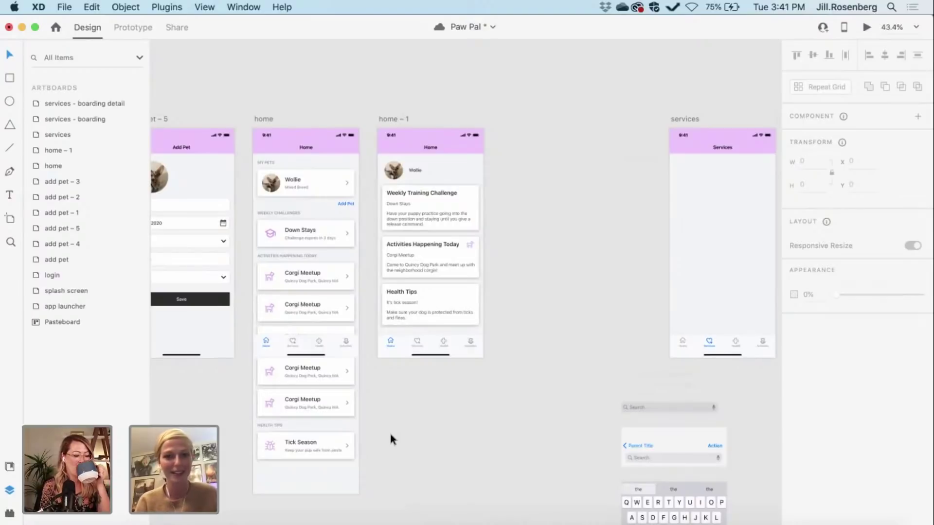
Step: Save the Paw Pal file
key("super+s")
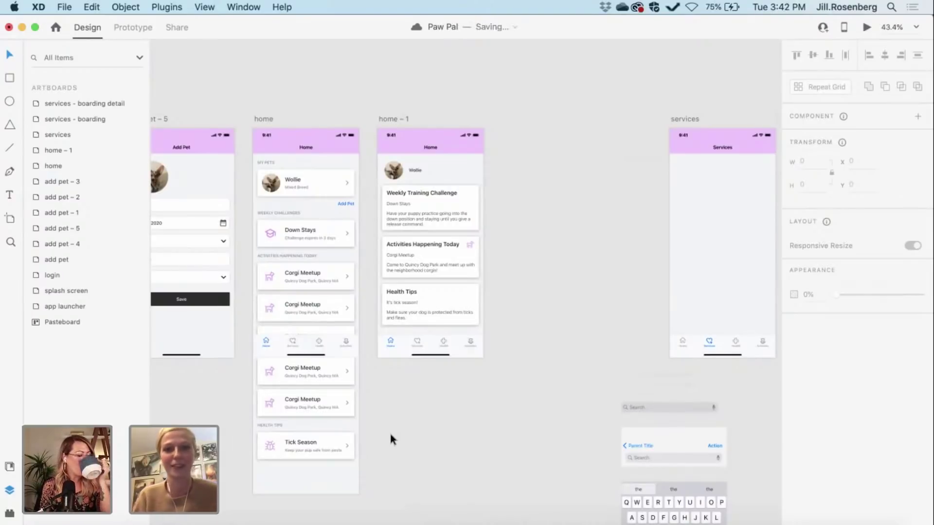
scroll(392, 439, "down", 1)
scroll(392, 439, "right", 1)
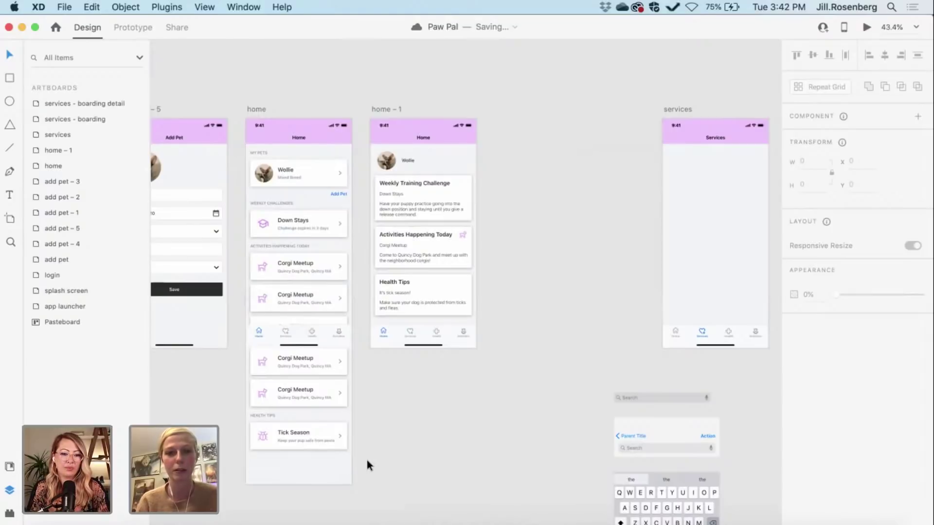
Step: Delete the old home – 1 artboard
scroll(367, 462, "up", 2)
scroll(368, 462, "right", 4)
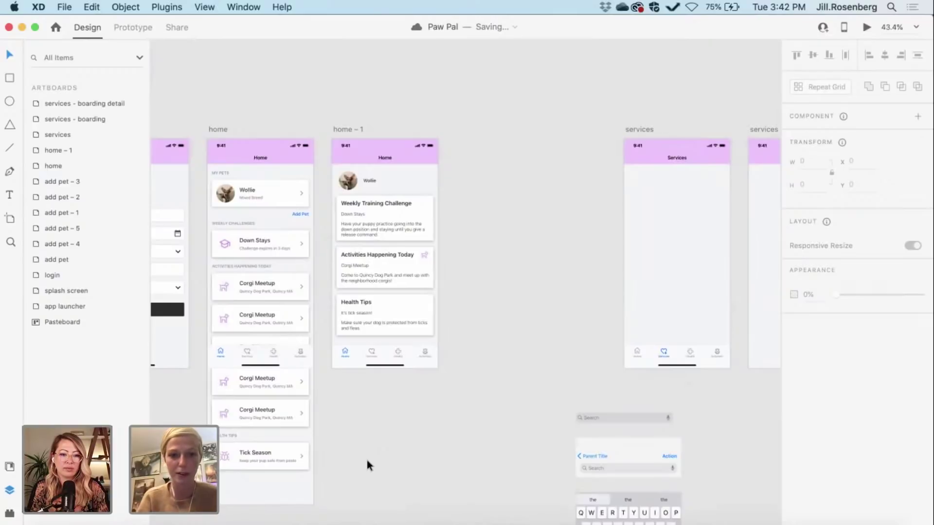
scroll(367, 463, "up", 1)
scroll(367, 463, "left", 1)
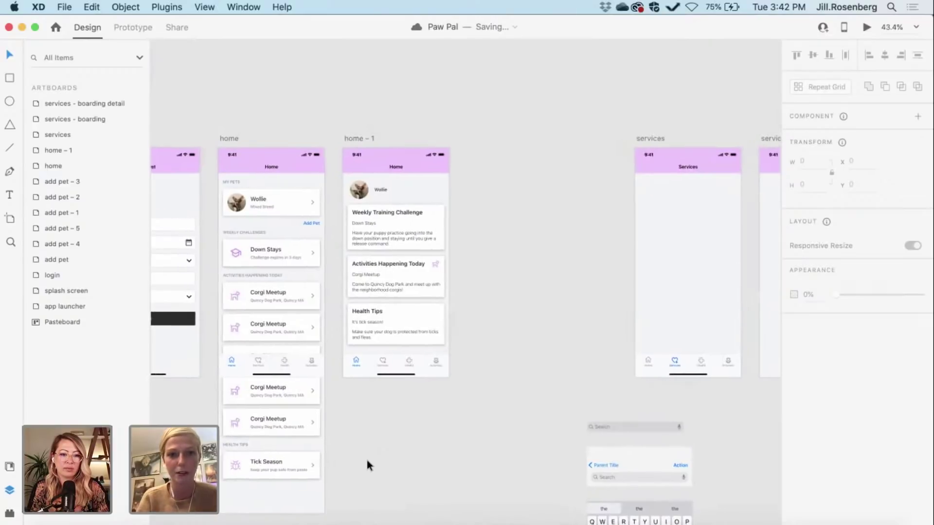
left_click(358, 136)
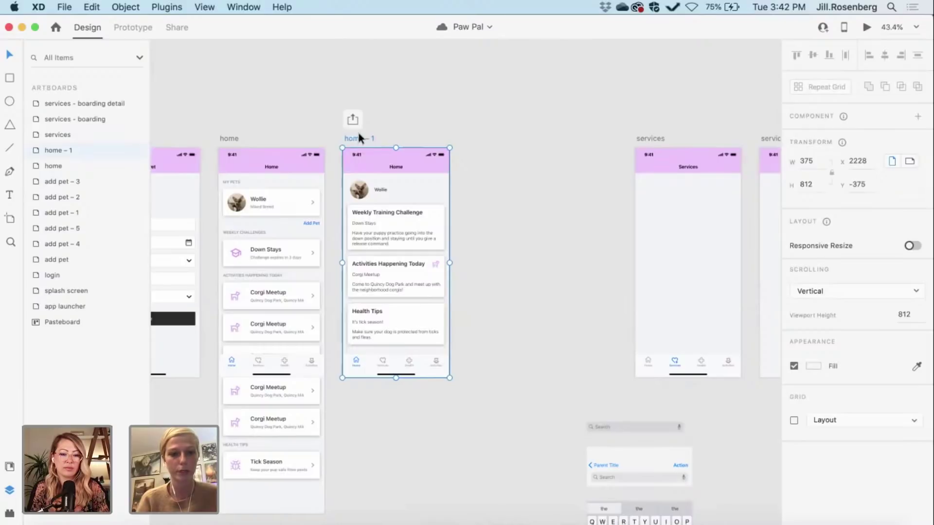
key("Delete")
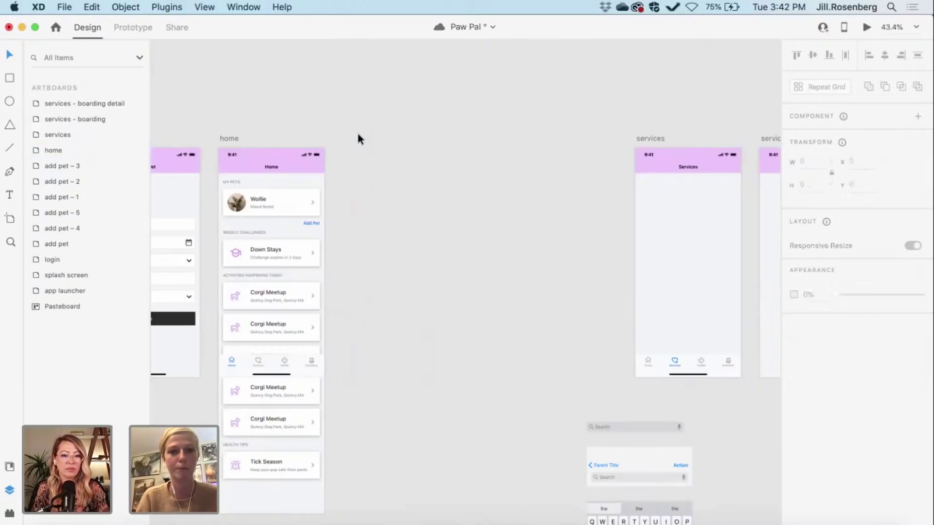
scroll(357, 131, "down", 3)
scroll(357, 130, "right", 10)
scroll(357, 130, "down", 1)
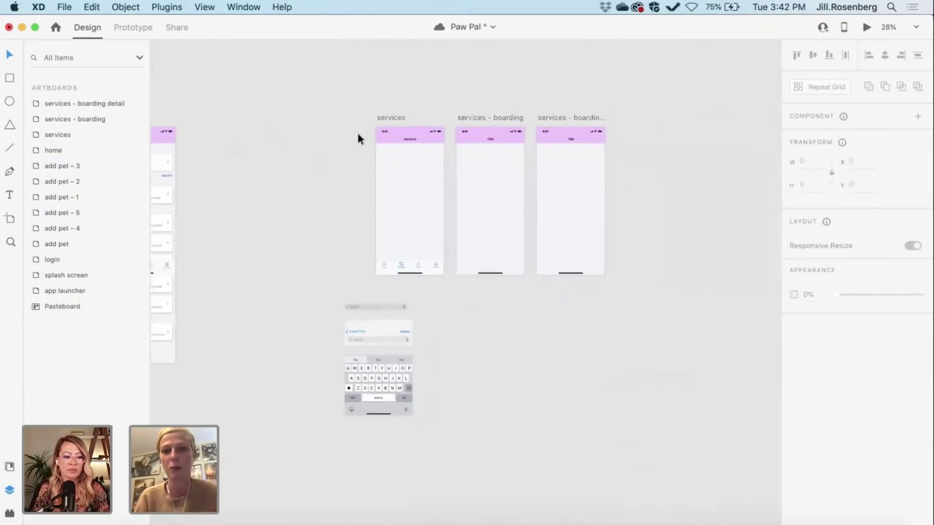
scroll(357, 131, "up", 2)
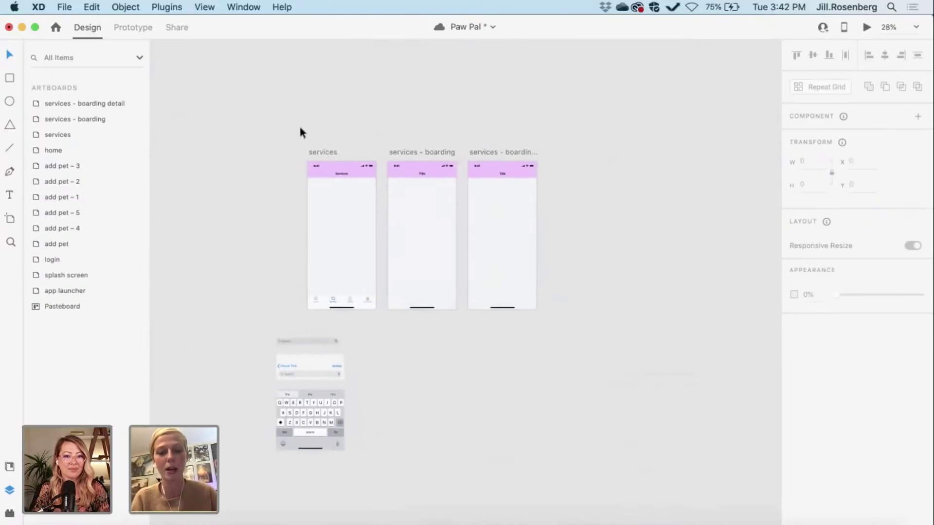
left_click_drag(534, 292, 553, 317)
left_click_drag(333, 193, 271, 197)
scroll(280, 193, "left", 5)
scroll(271, 197, "left", 3)
scroll(272, 197, "up", 3)
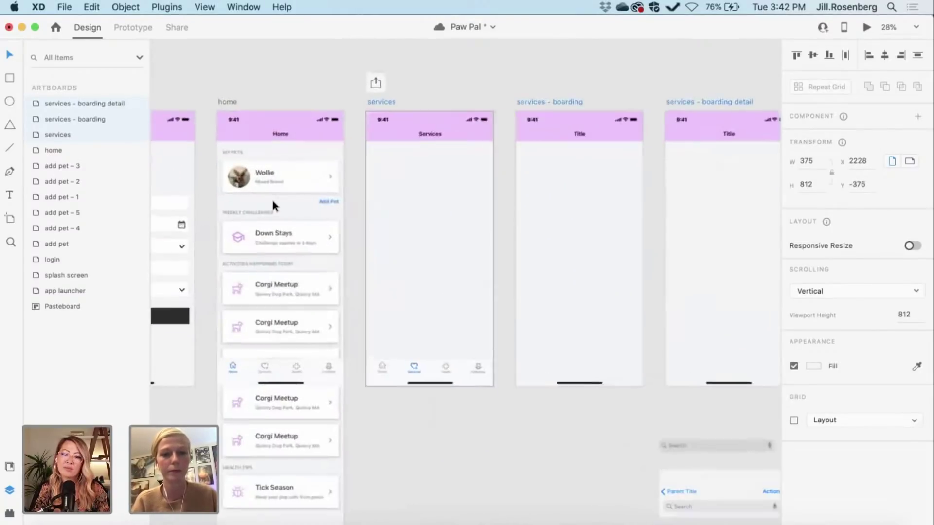
left_click(406, 421)
scroll(407, 421, "up", 2)
scroll(407, 425, "up", 3)
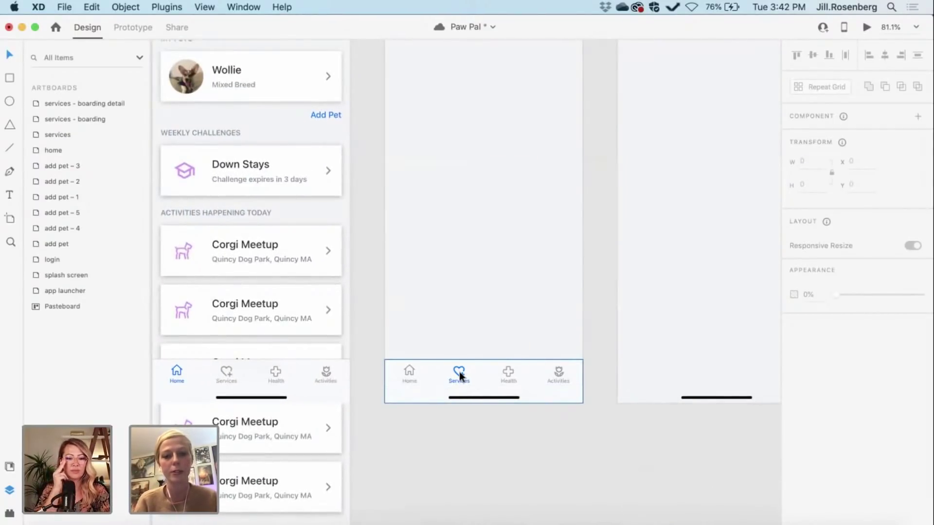
scroll(441, 179, "up", 5)
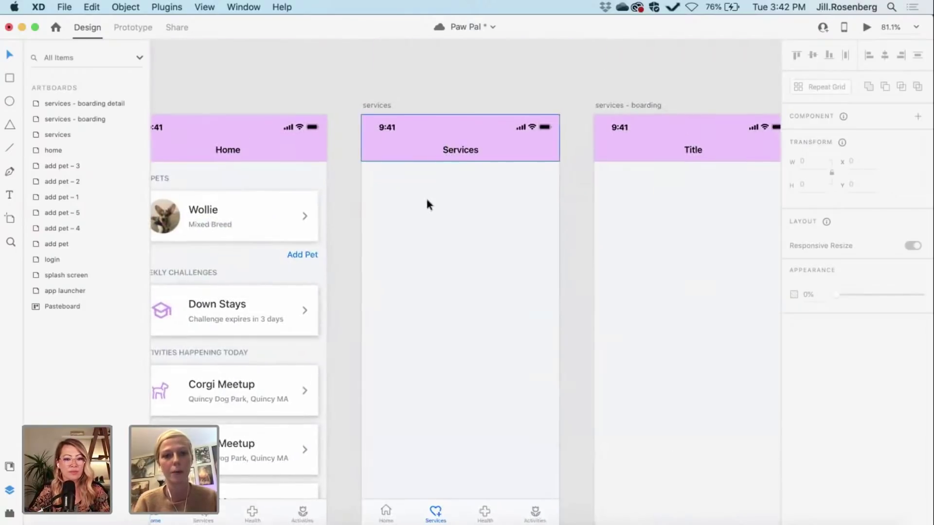
scroll(426, 226, "down", 2)
scroll(426, 227, "left", 2)
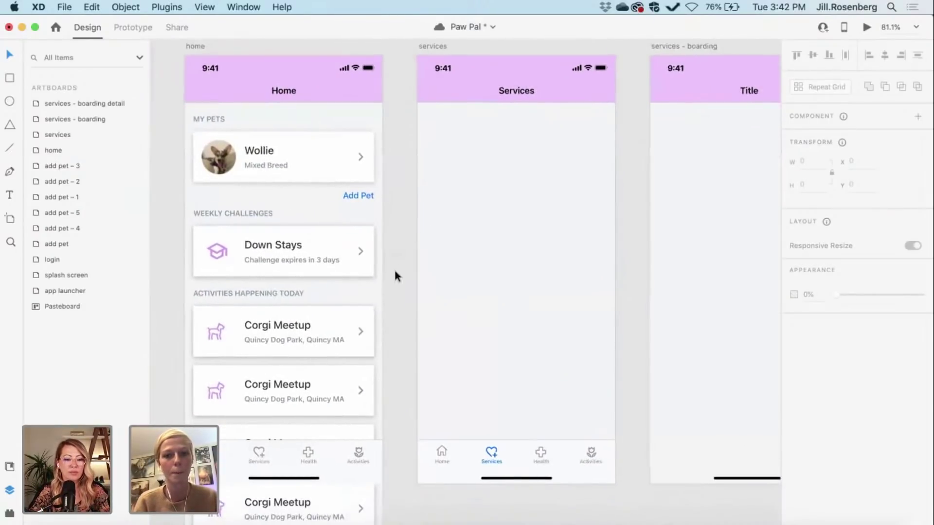
scroll(395, 276, "left", 1)
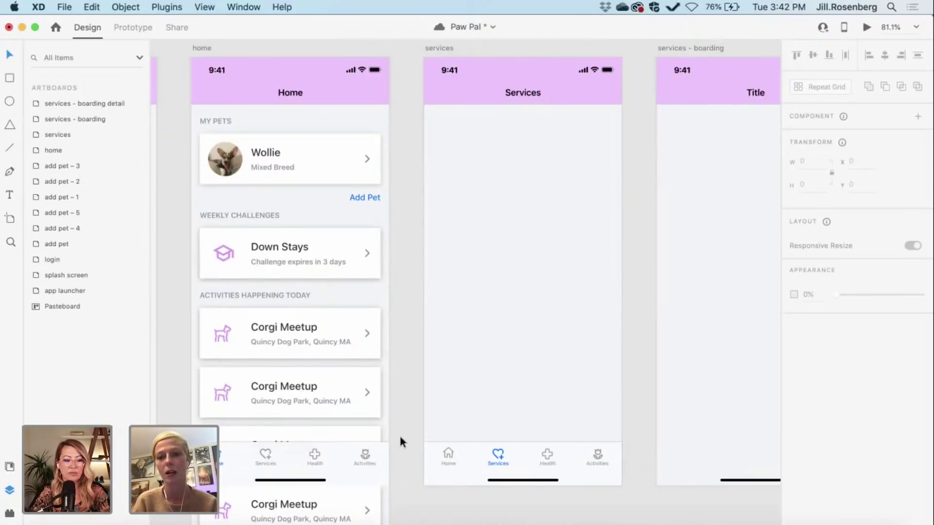
scroll(399, 437, "down", 3)
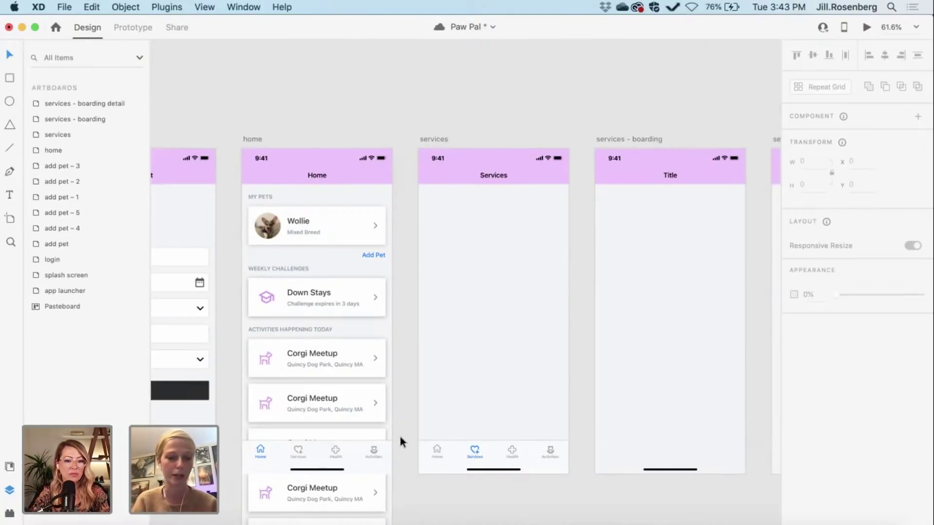
scroll(400, 441, "down", 1)
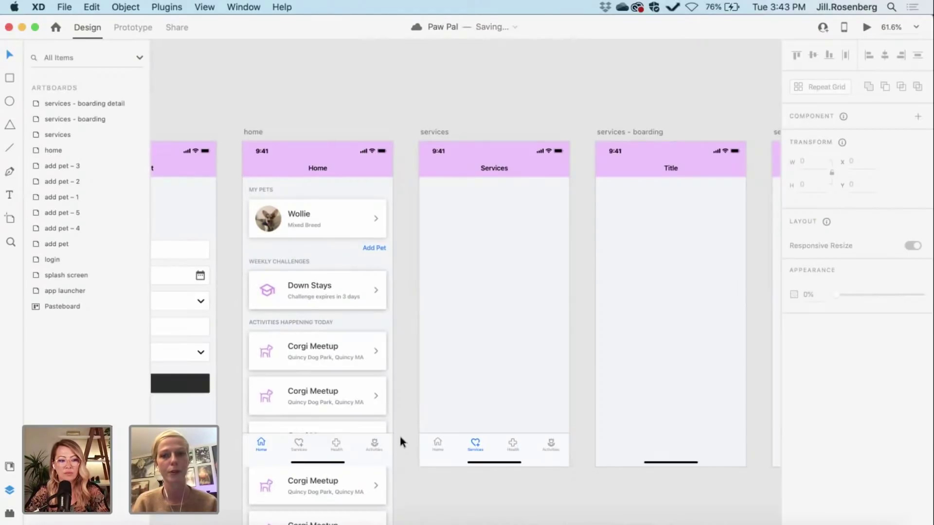
Step: Copy the notes' Services list (Training to Emergency) and paste it above the services-boarding artboard
scroll(400, 437, "down", 10)
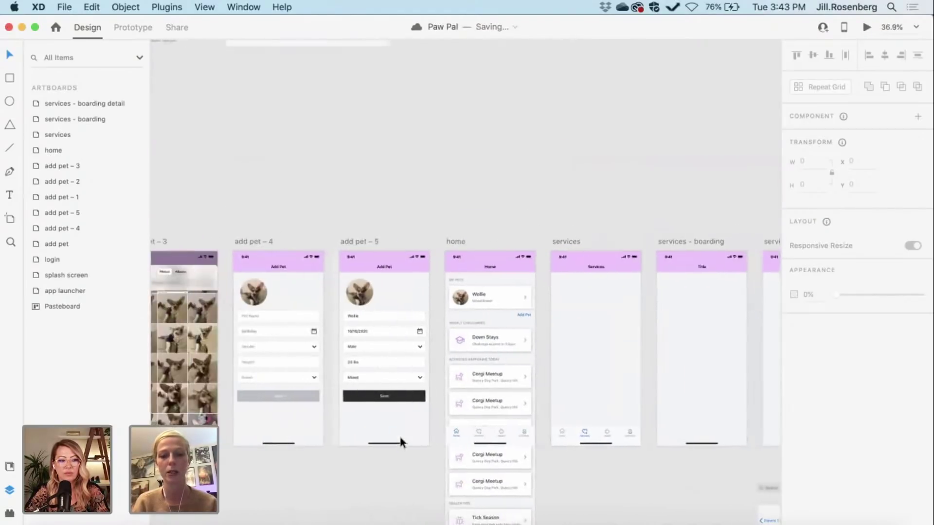
scroll(400, 437, "left", 10)
scroll(400, 438, "up", 3)
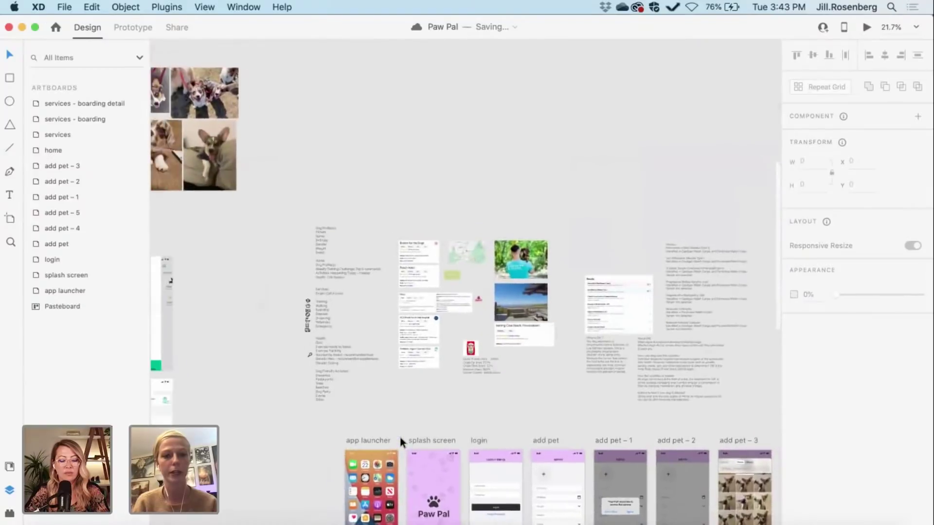
scroll(400, 438, "up", 5)
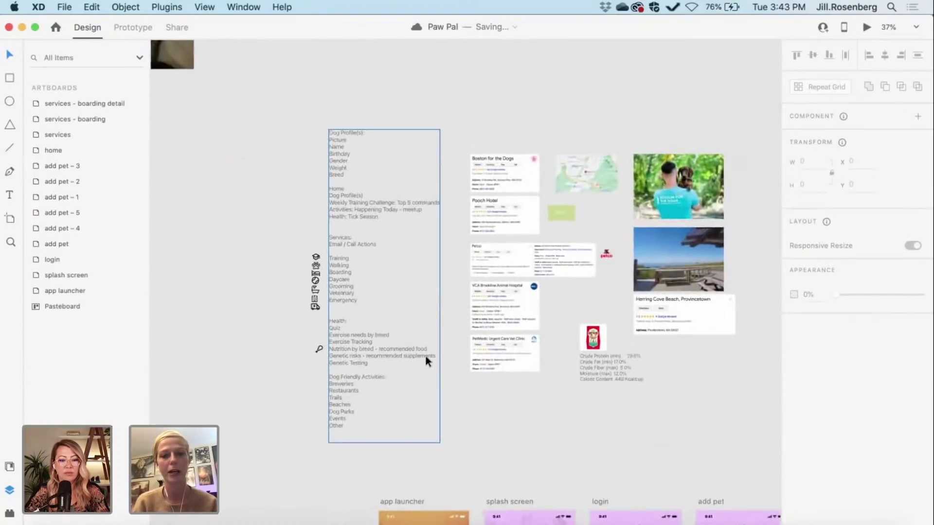
scroll(459, 221, "up", 6)
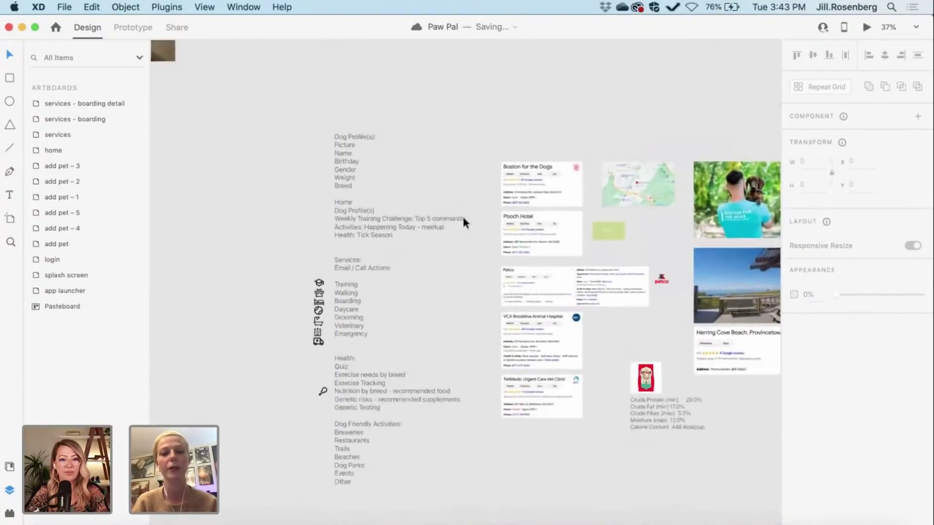
scroll(371, 161, "up", 2)
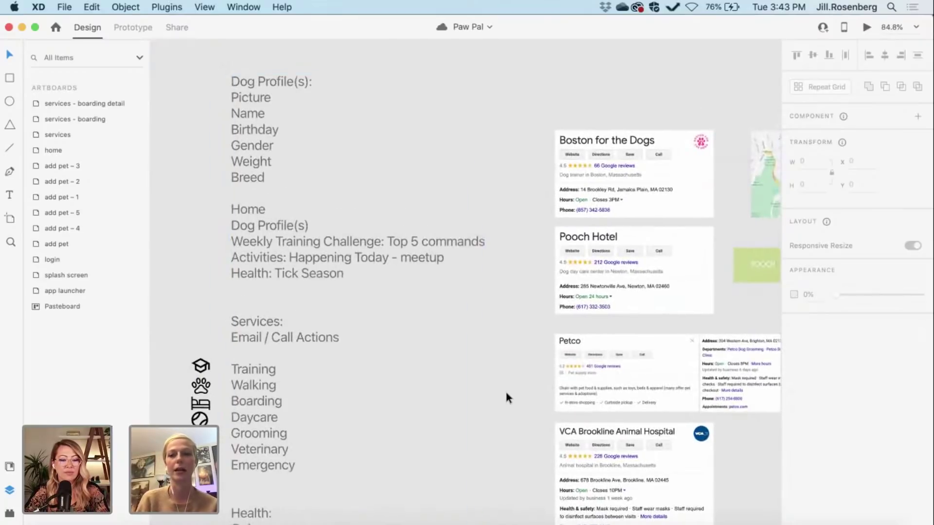
scroll(506, 397, "down", 1)
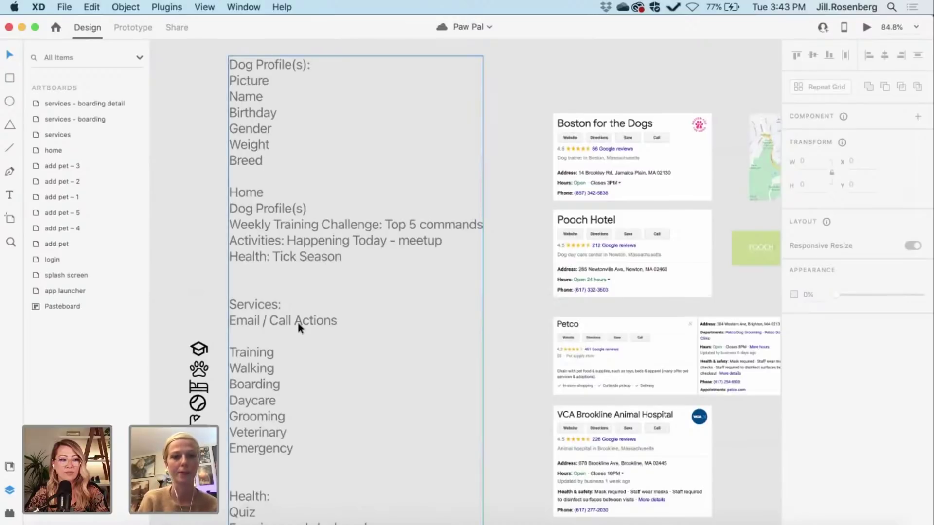
scroll(298, 324, "down", 3)
double_click(282, 293)
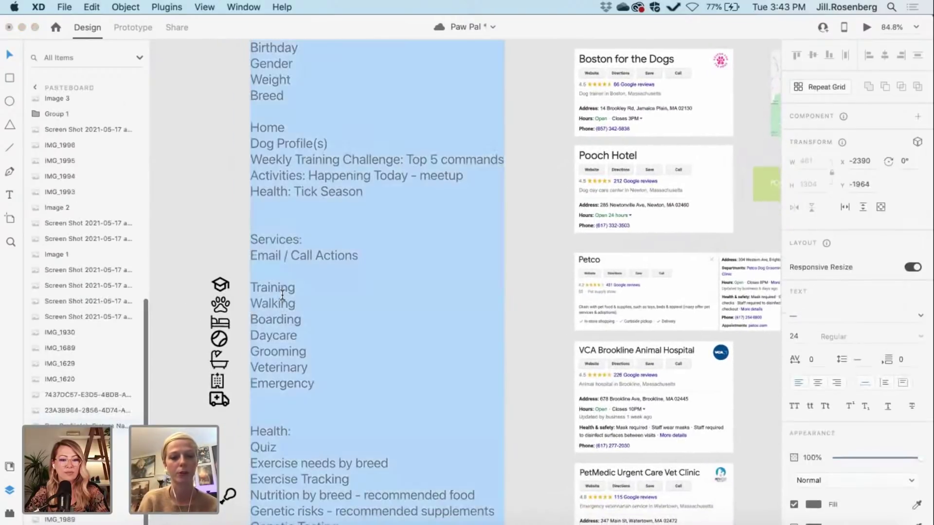
left_click(251, 239)
left_click_drag(252, 240, 318, 382)
key("super+c")
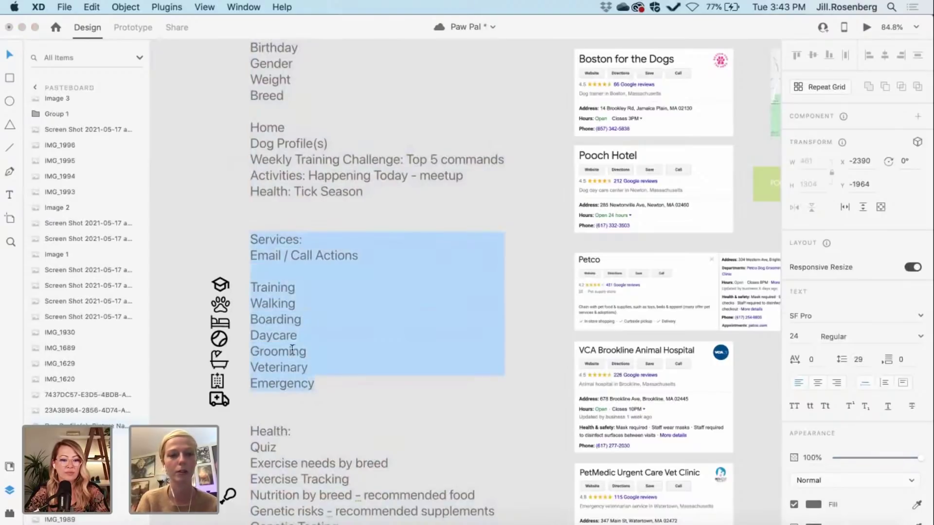
key("Escape")
scroll(190, 236, "down", 3)
scroll(191, 236, "down", 3)
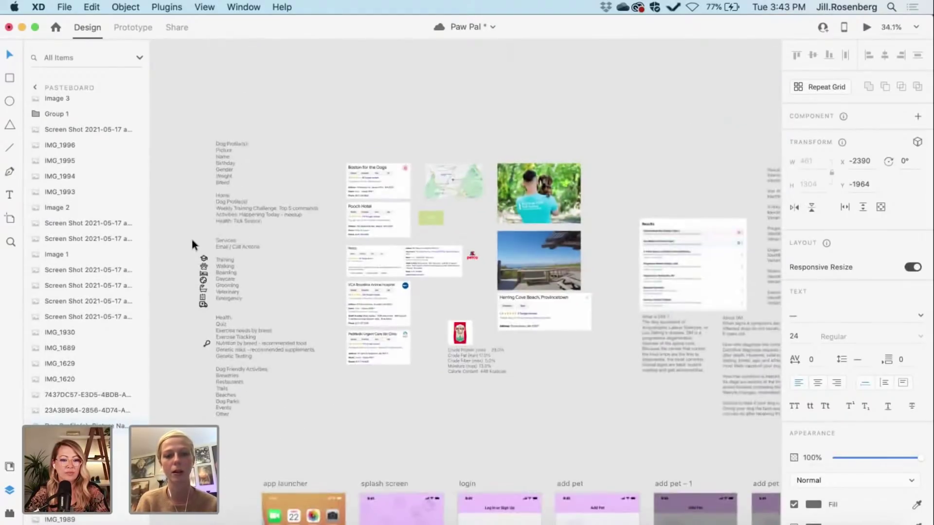
scroll(191, 236, "down", 5)
scroll(191, 236, "right", 5)
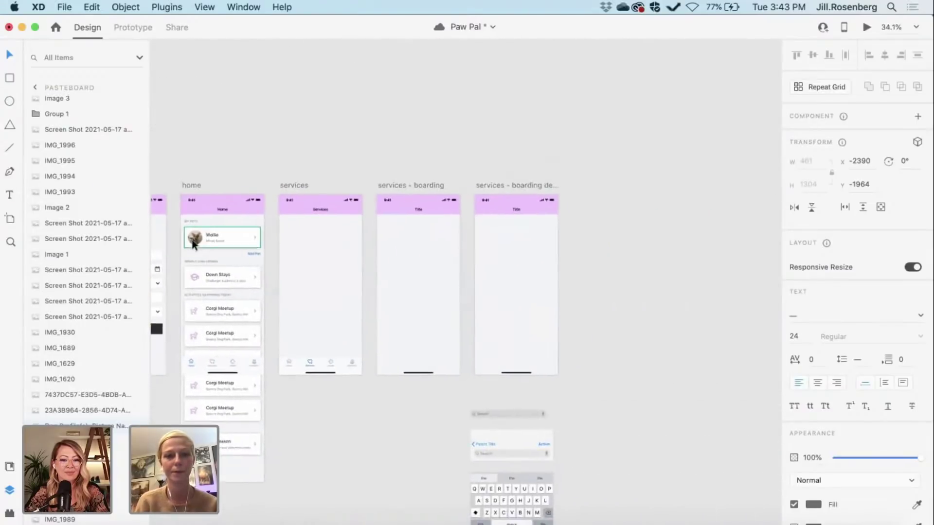
scroll(190, 236, "up", 5)
scroll(304, 229, "up", 5)
left_click(353, 219)
key("super+v")
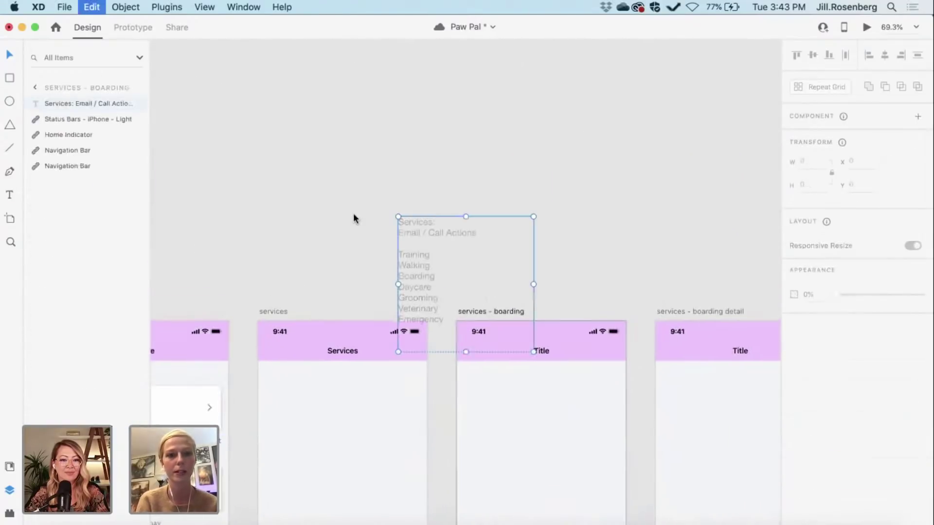
left_click_drag(419, 257, 291, 207)
left_click(249, 194)
Step: Copy the column of seven service icons and paste it beside the pasted services list
scroll(249, 195, "down", 2)
scroll(249, 195, "down", 3)
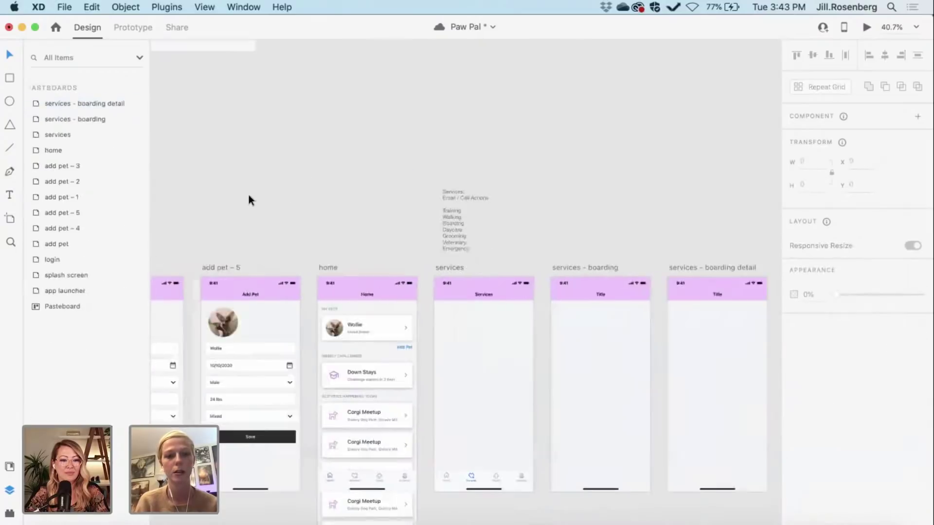
scroll(249, 195, "up", 10)
scroll(249, 194, "up", 5)
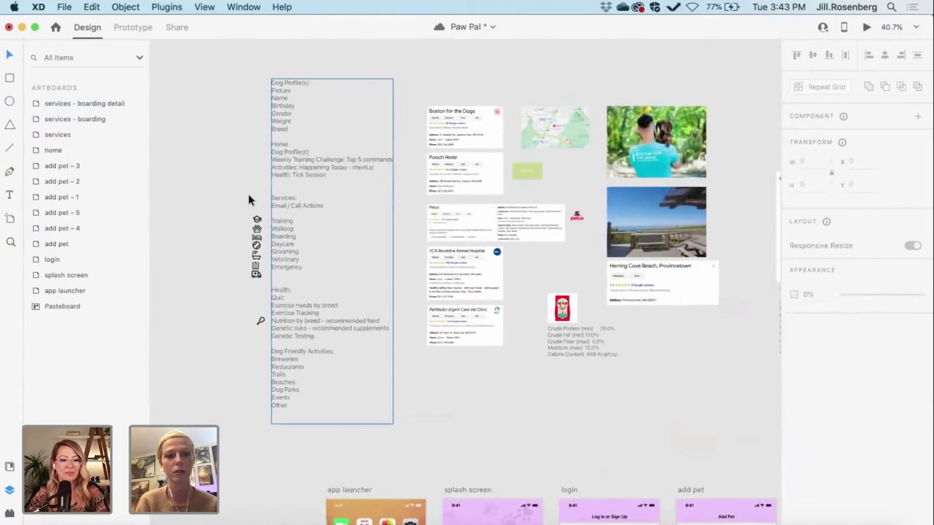
scroll(247, 192, "down", 3)
scroll(202, 252, "up", 2)
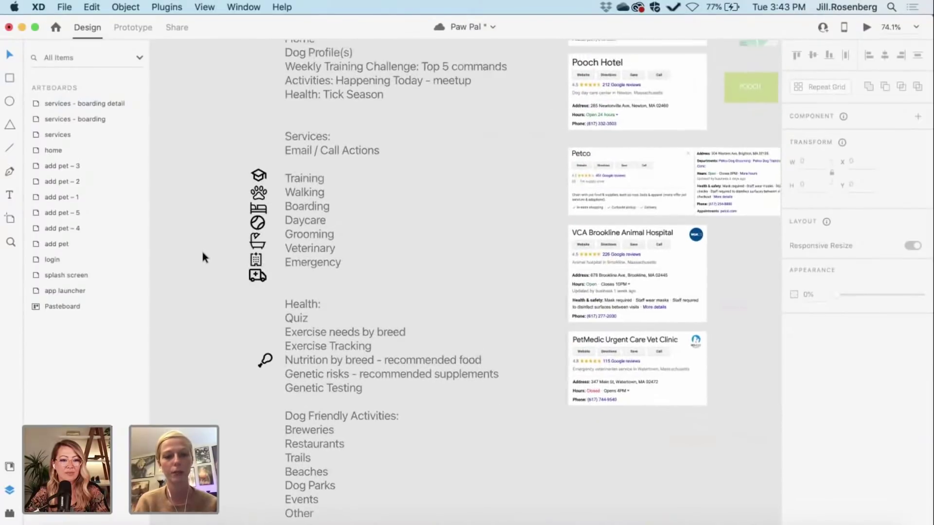
scroll(203, 252, "up", 3)
scroll(201, 239, "up", 3)
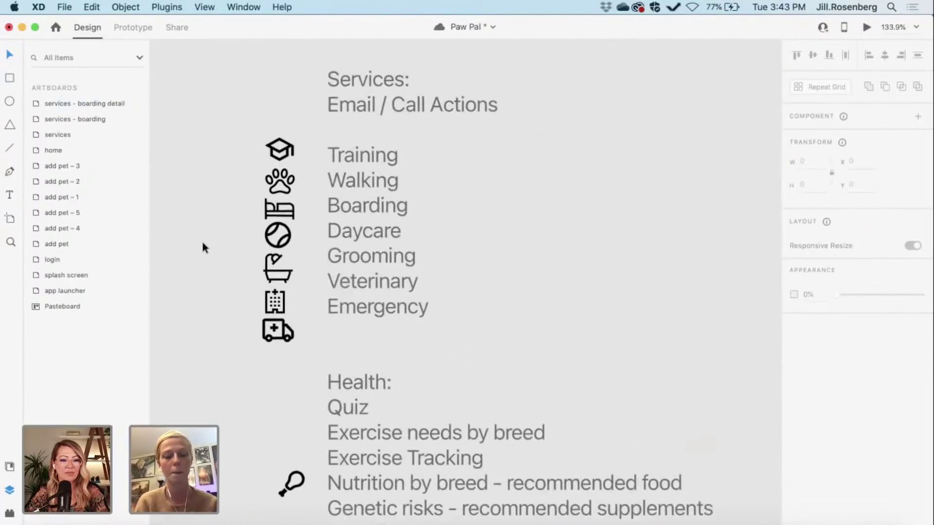
scroll(197, 170, "up", 2)
left_click_drag(200, 175, 284, 395)
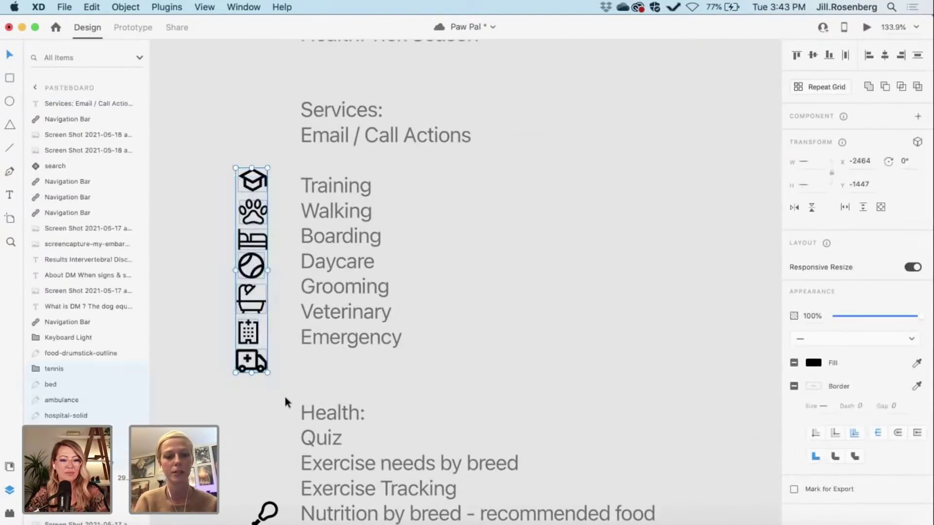
key("super+c")
left_click(183, 248)
scroll(183, 248, "down", 10)
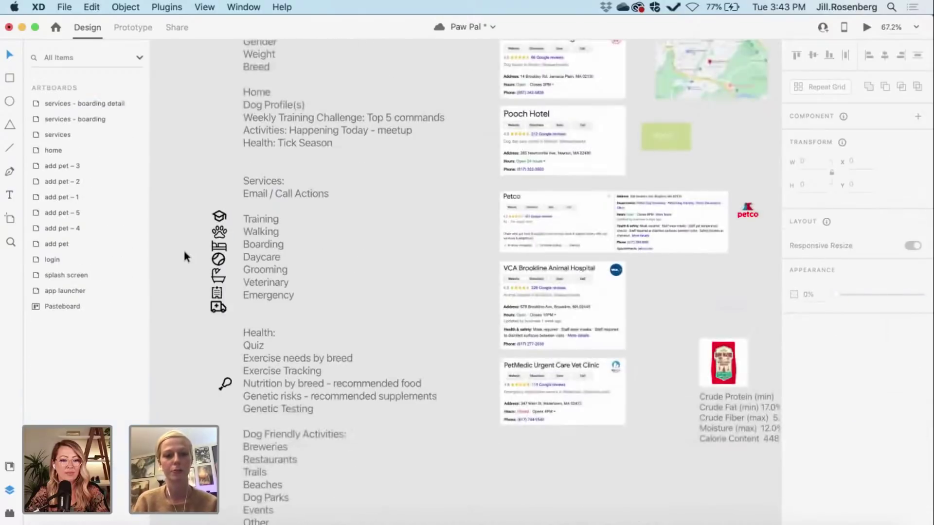
scroll(376, 322, "right", 5)
scroll(396, 328, "right", 10)
scroll(396, 328, "down", 3)
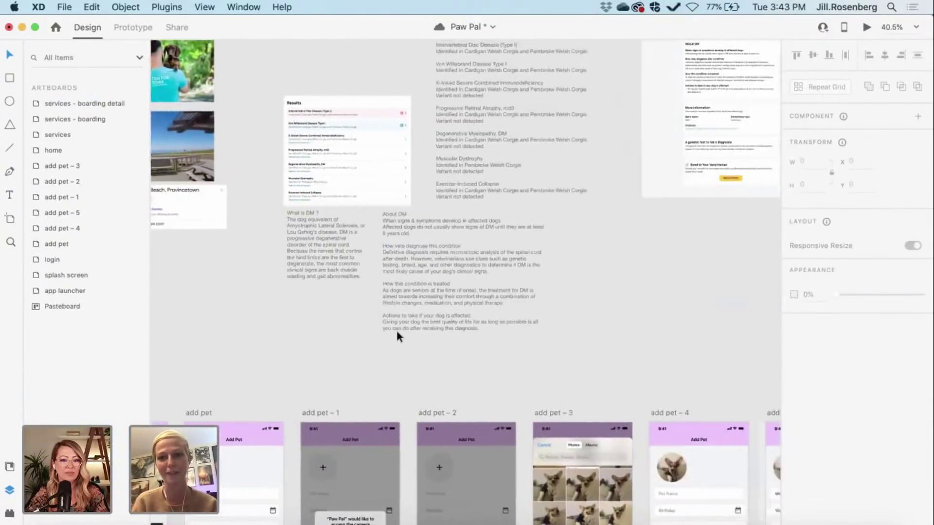
scroll(433, 314, "right", 5)
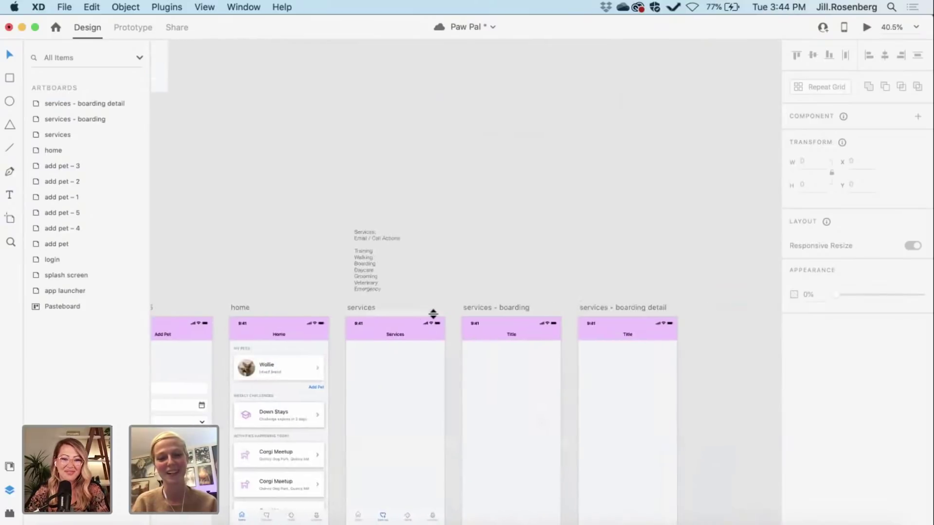
scroll(418, 254, "up", 5)
scroll(418, 253, "up", 5)
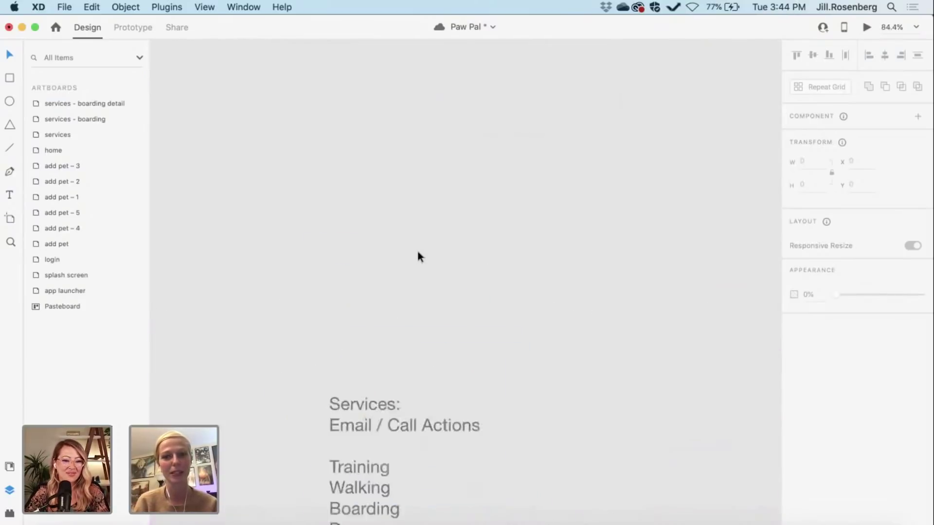
key("super+v")
left_click(527, 406)
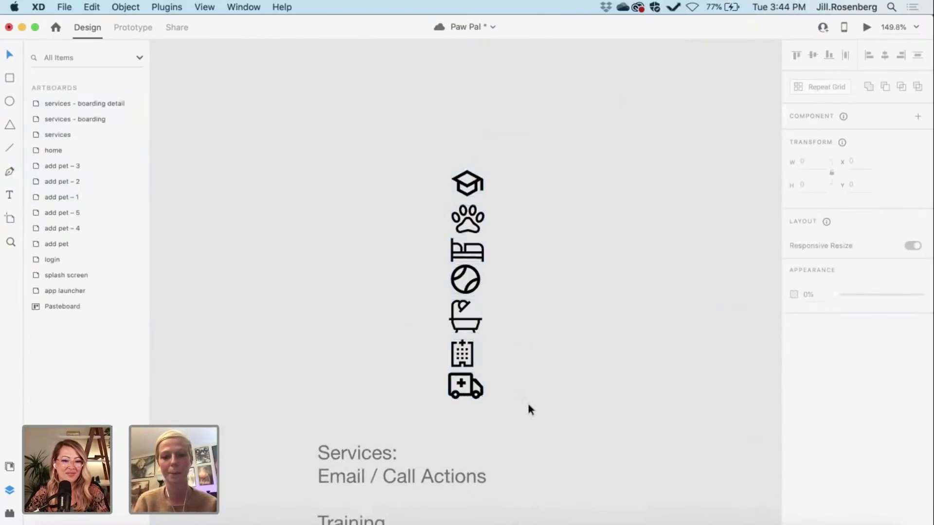
scroll(527, 407, "down", 5)
scroll(527, 406, "down", 2)
scroll(527, 406, "down", 5)
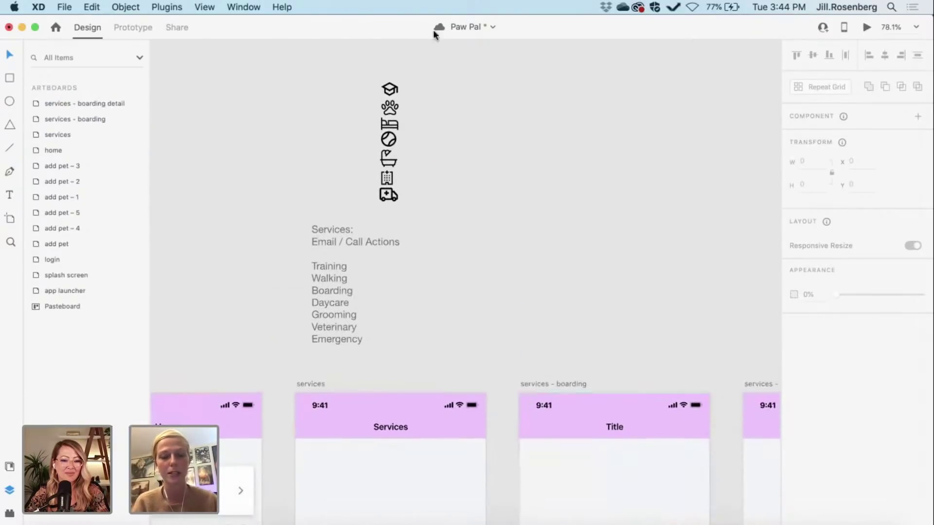
left_click_drag(371, 66, 286, 341)
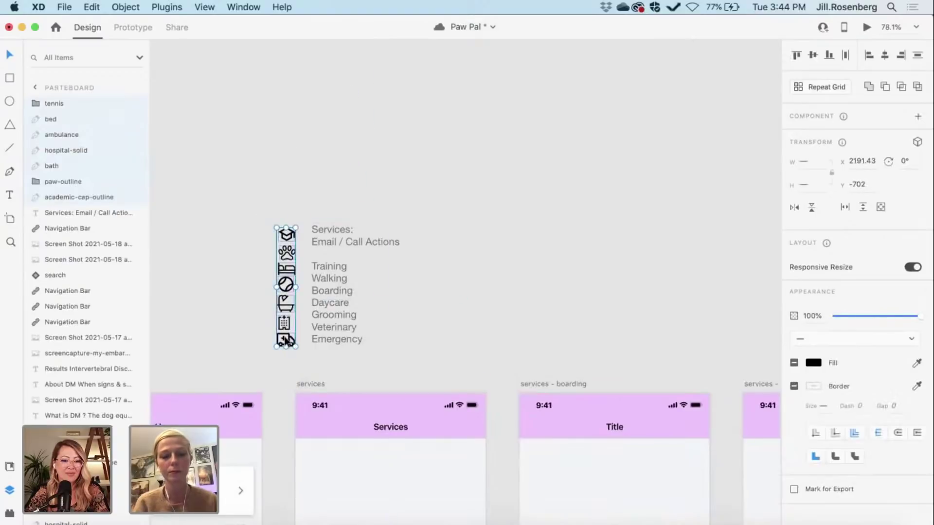
scroll(286, 342, "down", 3)
Step: Duplicate the Home screen's Corgi Meetup tile grid onto the Services artboard
scroll(283, 343, "down", 3)
left_click(284, 352)
scroll(284, 352, "left", 4)
scroll(284, 352, "down", 2)
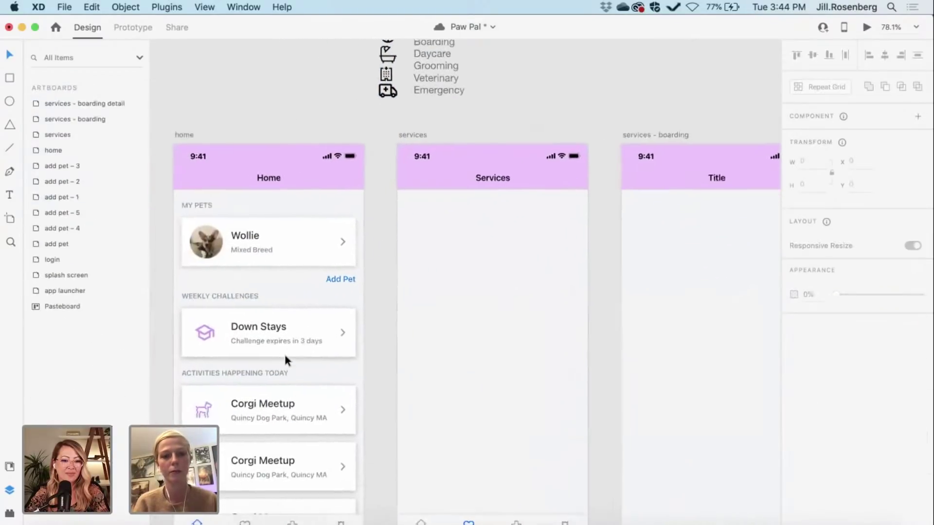
scroll(285, 355, "down", 2)
scroll(285, 355, "right", 1)
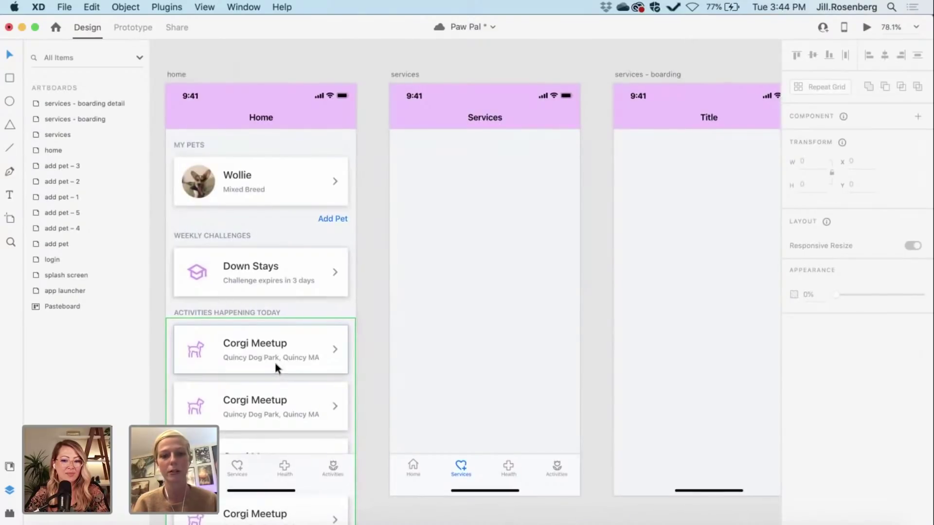
left_click(274, 364)
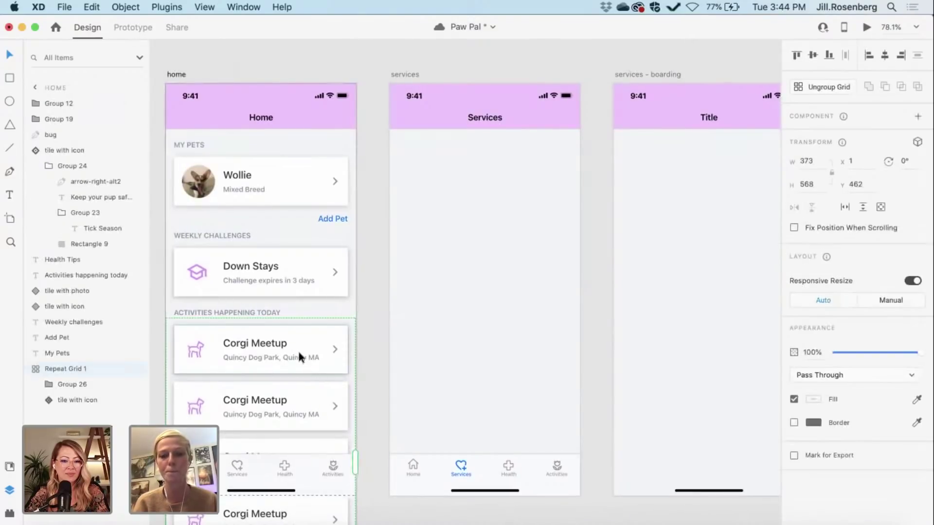
key("super+d")
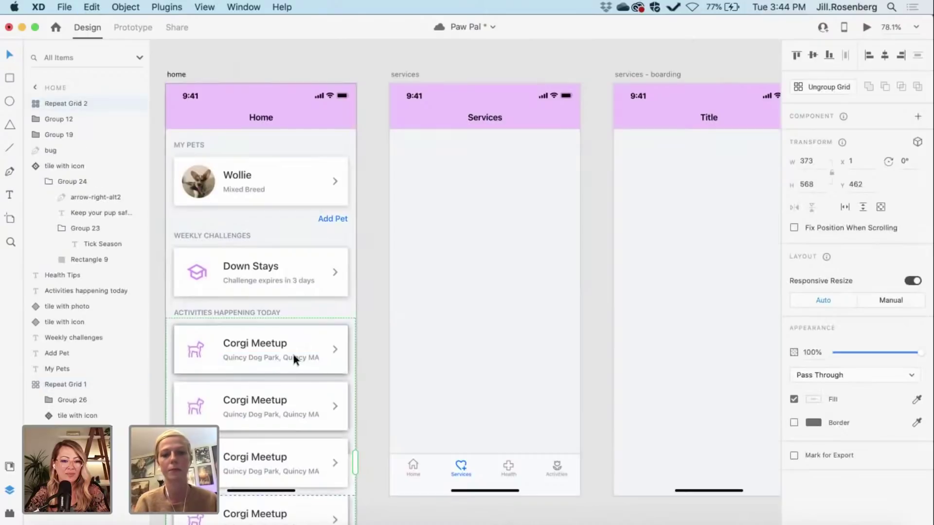
left_click_drag(287, 342, 513, 160)
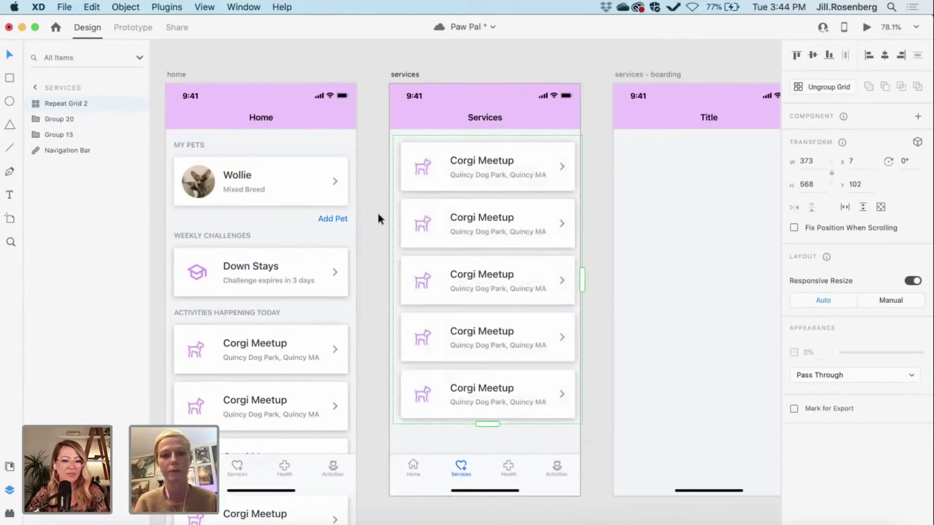
left_click(378, 214)
Step: Centre the copied tile grid horizontally and move it lower, below the Services header
scroll(378, 214, "right", 10)
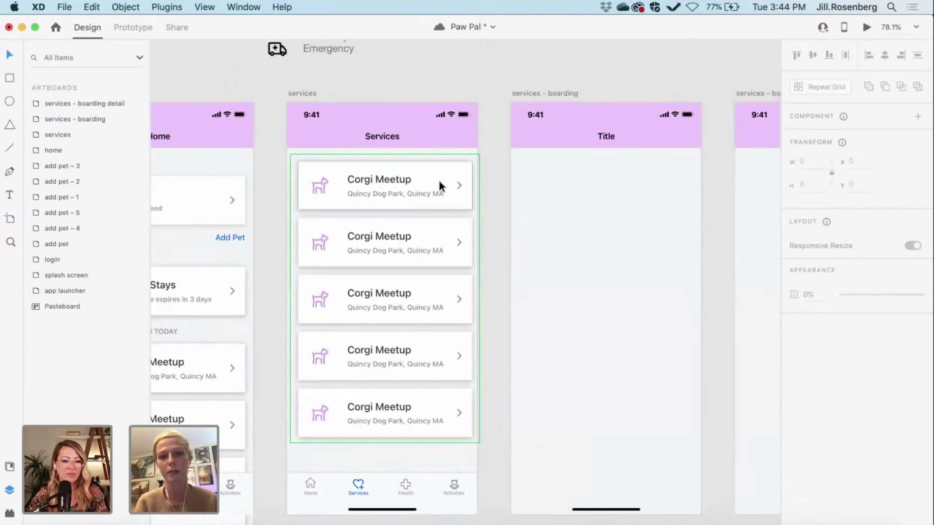
left_click_drag(439, 185, 413, 182)
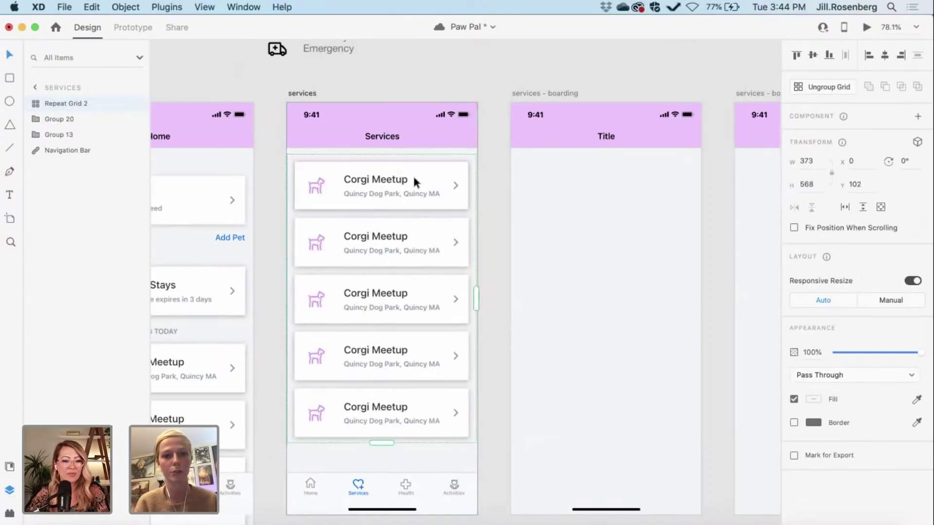
left_click(886, 57)
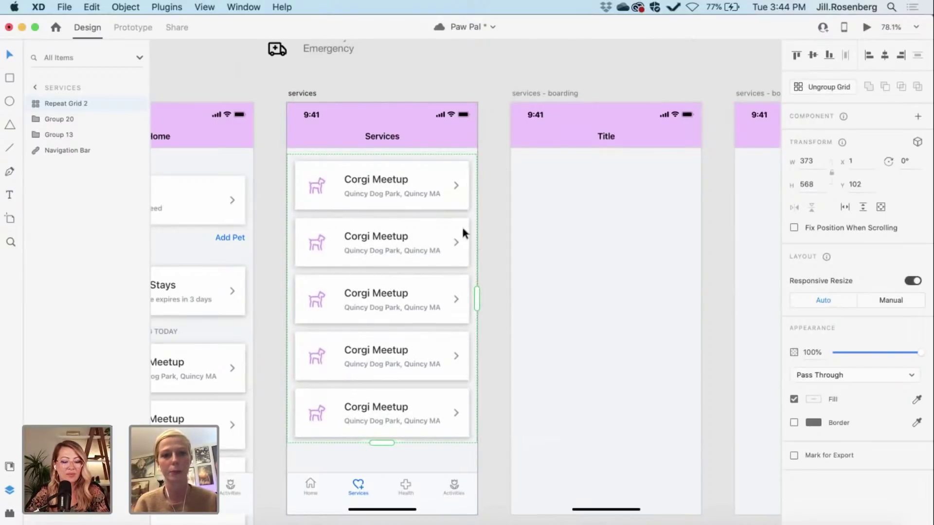
scroll(370, 213, "left", 8)
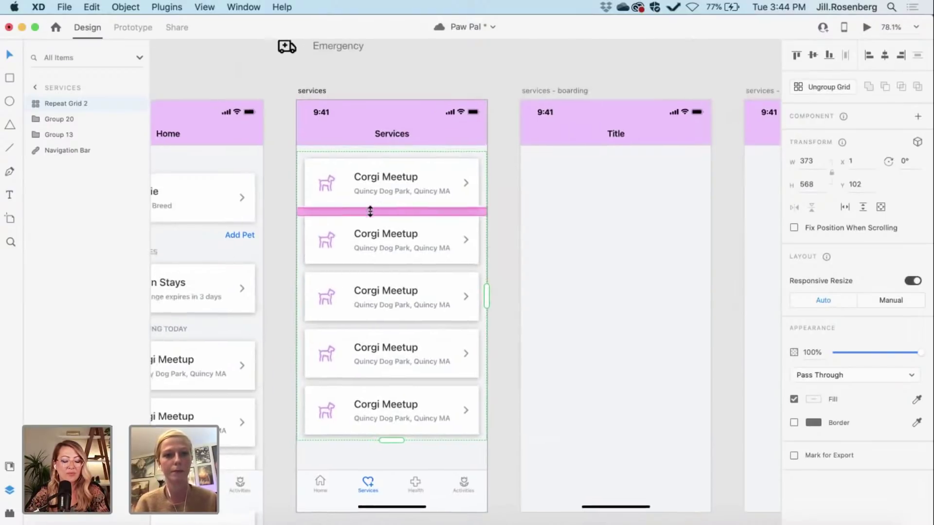
scroll(369, 207, "right", 8)
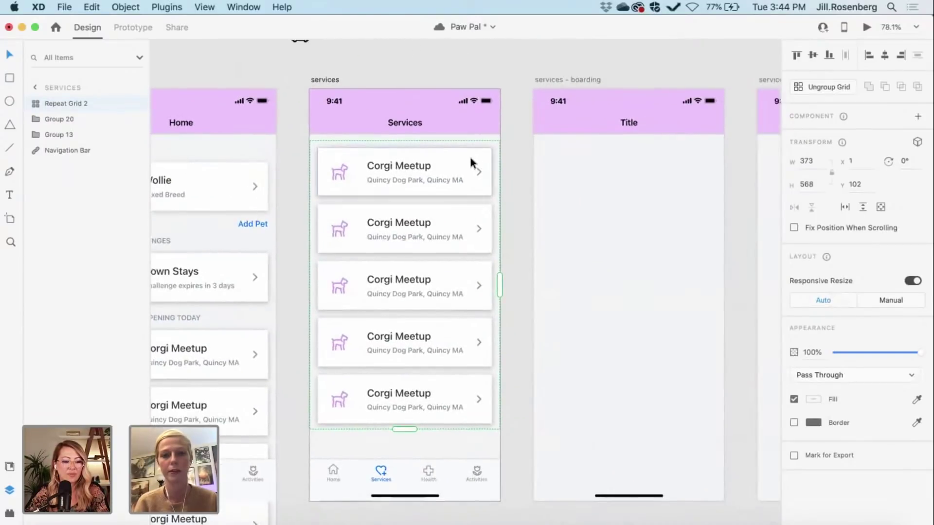
left_click_drag(469, 154, 470, 168)
scroll(424, 142, "left", 4)
scroll(424, 142, "up", 2)
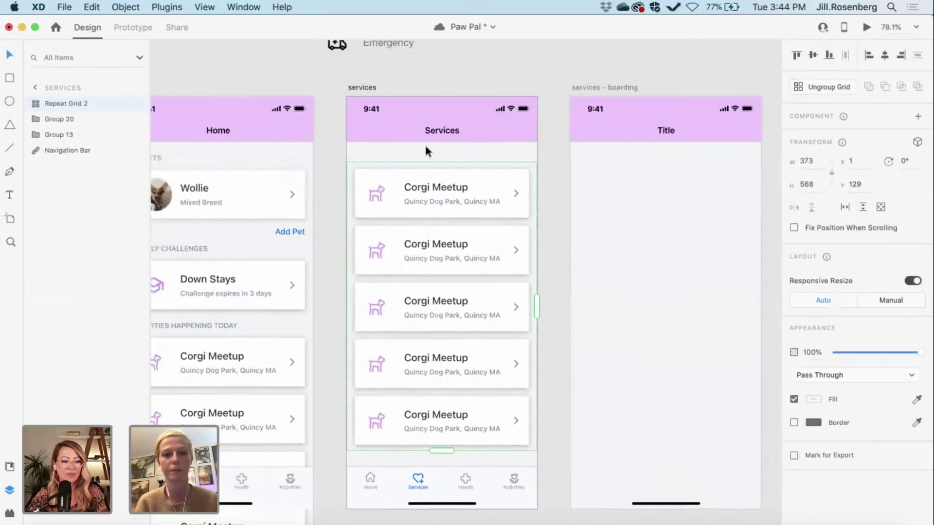
left_click(189, 187)
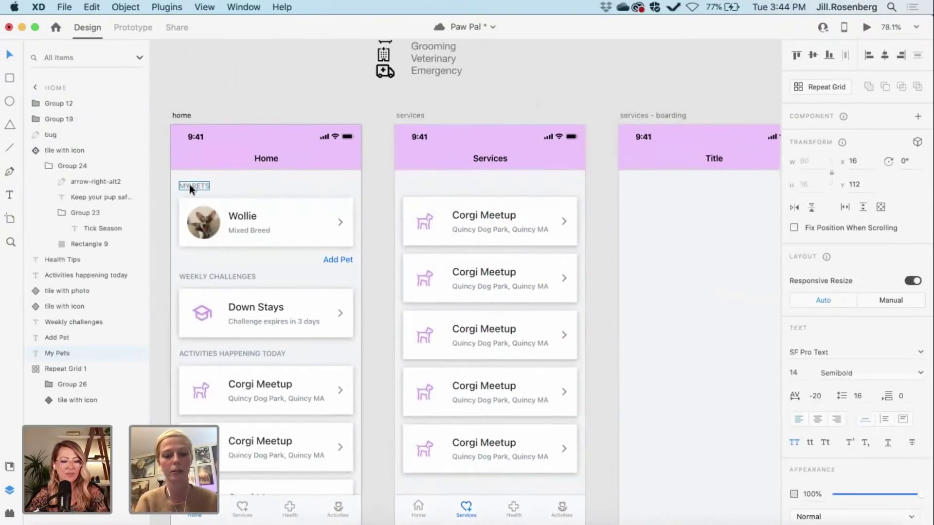
Step: Duplicate the MY PETS heading and place it on the Services artboard above the tiles
key("super+d")
left_click_drag(189, 185, 414, 184)
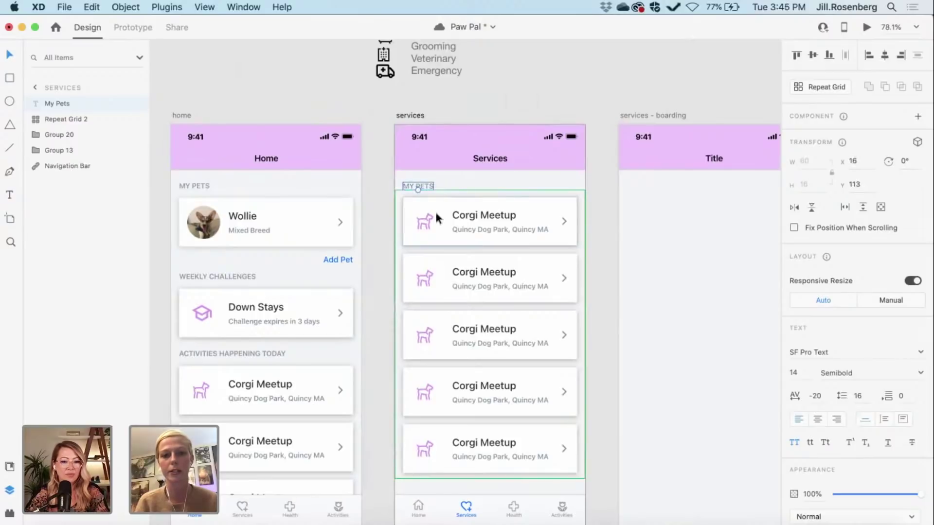
scroll(435, 218, "right", 3)
scroll(321, 183, "up", 5)
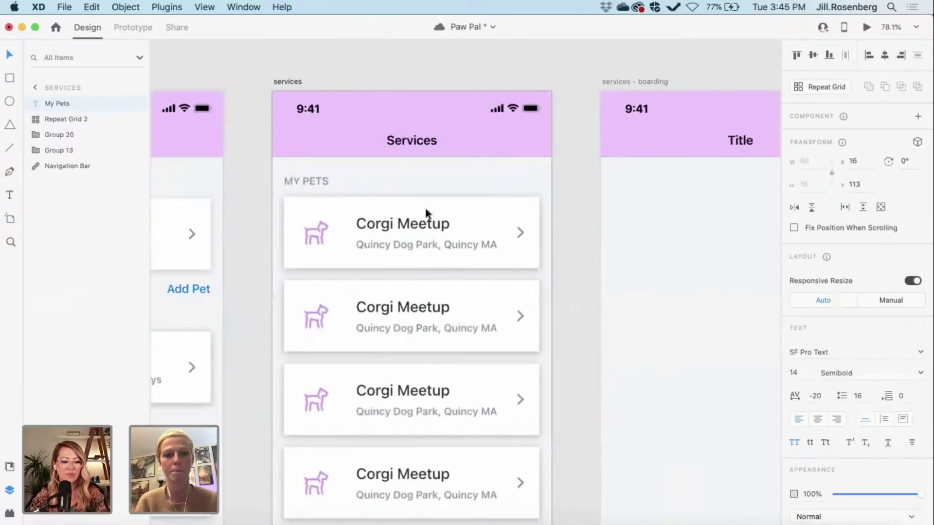
key("Up")
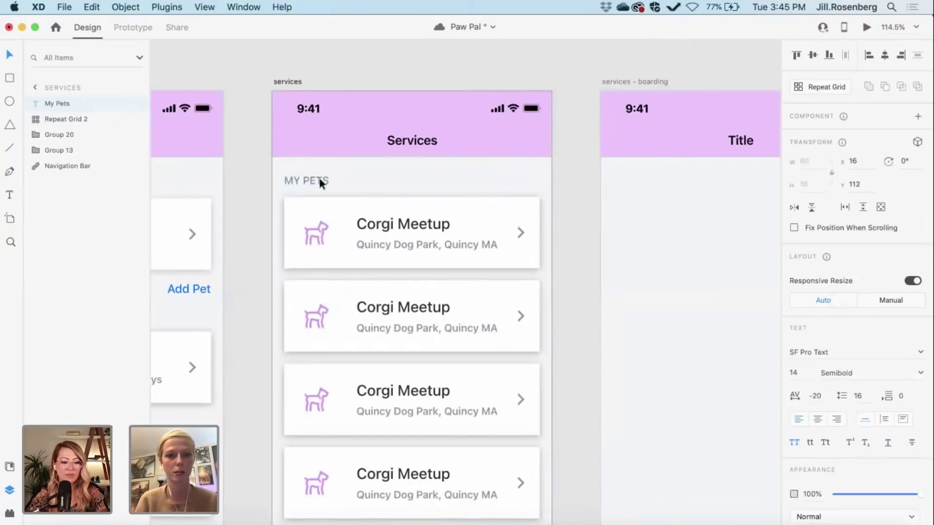
key("Down")
Step: Change the copied heading's text to 'Select Services from list below'
double_click(320, 181)
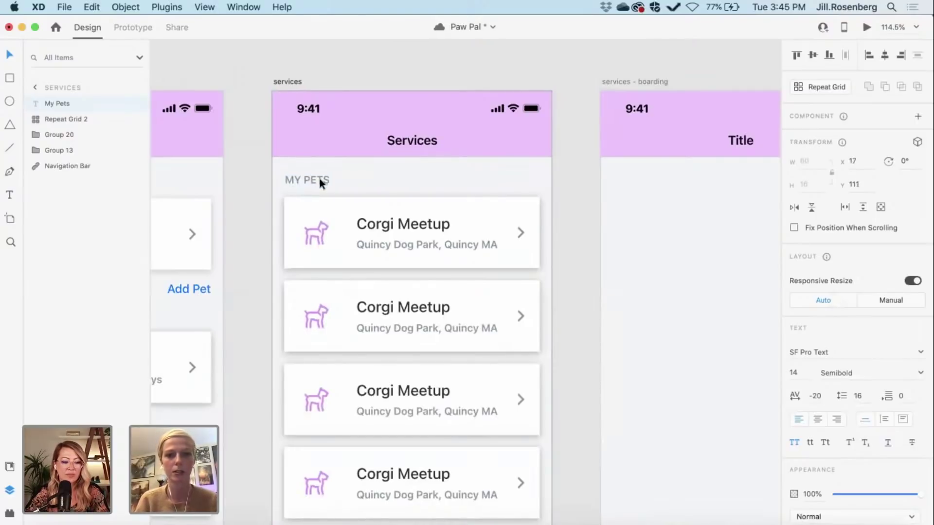
key("super+a")
type("S")
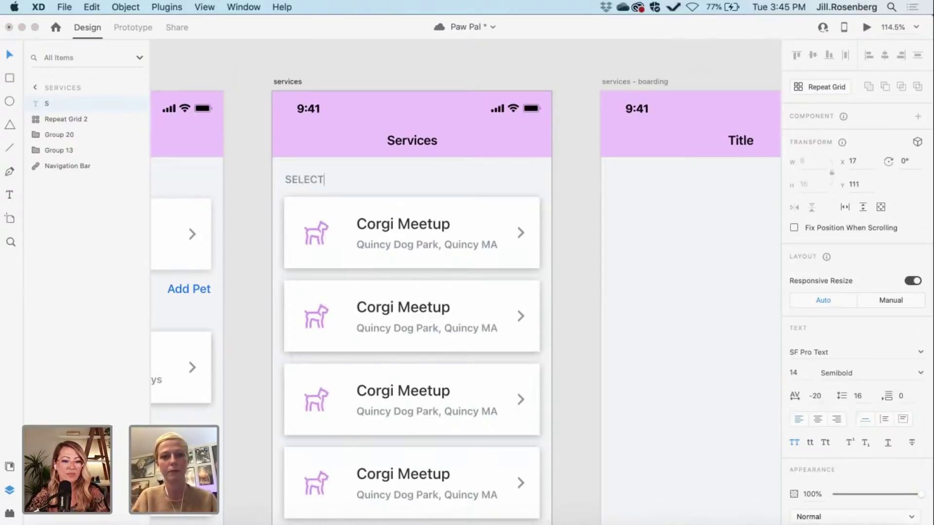
type("elect Services")
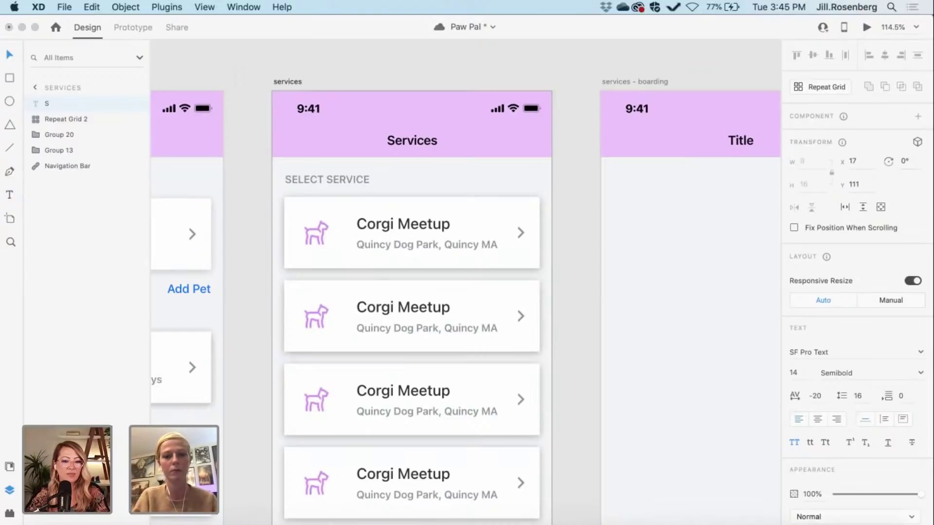
type(" from list below")
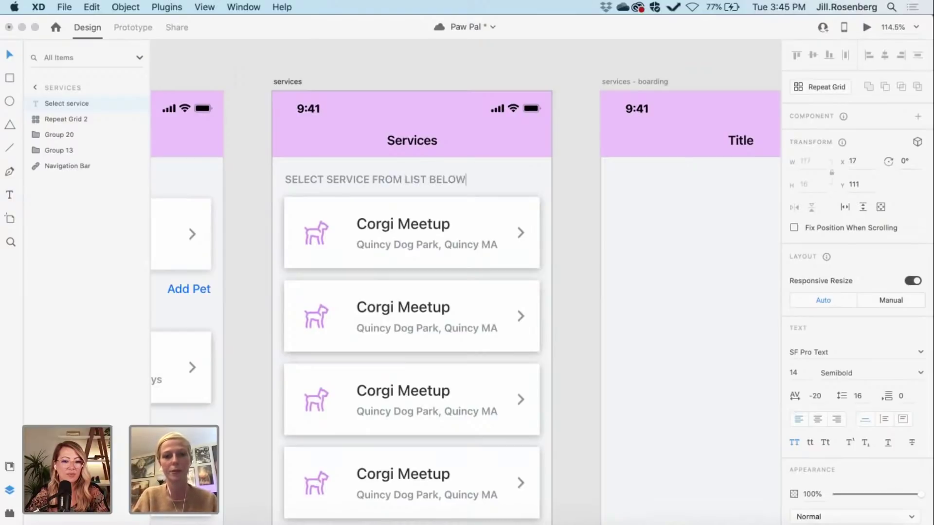
key("Escape")
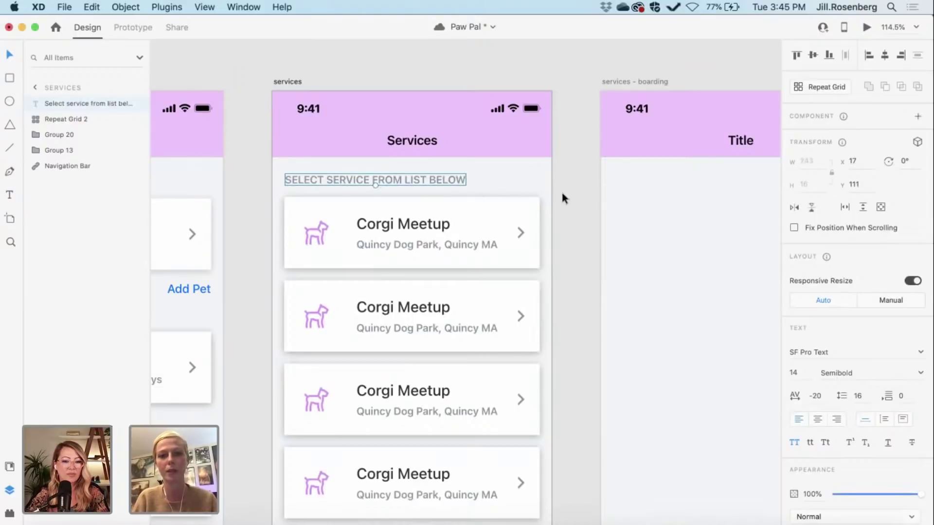
left_click(560, 193)
scroll(560, 191, "up", 5)
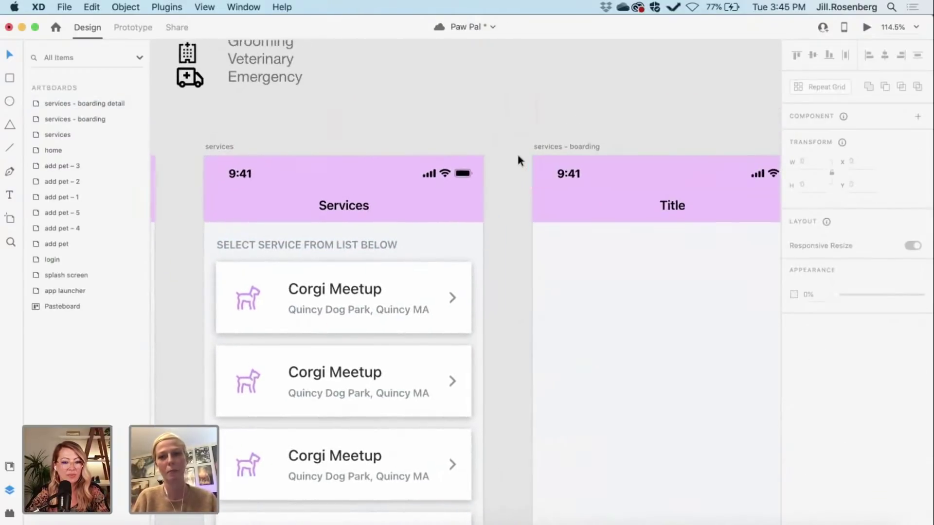
scroll(517, 161, "up", 4)
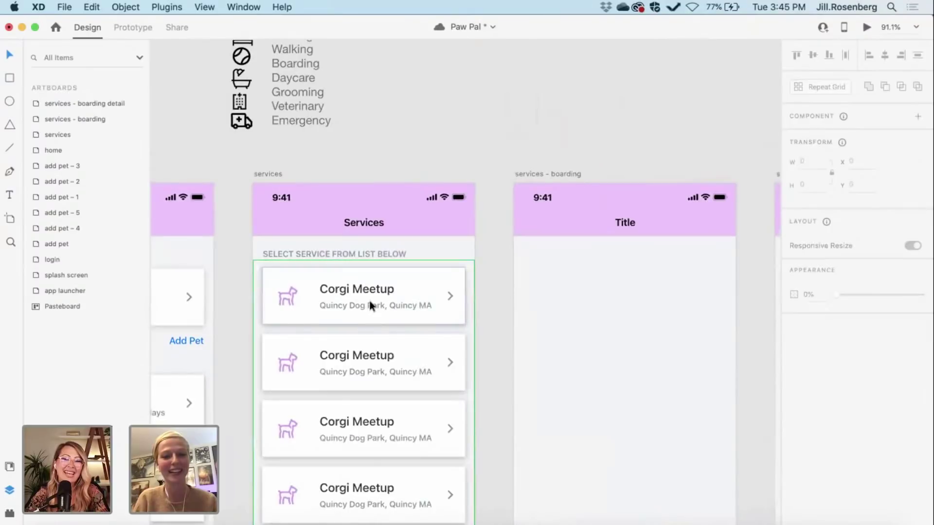
scroll(364, 294, "up", 2)
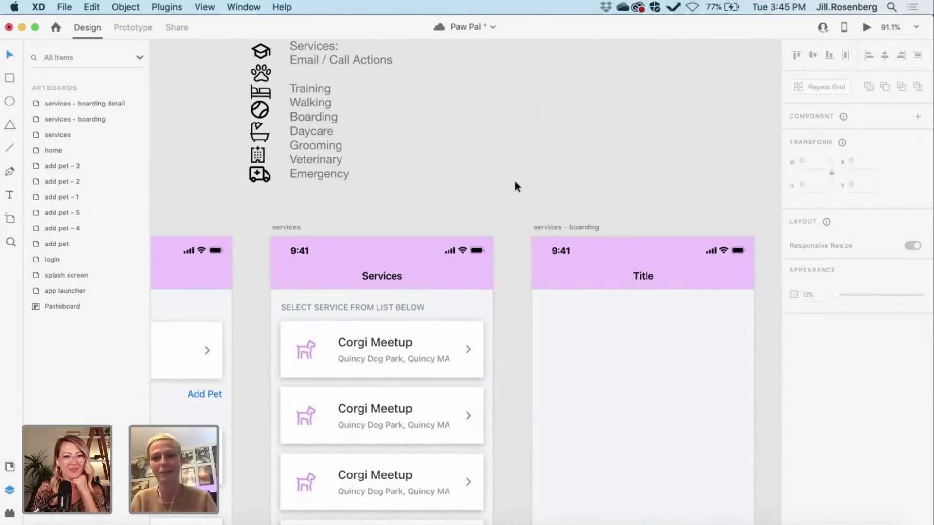
scroll(514, 182, "up", 2)
scroll(514, 182, "right", 2)
scroll(515, 182, "down", 1)
scroll(514, 182, "right", 1)
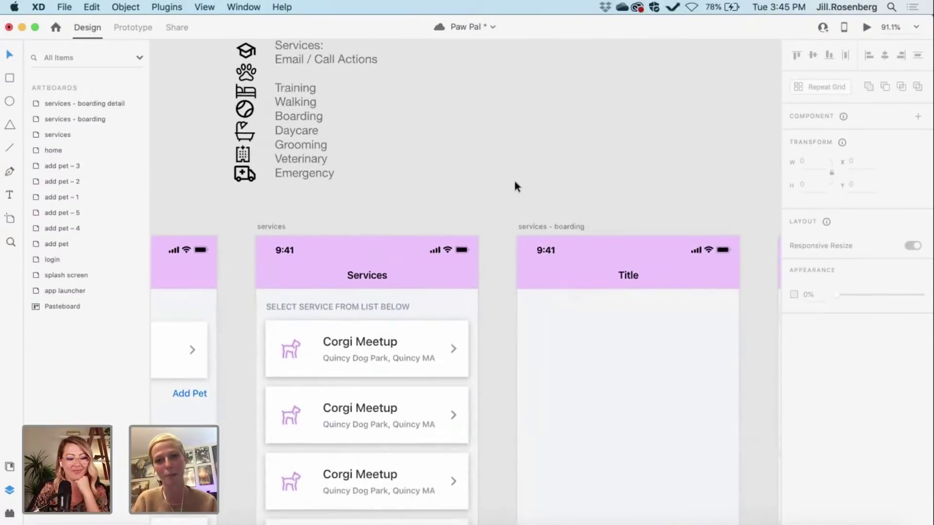
scroll(514, 181, "left", 2)
scroll(514, 181, "down", 1)
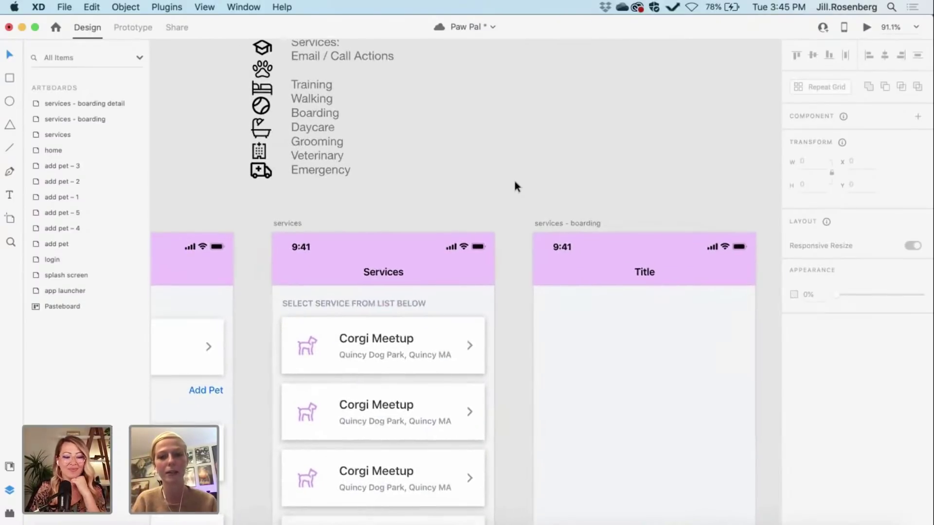
scroll(384, 308, "up", 3)
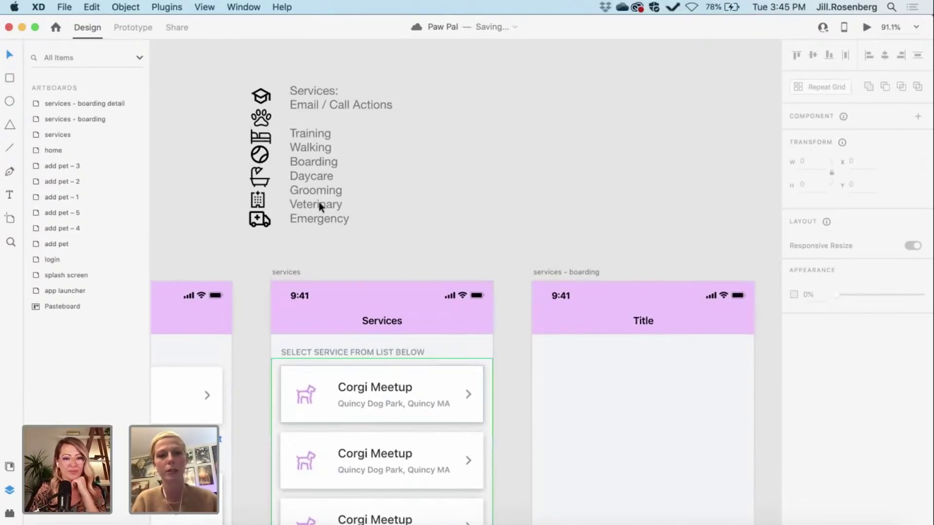
scroll(331, 170, "right", 2)
scroll(330, 170, "down", 1)
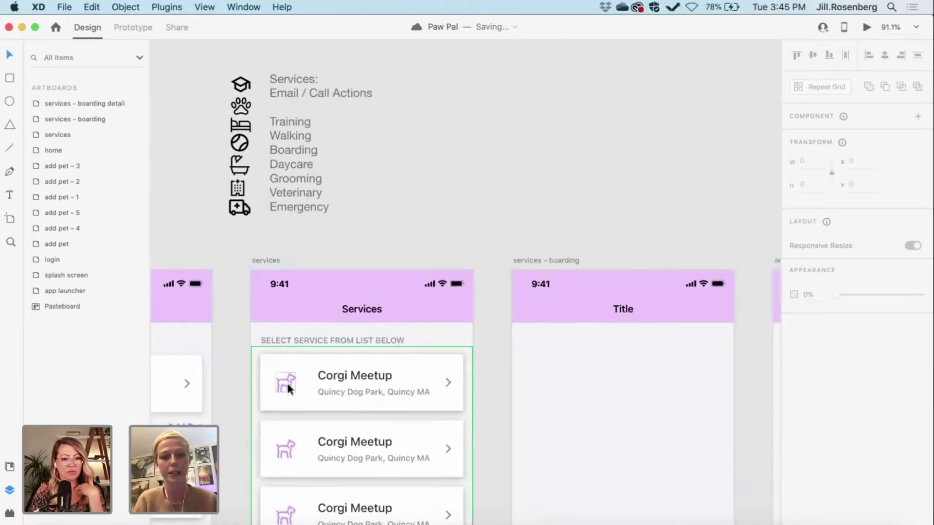
Step: Colour the seven service icons with the purple #D397EF document swatch
left_click_drag(251, 291, 247, 215)
scroll(49, 269, "down", 1)
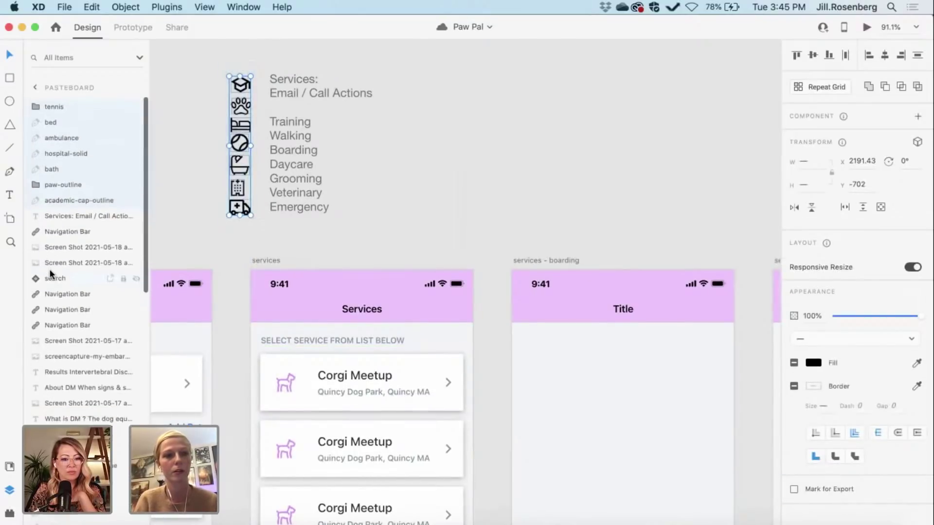
left_click(9, 467)
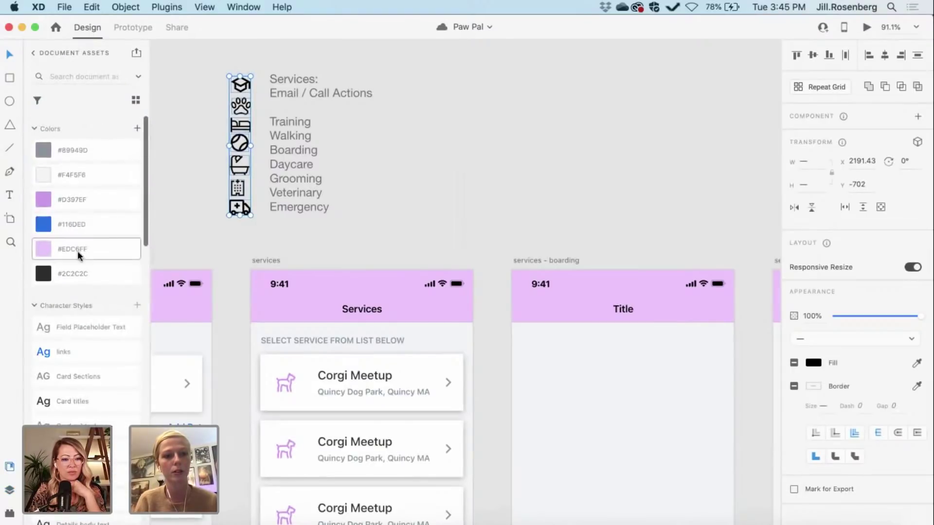
left_click(53, 197)
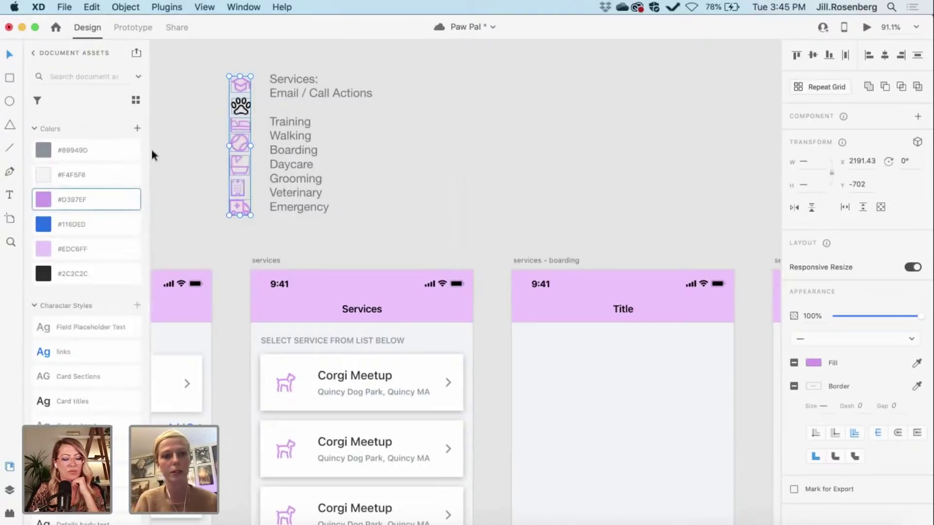
left_click(205, 162)
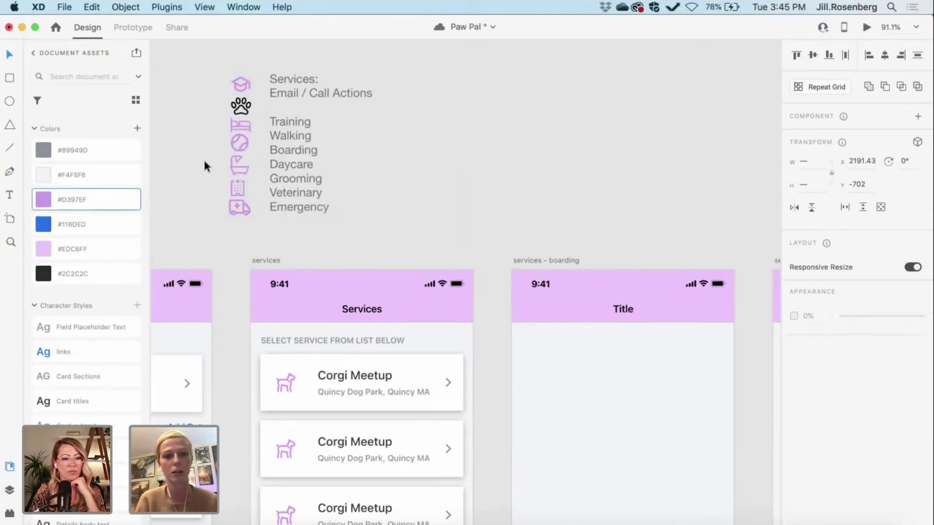
Step: Eyedrop the purple swatch into the paw-print icon's border, making it #CA98EA
left_click(241, 107)
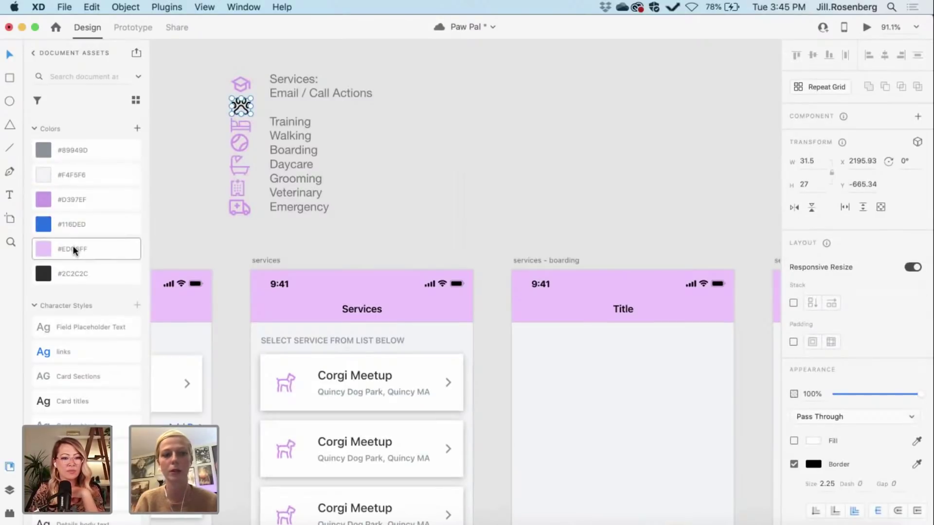
left_click(56, 196)
left_click(214, 103)
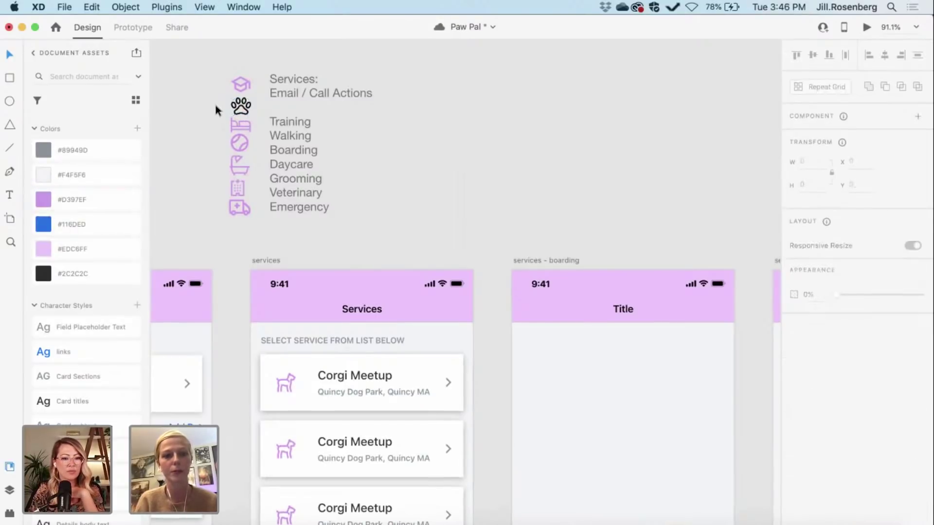
scroll(215, 103, "up", 5)
left_click(253, 174)
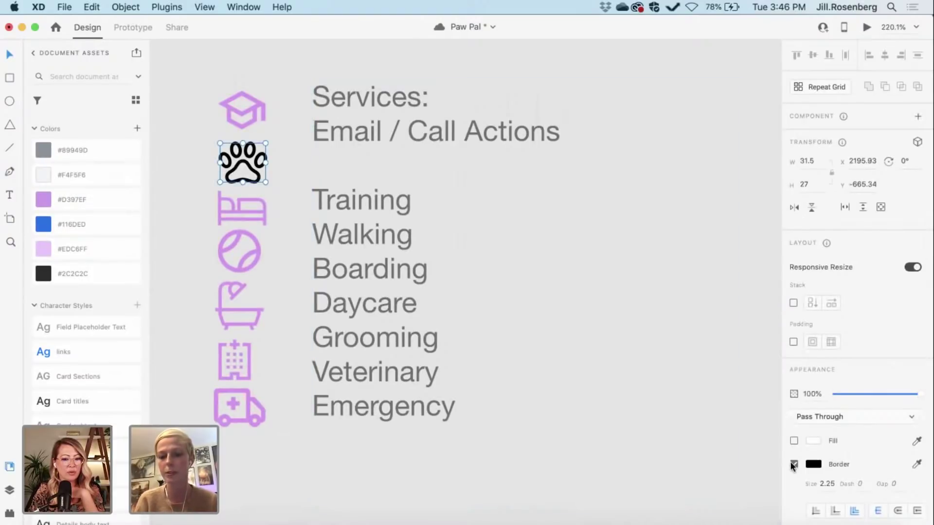
left_click(794, 464)
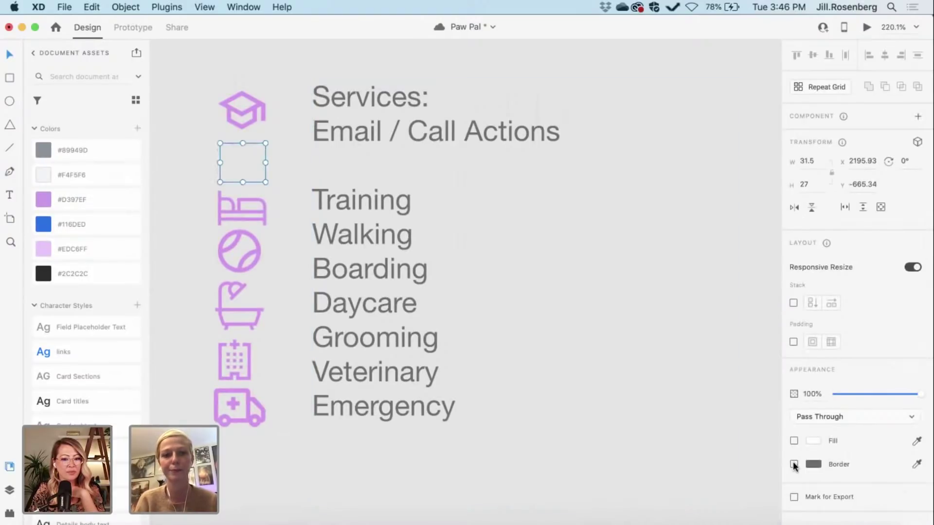
left_click(794, 464)
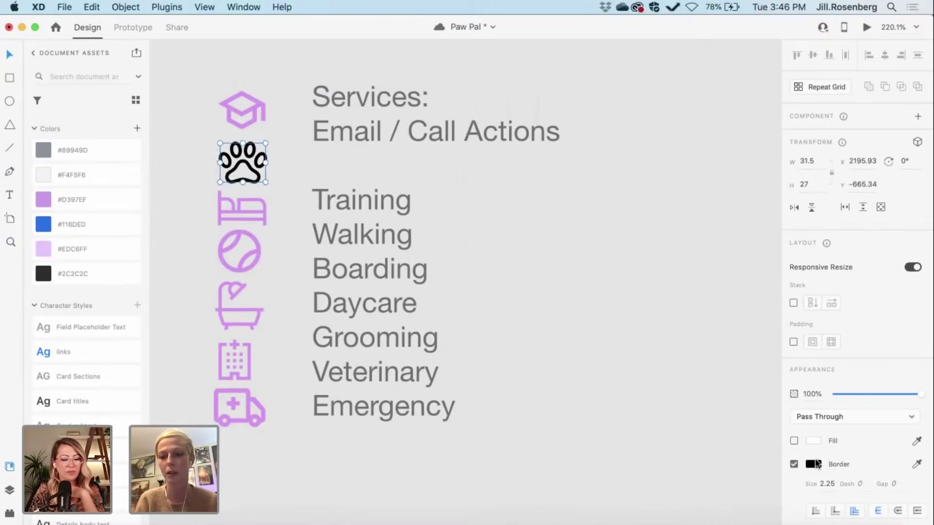
left_click(814, 463)
left_click(785, 489)
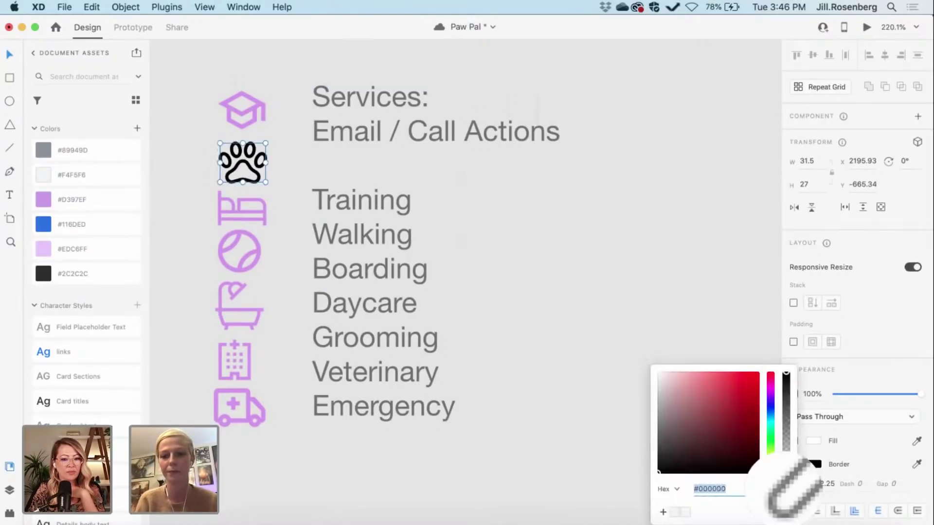
left_click(43, 200)
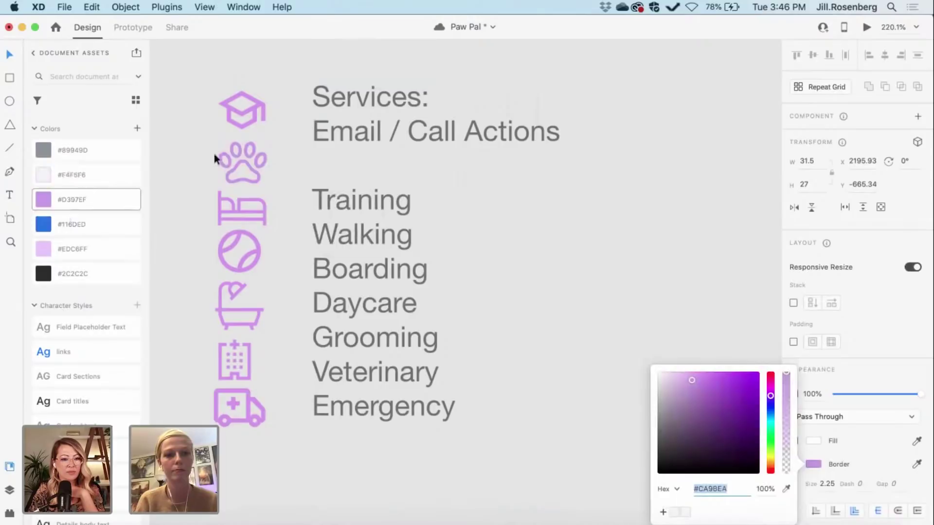
left_click(173, 156)
Step: Move the services notes text block inside the services - boarding artboard
scroll(167, 162, "down", 5)
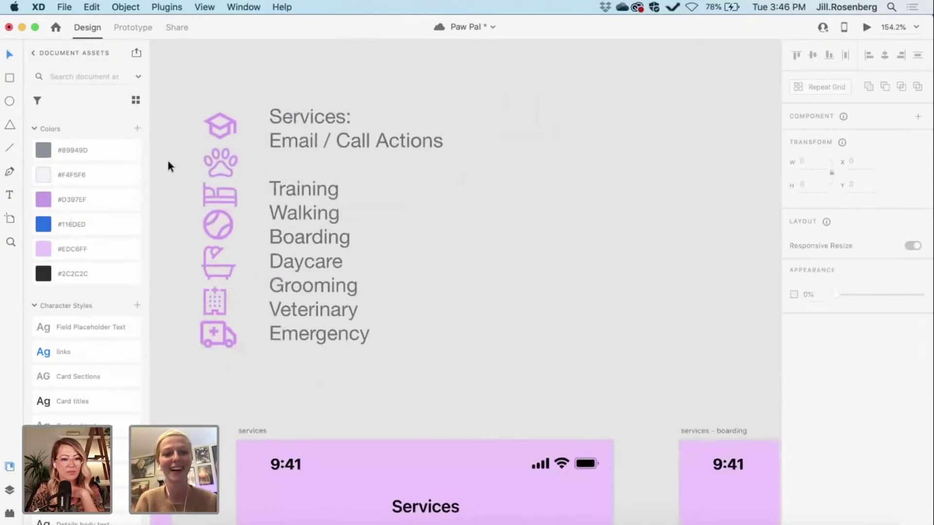
scroll(168, 162, "down", 3)
scroll(168, 162, "left", 2)
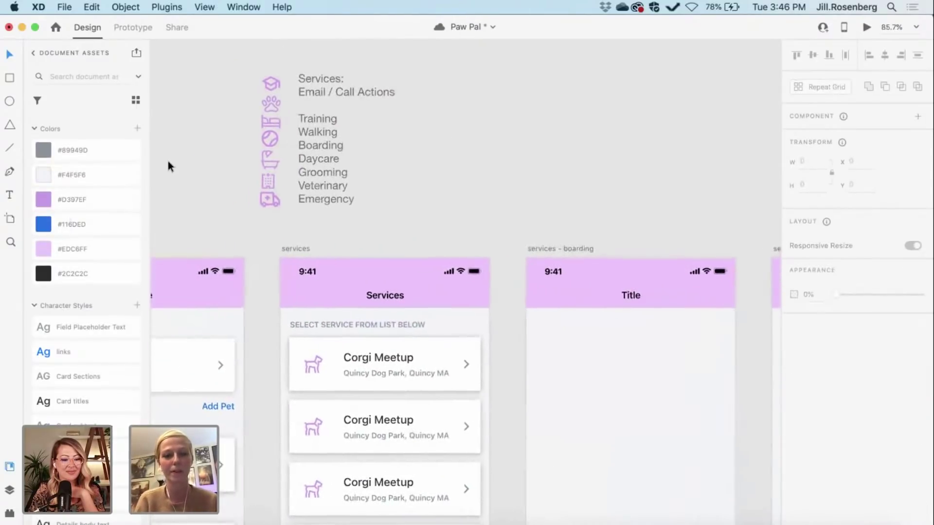
left_click(273, 102)
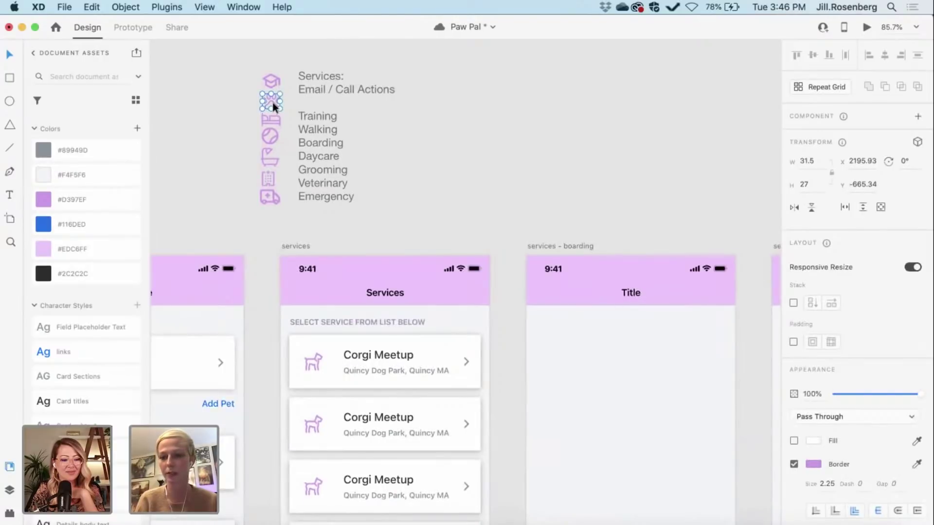
left_click(204, 140)
scroll(204, 140, "right", 1)
scroll(204, 140, "up", 1)
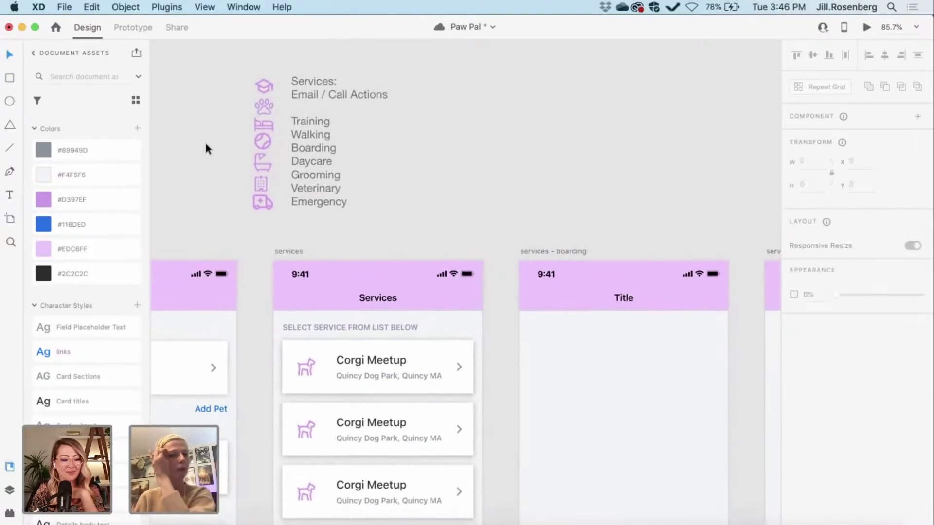
scroll(205, 144, "up", 2)
scroll(205, 144, "right", 2)
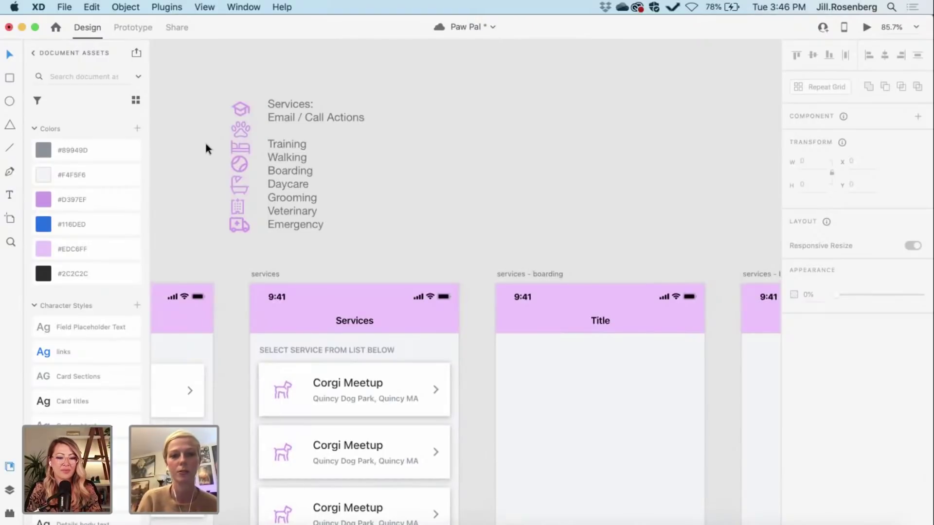
scroll(284, 365, "left", 2)
scroll(284, 365, "down", 1)
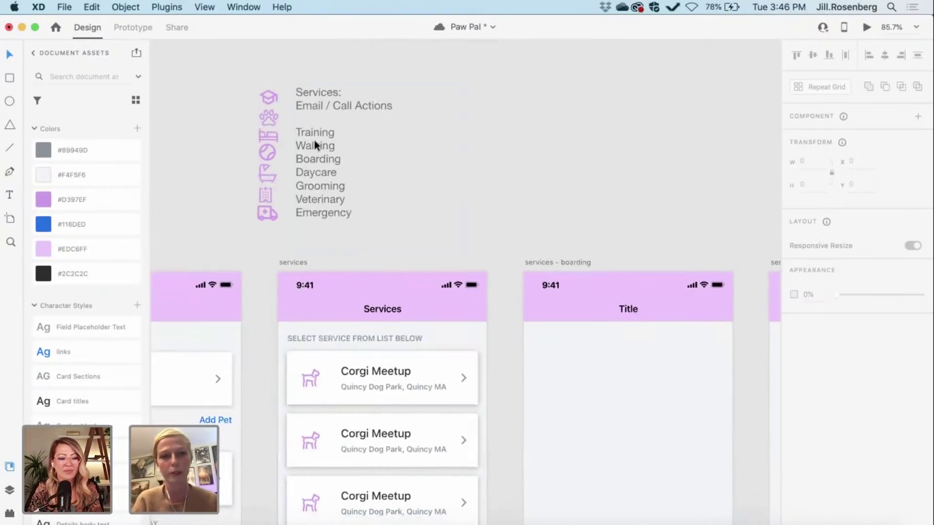
left_click_drag(314, 140, 468, 144)
scroll(468, 144, "down", 2)
scroll(468, 144, "right", 2)
left_click_drag(405, 94, 528, 368)
Step: Drag the purple service icon column beside the Corgi Meetup tile list
scroll(260, 77, "up", 3)
scroll(261, 77, "left", 1)
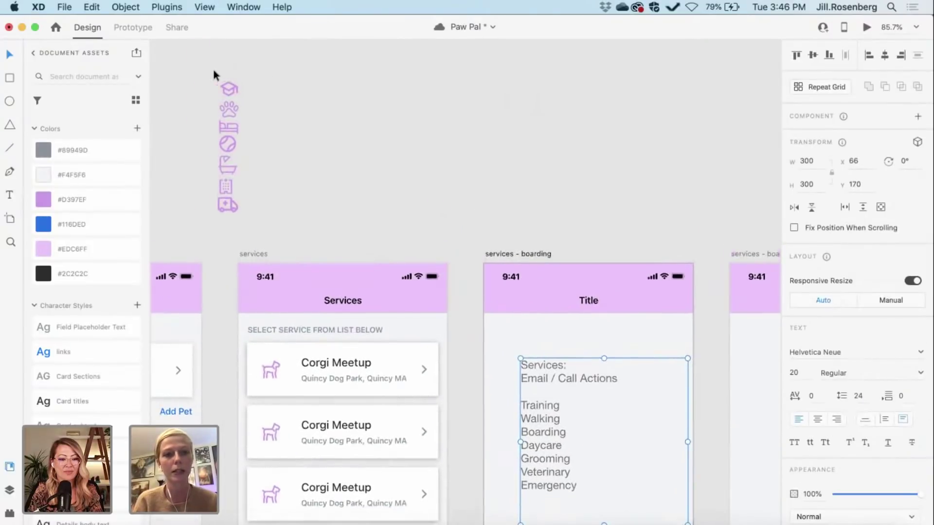
left_click_drag(214, 72, 219, 449)
scroll(346, 182, "down", 5)
scroll(346, 182, "up", 5)
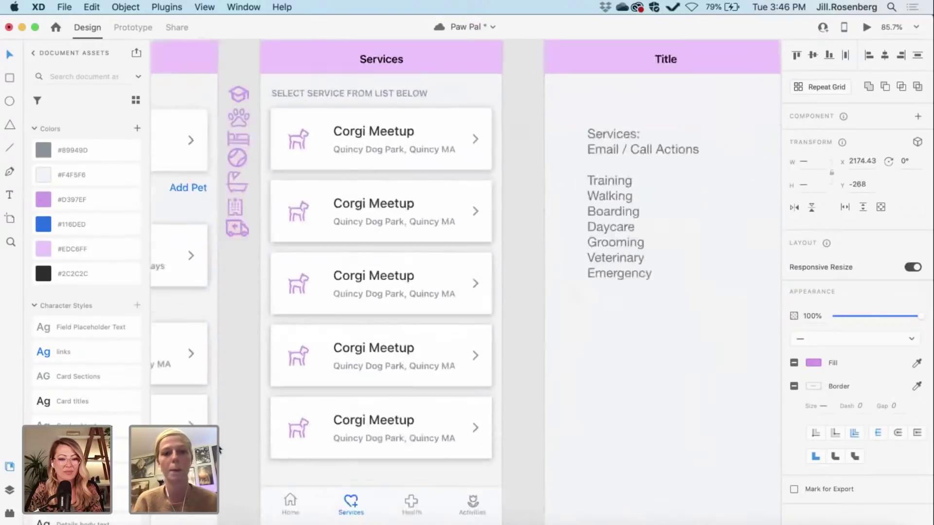
scroll(346, 182, "up", 1)
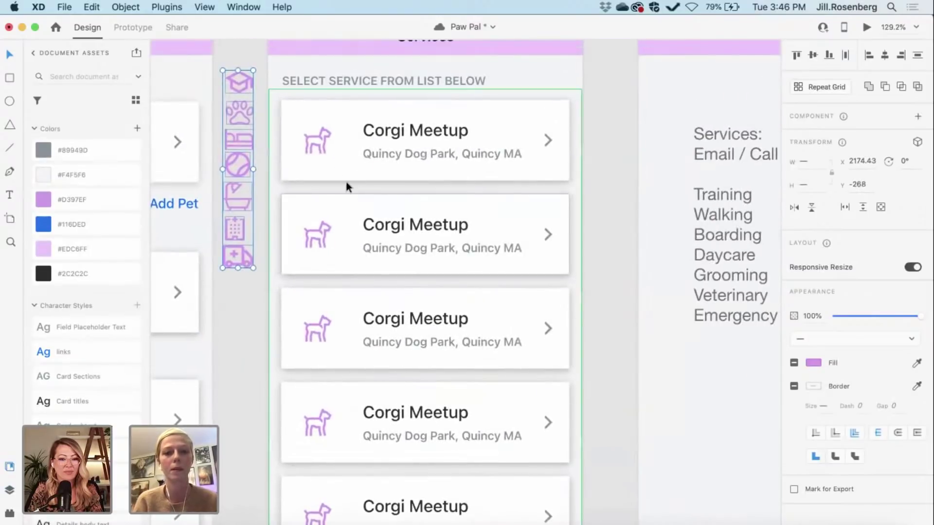
Step: Delete the dog icon from the first tile so it disappears from every repeat-grid tile
left_click(323, 146)
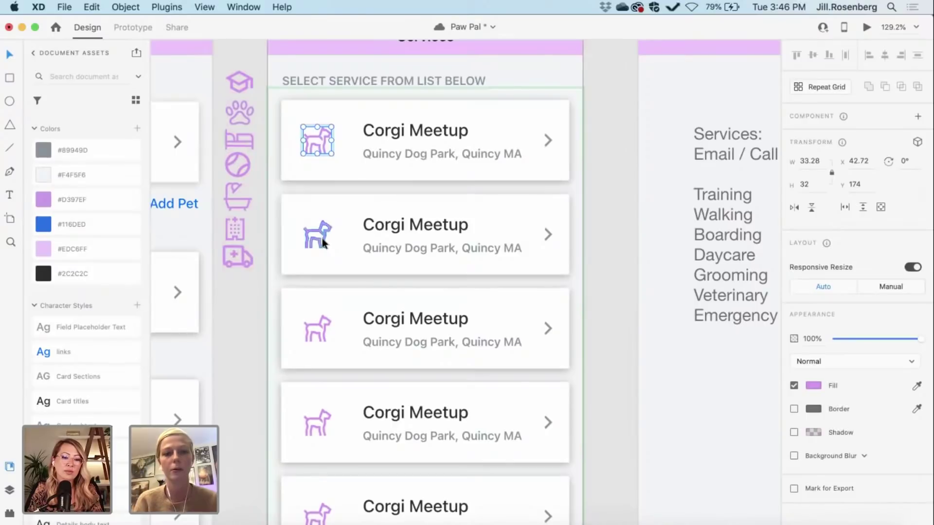
key("Escape")
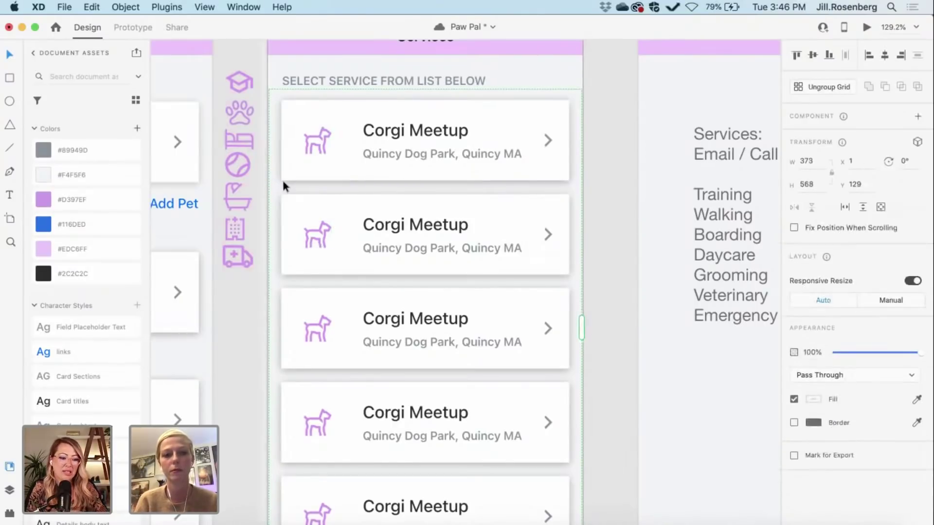
left_click(619, 425)
scroll(613, 424, "up", 2)
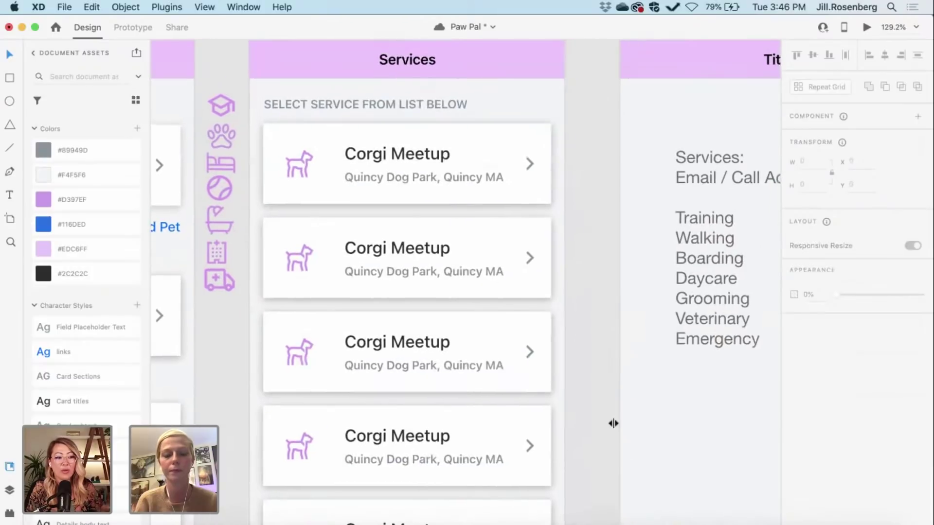
left_click(306, 169, "super")
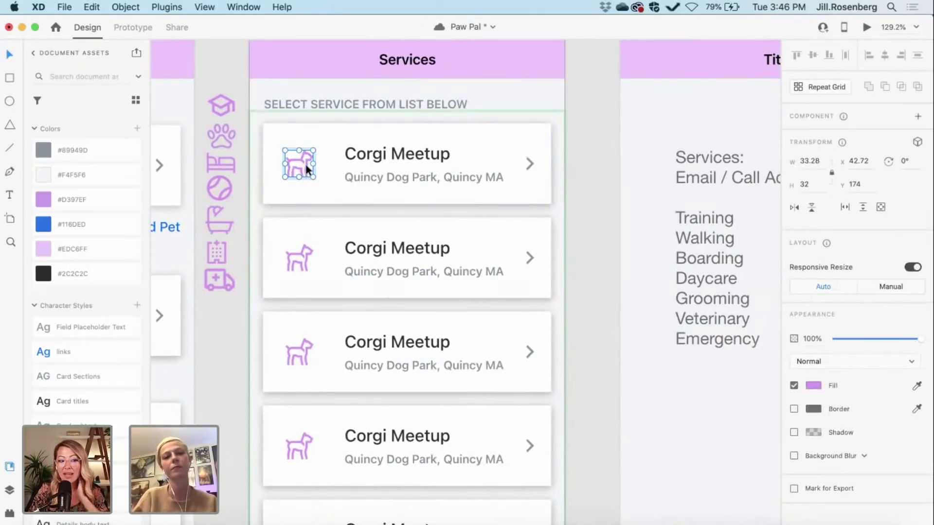
key("Delete")
Step: Resize all the purple service icons in the column to a height of 32
mouse_move(228, 103)
left_mouse_down()
mouse_move(319, 167)
mouse_move(226, 104)
left_mouse_up()
left_click_drag(209, 74, 232, 312)
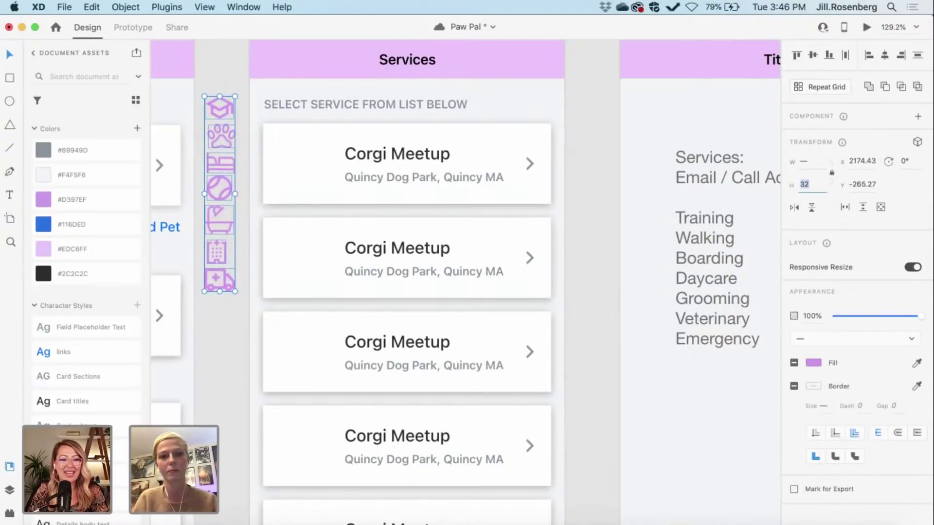
key("Return")
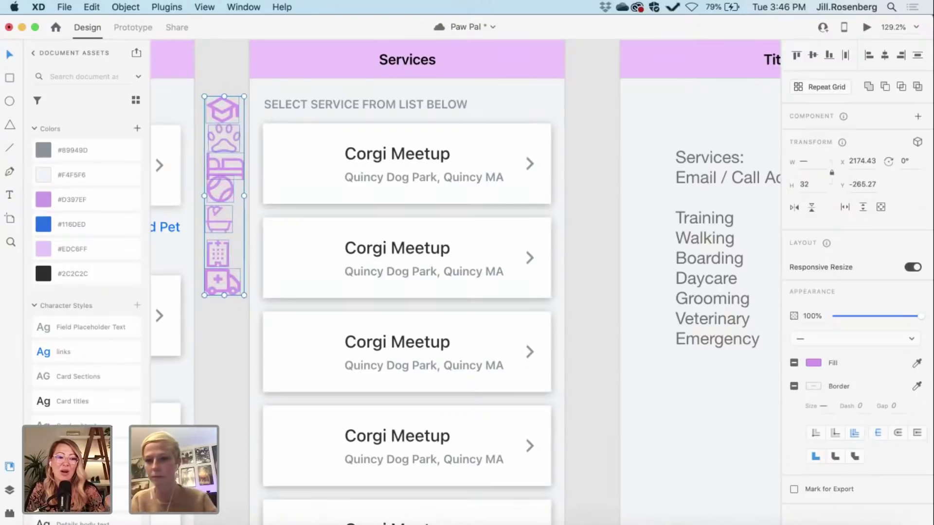
left_click(220, 336)
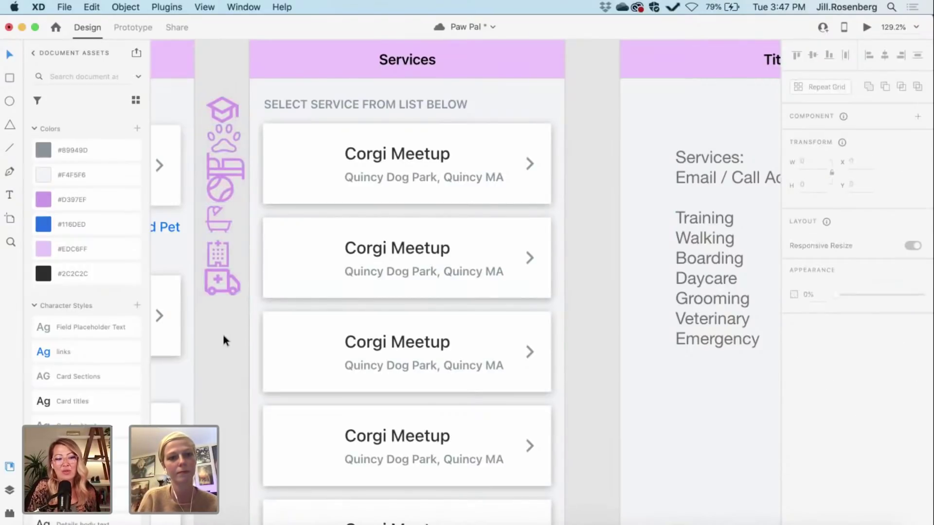
Step: Move the graduation-cap icon into the first service tile, undoing a misplaced vertical-centre alignment
left_click(227, 141)
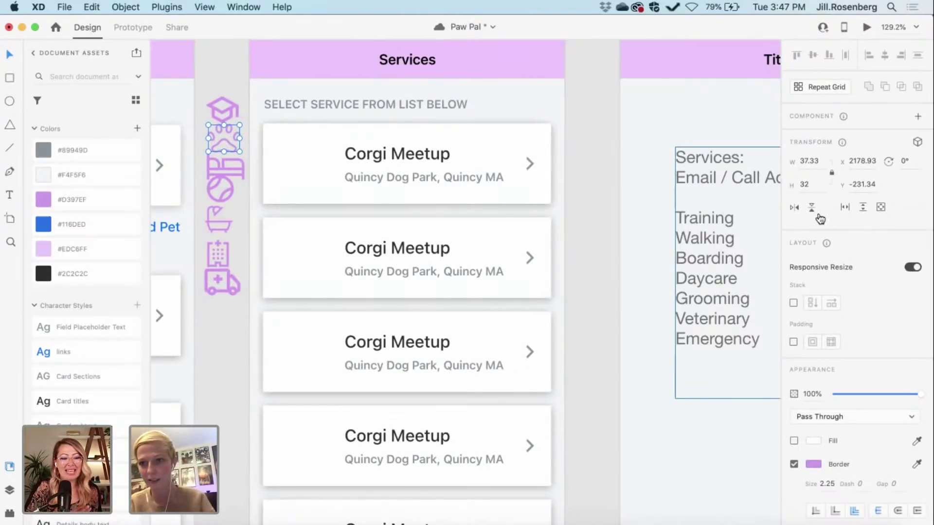
left_click(588, 384)
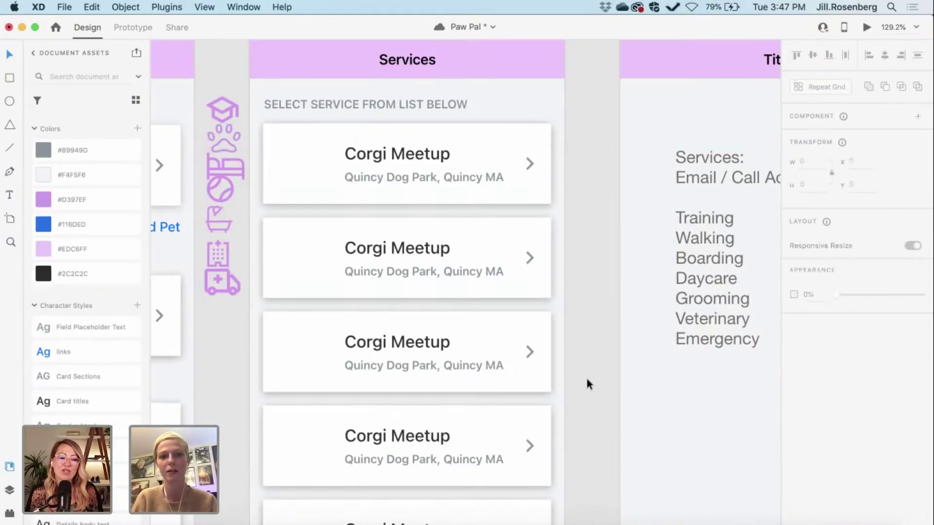
left_click_drag(230, 108, 307, 159)
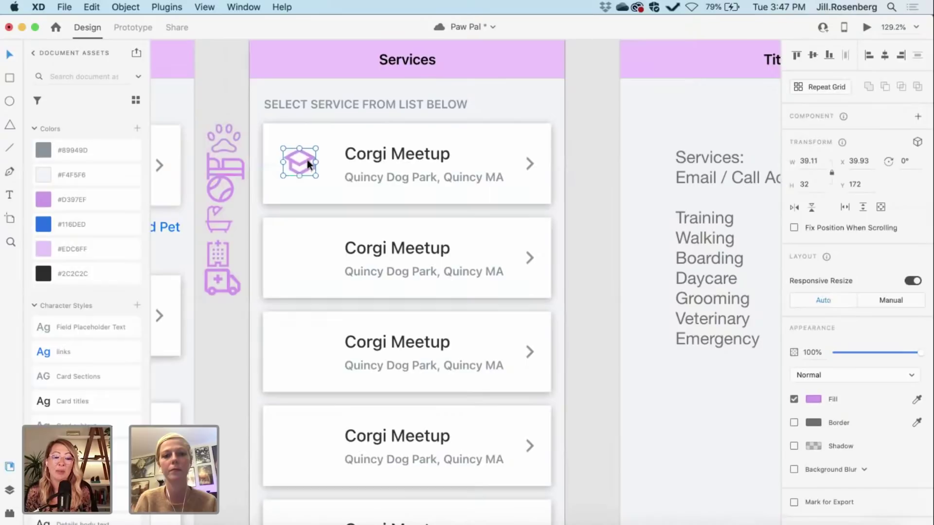
scroll(307, 159, "right", 5)
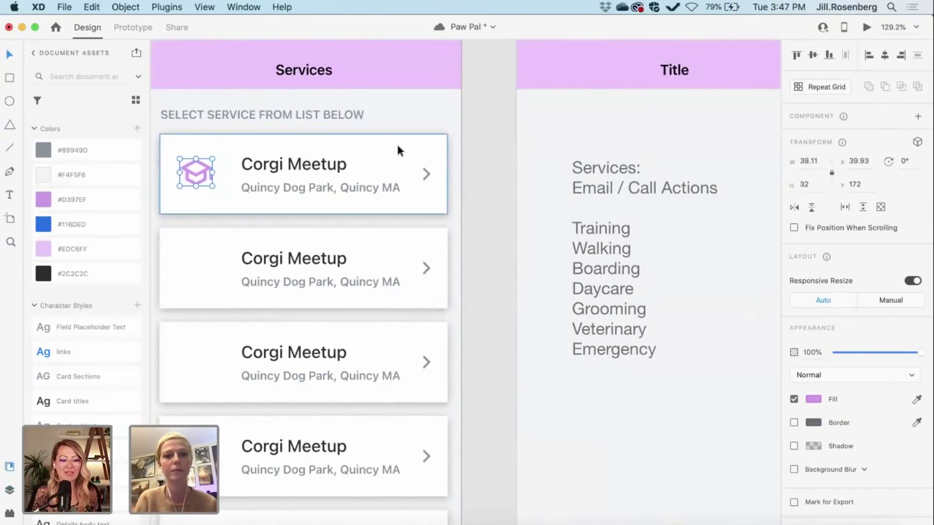
left_click(396, 143)
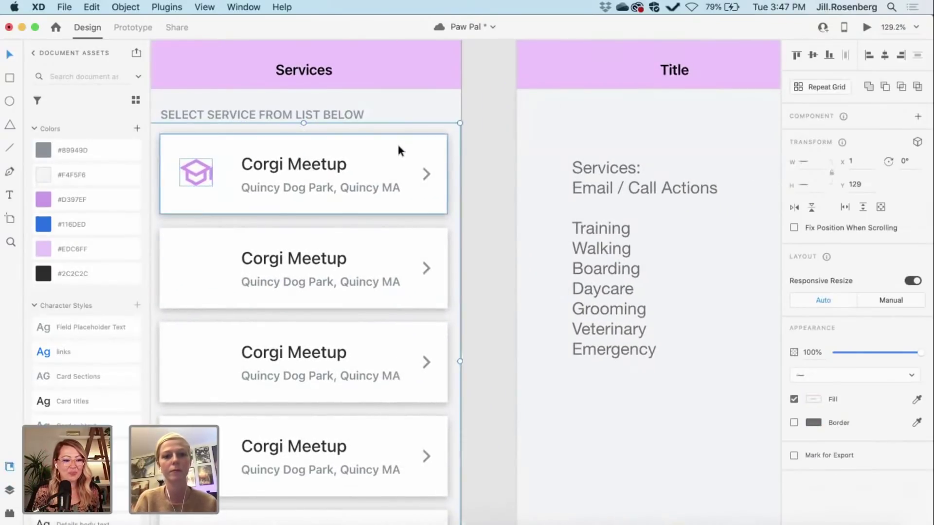
left_click(814, 56)
key("super+z")
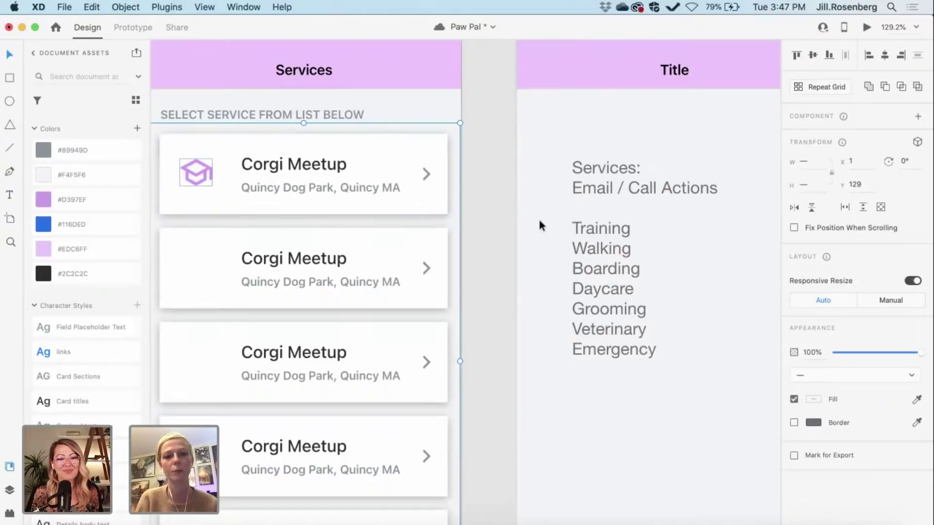
left_click(489, 182)
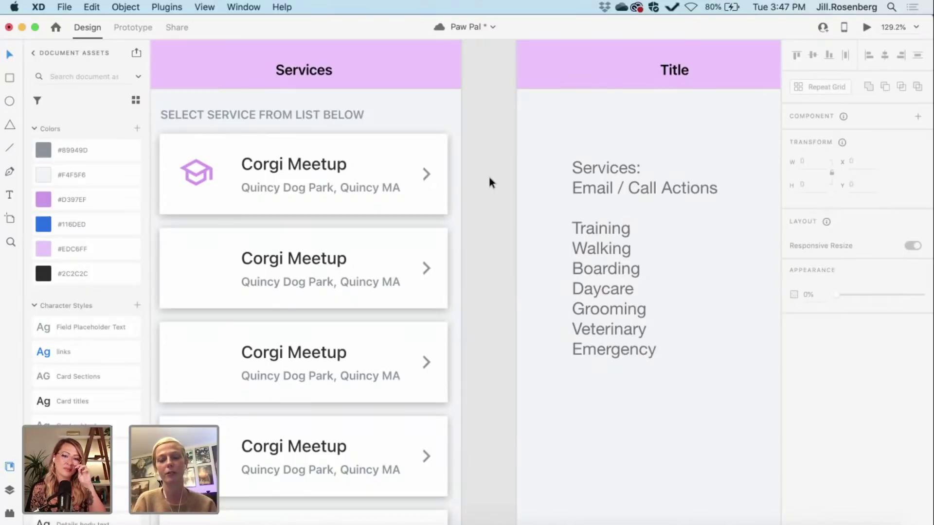
scroll(488, 174, "left", 5)
scroll(488, 174, "up", 1)
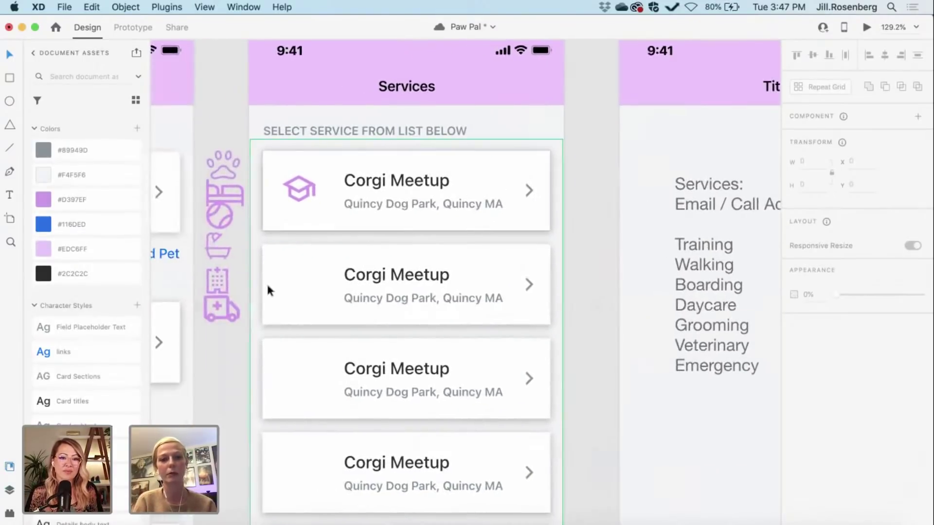
scroll(208, 417, "up", 1)
scroll(208, 417, "right", 1)
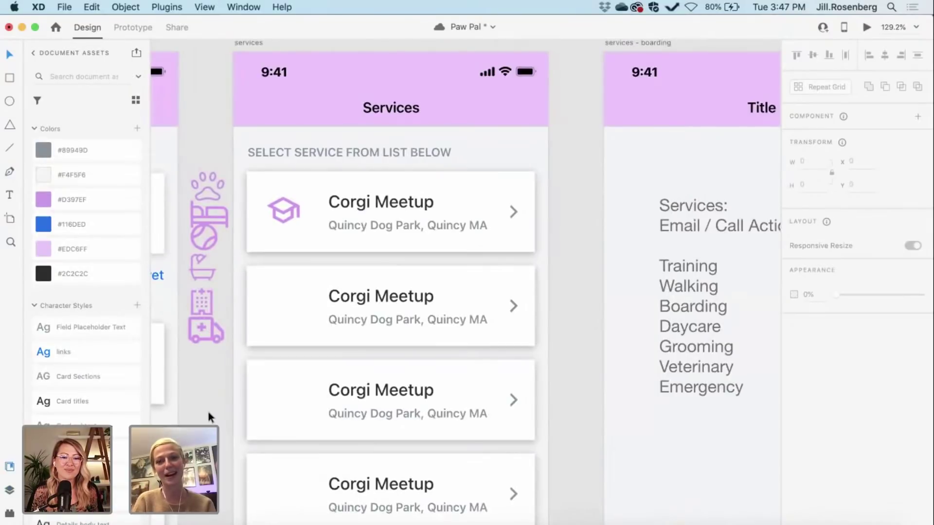
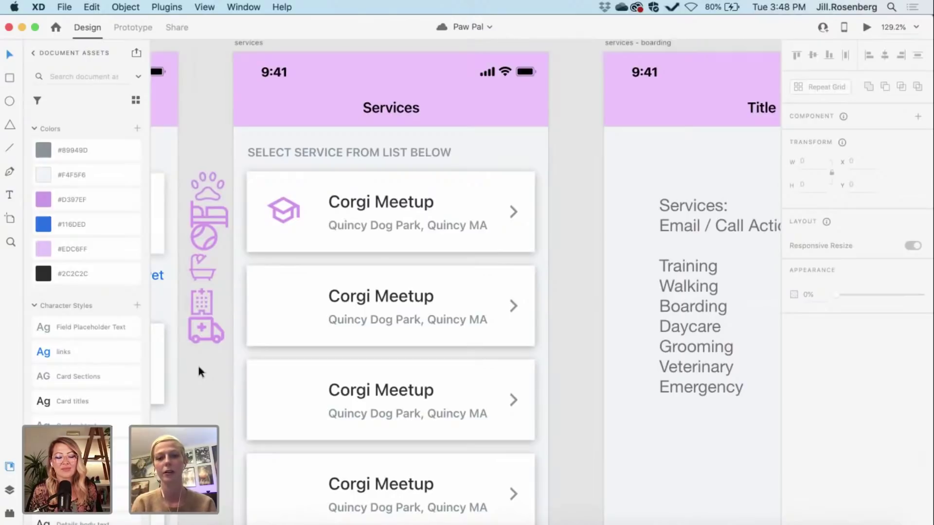
Step: Thicken the purple paw icon's border from 2.25 to size 3, trying 4 first
left_click(207, 186)
scroll(882, 476, "down", 1)
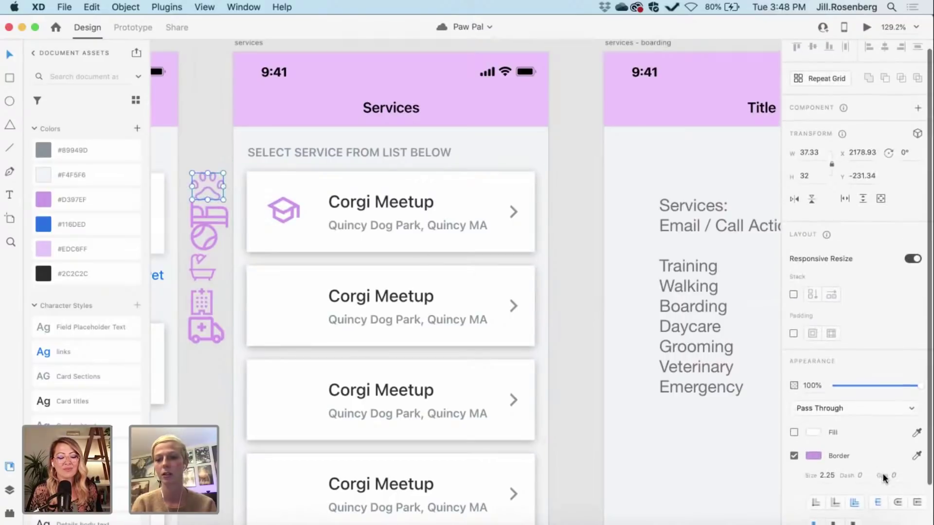
left_click(836, 475)
type("4")
key("Return")
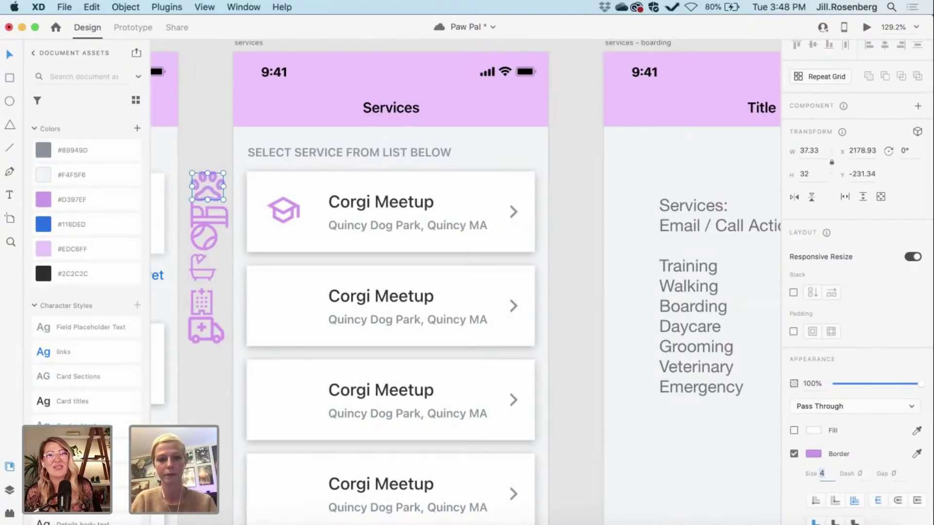
key("Down")
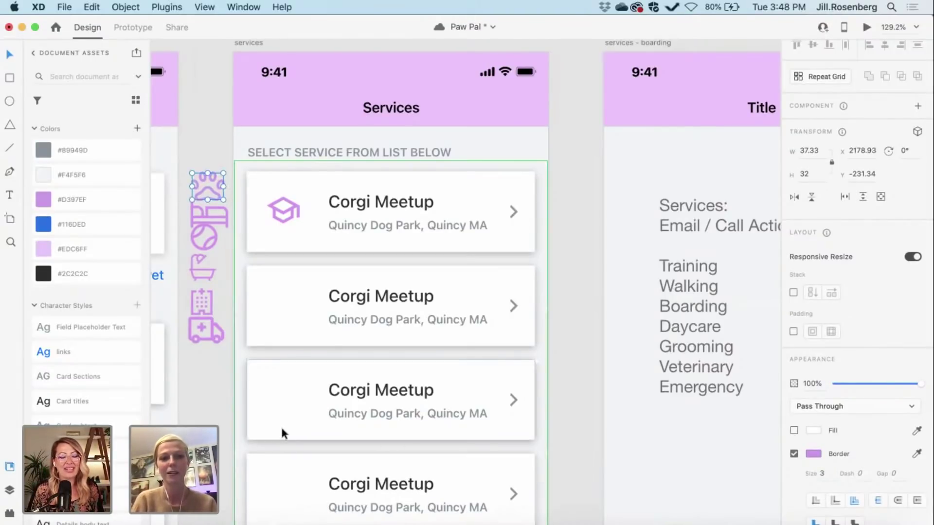
left_click(210, 414)
scroll(210, 414, "right", 10)
scroll(210, 416, "left", 5)
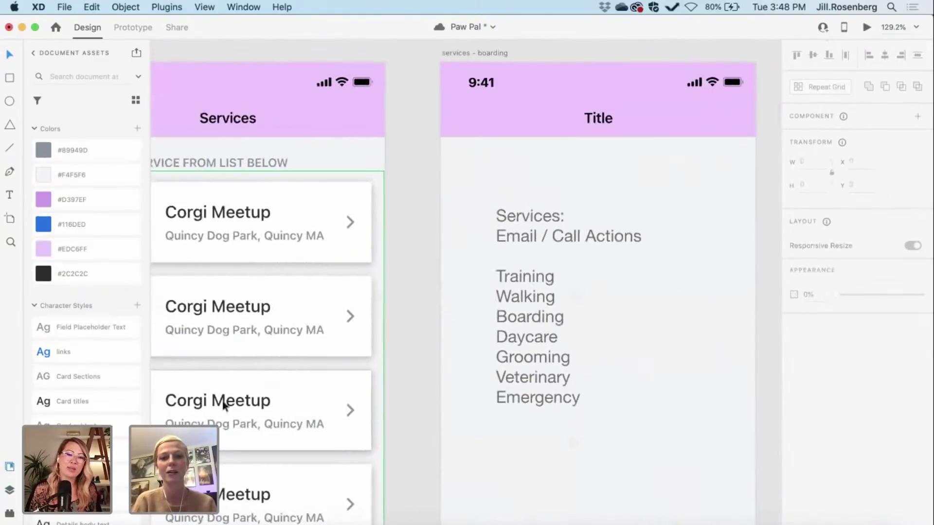
Step: Retitle the first two Corgi Meetup cards 'Training' and 'Walking'
double_click(250, 213)
double_click(250, 213)
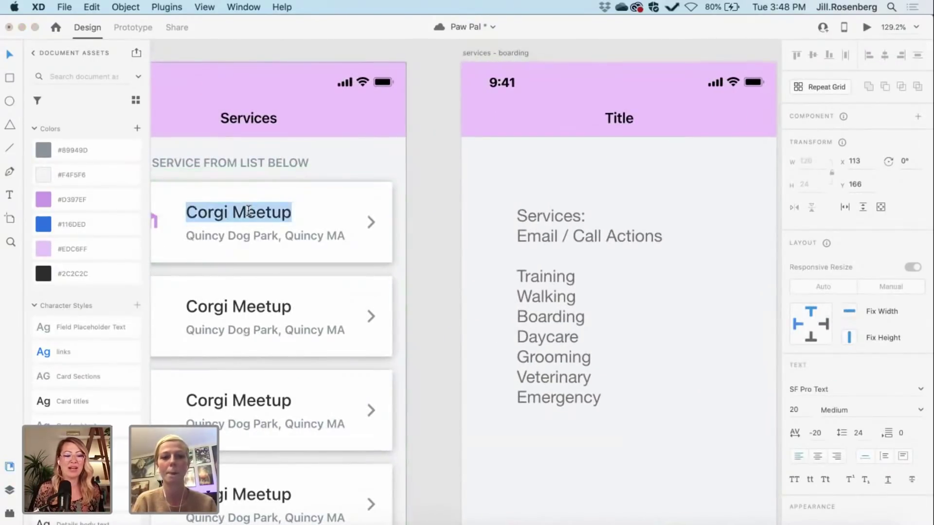
type("Training")
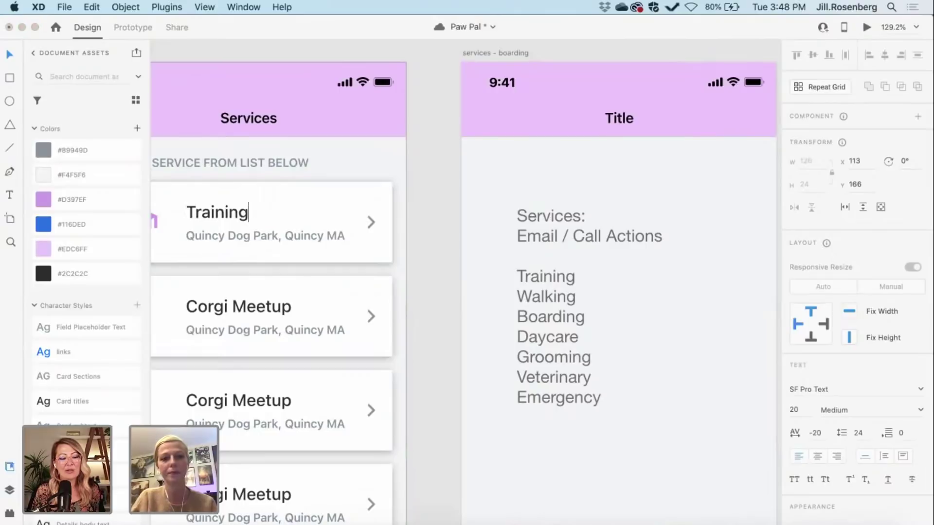
key("Escape")
scroll(451, 253, "left", 2)
scroll(453, 256, "right", 4)
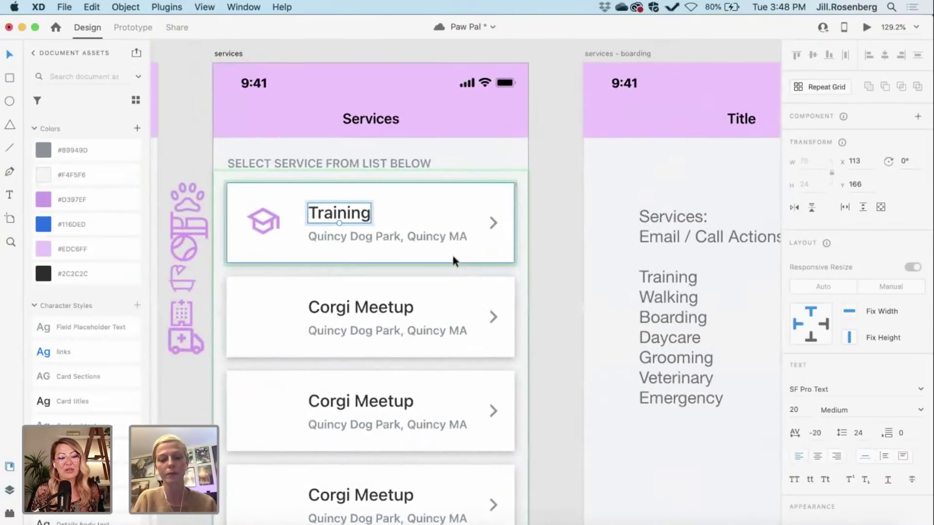
scroll(454, 256, "left", 3)
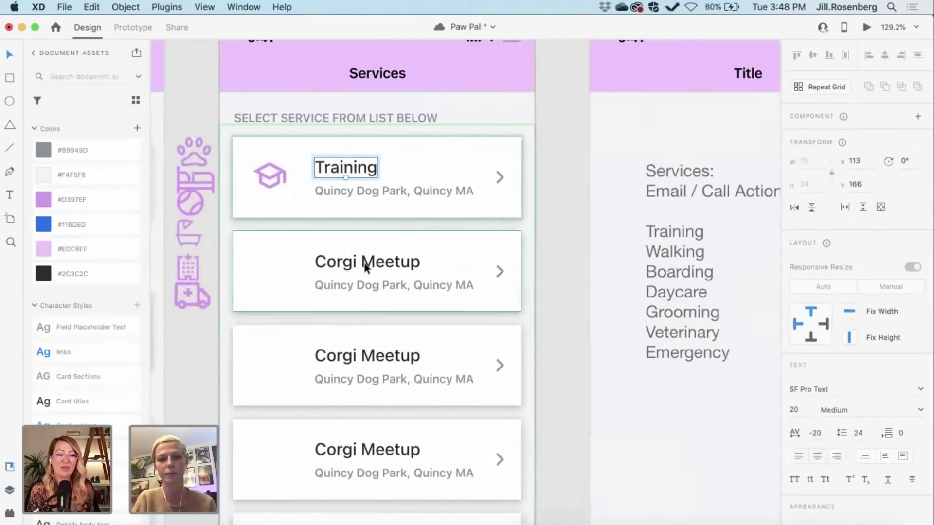
left_click(365, 264)
double_click(364, 264)
type("Walking")
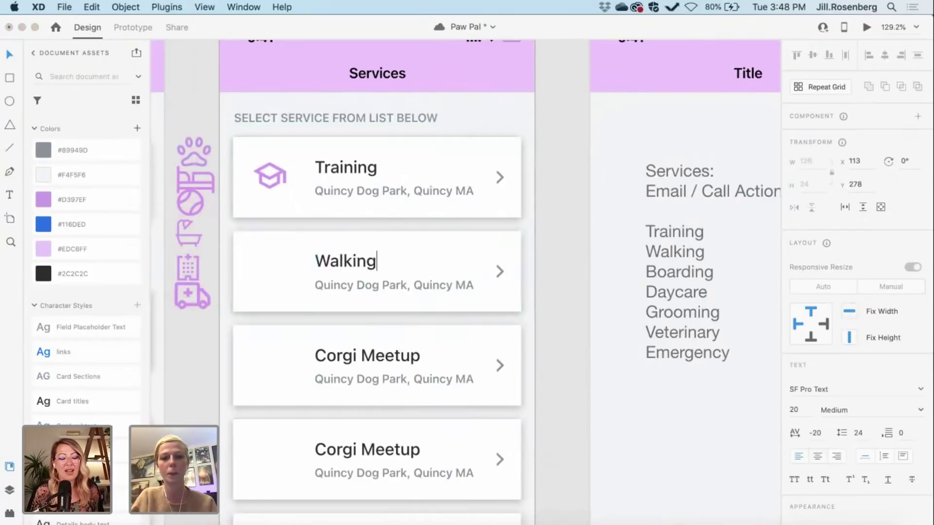
key("Escape")
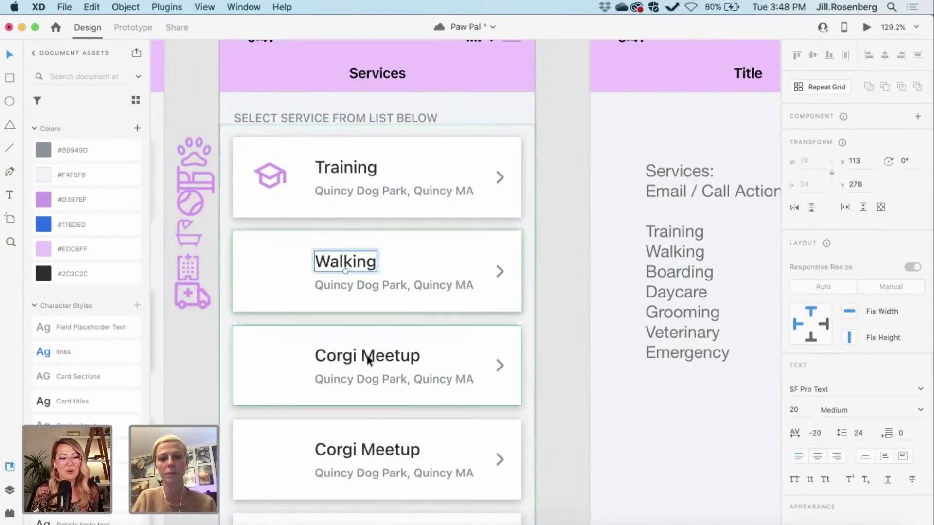
scroll(367, 358, "right", 5)
scroll(367, 359, "left", 3)
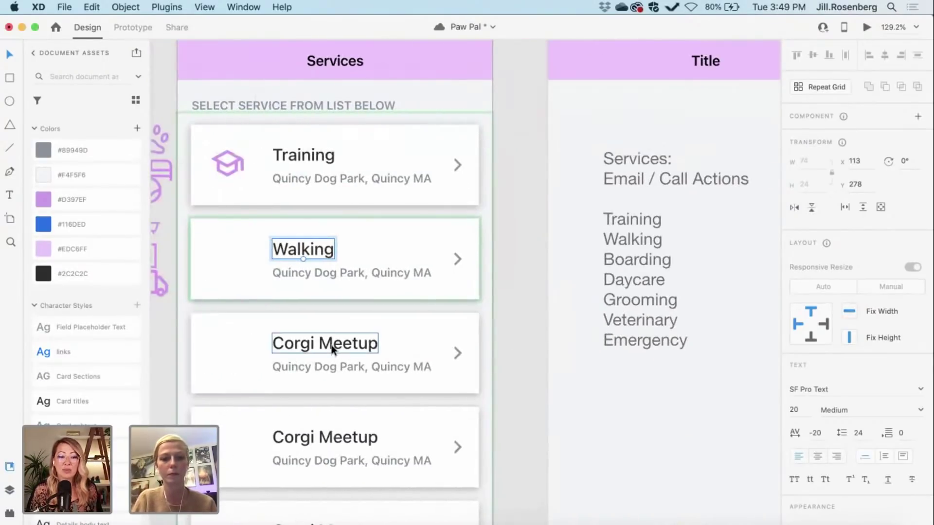
Step: Retitle the third card 'Boarding', correcting a typo along the way
left_click(343, 351)
double_click(343, 351)
type("Boaring")
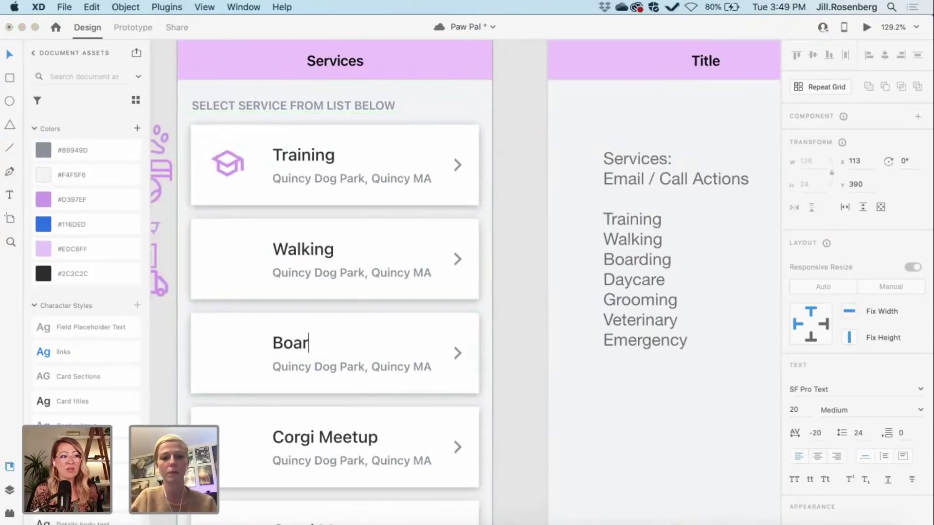
key("BackSpace")
key("BackSpace")
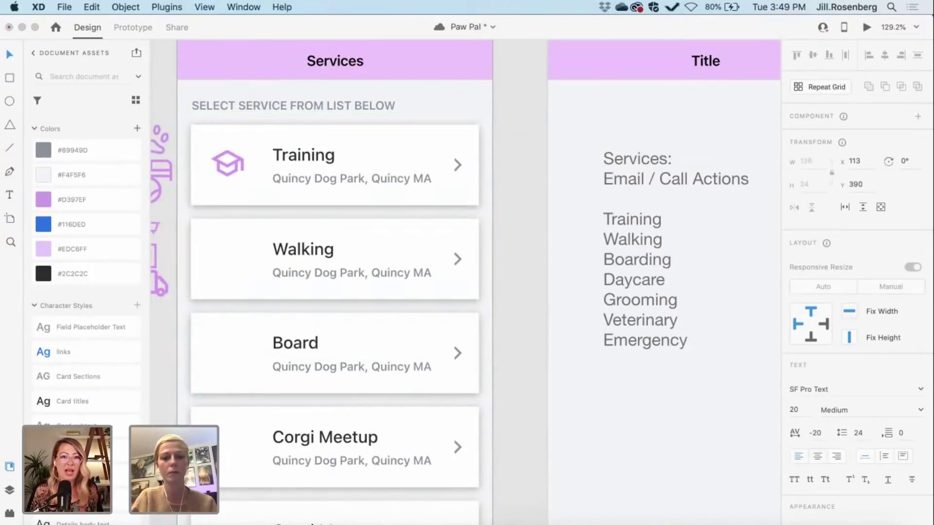
type("ding")
key("Escape")
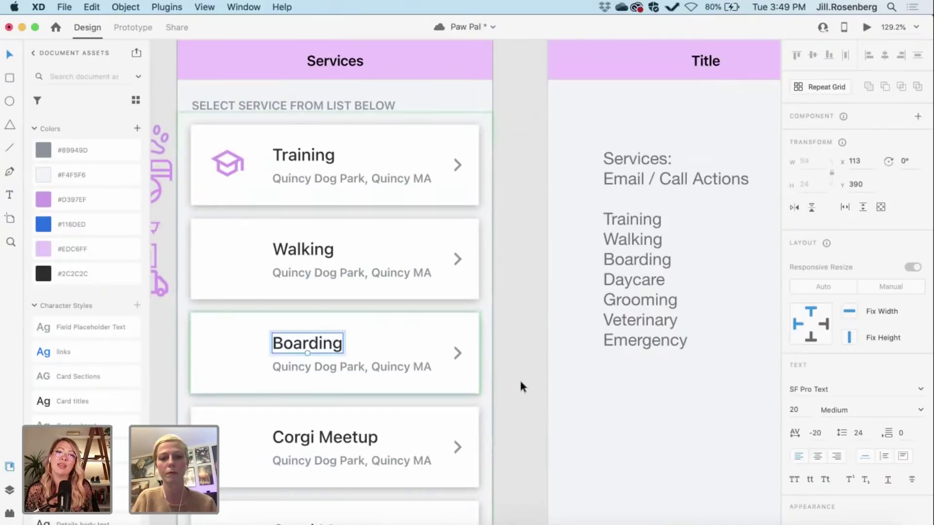
scroll(519, 378, "right", 5)
scroll(520, 383, "left", 5)
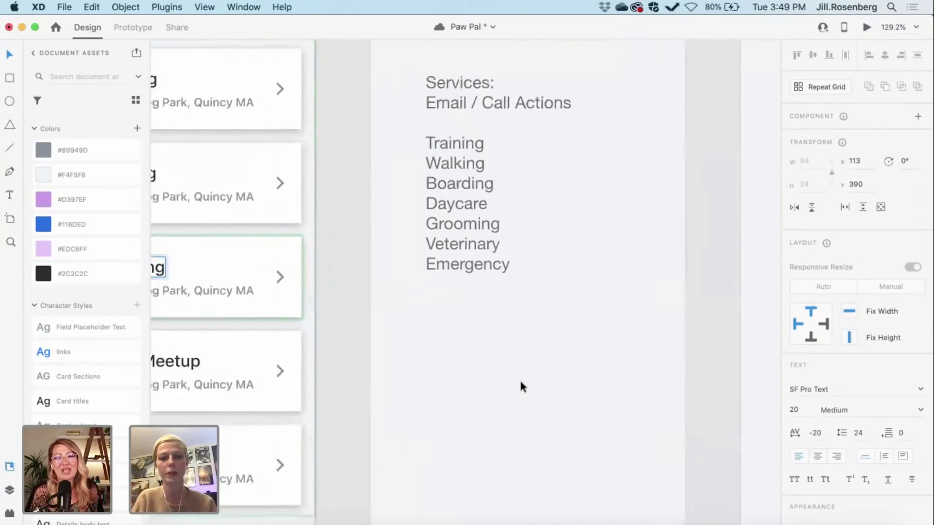
Step: Retitle the fourth and fifth cards 'Daycare' and 'Grooming'
left_click(341, 367)
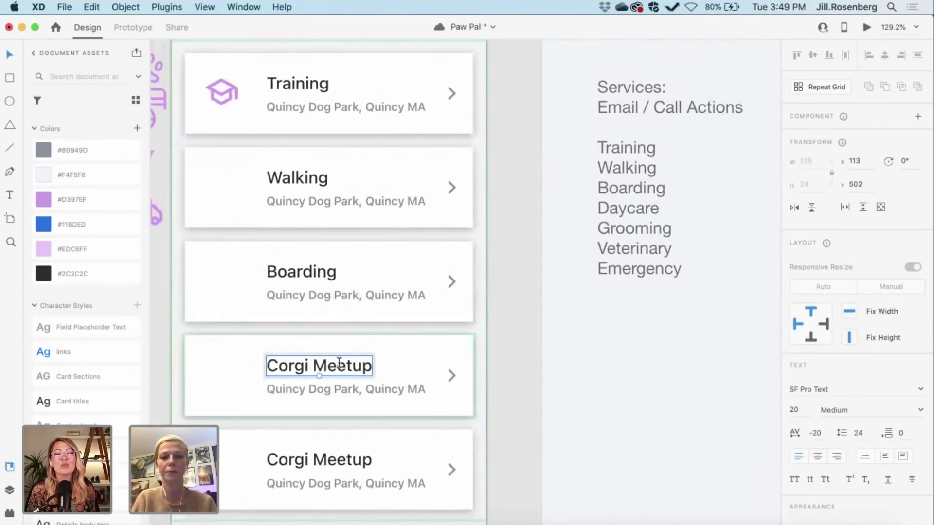
double_click(339, 364)
type("Daycare")
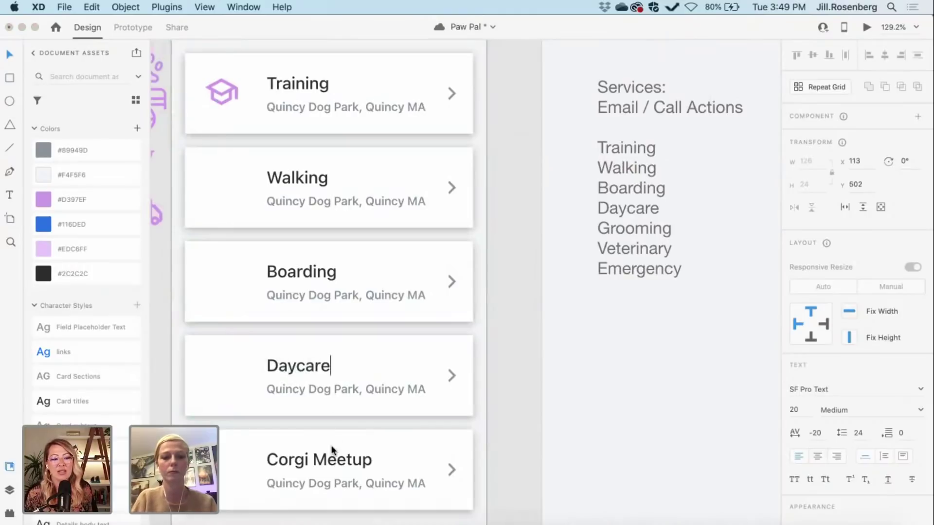
key("Escape")
left_click(329, 459)
double_click(329, 459)
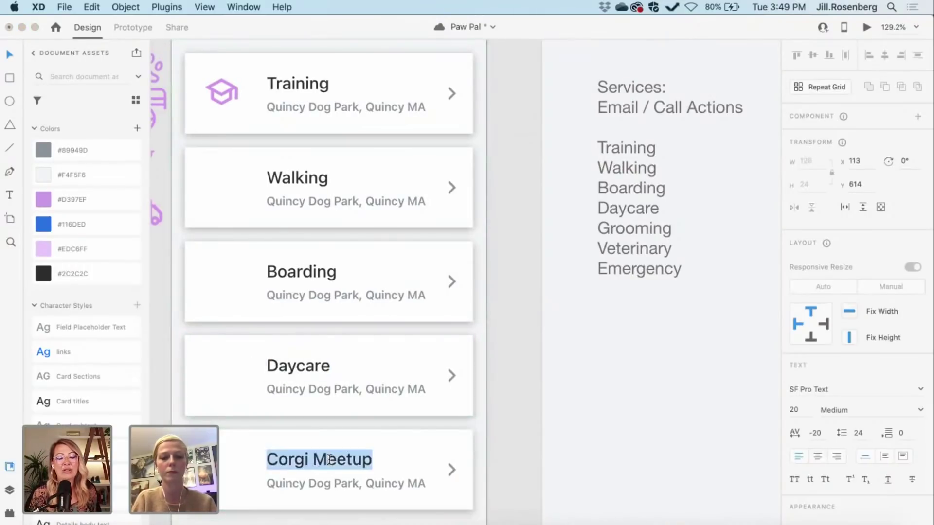
type("Grooming")
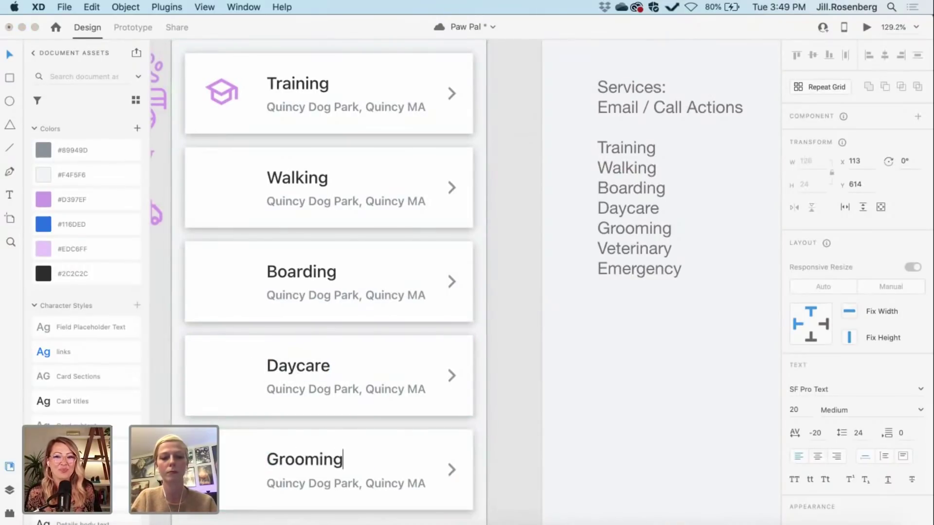
key("Escape")
scroll(587, 468, "right", 5)
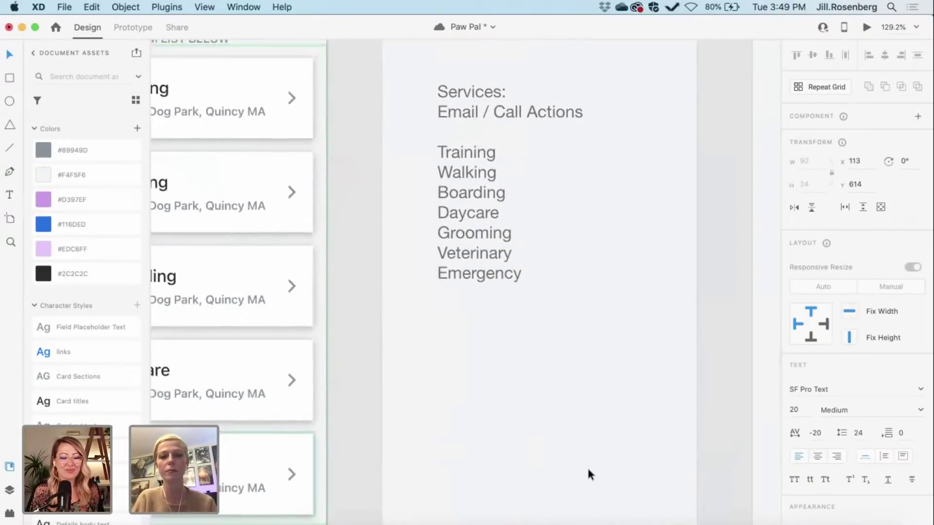
scroll(587, 466, "left", 8)
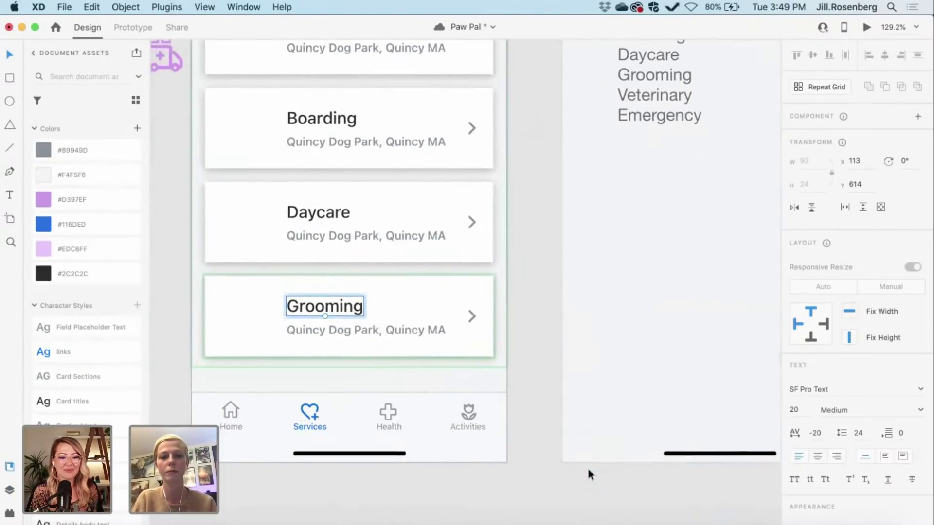
scroll(588, 475, "down", 5)
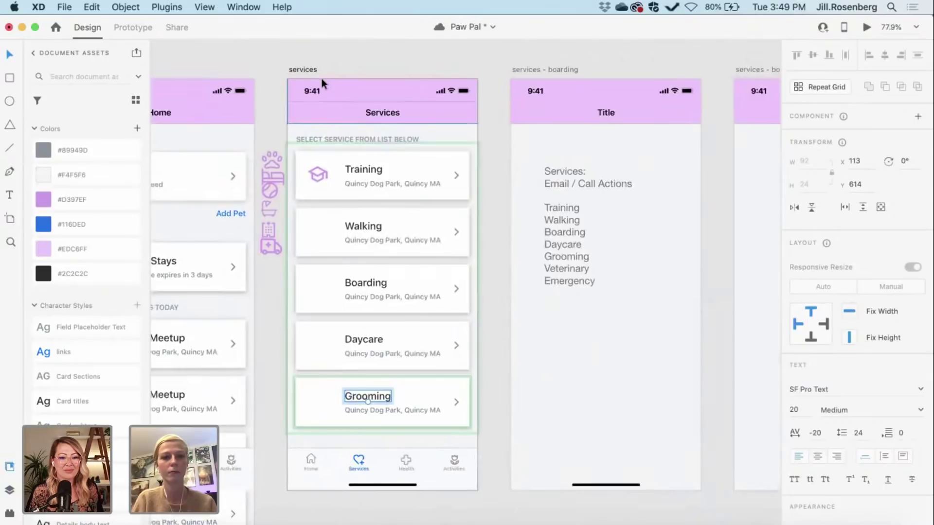
Step: Lengthen the Services artboard to 1077 tall
left_click(301, 69)
scroll(452, 352, "down", 5)
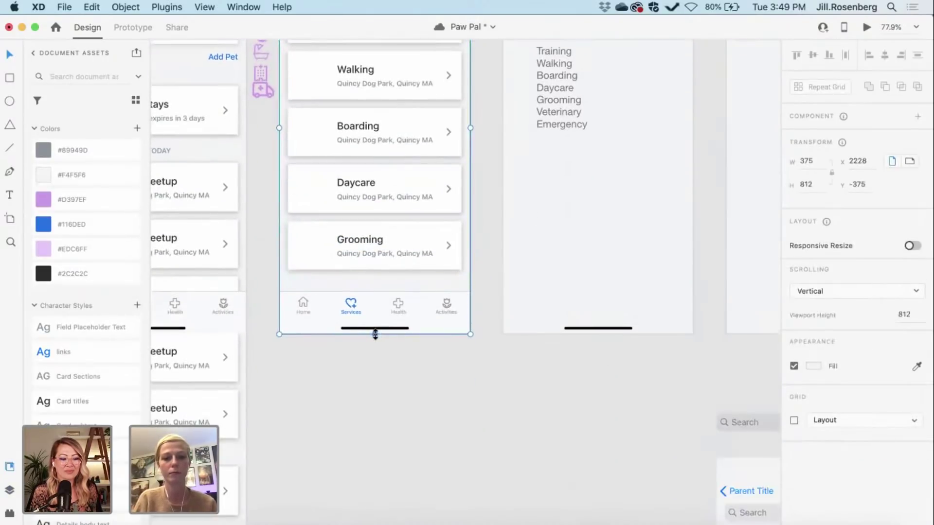
left_click_drag(375, 334, 385, 468)
scroll(572, 433, "up", 2)
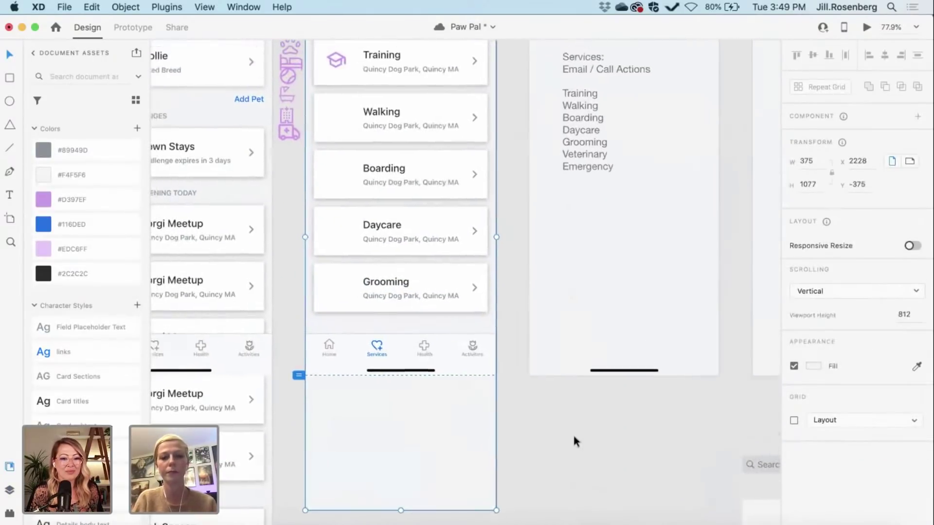
Step: Fix the bottom tab bar and the services header in place while scrolling
left_click(459, 366)
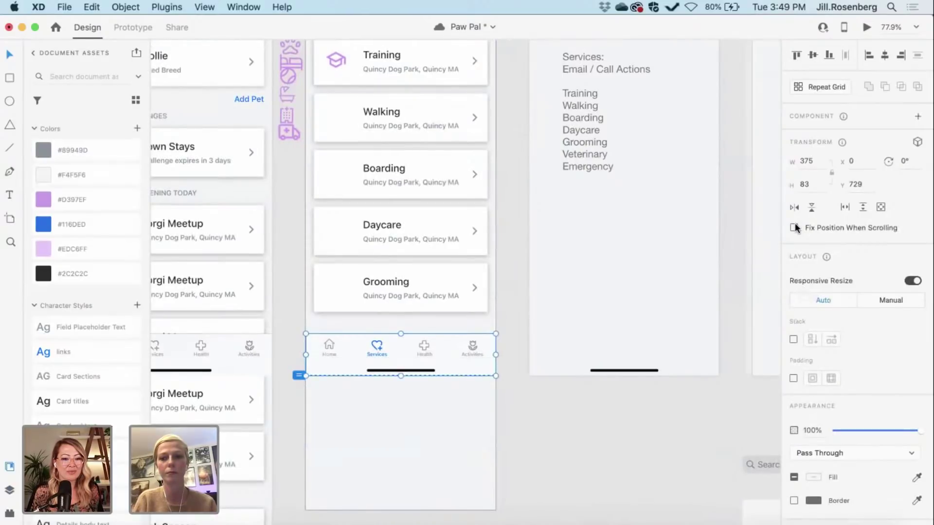
left_click(794, 228)
scroll(413, 319, "up", 5)
scroll(413, 327, "down", 3)
scroll(413, 327, "right", 2)
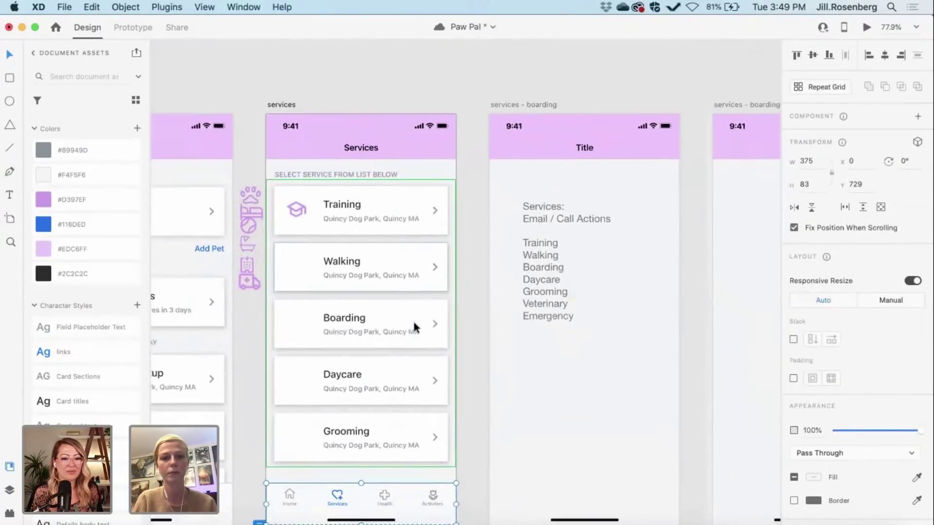
left_click(399, 131)
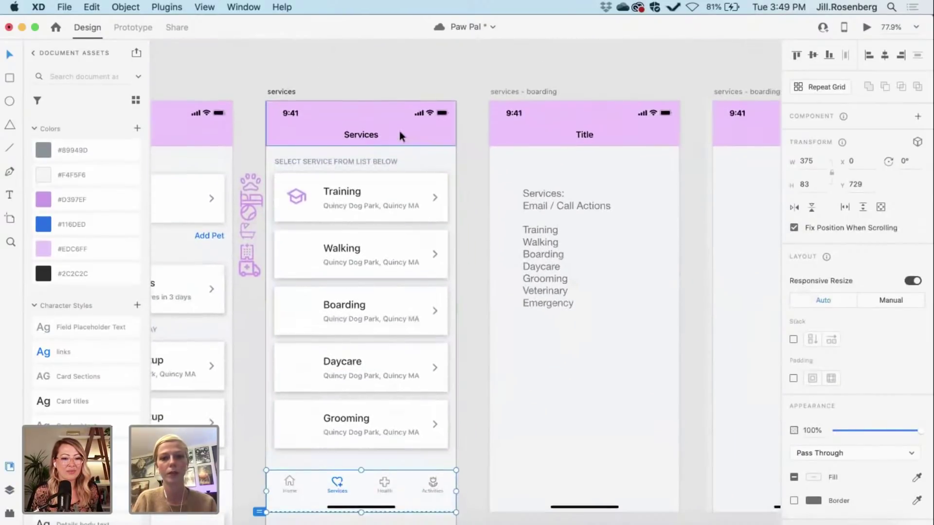
left_click(791, 228)
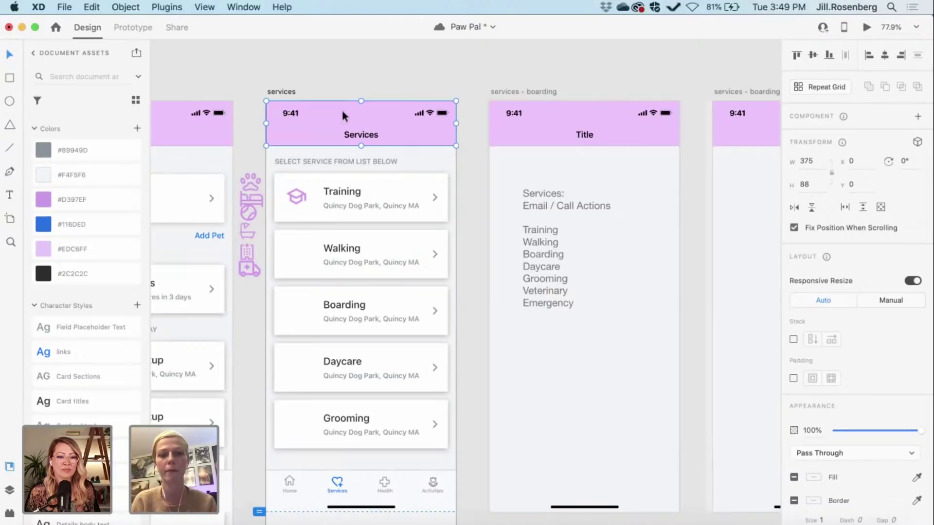
scroll(342, 110, "left", 2)
scroll(343, 111, "right", 2)
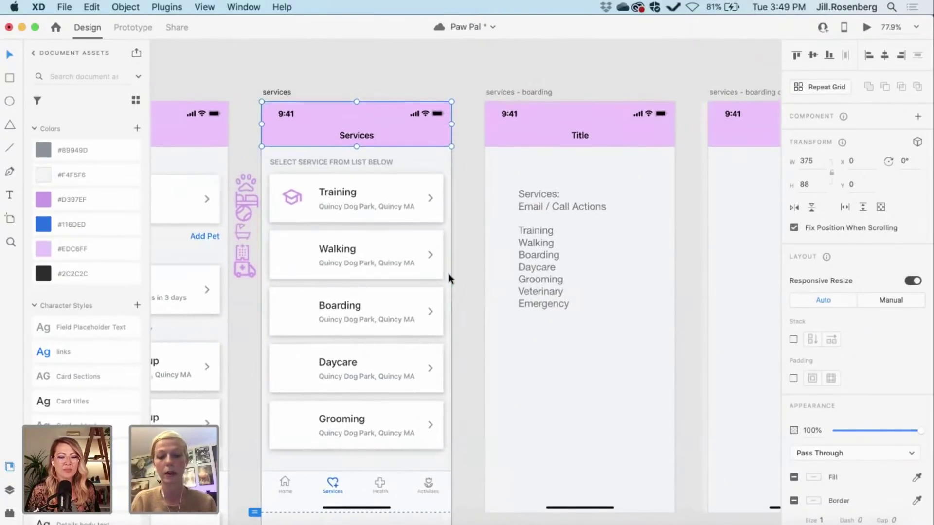
Step: Select the service-card repeat grid, 373 by 568 at y 129
scroll(426, 301, "down", 5)
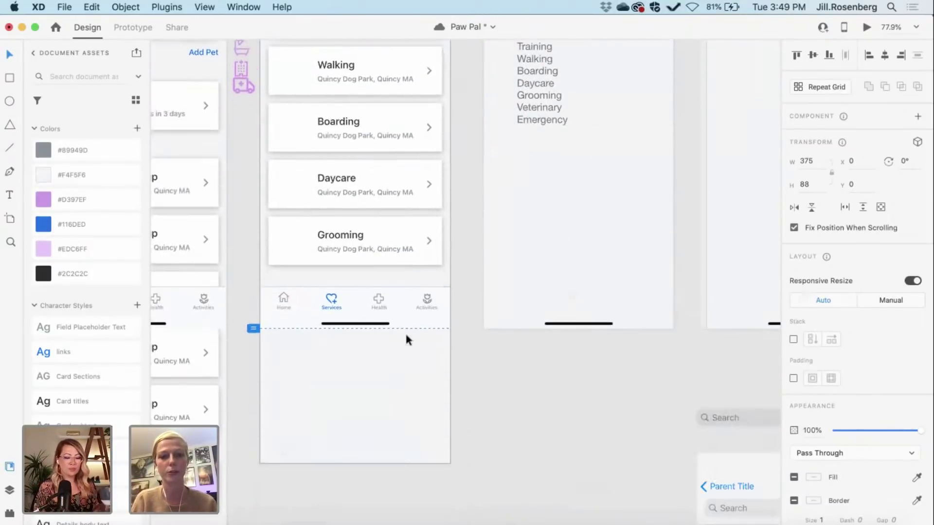
left_click(390, 313)
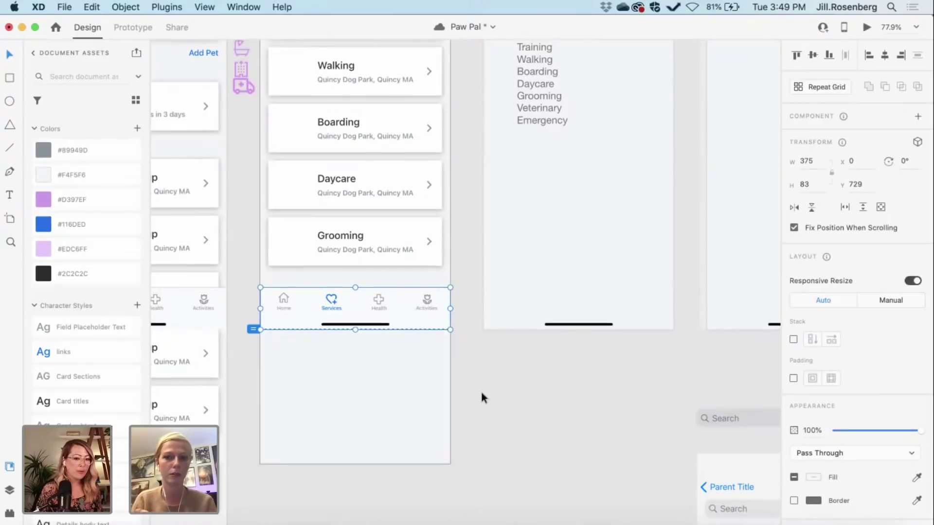
scroll(480, 390, "up", 2)
scroll(481, 393, "up", 1)
left_click(396, 308)
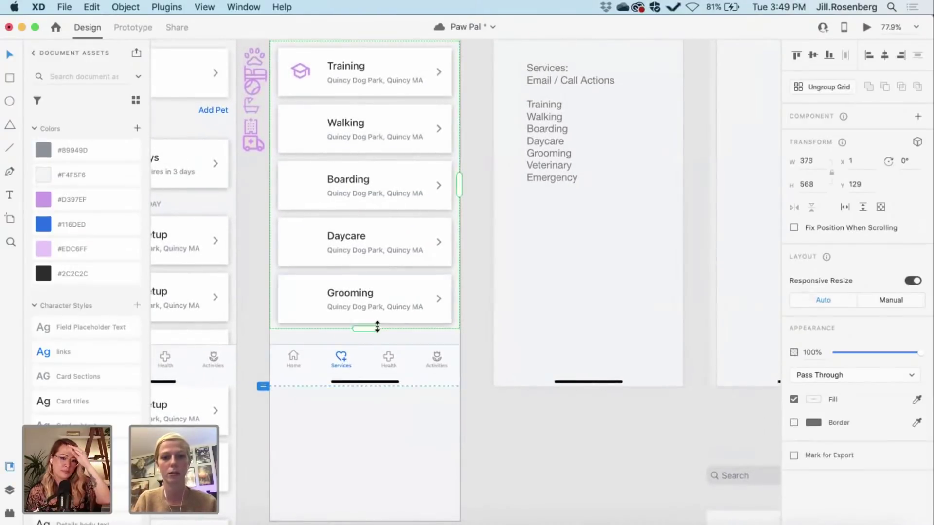
Step: Extend the card repeat grid downward to add more cards below Grooming
left_click_drag(368, 329, 360, 457)
scroll(370, 443, "up", 2)
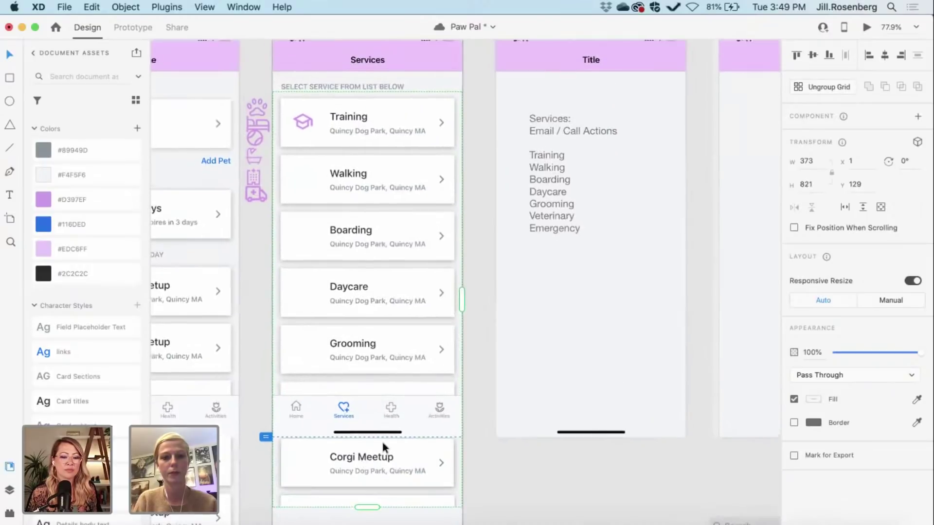
scroll(325, 410, "down", 1)
scroll(325, 410, "left", 1)
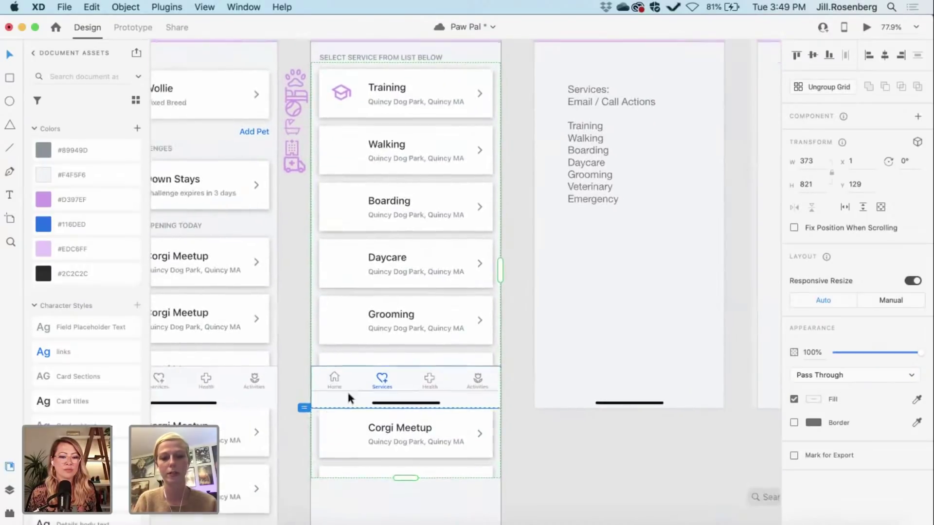
Step: Send the bottom navigation bar behind the card list
left_click(348, 381)
key("super+shift+bracketleft")
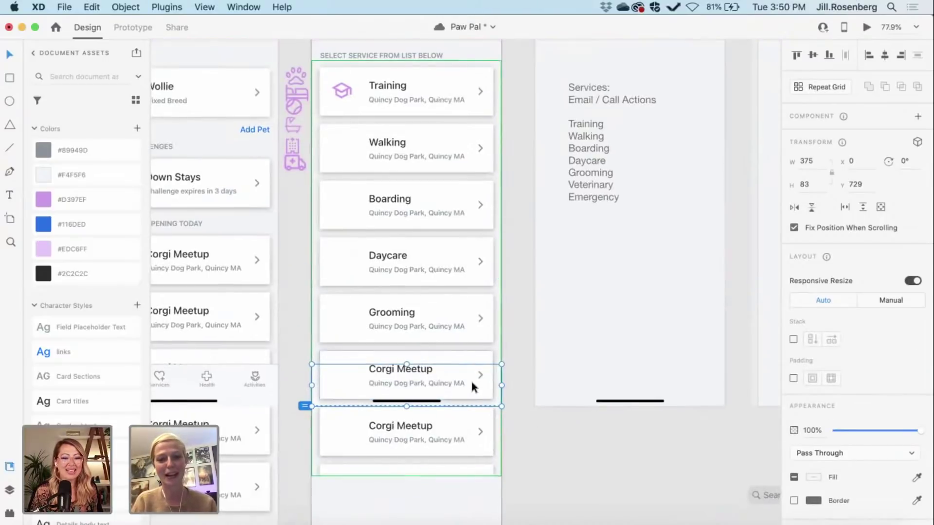
scroll(470, 378, "up", 5)
scroll(471, 379, "right", 3)
scroll(471, 379, "up", 2)
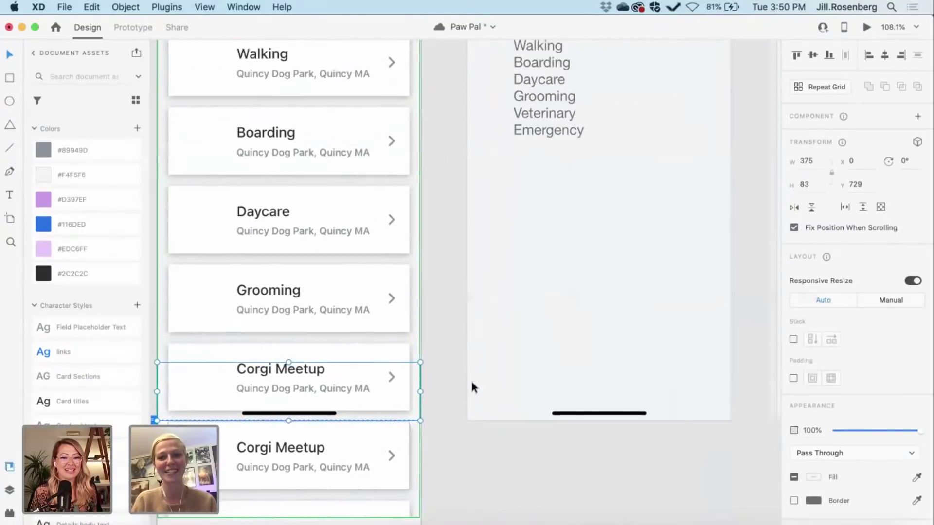
scroll(404, 339, "down", 2)
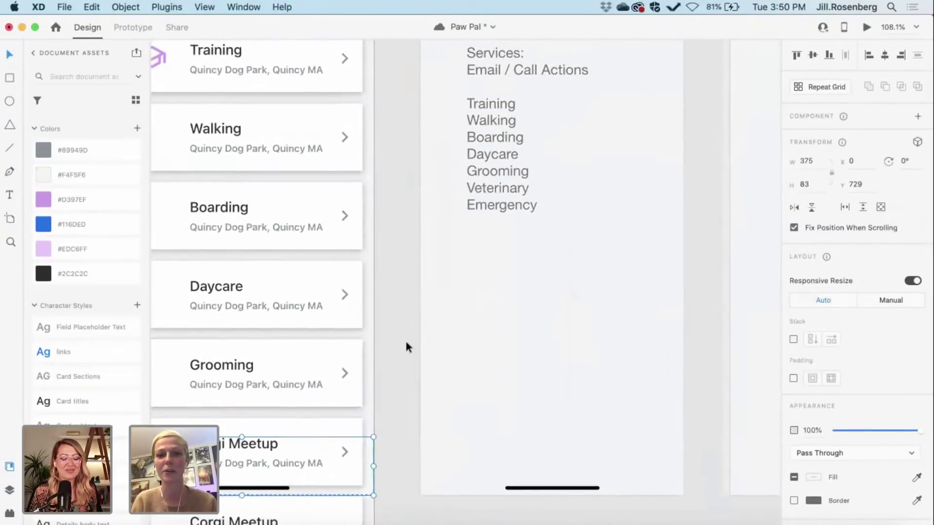
scroll(404, 339, "left", 3)
scroll(286, 423, "right", 2)
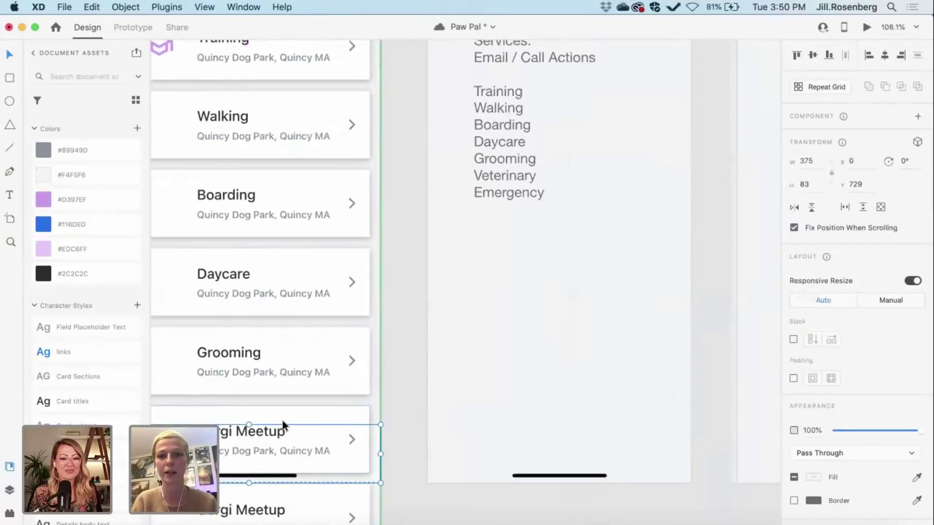
scroll(283, 425, "down", 3)
scroll(284, 425, "left", 3)
Step: Retitle the sixth card from Corgi Meetup to 'Veterinary'
double_click(308, 362)
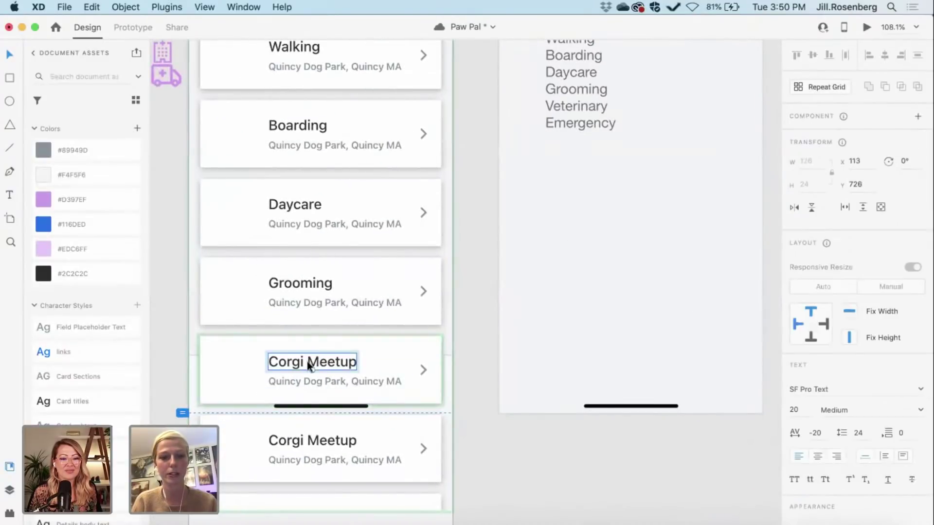
key("Return")
type("Vete")
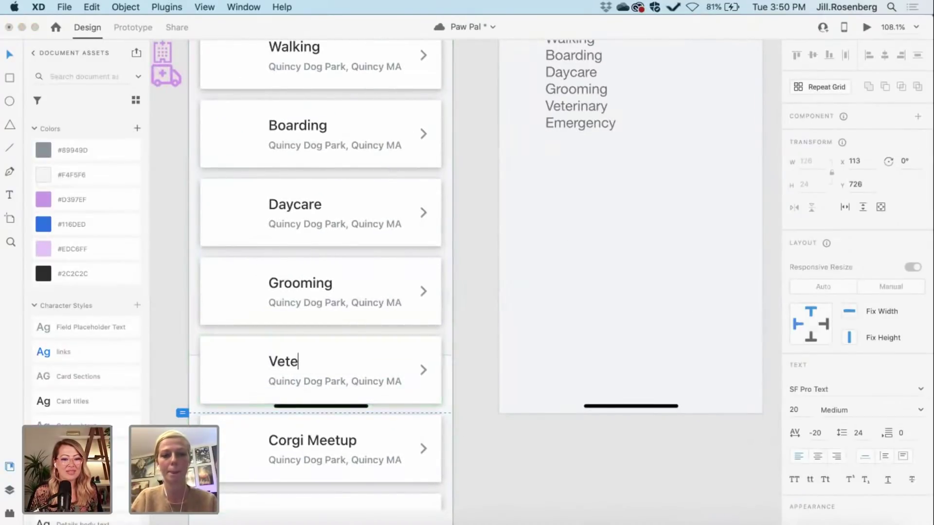
type("rinary")
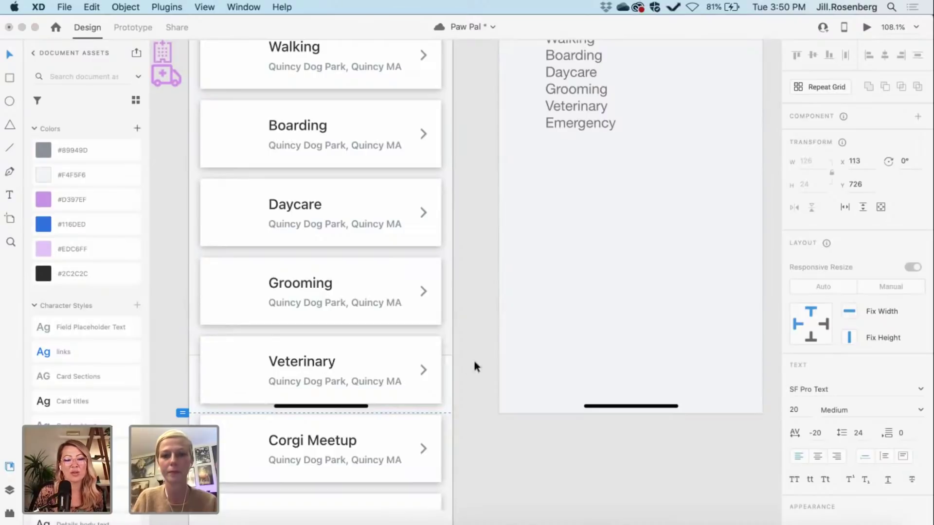
left_click(474, 360)
scroll(474, 362, "down", 3)
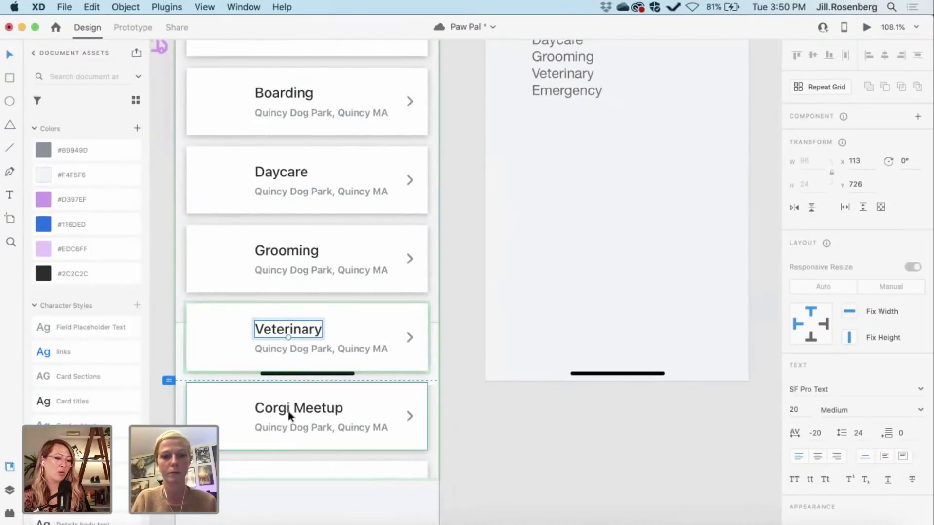
left_click(307, 275)
left_click(452, 301)
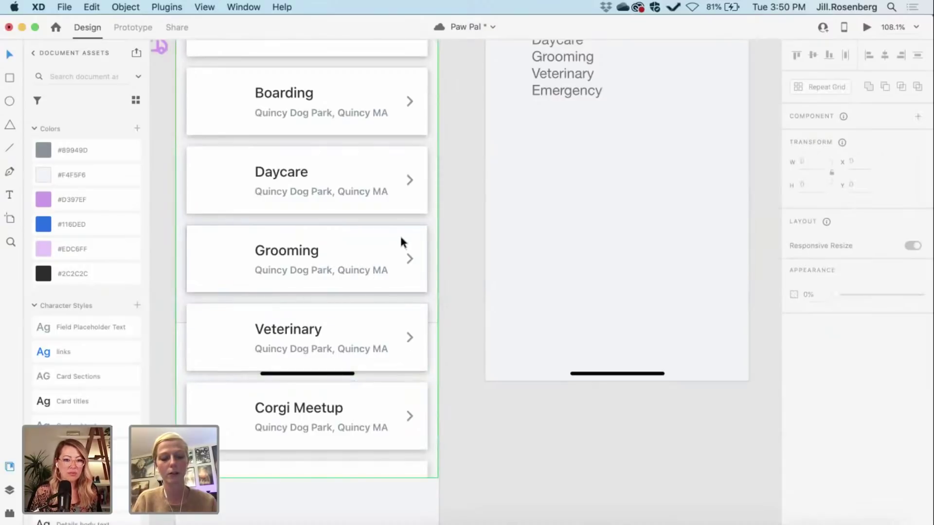
left_click(329, 419)
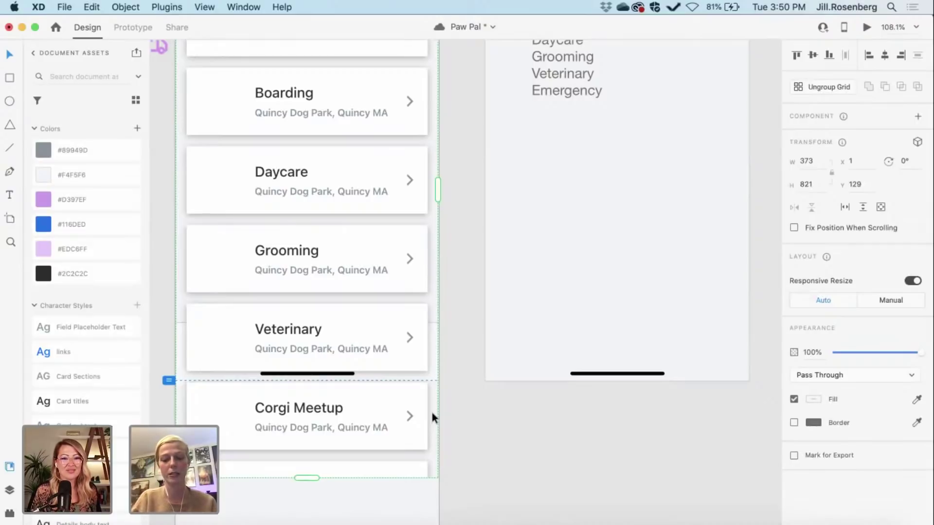
key("super+bracketleft")
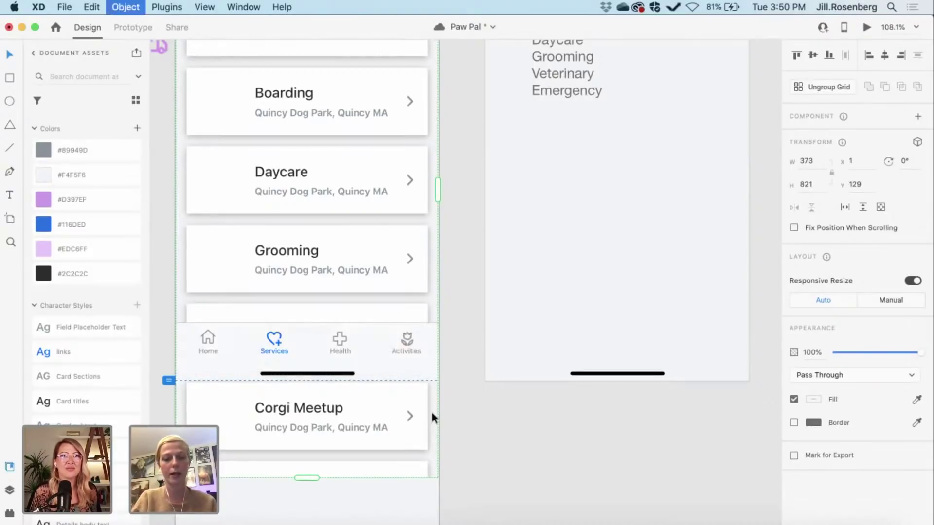
key("super+bracketright")
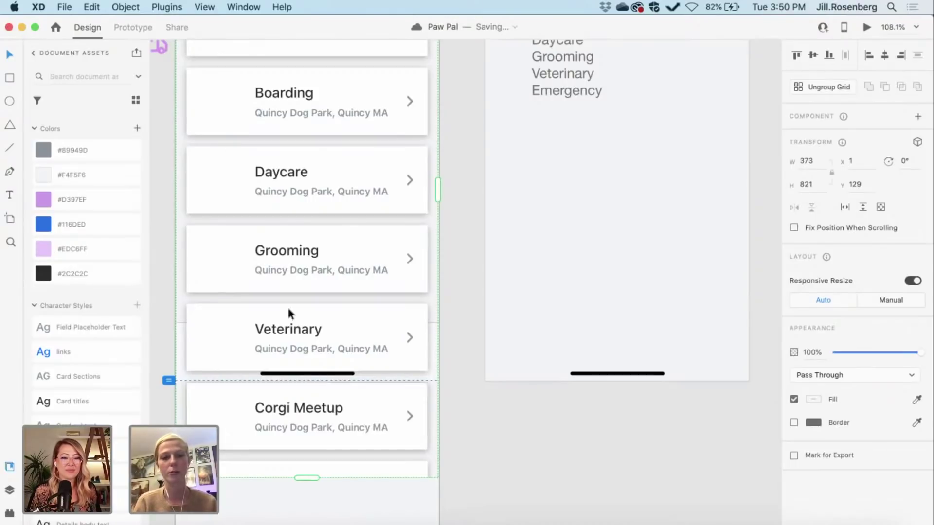
mouse_move(421, 296)
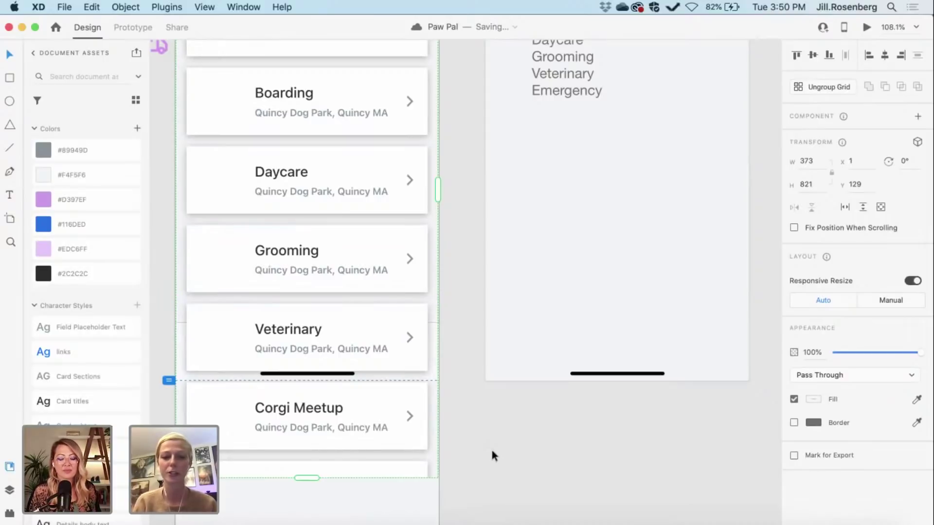
left_click(433, 353)
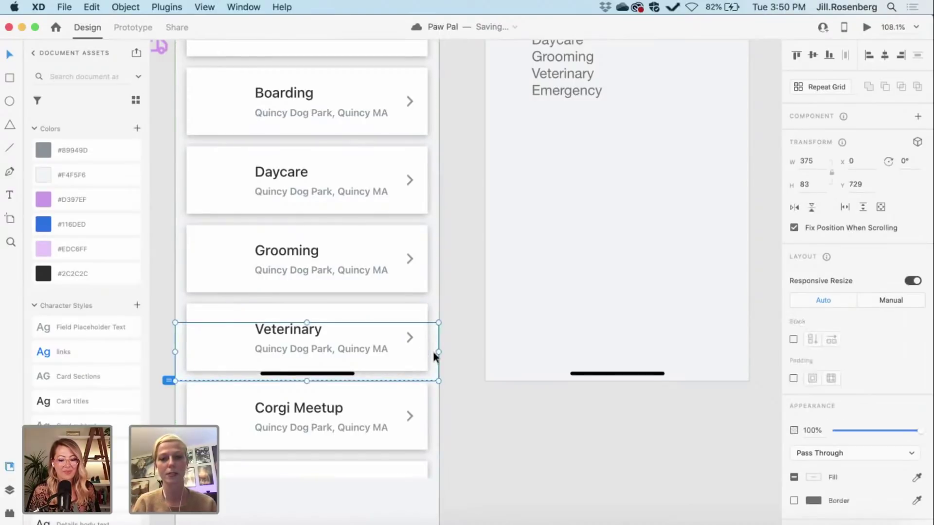
right_click(433, 353)
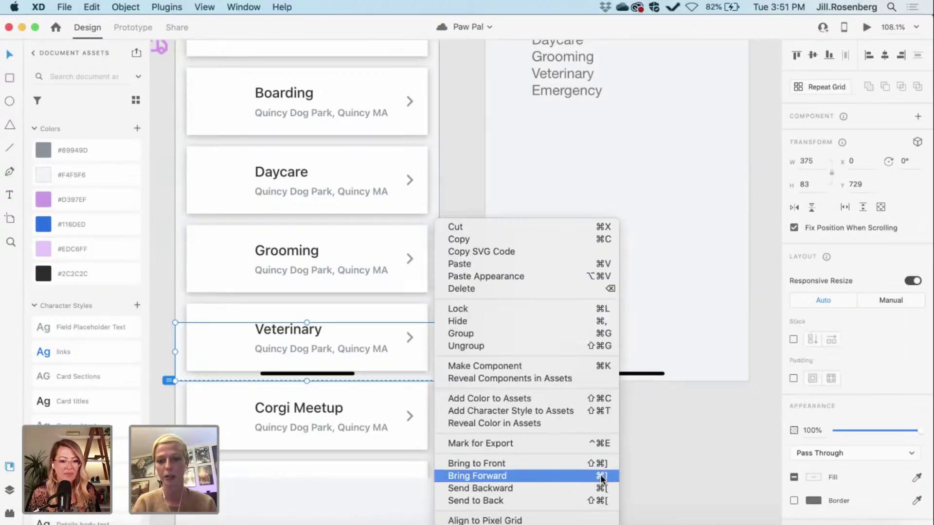
left_click(652, 483)
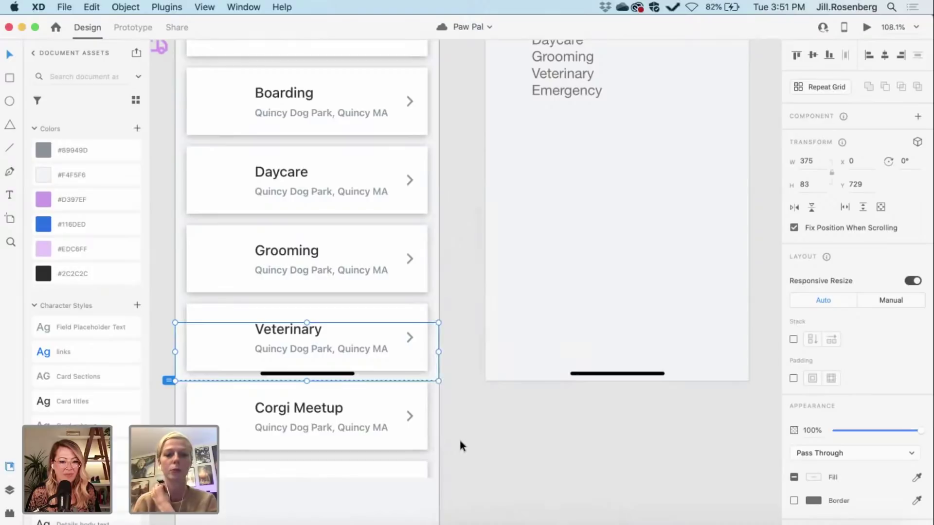
left_click(499, 466)
Step: Replace the Corgi Meetup title below Veterinary with 'Emergency Care'
scroll(308, 405, "right", 1)
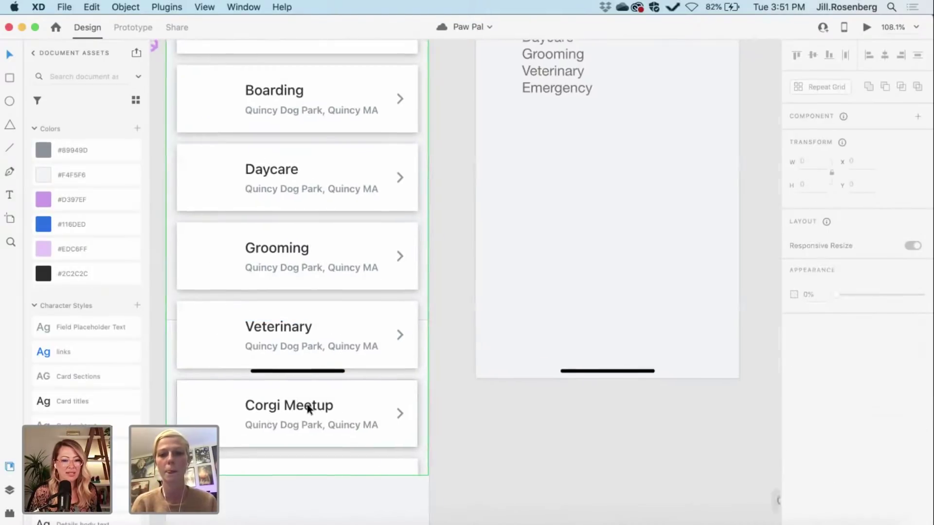
scroll(308, 409, "up", 2)
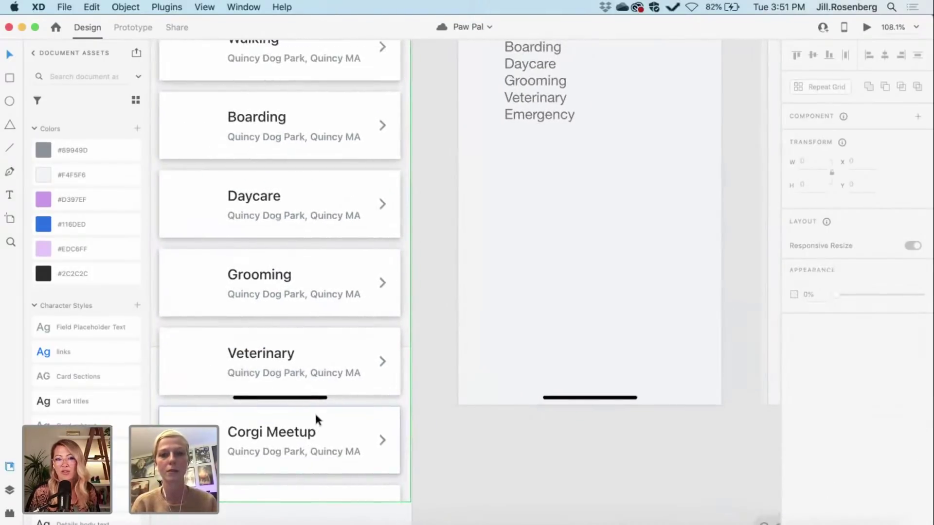
double_click(283, 433)
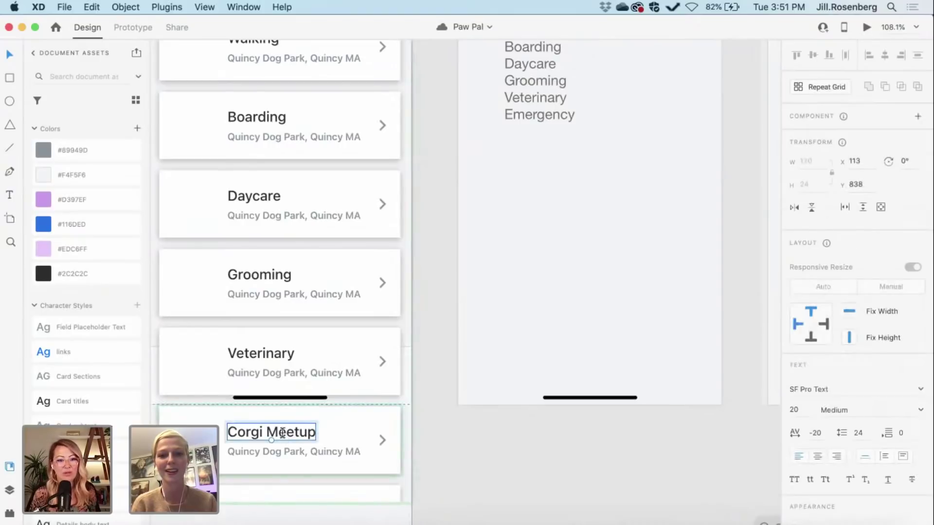
double_click(282, 433)
key("BackSpace")
type("Emerg")
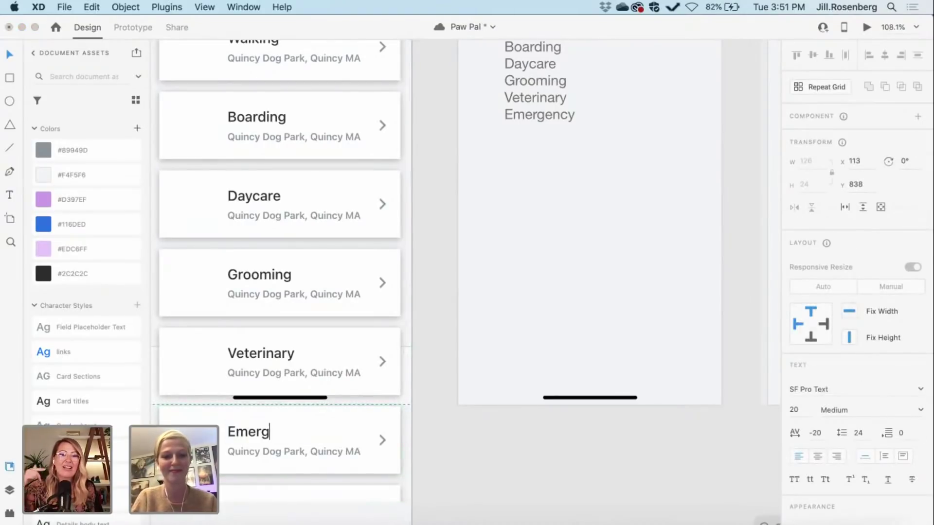
type("en")
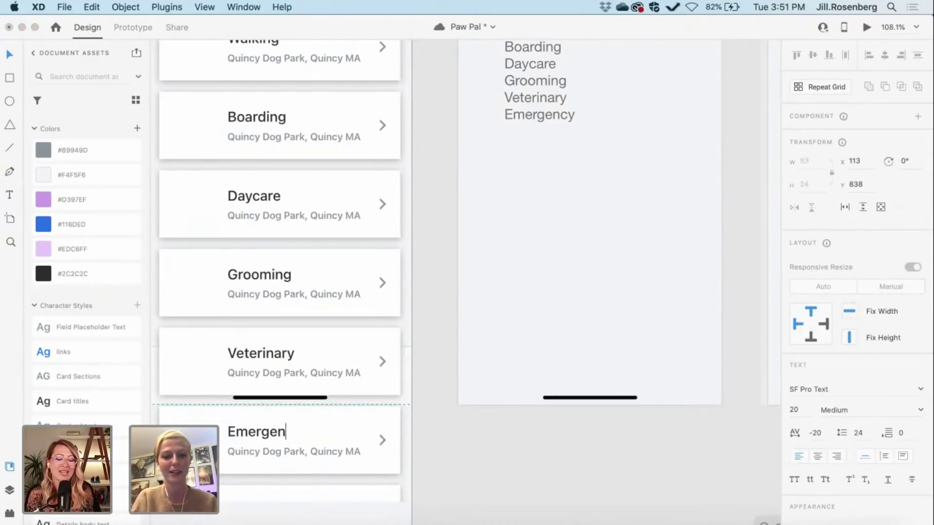
type("cy")
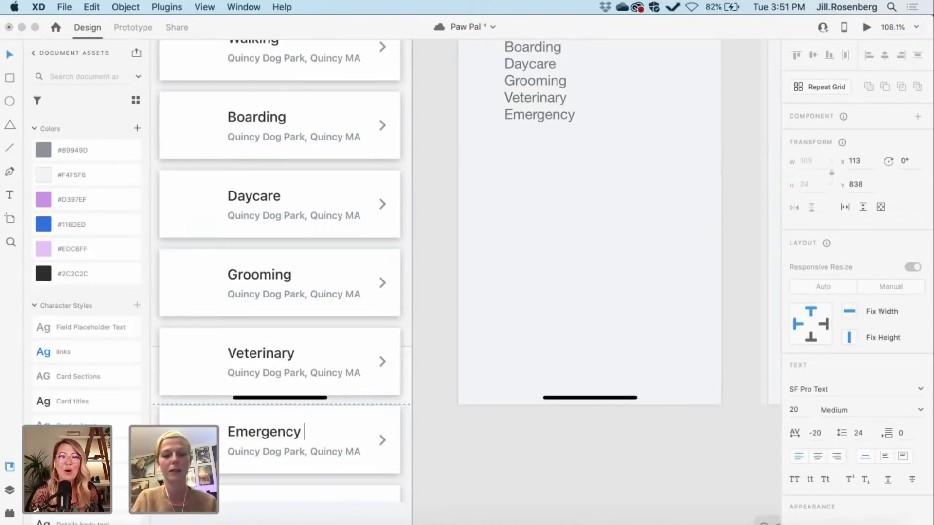
type(" Care")
key("Escape")
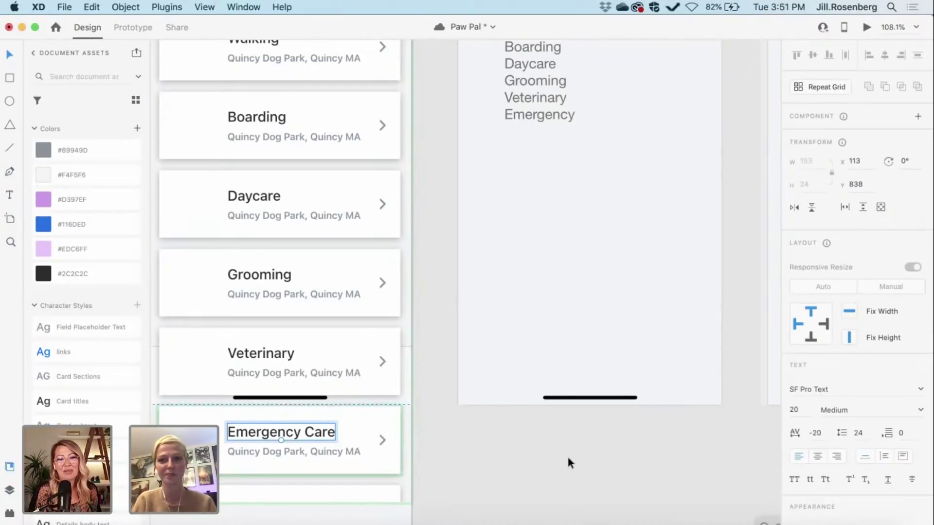
scroll(567, 454, "right", 2)
left_click(567, 454)
scroll(568, 458, "down", 5)
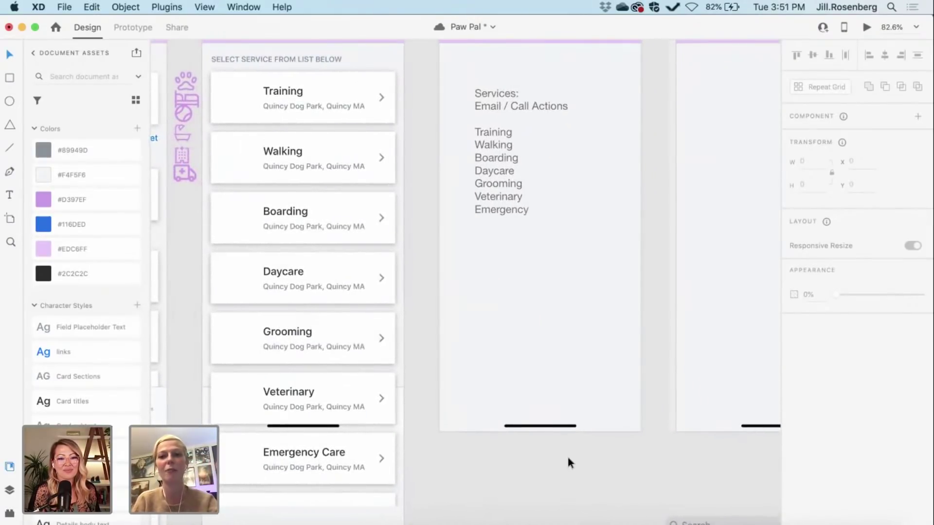
Step: Save the Paw Pal document
scroll(568, 458, "right", 2)
scroll(565, 490, "down", 1)
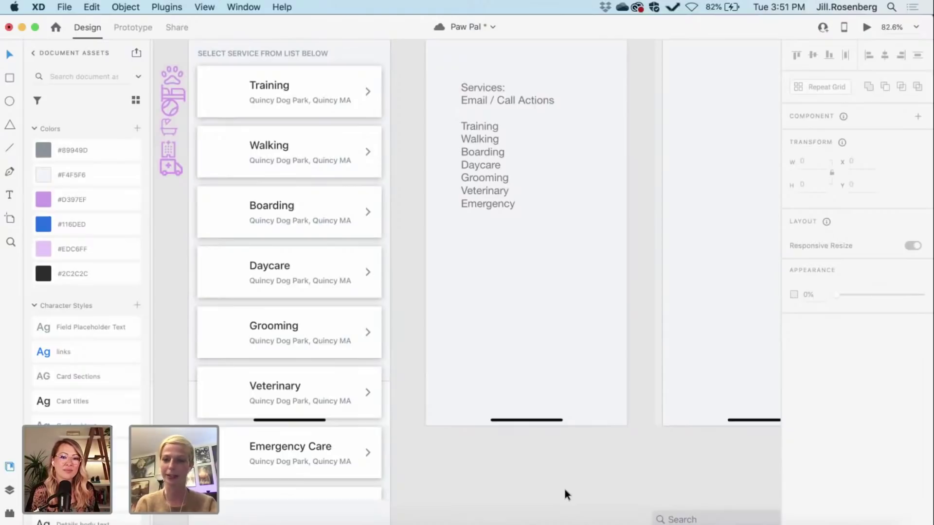
key("super+s")
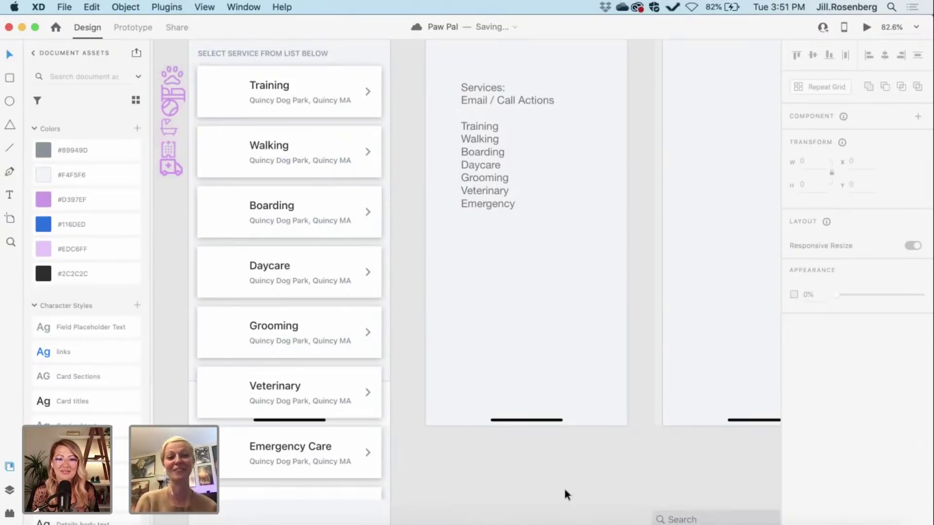
scroll(564, 487, "down", 2)
scroll(564, 486, "left", 1)
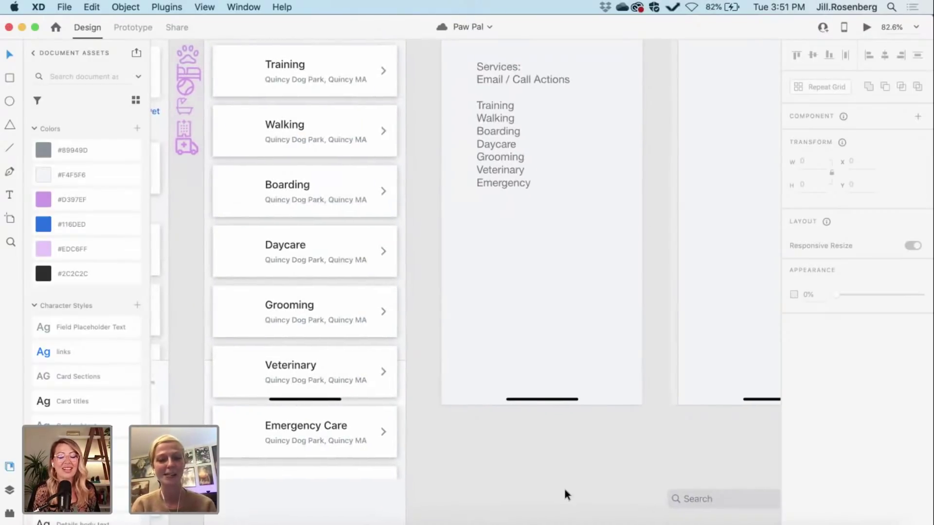
scroll(564, 489, "down", 2)
scroll(564, 489, "left", 3)
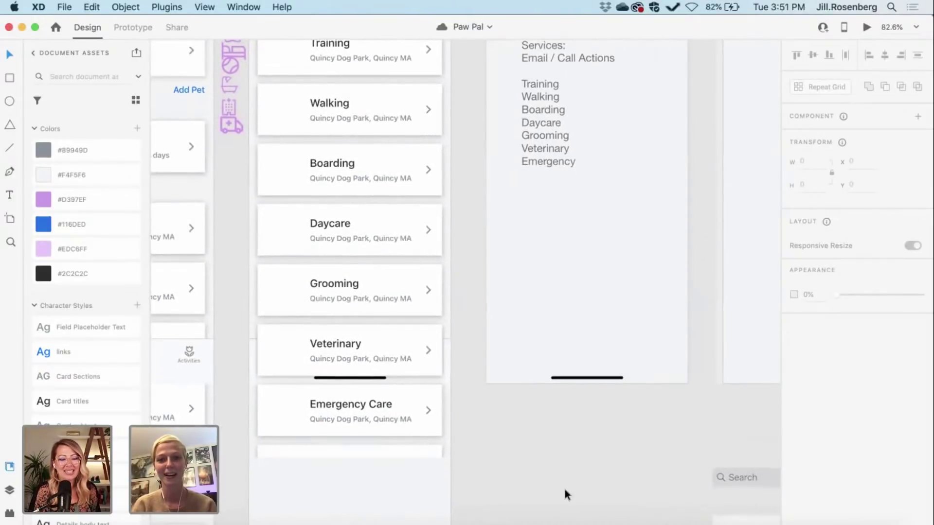
Step: Shorten the service-card repeat grid to 790 tall, dropping the partial extra row
scroll(564, 491, "up", 1)
scroll(564, 491, "right", 3)
scroll(564, 492, "left", 2)
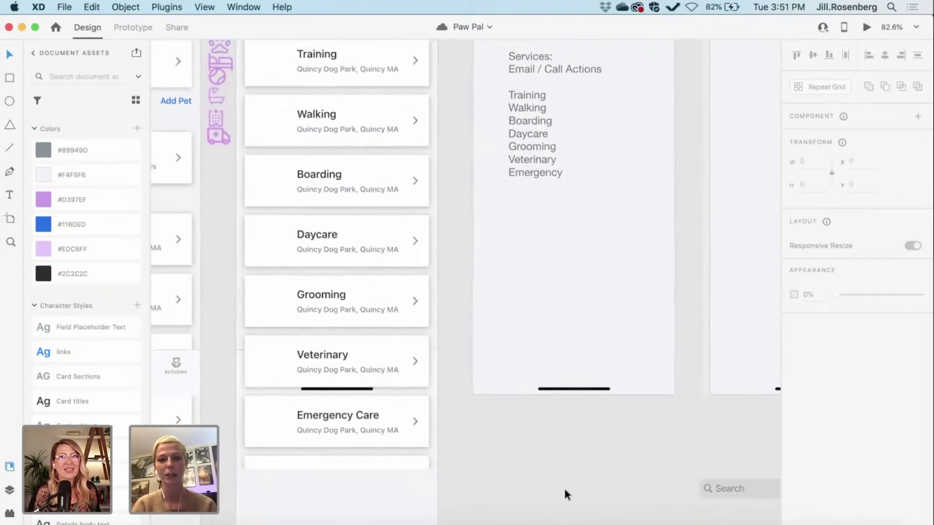
left_click(351, 422)
left_click_drag(338, 465, 336, 450)
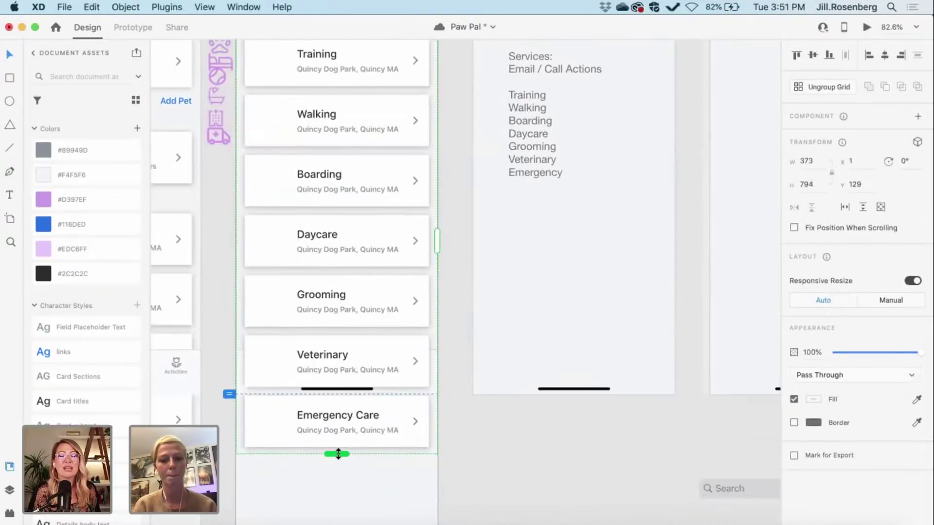
scroll(336, 450, "up", 5)
scroll(337, 456, "left", 5)
scroll(338, 455, "down", 1)
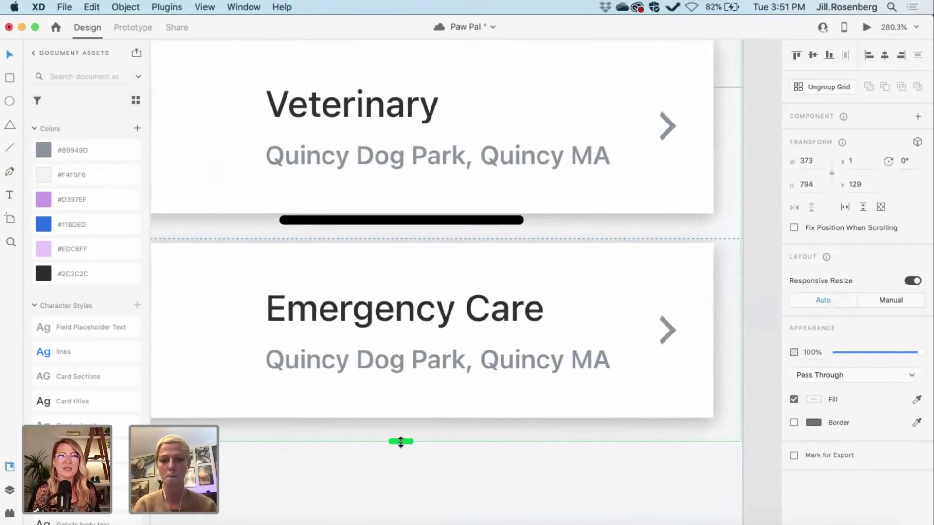
left_click_drag(401, 440, 401, 434)
left_click(424, 469)
scroll(424, 469, "down", 5)
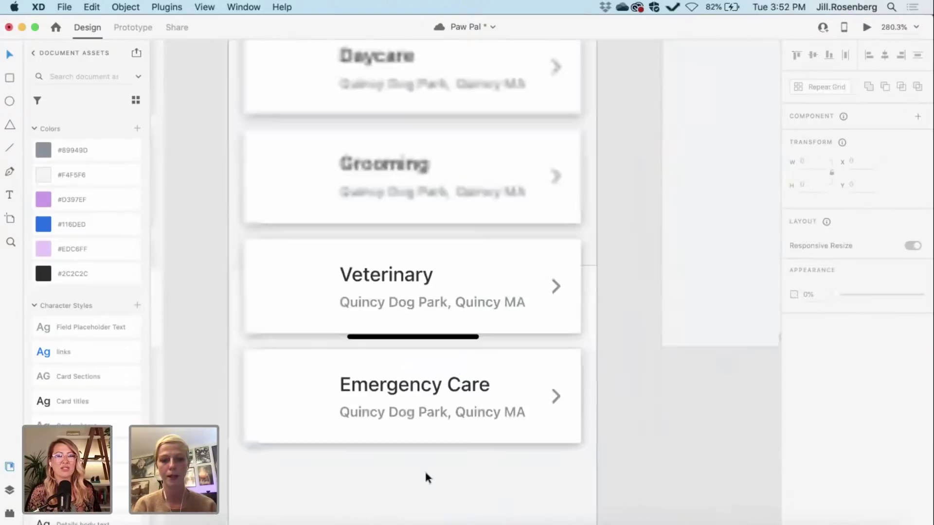
scroll(724, 434, "down", 3)
scroll(724, 437, "down", 5)
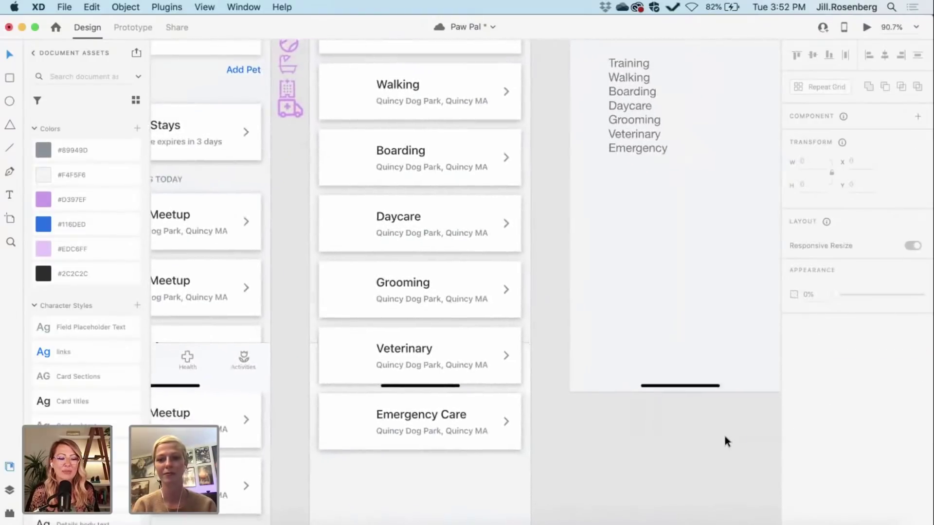
scroll(723, 433, "up", 2)
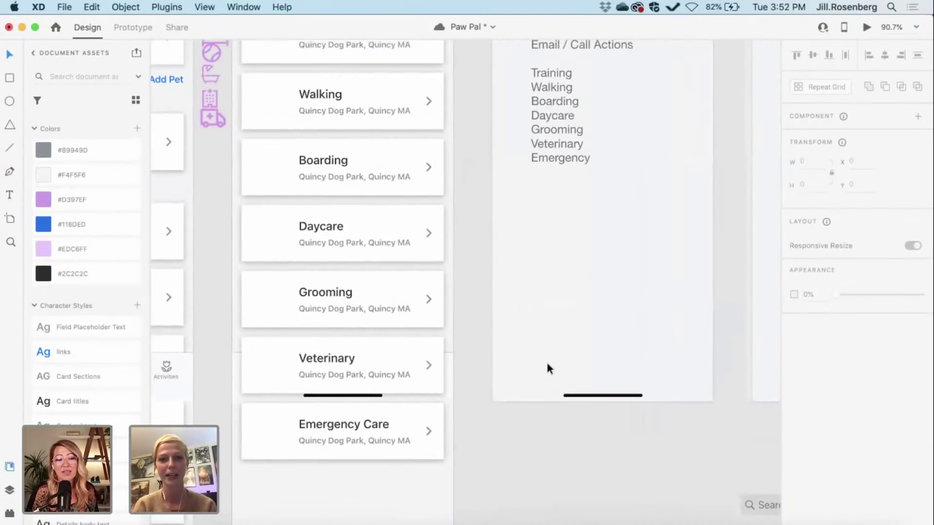
scroll(546, 360, "up", 2)
scroll(406, 373, "up", 5)
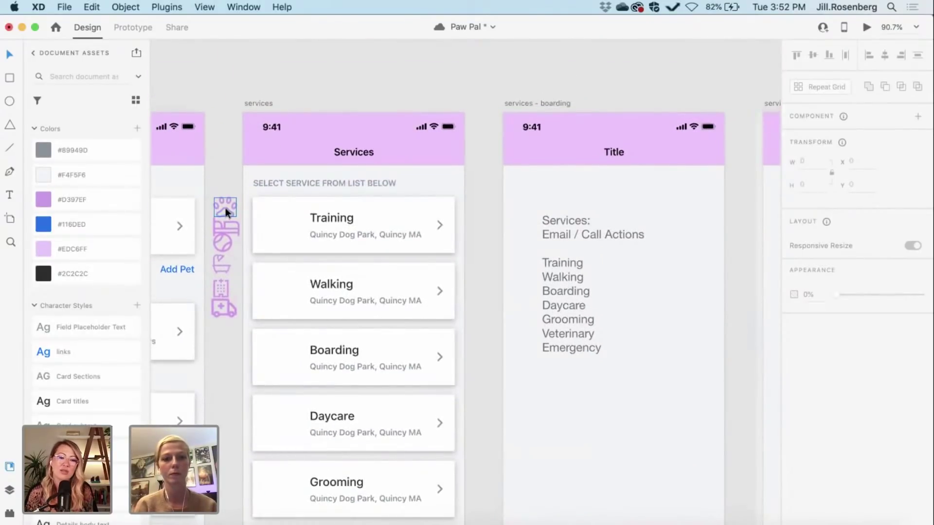
scroll(225, 208, "down", 5)
scroll(225, 208, "left", 1)
Step: Place the graduation cap icon on the Training card and review the artboards
left_click(262, 215)
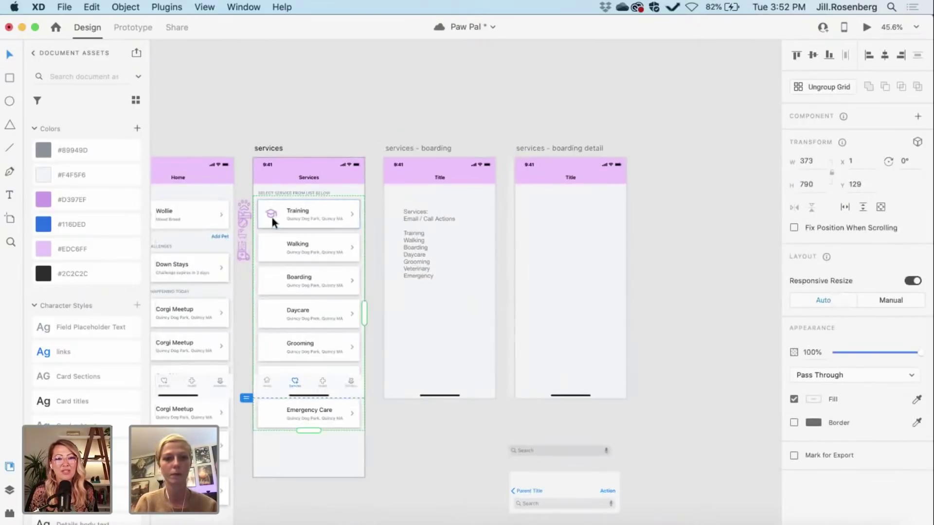
scroll(272, 217, "up", 4)
left_click(225, 148)
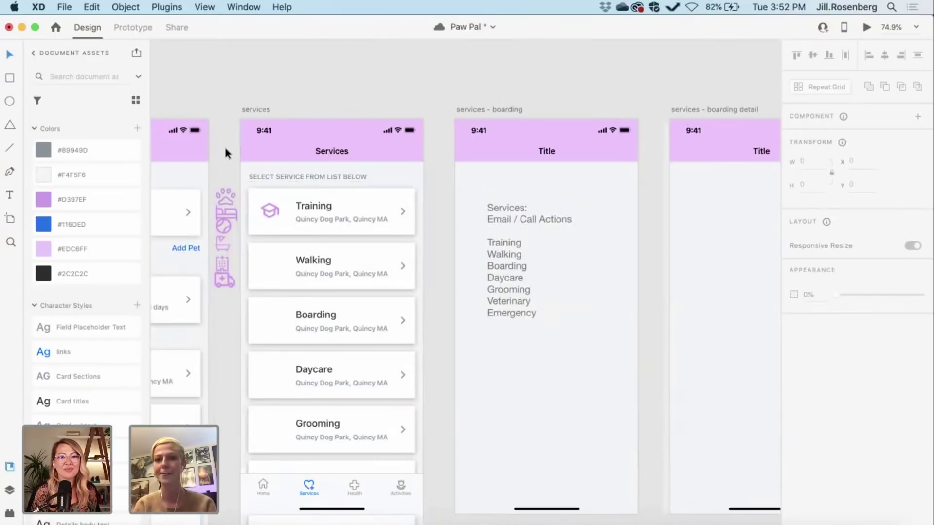
scroll(225, 148, "left", 1)
scroll(225, 148, "up", 1)
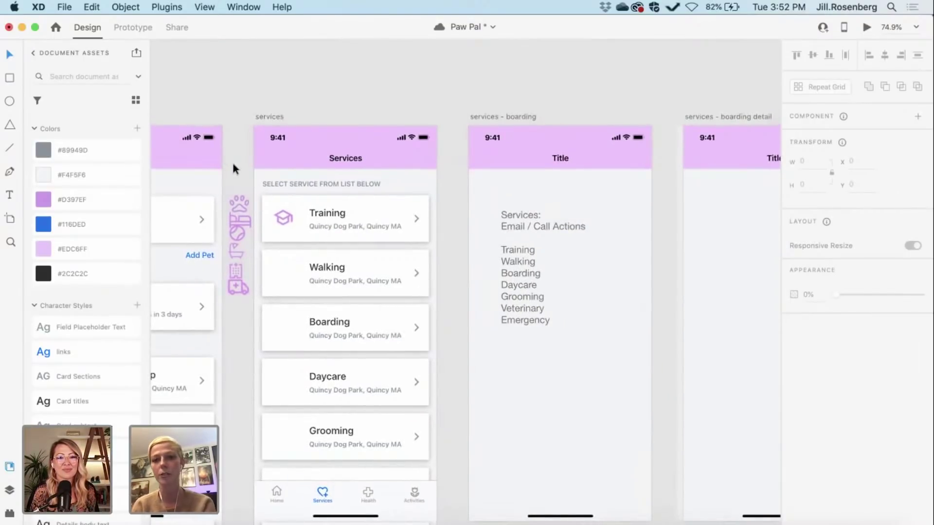
scroll(233, 165, "up", 1)
scroll(233, 165, "left", 1)
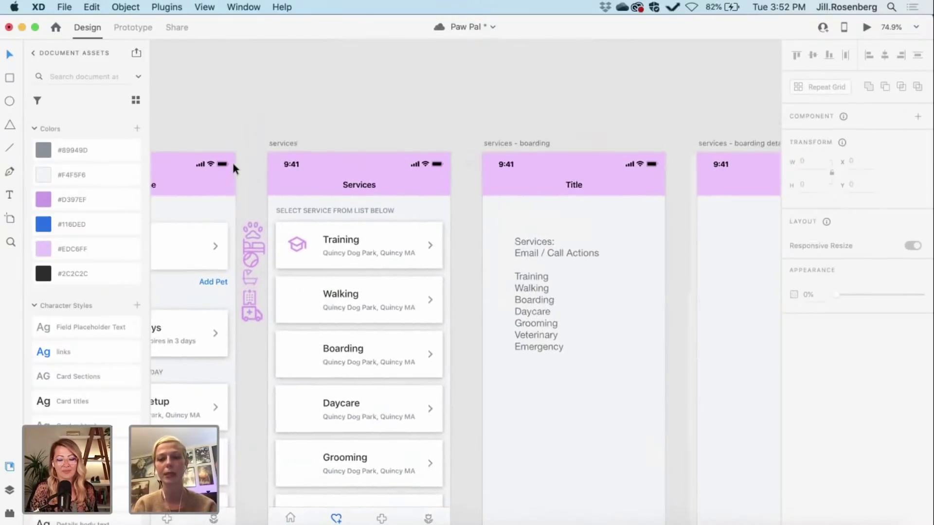
scroll(229, 163, "down", 5)
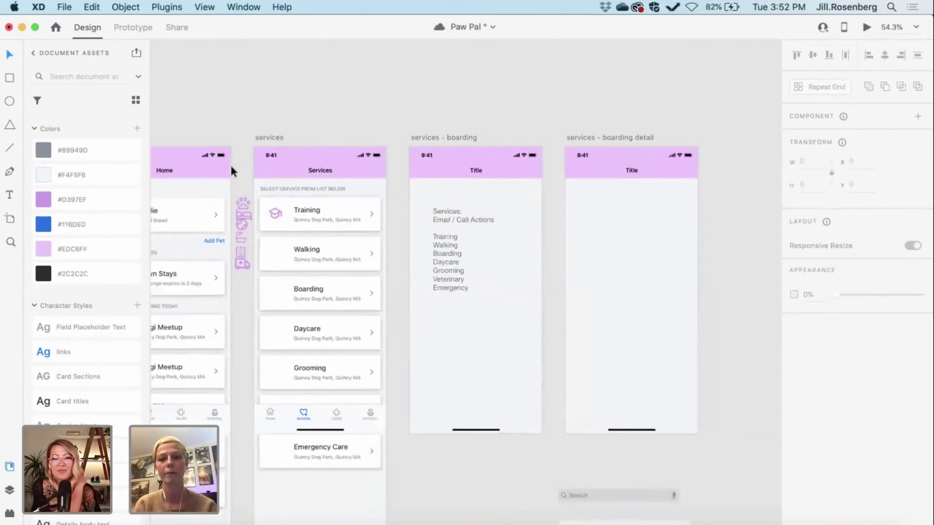
scroll(408, 355, "down", 5)
scroll(413, 360, "right", 2)
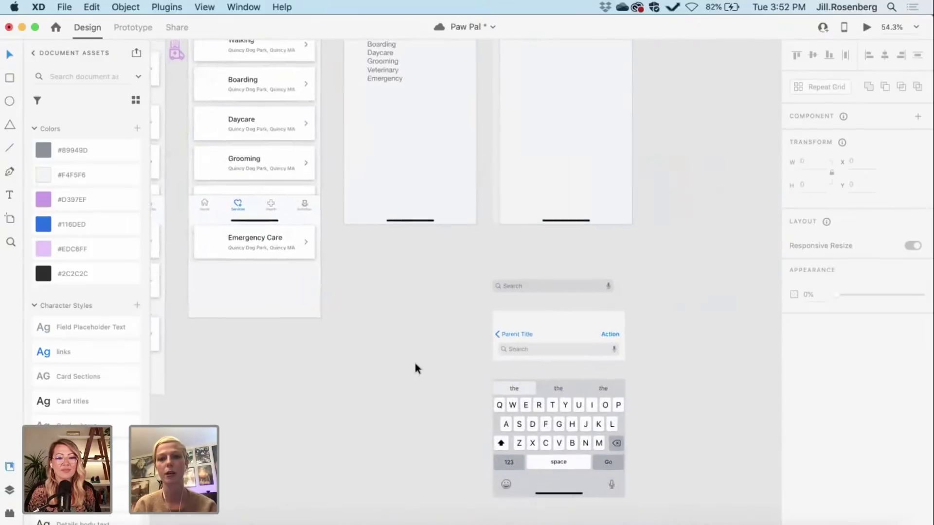
scroll(413, 360, "down", 5)
scroll(415, 363, "left", 10)
scroll(416, 363, "up", 3)
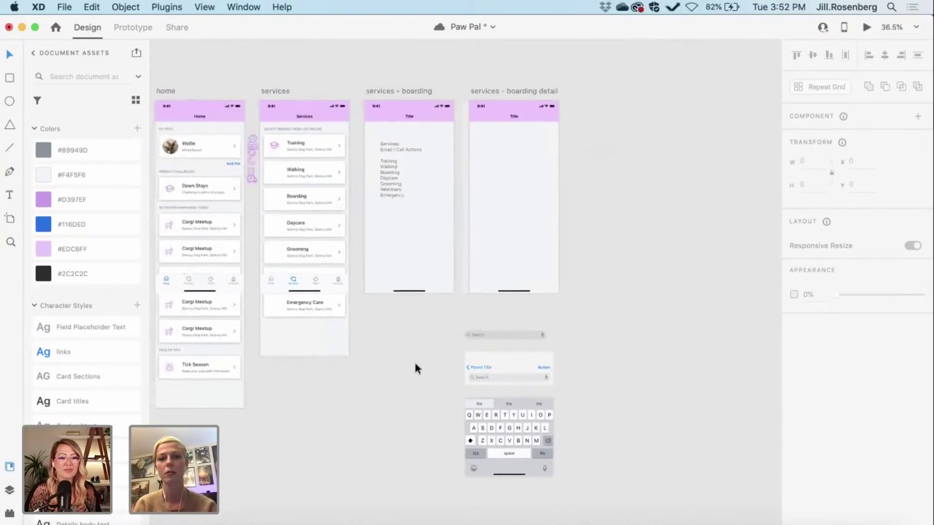
scroll(367, 269, "left", 2)
scroll(365, 263, "up", 10)
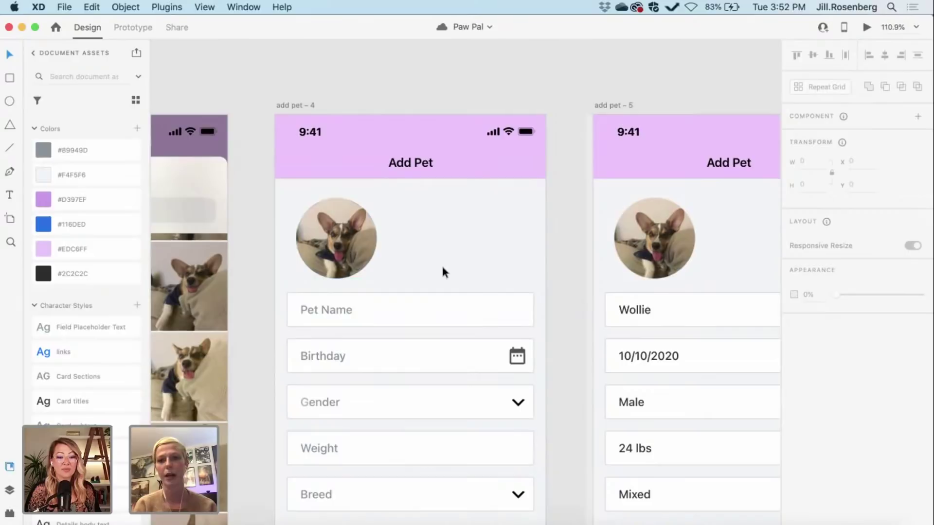
scroll(442, 271, "down", 3)
scroll(443, 272, "right", 2)
scroll(442, 271, "right", 10)
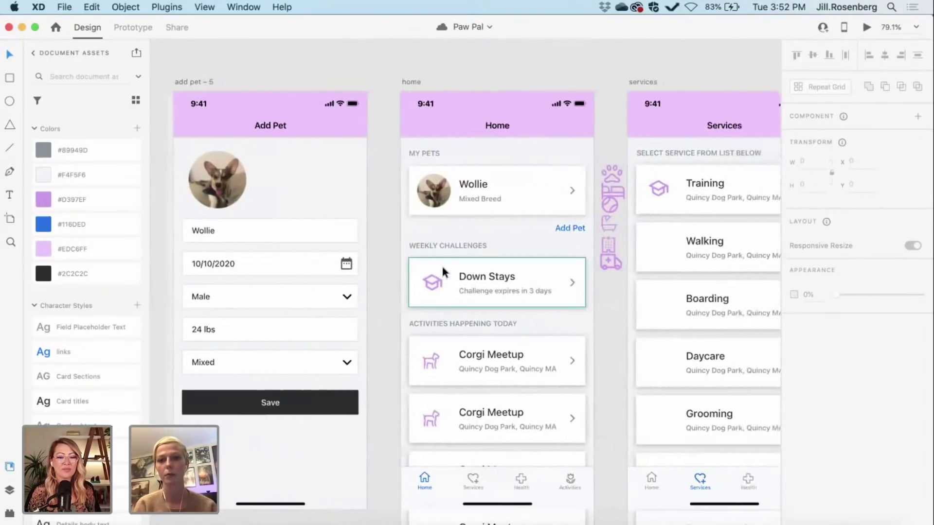
scroll(442, 267, "up", 5)
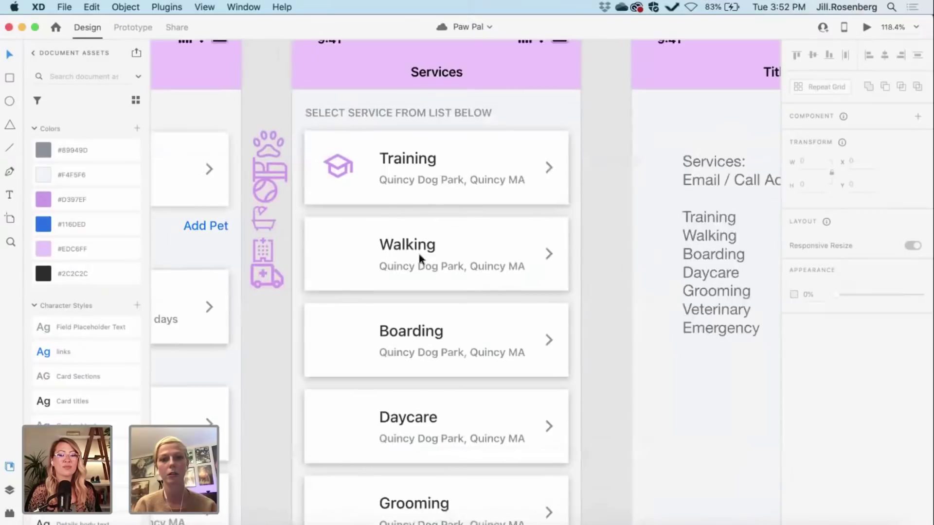
scroll(418, 252, "up", 1)
Step: Place the paw icon on the Walking card and the bed icon on the Boarding card
left_click(261, 159)
left_click_drag(290, 200, 335, 269)
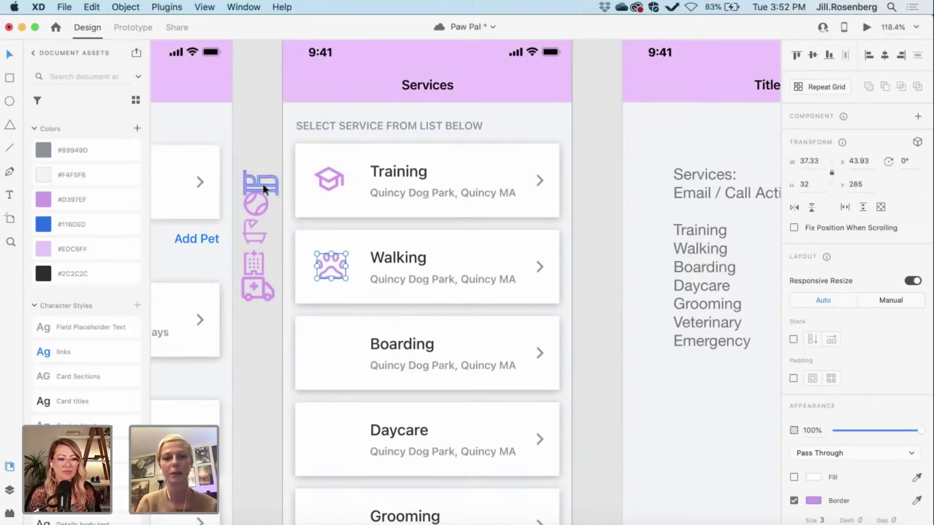
left_click_drag(263, 185, 334, 352)
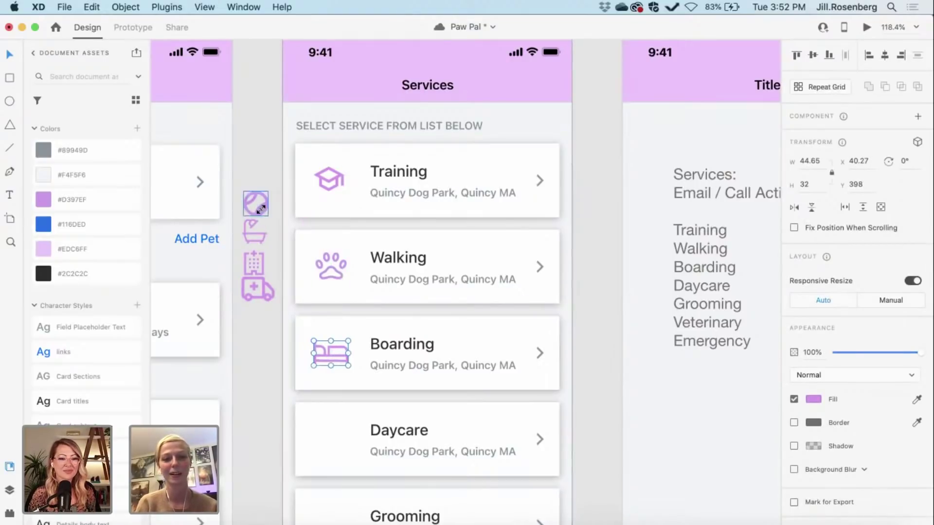
Step: Resize the bed icon to a height of 24, then to 28
left_click(808, 184)
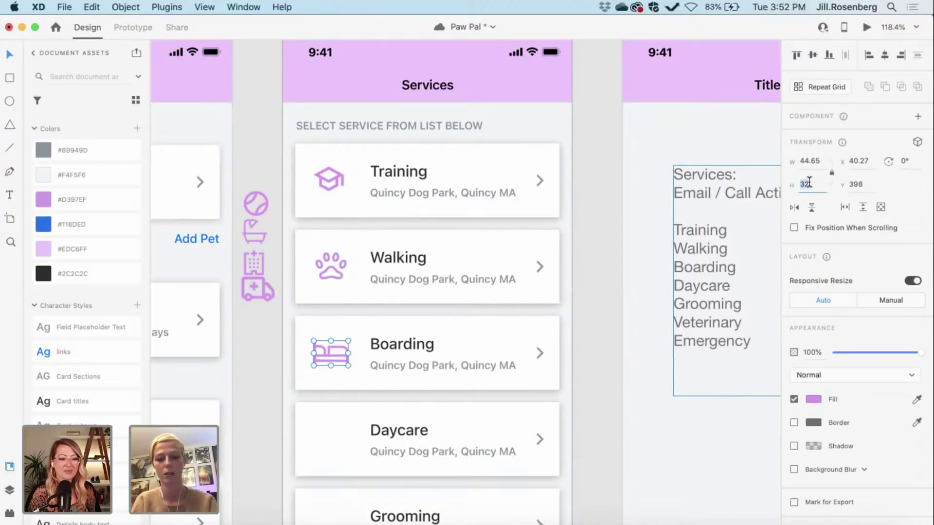
type("2")
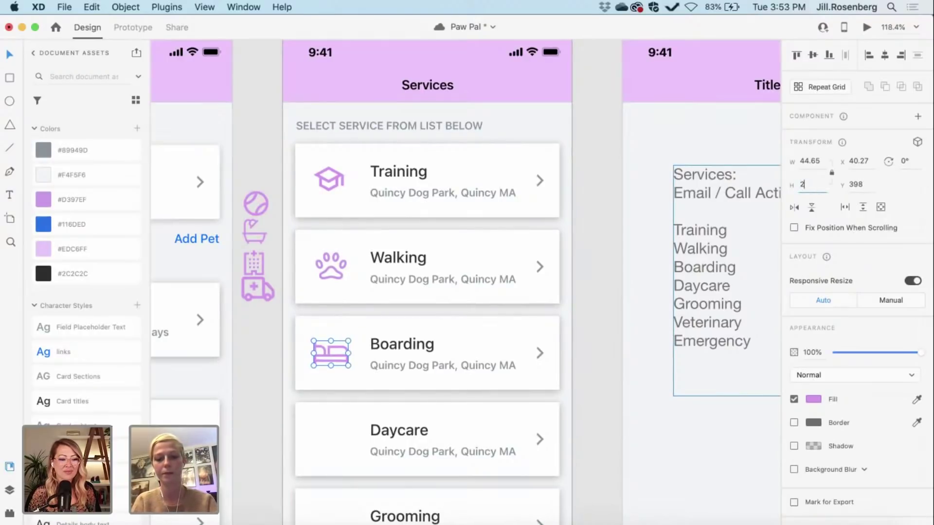
type("4")
key("Return")
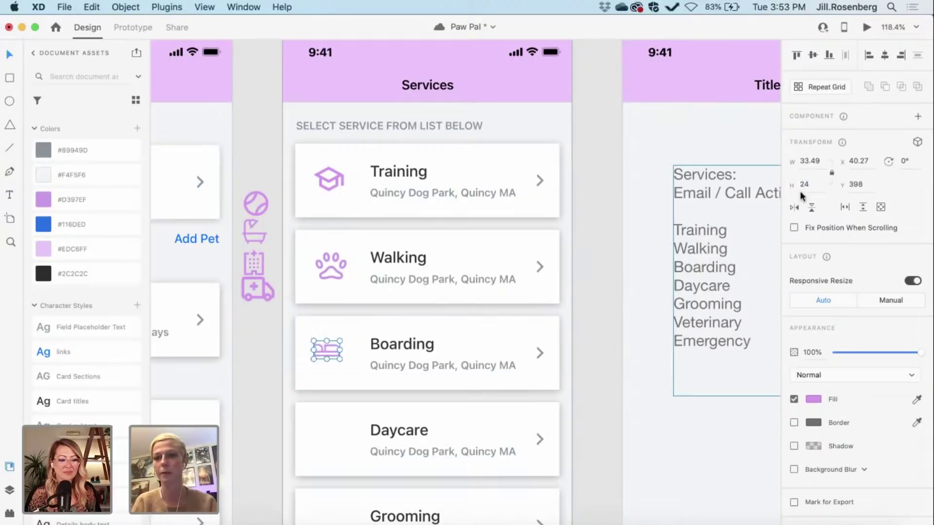
left_click(818, 184)
type("28")
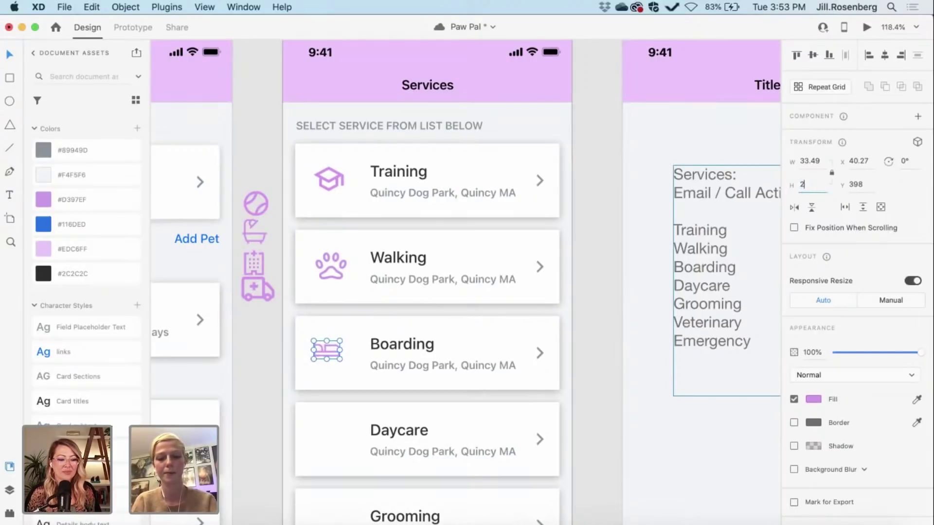
left_click(263, 302)
left_click(258, 414)
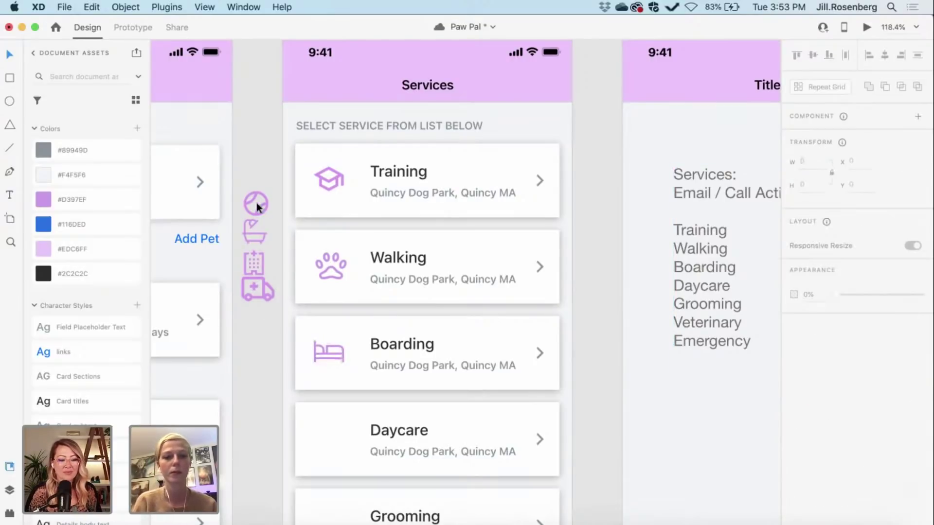
Step: Place the ball icon on Daycare and the bathtub on Grooming, and bring the building icon down
left_click_drag(256, 202, 332, 442)
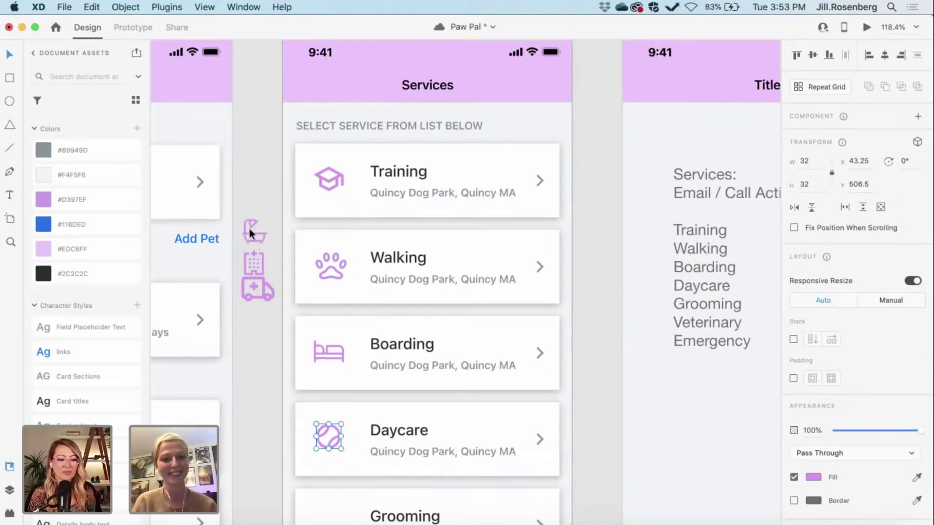
left_click_drag(252, 230, 327, 510)
scroll(326, 505, "down", 5)
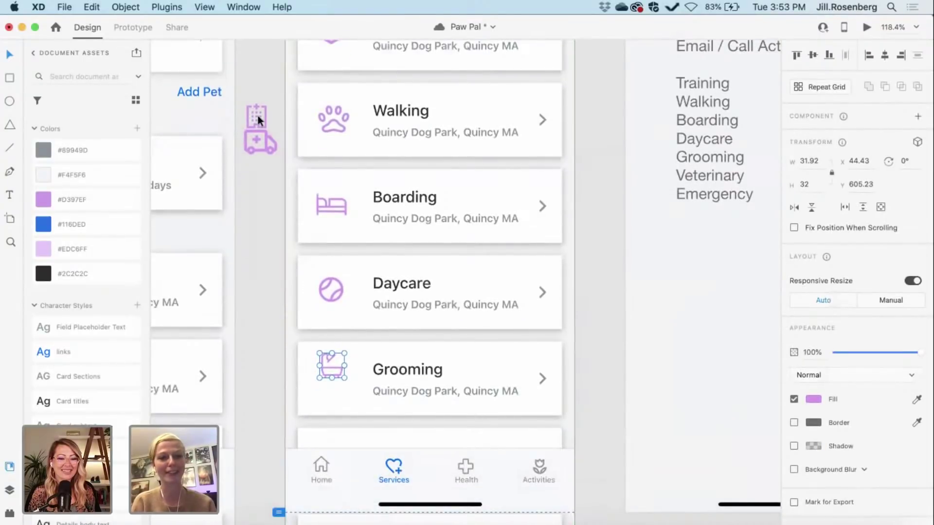
left_click_drag(256, 105, 264, 410)
scroll(264, 410, "down", 5)
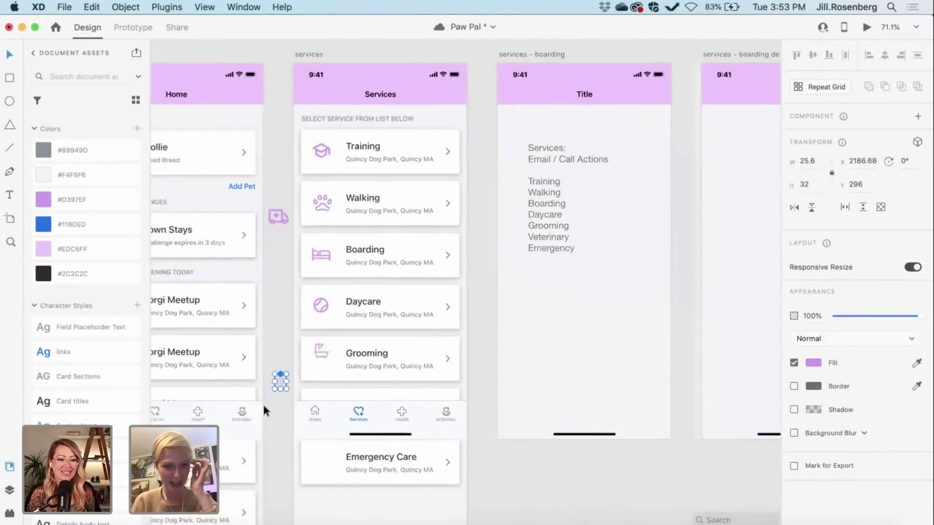
left_click(319, 352)
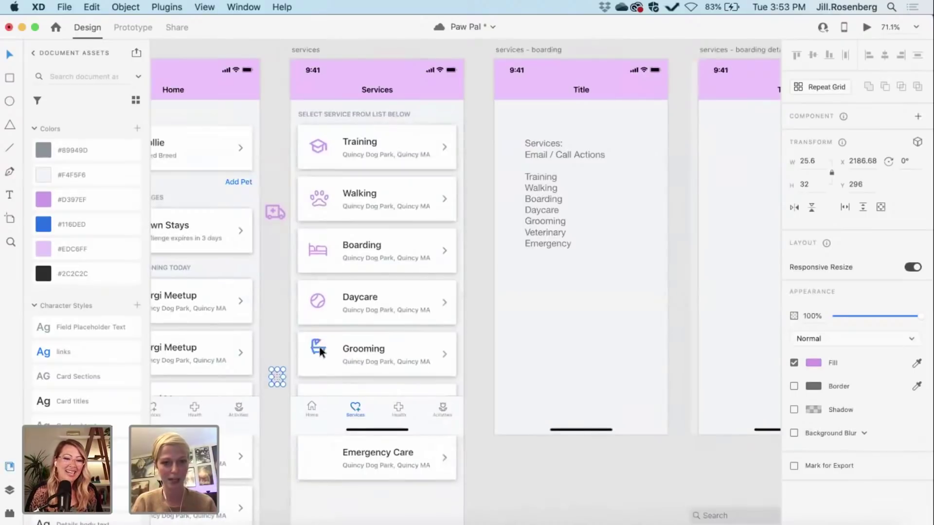
left_click_drag(319, 351, 279, 378)
Step: Send the tab bar behind the service cards and put the building icon in the Veterinary card
left_click(357, 411)
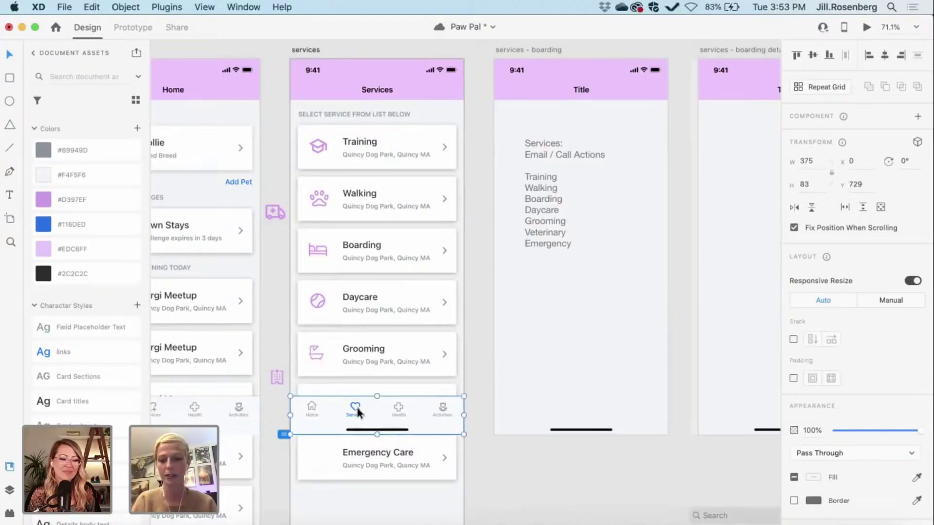
key("super+shift+bracketleft")
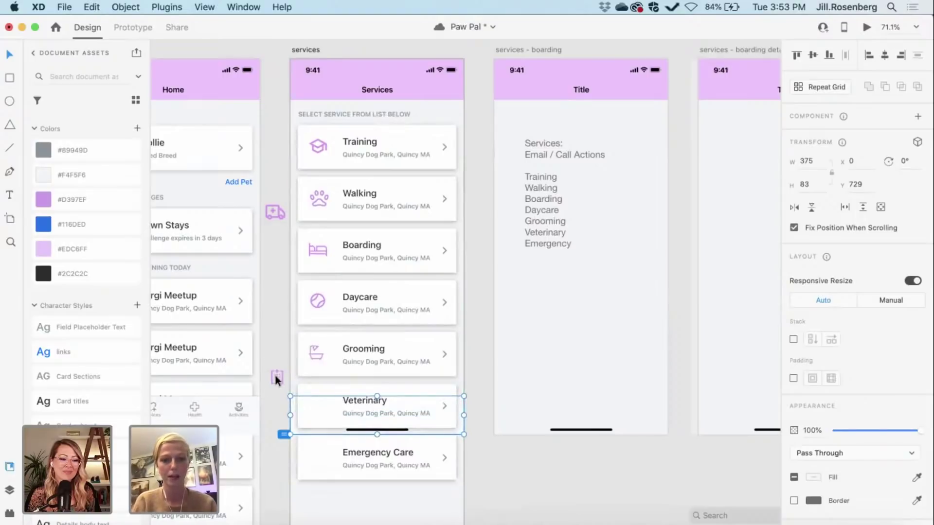
scroll(276, 379, "up", 5)
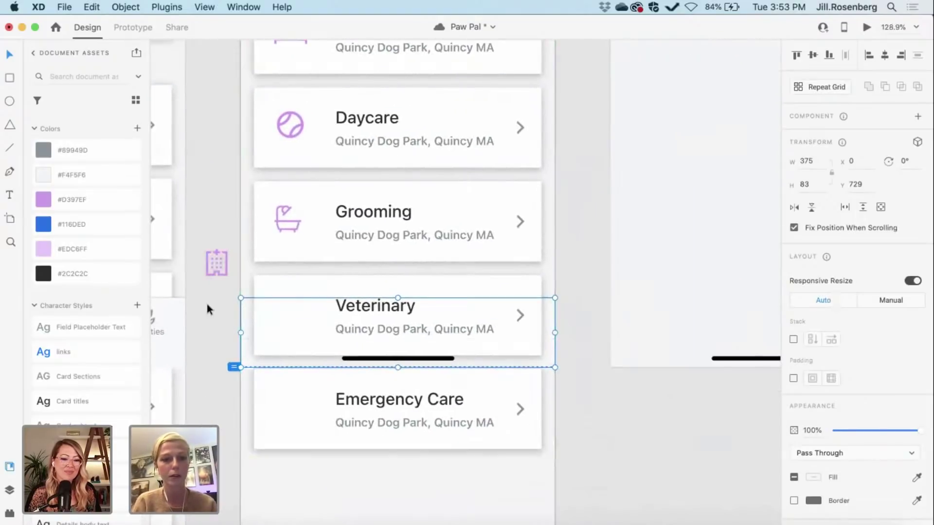
left_click(207, 305)
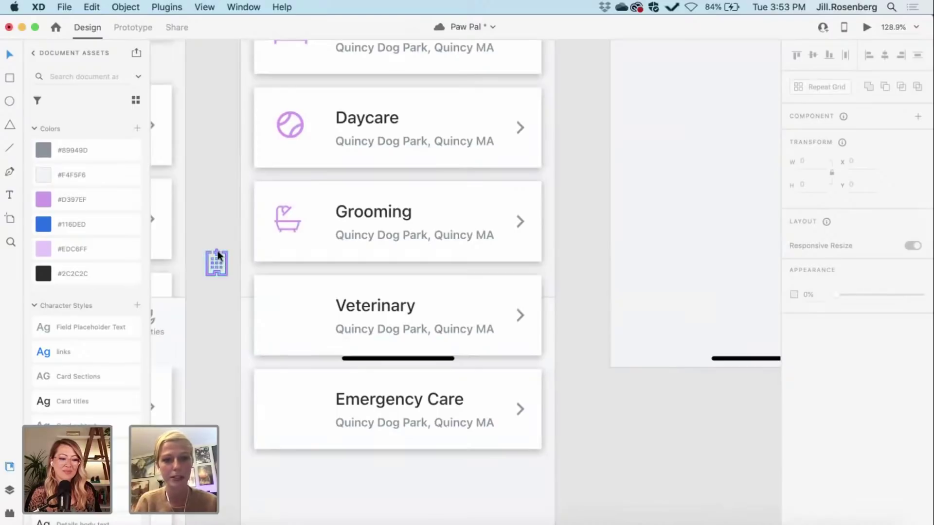
left_click_drag(218, 250, 288, 304)
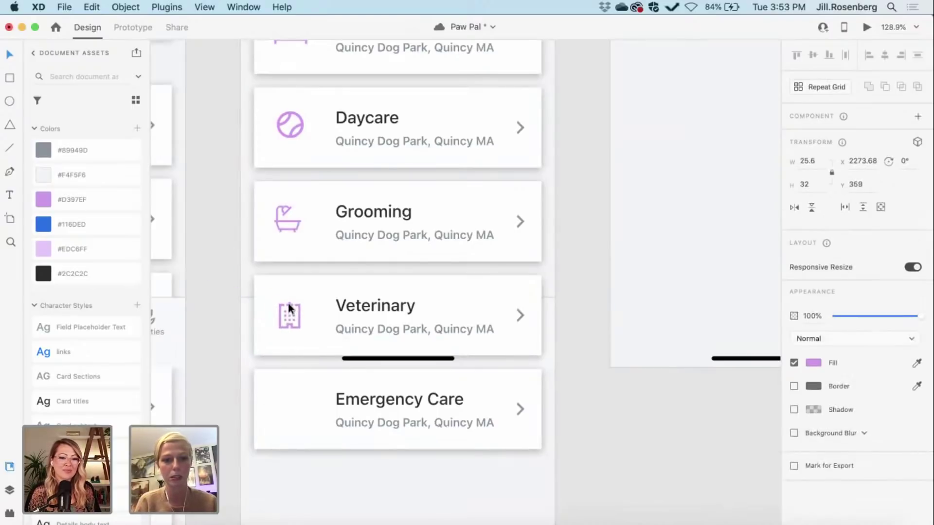
Step: Place the ambulance icon in Emergency Care, set its height to 28, and align it
scroll(190, 246, "up", 6)
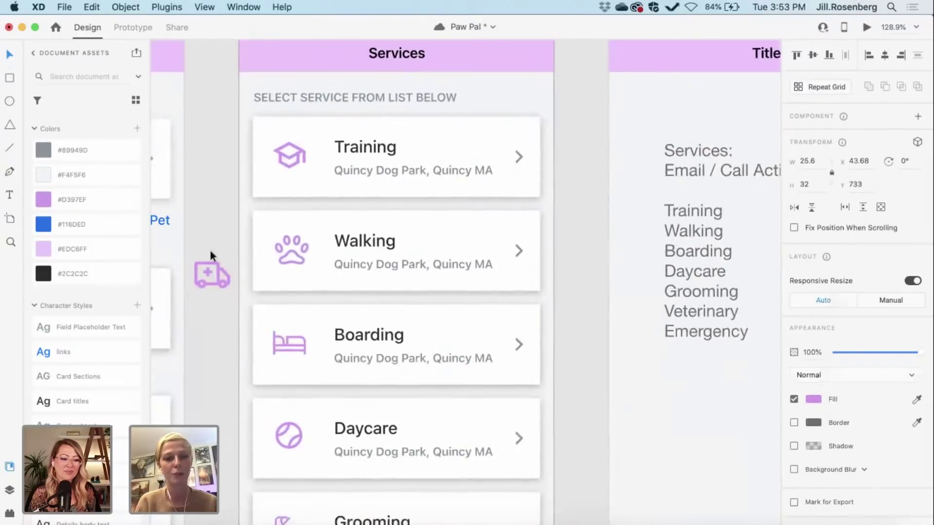
left_click_drag(210, 254, 284, 355)
scroll(212, 373, "down", 4)
scroll(212, 375, "down", 4)
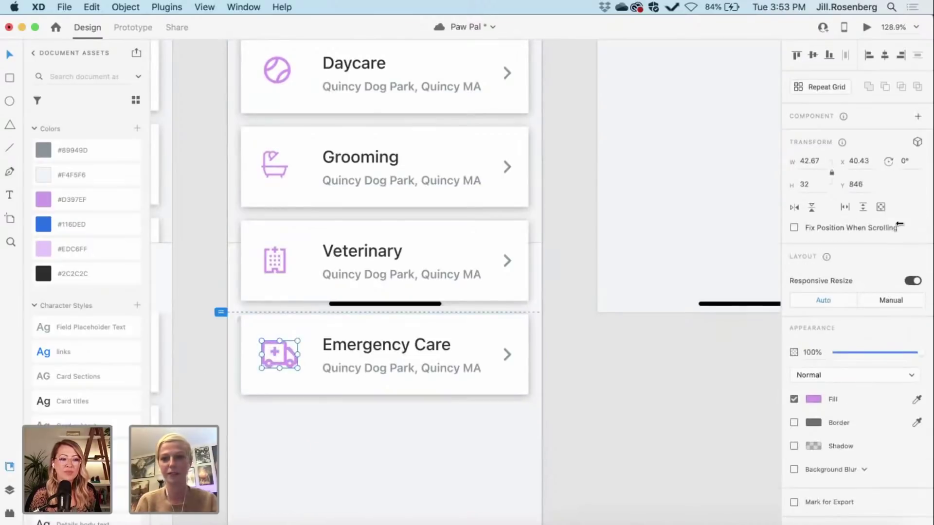
left_click(811, 184)
type("28")
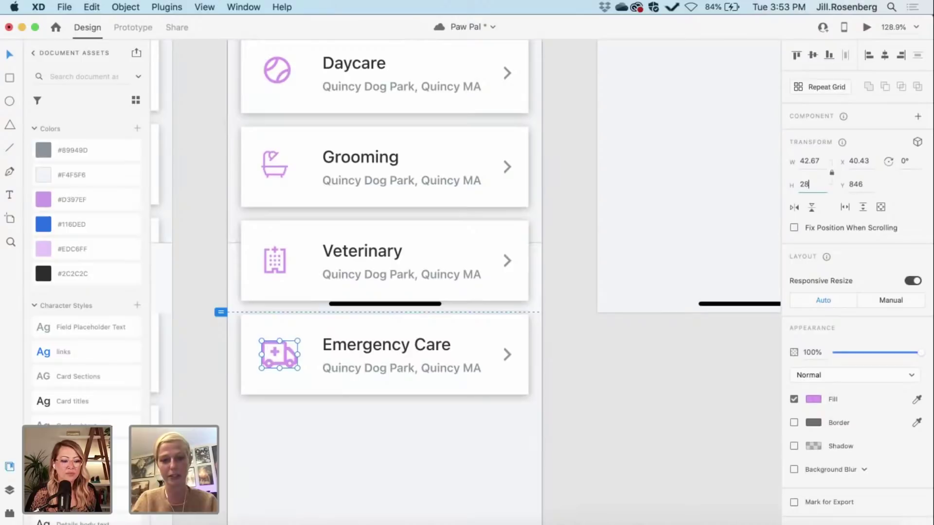
key("Return")
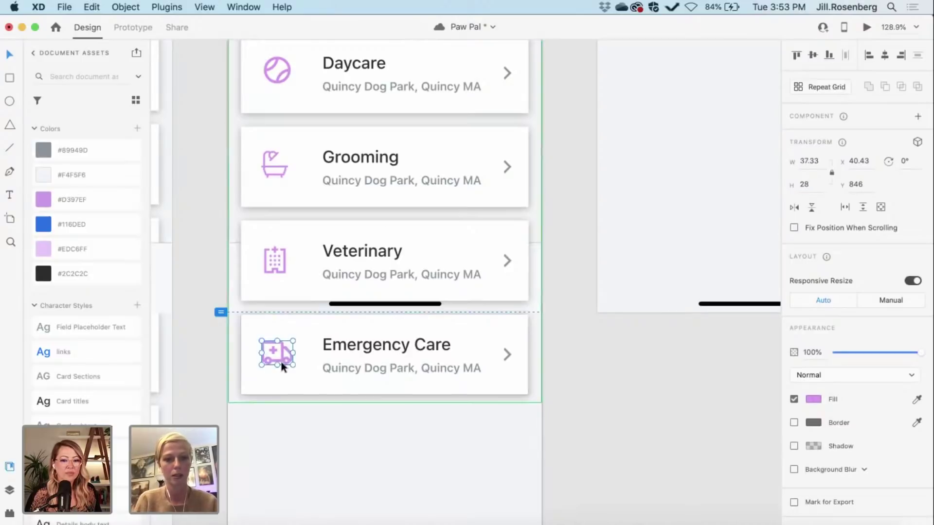
left_click_drag(281, 362, 283, 362)
Step: Nudge the Daycare ball icon slightly down within its card
left_click(211, 354)
scroll(211, 354, "down", 3)
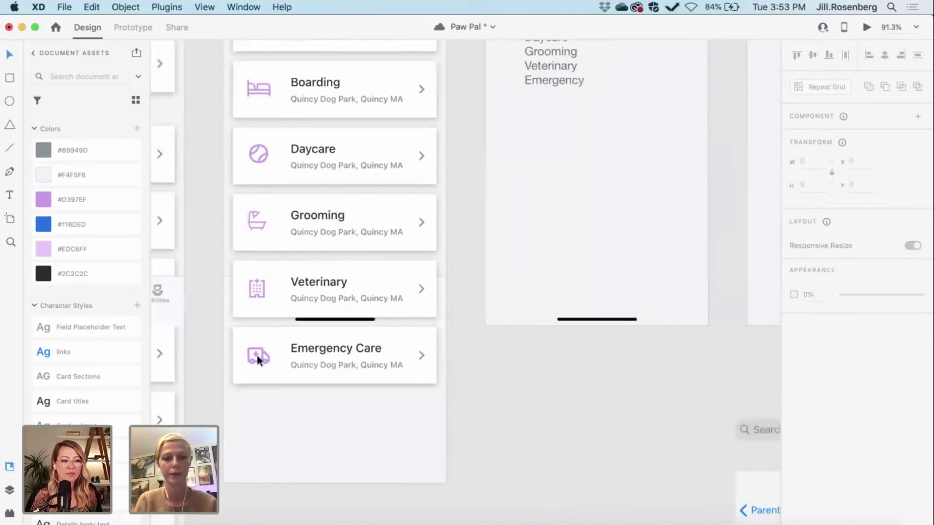
left_click(313, 354)
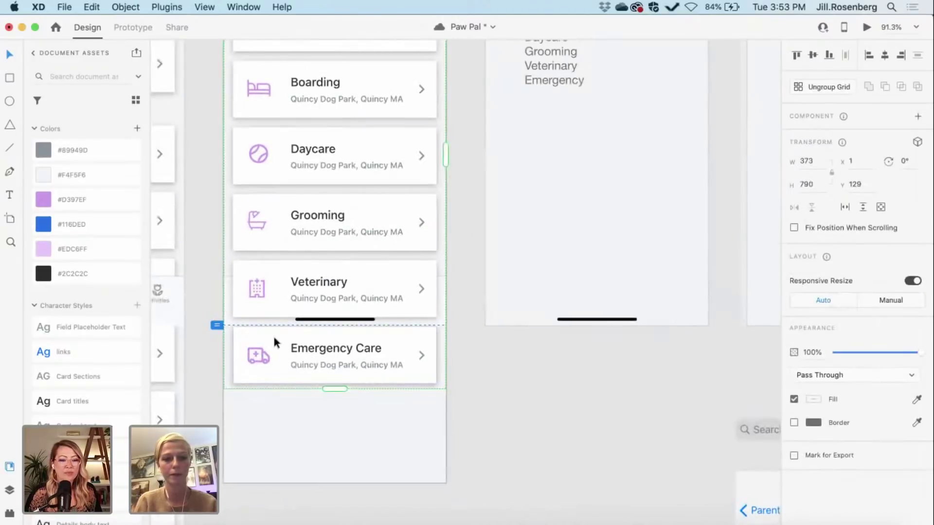
scroll(274, 332, "up", 3)
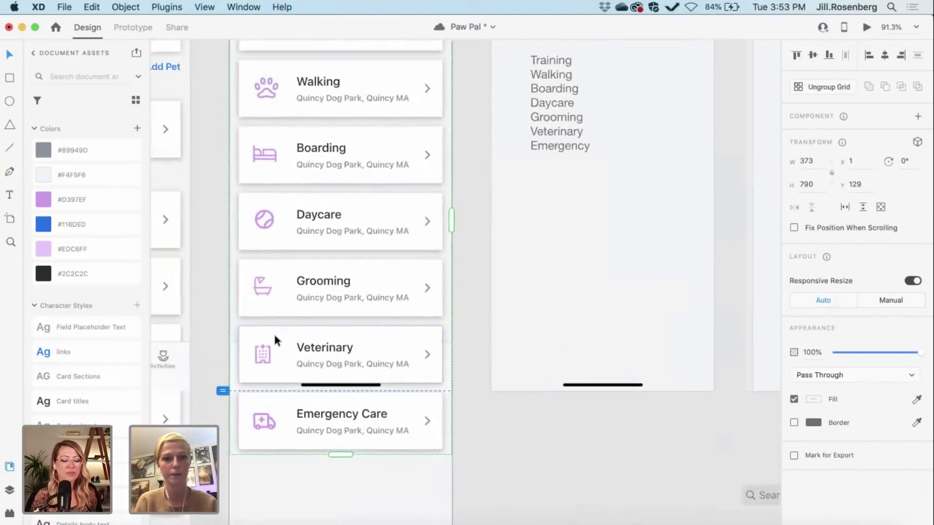
scroll(271, 217, "up", 5)
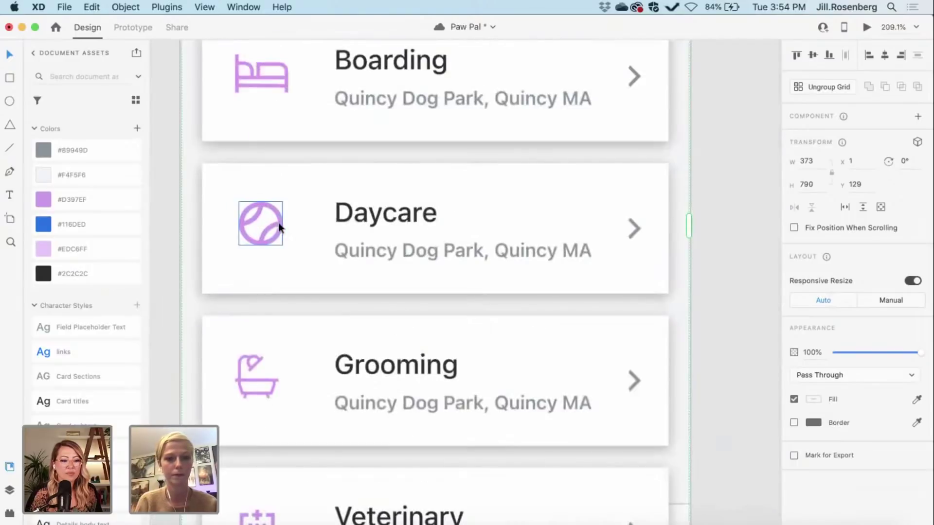
left_click_drag(279, 223, 278, 229)
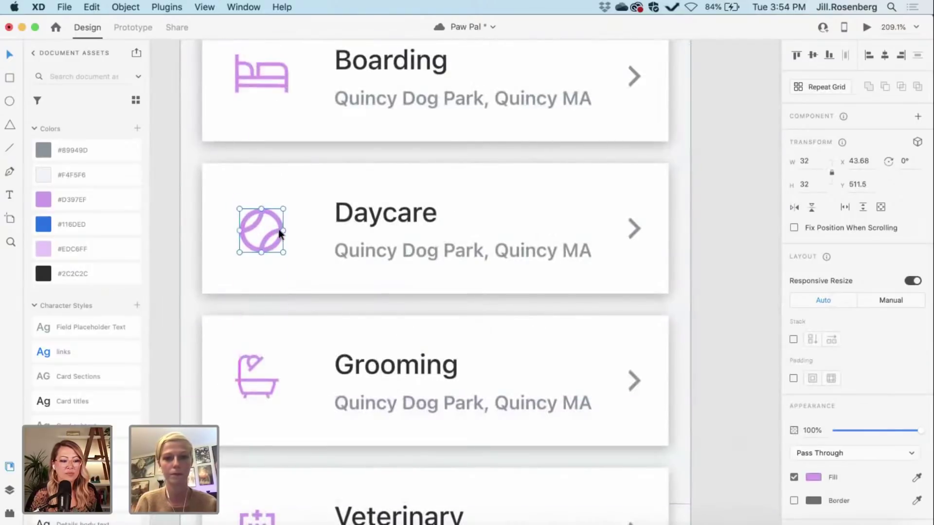
scroll(278, 229, "down", 6)
left_click(439, 379)
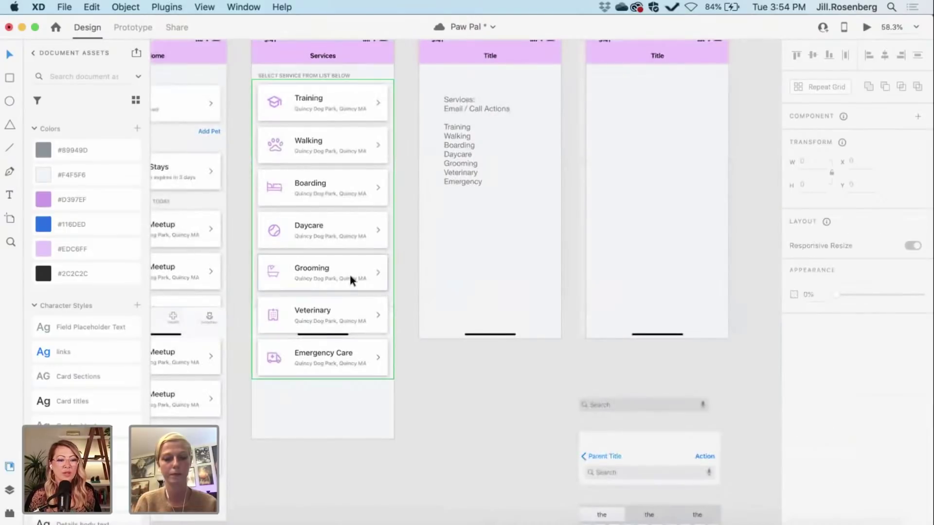
Step: Select the Training, Walking, Boarding, Daycare, Grooming and Veterinary icons together
left_click(276, 142, "shift")
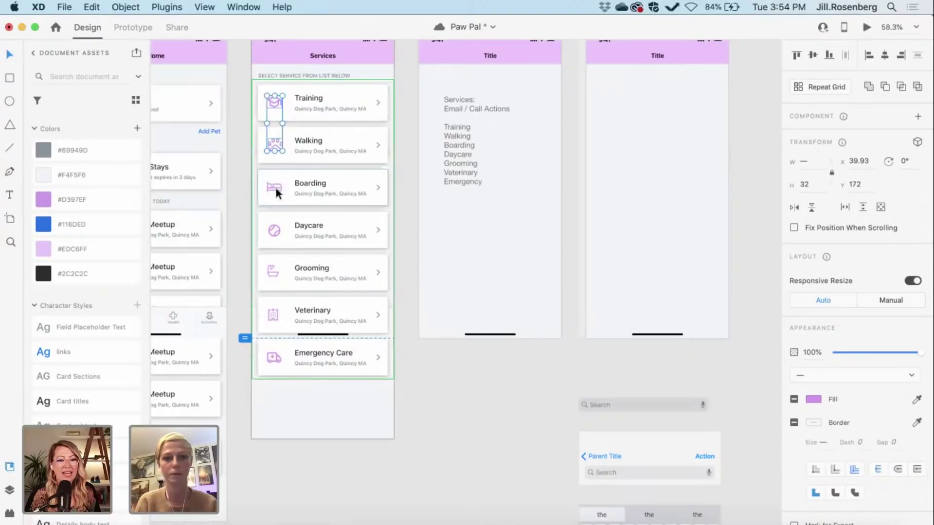
left_click(276, 188)
scroll(276, 189, "up", 5)
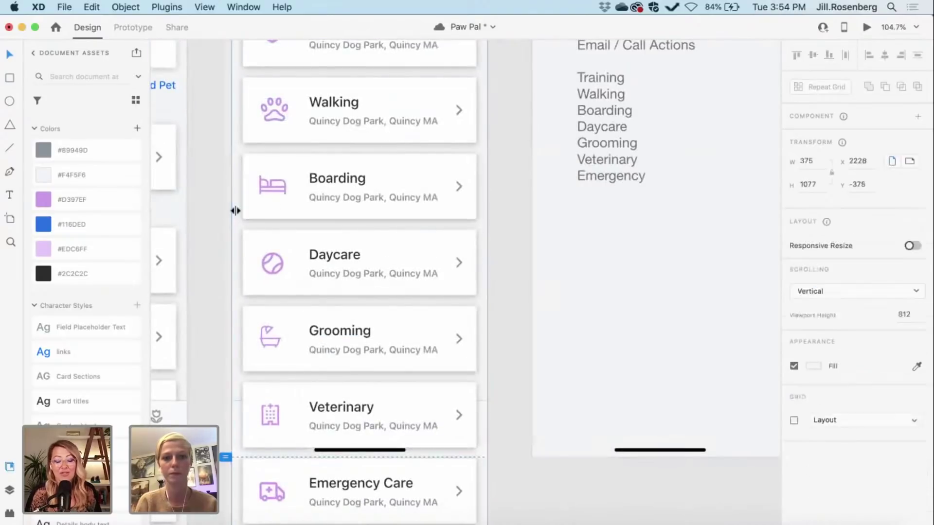
scroll(235, 211, "up", 3)
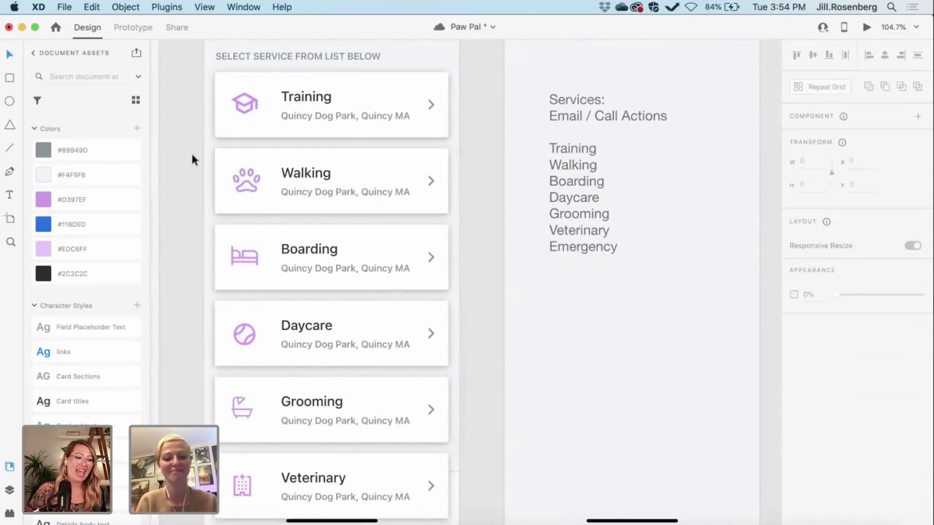
key("Escape")
left_click(252, 106)
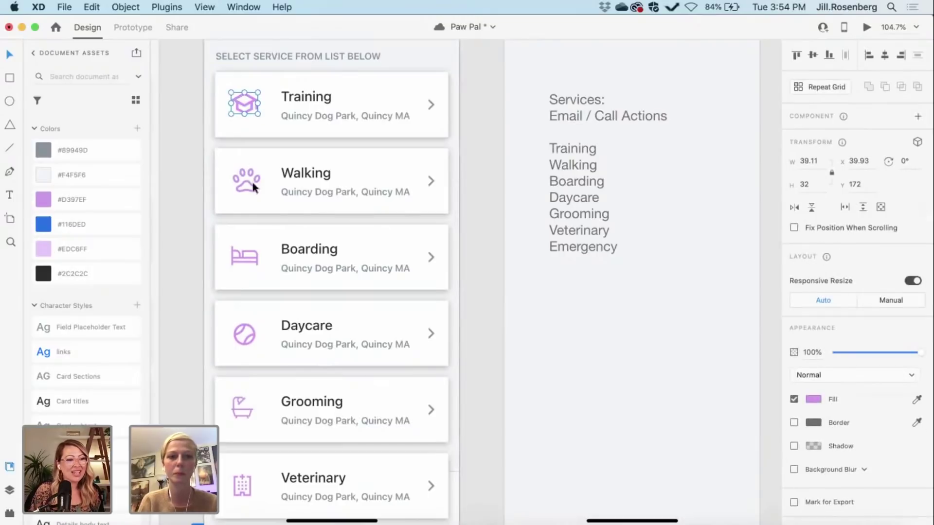
left_click(252, 181, "shift")
left_click(254, 256, "shift")
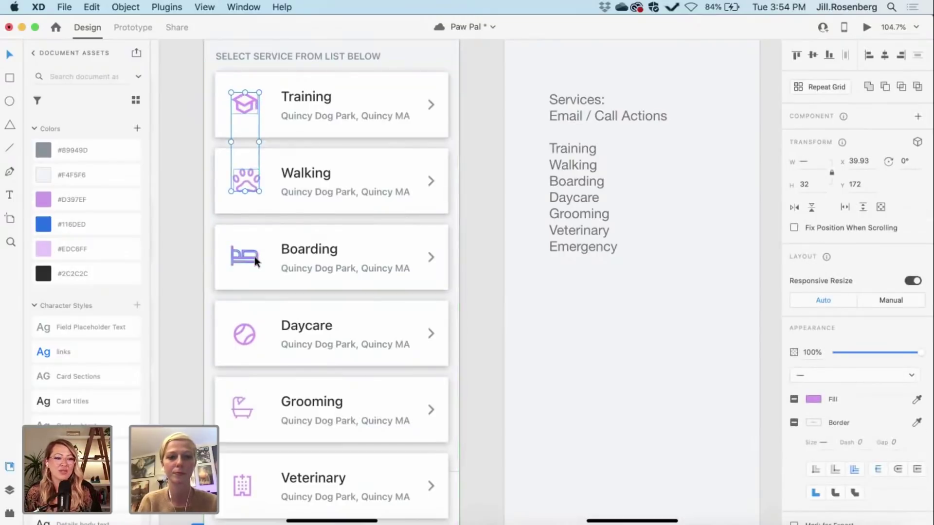
left_click(253, 339, "shift")
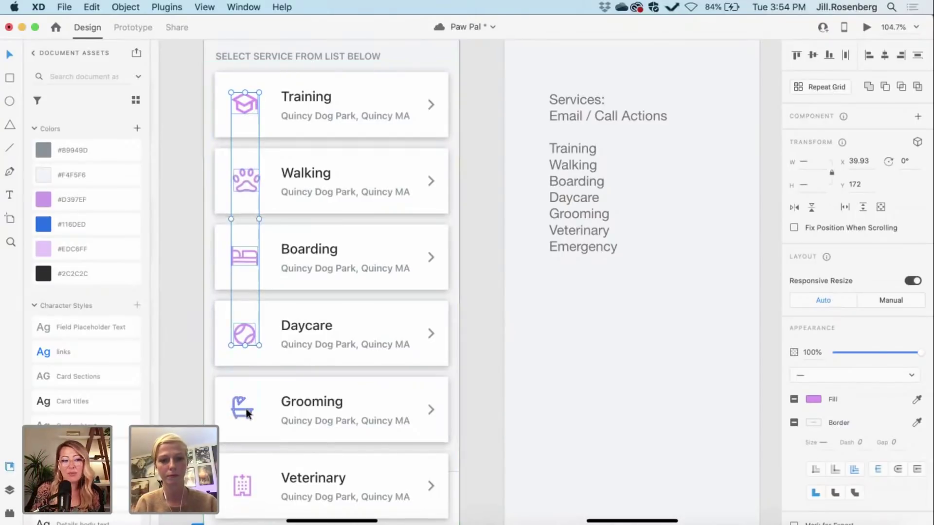
left_click(247, 411, "shift")
left_click(249, 482, "shift")
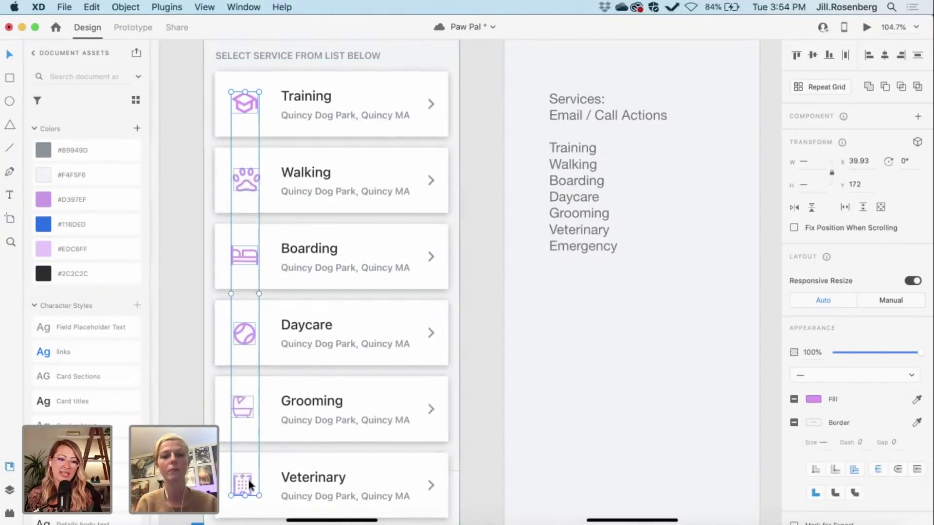
Step: Add the Emergency Care icon and the card list, then group them with Cmd+G
scroll(249, 480, "down", 10)
left_click(263, 291, "shift")
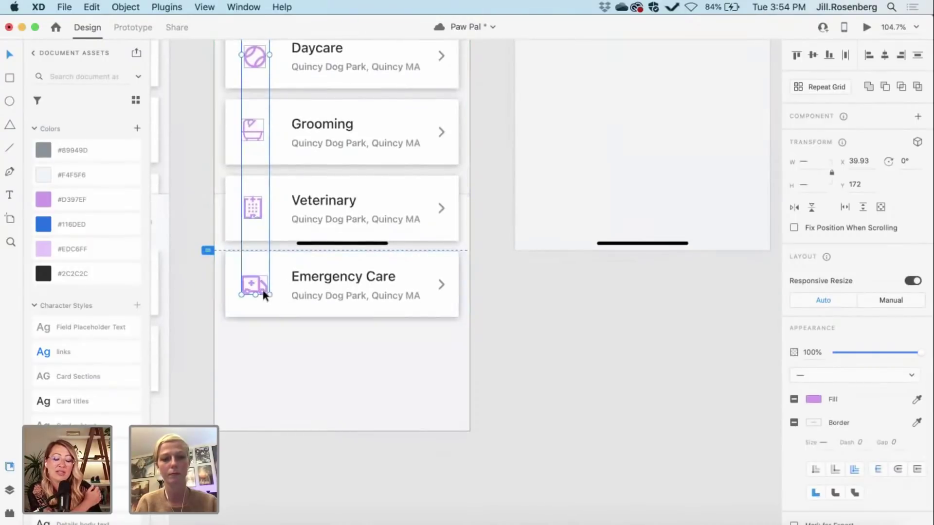
left_click(301, 294)
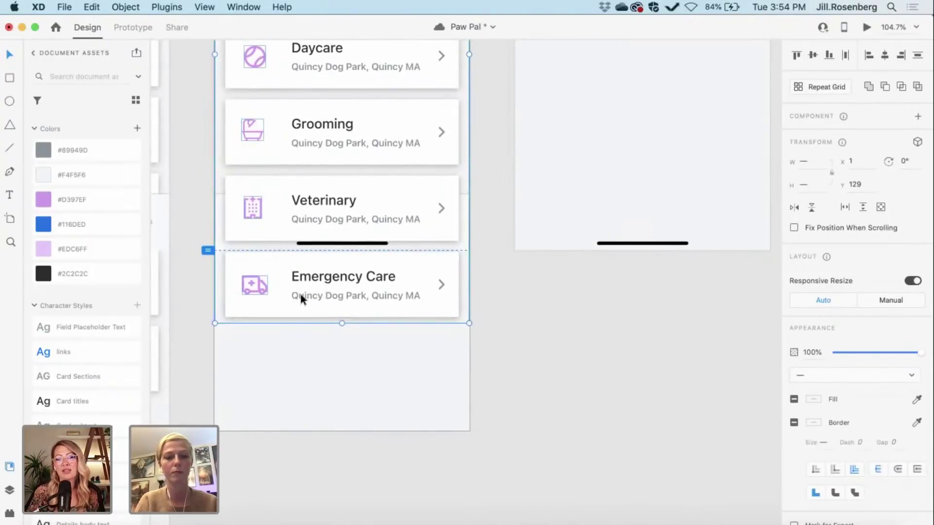
key("super+g")
Step: Pan around the canvas to review the grouped Services artboard
scroll(381, 372, "up", 4)
scroll(381, 372, "up", 2)
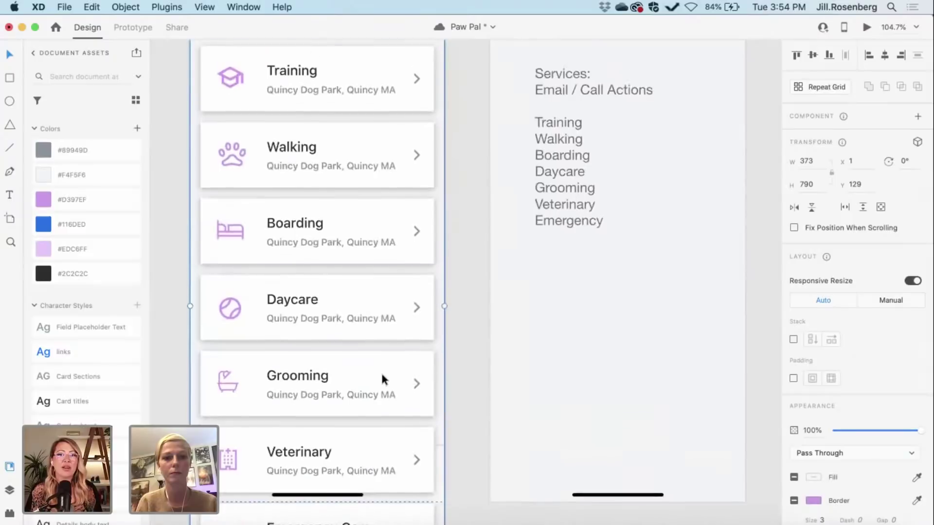
scroll(381, 371, "down", 5)
scroll(380, 371, "right", 2)
scroll(381, 371, "right", 1)
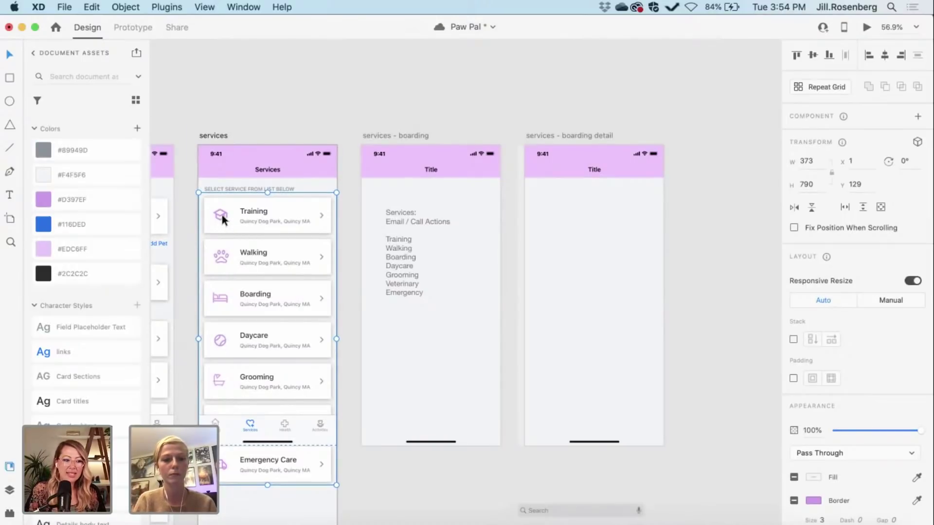
scroll(221, 215, "up", 5)
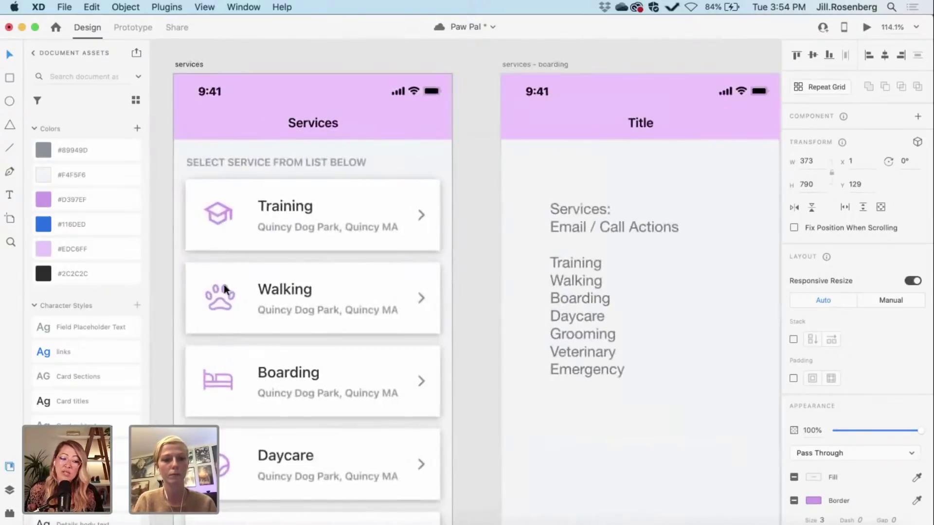
left_click(162, 259)
scroll(161, 259, "down", 5)
scroll(162, 258, "left", 2)
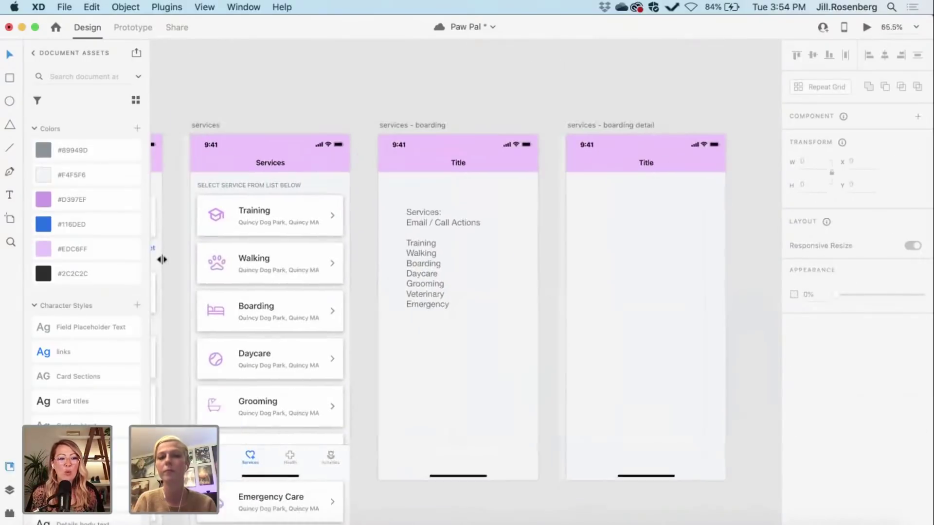
scroll(162, 259, "down", 2)
scroll(161, 258, "left", 2)
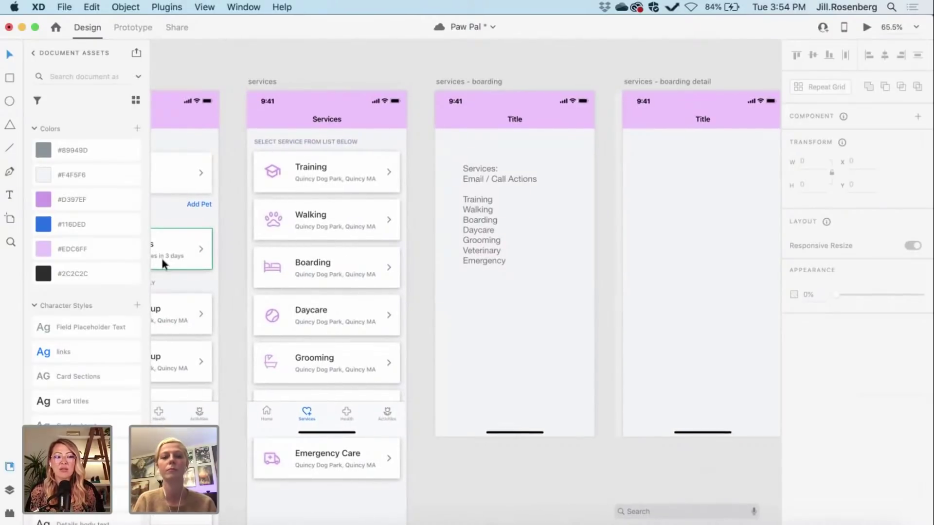
left_click(263, 82)
scroll(264, 80, "down", 5)
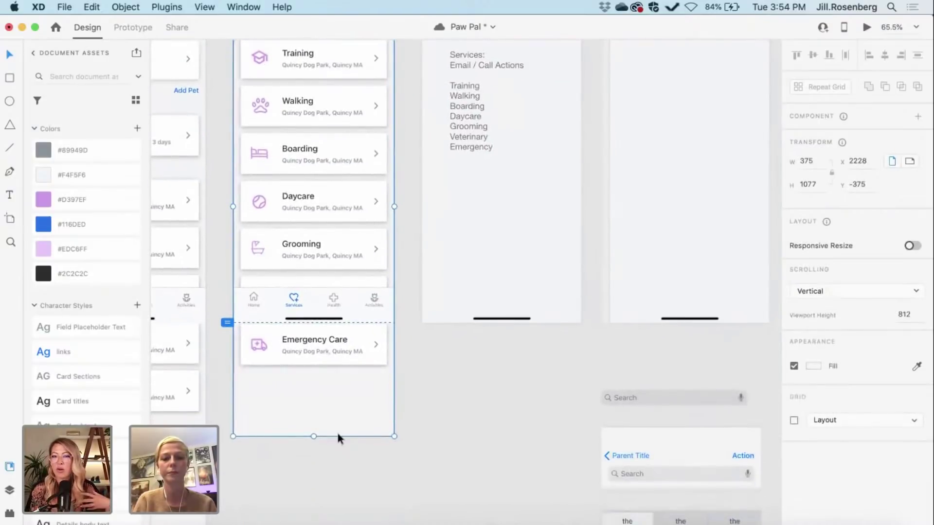
left_click_drag(314, 437, 316, 408)
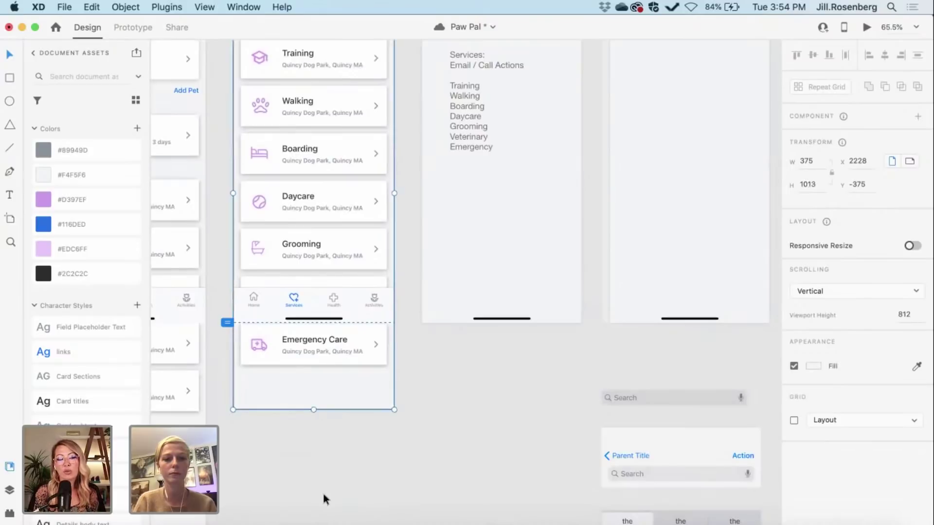
scroll(323, 496, "down", 3)
scroll(323, 496, "left", 3)
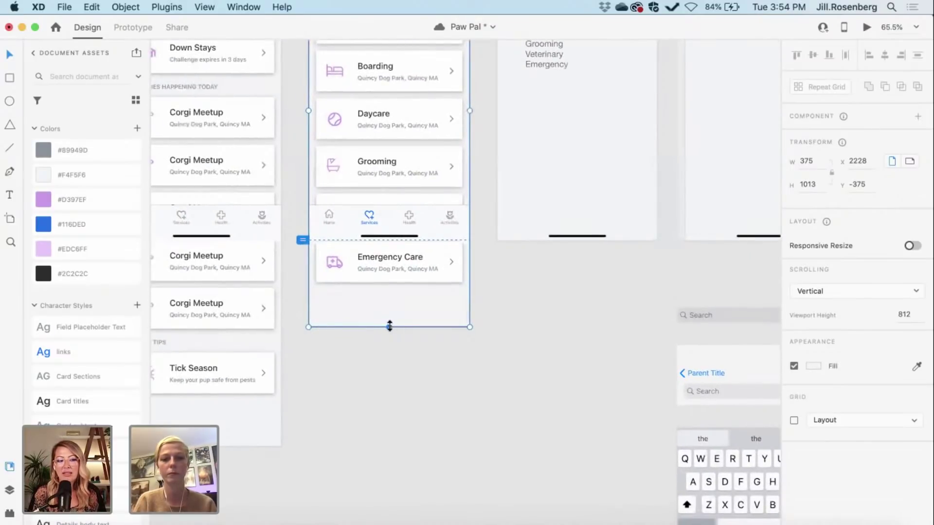
left_click_drag(389, 326, 389, 329)
left_click(395, 411)
scroll(396, 416, "up", 5)
scroll(396, 416, "right", 3)
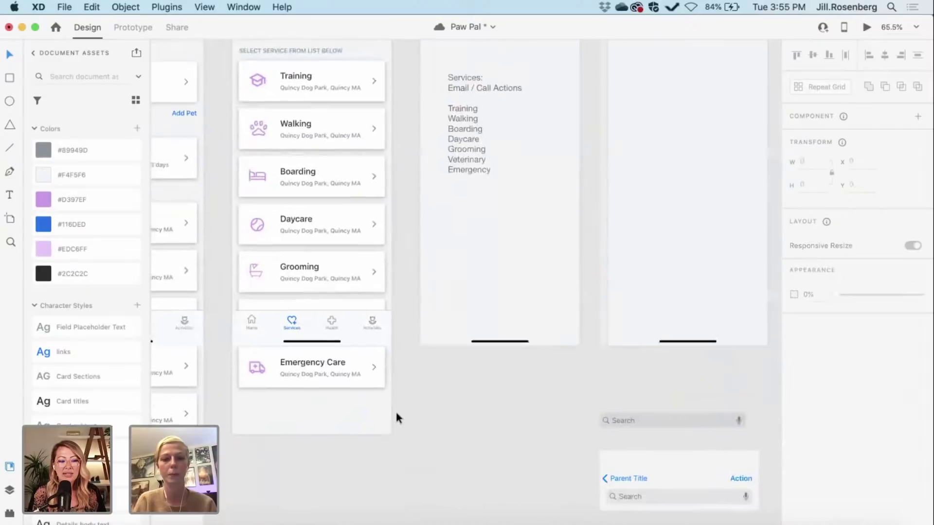
scroll(395, 410, "down", 2)
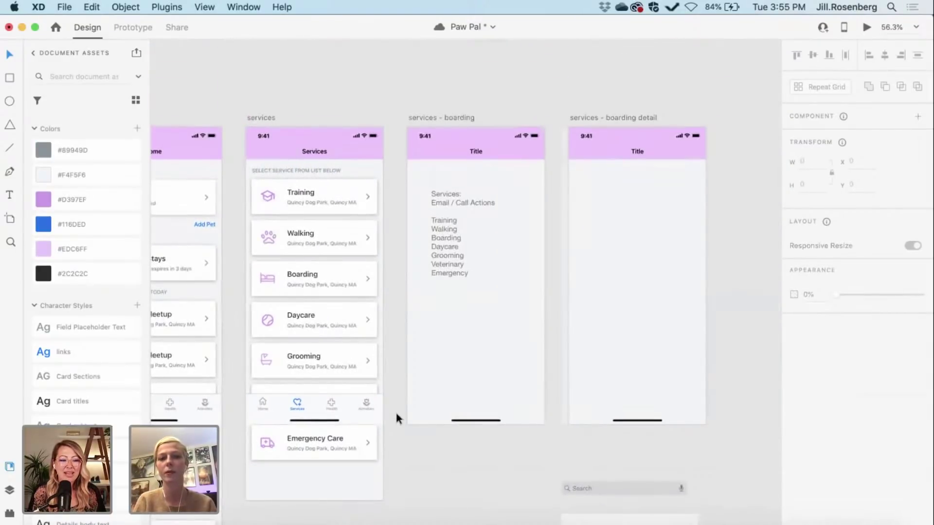
scroll(396, 414, "up", 2)
scroll(396, 414, "right", 1)
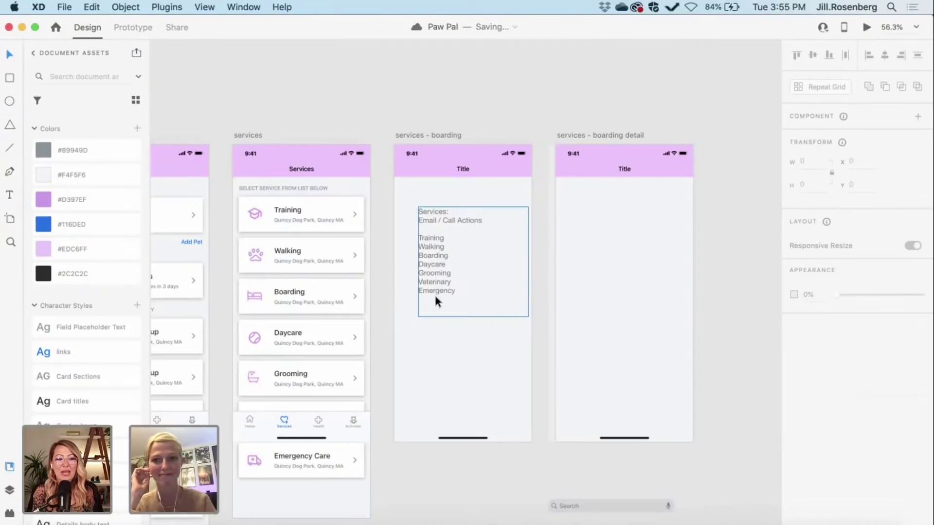
Step: Delete the placeholder text block and change the header from 'Title' to 'Boarding'
left_click(436, 265)
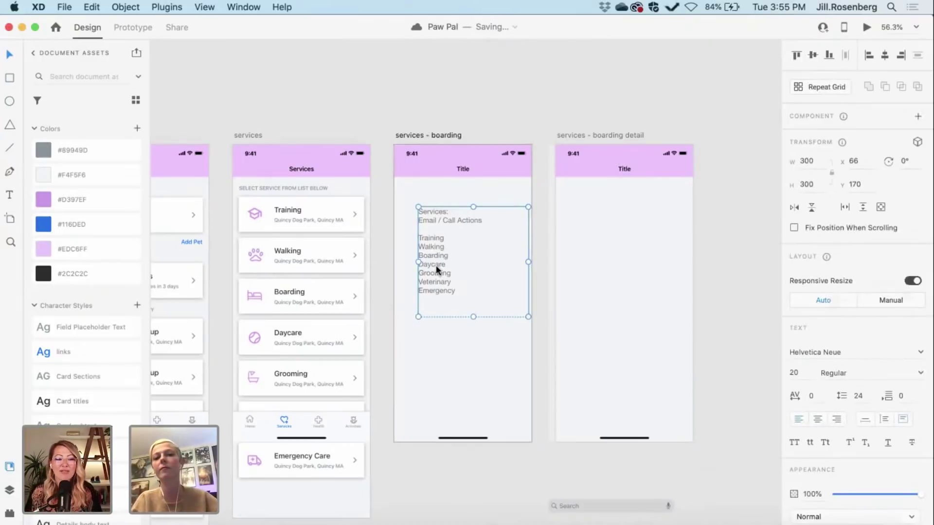
key("Delete")
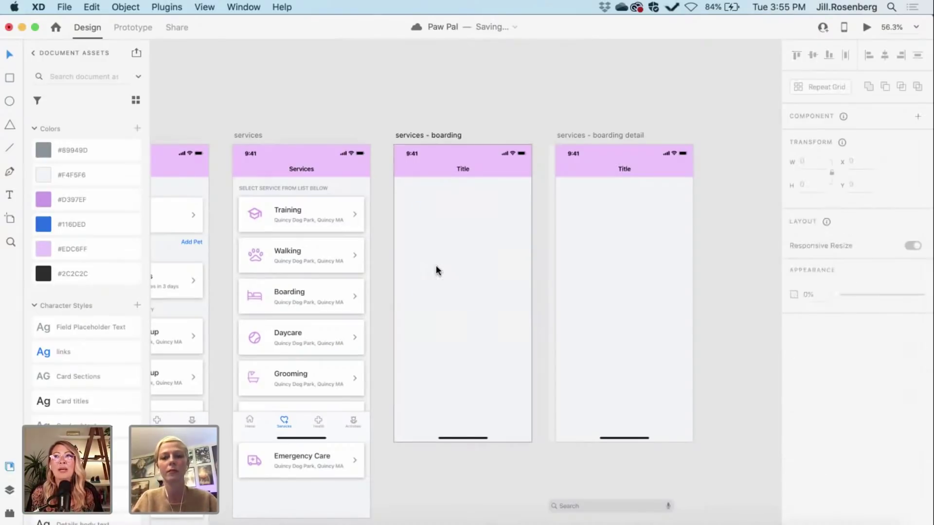
left_click(462, 168)
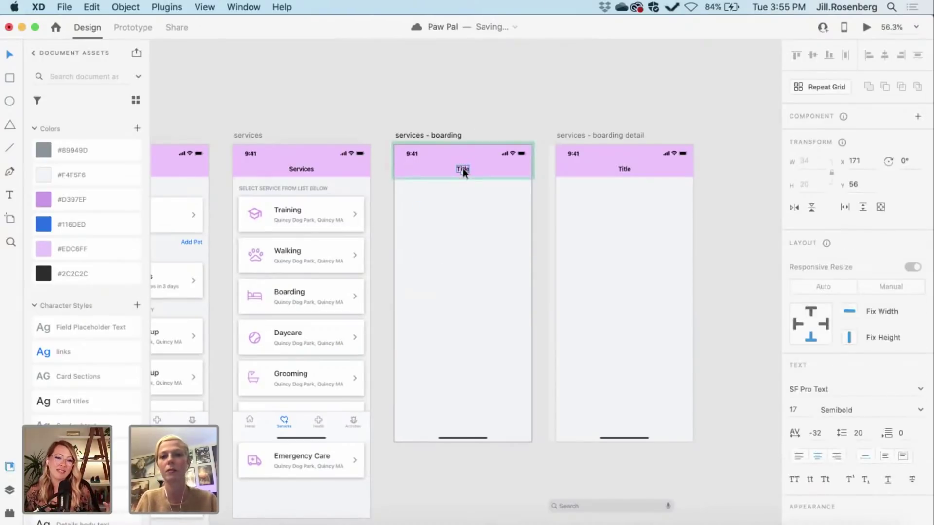
double_click(465, 167)
type("Boar")
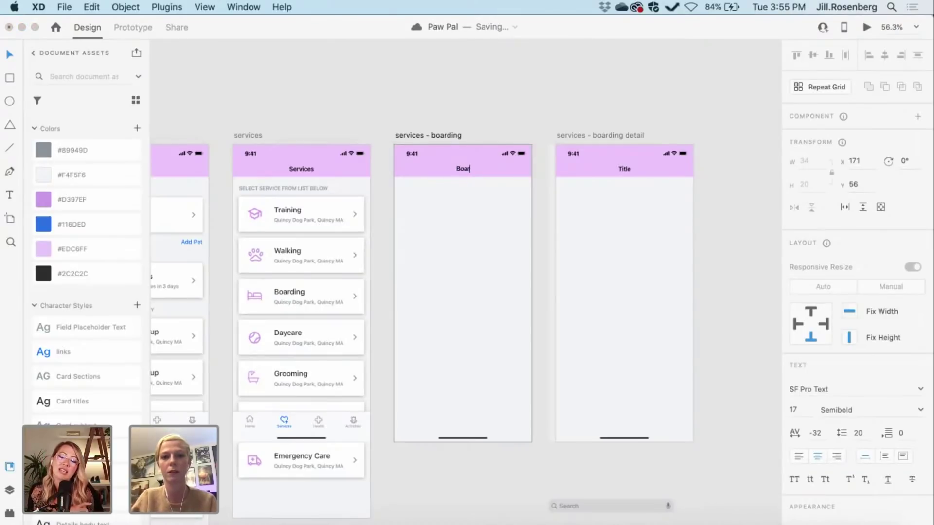
type("ding")
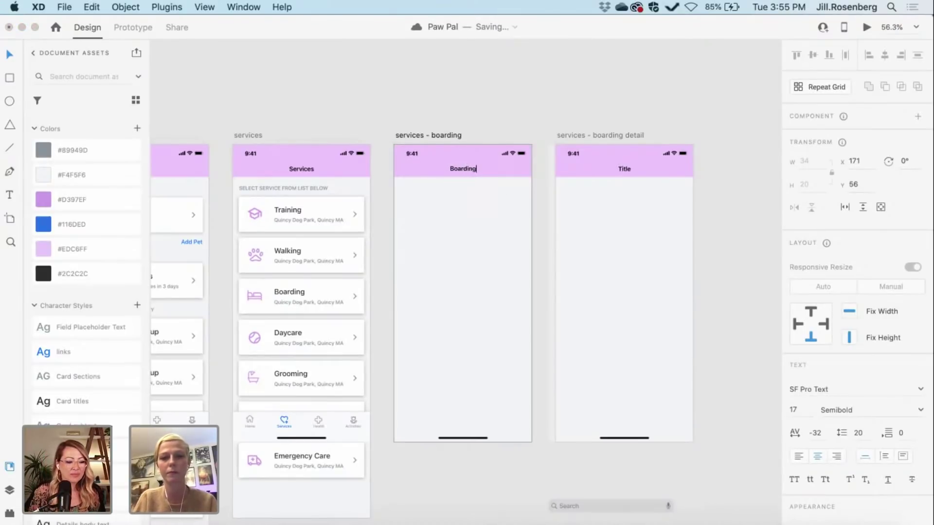
key("Escape")
key("Escape")
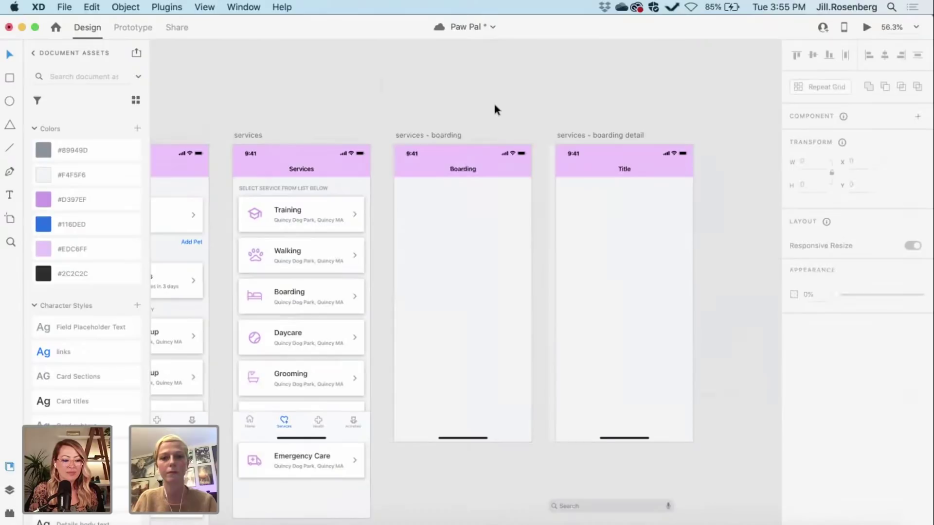
scroll(494, 108, "down", 2)
scroll(494, 104, "right", 5)
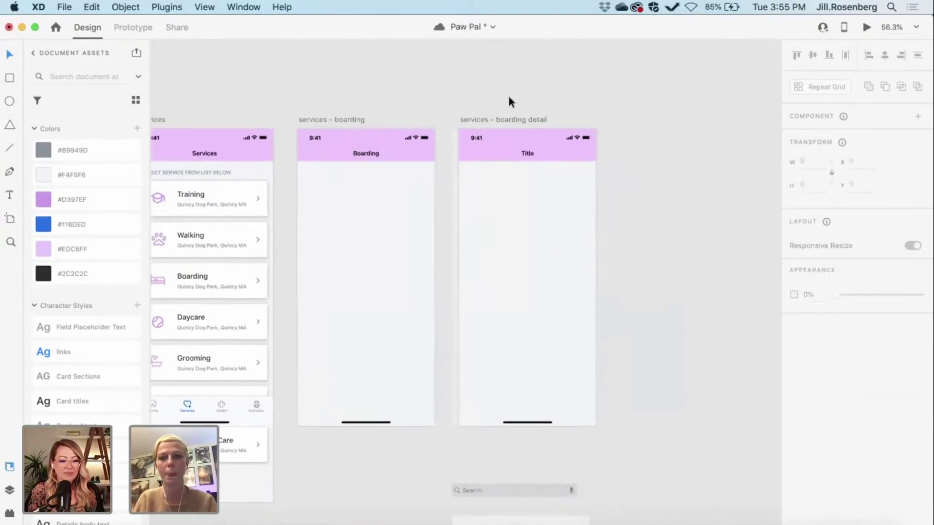
scroll(566, 100, "right", 3)
scroll(566, 100, "left", 2)
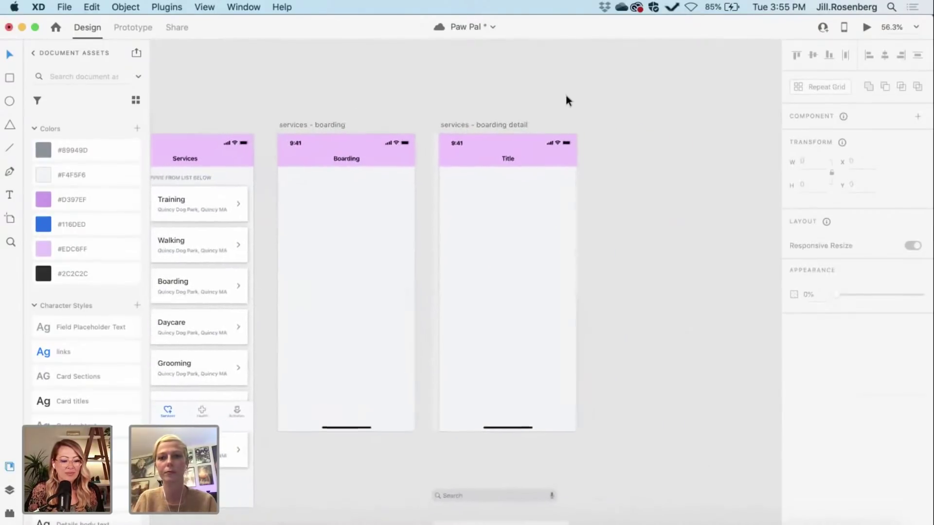
scroll(427, 85, "left", 3)
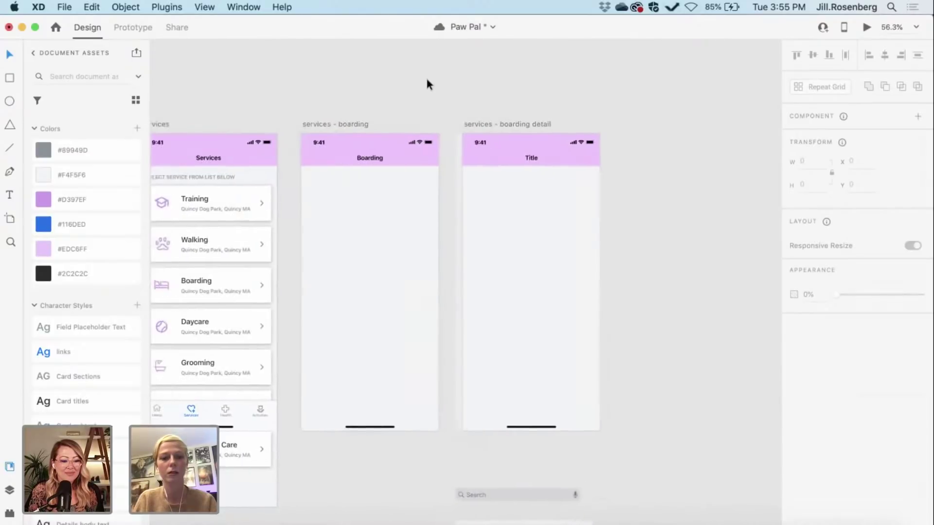
scroll(426, 84, "left", 1)
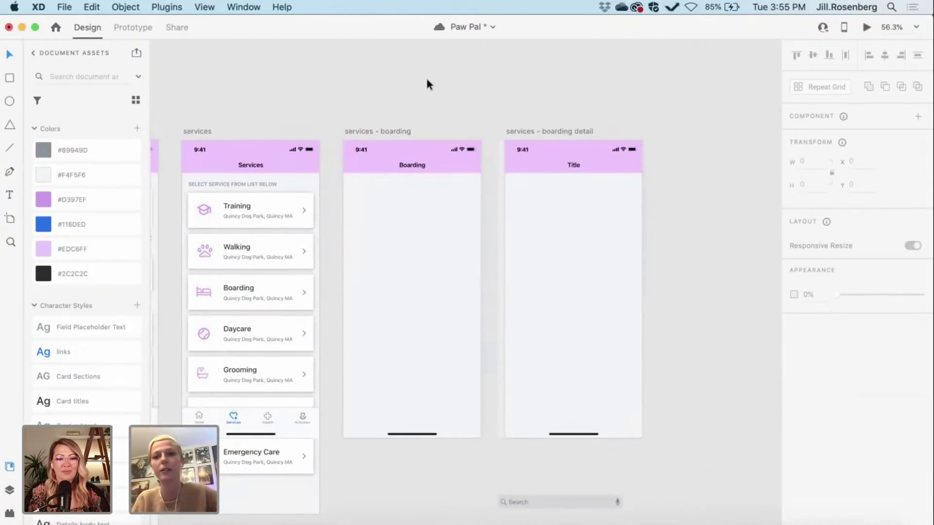
scroll(427, 81, "down", 1)
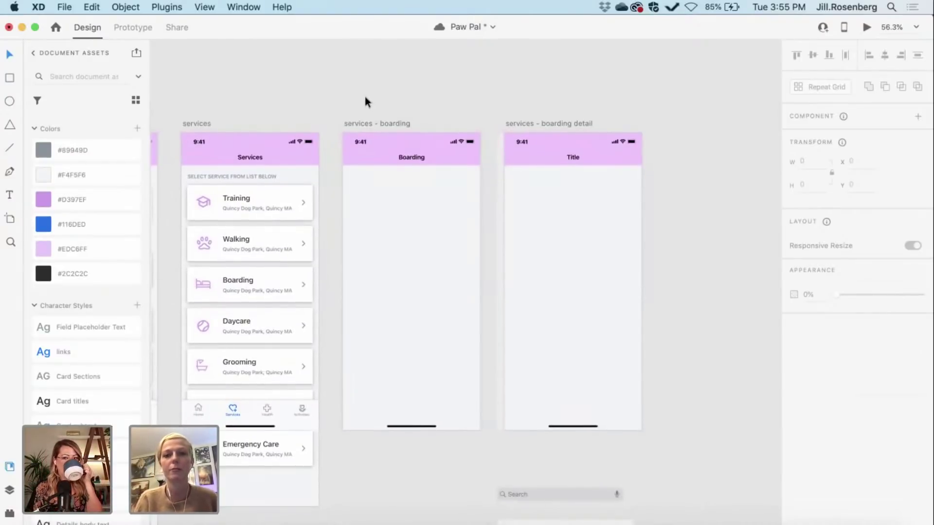
scroll(365, 101, "down", 1)
scroll(365, 101, "right", 1)
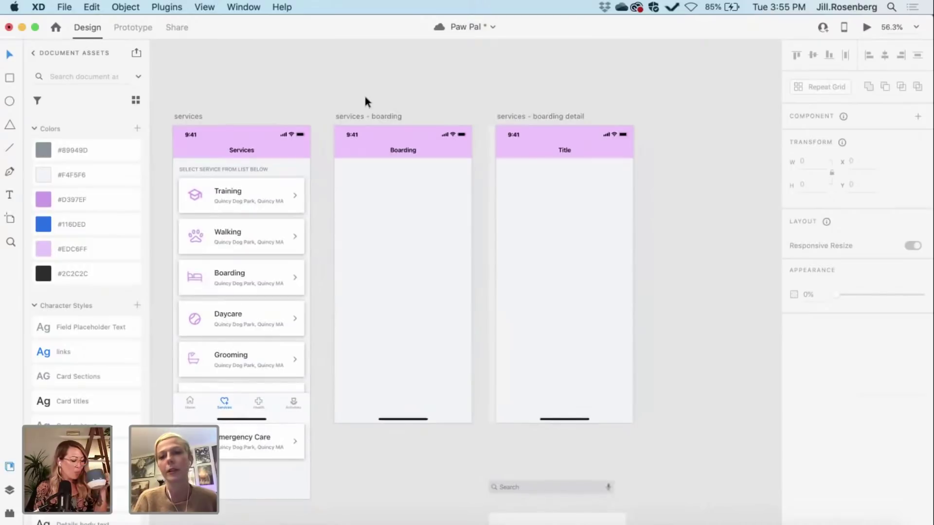
scroll(479, 139, "up", 3)
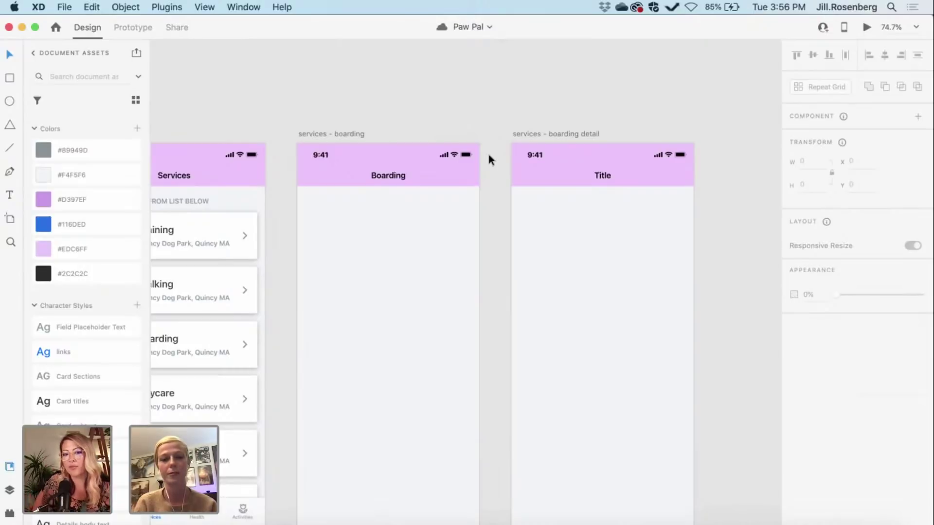
scroll(489, 155, "down", 2)
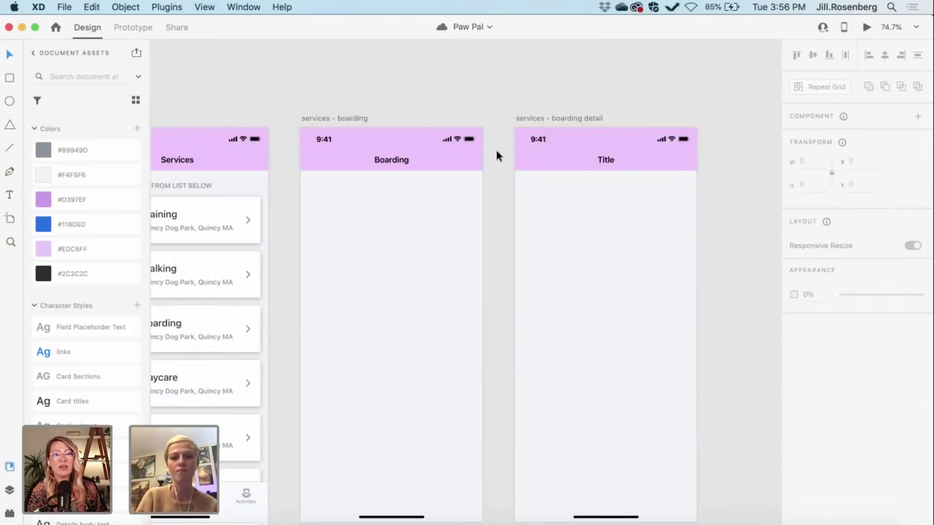
scroll(496, 152, "left", 3)
scroll(496, 152, "down", 2)
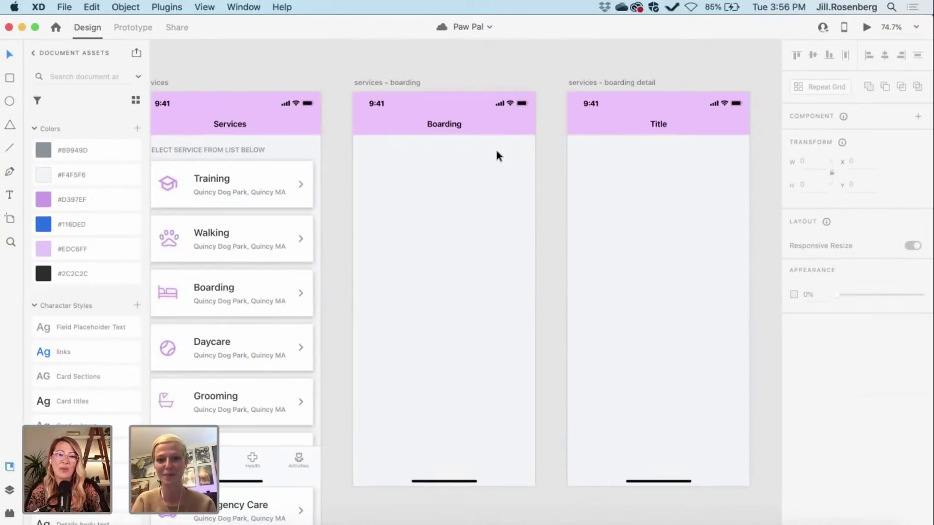
scroll(495, 148, "down", 2)
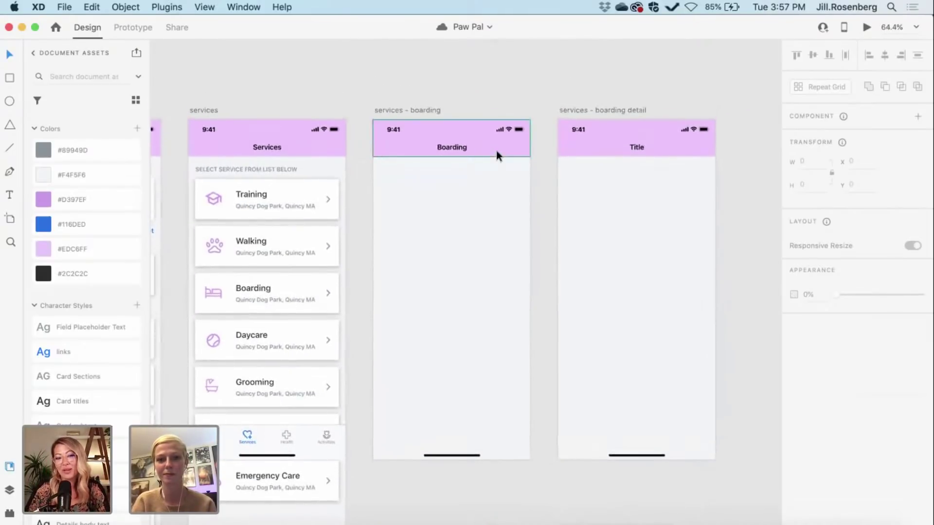
Step: Pan and zoom in to 87.3% on the Services artboard's card list
scroll(496, 150, "left", 4)
scroll(496, 150, "down", 2)
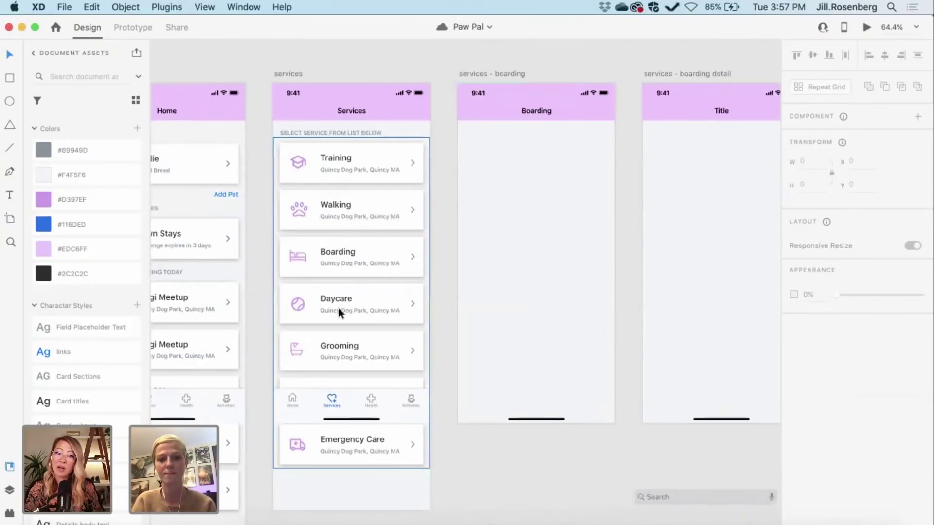
scroll(337, 304, "up", 1)
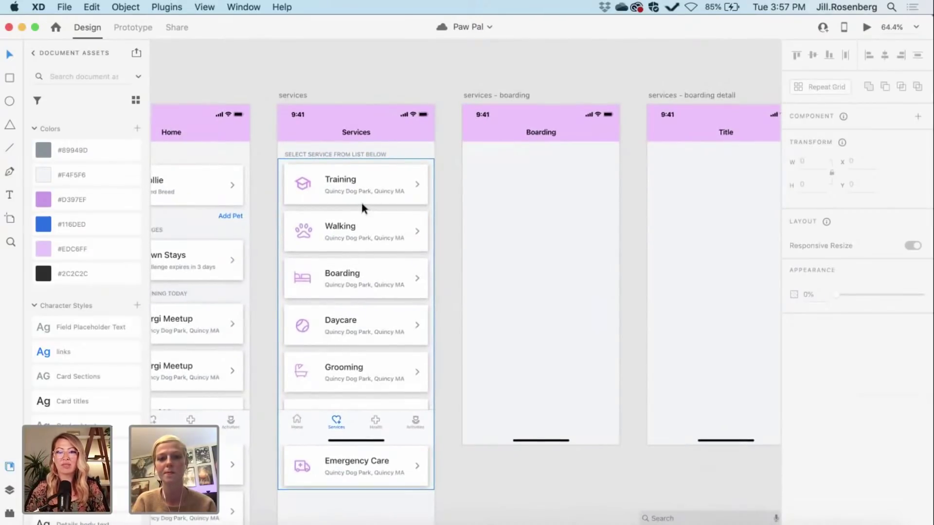
scroll(362, 205, "up", 3)
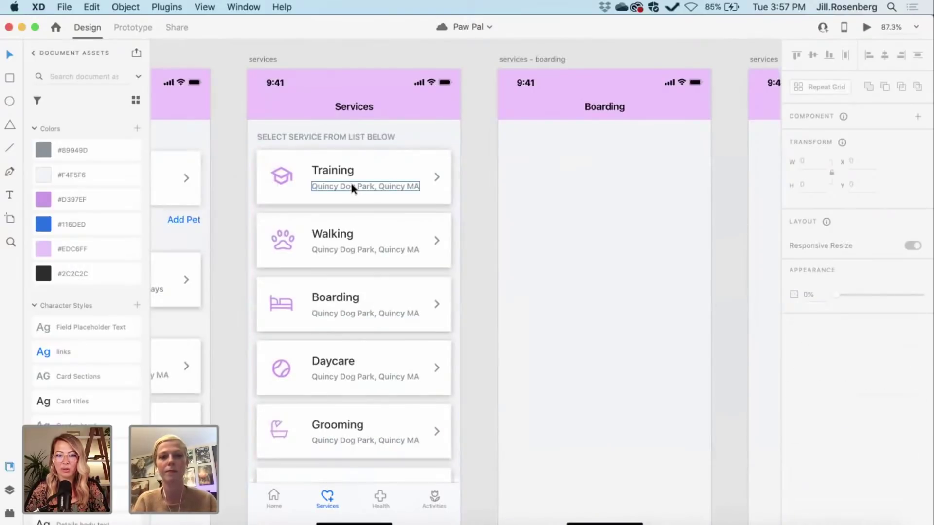
Step: Set the Training subtitle to 'Find the perfect trainer' and Walking to 'Find a local dog walk'
double_click(352, 186)
double_click(352, 185)
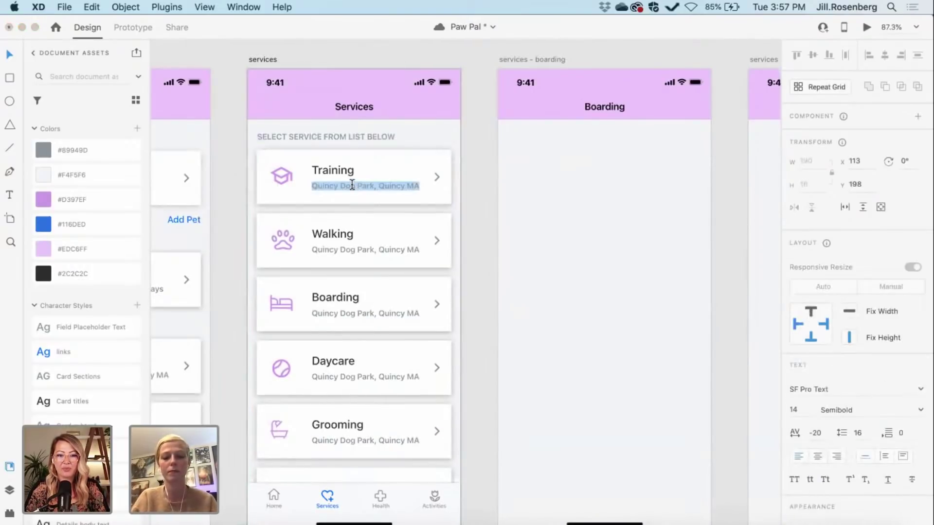
type("Find the")
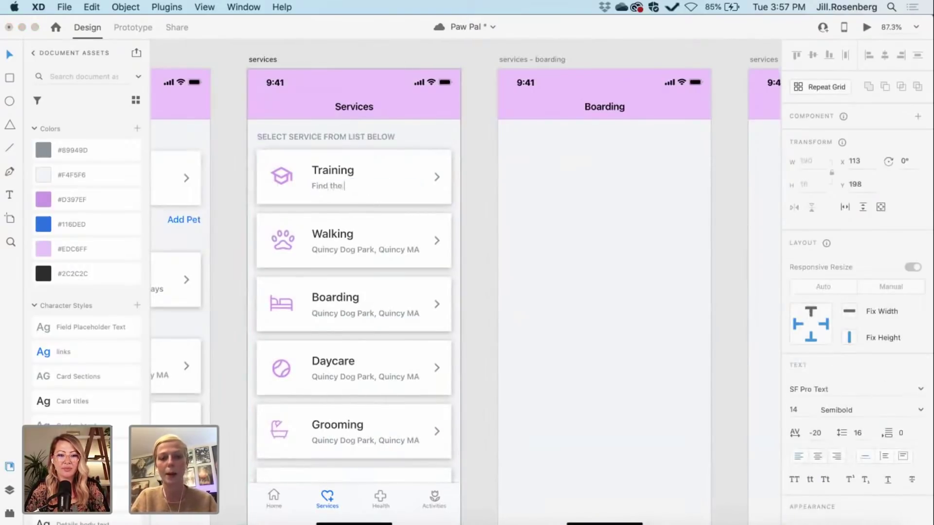
type(" pe")
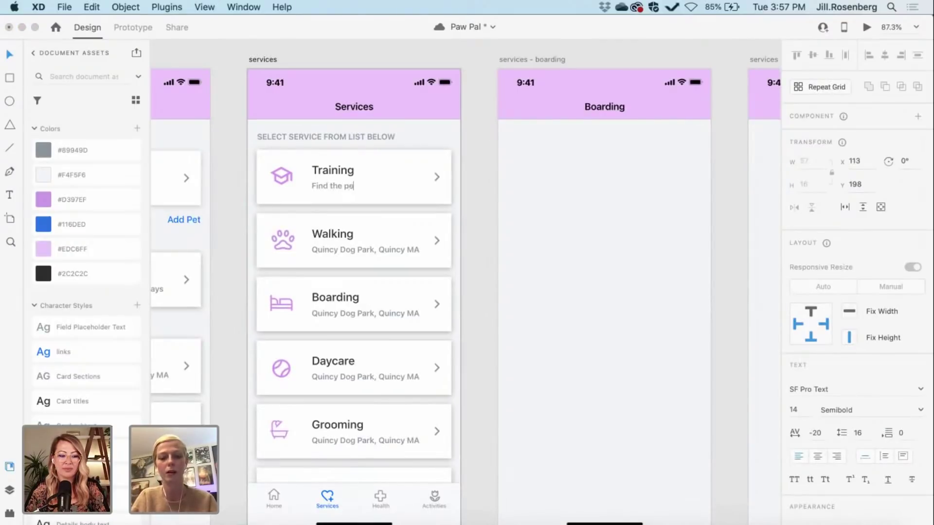
type("rfect tr")
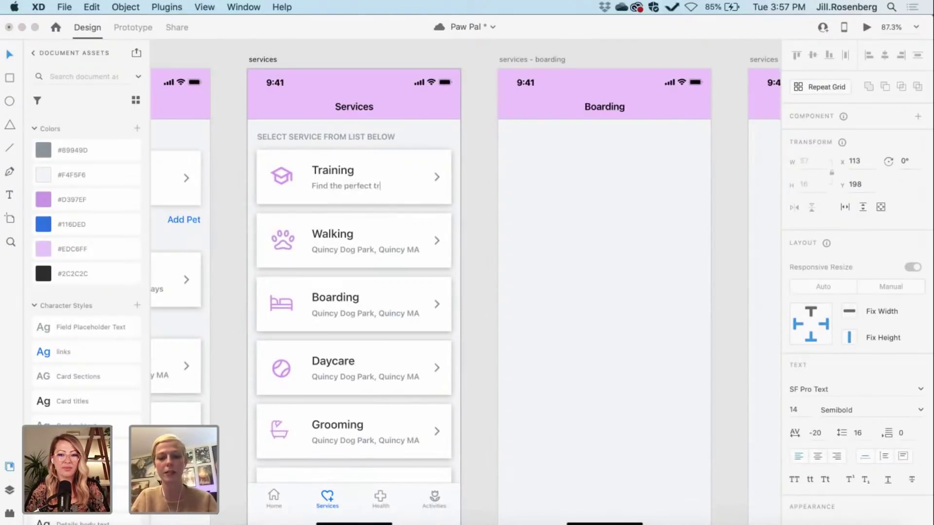
type("ainer")
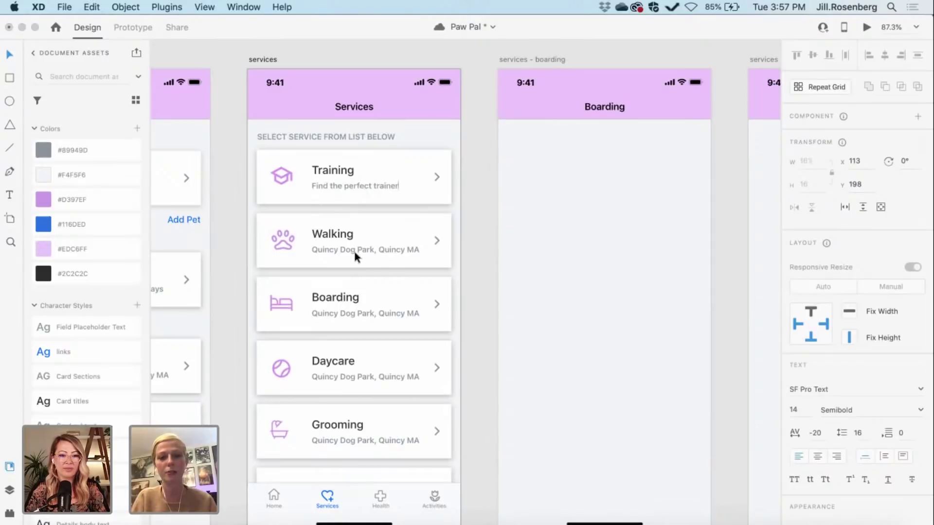
double_click(351, 250)
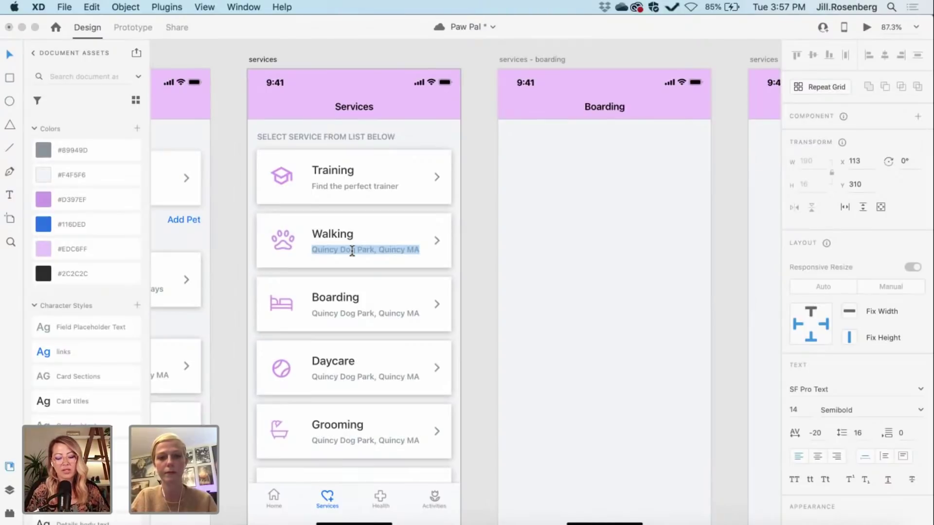
type("Find a local")
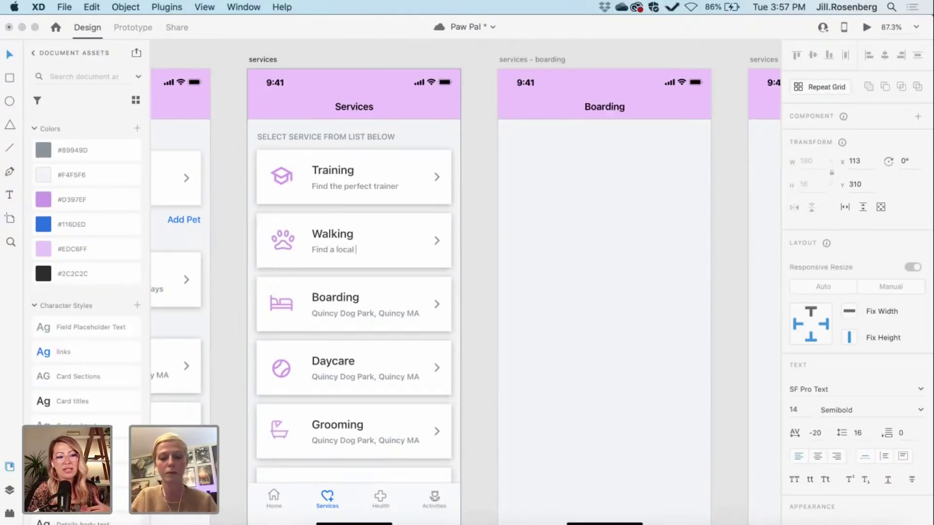
type(" dog walker")
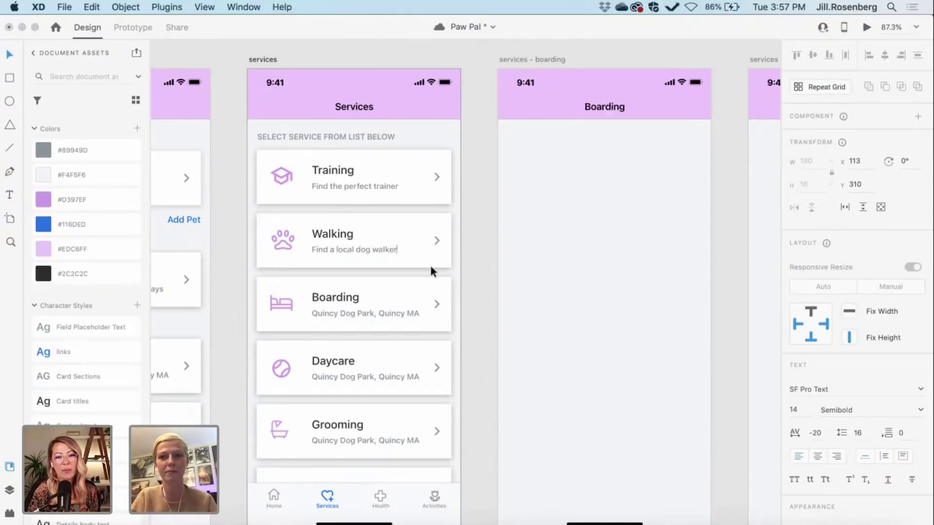
key("Escape")
left_click(480, 296)
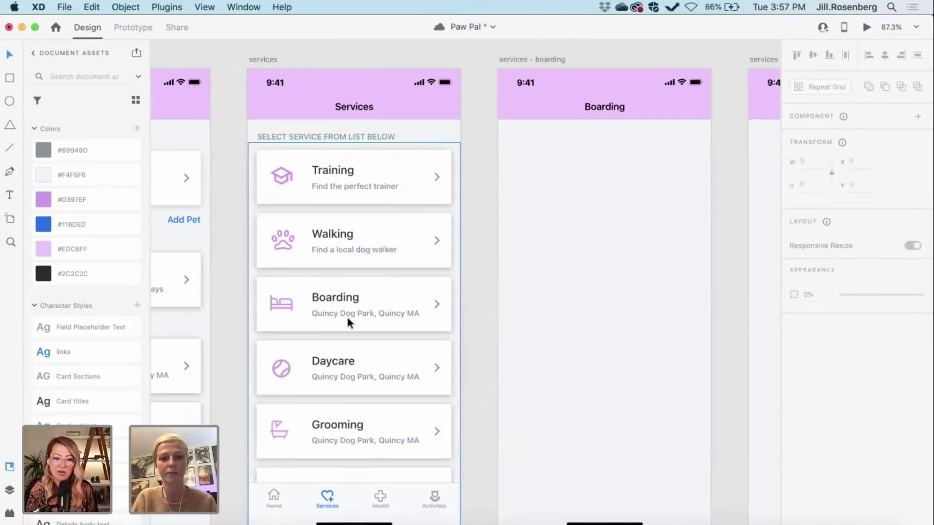
Step: Change the Boarding card subtitle to 'Be assured your pup is safe'
left_click(339, 313)
double_click(339, 313)
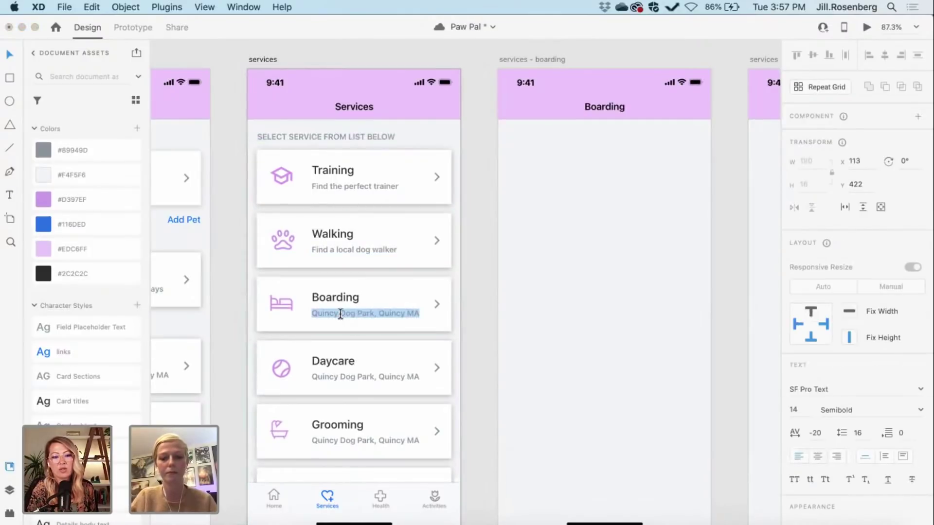
type("Be assured your pup is safe")
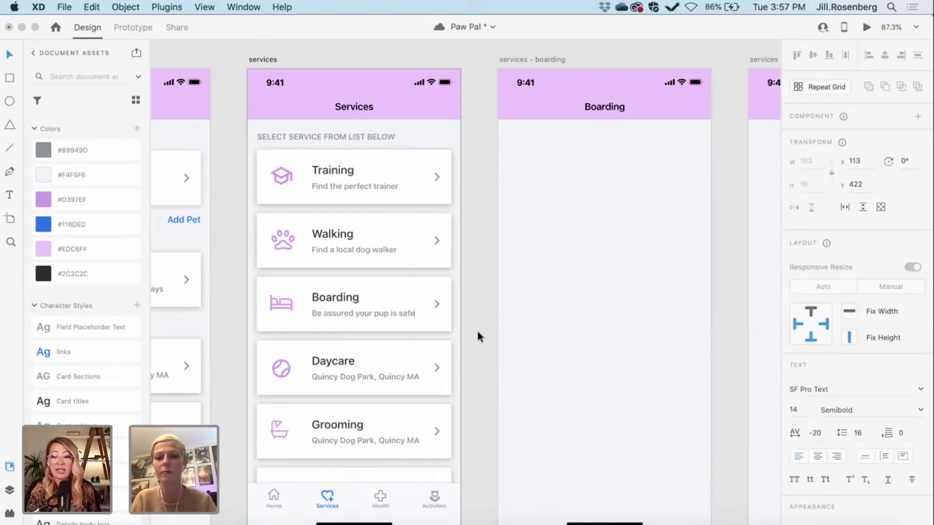
left_click_drag(374, 313, 384, 311)
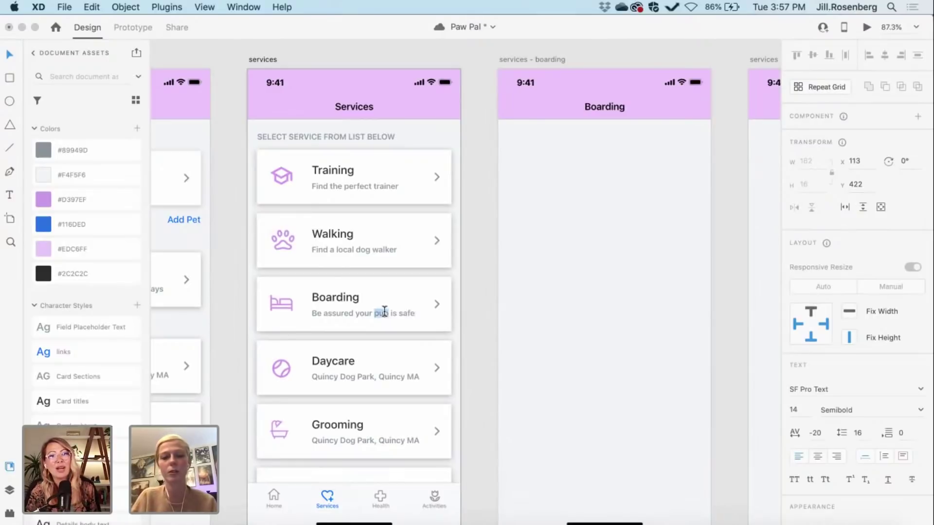
triple_click(383, 311)
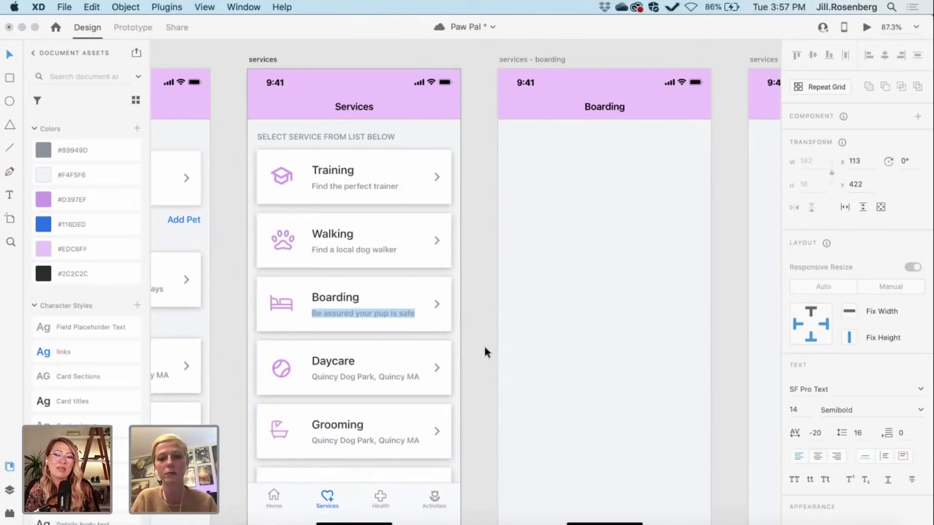
key("Escape")
scroll(481, 342, "down", 3)
scroll(482, 342, "right", 2)
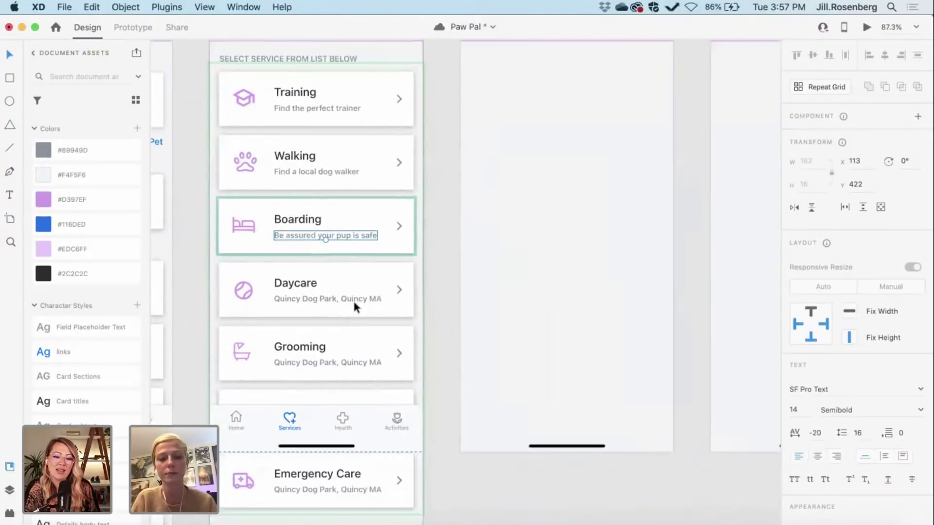
left_click(440, 299)
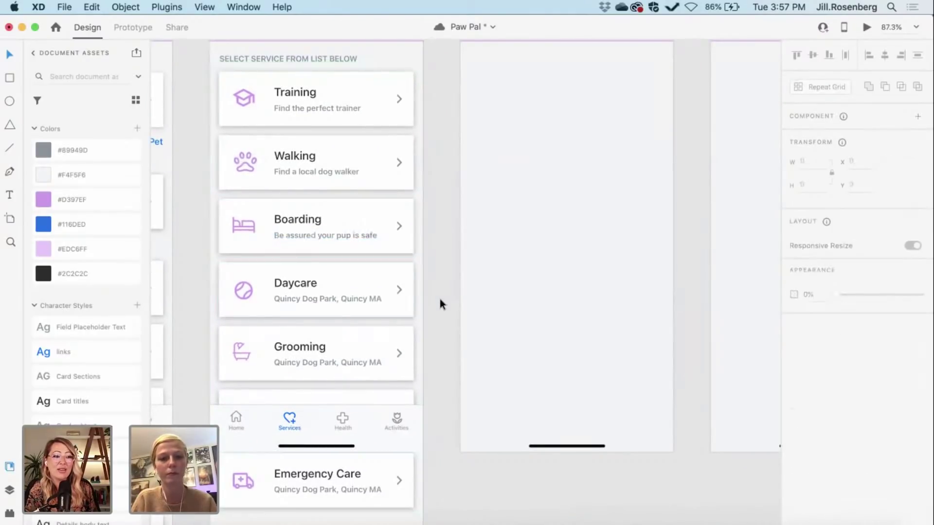
scroll(440, 299, "down", 3)
scroll(439, 300, "right", 3)
scroll(440, 300, "up", 2)
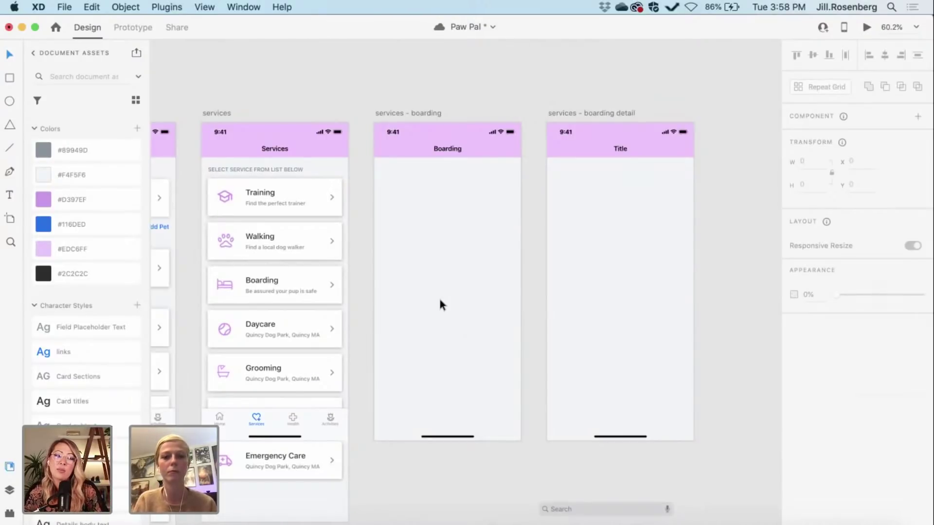
scroll(545, 387, "right", 3)
scroll(546, 387, "down", 1)
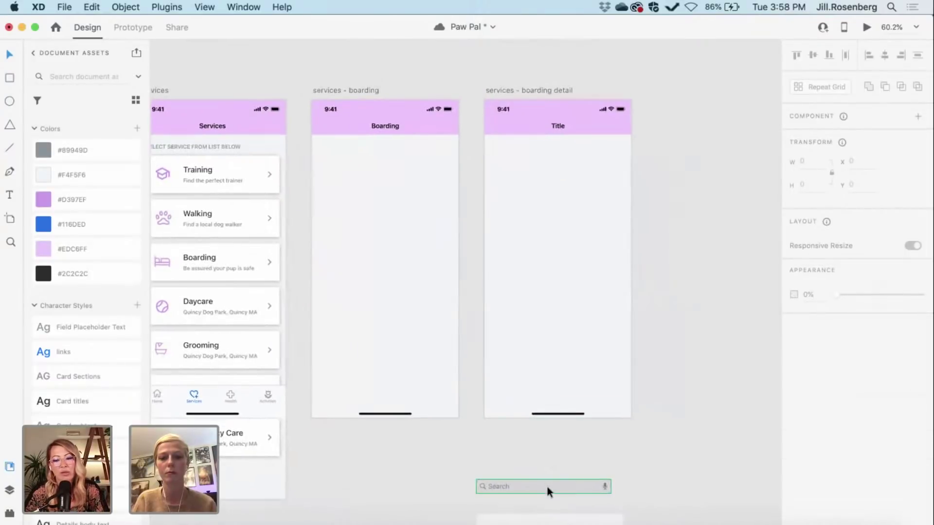
left_click(546, 486)
scroll(97, 379, "down", 3)
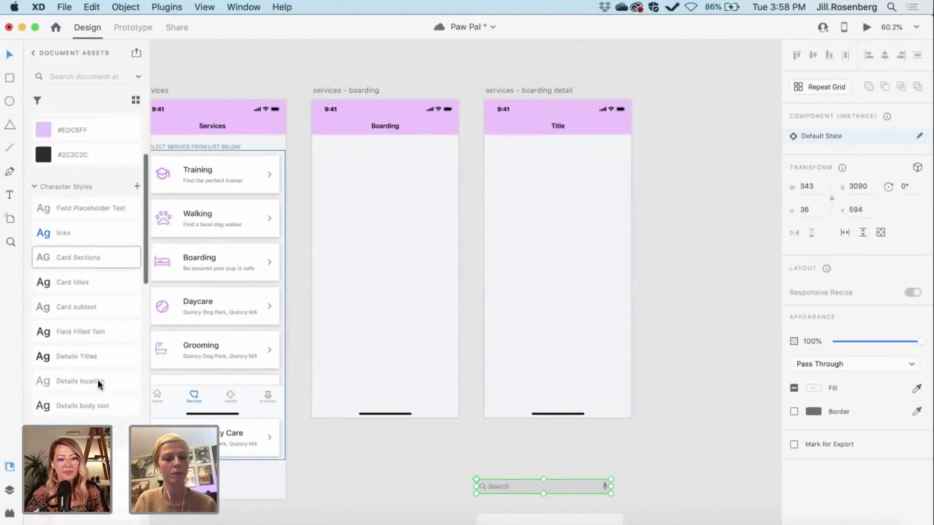
scroll(97, 379, "down", 5)
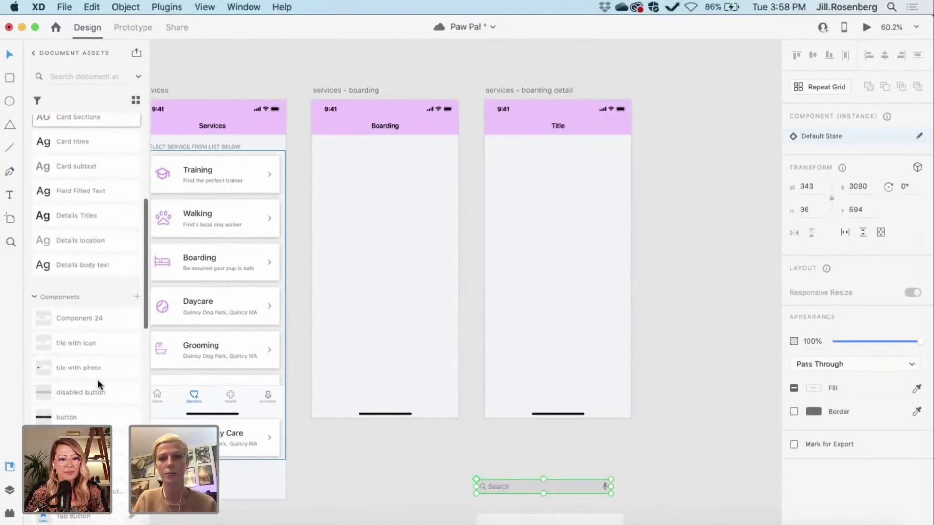
scroll(316, 470, "up", 2)
scroll(316, 470, "left", 2)
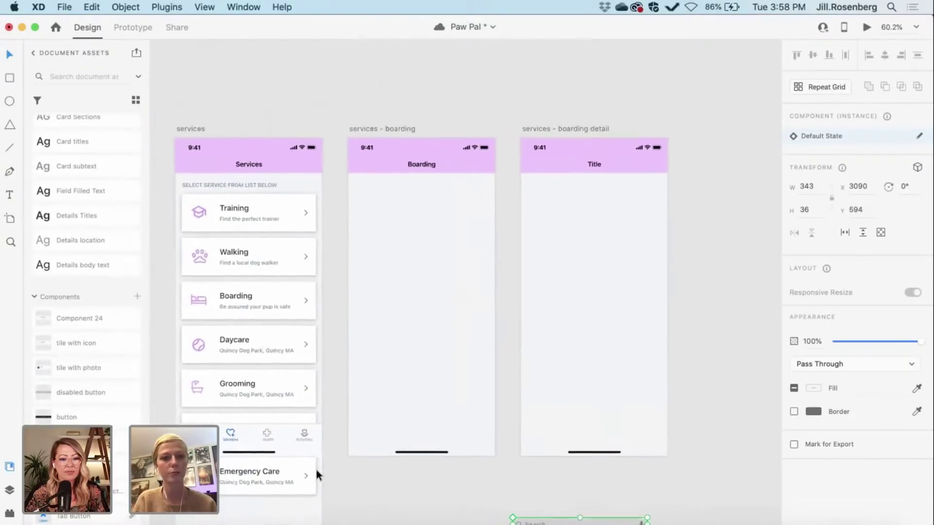
scroll(315, 467, "left", 1)
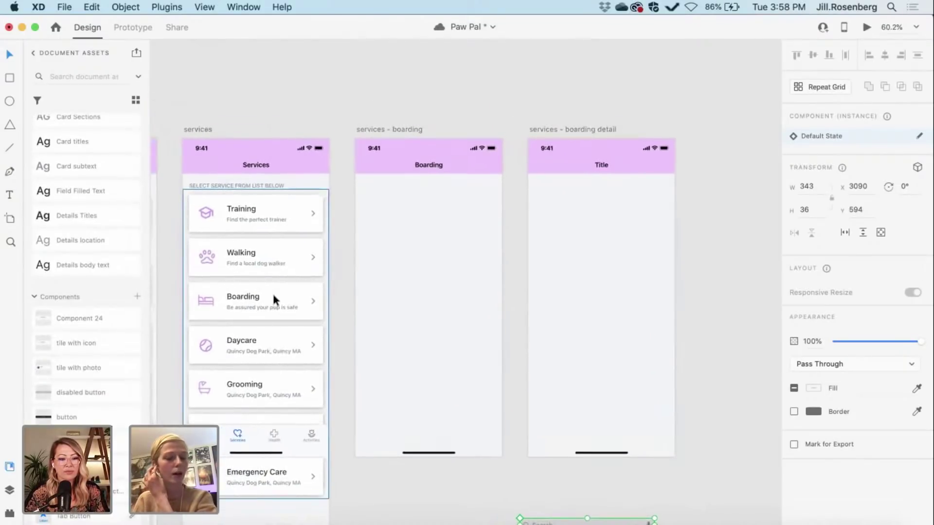
Step: Copy the services screen's tab bar and paste it into the 'services - boarding' artboard
left_click(270, 437)
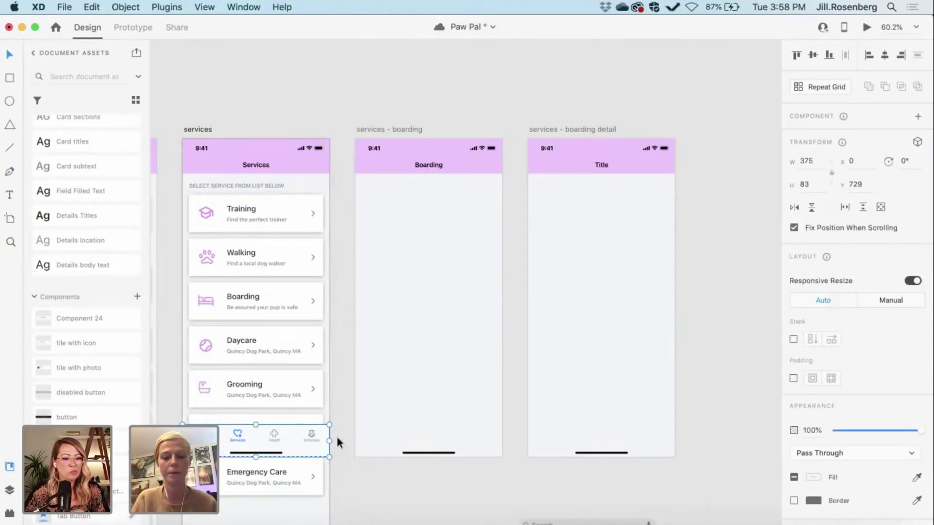
left_click(384, 127)
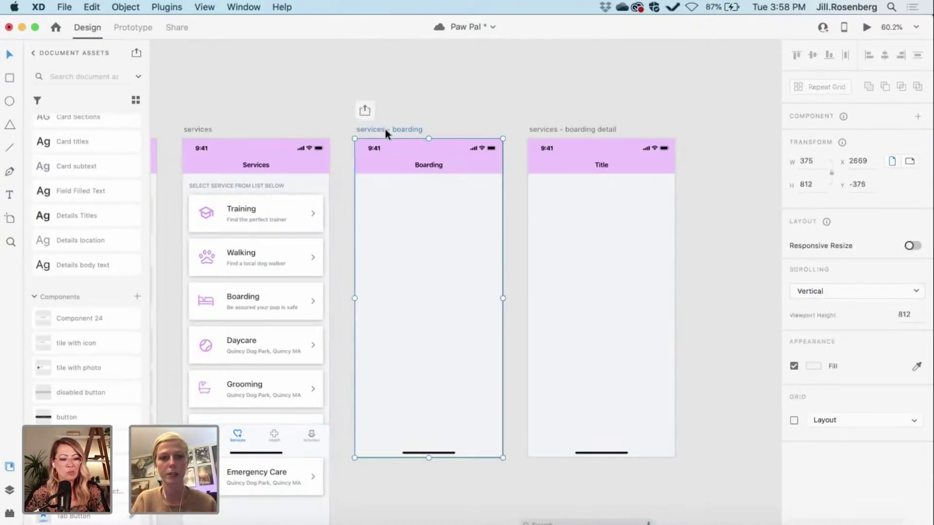
key("super+v")
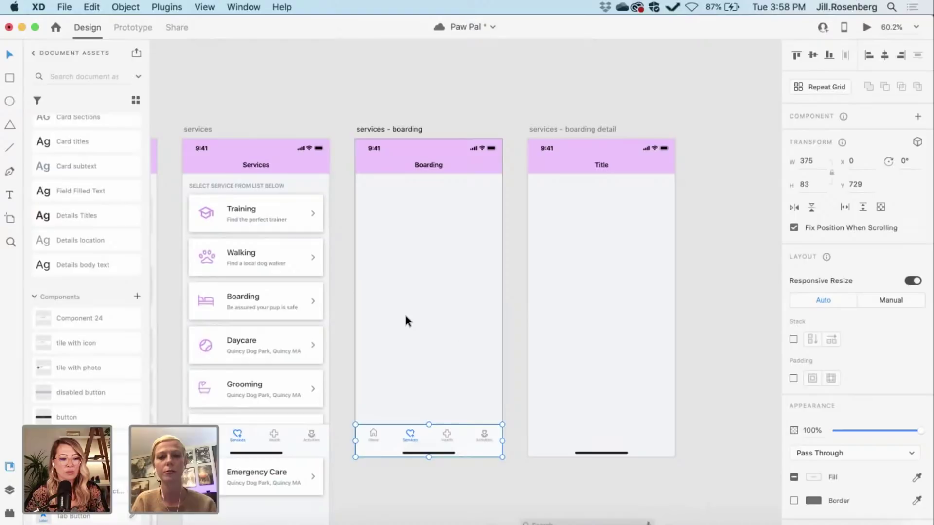
left_click(511, 346)
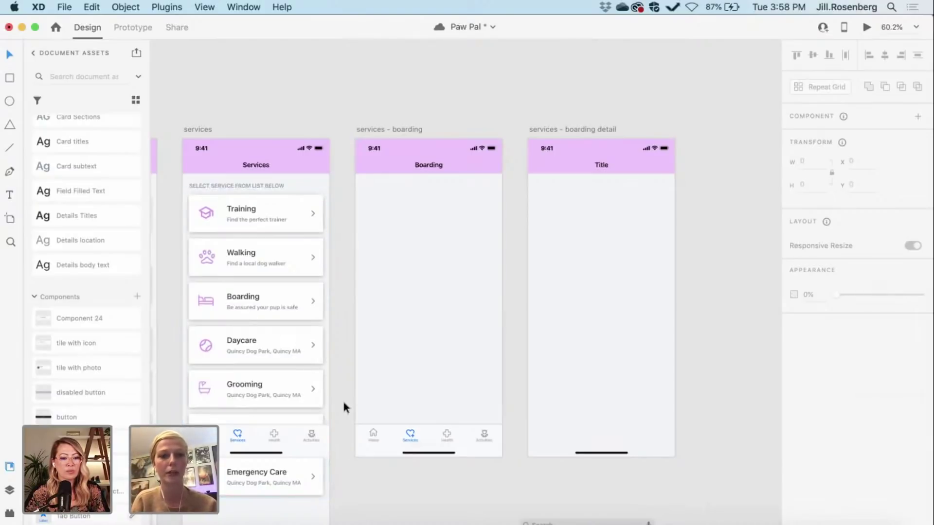
Step: Show Adobe XD's open documents and recent files from its Dock icon
scroll(344, 404, "right", 2)
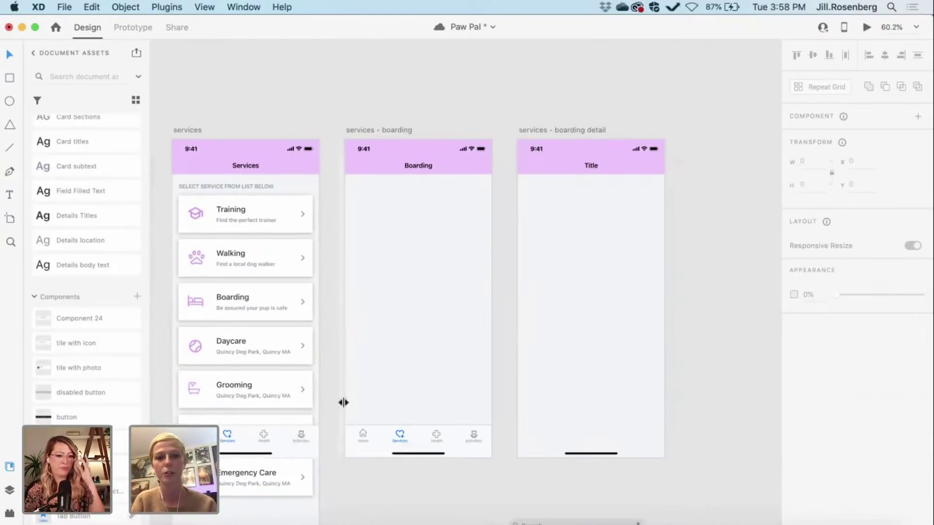
scroll(473, 505, "right", 2)
scroll(472, 505, "up", 1)
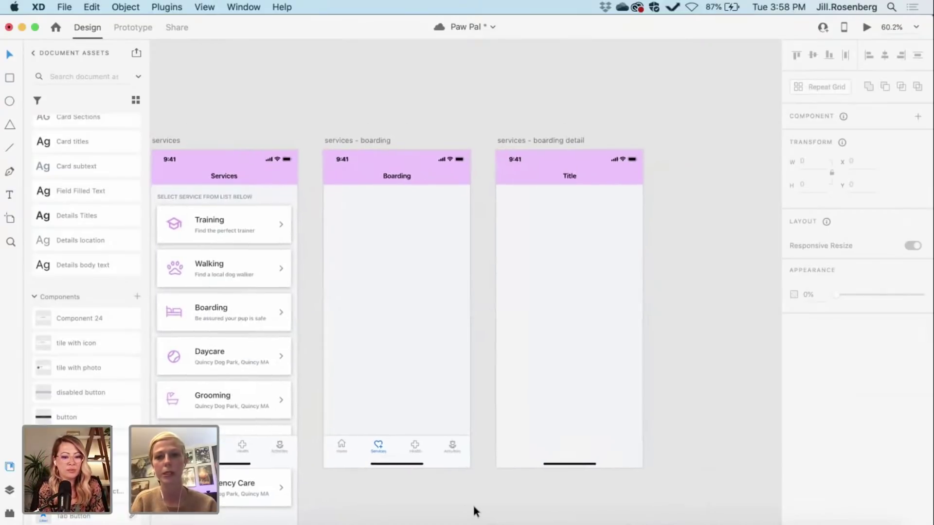
scroll(473, 507, "down", 7)
scroll(474, 506, "right", 3)
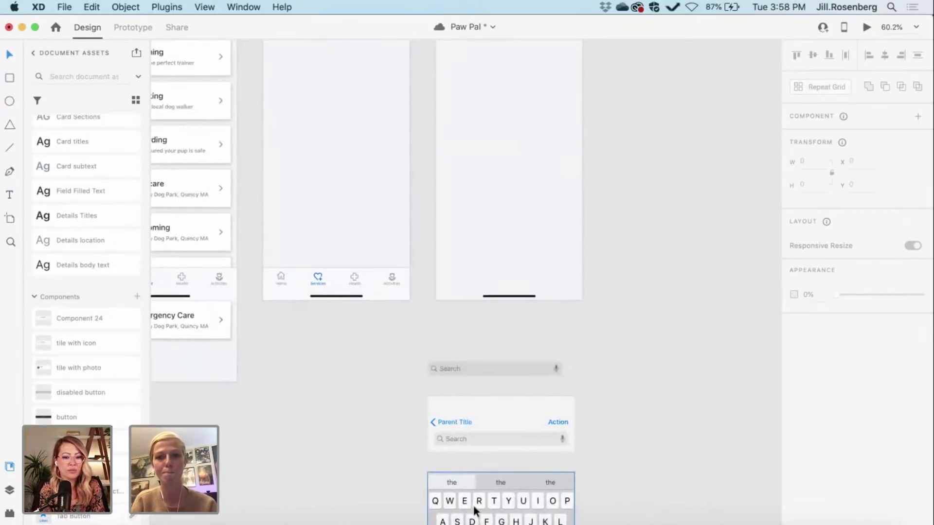
scroll(475, 509, "down", 2)
scroll(474, 509, "right", 3)
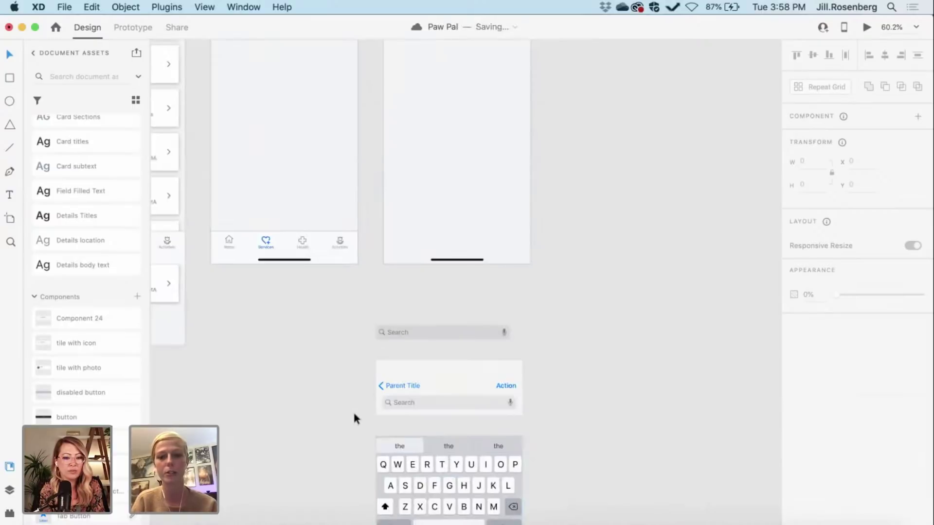
scroll(537, 411, "down", 2)
scroll(537, 411, "right", 1)
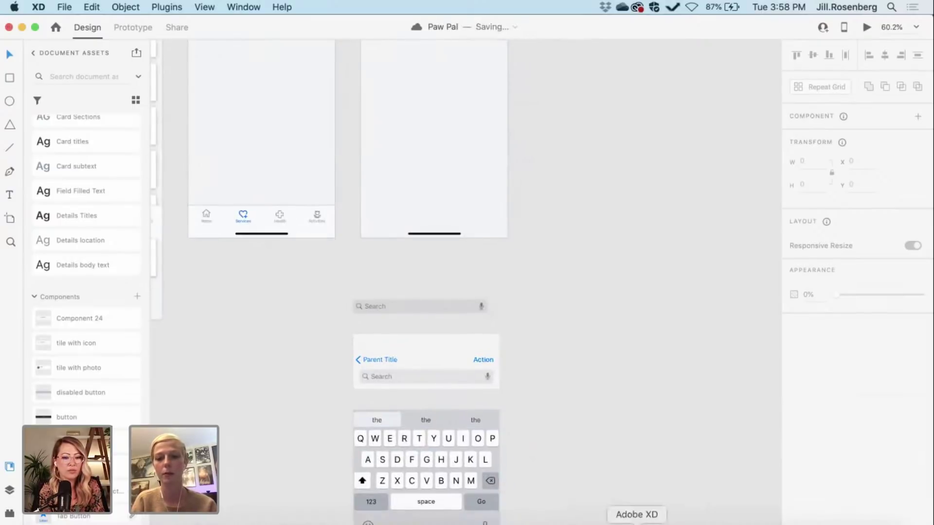
right_click(640, 521)
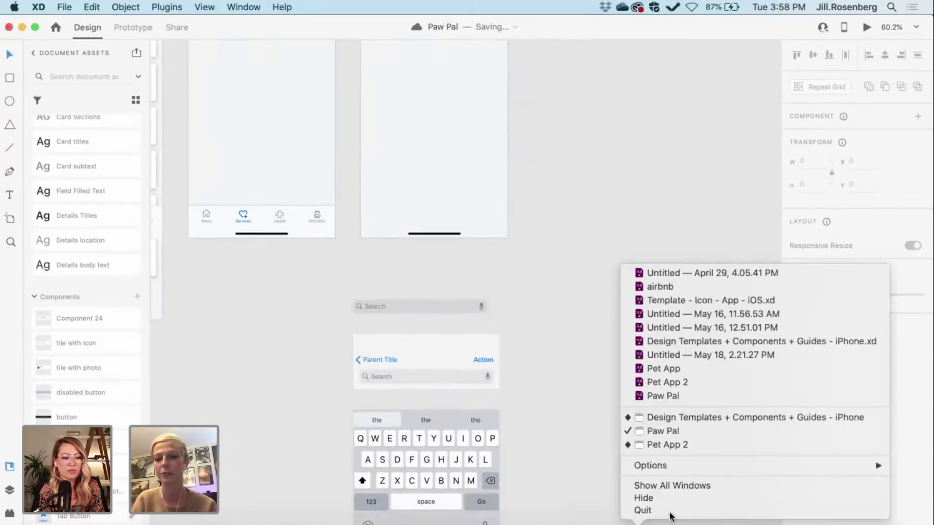
Step: Switch to 'Design Templates + Components + Guides - iPhone' and zoom out over its Bars board
left_click(640, 415)
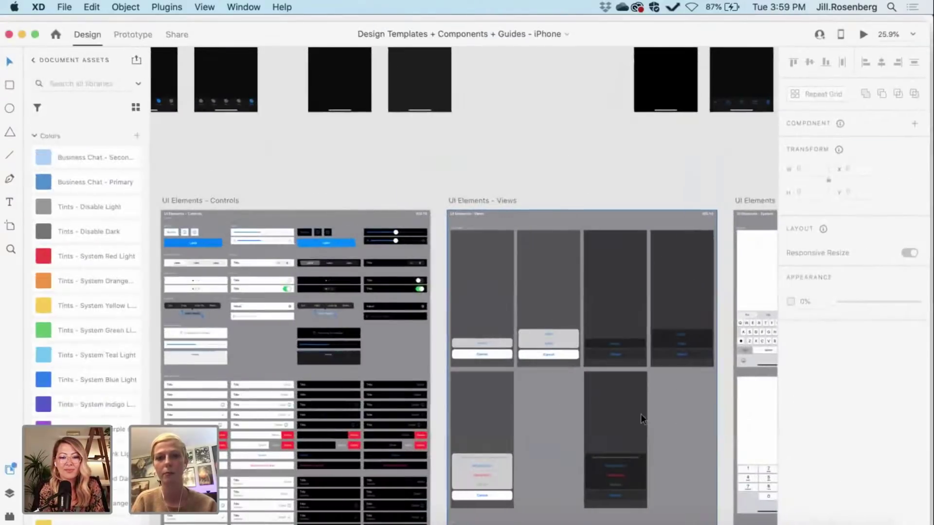
scroll(397, 177, "down", 3)
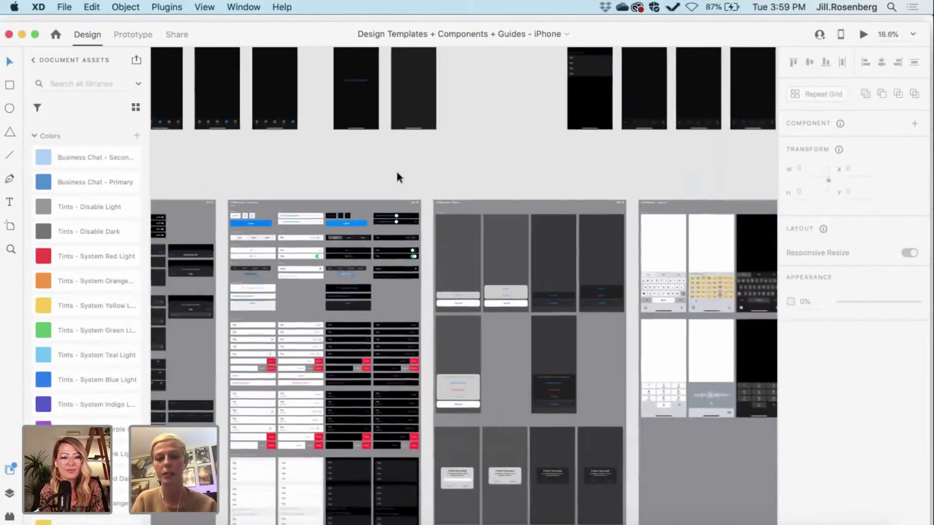
scroll(397, 177, "up", 4)
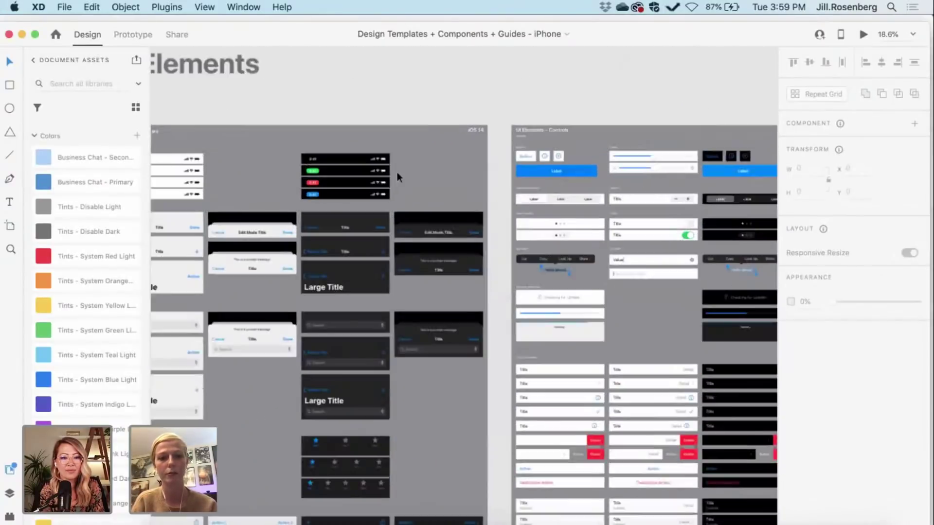
scroll(241, 296, "up", 5)
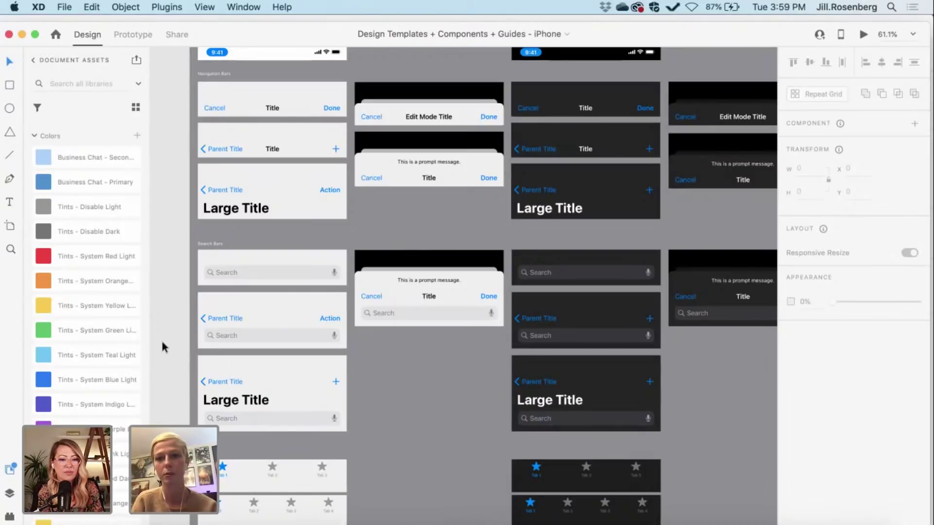
key("super+minus")
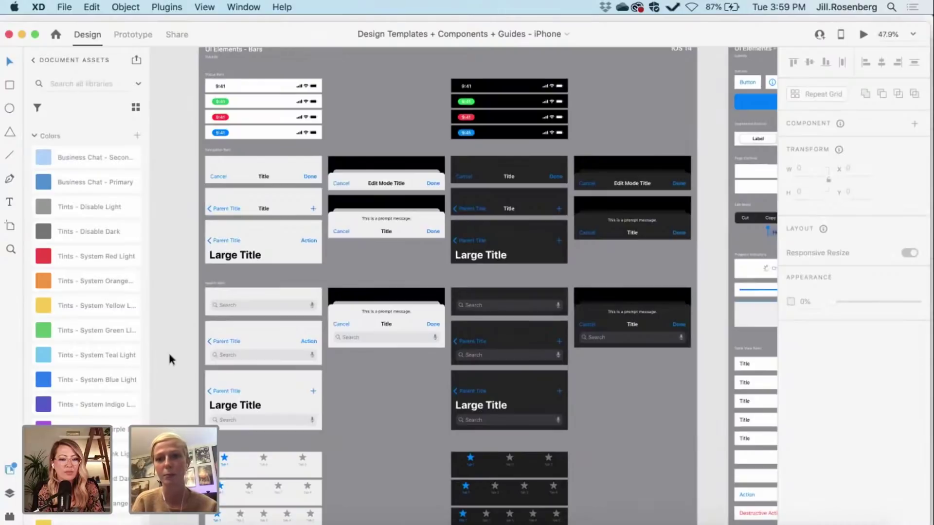
scroll(168, 351, "up", 5)
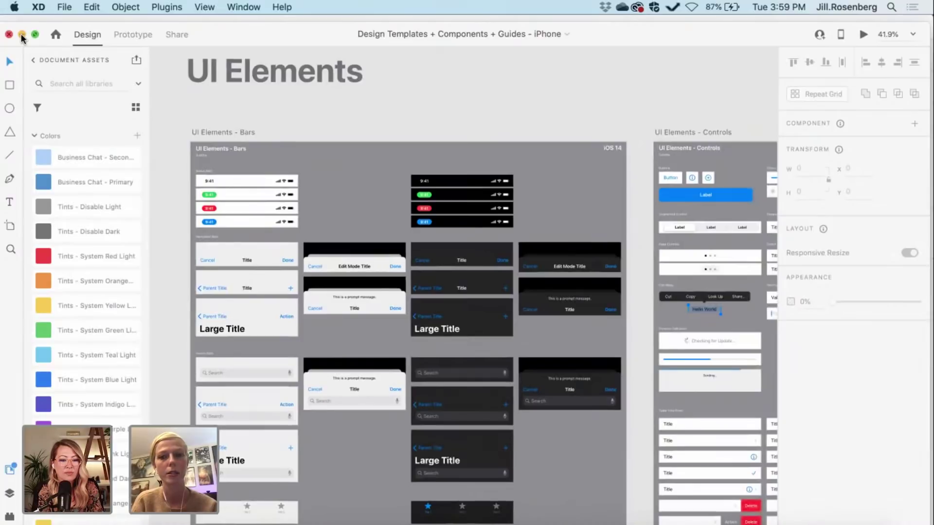
scroll(307, 177, "right", 7)
scroll(307, 177, "down", 3)
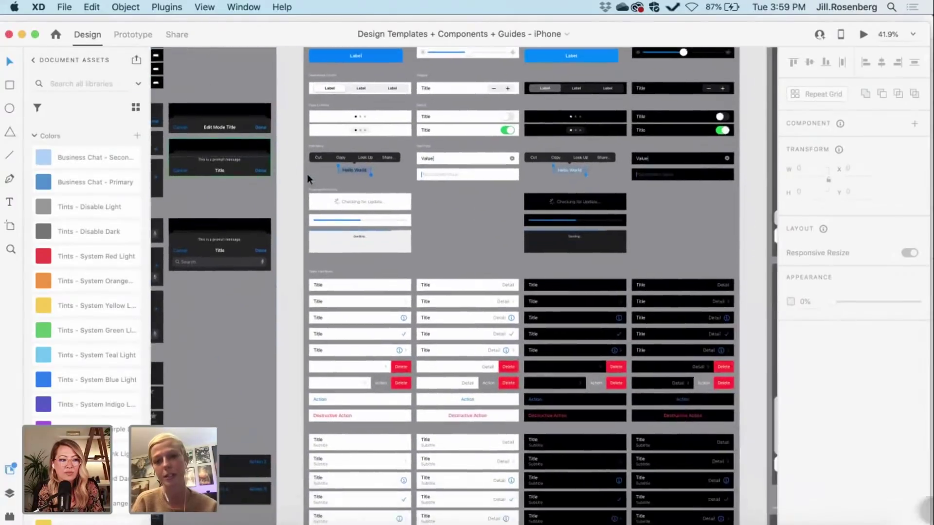
scroll(308, 174, "down", 4)
scroll(307, 174, "right", 5)
scroll(307, 174, "down", 3)
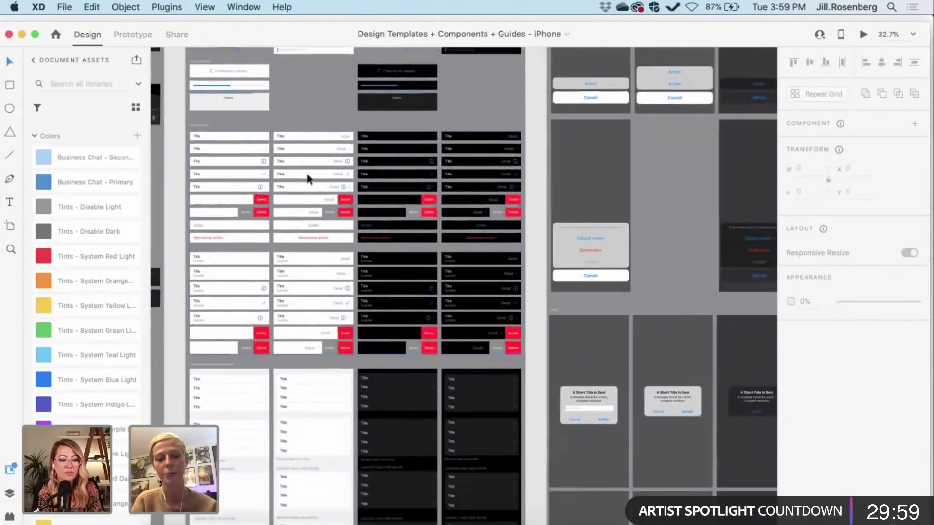
scroll(307, 174, "down", 3)
scroll(305, 171, "right", 6)
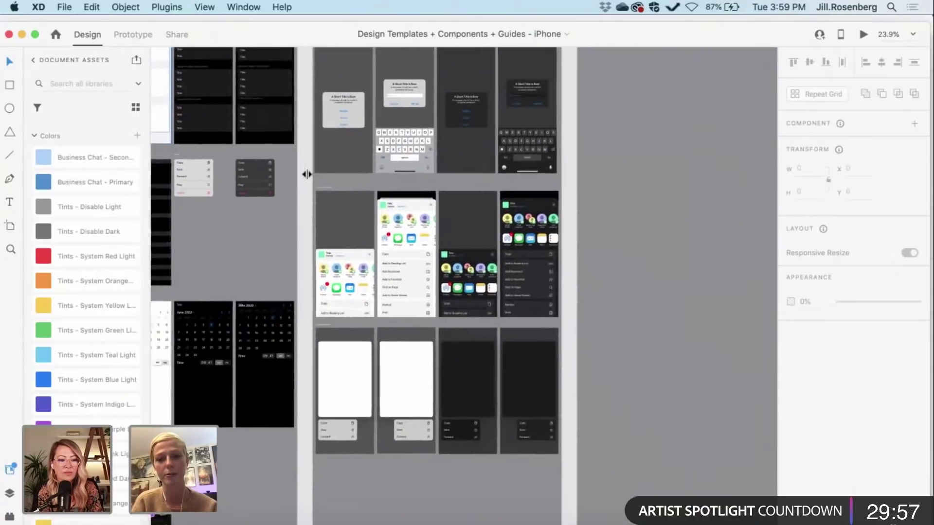
scroll(306, 174, "left", 6)
scroll(306, 174, "down", 2)
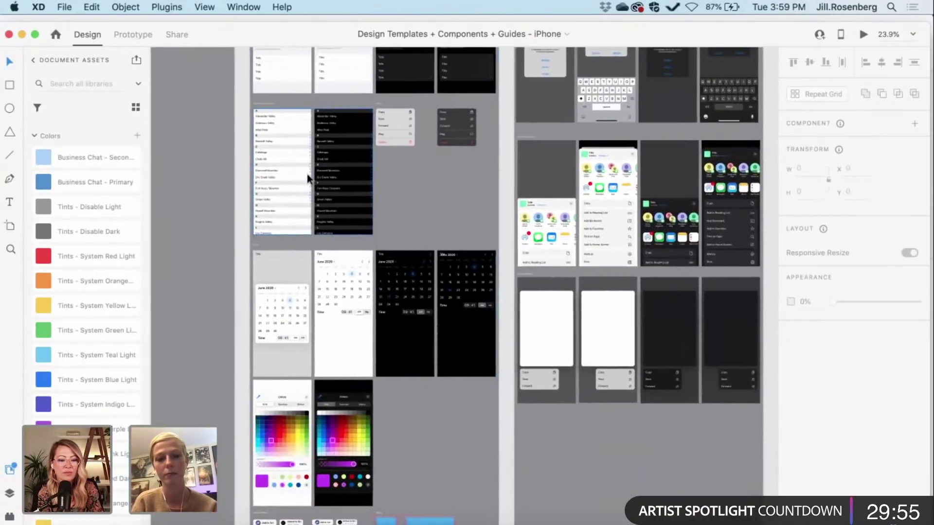
scroll(308, 174, "down", 3)
scroll(307, 173, "left", 2)
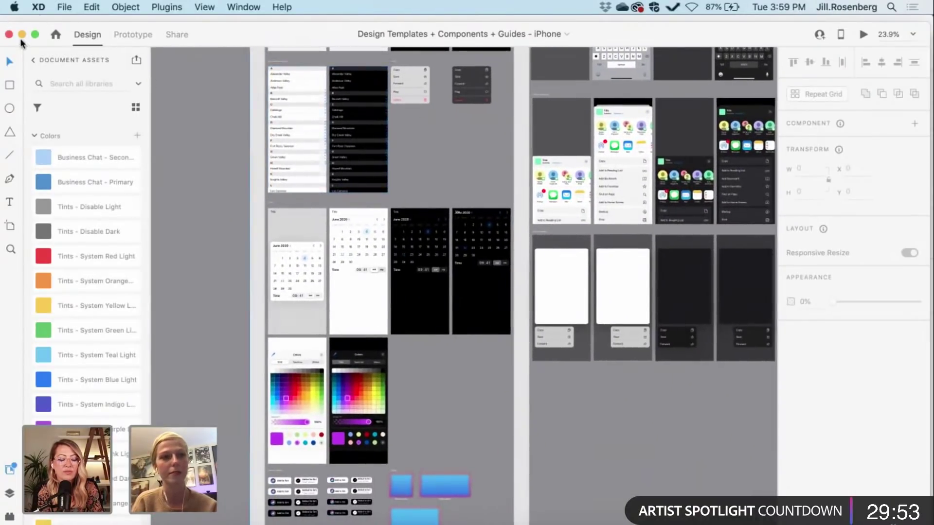
Step: Return to Paw Pal and drag the Search bar component onto the Boarding artboard
left_click(22, 34)
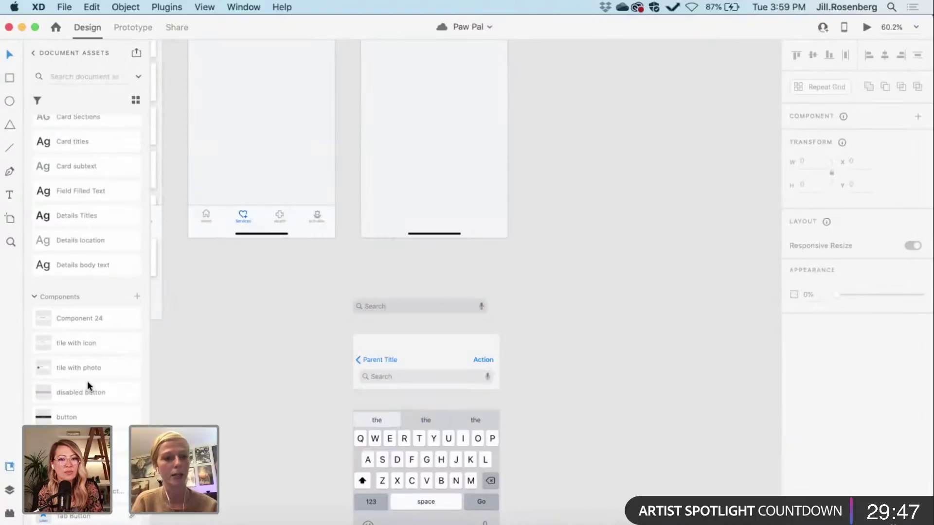
left_click_drag(102, 394, 256, 302)
scroll(256, 301, "down", 3)
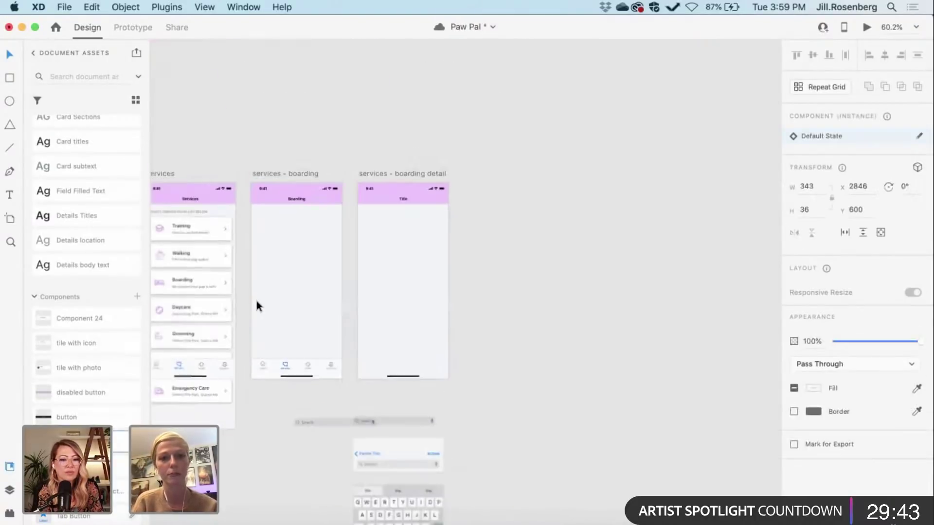
scroll(256, 301, "up", 2)
scroll(256, 301, "up", 4)
scroll(255, 301, "right", 3)
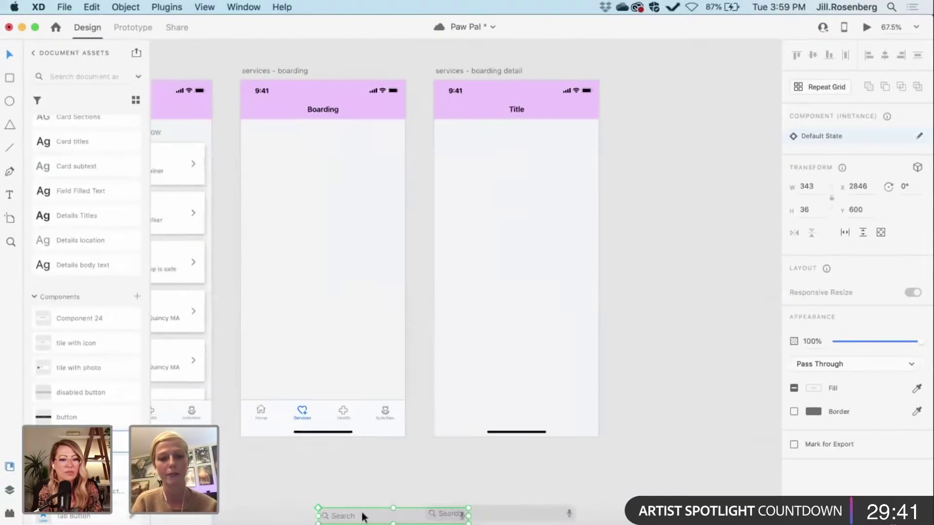
left_click_drag(365, 514, 273, 134)
Step: Check the 343 by 36 search bar's spacing below the Boarding header
scroll(301, 177, "left", 2)
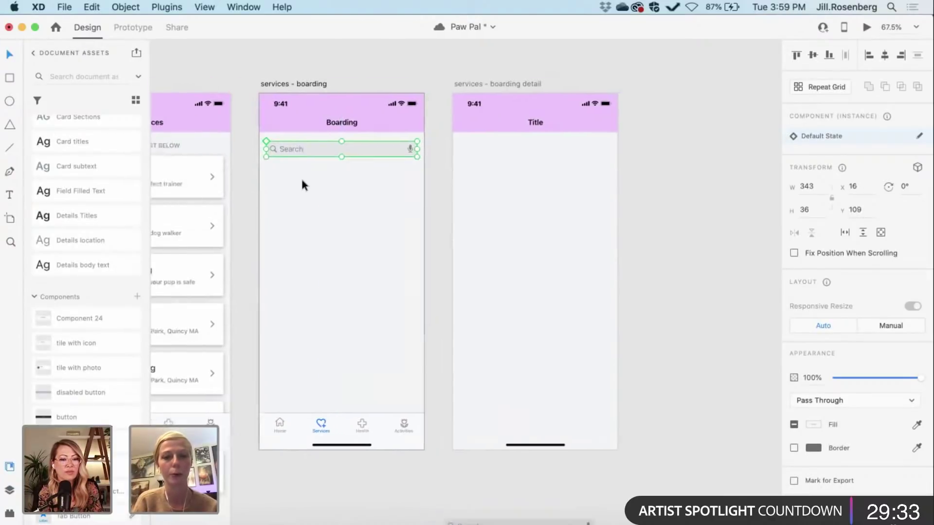
scroll(302, 180, "left", 2)
left_click(266, 214)
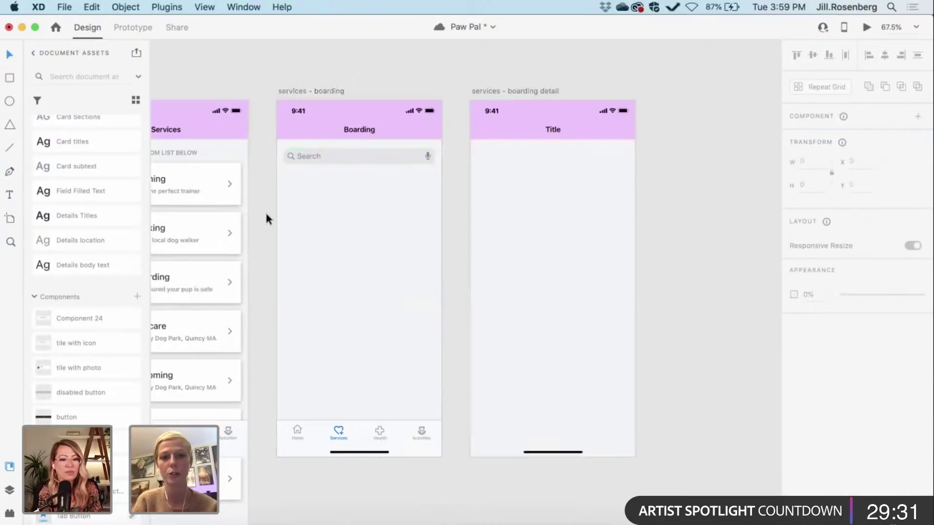
scroll(266, 214, "left", 2)
scroll(266, 215, "up", 1)
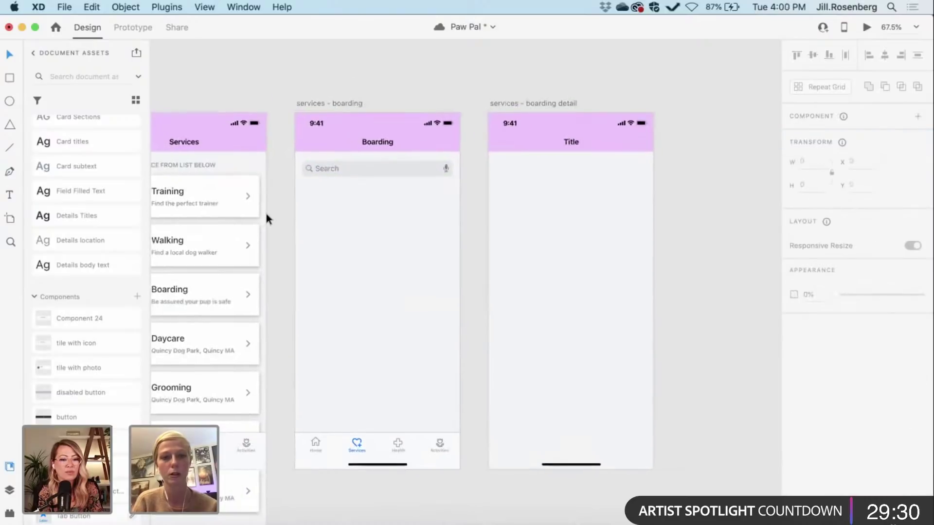
left_click(326, 174)
scroll(326, 173, "up", 5)
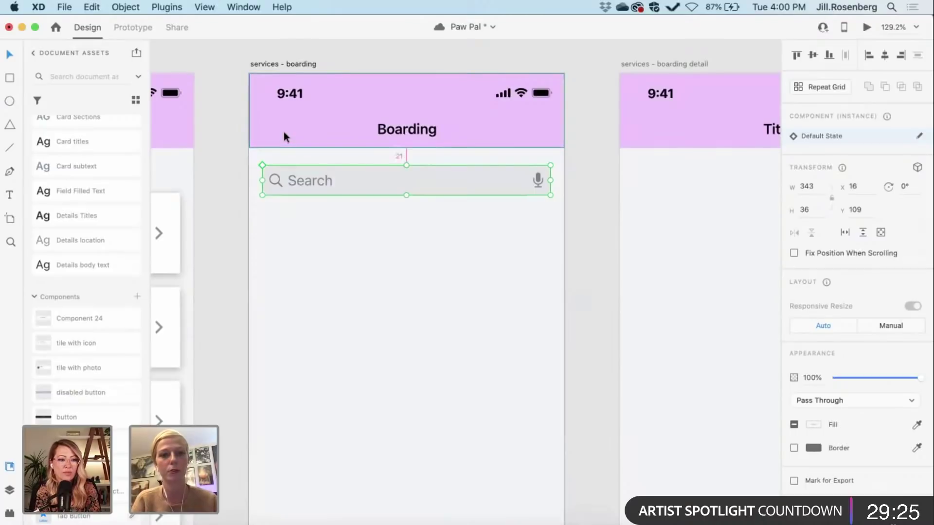
key("alt")
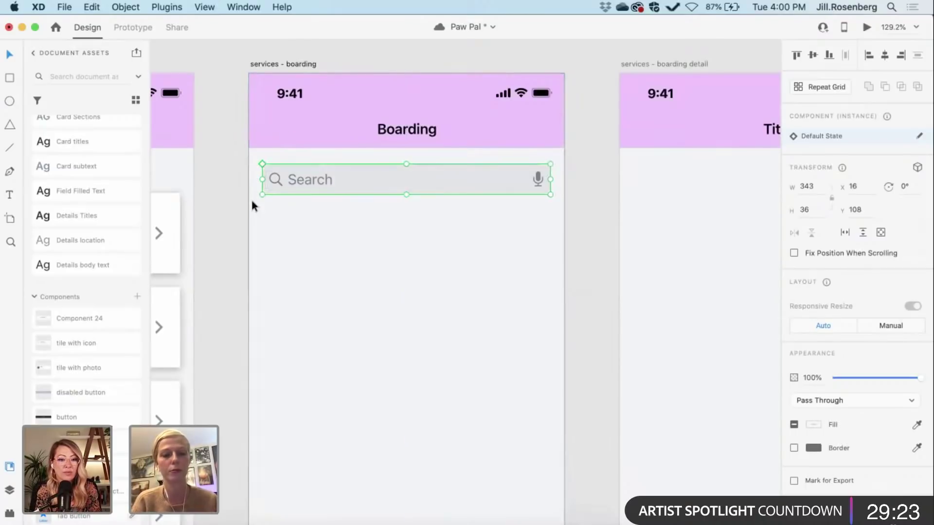
left_click(250, 198)
Step: Save the Paw Pal document with the Boarding search bar in place
scroll(250, 197, "down", 3)
scroll(250, 197, "left", 3)
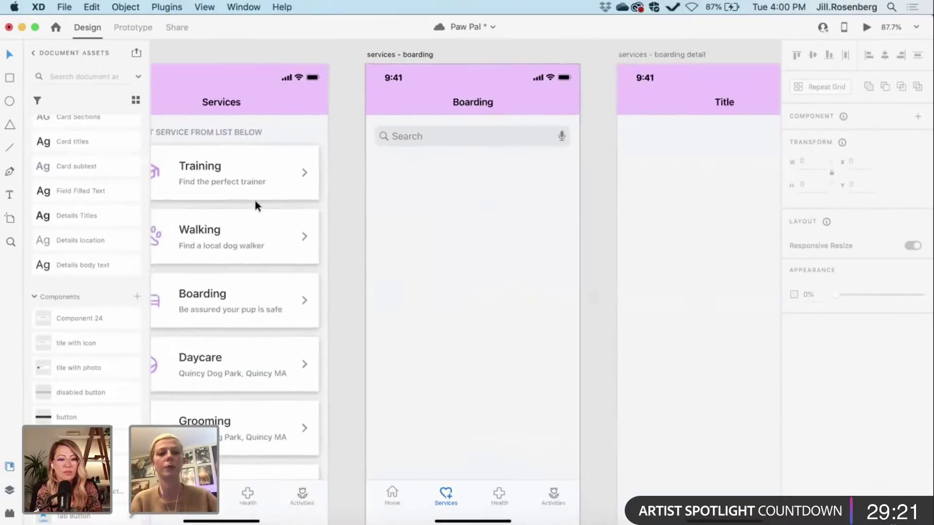
scroll(433, 194, "down", 3)
scroll(434, 198, "up", 3)
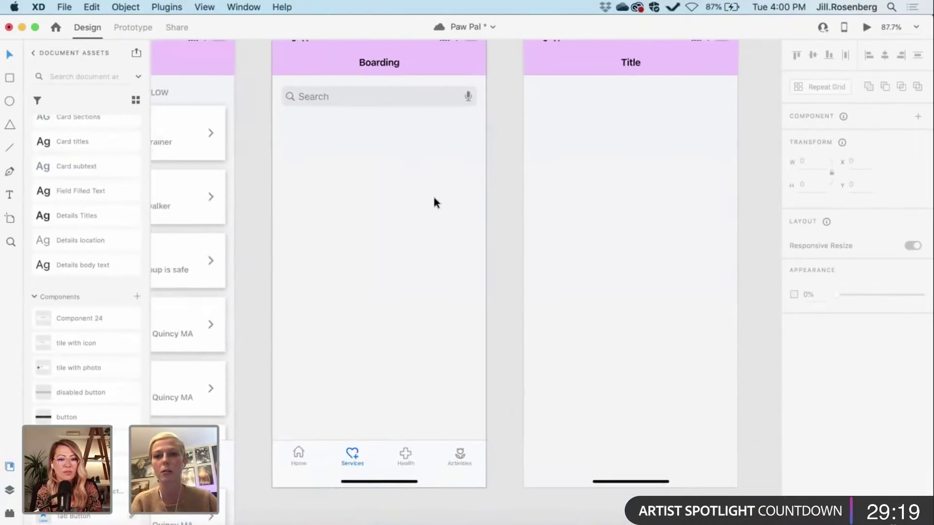
scroll(434, 198, "left", 2)
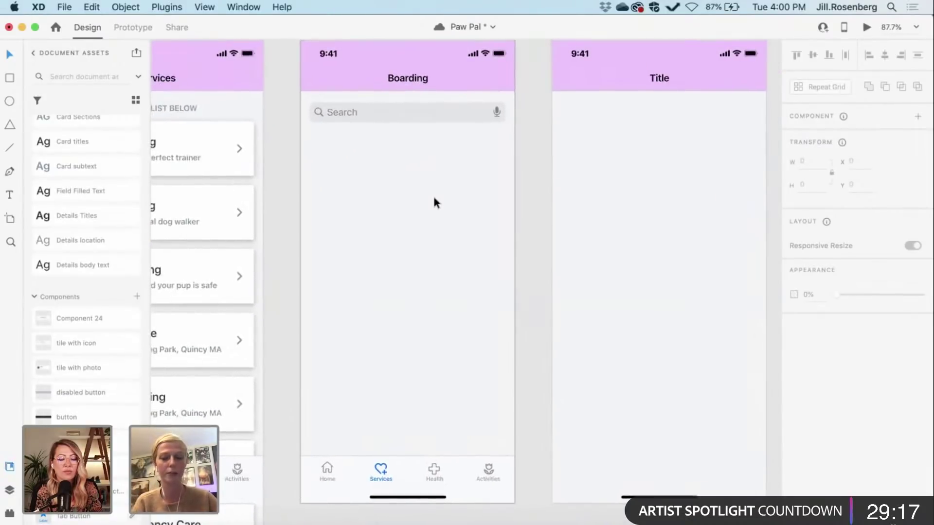
scroll(435, 203, "right", 3)
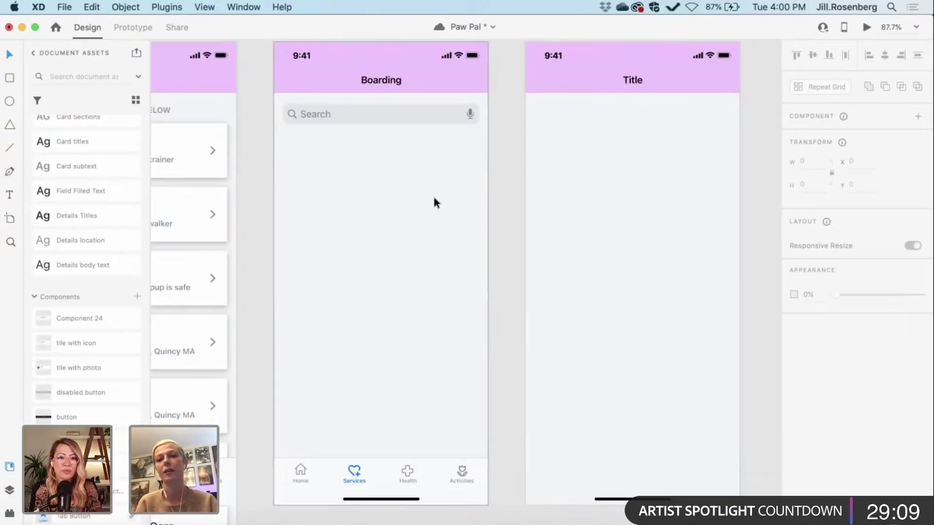
key("super+s")
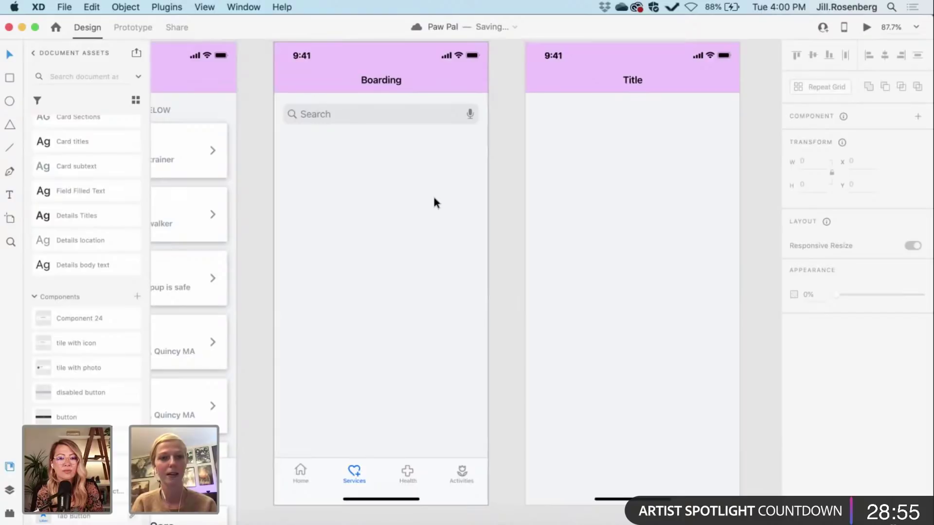
scroll(434, 202, "right", 3)
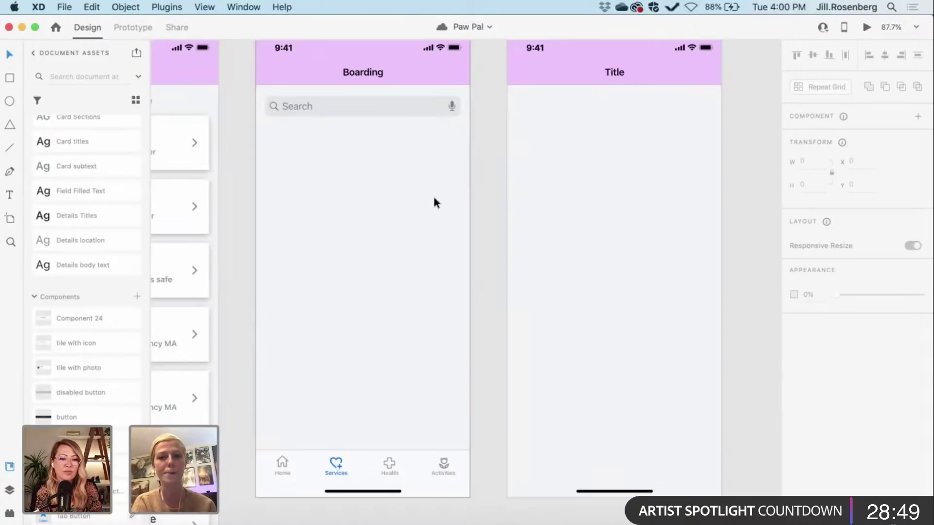
scroll(434, 201, "left", 5)
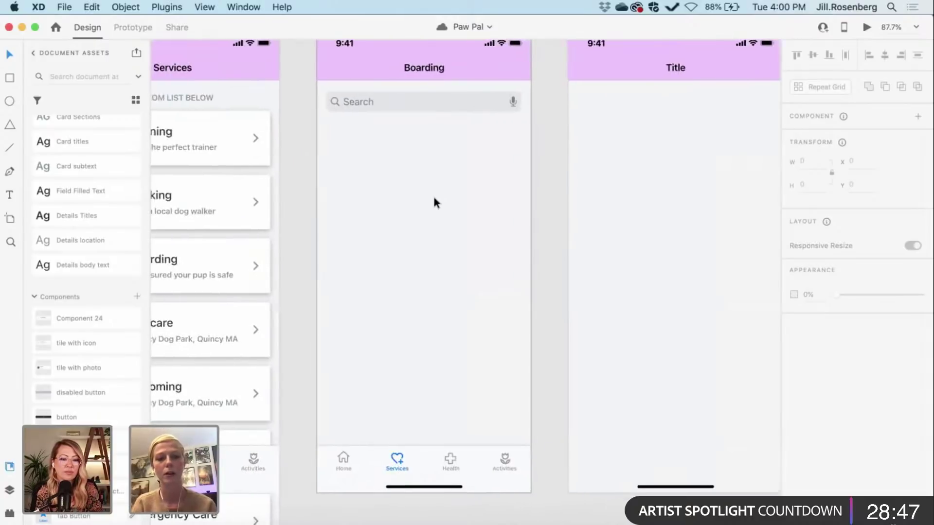
scroll(434, 202, "down", 2)
scroll(434, 202, "down", 3)
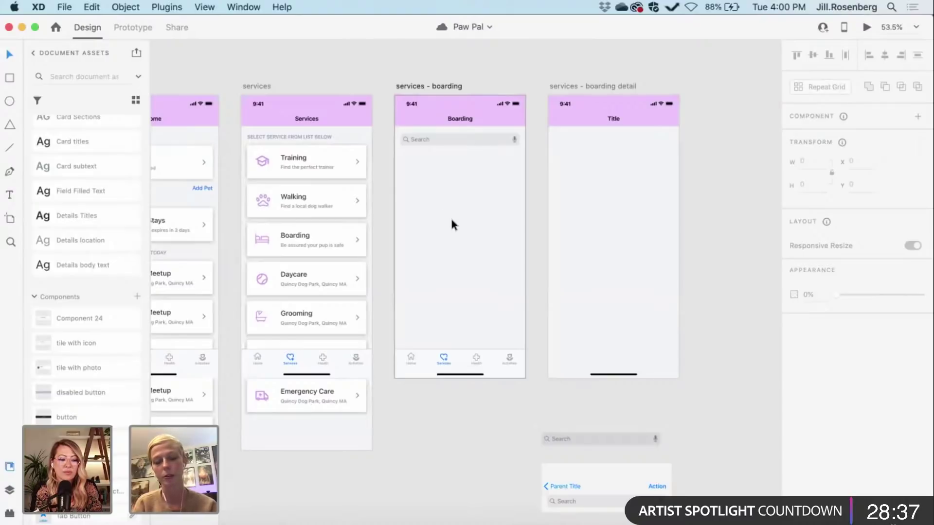
Step: Pan the canvas over to the local dog business reference listings
scroll(452, 219, "down", 3)
scroll(451, 220, "down", 3)
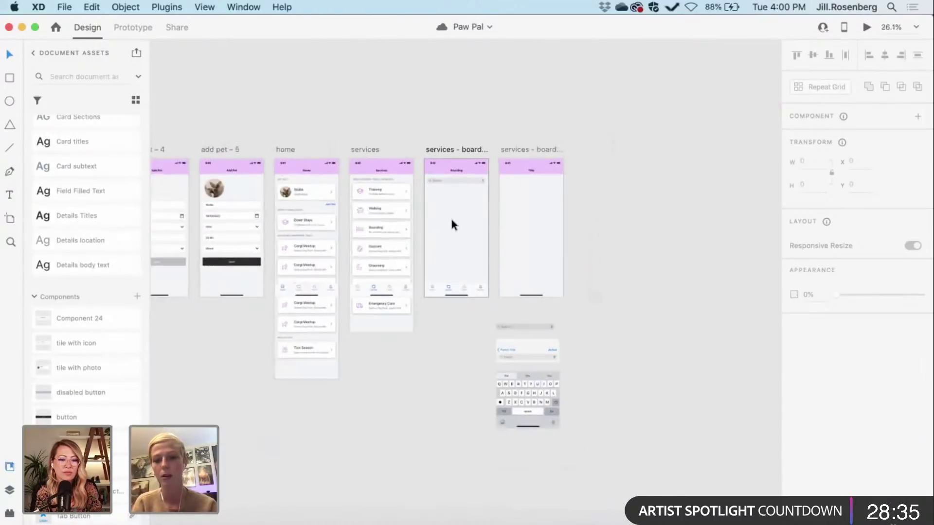
scroll(451, 220, "left", 10)
scroll(451, 220, "up", 4)
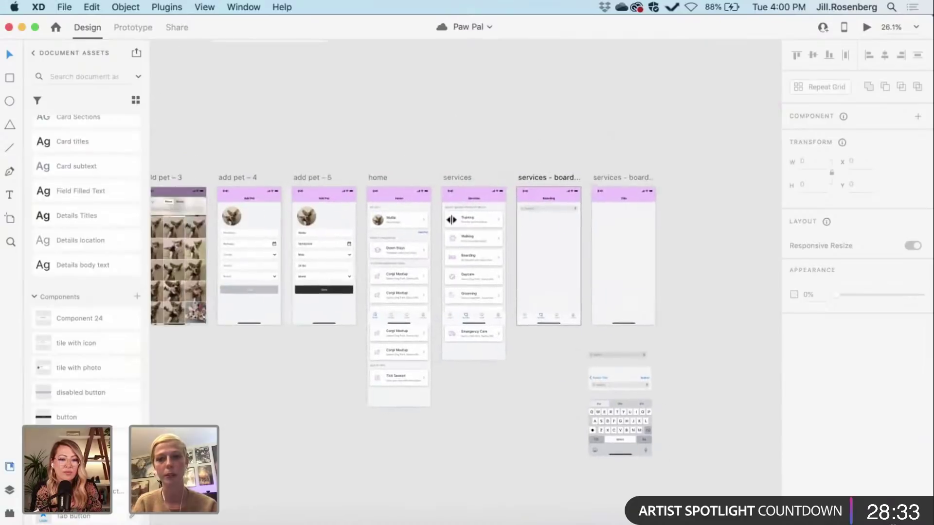
scroll(452, 220, "left", 8)
scroll(451, 219, "up", 6)
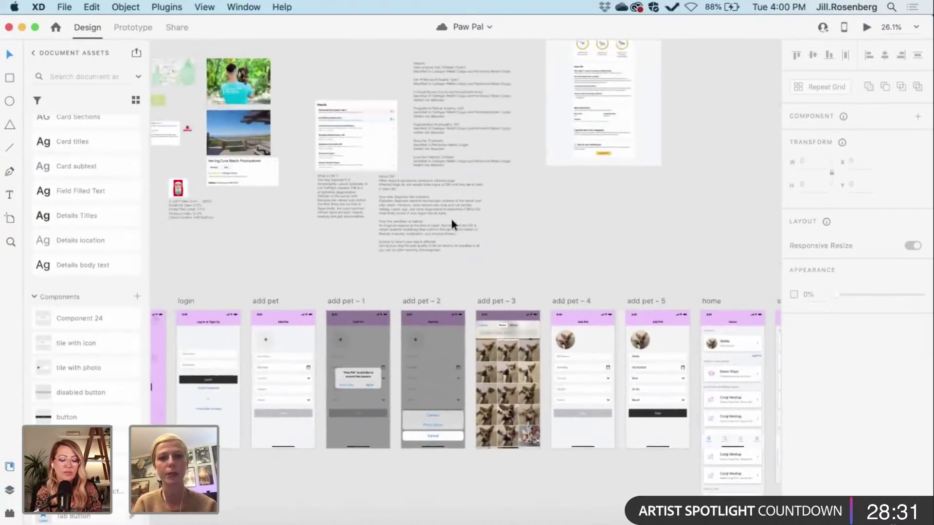
scroll(452, 220, "left", 8)
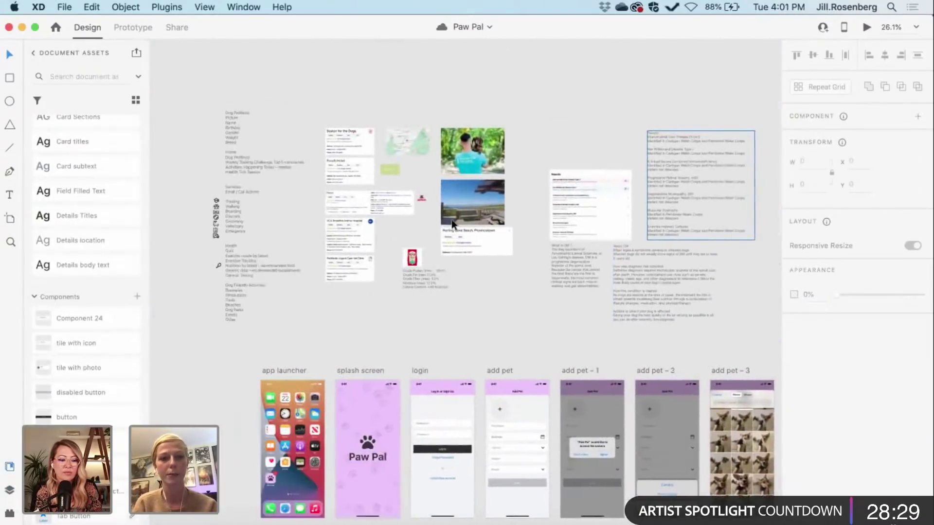
scroll(450, 217, "up", 3)
scroll(450, 217, "up", 4)
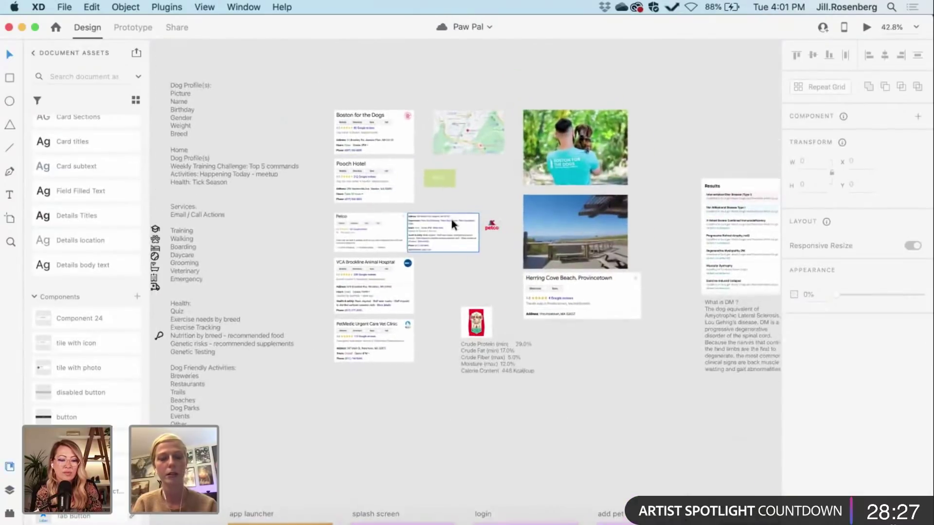
scroll(450, 217, "right", 6)
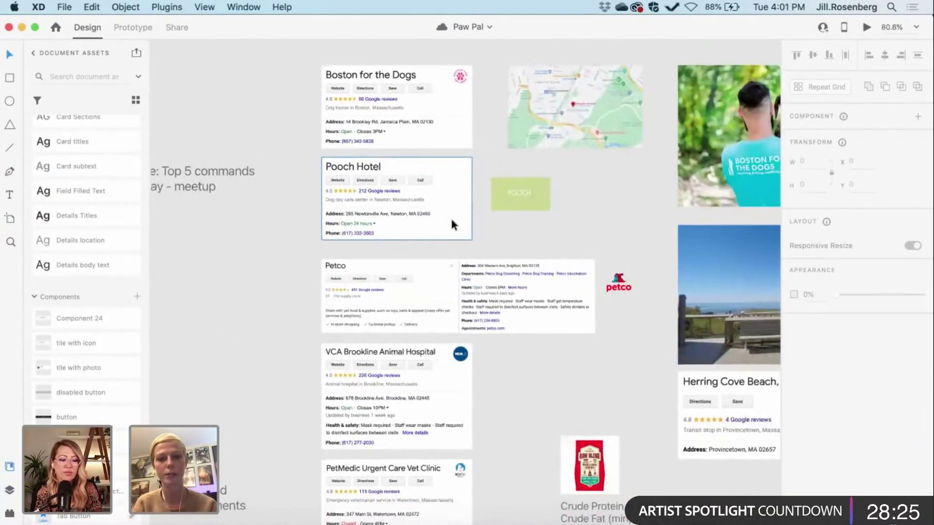
scroll(451, 220, "up", 3)
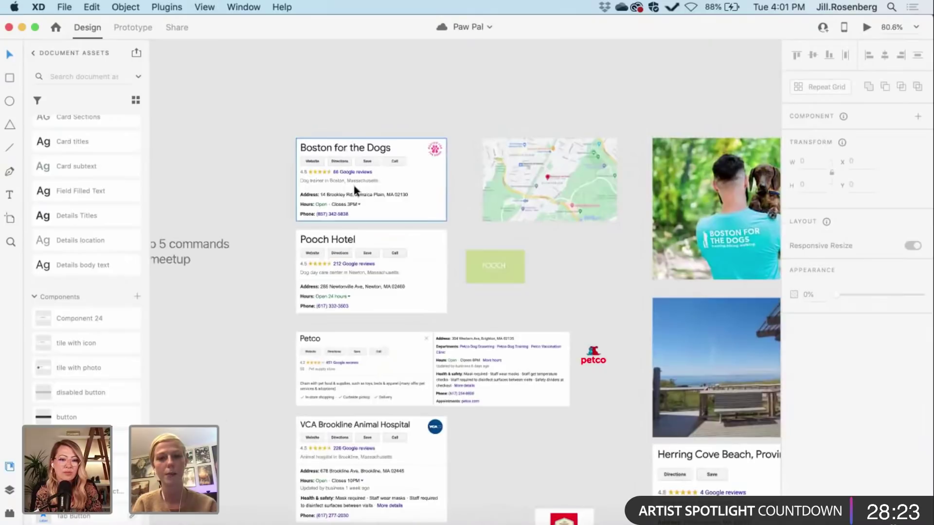
scroll(345, 188, "down", 2)
scroll(345, 187, "right", 3)
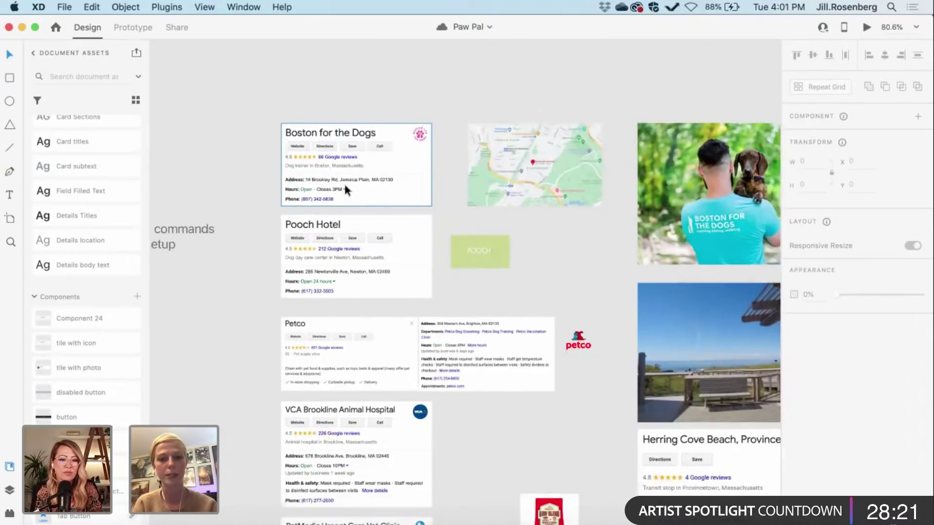
scroll(383, 258, "left", 2)
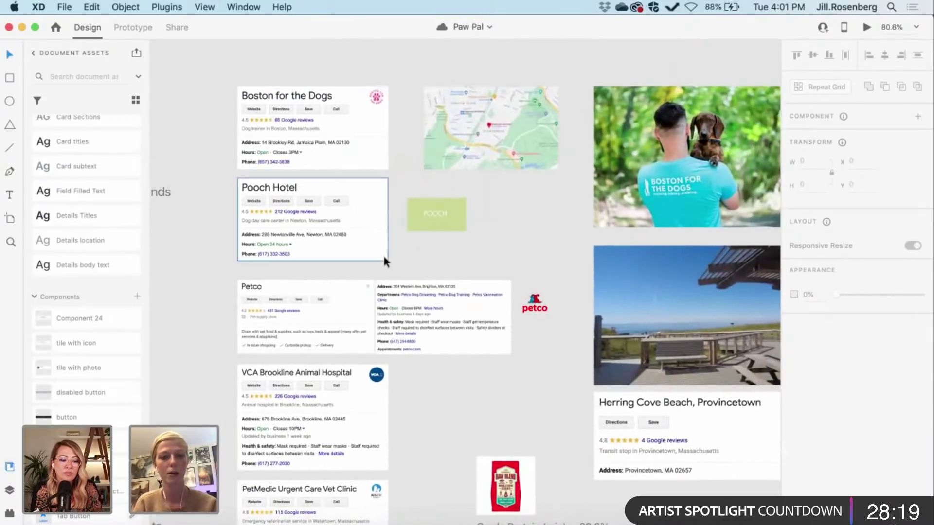
scroll(384, 258, "up", 2)
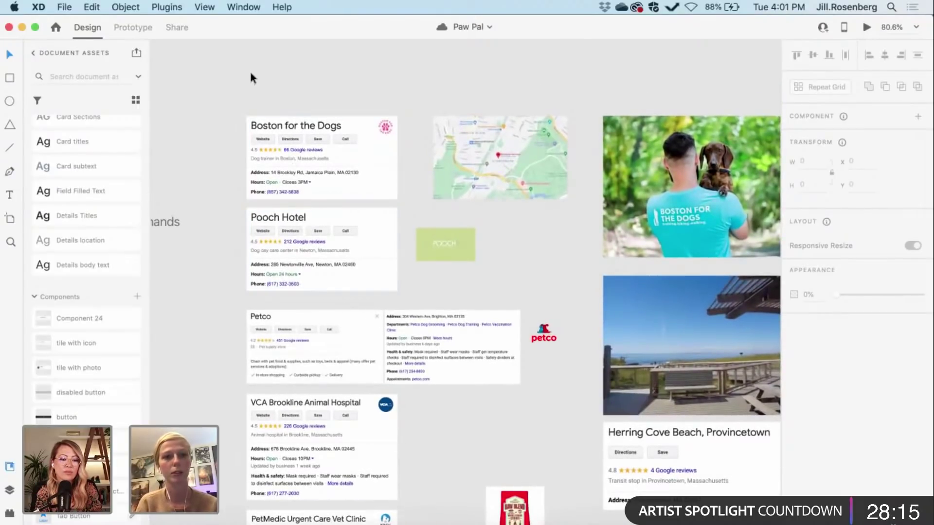
Step: Marquee-select the Boston for the Dogs and Pooch Hotel cards, then deselect them
left_click_drag(251, 73, 346, 184)
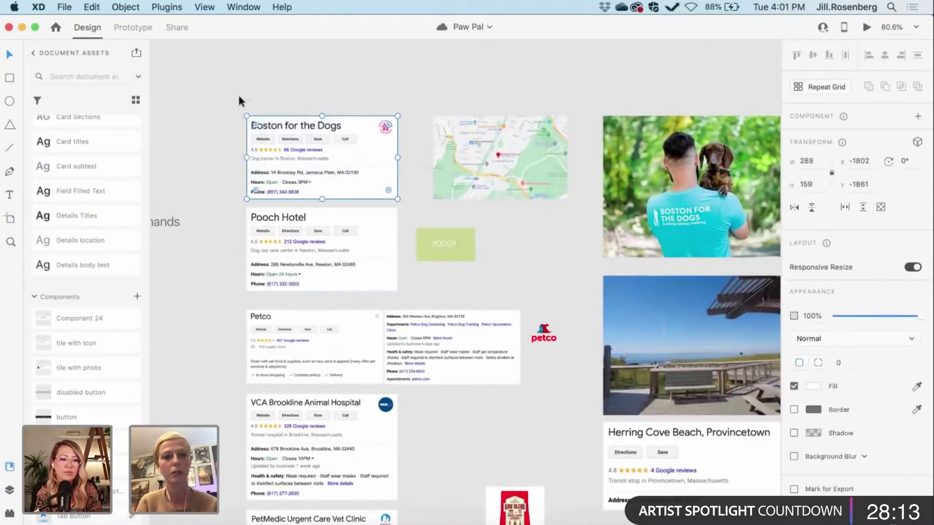
left_click_drag(233, 96, 379, 258)
left_click(489, 294)
scroll(489, 294, "down", 5)
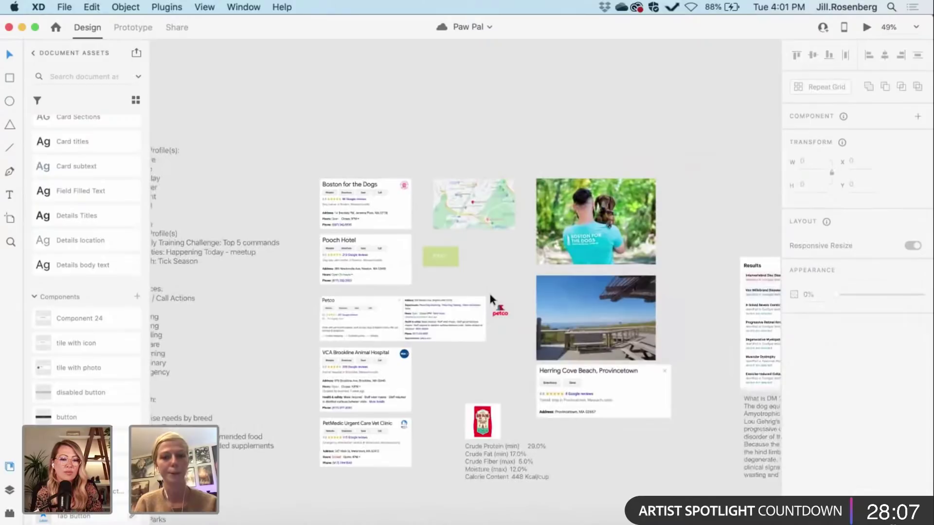
scroll(400, 269, "up", 5)
scroll(401, 270, "down", 3)
scroll(401, 269, "up", 6)
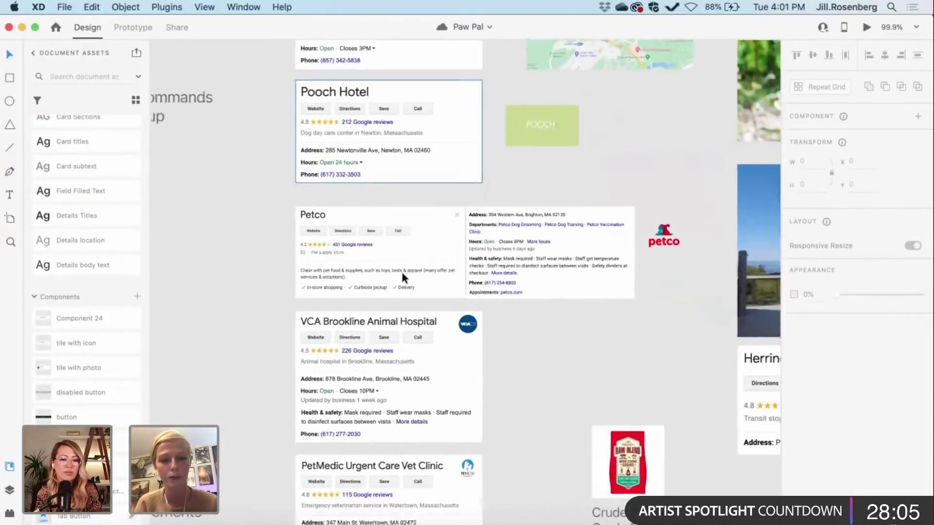
scroll(402, 277, "left", 3)
scroll(403, 277, "up", 2)
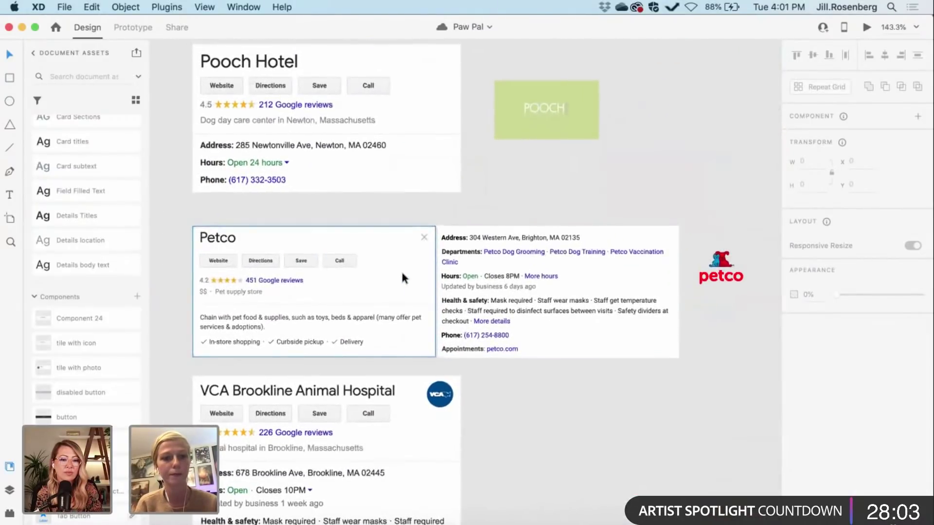
scroll(402, 276, "up", 5)
scroll(402, 277, "down", 3)
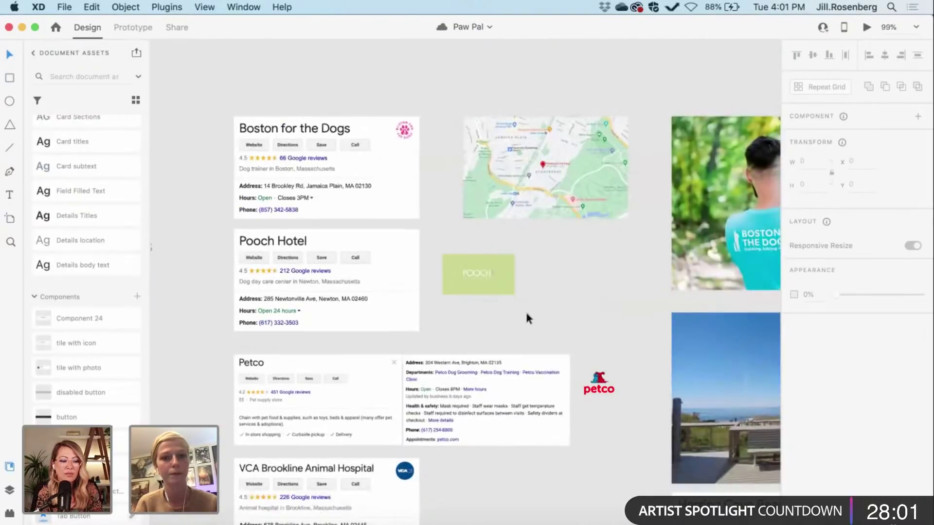
Step: Butt the green POOCH tile against Pooch Hotel and select it with both listing cards
left_click_drag(480, 284, 424, 279)
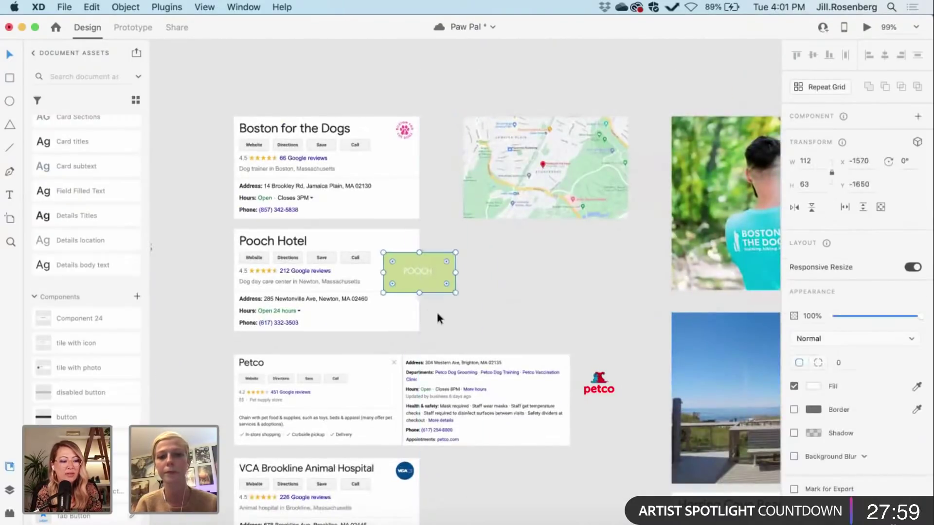
left_click(331, 243, "shift")
left_click(249, 165, "shift")
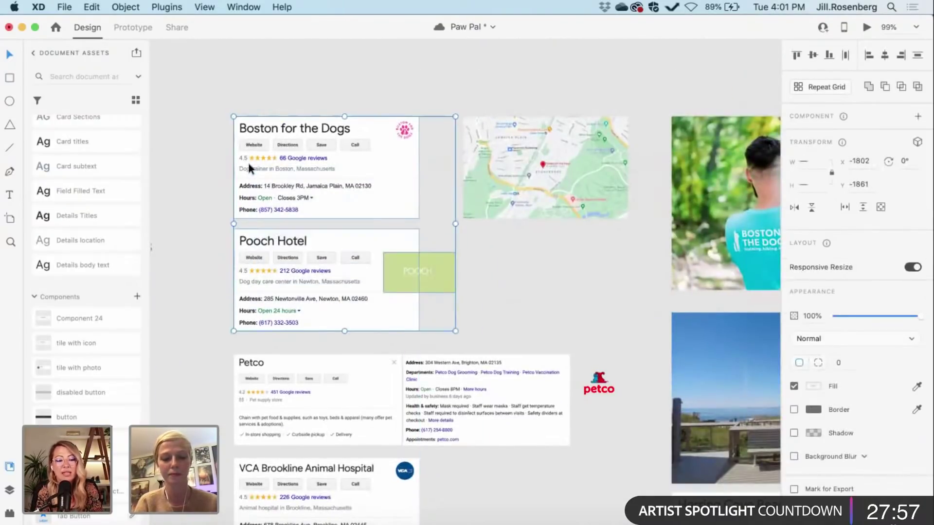
scroll(249, 164, "down", 6)
scroll(314, 215, "right", 5)
scroll(314, 215, "down", 3)
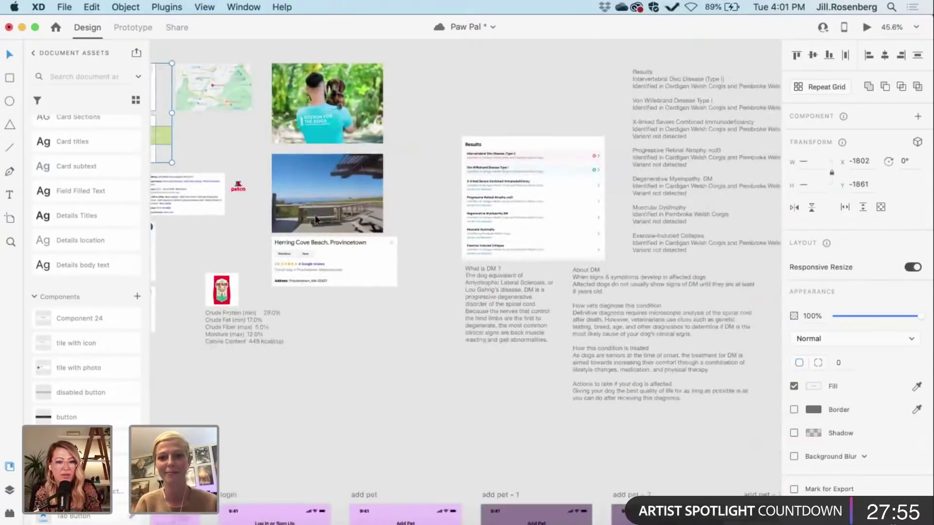
scroll(370, 289, "down", 6)
scroll(370, 290, "right", 10)
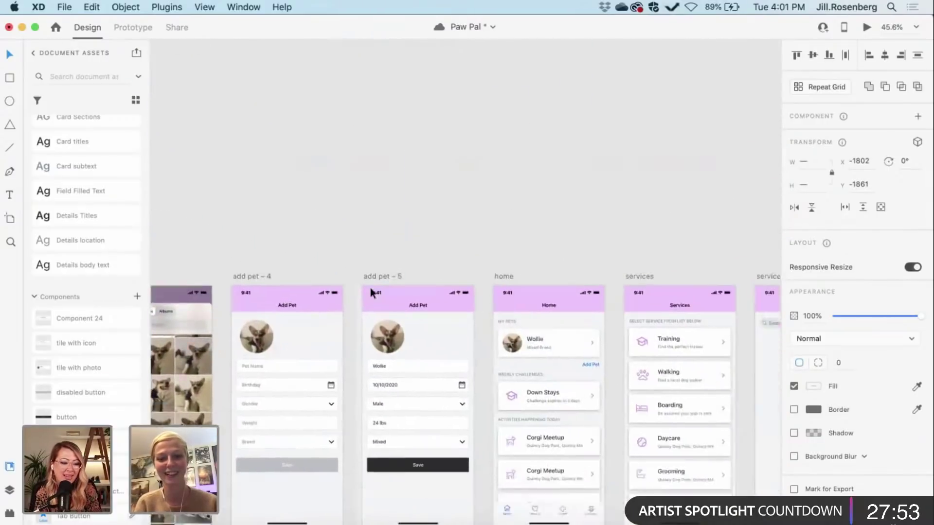
scroll(370, 289, "right", 12)
scroll(369, 289, "down", 3)
scroll(380, 243, "up", 8)
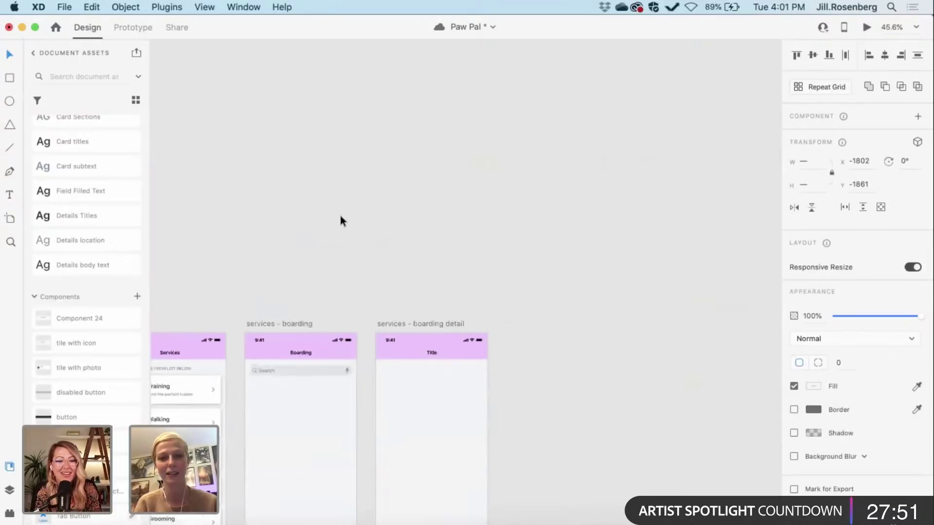
Step: Paste the cards and POOCH tile near the Boarding artboards, nudging the tile beside Pooch Hotel
key("super+v")
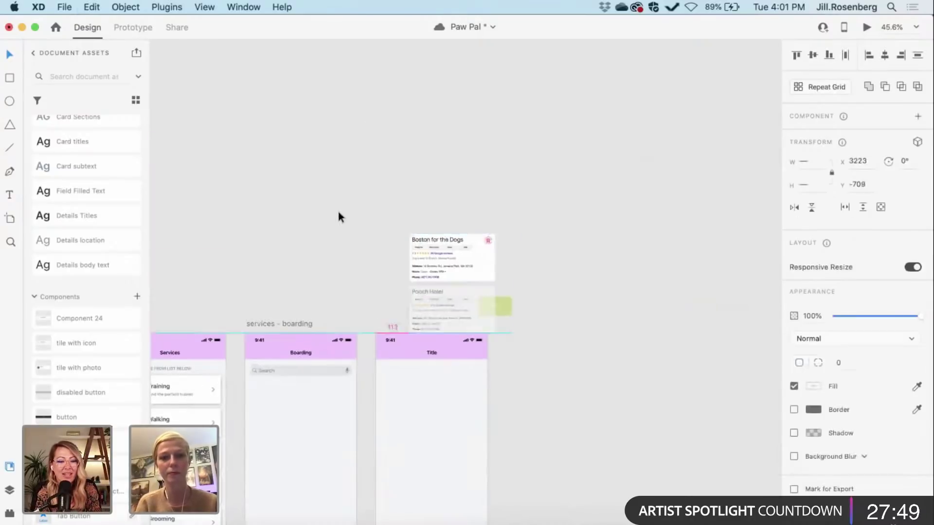
left_click(381, 276)
scroll(381, 277, "left", 3)
scroll(381, 276, "down", 1)
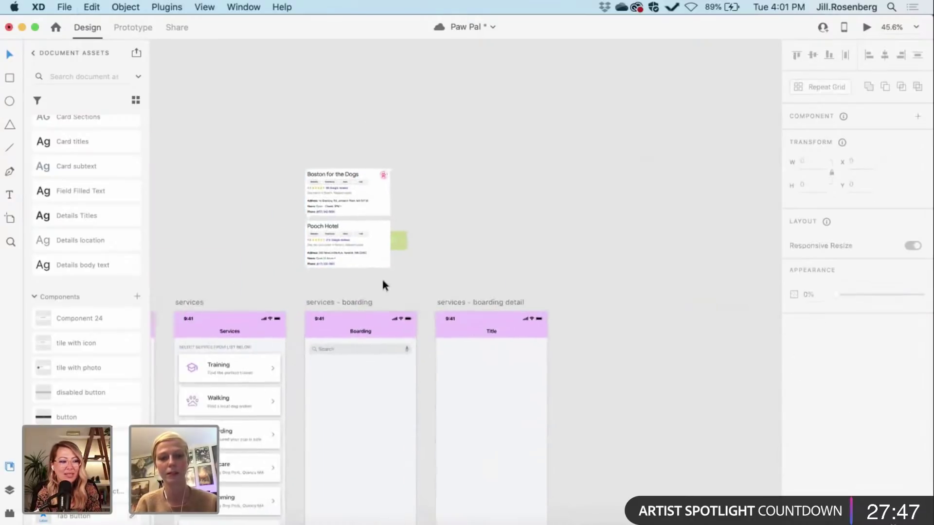
left_click(403, 240)
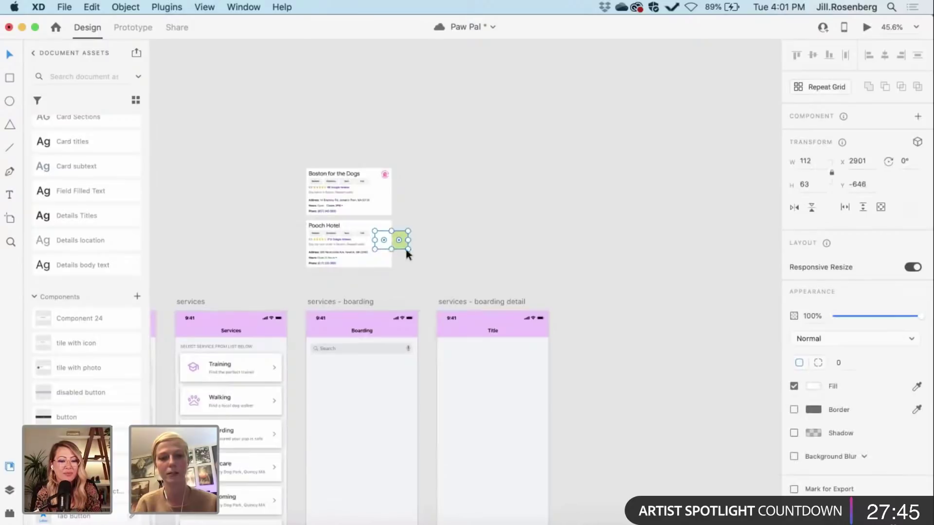
left_click_drag(398, 248, 419, 248)
scroll(419, 248, "up", 3)
left_click(378, 276)
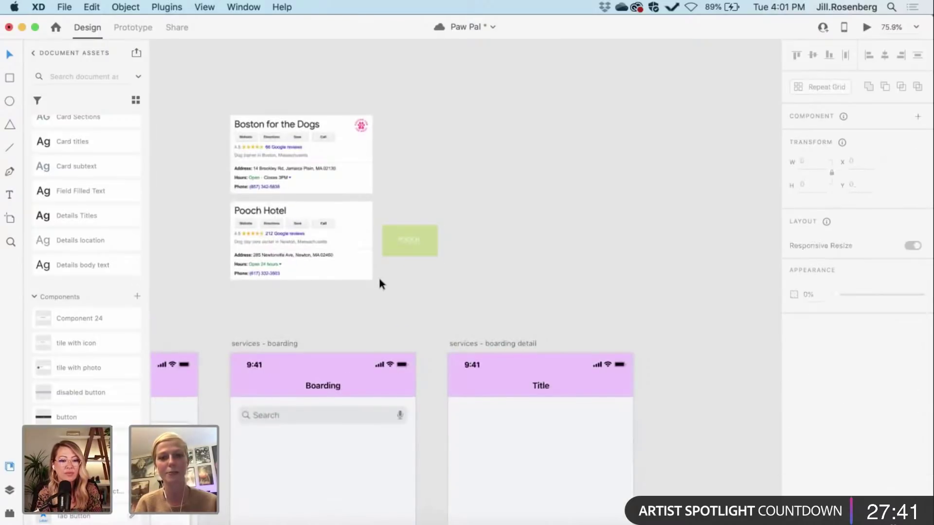
scroll(378, 275, "left", 3)
scroll(378, 276, "down", 2)
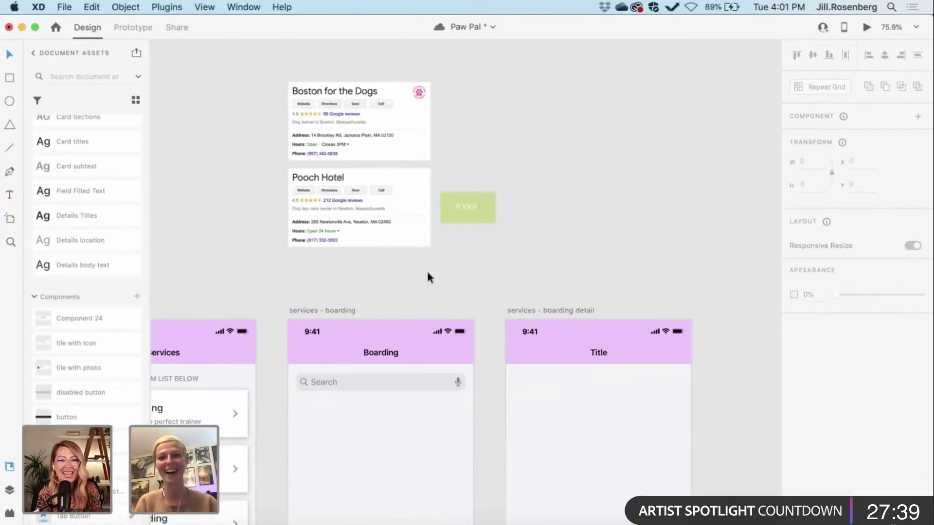
scroll(426, 270, "down", 2)
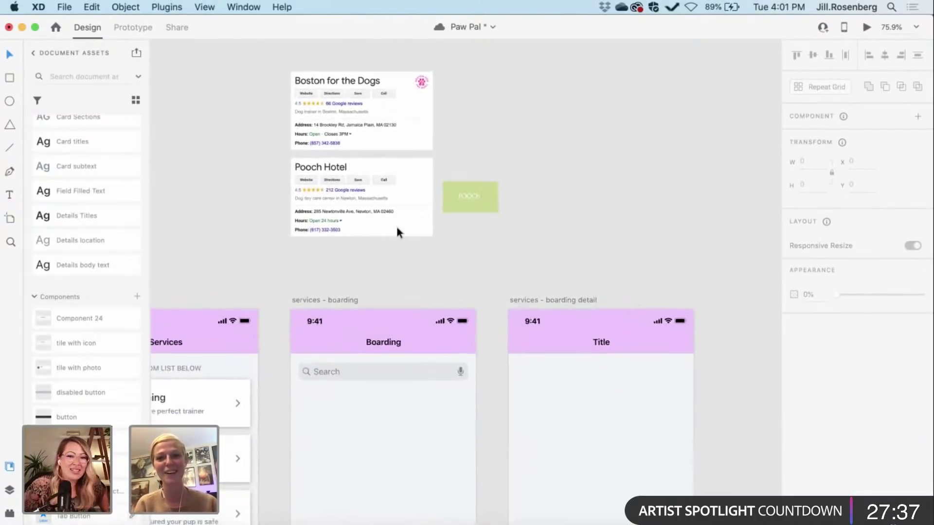
scroll(424, 250, "down", 2)
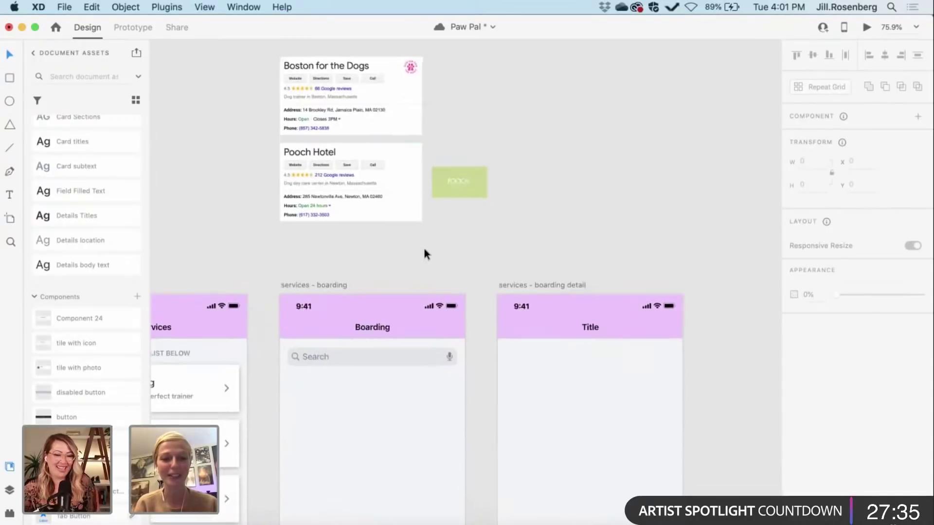
scroll(424, 253, "down", 1)
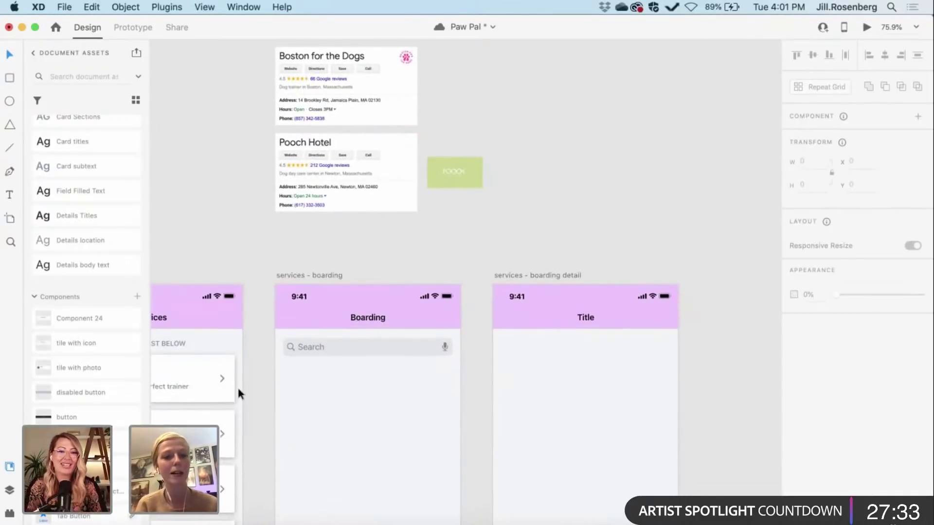
scroll(237, 386, "left", 3)
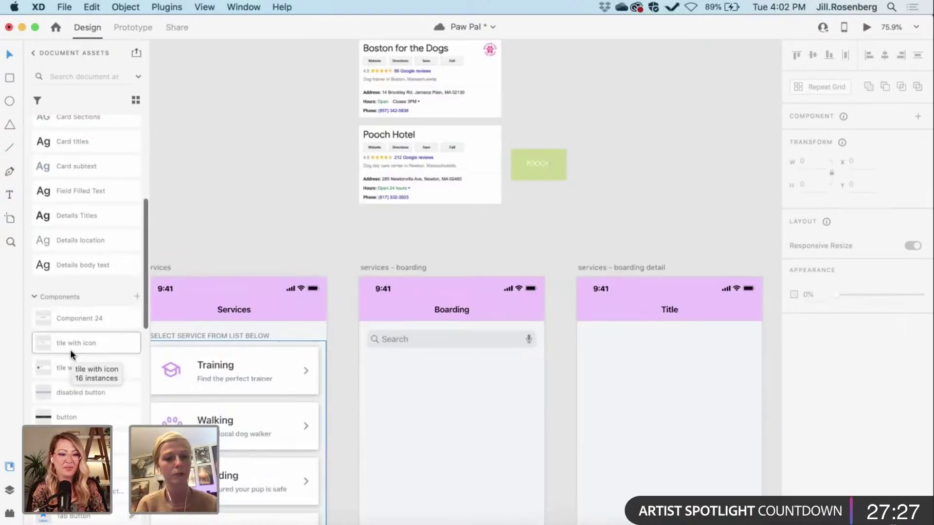
Step: Place a 'tile with icon' Down Stays tile under the search bar and delete its graduation-cap icon
left_click_drag(62, 343, 366, 380)
scroll(444, 390, "right", 5)
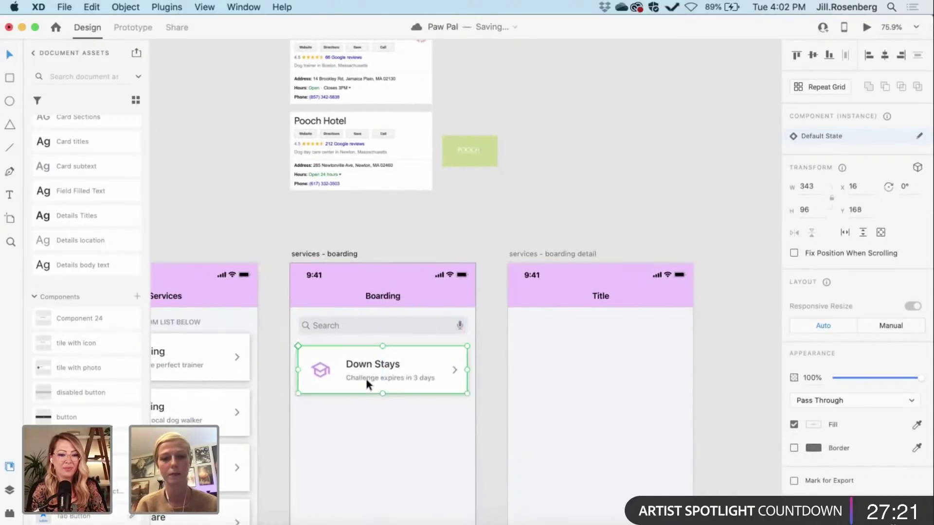
scroll(333, 368, "up", 3)
scroll(333, 368, "right", 3)
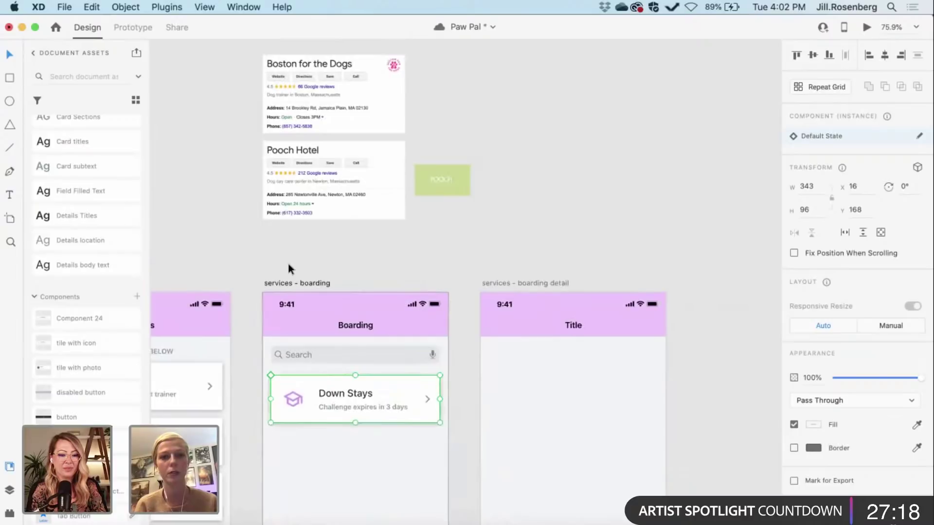
double_click(299, 403)
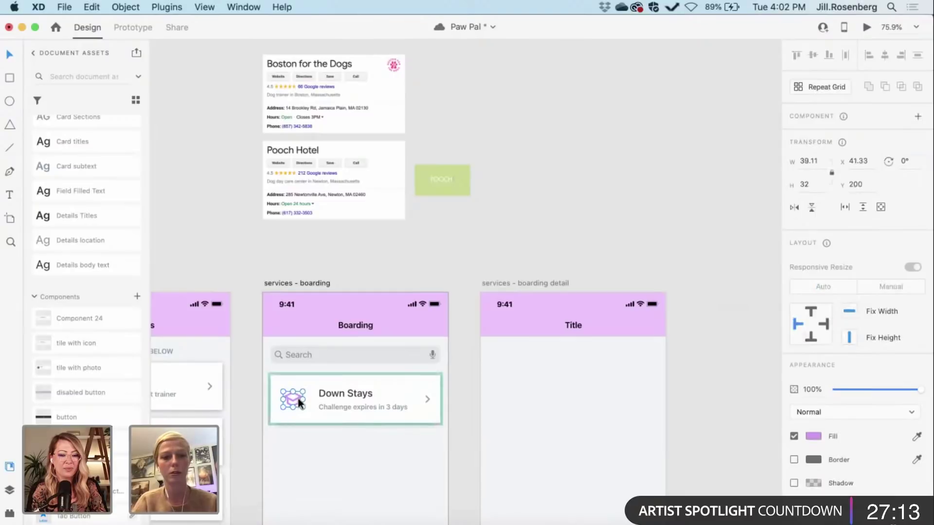
key("Delete")
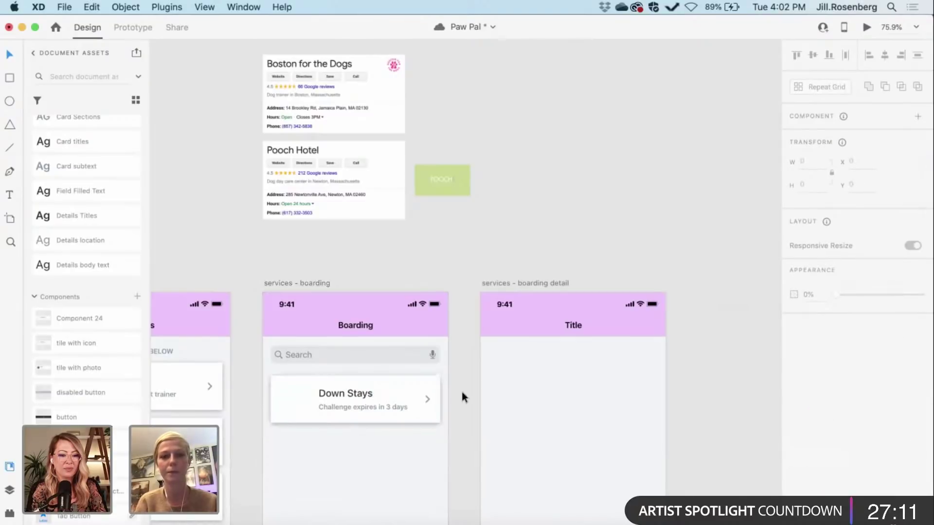
Step: Retitle the Boarding list tile from Down Stays to 'Boston for the Dogs'
scroll(460, 389, "up", 5)
scroll(442, 397, "up", 2)
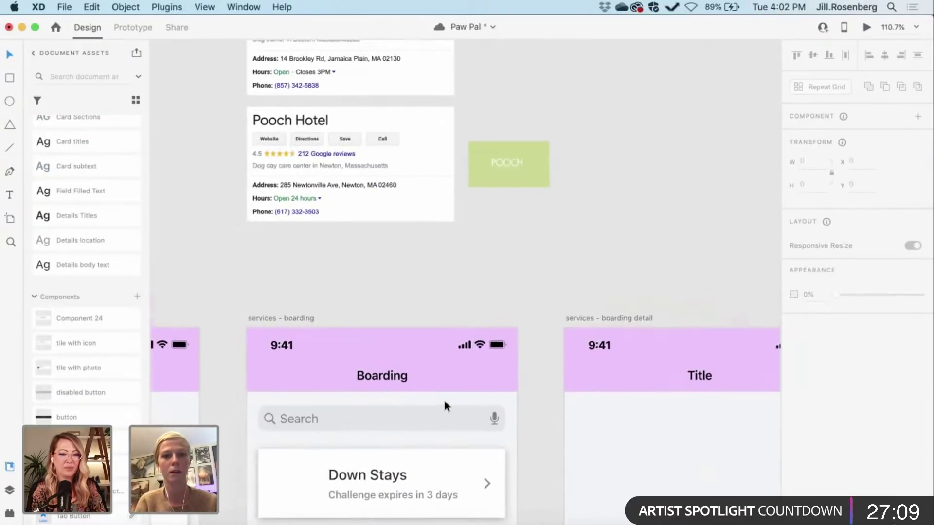
scroll(369, 258, "up", 5)
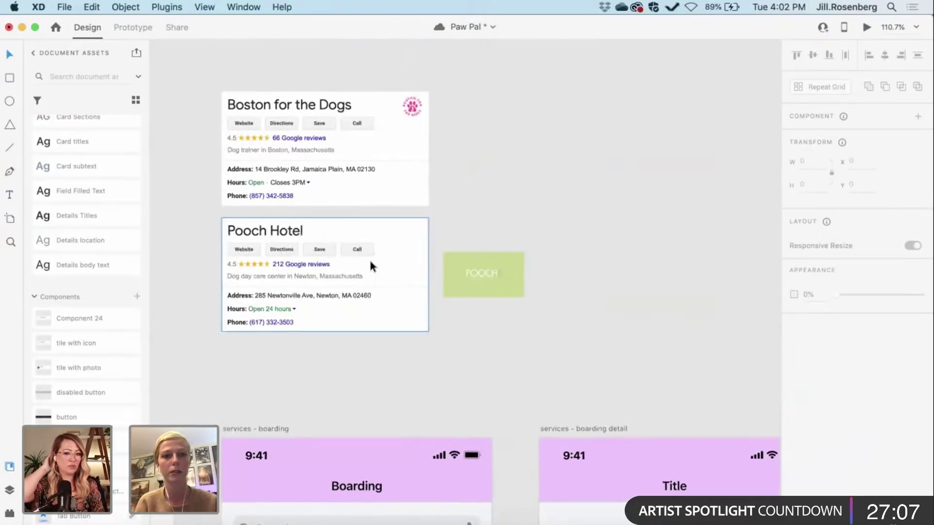
scroll(369, 258, "down", 5)
double_click(341, 323)
key("super+a")
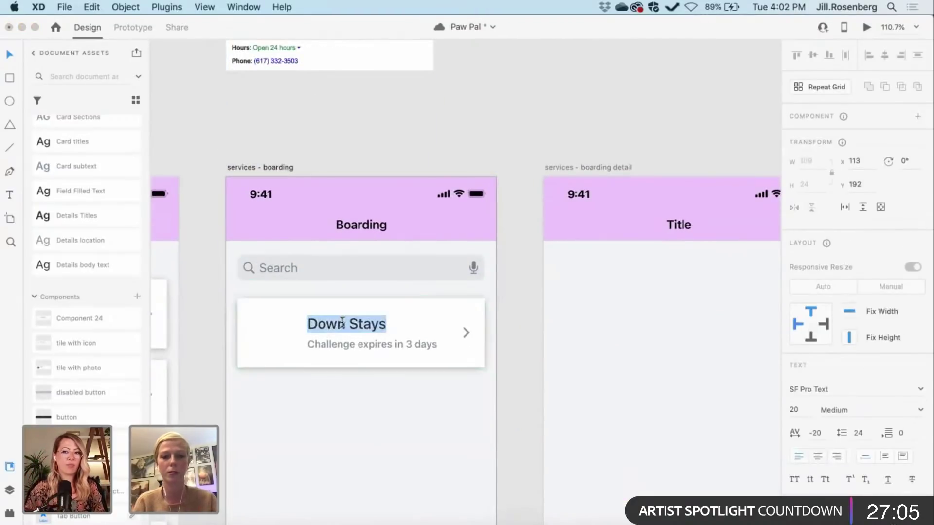
type("Bostom")
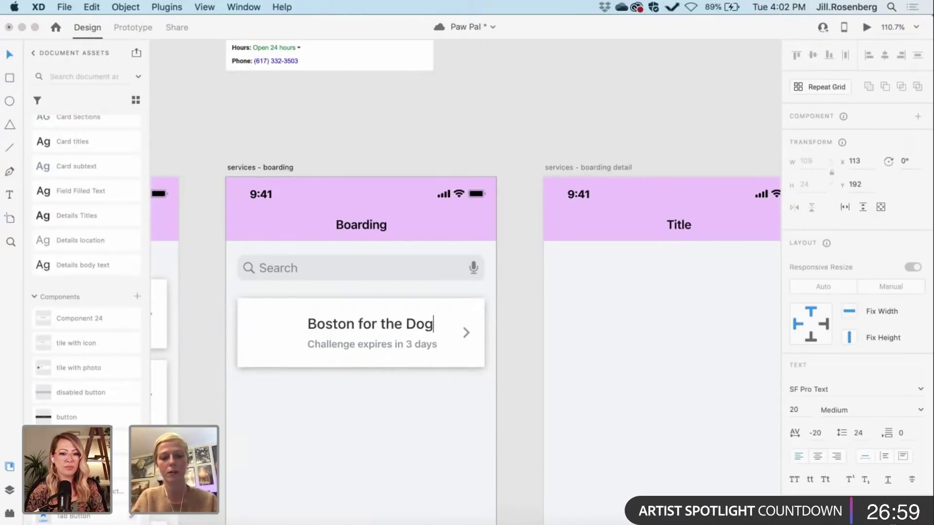
key("Escape")
scroll(518, 355, "up", 5)
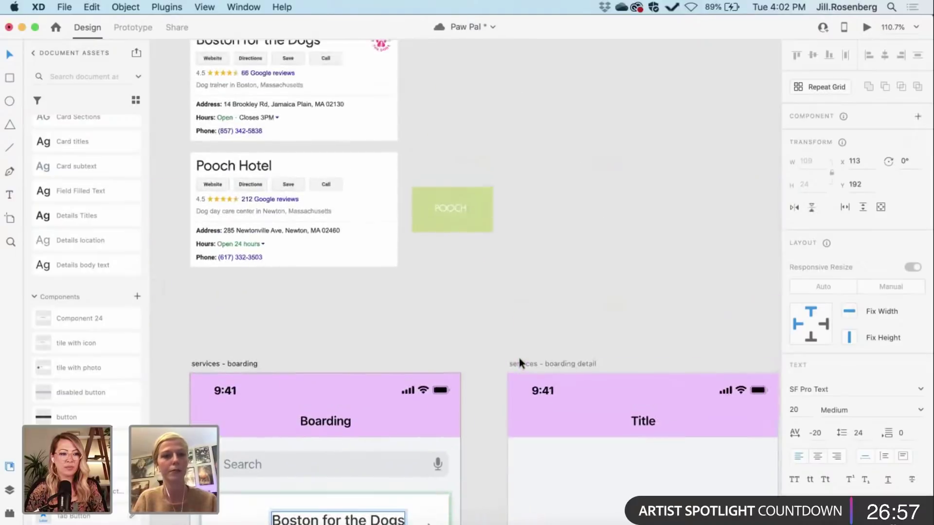
scroll(518, 358, "up", 2)
scroll(518, 358, "left", 2)
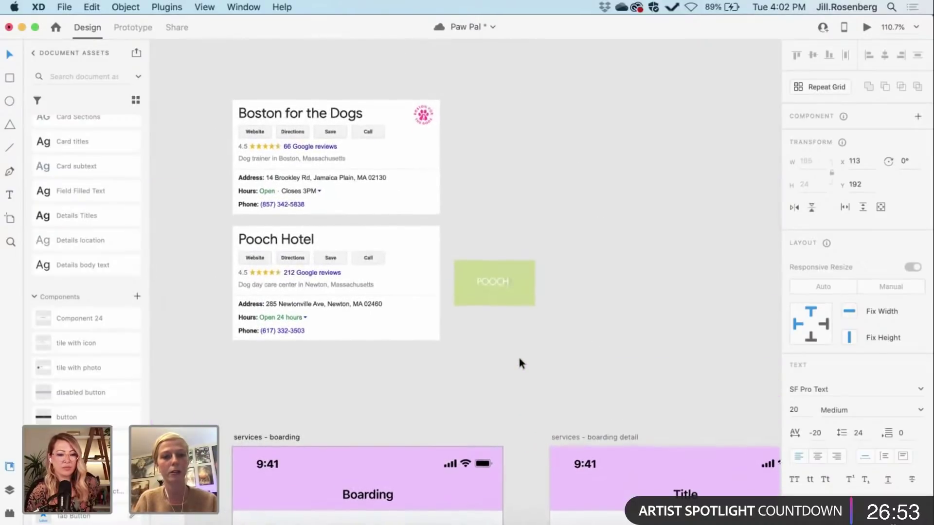
scroll(518, 358, "down", 1)
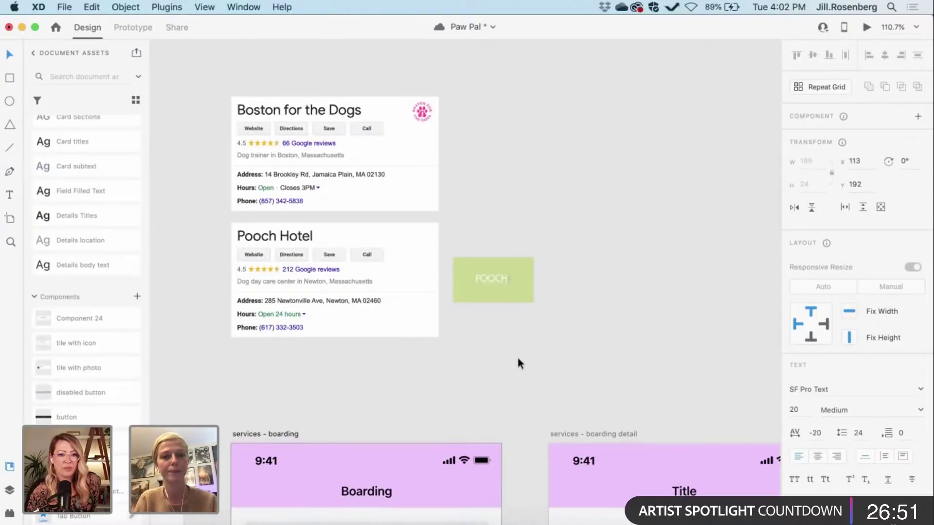
Step: Duplicate the Boston for the Dogs listing card to the right
left_click(393, 161)
scroll(393, 160, "right", 5)
scroll(393, 160, "up", 1)
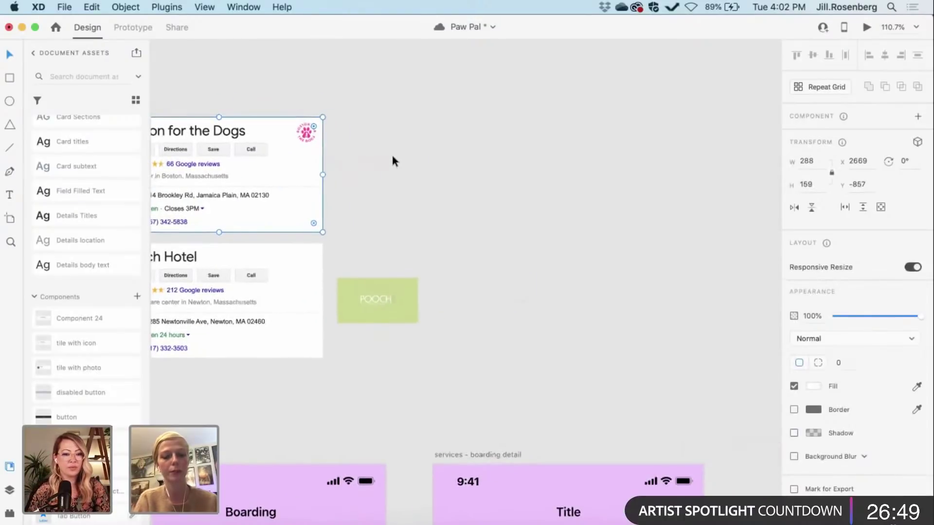
left_click_drag(276, 156, 511, 180)
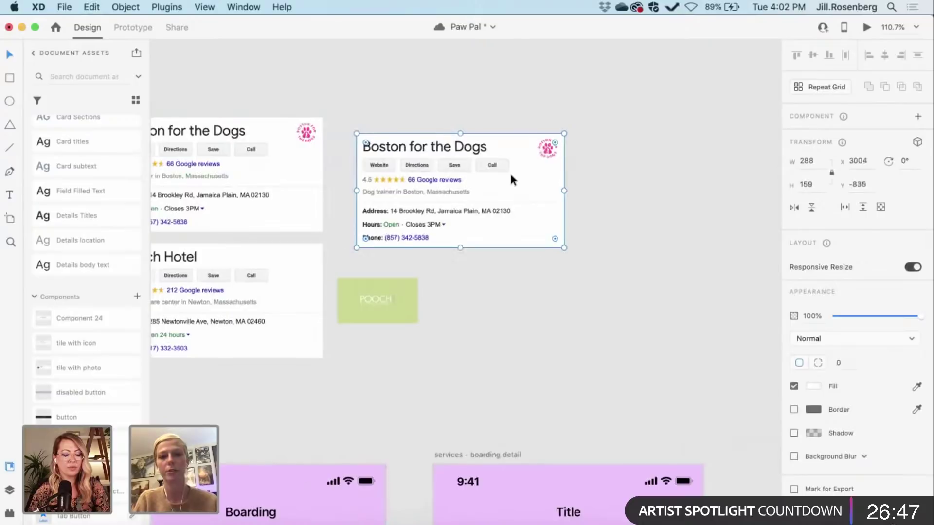
scroll(509, 171, "right", 3)
scroll(509, 171, "down", 5)
scroll(326, 223, "down", 3)
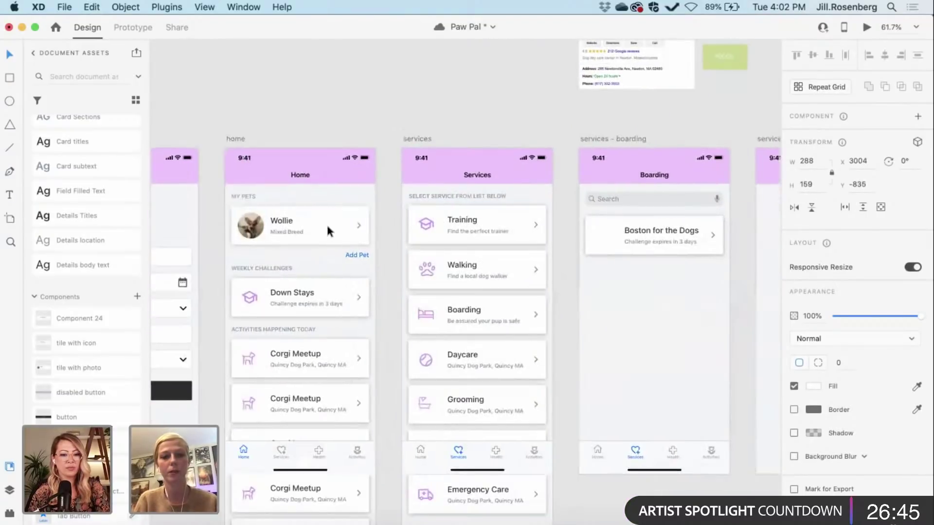
Step: Select the round Wollie pet photo, then clear the selection
double_click(251, 229)
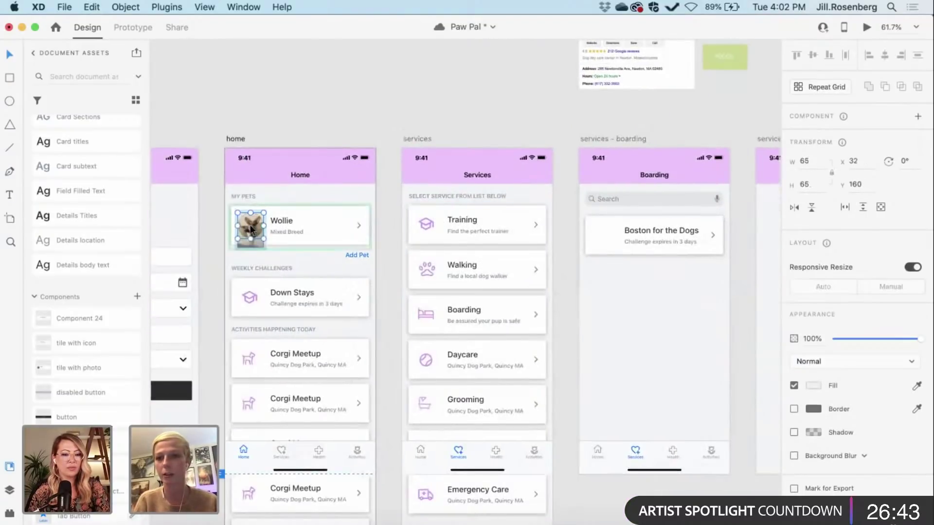
left_click(207, 263)
scroll(207, 263, "up", 5)
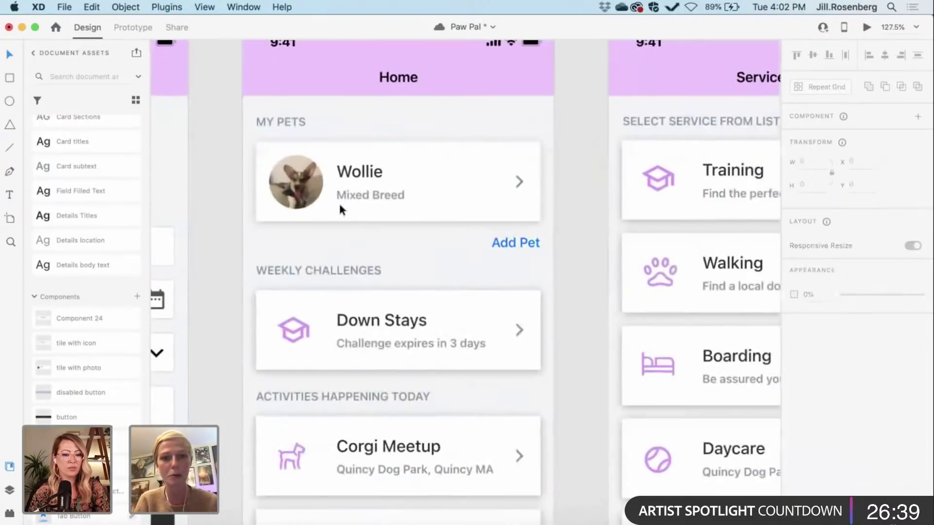
left_click(307, 208)
scroll(306, 204, "right", 10)
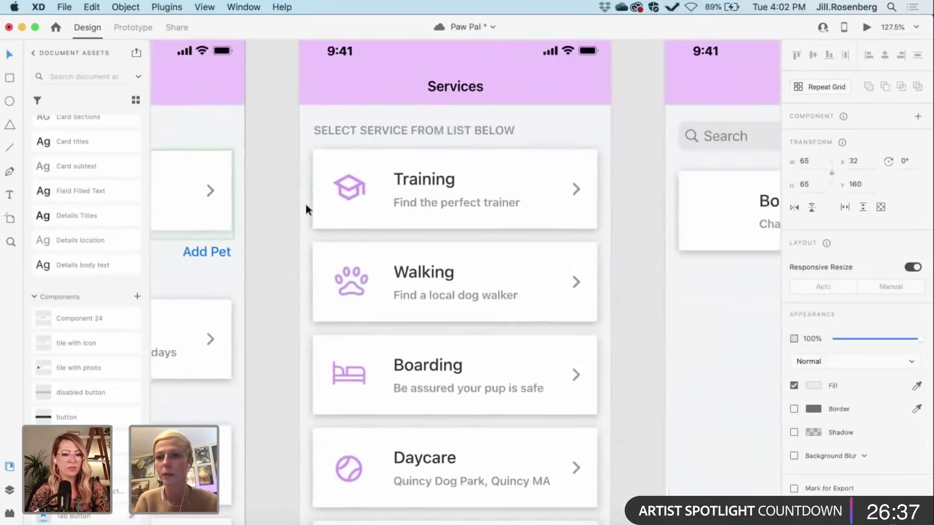
scroll(306, 204, "down", 5)
scroll(306, 209, "up", 5)
scroll(306, 209, "right", 4)
left_click(320, 157)
scroll(320, 156, "up", 2)
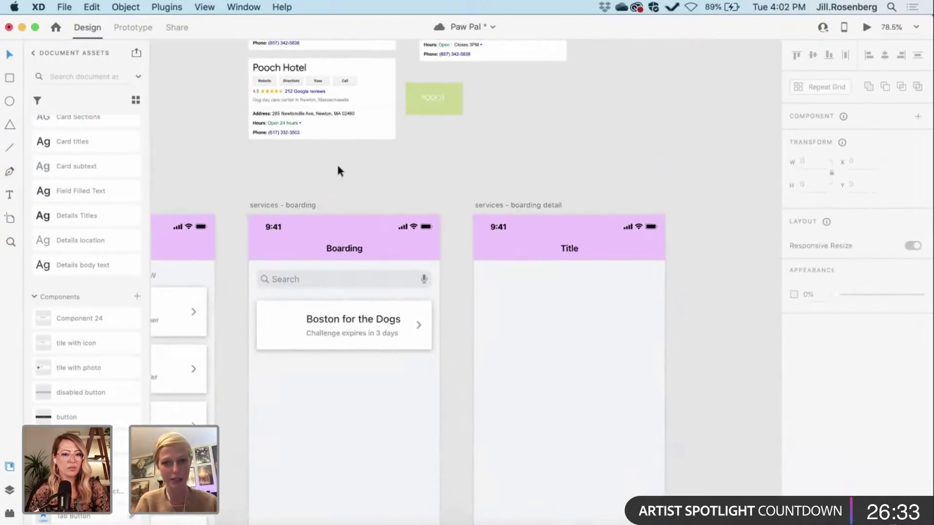
scroll(337, 167, "up", 5)
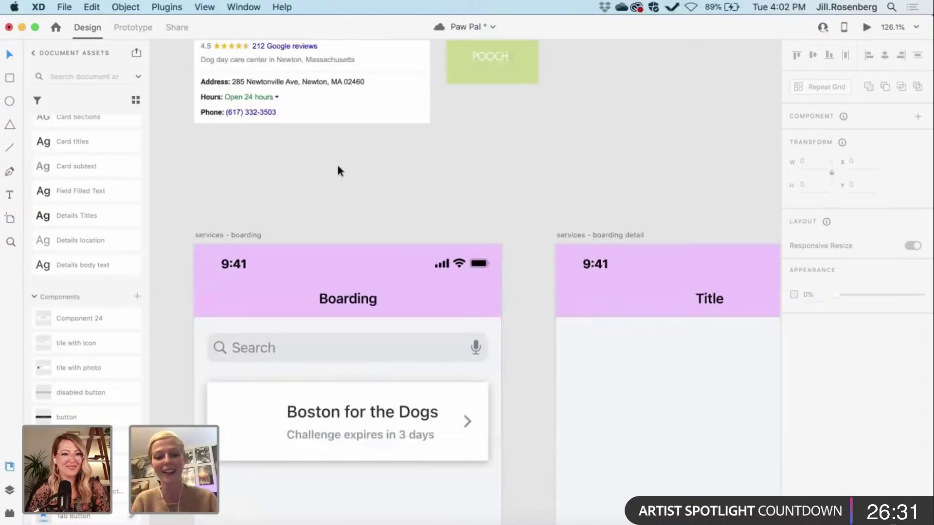
Step: Draw a 64 by 64 circle above the Boarding artboard and shift it slightly down-right
key("e")
mouse_move(292, 140)
left_mouse_down()
mouse_move(373, 204)
mouse_move(363, 212)
left_mouse_up()
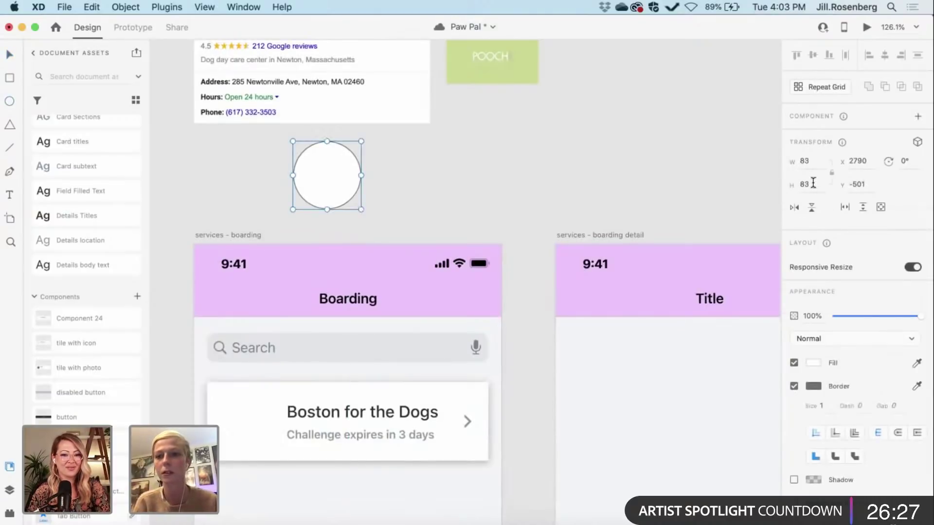
type("64")
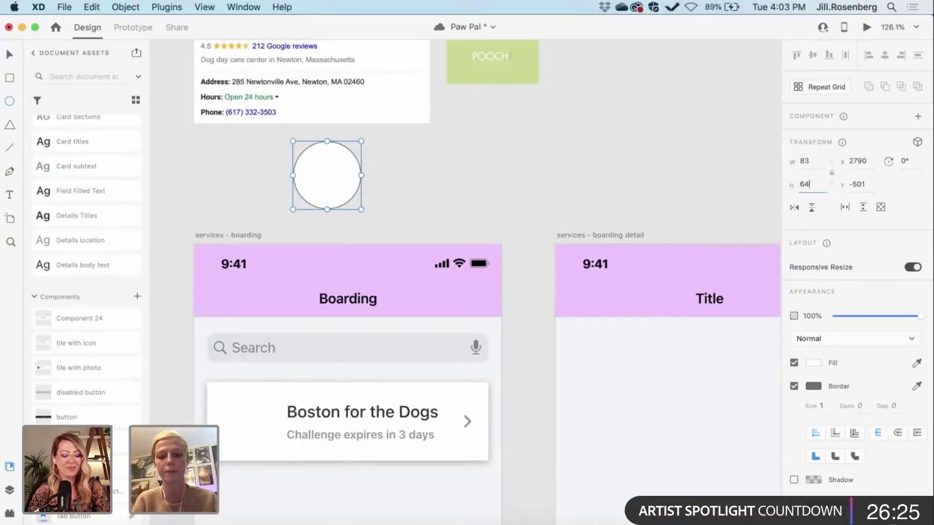
key("Return")
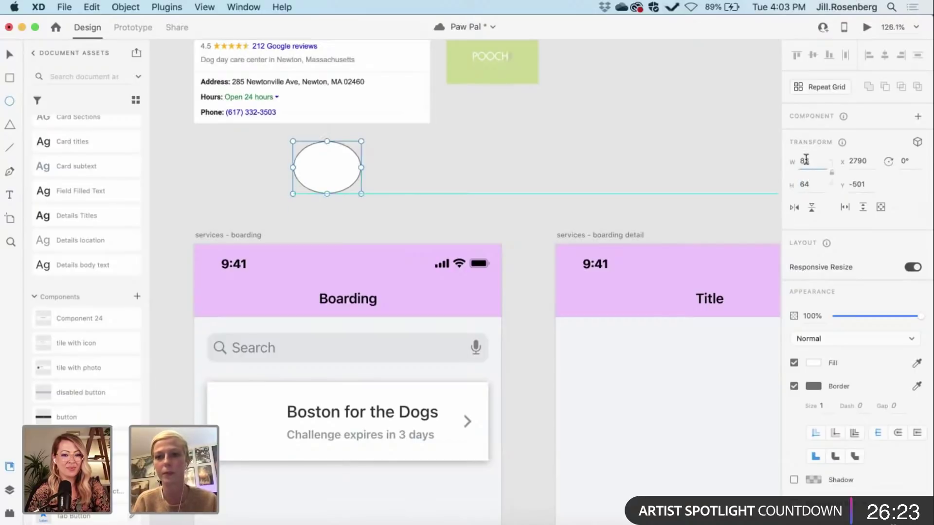
type("64")
key("Return")
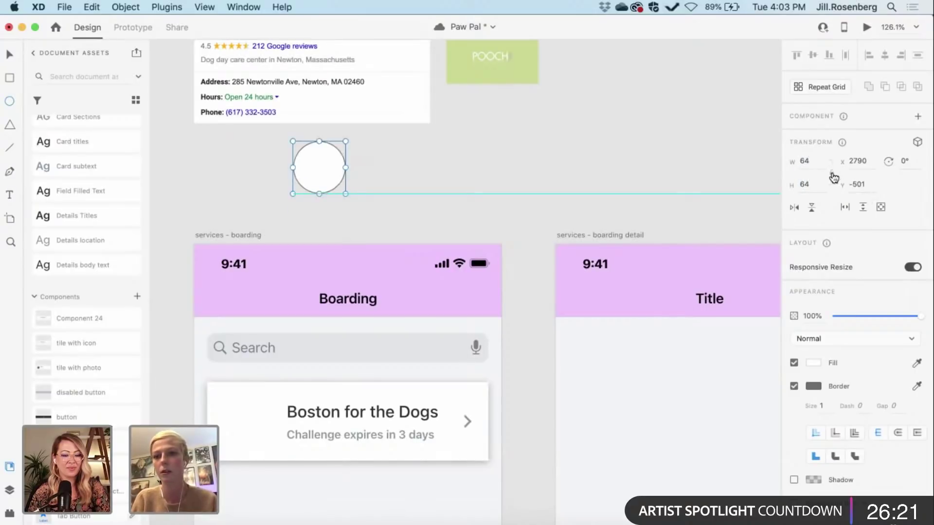
left_click(390, 154)
left_click_drag(307, 179, 332, 162)
scroll(332, 162, "down", 5)
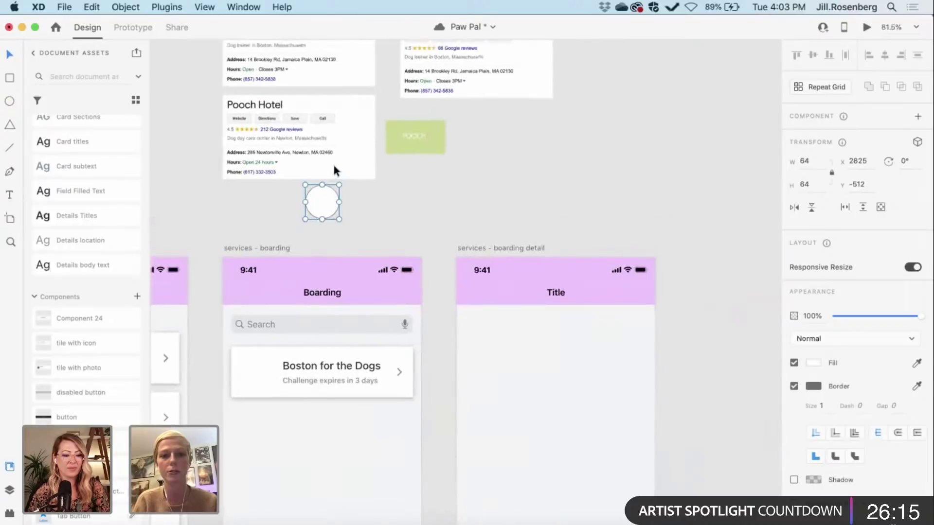
Step: Move the Boston for the Dogs card beneath the circle and enlarge it
scroll(334, 167, "up", 3)
scroll(334, 166, "right", 1)
left_click_drag(290, 278, 489, 206)
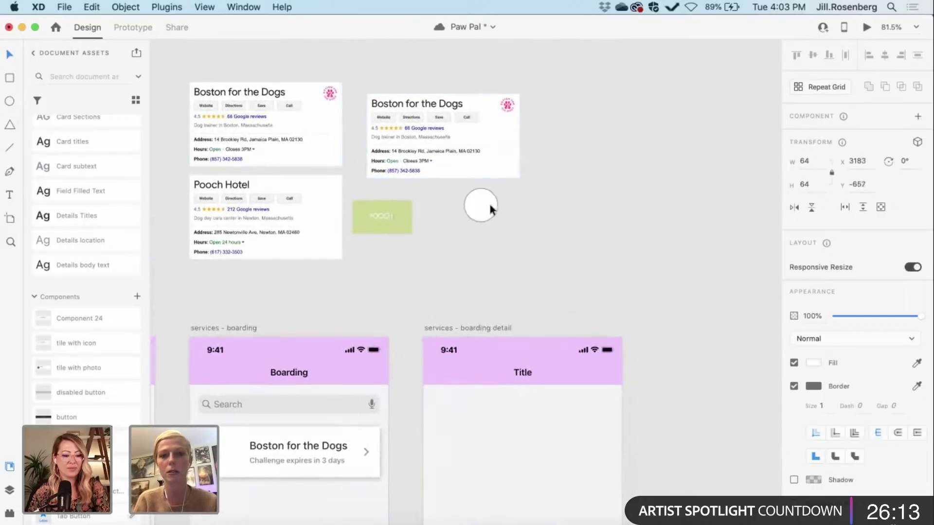
scroll(512, 198, "up", 5)
scroll(512, 198, "up", 2)
scroll(512, 197, "right", 2)
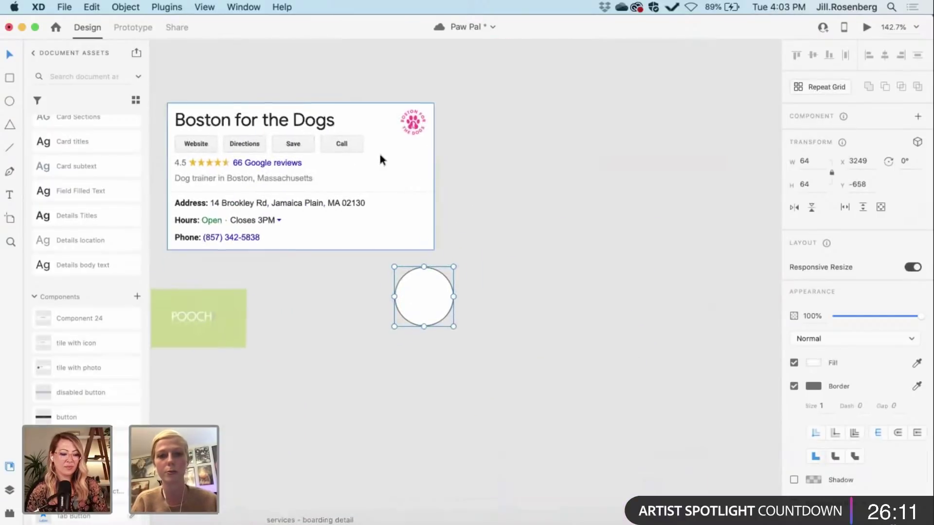
left_click_drag(379, 156, 350, 351)
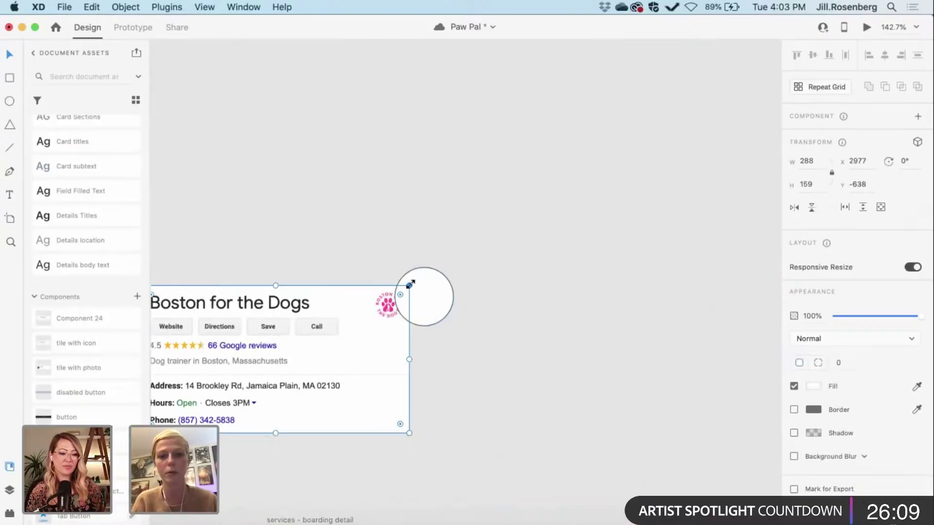
left_click_drag(409, 285, 579, 173)
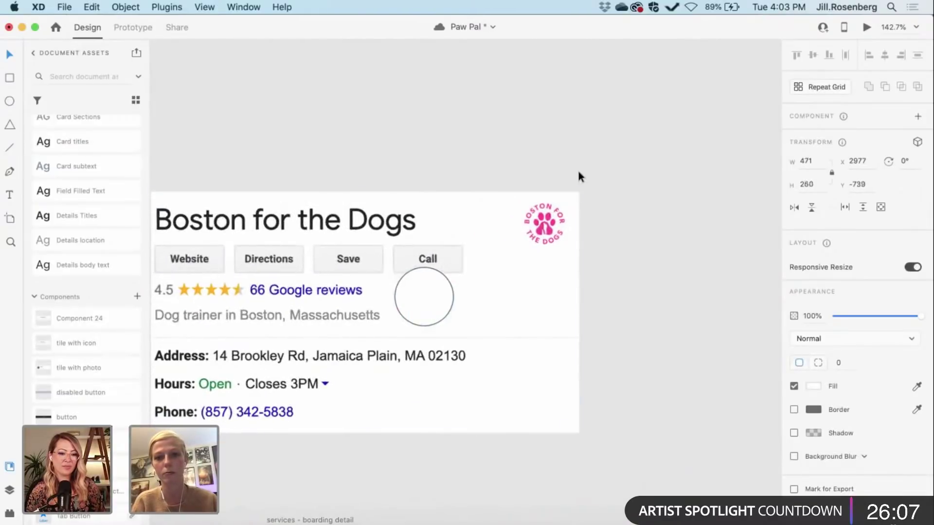
Step: Move the circle aside and scale the card further until its logo nears circle size
left_click(427, 304)
left_click_drag(427, 307, 466, 107)
scroll(467, 116, "right", 2)
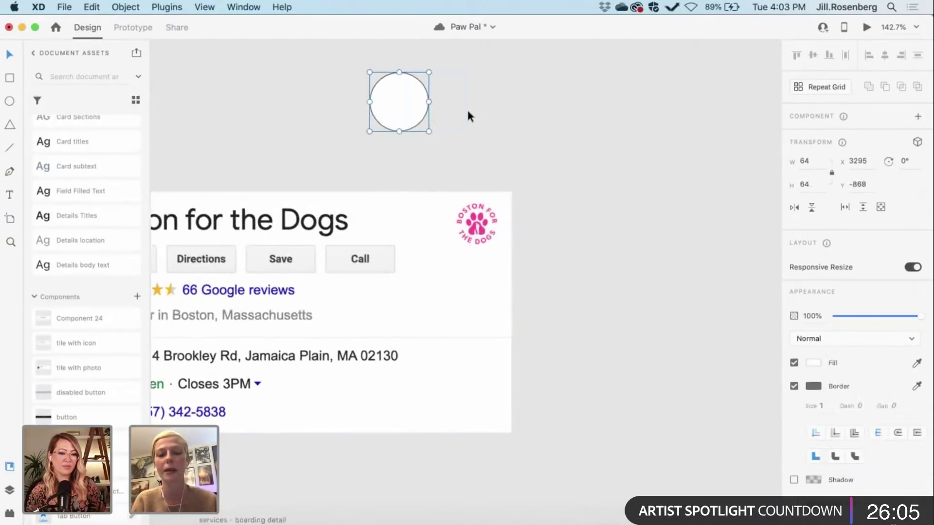
scroll(467, 112, "right", 2)
left_click(434, 261)
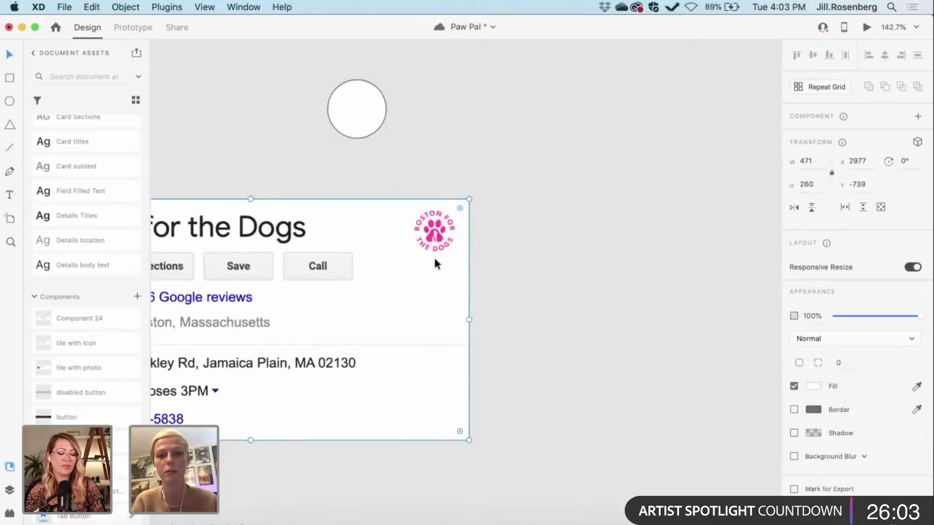
scroll(434, 262, "down", 3)
left_click_drag(458, 217, 506, 192)
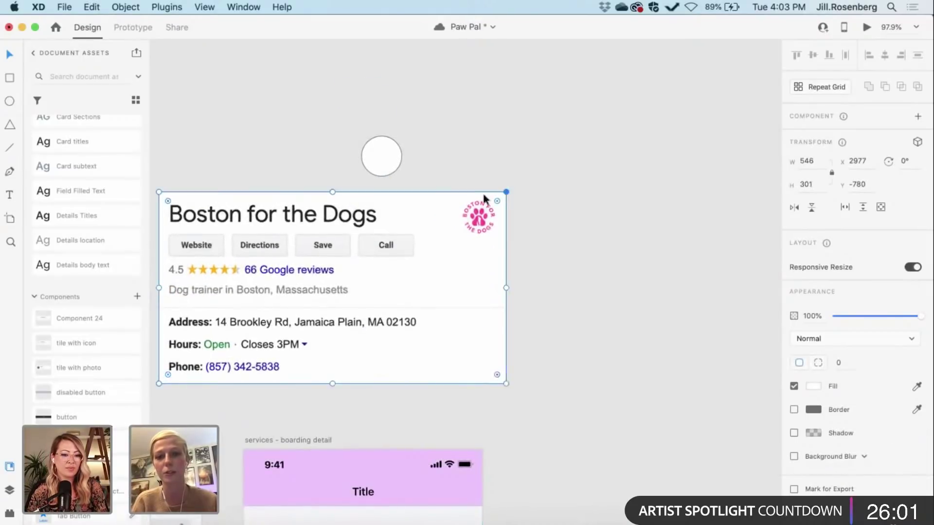
scroll(466, 200, "right", 1)
scroll(466, 200, "up", 3)
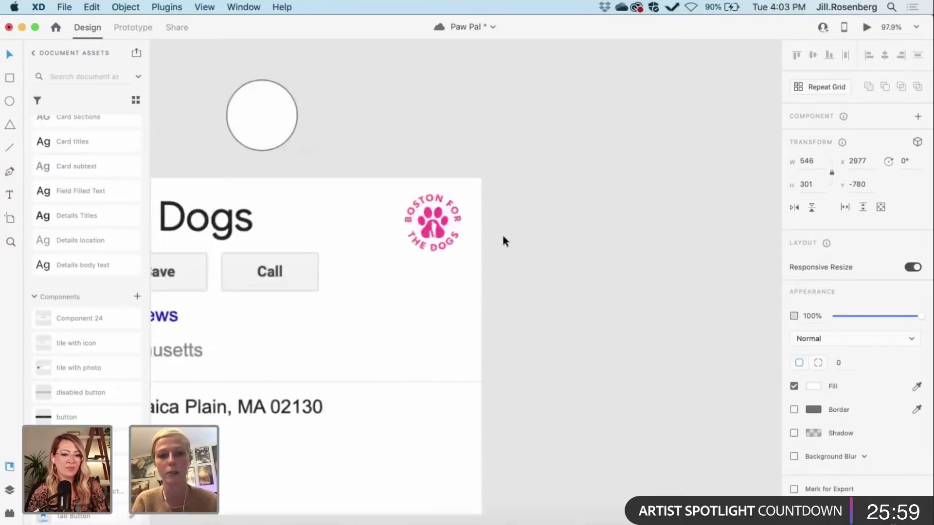
Step: Place the circle over the card's paw logo and mask the card with it
left_click(489, 244)
left_click_drag(277, 127, 448, 234)
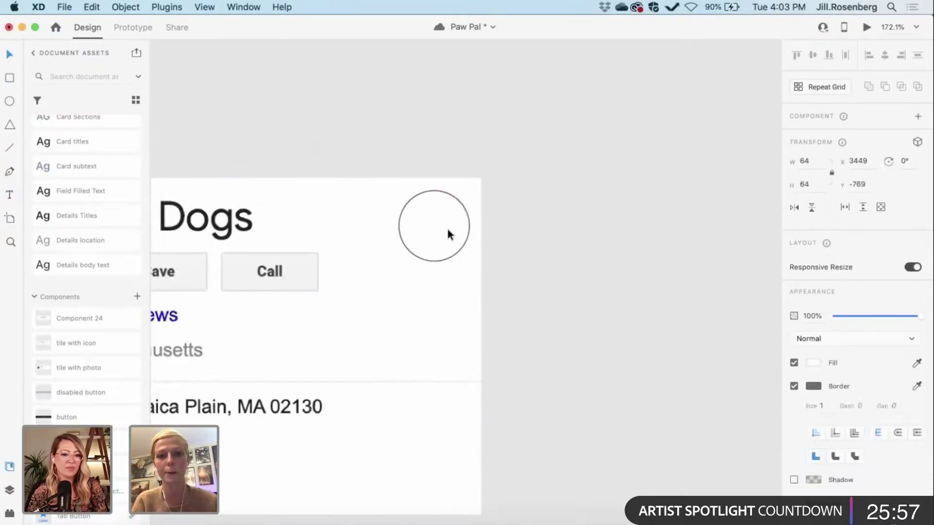
scroll(449, 233, "down", 5)
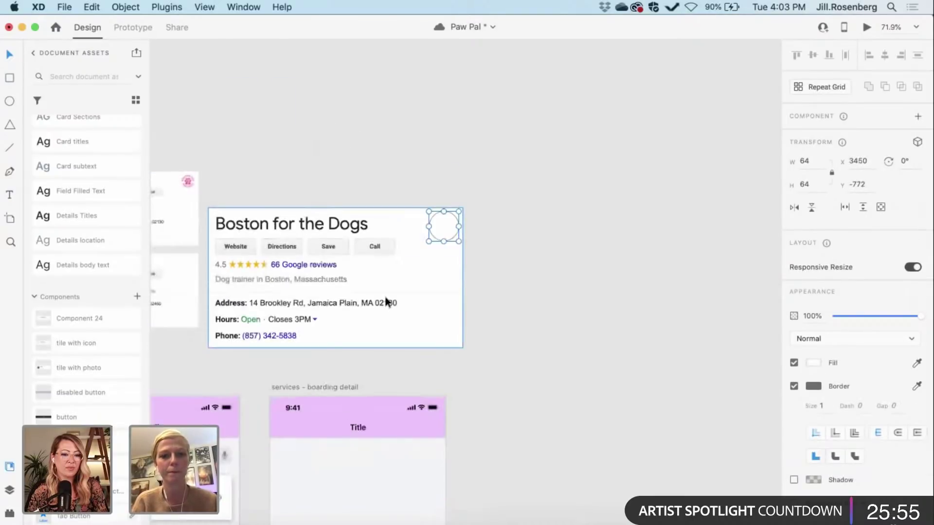
left_click(387, 302, "shift")
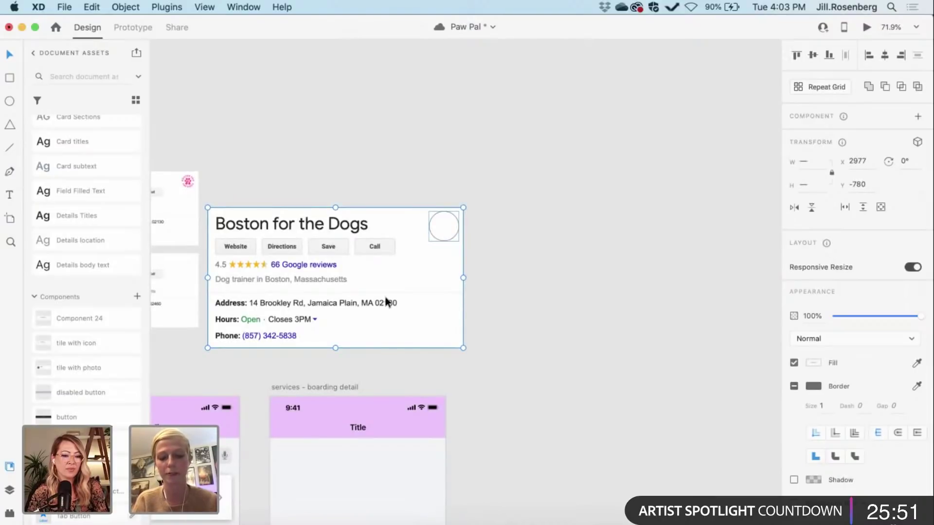
key("super+shift+m")
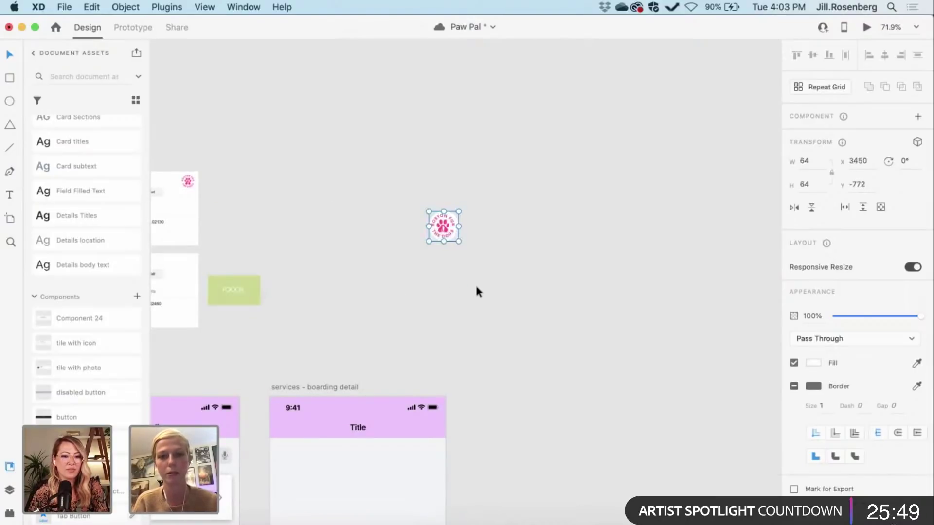
left_click(475, 290)
Step: Open the masked logo group and adjust the card inside the mask
scroll(444, 254, "up", 5)
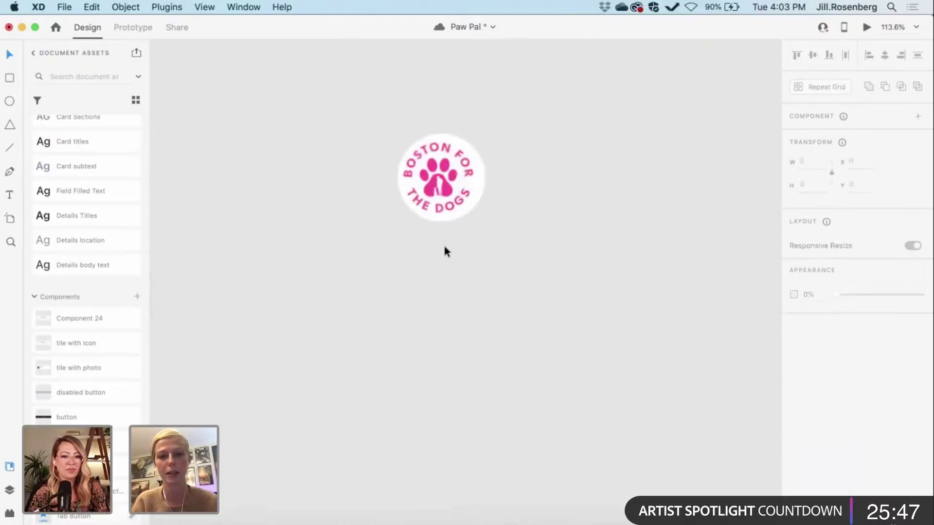
left_click(448, 178)
double_click(448, 179)
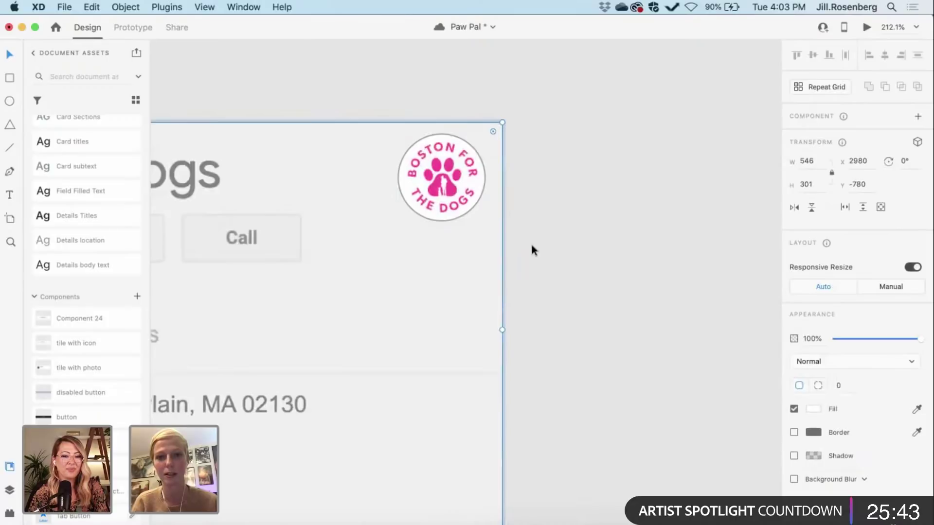
key("Delete")
scroll(532, 250, "down", 3)
scroll(532, 250, "down", 3)
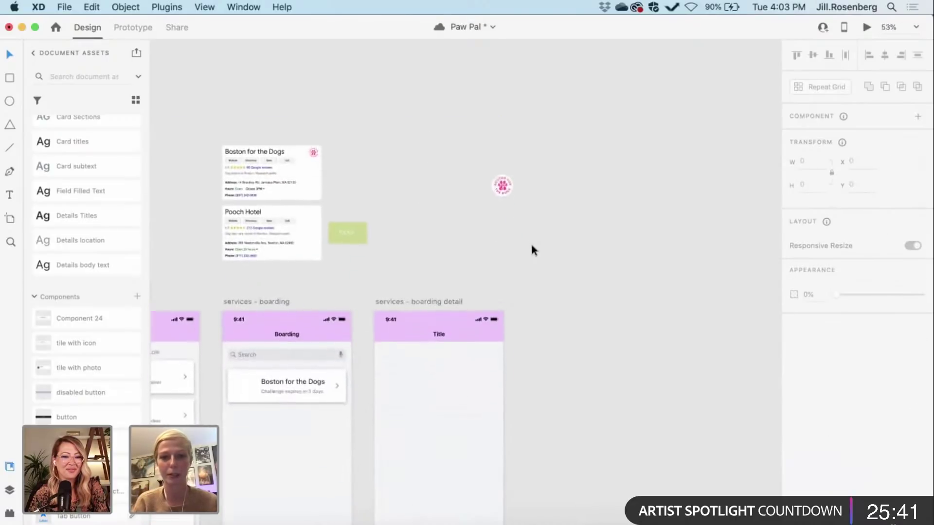
Step: Move the masked pink paw logo into the Boston for the Dogs tile, aligned to its left padding
left_click_drag(502, 173, 242, 373)
scroll(241, 373, "up", 3)
scroll(242, 373, "up", 2)
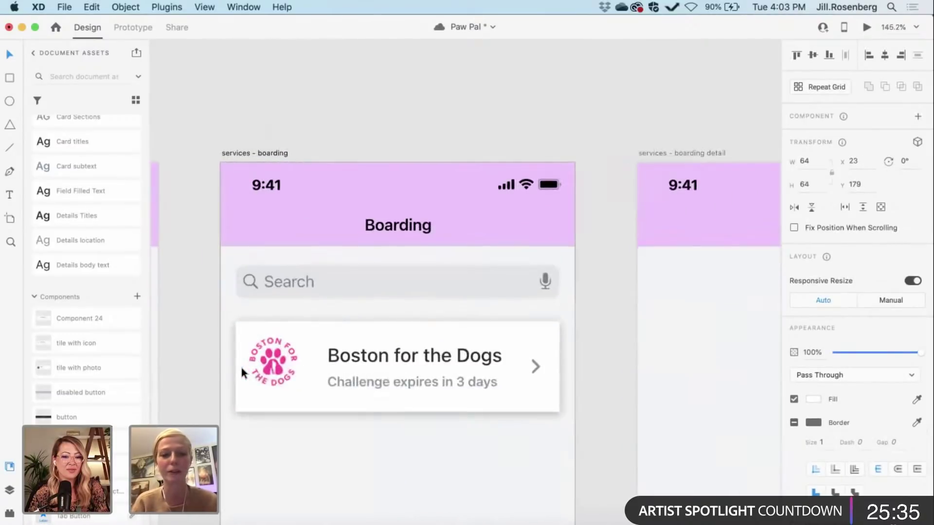
scroll(240, 365, "up", 4)
left_click_drag(249, 329, 257, 336)
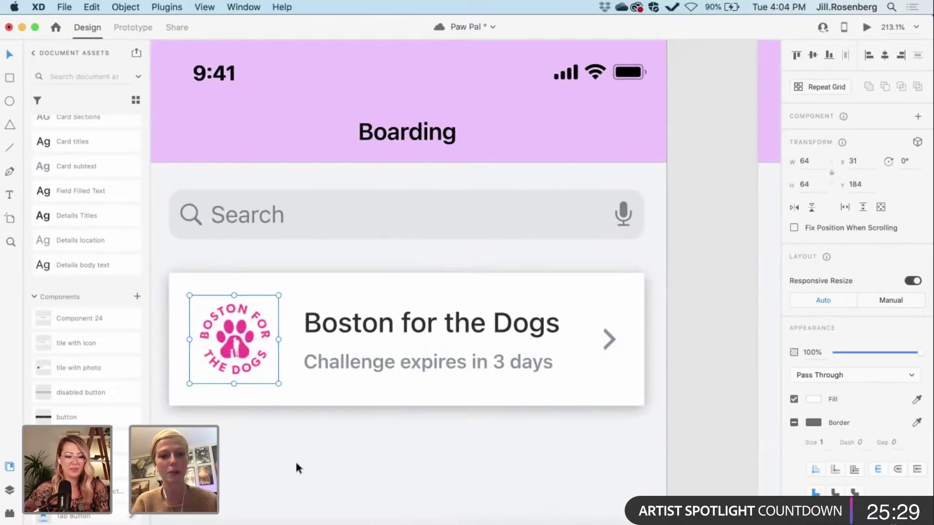
scroll(295, 460, "down", 4)
left_click(577, 407)
Step: Draw a 68 by 68 circle with the Ellipse tool (E) next to the Boston for the Dogs card
scroll(578, 406, "down", 3)
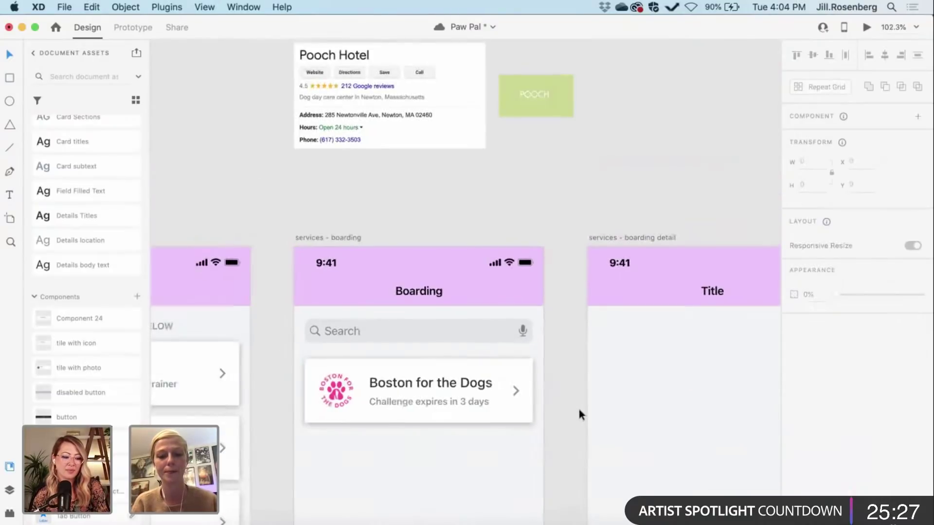
scroll(578, 406, "down", 4)
scroll(578, 406, "right", 2)
scroll(473, 324, "up", 5)
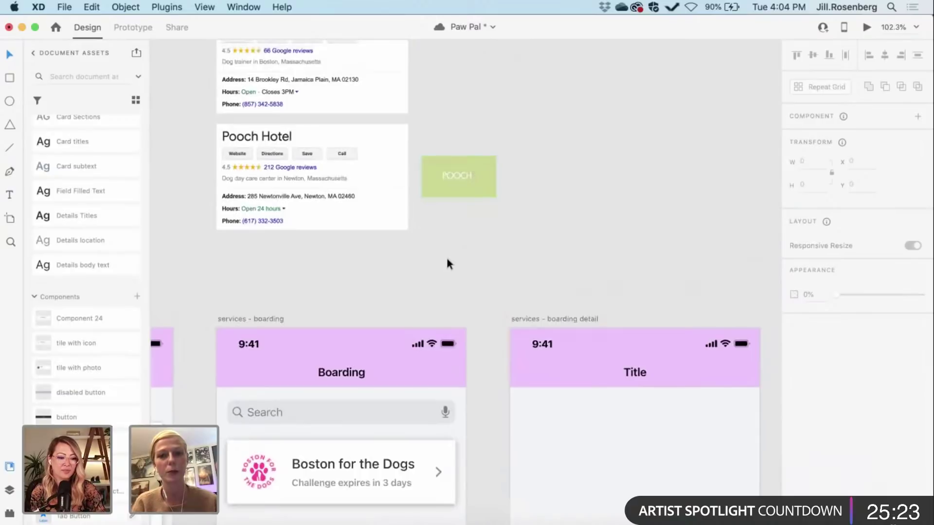
scroll(447, 260, "up", 2)
scroll(456, 270, "up", 1)
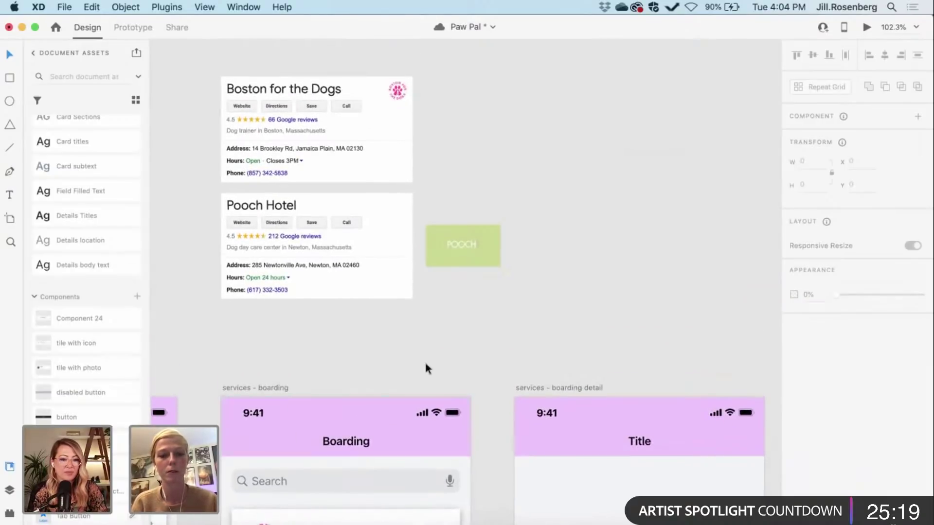
key("e")
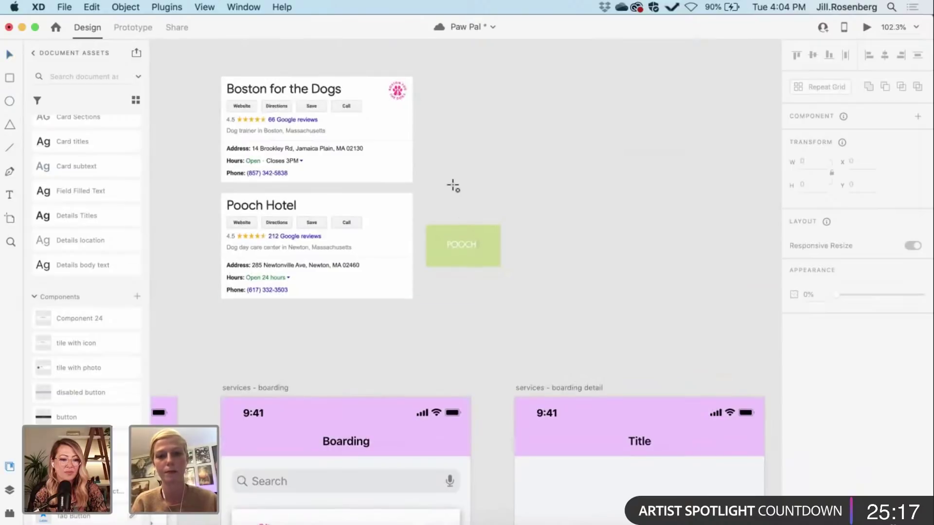
left_click_drag(442, 166, 488, 210)
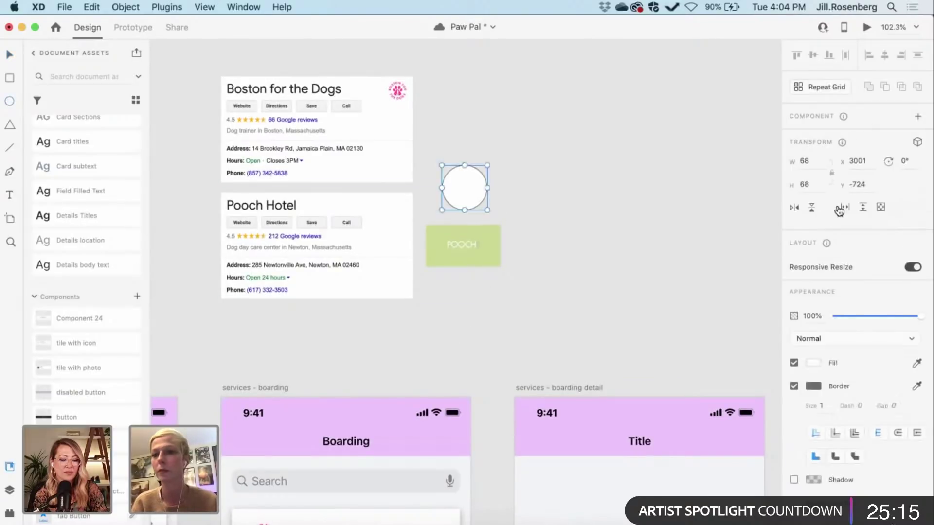
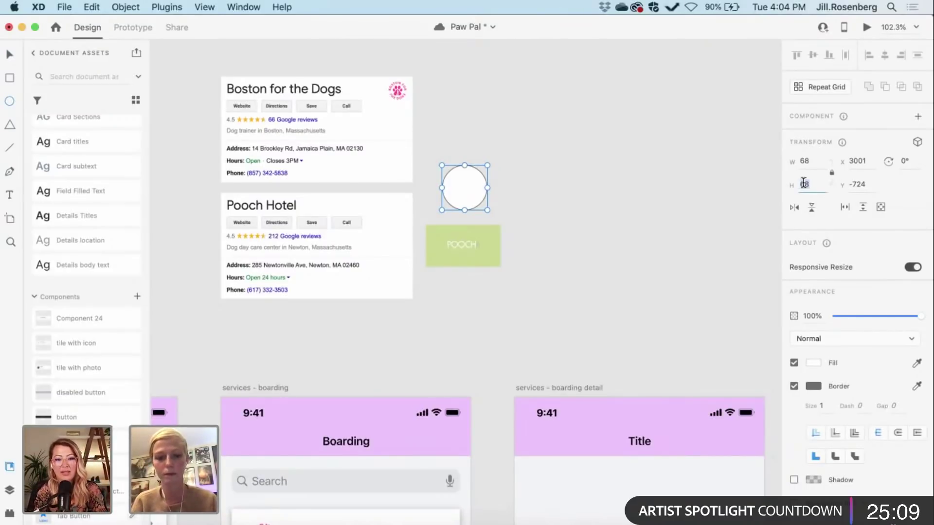
Step: Resize the circle to 64×64 and move it onto the green POOCH block
type("64")
left_click(749, 211)
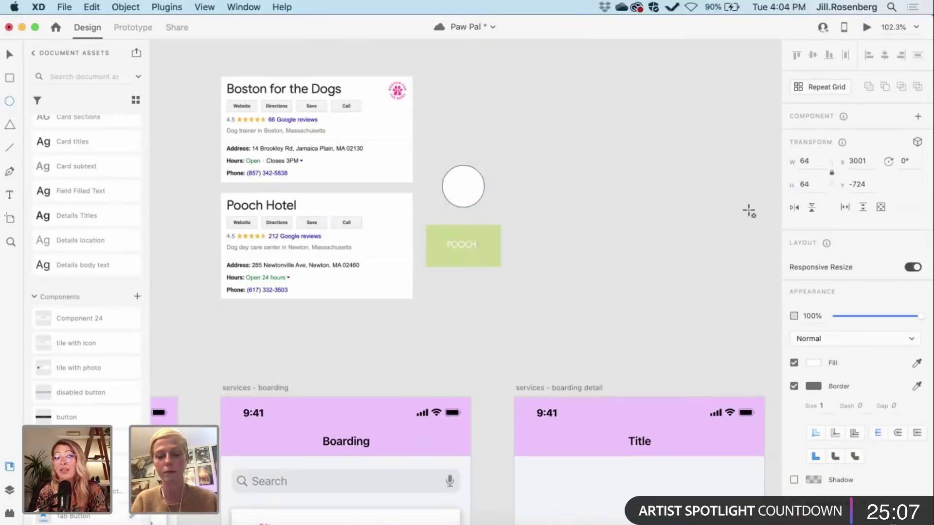
left_click(465, 196)
key("Escape")
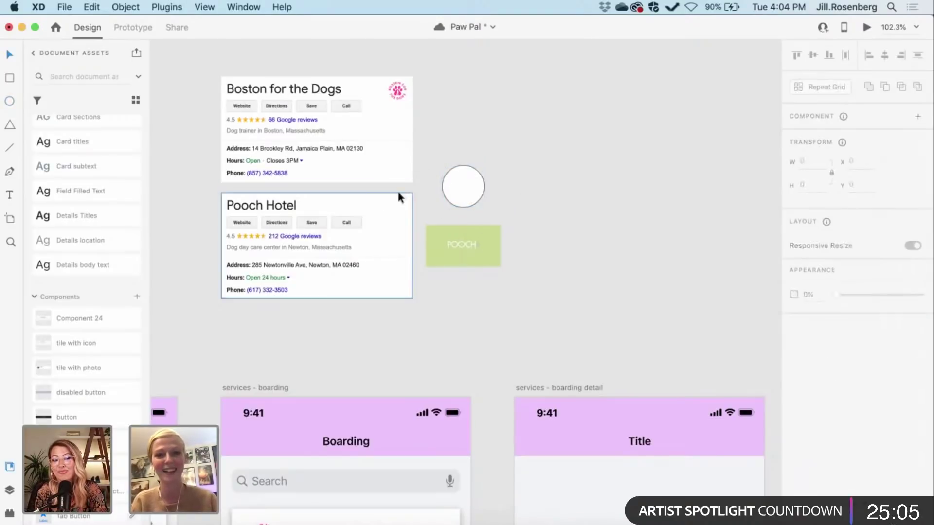
scroll(530, 187, "up", 3)
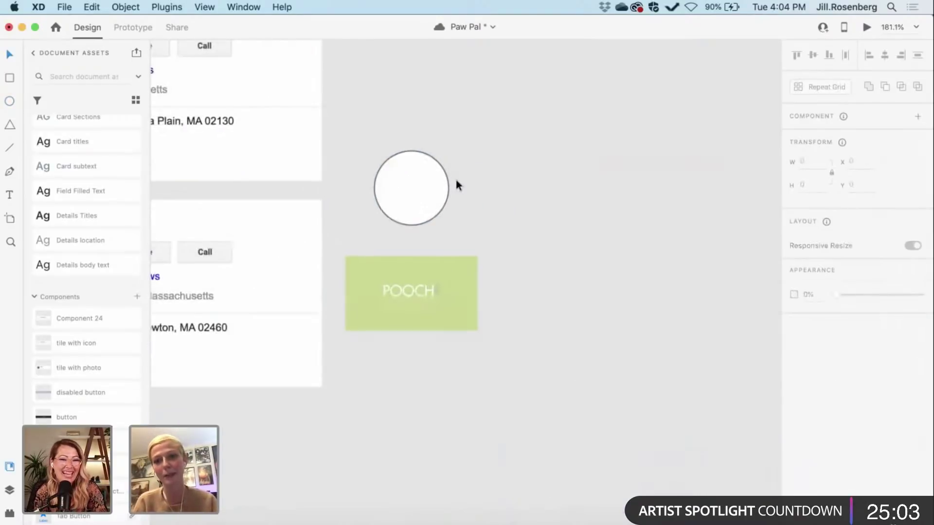
left_click_drag(419, 190, 415, 290)
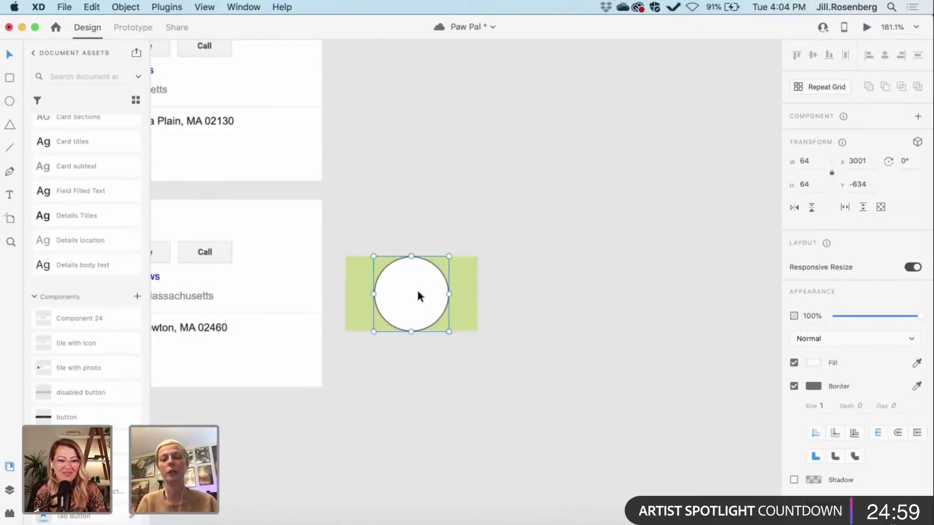
Step: Resize the green rectangle to 114×64, centre the circle over it, and mask with the circle
left_click(469, 311)
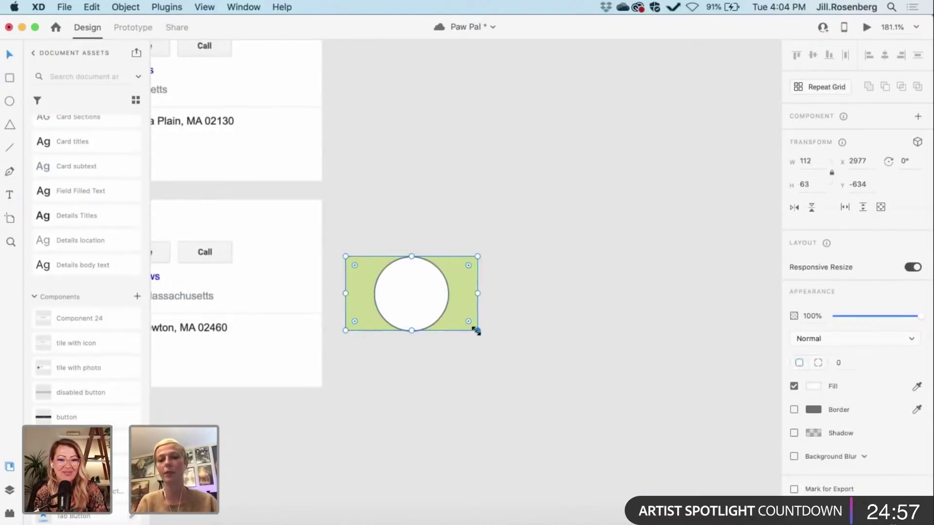
mouse_move(476, 331)
left_mouse_down()
mouse_move(488, 337)
mouse_move(480, 333)
left_mouse_up()
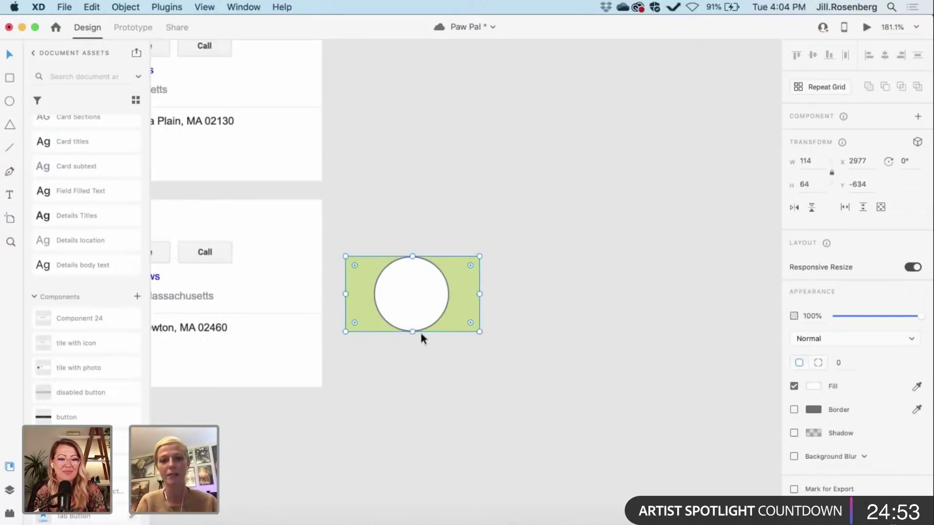
left_click(410, 380)
left_click_drag(408, 283, 409, 279)
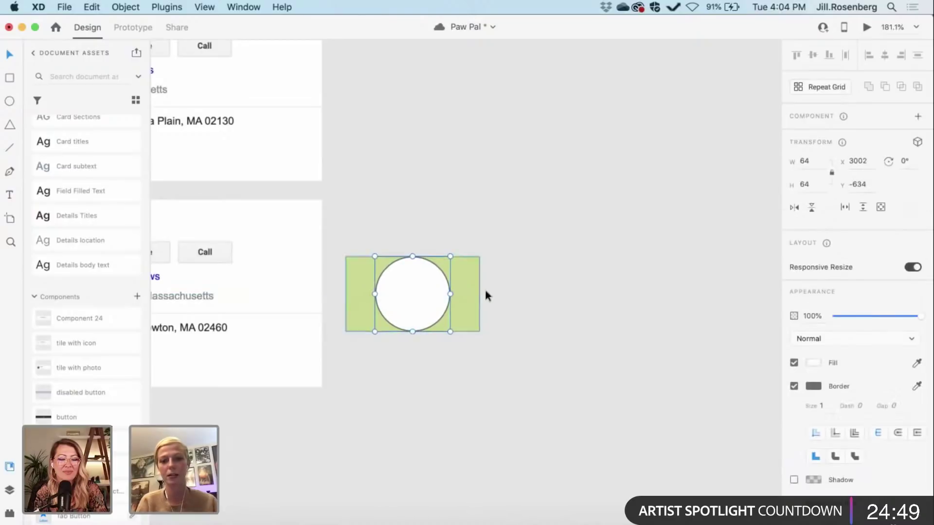
left_click(467, 289, "shift")
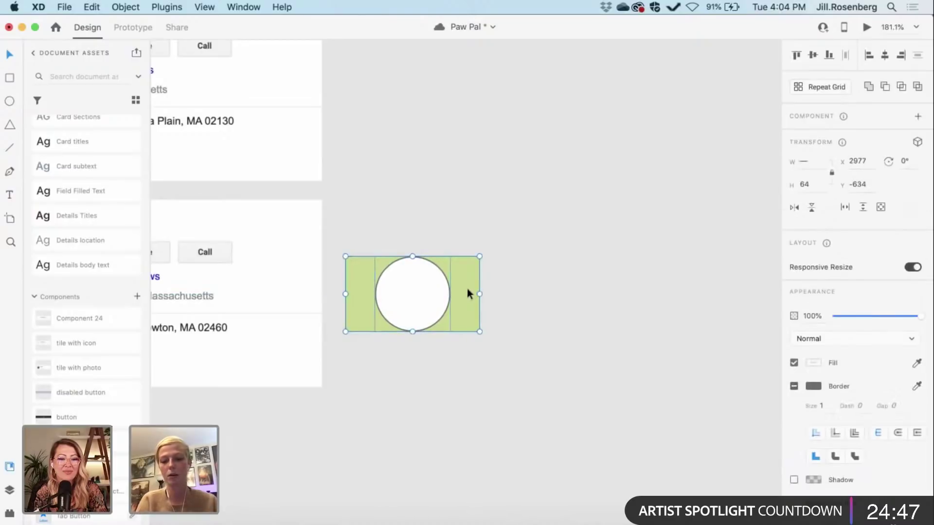
key("super+shift+m")
Step: Check the circle and green rectangle inside the new POOCH badge mask group
left_click(448, 390)
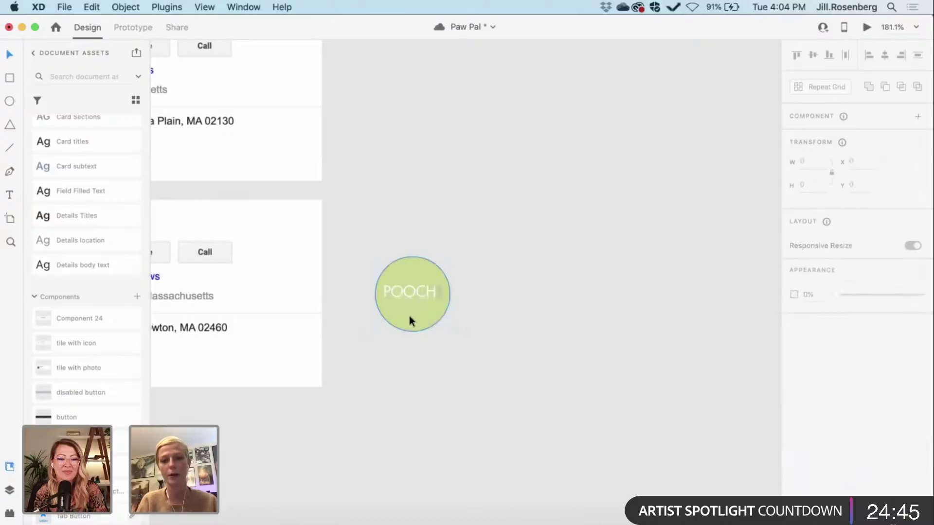
double_click(409, 319)
left_click(410, 293)
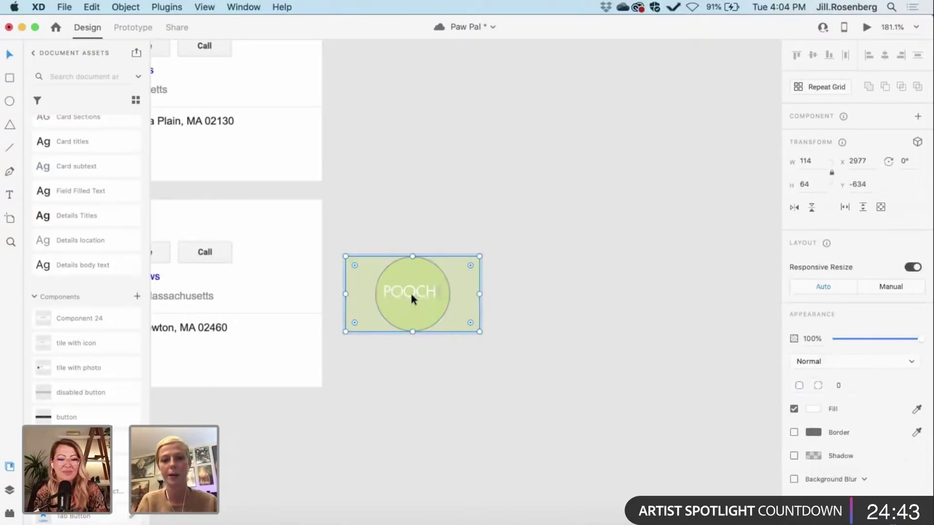
key("Escape")
key("Escape")
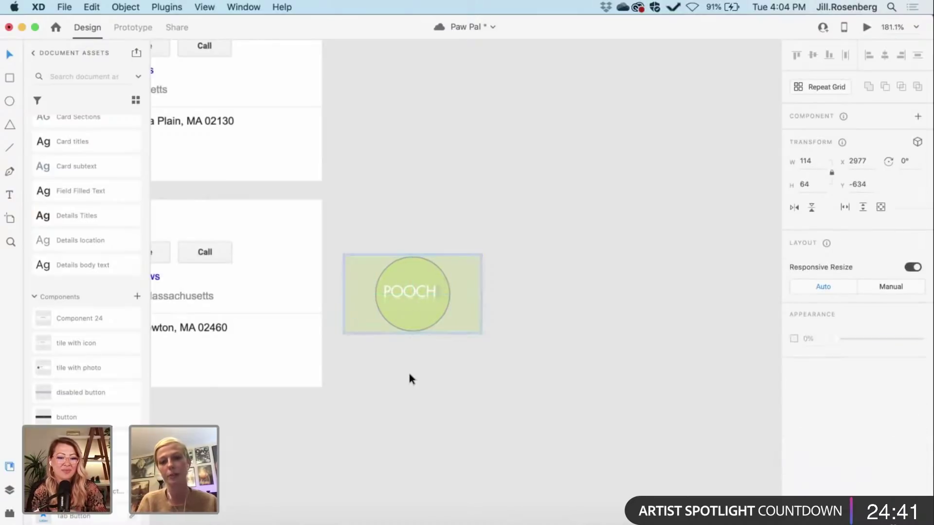
scroll(408, 370, "down", 5)
Step: Move the POOCH badge above the Boarding screen
scroll(418, 291, "up", 3)
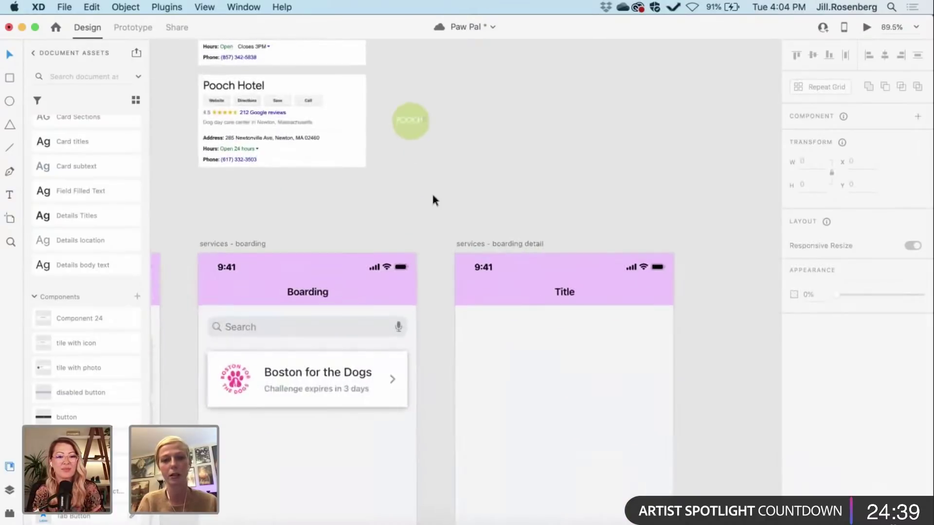
left_click(420, 121)
left_click_drag(421, 119, 344, 430)
left_click_drag(564, 417, 440, 206)
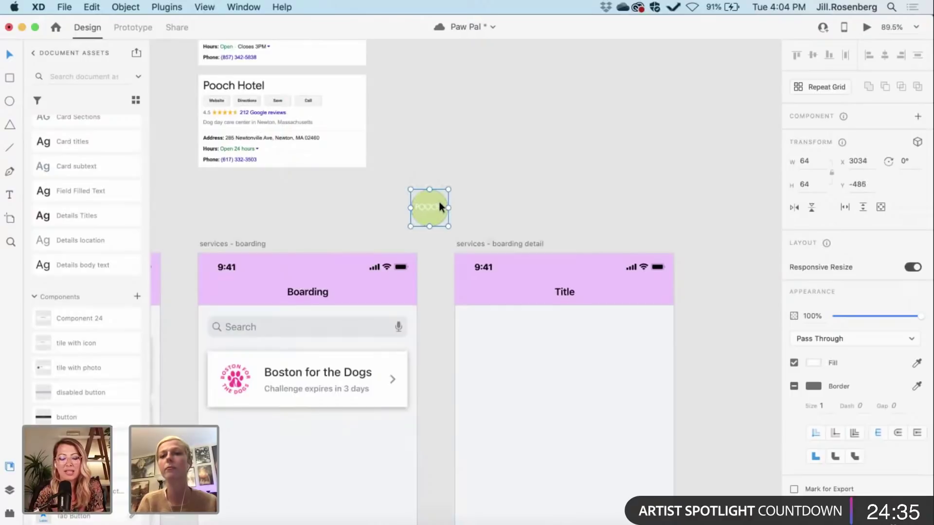
Step: Change the Boston for the Dogs card's subtitle to 'Jamaica Plain, MA'
scroll(439, 204, "down", 5)
scroll(439, 205, "left", 2)
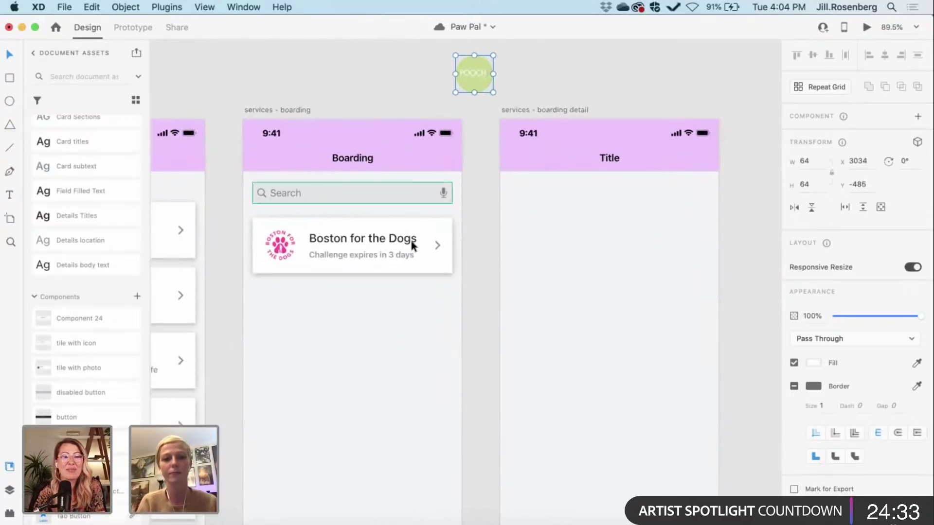
left_click(357, 255)
double_click(357, 254)
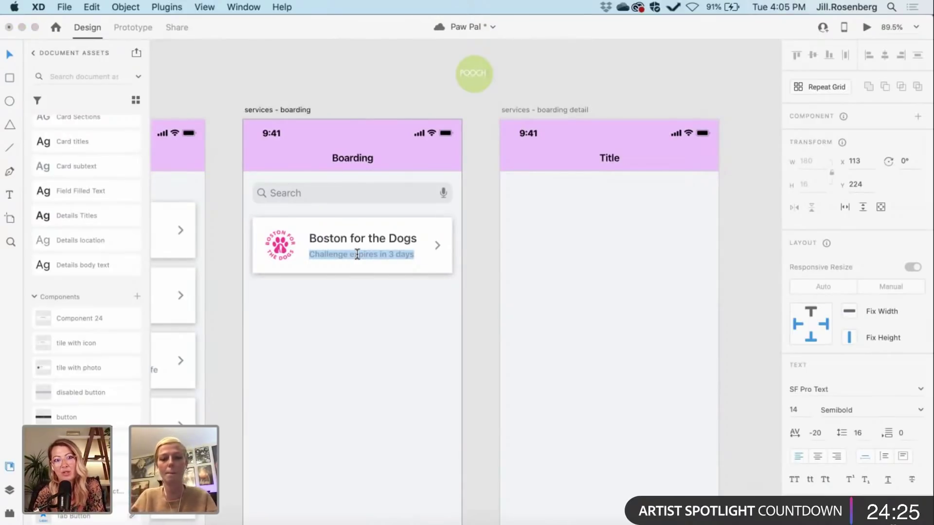
type("Jamaica Plain, MA")
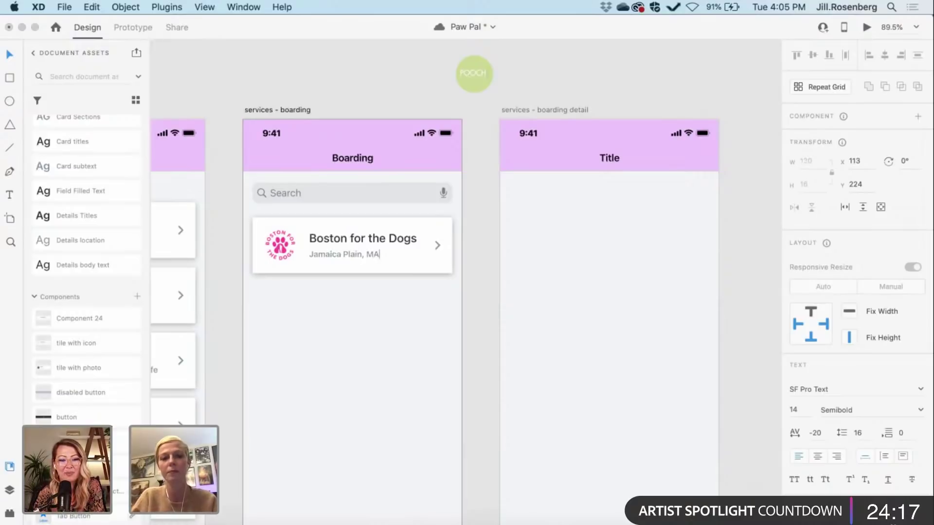
key("Escape")
key("Escape")
Step: Try grouping and copying the Boston for the Dogs card, then delete the copy
scroll(478, 318, "up", 3)
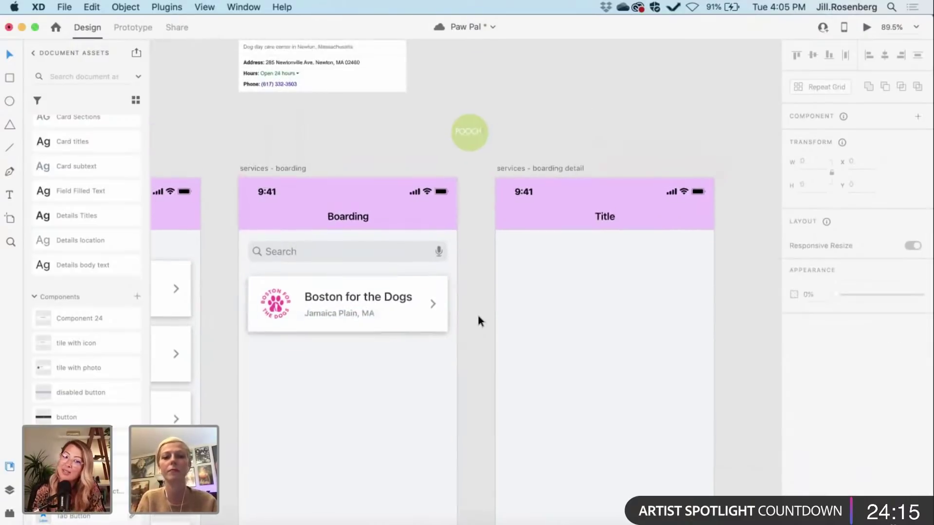
left_click(338, 308)
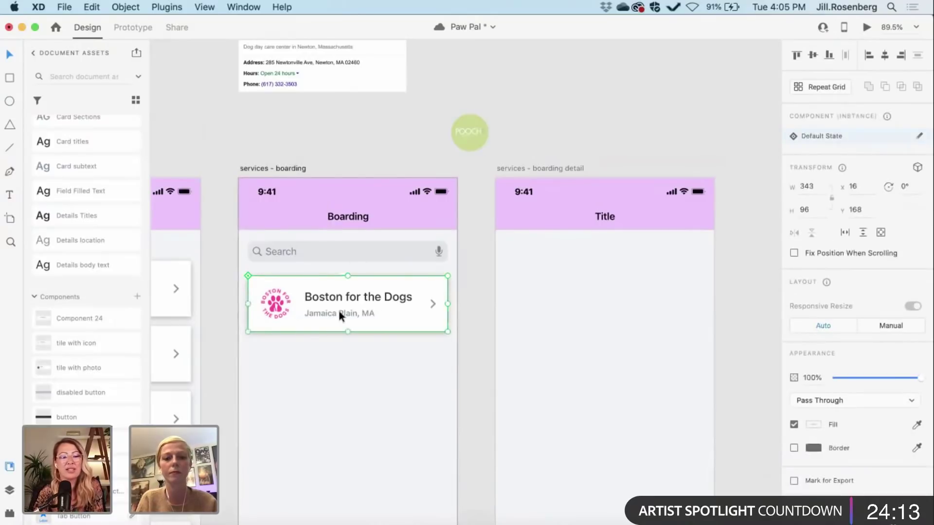
key("super+shift+g")
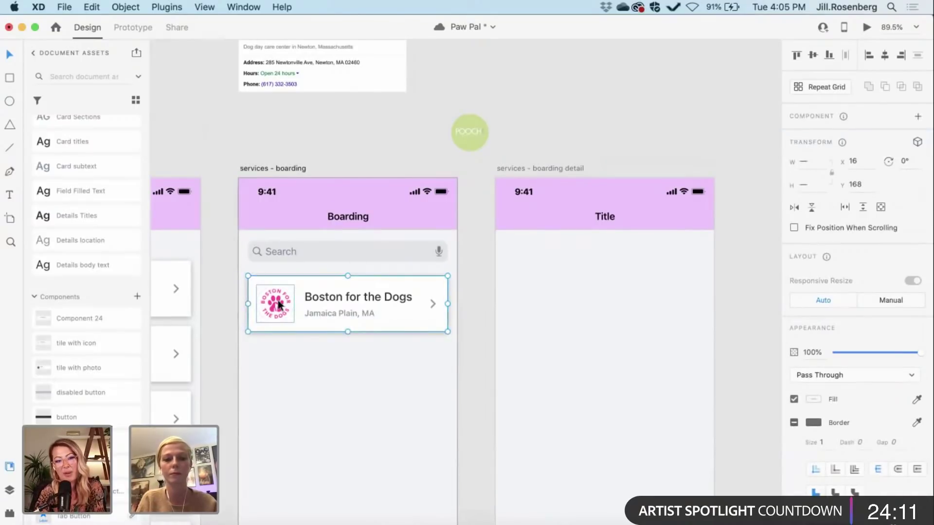
left_click(460, 346)
left_click(378, 307)
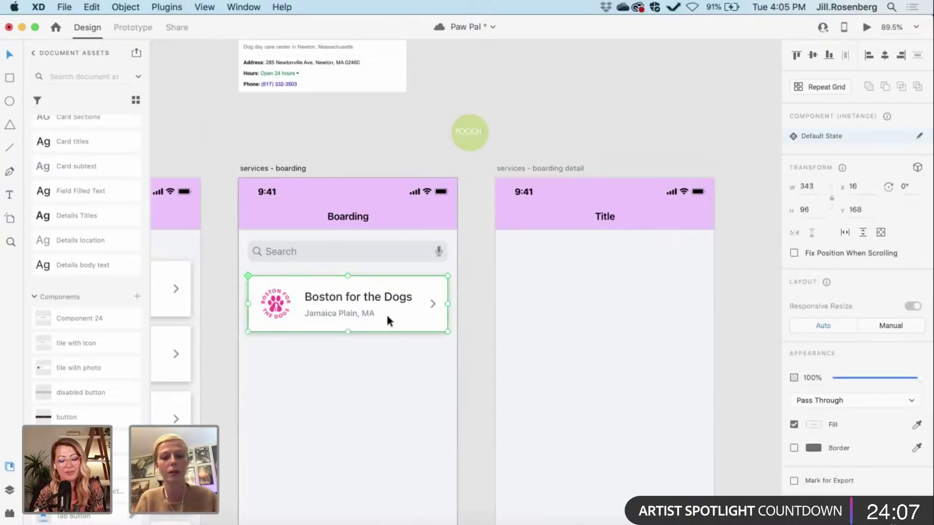
key("super+z")
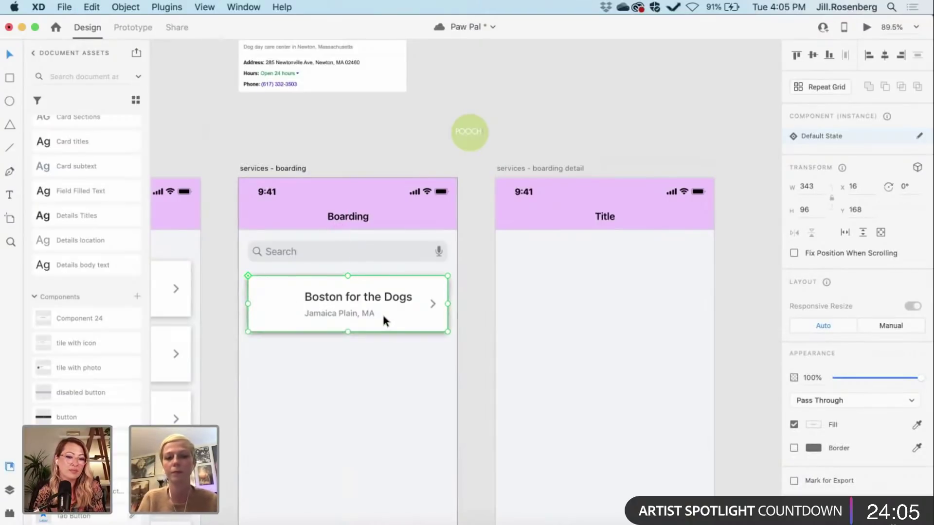
key("shift+Down")
key("shift+Down")
key("shift+Down")
key("shift+Down")
key("shift+Down")
key("shift+Down")
key("shift+Down")
key("shift+Down")
key("shift+Down")
key("shift+Down")
key("shift+Down")
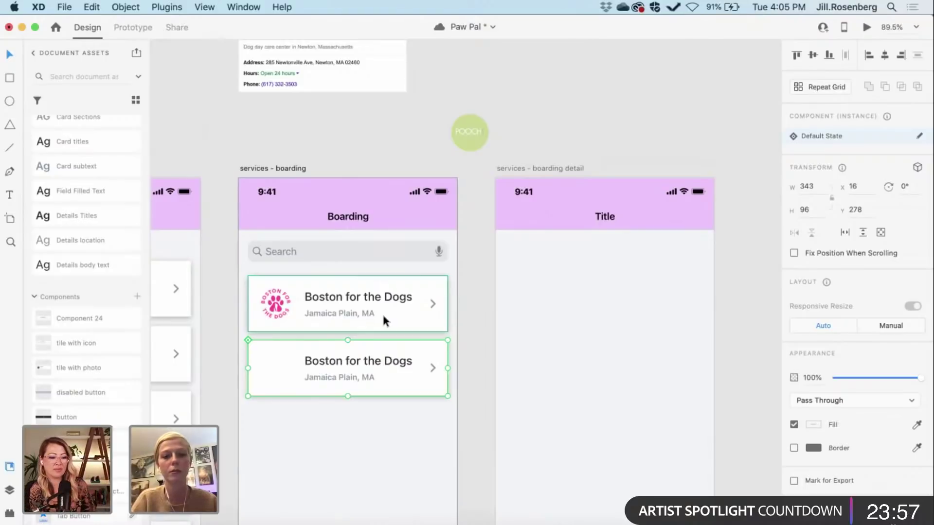
key("Delete")
left_click(361, 302)
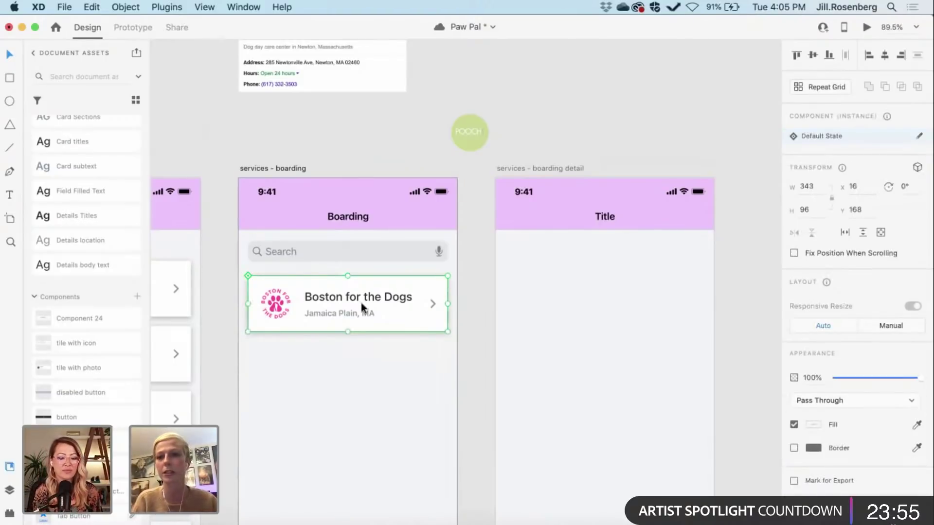
Step: Make the card a Repeat Grid of five cards with tighter row spacing above the tab bar
left_click(811, 89)
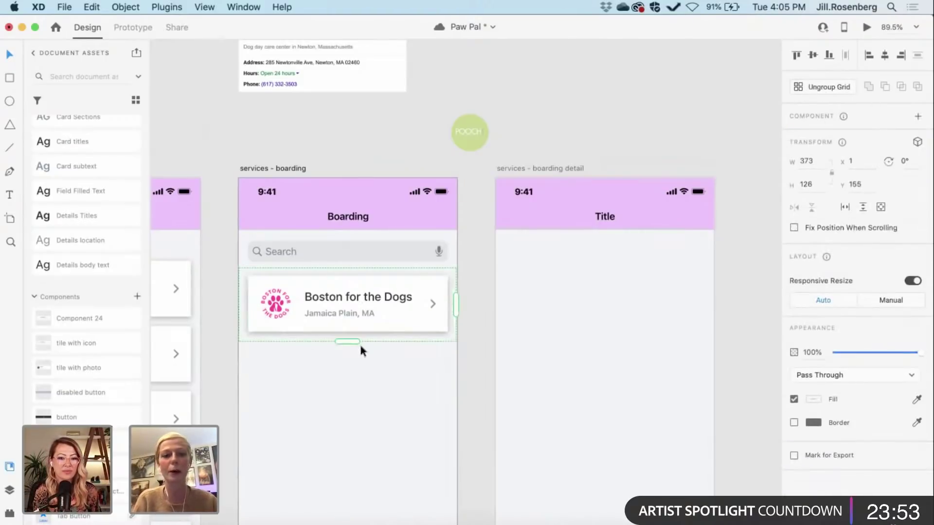
left_click_drag(352, 342, 348, 409)
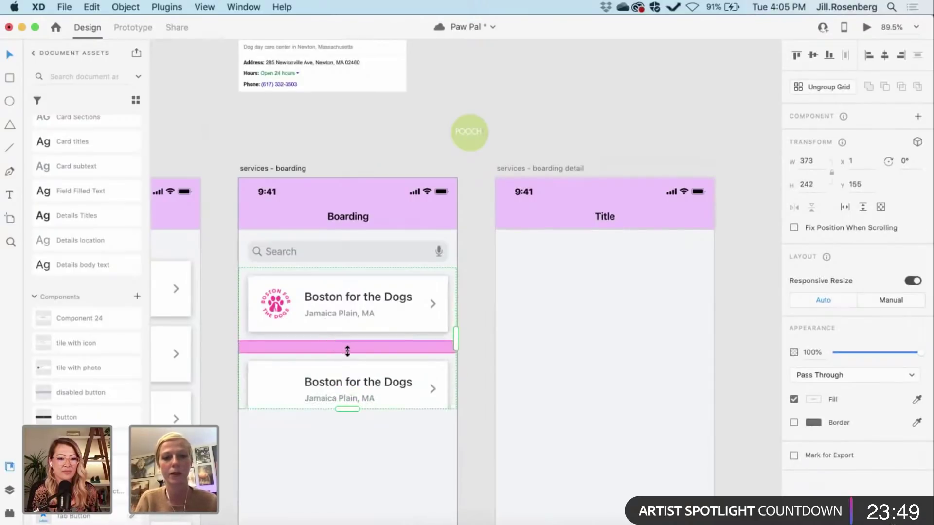
left_click_drag(347, 351, 356, 472)
scroll(476, 404, "down", 2)
scroll(477, 408, "down", 1)
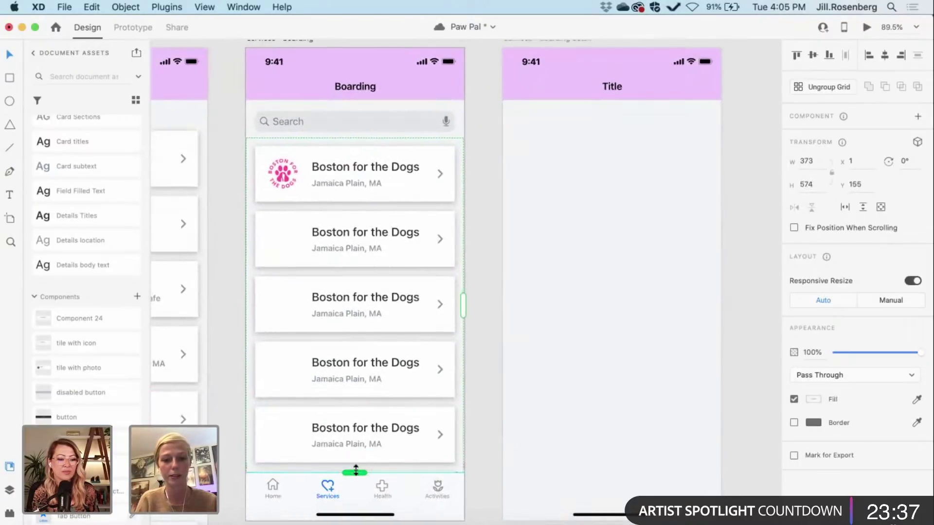
left_click_drag(356, 469, 355, 467)
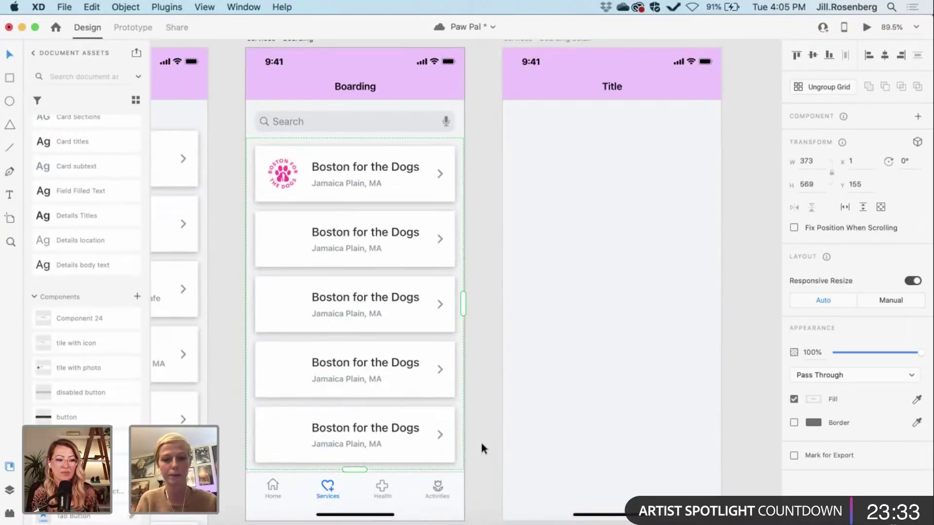
left_click(481, 444)
scroll(481, 443, "up", 4)
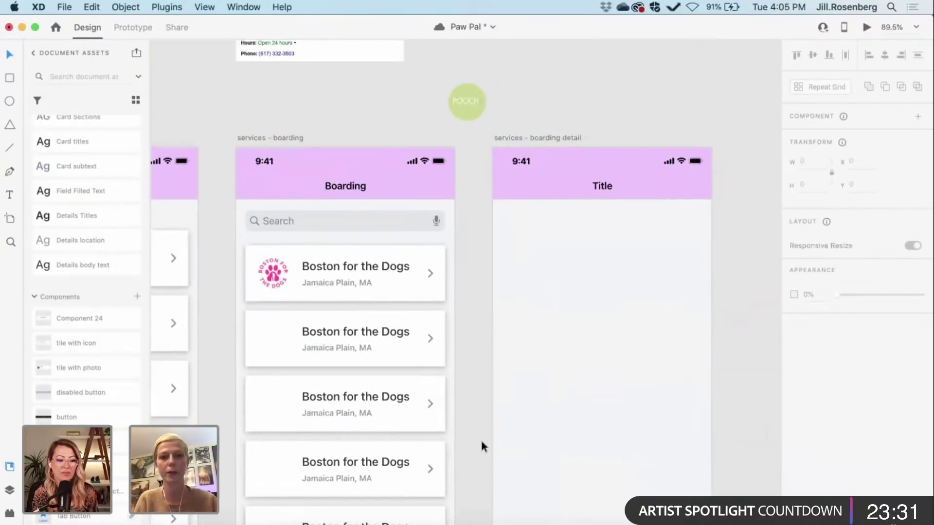
scroll(463, 104, "up", 10)
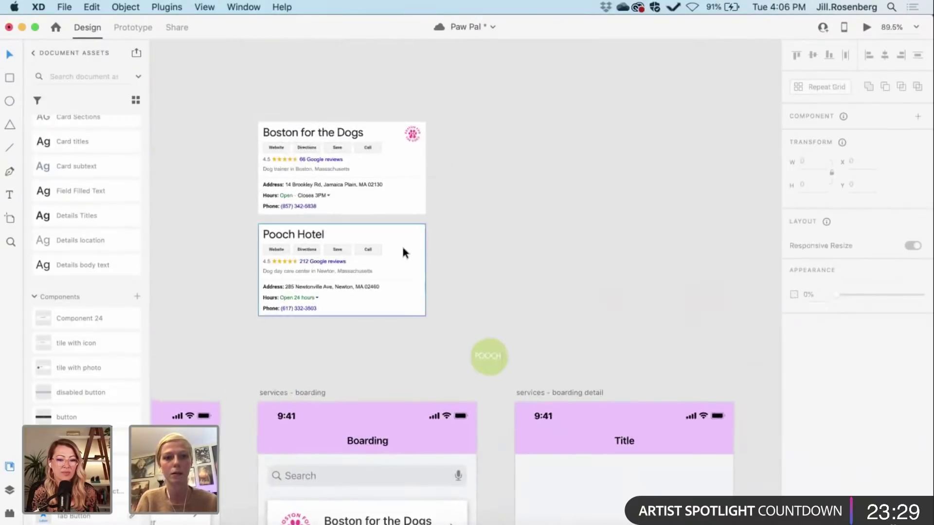
Step: Rename the second card's title to 'Pooch Hotel'
scroll(402, 244, "down", 7)
double_click(359, 396)
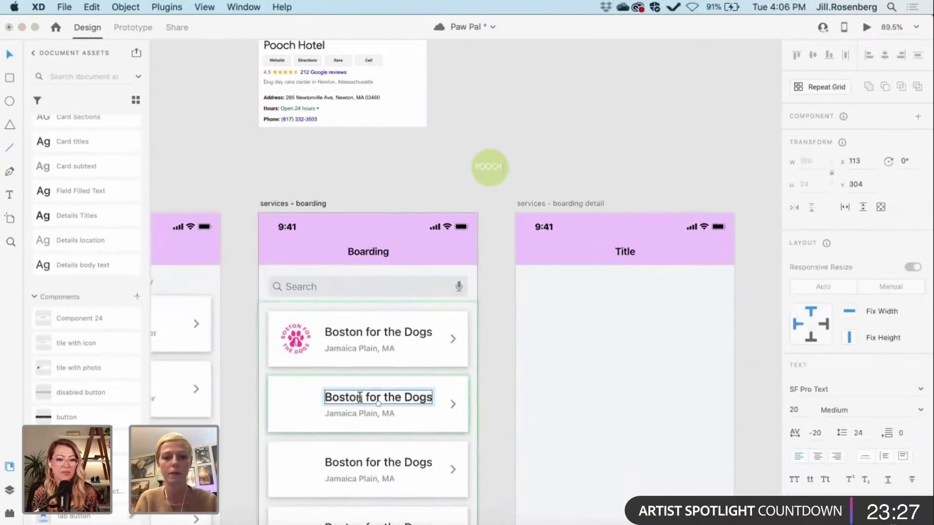
double_click(359, 396)
type("Pooch Hotel")
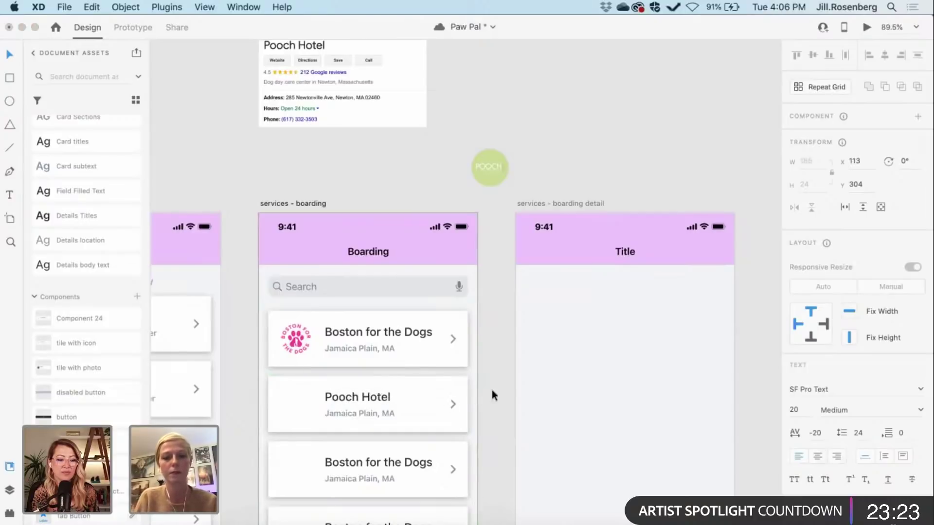
key("Escape")
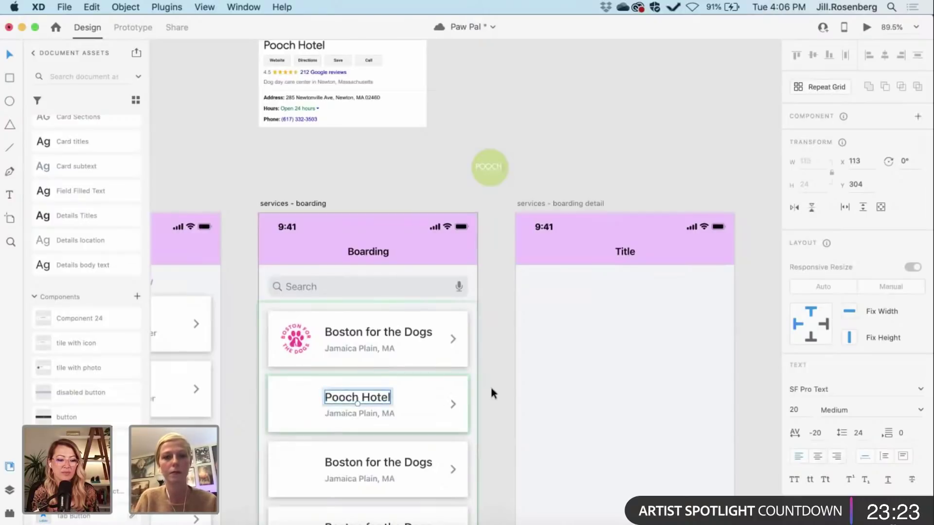
Step: Change the Pooch Hotel card's location line to 'Newton, MA'
scroll(489, 385, "up", 4)
scroll(320, 224, "up", 5)
scroll(320, 224, "down", 5)
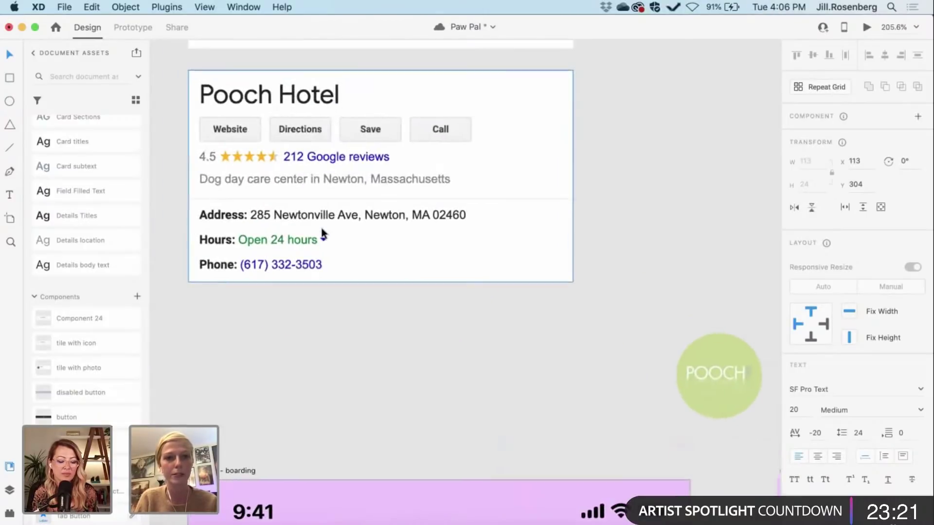
scroll(320, 225, "down", 5)
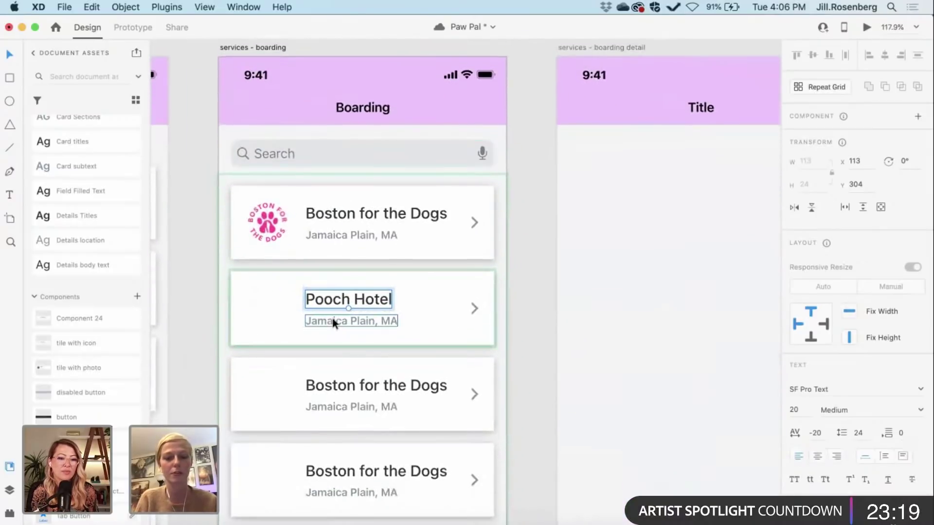
double_click(332, 319)
type("N")
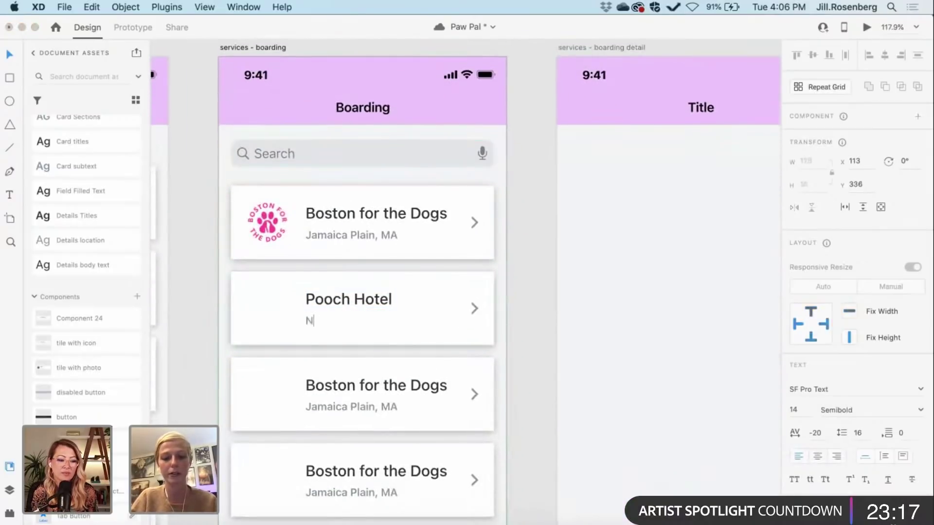
type("etwork")
key("BackSpace")
key("BackSpace")
key("BackSpace")
key("BackSpace")
key("BackSpace")
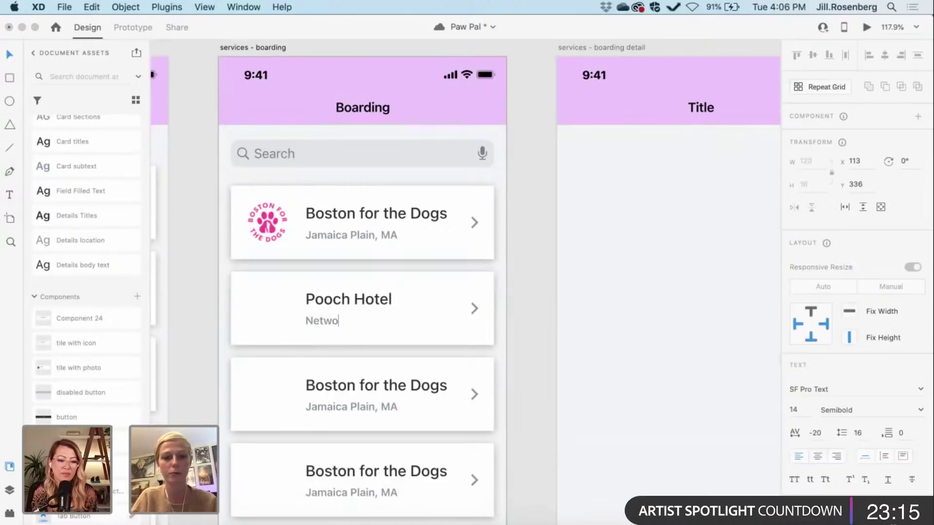
type("w")
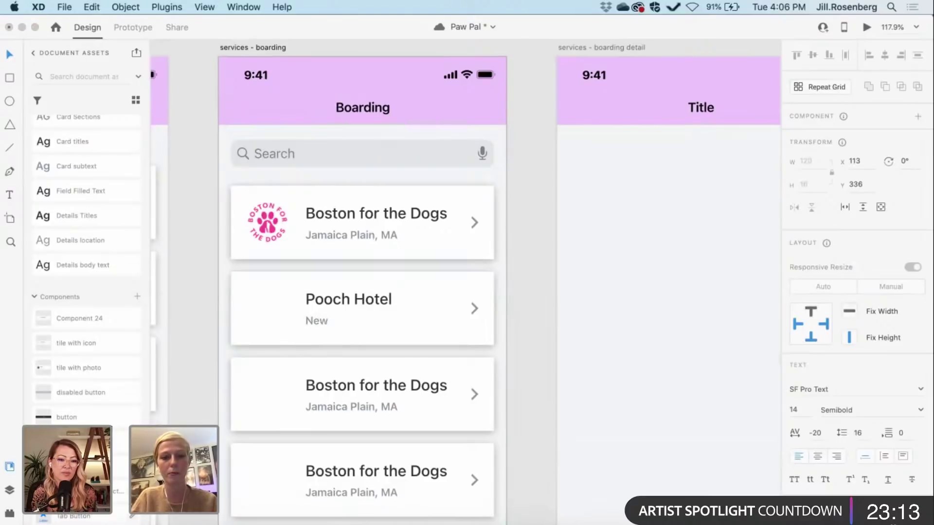
type("ton, MA")
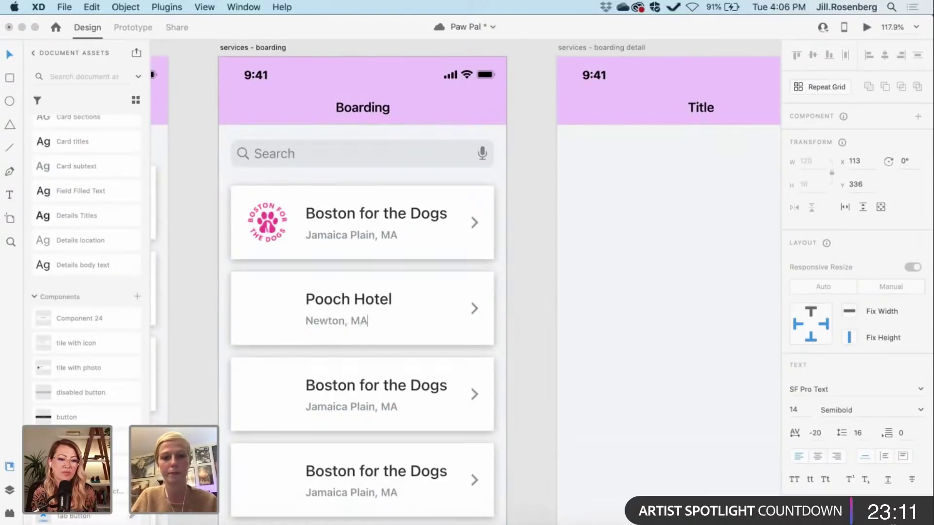
key("Escape")
scroll(526, 319, "up", 3)
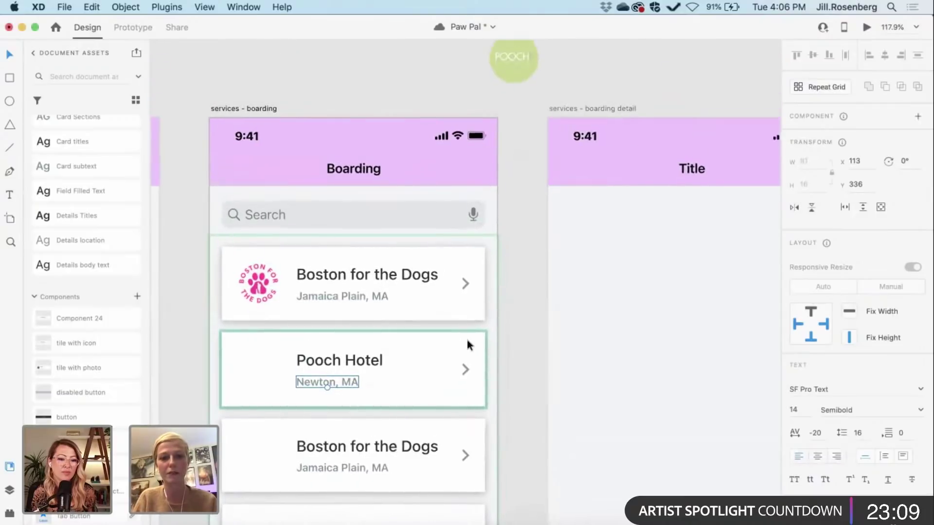
scroll(364, 270, "up", 2)
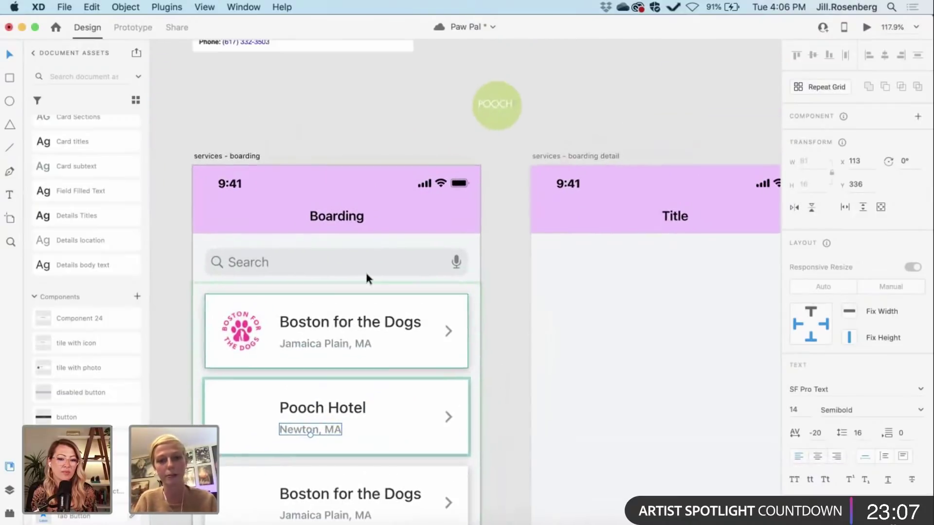
scroll(518, 316, "up", 5)
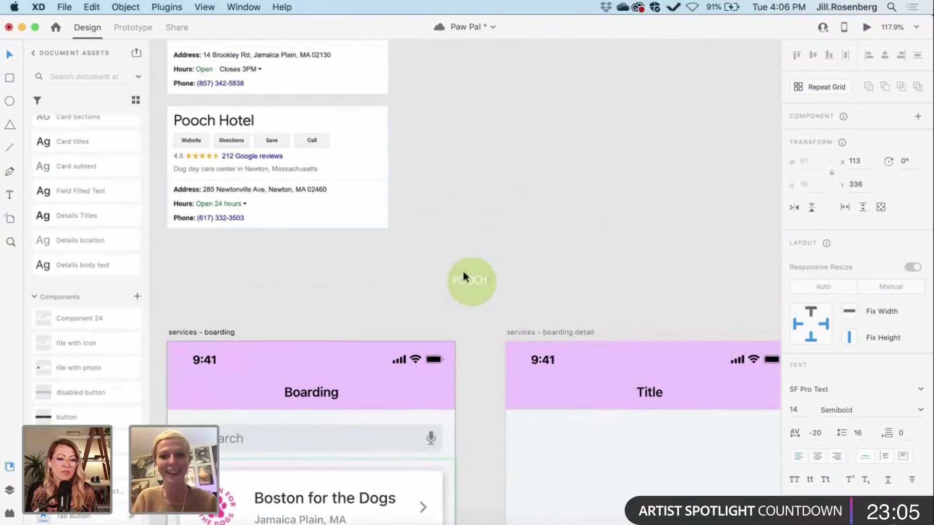
Step: Drag the green POOCH badge from the pasteboard onto the Pooch Hotel card
left_click_drag(470, 276, 251, 482)
scroll(373, 262, "down", 3)
scroll(250, 480, "down", 2)
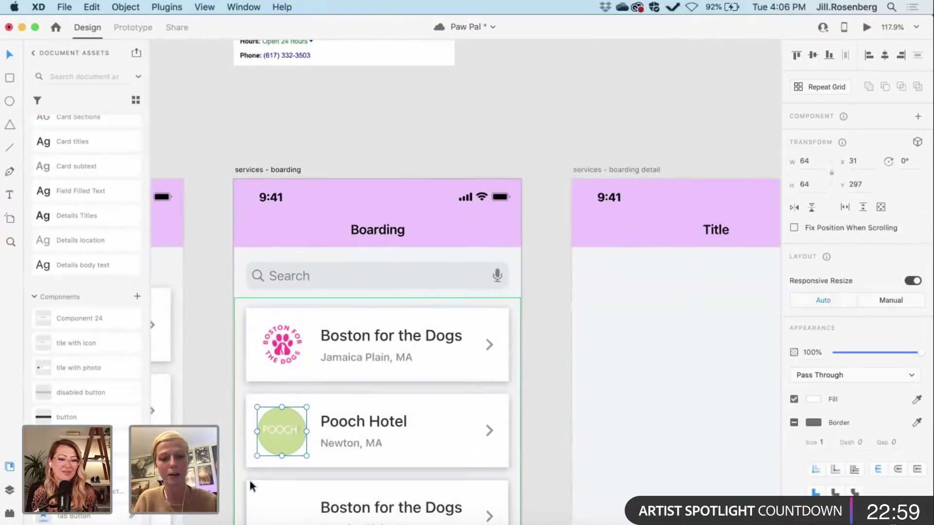
scroll(220, 456, "up", 3)
right_click(222, 458)
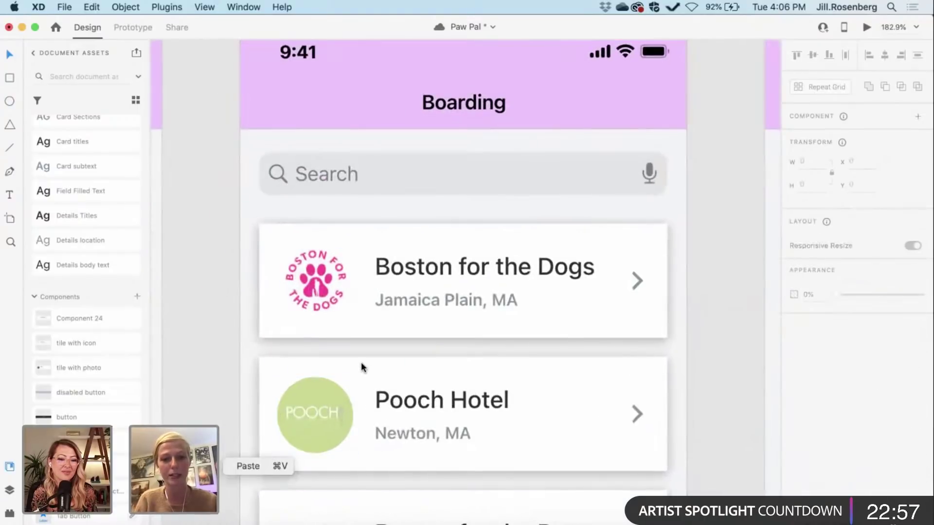
Step: Nudge the POOCH logo into line left of the Pooch Hotel name
left_click(314, 410)
left_click_drag(318, 412, 317, 412)
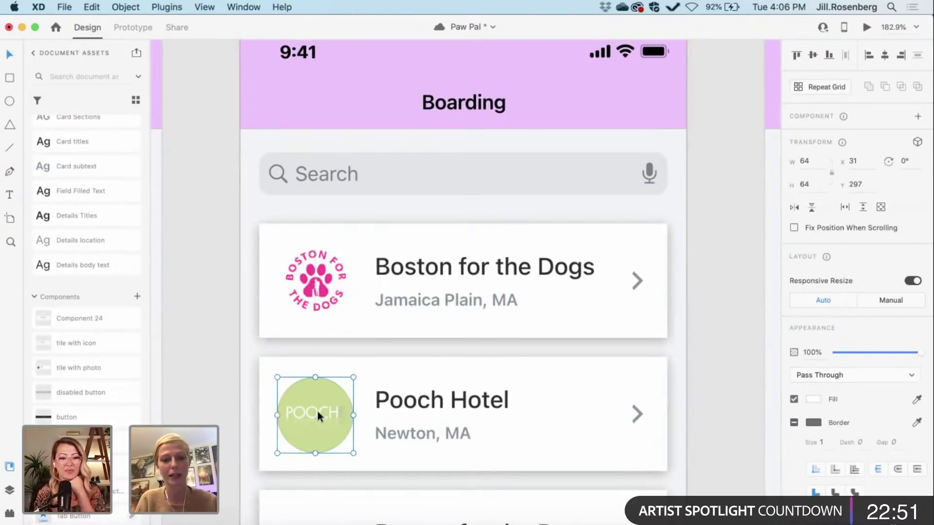
left_click(202, 407)
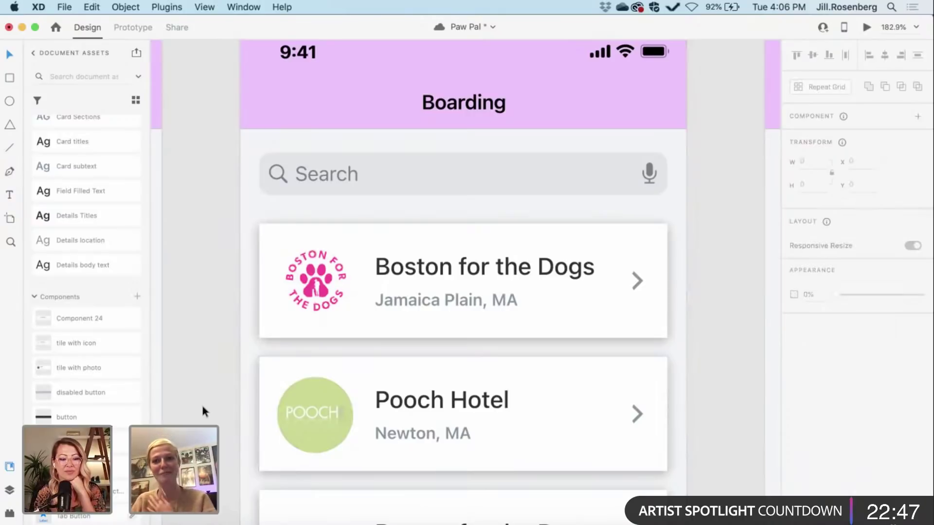
scroll(203, 407, "down", 3)
scroll(172, 200, "up", 2)
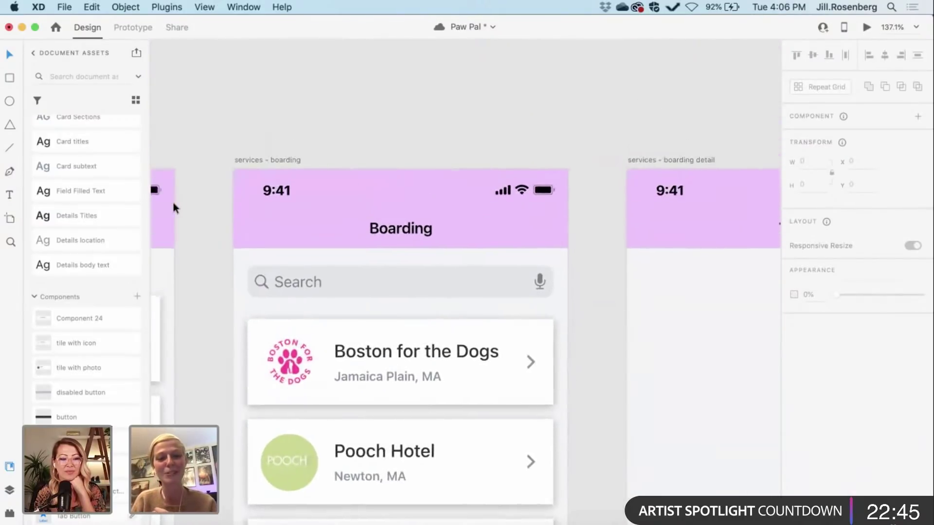
scroll(173, 200, "down", 3)
scroll(173, 205, "up", 4)
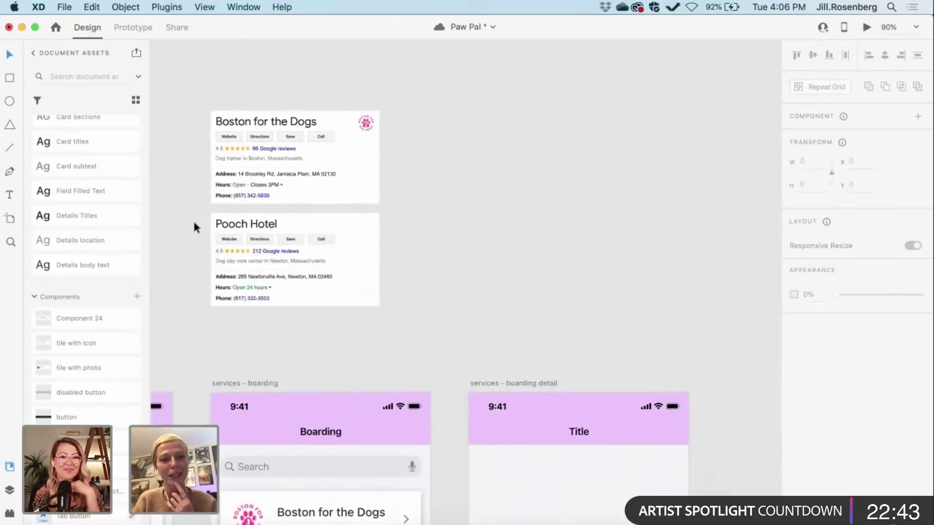
scroll(194, 226, "up", 3)
scroll(193, 226, "right", 1)
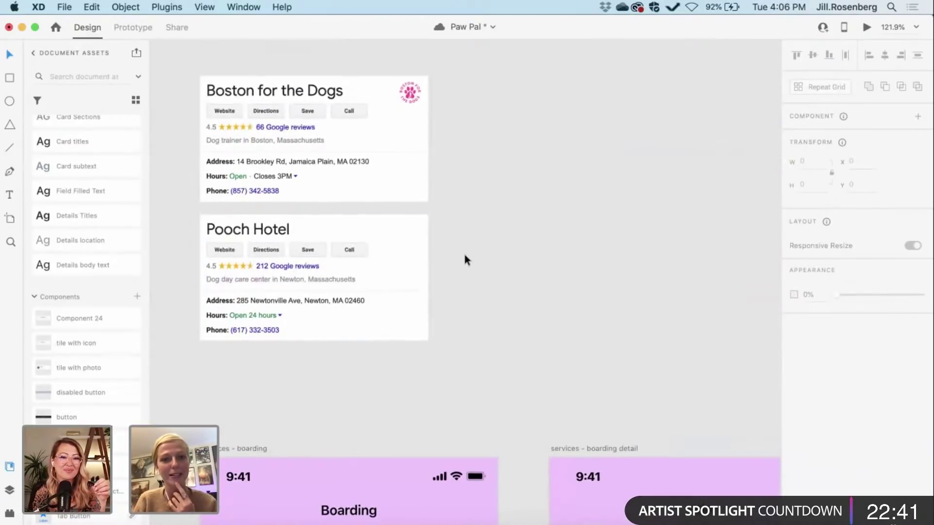
scroll(465, 255, "right", 2)
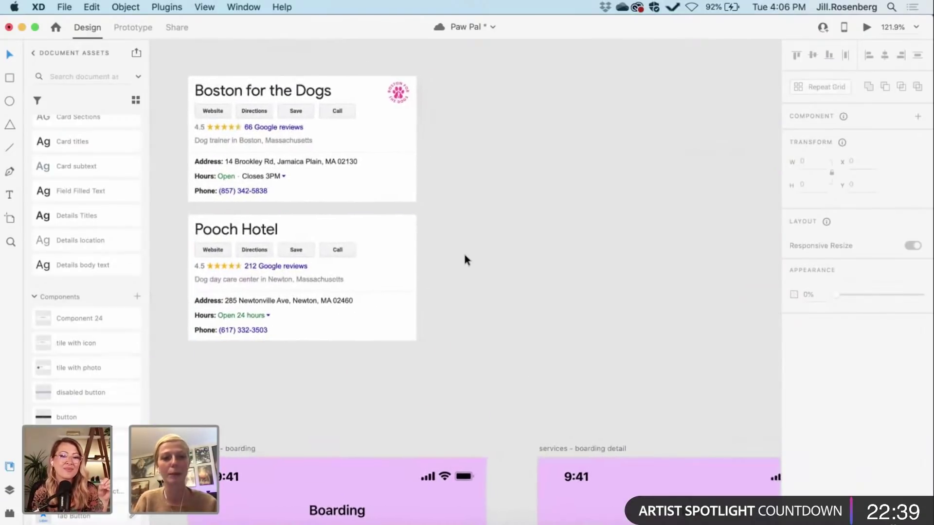
scroll(465, 254, "left", 2)
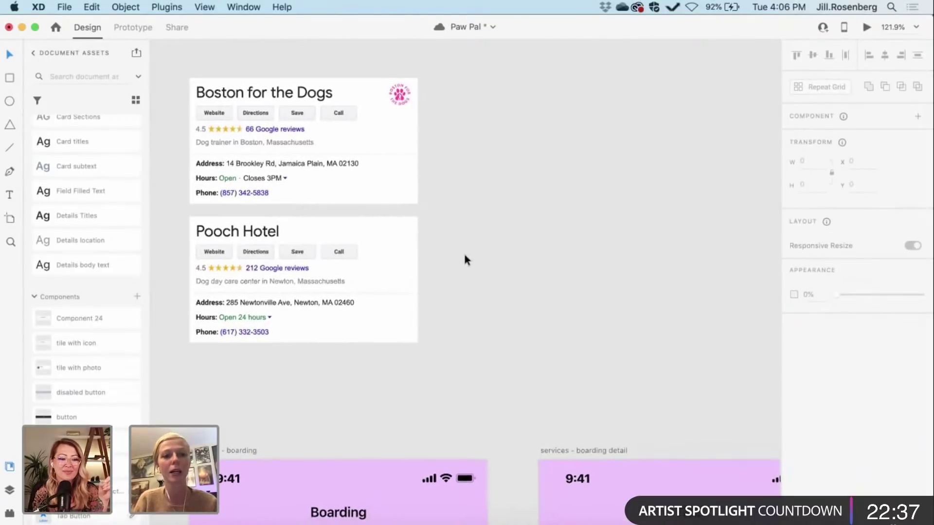
scroll(456, 277, "down", 2)
scroll(456, 277, "right", 2)
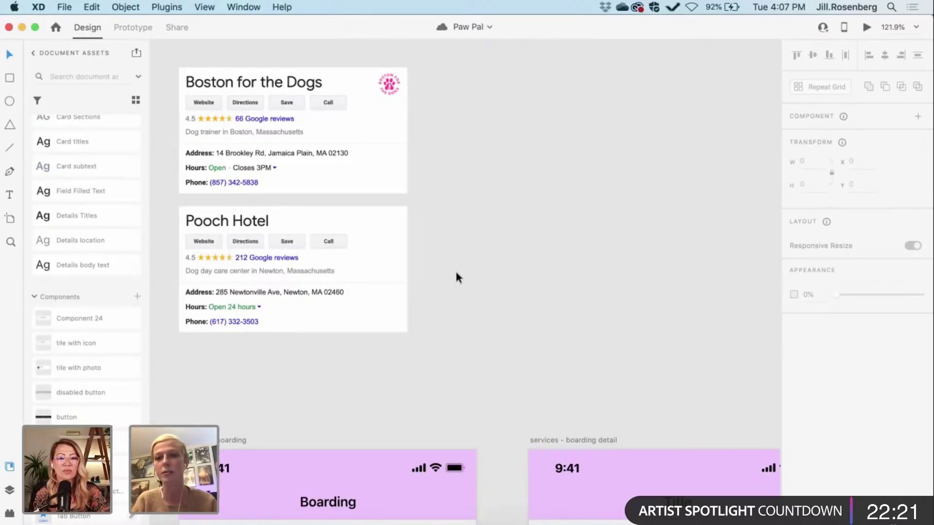
scroll(456, 274, "down", 1)
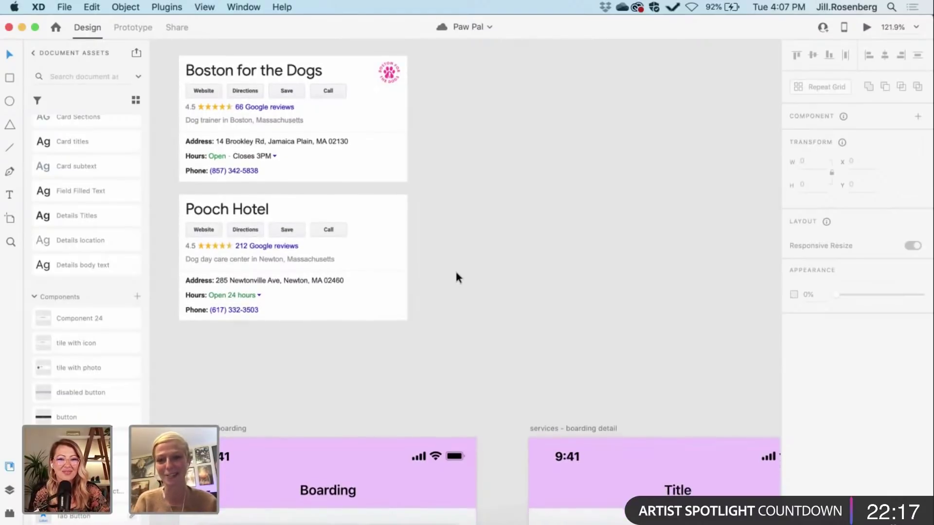
scroll(456, 277, "down", 10)
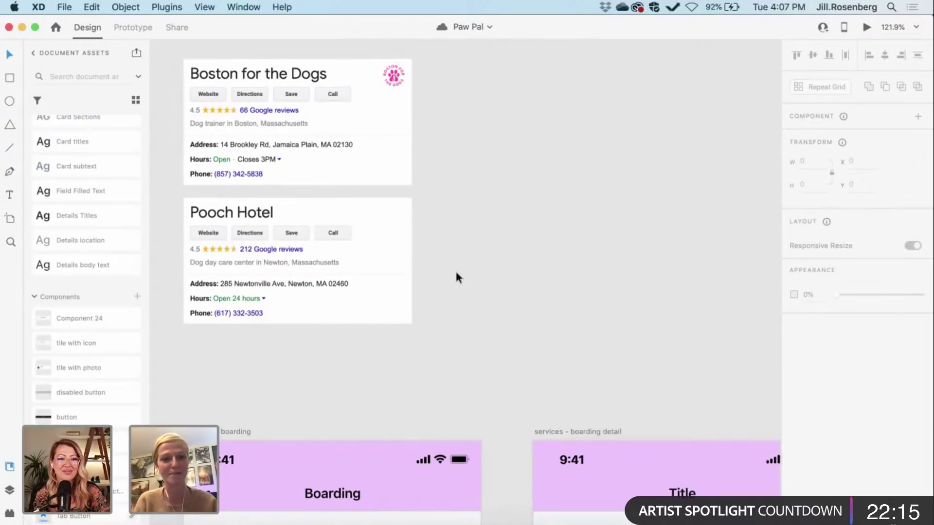
scroll(456, 272, "down", 10)
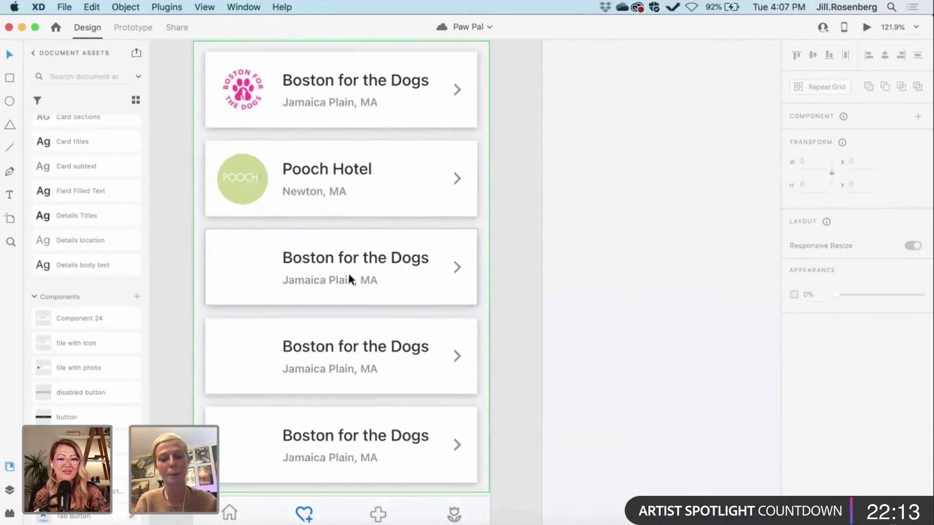
Step: Duplicate the pink paw logo into the third and fourth Boston for the Dogs cards
scroll(344, 281, "up", 2)
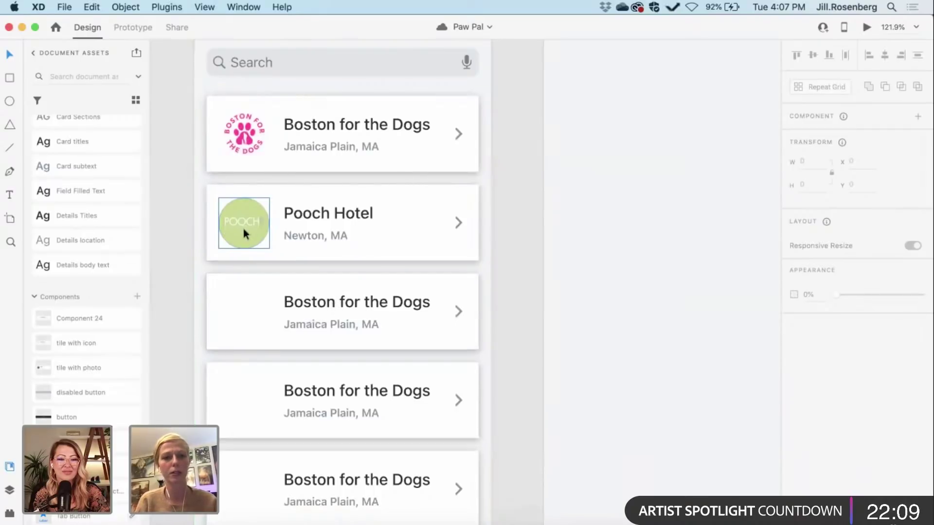
left_click(244, 134)
key("super+d")
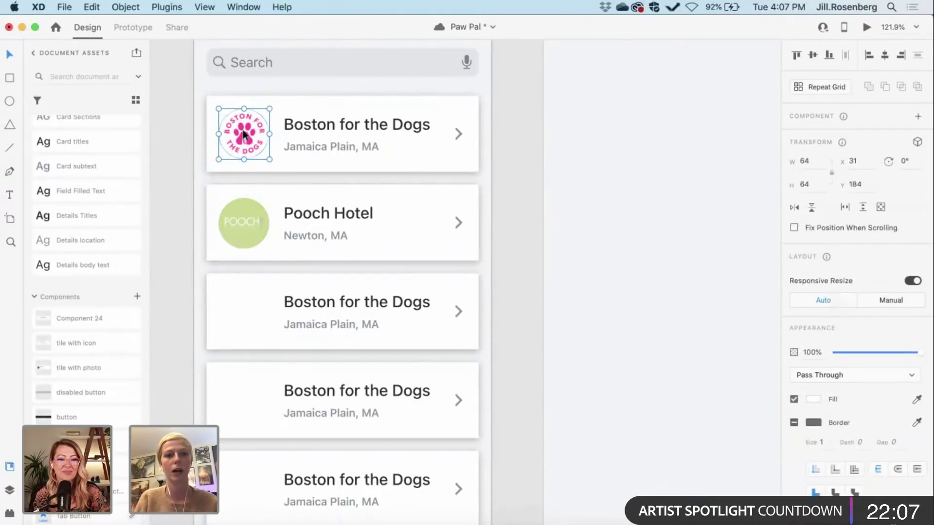
left_click_drag(243, 130, 237, 309)
scroll(237, 308, "down", 1)
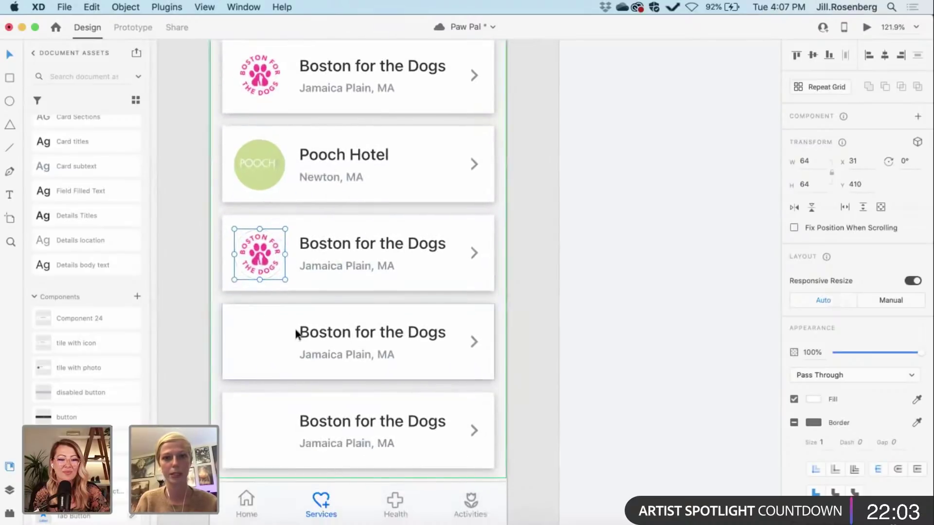
left_click_drag(262, 259, 258, 342)
Step: Align the paw logo and add another copy into the fifth card
scroll(258, 342, "down", 5)
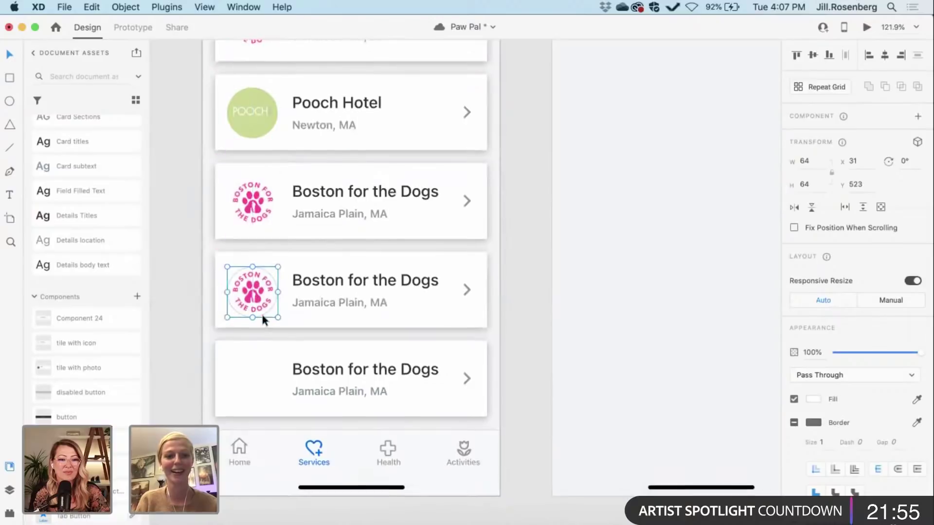
scroll(262, 312, "down", 8)
key("Up")
key("Up")
key("Up")
key("Up")
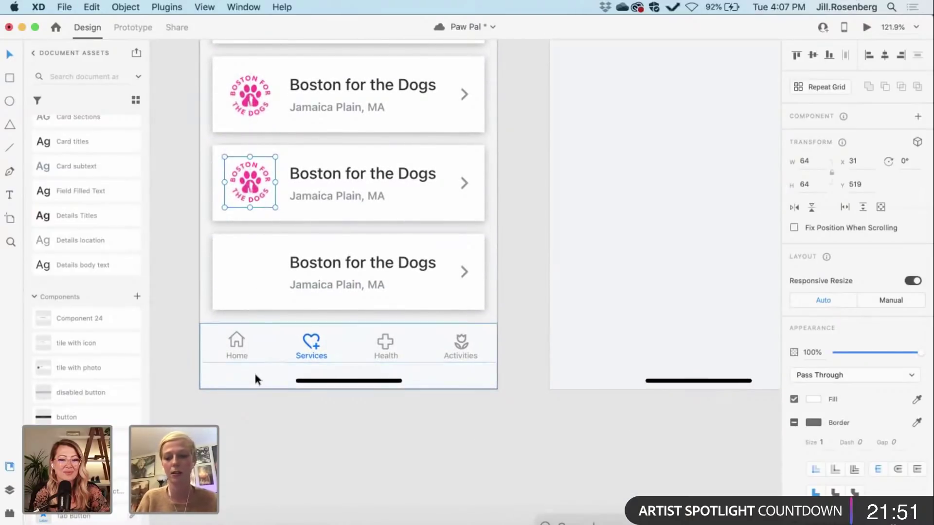
key("shift+Down")
key("super+d")
key("shift+Down")
key("shift+Down")
key("shift+Down")
key("shift+Down")
key("shift+Down")
key("shift+Down")
key("shift+Down")
key("shift+Down")
key("shift+Down")
key("shift+Down")
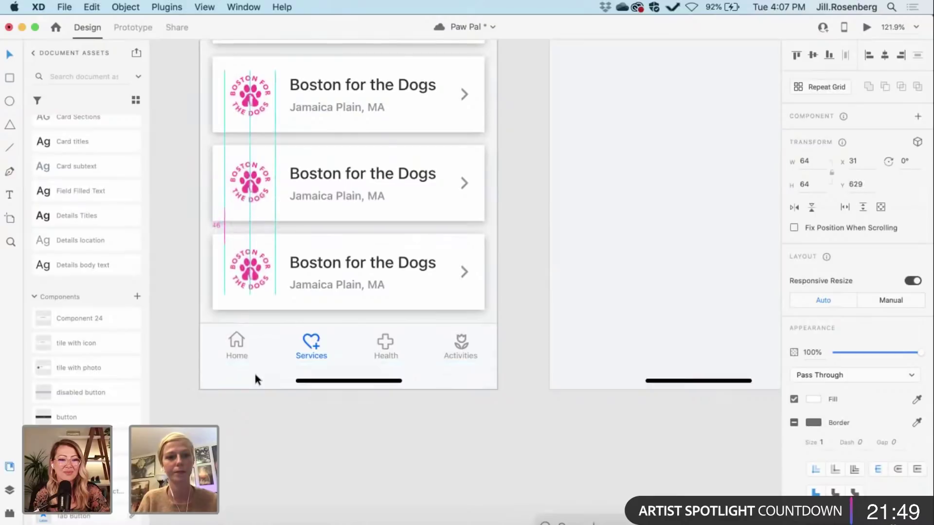
left_click(530, 409)
scroll(530, 407, "down", 5)
scroll(529, 407, "up", 3)
Step: Move a Boston for the Dogs reference card beside the boarding detail artboard
scroll(320, 302, "right", 4)
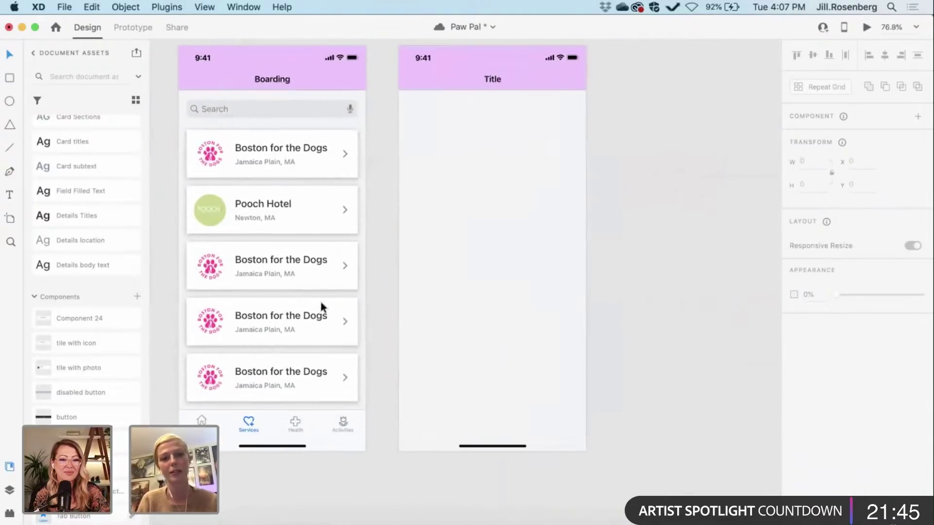
scroll(399, 299, "up", 3)
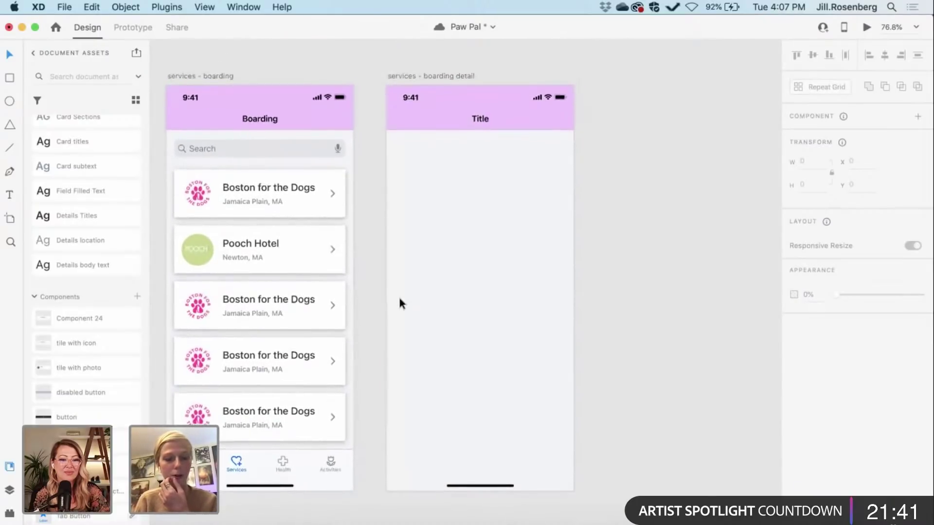
scroll(399, 299, "up", 3)
scroll(399, 299, "right", 1)
scroll(457, 177, "up", 1)
scroll(467, 168, "left", 1)
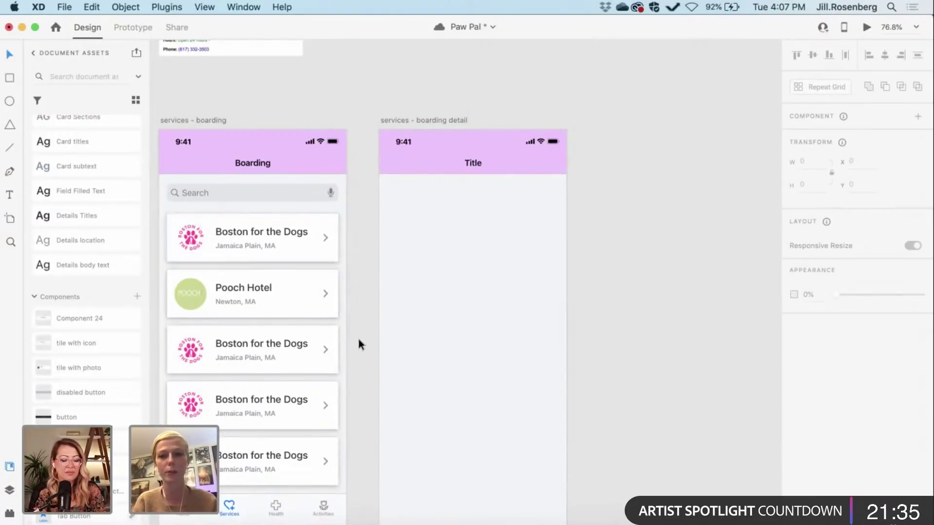
scroll(358, 340, "down", 1)
scroll(358, 339, "right", 1)
scroll(358, 339, "down", 3)
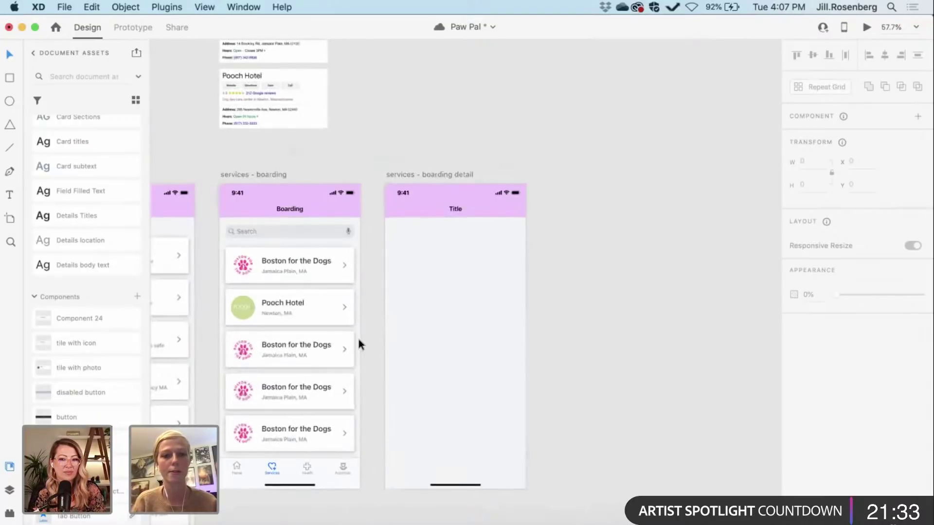
scroll(358, 340, "down", 3)
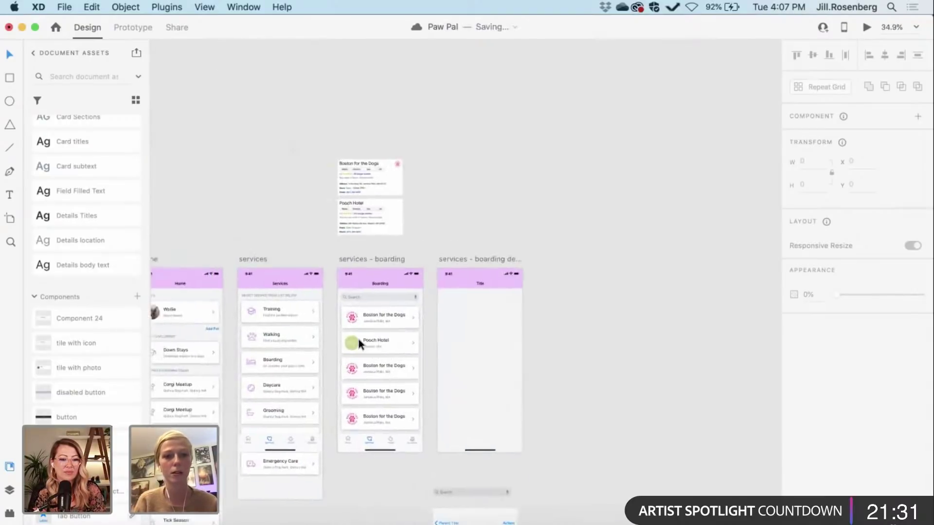
left_click_drag(337, 151, 407, 226)
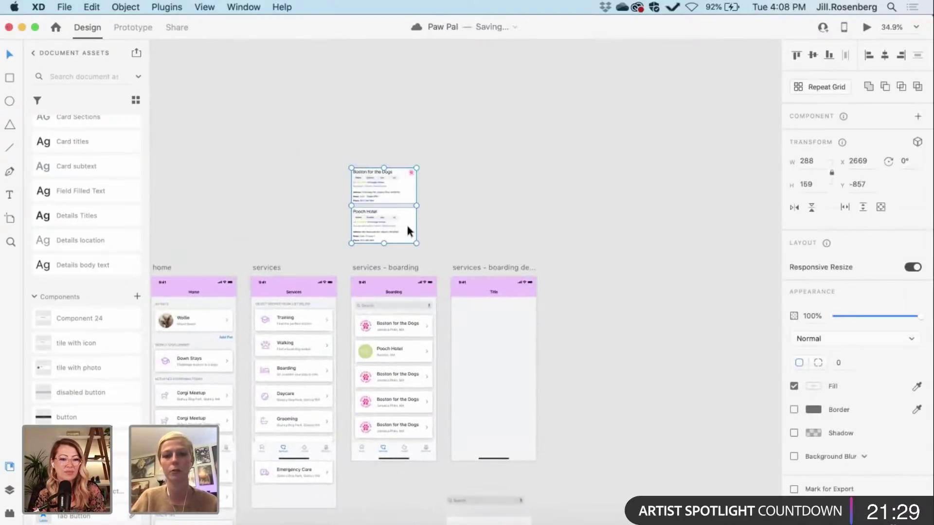
left_click(431, 217)
left_click(384, 226)
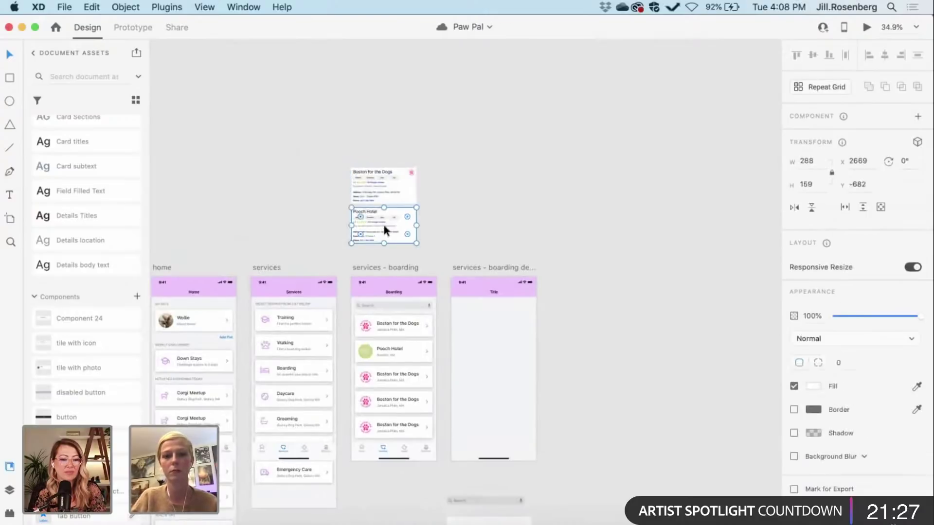
left_click_drag(384, 226, 584, 314)
left_click(331, 163)
Step: Copy the dog photo from the reference card
scroll(331, 163, "down", 3)
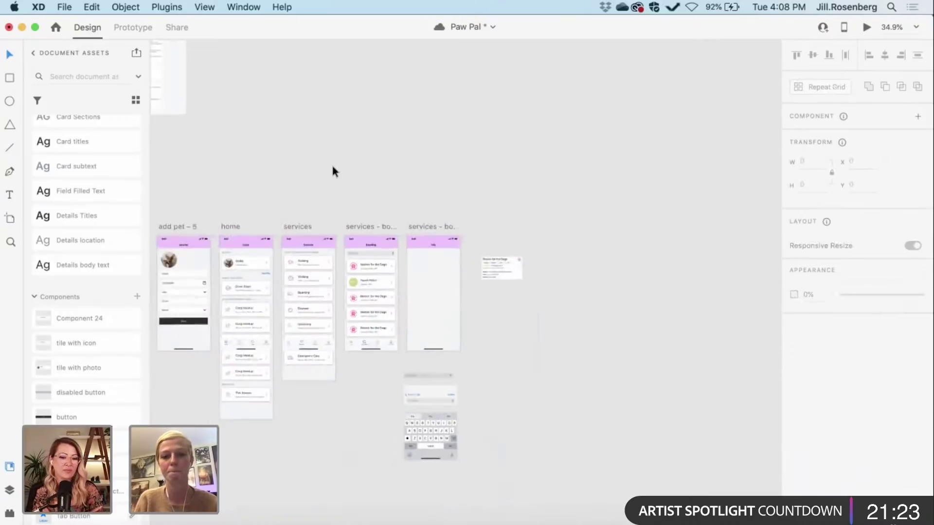
scroll(331, 163, "left", 5)
scroll(331, 163, "up", 10)
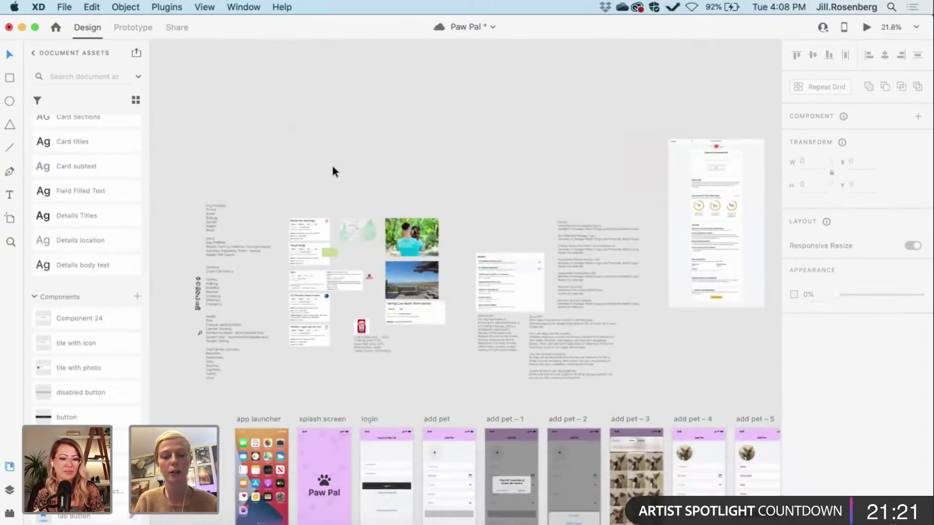
scroll(333, 170, "up", 5)
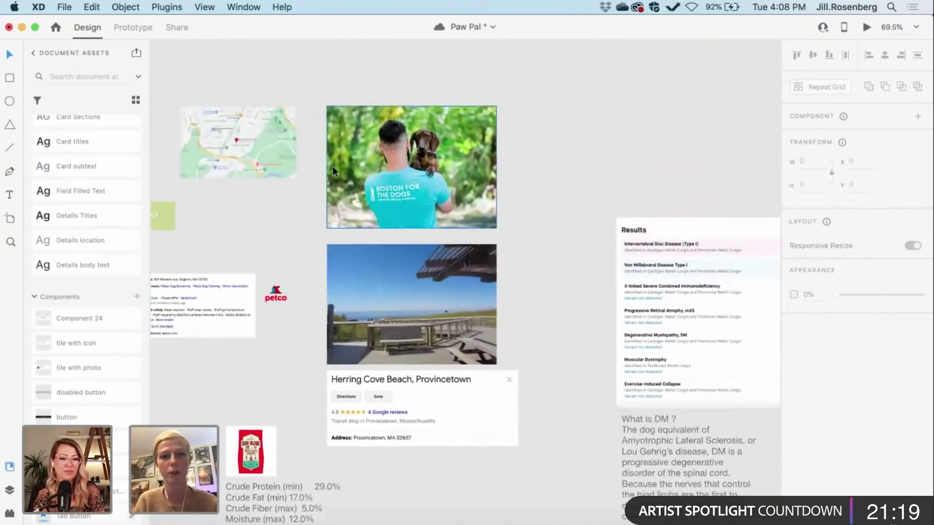
scroll(332, 165, "up", 3)
left_click(459, 165)
key("super+c")
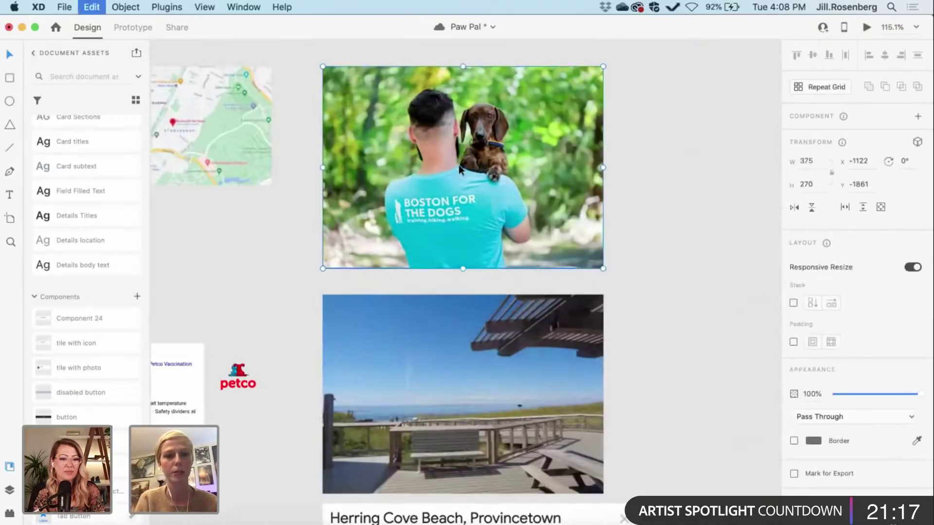
scroll(459, 164, "down", 3)
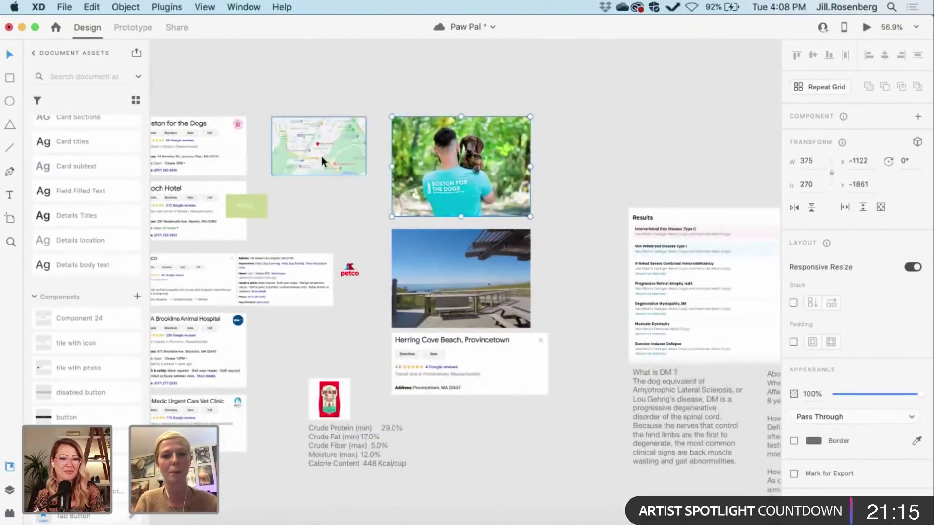
scroll(389, 206, "right", 5)
scroll(389, 206, "down", 3)
scroll(390, 206, "down", 10)
scroll(390, 206, "right", 10)
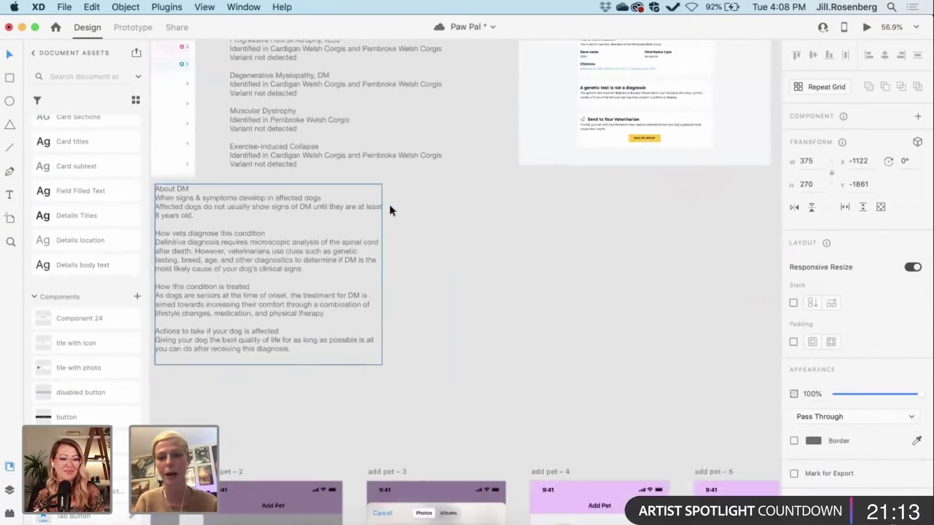
Step: Paste the dog photo onto the boarding detail artboard, directly under the header
scroll(390, 205, "up", 5)
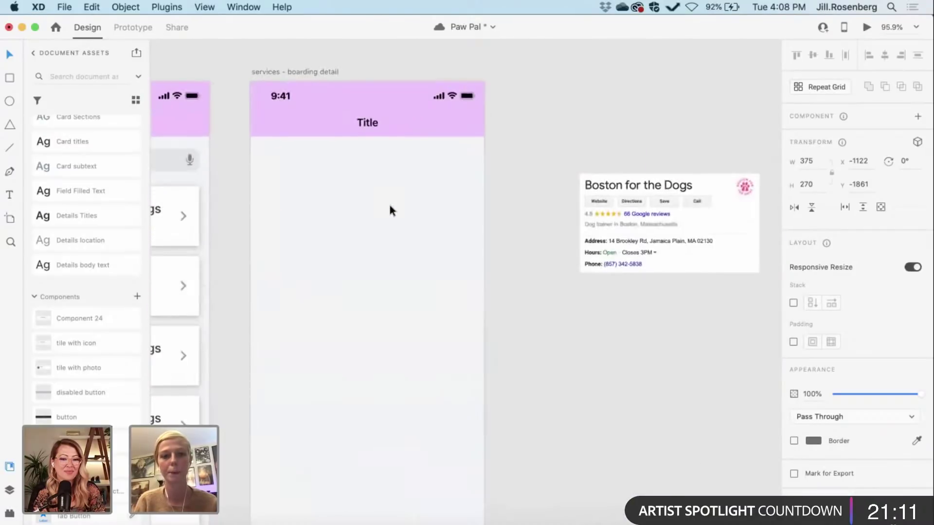
key("super+v")
left_click_drag(441, 263, 344, 215)
left_click_drag(407, 232, 408, 218)
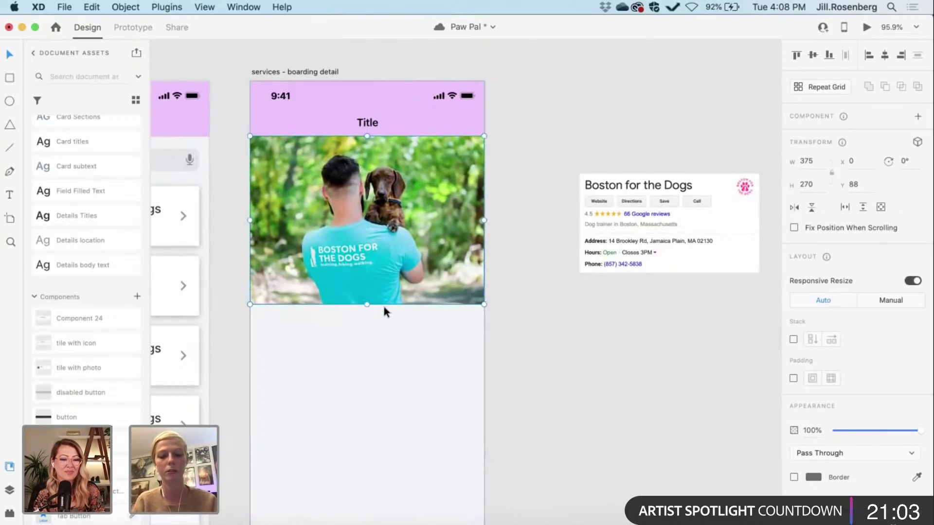
Step: Crop the photo to a 375×205 full-width banner with a rectangle mask
key("r")
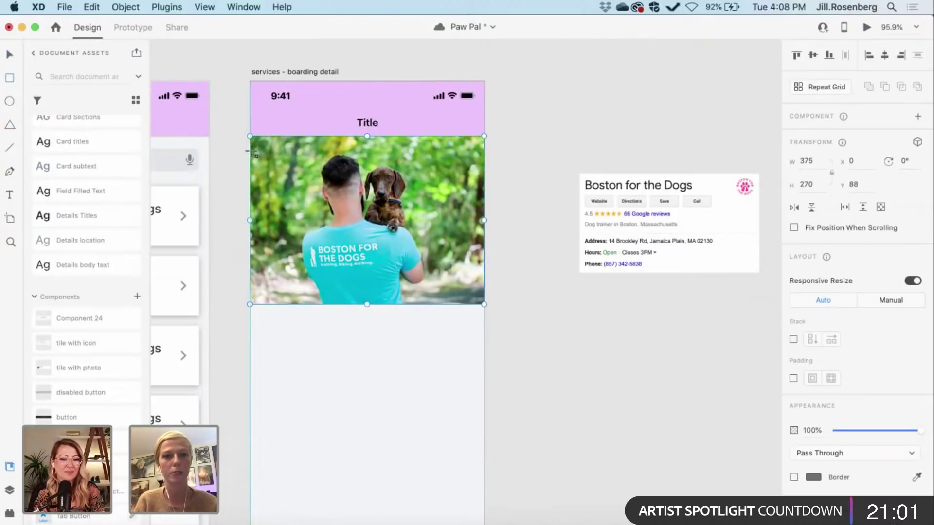
mouse_move(250, 152)
left_mouse_down()
mouse_move(348, 171)
mouse_move(440, 256)
mouse_move(484, 277)
left_mouse_up()
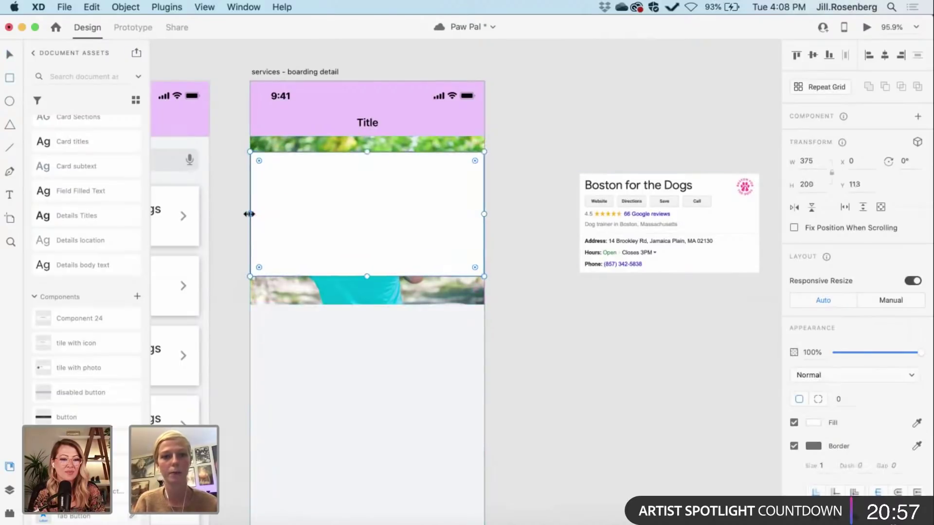
mouse_move(249, 214)
left_mouse_down()
mouse_move(312, 213)
mouse_move(249, 216)
left_mouse_up()
mouse_move(366, 277)
left_mouse_down()
mouse_move(369, 202)
mouse_move(372, 275)
left_mouse_up()
mouse_move(368, 153)
left_mouse_down()
mouse_move(371, 204)
mouse_move(371, 148)
left_mouse_up()
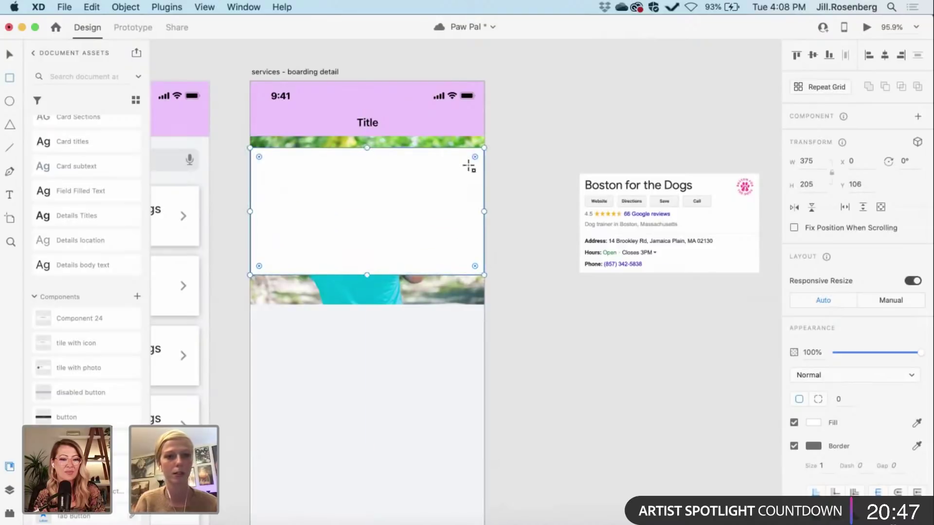
left_click(547, 318)
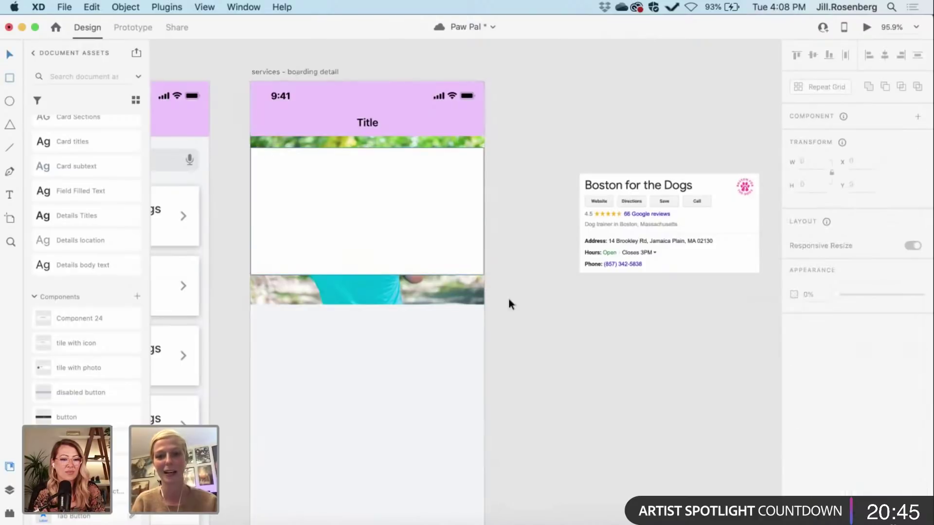
left_click(448, 290)
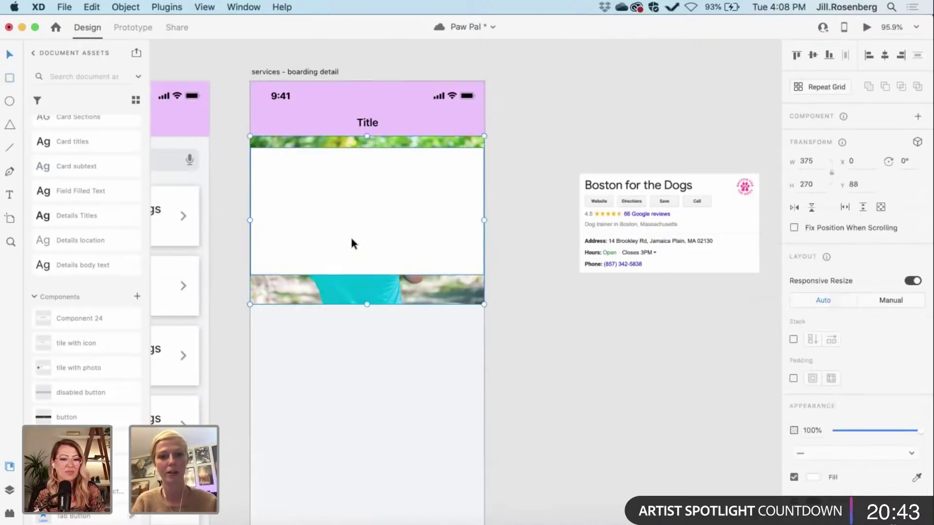
key("super+shift+g")
key("super+shift+m")
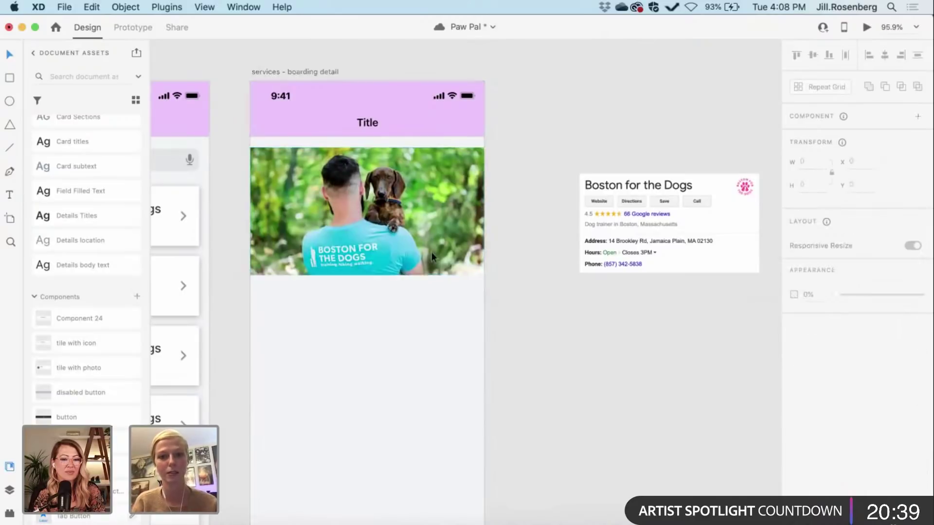
left_click_drag(395, 213, 394, 205)
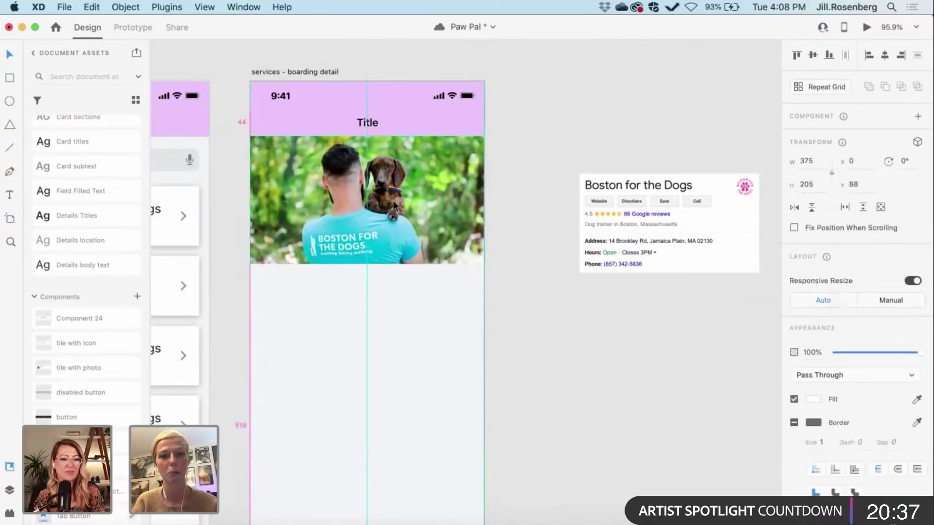
Step: Drill into the pink header bar to reach its Title text
left_click(373, 123)
double_click(371, 119)
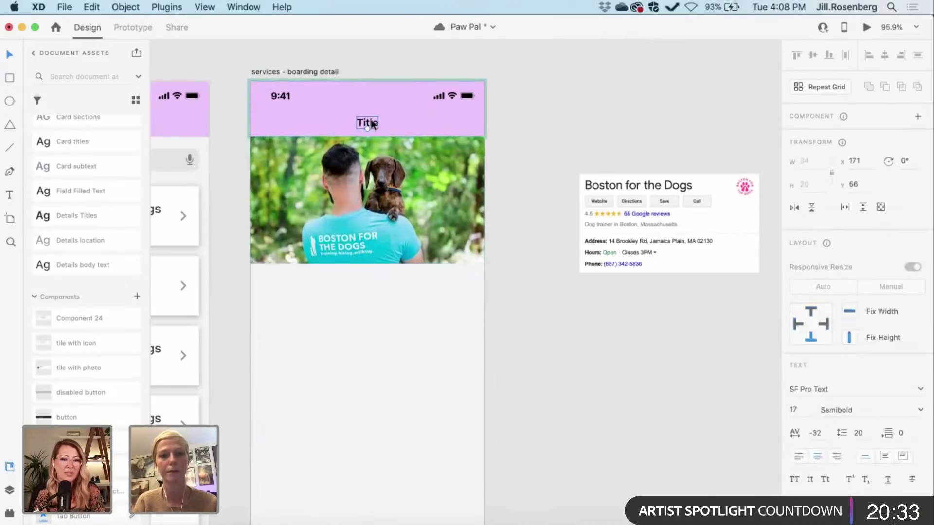
double_click(370, 119)
left_click(371, 120)
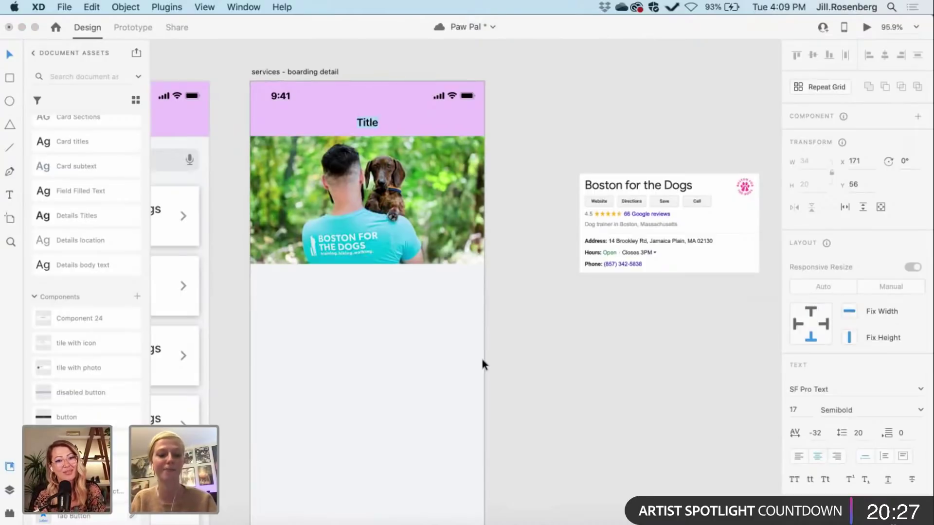
scroll(482, 360, "left", 5)
scroll(482, 359, "up", 1)
scroll(489, 353, "down", 1)
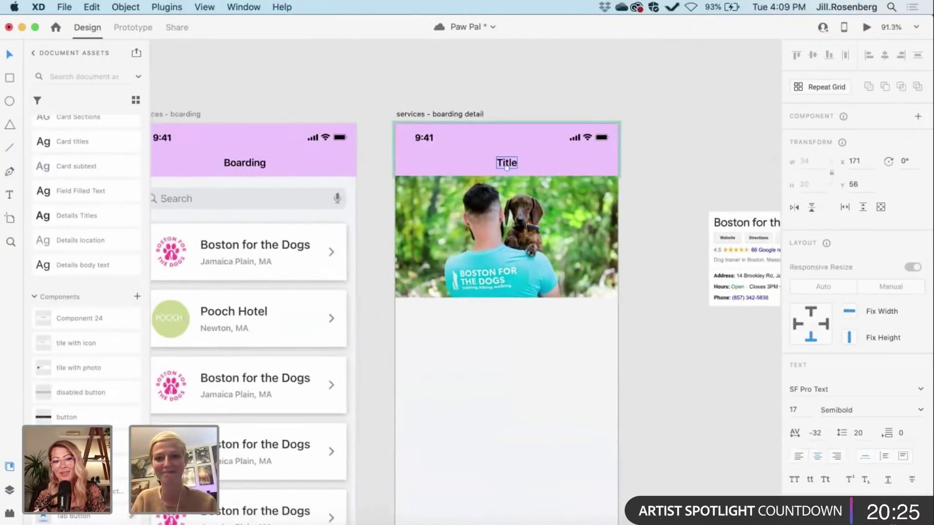
left_click(376, 323)
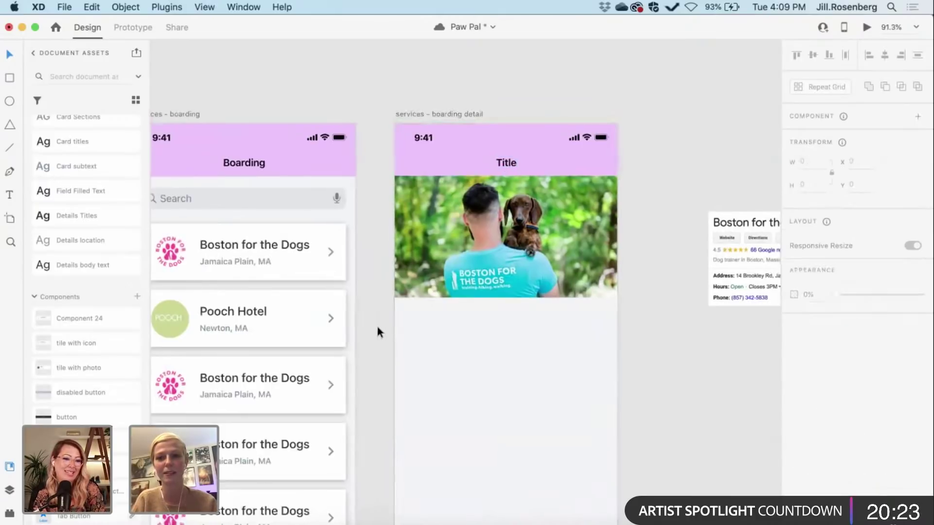
scroll(376, 323, "right", 2)
scroll(376, 323, "down", 1)
scroll(377, 333, "left", 2)
scroll(378, 332, "up", 1)
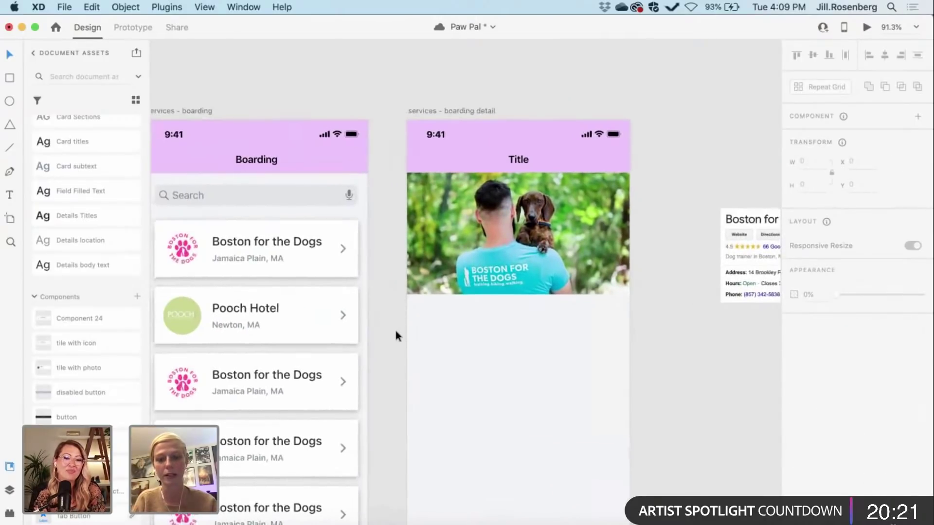
scroll(389, 329, "right", 2)
scroll(389, 329, "down", 1)
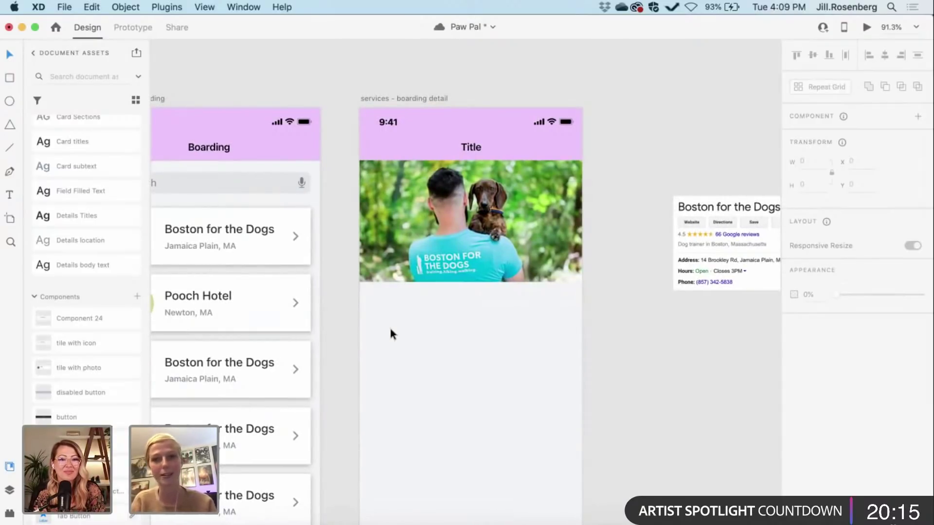
scroll(390, 332, "left", 1)
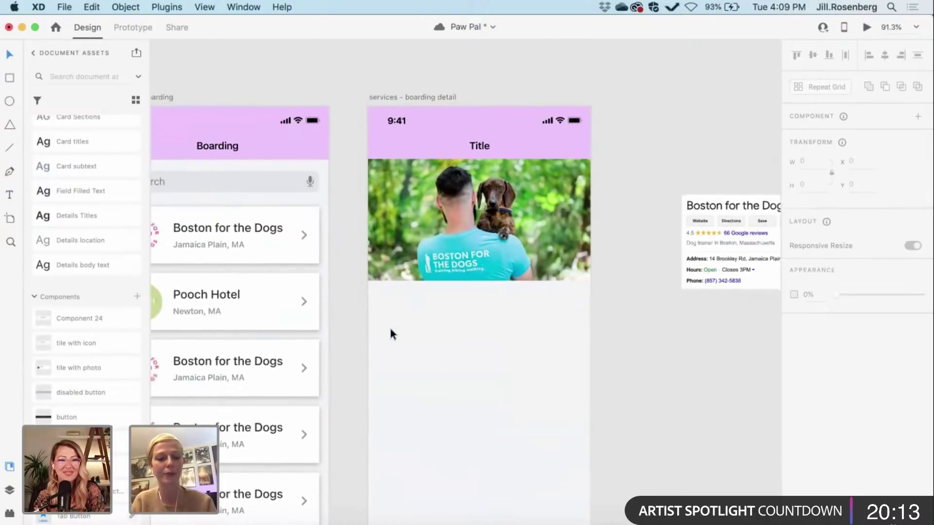
scroll(391, 334, "left", 3)
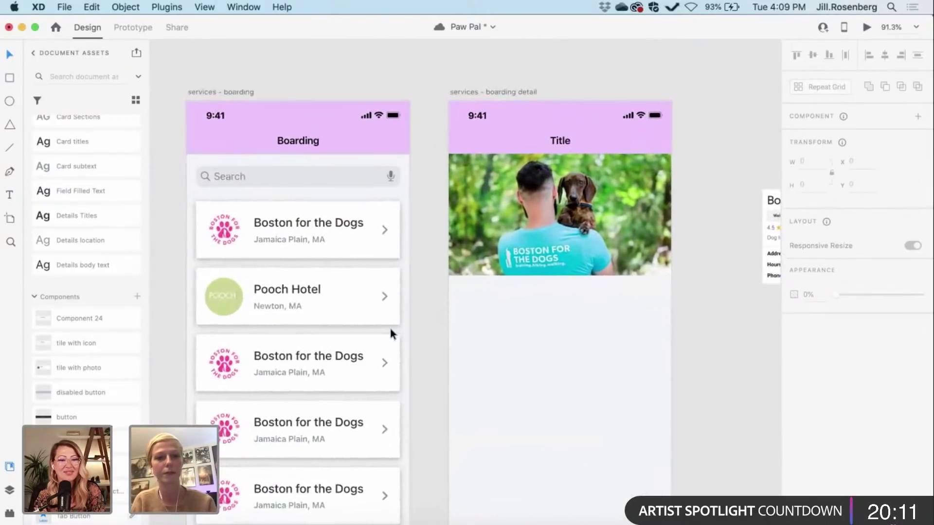
scroll(390, 334, "right", 4)
scroll(390, 334, "down", 1)
scroll(390, 331, "up", 2)
scroll(390, 331, "up", 5)
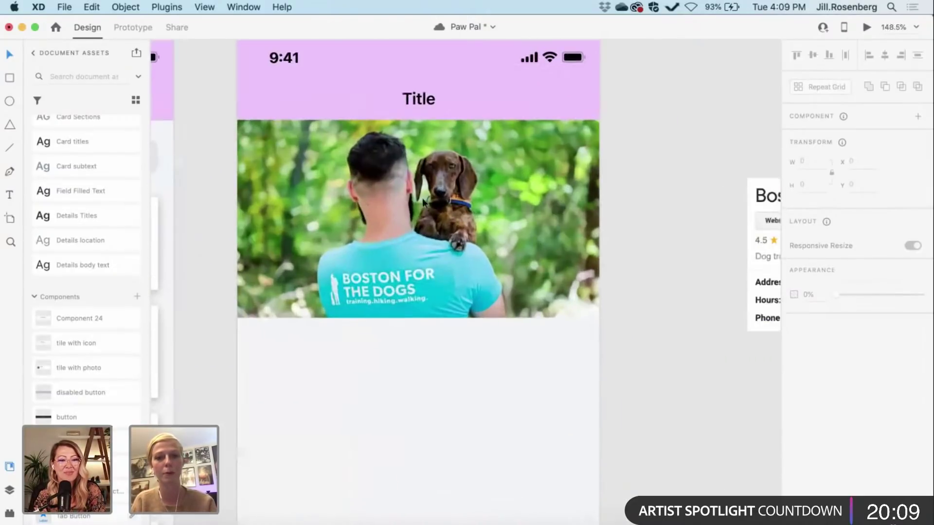
Step: Replace the header word 'Title' with 'Boarding'
left_click(419, 101)
double_click(419, 99)
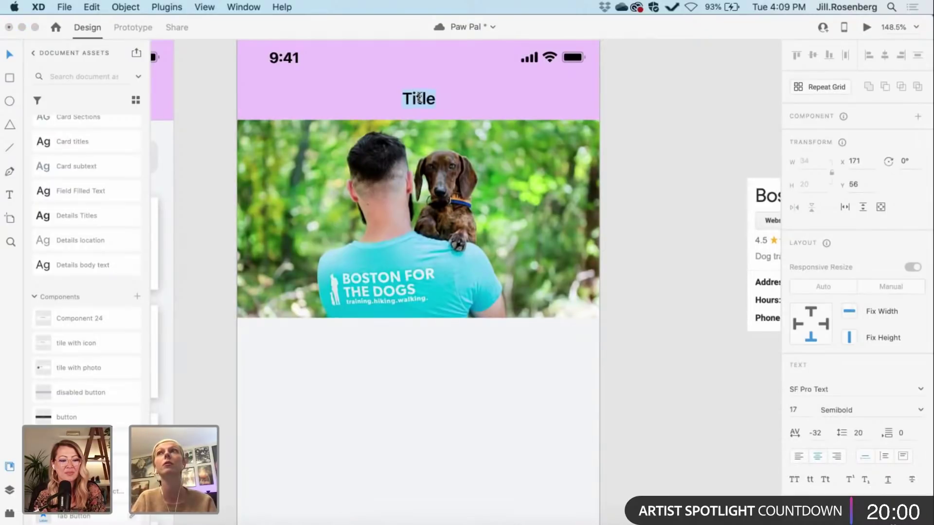
type("B")
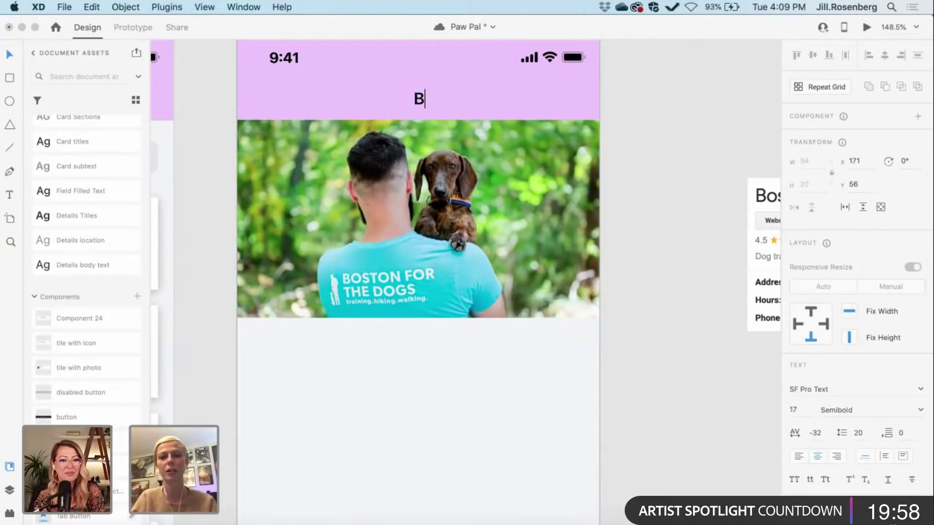
type("oard")
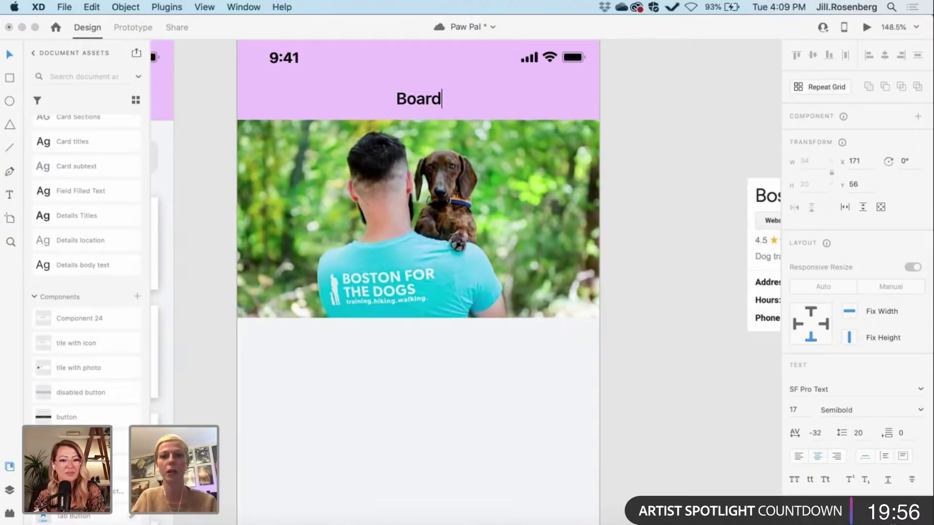
type("ing")
key("Escape")
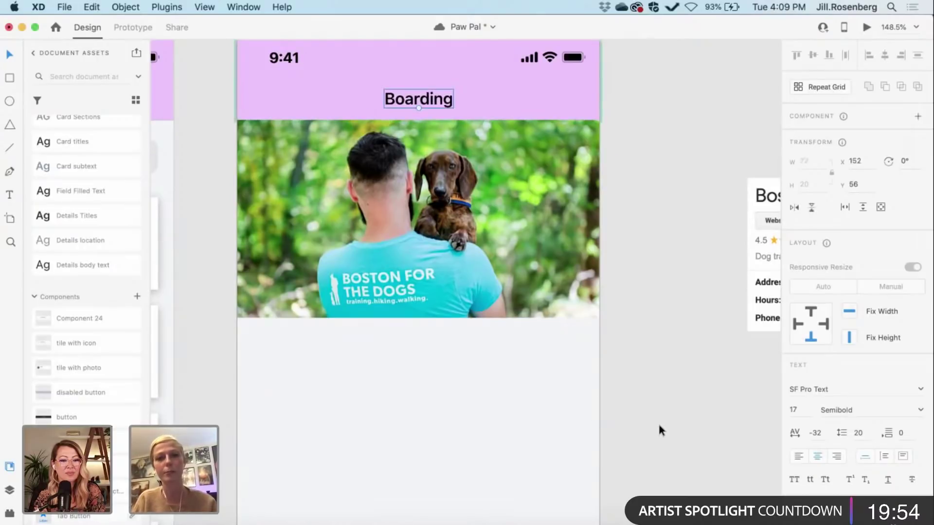
scroll(658, 421, "down", 5)
scroll(428, 386, "right", 2)
scroll(428, 390, "left", 8)
scroll(429, 390, "up", 1)
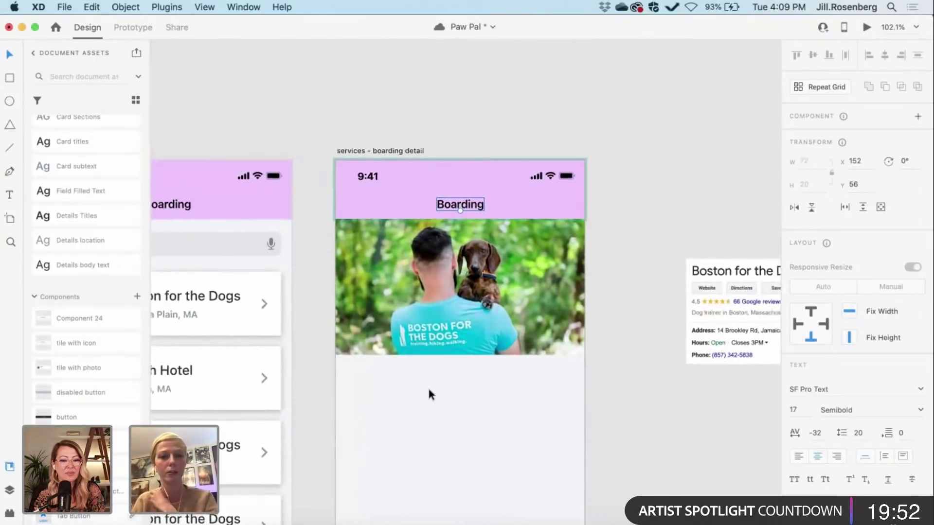
scroll(430, 393, "left", 10)
scroll(430, 393, "down", 6)
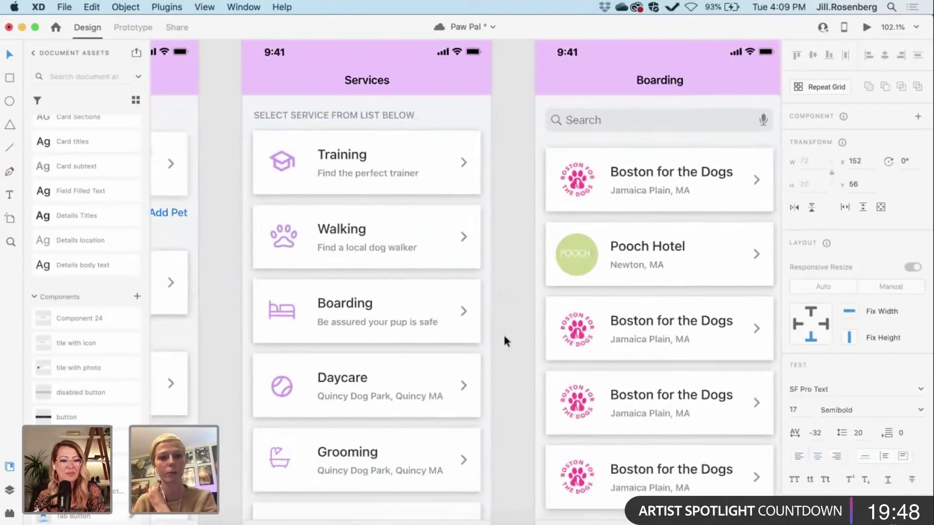
scroll(497, 334, "down", 5)
scroll(497, 334, "up", 2)
scroll(497, 334, "right", 1)
scroll(497, 334, "up", 8)
scroll(497, 334, "right", 4)
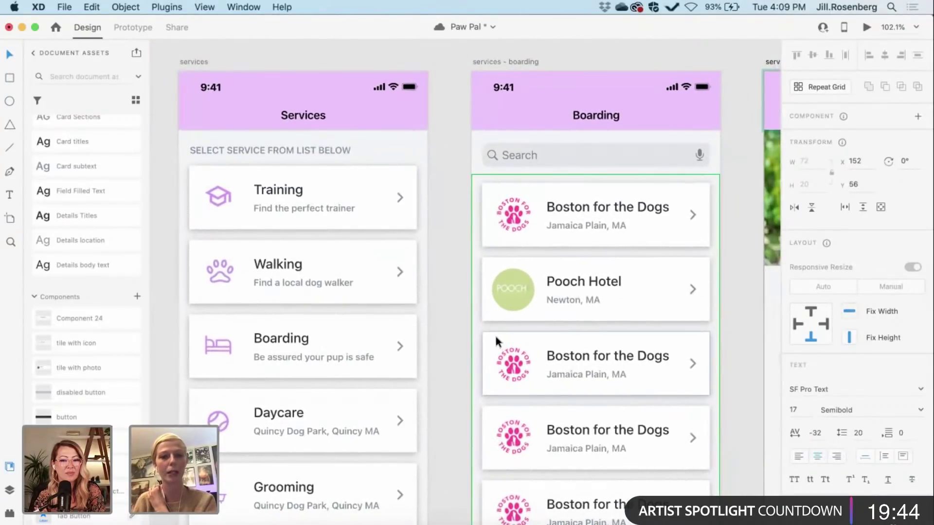
scroll(495, 334, "right", 6)
scroll(494, 334, "down", 3)
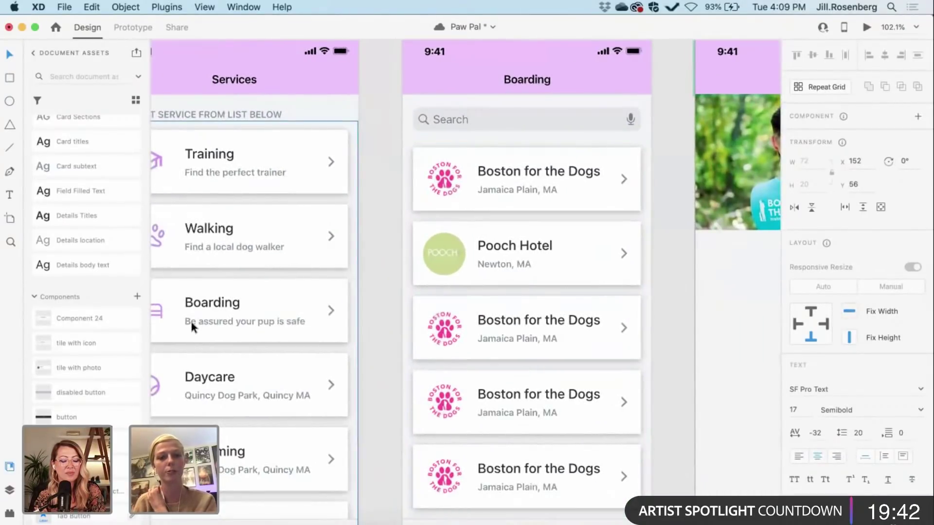
scroll(449, 321, "down", 4)
scroll(449, 321, "right", 5)
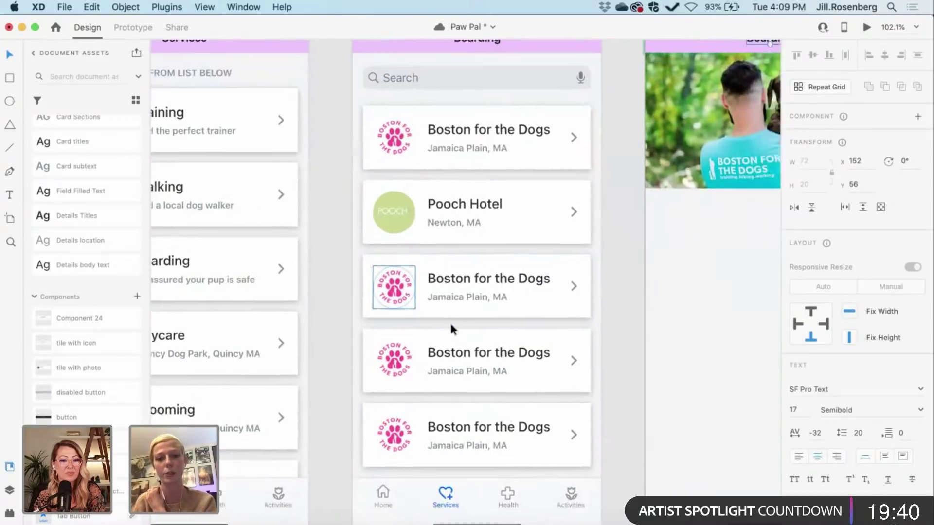
scroll(450, 321, "down", 2)
scroll(450, 323, "left", 5)
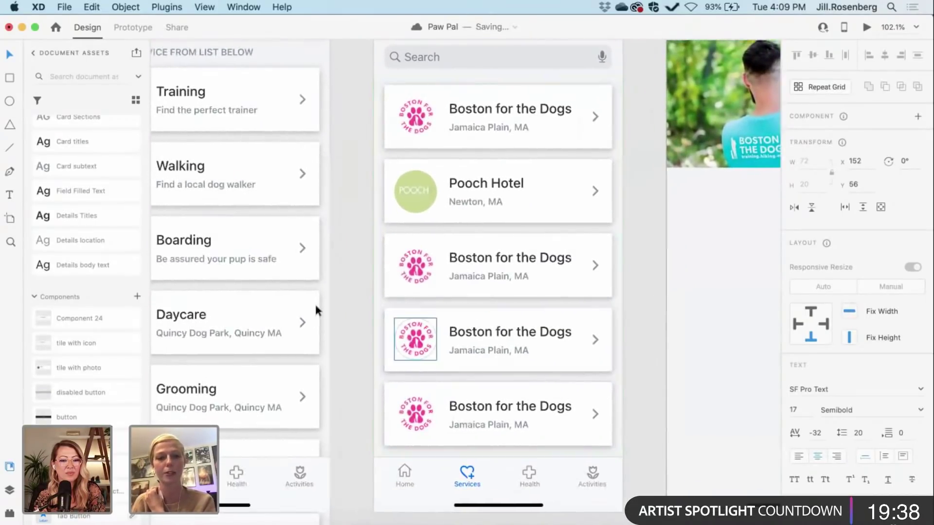
scroll(334, 318, "up", 10)
scroll(333, 319, "right", 5)
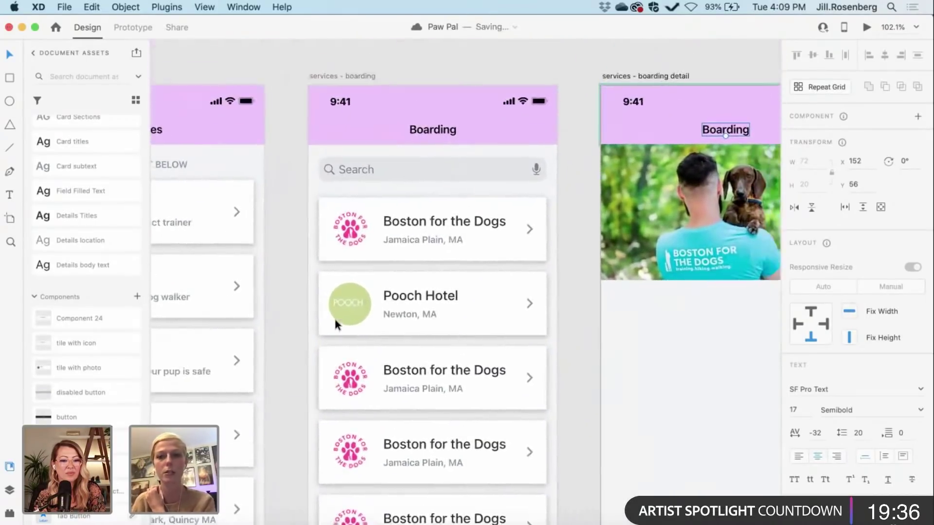
scroll(335, 319, "up", 1)
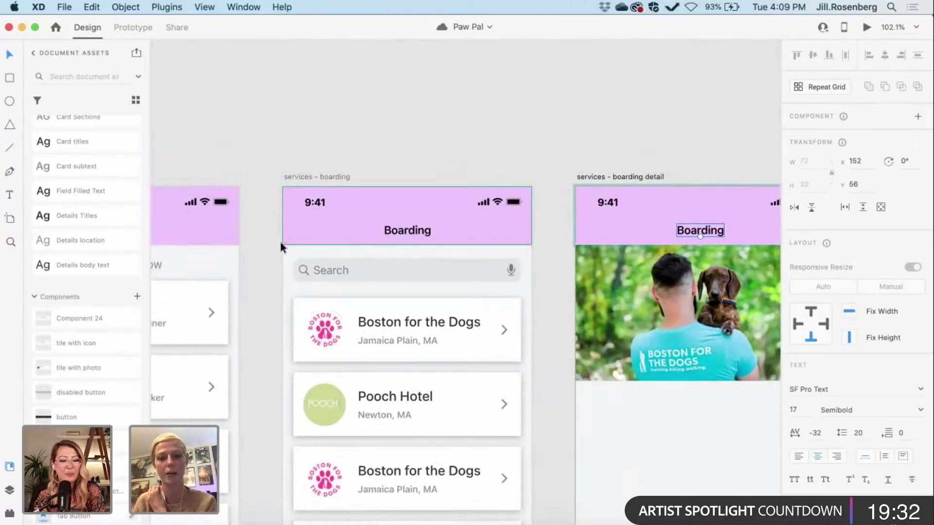
scroll(281, 247, "down", 13)
scroll(281, 247, "right", 2)
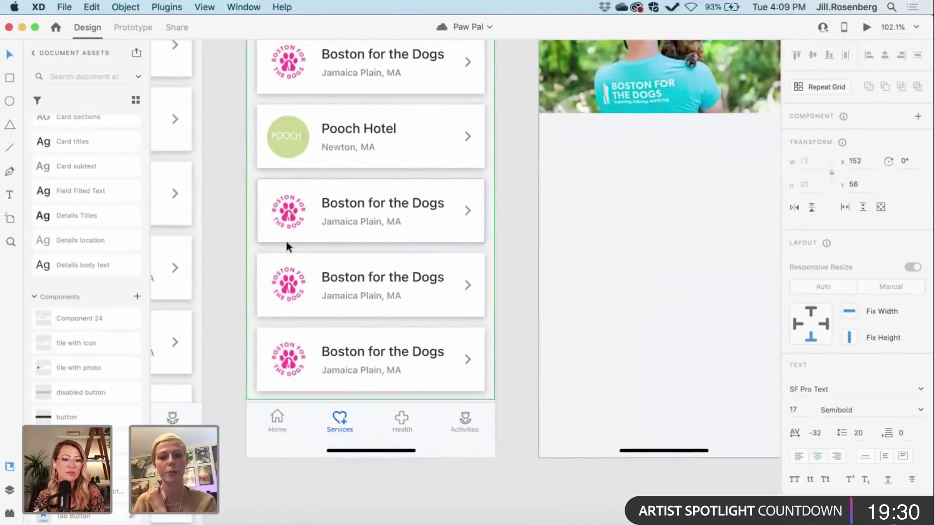
scroll(285, 240, "down", 5)
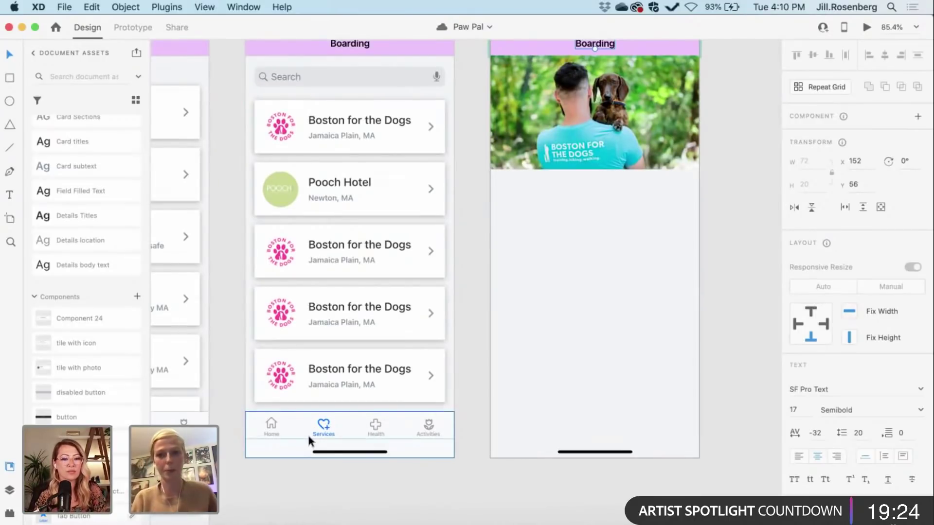
scroll(308, 435, "up", 5)
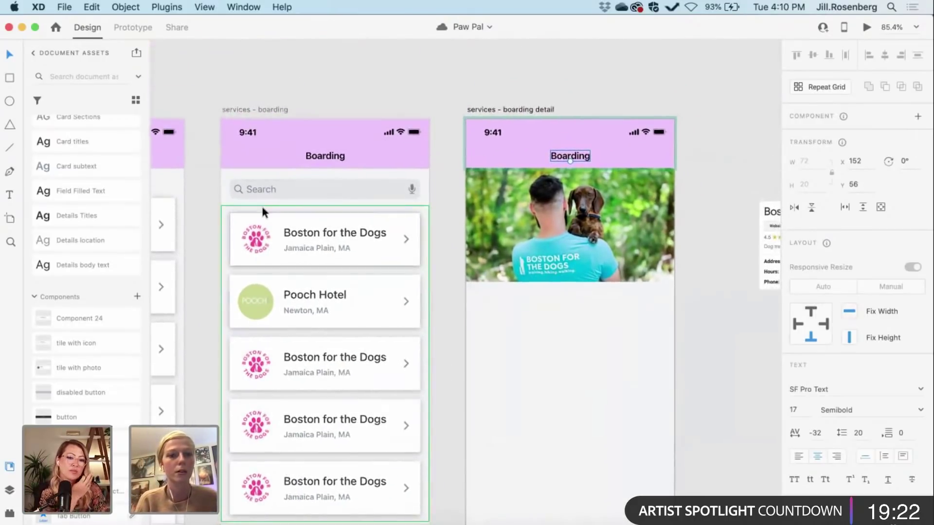
scroll(213, 106, "up", 3)
scroll(96, 191, "up", 5)
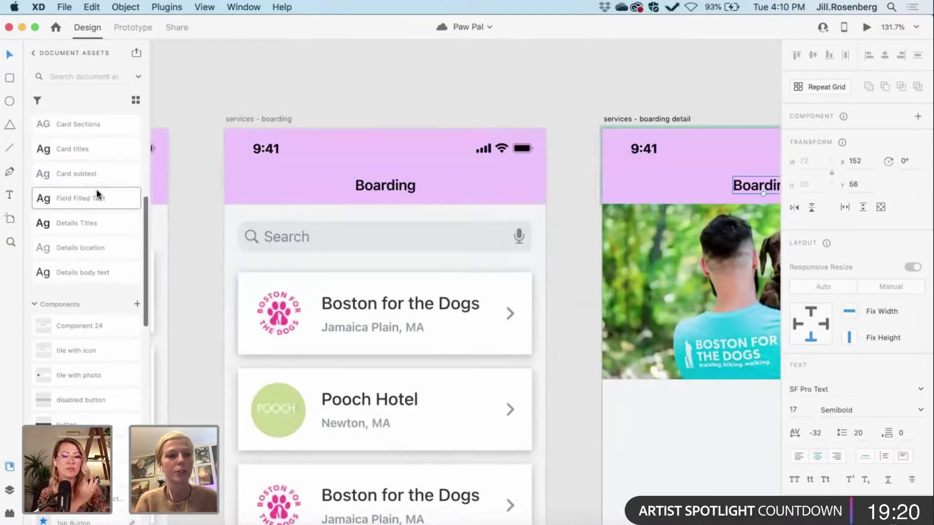
scroll(96, 194, "up", 2)
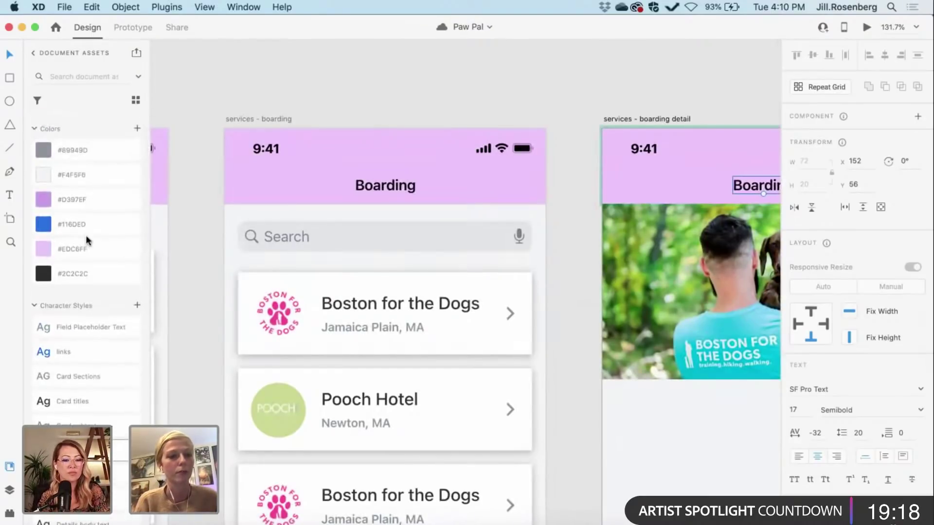
Step: Try a links-styled Back label inside the header, then undo it and the accidental header move
key("t")
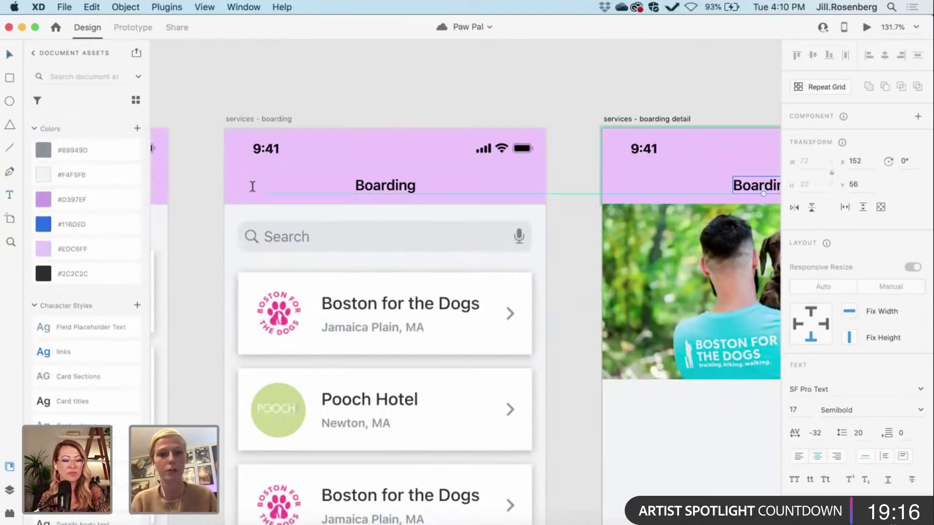
left_click(252, 186)
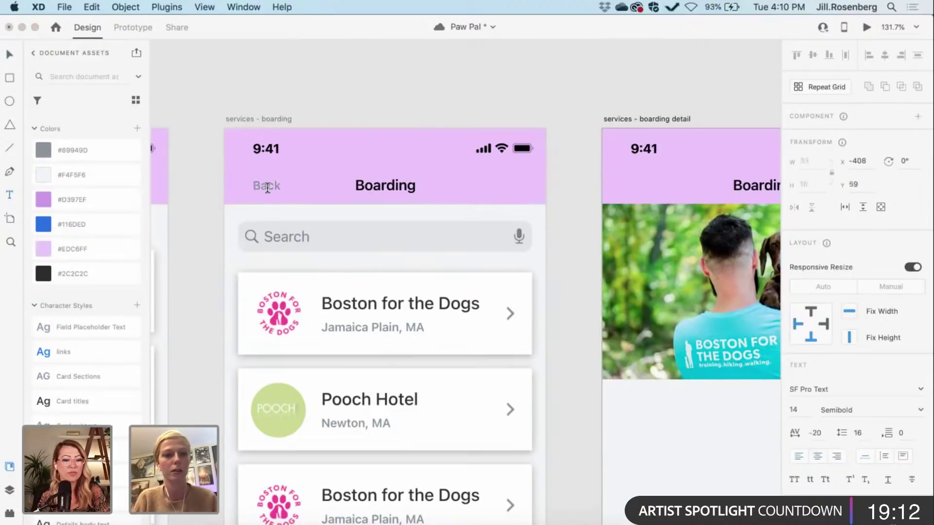
left_click(62, 354)
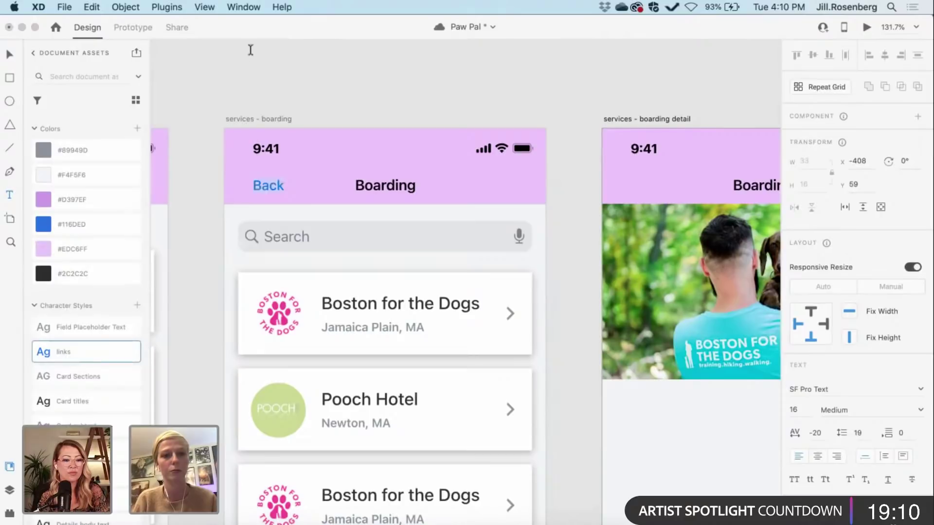
key("Escape")
key("Escape")
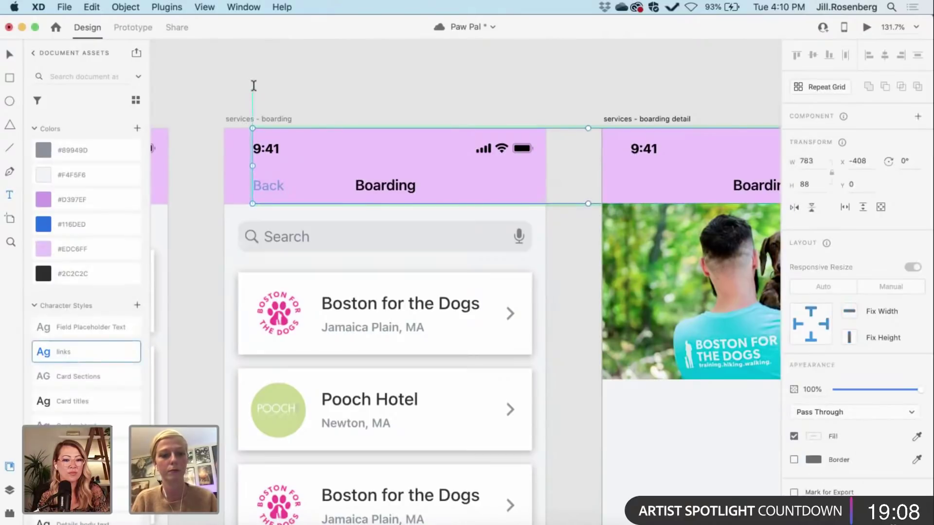
key("super+z")
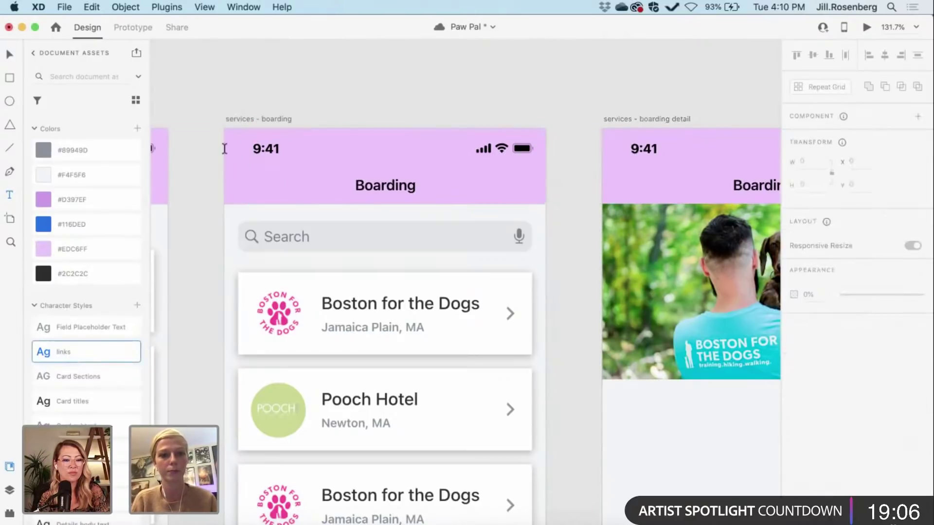
key("v")
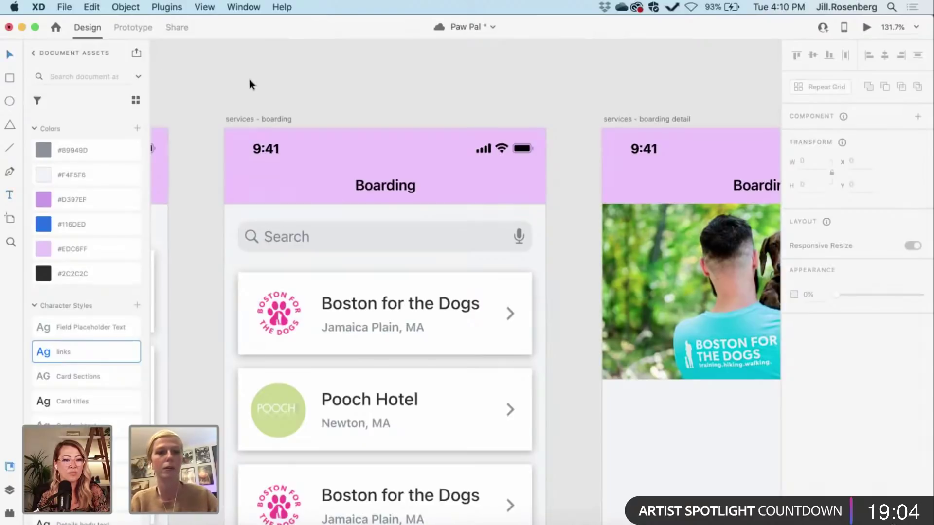
left_click_drag(273, 174, 356, 140)
key("super+z")
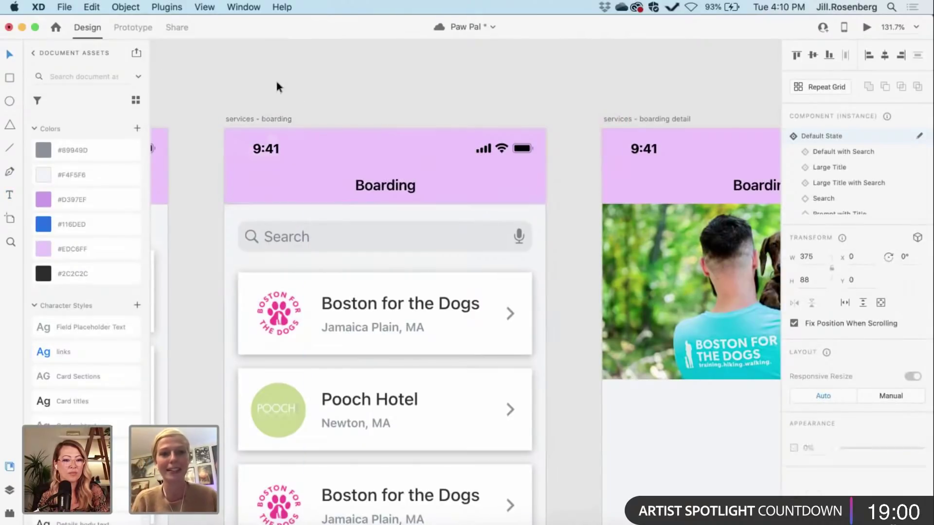
left_click(275, 78)
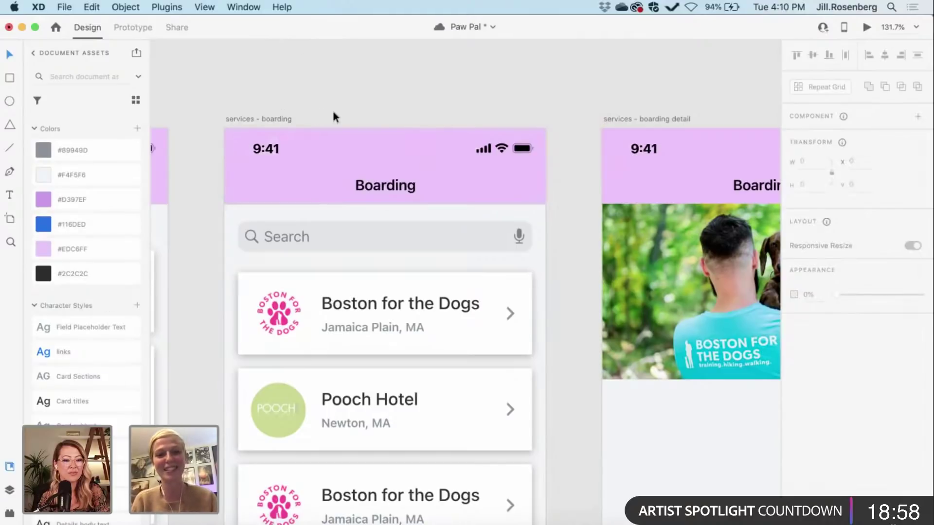
Step: Create a links-styled Back label above the artboard and drag it into the header left of Boarding
key("t")
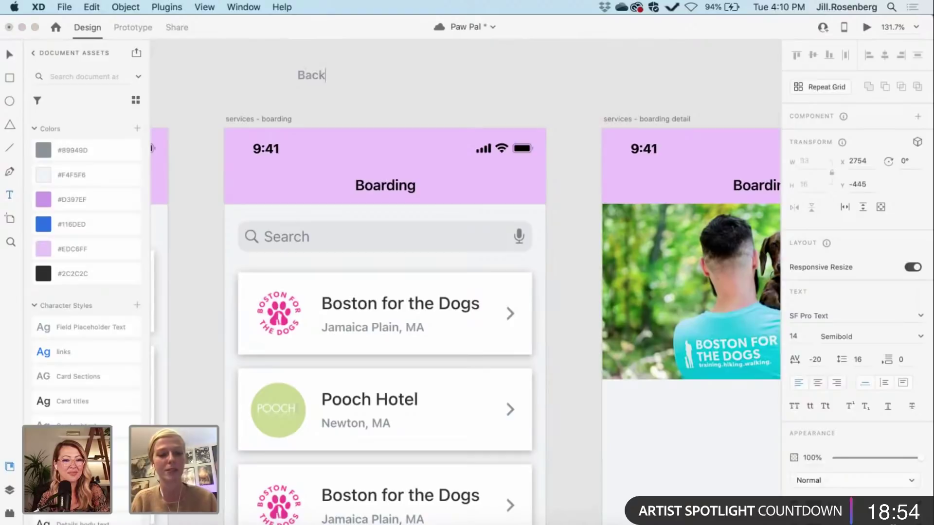
left_click(347, 91)
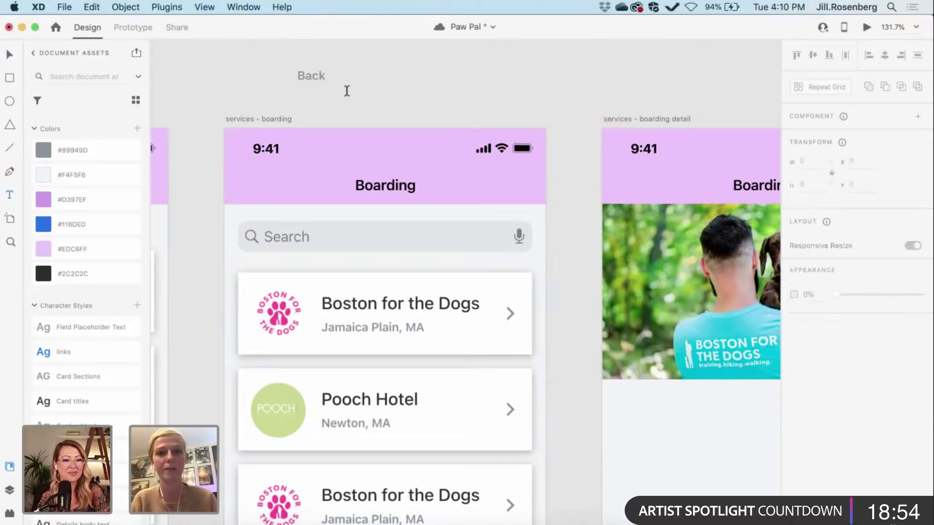
left_click(302, 77)
left_click(77, 350)
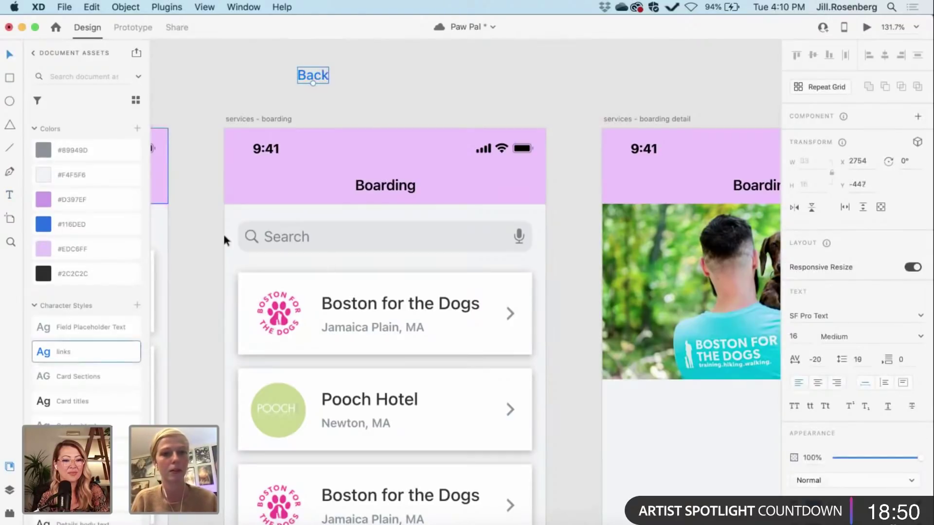
left_click(416, 82)
left_click_drag(313, 75, 270, 190)
left_click_drag(270, 189, 271, 185)
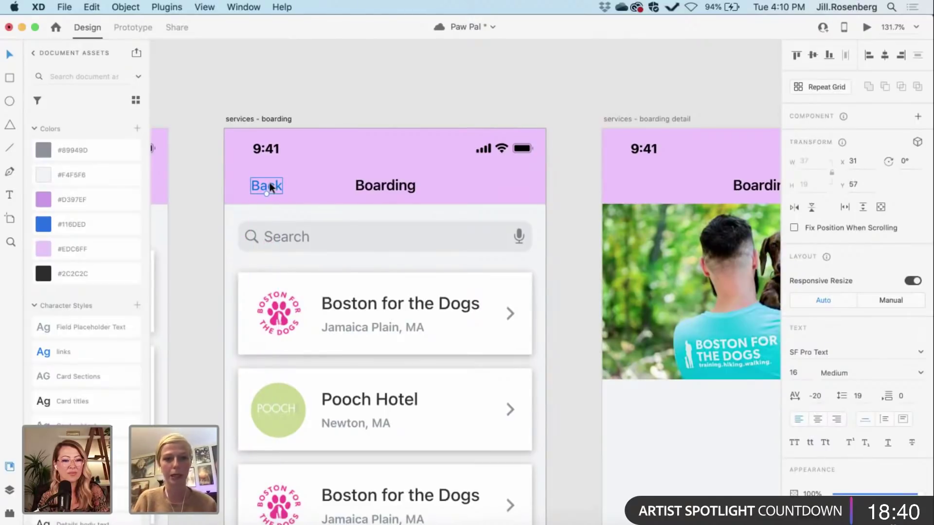
left_click(315, 81)
Step: Copy the blue back chevron from the sample nav bar and place it just left of Back
scroll(314, 81, "down", 3)
scroll(316, 91, "right", 3)
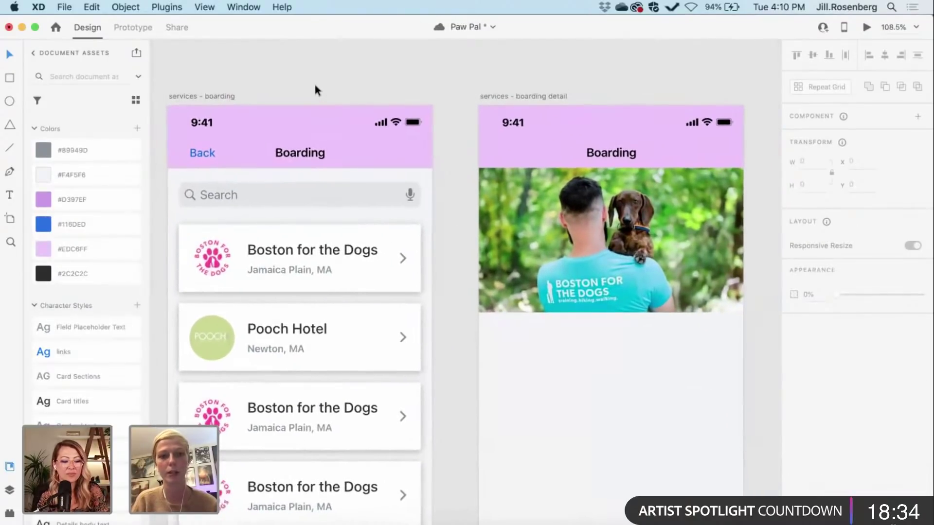
scroll(315, 90, "down", 5)
scroll(404, 218, "down", 5)
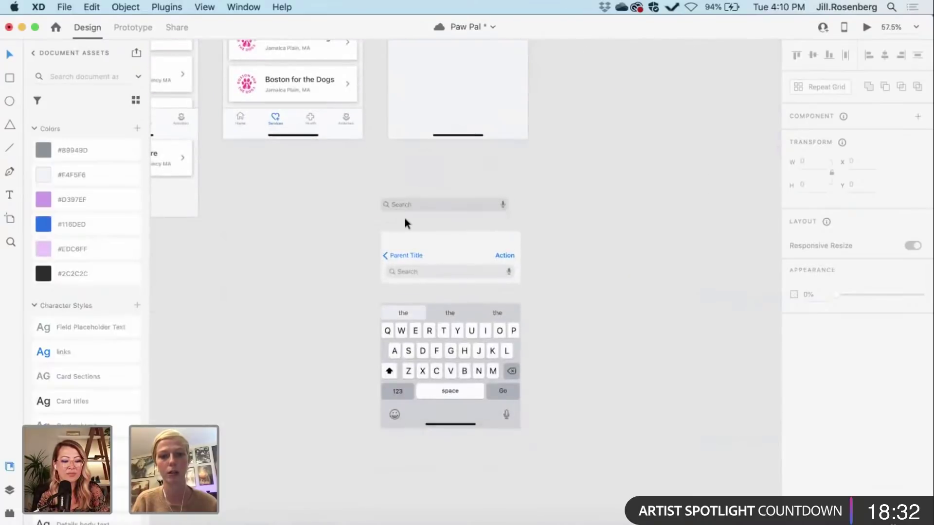
scroll(404, 217, "up", 5)
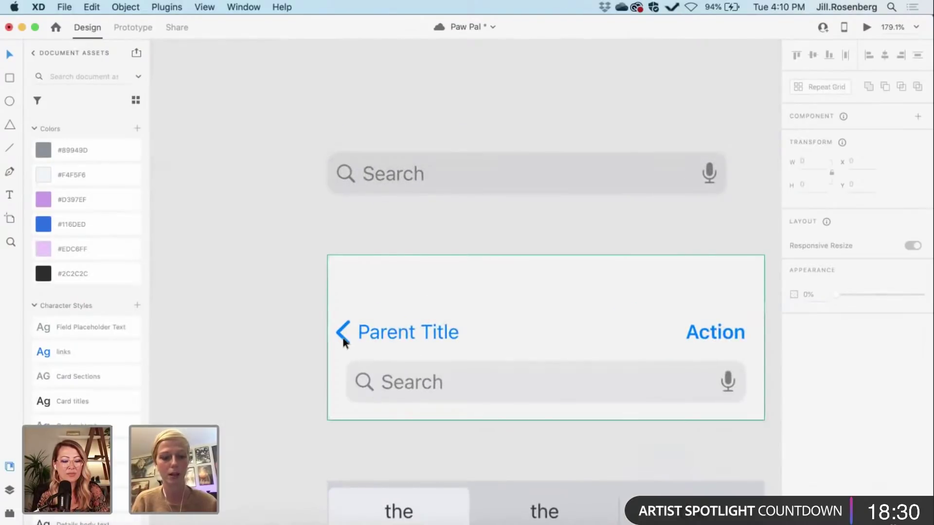
double_click(344, 339)
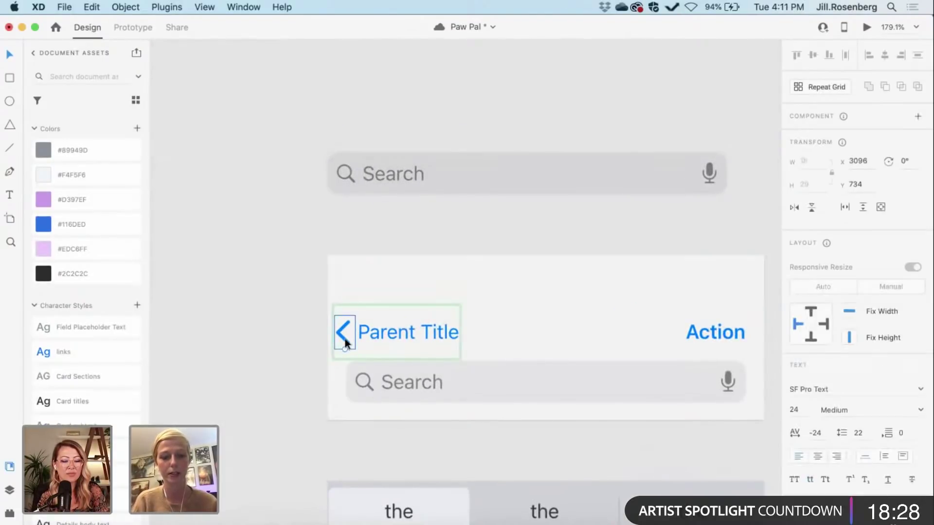
left_click(279, 322)
scroll(279, 322, "left", 5)
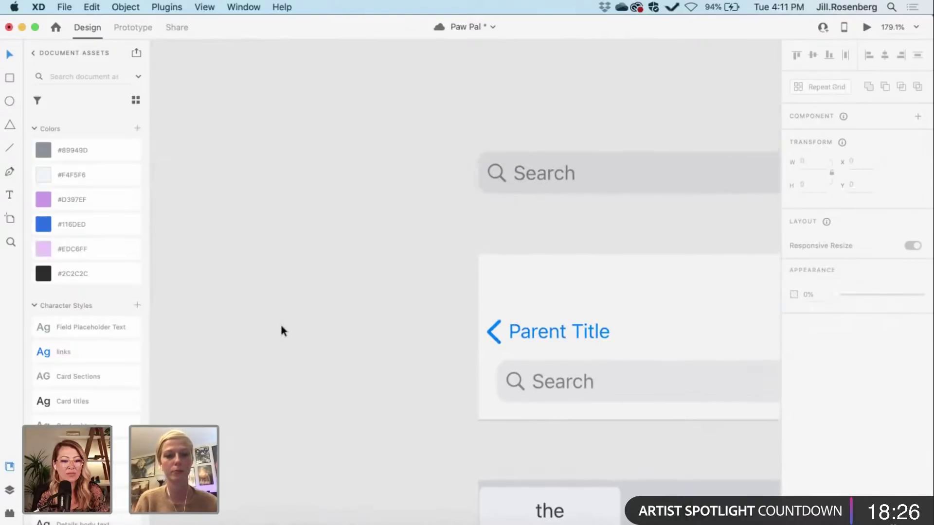
key("super+v")
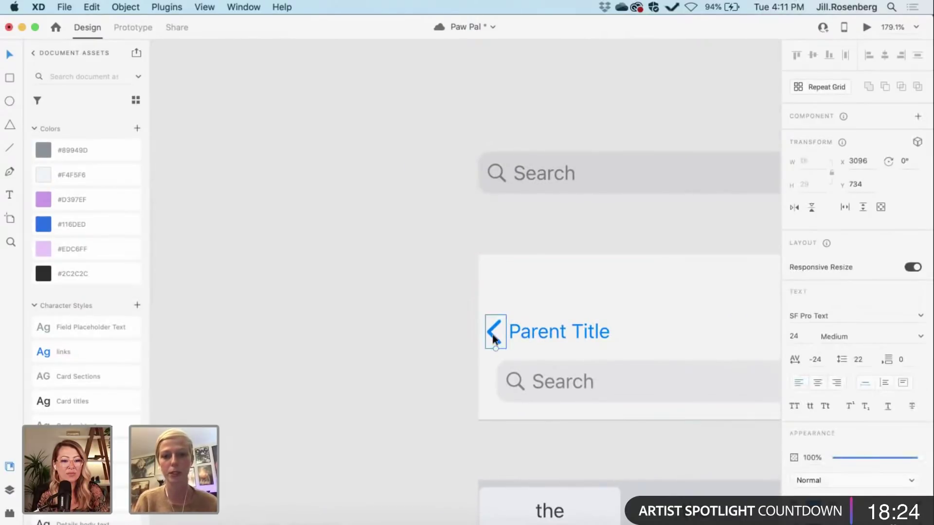
scroll(381, 329, "down", 5)
left_click_drag(381, 329, 219, 283)
scroll(384, 247, "down", 4)
scroll(217, 281, "up", 5)
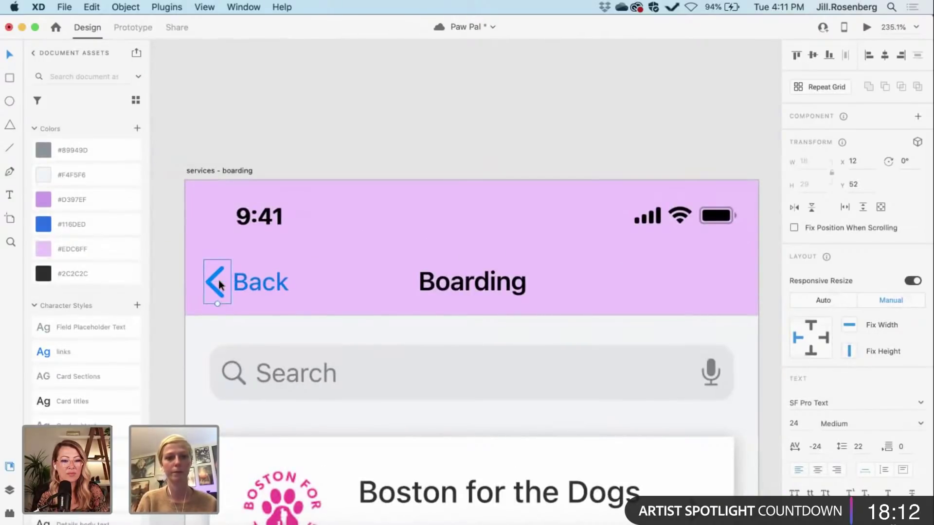
left_click(302, 124)
Step: Group the chevron and Back label into one back control on the boarding list screen
scroll(302, 124, "down", 3)
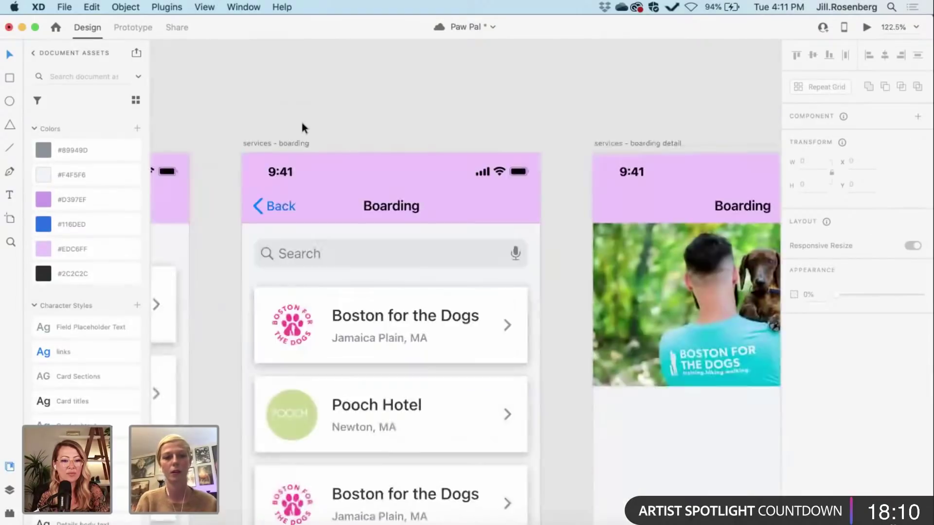
scroll(302, 125, "down", 3)
scroll(301, 121, "right", 2)
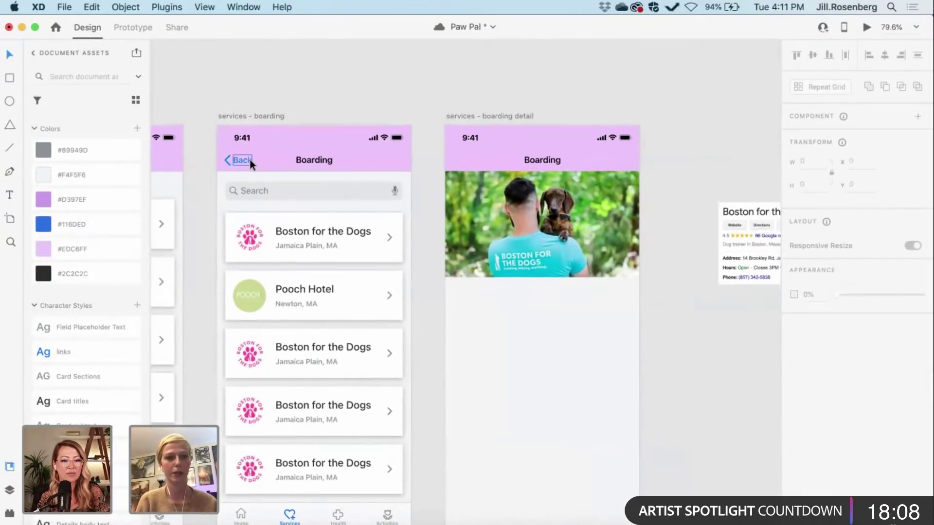
scroll(250, 160, "down", 15)
scroll(250, 159, "right", 5)
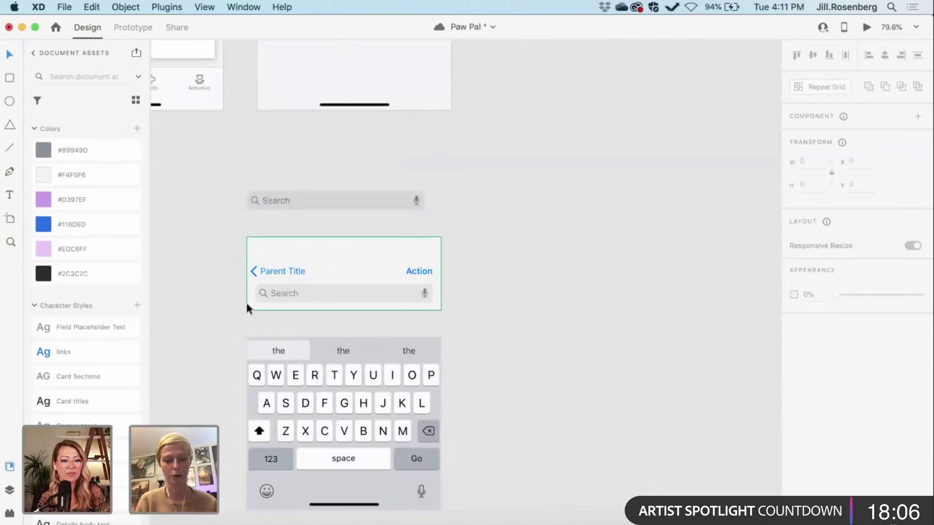
scroll(246, 305, "up", 5)
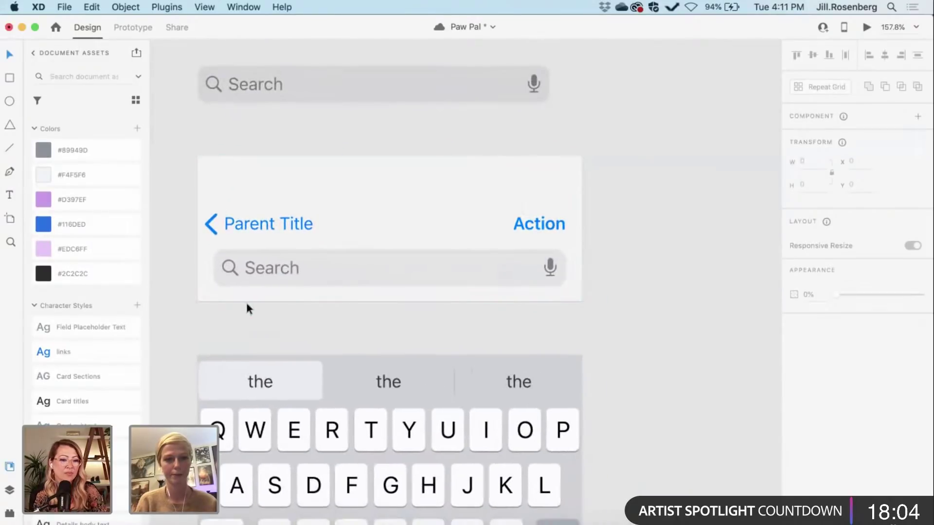
scroll(247, 303, "down", 5)
scroll(246, 303, "up", 5)
scroll(246, 304, "left", 3)
scroll(246, 300, "down", 3)
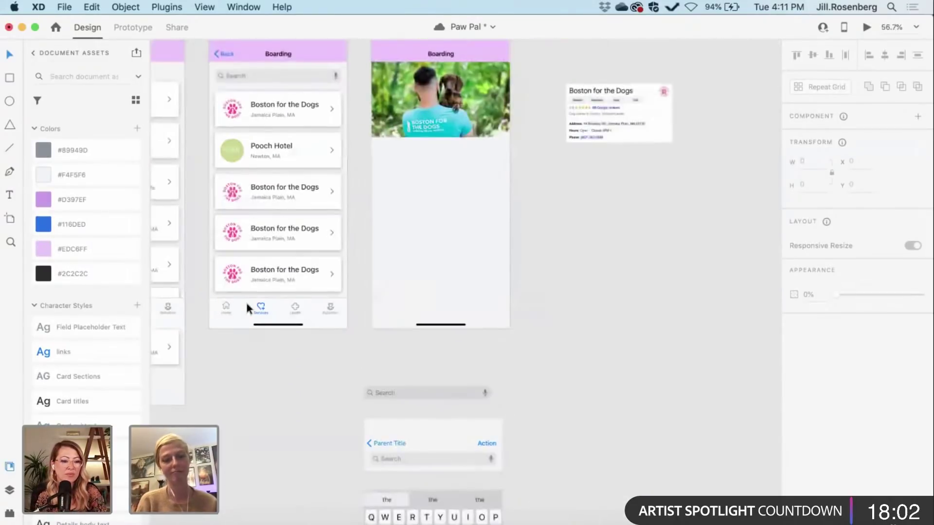
scroll(245, 299, "up", 5)
scroll(245, 299, "up", 3)
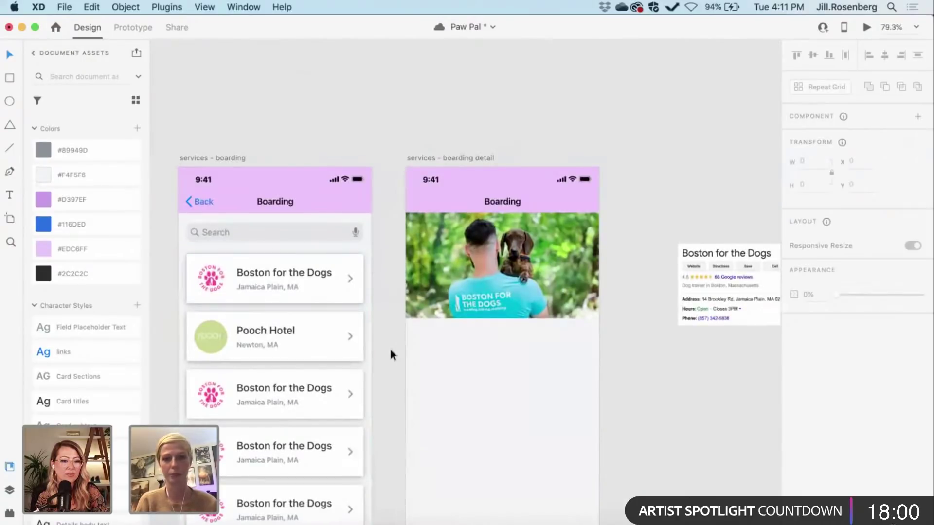
scroll(391, 351, "down", 3)
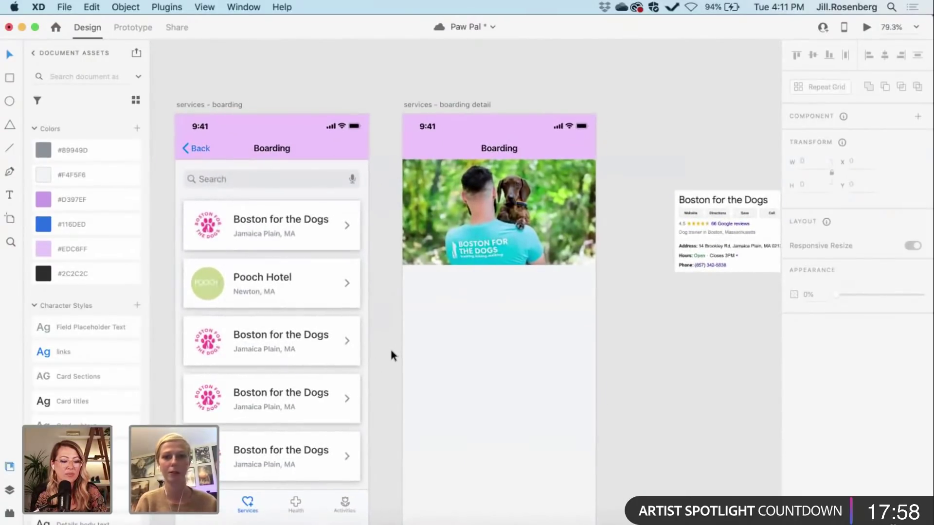
scroll(606, 424, "right", 2)
scroll(606, 424, "down", 1)
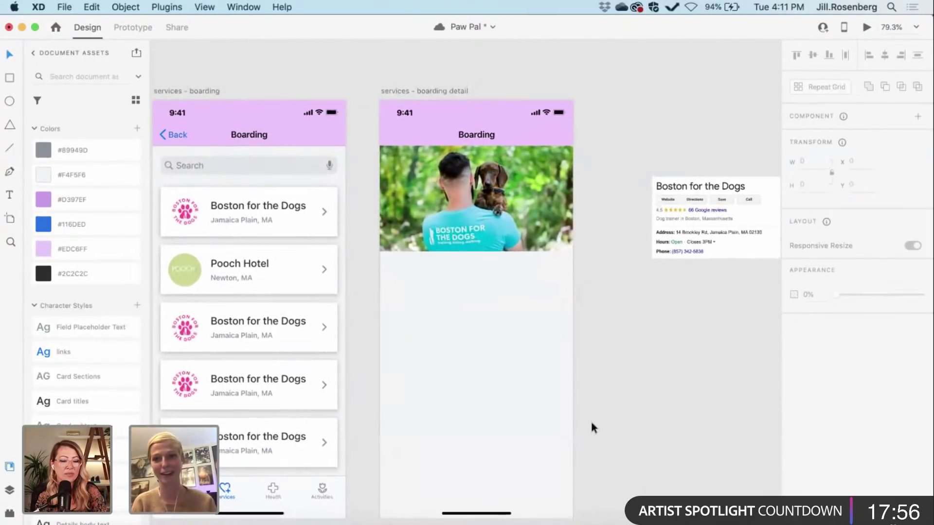
scroll(592, 428, "right", 1)
scroll(591, 428, "down", 1)
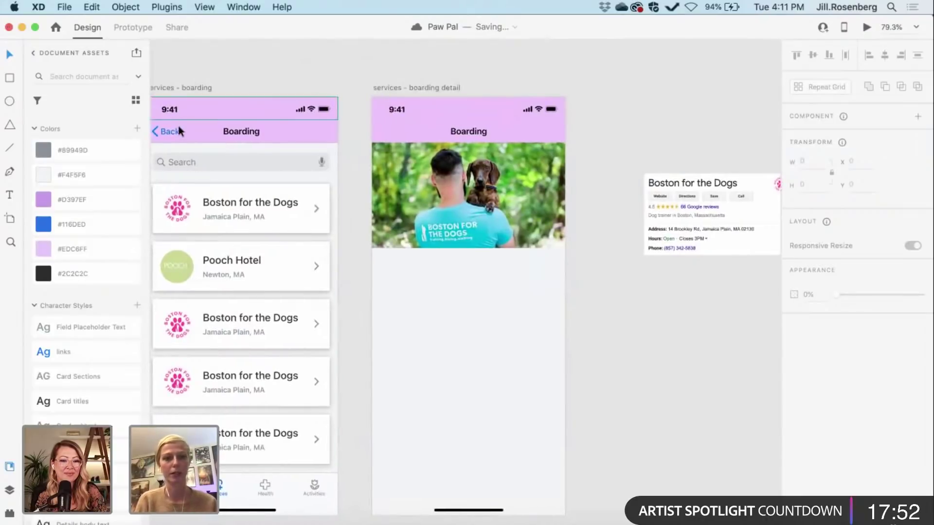
left_click(155, 132)
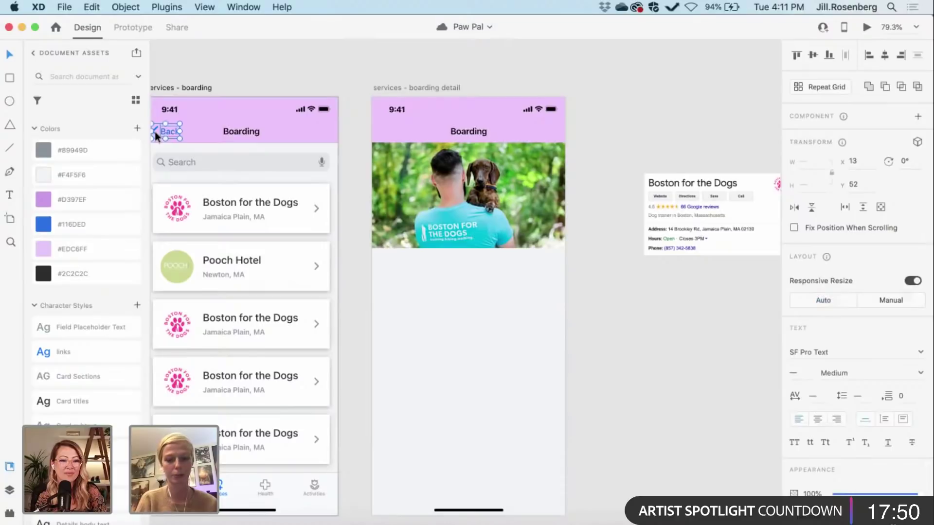
key("super+g")
scroll(155, 131, "left", 3)
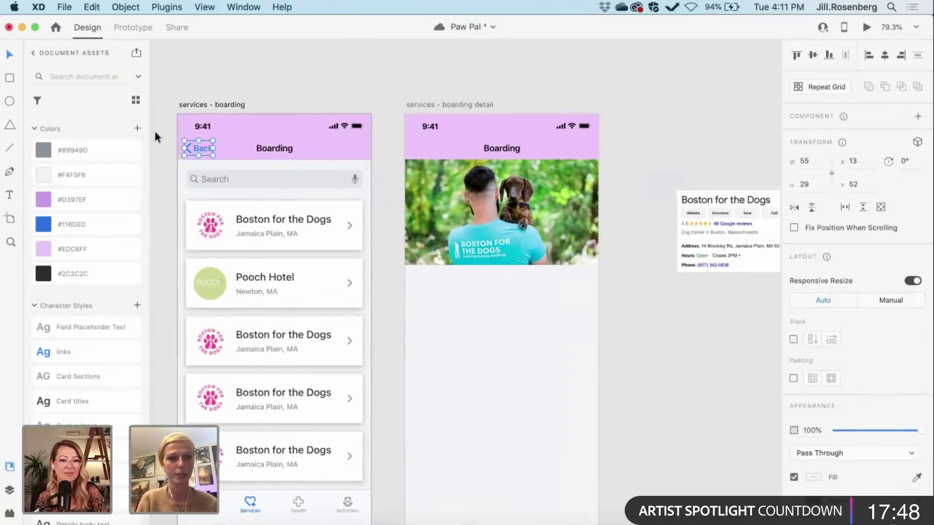
scroll(155, 131, "up", 5)
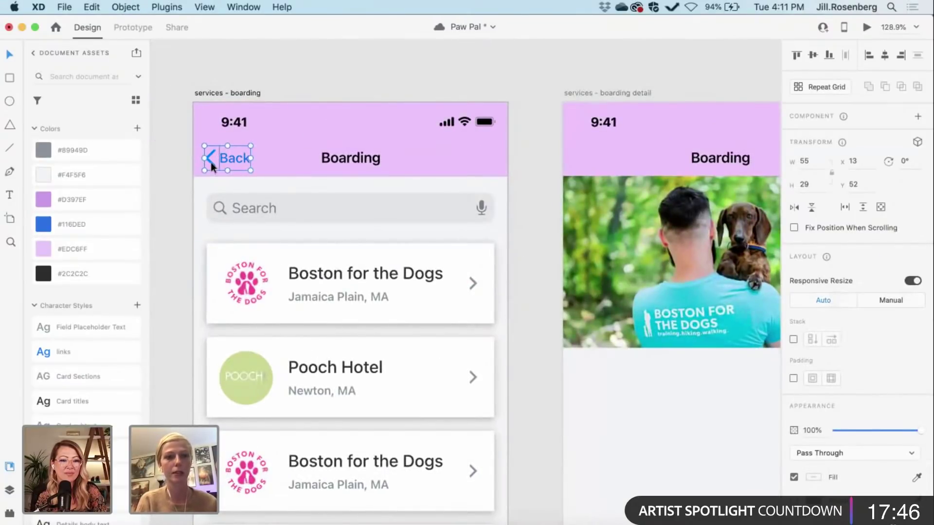
key("super+g")
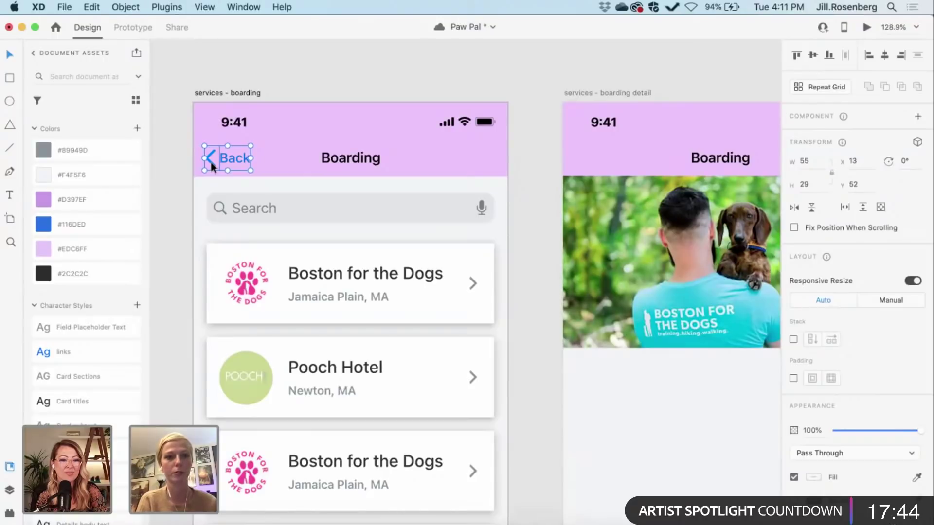
Step: Shift the back control slightly right, duplicate it, and place the copy in the detail screen's header
scroll(211, 161, "down", 3)
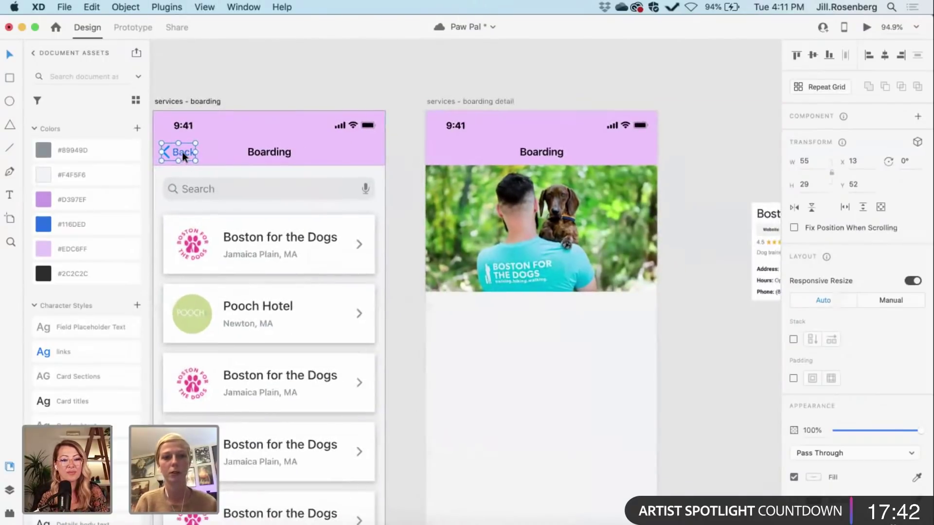
mouse_move(182, 151)
left_mouse_down()
mouse_move(205, 151)
mouse_move(188, 151)
left_mouse_up()
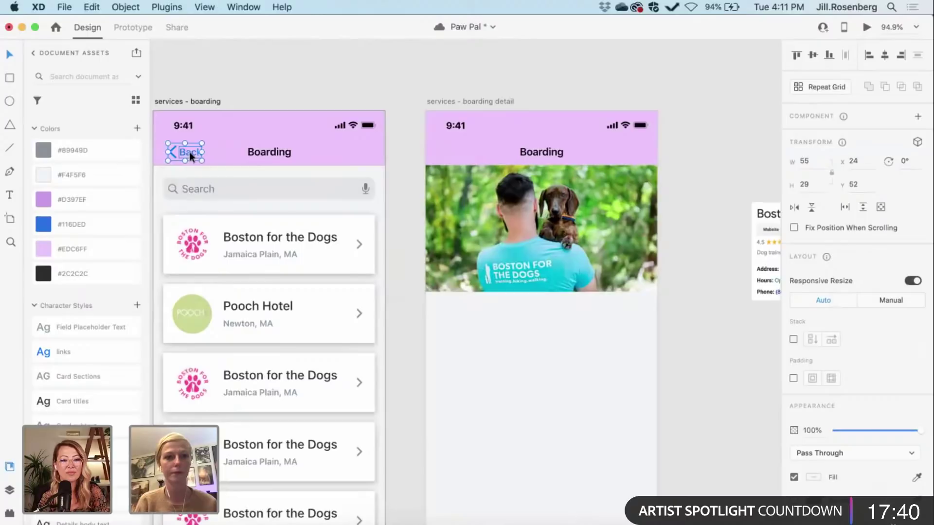
key("super+d")
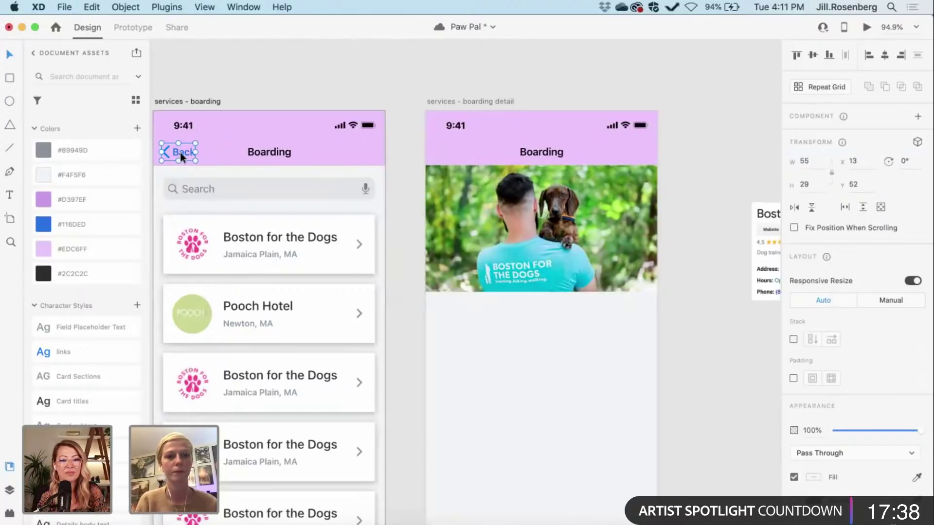
left_click_drag(180, 153, 454, 150)
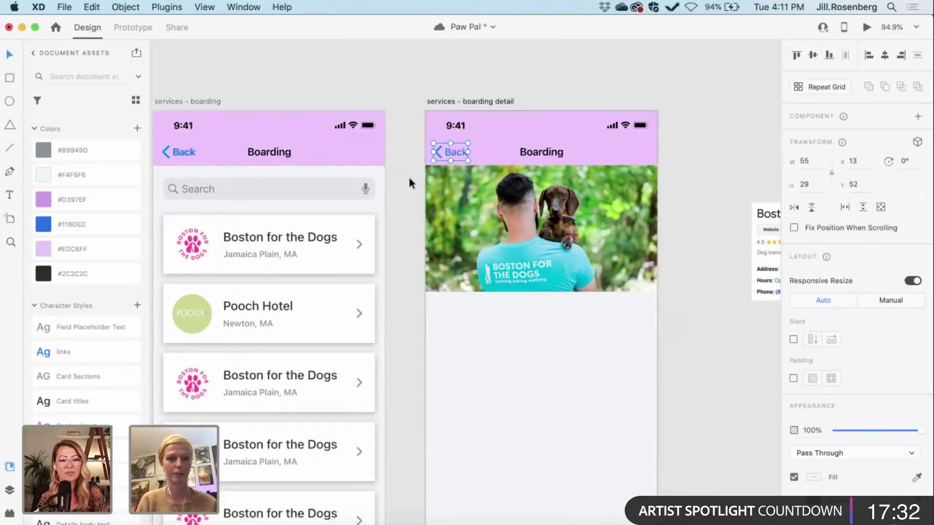
Step: Deselect the Back group and begin a text box under the dog photo on the Boarding detail artboard
left_click(409, 179)
scroll(409, 179, "right", 2)
scroll(410, 177, "down", 4)
scroll(410, 177, "right", 4)
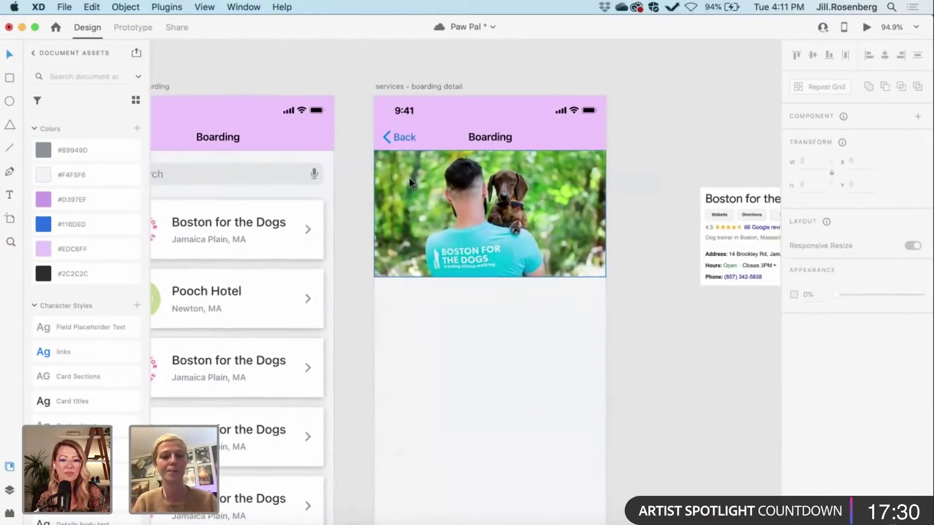
scroll(417, 321, "up", 1)
scroll(417, 321, "left", 1)
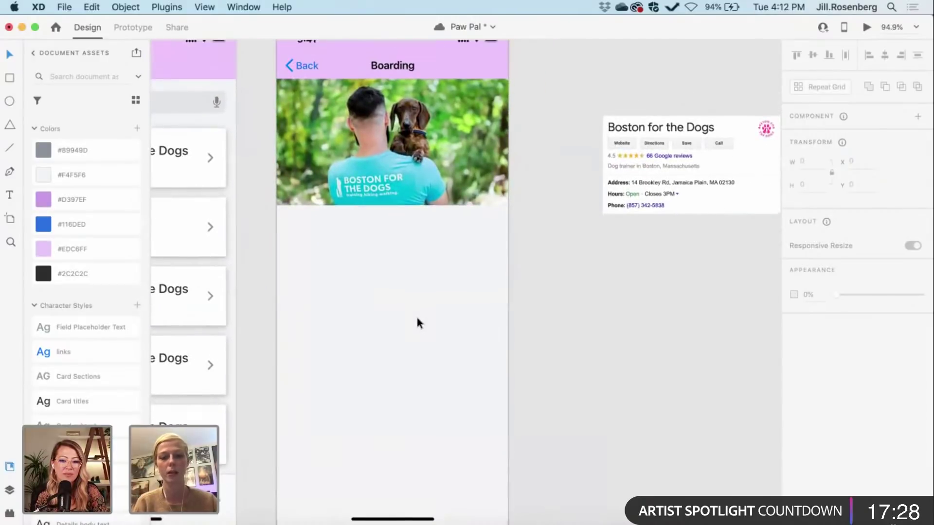
key("t")
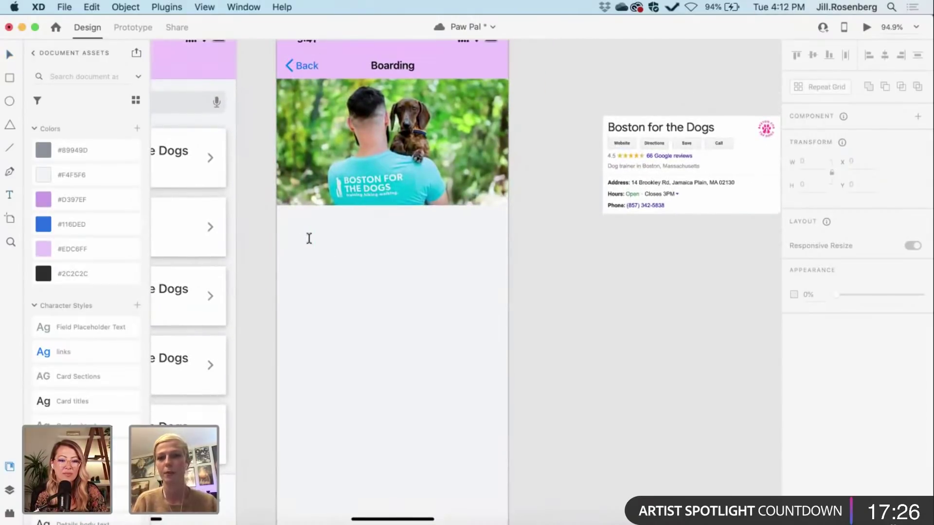
left_click(301, 236)
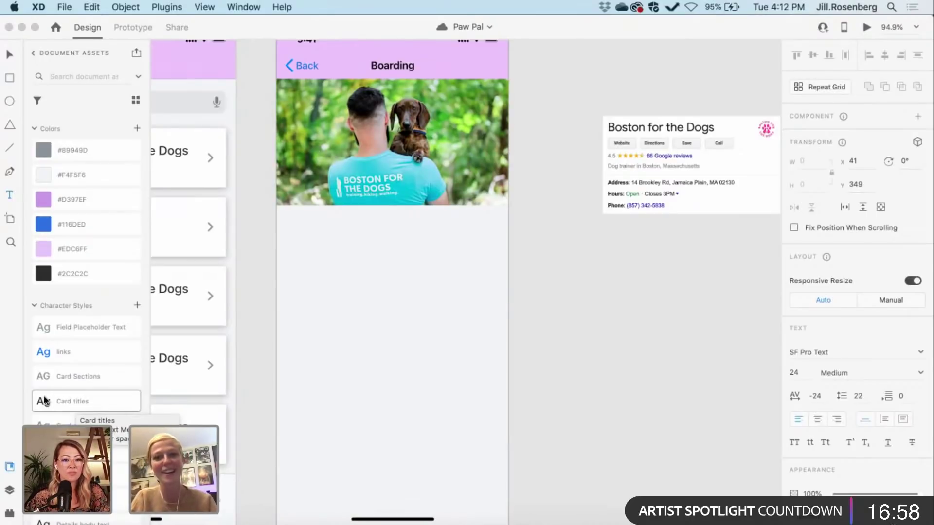
Step: Type the heading 'Boston for the Dogs' below the dog photo
type("B")
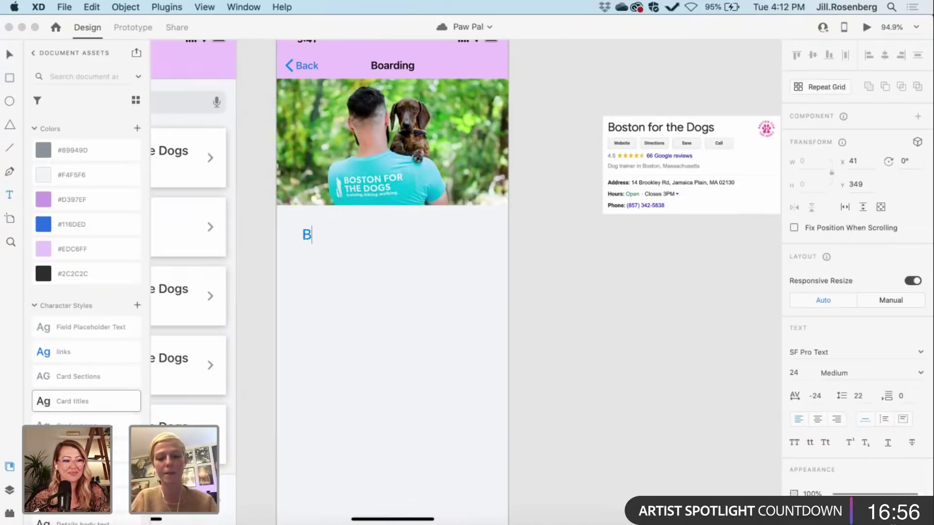
type("oston F")
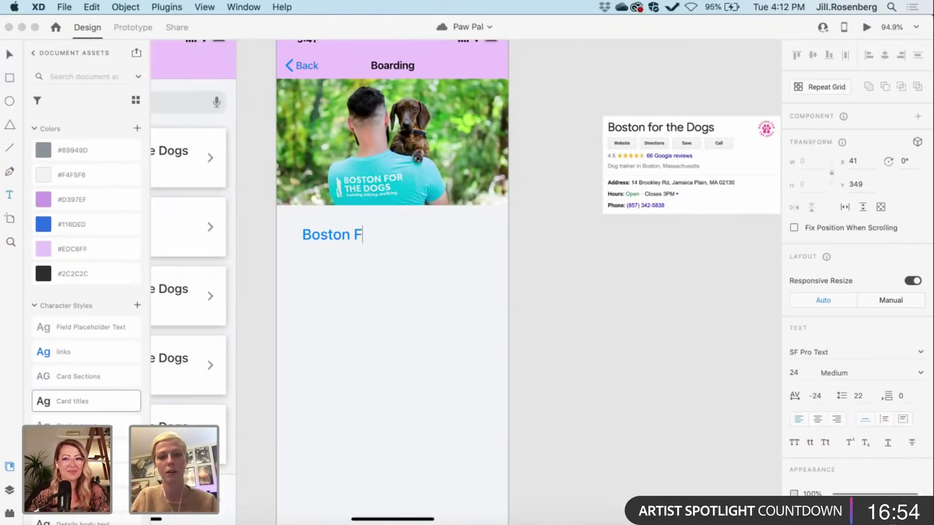
key("BackSpace")
type("for ")
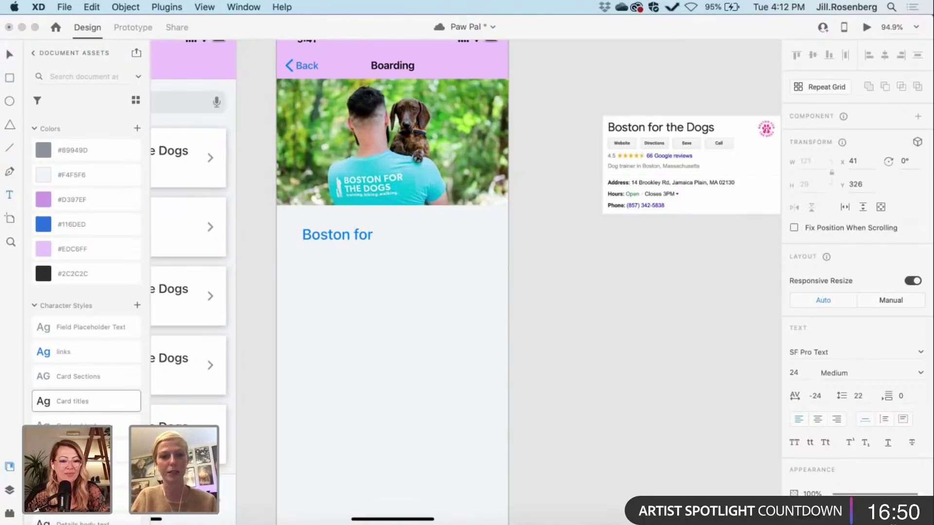
type("the Dogs")
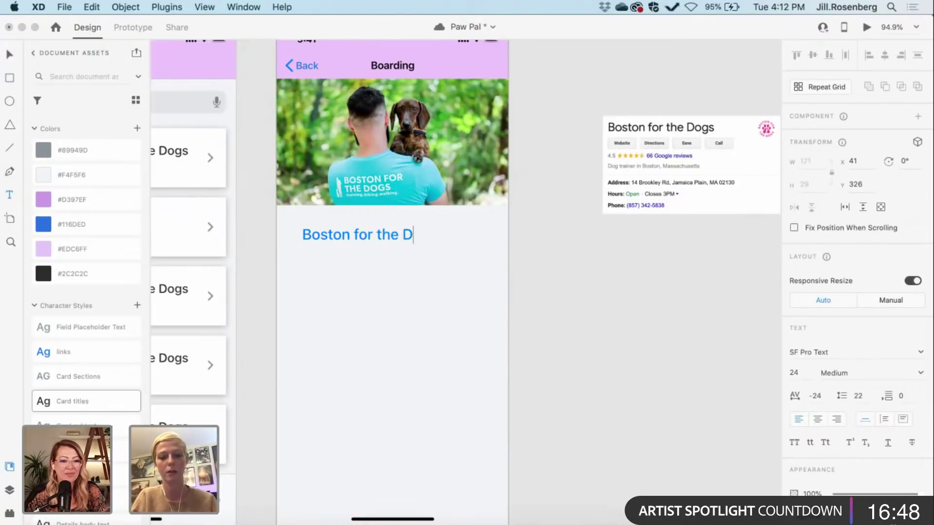
key("Escape")
key("Escape")
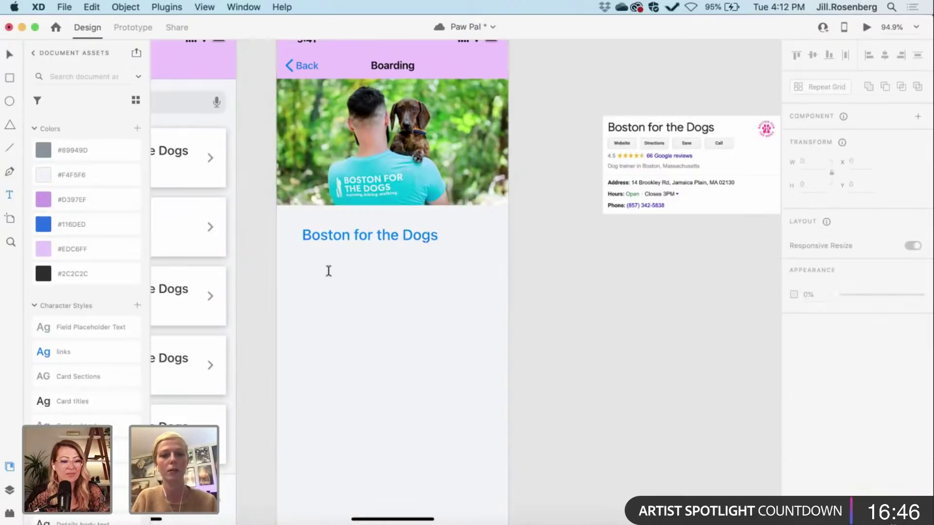
Step: Apply the Details Titles style to the heading and position it, nudging 3 px left and 2 px down
key("v")
left_click(320, 231)
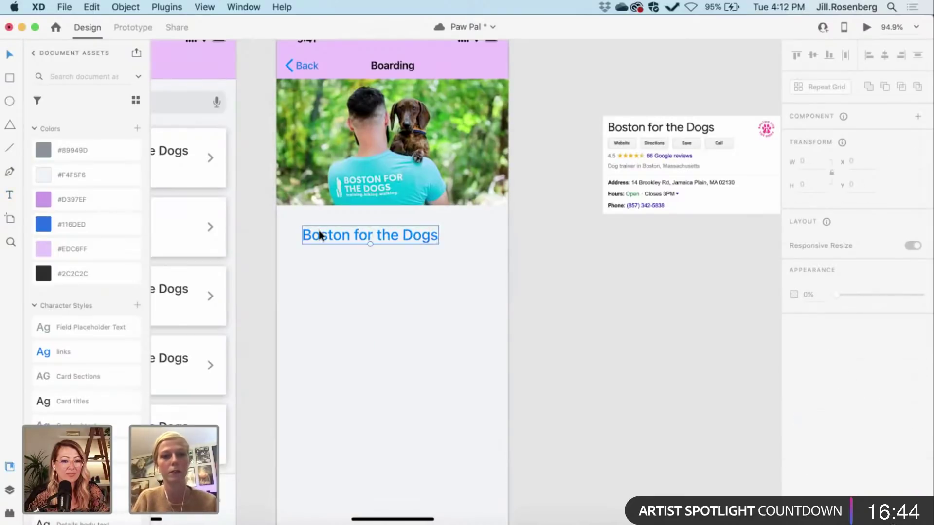
scroll(87, 317, "down", 3)
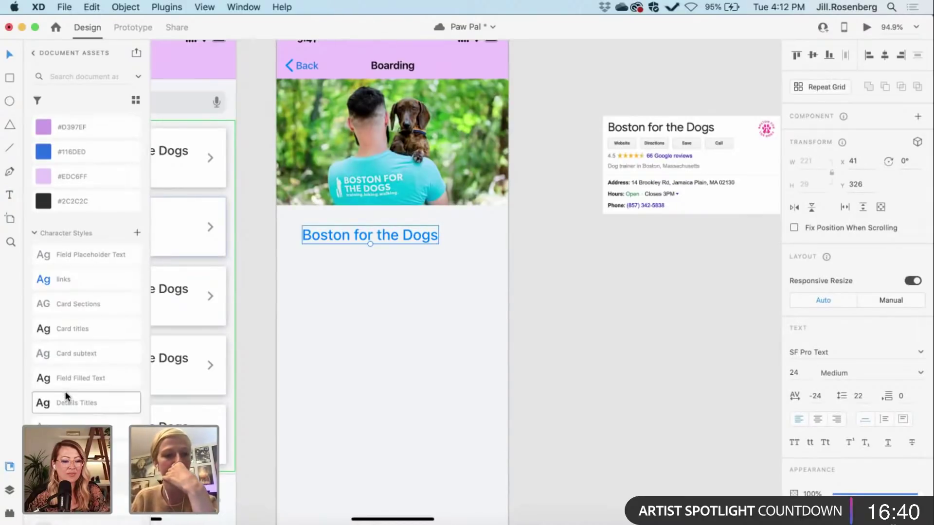
left_click(62, 399)
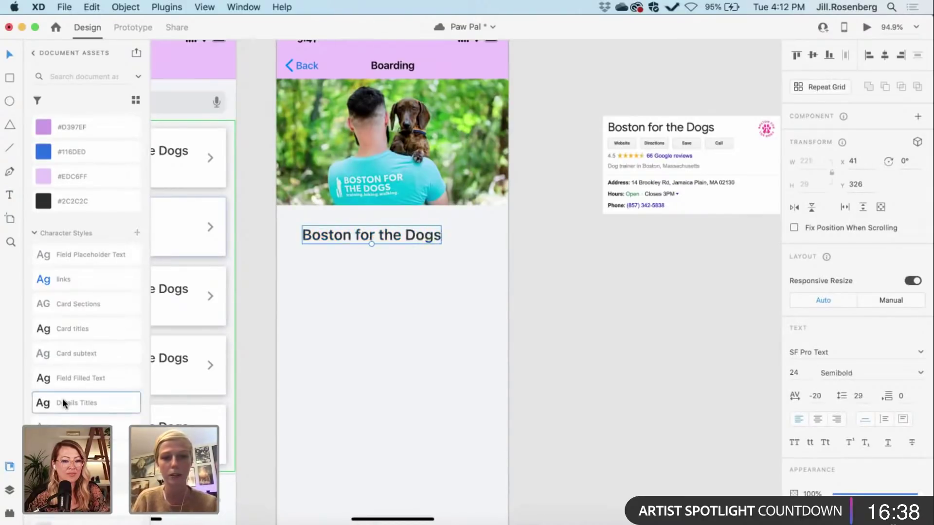
scroll(471, 307, "up", 2)
scroll(472, 308, "right", 1)
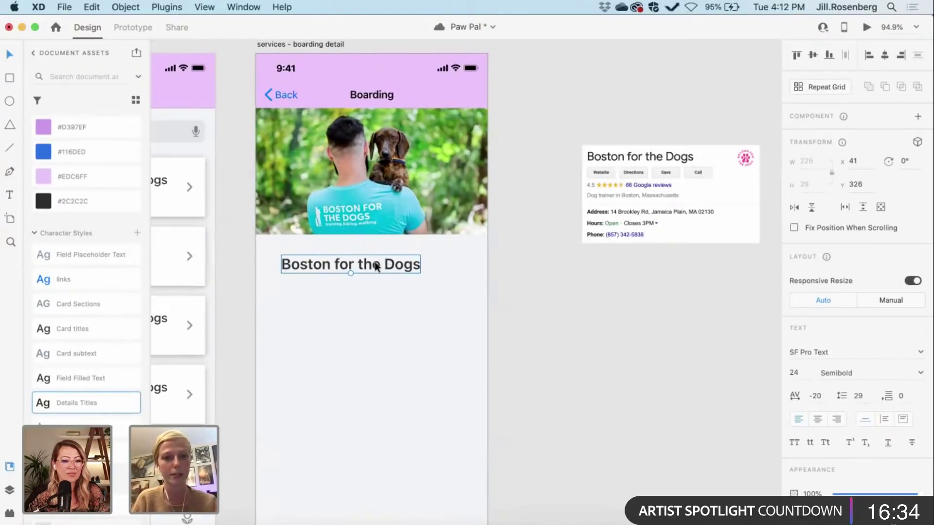
left_click_drag(376, 266, 364, 257)
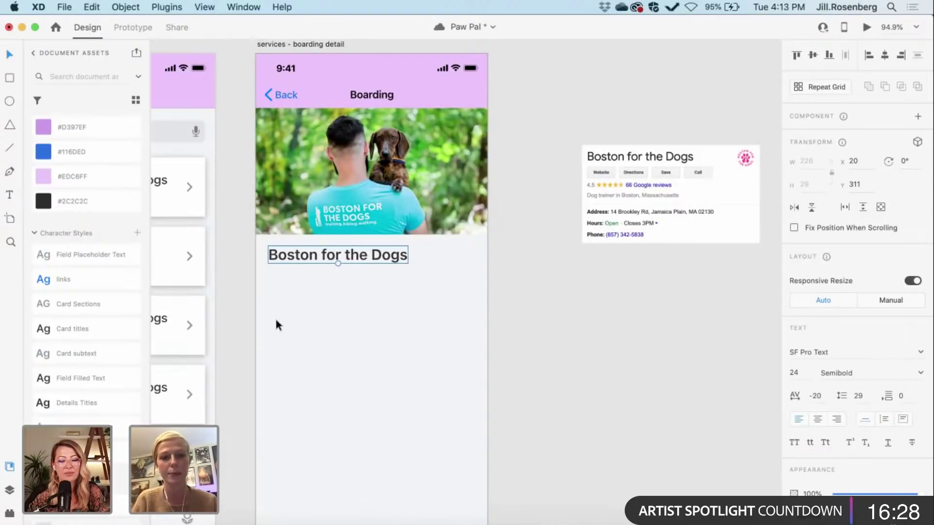
key("Left")
key("Left")
key("Left")
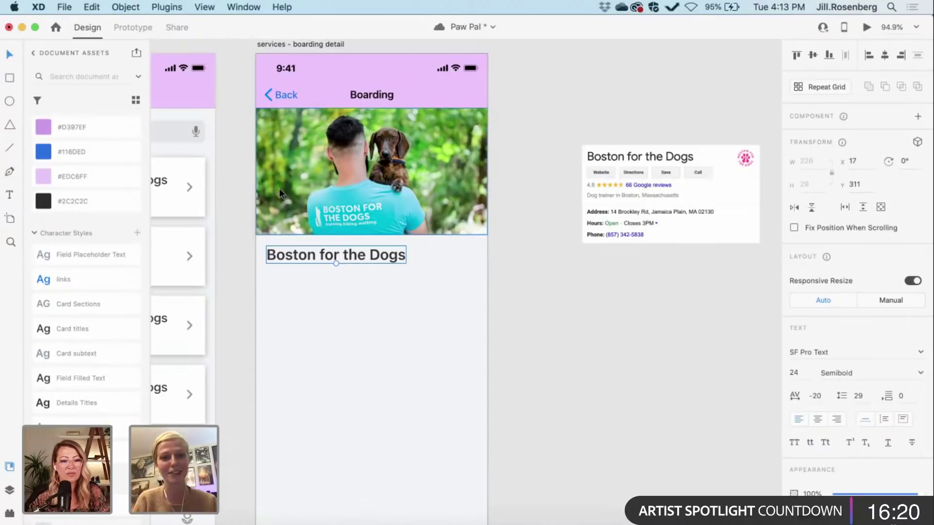
key("Down")
key("Down")
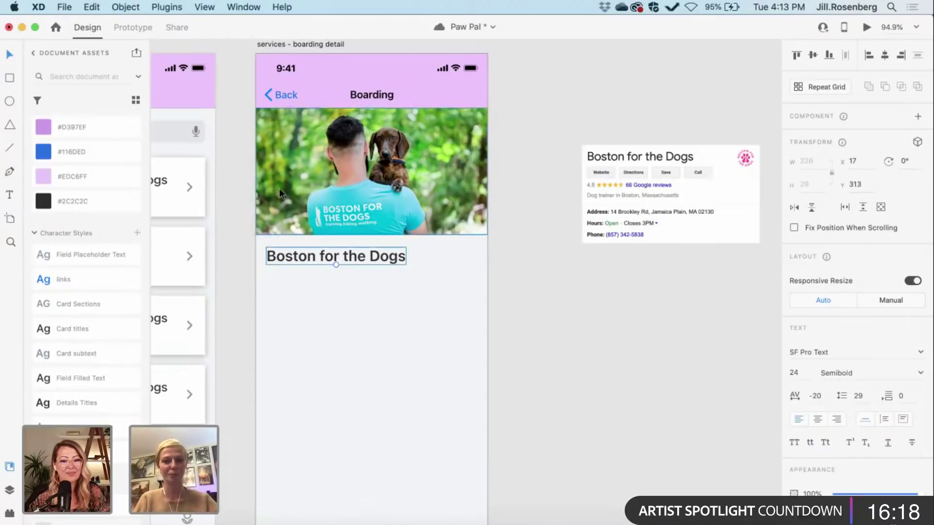
left_click(538, 360)
Step: Drag the Boston for the Dogs Google listing card down beside the Boarding detail artboard
scroll(538, 360, "right", 3)
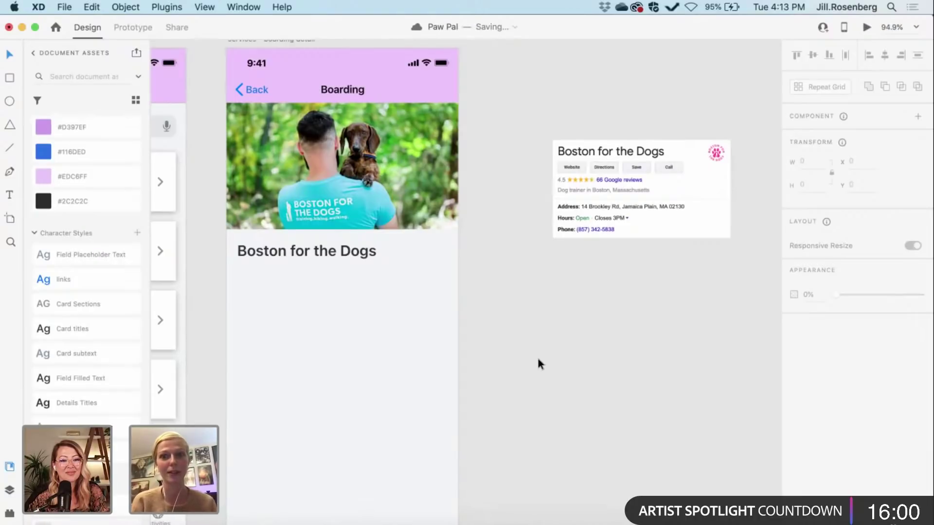
scroll(473, 372, "right", 5)
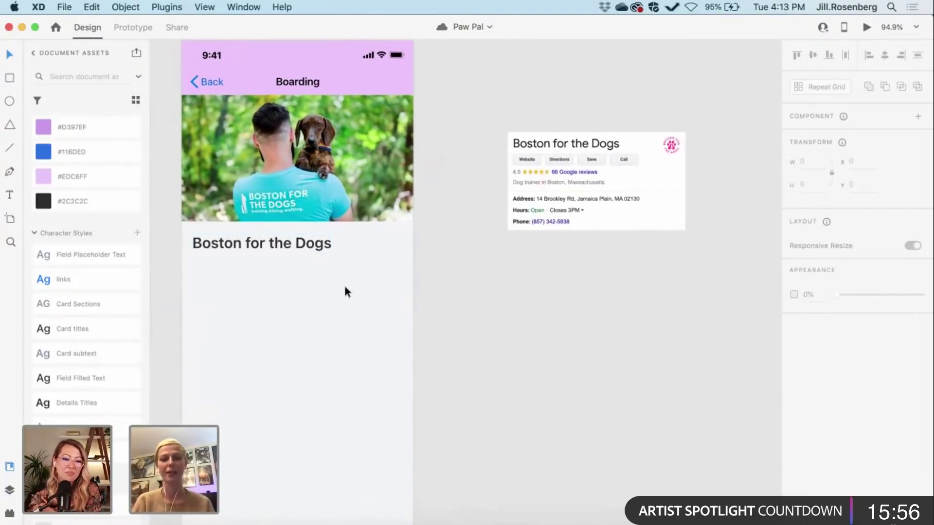
scroll(343, 284, "left", 5)
scroll(344, 283, "up", 3)
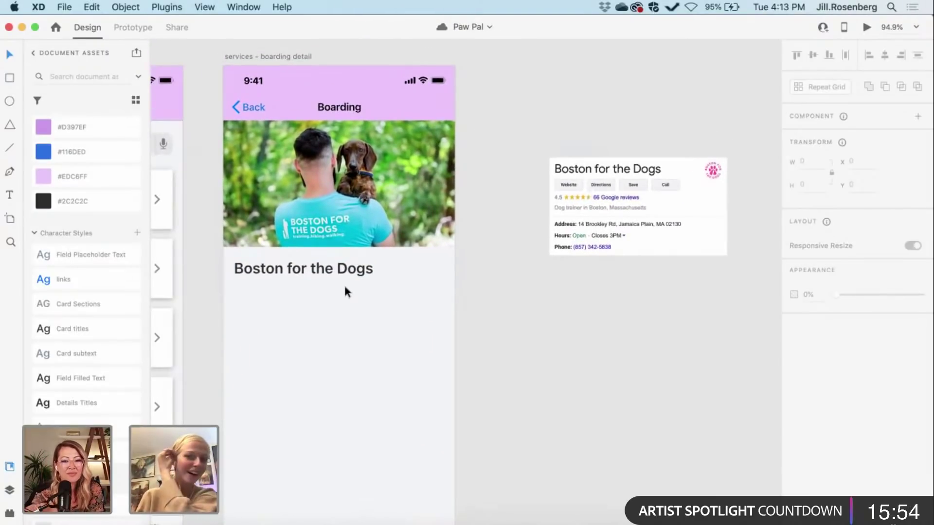
scroll(343, 284, "down", 1)
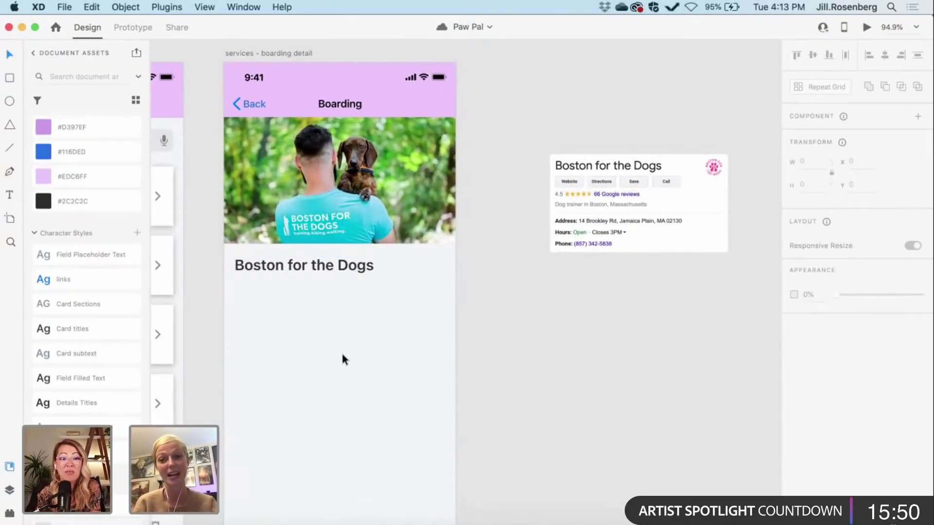
scroll(342, 355, "up", 1)
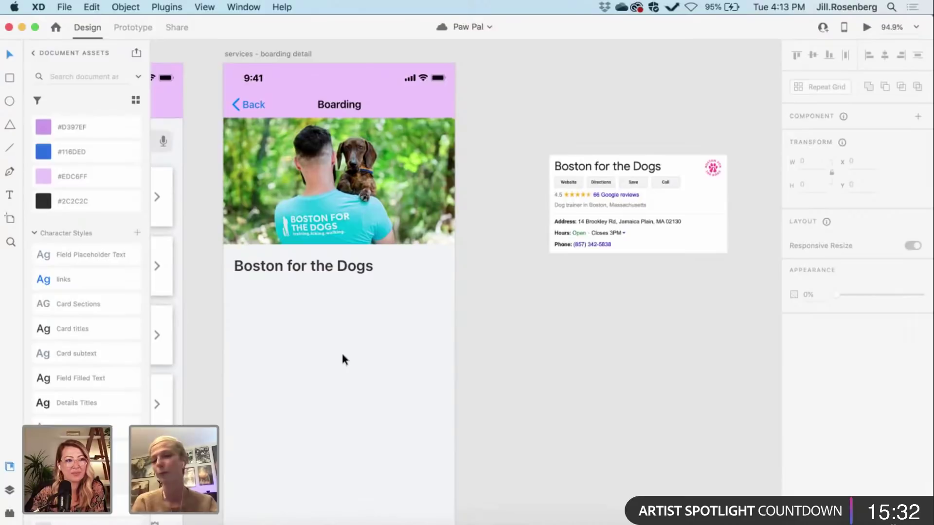
scroll(342, 355, "right", 8)
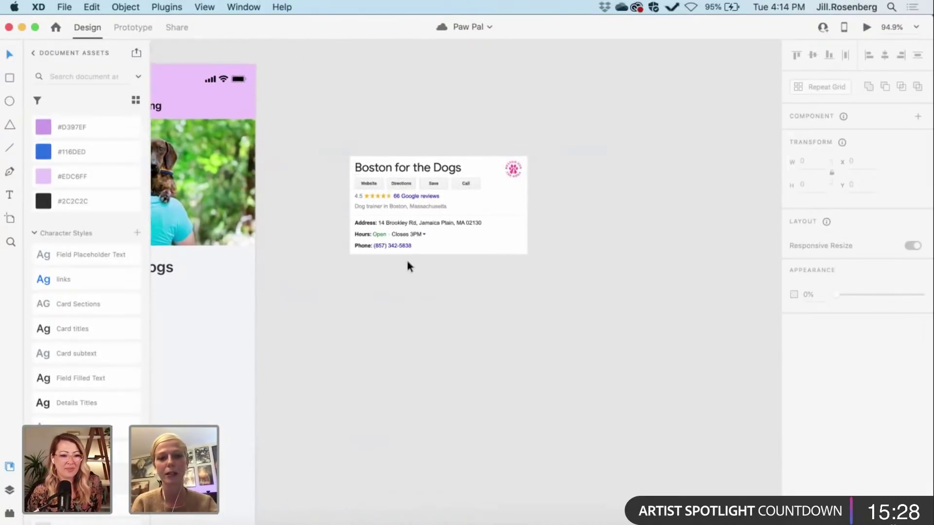
left_click_drag(454, 186, 401, 320)
scroll(400, 320, "down", 2)
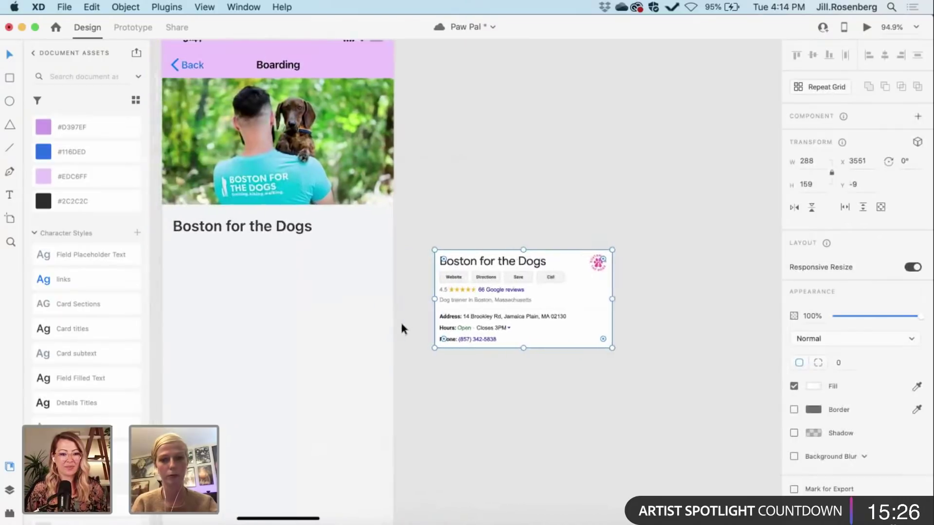
scroll(401, 320, "left", 6)
scroll(399, 322, "right", 6)
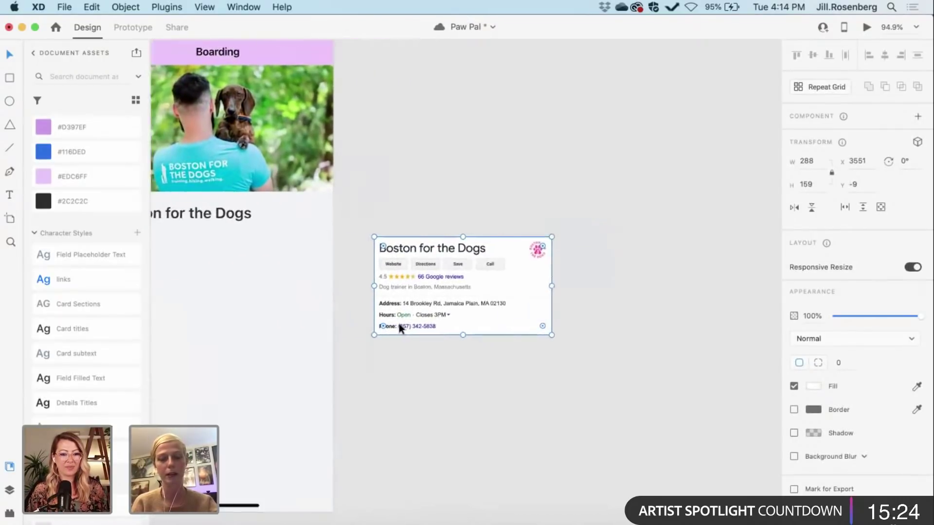
left_click(430, 388)
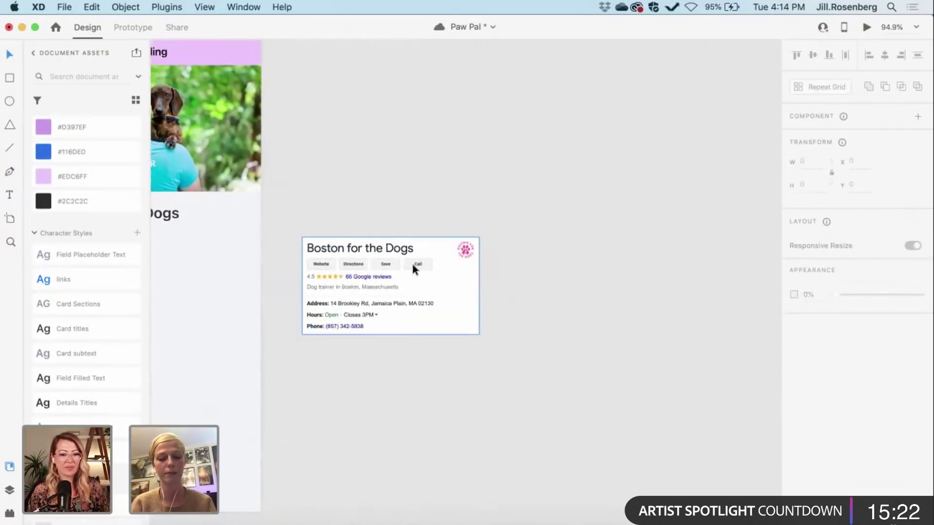
scroll(413, 266, "left", 5)
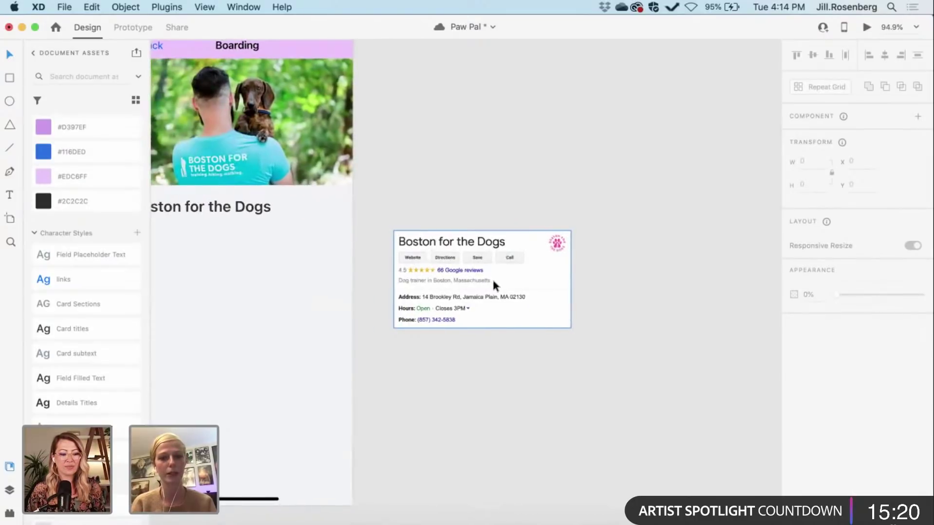
scroll(492, 278, "left", 3)
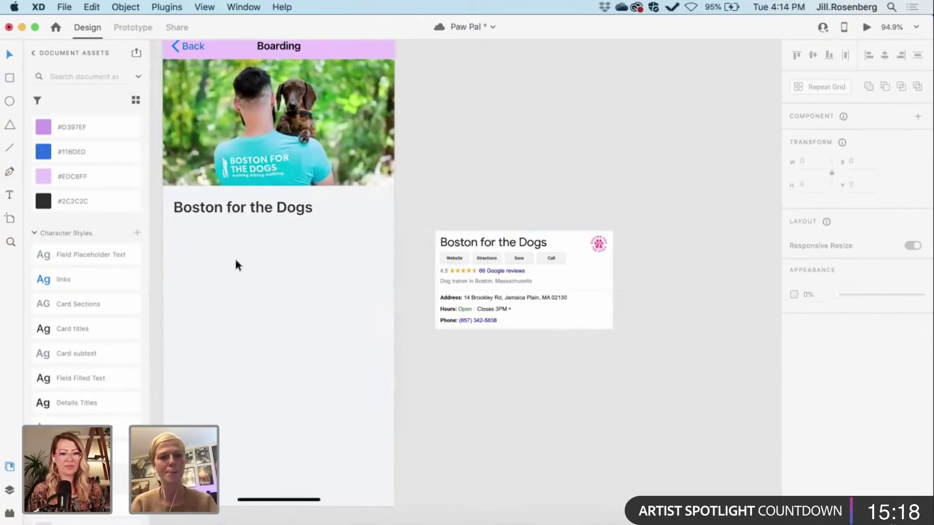
Step: Add 'Dog Trainer in Boston, MA' below the title in the Details location style
key("t")
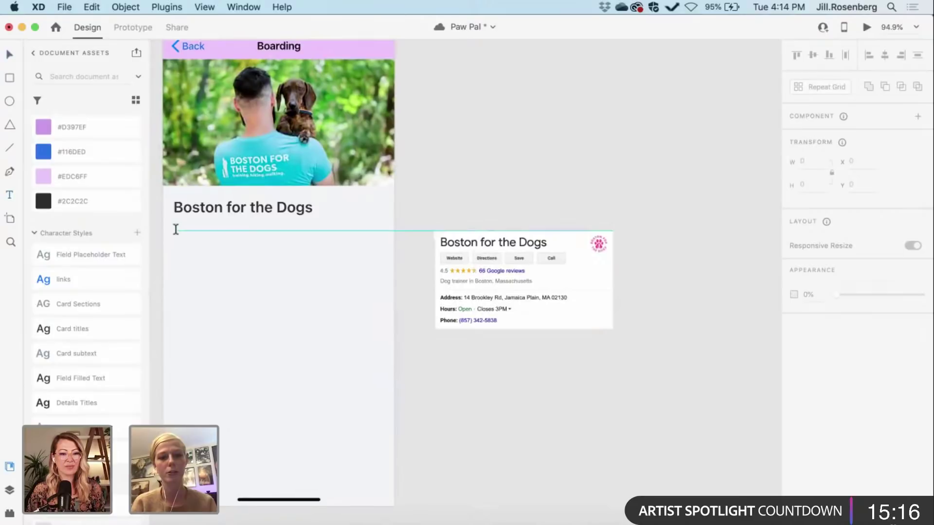
left_click(175, 229)
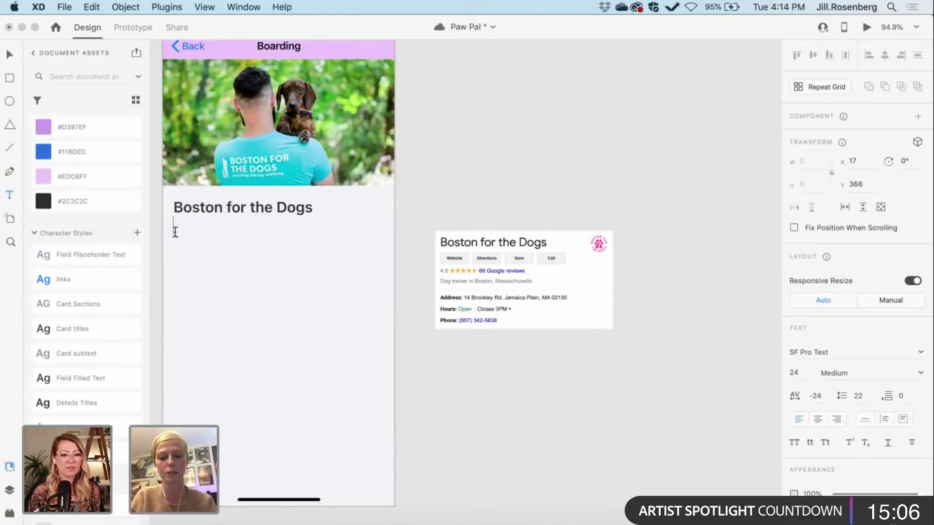
type("D")
key("BackSpace")
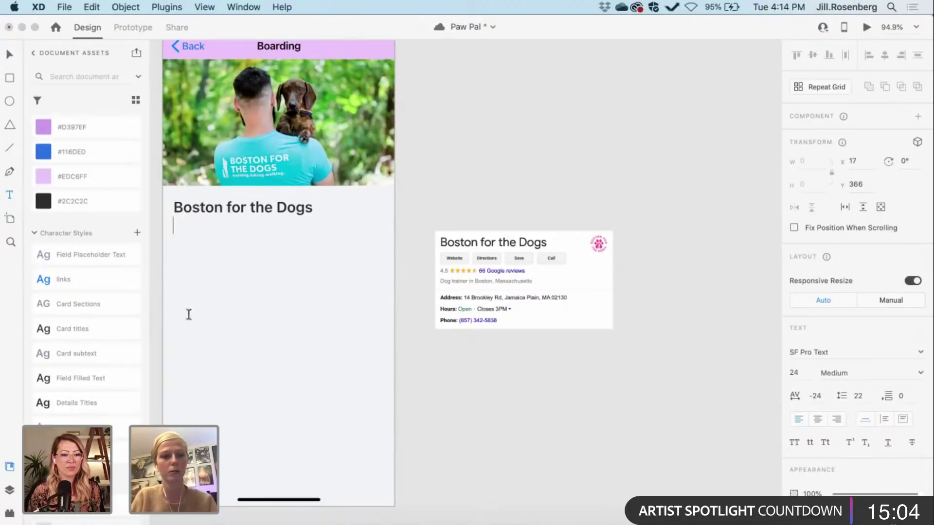
scroll(90, 280, "up", 3)
scroll(83, 370, "down", 3)
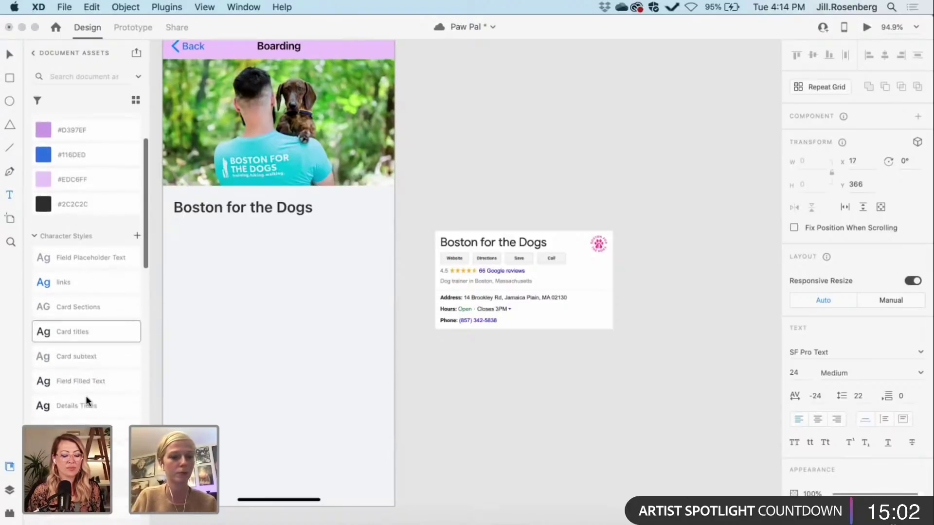
left_click(80, 421)
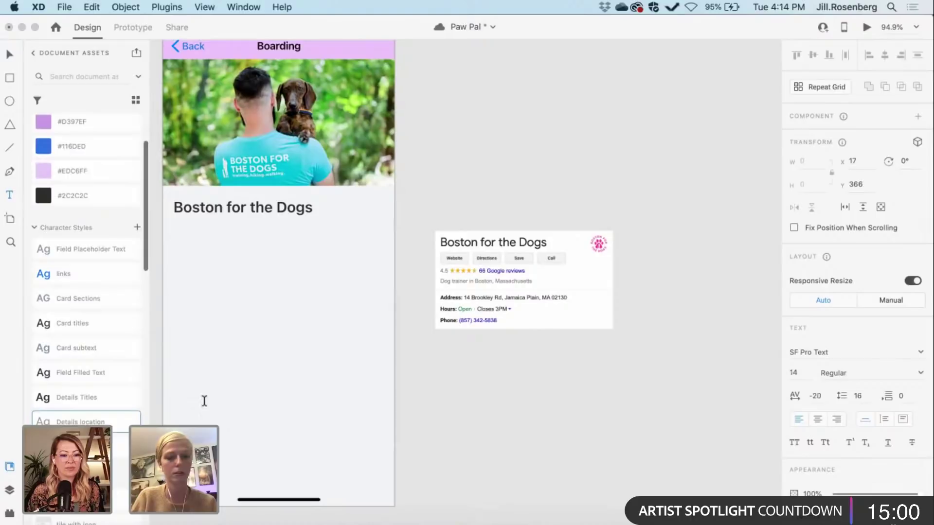
type("Dog Tr")
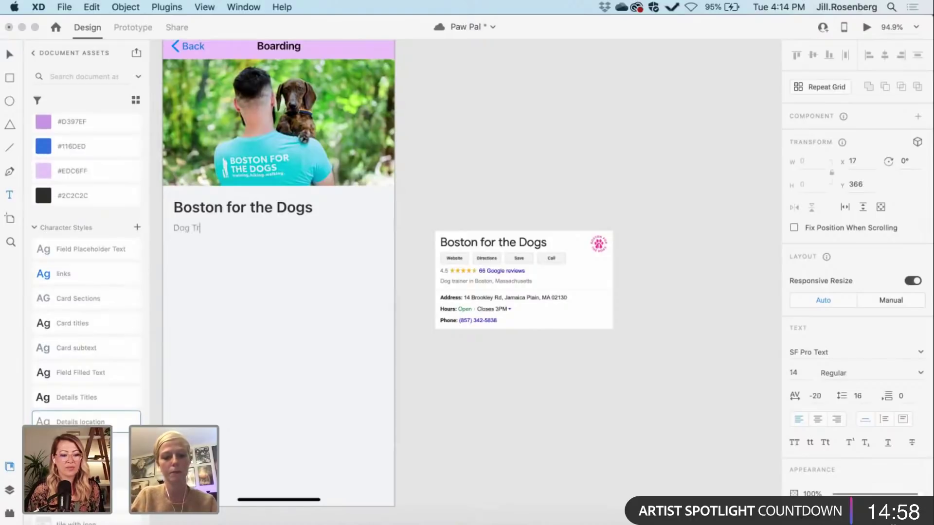
type("ainer in Boston,")
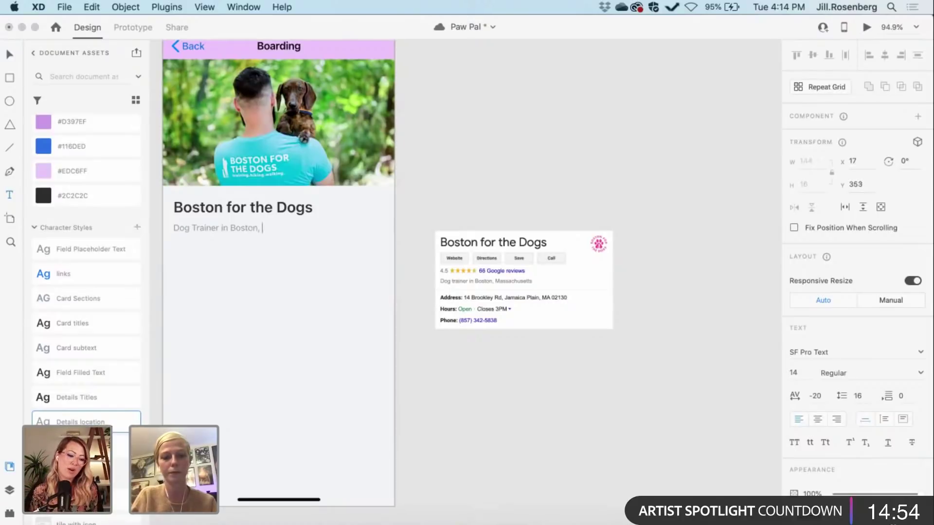
type(" MA")
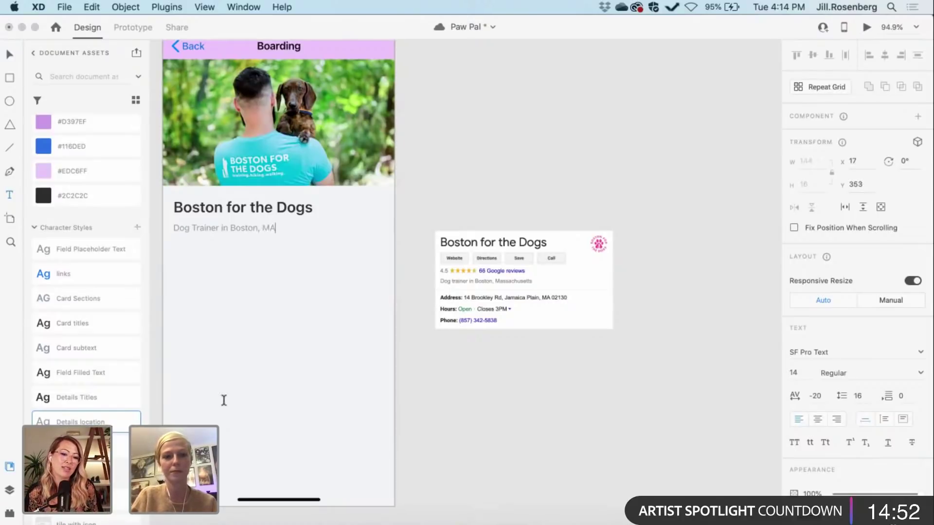
left_click(278, 351)
Step: Move the subtitle to X 17 so it lines up with the title's left edge
scroll(278, 351, "up", 3)
scroll(278, 351, "left", 3)
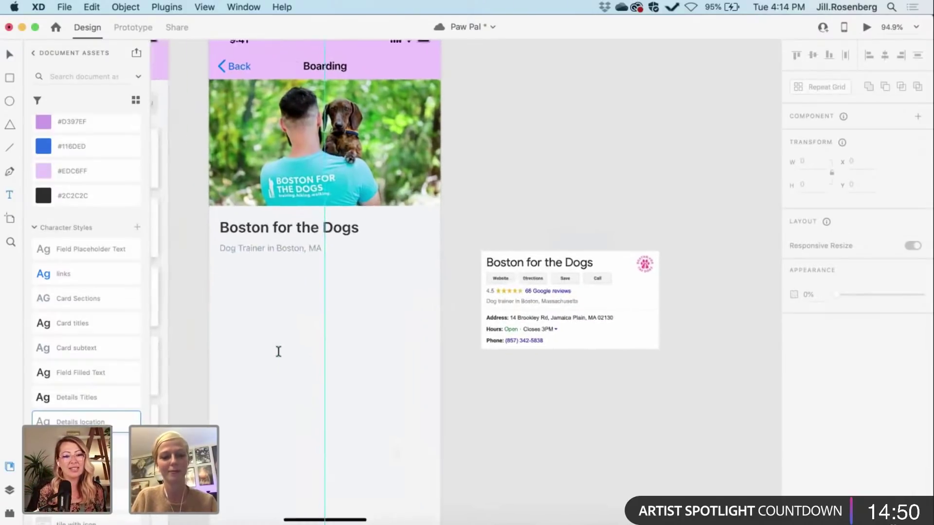
key("Escape")
scroll(180, 280, "up", 3)
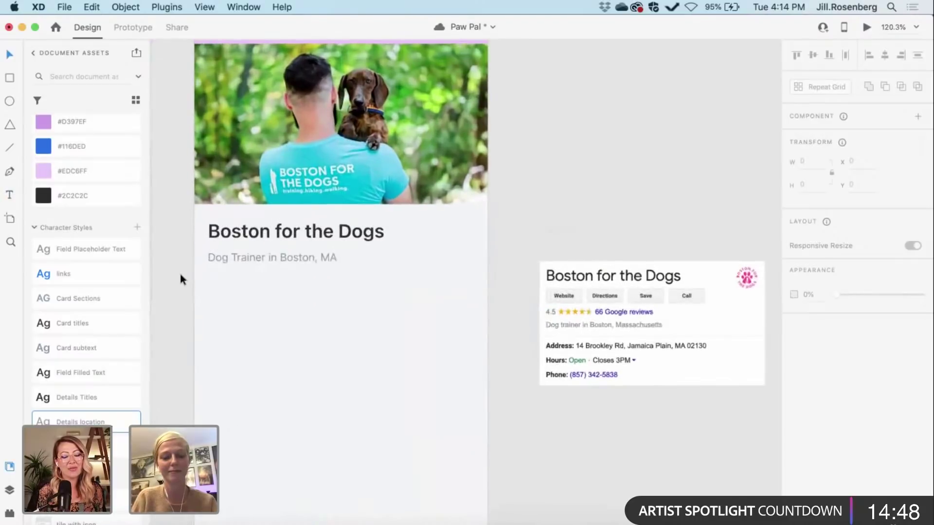
left_click(232, 252)
left_click_drag(239, 251, 231, 250)
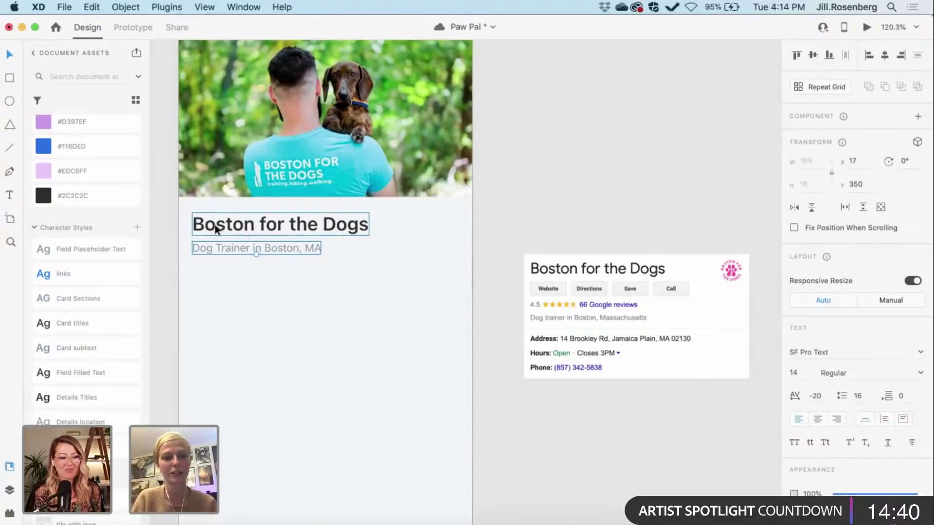
scroll(173, 283, "down", 3)
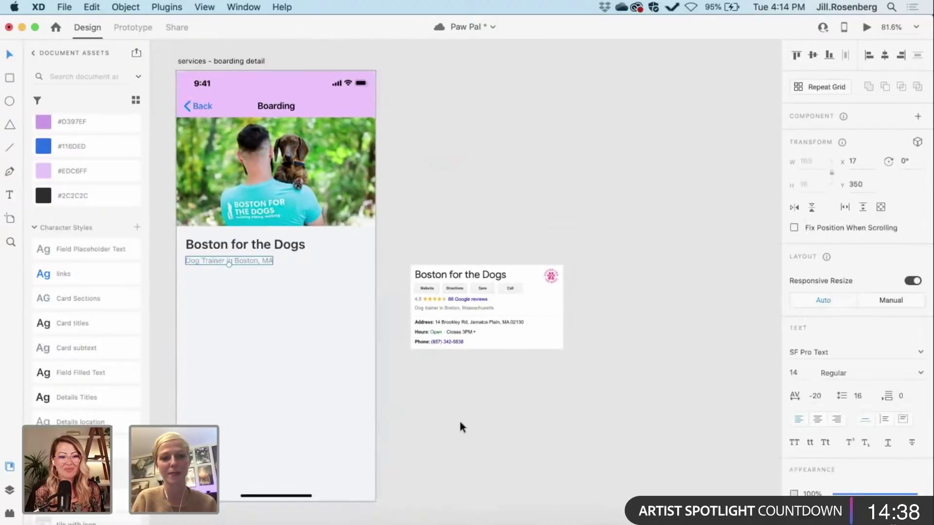
Step: Duplicate the Dog Trainer in Boston, MA subtitle 24 px below the original and open its text for rewriting
left_click(460, 423)
scroll(460, 424, "left", 2)
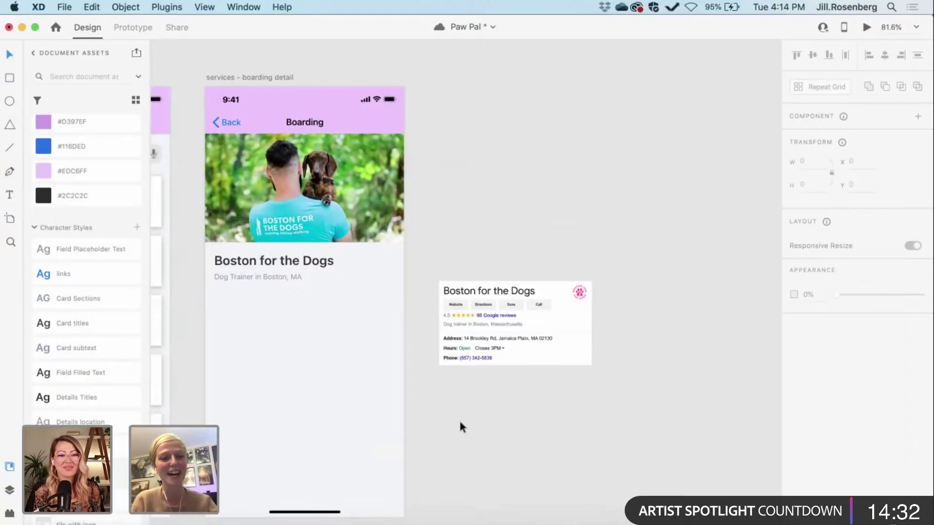
scroll(459, 423, "left", 1)
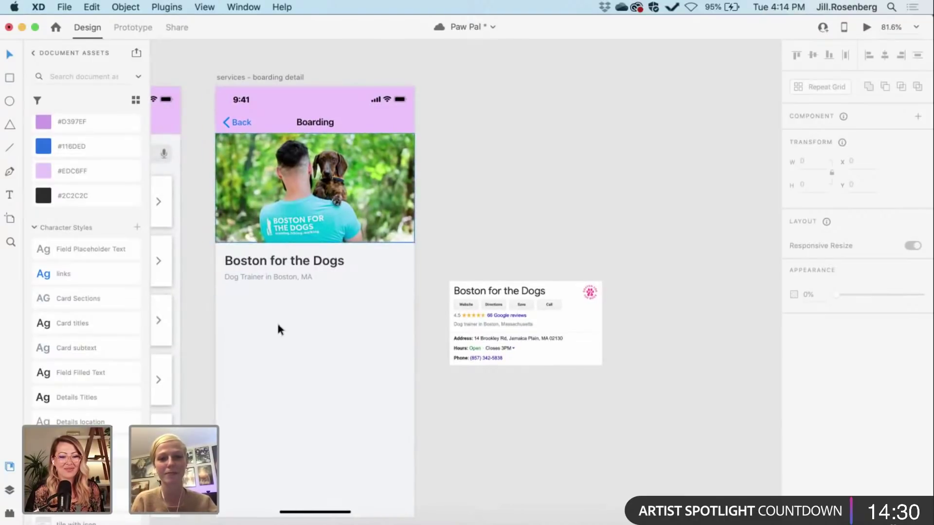
scroll(242, 375, "up", 3)
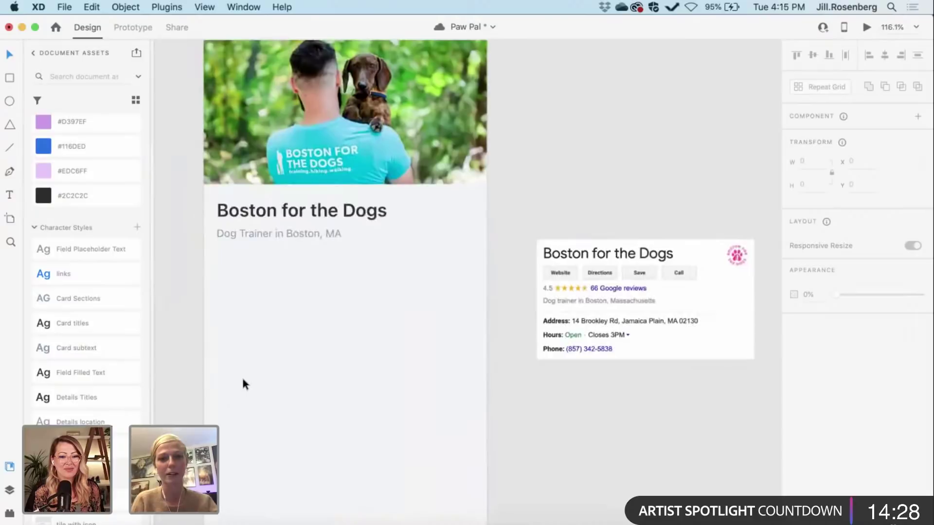
scroll(282, 345, "up", 2)
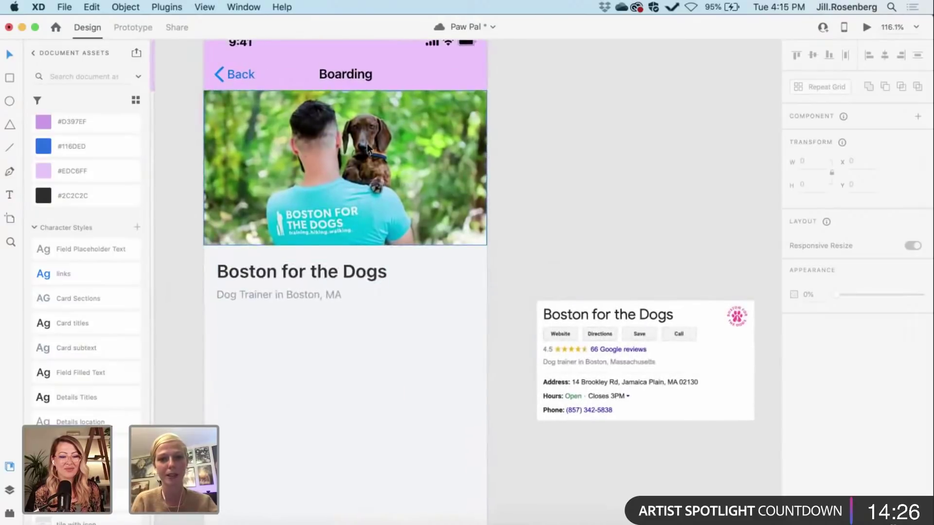
scroll(366, 155, "up", 1)
scroll(366, 156, "left", 1)
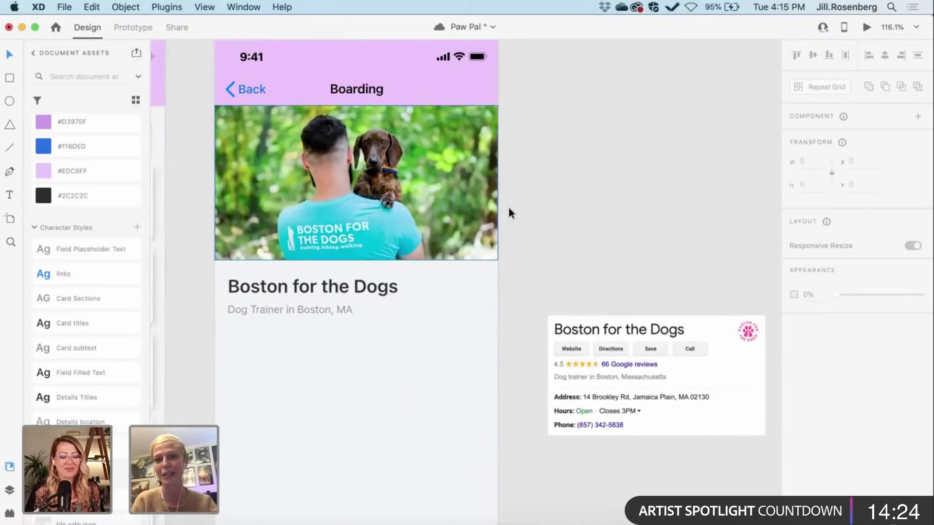
scroll(513, 209, "down", 1)
scroll(514, 209, "right", 1)
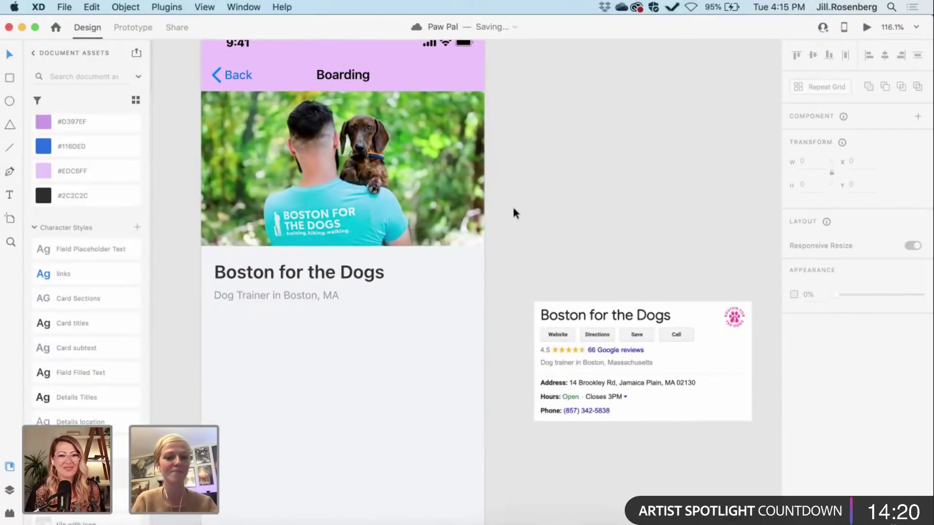
left_click(258, 296)
key("super+c")
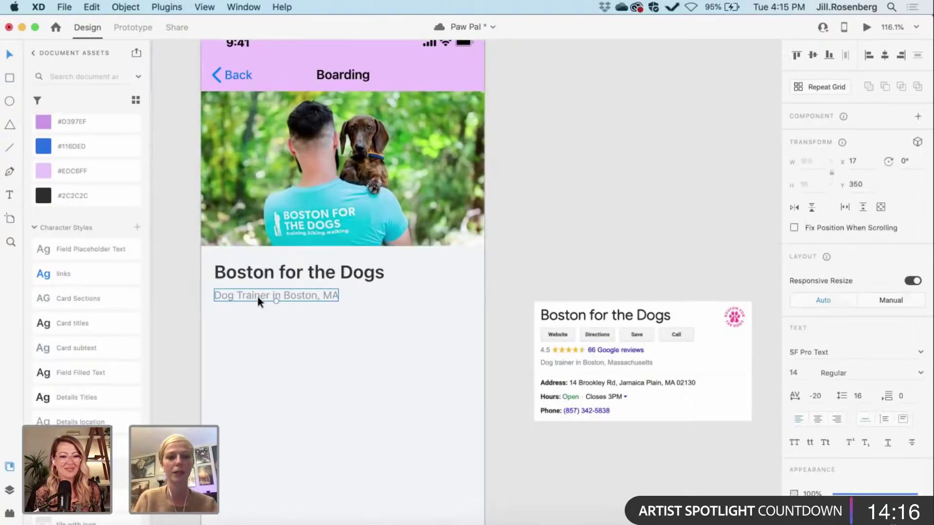
left_click_drag(258, 296, 258, 315)
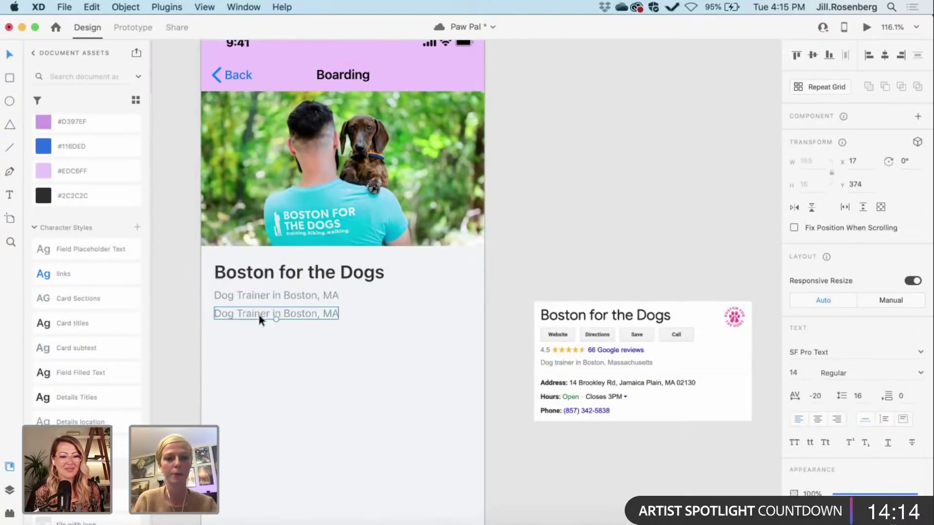
double_click(258, 316)
Step: Complete the copied line so it reads 4.5 and leave text editing
type("4.5")
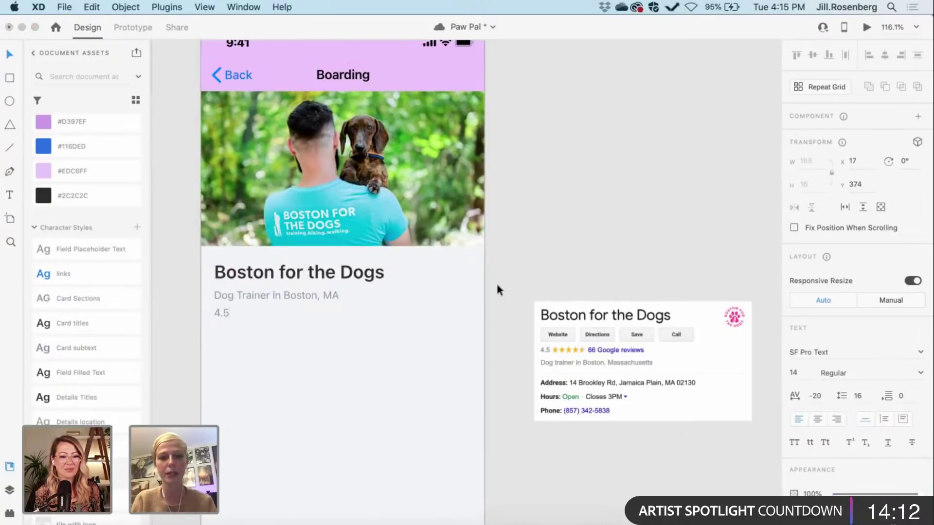
left_click(524, 252)
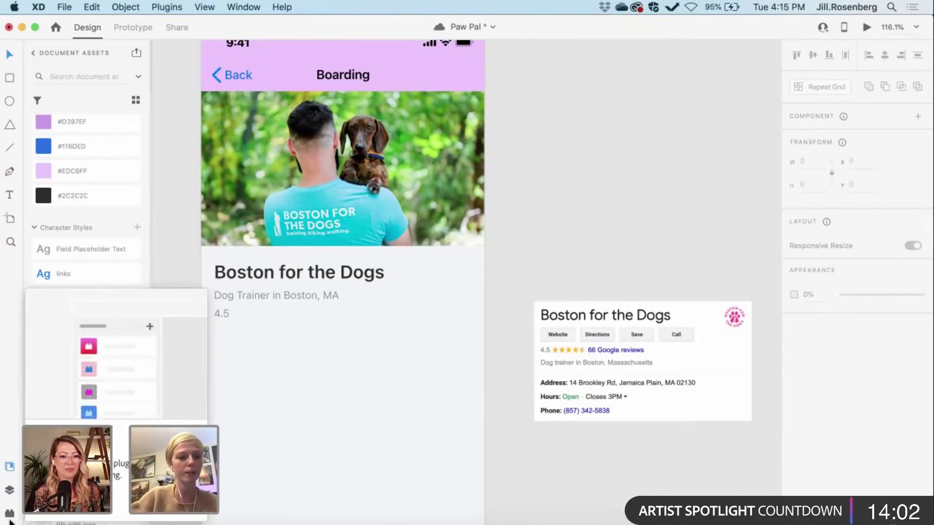
Step: Place a filled star icon from the Auto Icon plugin's 'star' search below the 4.5 rating
left_click(9, 514)
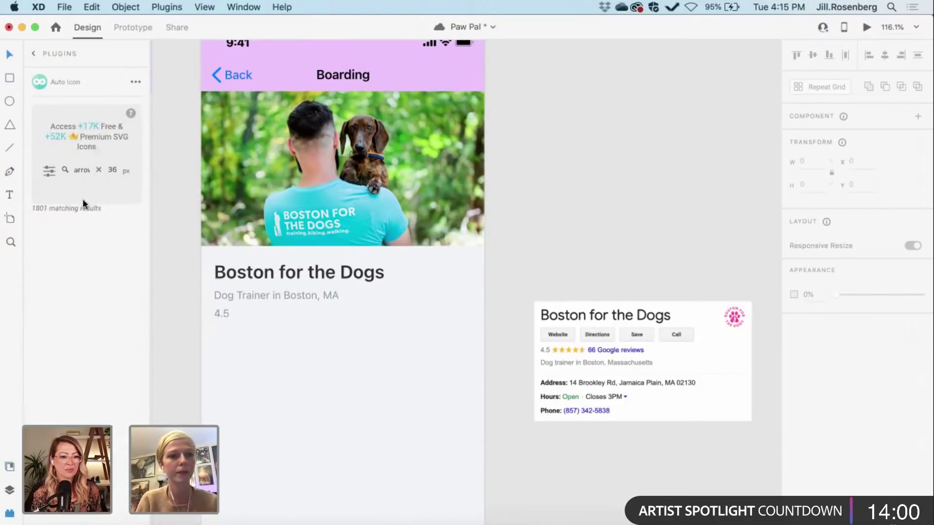
left_click(99, 170)
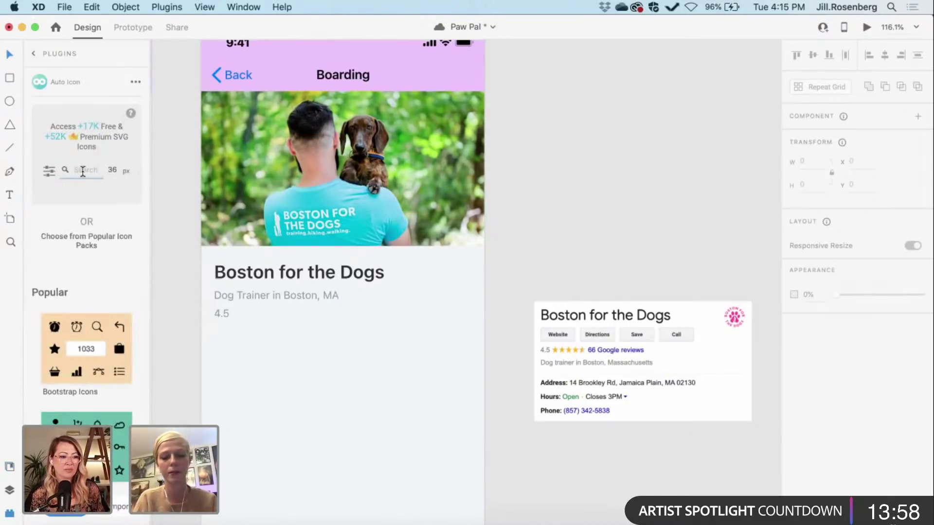
type("star")
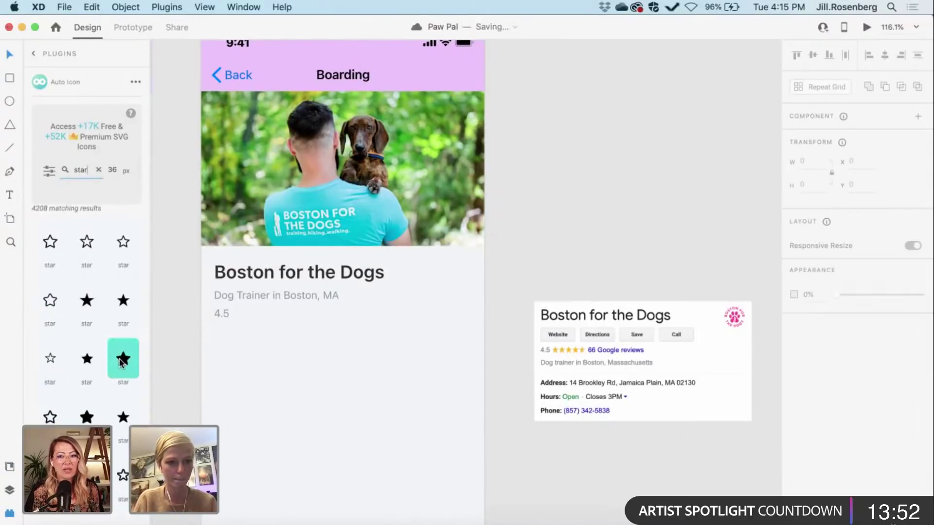
left_click_drag(123, 359, 265, 344)
Step: Give the star a soft yellow fill (#F2DA57) and reselect it
left_click(813, 399)
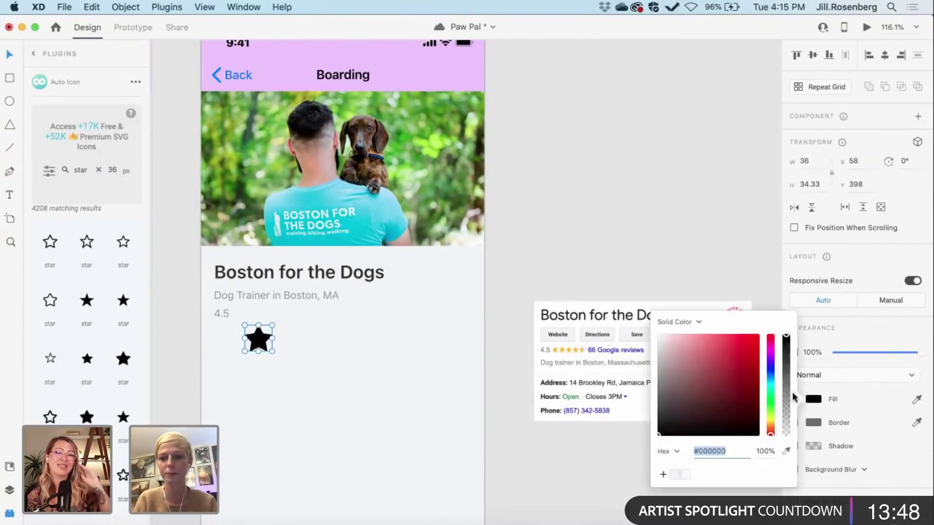
left_click(771, 423)
left_click(771, 421)
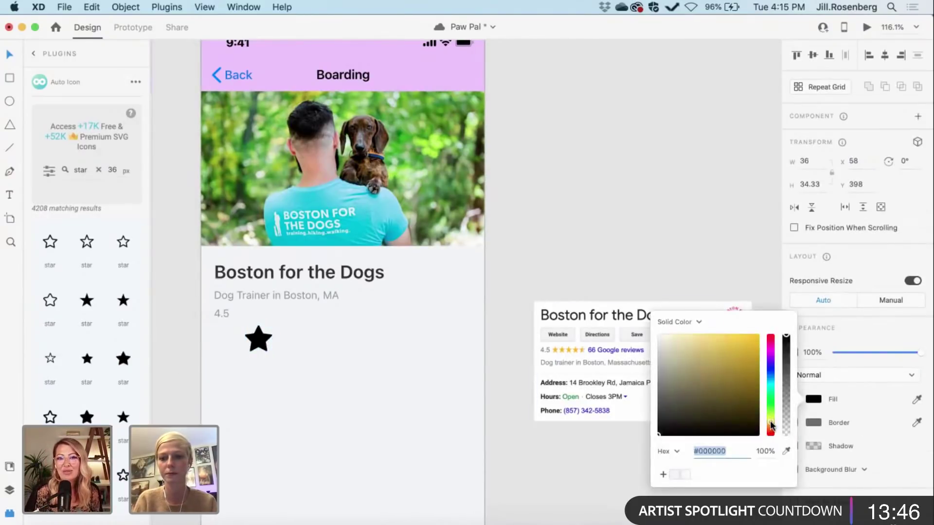
left_click_drag(723, 376, 722, 340)
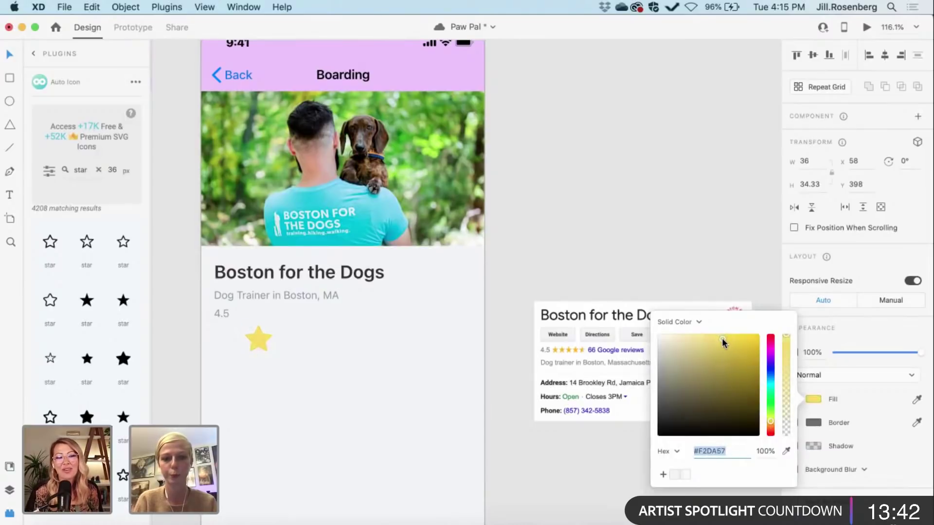
left_click(568, 463)
left_click(257, 343)
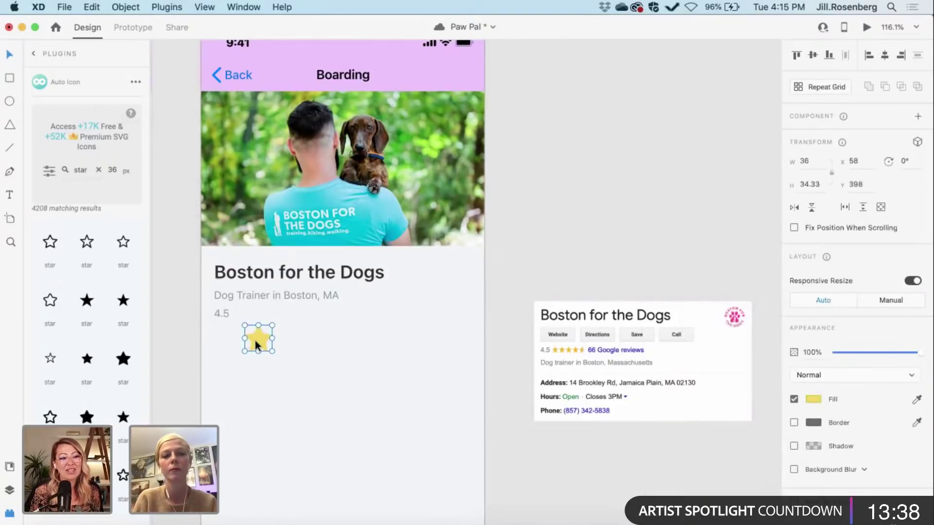
Step: Shrink the star, then duplicate and Shift+Right-nudge it into a row of five stars
left_click_drag(271, 351, 238, 313)
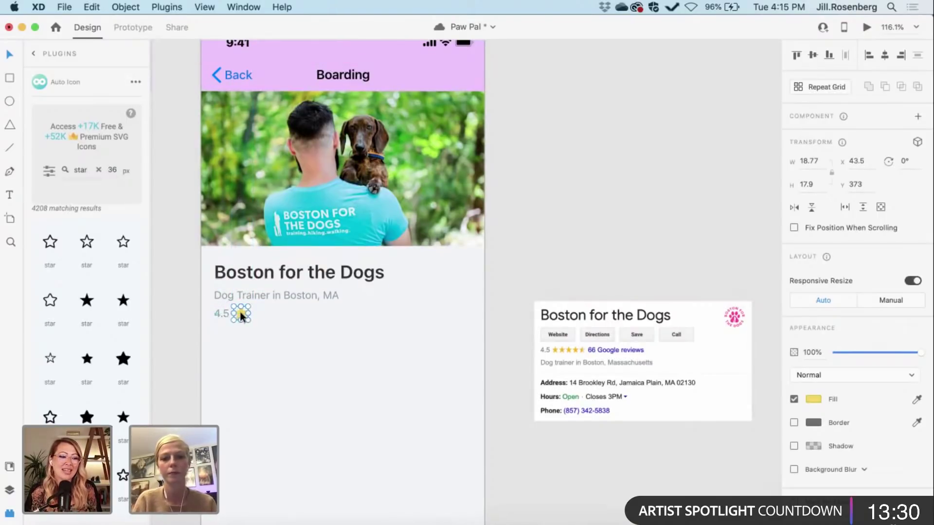
scroll(241, 315, "up", 5)
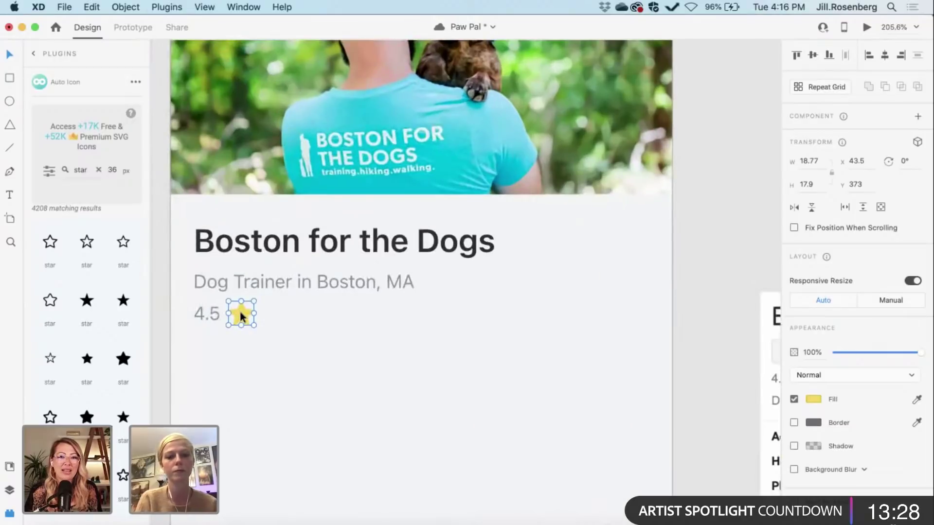
key("super+d")
key("shift+Right")
key("shift+Right")
key("Right")
key("Right")
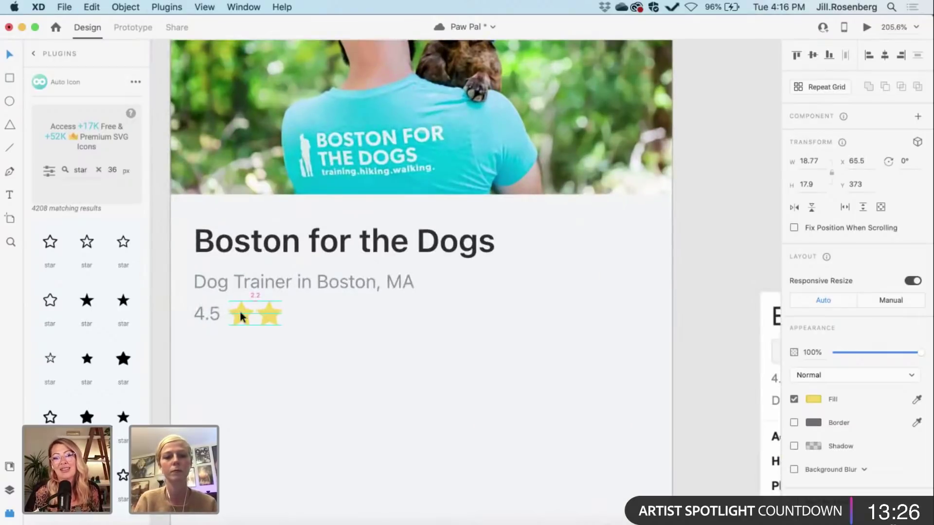
key("super+d")
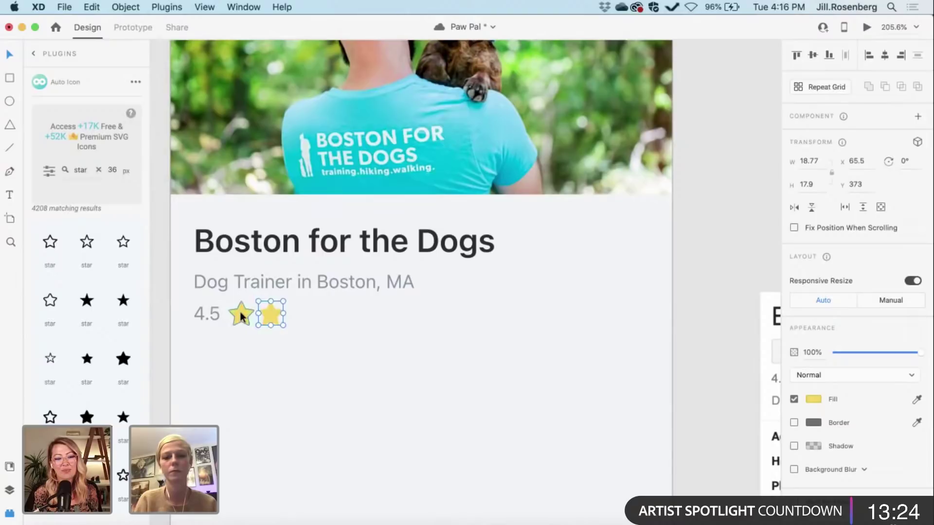
key("shift+Right")
key("shift+Right")
key("Right")
key("Right")
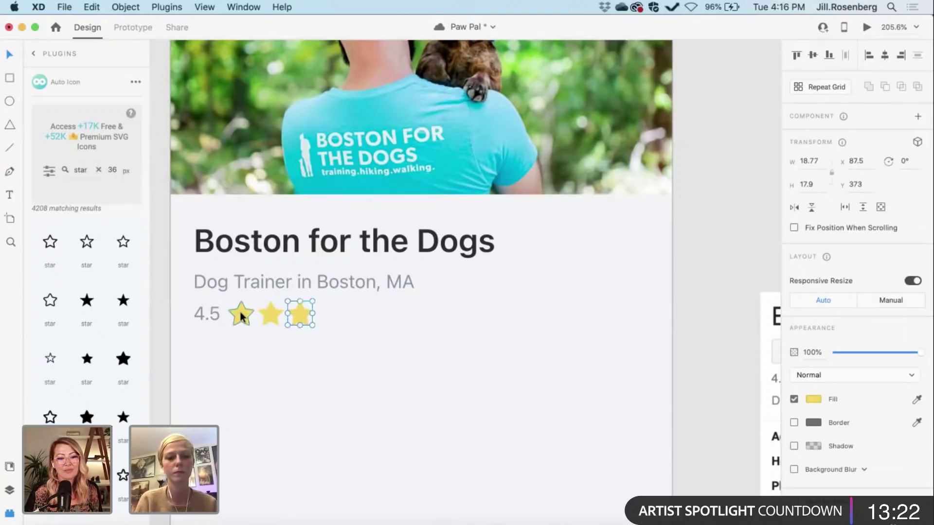
scroll(241, 315, "right", 2)
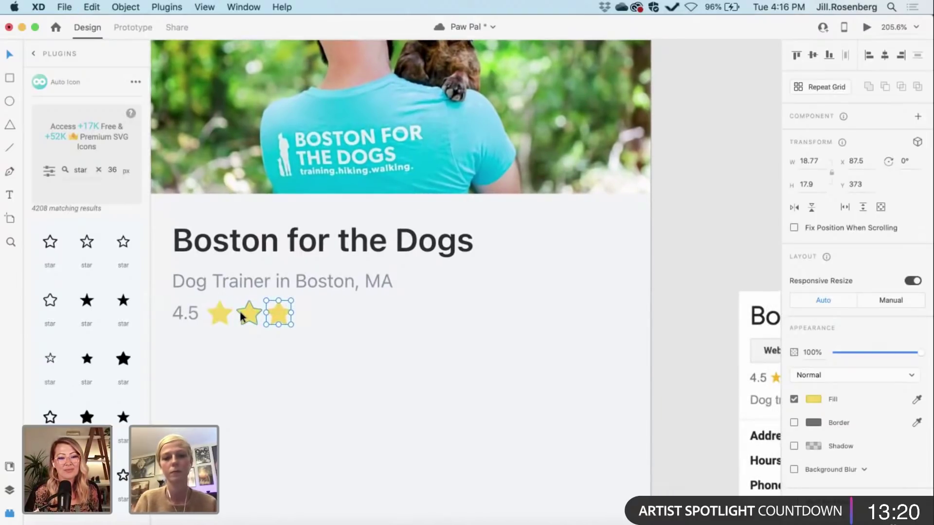
key("super+d")
key("shift+Right")
key("shift+Right")
key("Right")
key("Right")
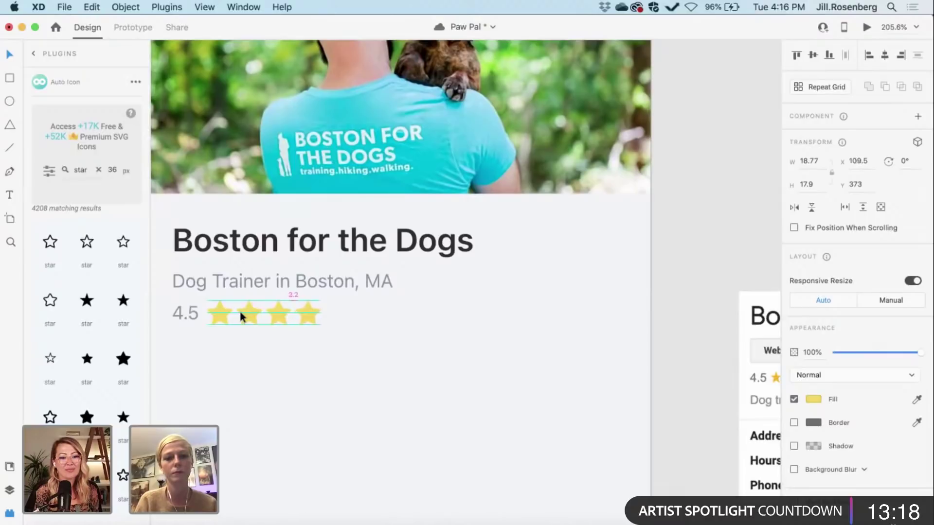
key("super+d")
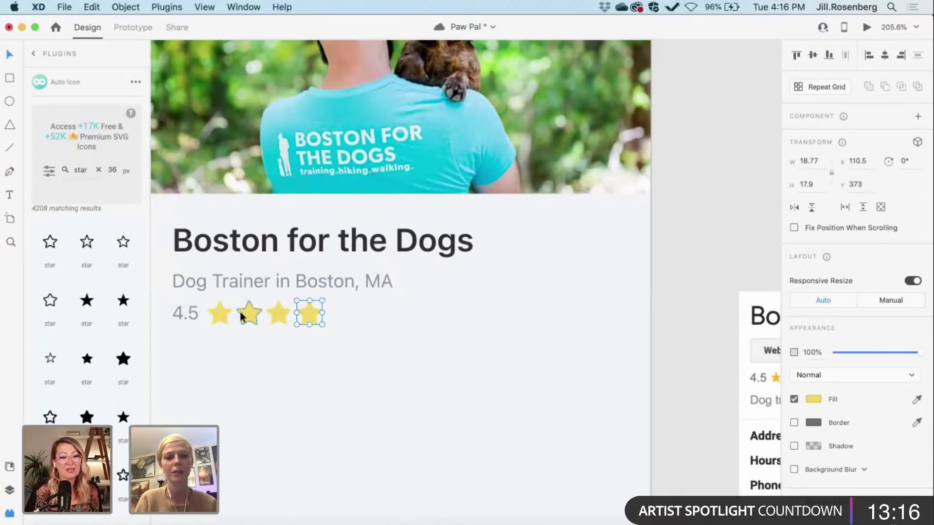
key("shift+Right")
key("shift+Right")
key("Right")
key("Right")
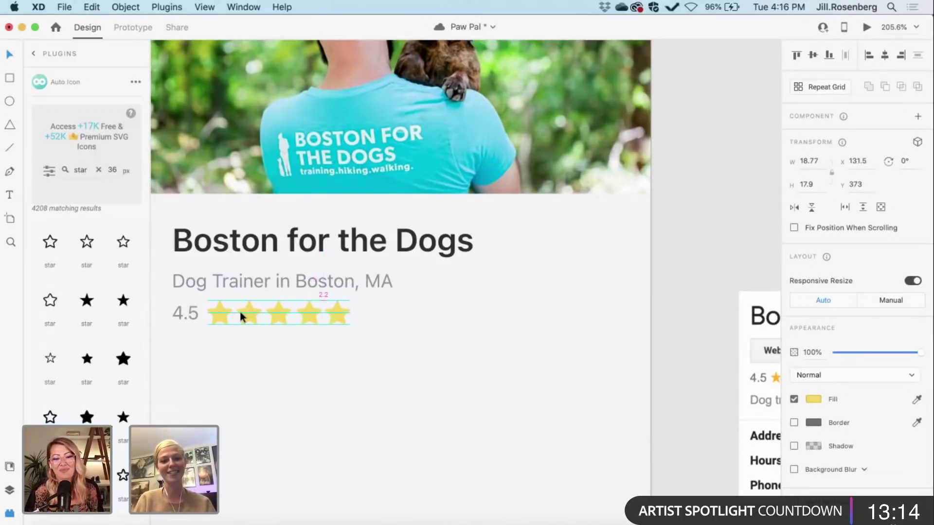
Step: Scale all five stars down to about 13×12 and nudge them down to line up with 4.5
key("Escape")
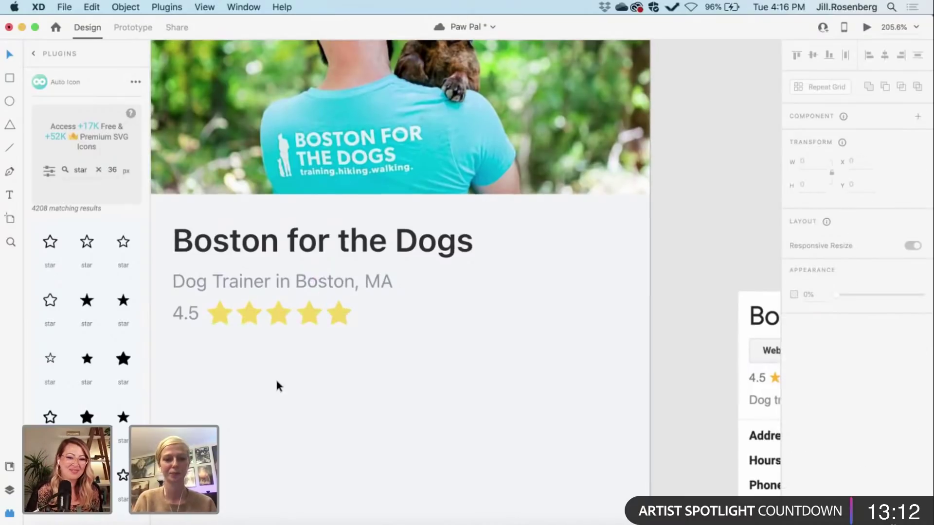
scroll(276, 381, "down", 3)
scroll(276, 381, "down", 3)
scroll(276, 381, "up", 5)
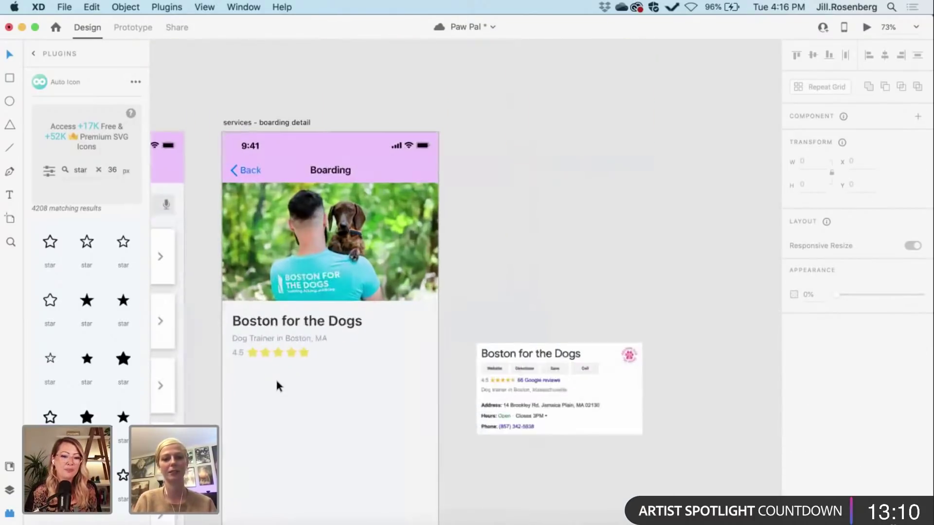
left_click_drag(360, 361, 225, 316)
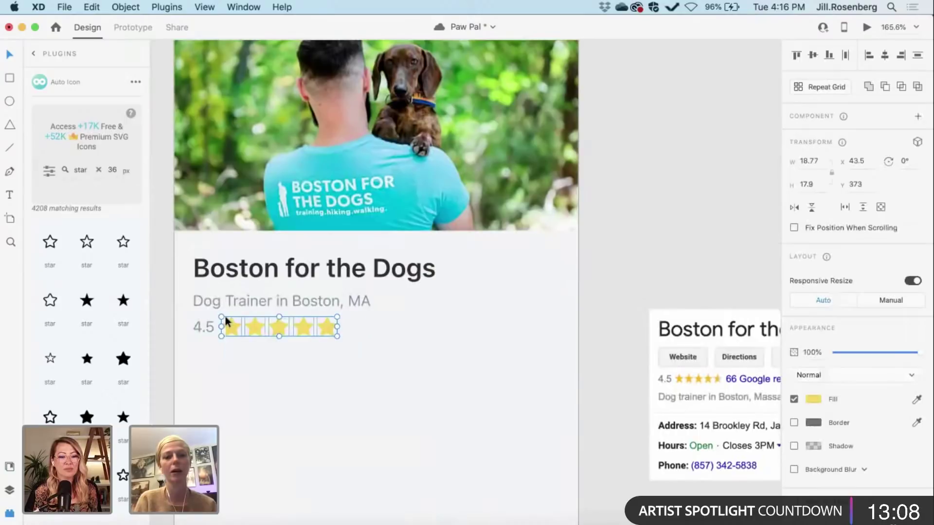
left_click_drag(337, 336, 311, 331)
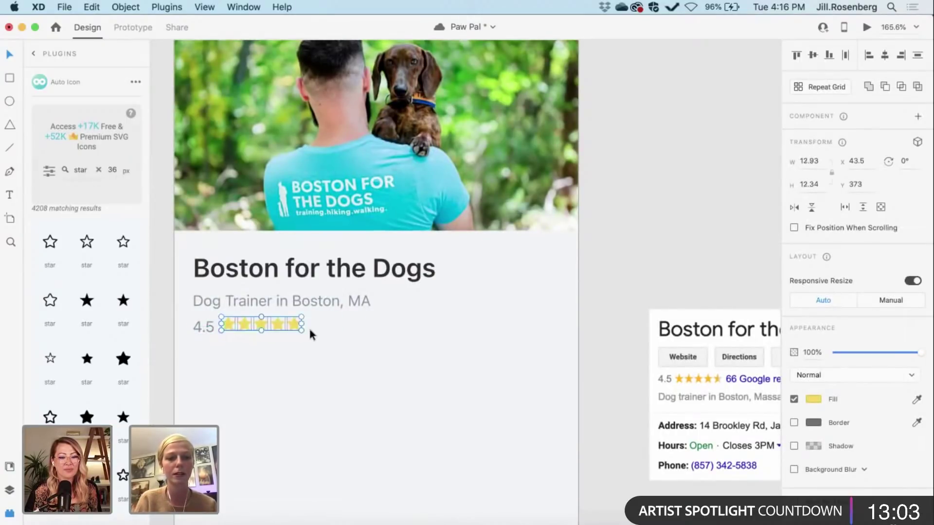
key("Down")
key("Down")
key("Down")
left_click(272, 350)
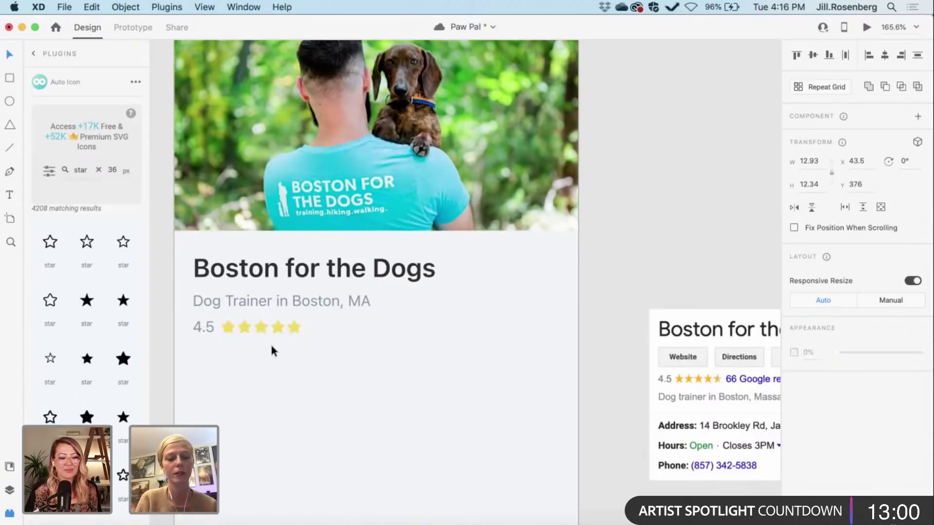
Step: In path edit mode, select the fifth star's top, right-side and bottom-right anchor points
scroll(293, 360, "up", 10)
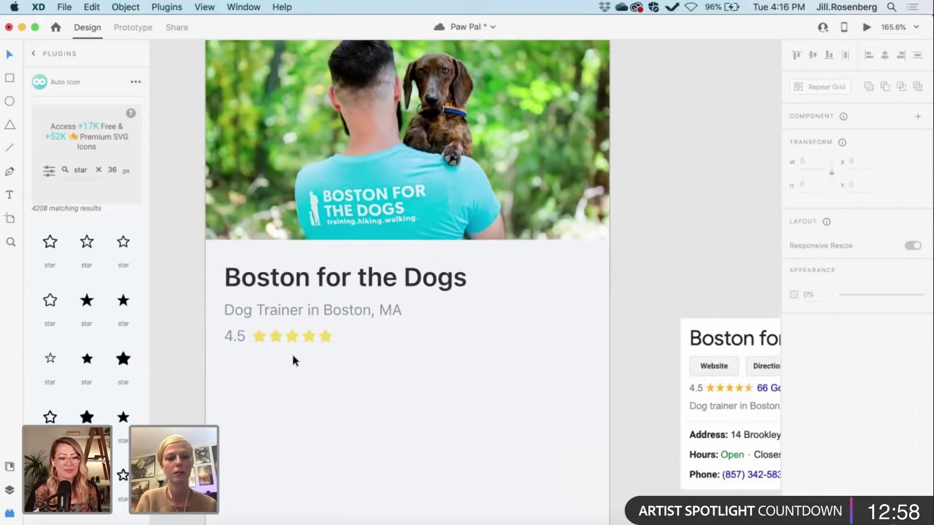
scroll(293, 360, "up", 9)
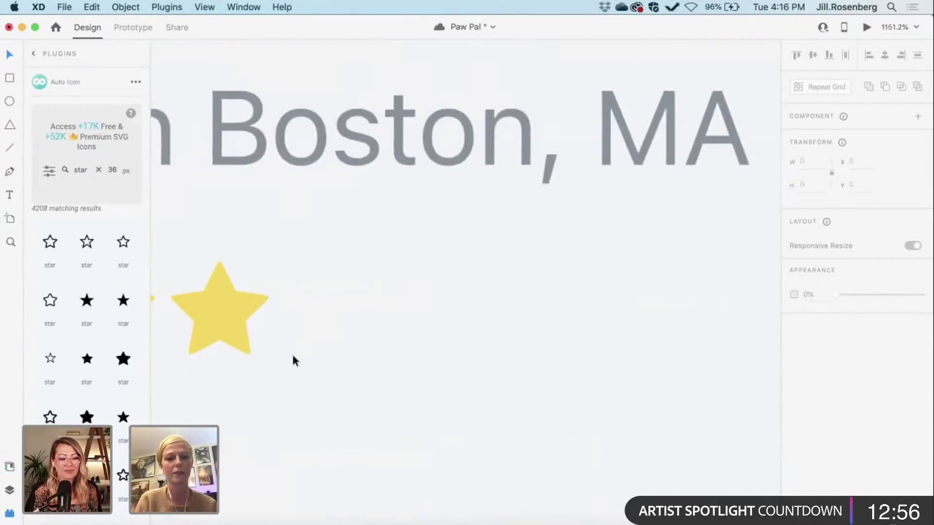
left_click(284, 327)
double_click(282, 323)
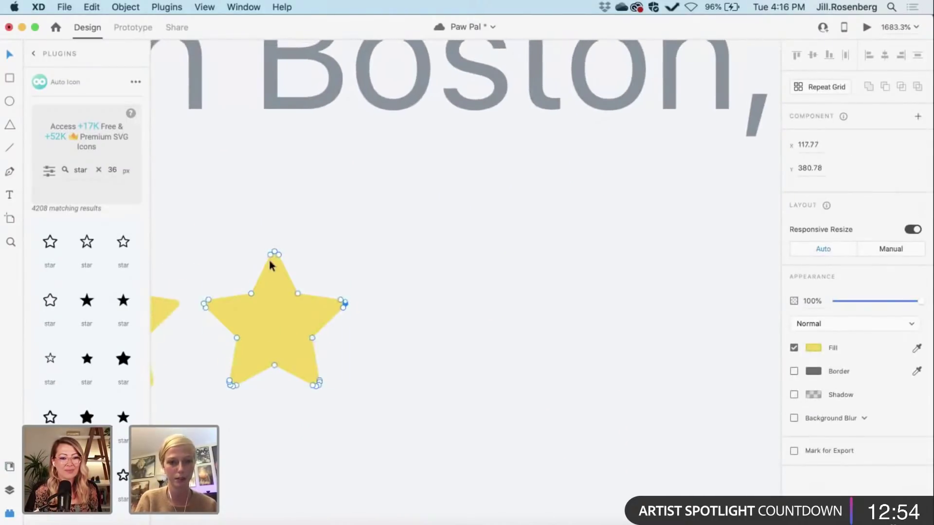
left_click(277, 254)
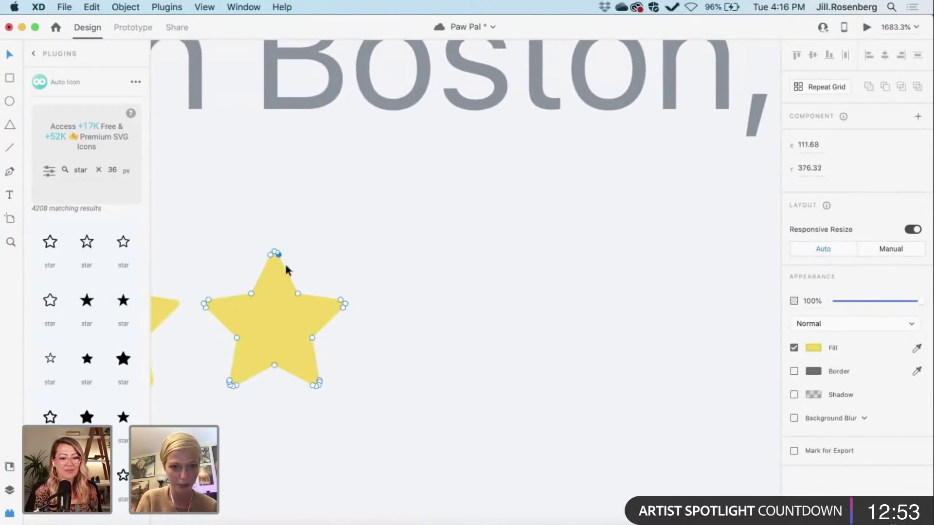
left_click(297, 293, "shift")
left_click(340, 301, "shift")
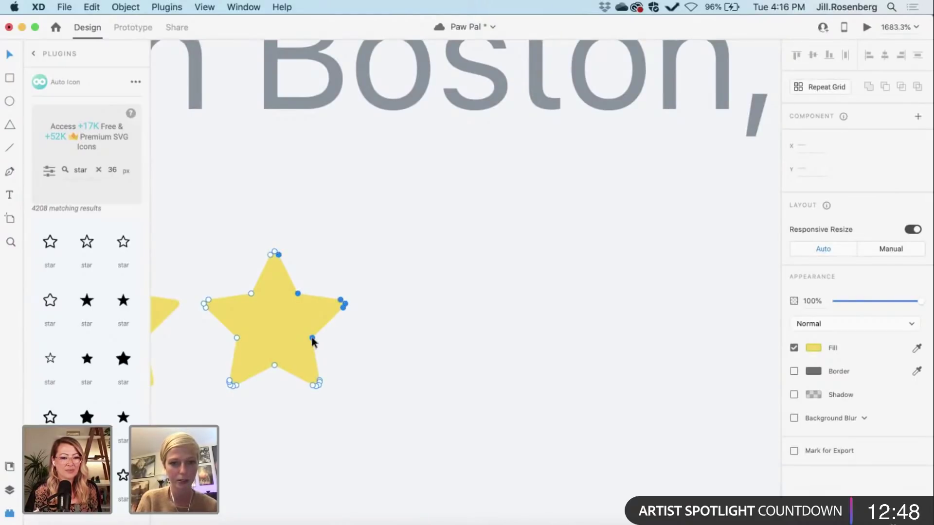
left_click(319, 382, "shift")
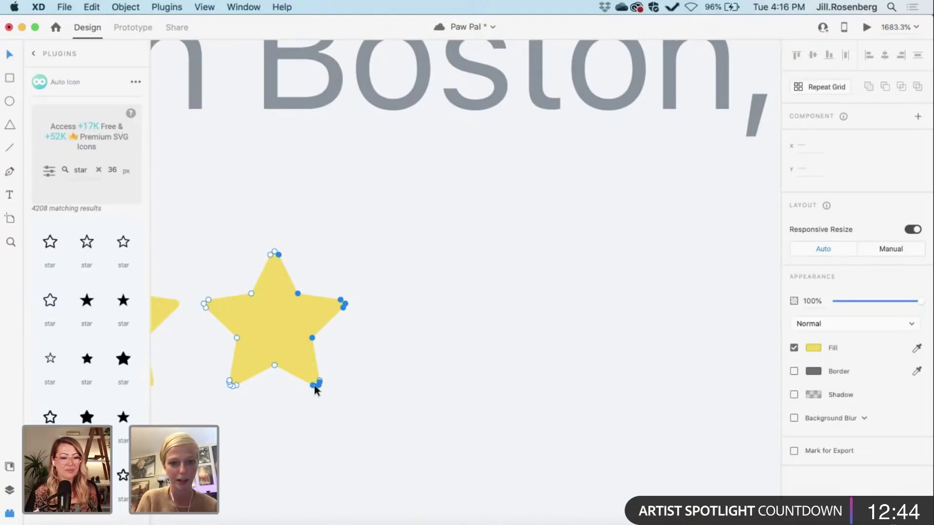
Step: Delete the right-side points and straighten the cut edge into a half star
key("Delete")
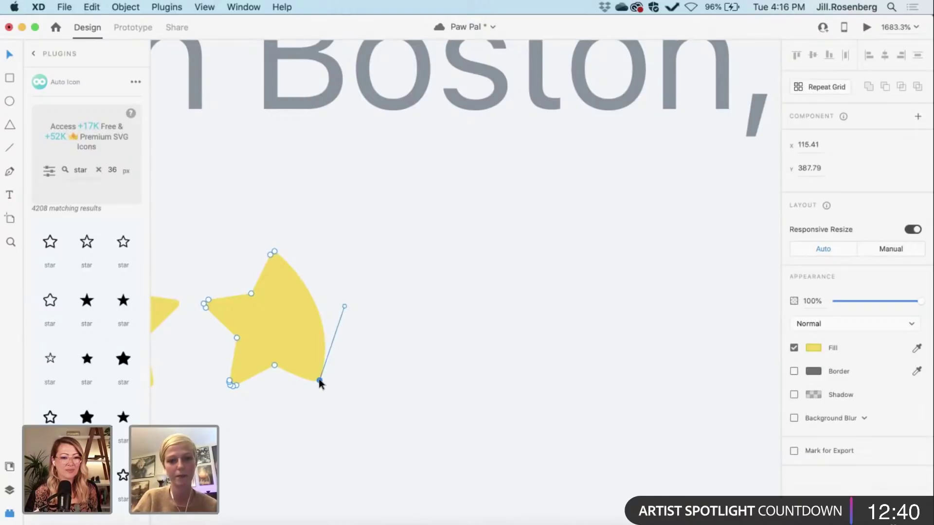
key("Delete")
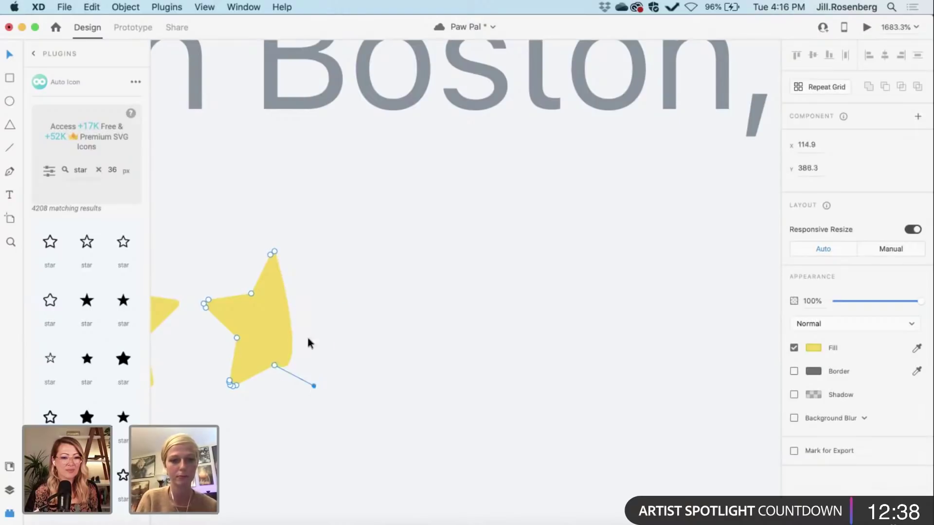
left_click(278, 310)
left_click_drag(278, 306, 274, 303)
left_click(345, 404)
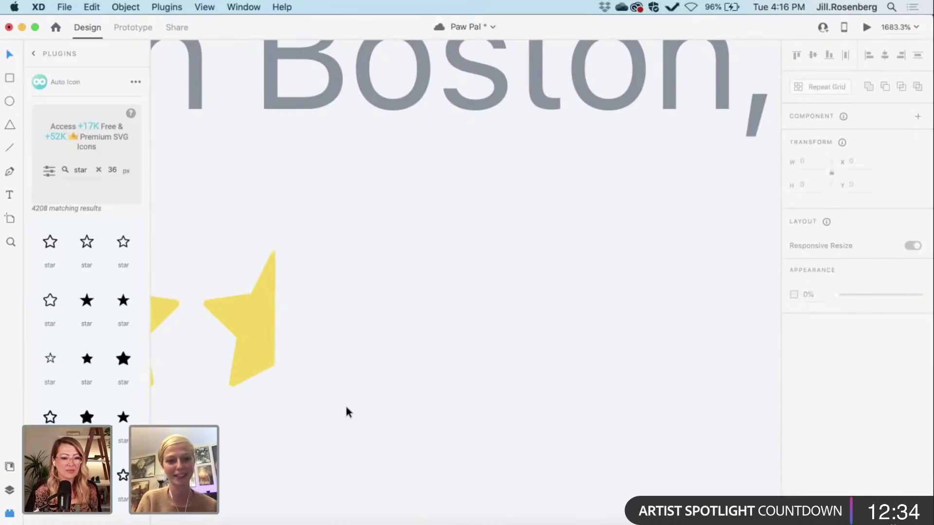
Step: Zoom out to show the artboard and Google reference card, then open Document Assets
scroll(345, 404, "down", 5)
scroll(346, 409, "down", 3)
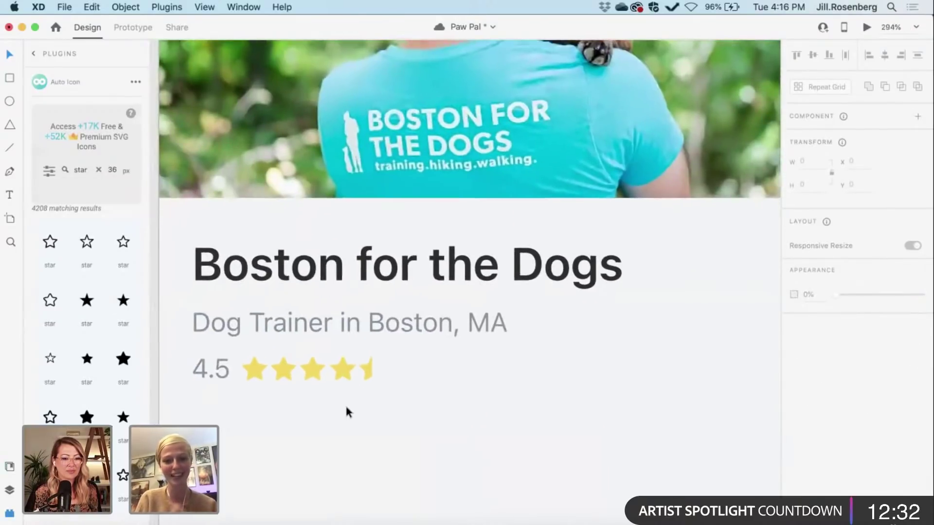
scroll(346, 409, "down", 4)
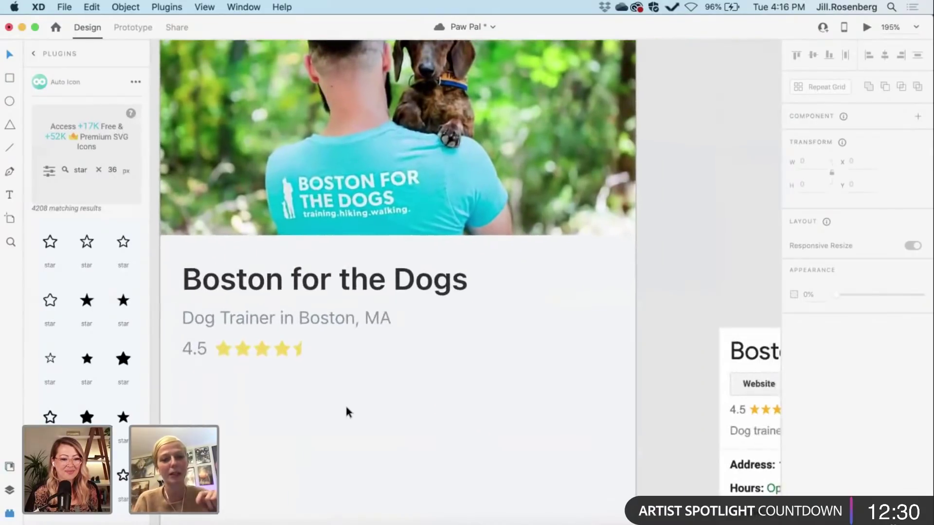
scroll(346, 411, "down", 2)
scroll(346, 411, "right", 1)
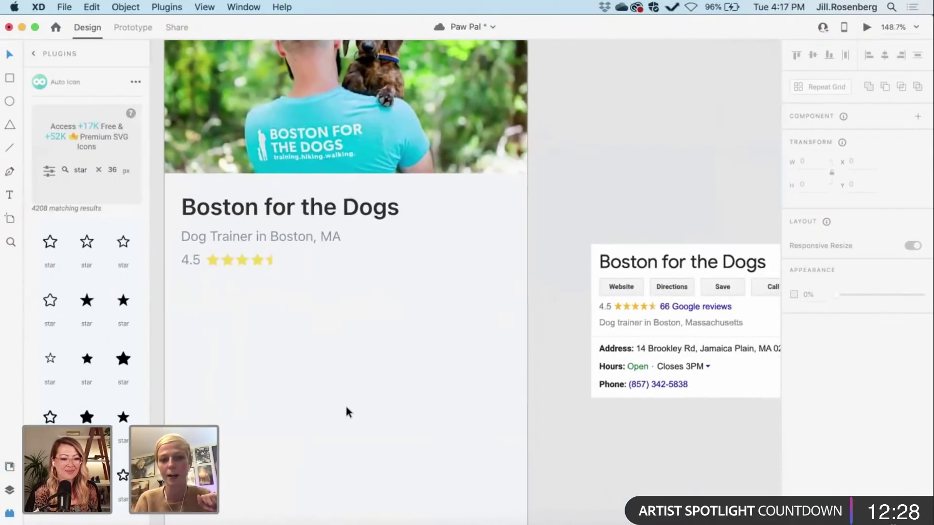
scroll(346, 408, "right", 5)
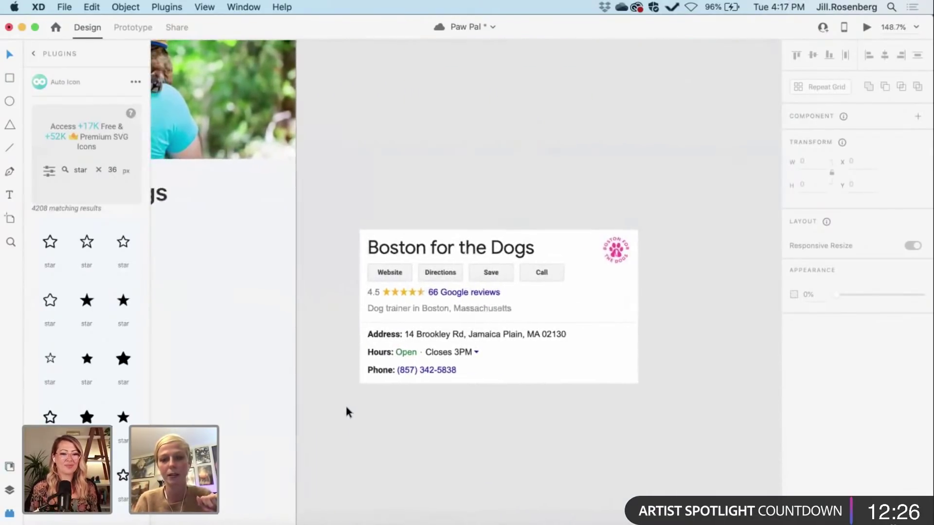
scroll(346, 412, "left", 3)
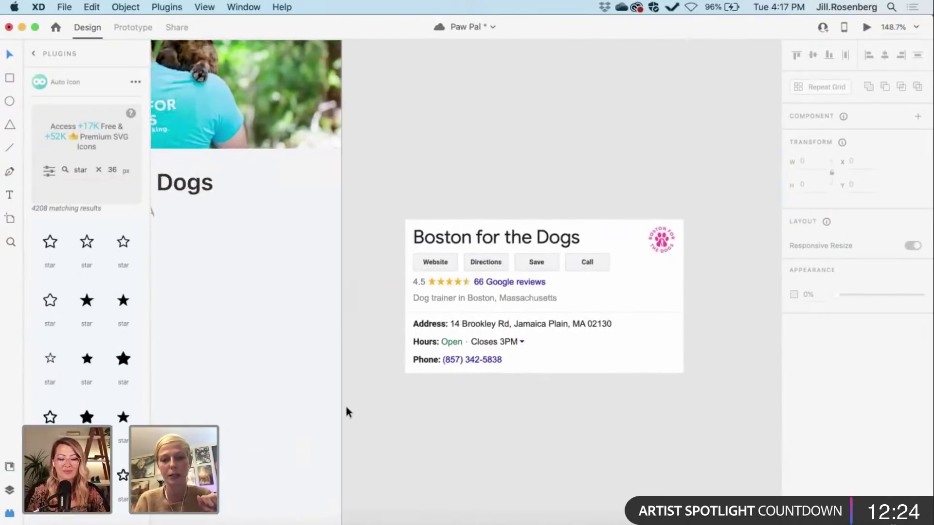
scroll(346, 408, "left", 3)
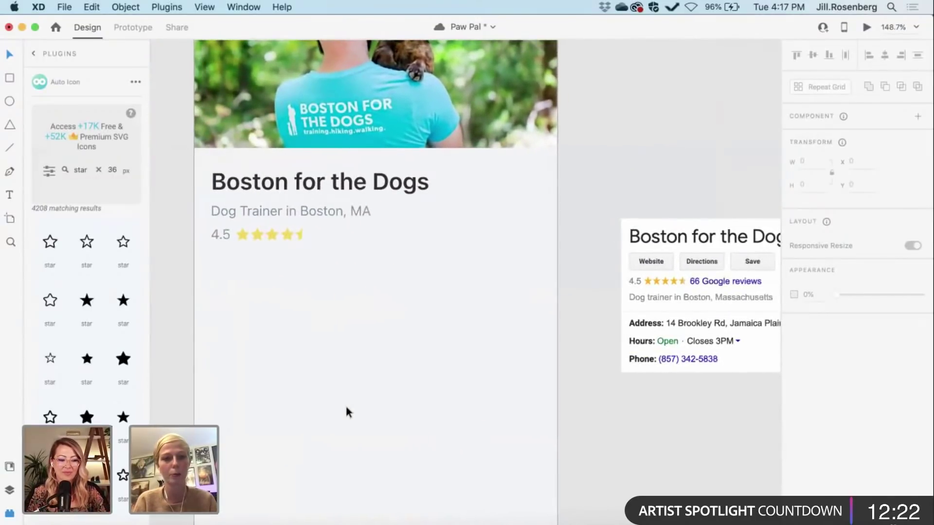
left_click(9, 467)
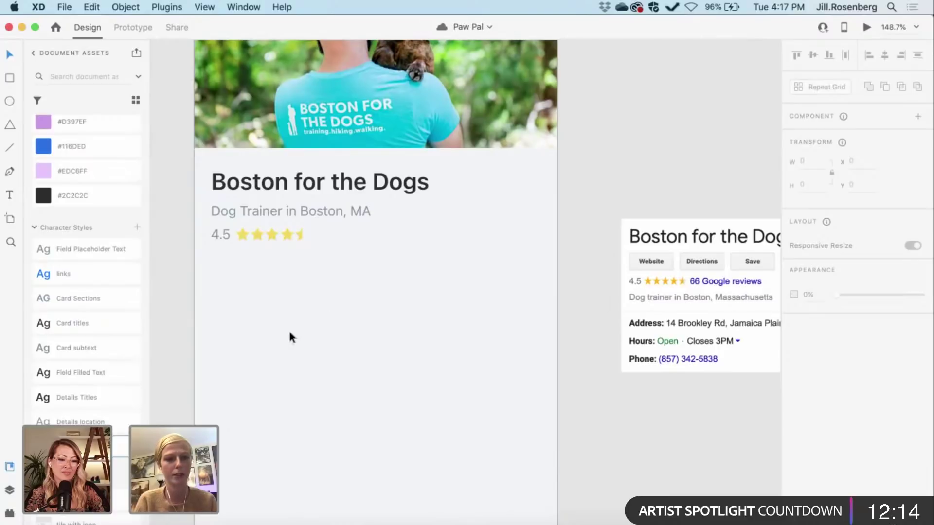
Step: Add an 'Address:' text label below the star rating
key("t")
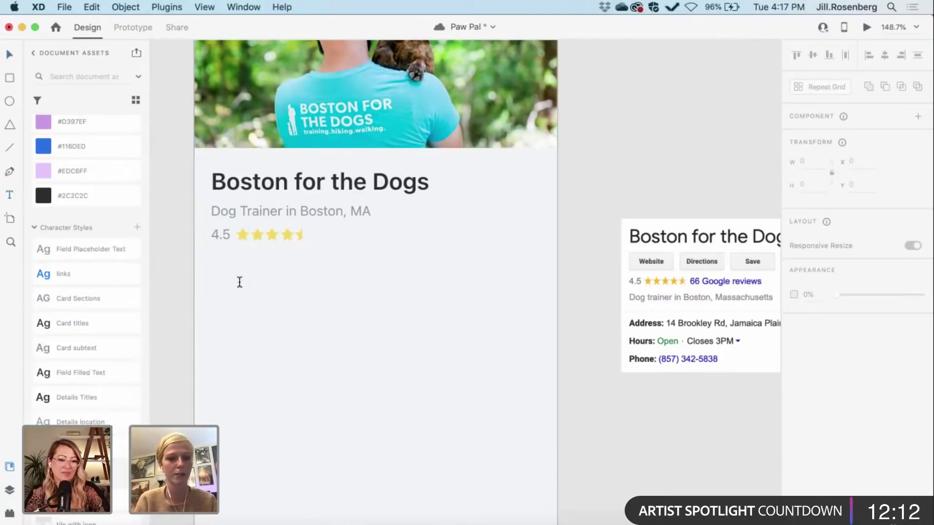
left_click(239, 282)
type("A")
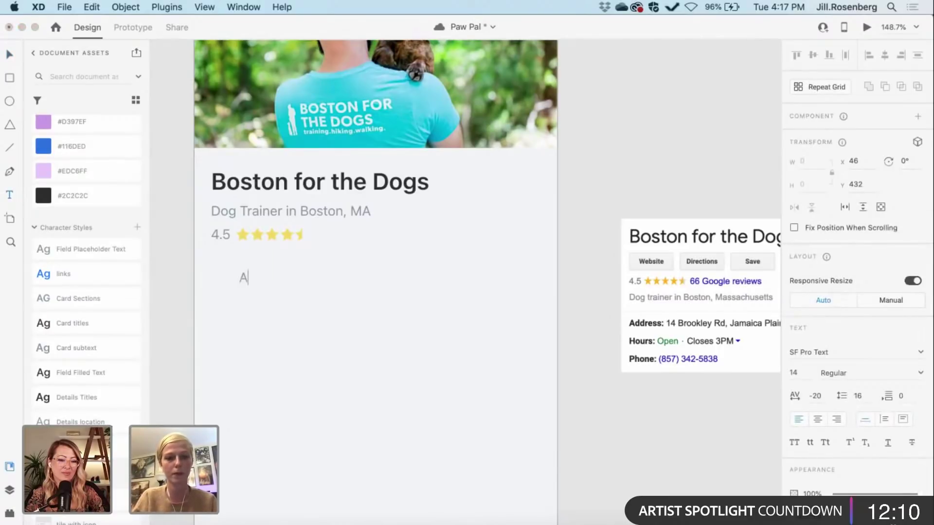
type("ddress")
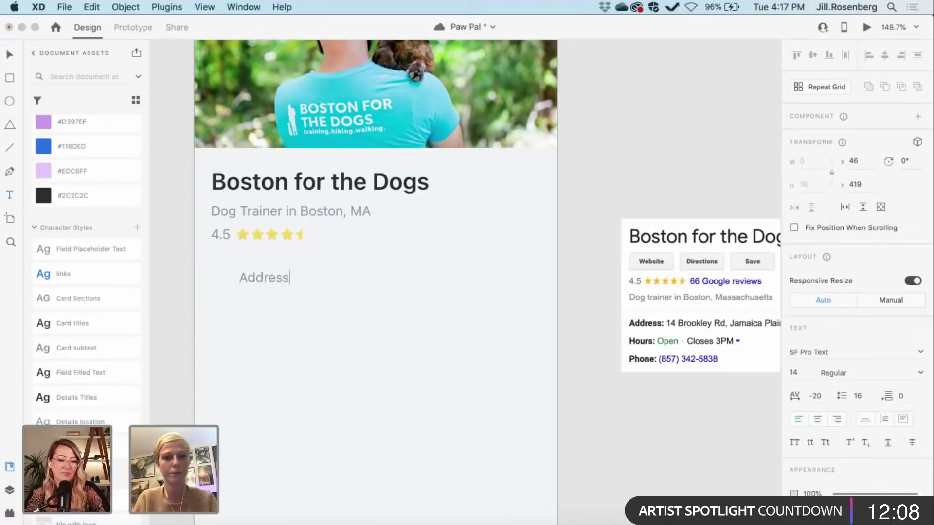
double_click(251, 279)
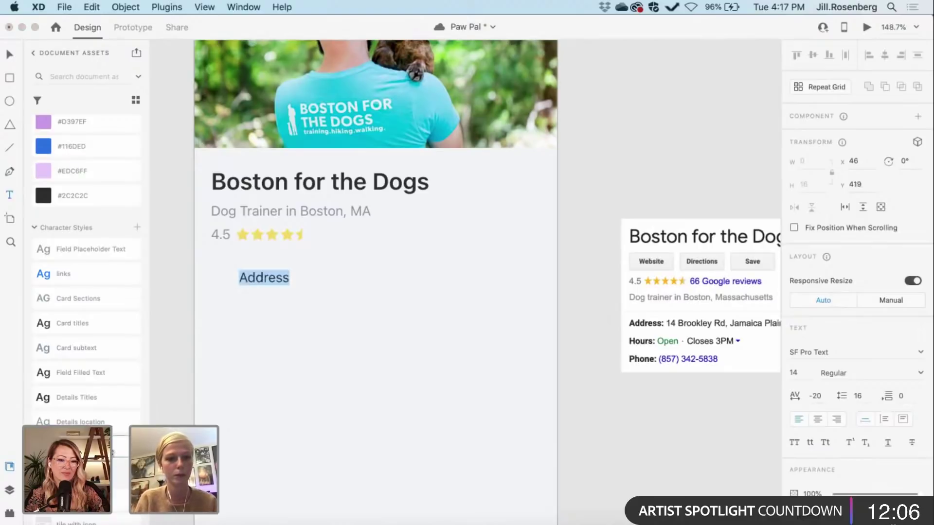
key("Escape")
double_click(277, 278)
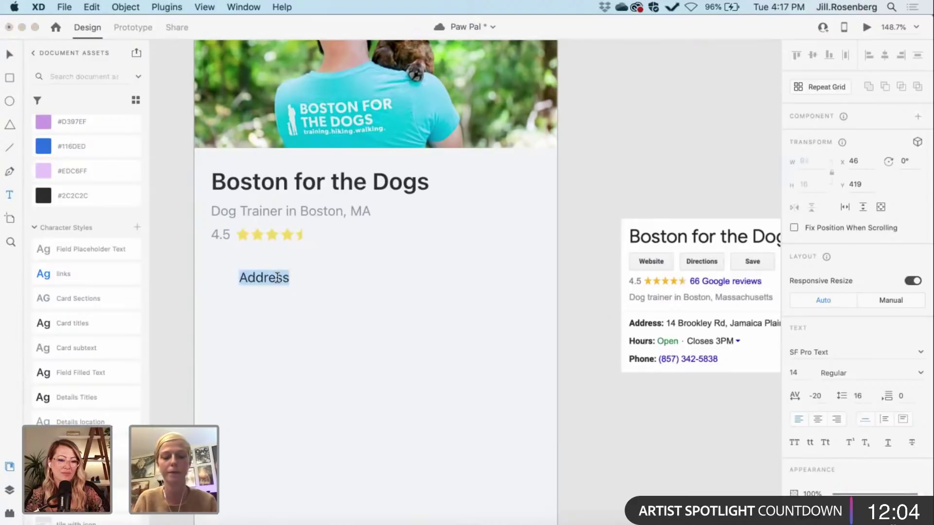
key("Right")
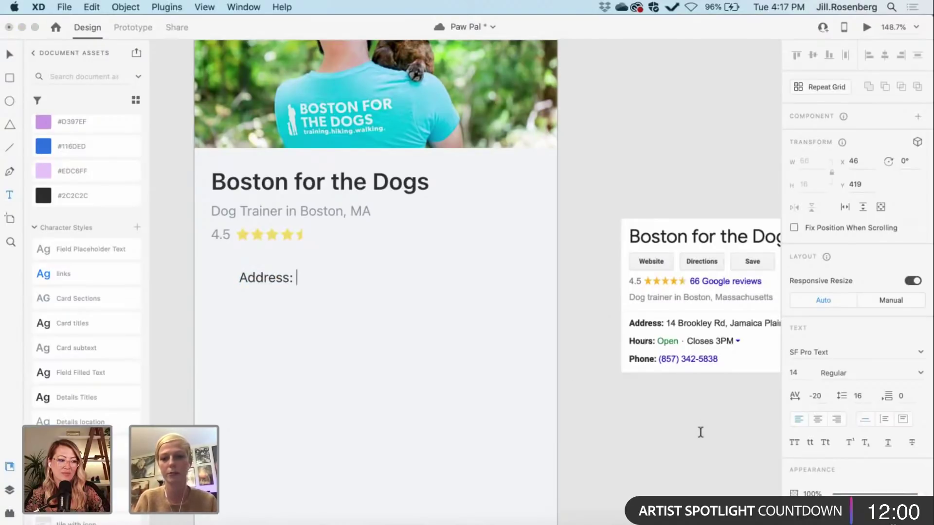
key("Escape")
Step: Move the Google info card image onto the artboard below the label
scroll(700, 433, "up", 1)
scroll(700, 432, "down", 3)
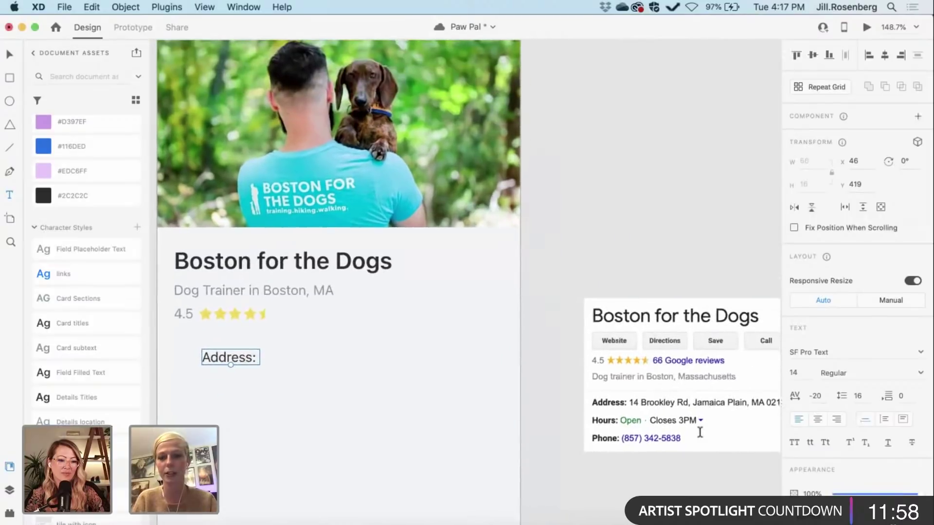
scroll(502, 369, "up", 2)
scroll(503, 369, "right", 3)
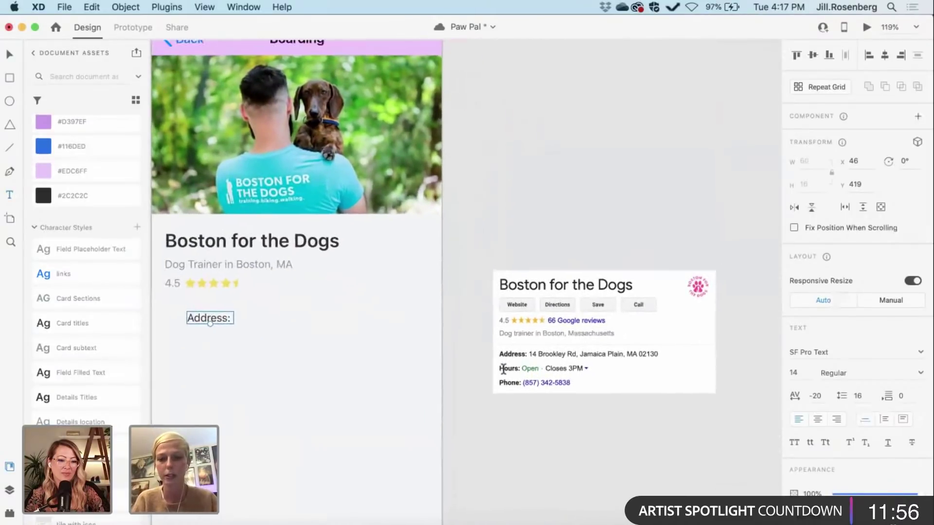
left_click(481, 359)
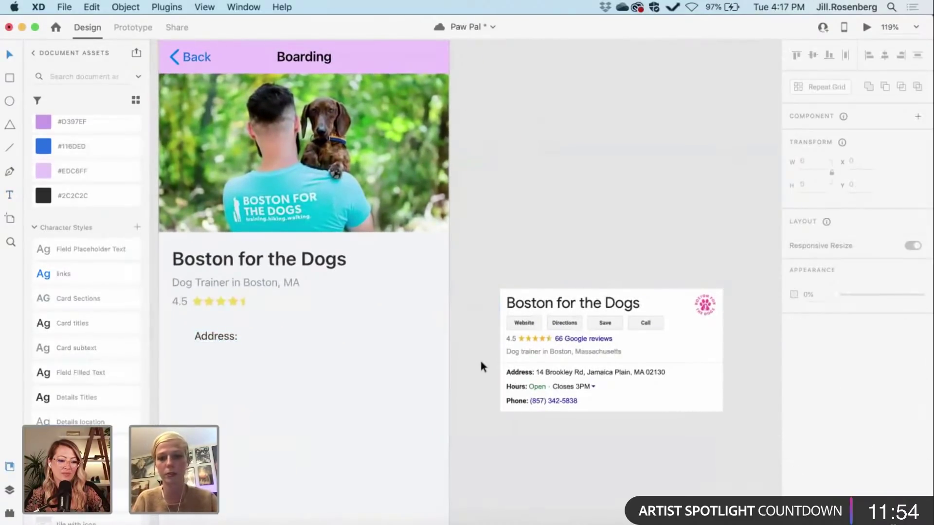
left_click_drag(544, 377, 229, 485)
Step: Type the listing's street address after the Address: label, then select the label text
scroll(229, 485, "up", 5)
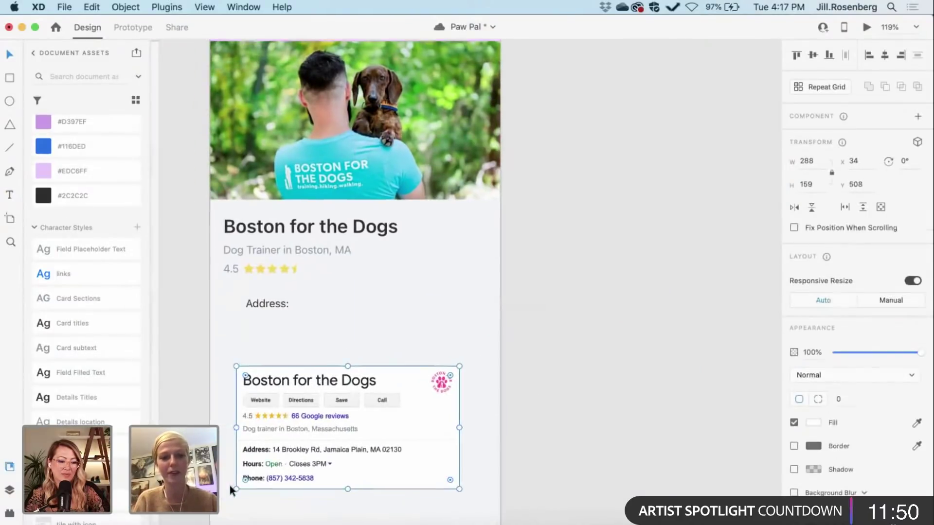
double_click(286, 214)
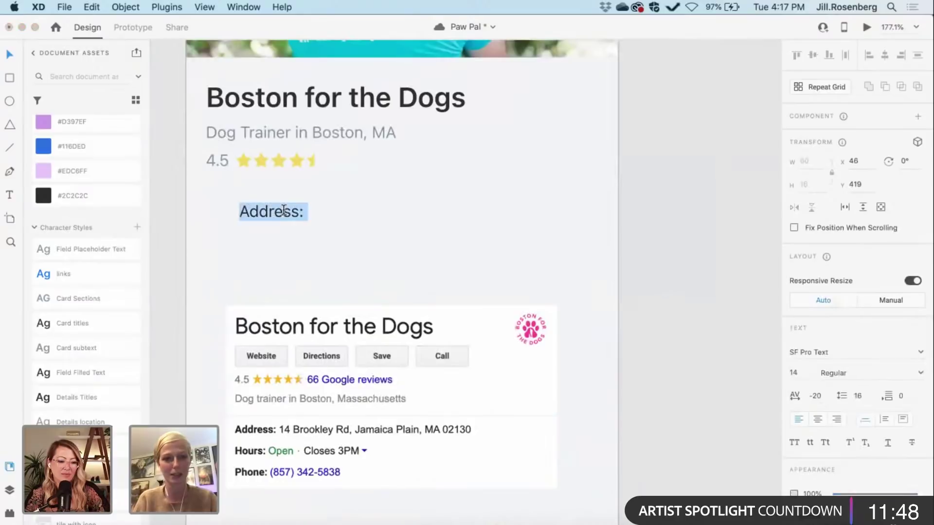
left_click(305, 212)
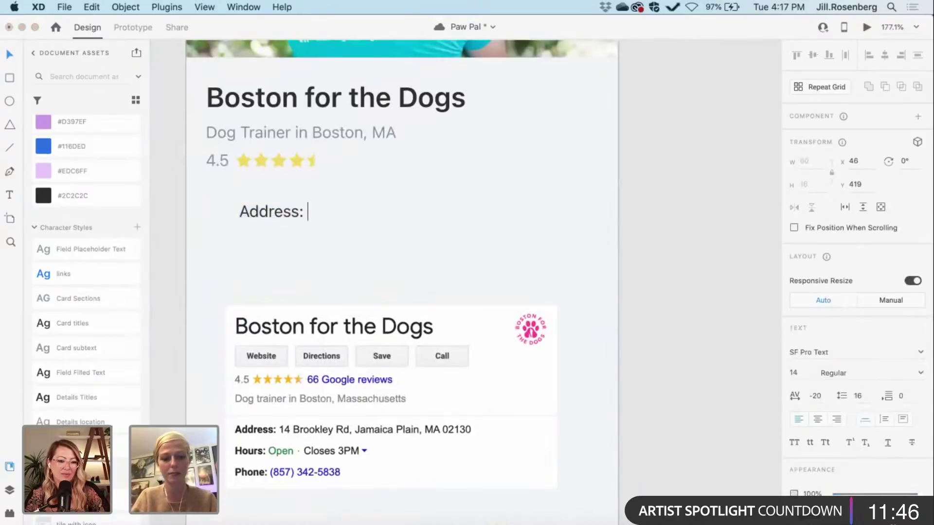
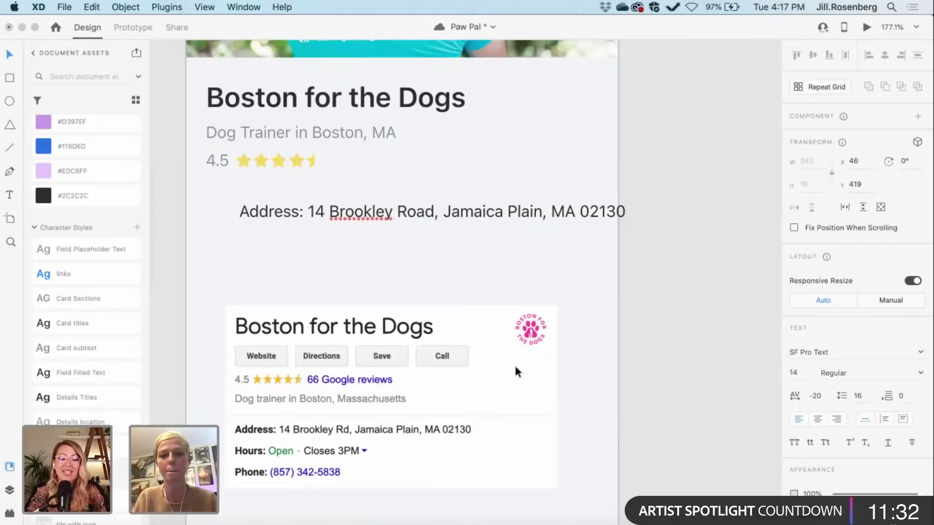
left_click_drag(303, 212, 192, 199)
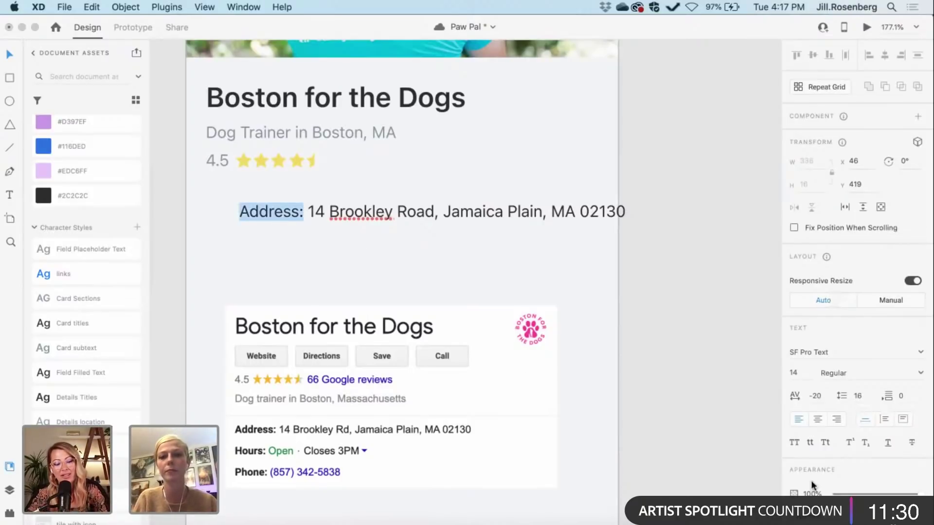
Step: Make the Address: label Semibold and align the address line with the title's left edge
left_click(921, 373)
left_click(921, 374)
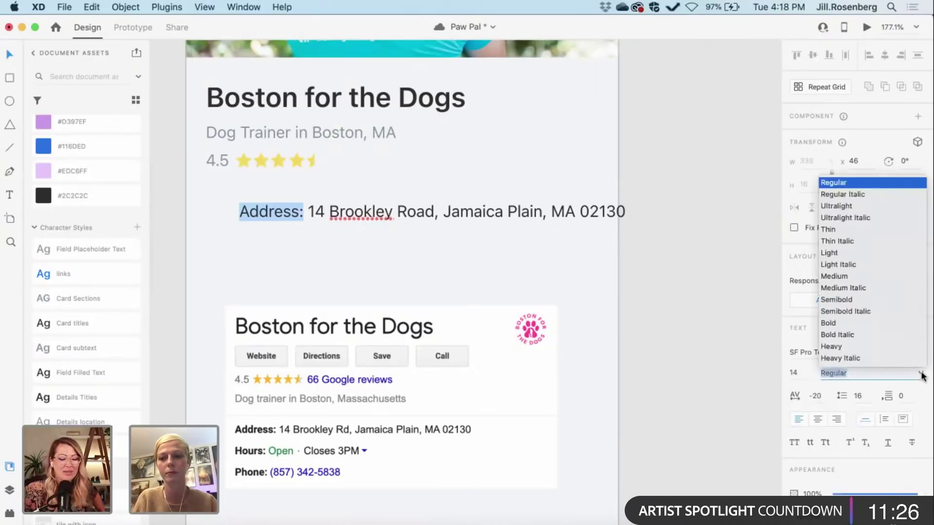
left_click(827, 303)
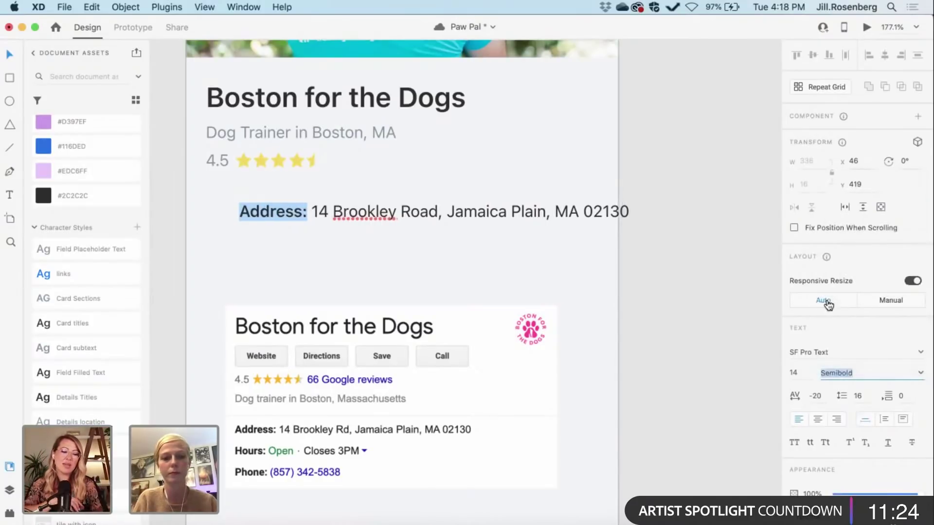
key("Escape")
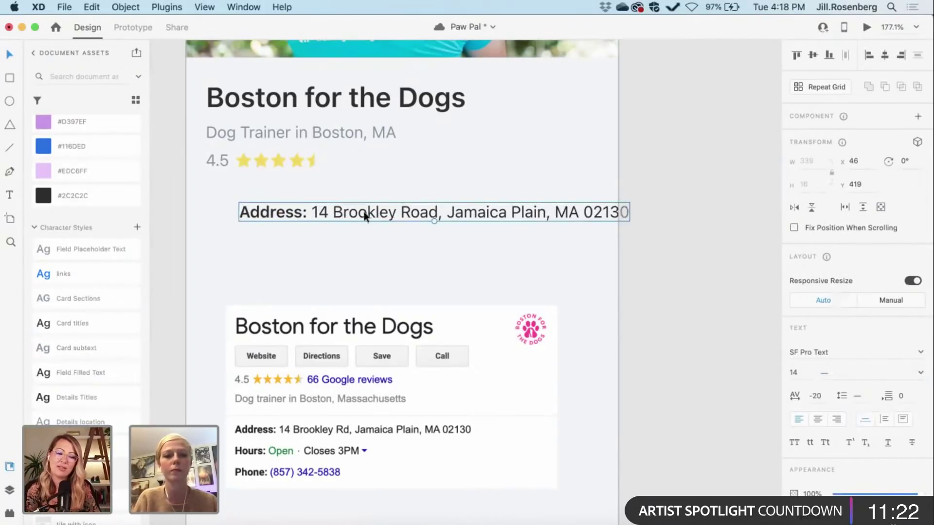
left_click_drag(365, 215, 329, 212)
Step: Copy the address line below itself and relabel the copy 'Hours:'
scroll(328, 213, "down", 5)
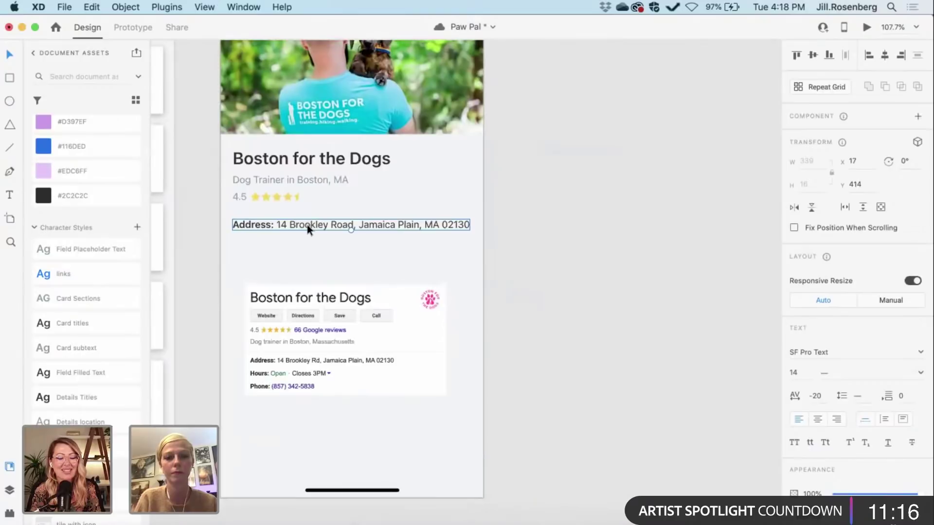
left_click_drag(307, 225, 307, 242)
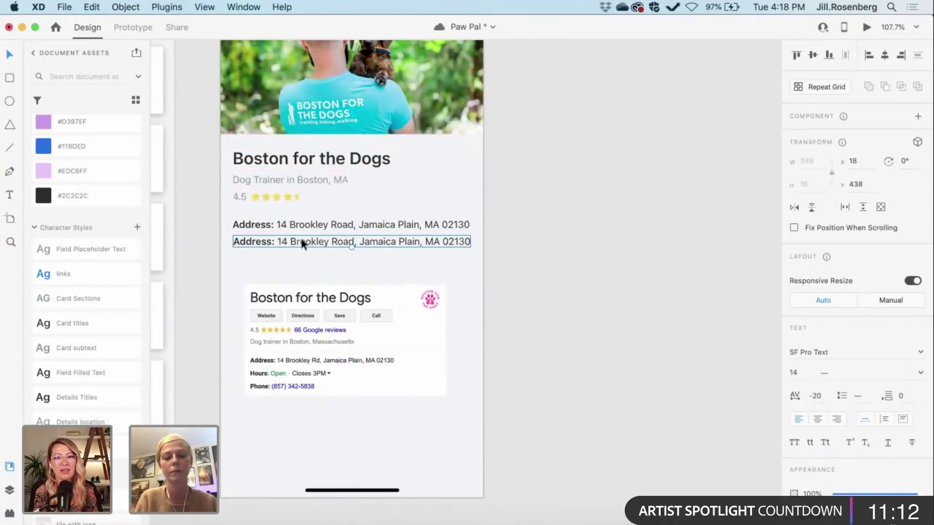
double_click(269, 241)
left_click(270, 241)
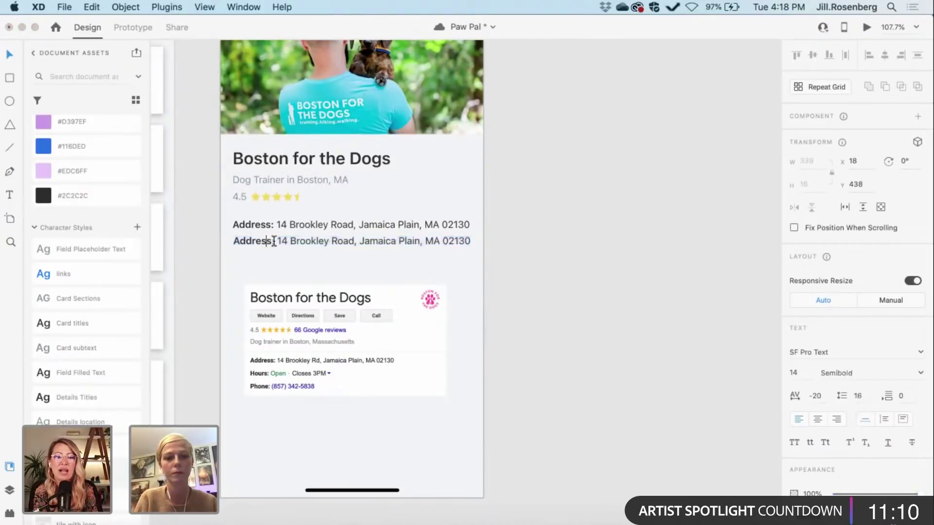
left_click_drag(274, 241, 220, 240)
type("Hours")
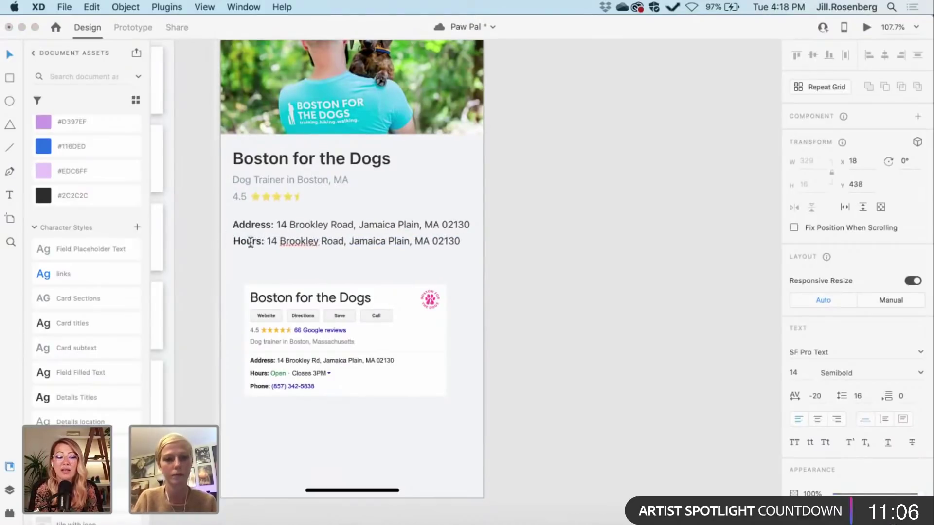
type(":")
Step: Replace the copied address text with '7:00am – 6:00pm'
left_click_drag(268, 241, 484, 242)
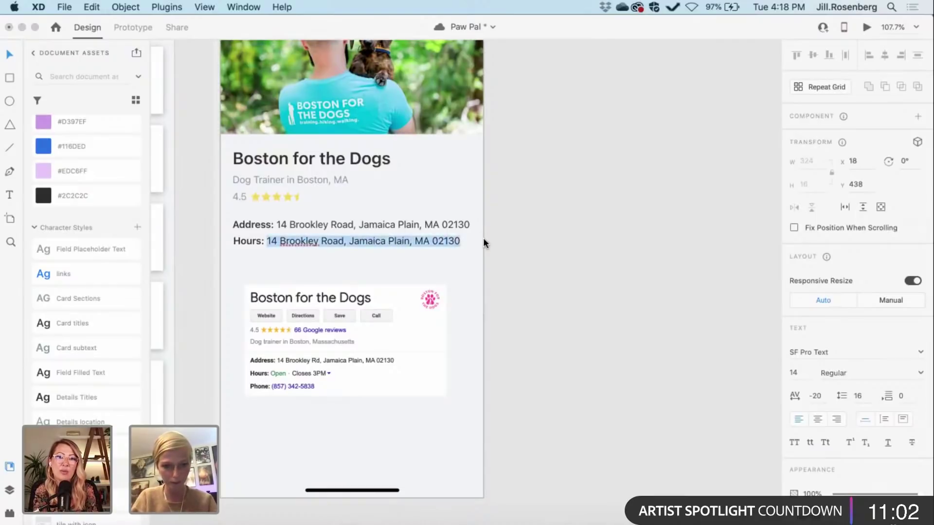
type("7")
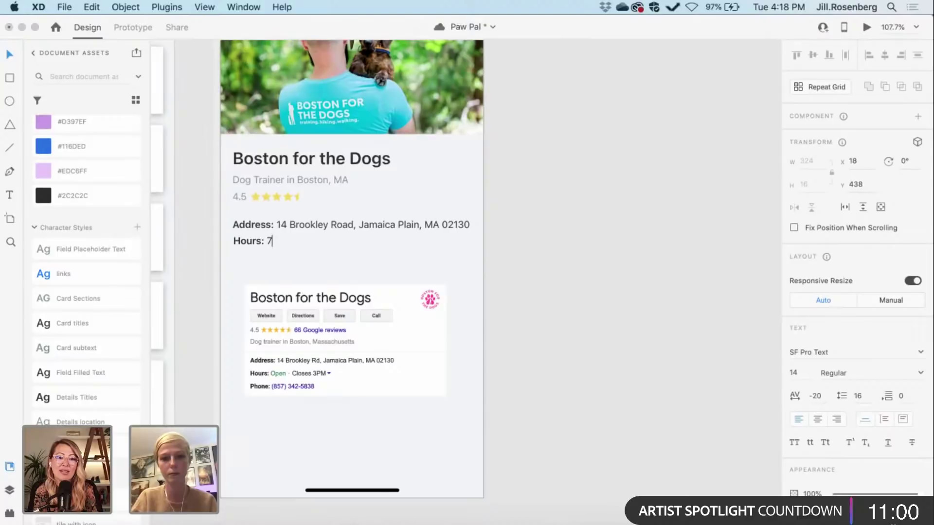
type("am")
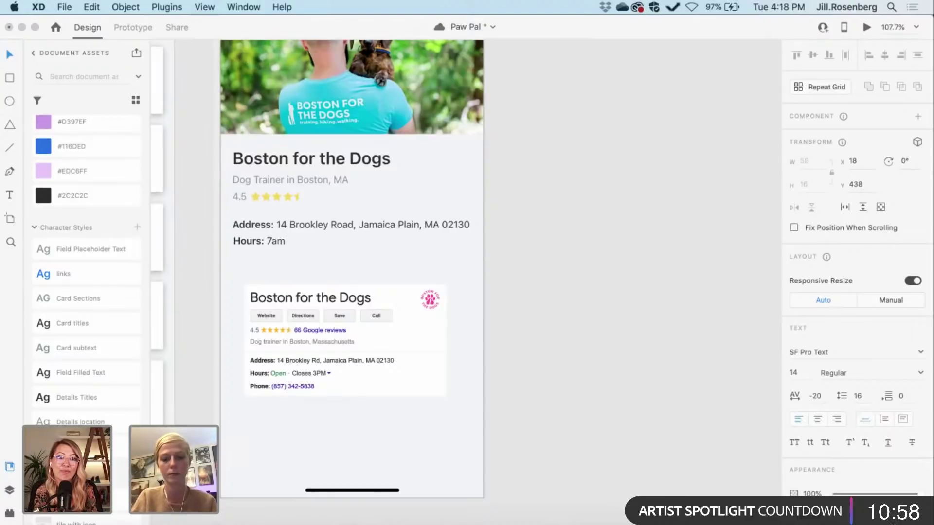
type(" –")
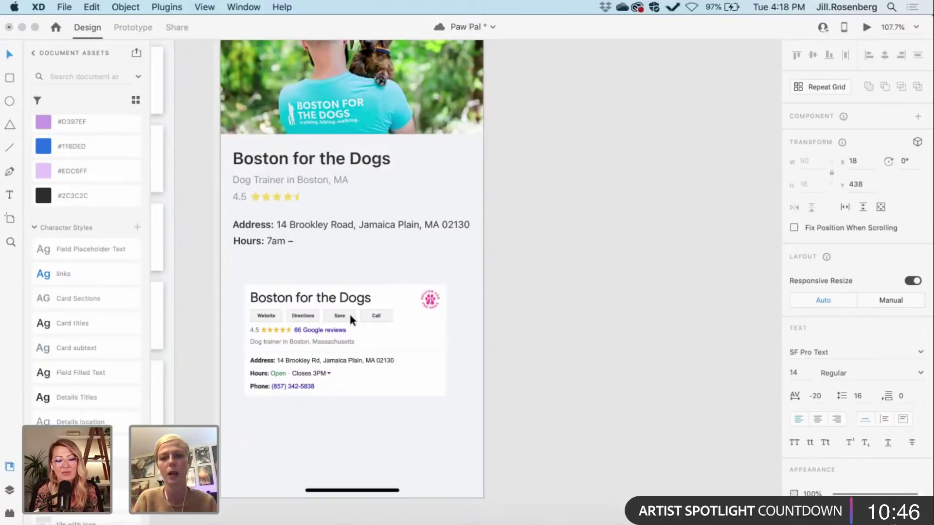
left_click(271, 241)
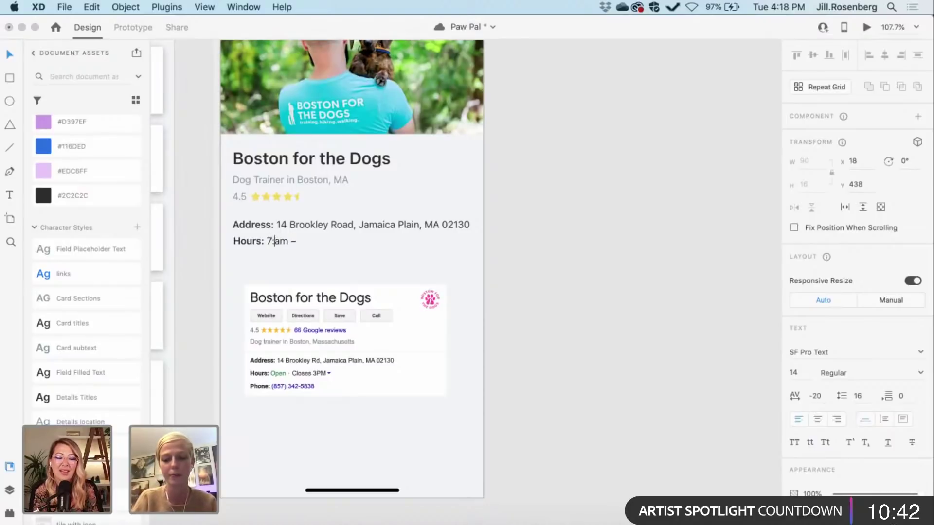
type(":00")
left_click(311, 241)
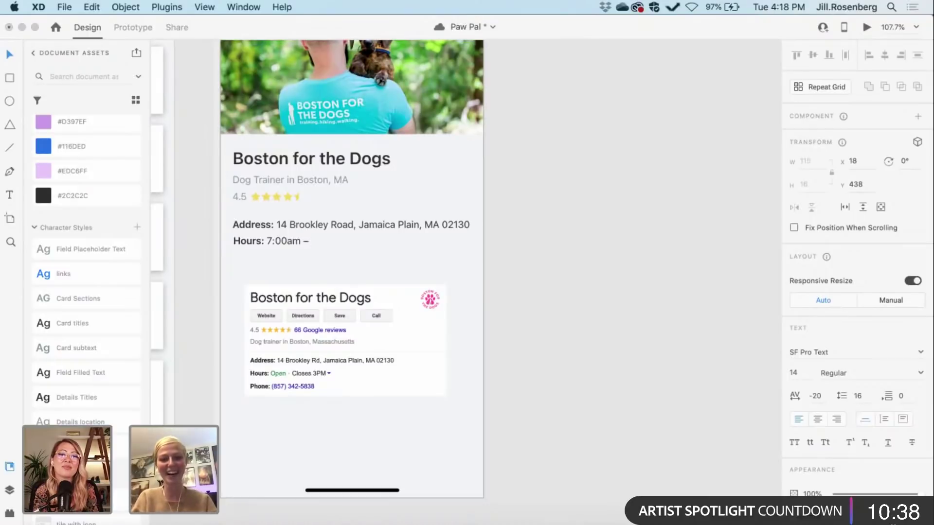
type("6")
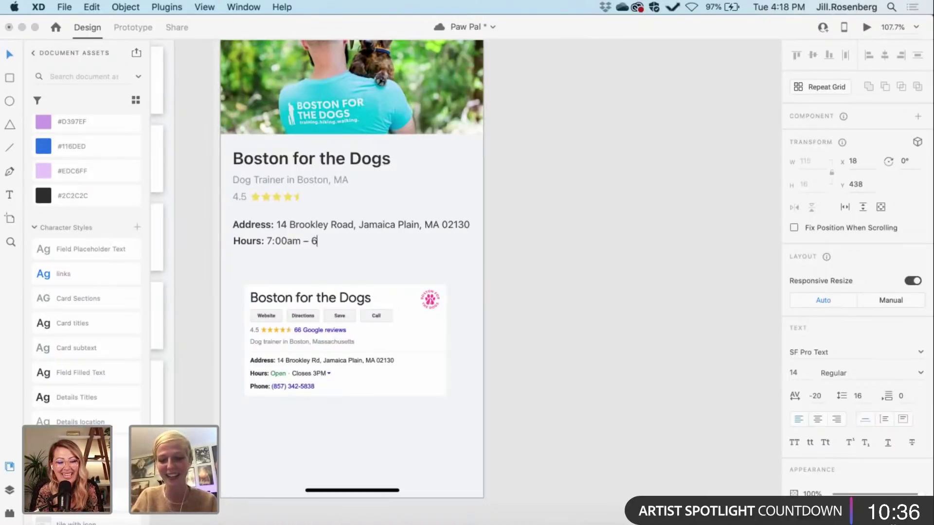
type(":00")
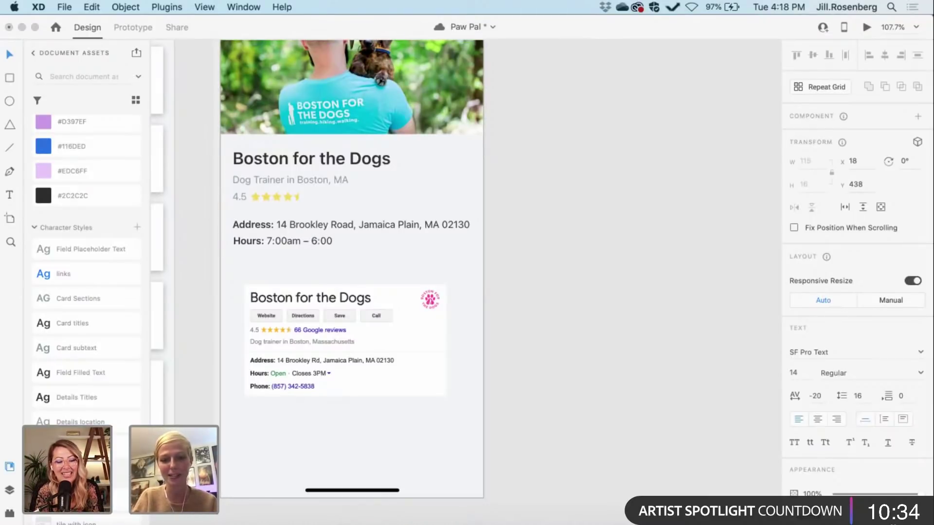
type("pm")
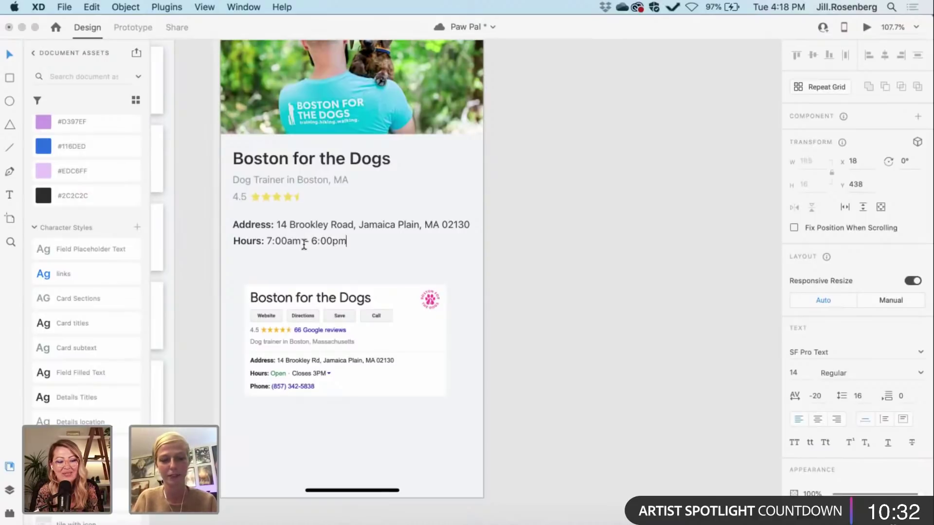
left_click(263, 240)
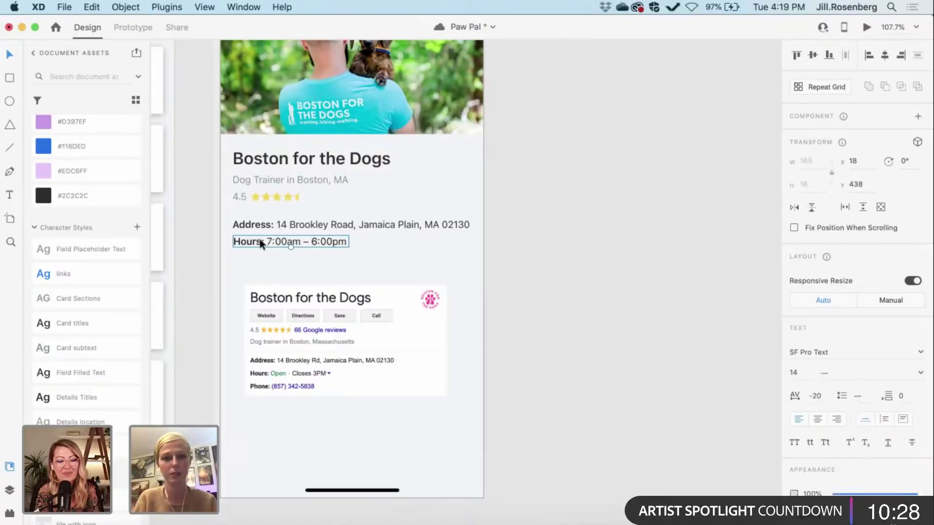
Step: Duplicate the Hours line just below itself and relabel the copy 'Phone:'
key("super+d")
key("shift+Down")
key("shift+Down")
key("shift+Down")
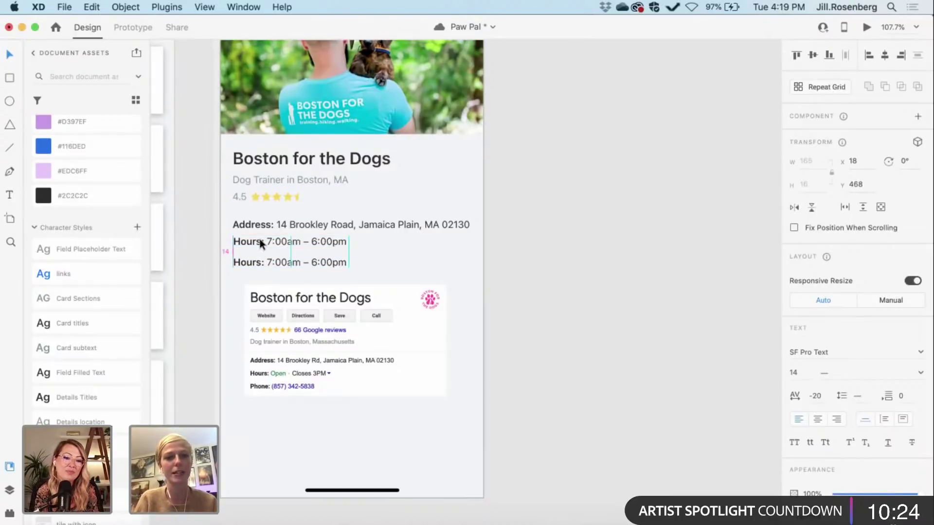
double_click(267, 264)
left_click(266, 263)
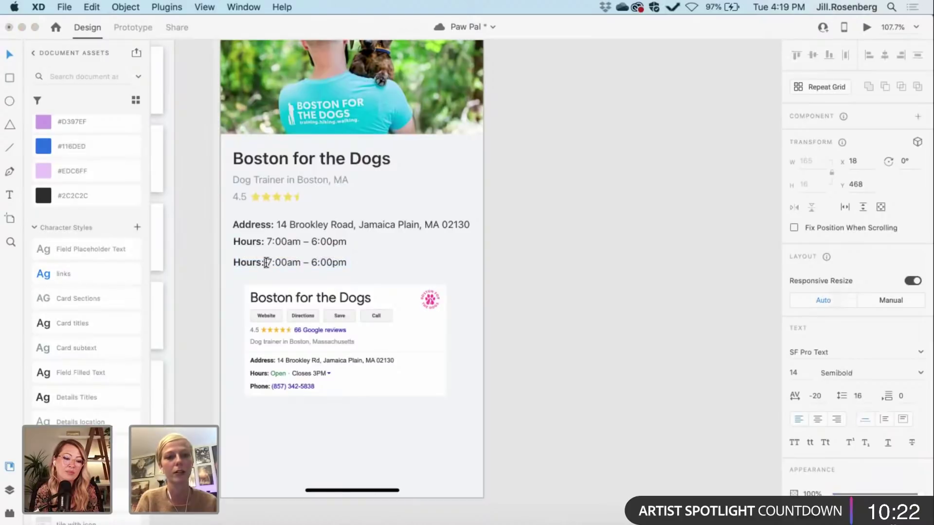
left_click_drag(263, 263, 211, 266)
type("Phone")
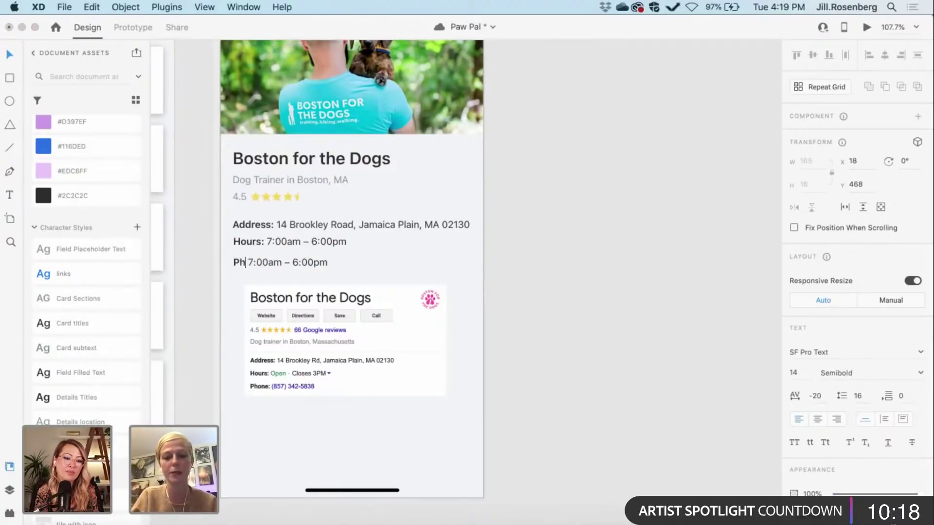
type(":")
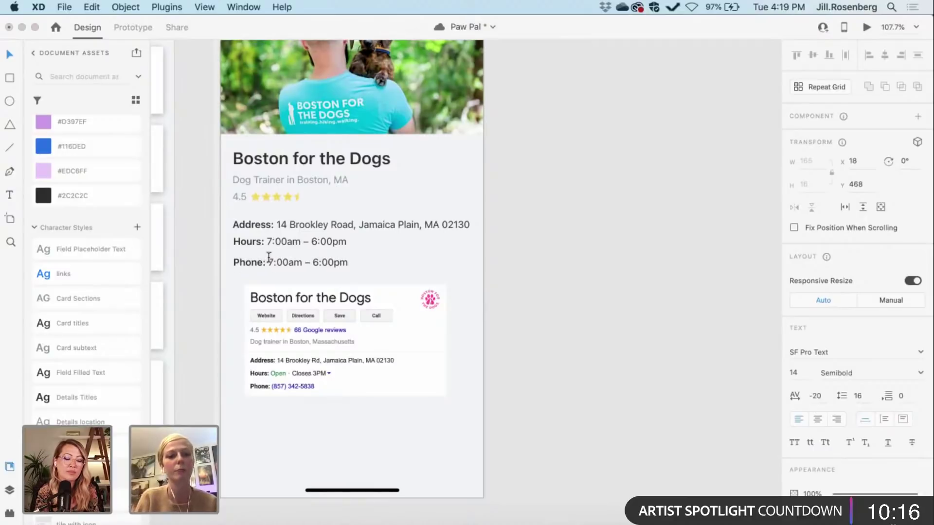
Step: Replace the copied opening times with the business's phone number
left_click_drag(268, 263, 396, 264)
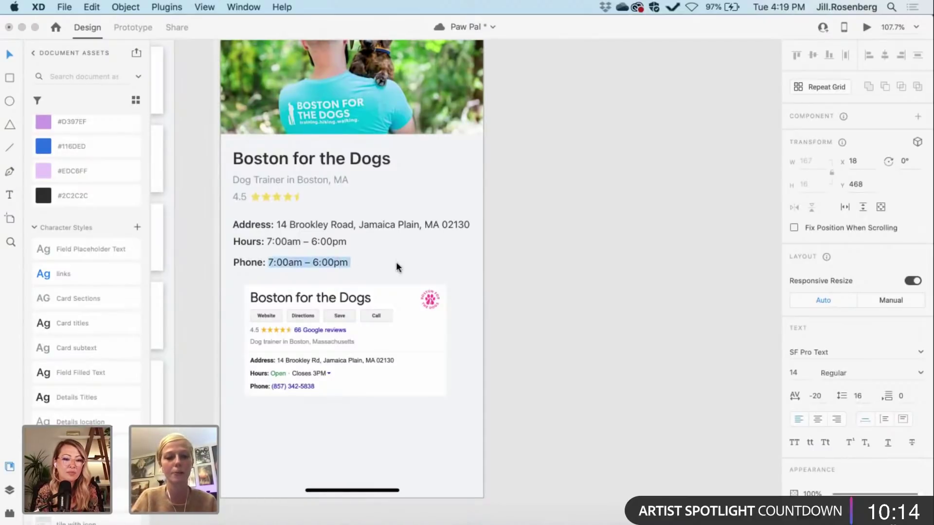
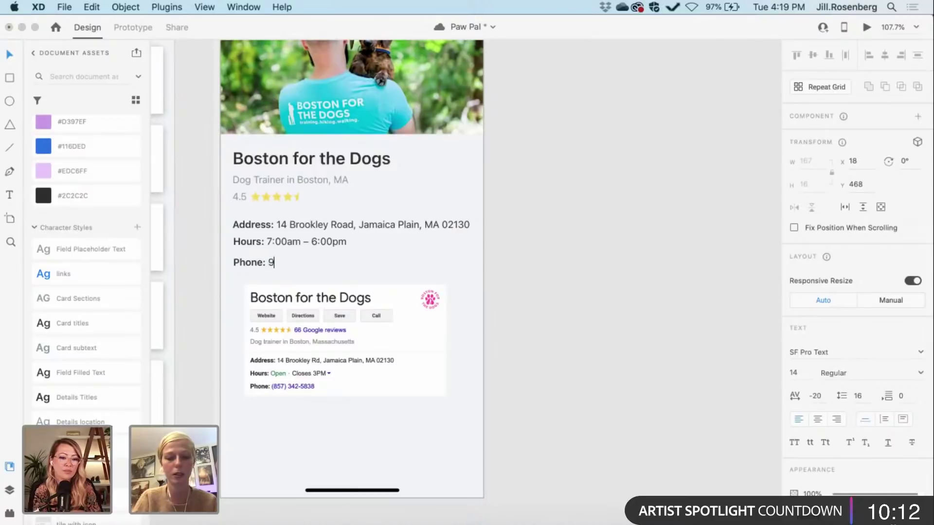
key("BackSpace")
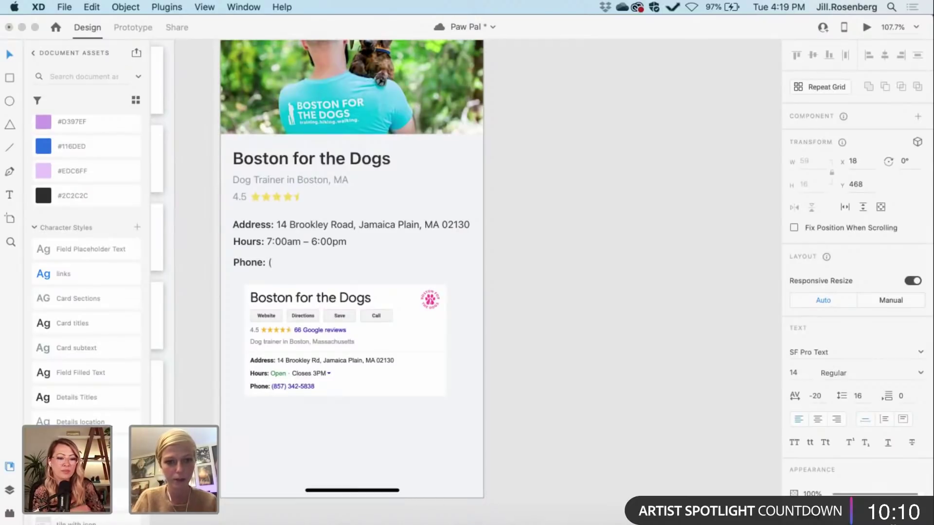
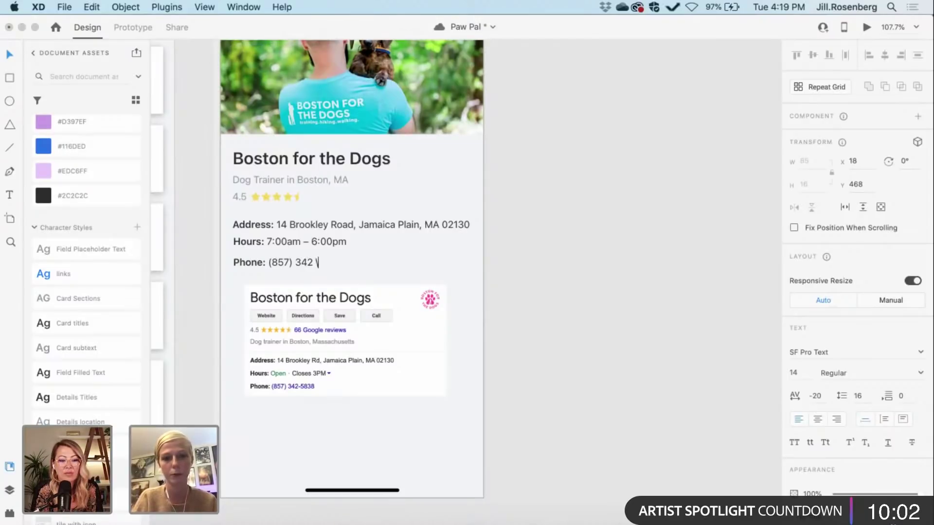
key("BackSpace")
key("BackSpace")
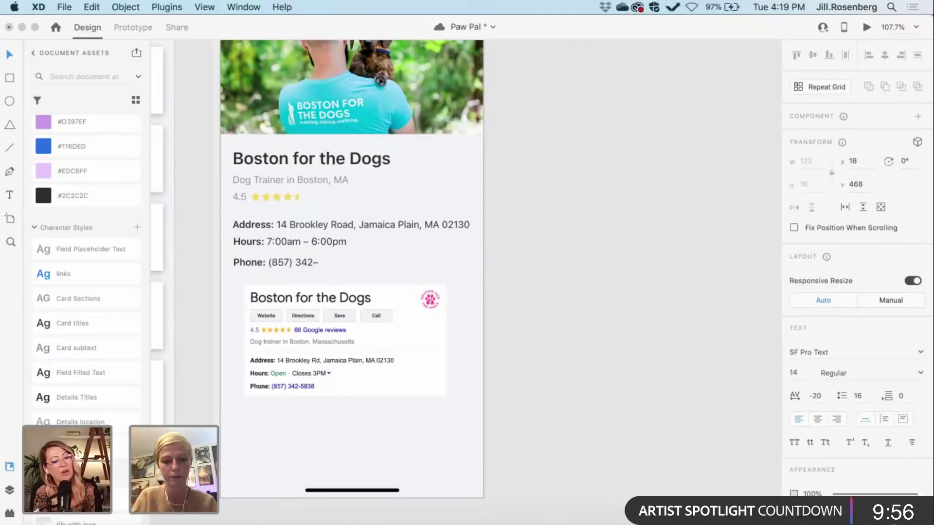
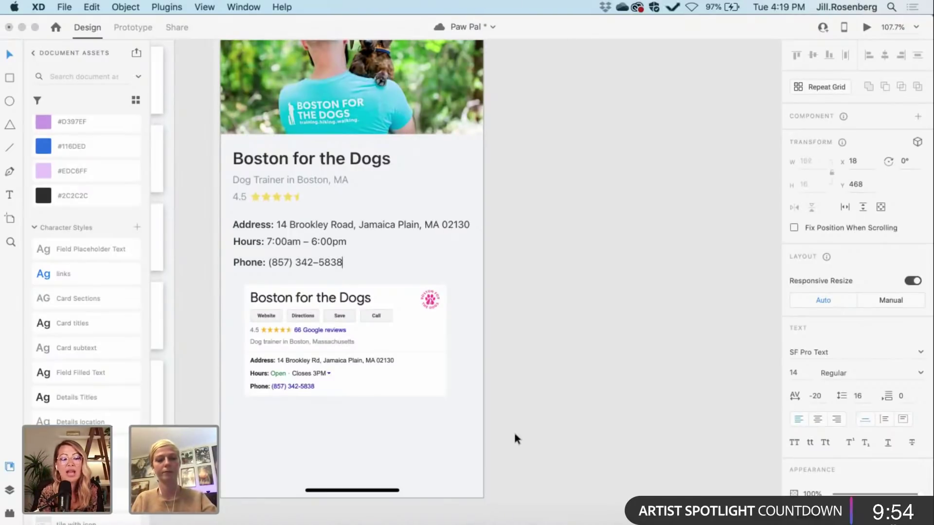
key("Escape")
key("Escape")
Step: Zoom out to show the whole Boarding artboard, then save the Paw Pal file with Cmd+S
scroll(557, 449, "down", 3)
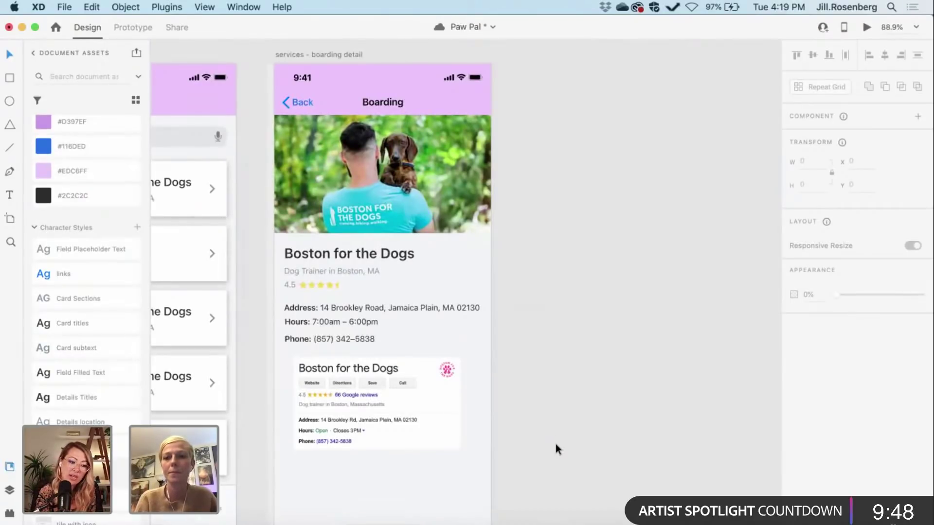
scroll(556, 443, "down", 1)
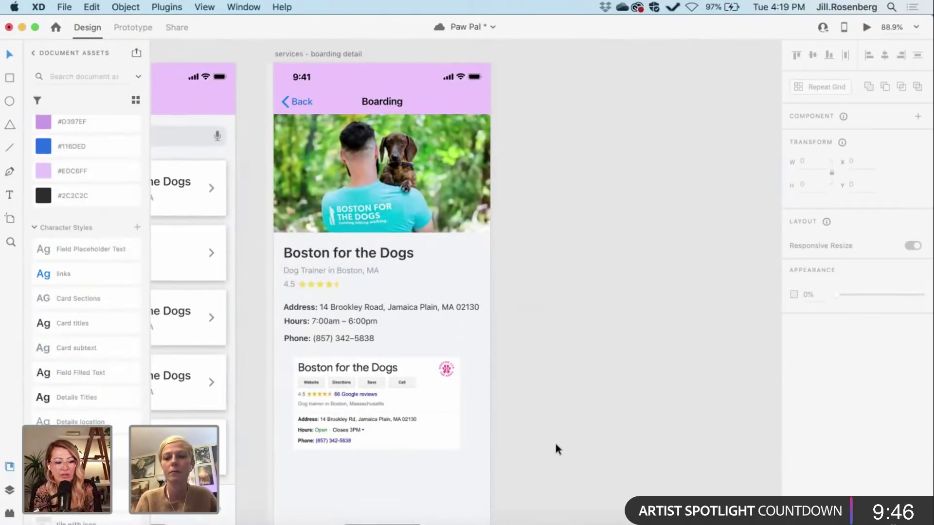
scroll(555, 443, "up", 1)
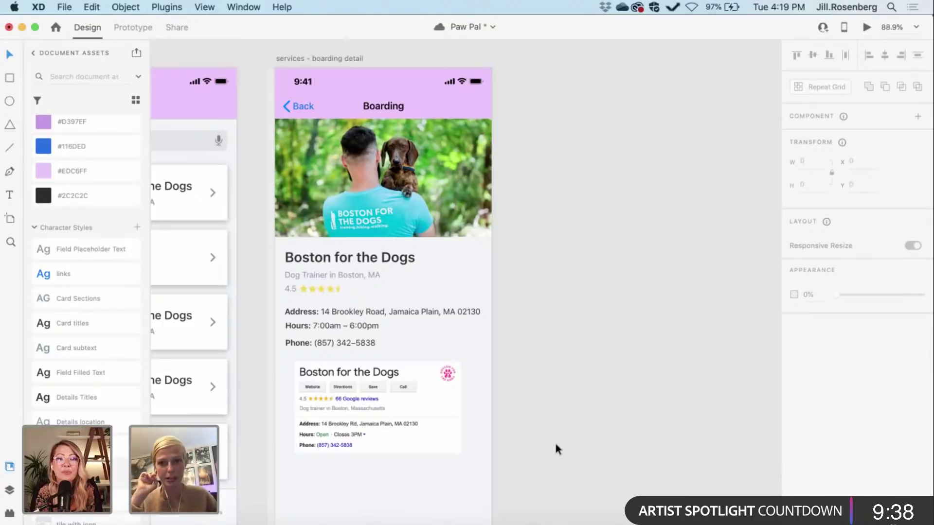
key("super+s")
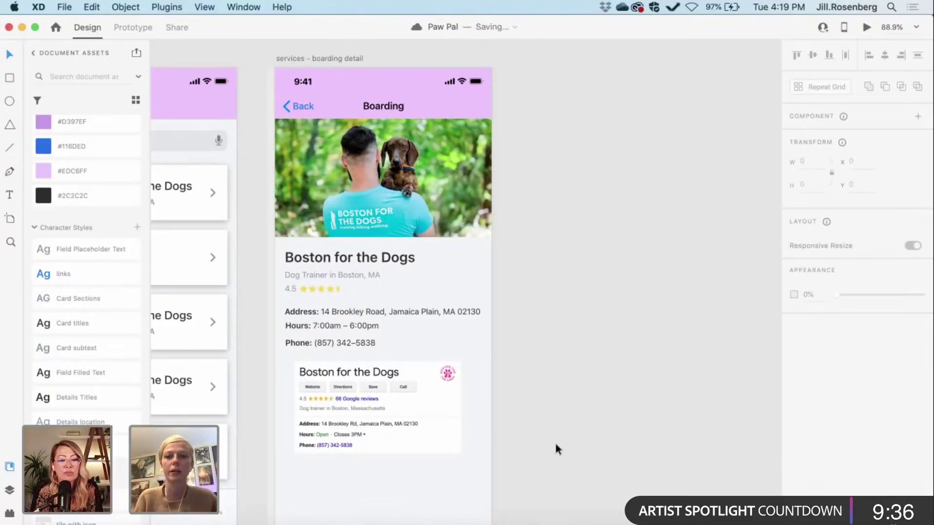
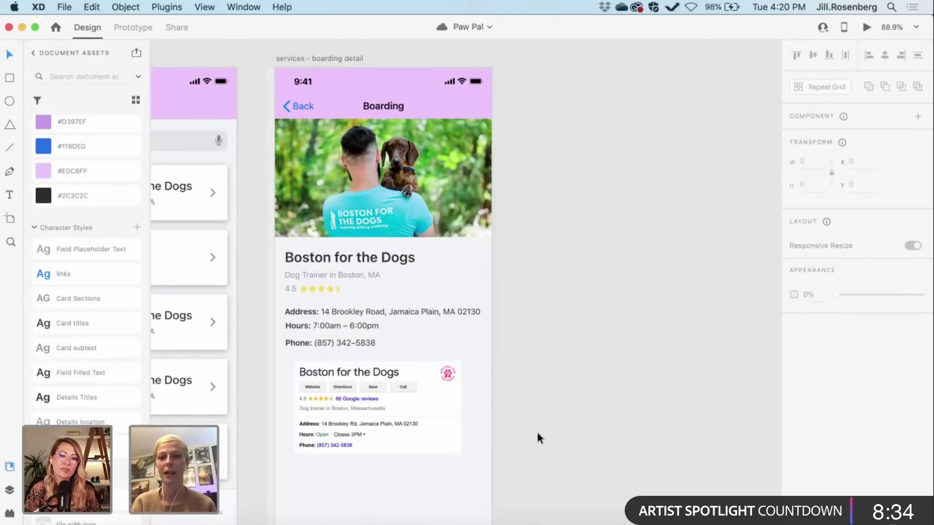
Step: Move the Google business card image off the artboard onto the canvas
scroll(536, 430, "left", 3)
scroll(537, 437, "left", 2)
scroll(537, 438, "up", 1)
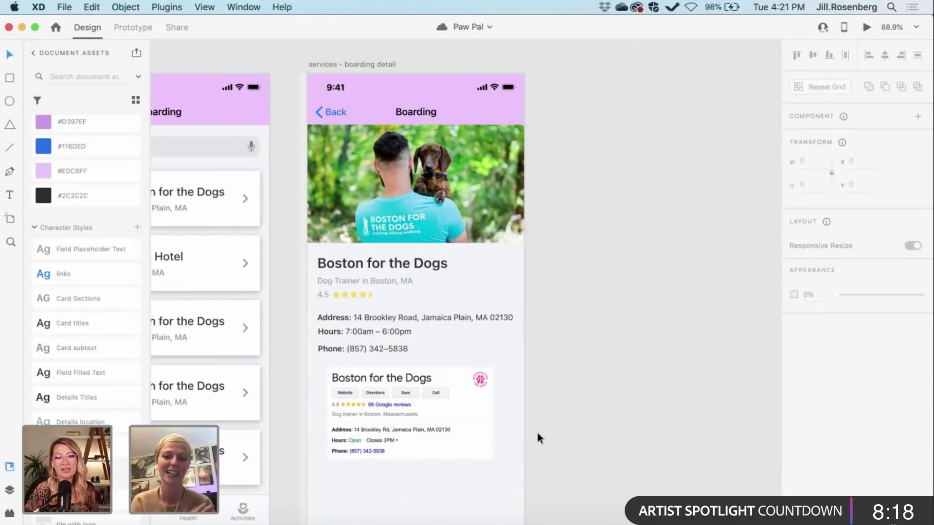
left_click(436, 410)
scroll(436, 410, "up", 5)
scroll(436, 410, "down", 6)
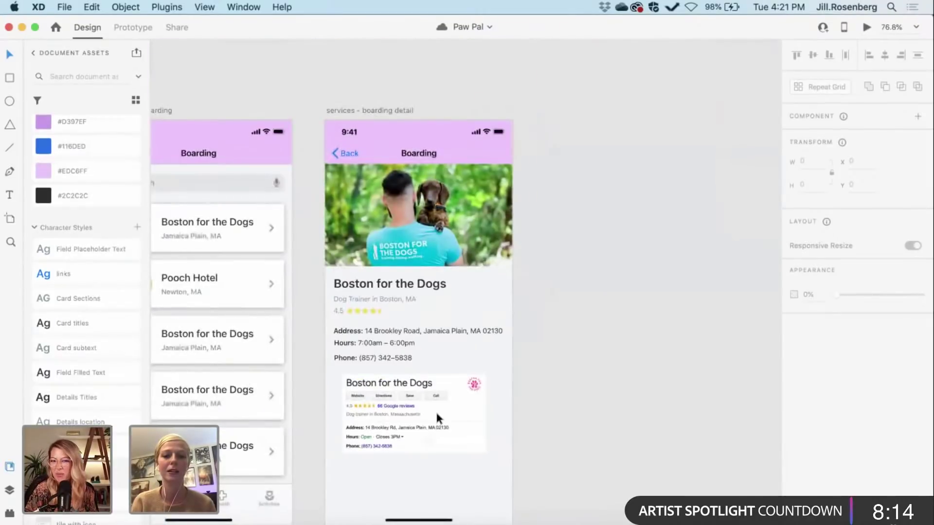
left_click_drag(436, 410, 629, 407)
scroll(630, 411, "right", 5)
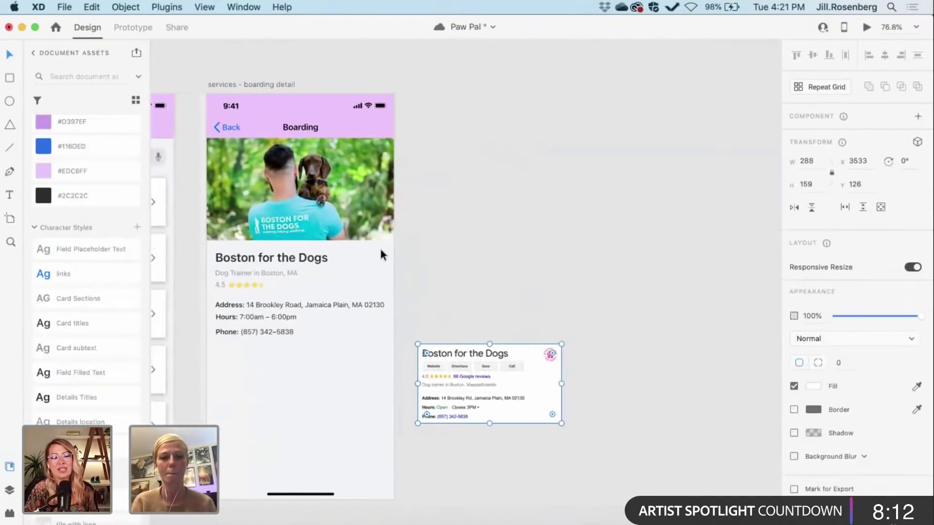
Step: Draw a 64×64 circle beside the business title
key("l")
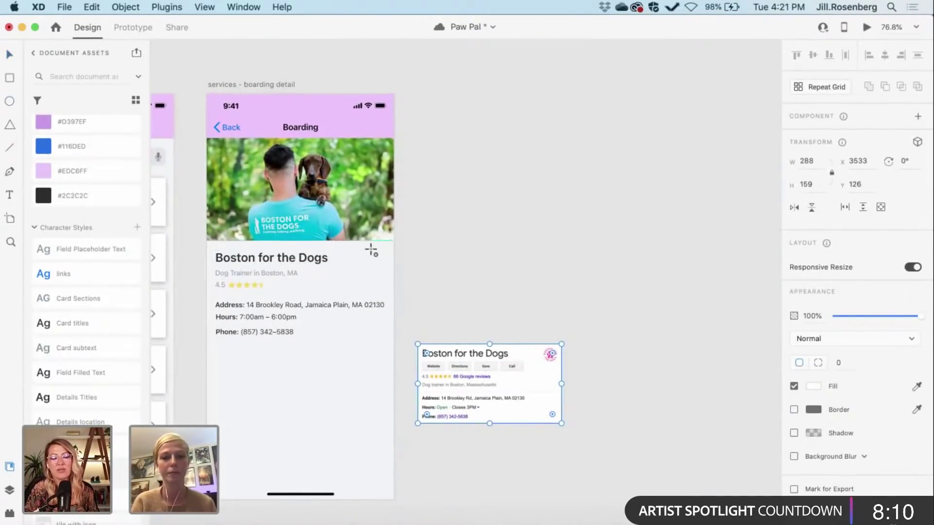
left_click_drag(363, 268, 383, 287)
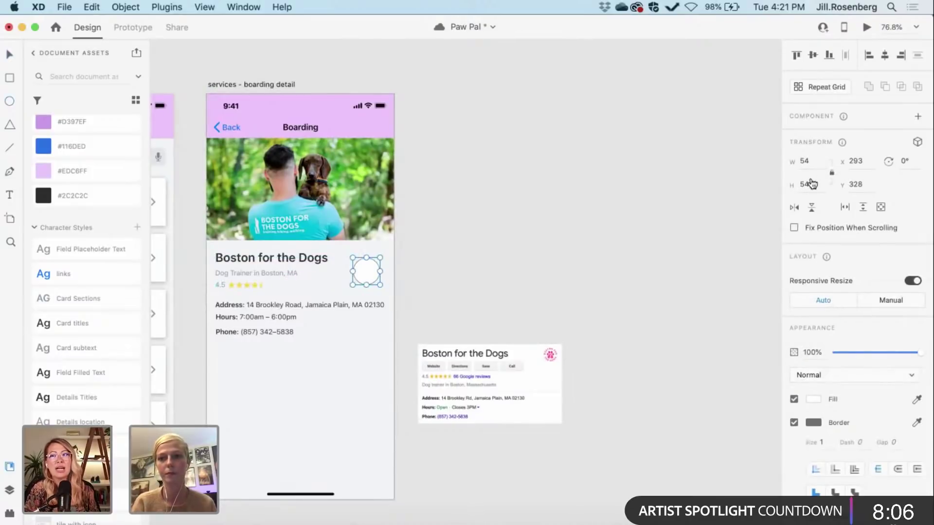
left_click(809, 183)
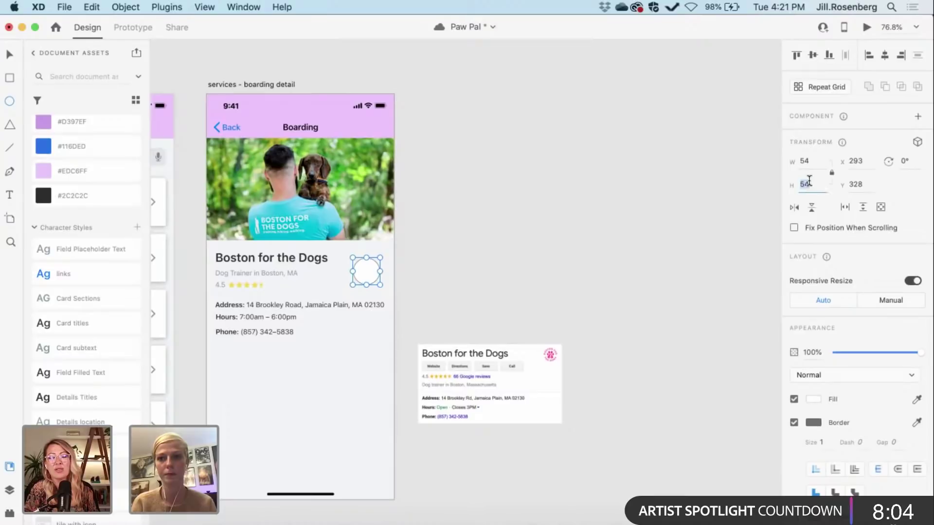
type("64")
key("Return")
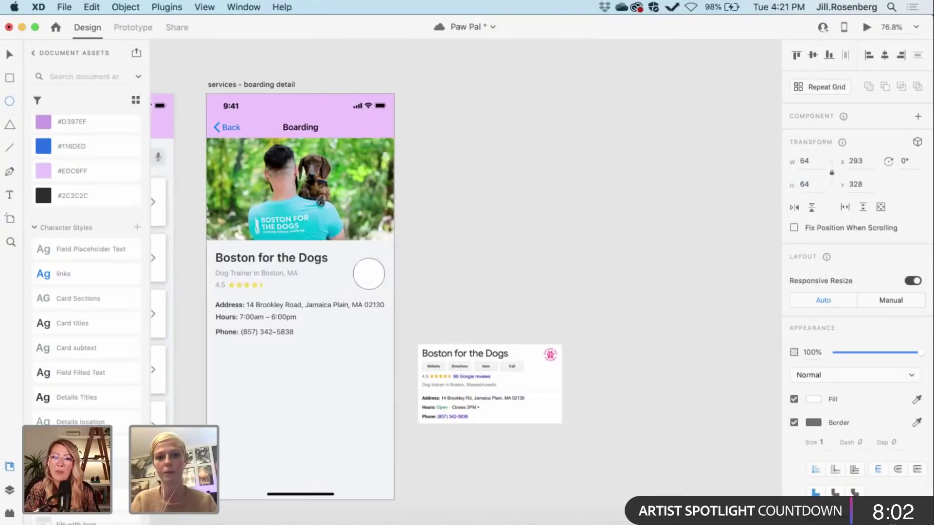
Step: Enlarge the Google card image and bring the circle over toward it
key("v")
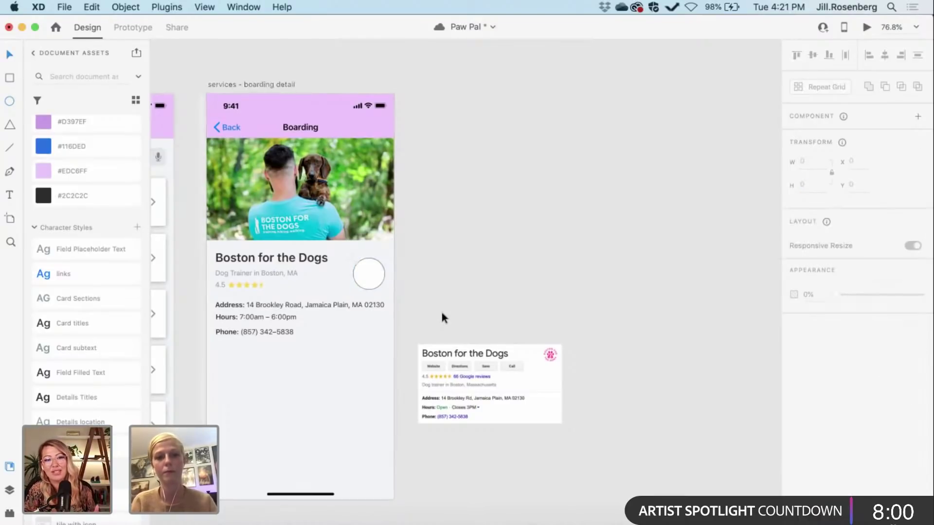
left_click_drag(369, 278, 482, 322)
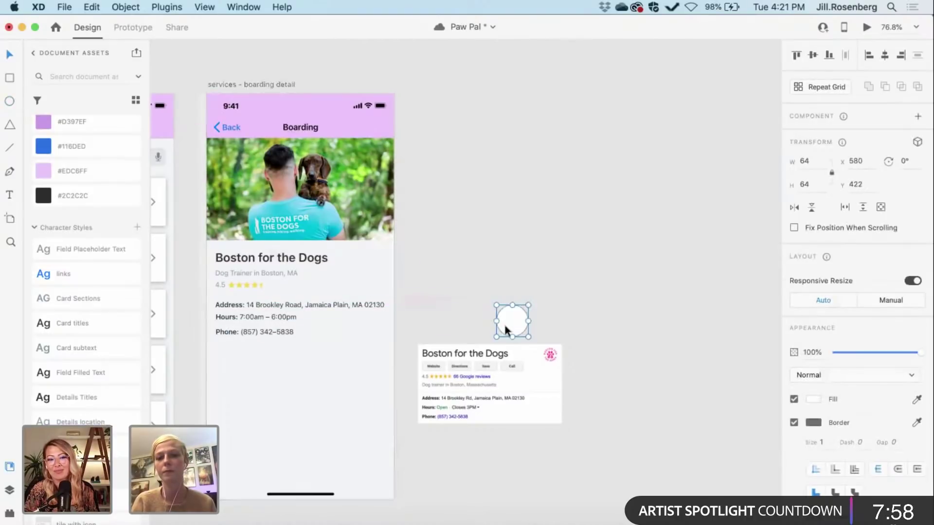
scroll(485, 301, "up", 3)
left_click(515, 403)
scroll(515, 402, "down", 2)
scroll(515, 403, "down", 3)
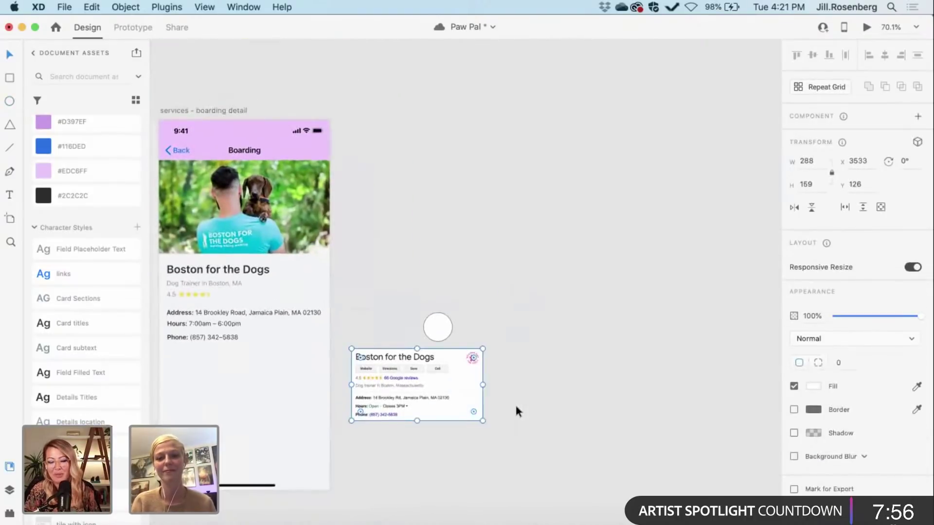
left_click_drag(478, 419, 663, 518)
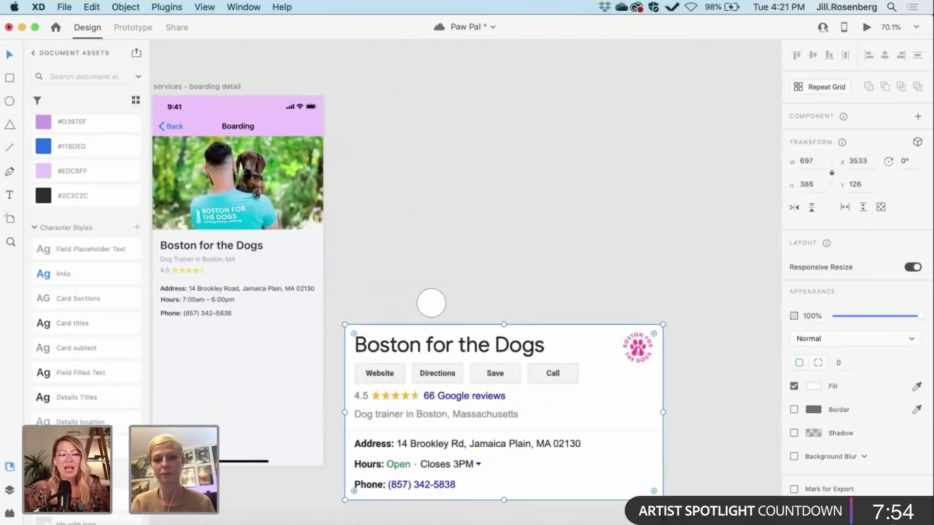
scroll(392, 265, "right", 5)
left_click(392, 265)
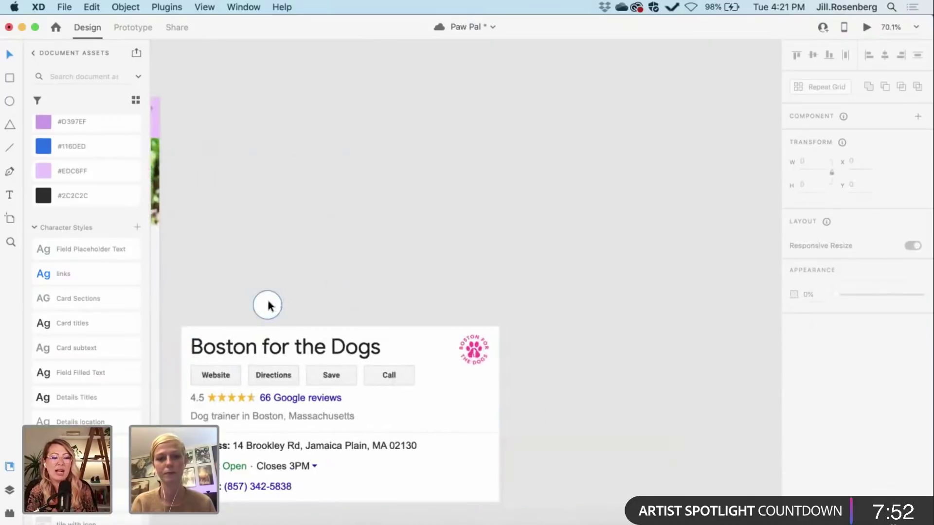
Step: Position the circle over the card's paw logo and mask the card with it
left_click_drag(268, 305, 476, 348)
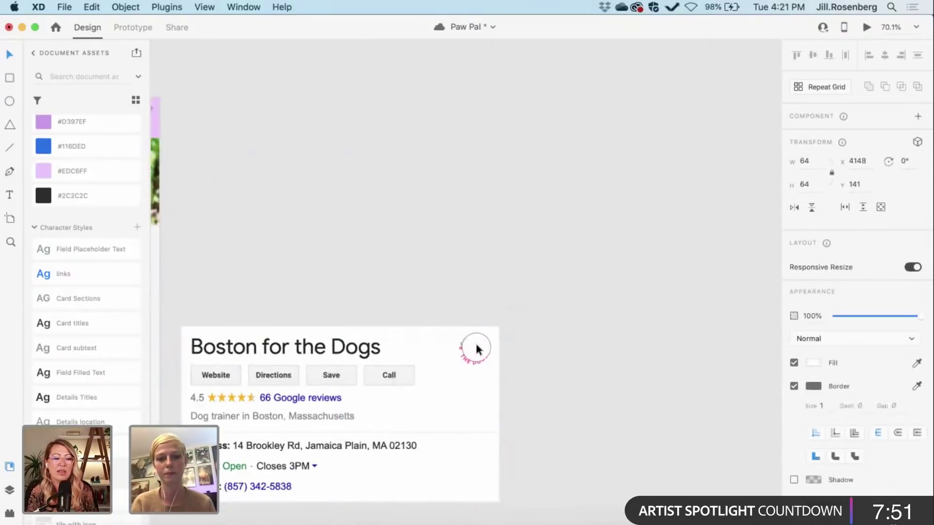
left_click(461, 431)
left_click_drag(495, 499, 456, 463)
scroll(471, 472, "up", 5)
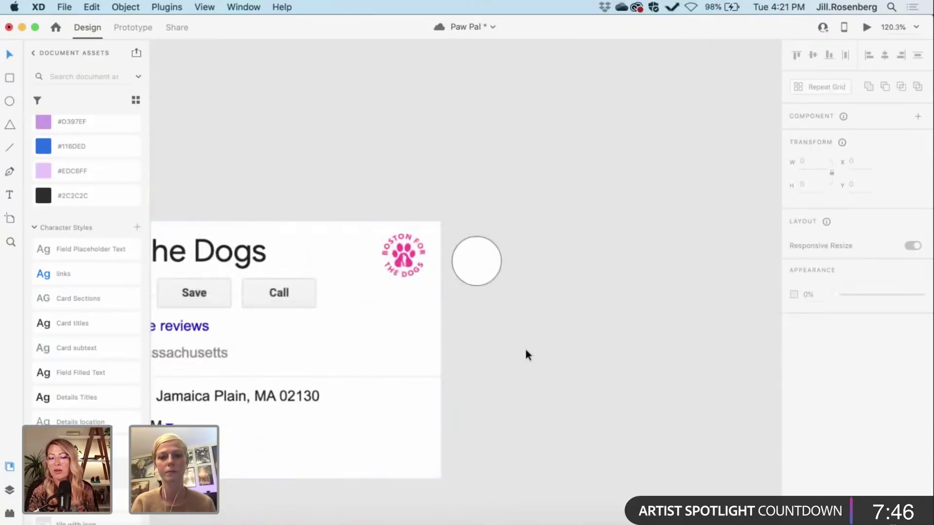
left_click_drag(486, 255, 412, 248)
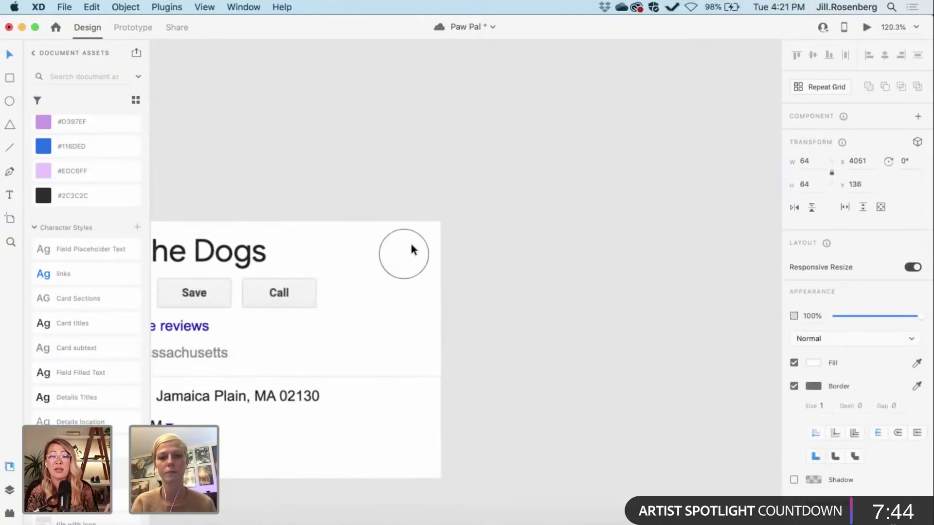
left_click(395, 336)
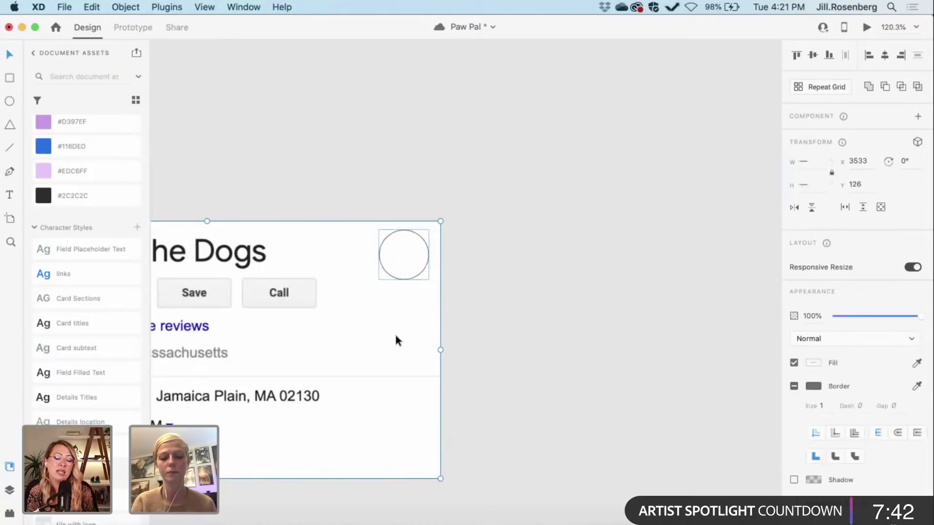
key("super+shift+m")
left_click(418, 342)
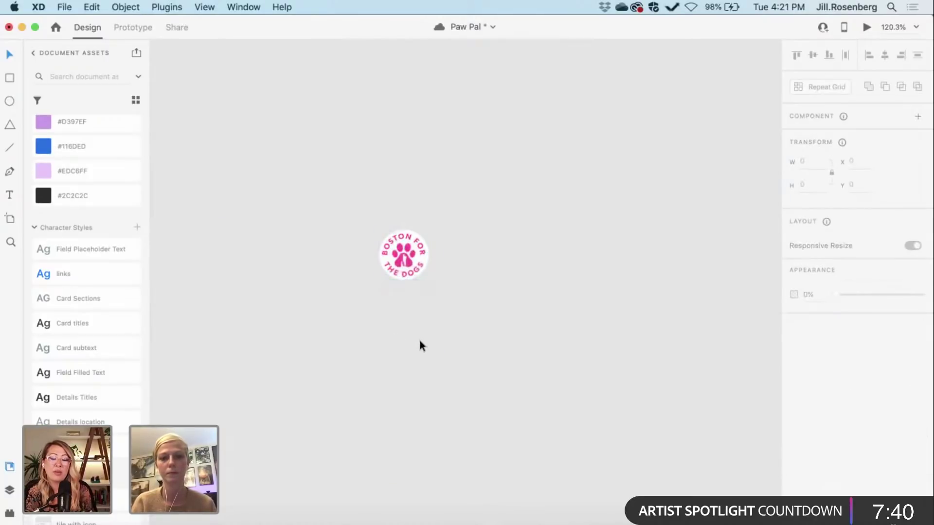
Step: Move the circular paw logo beside the Boston for the Dogs title
scroll(418, 343, "down", 5)
scroll(421, 345, "left", 5)
left_click(579, 317)
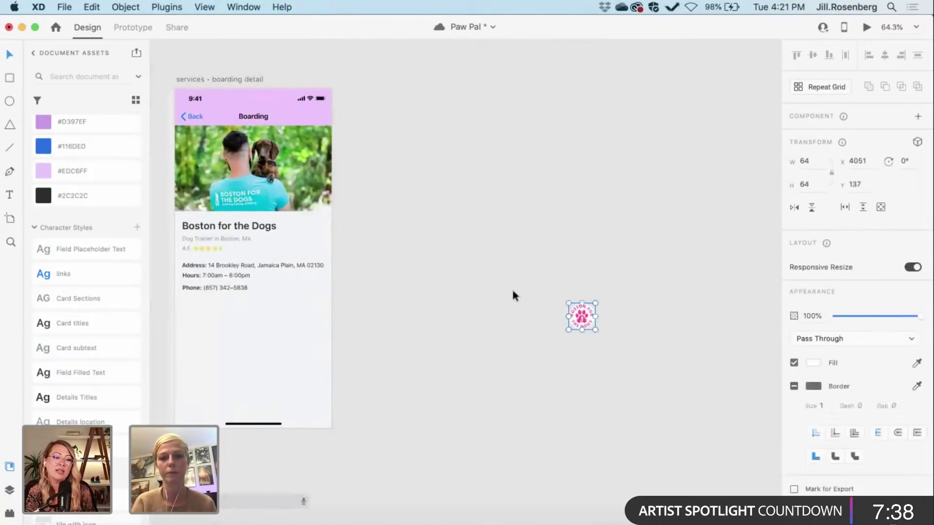
left_click_drag(579, 317, 356, 246)
scroll(301, 234, "up", 3)
scroll(302, 235, "left", 3)
scroll(302, 234, "up", 1)
left_click(492, 272)
scroll(492, 271, "left", 5)
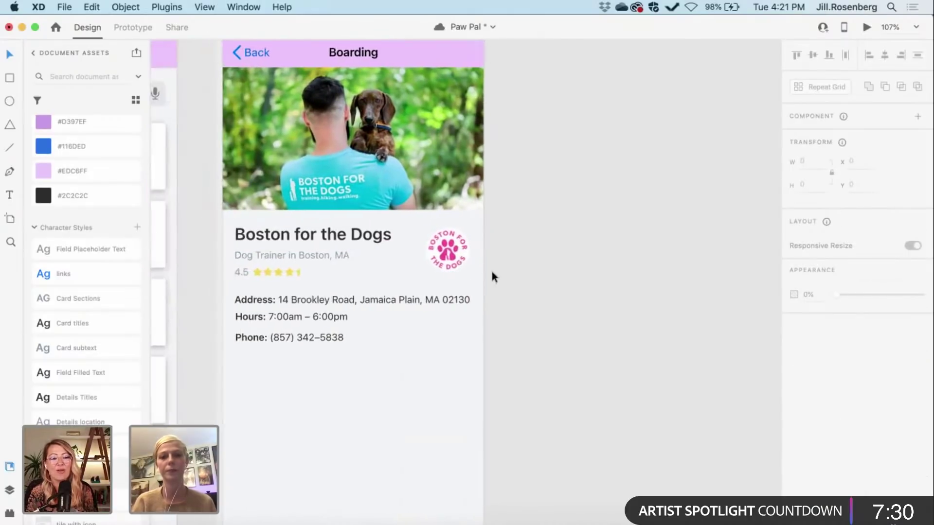
scroll(530, 290, "down", 3)
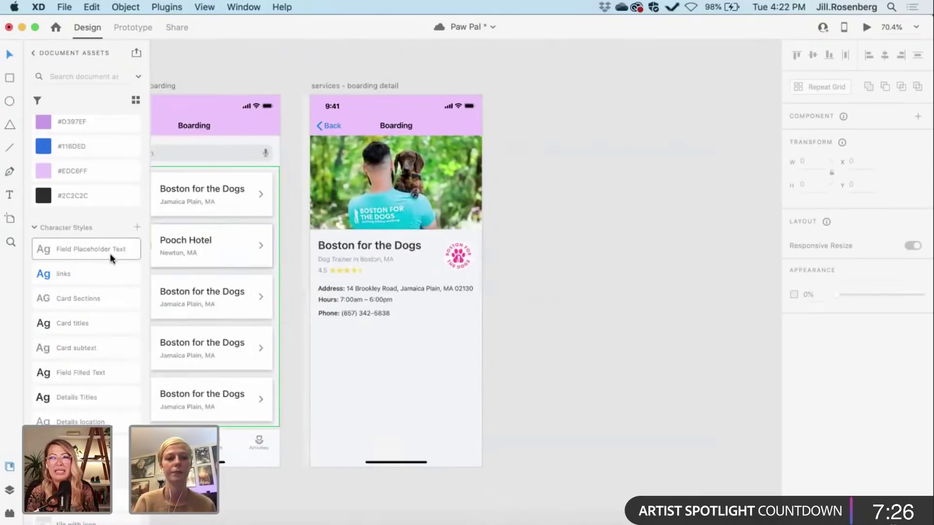
Step: Move the Log In button onto the Boston for the Dogs detail screen
scroll(110, 253, "down", 1)
scroll(110, 254, "down", 10)
left_click_drag(71, 334, 577, 386)
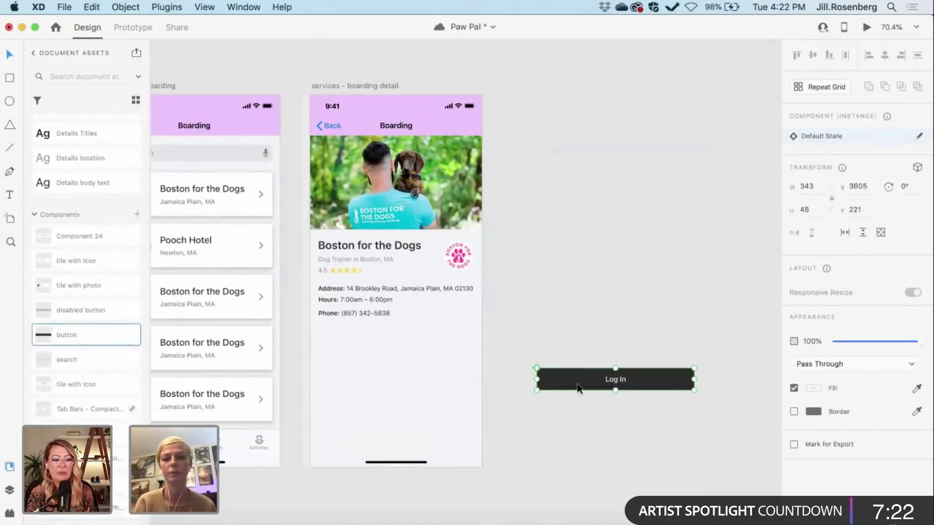
left_click_drag(672, 378, 433, 364)
scroll(444, 367, "up", 5)
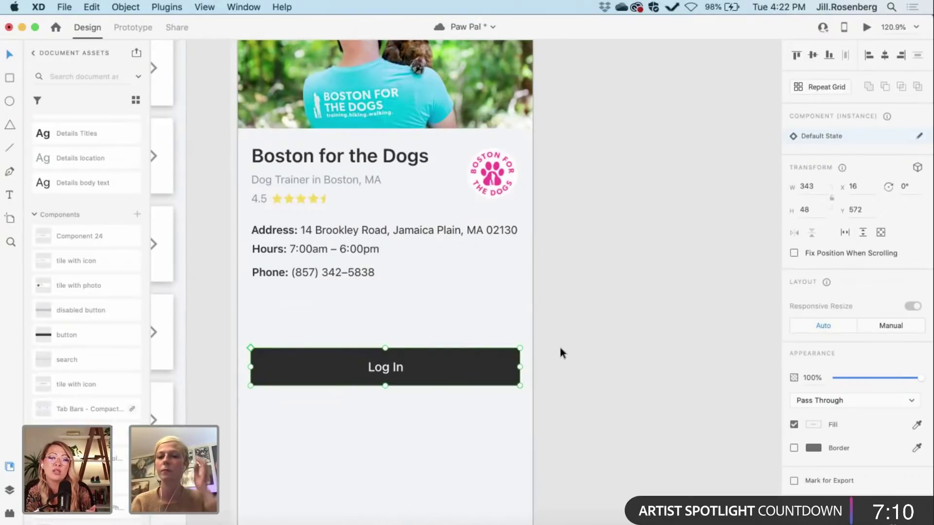
Step: Narrow the button to half its width minus 8, giving 163.5 wide
left_click(820, 210)
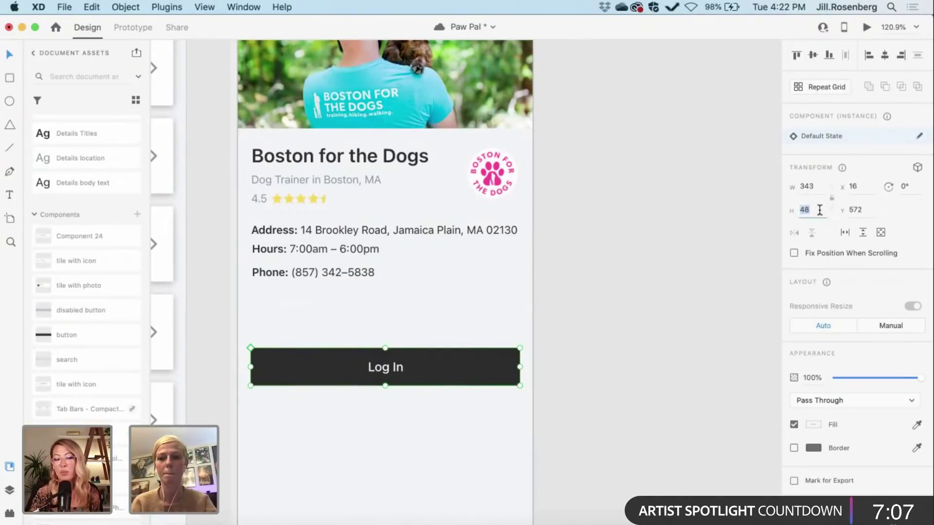
left_click(817, 184)
left_click(818, 186)
type("/2")
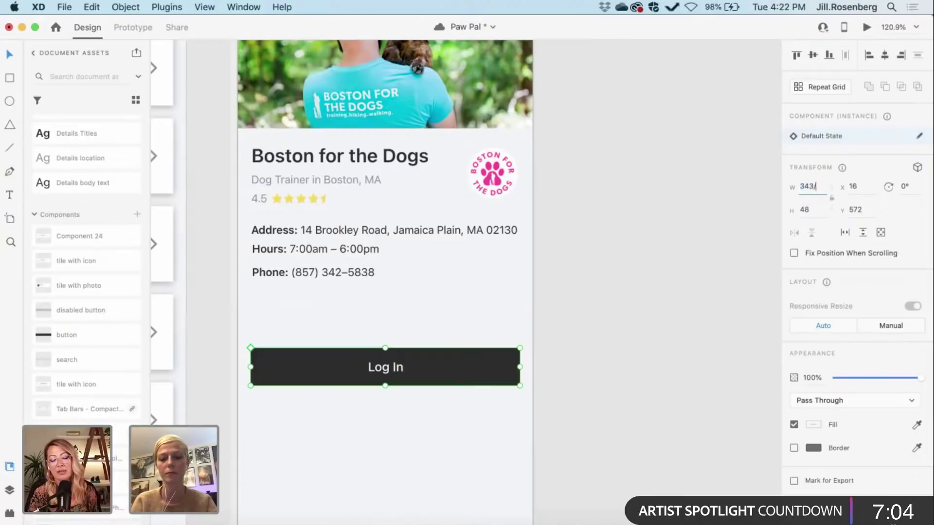
key("Return")
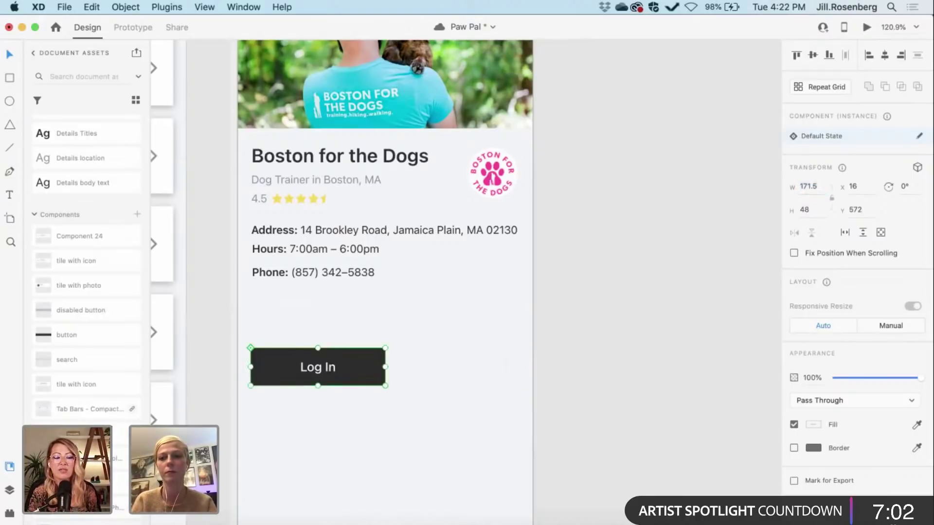
left_click(820, 186)
left_click(822, 187)
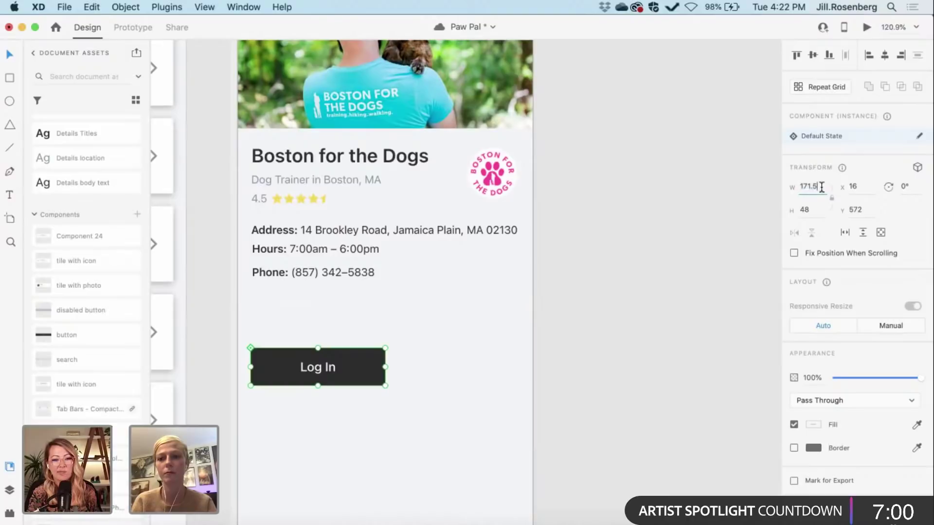
type("-8")
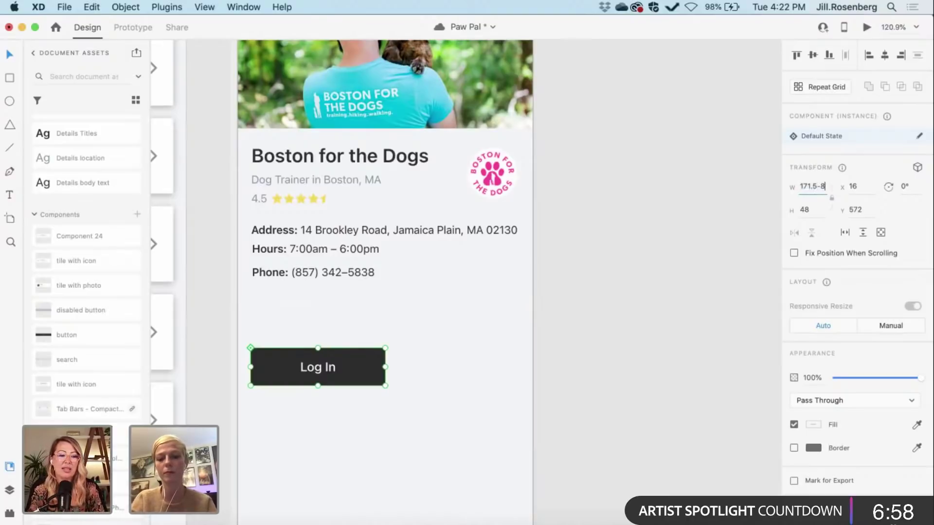
key("Return")
Step: Change the button label from 'Log In' to 'Call'
left_click(325, 369)
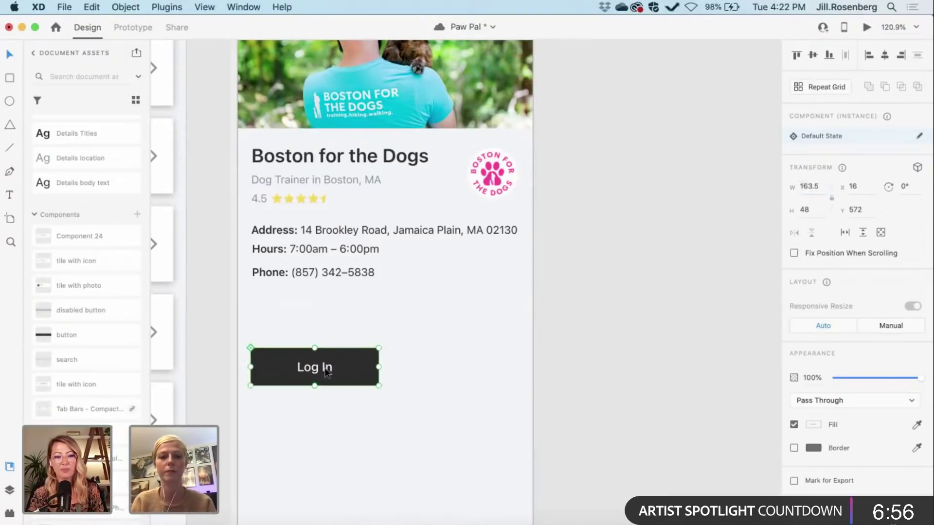
double_click(319, 369)
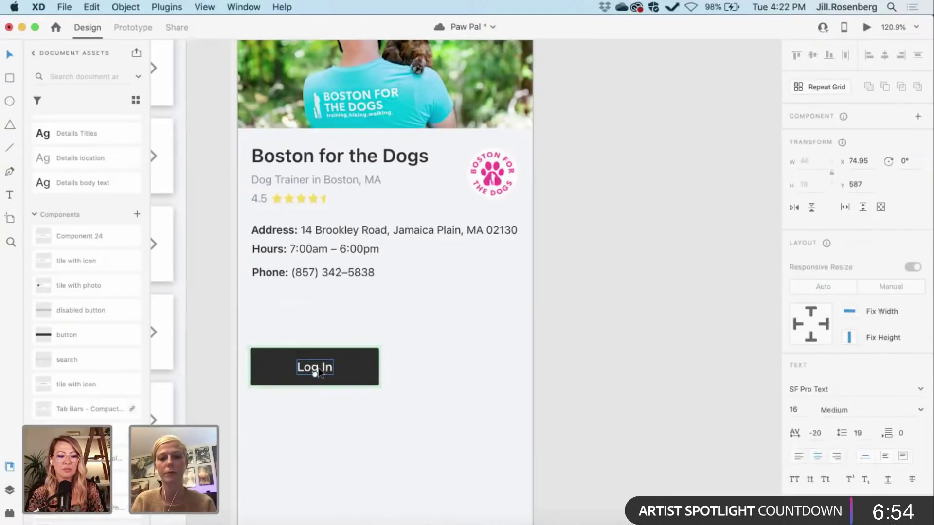
double_click(318, 368)
type("Call")
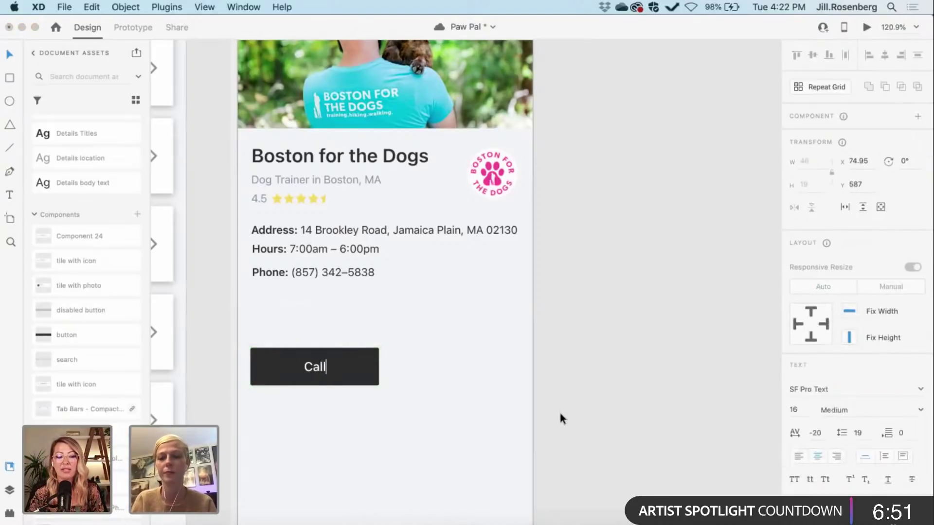
key("Escape")
left_click(559, 410)
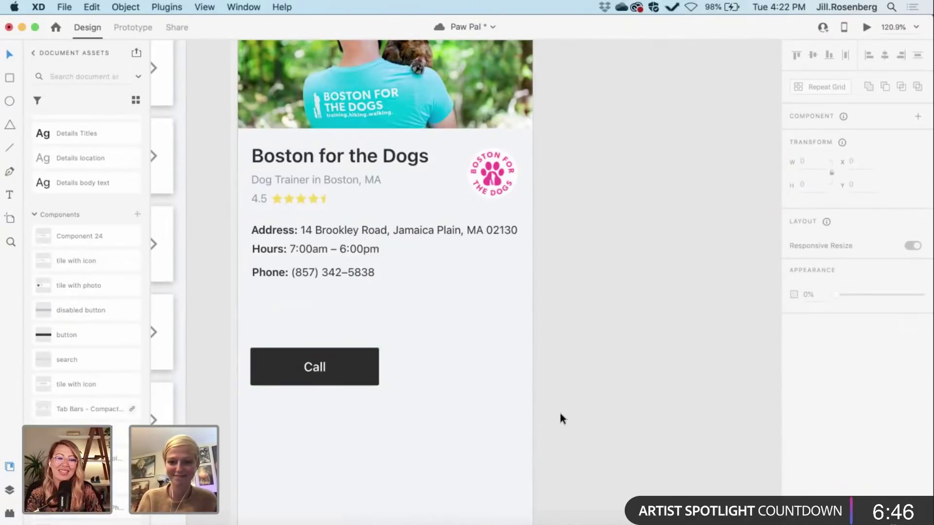
Step: Drag the round logo off the Boarding screen onto the canvas
scroll(558, 410, "right", 2)
scroll(559, 410, "down", 5)
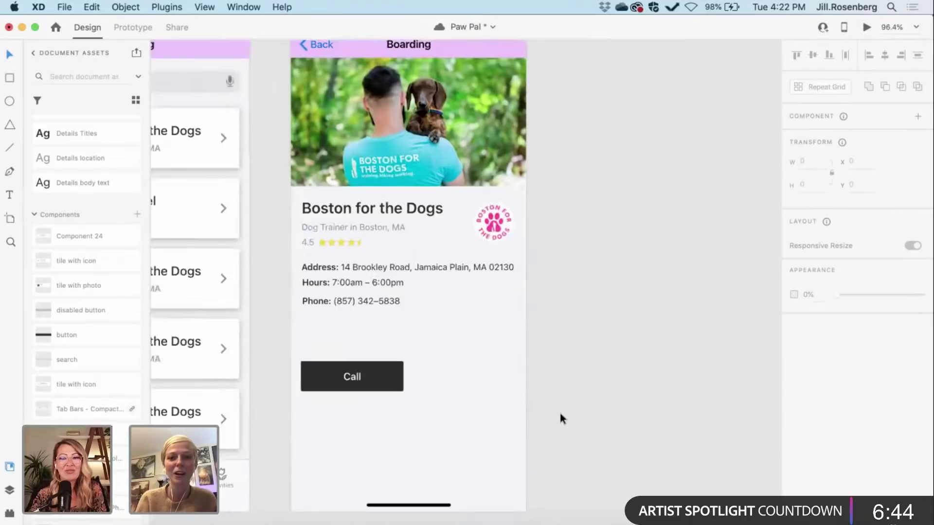
scroll(559, 410, "right", 3)
scroll(559, 409, "up", 1)
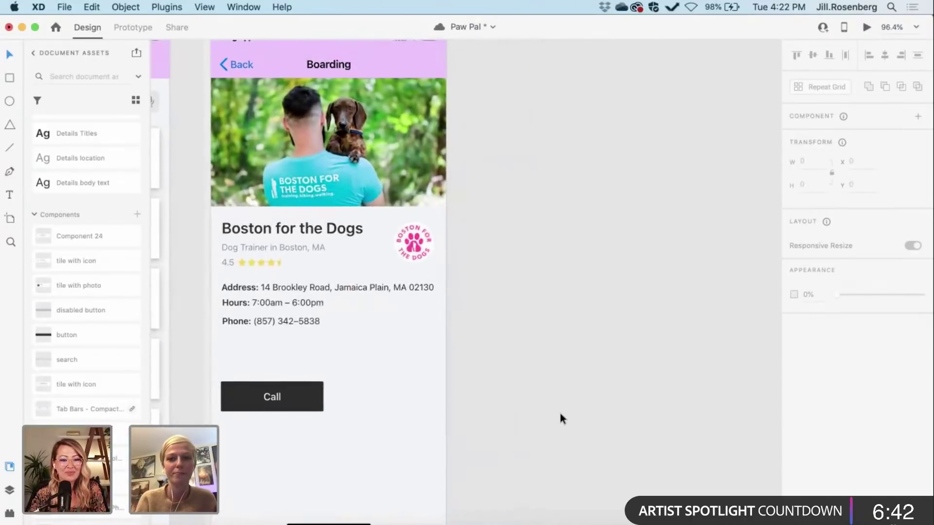
scroll(418, 243, "right", 3)
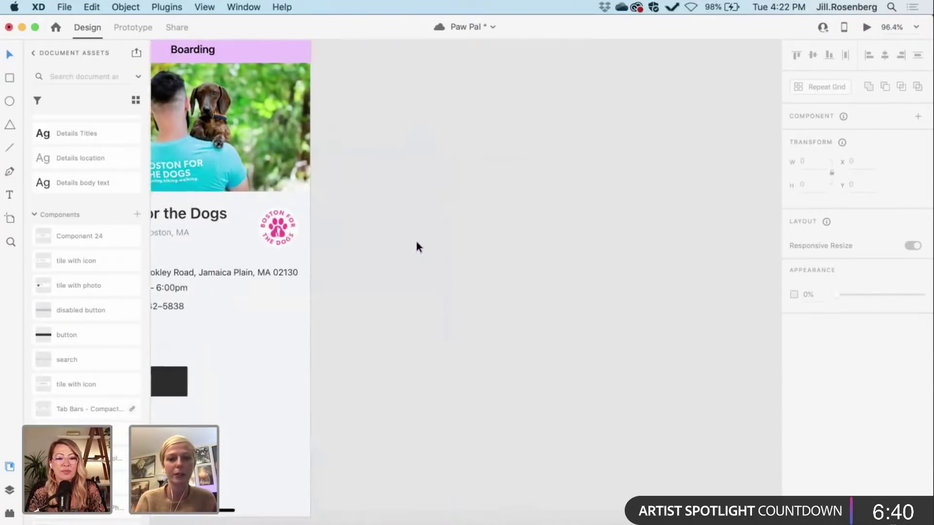
left_click(283, 226)
left_click_drag(284, 227, 436, 237)
Step: Ungroup the mask to reveal the full Google listing image, undoing an accidental delete
right_click(437, 237)
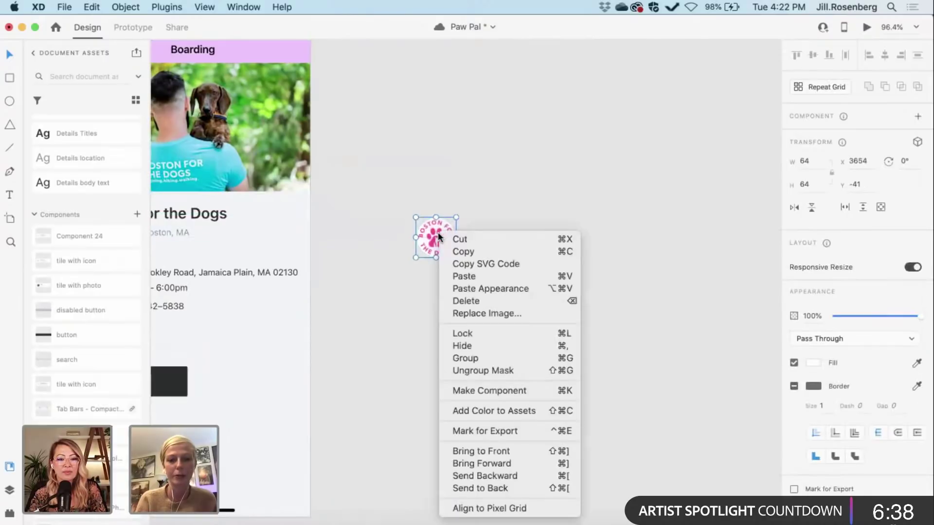
left_click(482, 375)
key("Delete")
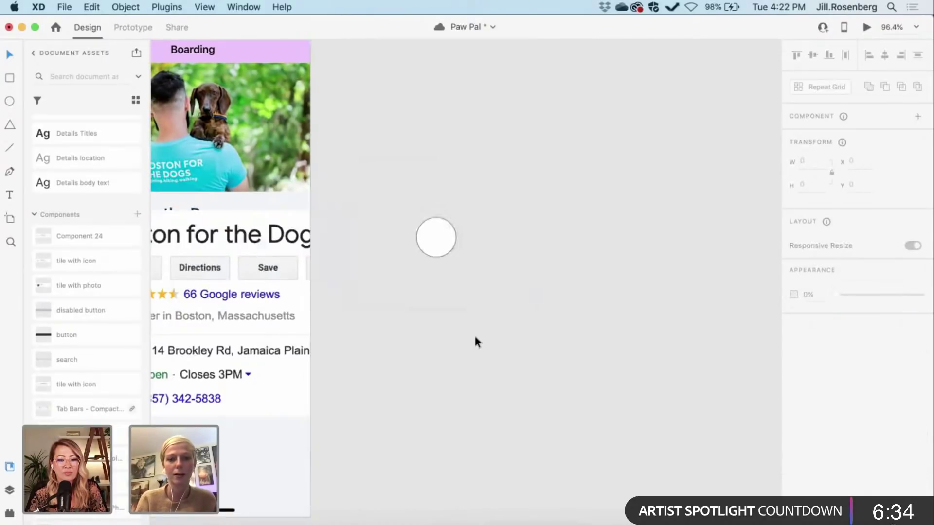
key("super+z")
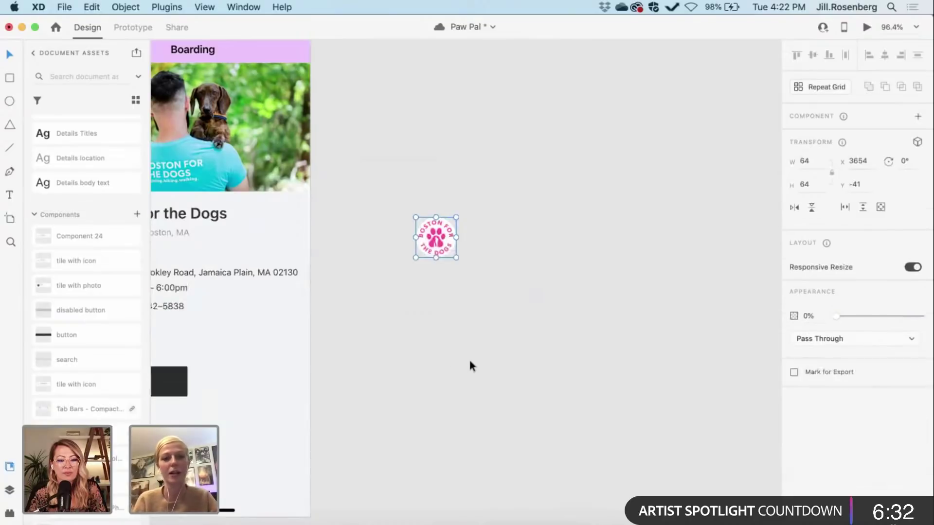
left_click(468, 358)
left_click(429, 228)
right_click(435, 239)
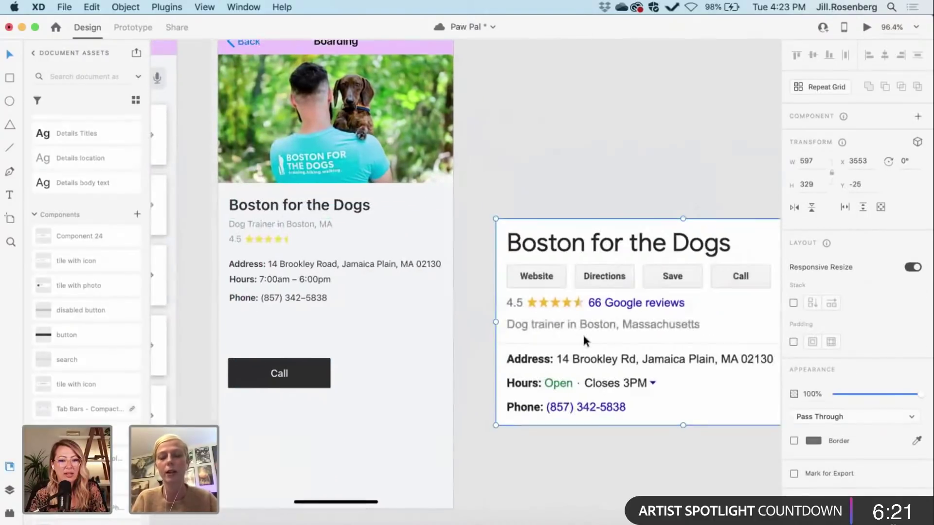
scroll(582, 332, "right", 10)
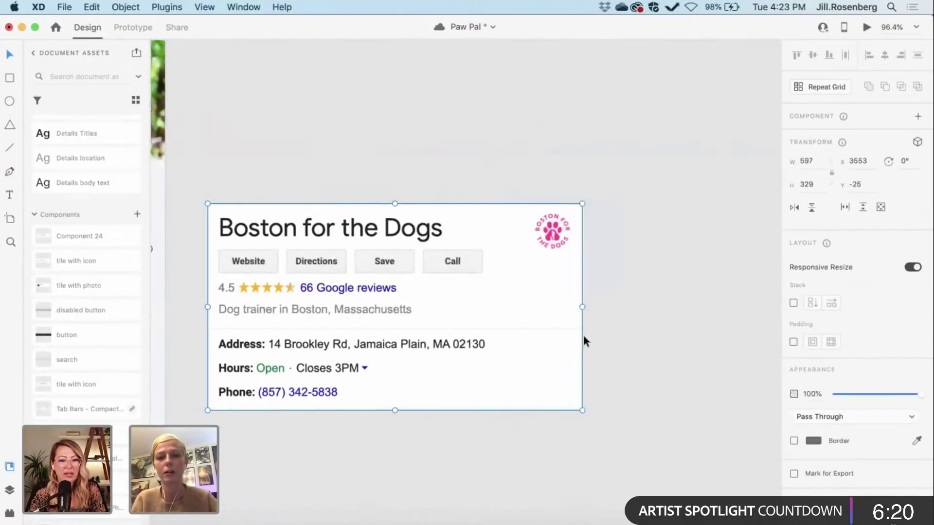
left_click(534, 442)
scroll(534, 441, "down", 3)
scroll(534, 442, "down", 2)
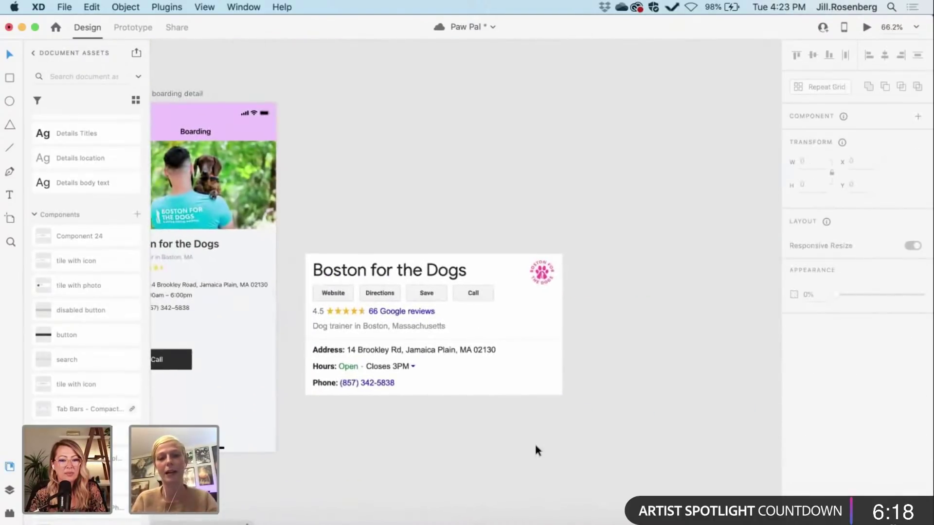
scroll(495, 255, "right", 5)
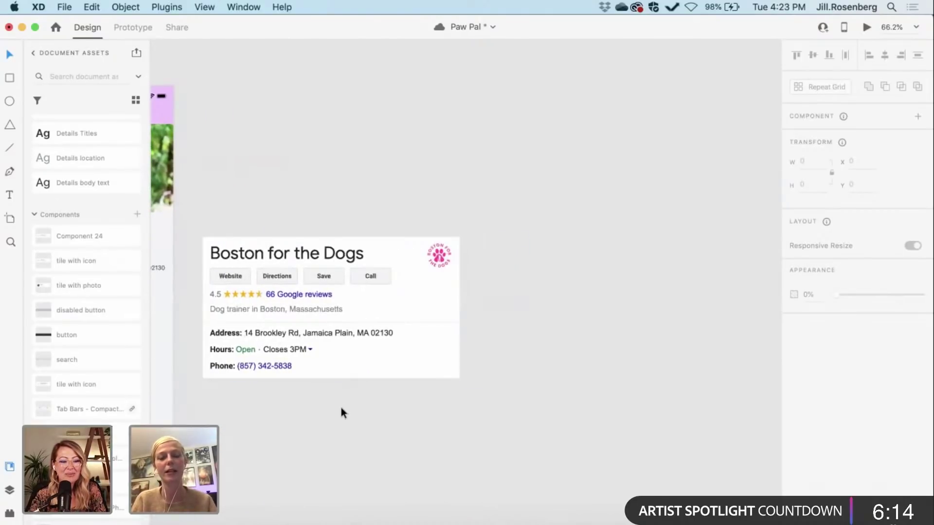
scroll(338, 401, "left", 3)
scroll(338, 401, "up", 1)
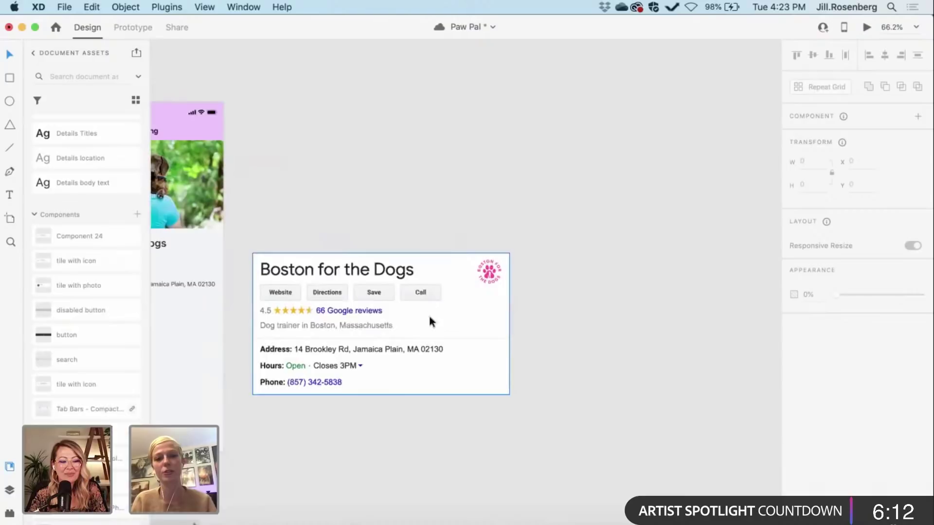
scroll(540, 298, "up", 5)
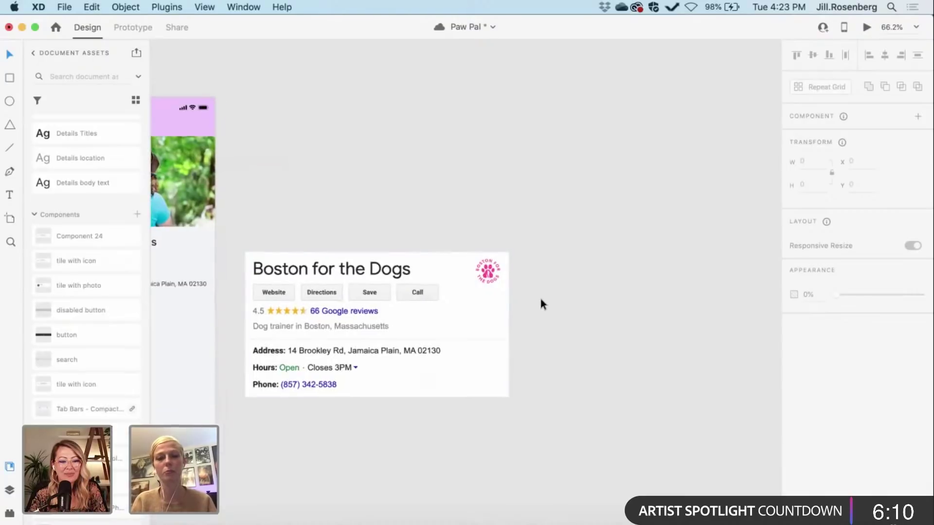
scroll(540, 300, "up", 4)
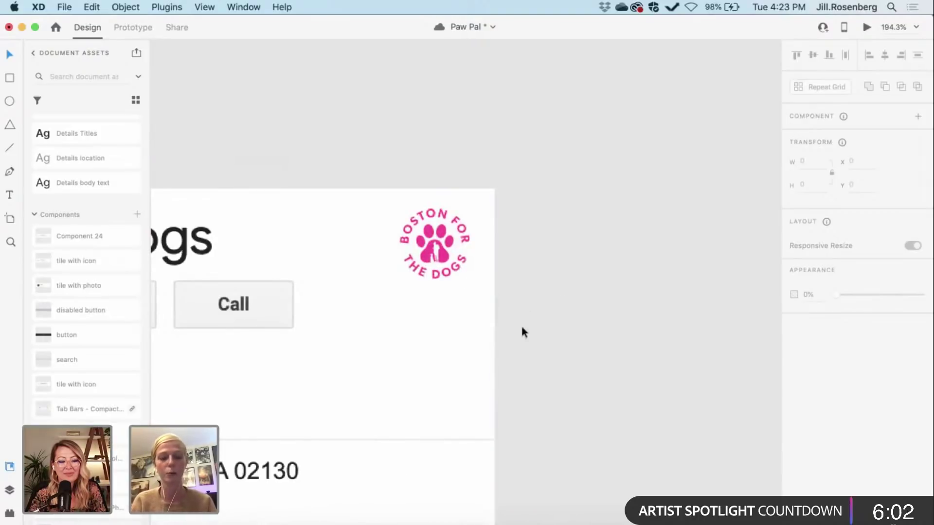
scroll(521, 327, "down", 5)
scroll(521, 328, "up", 2)
scroll(522, 328, "left", 3)
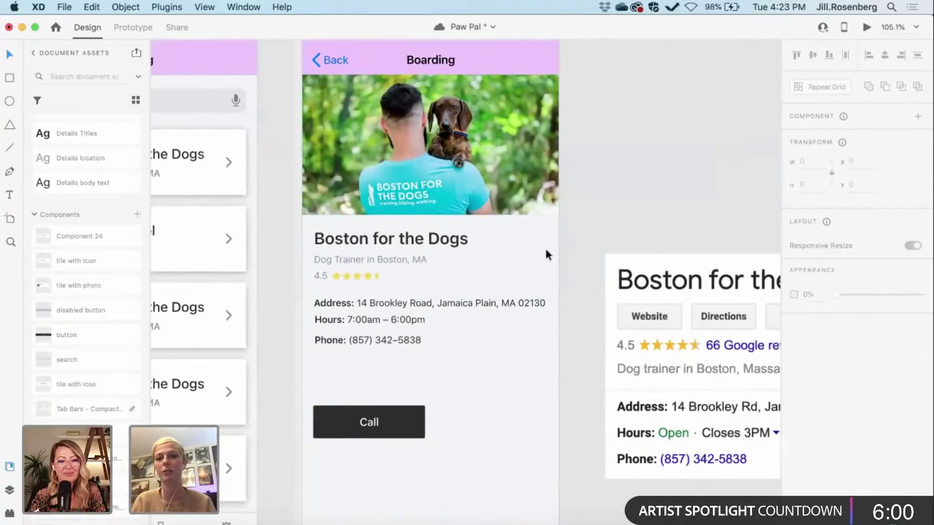
scroll(522, 263, "right", 4)
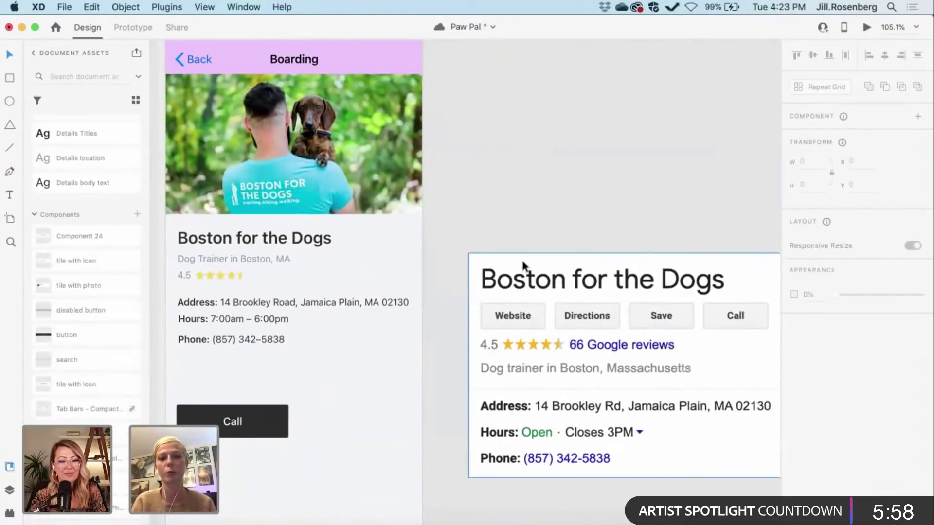
scroll(509, 364, "right", 6)
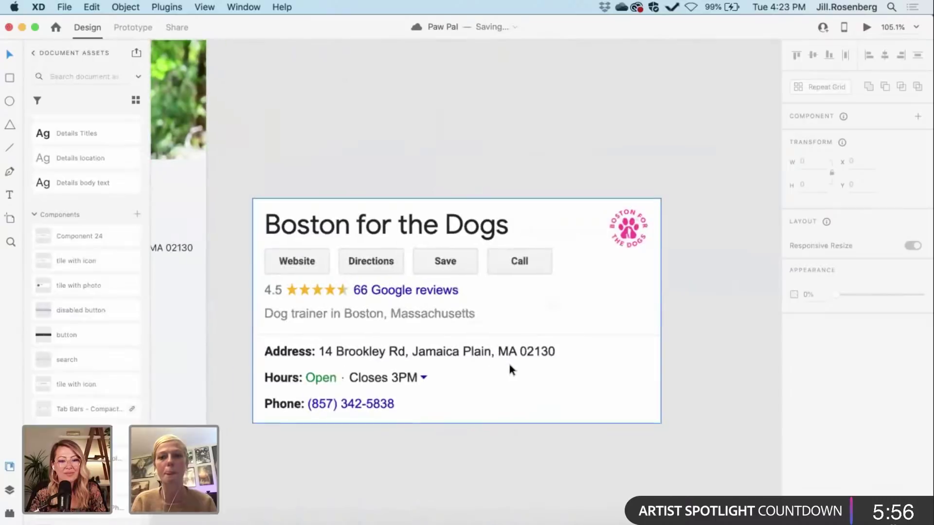
scroll(509, 364, "up", 2)
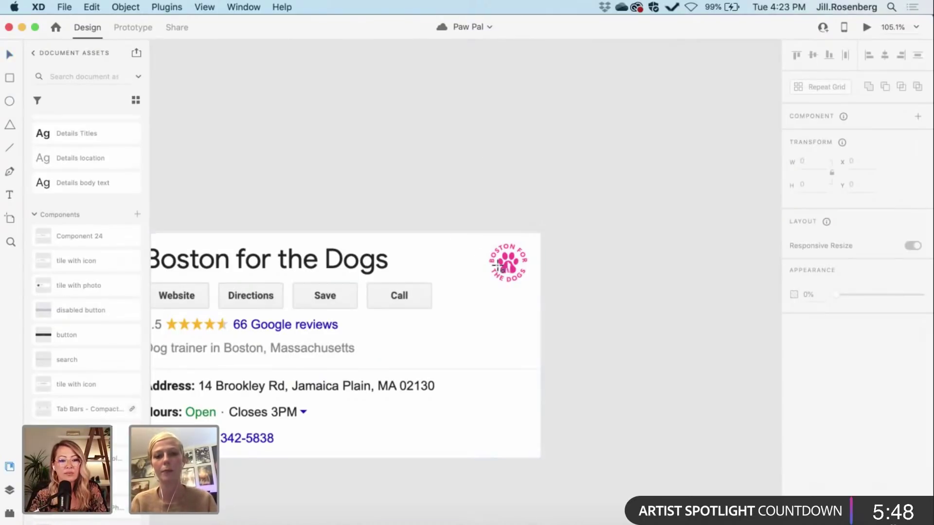
Step: Draw an unfilled circle centred over the listing card's paw logo
left_click_drag(453, 244, 496, 287)
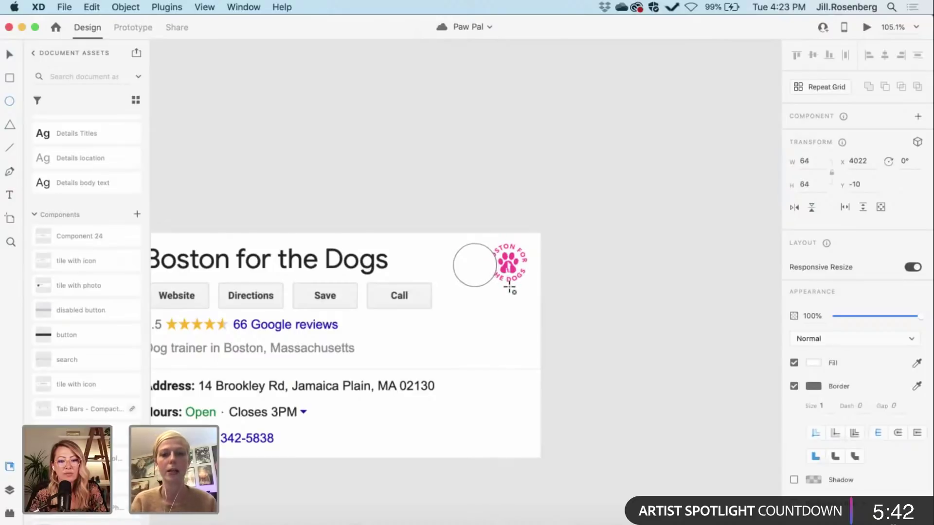
left_click_drag(510, 289, 510, 289)
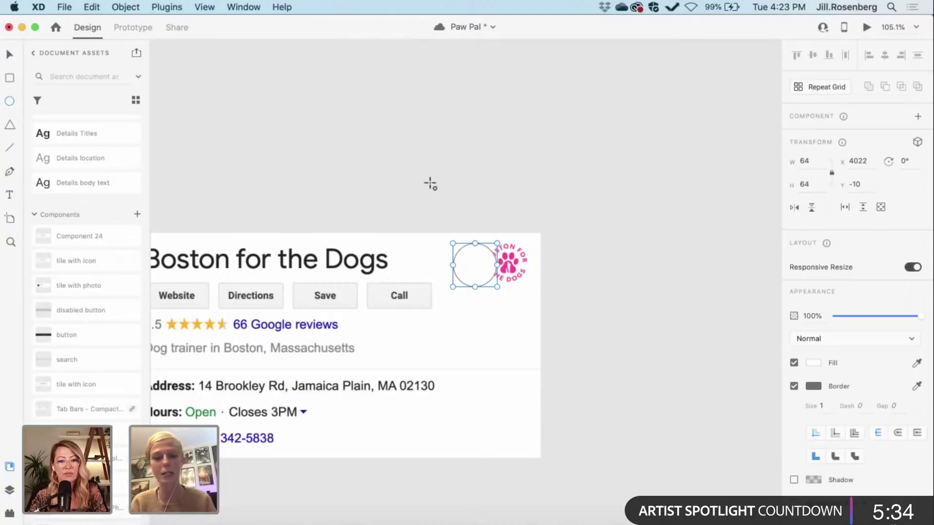
left_click(404, 177)
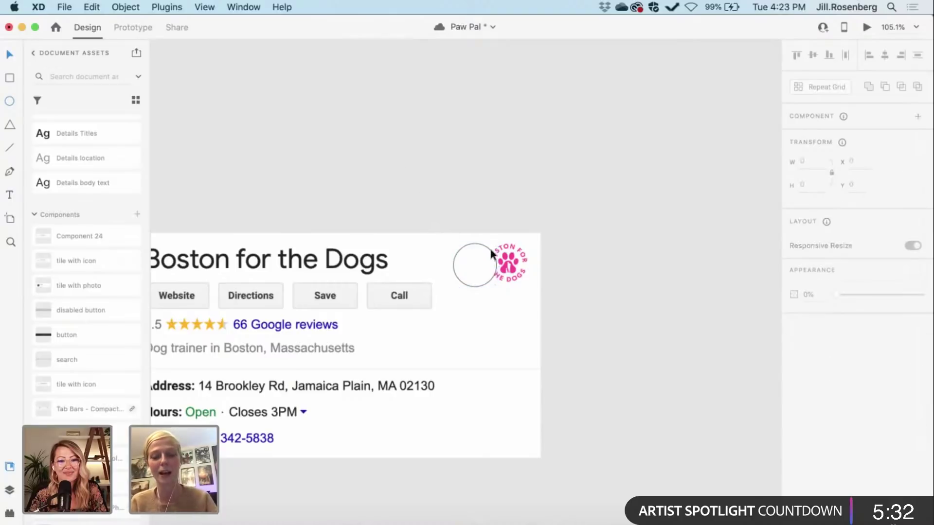
left_click_drag(473, 259, 496, 249)
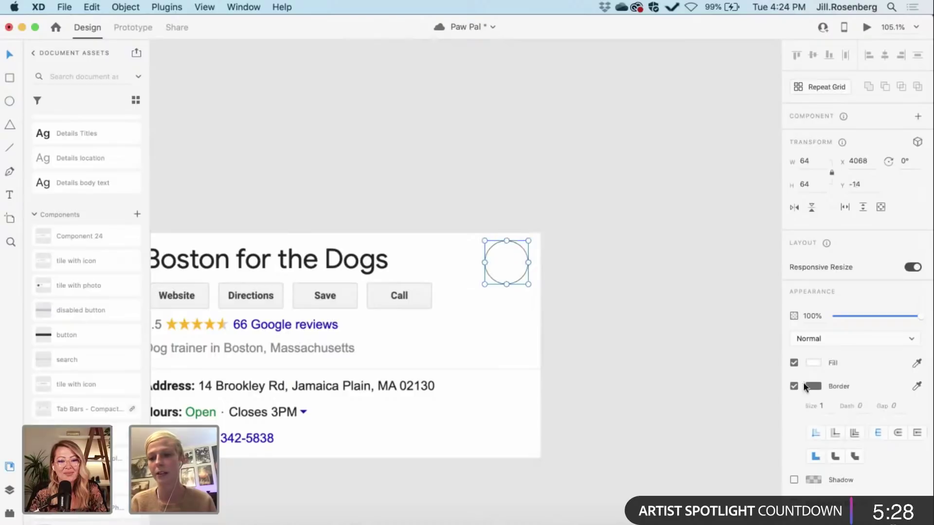
left_click(794, 363)
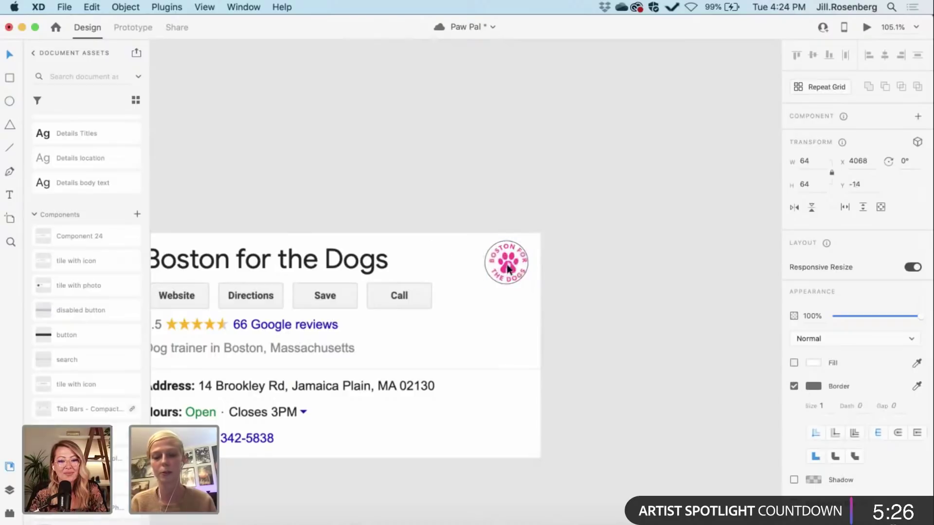
left_click_drag(487, 250, 489, 252)
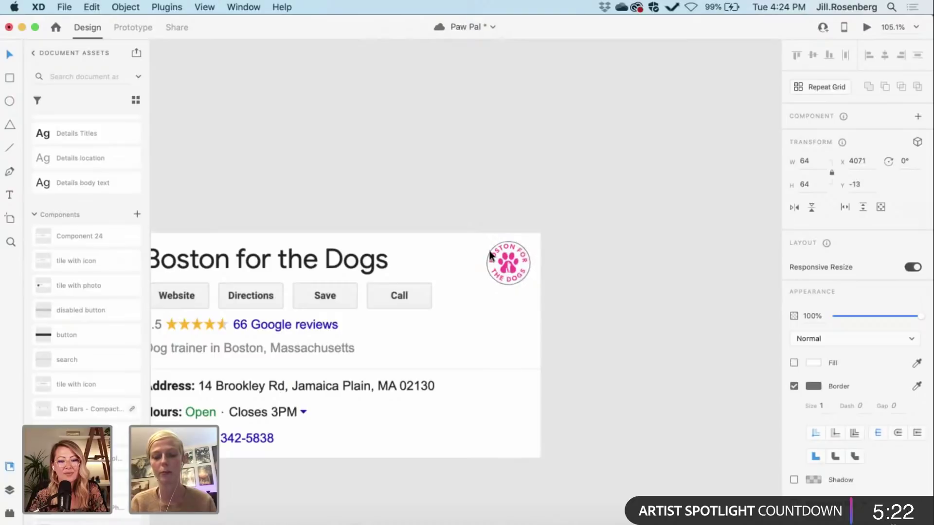
Step: Select the circle and listing card together and mask the card to the round logo
left_click(491, 255)
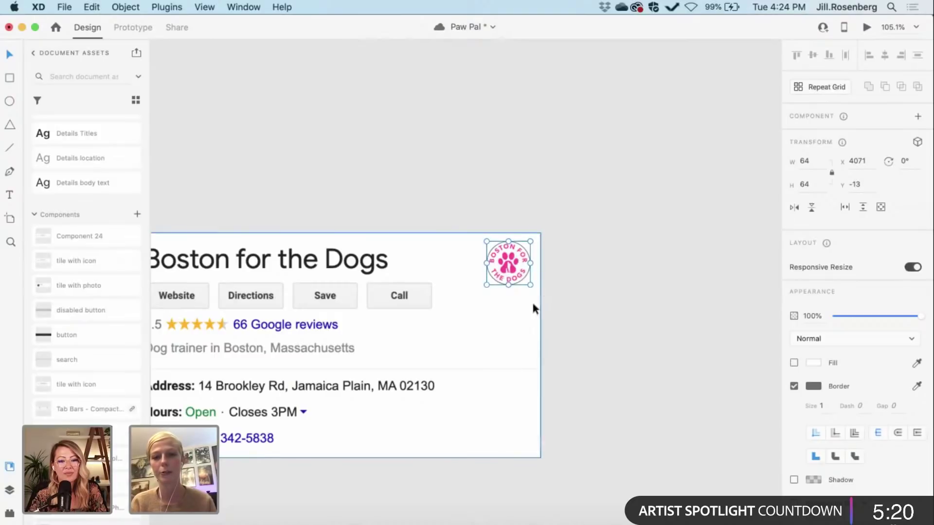
left_click(503, 344, "shift")
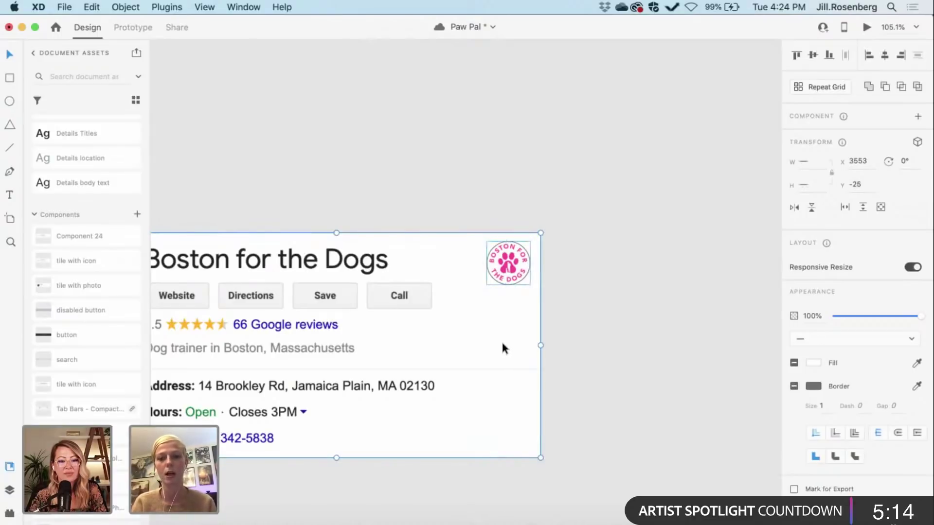
left_click(441, 181)
left_click_drag(499, 255, 552, 326)
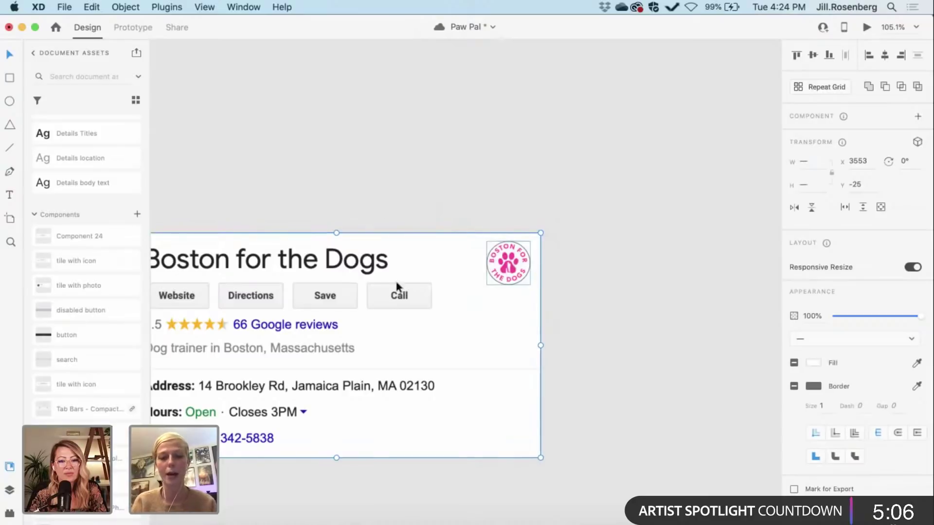
right_click(464, 302)
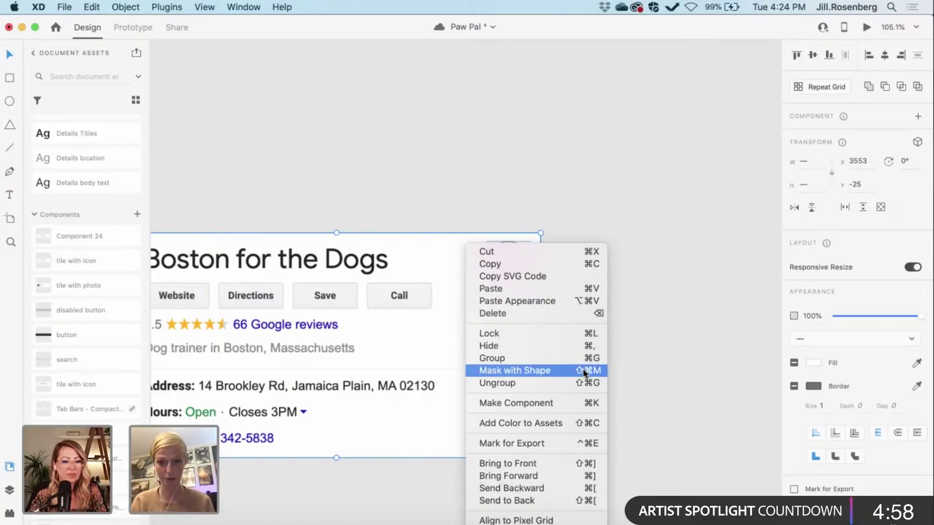
left_click(545, 371)
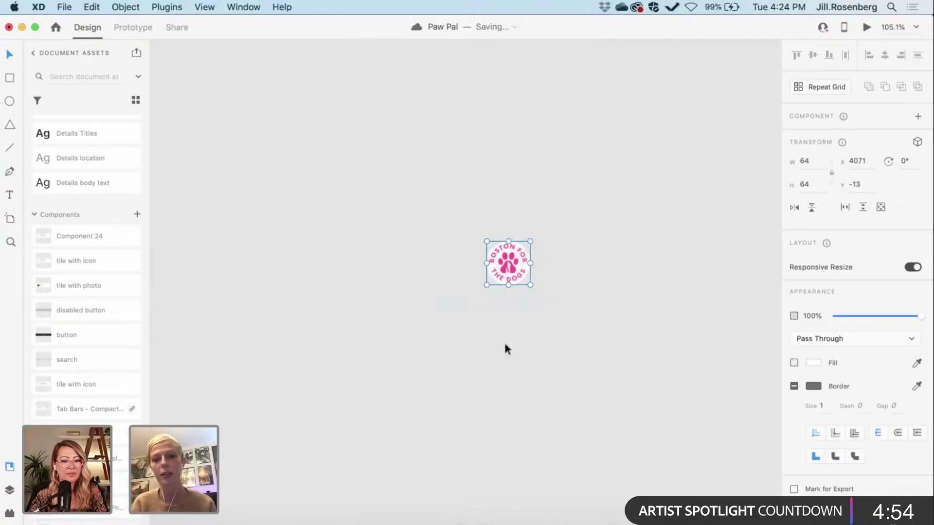
key("Escape")
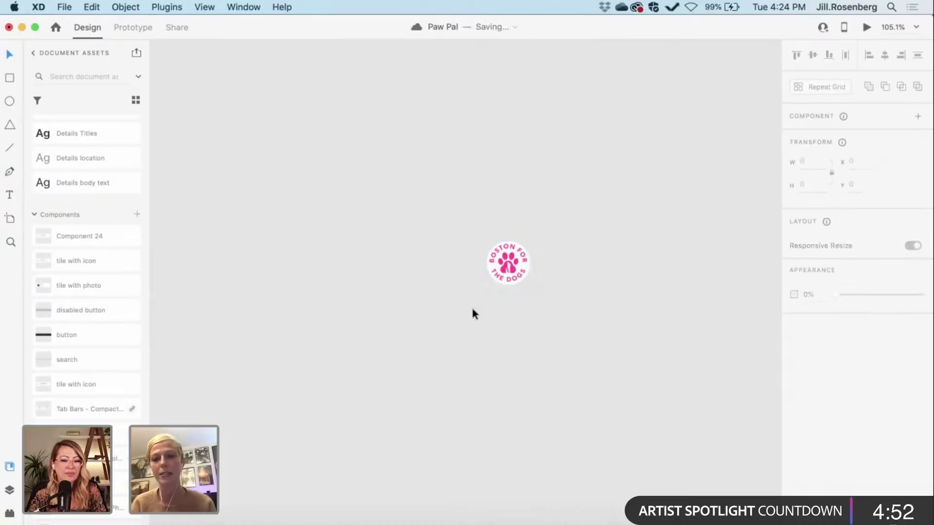
scroll(471, 309, "down", 5)
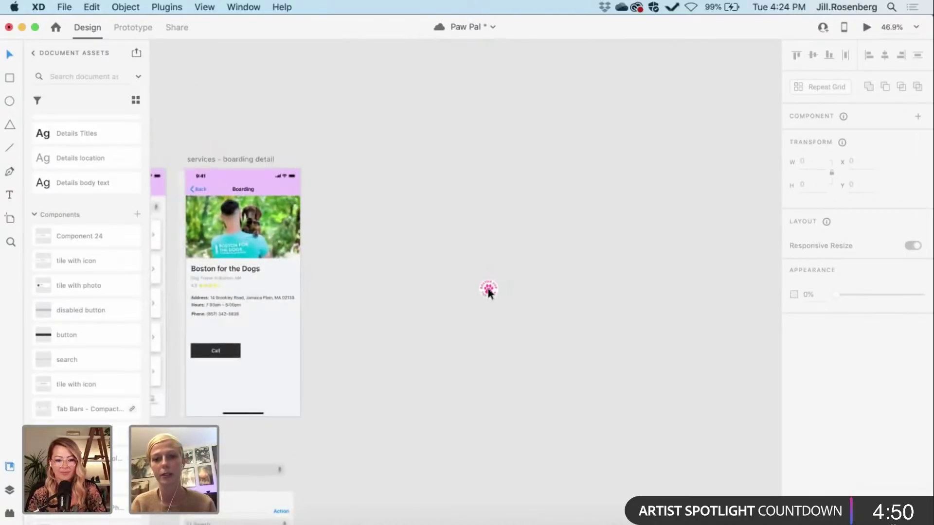
Step: Drag the masked paw logo onto the detail screen, right of the Boston for the Dogs title
left_click_drag(488, 292, 281, 279)
scroll(280, 278, "up", 5)
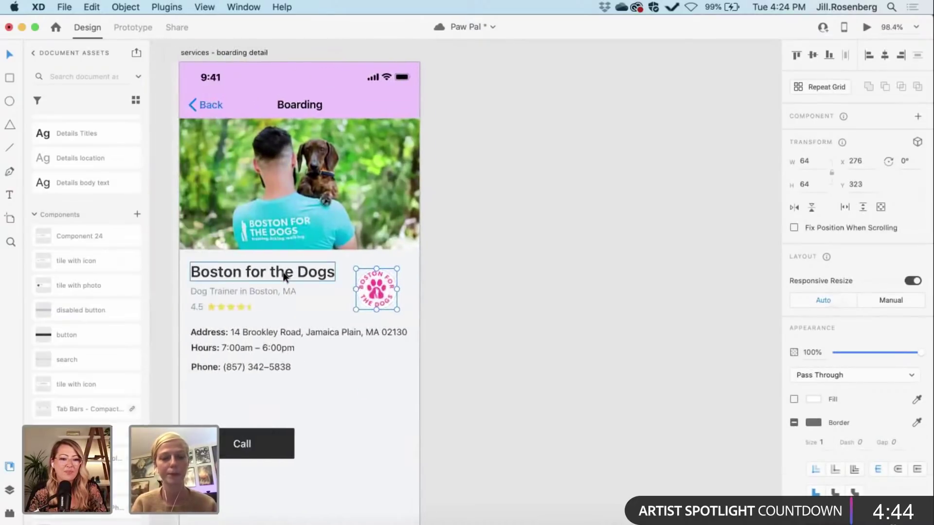
scroll(284, 276, "up", 4)
left_click_drag(447, 309, 460, 301)
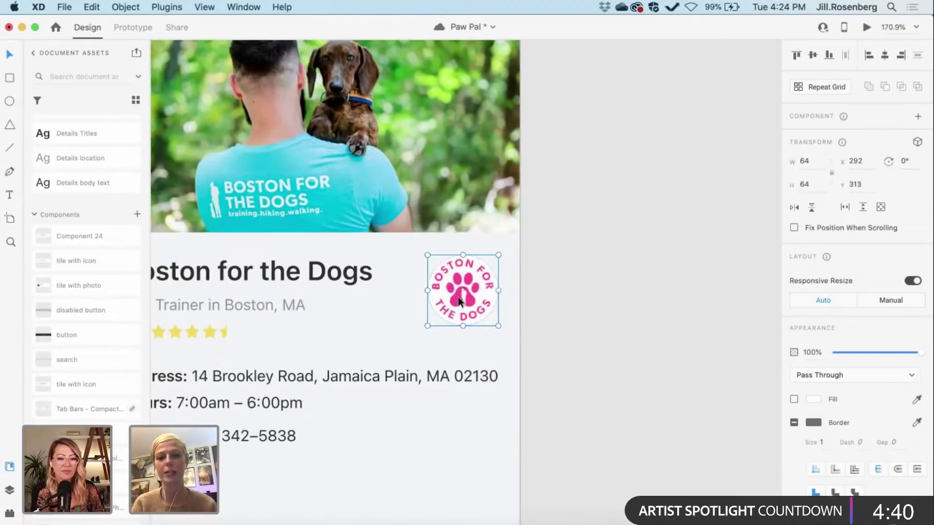
left_click(566, 323)
scroll(565, 323, "down", 3)
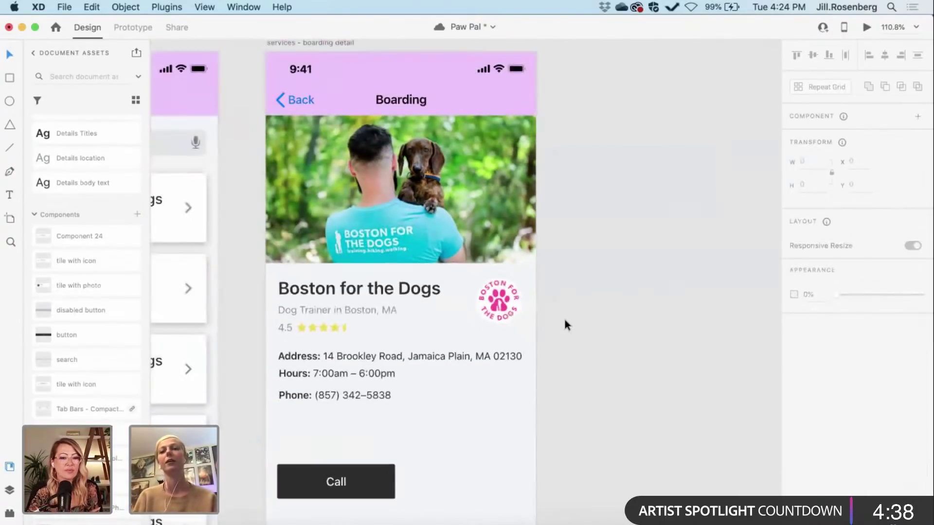
scroll(564, 321, "right", 2)
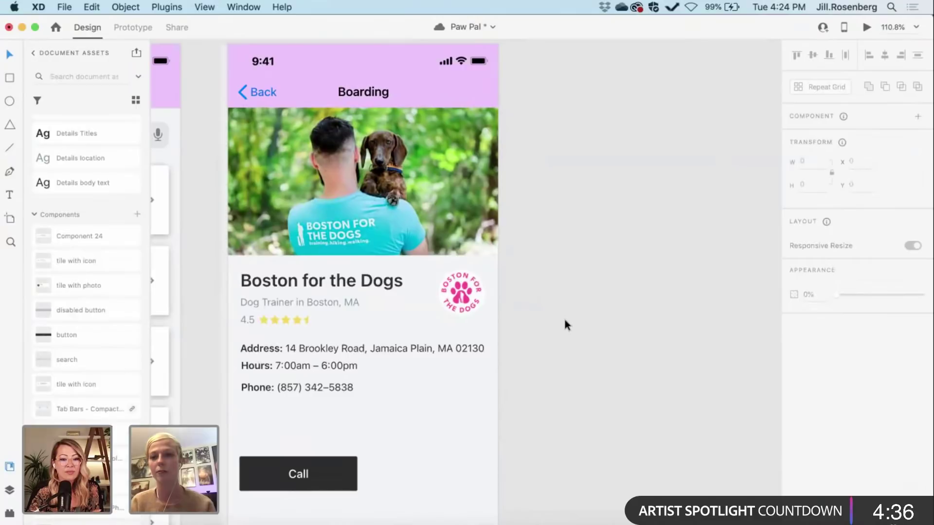
scroll(565, 324, "right", 1)
scroll(565, 324, "down", 1)
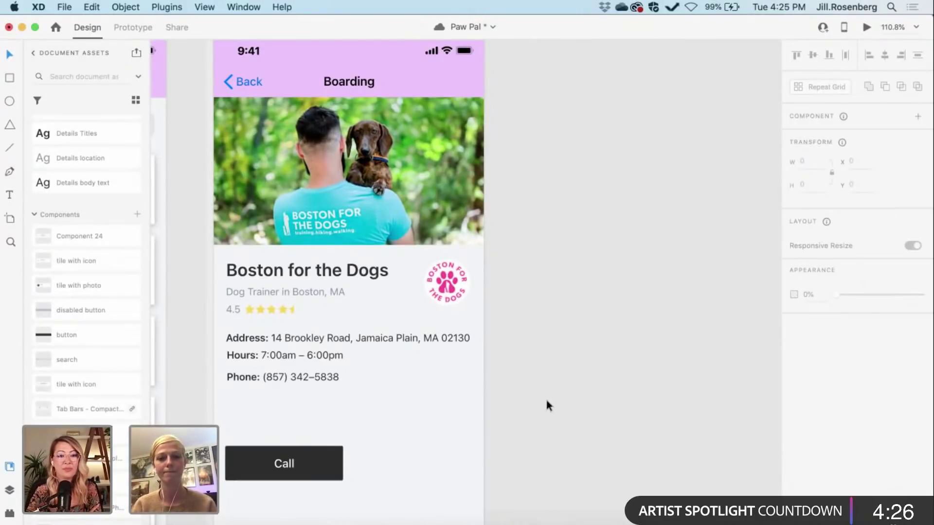
scroll(544, 398, "down", 3)
scroll(544, 398, "left", 1)
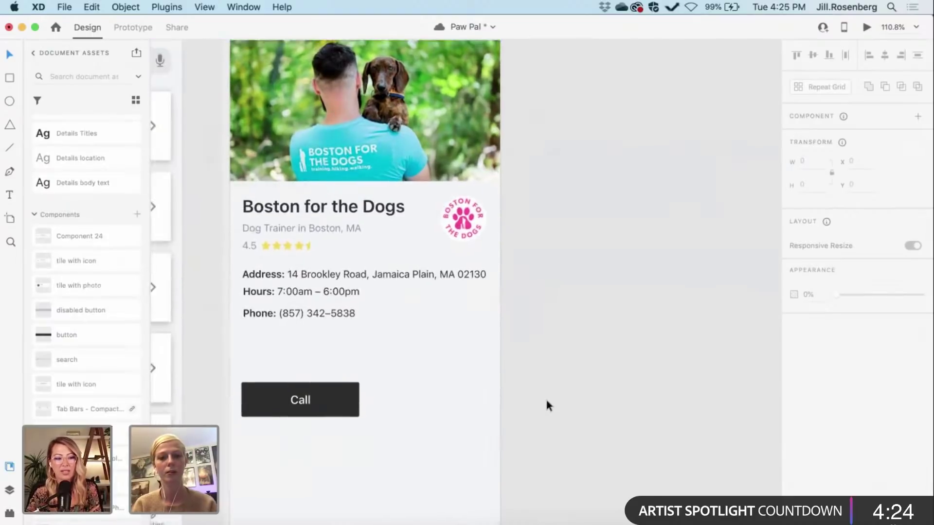
Step: Duplicate the Call button 16 px to its right and relabel the copy 'Email'
left_click(313, 394)
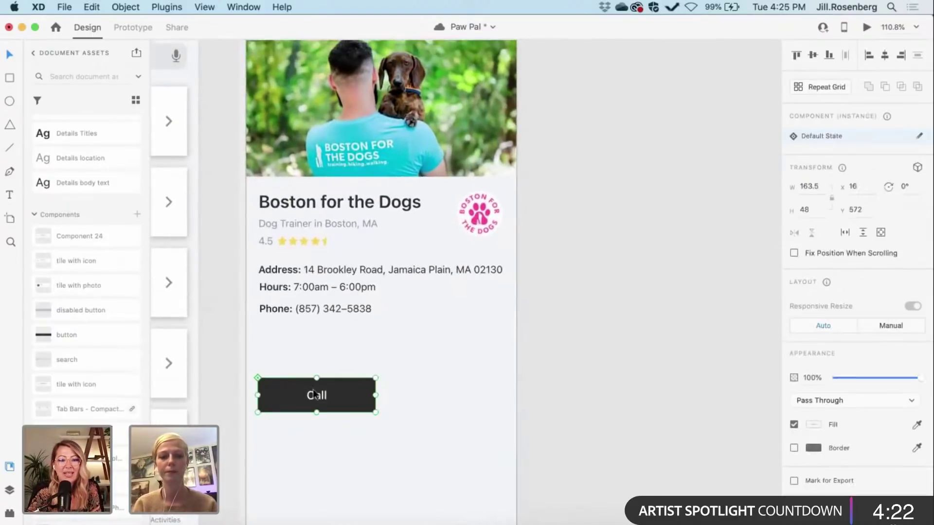
left_click_drag(315, 394, 441, 391)
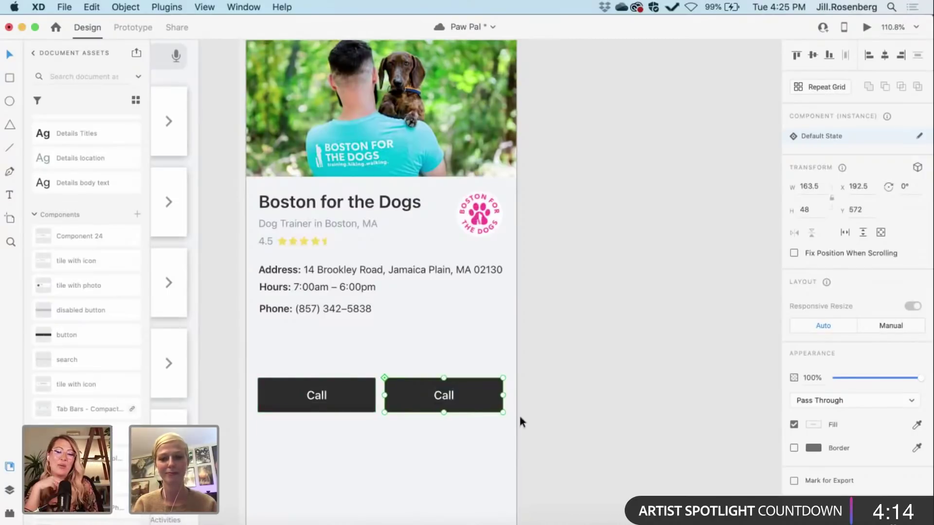
scroll(503, 430, "up", 5)
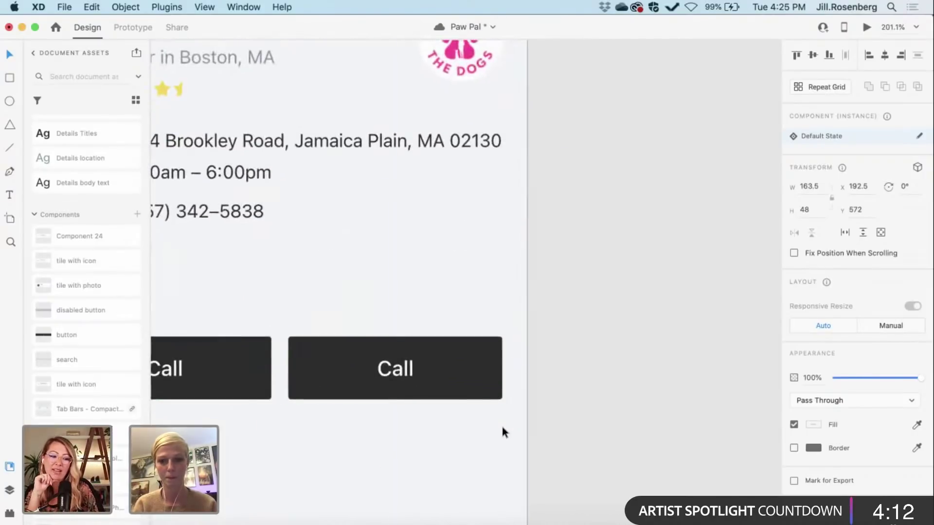
key("Right")
key("Right")
key("Right")
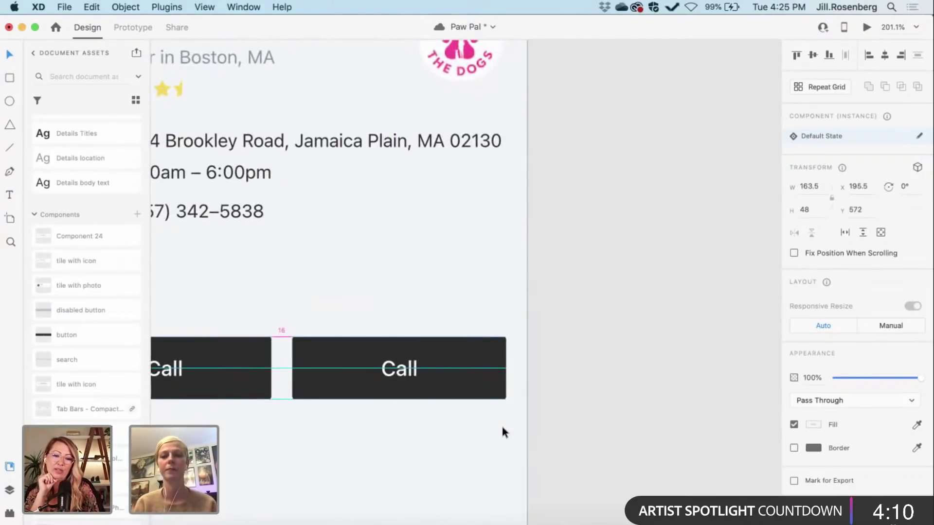
scroll(501, 424, "down", 4)
double_click(436, 390)
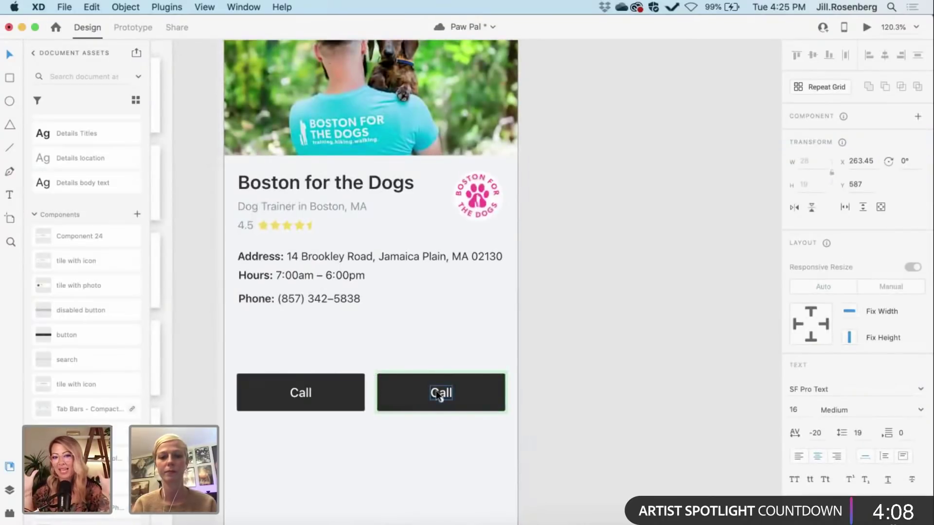
double_click(436, 390)
type("Email")
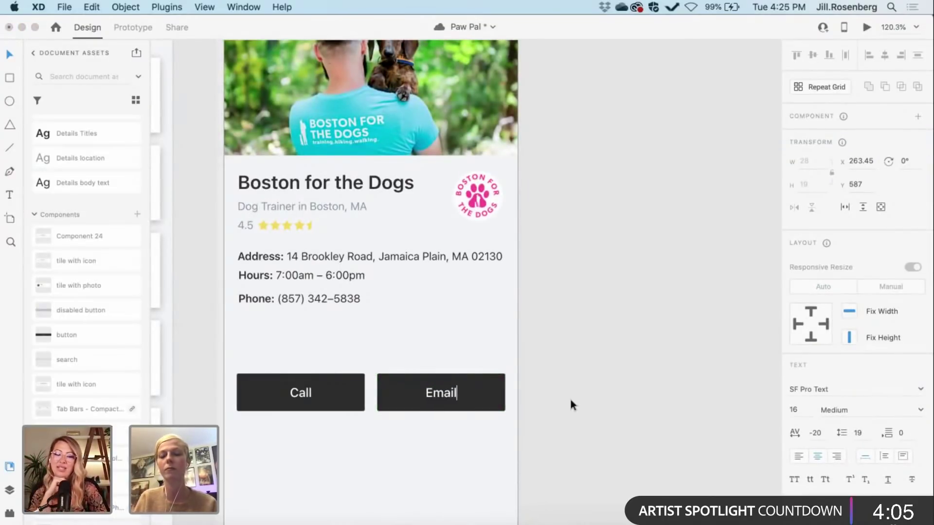
key("Escape")
left_click(583, 404)
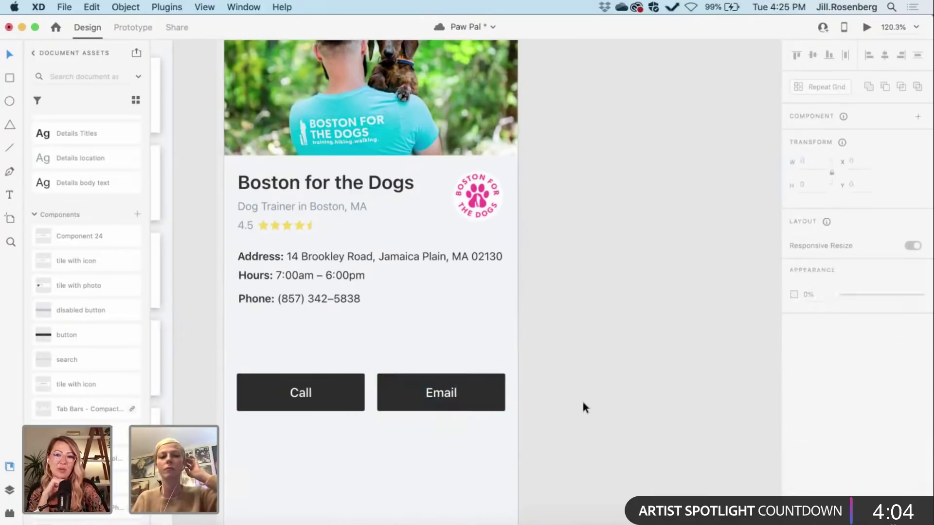
scroll(582, 403, "down", 4)
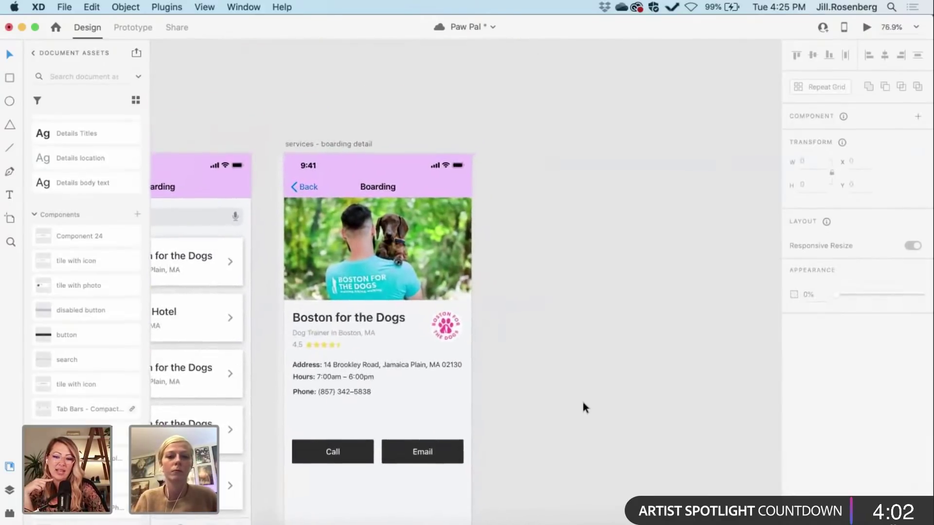
Step: Duplicate the boarding list screen's tab bar onto the boarding detail screen
scroll(582, 406, "down", 3)
scroll(583, 407, "left", 2)
scroll(583, 402, "down", 2)
scroll(583, 401, "left", 2)
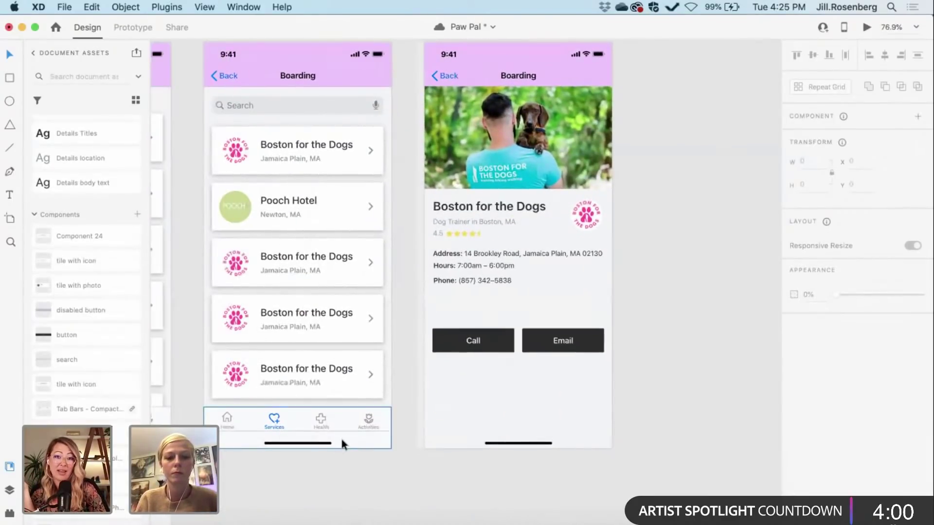
left_click(337, 436)
key("super+d")
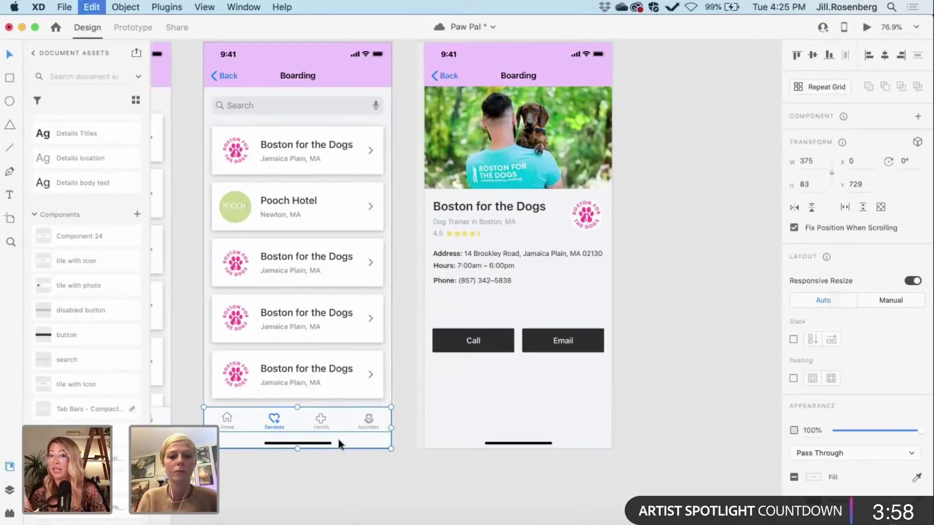
left_click_drag(296, 421, 525, 408)
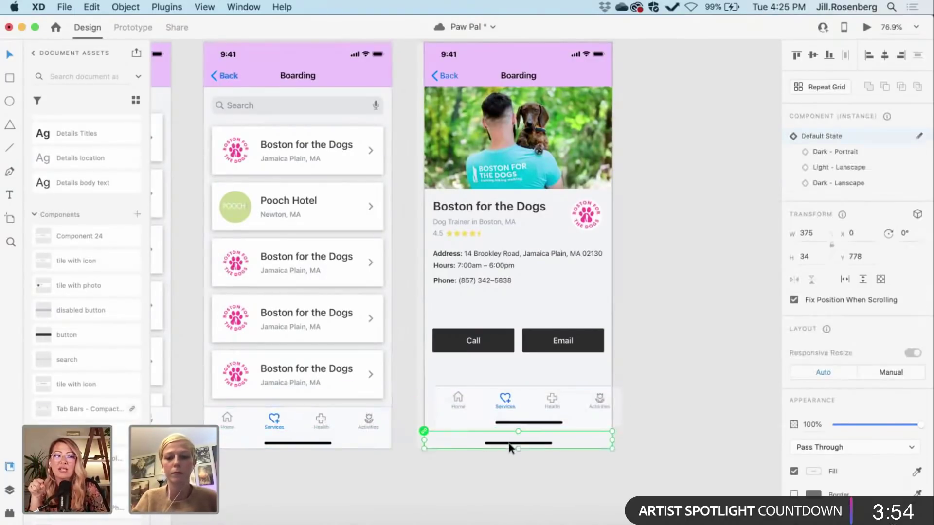
key("Escape")
Step: Realign the list screen's tab bar and snap the detail copy to the bottom edge
left_click_drag(328, 421, 308, 443)
left_click(318, 445)
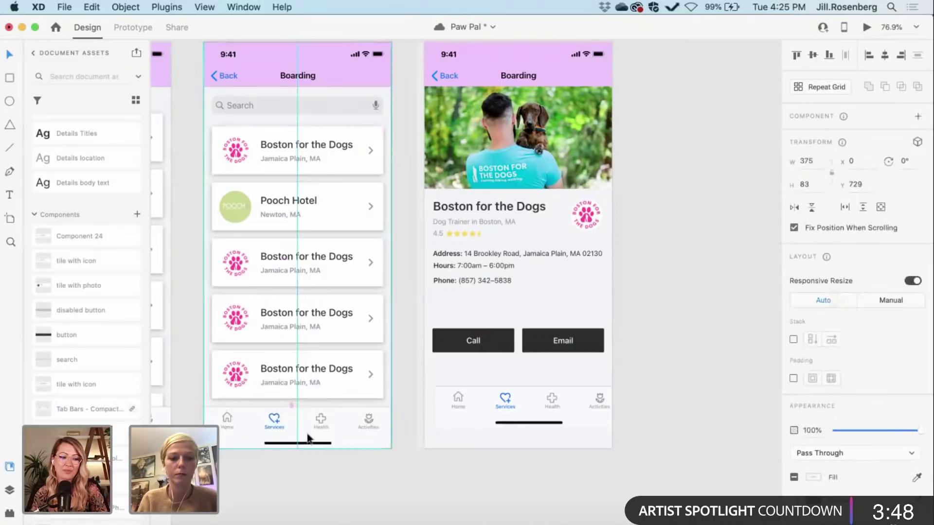
left_click_drag(512, 402, 500, 422)
left_click(503, 484)
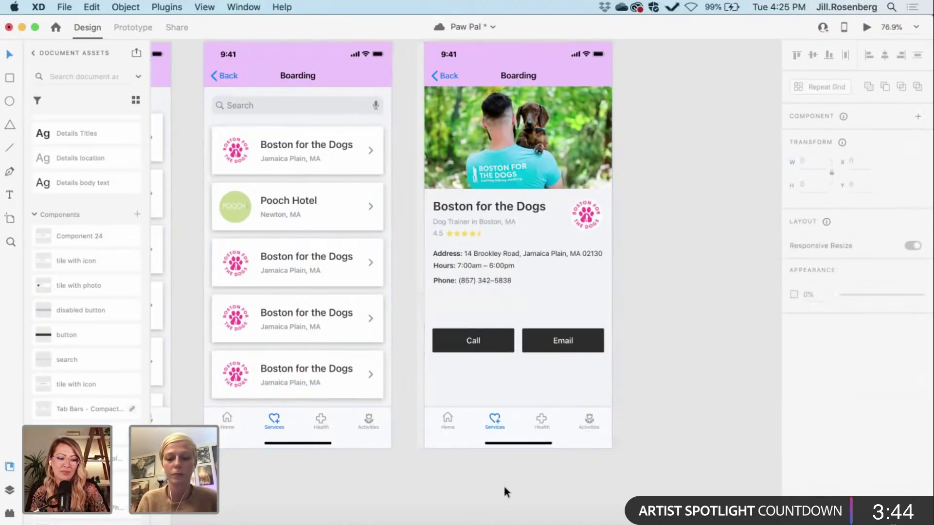
scroll(503, 484, "right", 4)
scroll(503, 484, "up", 2)
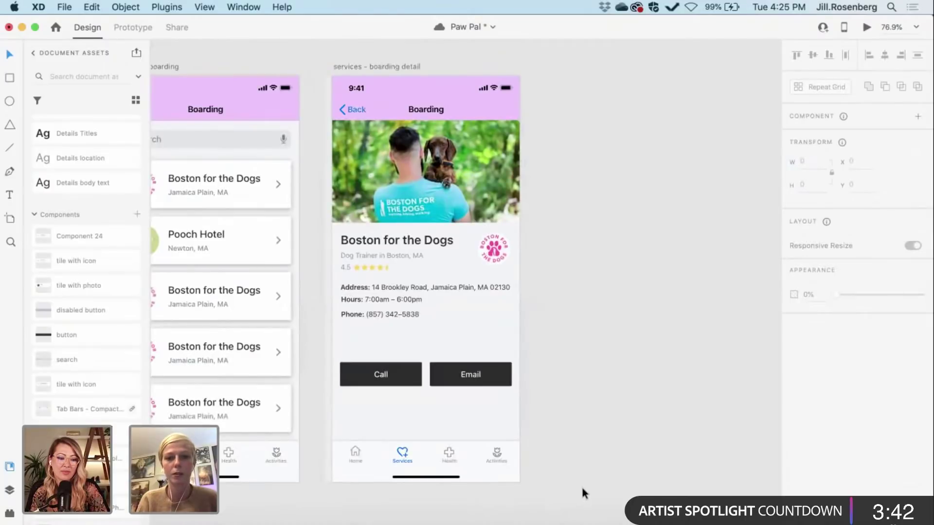
Step: Move the Call and Email buttons up closer to the boarding details
scroll(582, 486, "up", 2)
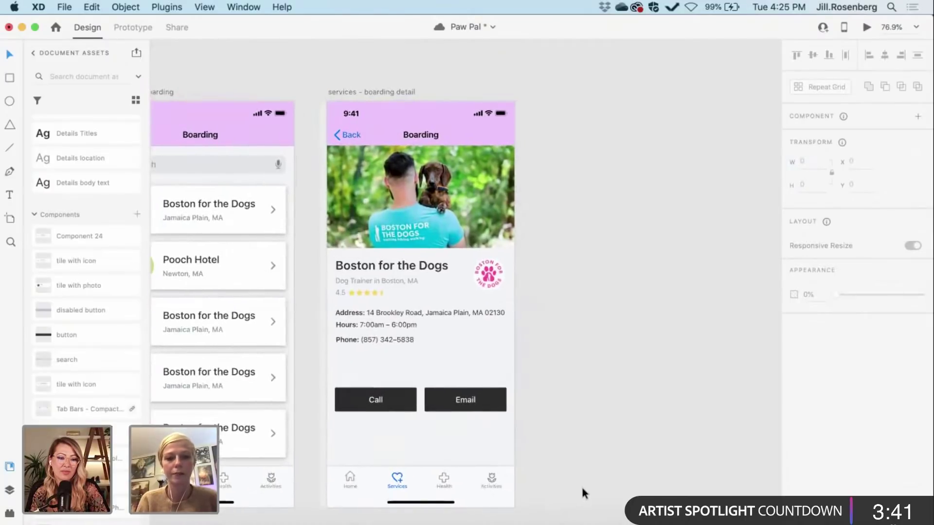
left_click(374, 400)
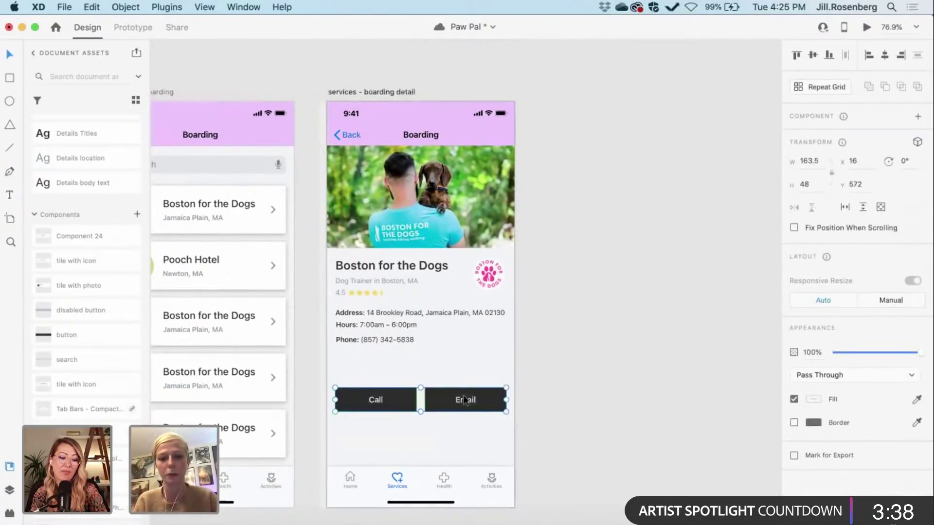
left_click_drag(463, 398, 462, 379)
left_click(572, 417)
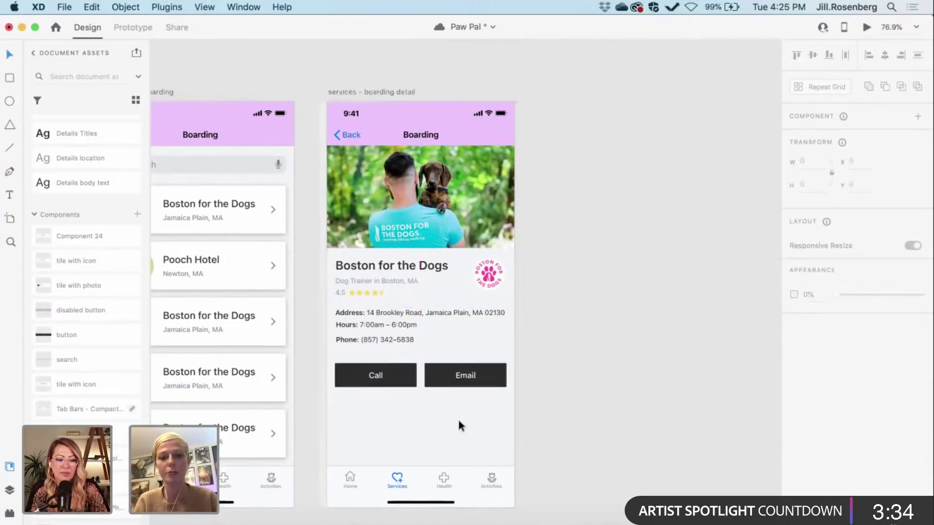
Step: Pan the canvas back to the app launcher and splash screen artboards
scroll(565, 445, "right", 2)
scroll(565, 445, "down", 1)
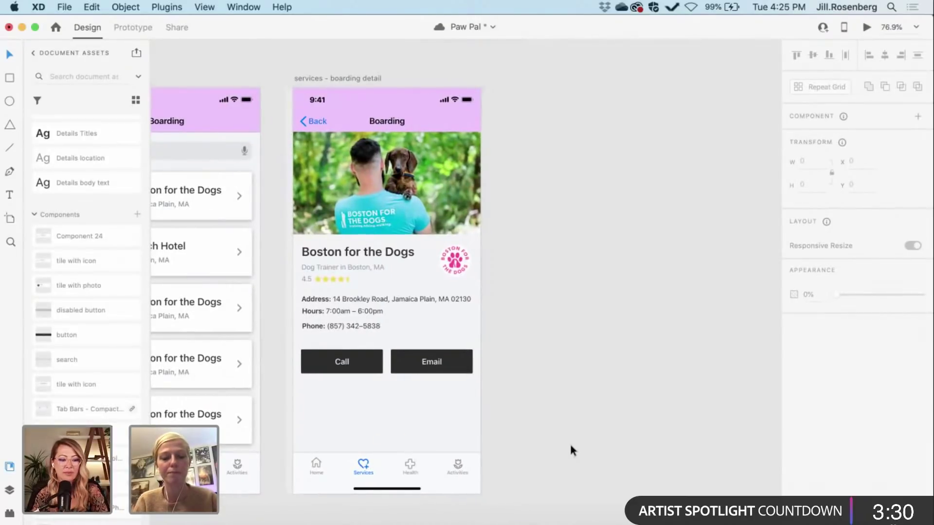
scroll(570, 442, "down", 2)
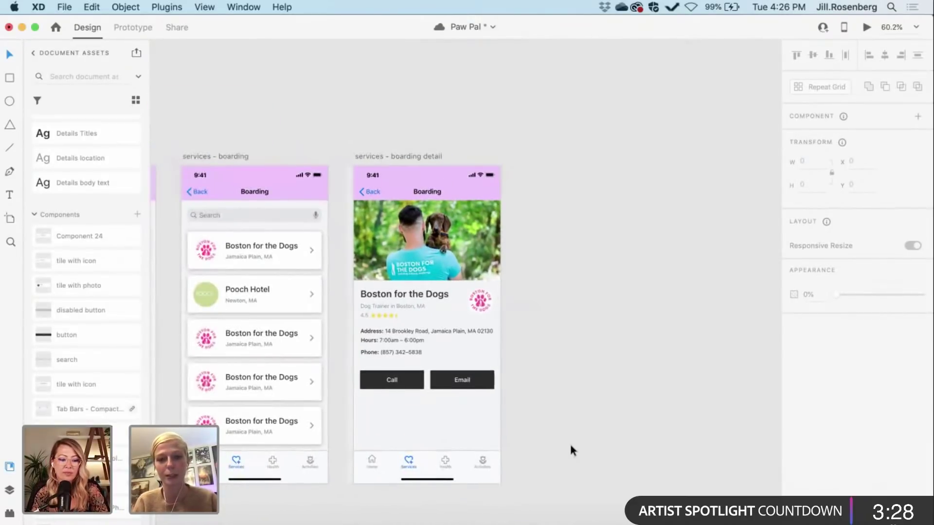
scroll(570, 446, "down", 1)
scroll(570, 446, "right", 1)
scroll(570, 446, "right", 1)
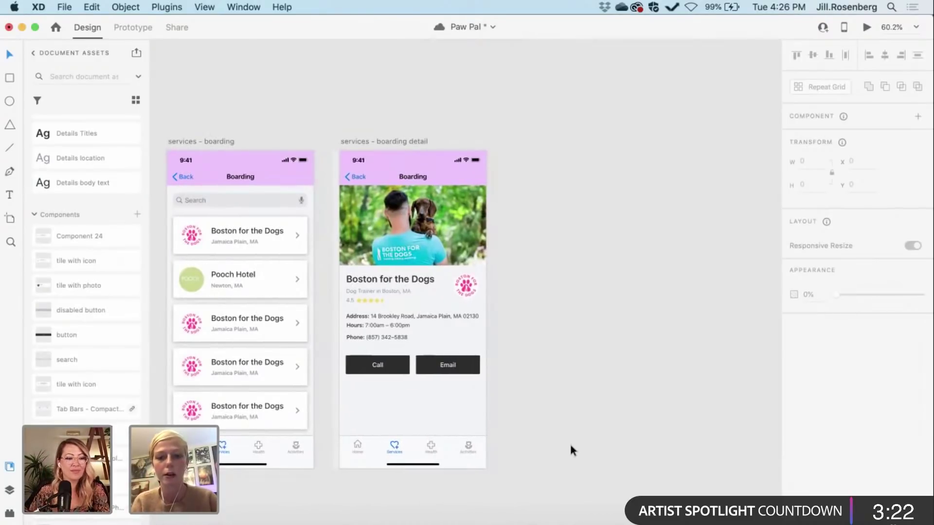
scroll(571, 446, "down", 3)
scroll(570, 445, "down", 2)
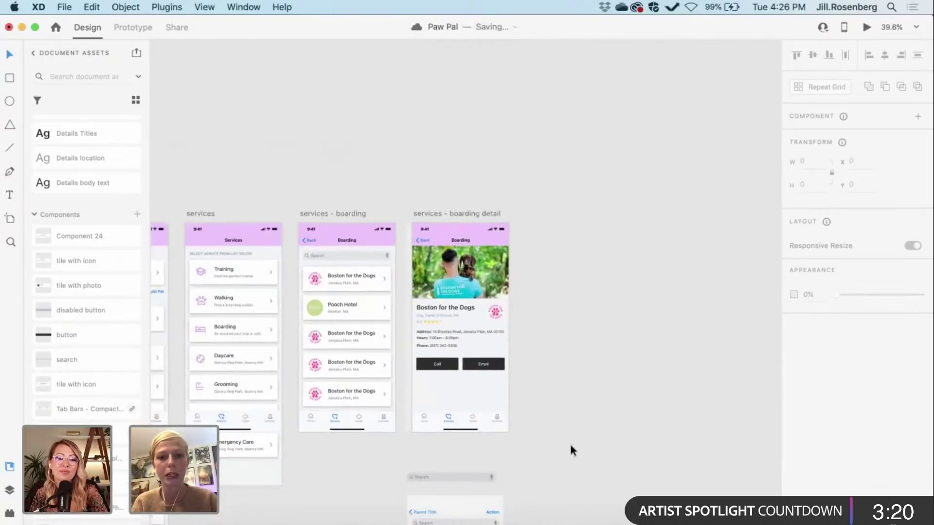
scroll(570, 445, "down", 2)
scroll(570, 445, "down", 2)
scroll(570, 445, "left", 3)
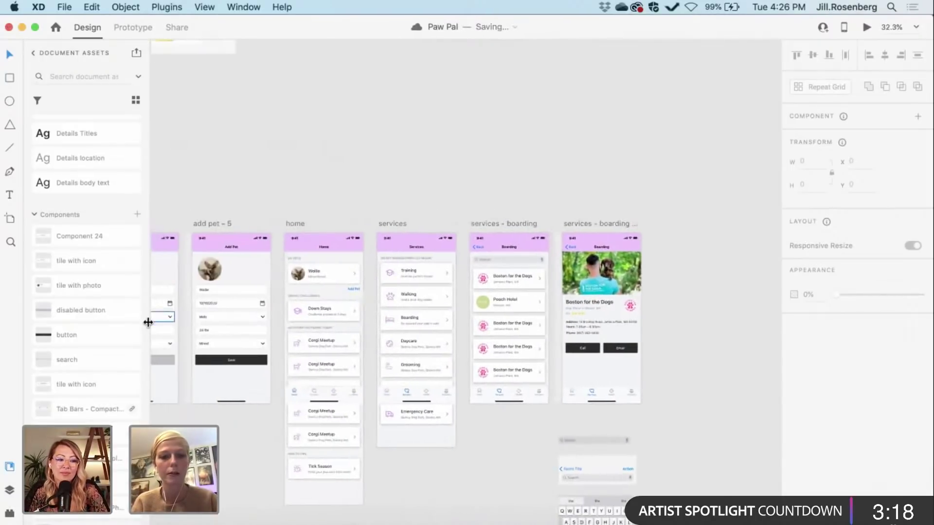
scroll(201, 205, "down", 3)
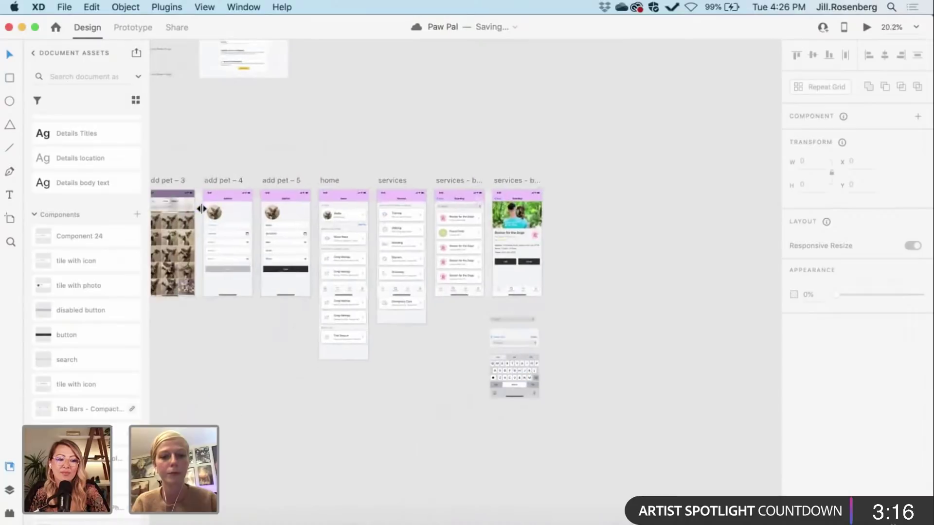
scroll(201, 205, "up", 5)
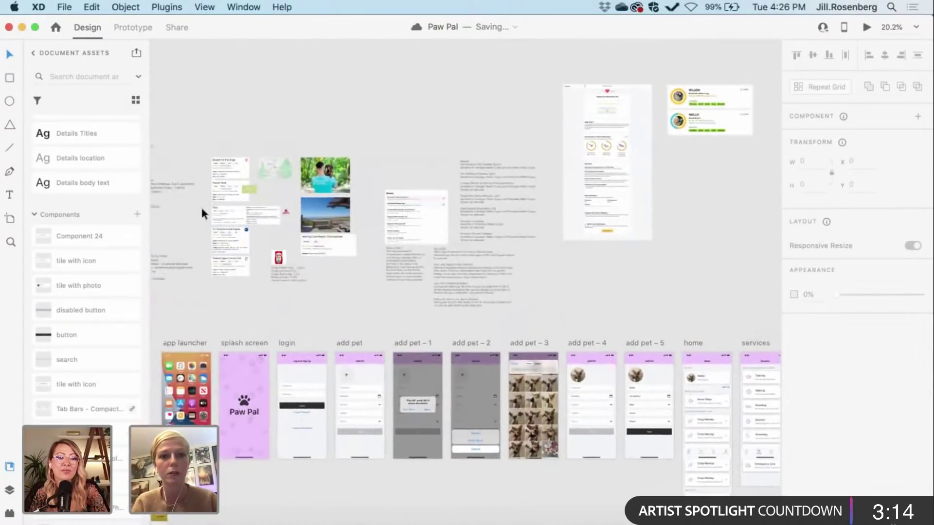
scroll(200, 205, "up", 4)
scroll(201, 205, "up", 5)
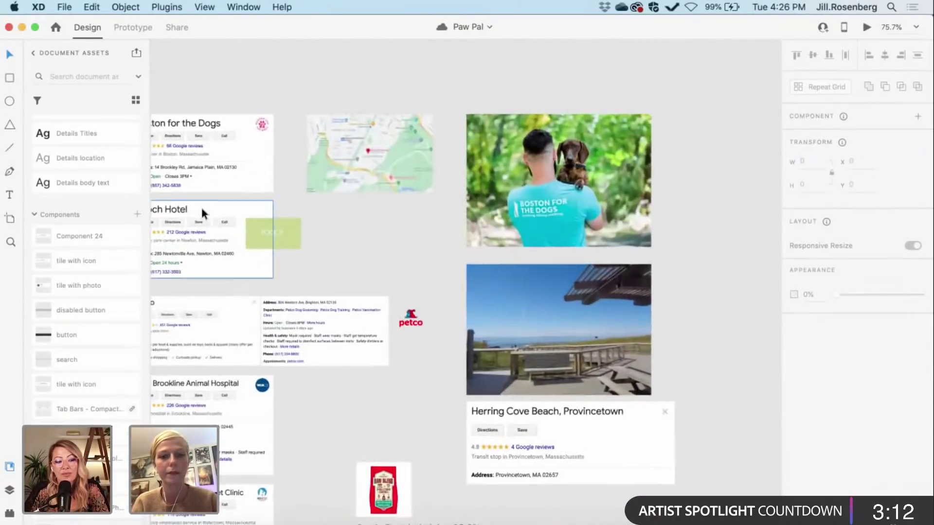
scroll(200, 205, "down", 2)
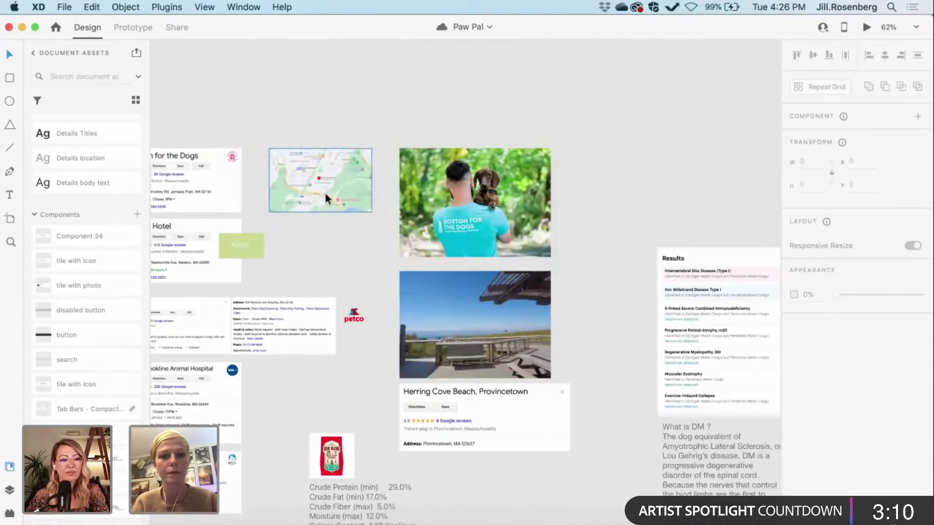
scroll(325, 194, "down", 10)
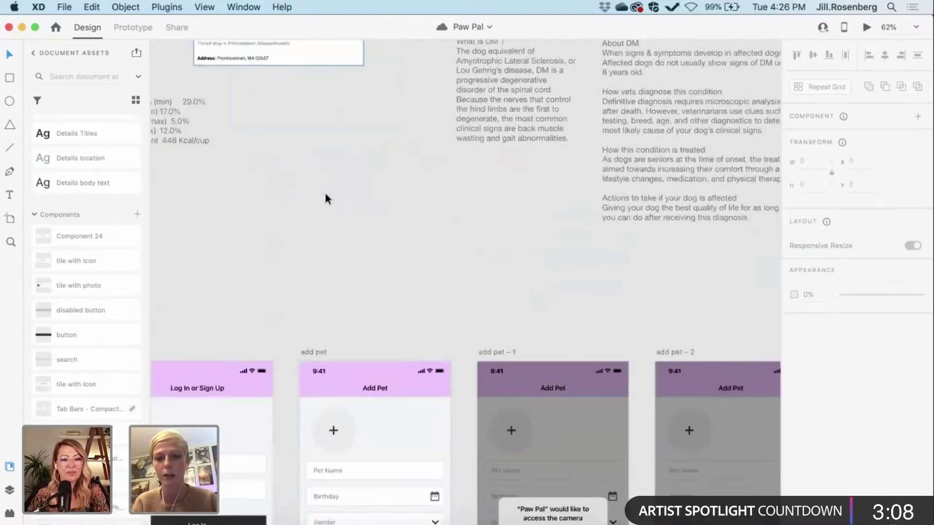
scroll(325, 195, "down", 2)
scroll(325, 195, "right", 10)
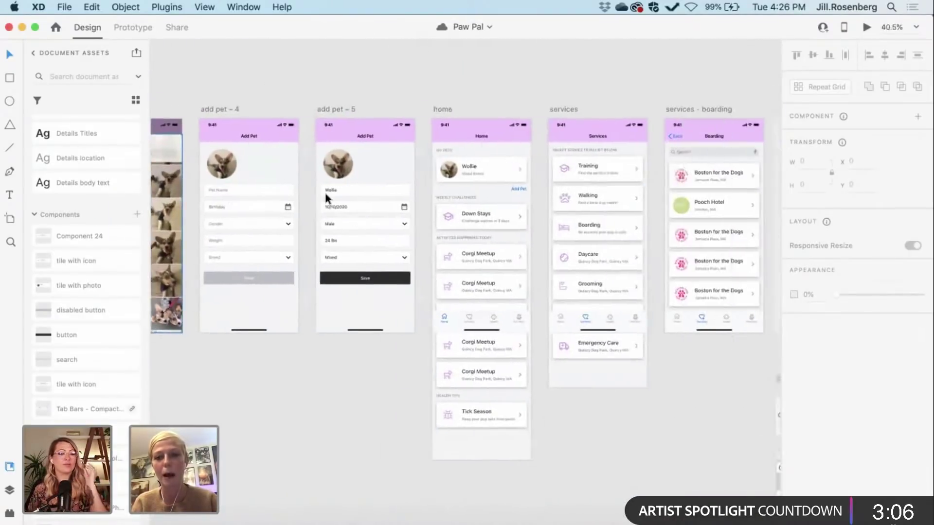
scroll(324, 191, "right", 8)
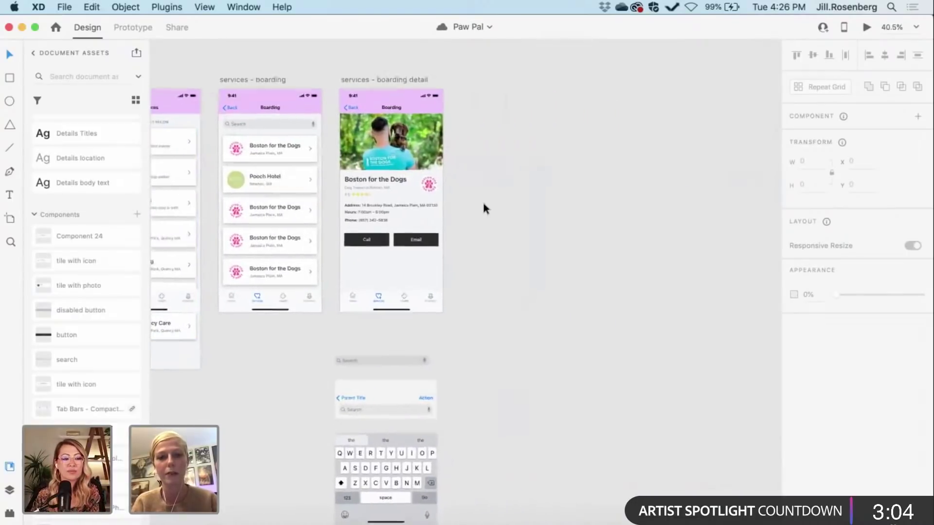
scroll(482, 200, "up", 3)
scroll(482, 200, "up", 2)
scroll(483, 200, "left", 1)
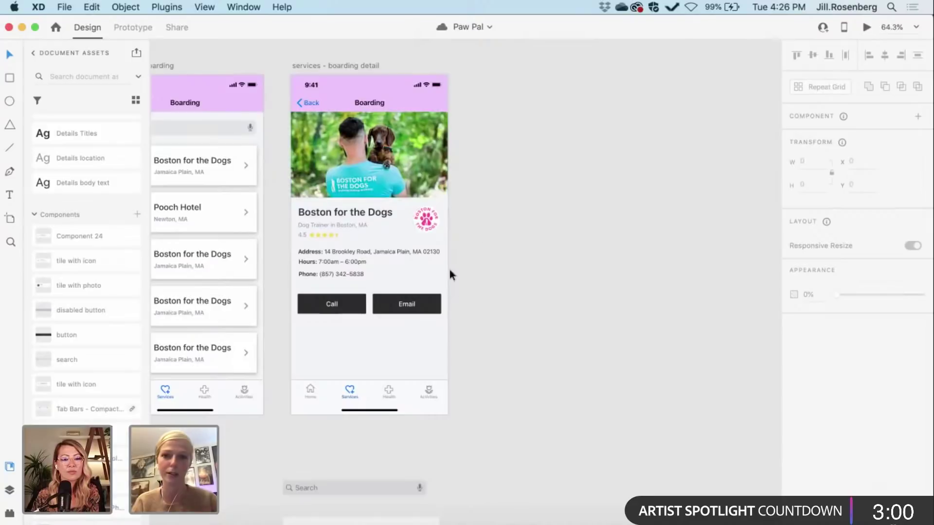
scroll(481, 309, "down", 1)
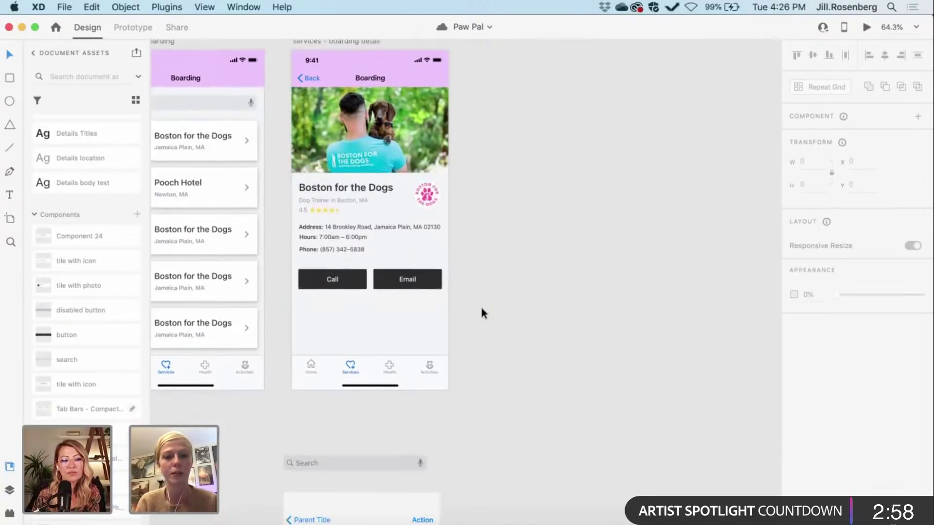
scroll(481, 308, "down", 1)
scroll(481, 309, "right", 1)
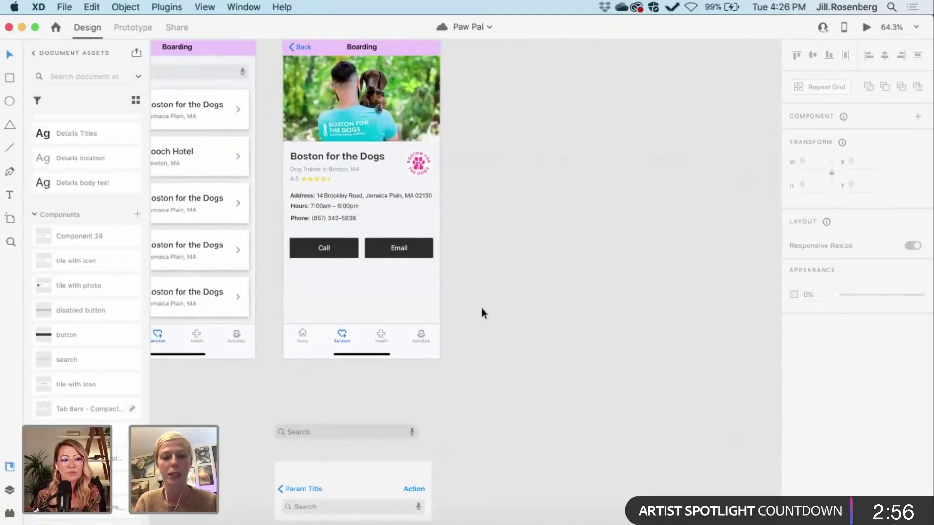
scroll(481, 309, "down", 3)
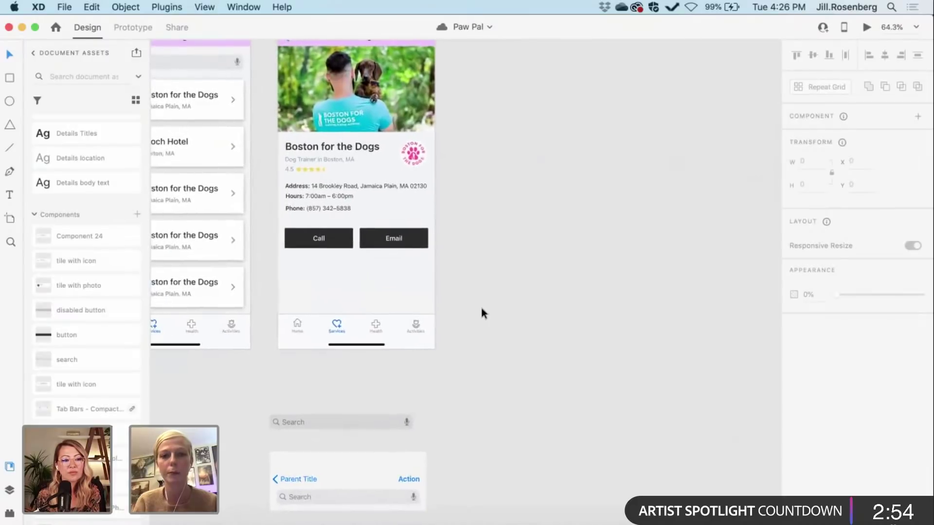
scroll(481, 310, "down", 3)
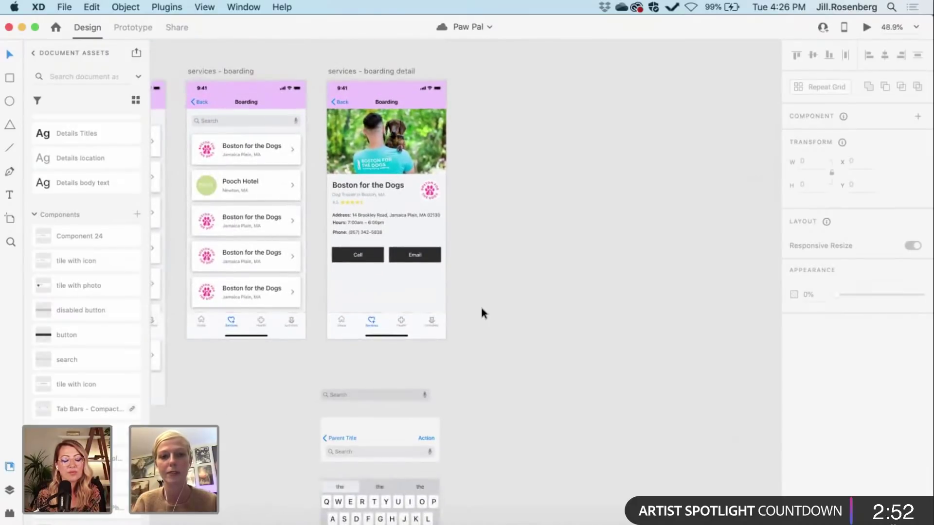
scroll(482, 308, "left", 1)
scroll(482, 309, "down", 1)
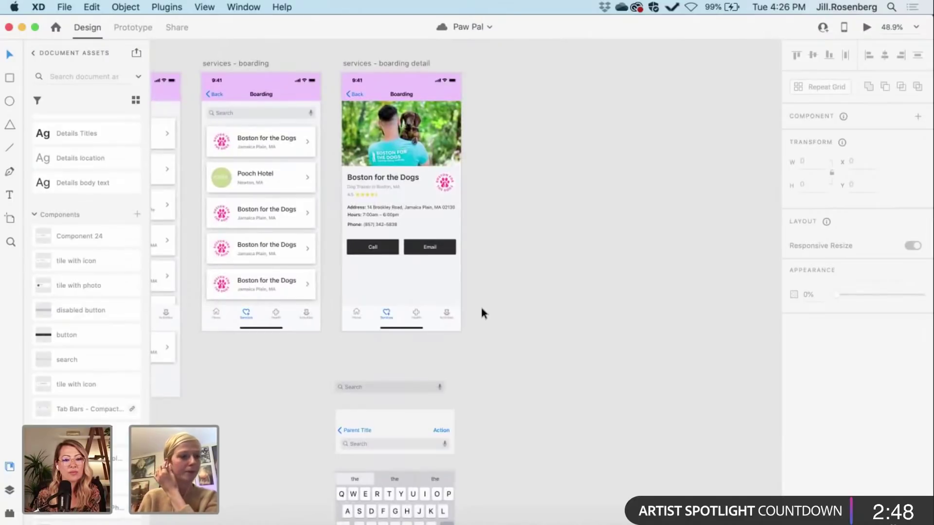
scroll(480, 308, "left", 2)
scroll(481, 308, "up", 1)
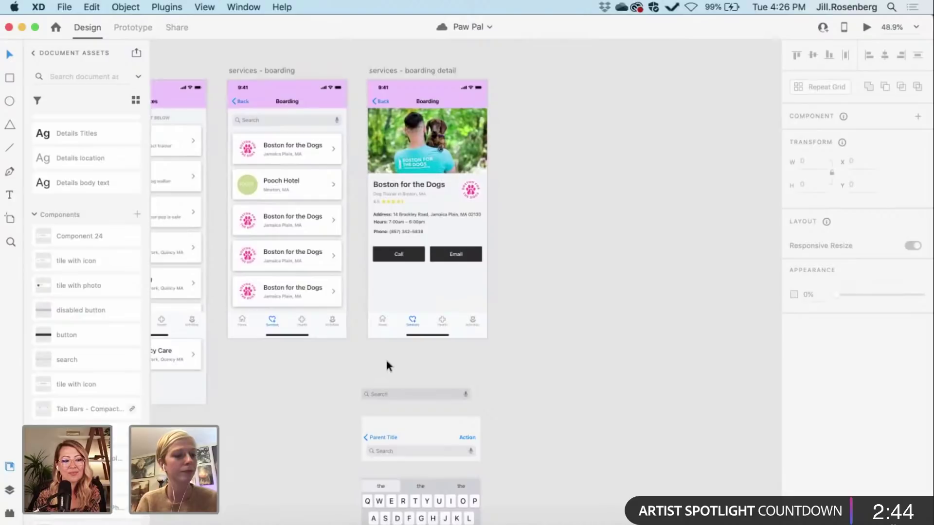
scroll(406, 360, "left", 15)
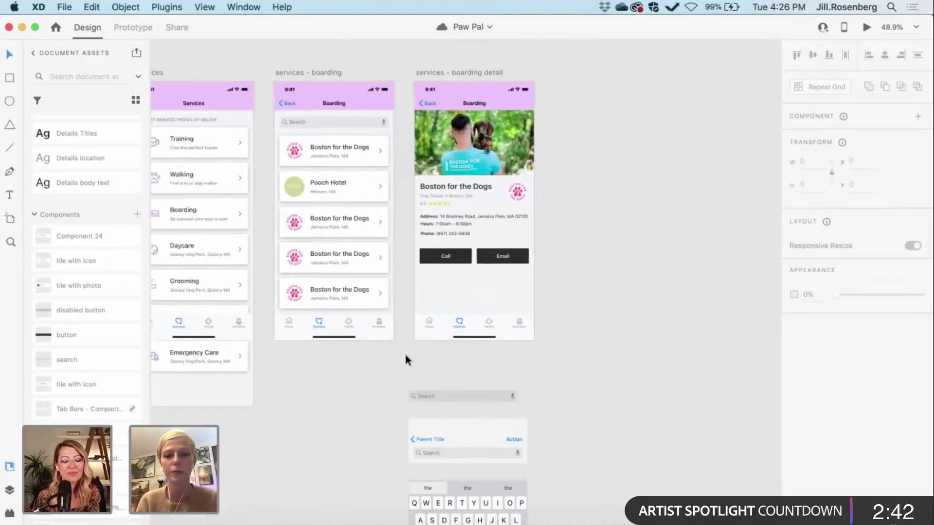
scroll(405, 357, "left", 20)
scroll(405, 357, "up", 1)
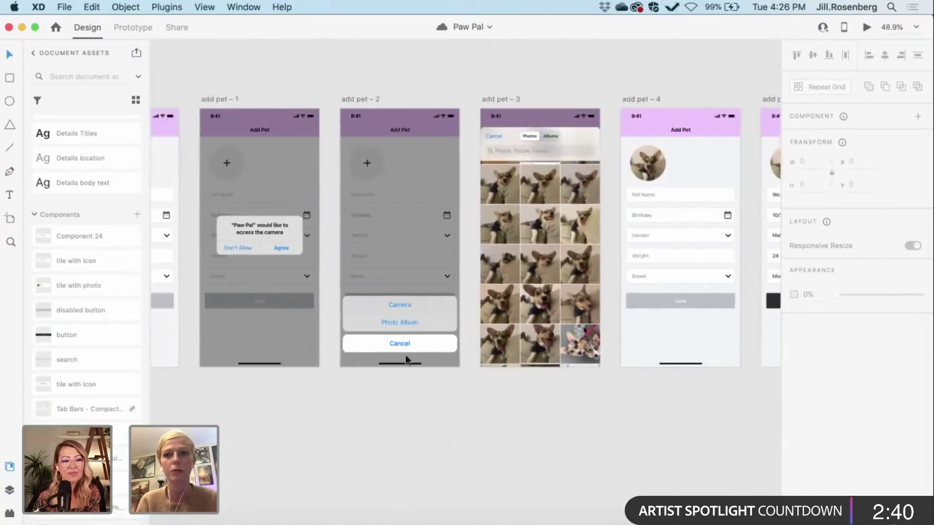
scroll(405, 354, "left", 10)
scroll(405, 354, "up", 2)
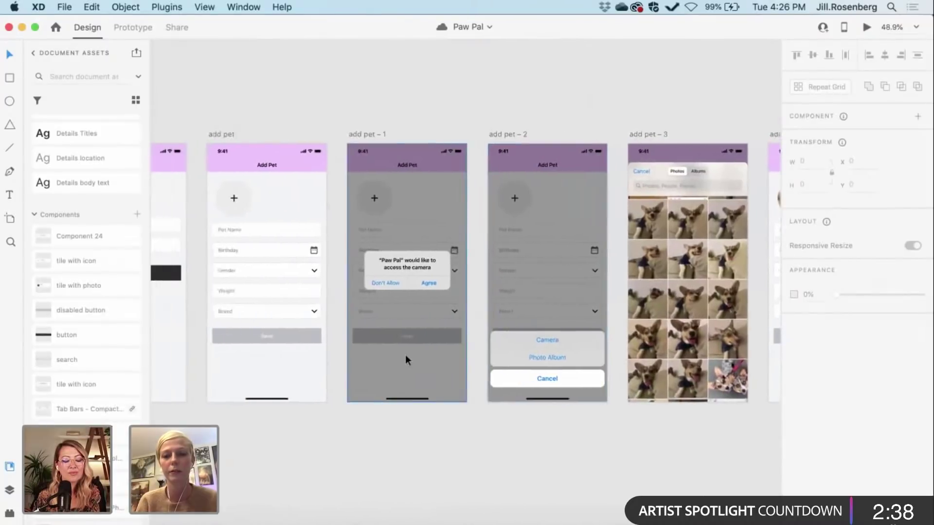
scroll(405, 354, "left", 10)
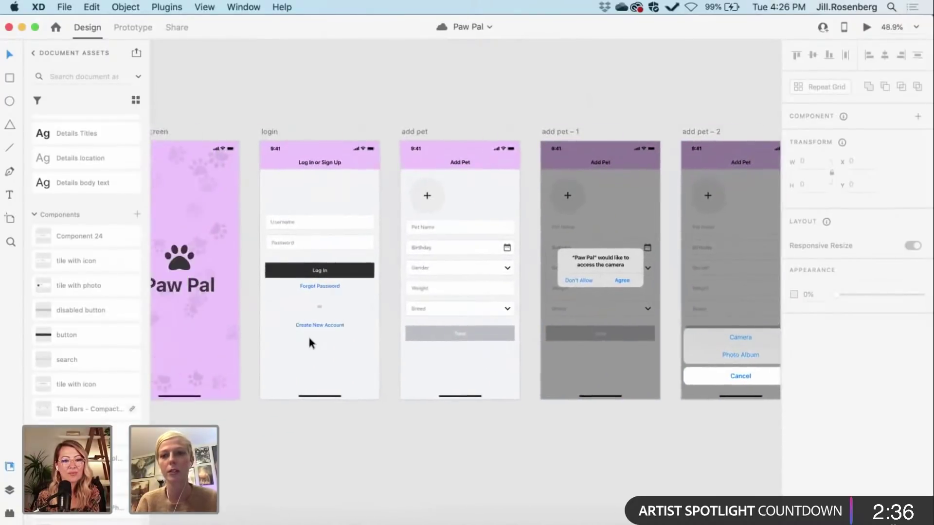
scroll(243, 107, "left", 10)
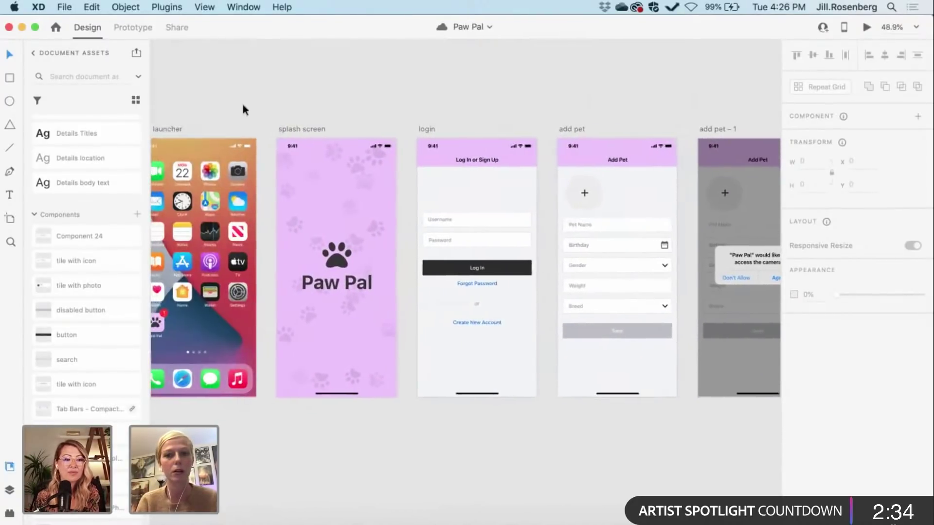
scroll(243, 107, "up", 2)
scroll(243, 106, "down", 2)
scroll(243, 106, "right", 6)
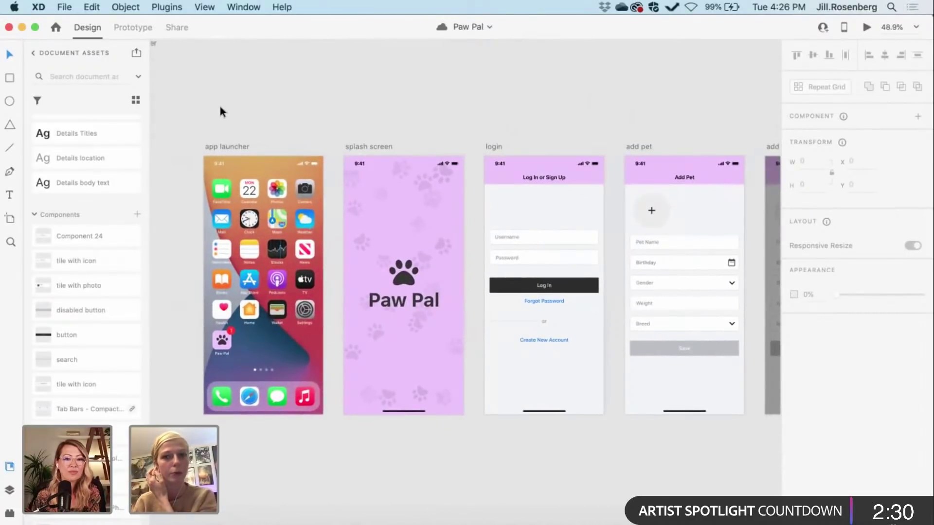
mouse_move(185, 68)
left_mouse_down()
mouse_move(204, 74)
mouse_move(172, 61)
left_mouse_up()
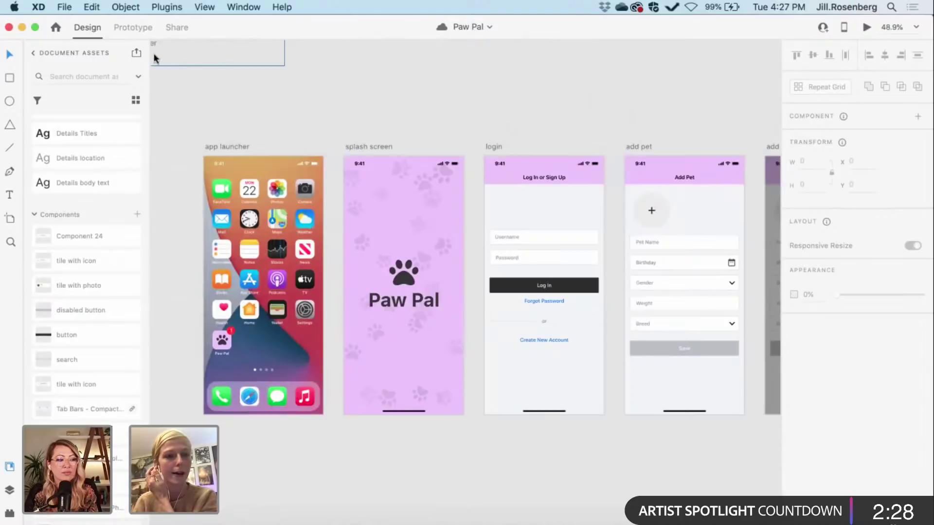
Step: In Prototype mode, wire the Paw Pal launcher icon's tap to the splash screen
left_click(133, 24)
scroll(247, 140, "down", 2)
scroll(247, 140, "right", 1)
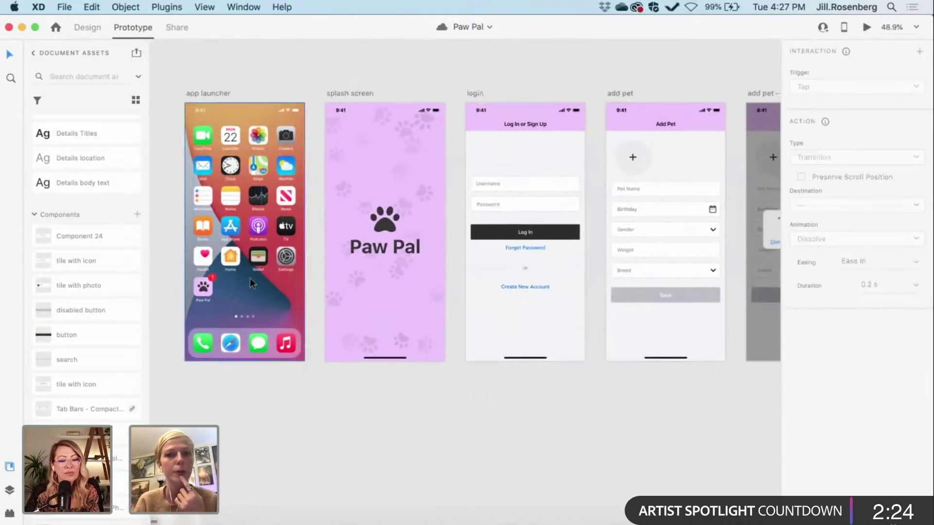
scroll(250, 278, "up", 1)
scroll(250, 278, "left", 1)
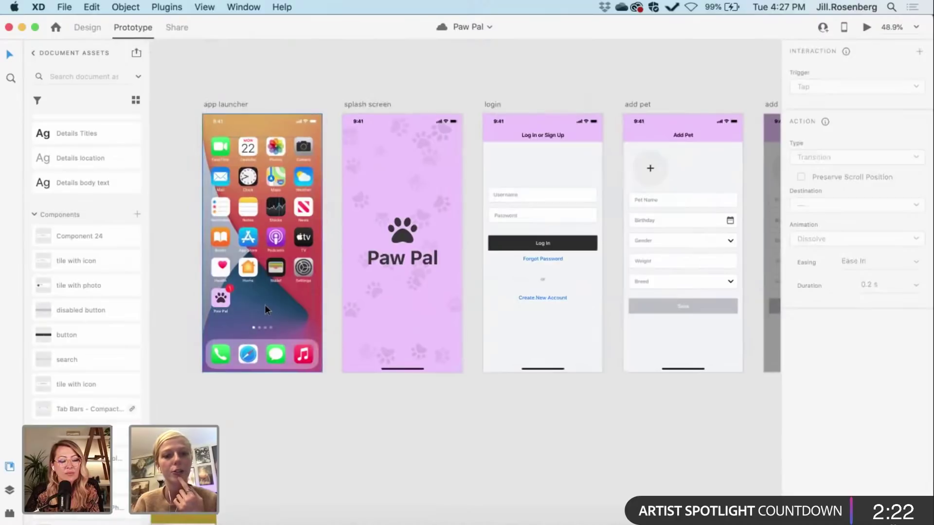
scroll(265, 305, "up", 1)
scroll(264, 304, "left", 1)
scroll(264, 305, "right", 1)
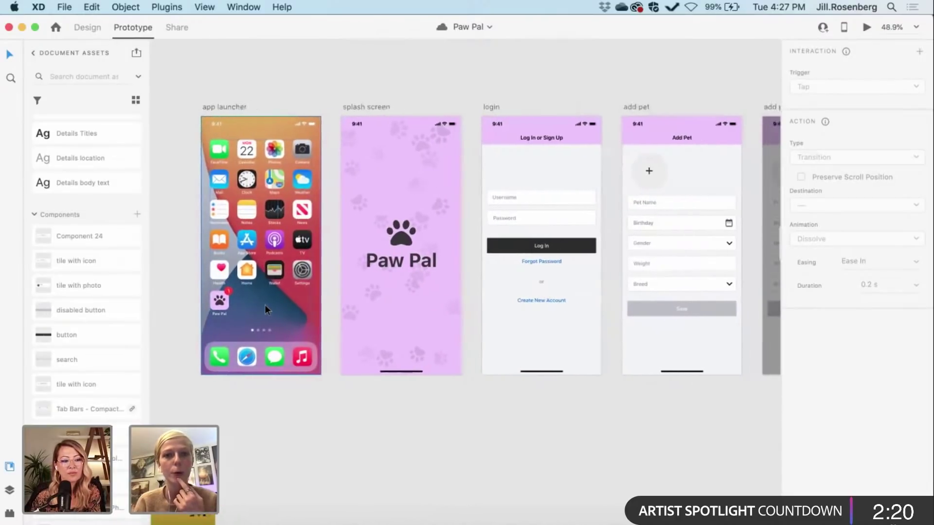
scroll(264, 304, "right", 1)
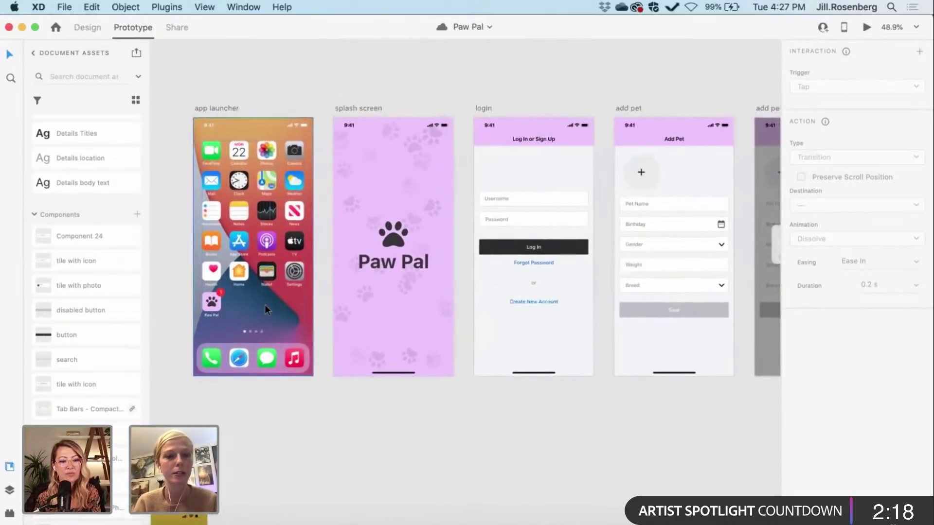
scroll(265, 305, "down", 1)
scroll(264, 304, "right", 1)
scroll(264, 304, "left", 1)
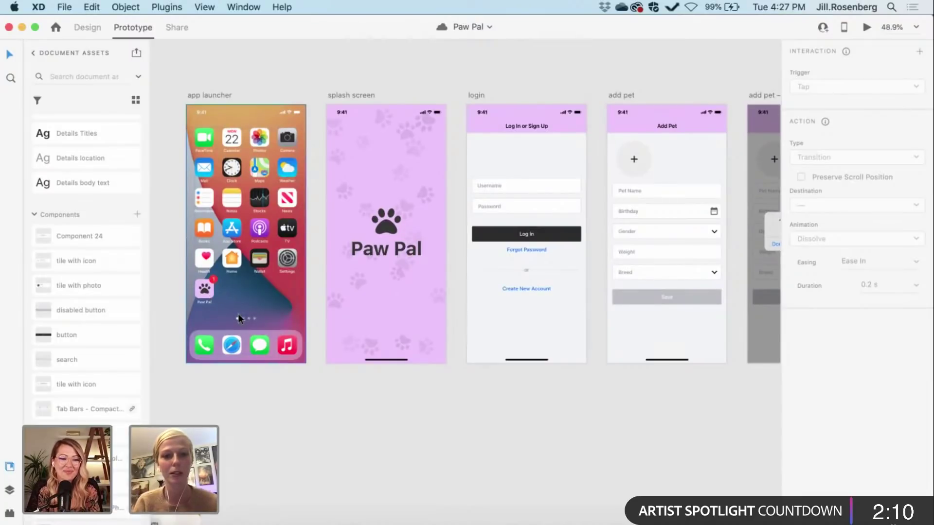
left_click(208, 295)
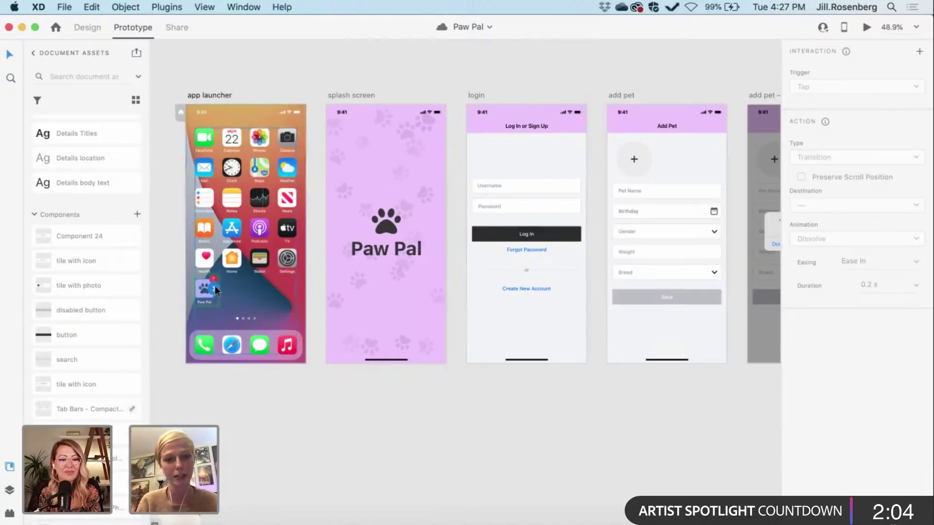
left_click_drag(214, 289, 326, 220)
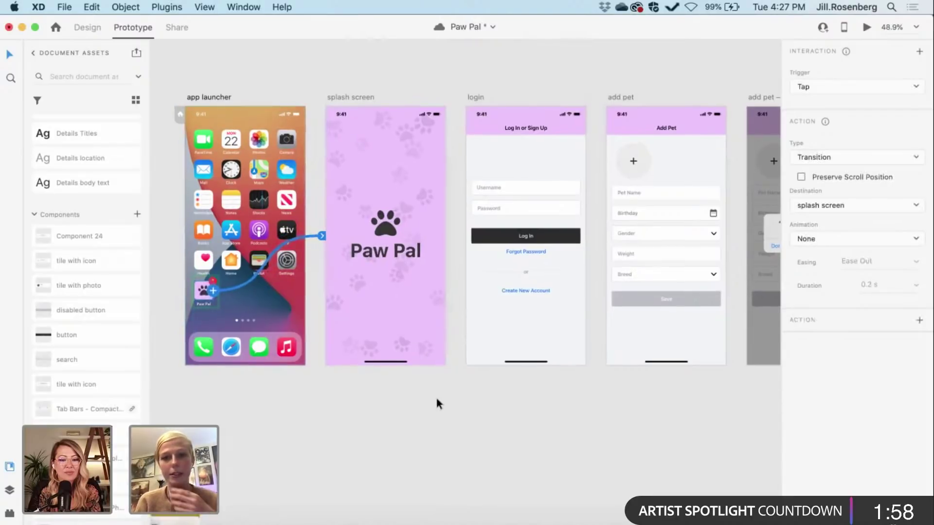
Step: Drag the wire end off the splash screen to disconnect that link
scroll(436, 396, "up", 2)
scroll(436, 396, "right", 2)
scroll(436, 396, "up", 2)
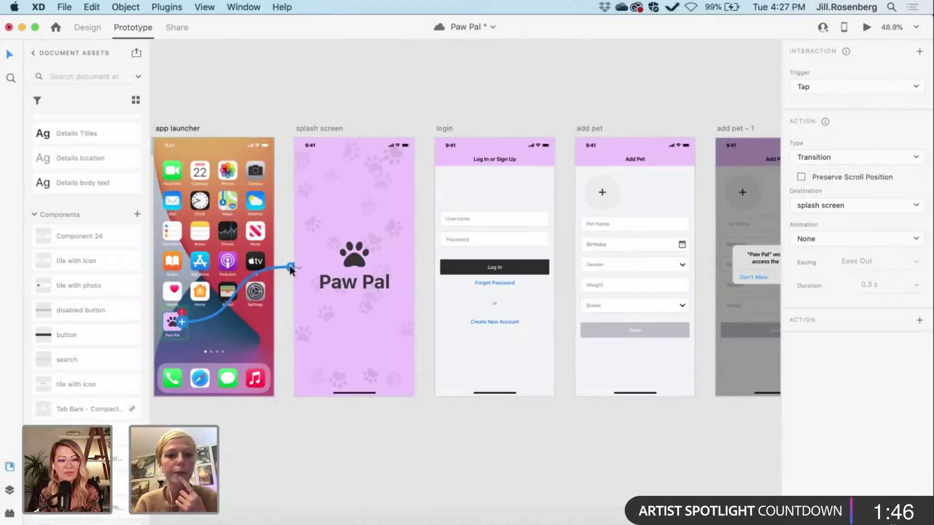
left_click_drag(289, 268, 246, 278)
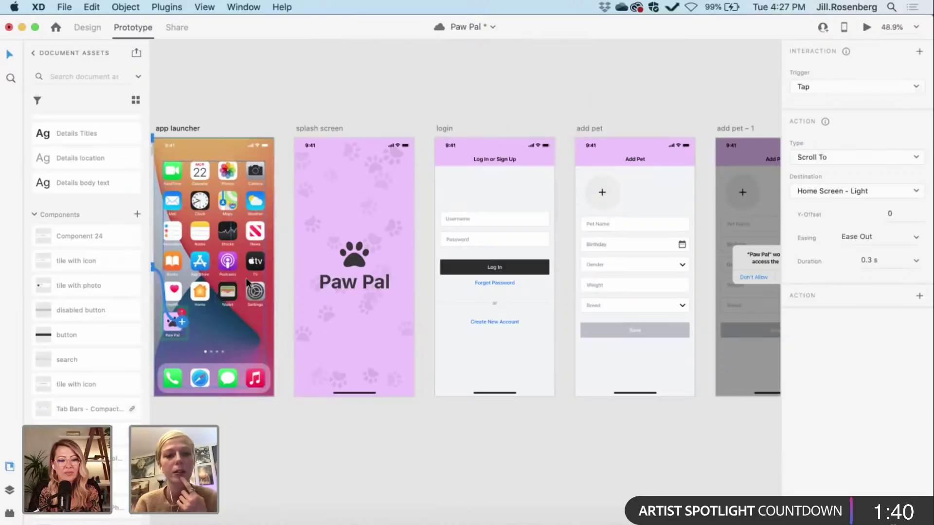
scroll(246, 278, "down", 3)
Step: In Design mode, place the splash screen artboard right beside the app launcher
left_click(84, 27)
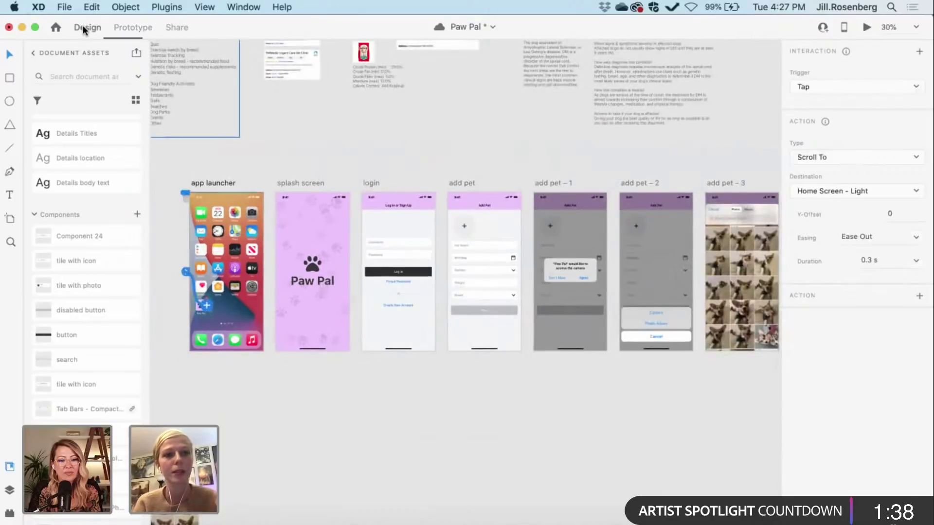
scroll(281, 166, "left", 4)
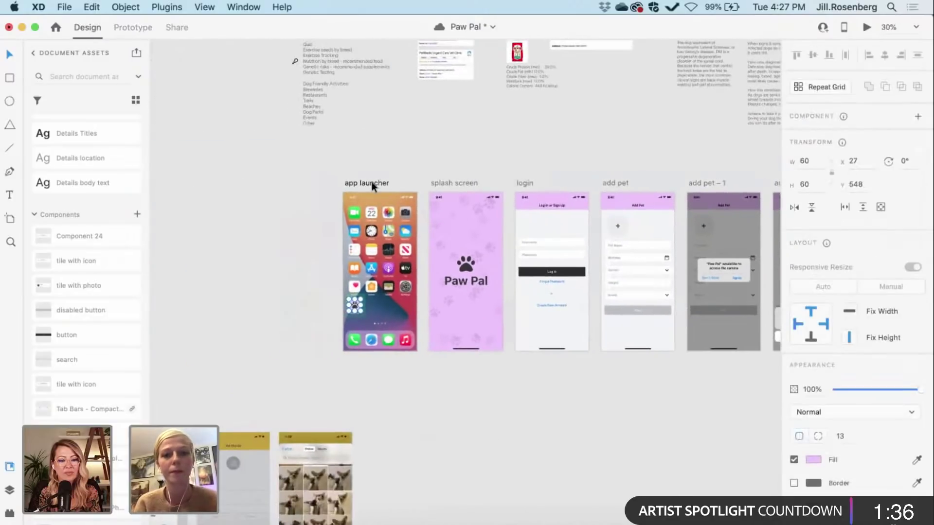
left_click_drag(371, 183, 300, 183)
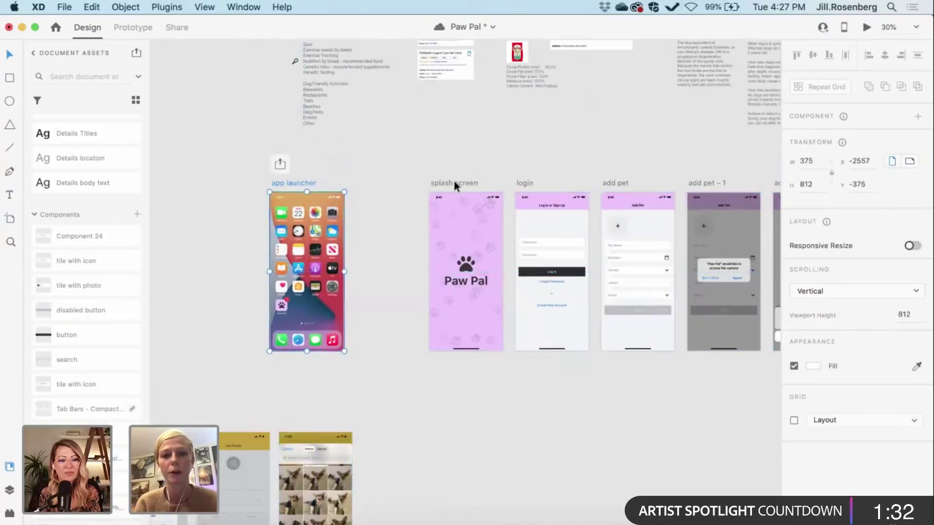
left_click_drag(454, 180, 378, 177)
scroll(377, 187, "right", 5)
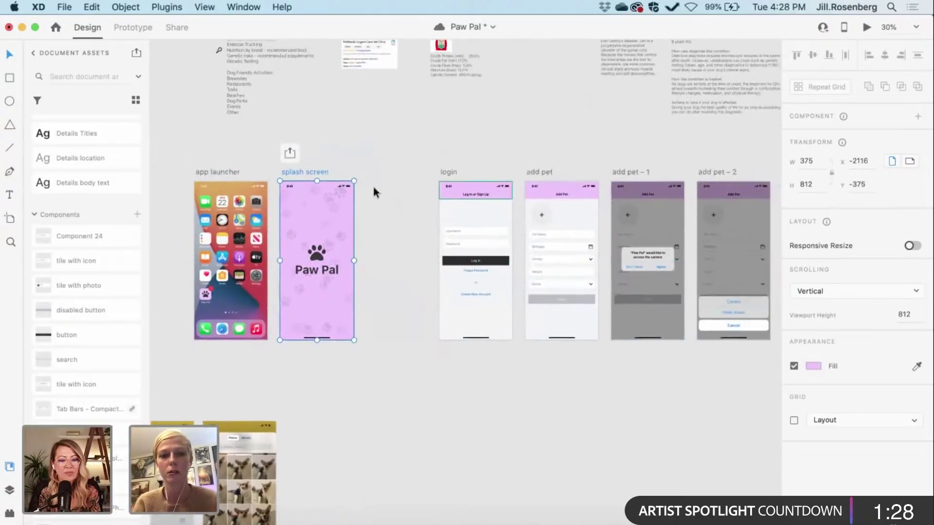
scroll(396, 128, "up", 3)
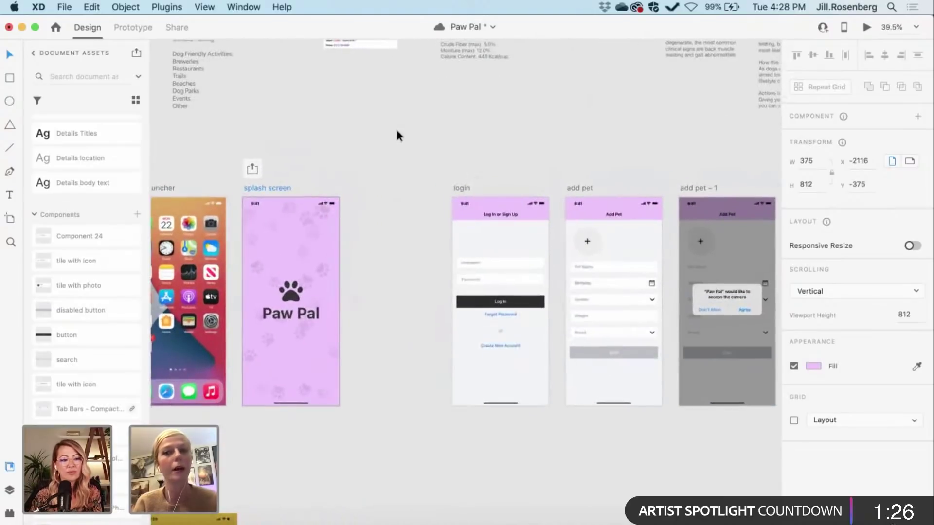
scroll(396, 127, "down", 1)
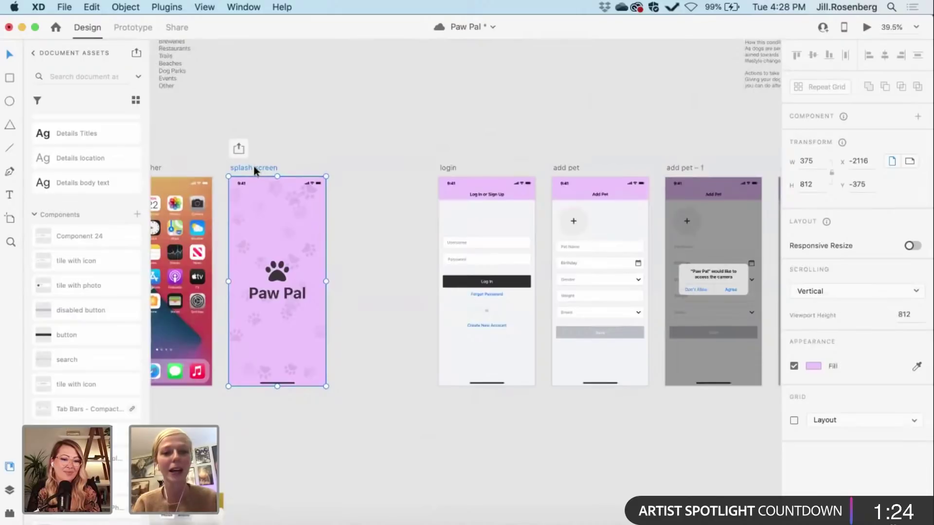
Step: Duplicate the splash screen as splash screen - 1 and close up the artboard spacing
left_click_drag(255, 167, 359, 168)
scroll(359, 165, "left", 5)
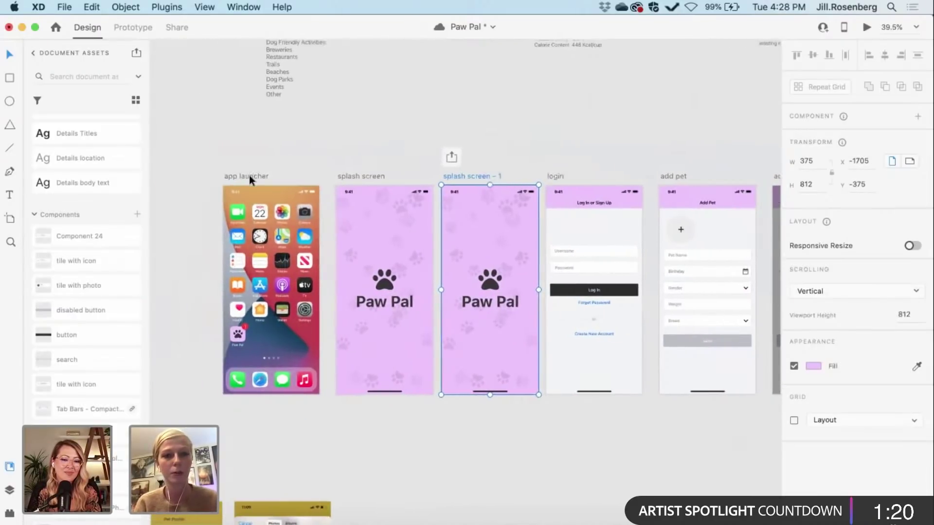
left_click(219, 177)
left_click_drag(358, 176, 332, 173)
left_click_drag(462, 173, 451, 173)
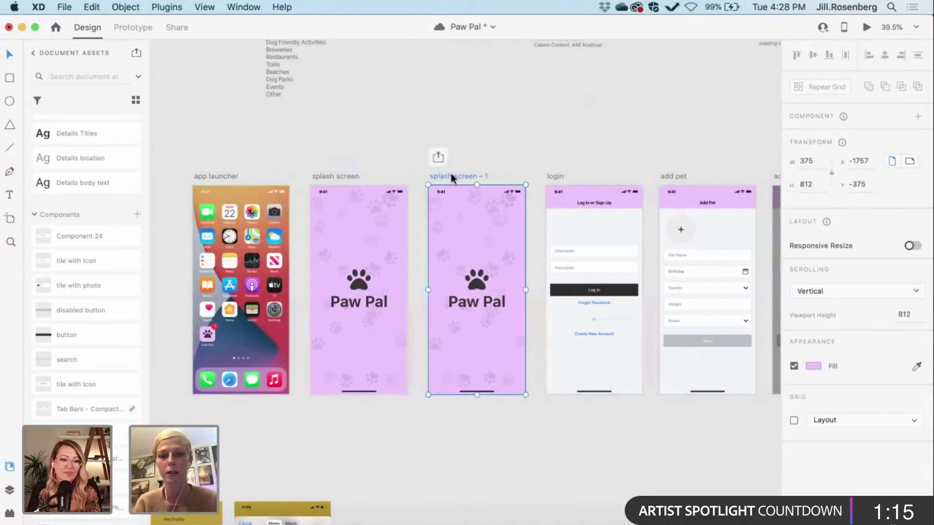
Step: Set the original splash screen's Paw Pal logo to 0% opacity
left_click(359, 279)
left_click_drag(856, 428, 794, 430)
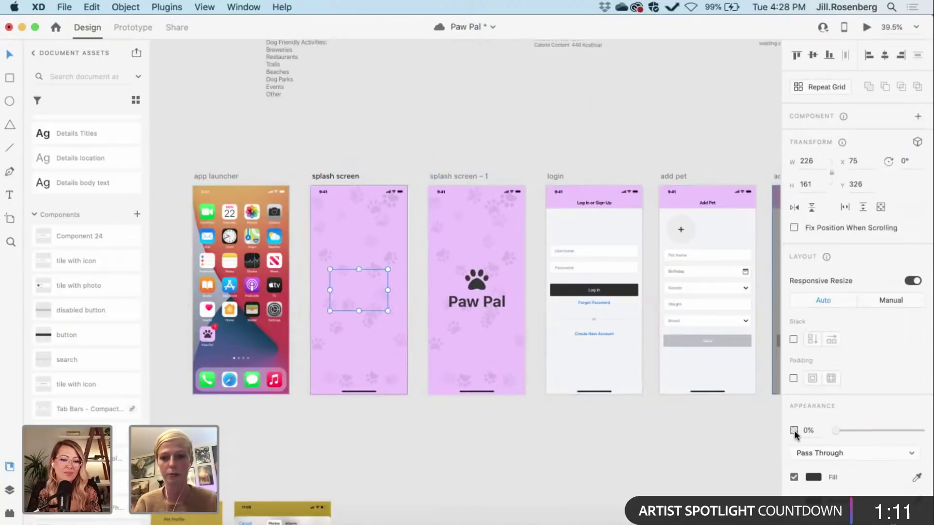
left_click(428, 425)
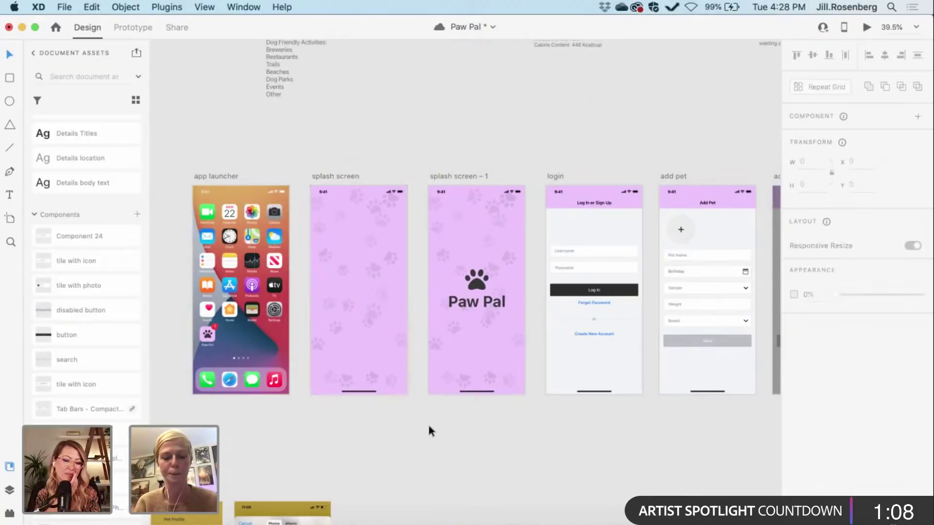
left_click(212, 176)
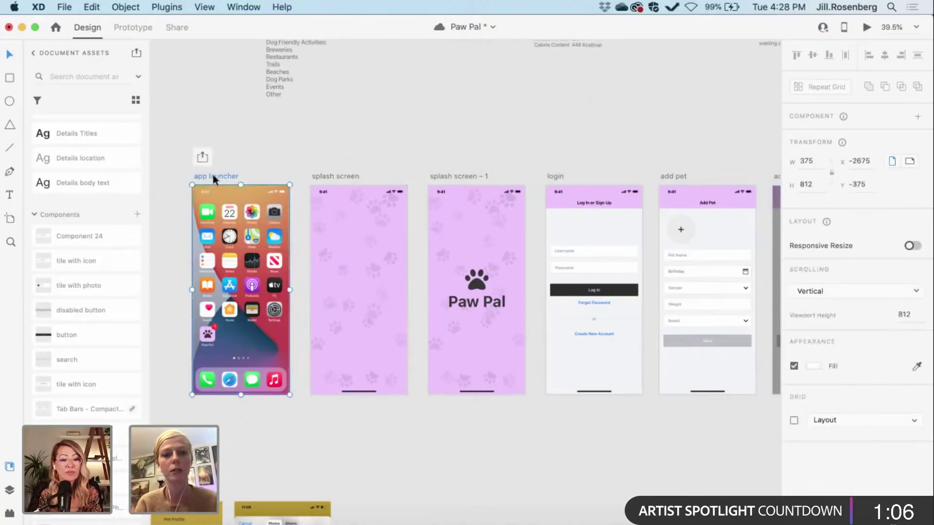
Step: Link the Paw Pal icon's tap to the splash screen with Animation set to None
left_click(134, 28)
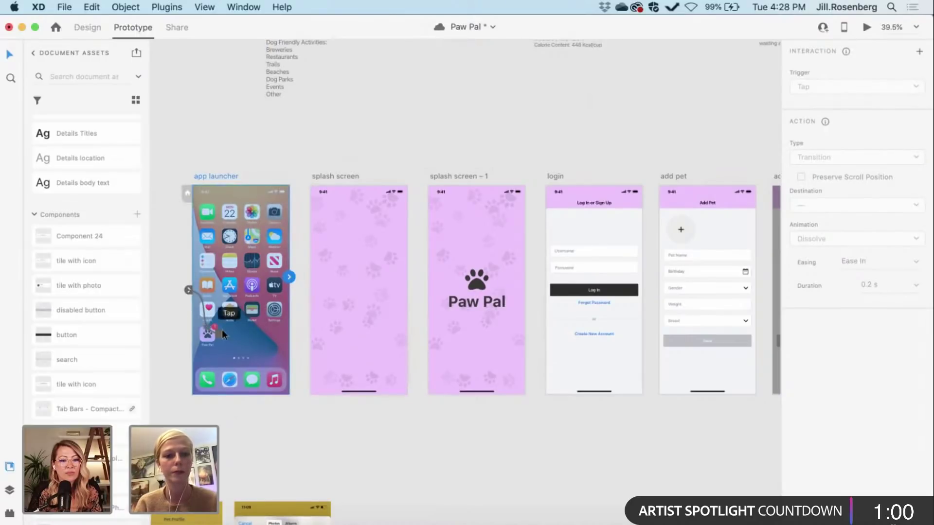
left_click(170, 205)
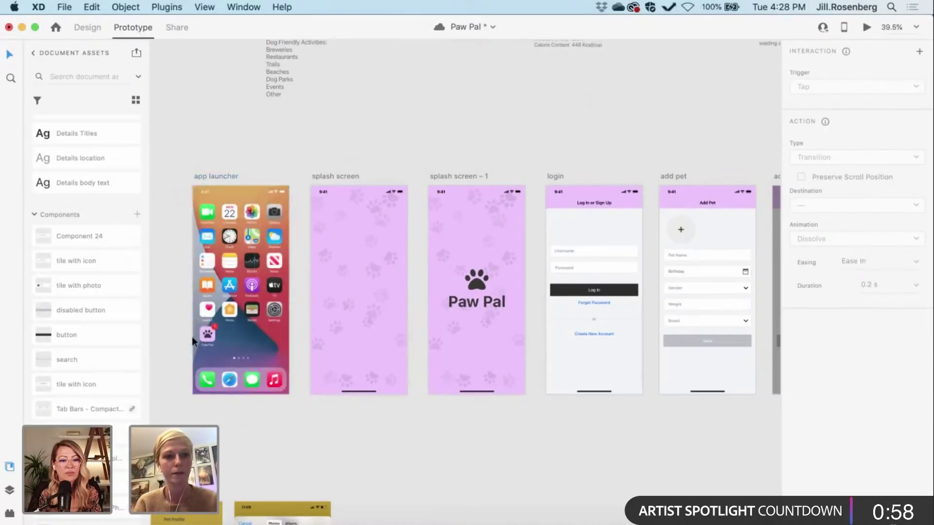
left_click(208, 339)
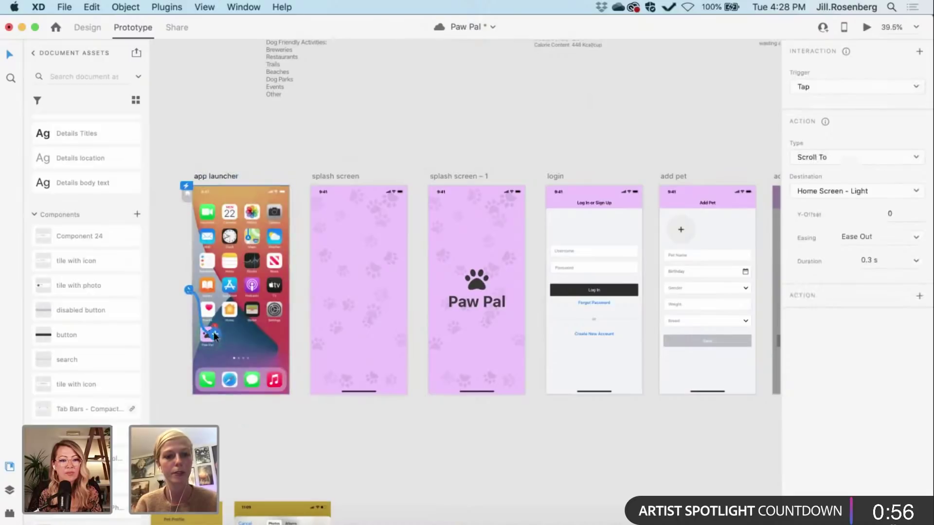
scroll(213, 337, "up", 2)
scroll(214, 337, "up", 3)
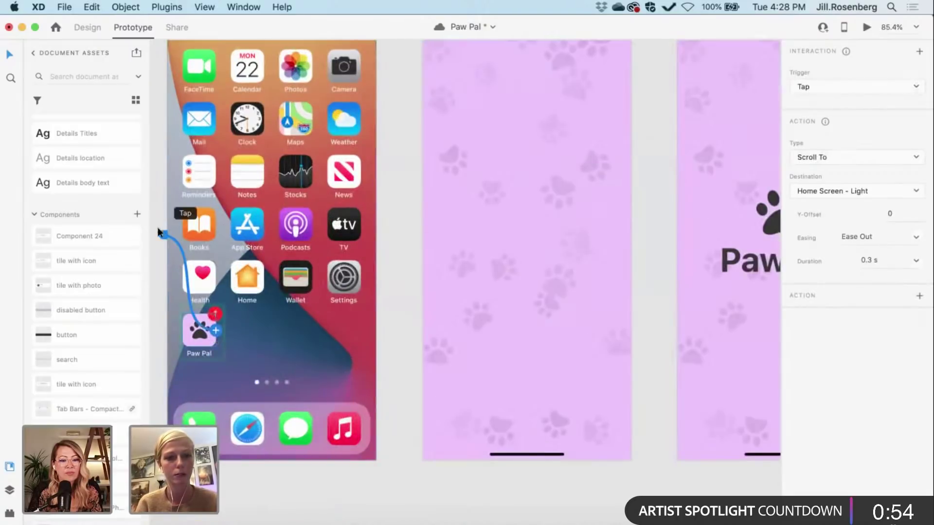
left_click_drag(162, 233, 444, 261)
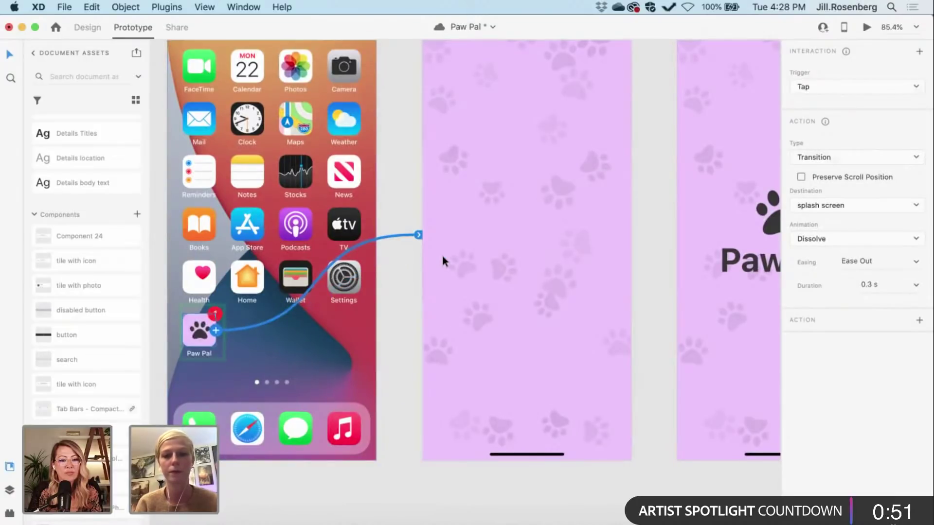
scroll(442, 255, "down", 5)
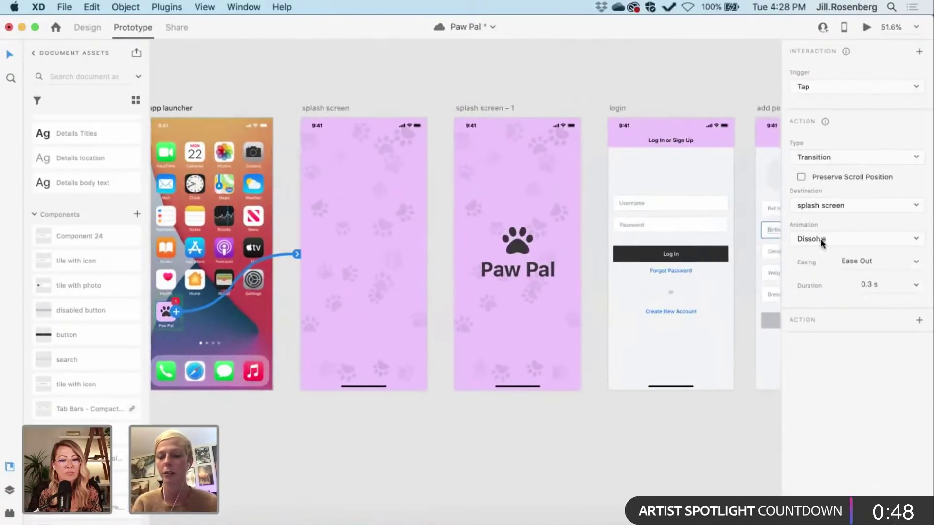
left_click(818, 238)
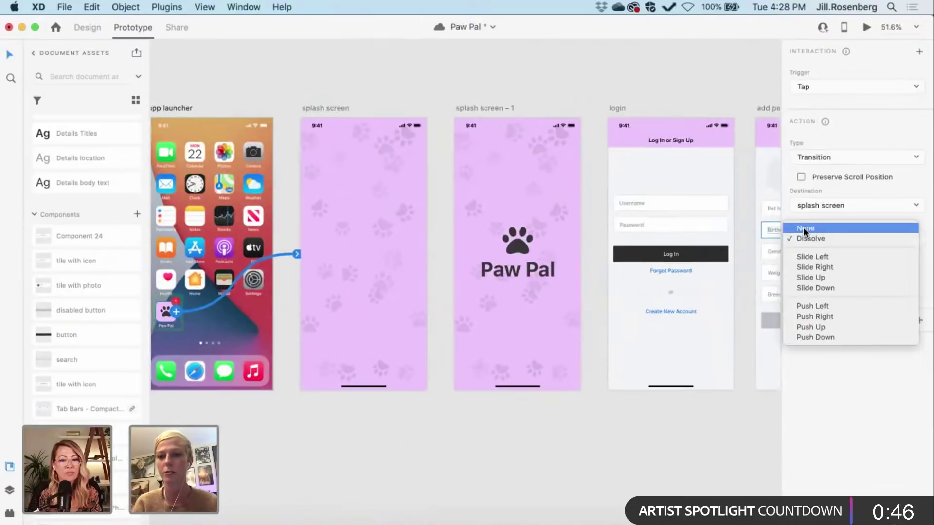
left_click(804, 227)
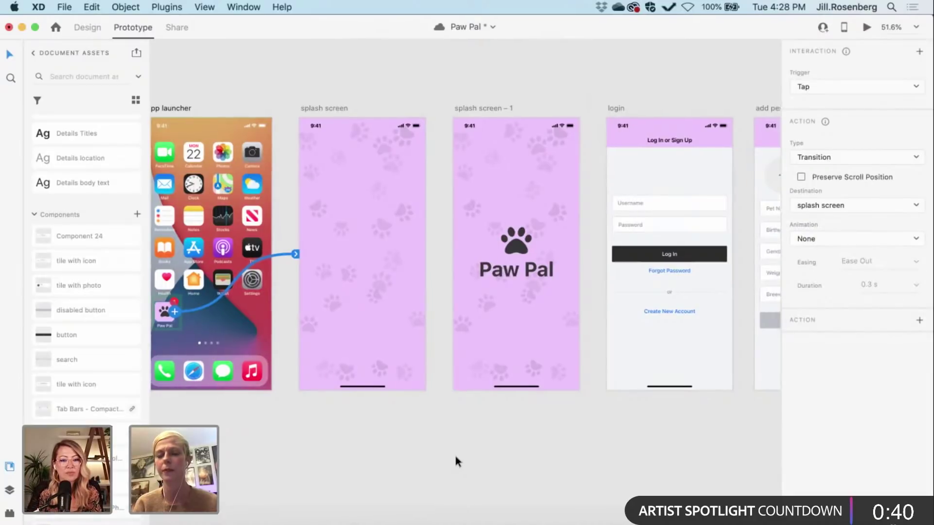
scroll(334, 310, "right", 2)
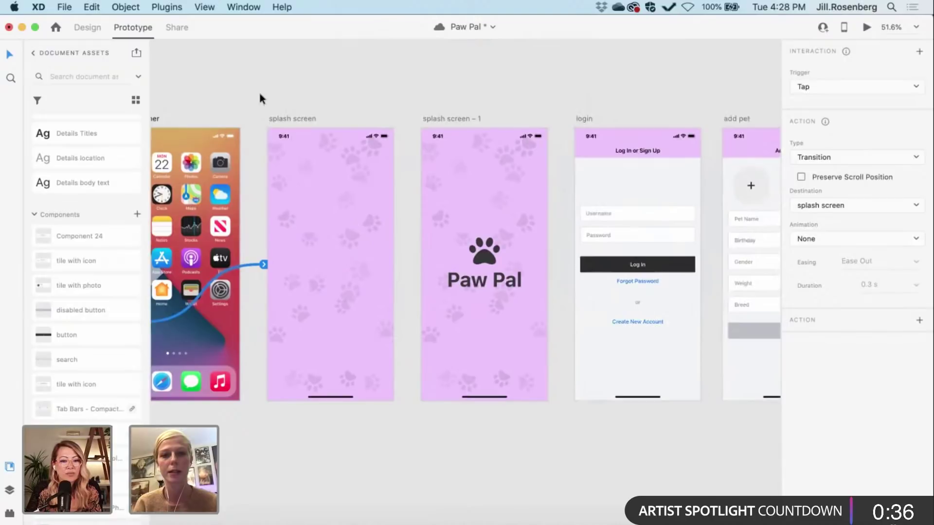
Step: Link splash screen to splash screen – 1 with a 0.3 s Time trigger and Auto-Animate
left_click(287, 117)
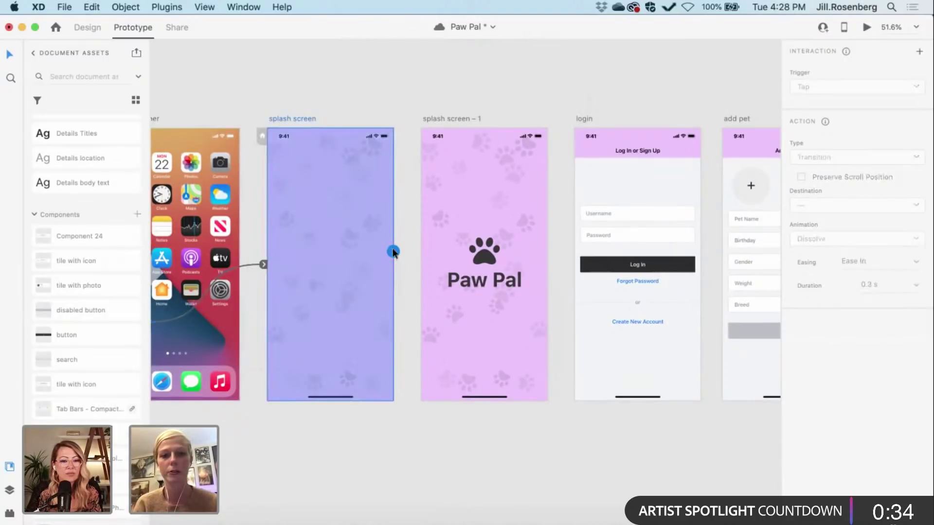
left_click_drag(393, 251, 434, 240)
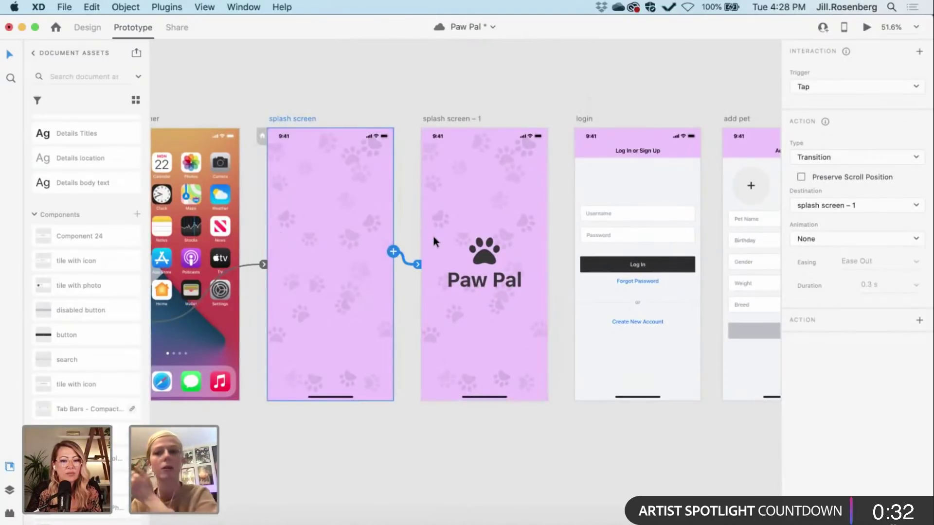
left_click(804, 87)
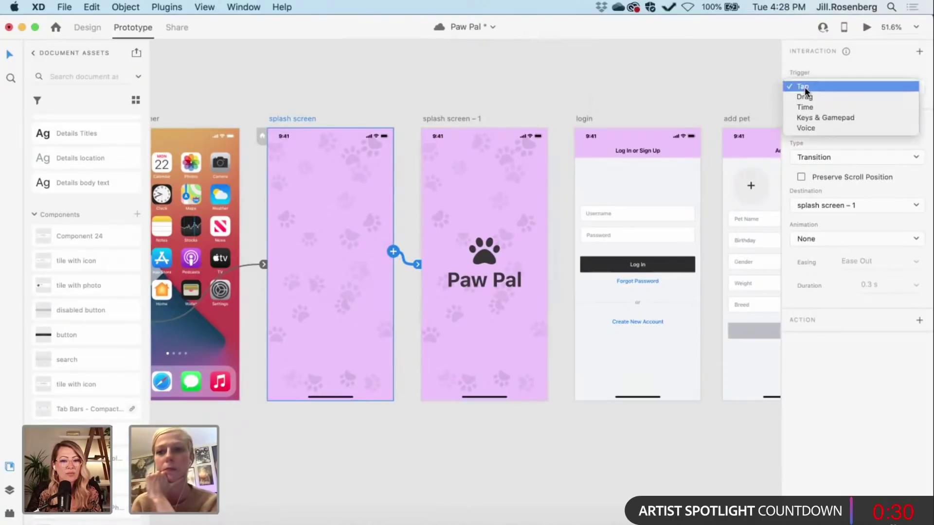
left_click(806, 107)
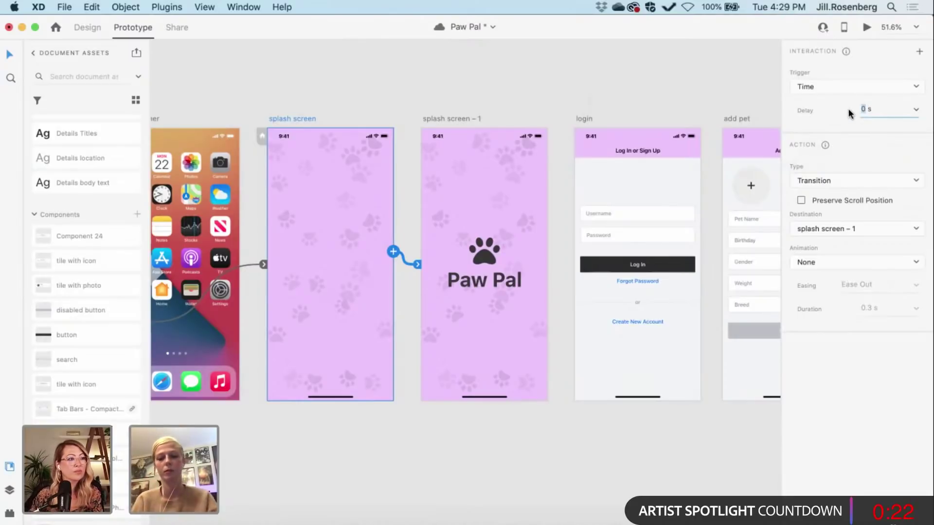
type(".3")
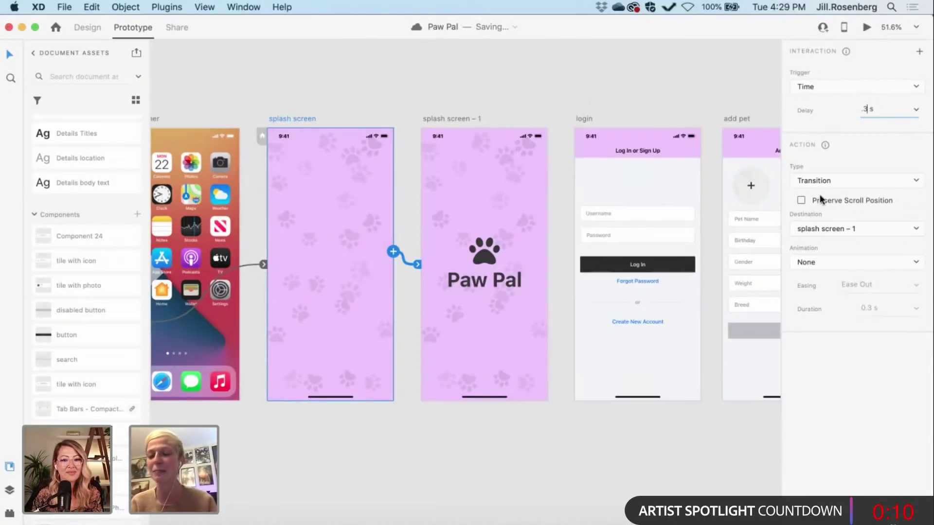
left_click(824, 180)
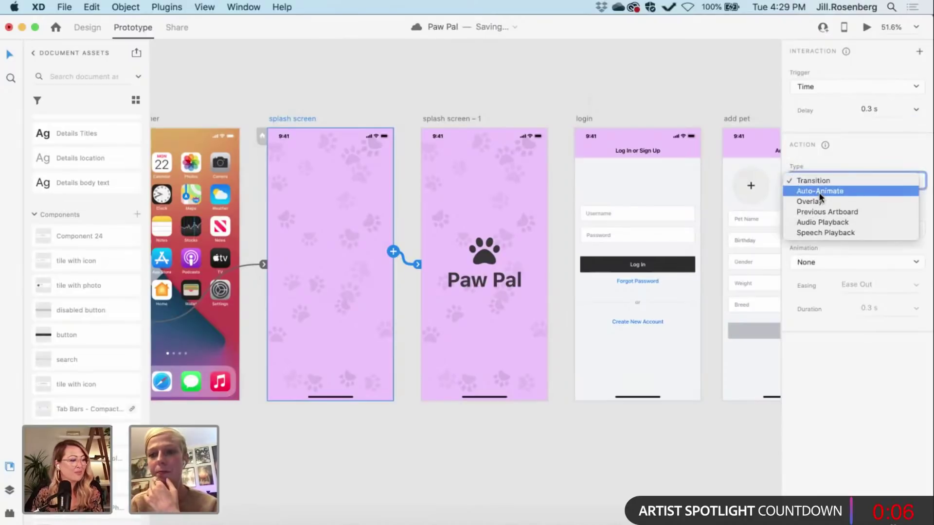
left_click(818, 192)
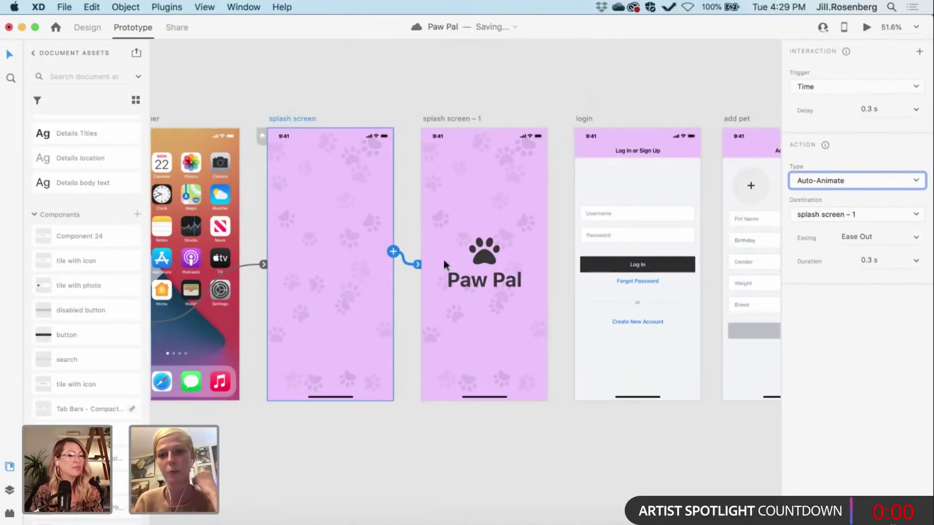
left_click_drag(292, 237, 371, 314)
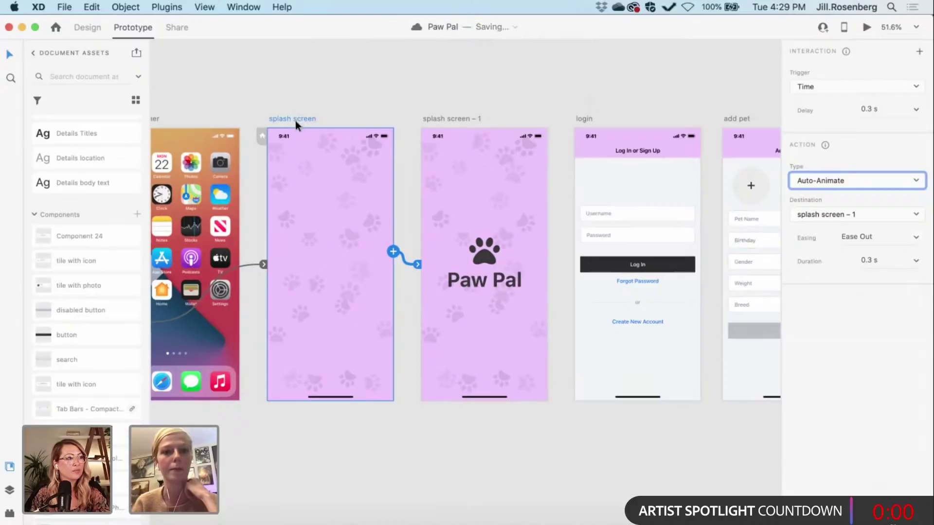
Step: Run the prototype in Desktop Preview from the splash screen, then close it
left_click(867, 28)
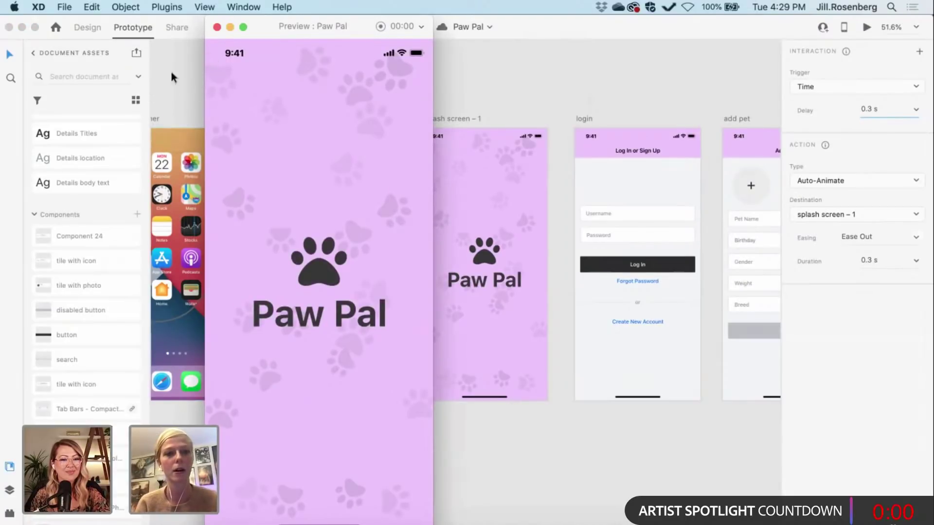
left_click(217, 27)
left_click(410, 97)
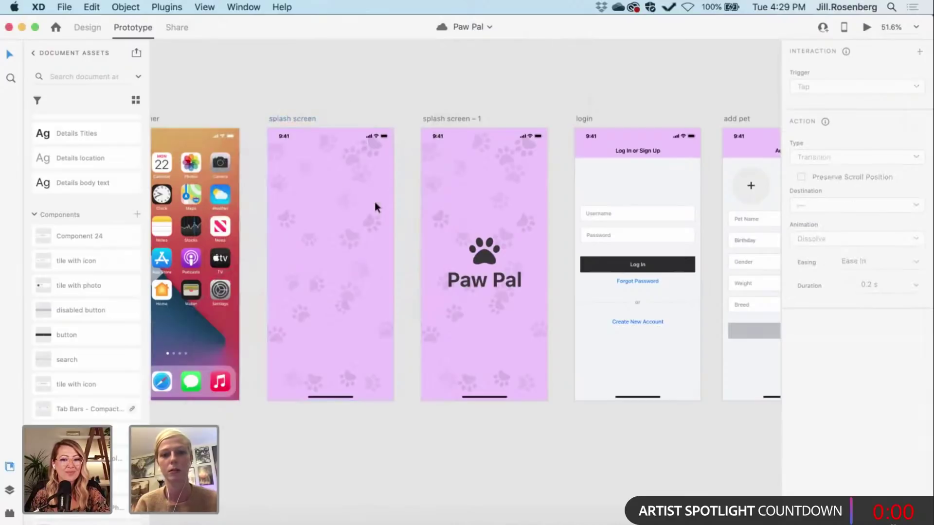
Step: Change the splash screen's auto-animate duration to 1 second
left_click(291, 120)
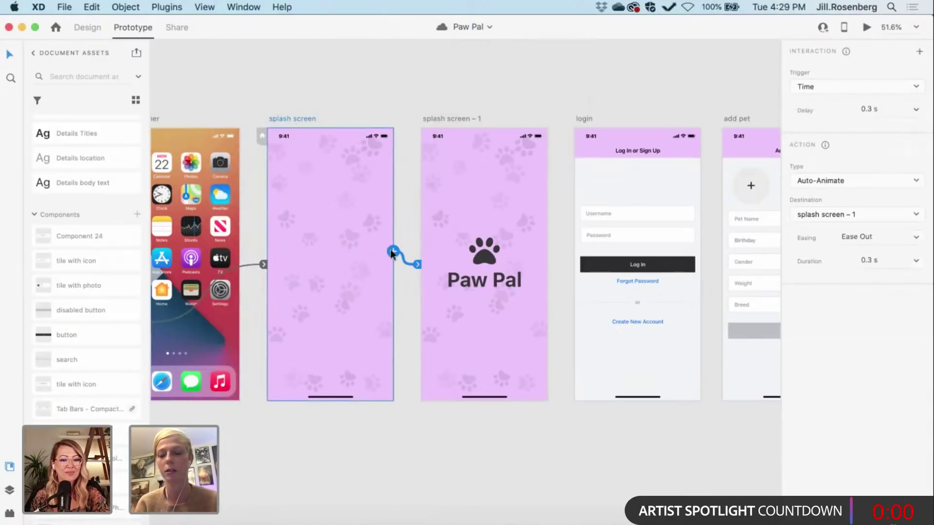
left_click(871, 261)
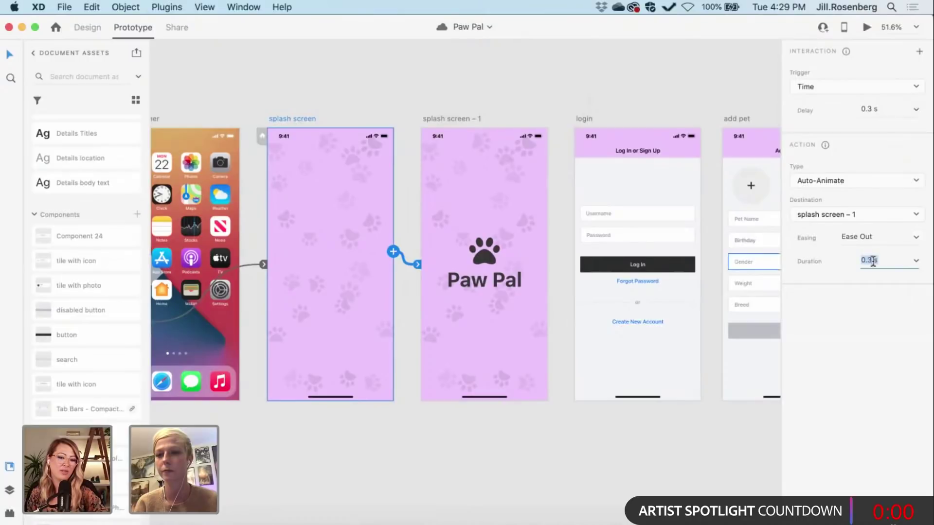
type("1")
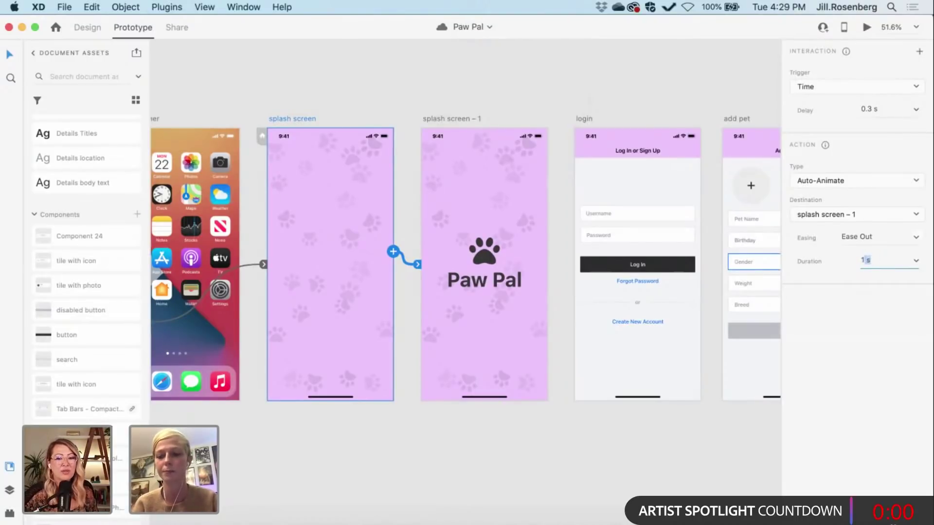
key("Return")
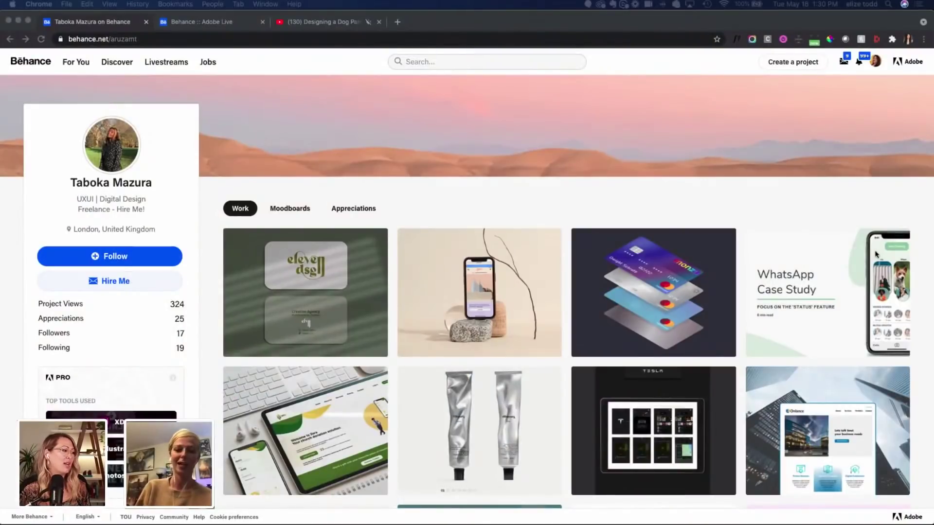
Step: Browse the designer's Work grid and open the Gazi - Menstrual Cups branding project
scroll(315, 192, "down", 1)
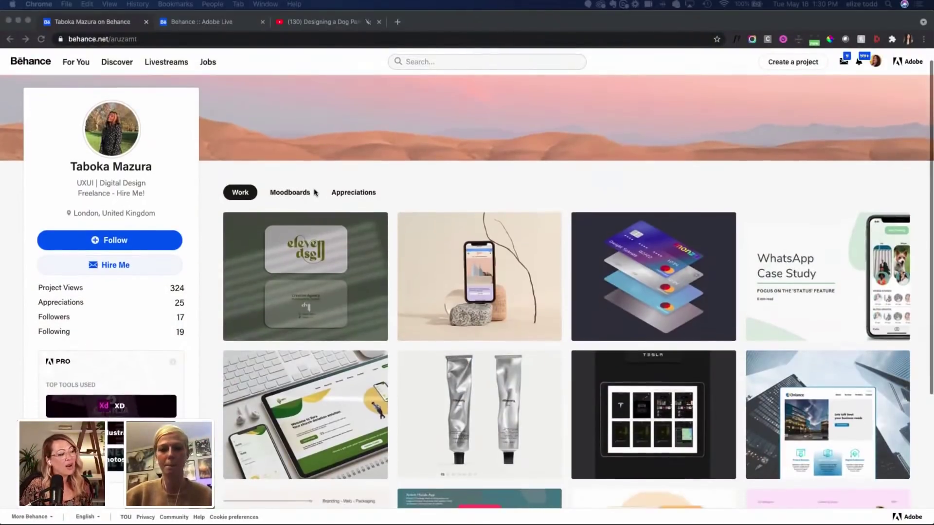
scroll(315, 192, "down", 5)
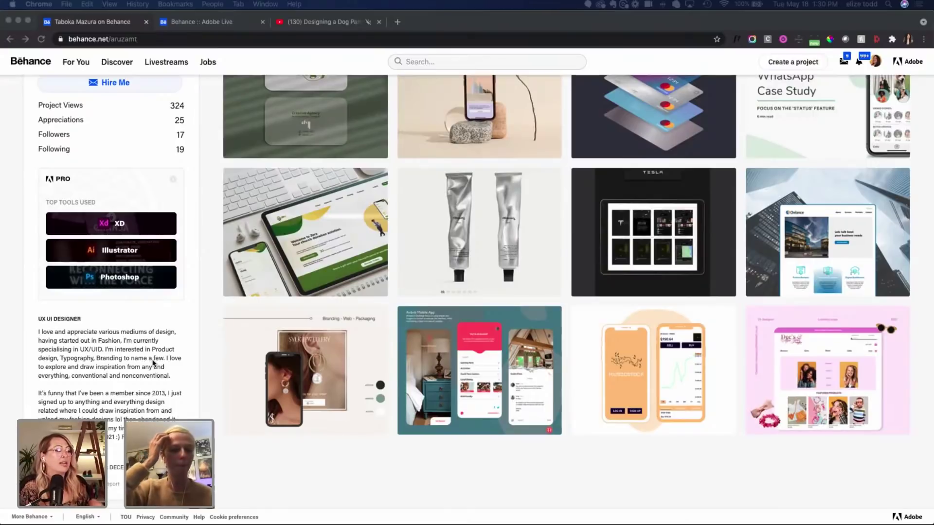
scroll(152, 362, "up", 5)
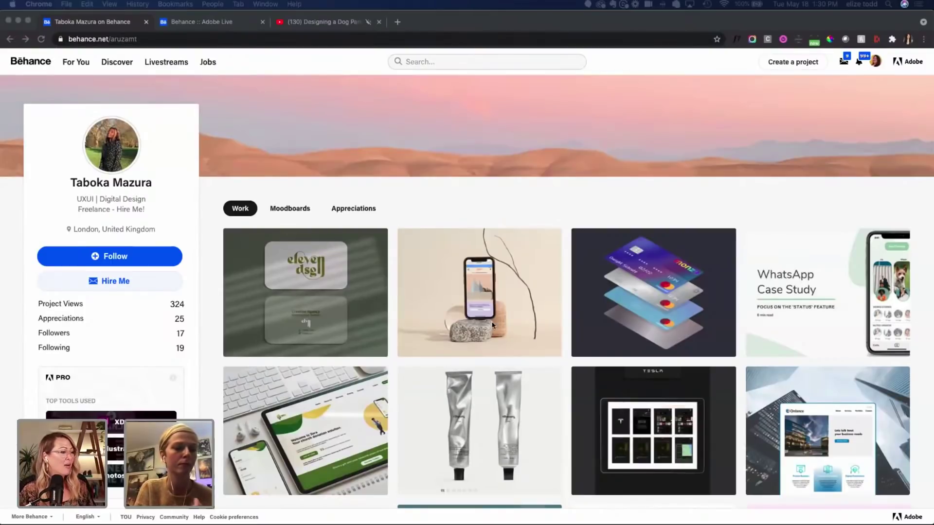
left_click(467, 300)
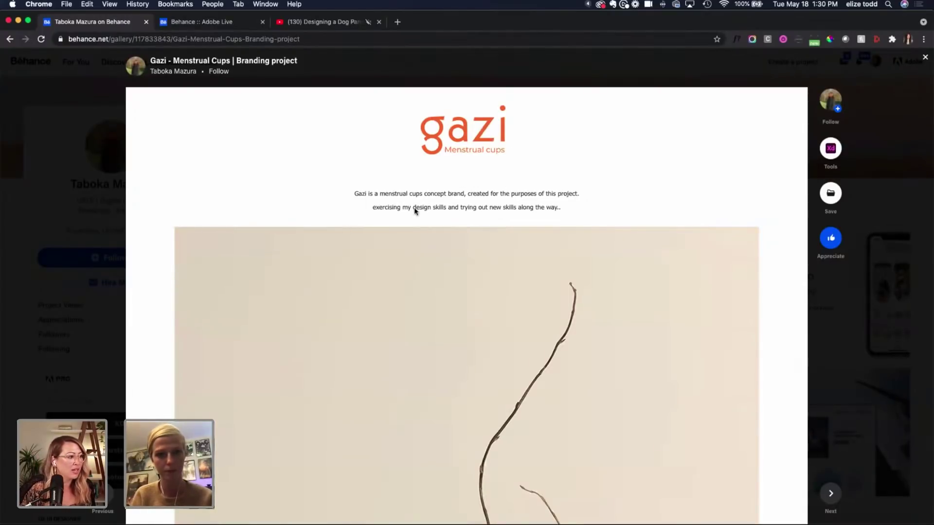
Step: Look through the Gazi menstrual cups branding project and close it
scroll(415, 212, "down", 1)
scroll(414, 211, "down", 3)
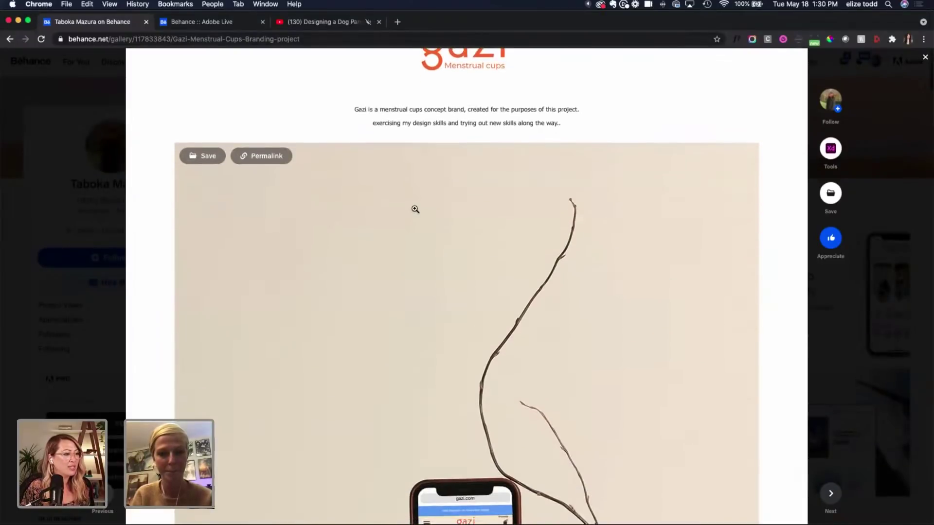
scroll(414, 209, "down", 10)
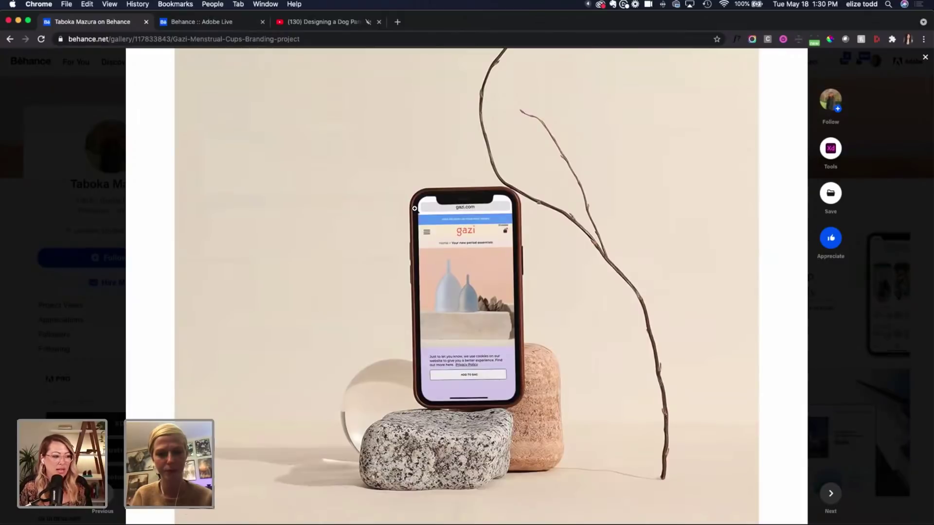
scroll(415, 208, "down", 1)
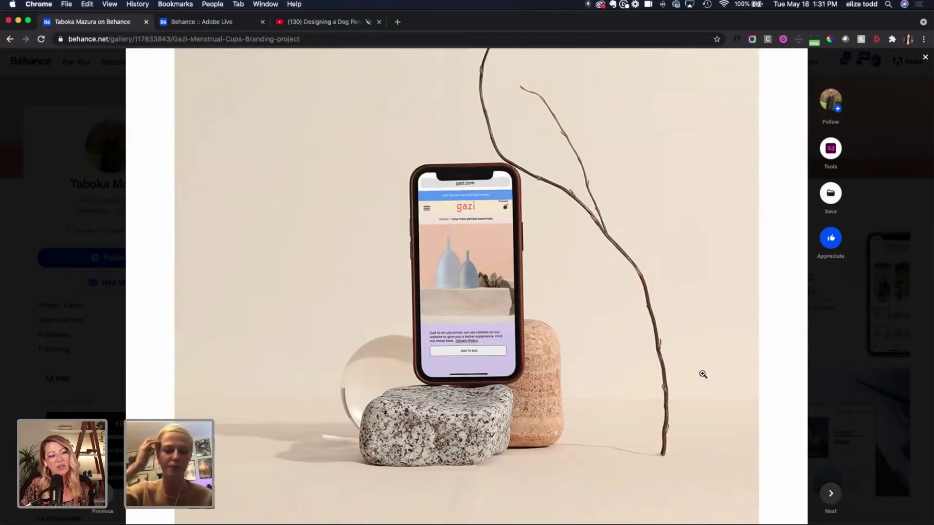
scroll(510, 413, "down", 1)
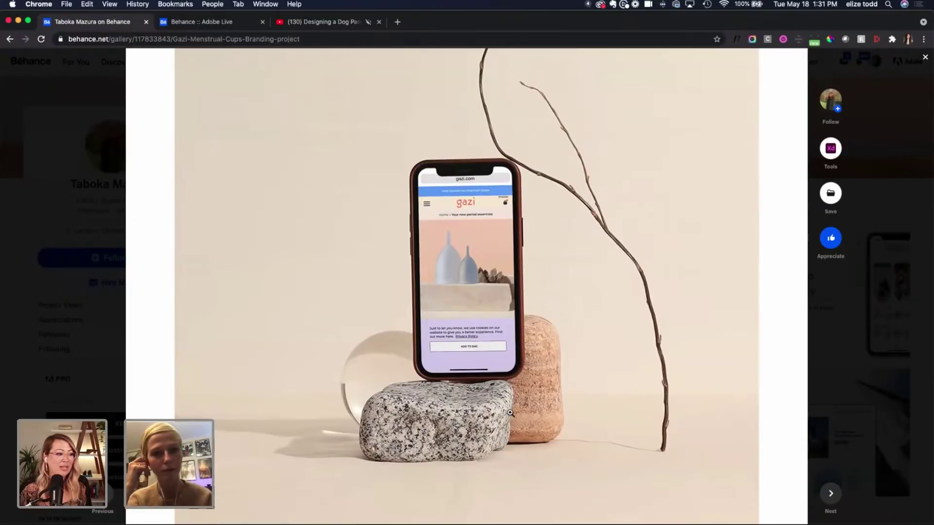
scroll(509, 413, "down", 10)
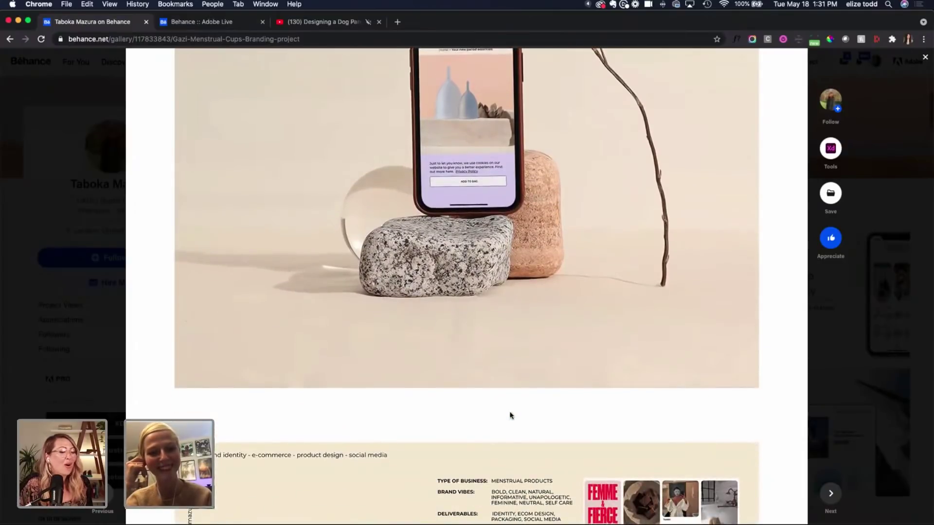
scroll(510, 415, "down", 15)
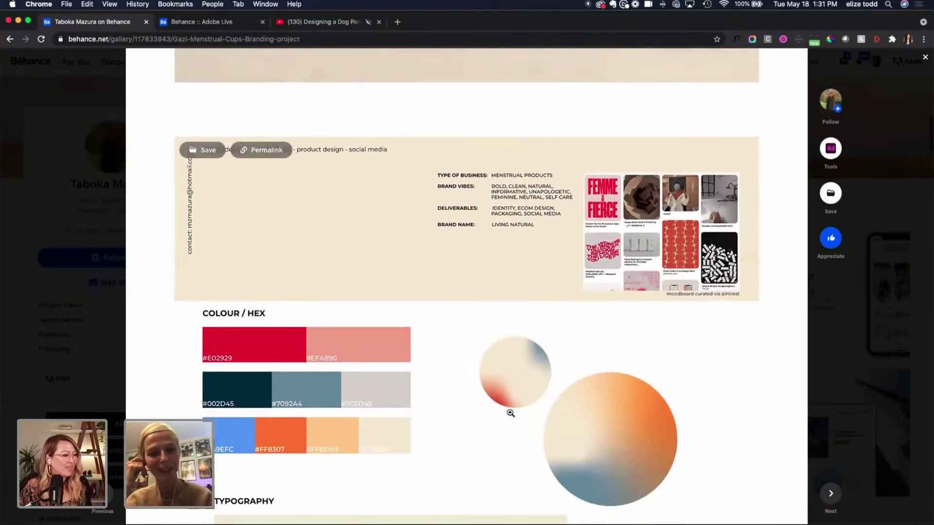
scroll(284, 418, "down", 2)
scroll(175, 403, "down", 3)
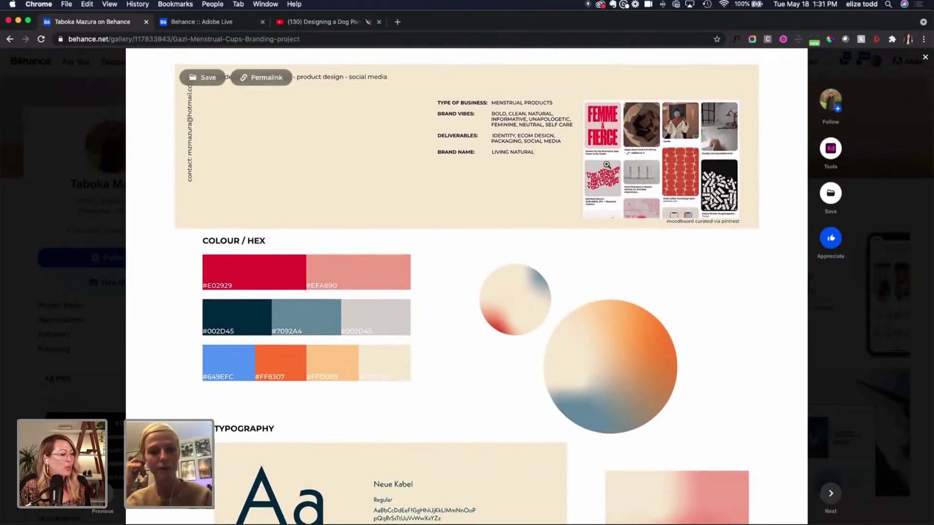
scroll(607, 165, "up", 1)
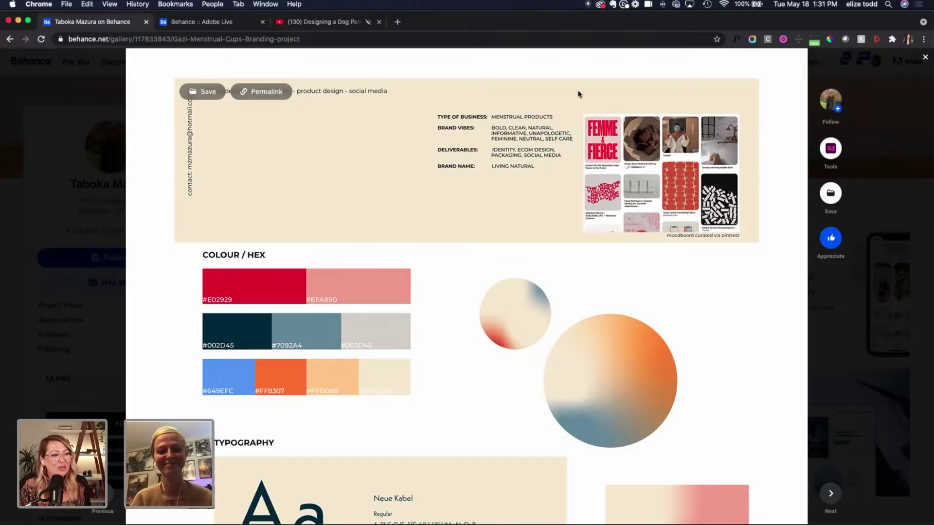
scroll(579, 94, "up", 10)
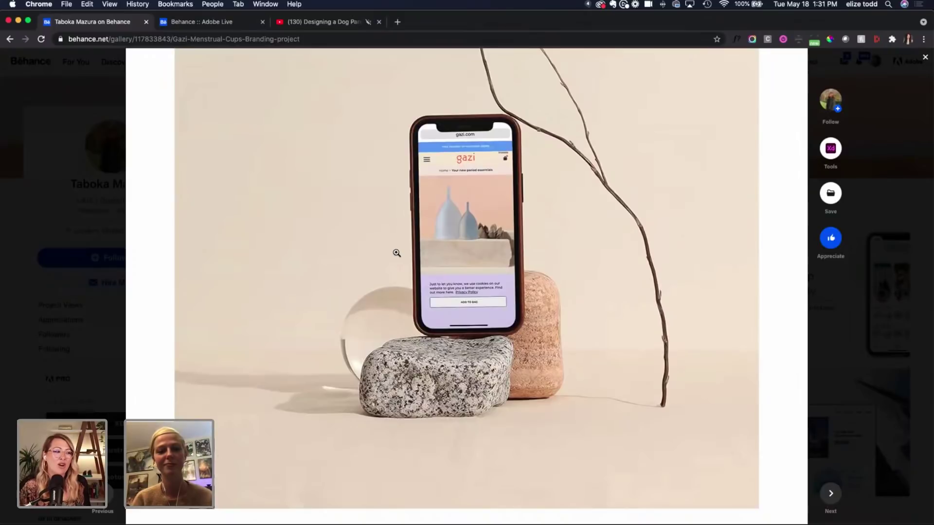
scroll(396, 253, "down", 5)
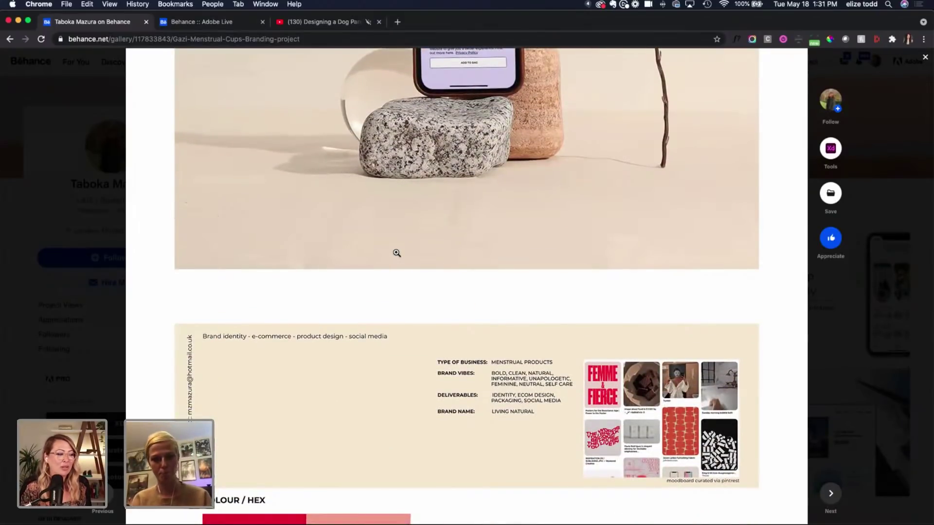
scroll(397, 253, "up", 2)
scroll(396, 253, "down", 7)
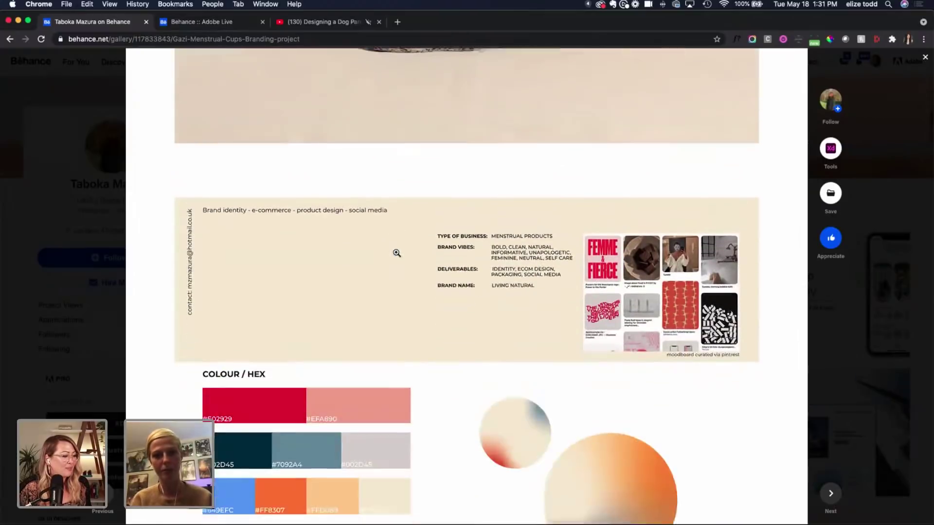
scroll(396, 253, "down", 3)
scroll(396, 253, "down", 4)
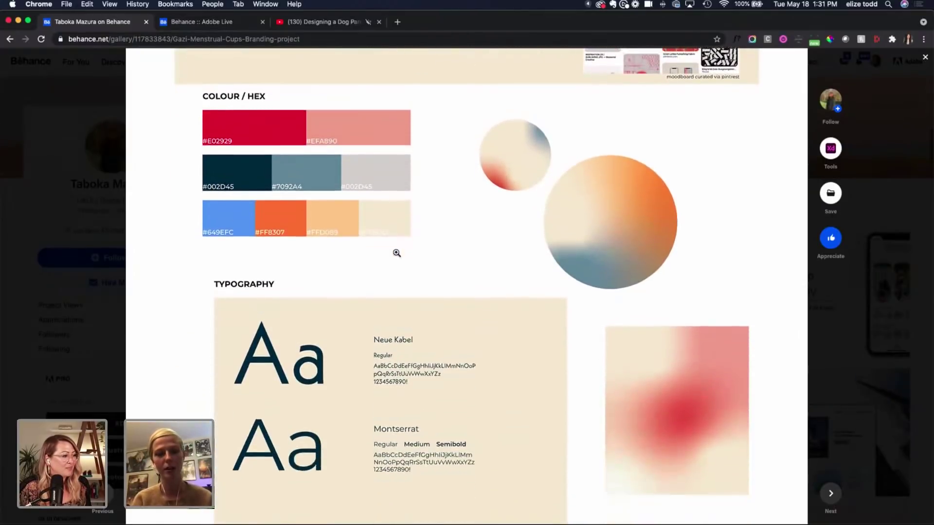
scroll(397, 253, "down", 1)
scroll(396, 253, "down", 1)
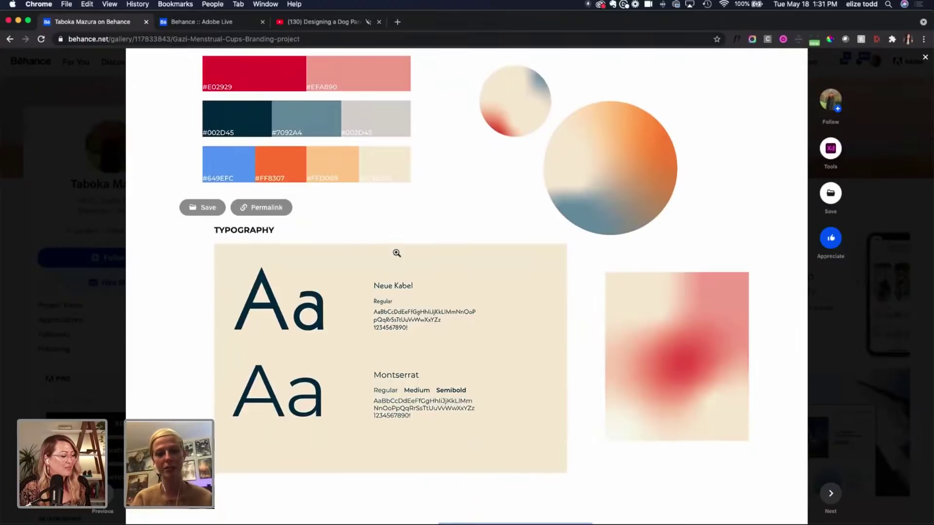
scroll(397, 253, "down", 1)
scroll(396, 253, "down", 4)
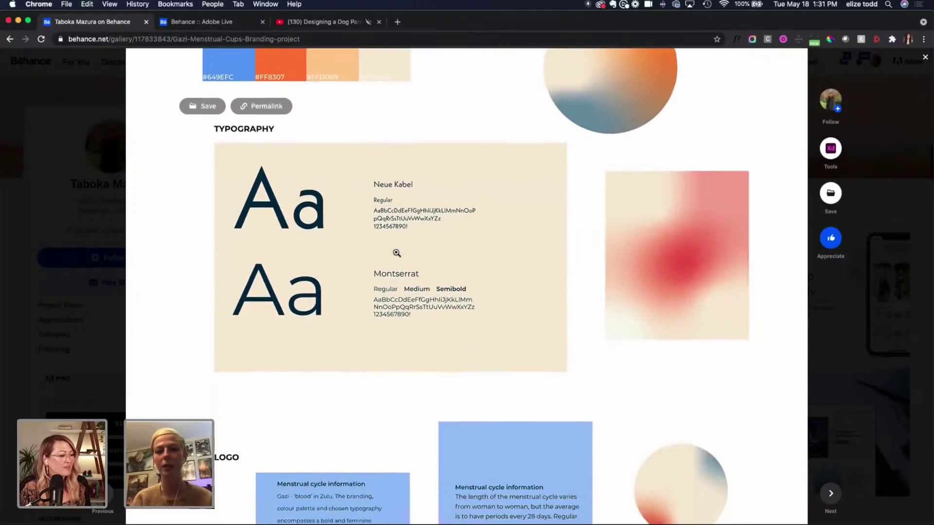
scroll(396, 252, "down", 10)
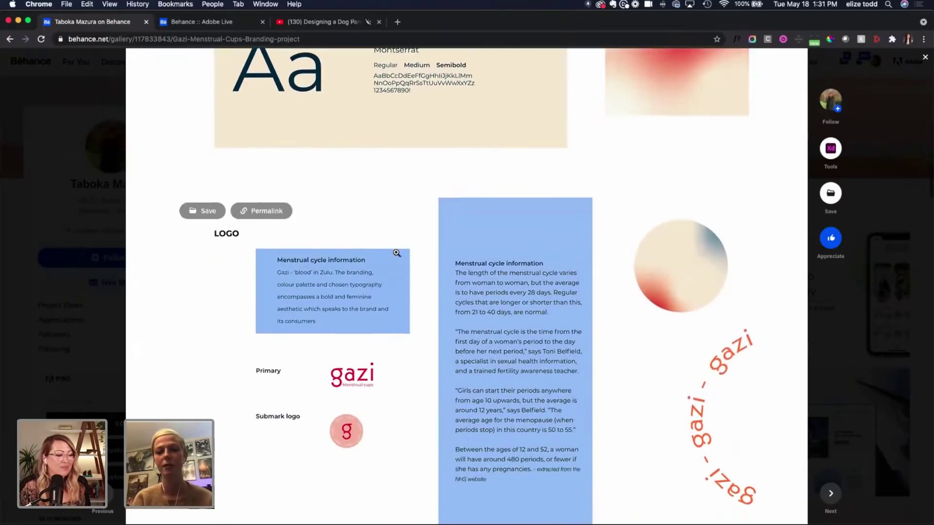
scroll(397, 253, "down", 2)
scroll(397, 253, "down", 1)
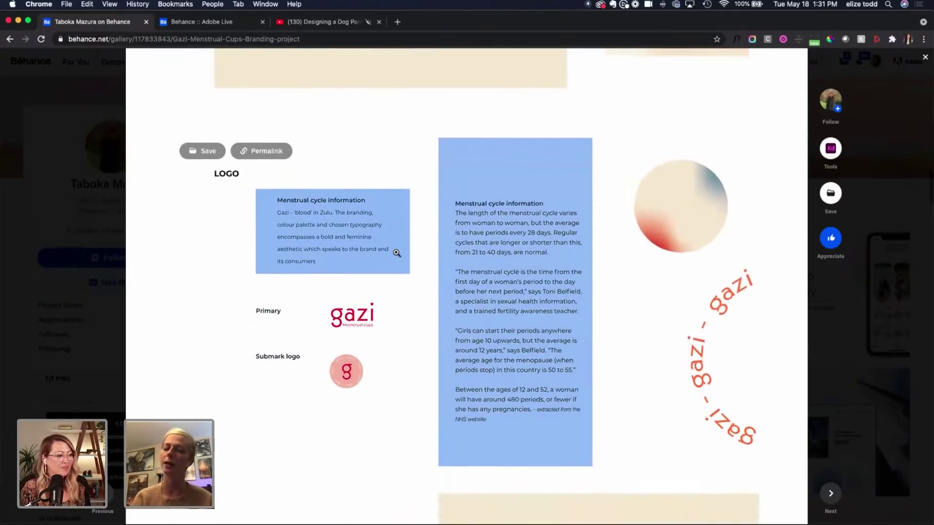
scroll(396, 253, "down", 8)
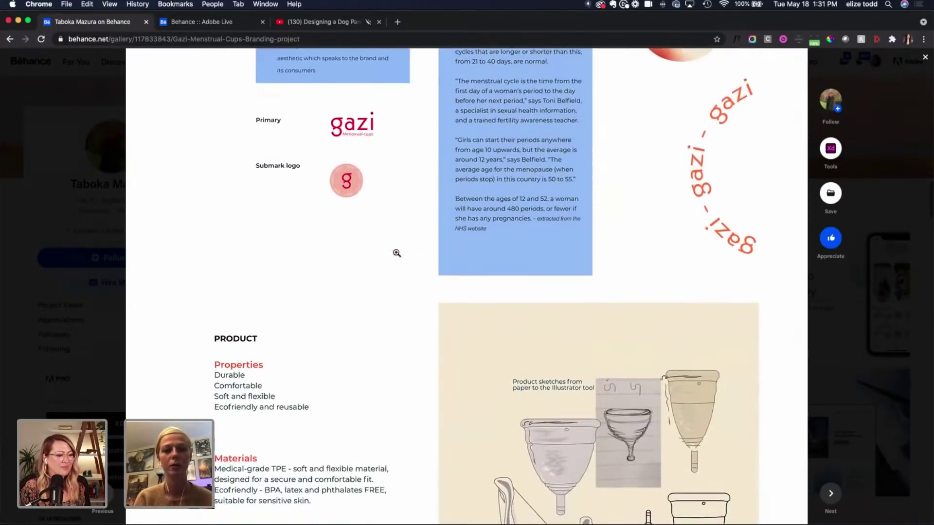
scroll(397, 253, "up", 4)
scroll(397, 253, "down", 7)
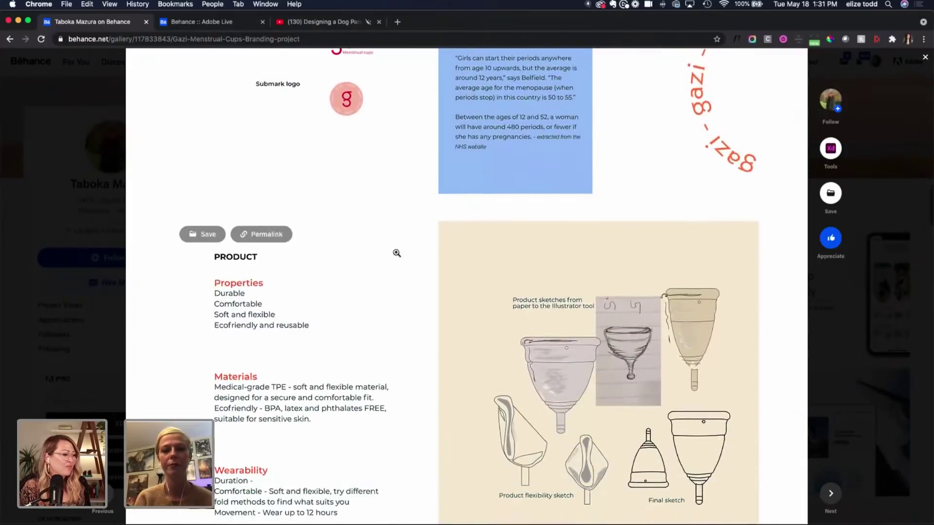
scroll(397, 253, "down", 4)
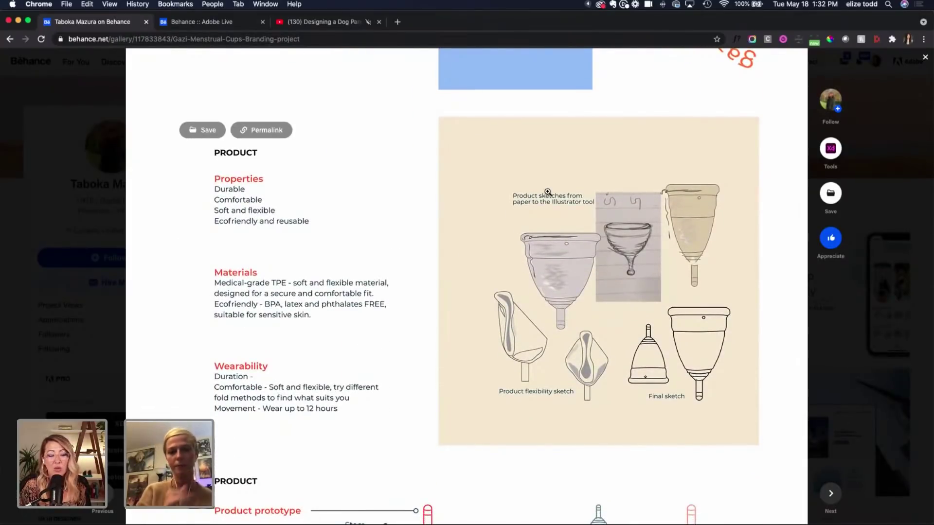
scroll(402, 257, "down", 8)
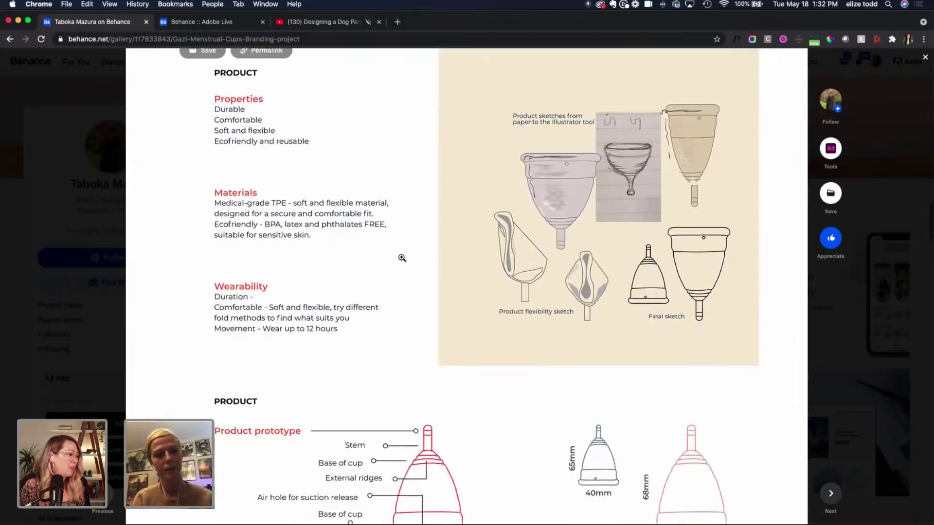
scroll(355, 372, "down", 7)
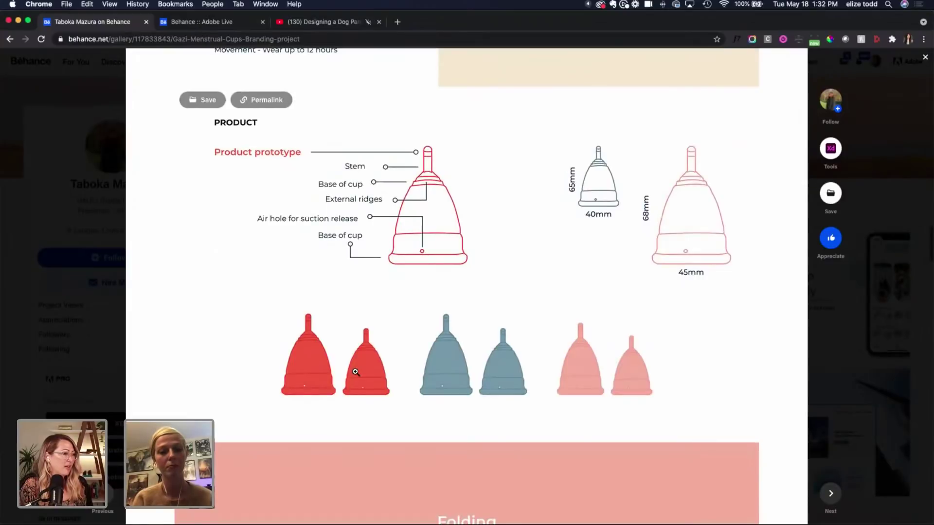
scroll(356, 372, "down", 13)
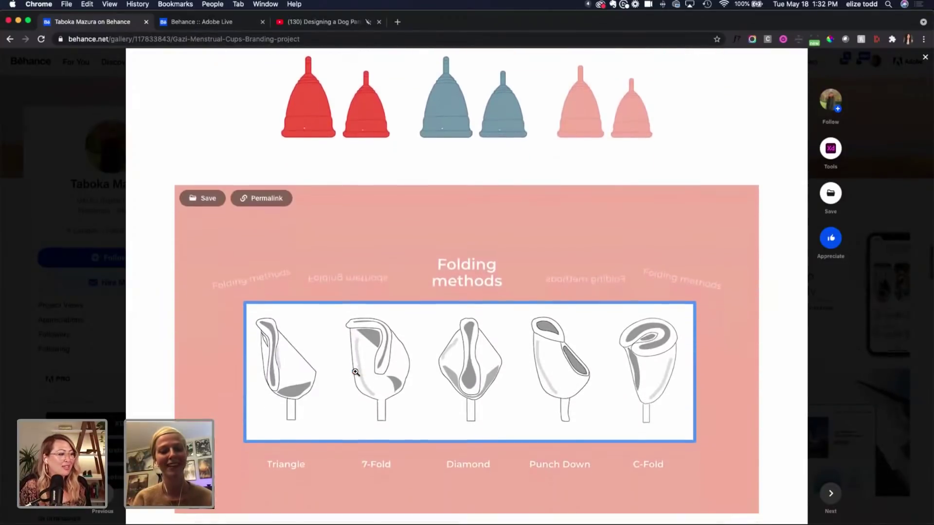
scroll(355, 372, "down", 13)
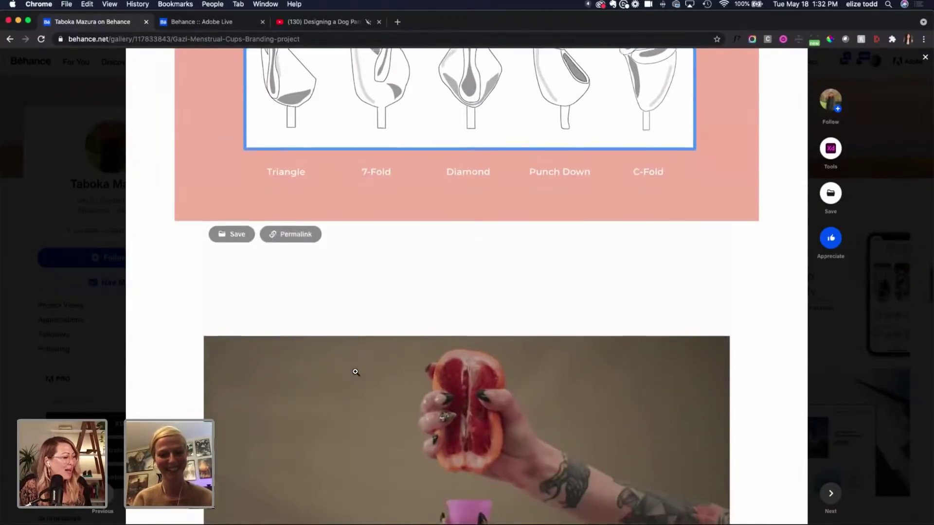
scroll(356, 372, "down", 4)
scroll(356, 373, "down", 1)
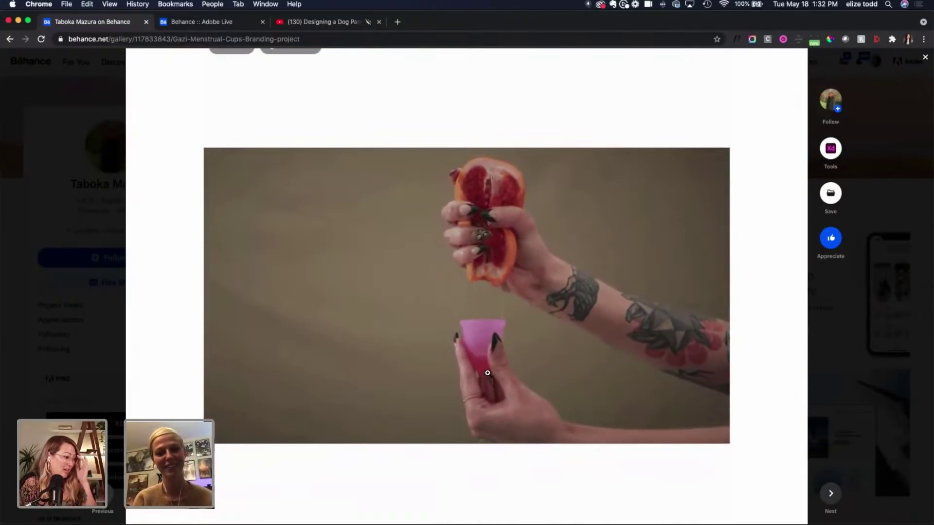
scroll(487, 373, "down", 1)
scroll(488, 373, "down", 15)
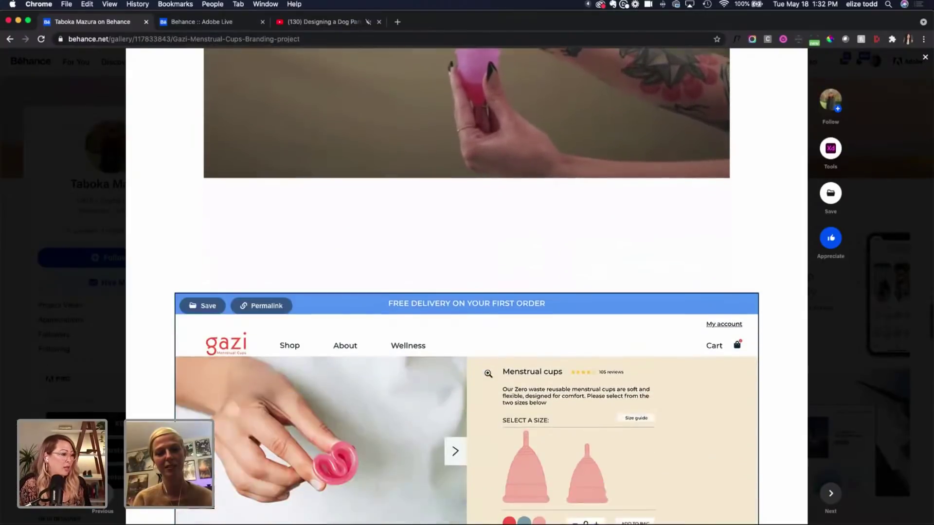
scroll(488, 374, "down", 3)
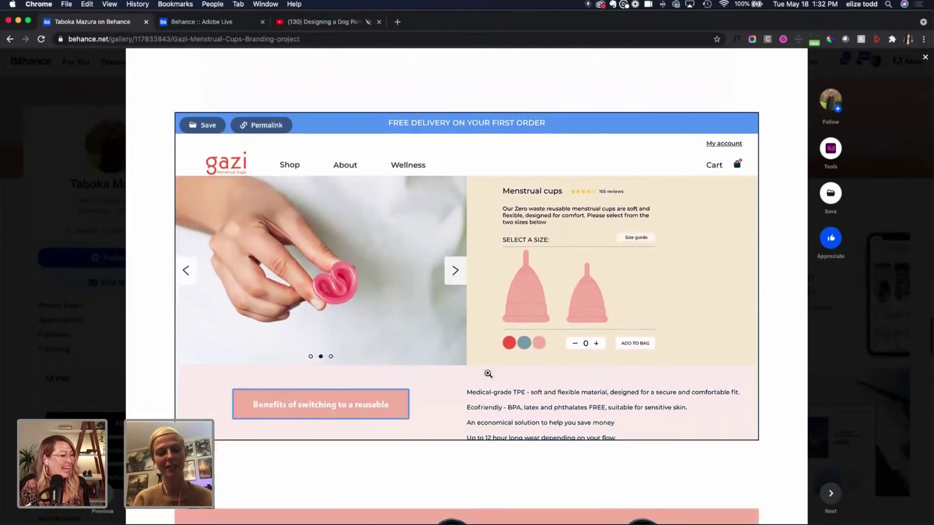
scroll(488, 373, "down", 1)
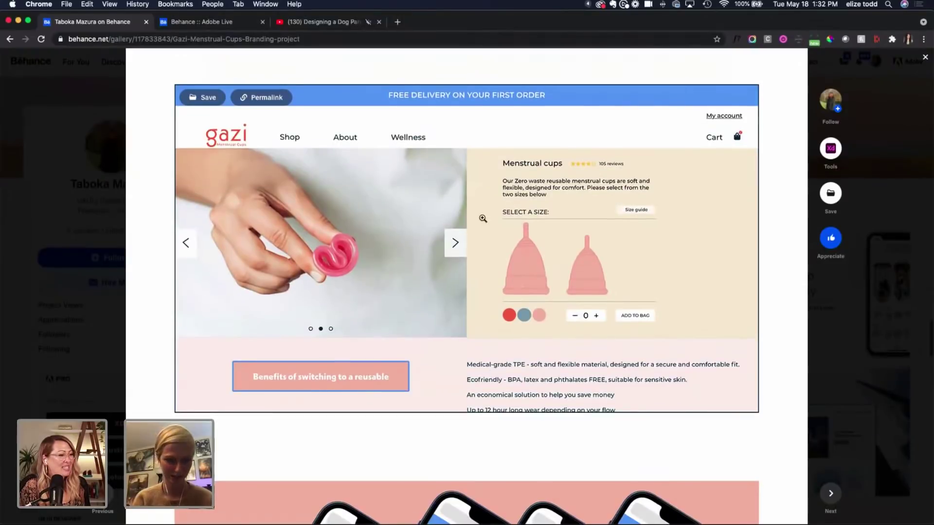
scroll(585, 319, "down", 12)
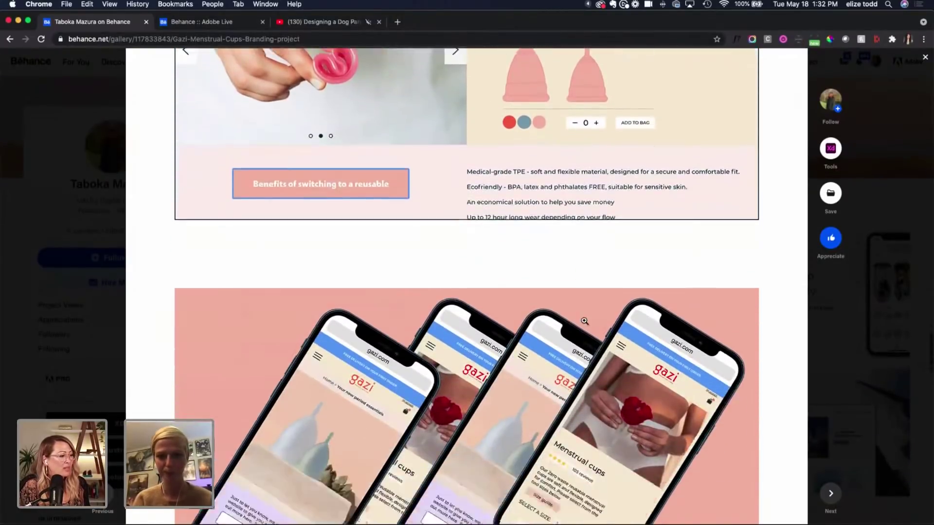
scroll(405, 400, "down", 2)
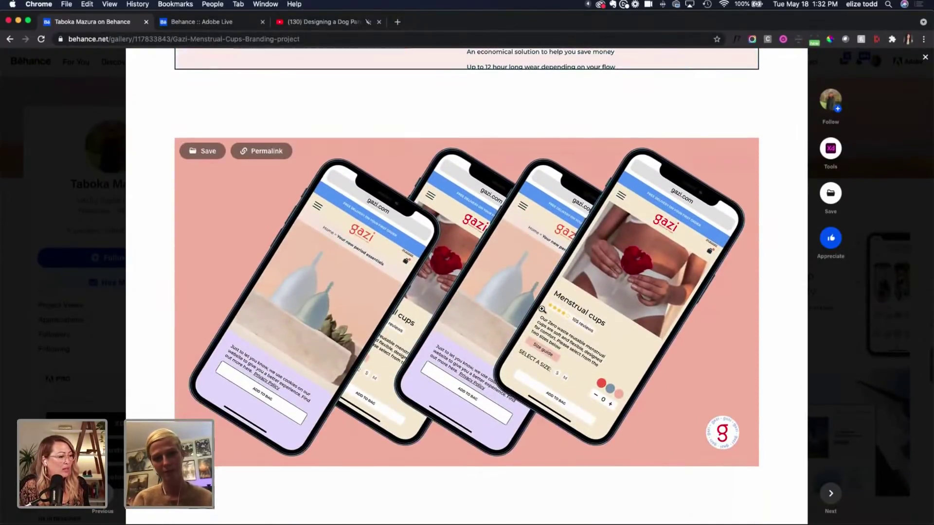
scroll(541, 309, "down", 4)
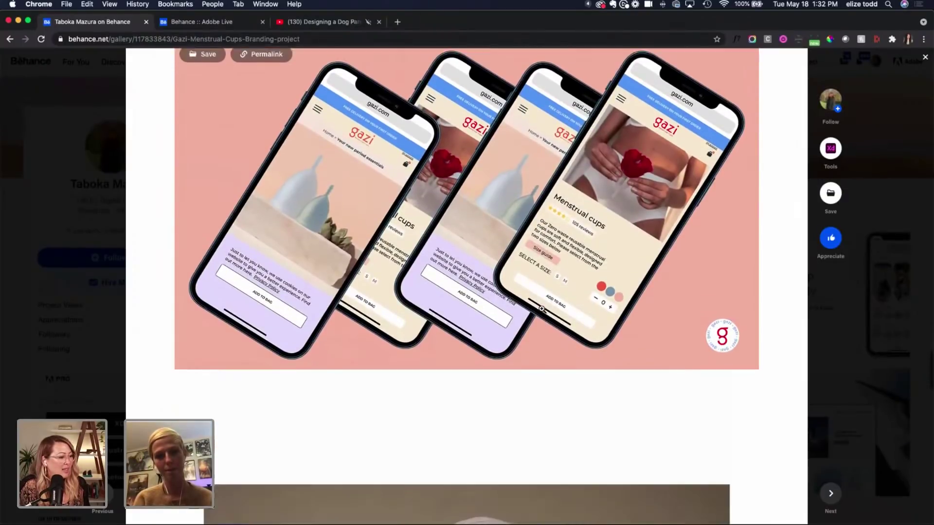
scroll(541, 309, "down", 20)
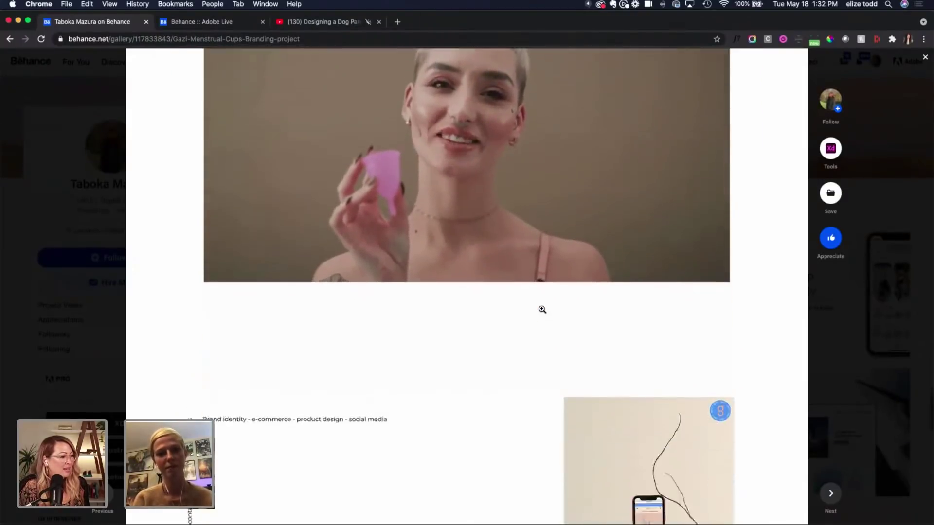
scroll(542, 309, "down", 12)
scroll(543, 309, "up", 7)
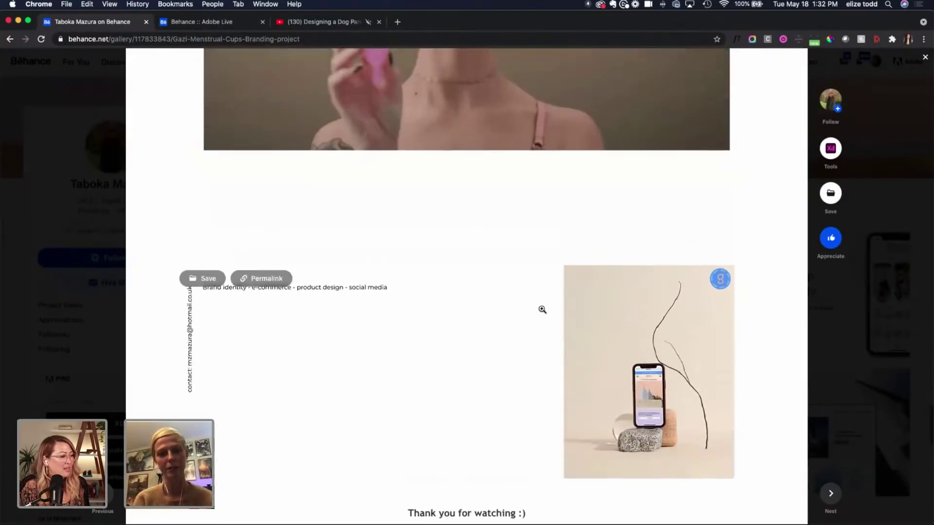
scroll(542, 309, "down", 1)
scroll(542, 310, "up", 10)
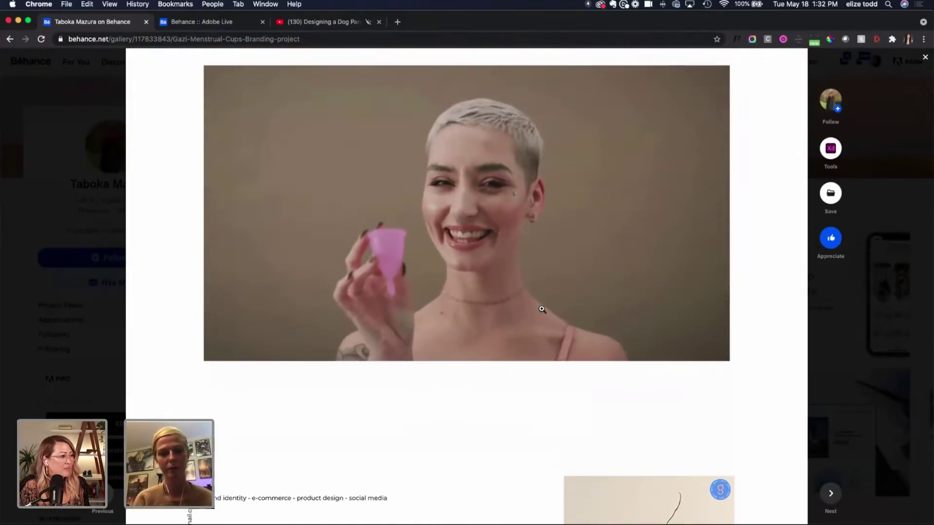
scroll(541, 309, "up", 17)
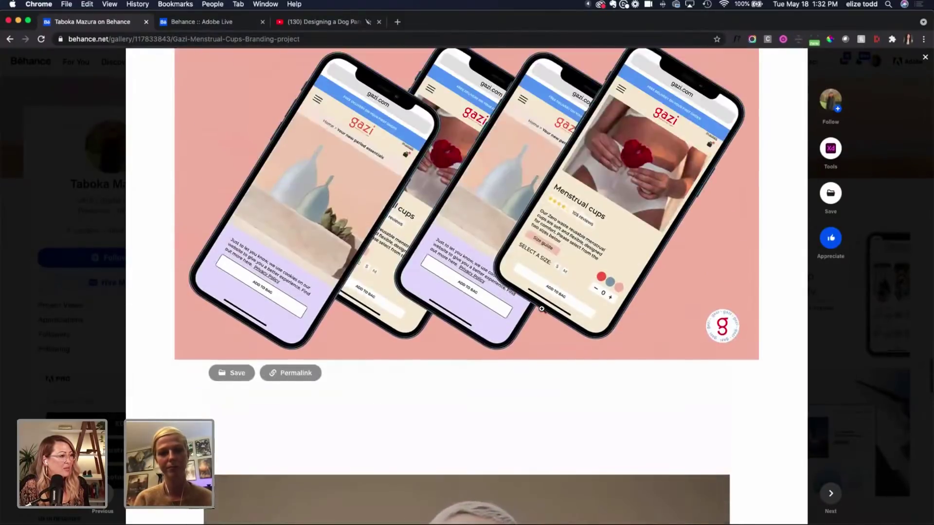
scroll(541, 309, "up", 5)
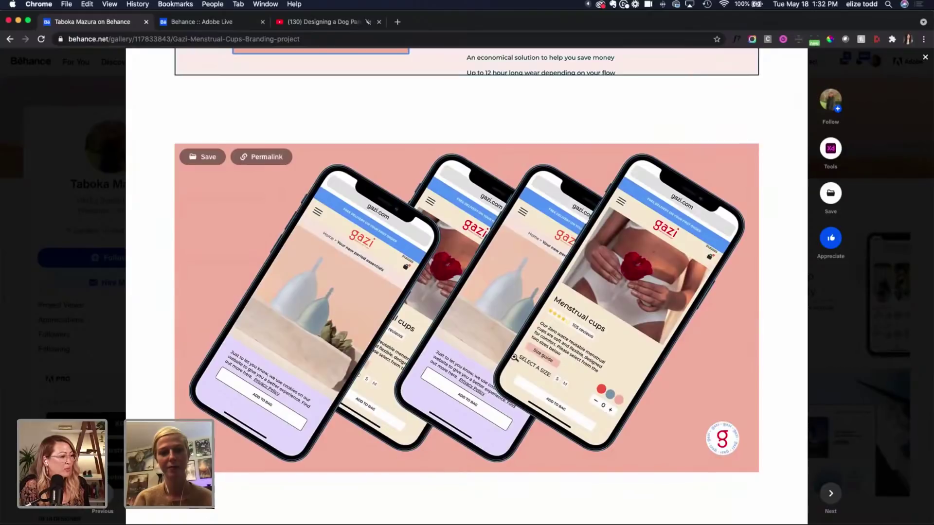
left_click(76, 225)
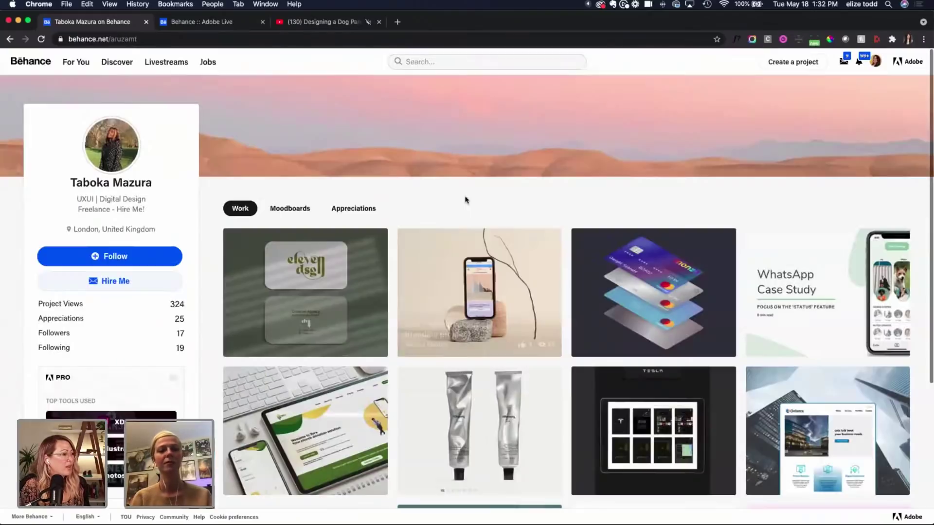
Step: Open the designer's Product/Packaging Adobe Illustrator project from the profile grid
scroll(472, 189, "down", 2)
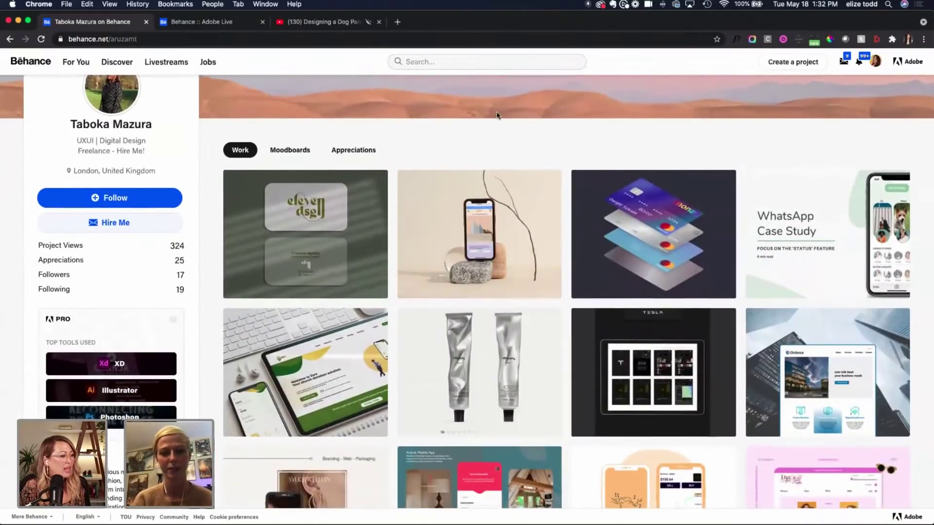
scroll(497, 116, "down", 2)
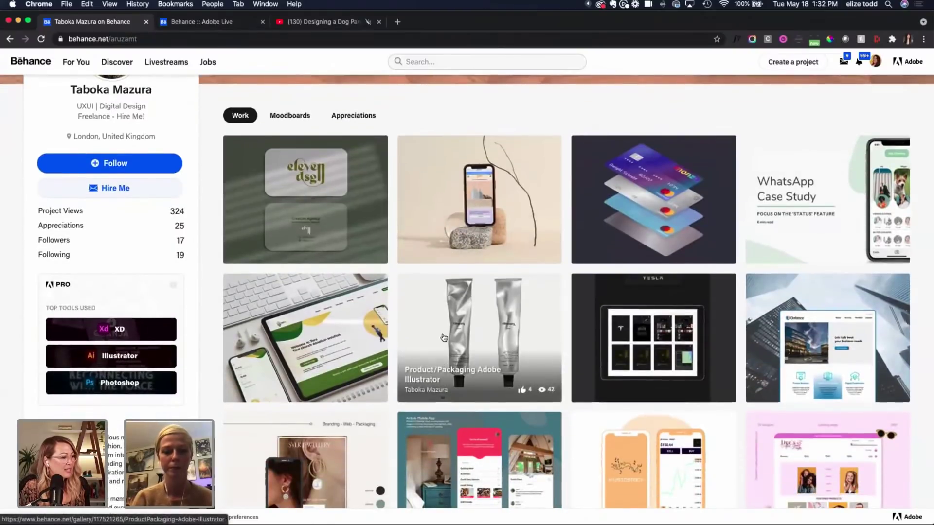
left_click(501, 318)
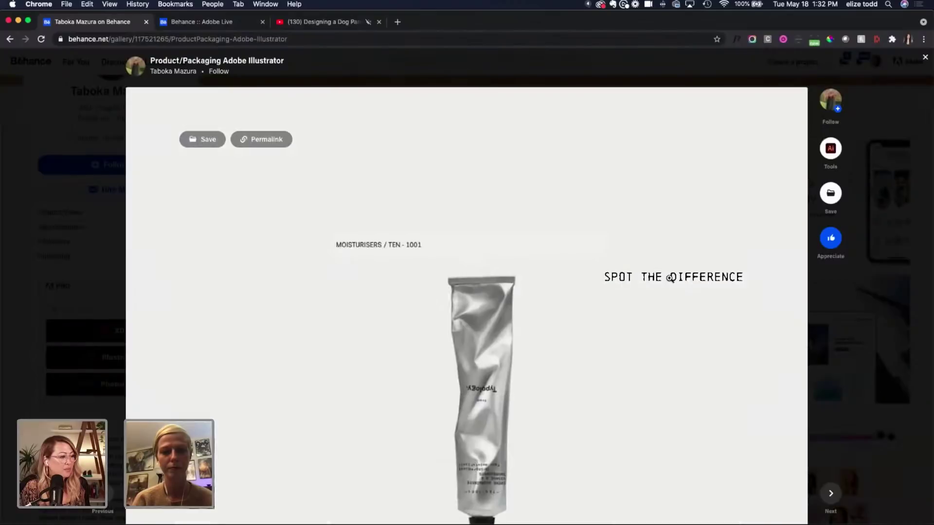
Step: Look through the Moisturisers / TEN-1001 tube packaging project to its end, then close it
scroll(670, 278, "down", 3)
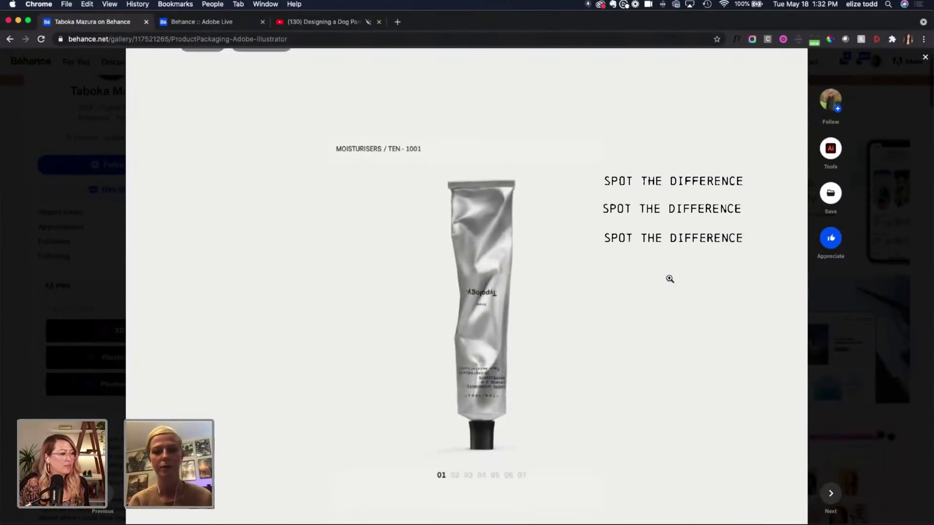
scroll(670, 278, "down", 2)
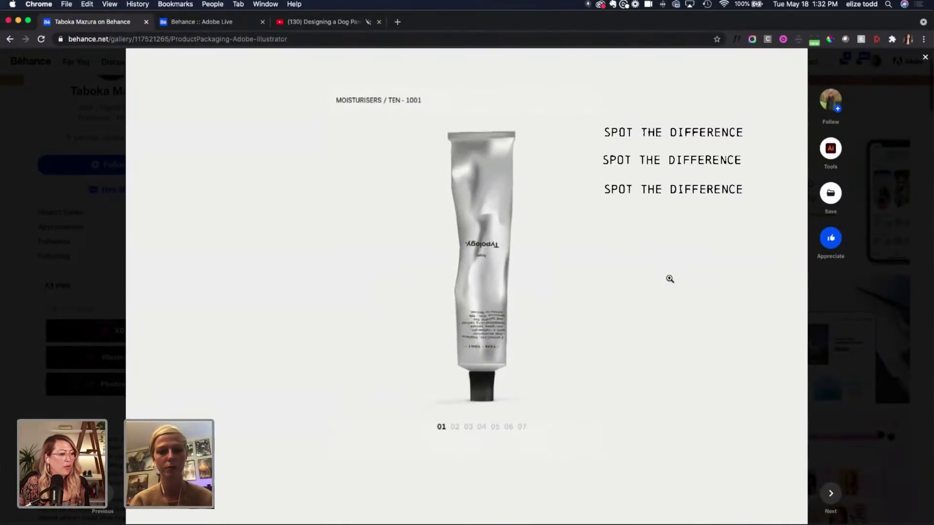
scroll(670, 279, "down", 6)
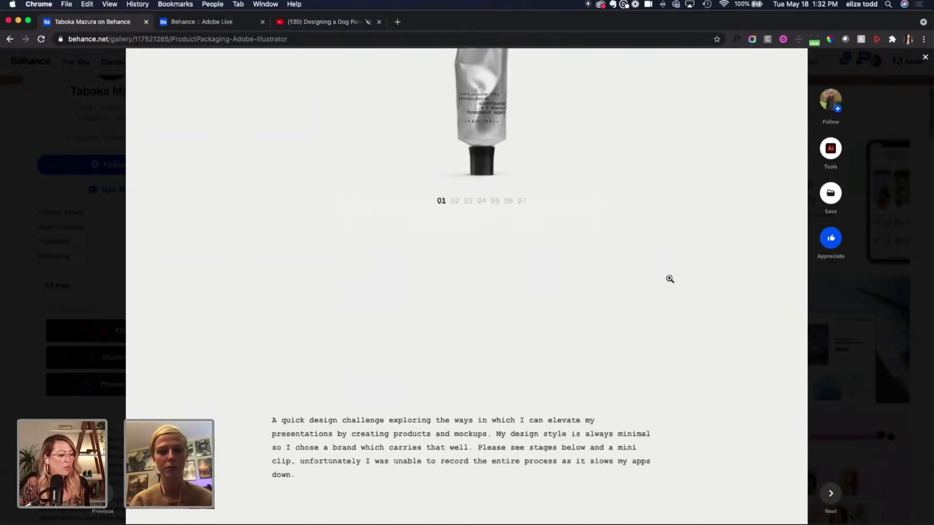
scroll(669, 279, "down", 4)
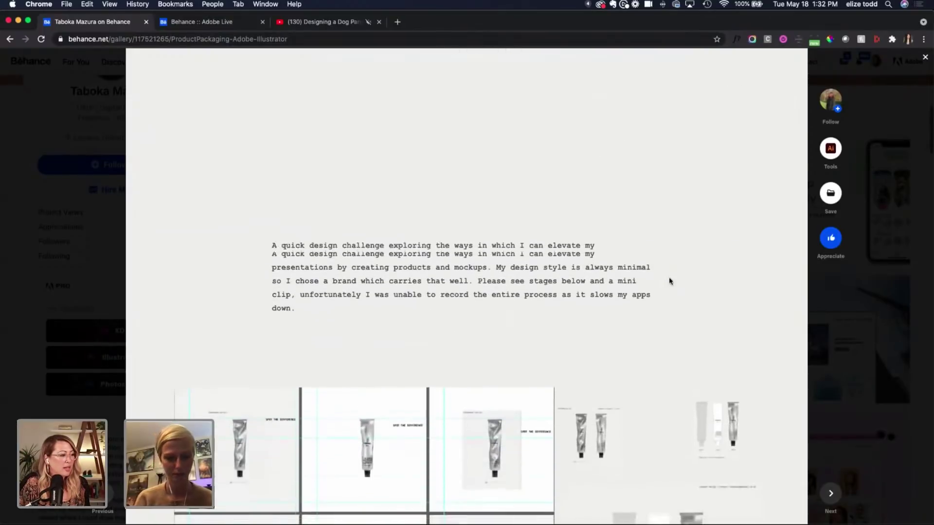
scroll(669, 277, "down", 1)
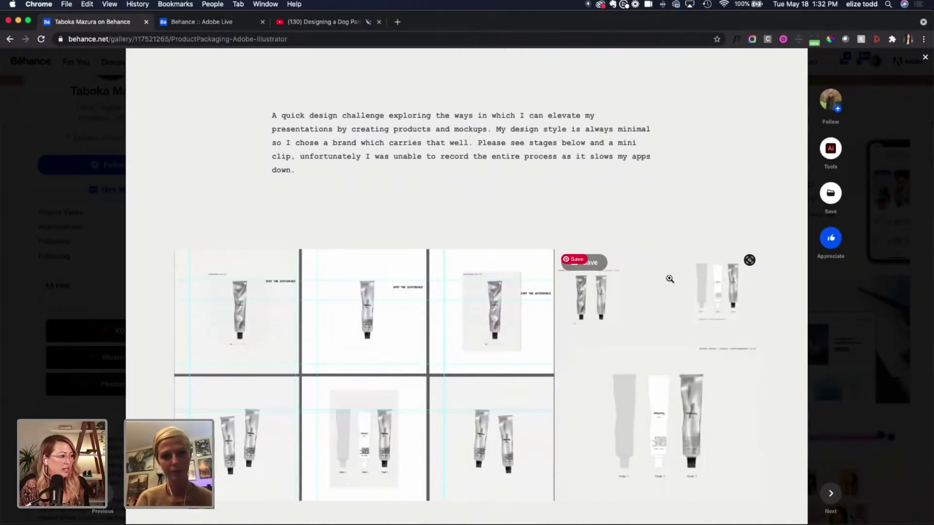
scroll(670, 279, "down", 2)
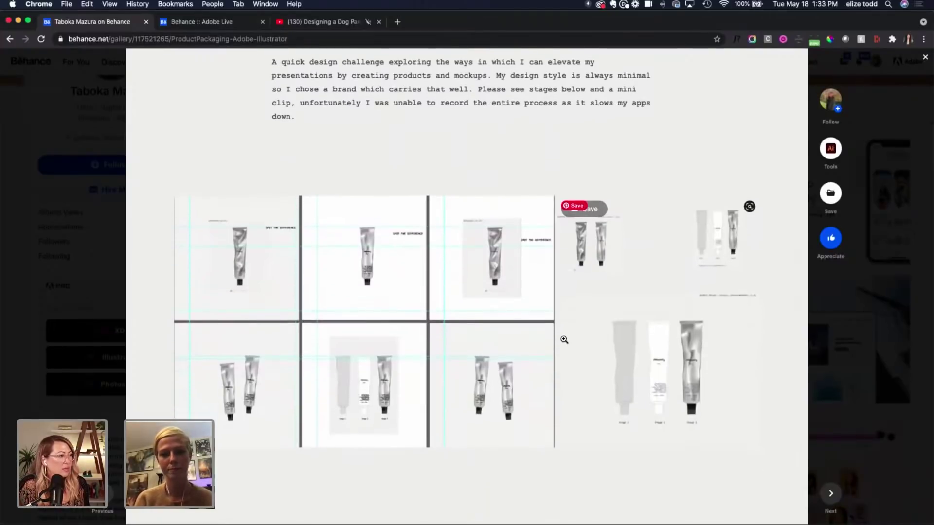
scroll(564, 339, "down", 1)
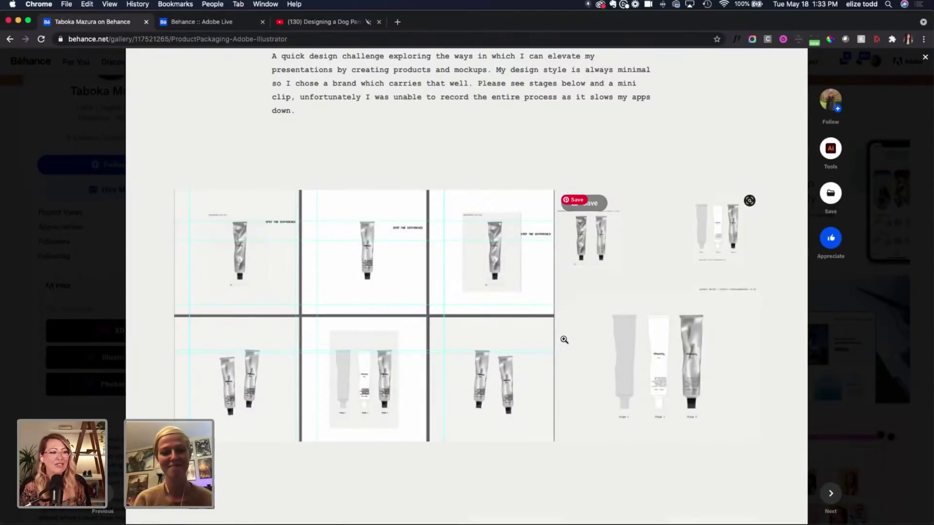
scroll(564, 339, "down", 10)
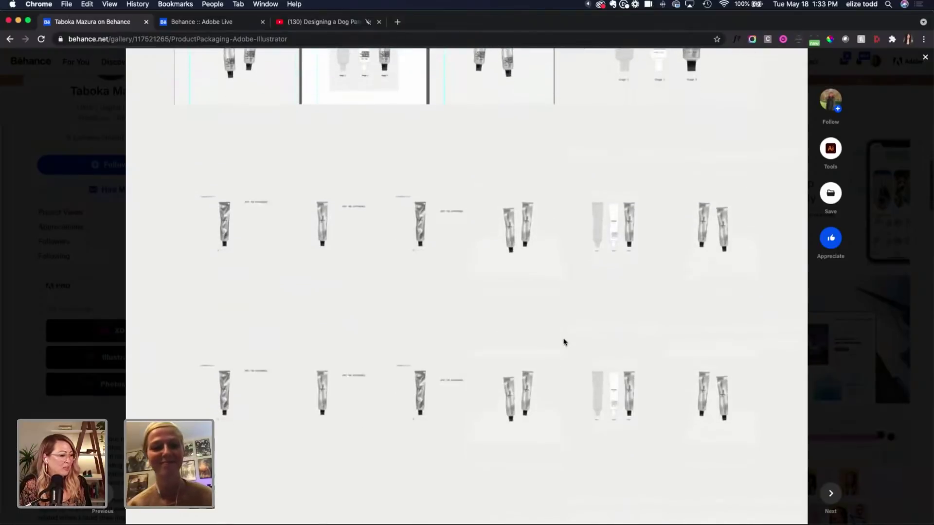
scroll(564, 340, "down", 13)
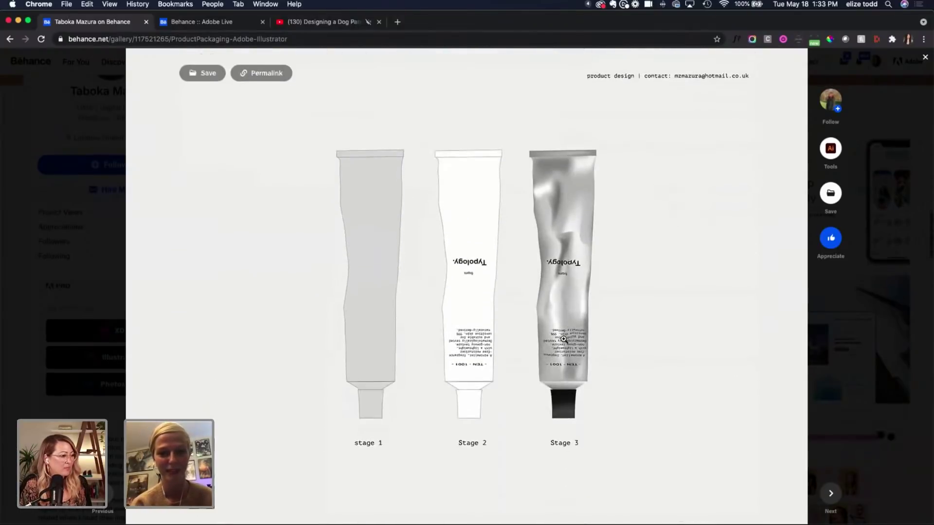
scroll(563, 339, "up", 1)
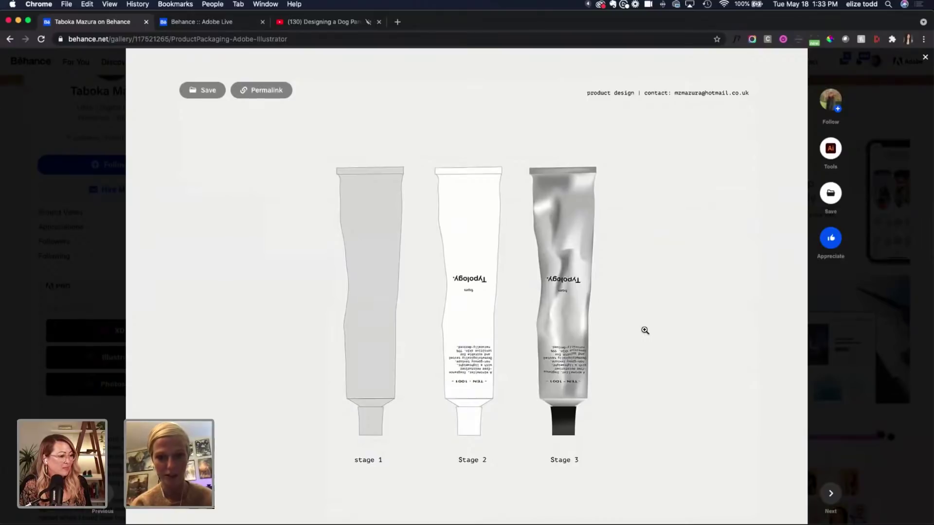
scroll(645, 330, "down", 12)
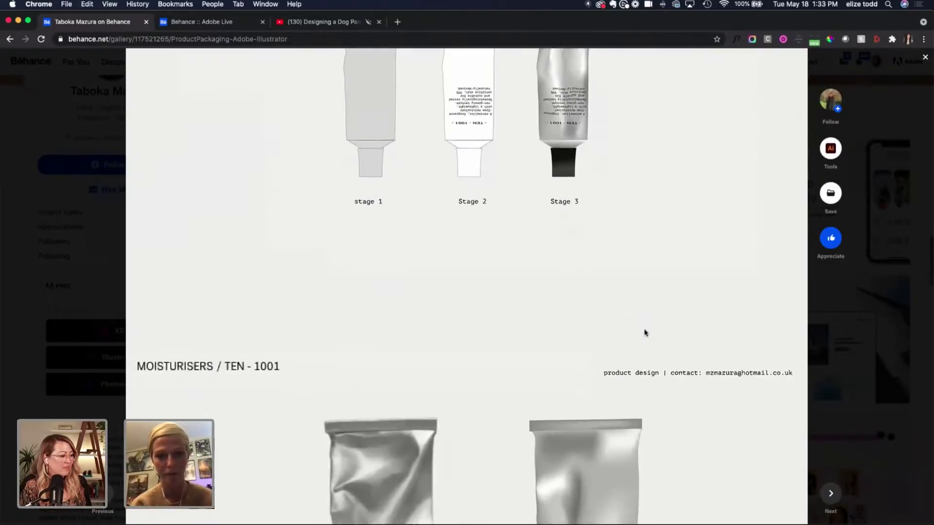
scroll(645, 331, "down", 4)
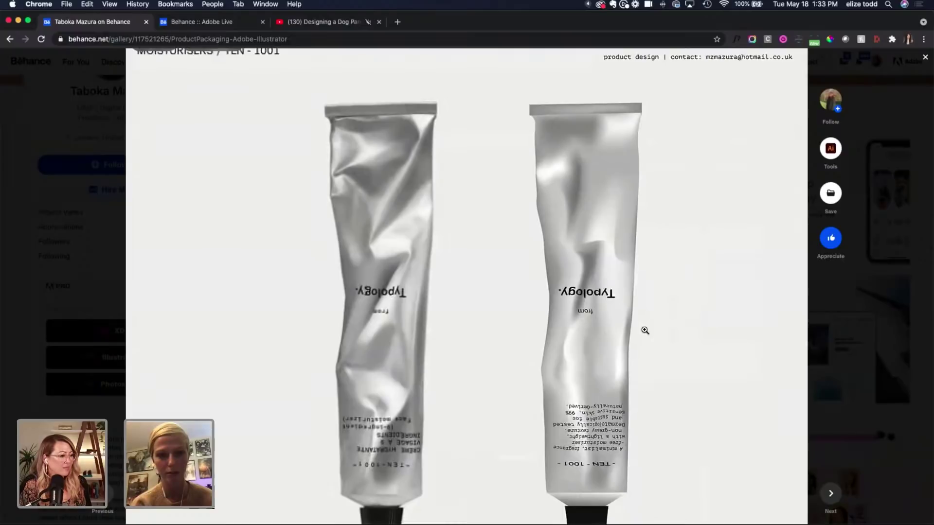
scroll(645, 331, "down", 6)
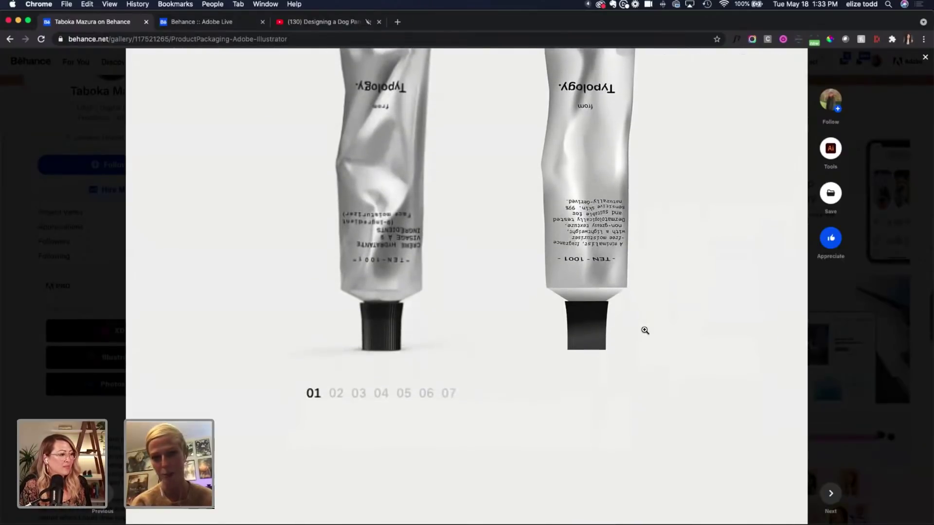
scroll(645, 330, "down", 4)
scroll(645, 330, "up", 9)
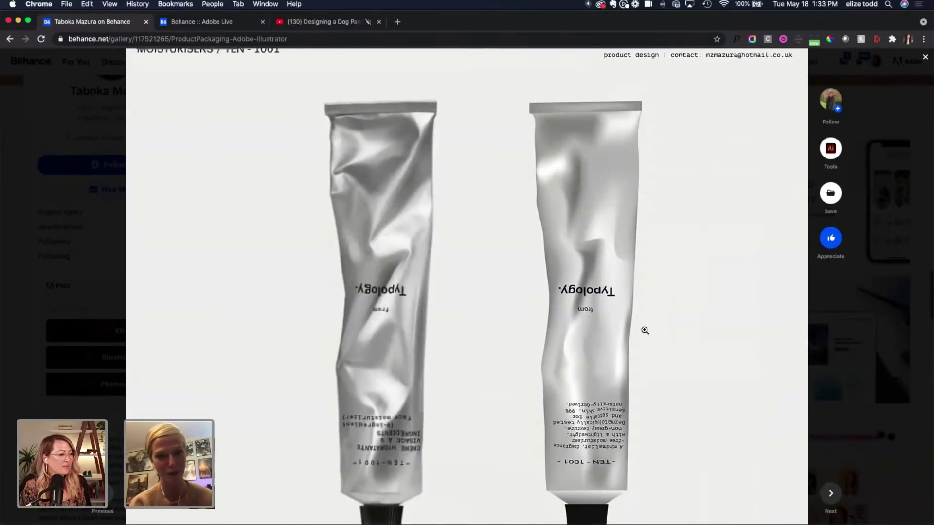
scroll(645, 331, "down", 1)
scroll(645, 330, "up", 3)
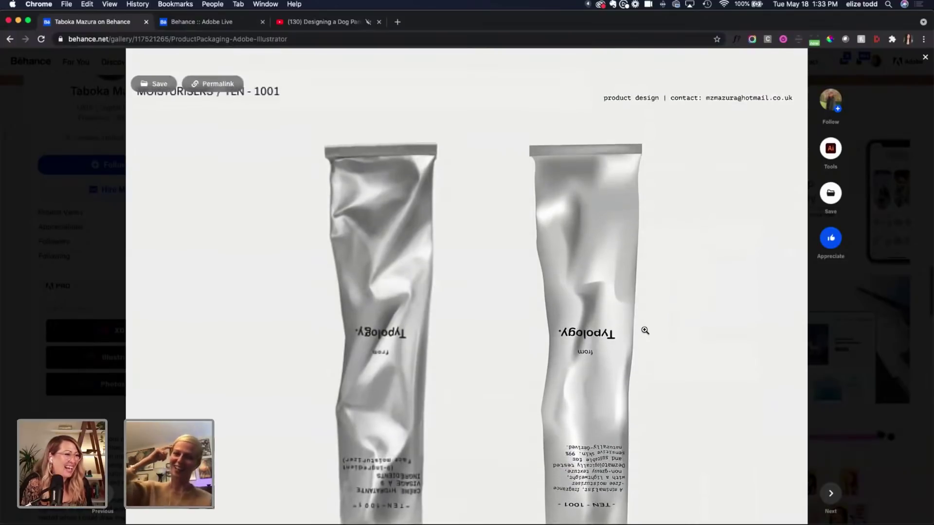
scroll(645, 330, "down", 15)
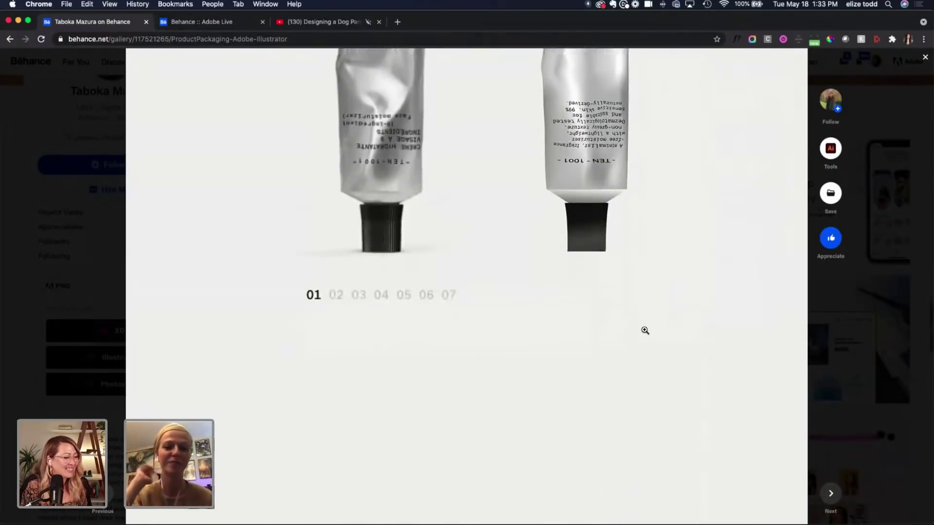
scroll(645, 331, "up", 15)
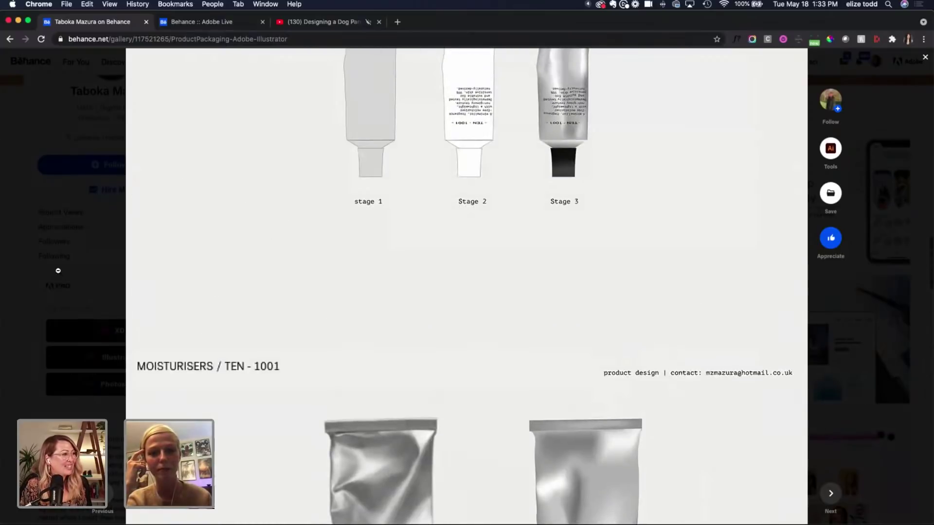
left_click(109, 268)
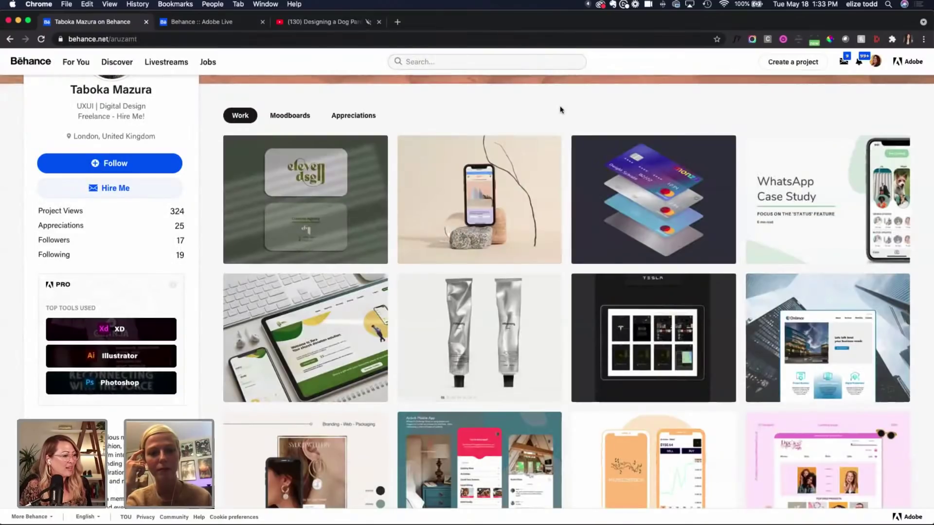
Step: Open the designer's WhatsApp Case Study project and begin reading it
scroll(561, 110, "down", 2)
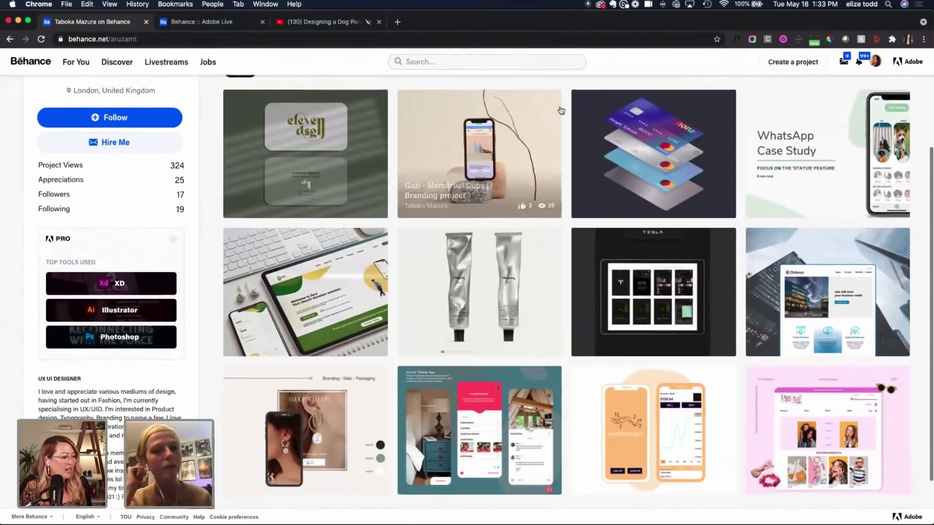
left_click(810, 152)
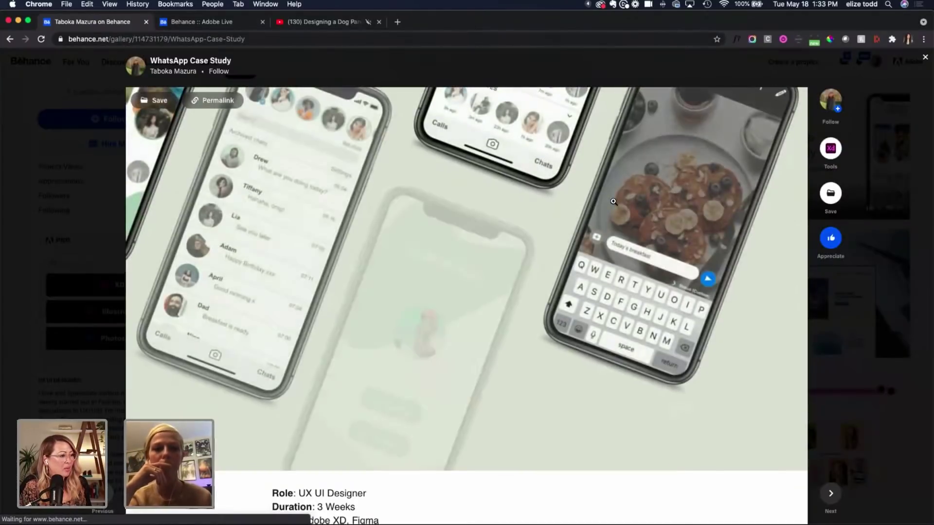
scroll(614, 201, "down", 3)
scroll(614, 202, "down", 3)
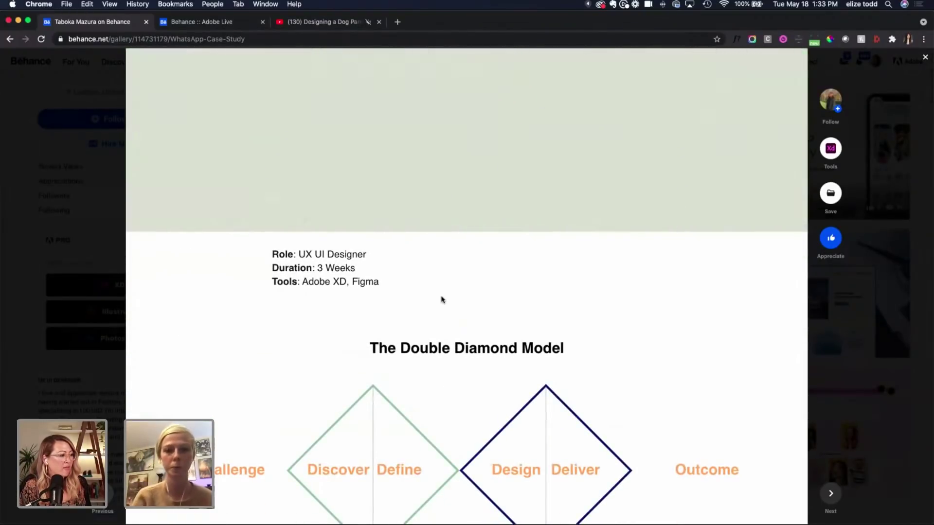
scroll(460, 298, "down", 15)
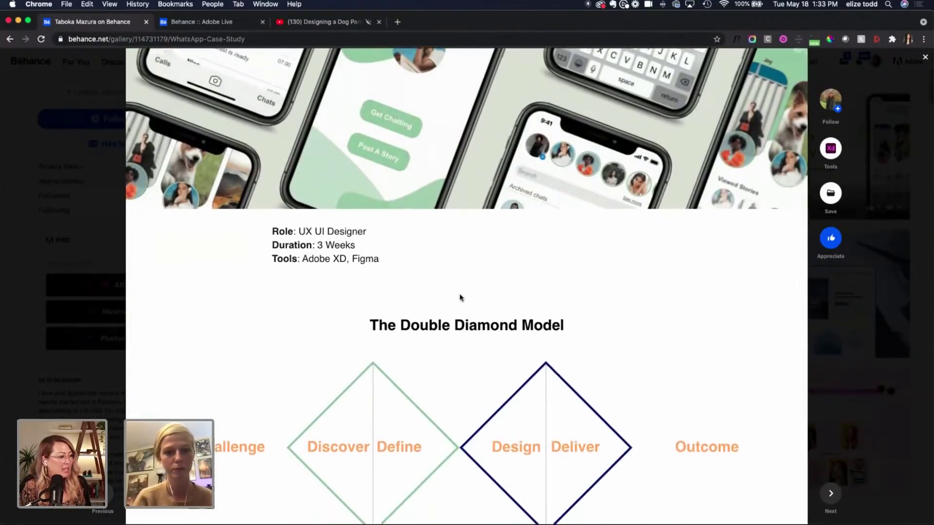
scroll(460, 298, "down", 2)
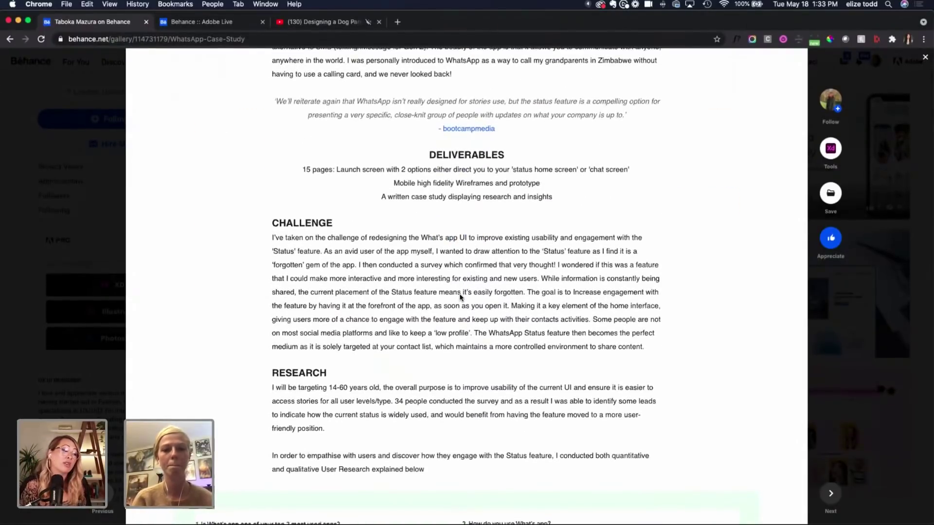
Step: Move past the wireframes and mind map down to the DELIVERY prototype video
scroll(460, 297, "up", 2)
scroll(459, 297, "up", 2)
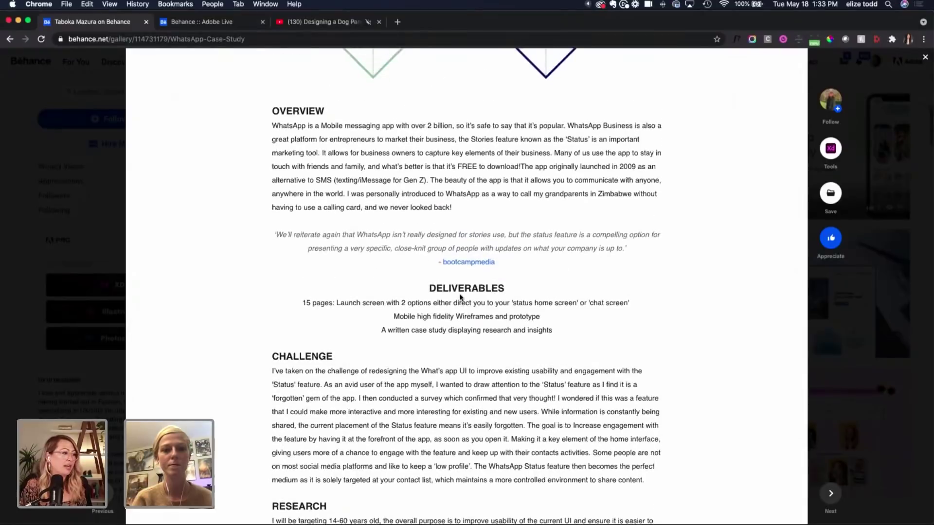
scroll(460, 297, "down", 5)
scroll(460, 298, "down", 15)
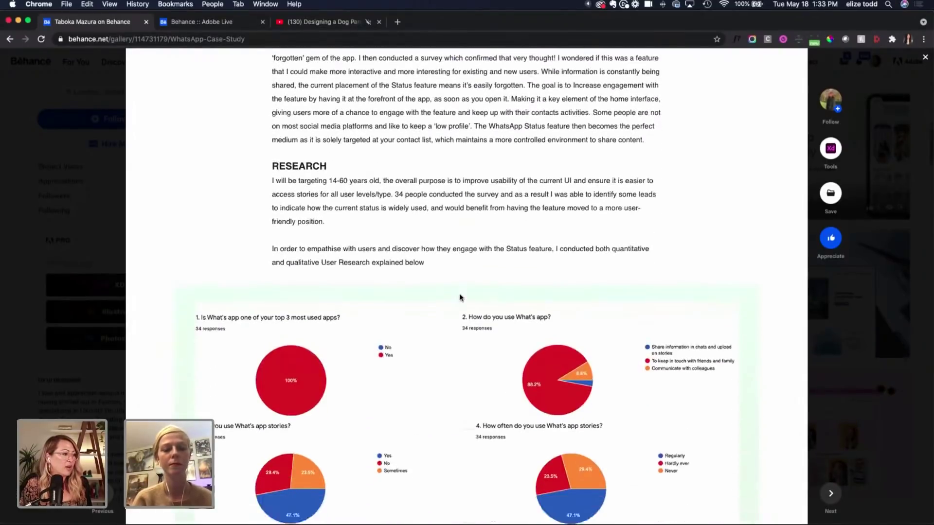
scroll(460, 295, "up", 3)
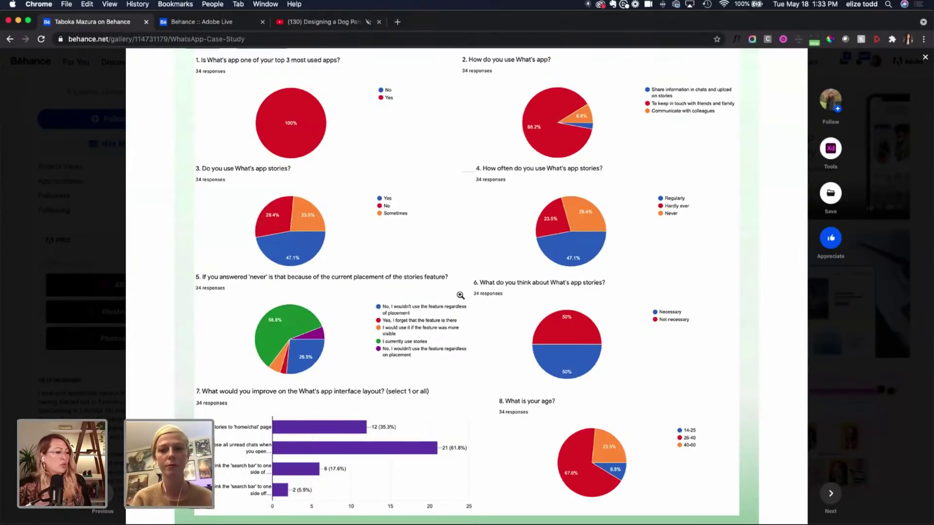
scroll(460, 295, "up", 3)
scroll(460, 296, "down", 8)
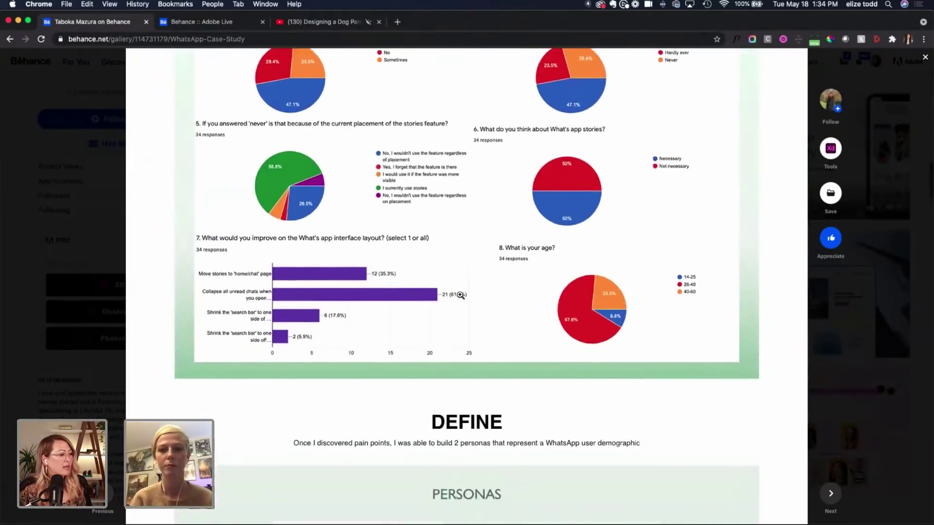
scroll(460, 295, "down", 12)
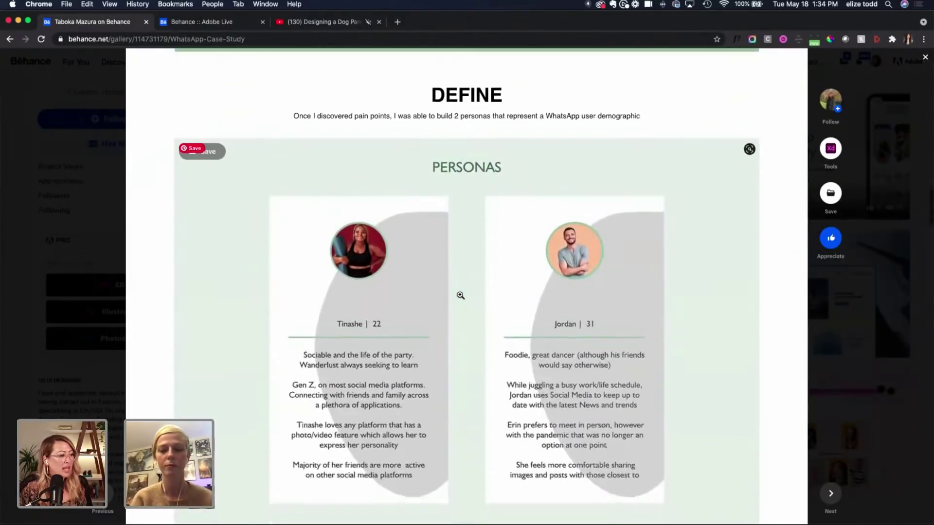
scroll(460, 295, "down", 2)
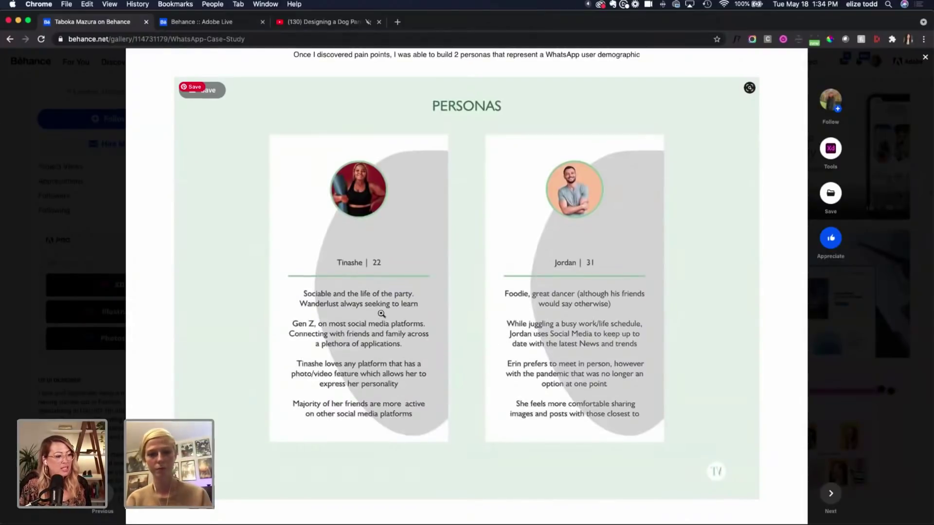
scroll(476, 265, "down", 5)
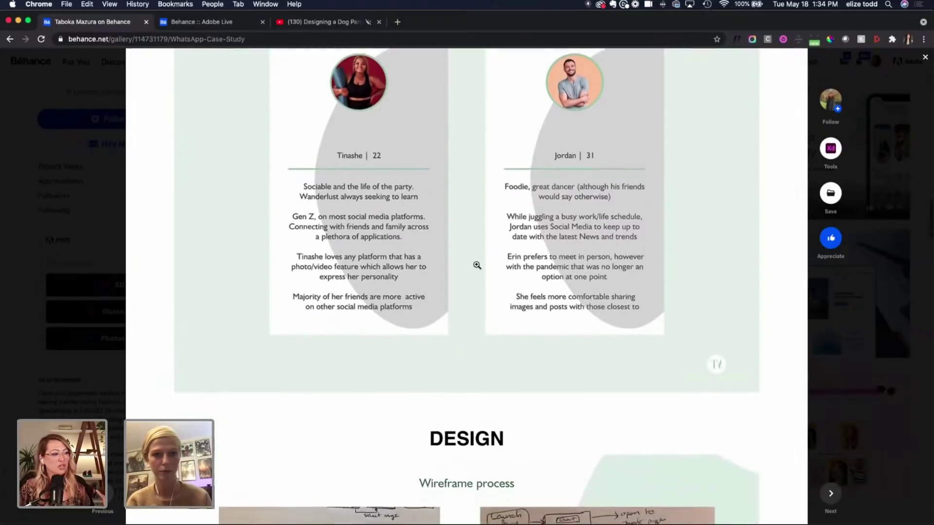
scroll(477, 265, "down", 10)
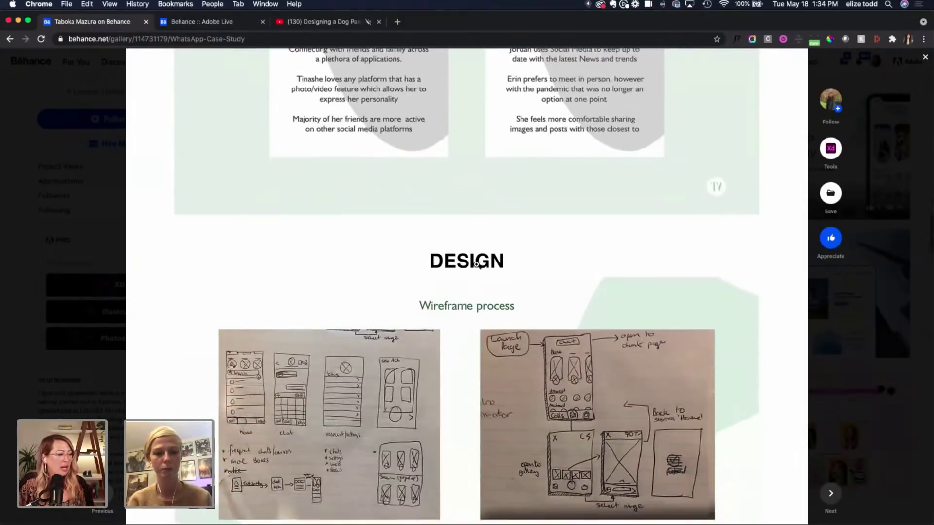
scroll(477, 265, "down", 3)
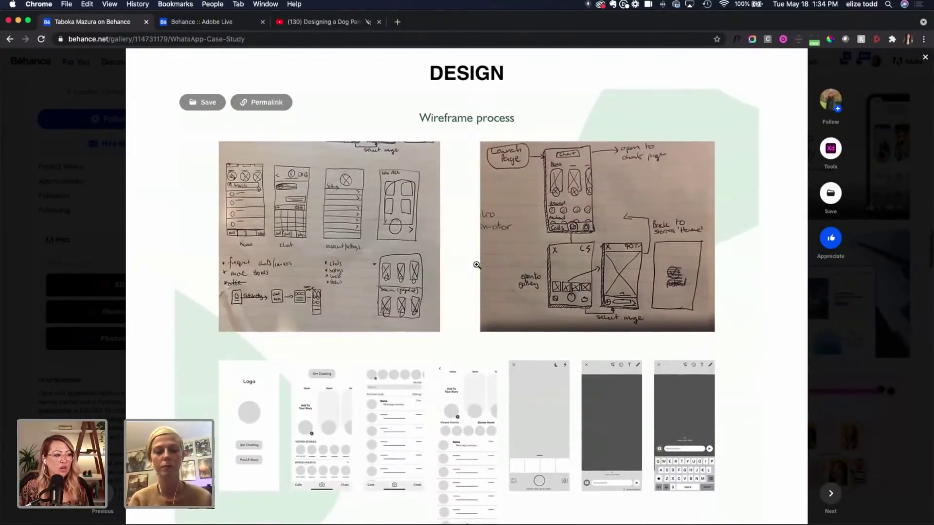
scroll(476, 265, "down", 1)
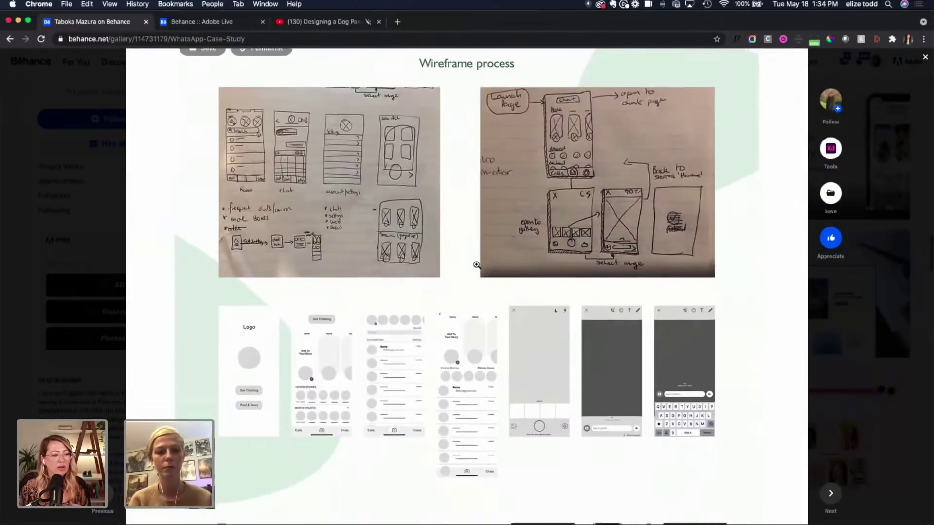
scroll(476, 265, "down", 11)
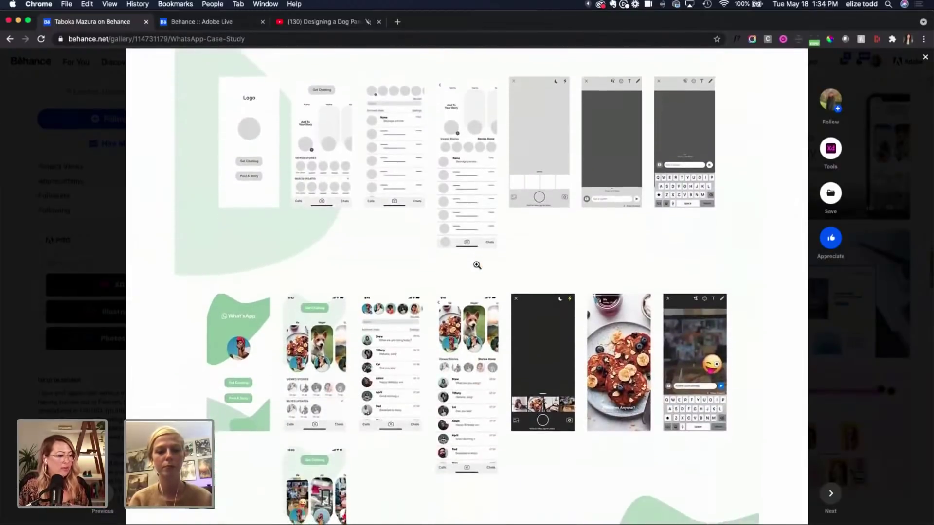
scroll(477, 265, "down", 1)
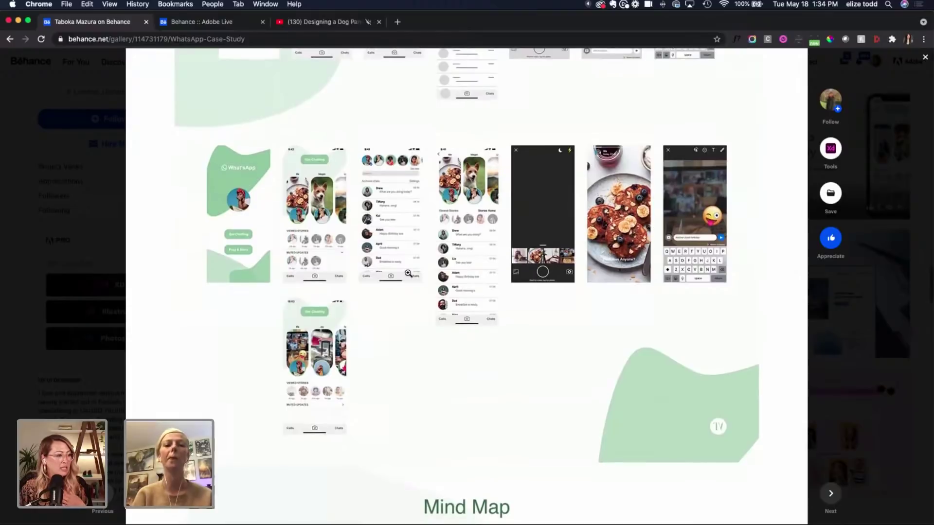
scroll(408, 274, "down", 20)
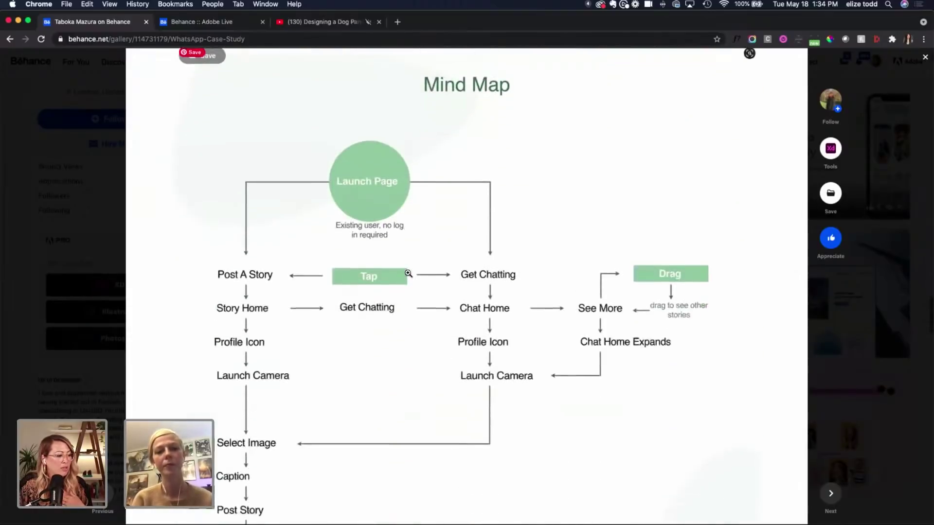
scroll(409, 274, "down", 6)
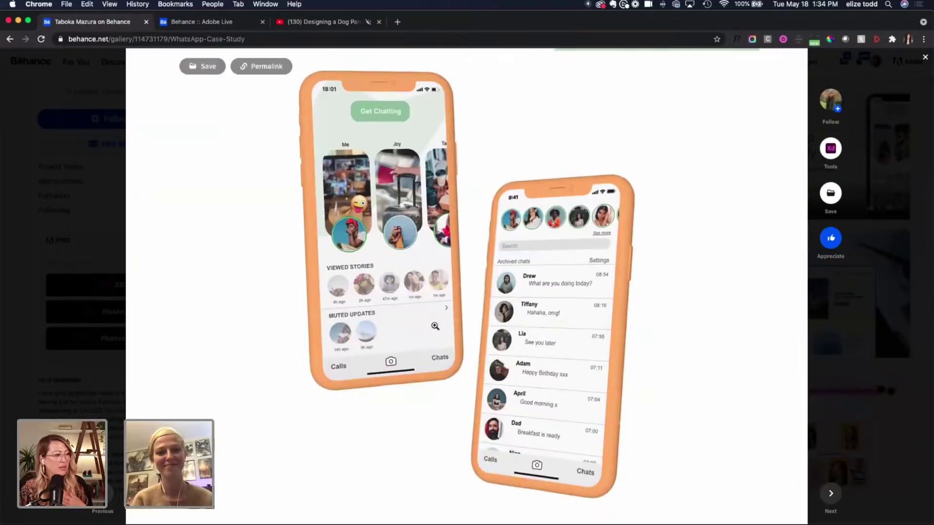
scroll(411, 326, "down", 9)
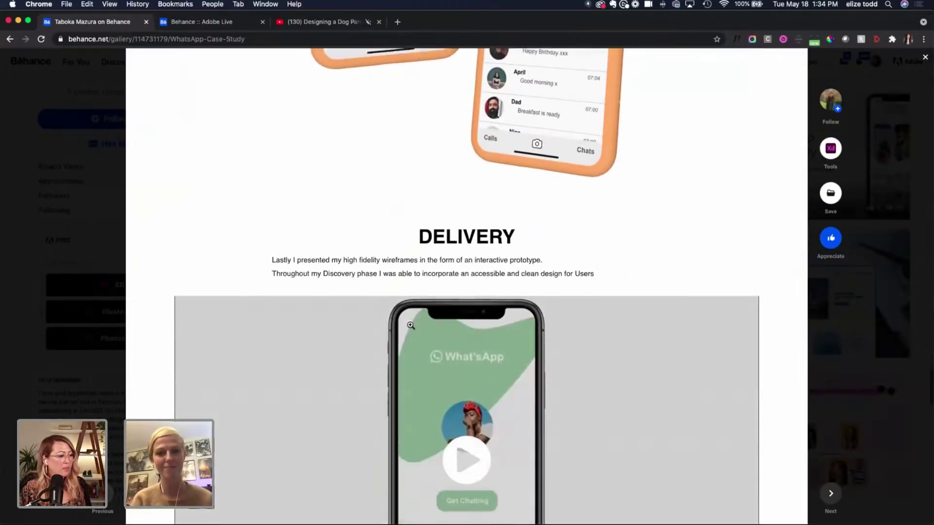
scroll(448, 336, "down", 2)
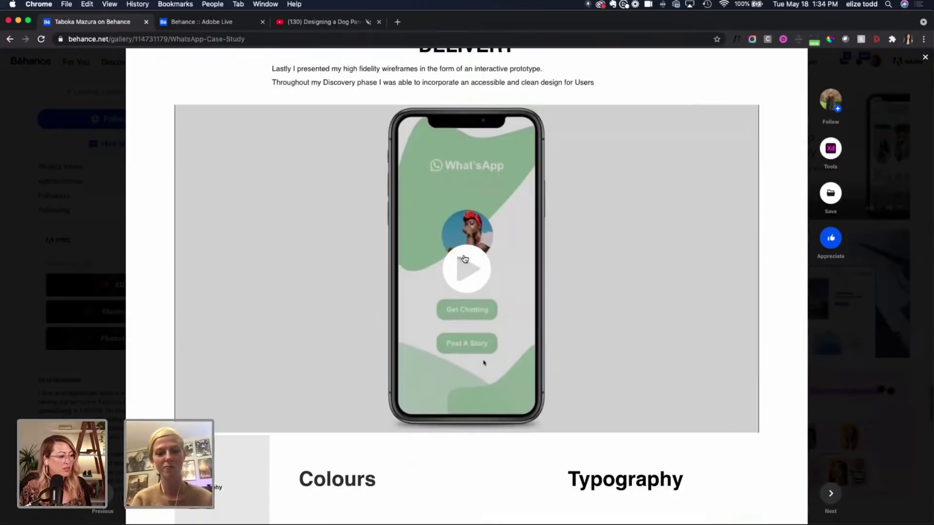
Step: Play the WhatsApp prototype video, then replay it from the start of its timeline
left_click(465, 259)
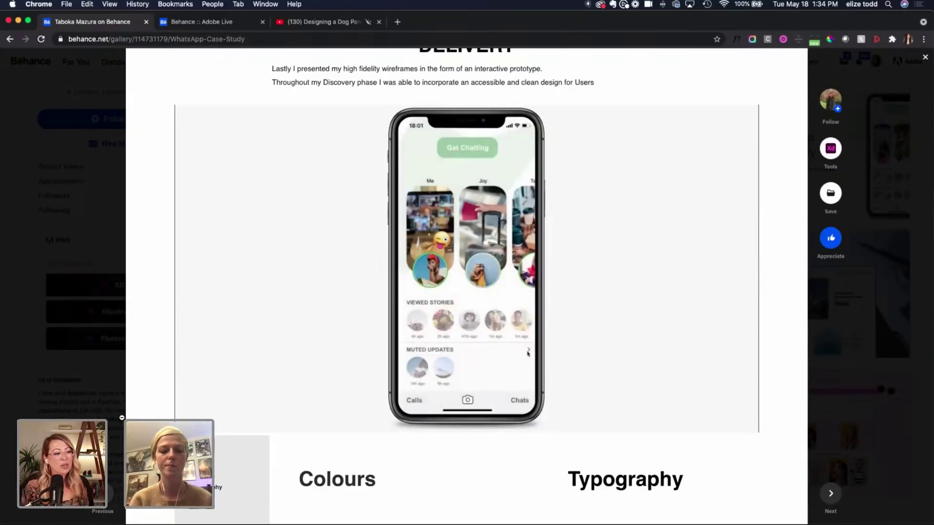
scroll(466, 287, "down", 2)
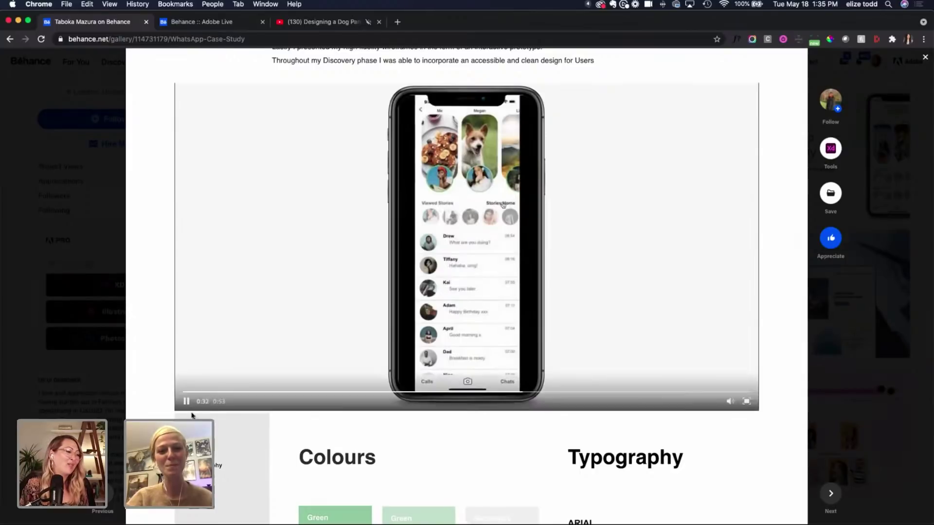
left_click(205, 394)
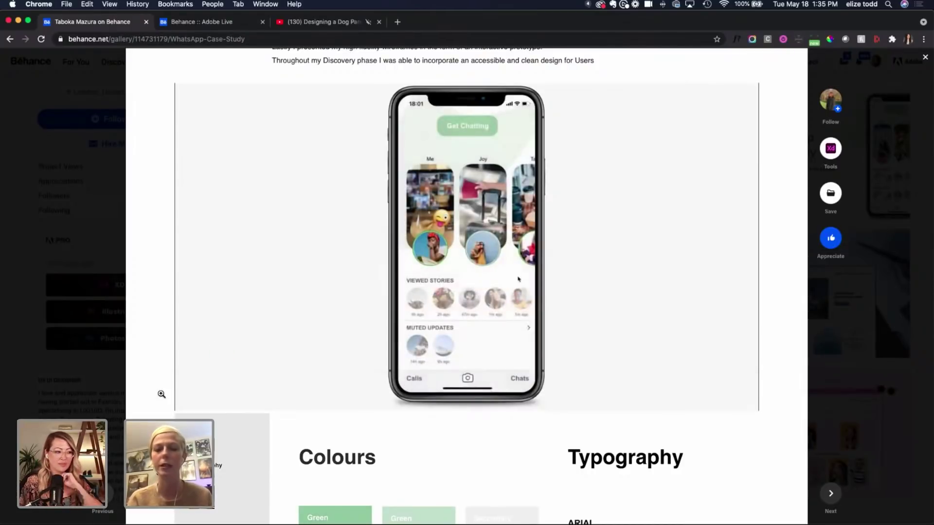
Step: Skim down to the WhatsApp Case Study's Conclusion, back up to the title, then close it with Esc
scroll(162, 394, "down", 3)
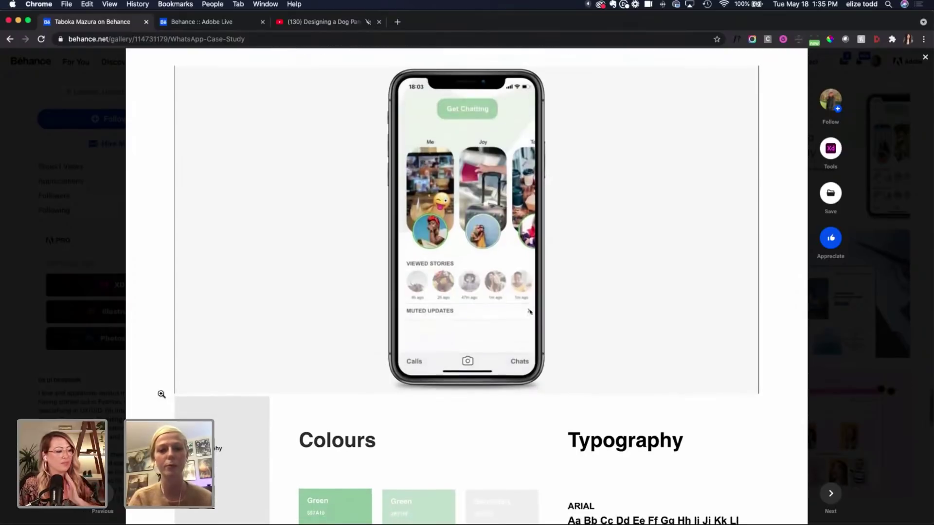
scroll(165, 379, "down", 2)
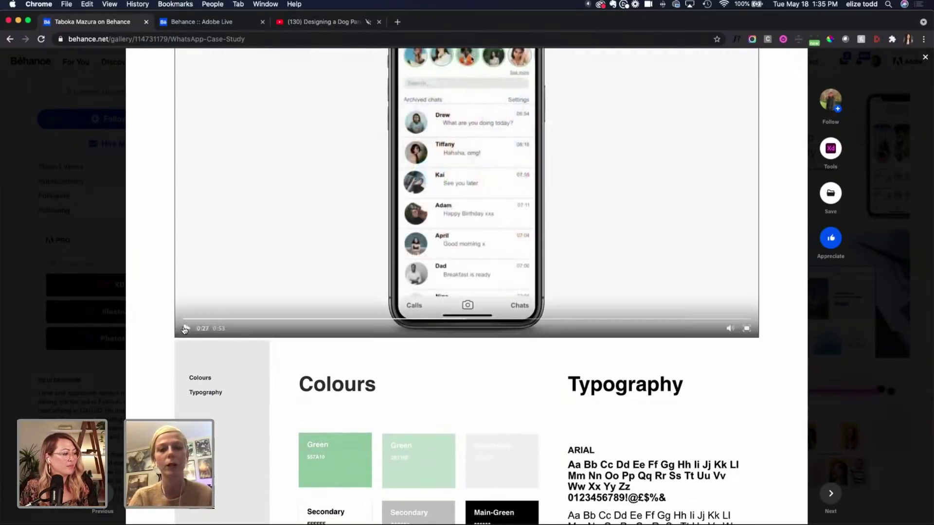
scroll(116, 380, "down", 15)
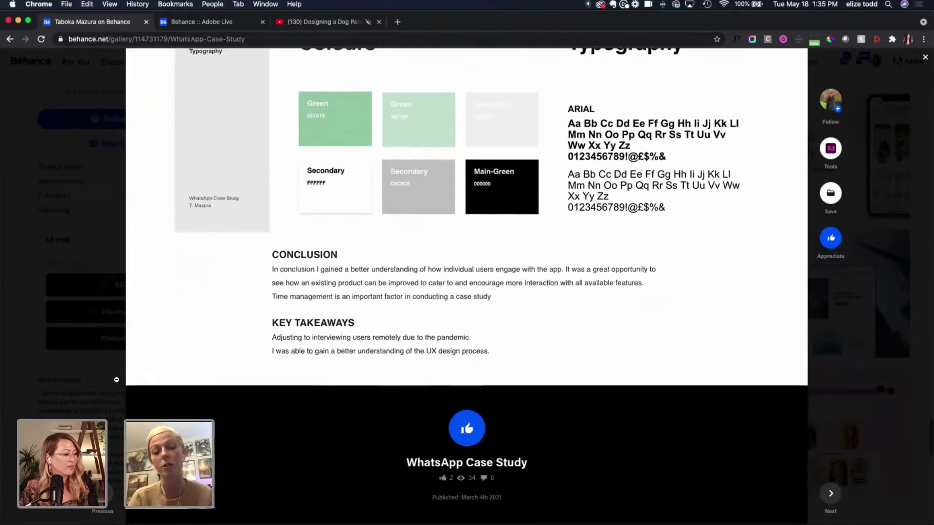
scroll(117, 380, "up", 20)
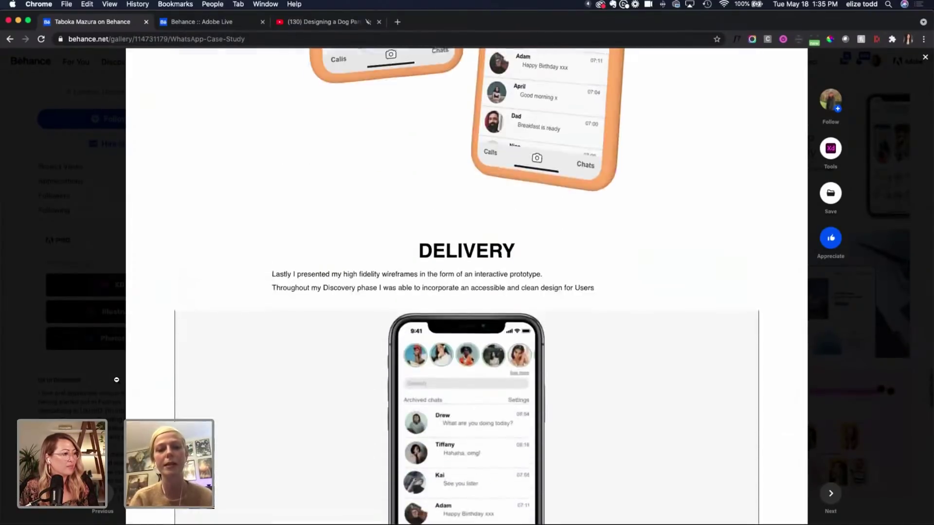
scroll(116, 380, "up", 20)
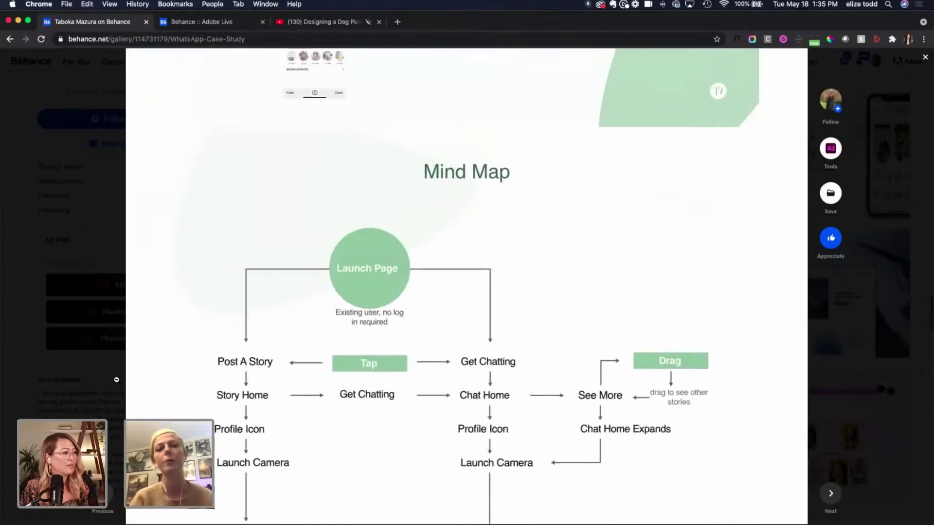
scroll(116, 380, "up", 18)
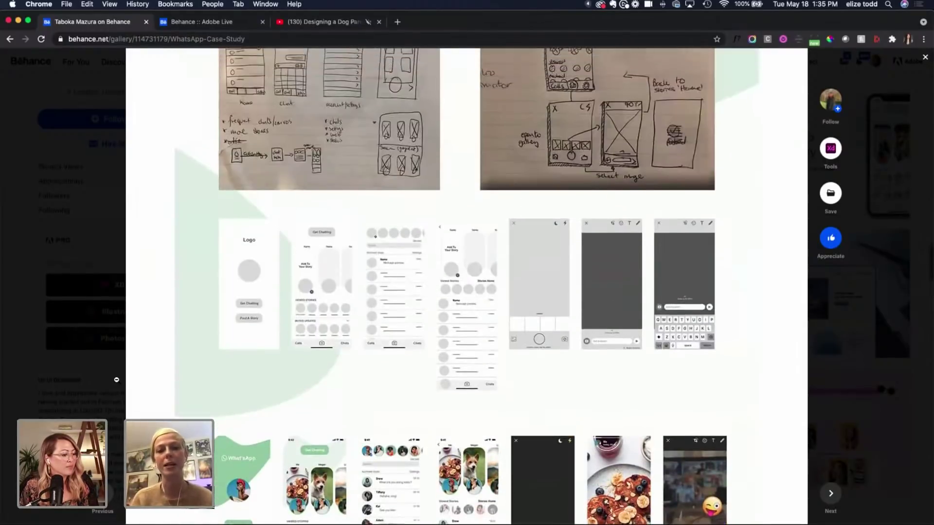
scroll(116, 380, "up", 20)
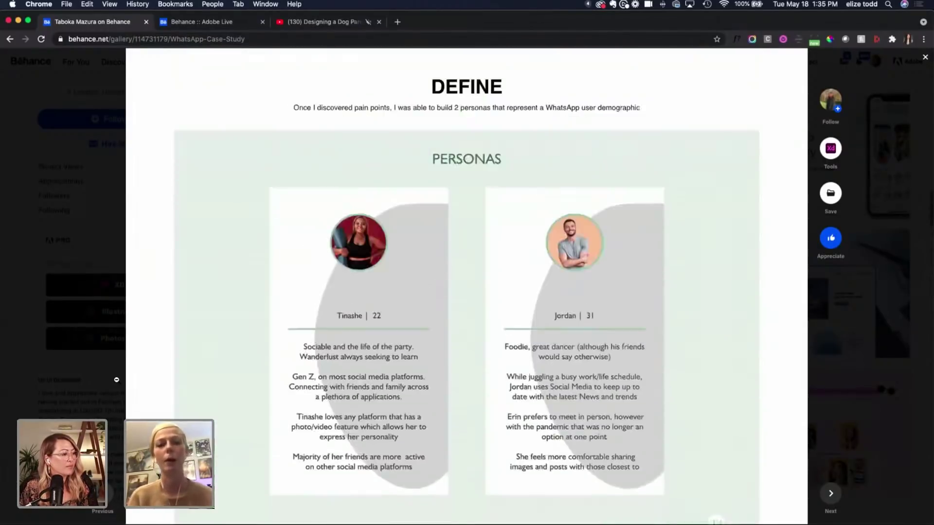
scroll(116, 380, "up", 20)
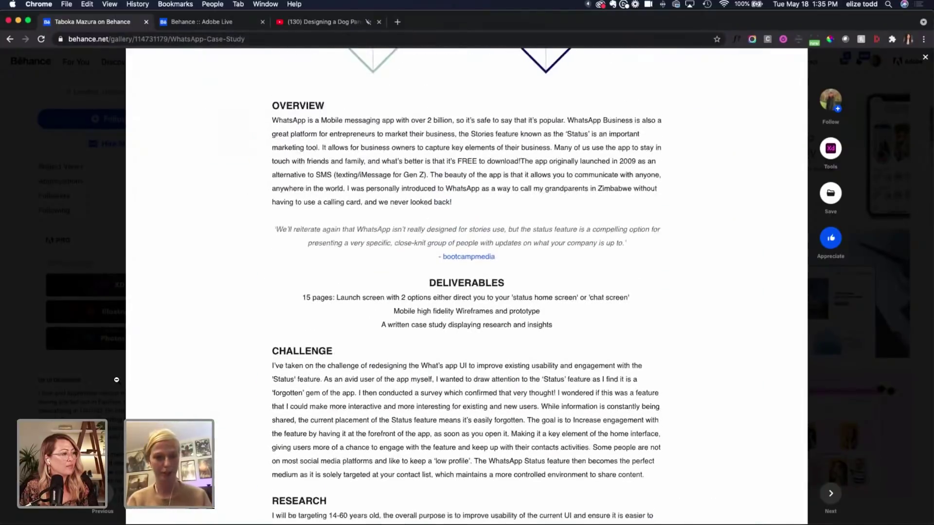
scroll(116, 380, "up", 15)
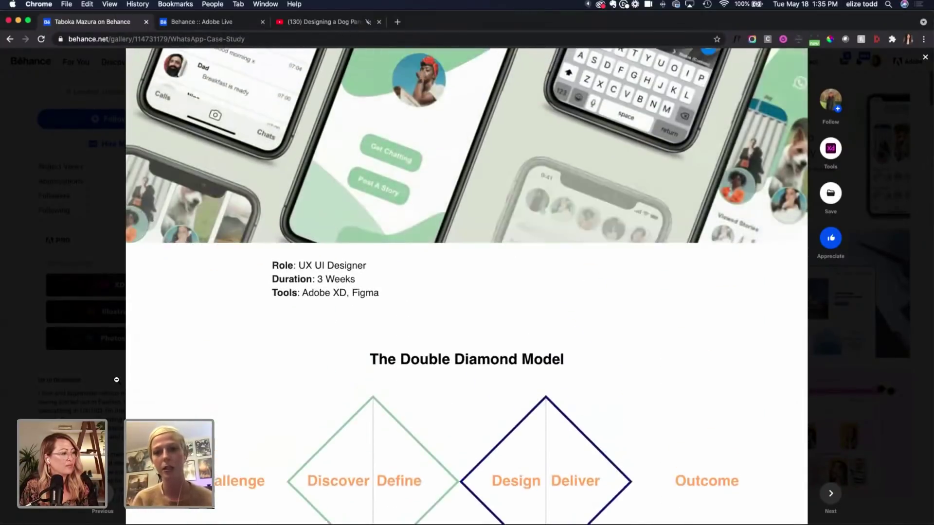
scroll(116, 380, "up", 5)
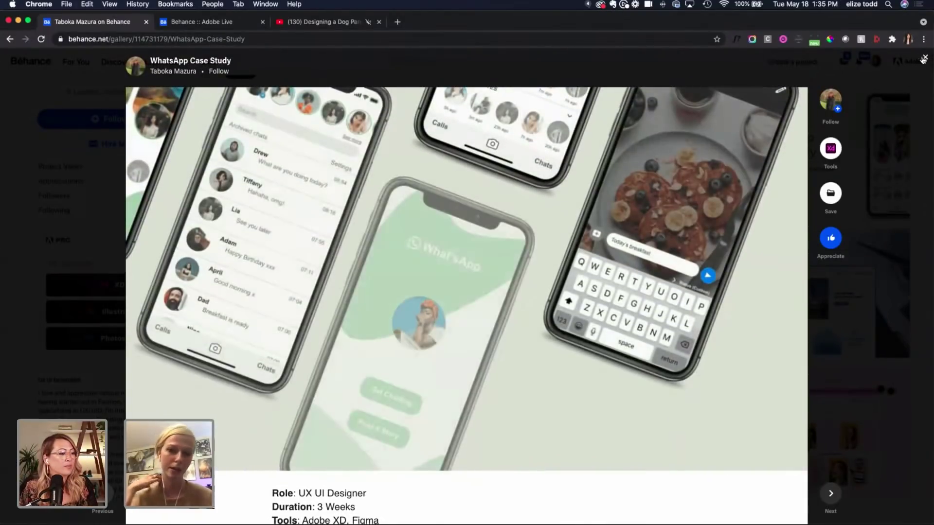
key("Escape")
scroll(302, 221, "down", 3)
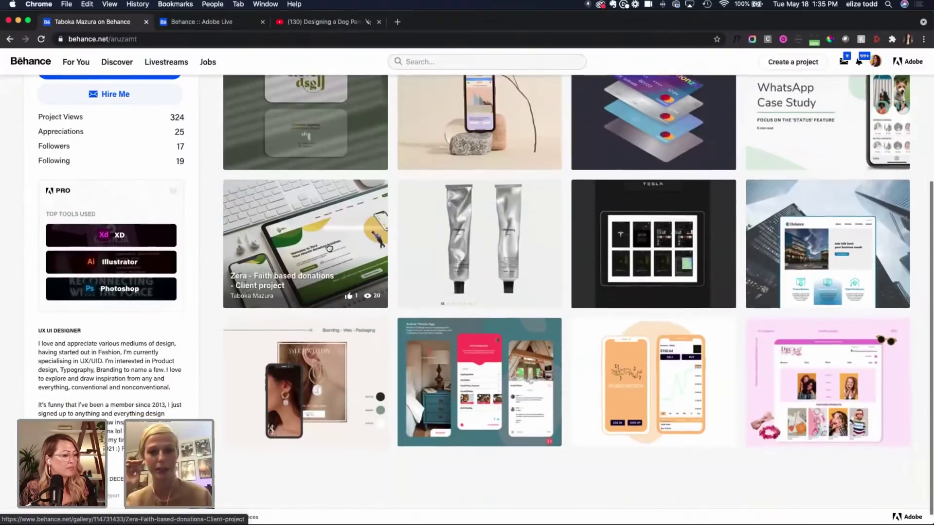
left_click(293, 218)
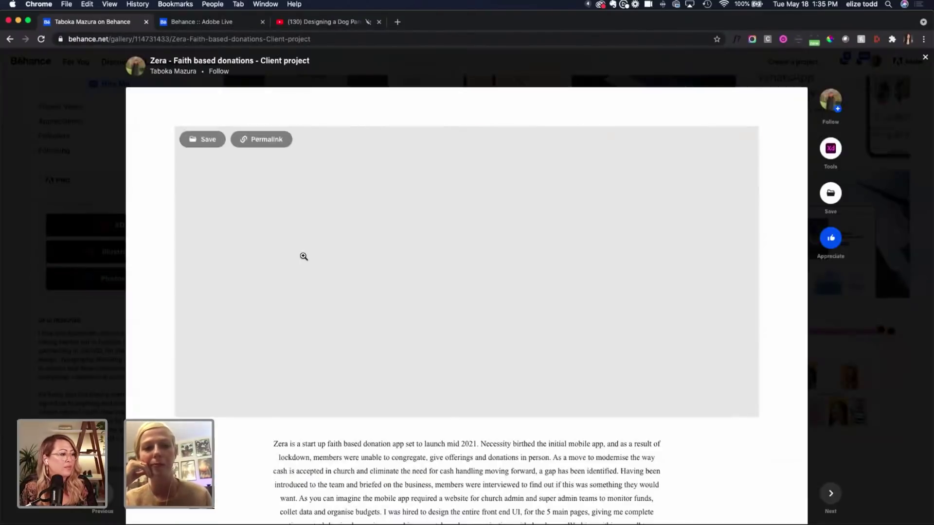
scroll(304, 258, "down", 3)
scroll(303, 258, "down", 15)
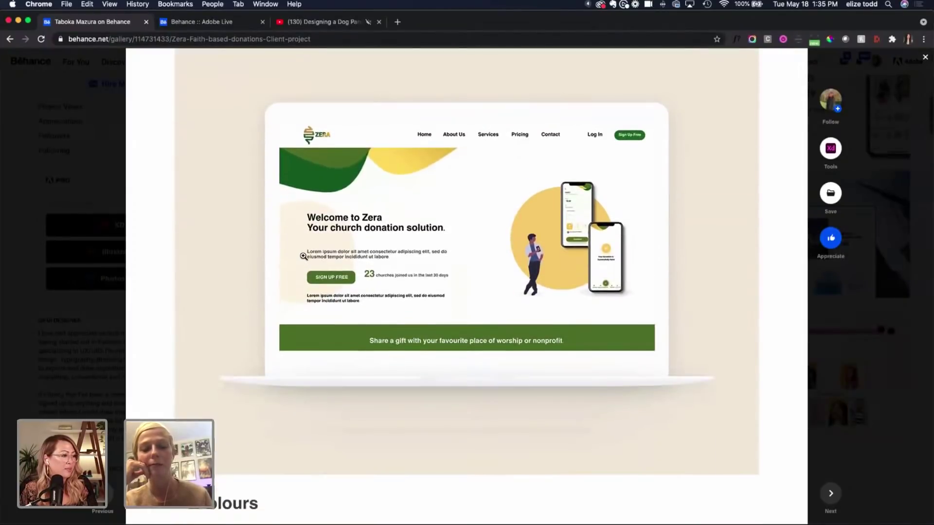
scroll(303, 256, "down", 6)
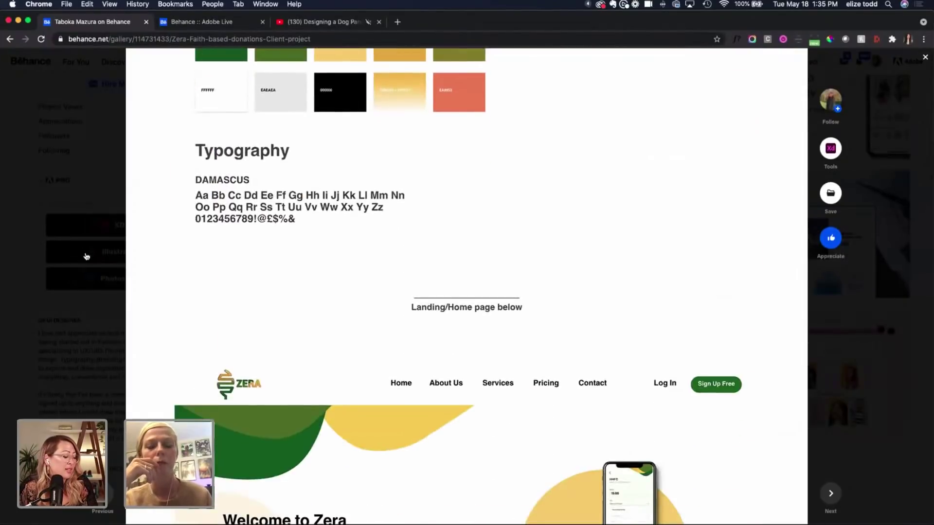
left_click(113, 248)
scroll(607, 156, "up", 5)
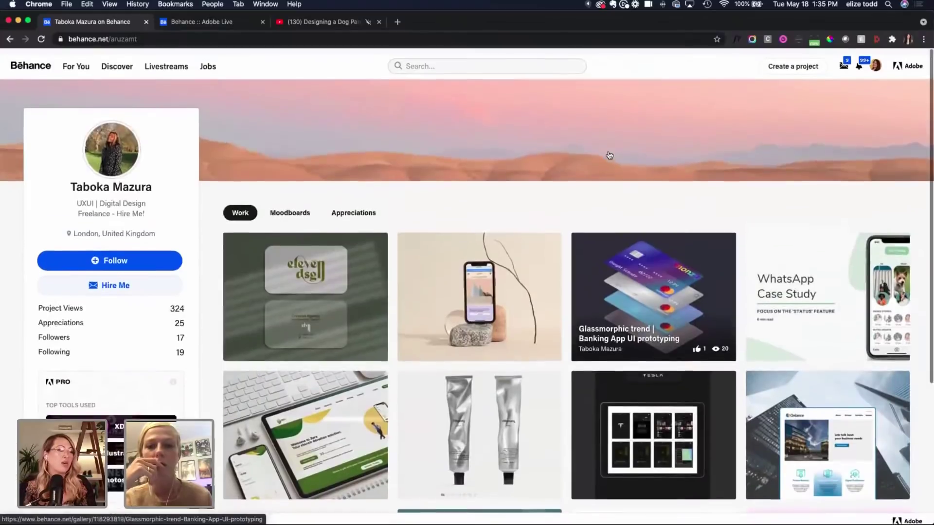
scroll(608, 155, "down", 2)
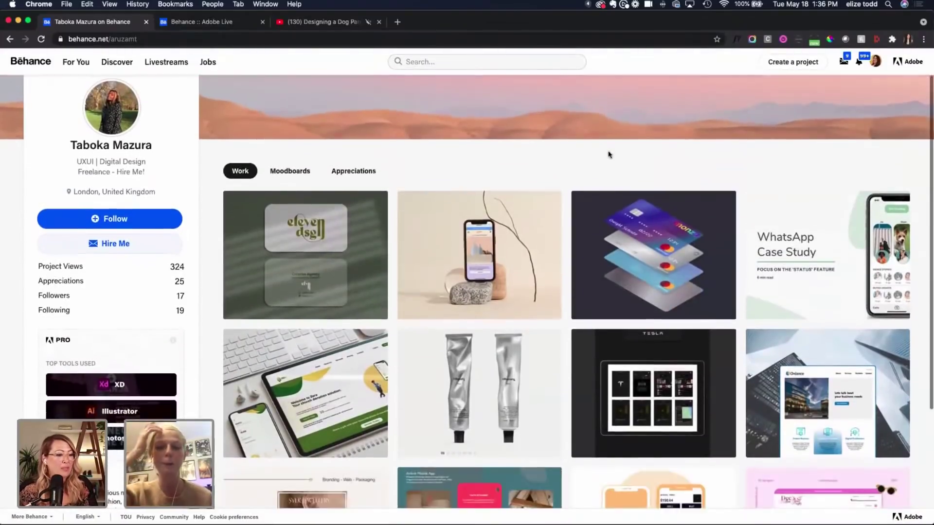
scroll(540, 150, "down", 1)
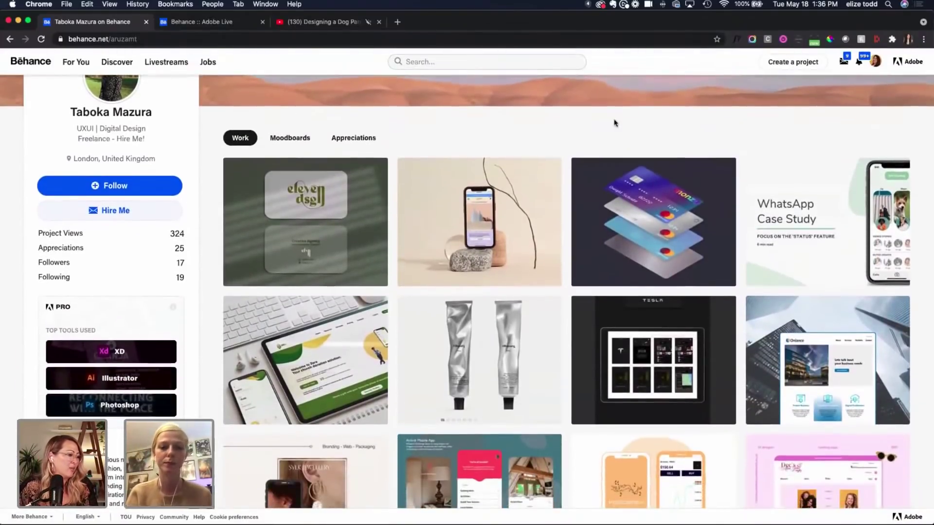
scroll(615, 123, "down", 1)
scroll(615, 123, "down", 3)
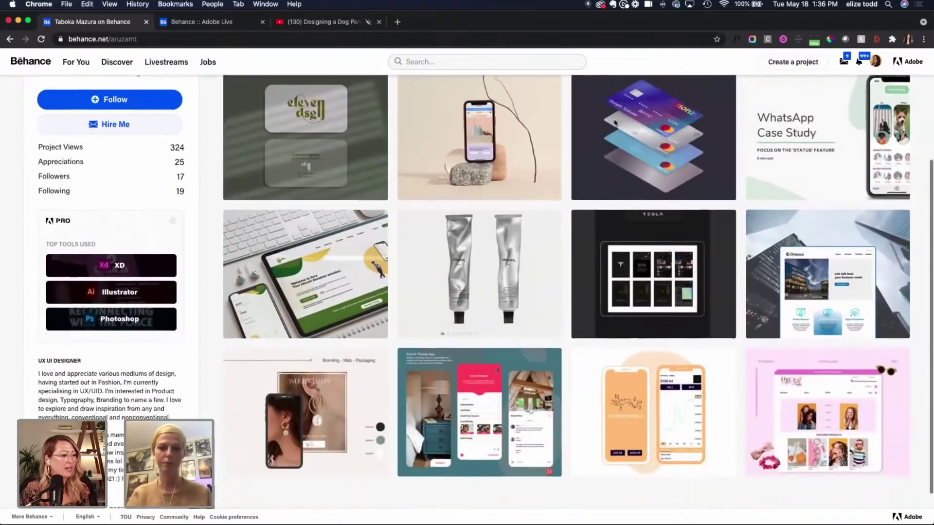
scroll(559, 161, "down", 1)
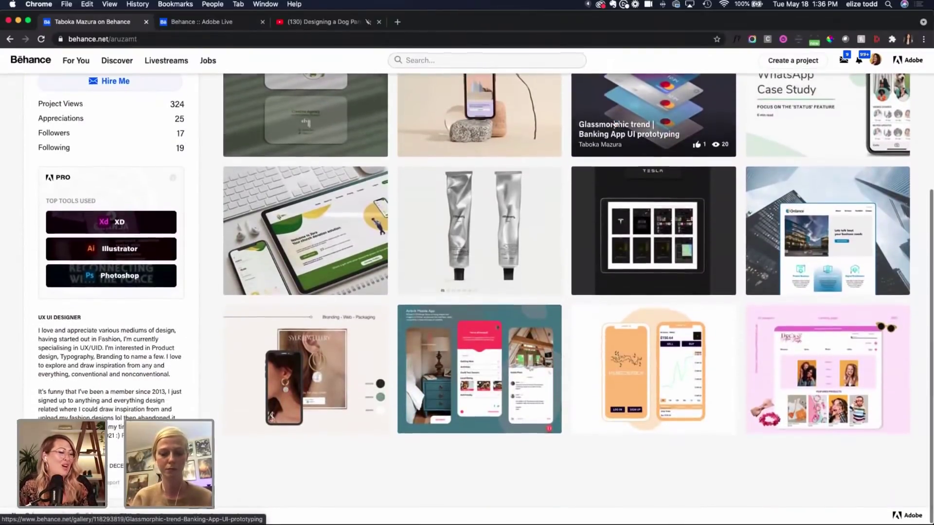
left_click(478, 218)
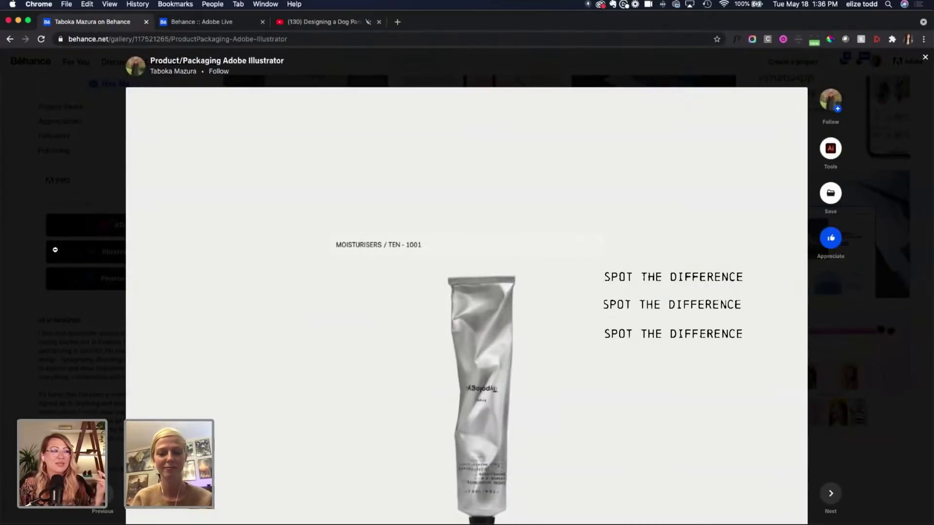
left_click(55, 251)
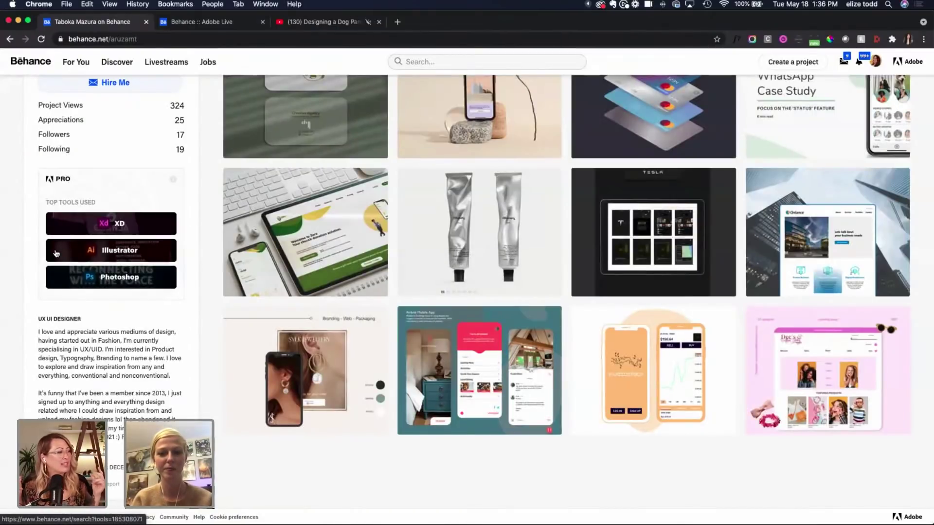
Step: Follow the designer using the Follow button at the top of their Behance profile
scroll(55, 253, "up", 4)
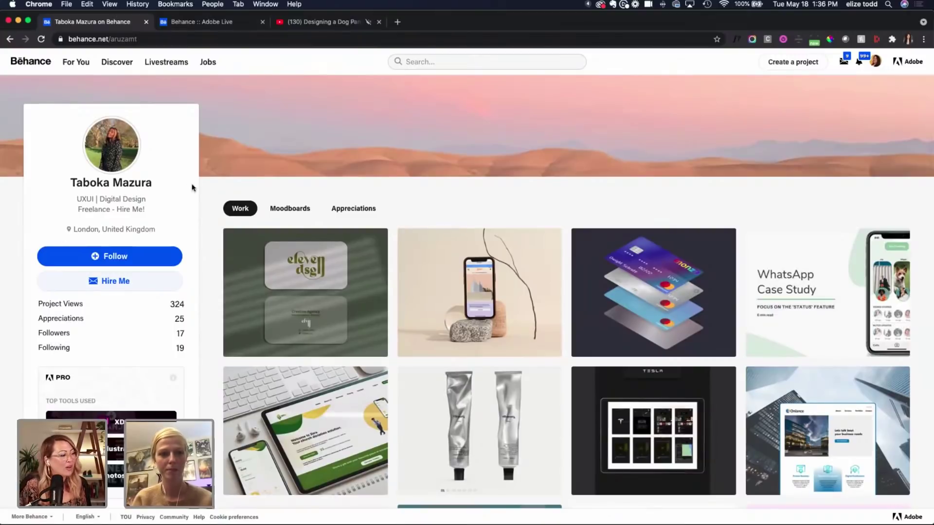
left_click(124, 255)
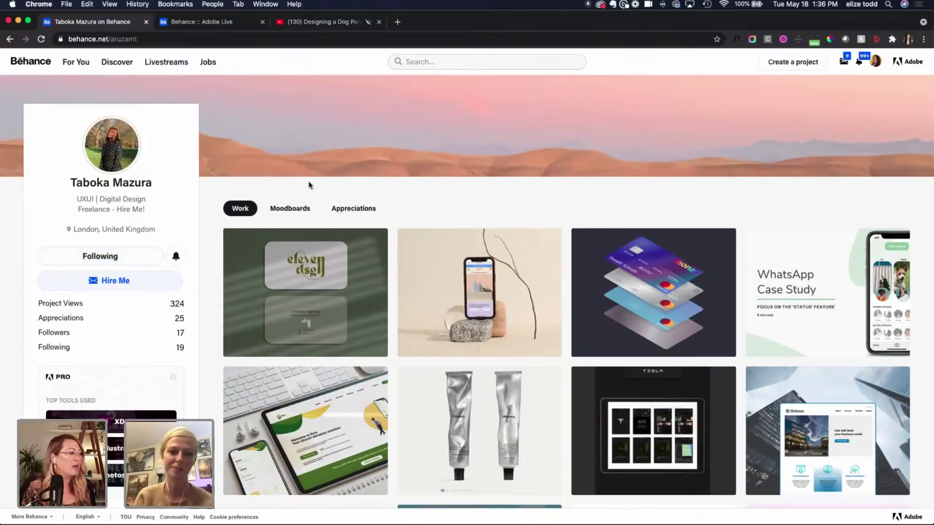
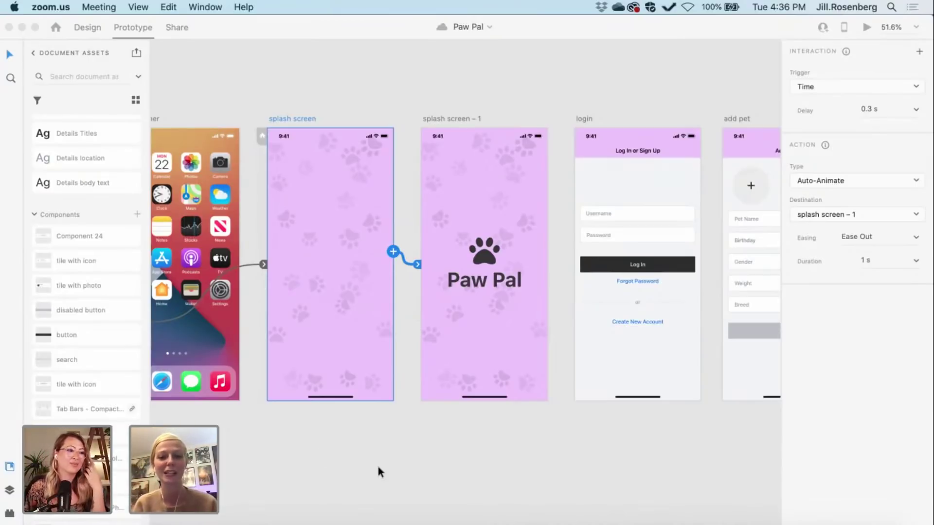
Step: Preview the prototype from the splash screen, then from the app launcher into Paw Pal
scroll(377, 466, "up", 1)
scroll(378, 465, "right", 1)
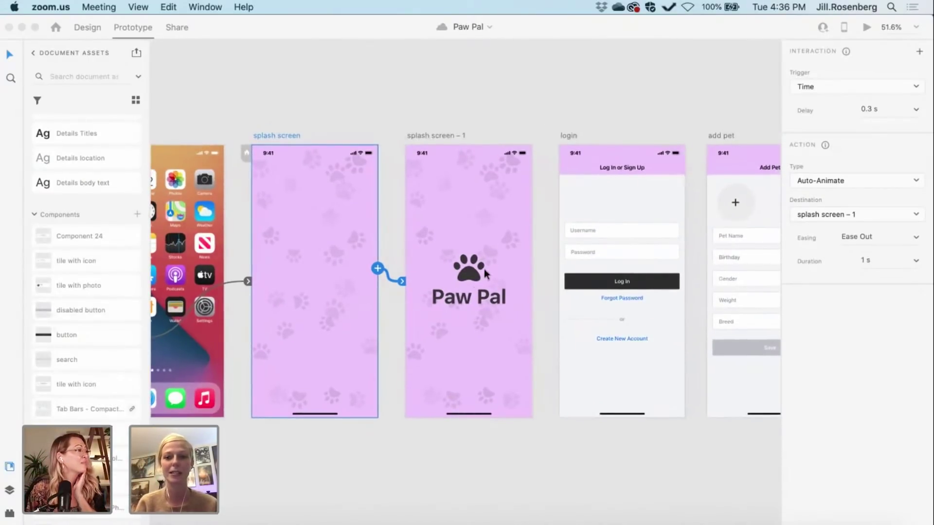
left_click(272, 130)
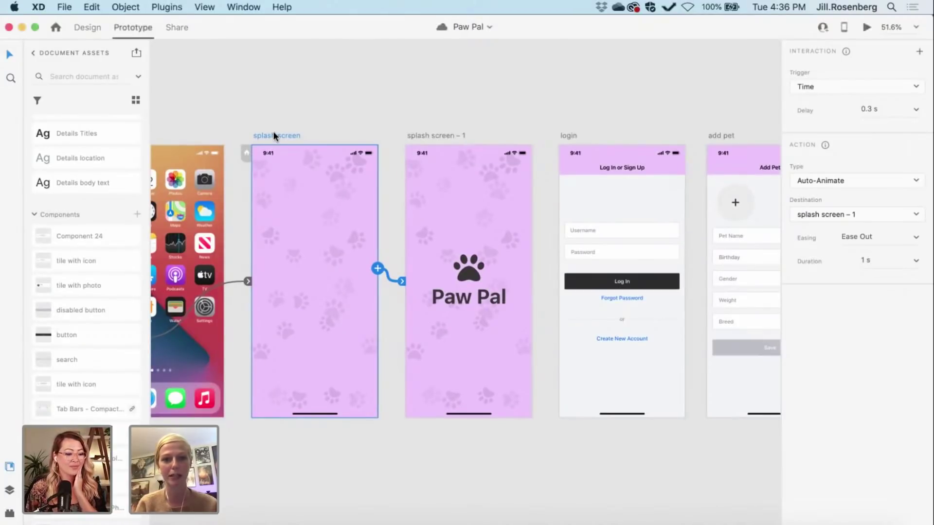
left_click(866, 28)
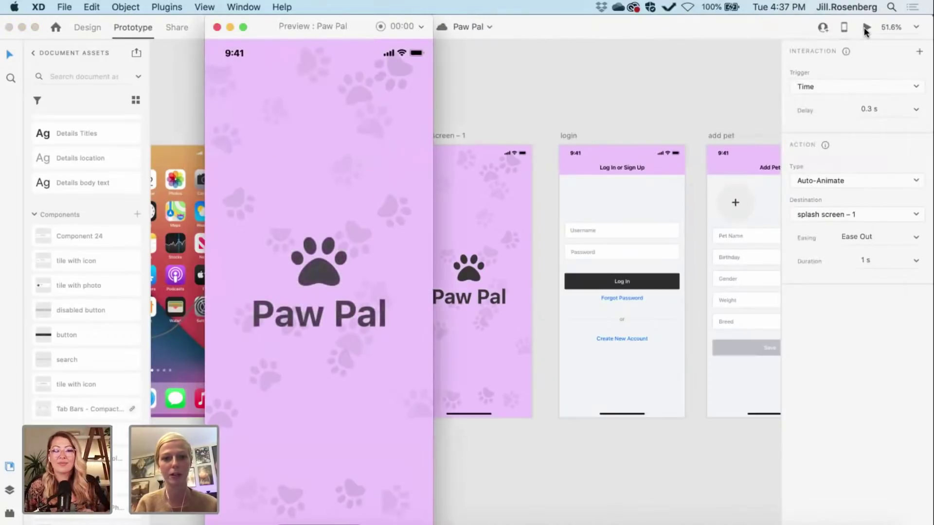
left_click(217, 27)
scroll(265, 95, "left", 4)
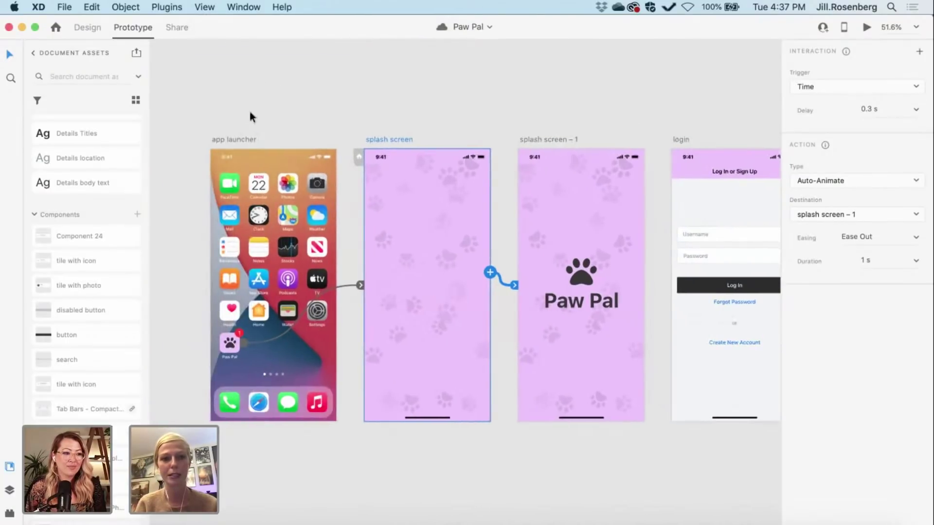
left_click(237, 140)
left_click(866, 27)
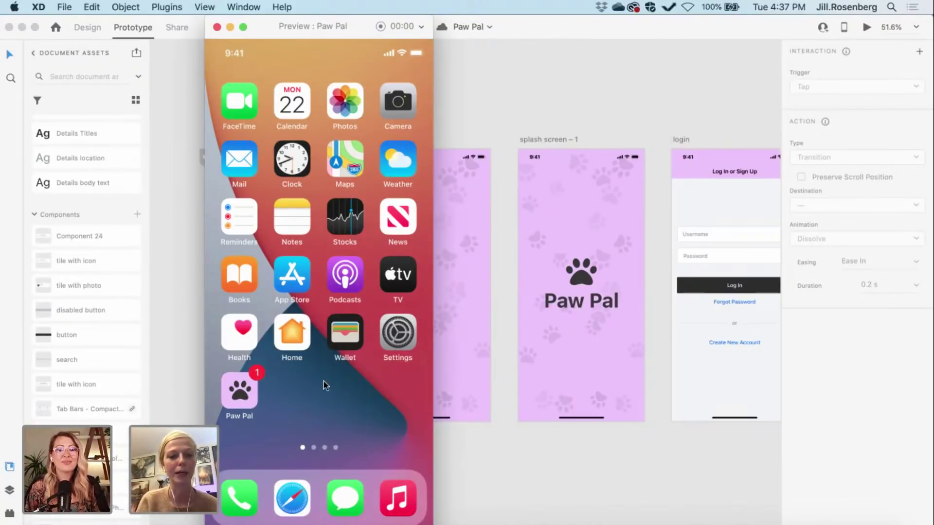
left_click(236, 395)
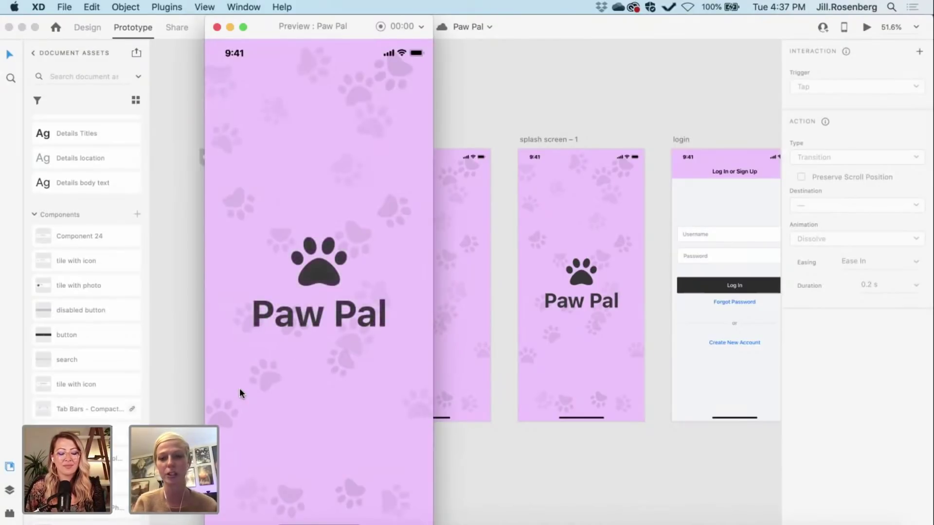
left_click(217, 28)
Step: Wire the logo splash screen to login: Time trigger, 0.3 s delay, Auto-Animate, Ease Out, 1 s
scroll(363, 95, "right", 10)
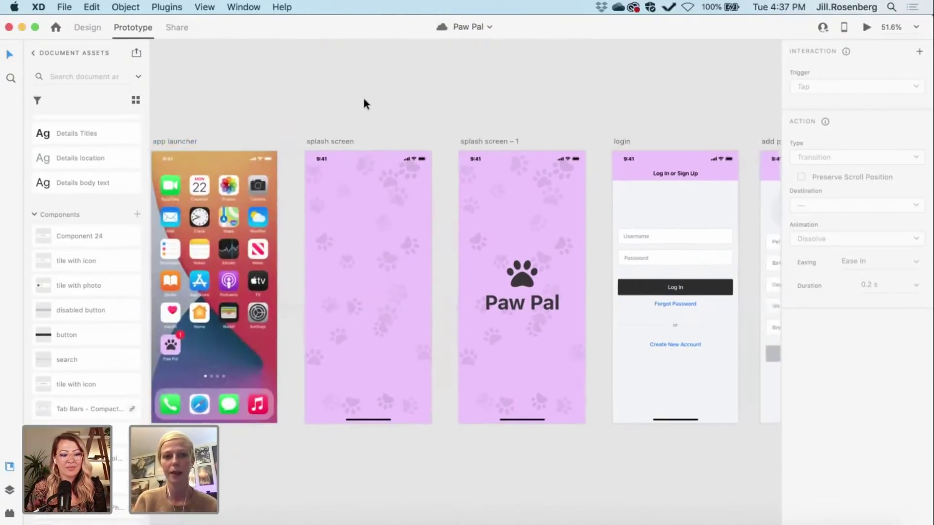
scroll(333, 93, "down", 2)
scroll(333, 93, "right", 2)
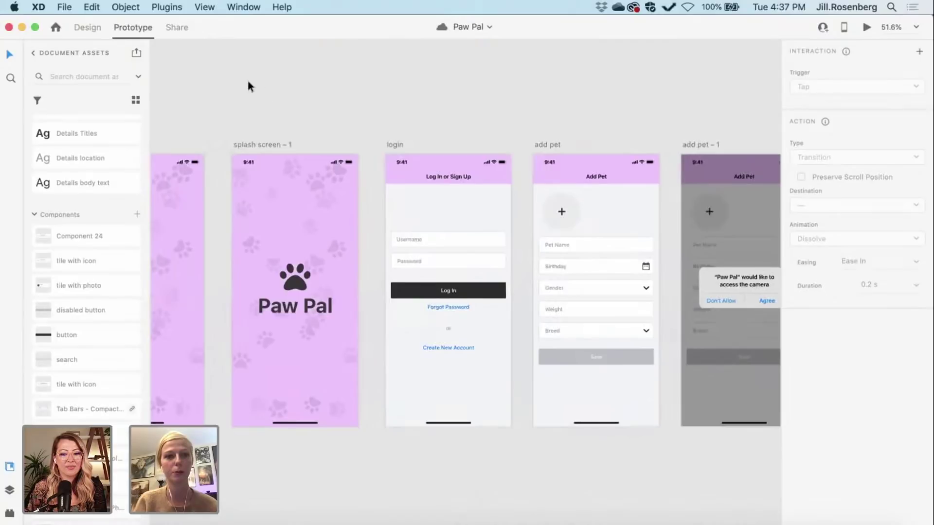
left_click(252, 144)
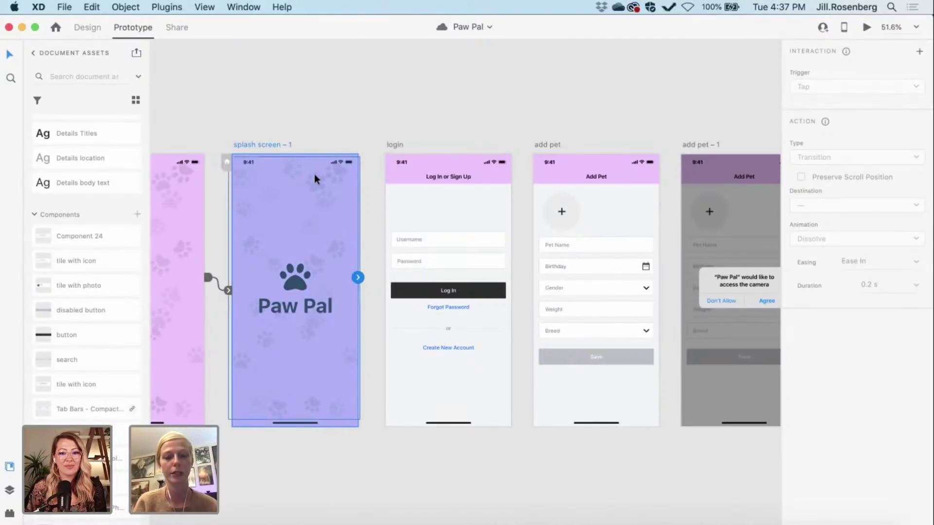
left_click_drag(357, 277, 392, 281)
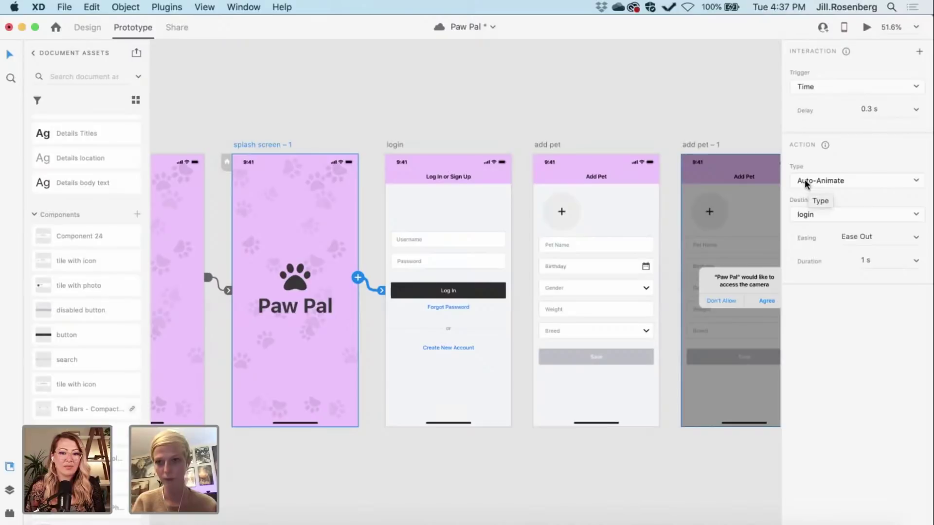
left_click(846, 177)
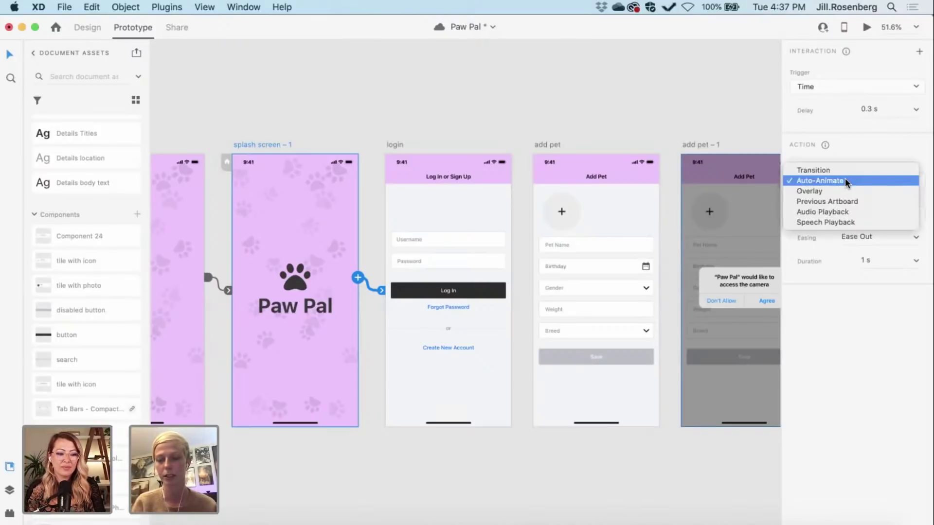
left_click(845, 178)
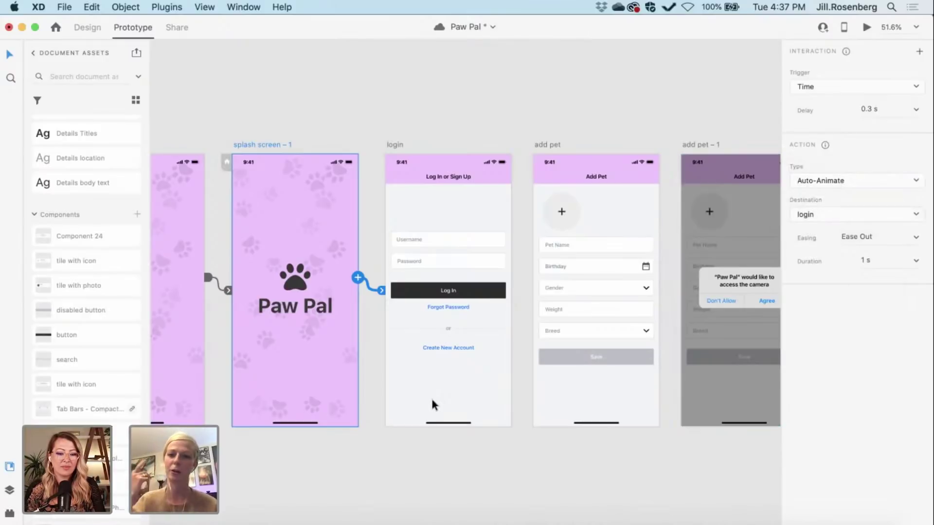
scroll(490, 468, "right", 4)
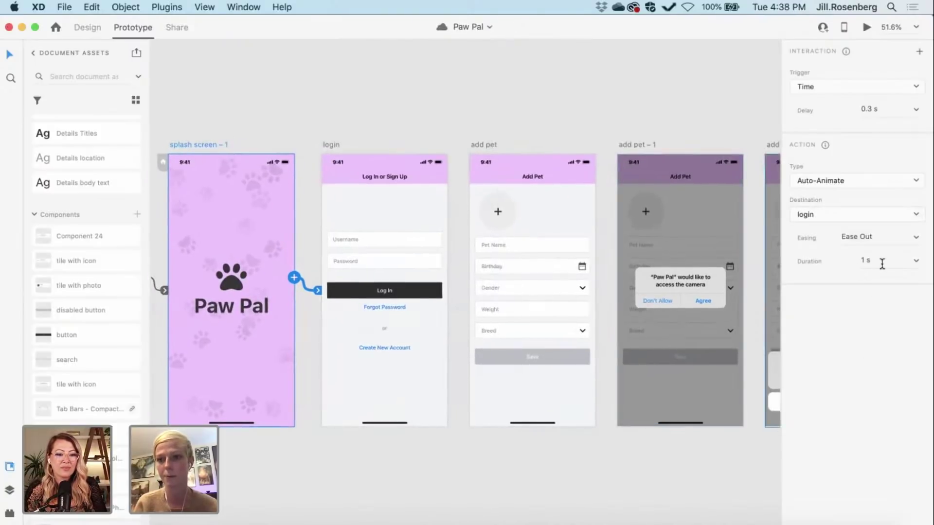
left_click(241, 112)
scroll(246, 117, "left", 8)
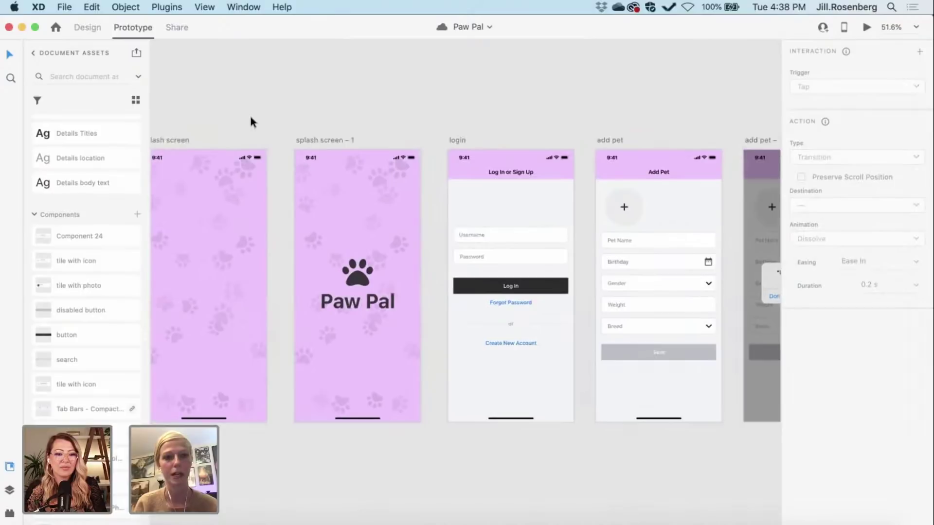
left_click(314, 140)
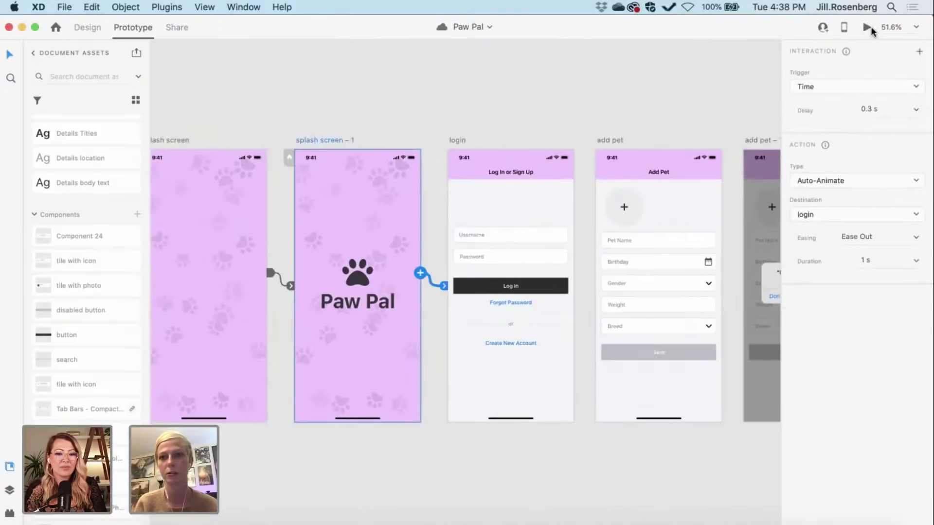
left_click(868, 27)
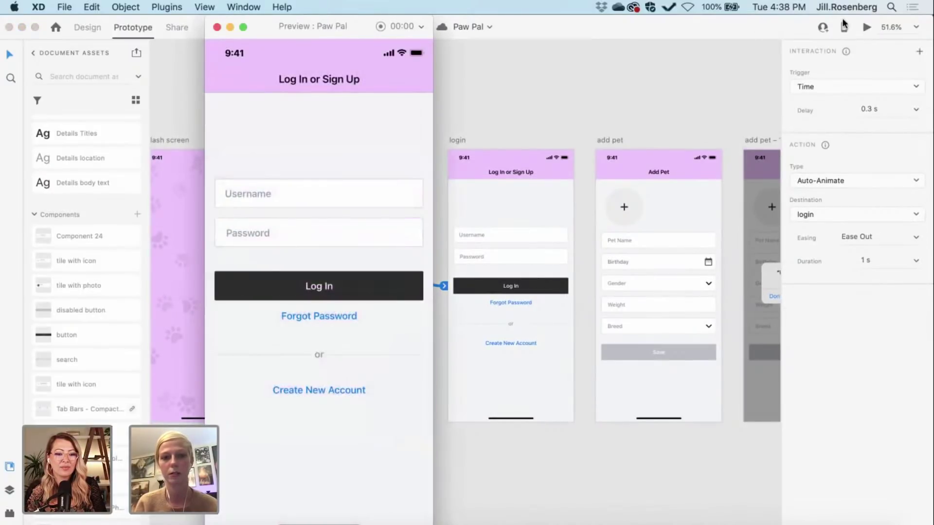
left_click(217, 28)
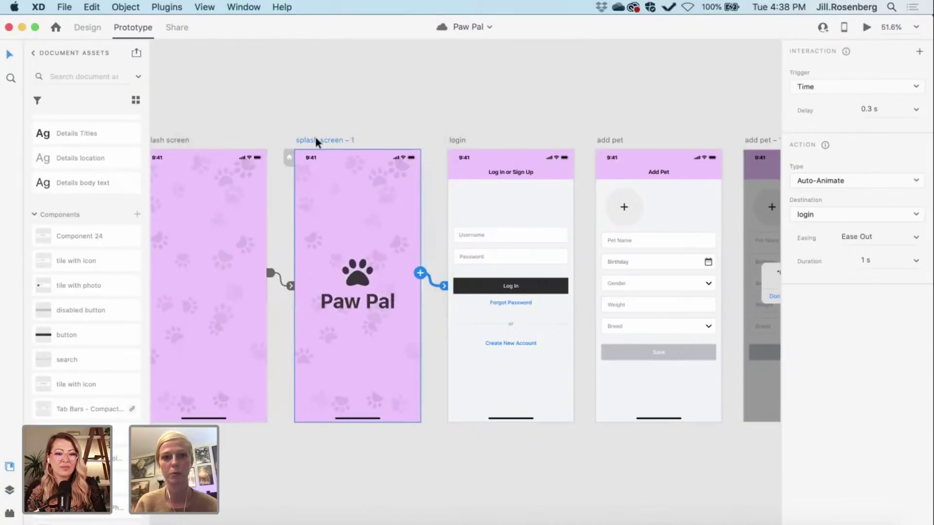
left_click(866, 29)
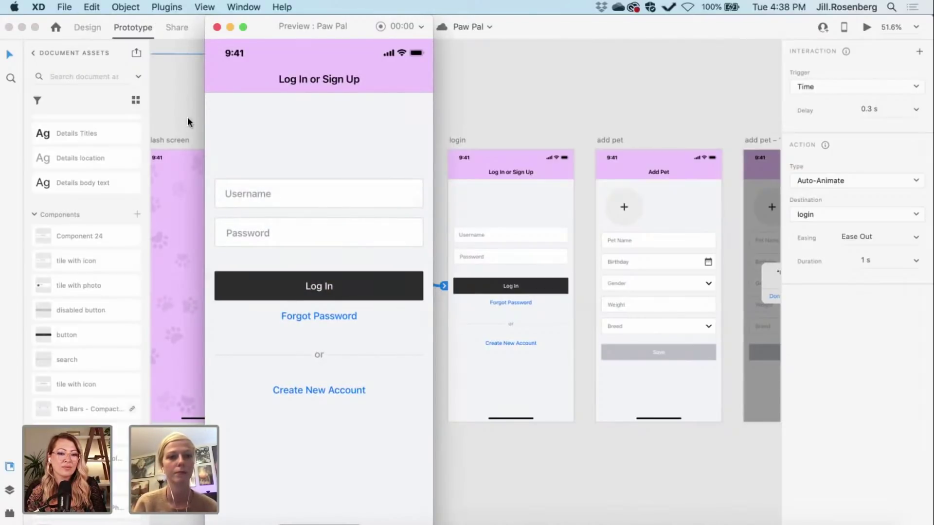
left_click(217, 27)
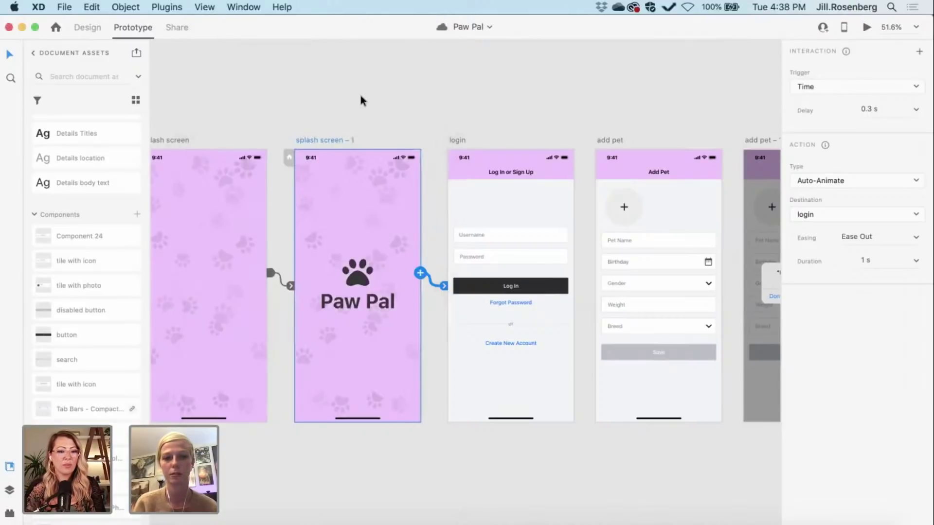
left_click(360, 94)
Step: Change the splash-to-login timed interaction to a 1 s Dissolve with no easing, then select login
scroll(471, 145, "right", 5)
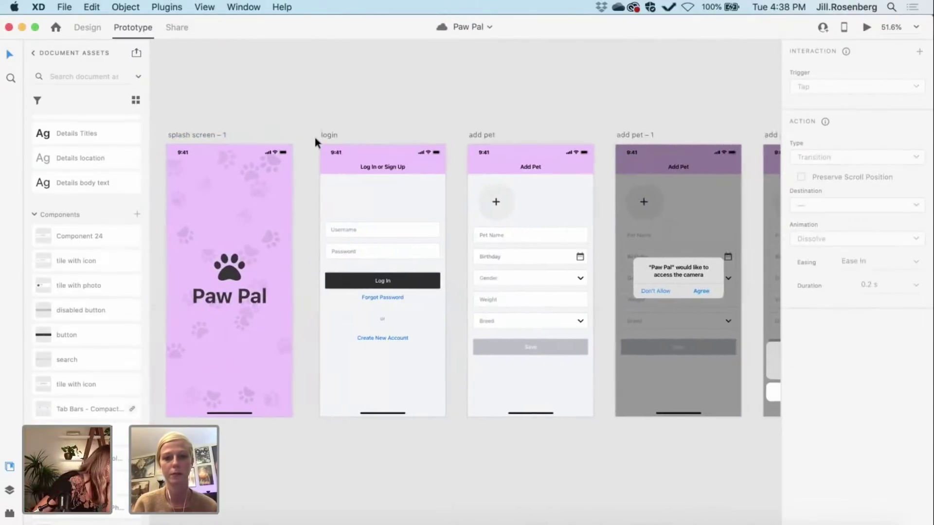
left_click(201, 134)
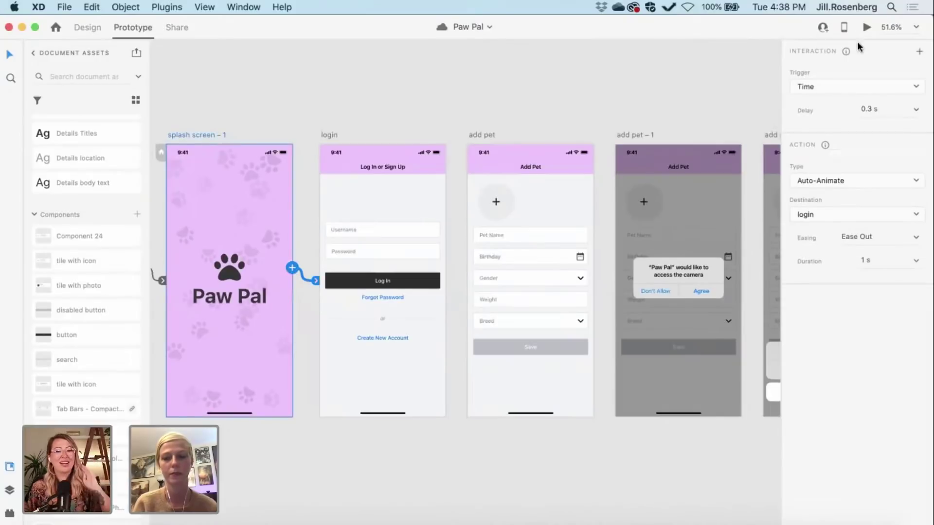
left_click(818, 85)
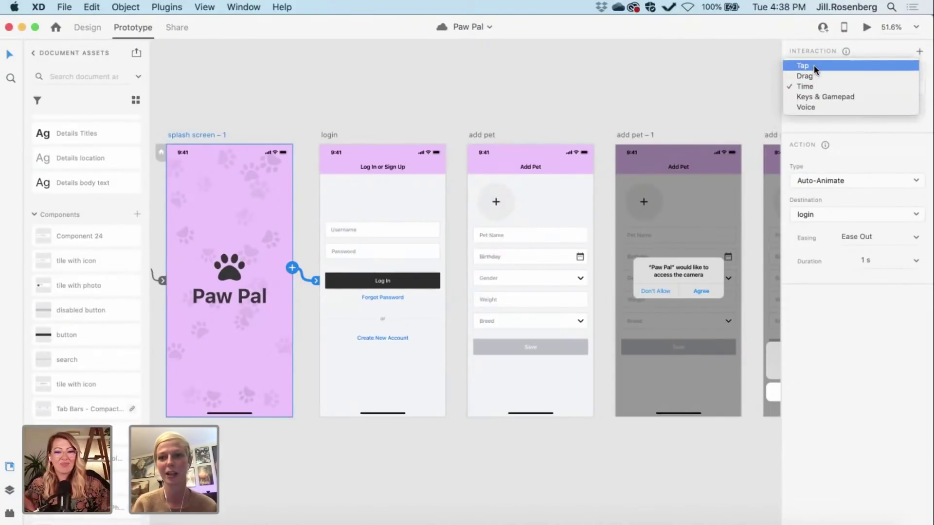
left_click(813, 65)
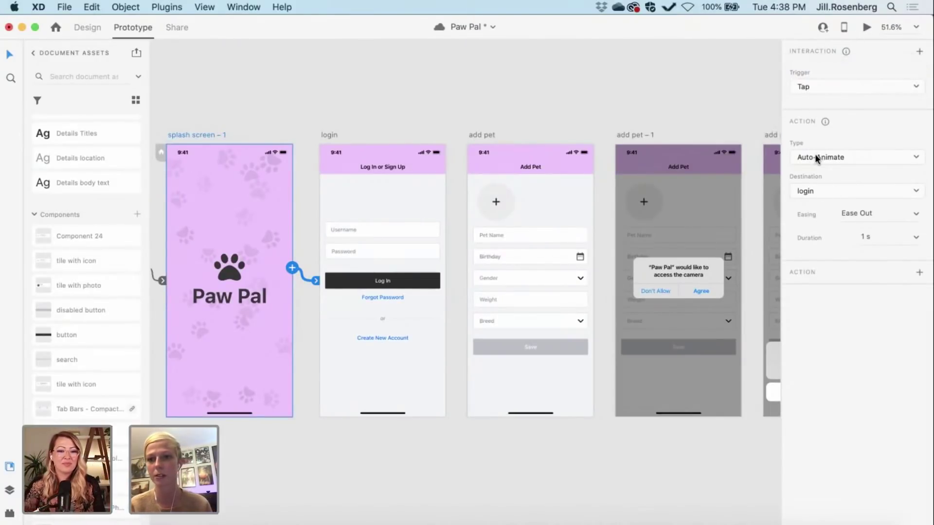
left_click(813, 155)
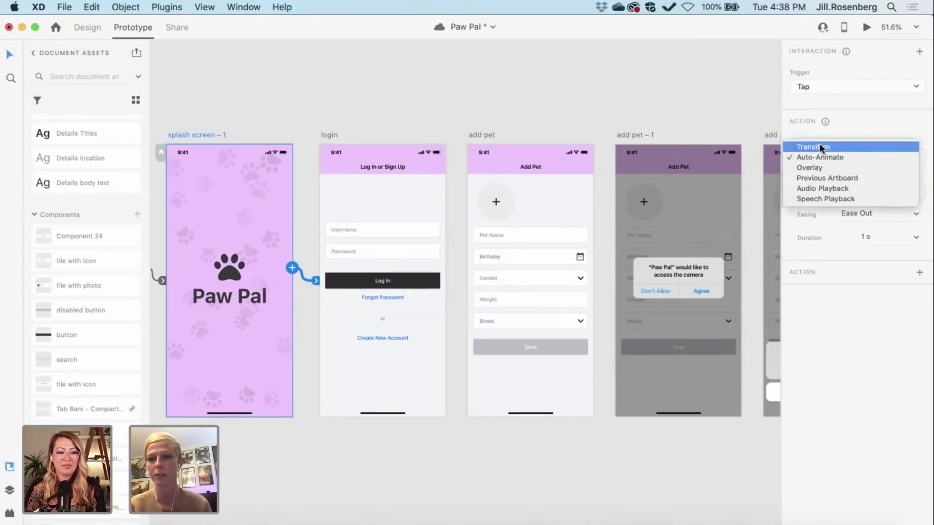
left_click(821, 147)
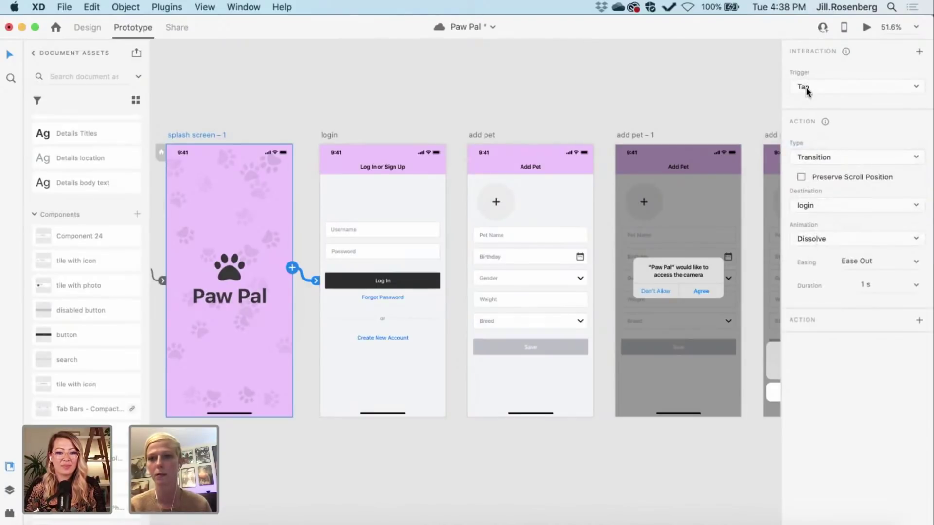
left_click(806, 88)
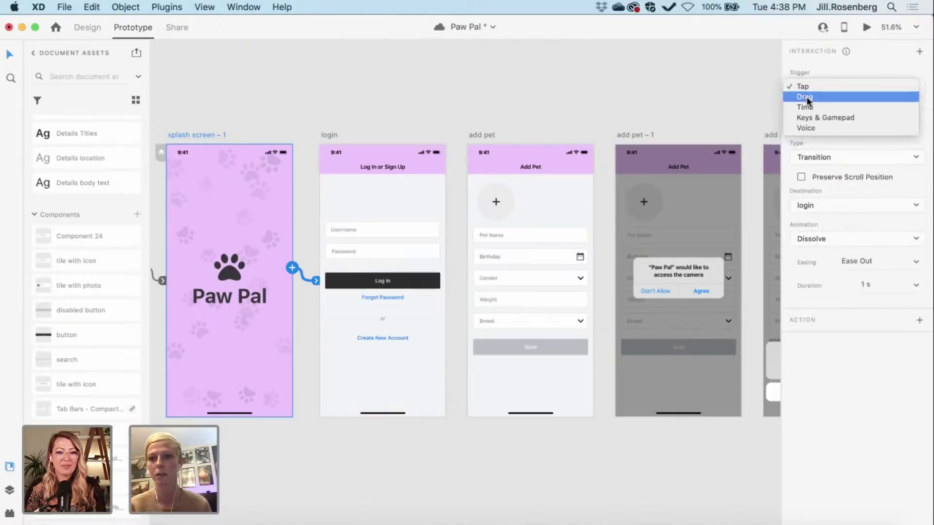
left_click(806, 95)
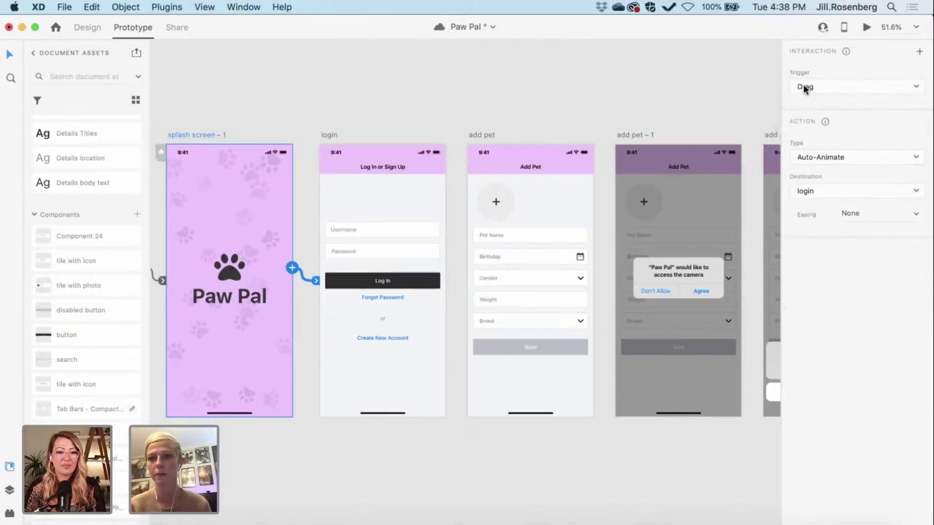
left_click(803, 83)
left_click(806, 99)
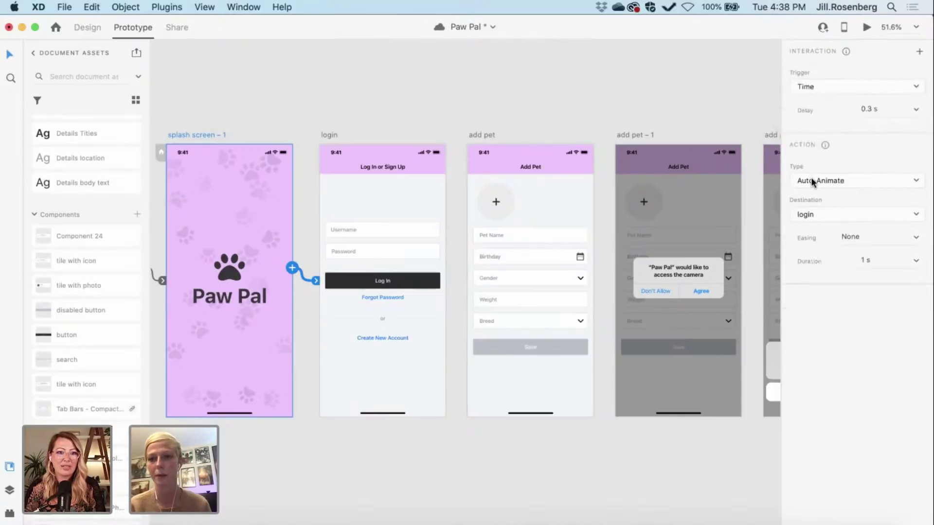
left_click(810, 177)
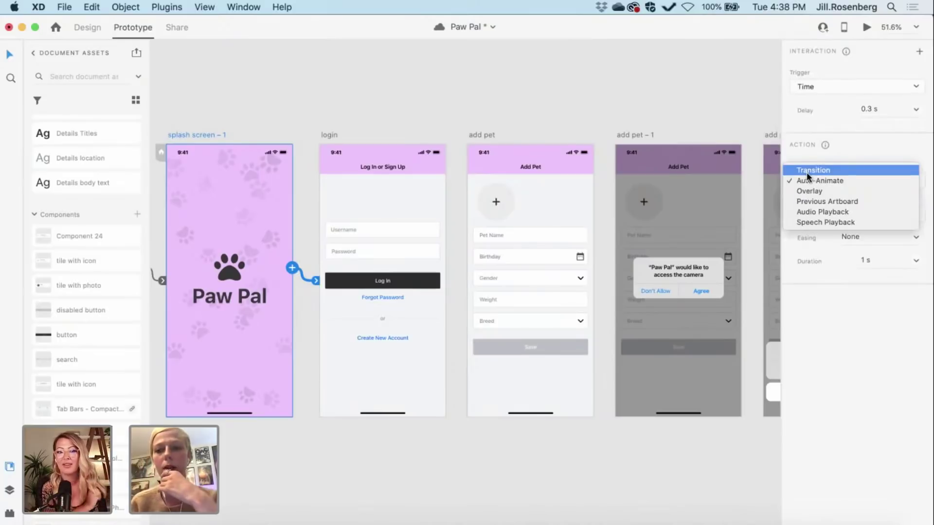
left_click(806, 172)
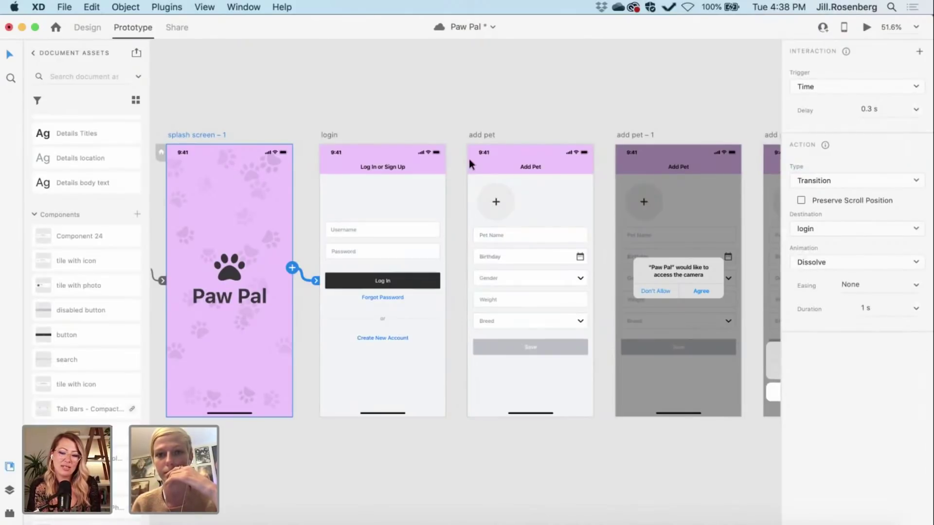
left_click(329, 137)
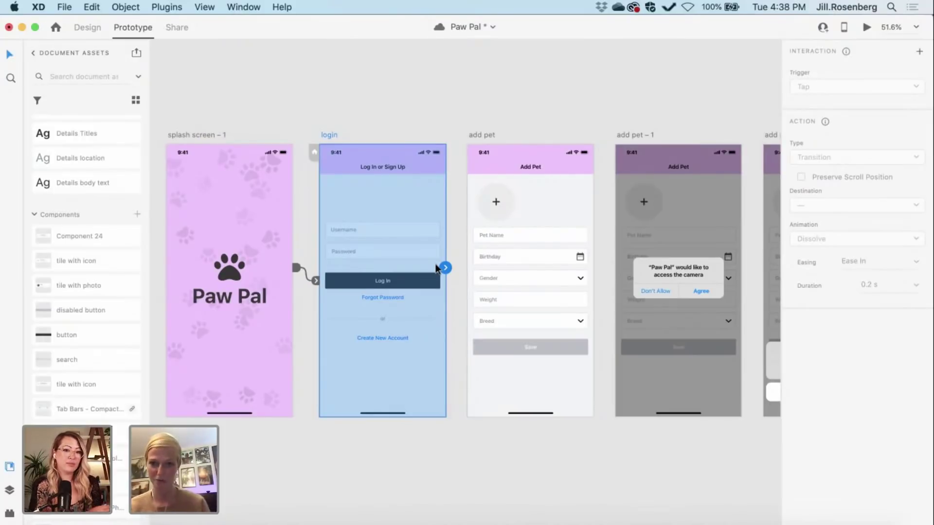
scroll(445, 97, "right", 5)
scroll(445, 97, "up", 2)
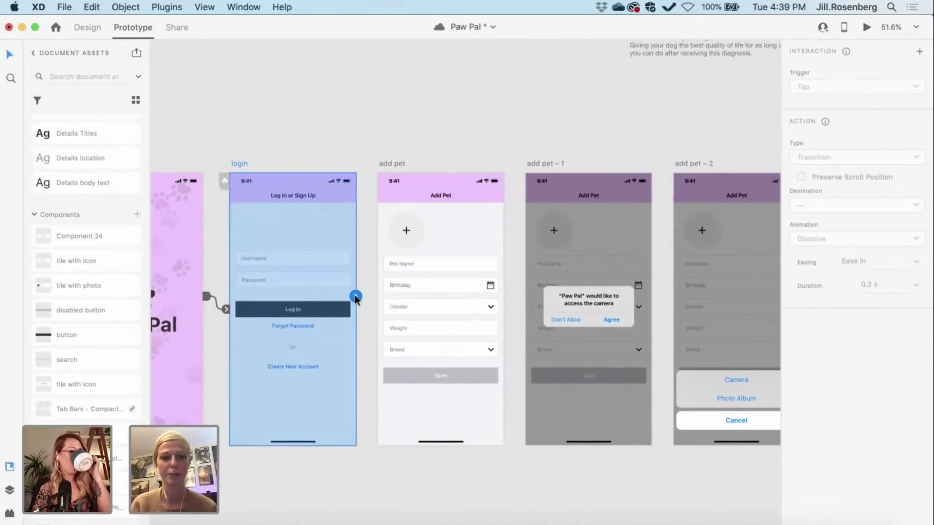
left_click_drag(355, 295, 416, 262)
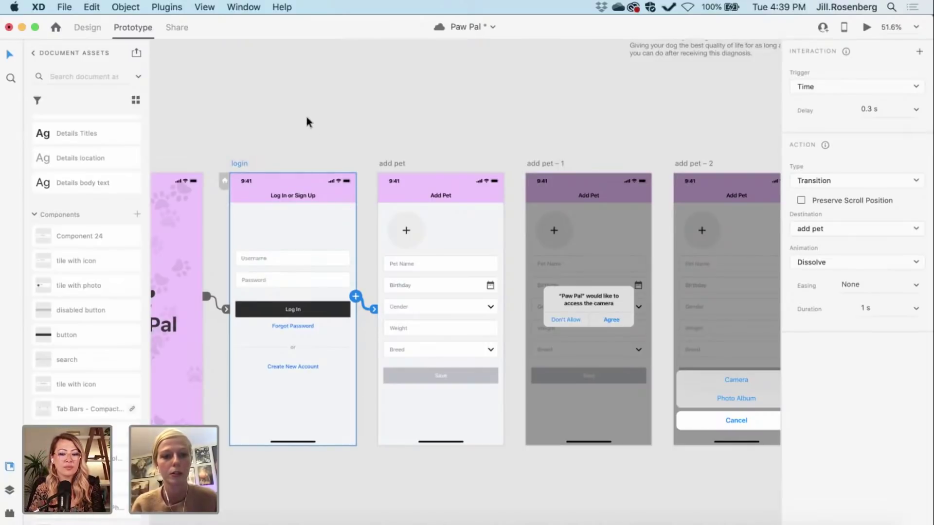
scroll(303, 132, "down", 3)
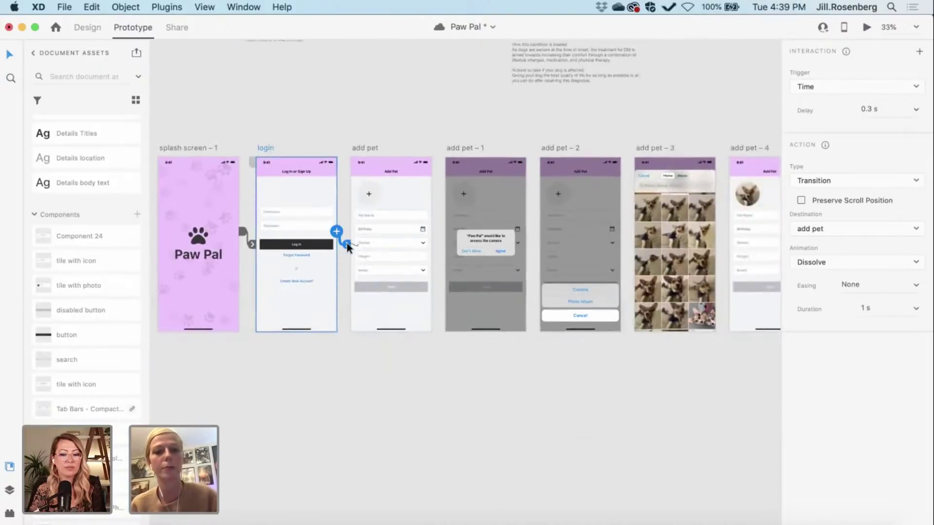
left_click_drag(347, 244, 335, 266)
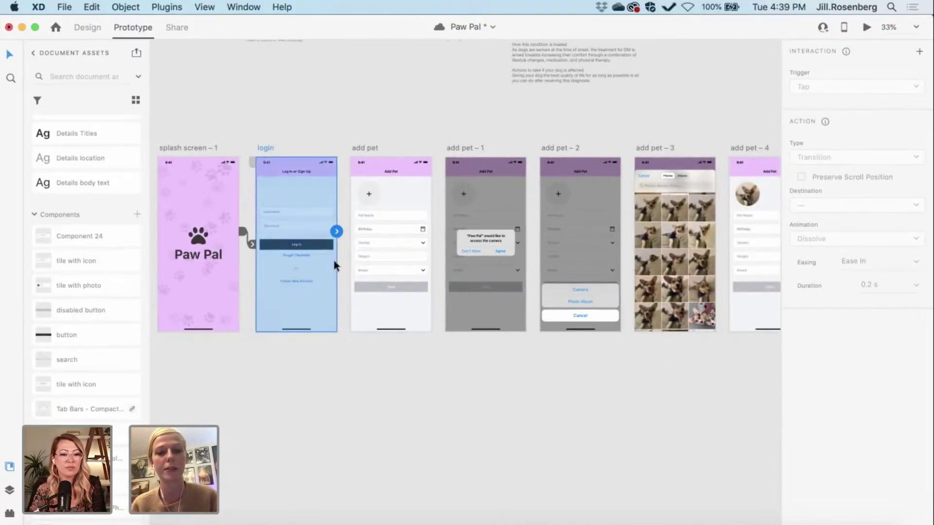
left_click(323, 347)
Step: Marquee-select the add pet row of screens and drag it right, opening a gap after login
scroll(318, 403, "down", 3)
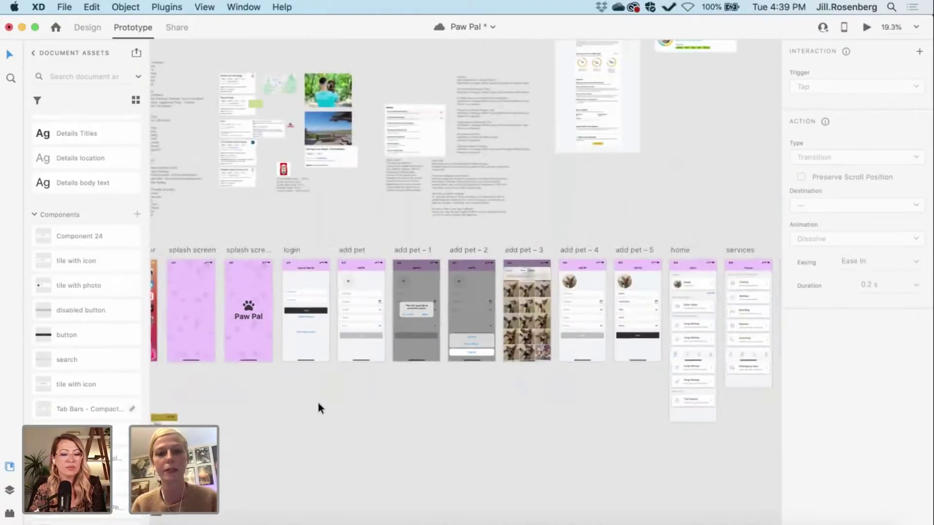
scroll(318, 403, "down", 5)
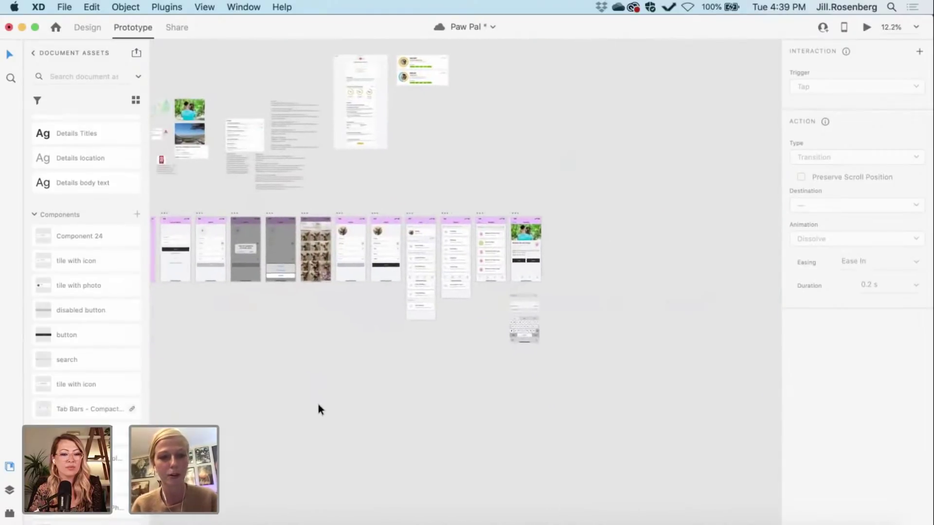
left_click_drag(189, 212, 551, 355)
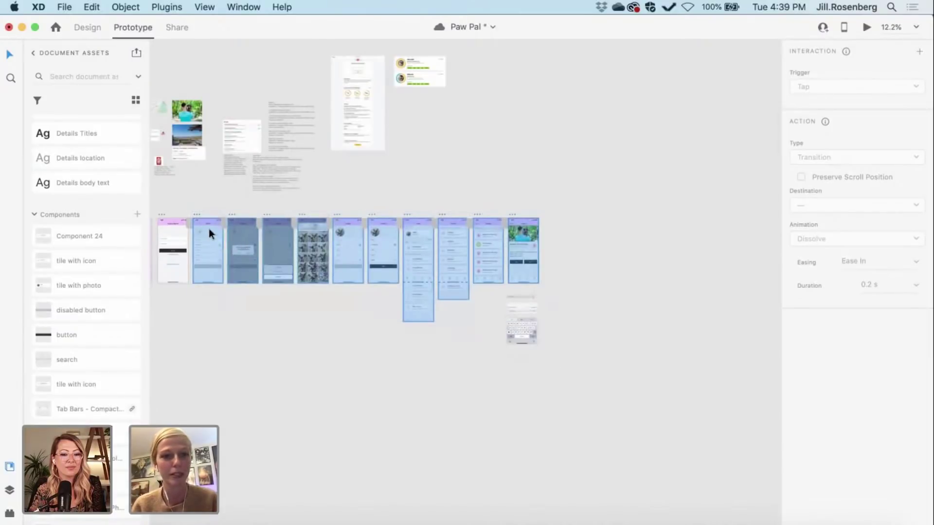
left_click_drag(209, 228, 244, 225)
left_click(209, 272)
scroll(209, 272, "left", 3)
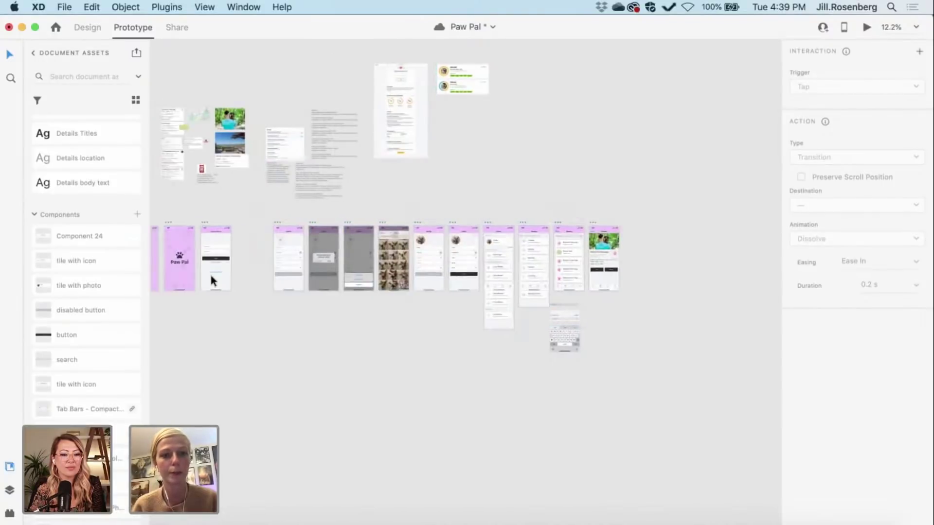
scroll(209, 272, "up", 10)
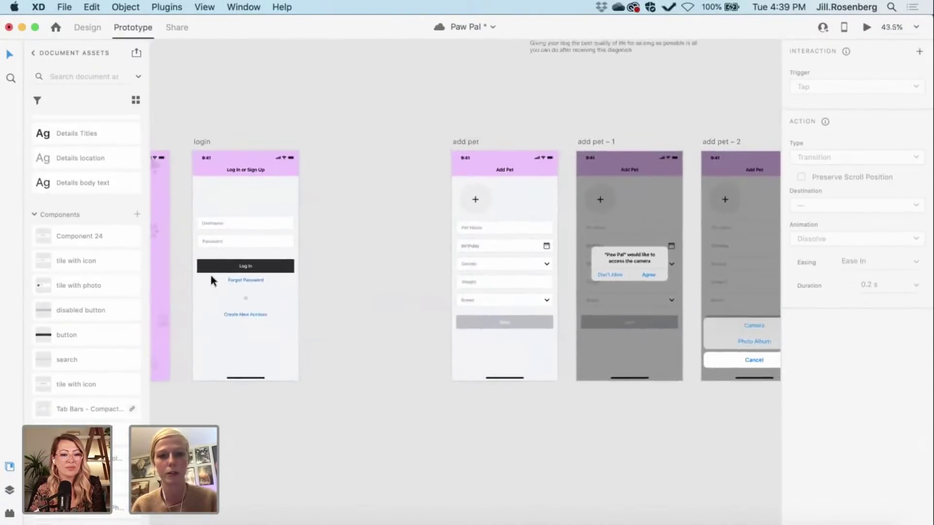
scroll(211, 275, "right", 1)
left_click(194, 144)
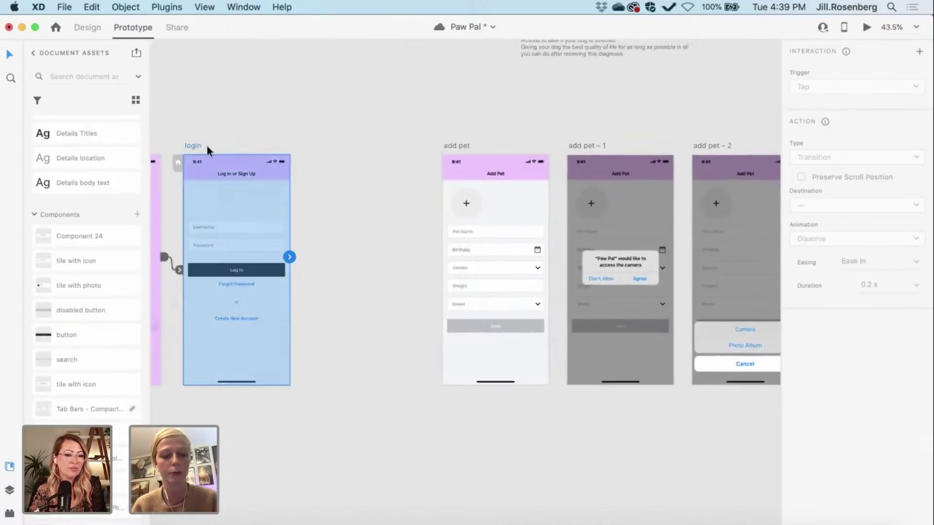
left_click(92, 28)
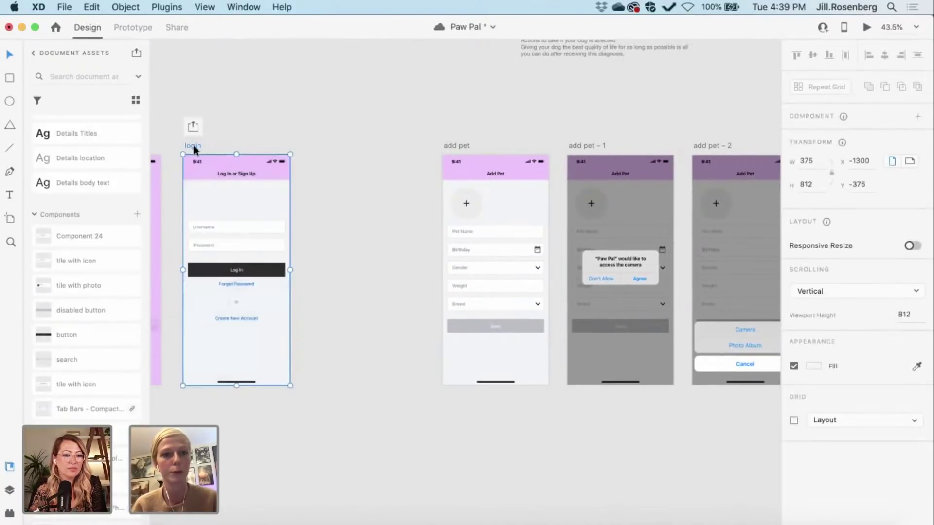
Step: Duplicate login into the gap as login – 1, styling its Username and Password as Field Filled Text
left_click_drag(193, 145, 325, 150)
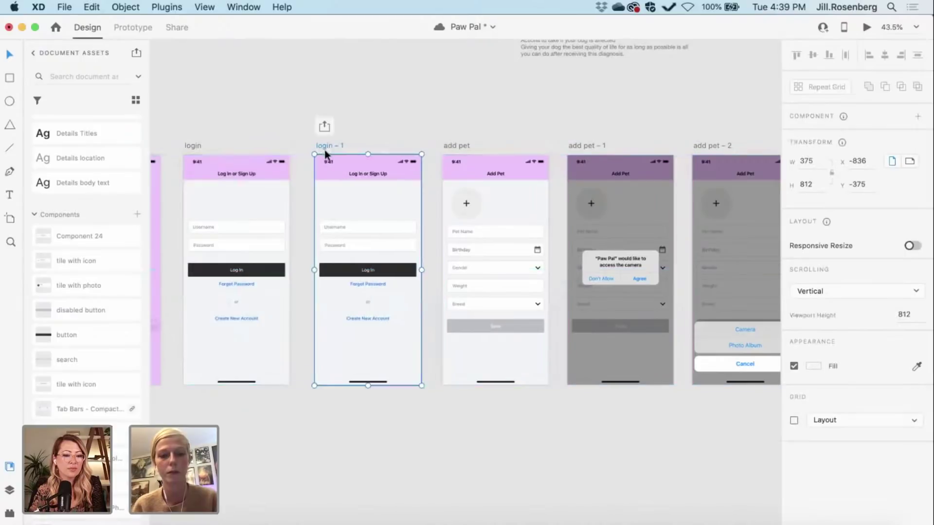
scroll(353, 244, "up", 3)
double_click(313, 214)
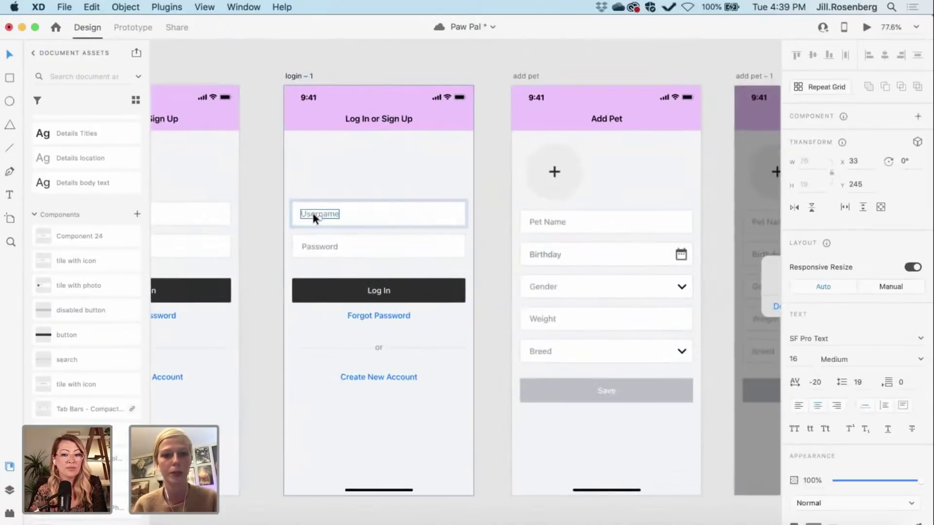
scroll(98, 186, "up", 10)
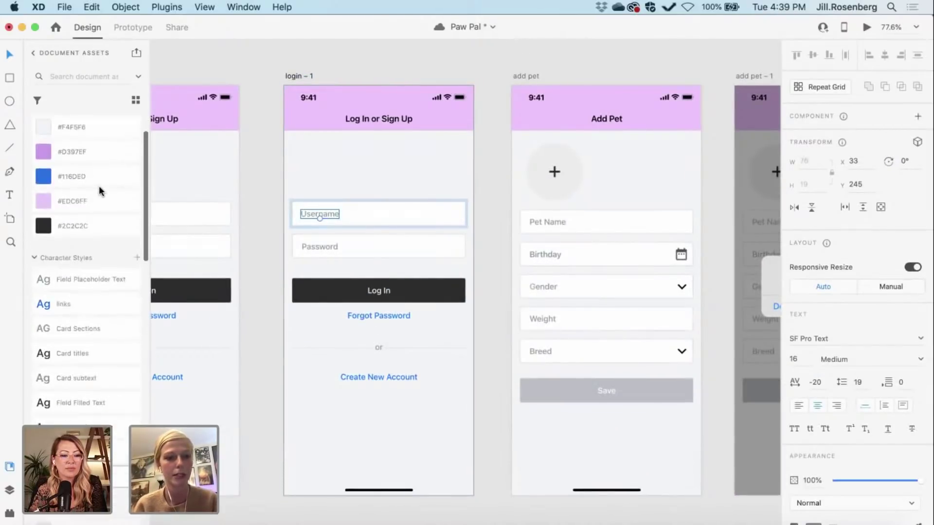
scroll(98, 186, "down", 1)
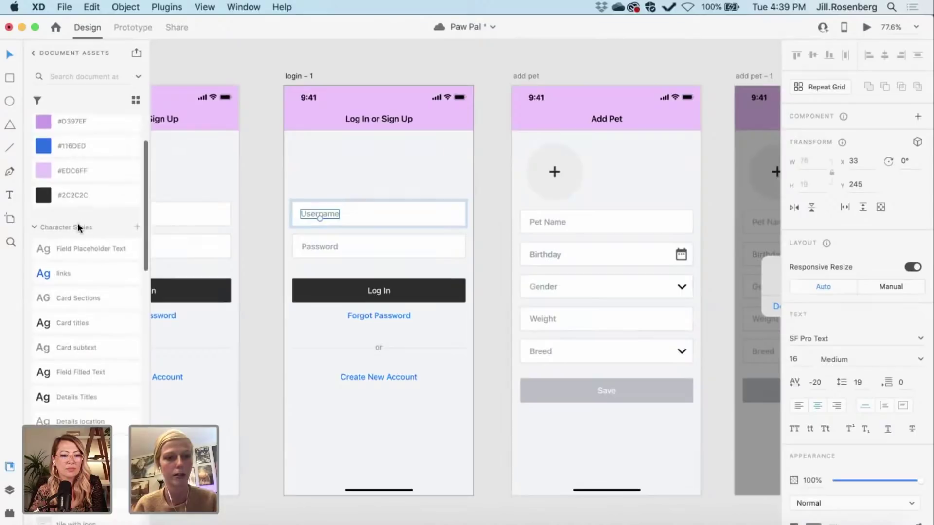
left_click(83, 372)
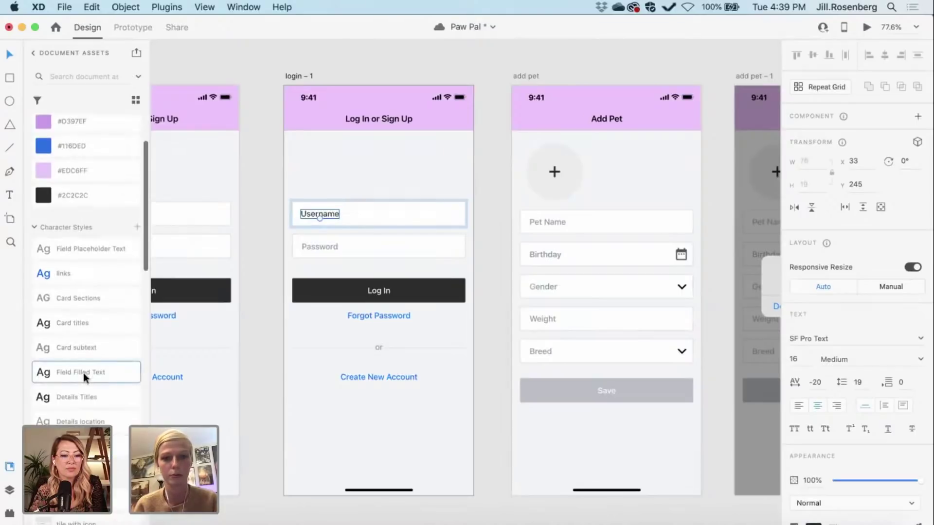
left_click(318, 247)
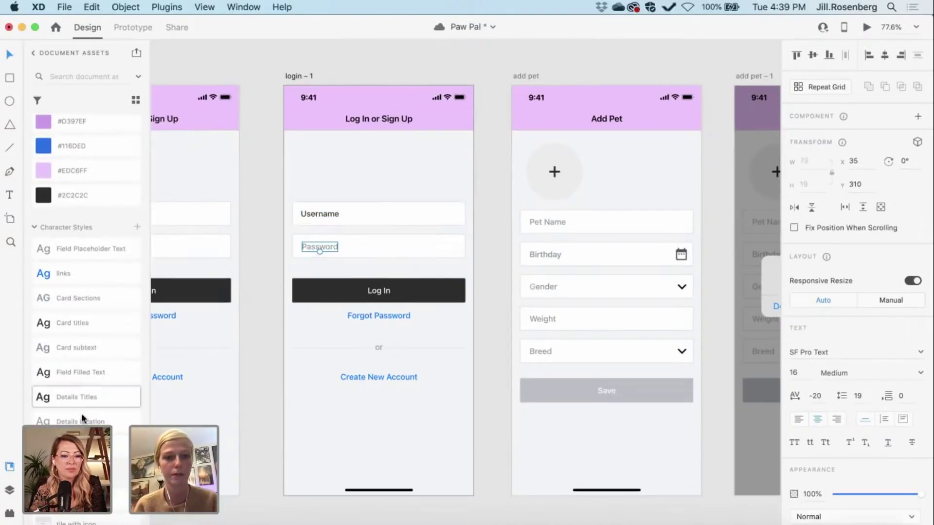
left_click(68, 369)
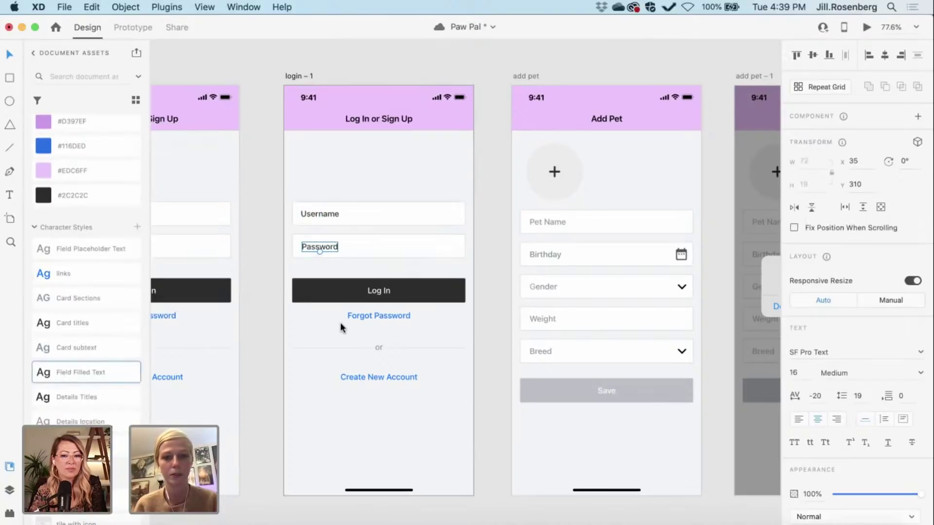
Step: Select the Log In button on the original login screen
scroll(340, 327, "left", 5)
scroll(340, 323, "right", 2)
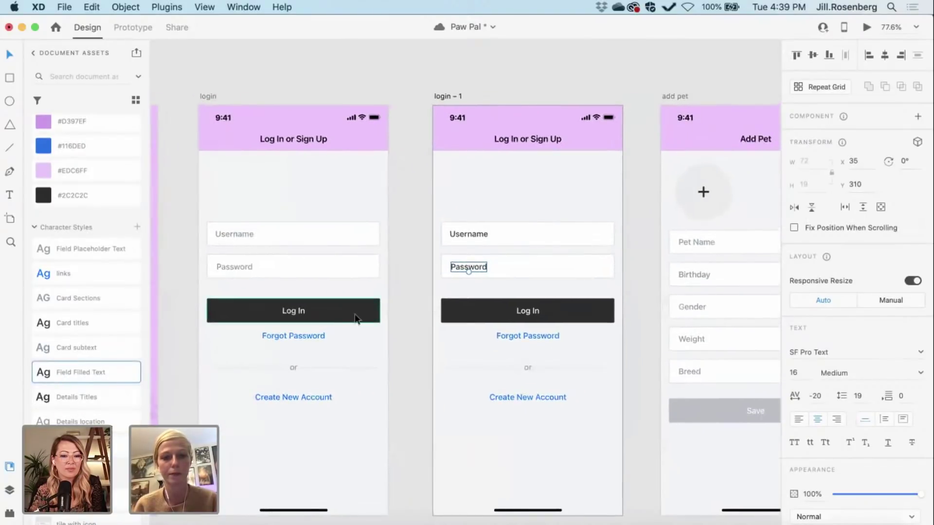
scroll(347, 311, "right", 2)
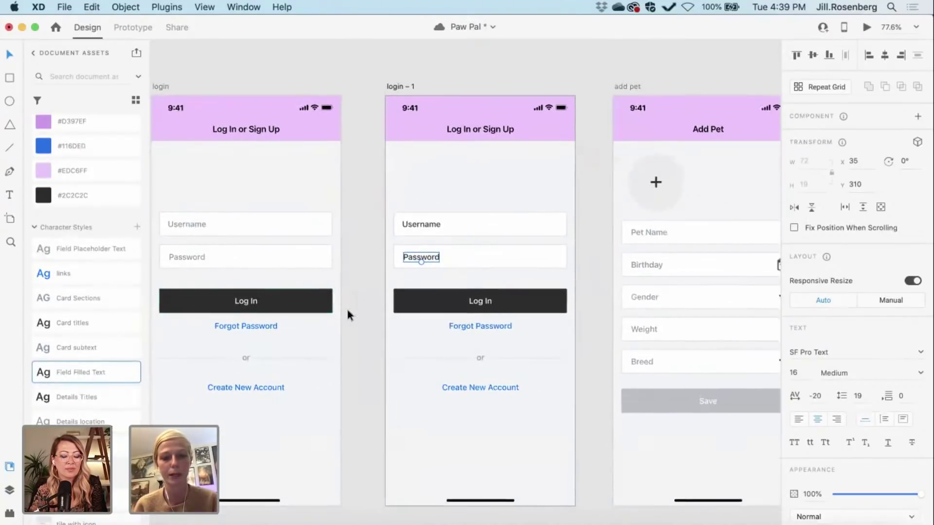
left_click(284, 297)
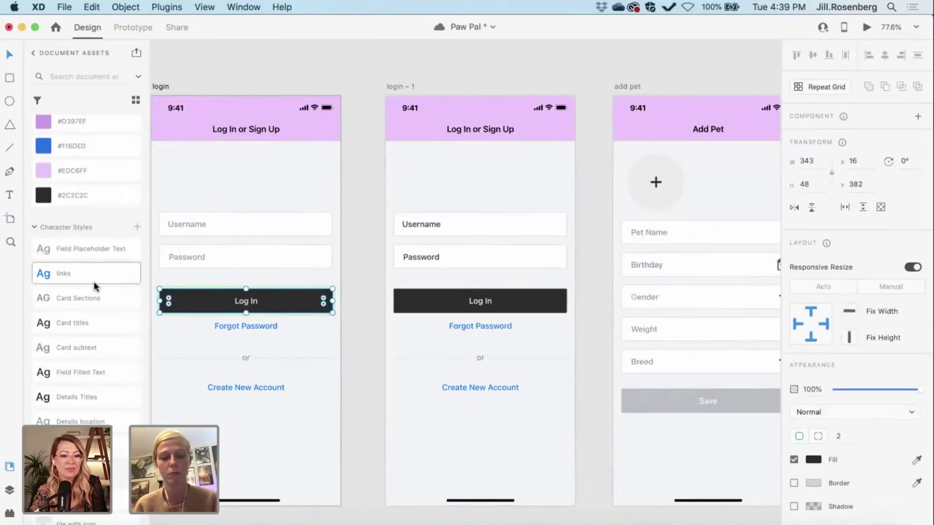
scroll(93, 281, "up", 3)
scroll(94, 282, "down", 7)
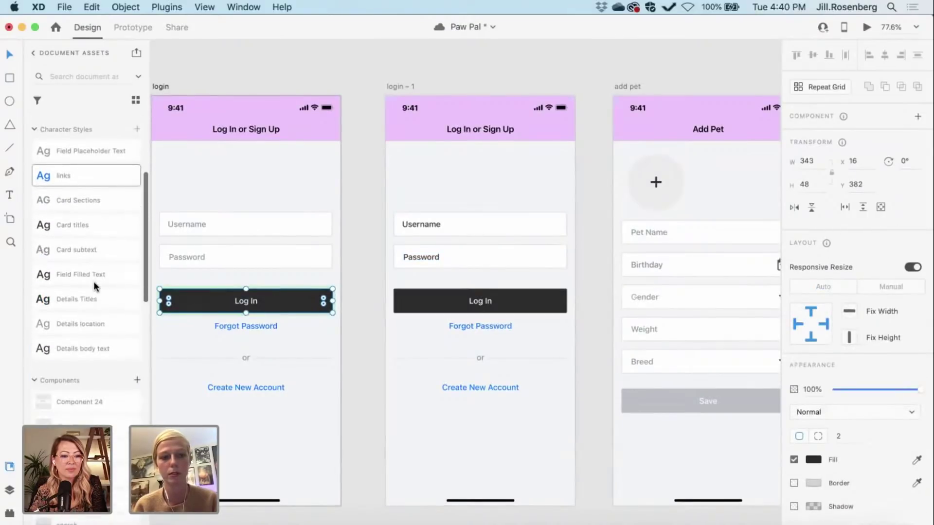
scroll(94, 281, "down", 5)
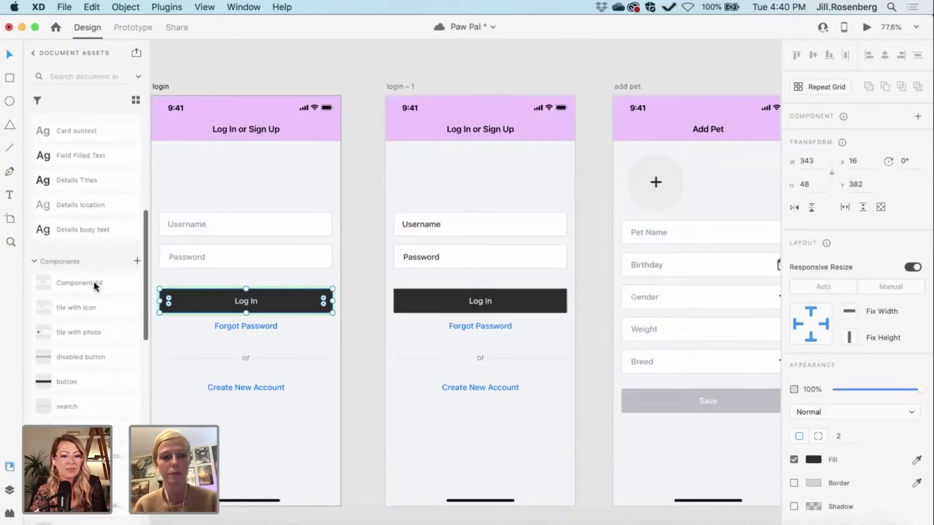
scroll(94, 281, "down", 1)
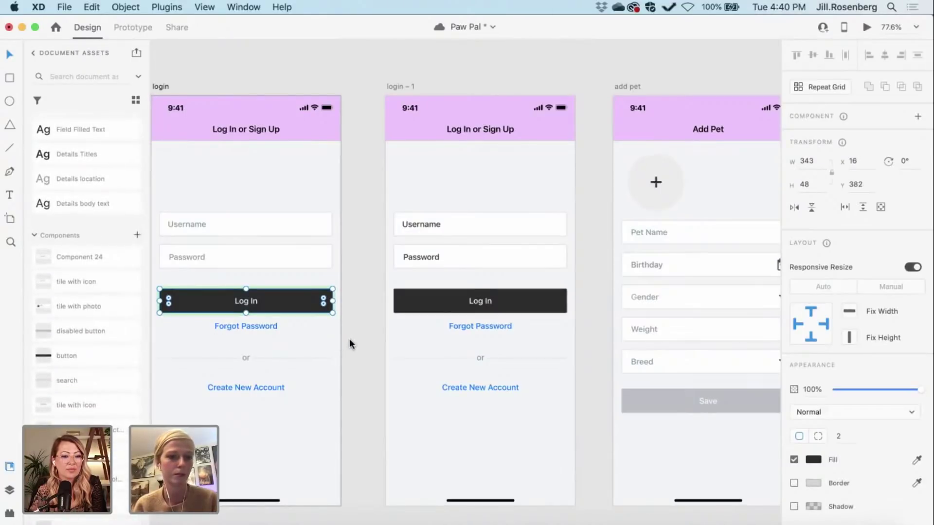
Step: Swap the login screen's dark button for a disabled button component labelled 'Log In'
key("super+k")
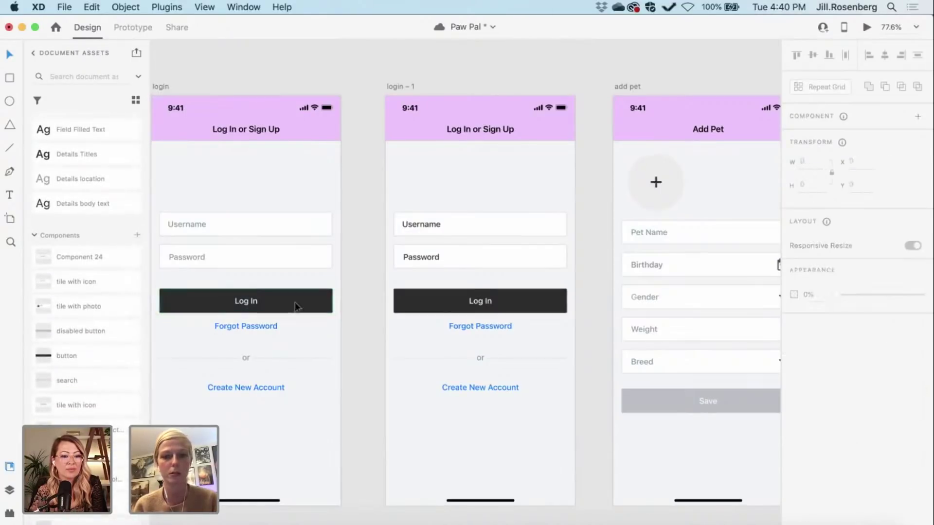
key("Delete")
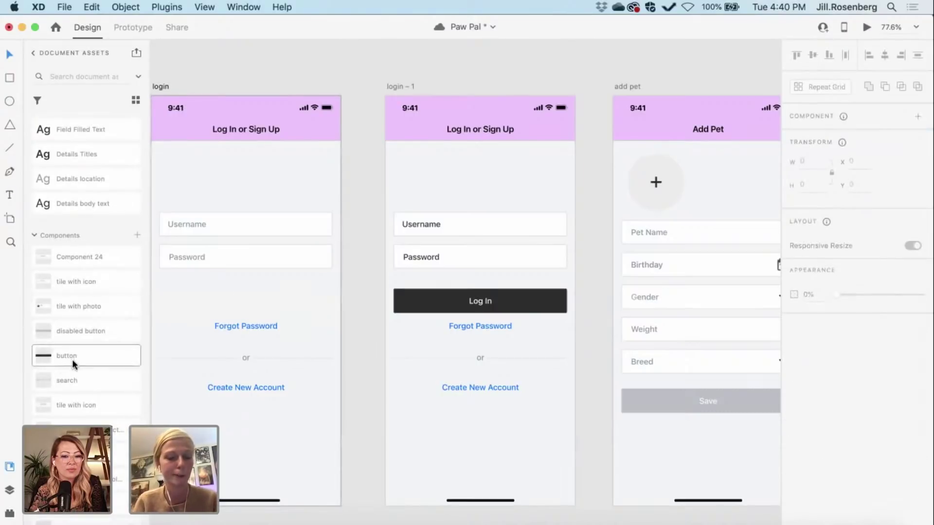
scroll(74, 352, "down", 1)
left_click_drag(69, 327, 203, 305)
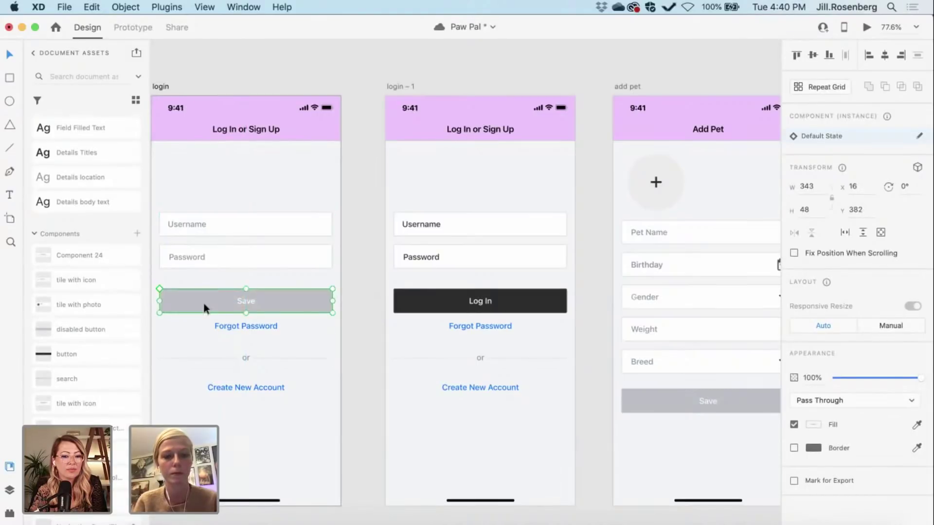
double_click(250, 300)
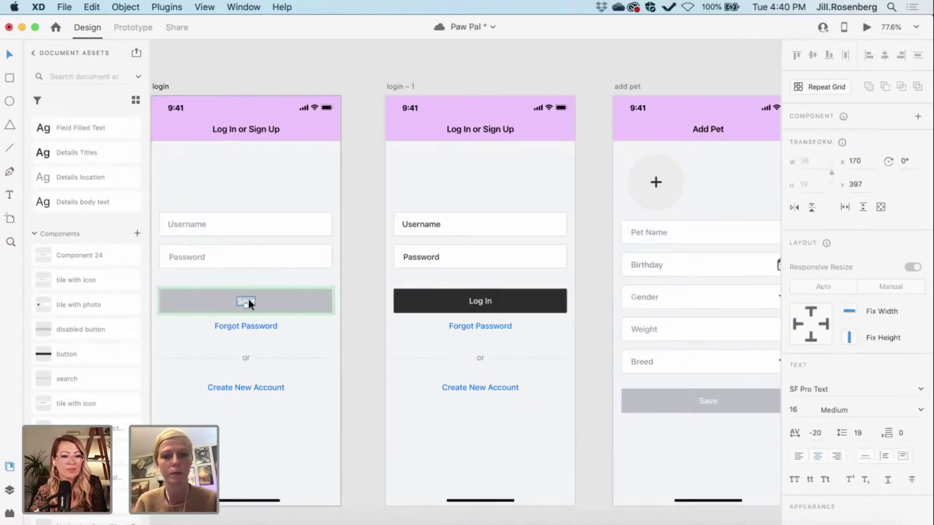
double_click(249, 300)
type("Log In")
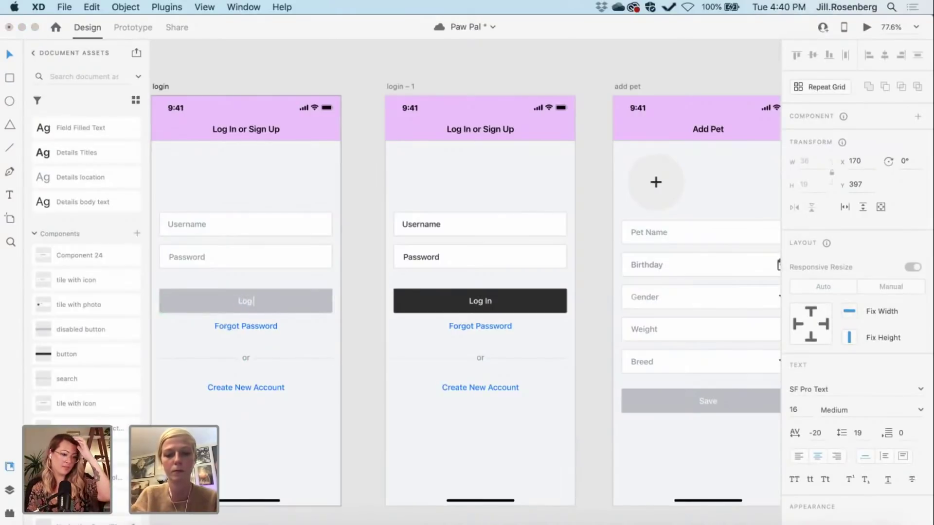
key("Escape")
Step: Left-align a filled-in username and replace the password placeholder with • bullets on login – 1
left_click(349, 322)
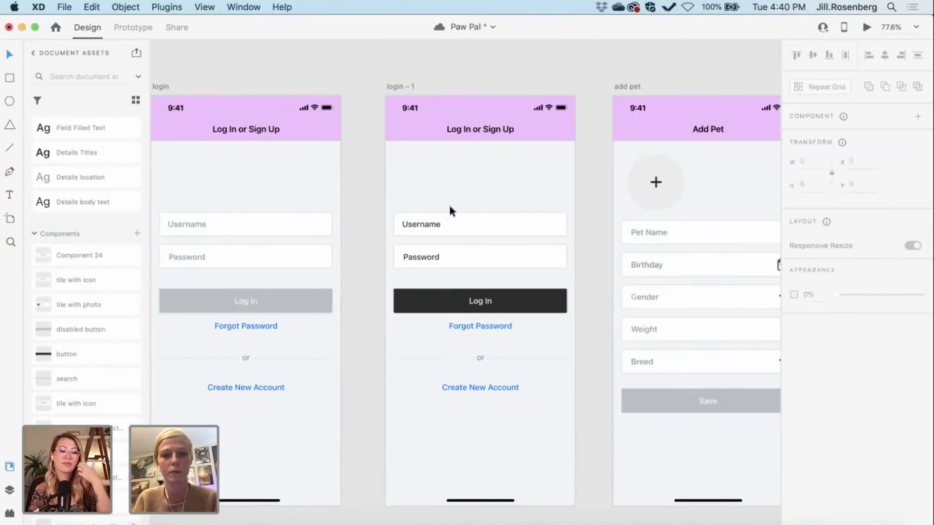
double_click(421, 222)
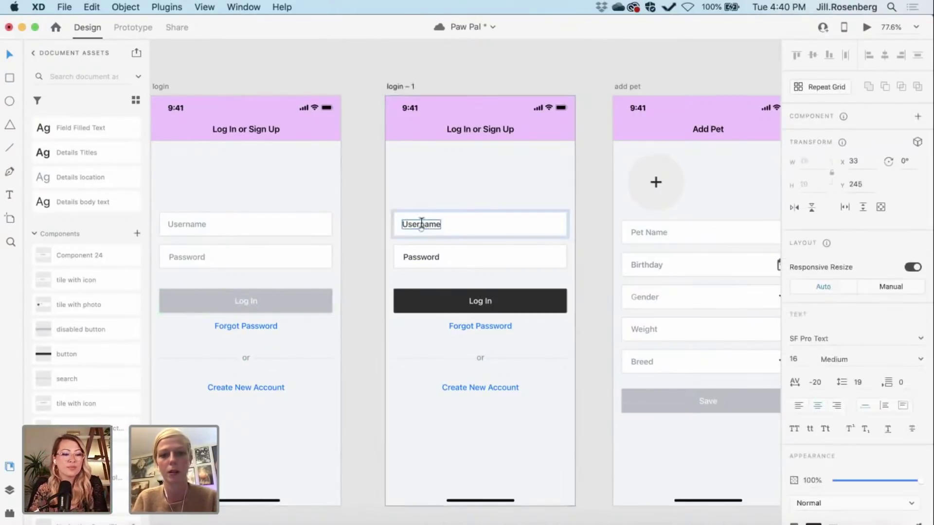
double_click(421, 222)
key("BackSpace")
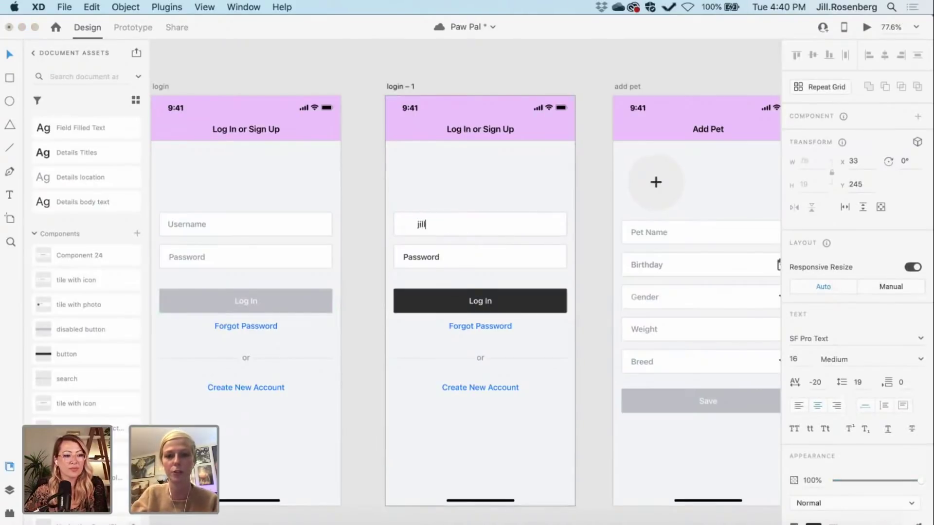
left_click(799, 405)
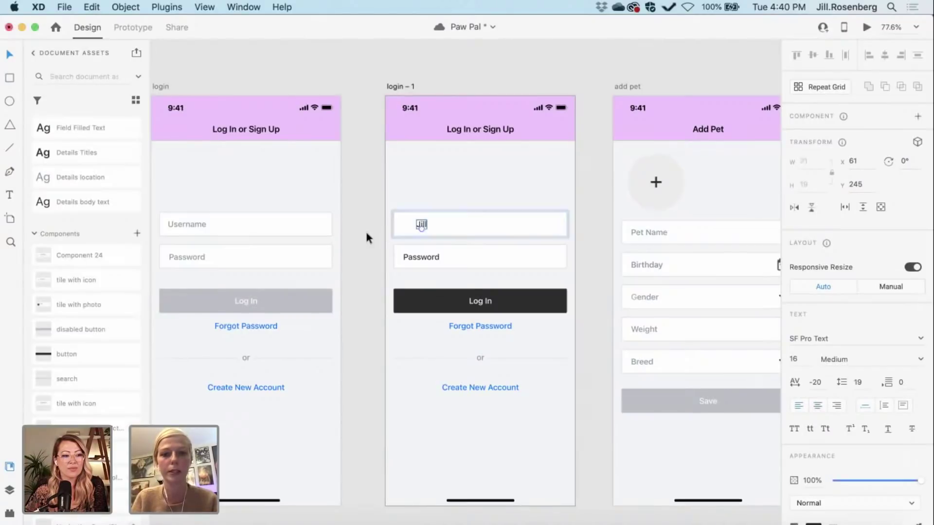
key("shift+Left")
key("shift+Left")
key("shift+Left")
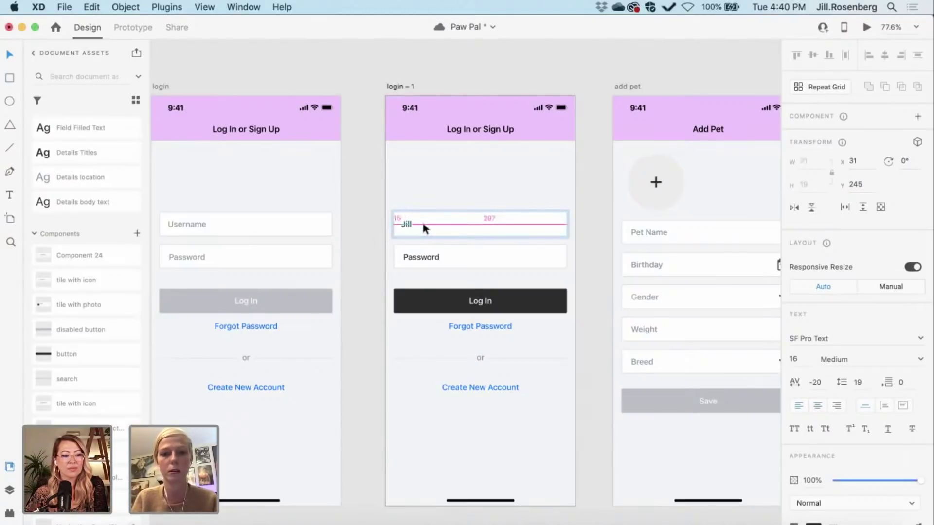
left_click(420, 255)
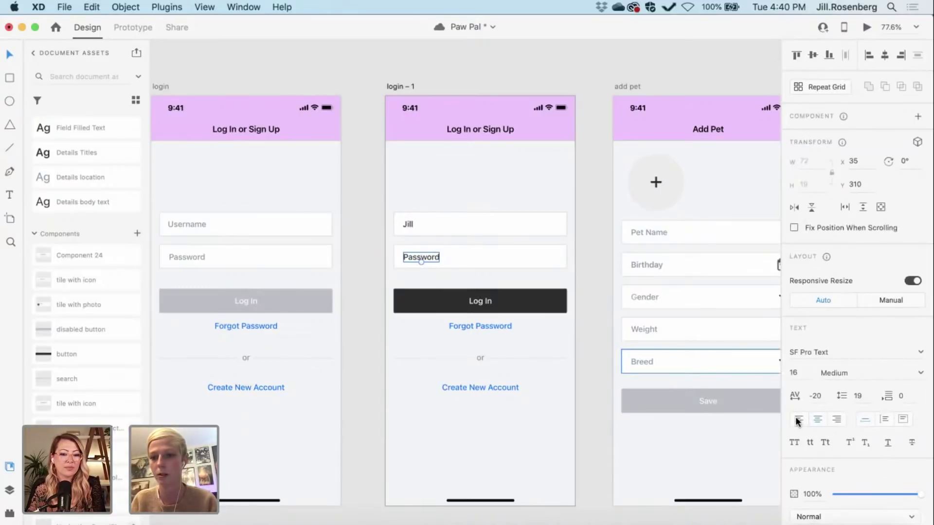
double_click(426, 256)
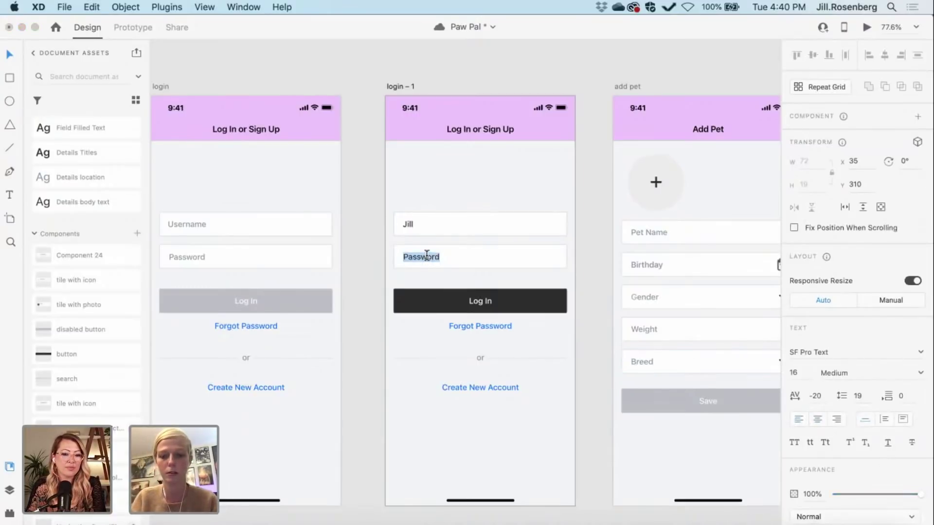
type("•")
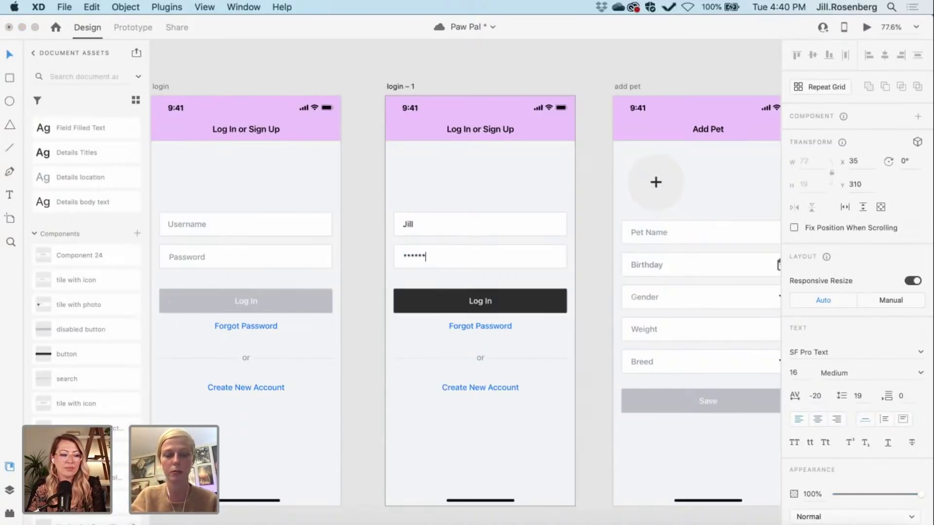
left_click(361, 276)
left_click(361, 276)
Step: Zoom out and pan across the Paw Pal artboards to review both login variants
scroll(361, 276, "down", 2)
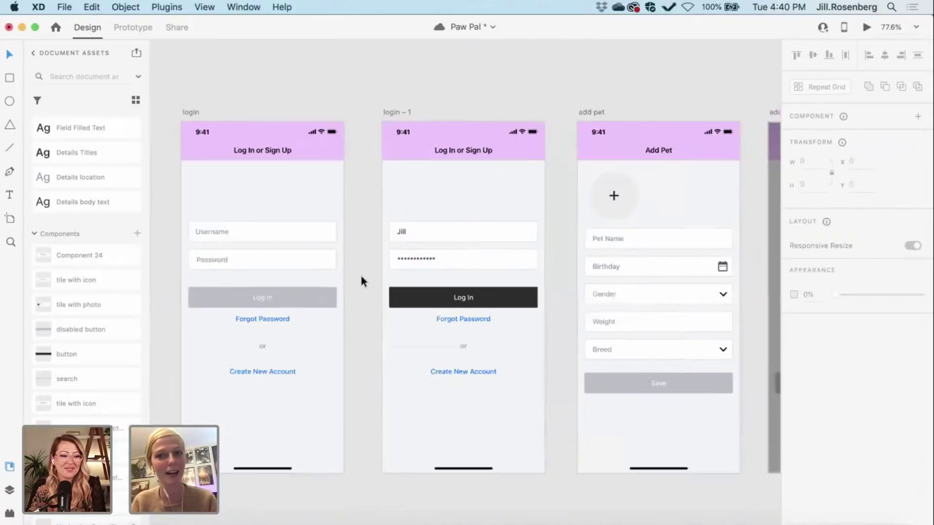
scroll(361, 281, "down", 2)
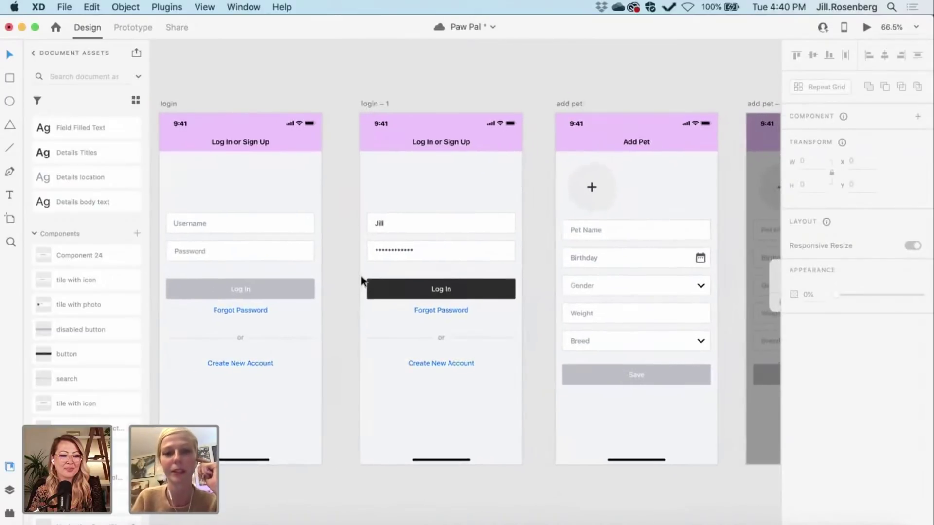
scroll(408, 287, "right", 3)
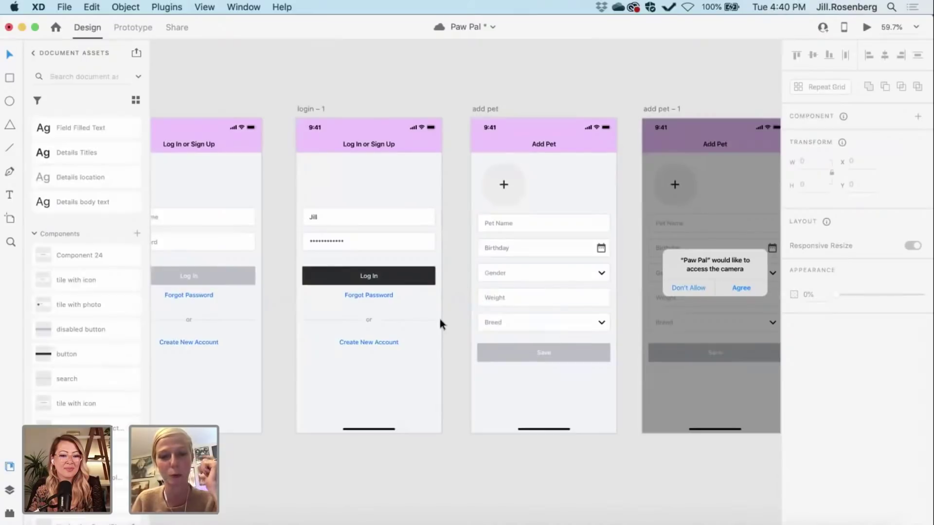
scroll(438, 316, "left", 2)
scroll(438, 316, "up", 1)
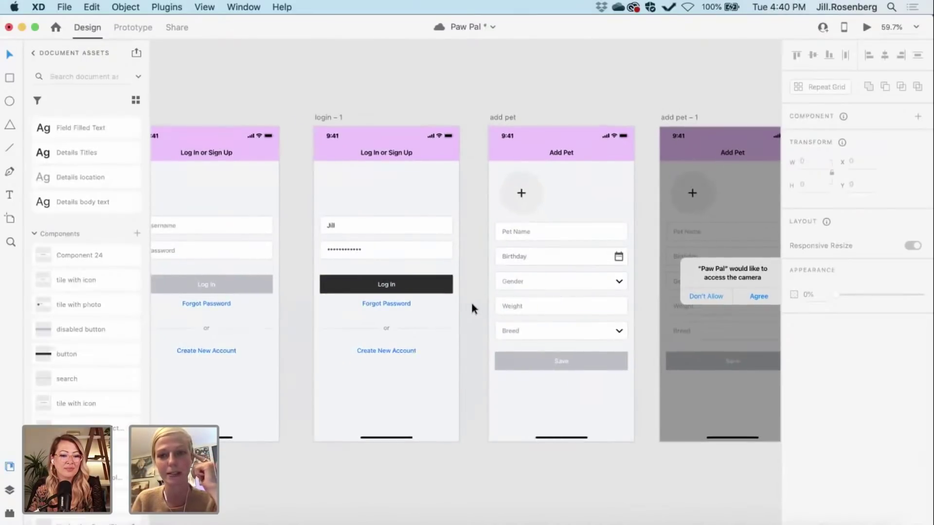
scroll(468, 302, "down", 1)
scroll(468, 302, "right", 3)
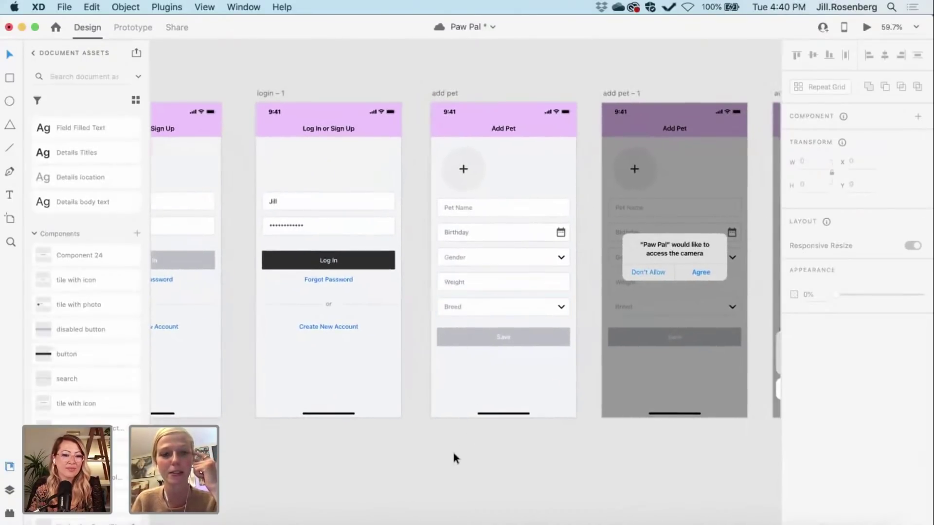
scroll(453, 458, "up", 1)
scroll(453, 458, "right", 3)
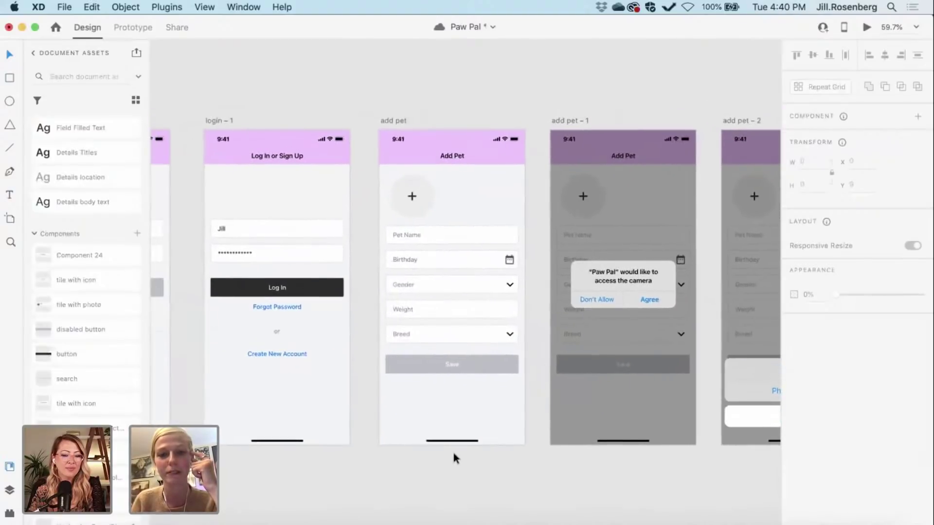
scroll(454, 454, "left", 8)
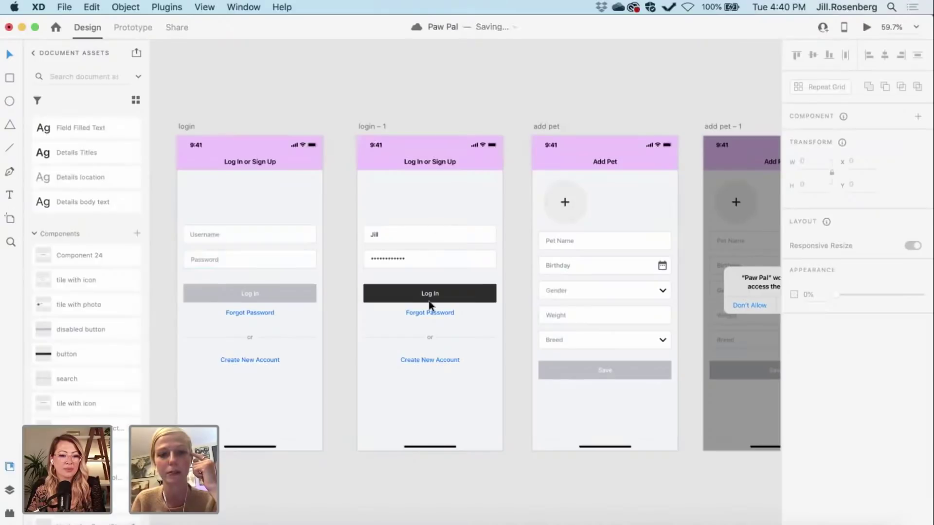
scroll(430, 305, "right", 10)
scroll(430, 305, "down", 1)
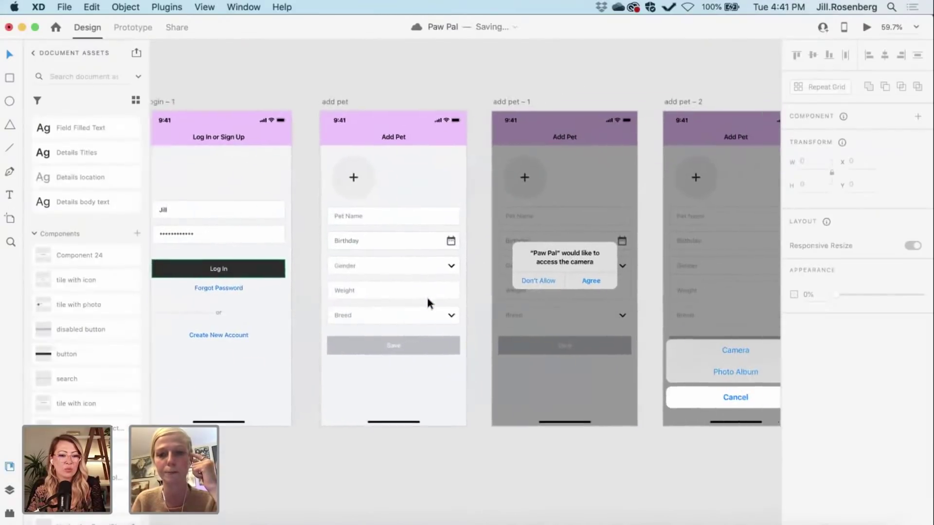
scroll(427, 298, "down", 3)
Step: In Prototype mode, wire the login artboard to login – 1, redoing the link after a false start
left_click(135, 28)
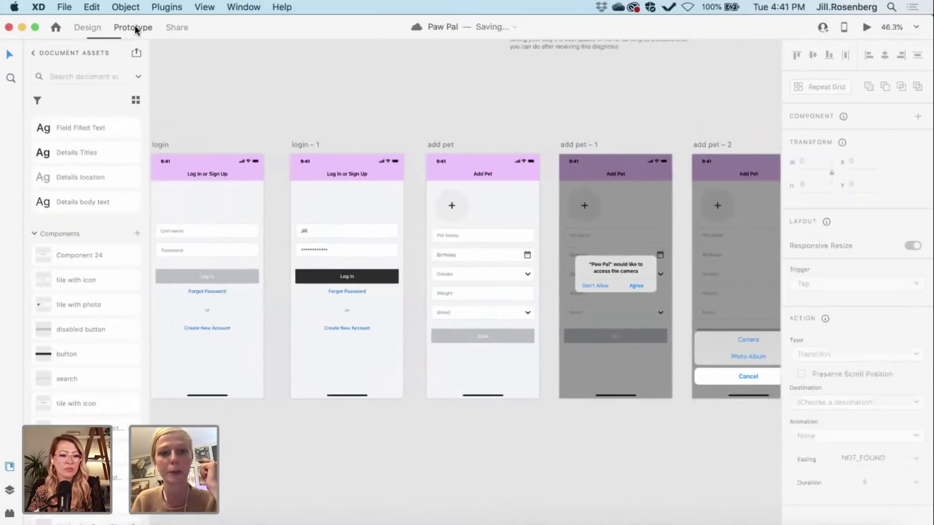
scroll(238, 157, "left", 4)
scroll(238, 157, "up", 1)
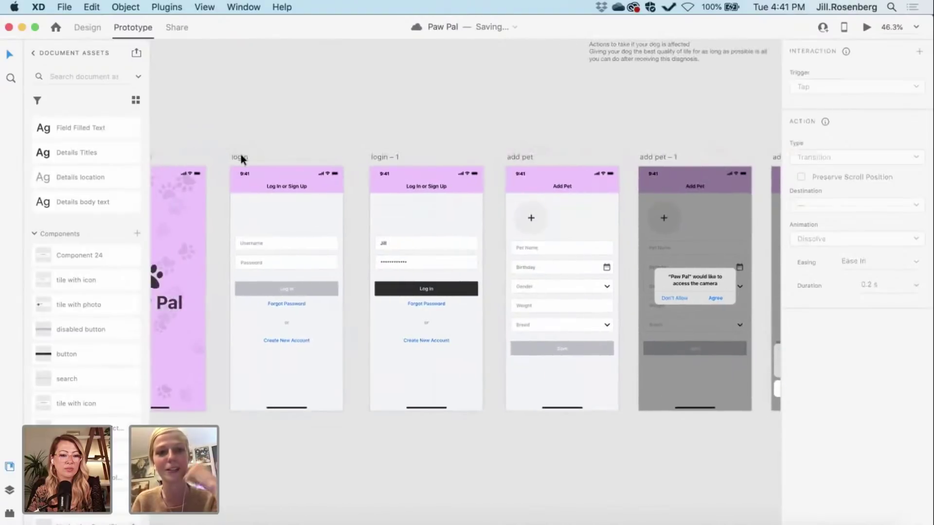
left_click(242, 159)
left_click_drag(343, 276, 368, 276)
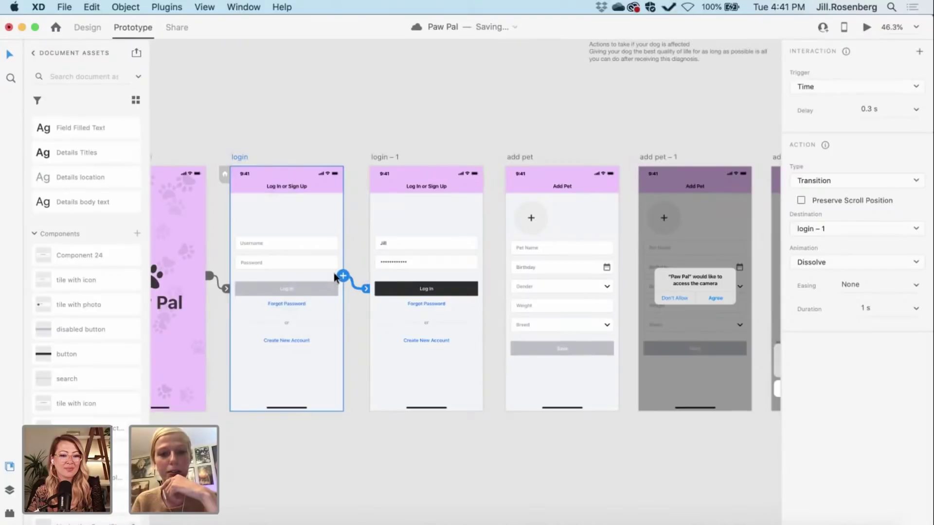
mouse_move(365, 288)
left_mouse_down()
mouse_move(298, 290)
mouse_move(363, 282)
left_mouse_up()
left_click(299, 289)
left_click(284, 240)
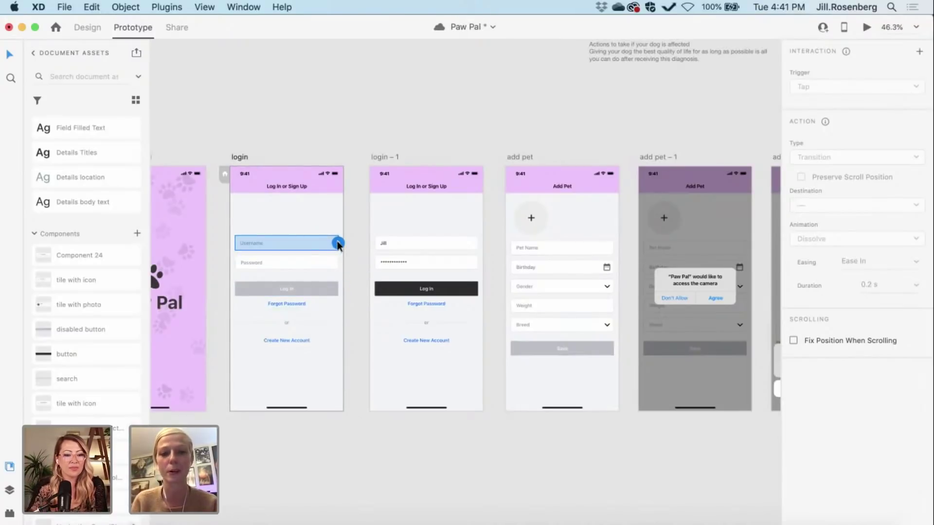
left_click(237, 156)
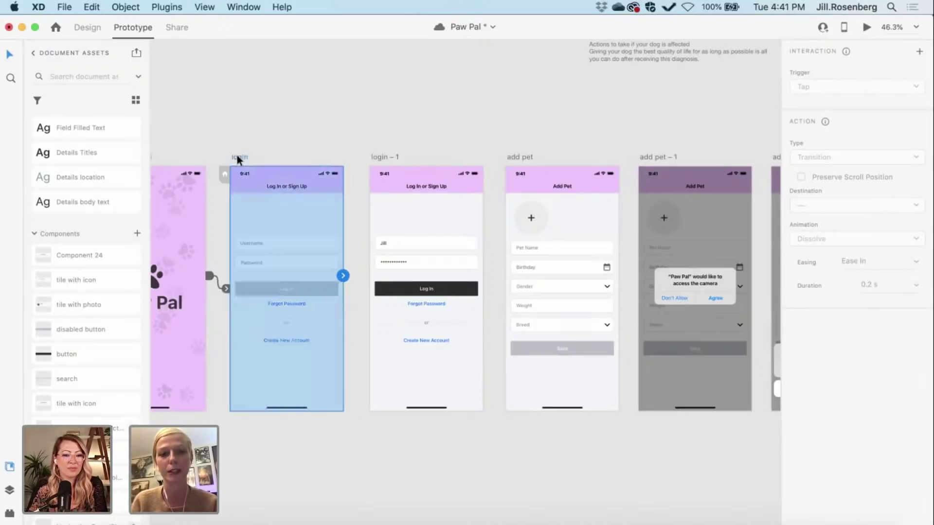
left_click_drag(342, 276, 377, 279)
Step: Set the login-to-login – 1 link's trigger to Tap and its animation to None
scroll(472, 249, "right", 3)
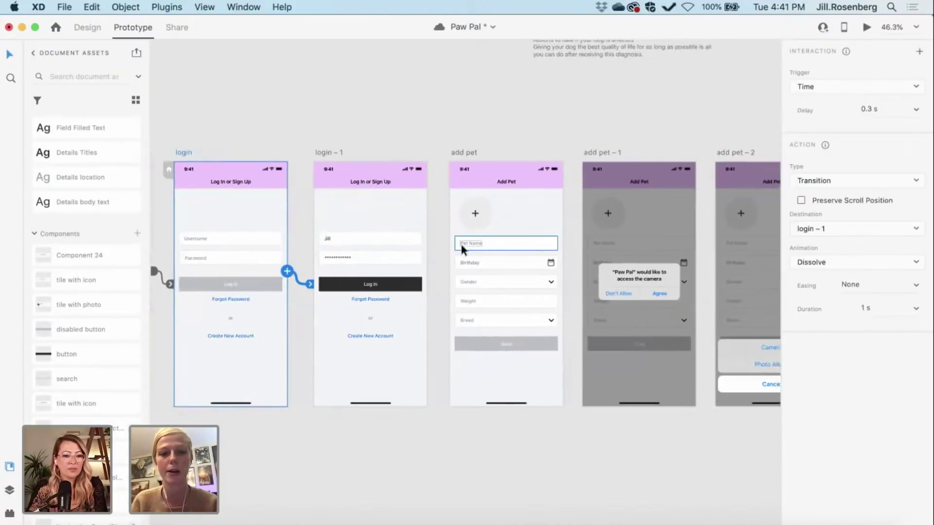
left_click(802, 86)
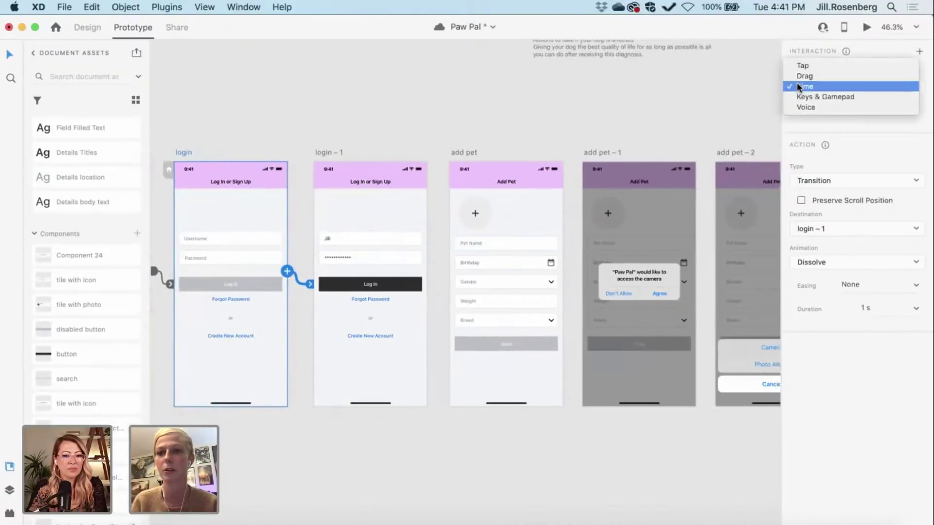
left_click(794, 62)
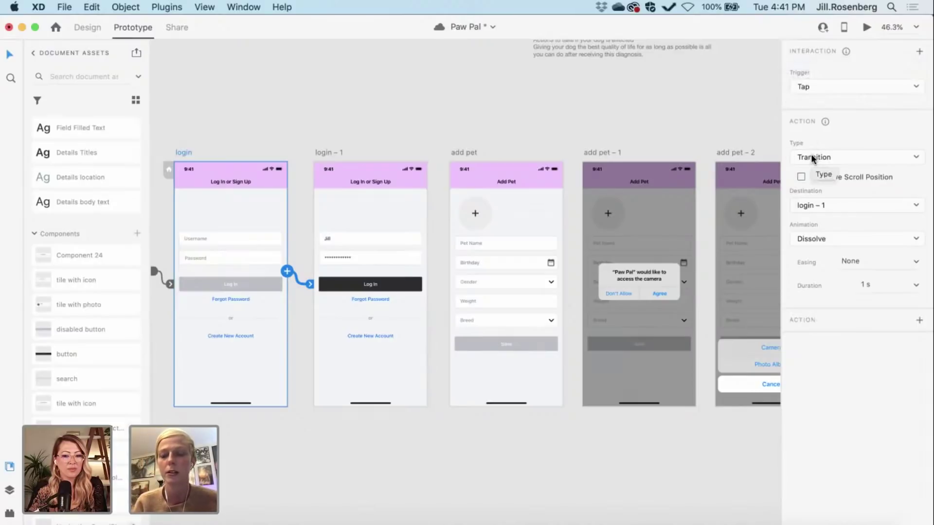
left_click(800, 239)
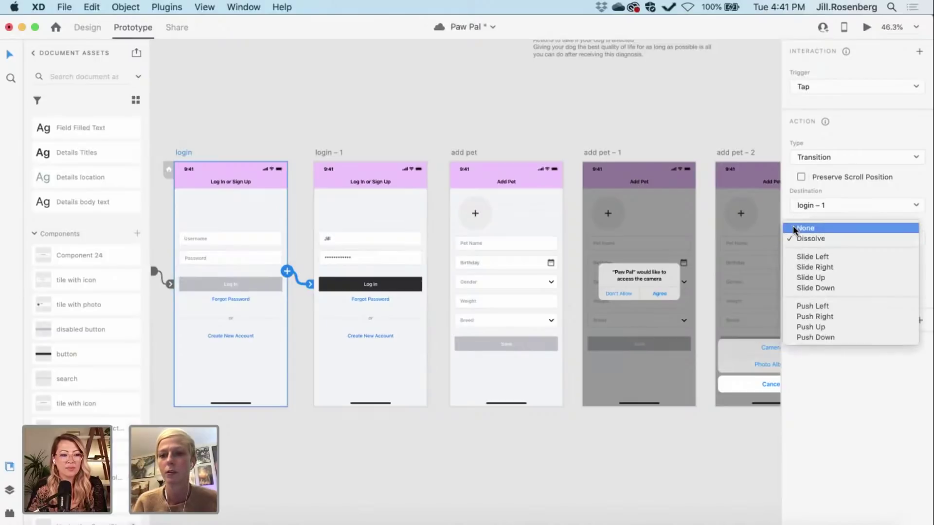
left_click(792, 227)
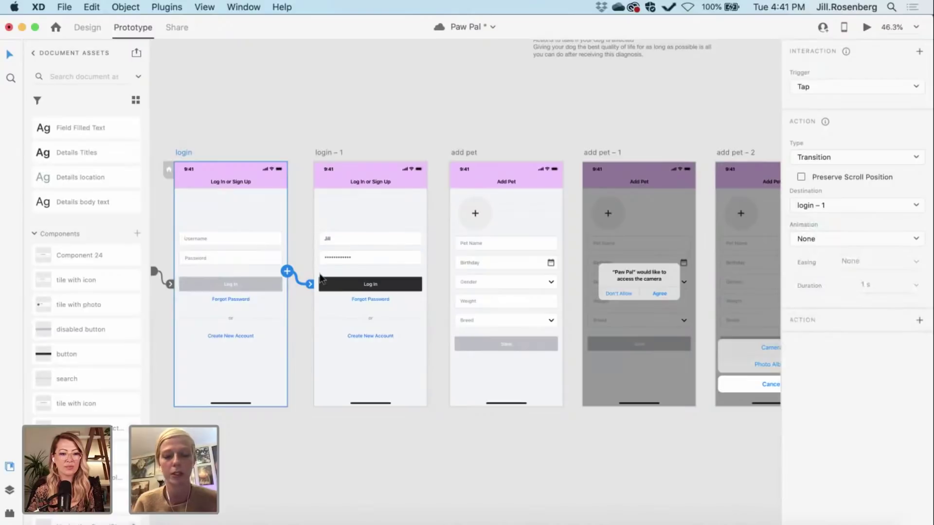
left_click(403, 292)
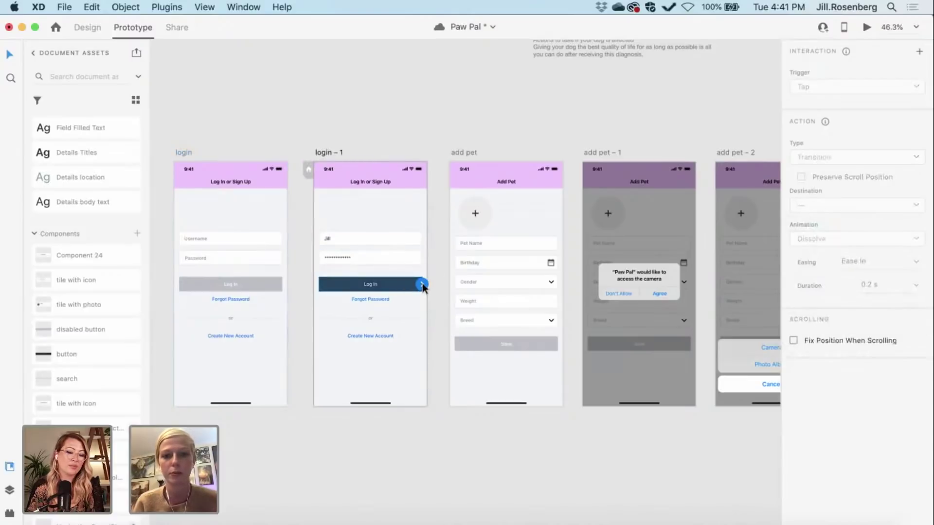
Step: Link login – 1's Log In button to the add pet screen with no animation
left_click_drag(421, 284, 457, 255)
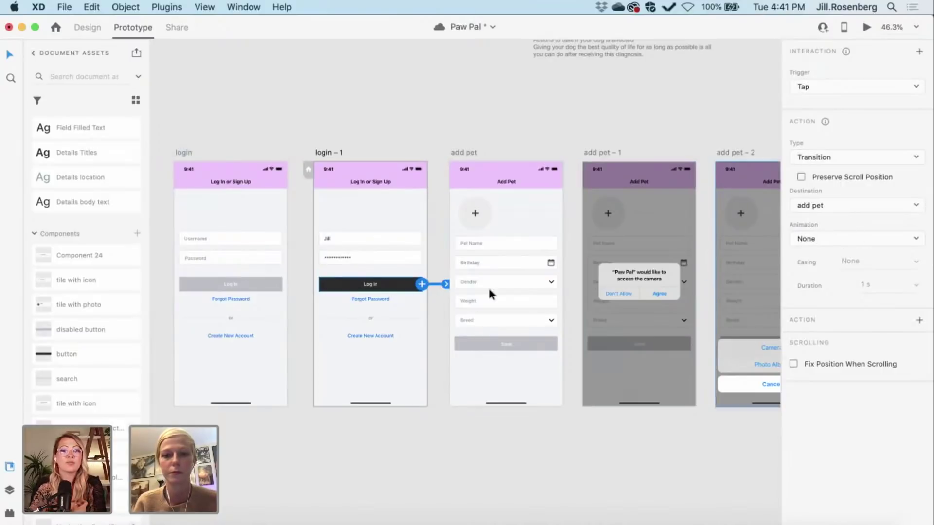
scroll(501, 331, "right", 2)
scroll(501, 330, "right", 5)
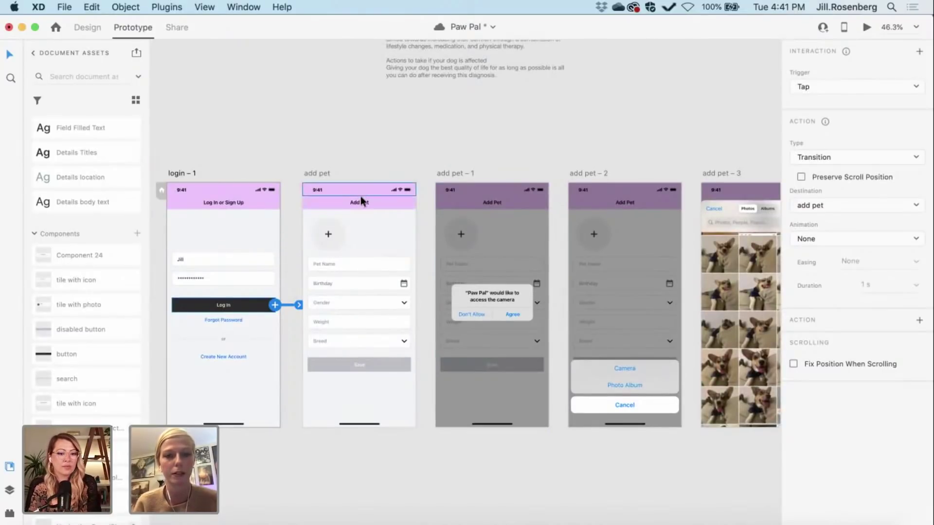
left_click(337, 248)
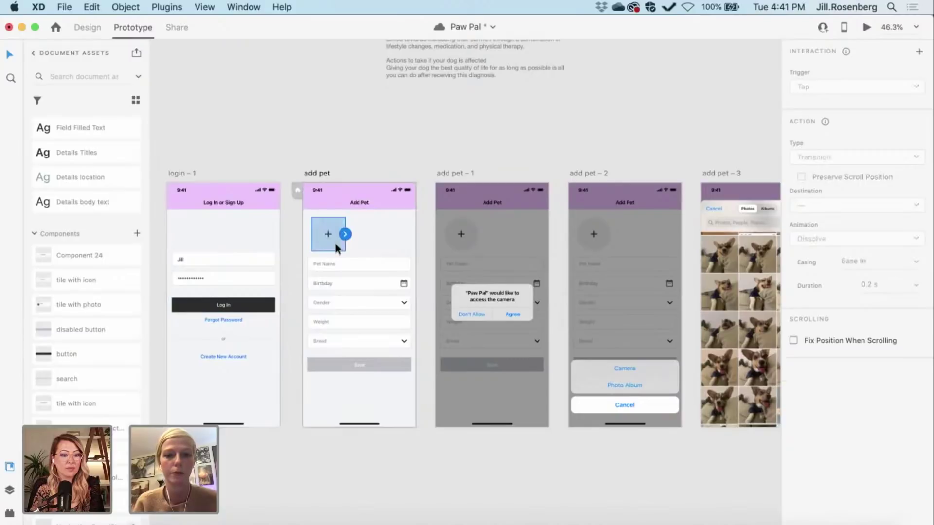
Step: Link the add-photo plus on add pet to the add pet – 1 screen
scroll(388, 243, "right", 3)
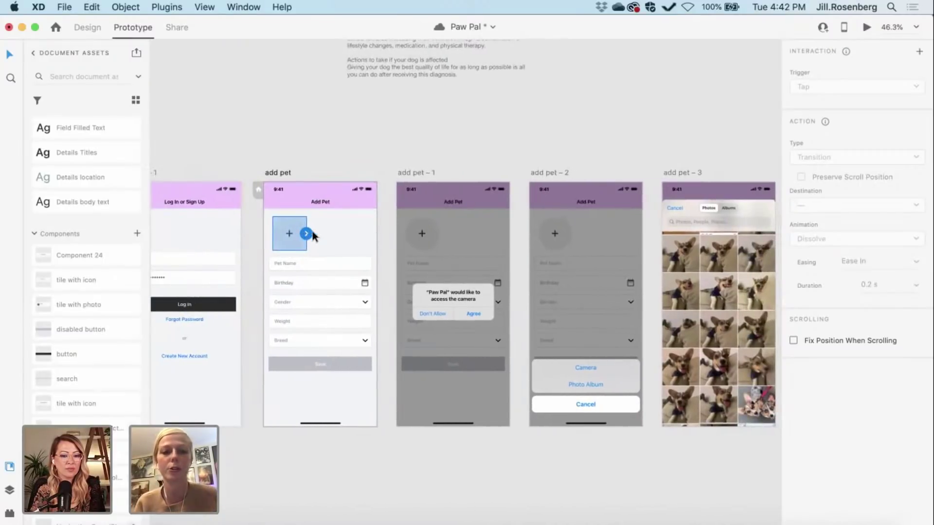
left_click_drag(306, 234, 402, 229)
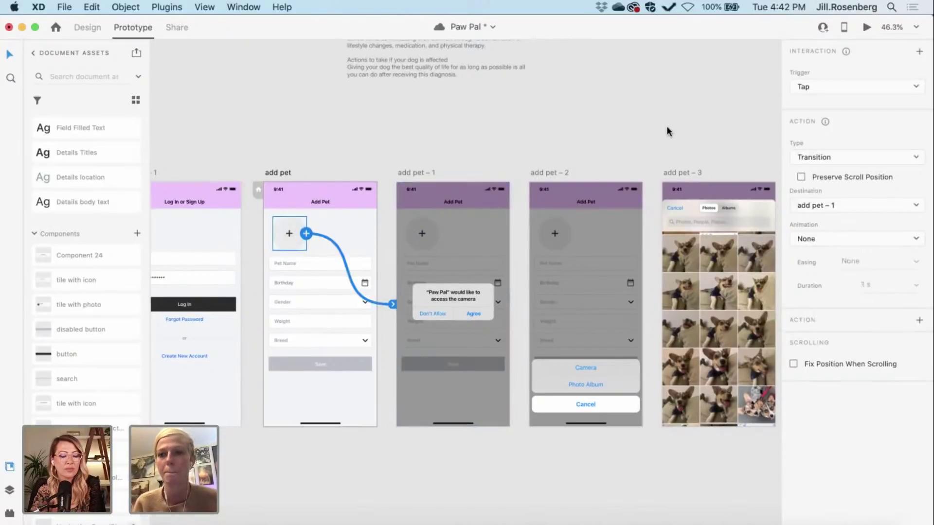
scroll(448, 150, "right", 5)
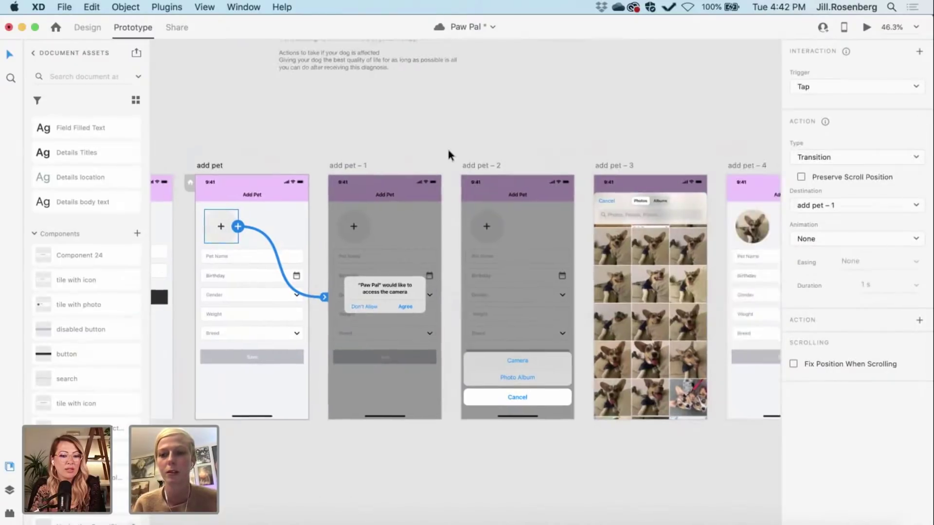
scroll(448, 150, "down", 1)
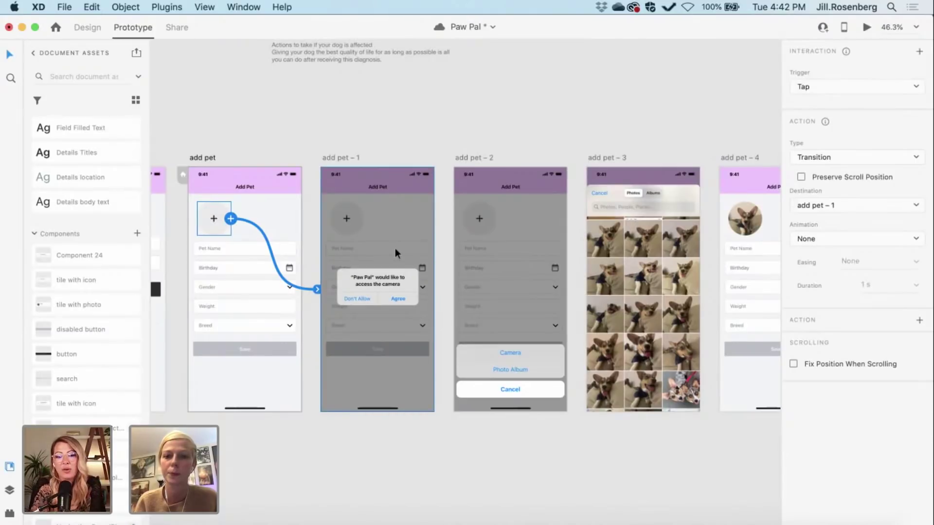
Step: Save the Paw Pal file with Cmd+S and review the add pet screens
key("super+s")
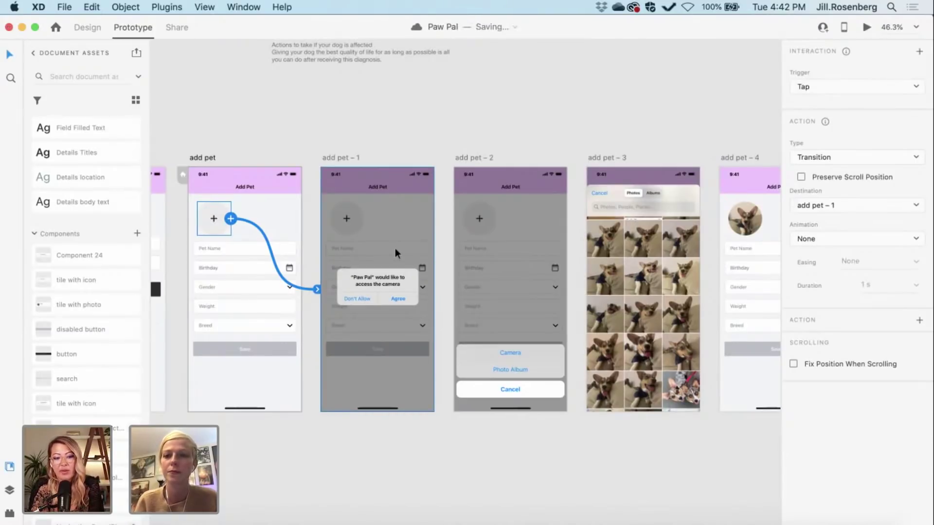
scroll(395, 249, "down", 2)
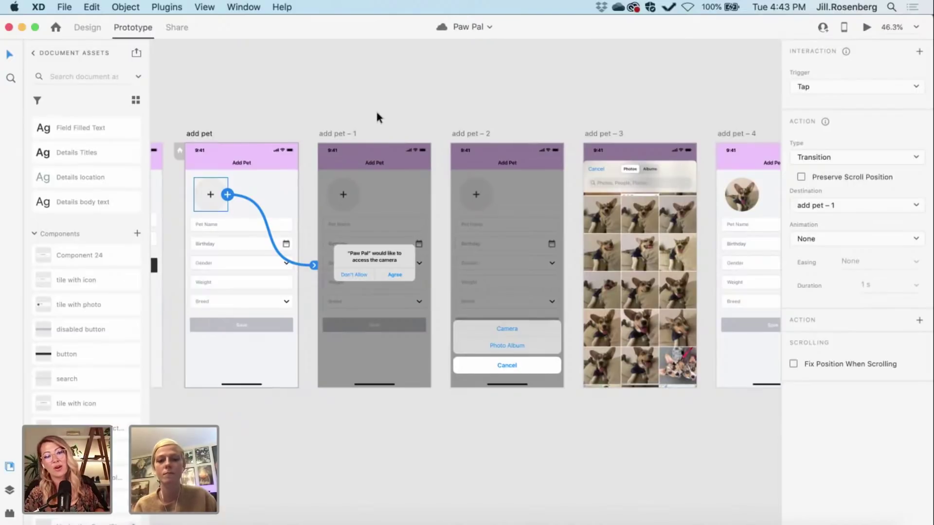
scroll(377, 116, "left", 2)
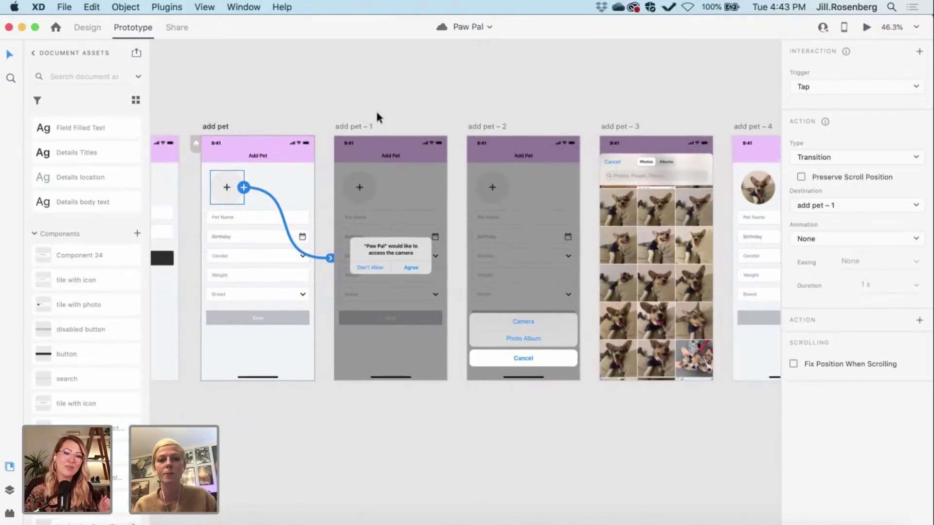
scroll(377, 113, "up", 1)
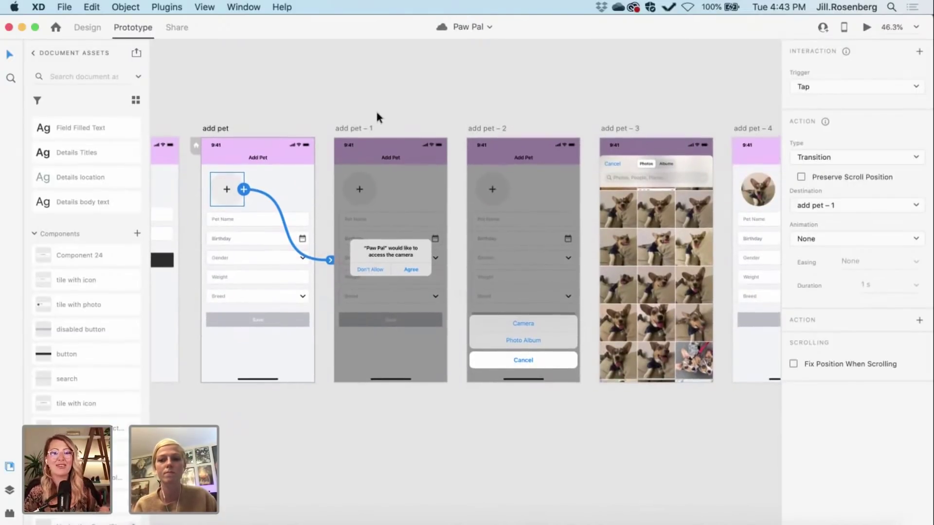
scroll(376, 113, "right", 5)
scroll(377, 113, "up", 2)
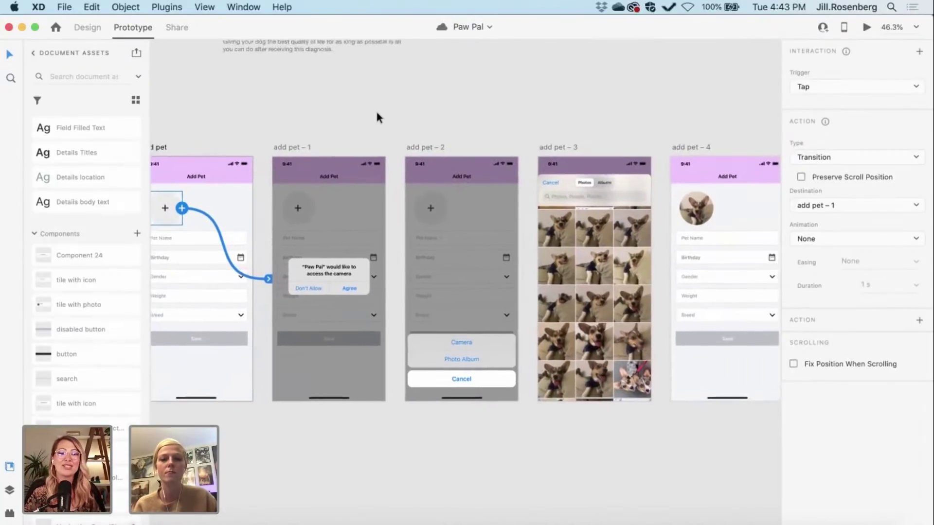
Step: Wire add pet – 1's camera-permission alert group to the add pet – 2 artboard
left_click(290, 148)
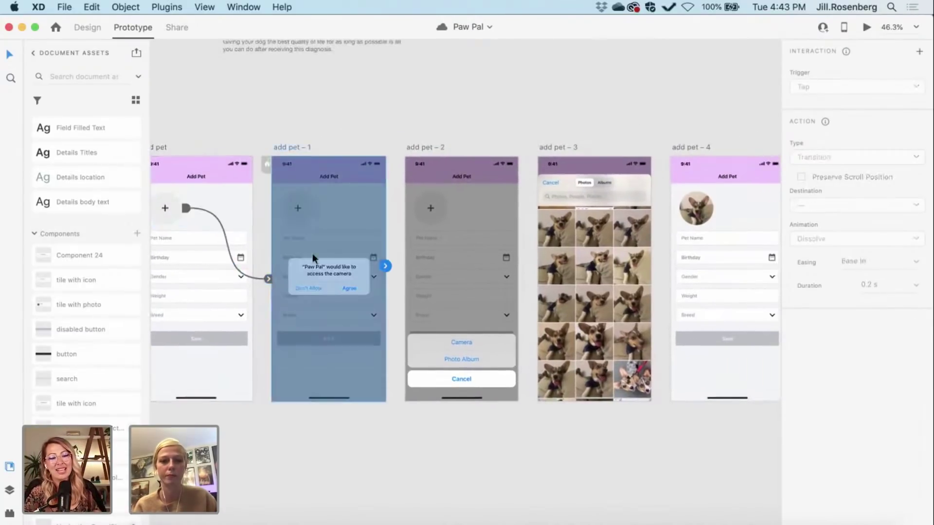
left_click(366, 273)
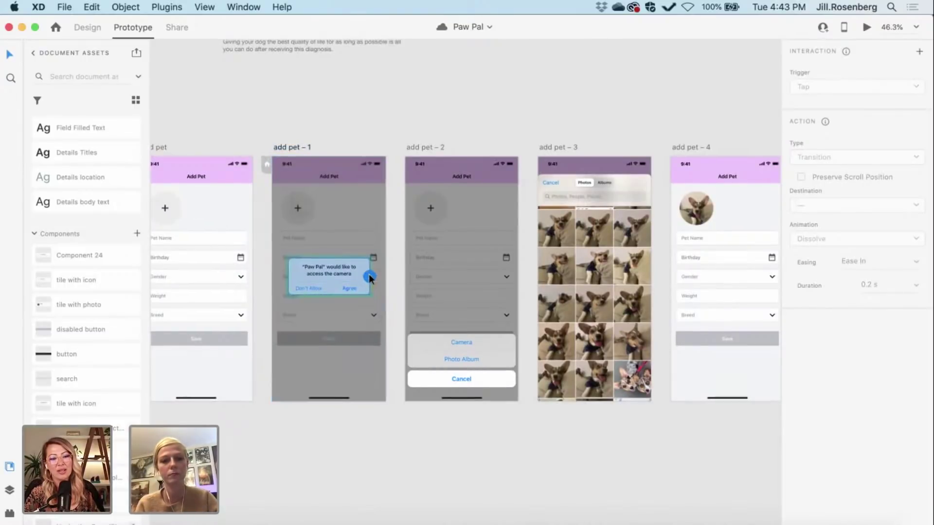
left_click_drag(369, 273, 416, 273)
scroll(417, 273, "right", 3)
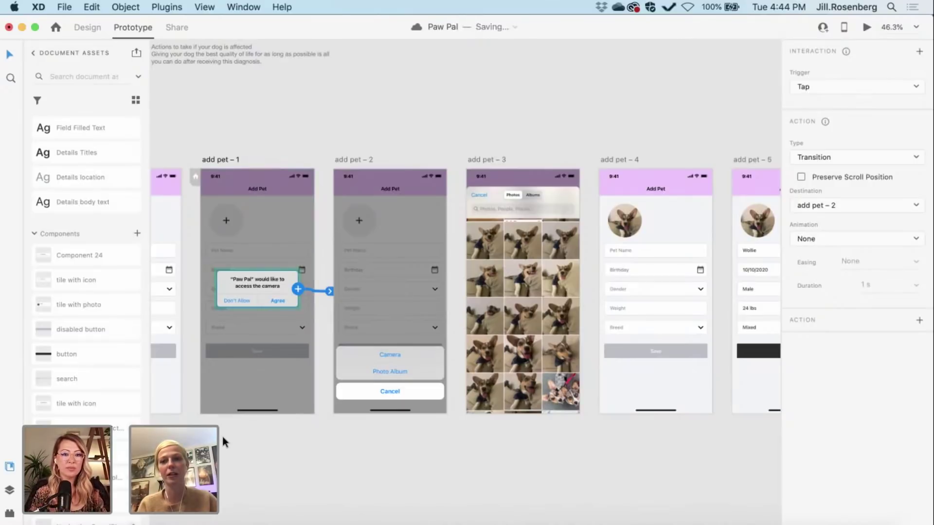
scroll(223, 436, "up", 1)
scroll(222, 437, "left", 1)
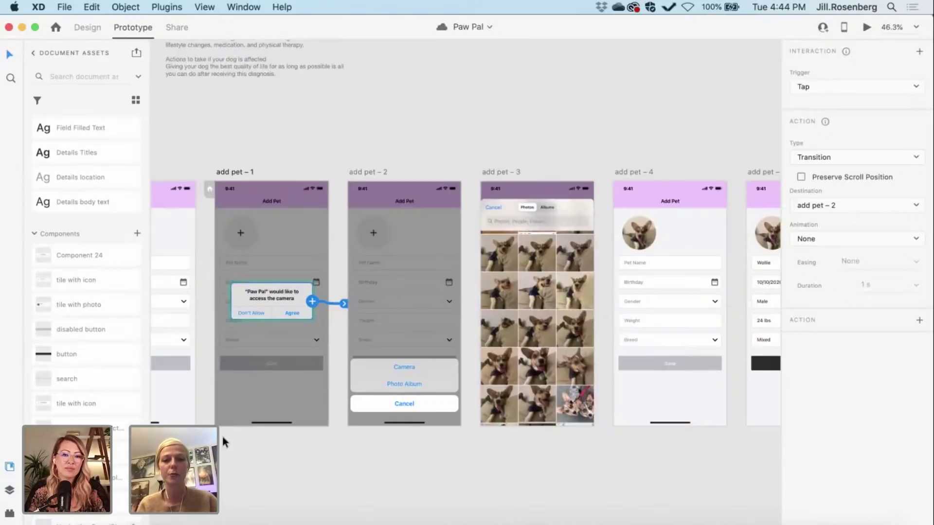
Step: Clear the selection and check add pet – 1's existing link to add pet – 2
right_click(223, 436)
key("Escape")
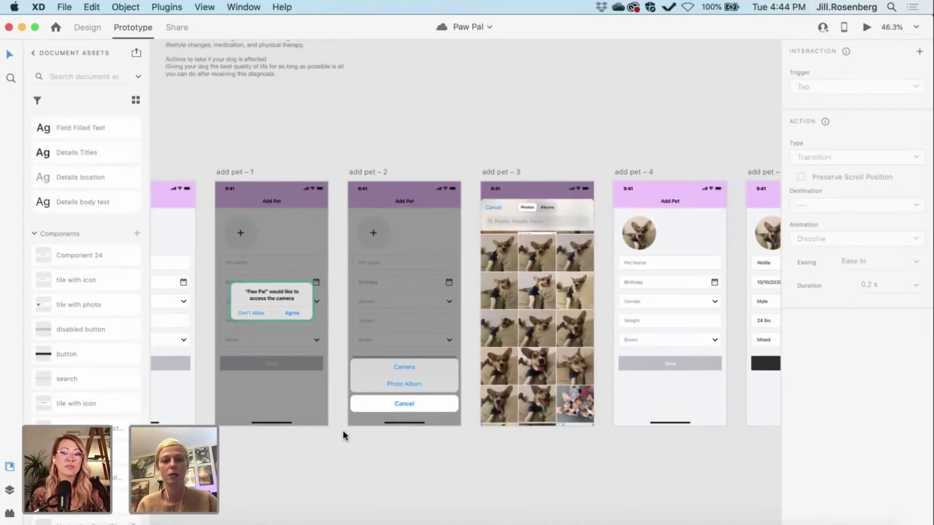
scroll(342, 430, "up", 3)
scroll(342, 430, "right", 2)
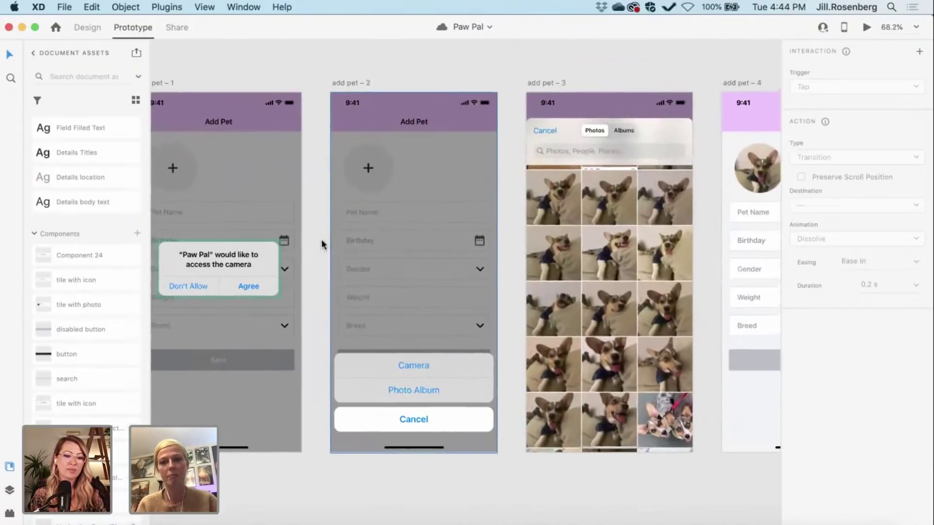
scroll(321, 238, "up", 1)
scroll(321, 239, "left", 1)
left_click(164, 81)
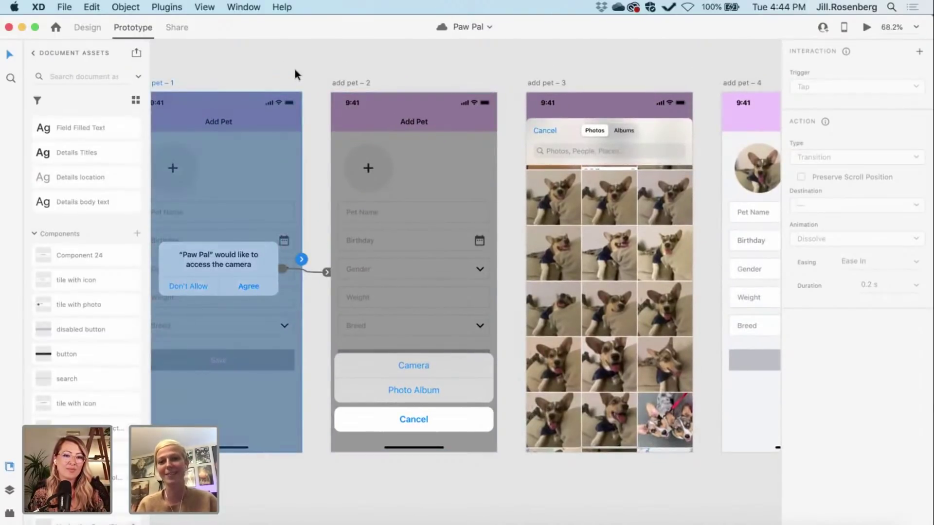
scroll(308, 68, "down", 2)
scroll(309, 69, "right", 3)
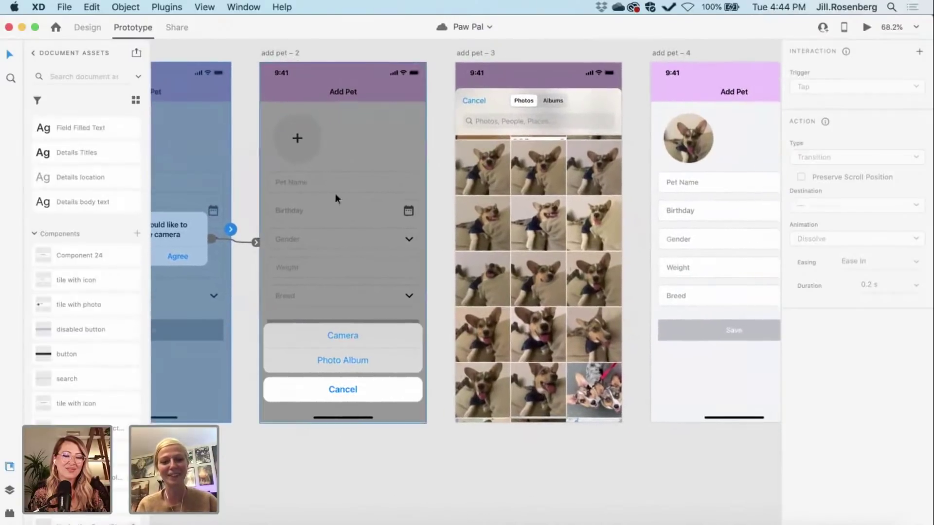
Step: Wire the Photo Album option on add pet – 2 to the add pet – 3 artboard
left_click(413, 367)
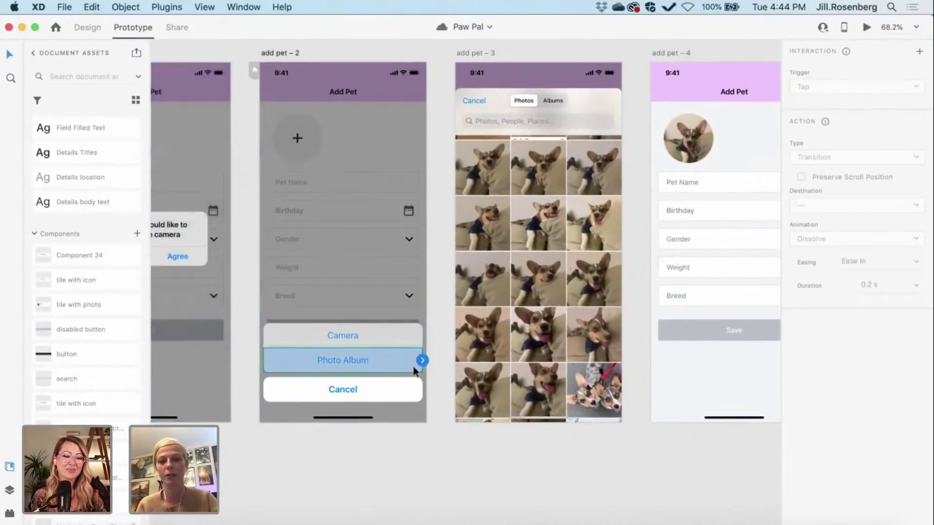
left_click_drag(422, 360, 465, 306)
scroll(465, 307, "right", 7)
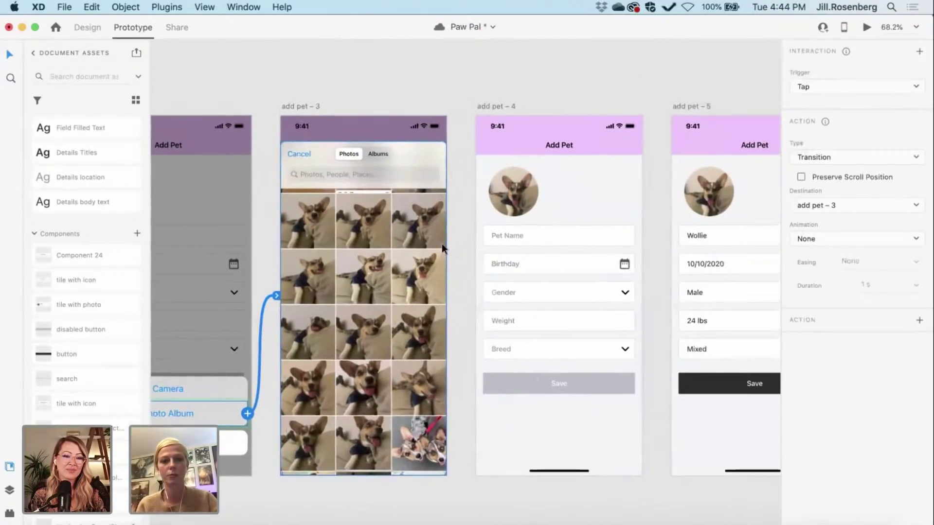
Step: Select the add pet – 3 photo picker artboard
left_click(311, 234)
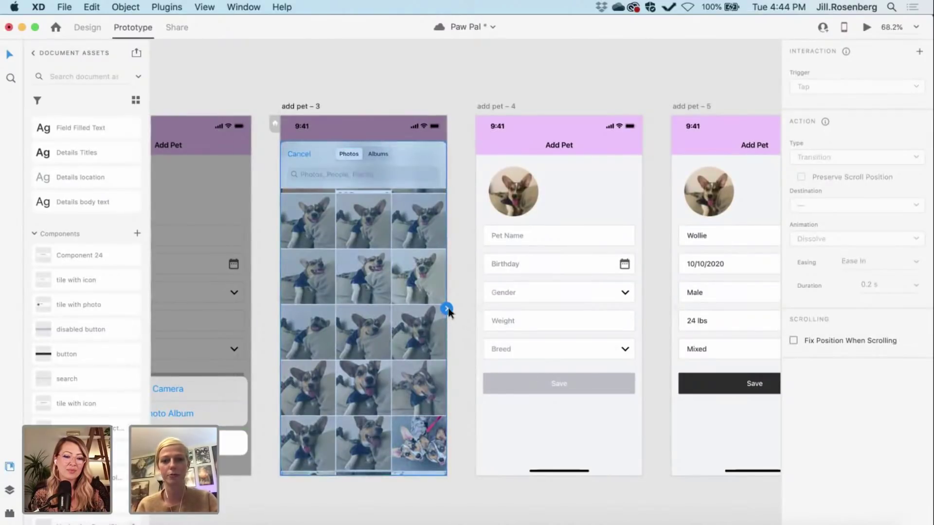
left_click(266, 74)
scroll(267, 74, "down", 5)
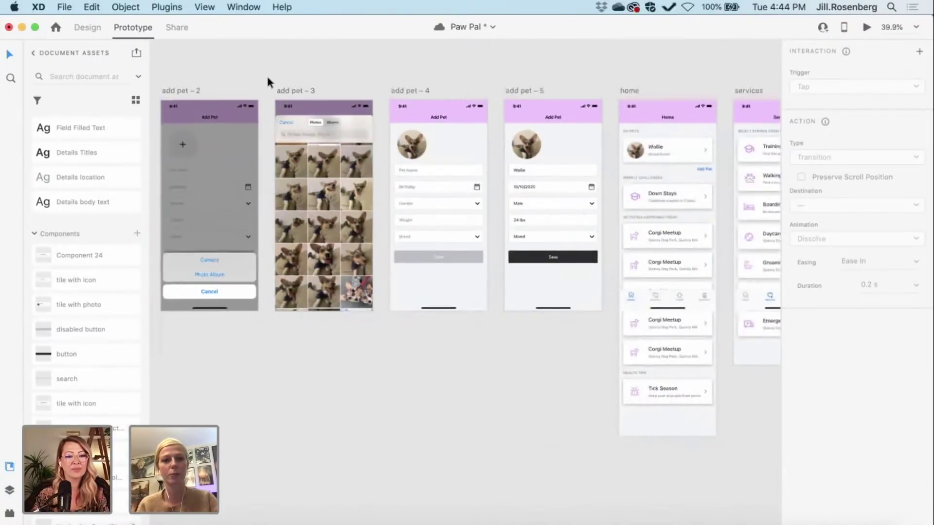
left_click(370, 171)
scroll(370, 171, "left", 2)
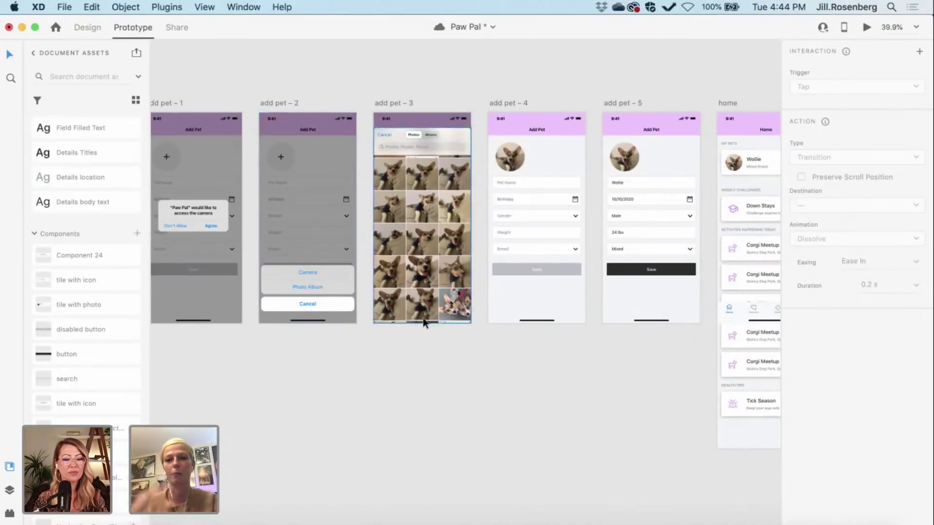
left_click(427, 235)
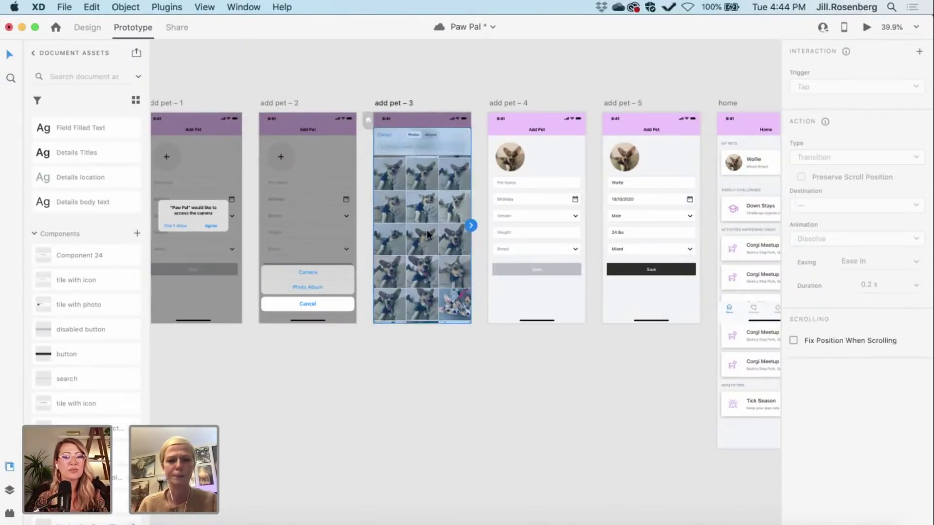
Step: In Design mode, copy the photo grid and place the copy below the screens
left_click(86, 28)
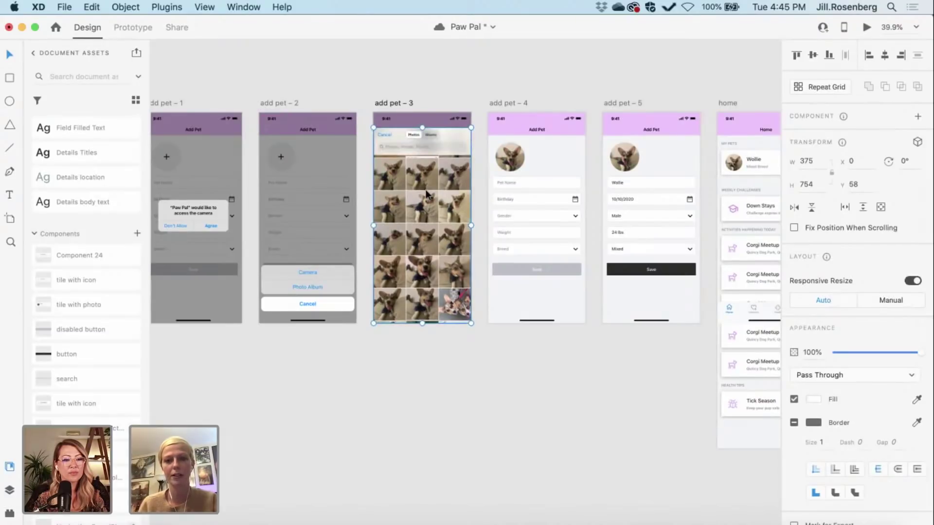
key("super+c")
key("super+c")
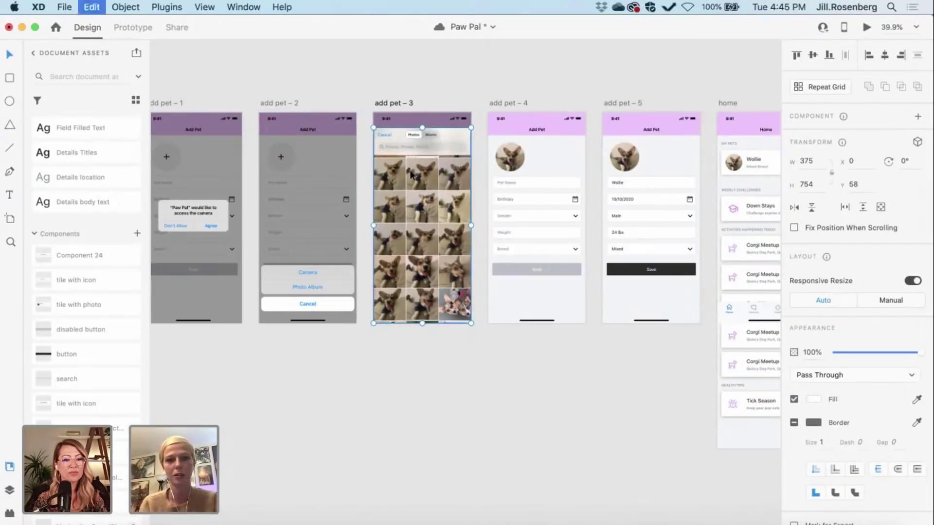
left_click_drag(412, 174, 309, 390)
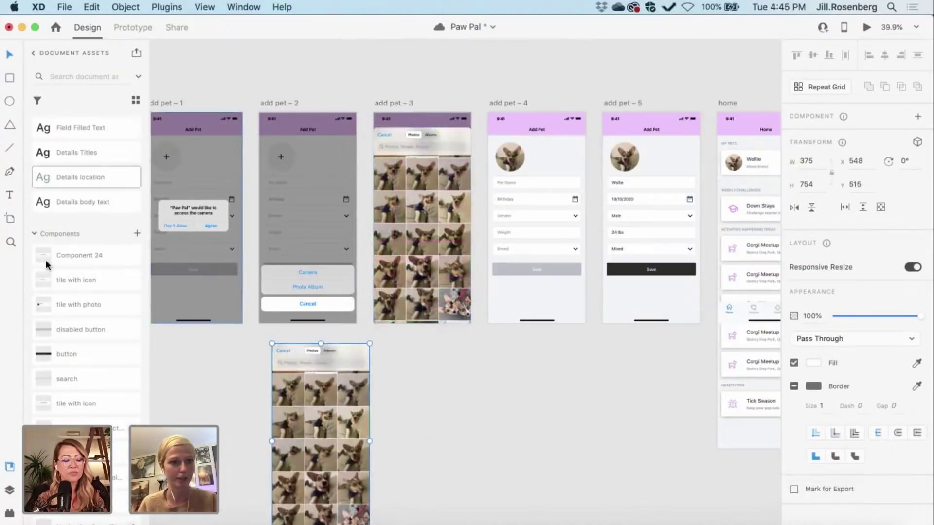
left_click(9, 490)
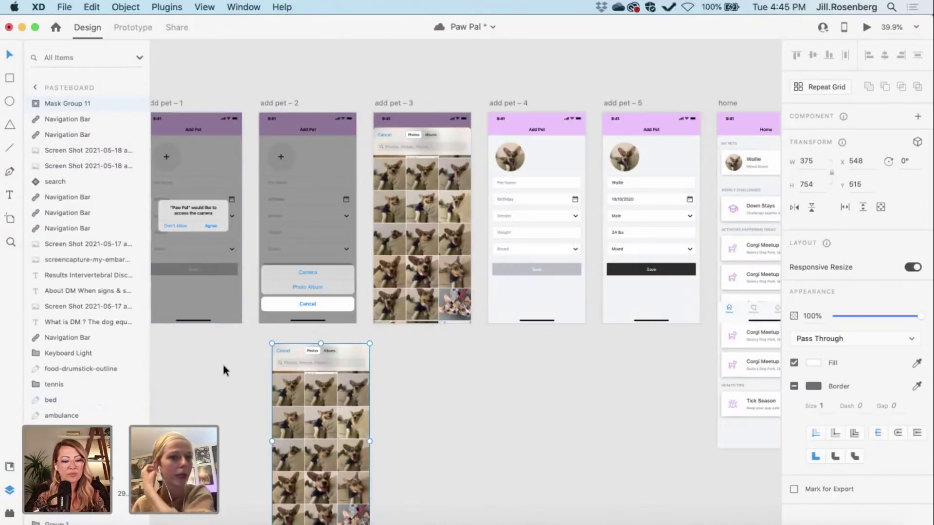
left_click_drag(305, 434, 291, 419)
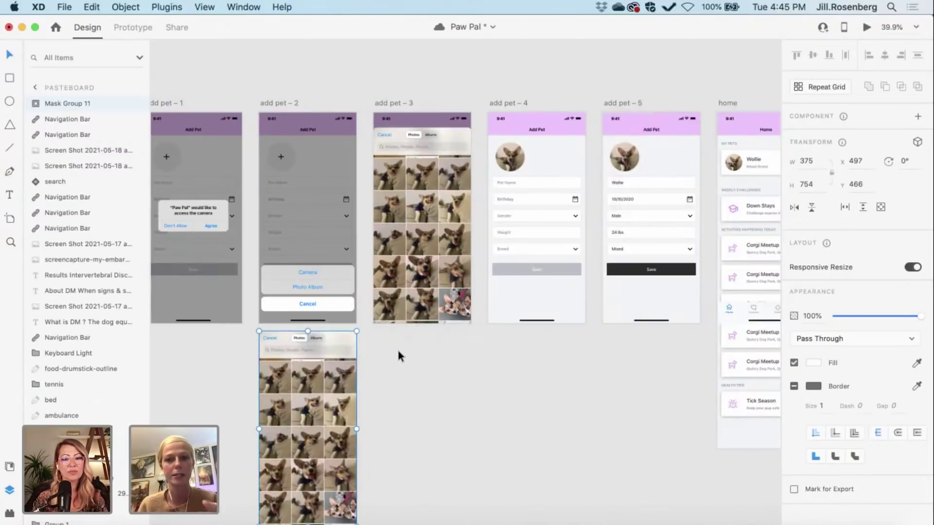
Step: Select the photo grid copy and rename its layer
left_click(422, 264)
key("ctrl+z")
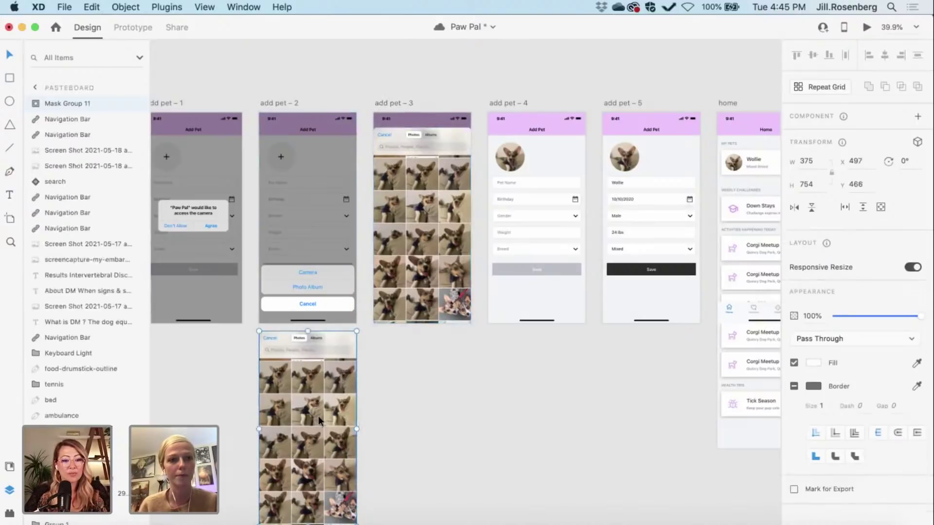
left_click(450, 203)
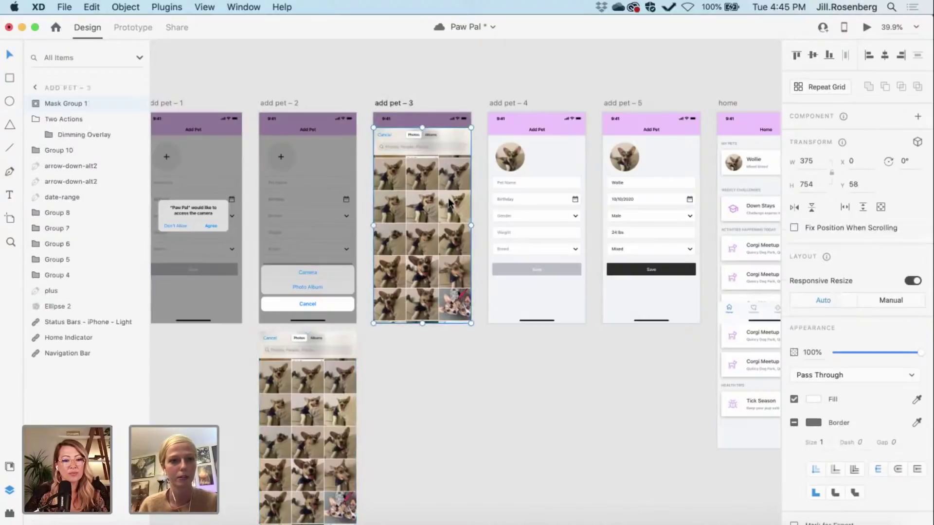
left_click(312, 401)
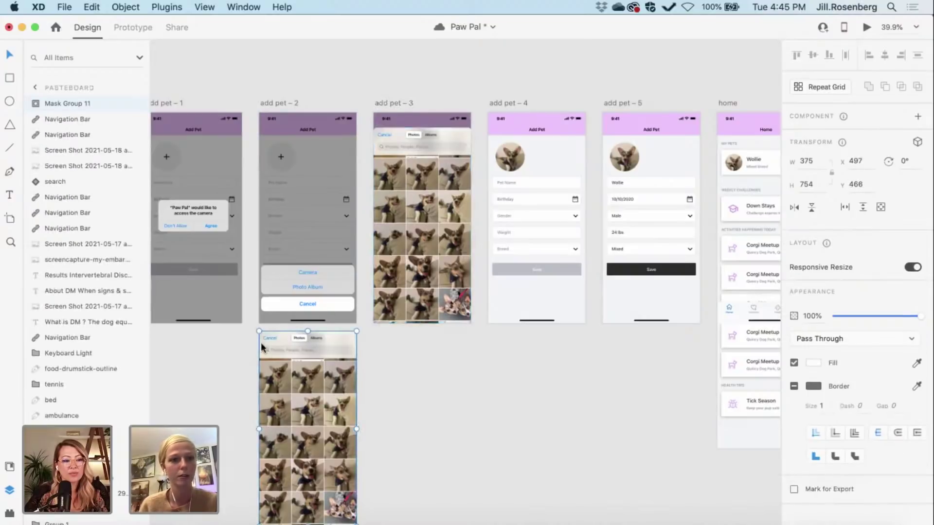
double_click(83, 103)
left_click(93, 103)
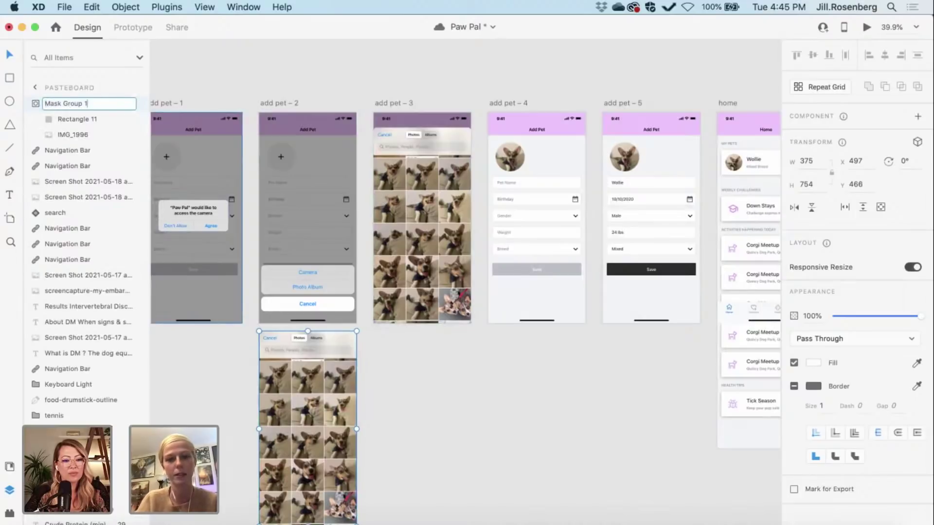
left_click(468, 448)
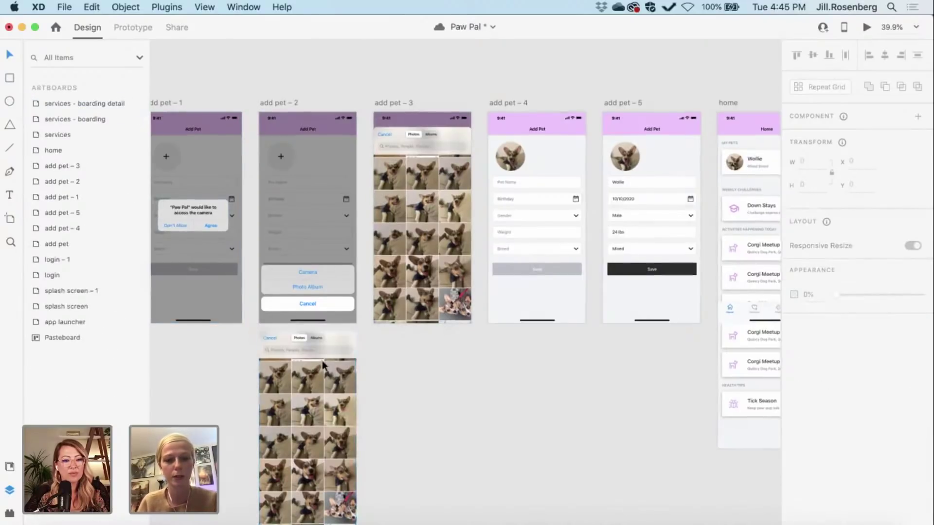
Step: Move the photo grid copy into add pet – 2 and nudge it down two steps
scroll(322, 363, "up", 3)
left_click_drag(317, 380, 316, 361)
scroll(258, 290, "up", 5)
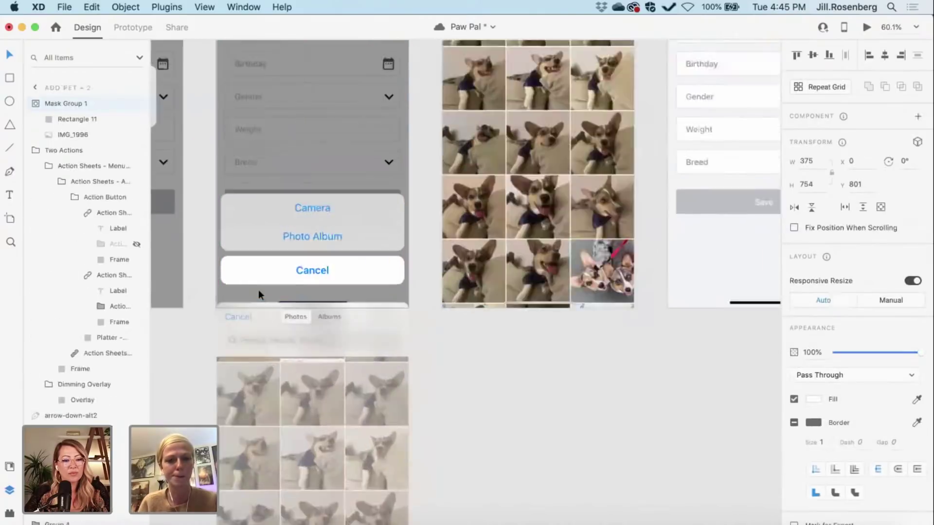
key("Down")
key("Down")
key("Down")
key("Down")
key("Down")
key("Down")
key("Down")
key("Down")
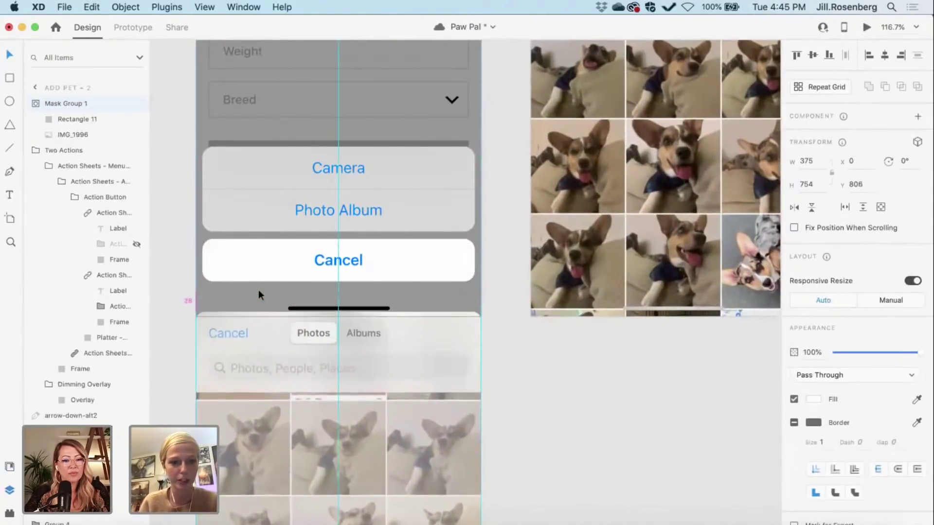
key("Down")
key("Down")
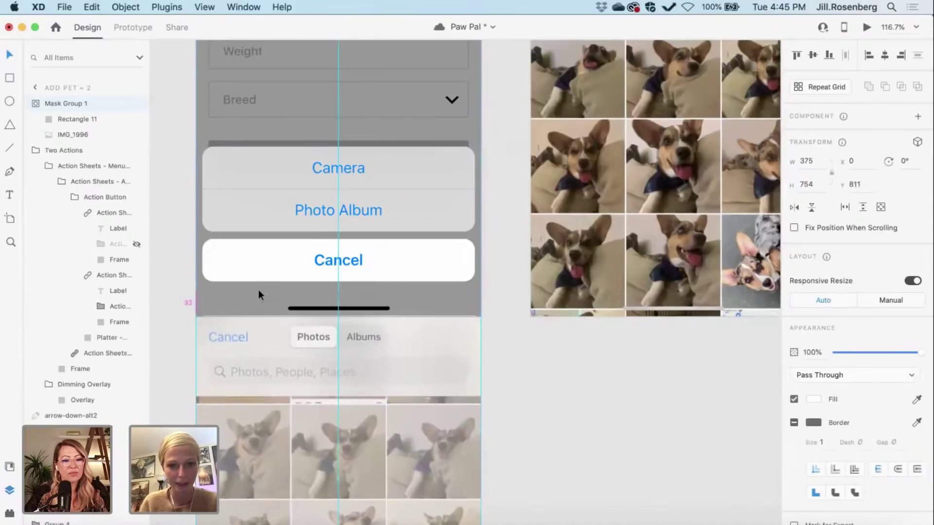
Step: Deselect the grid, pan across the add-pet screens, and select the add pet – 2 artboard
left_click(530, 400)
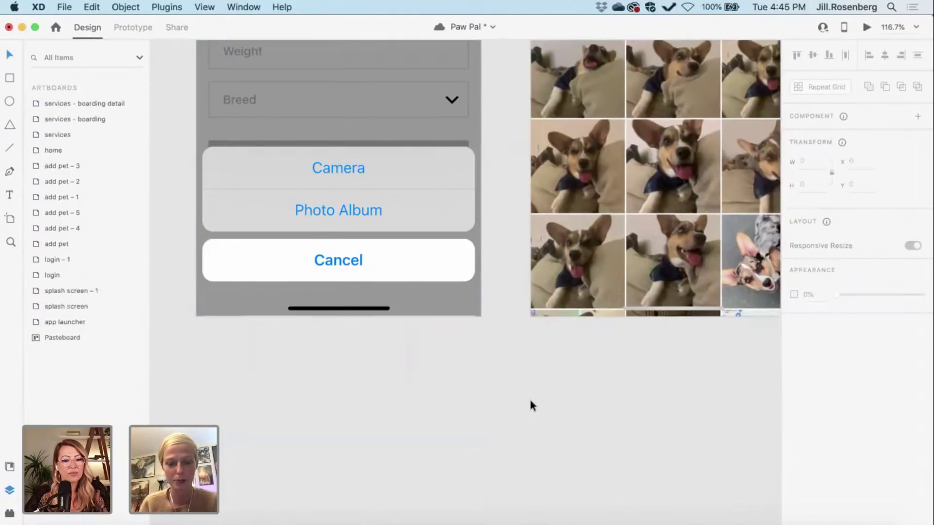
scroll(530, 401, "down", 3)
scroll(530, 401, "right", 5)
scroll(530, 400, "up", 2)
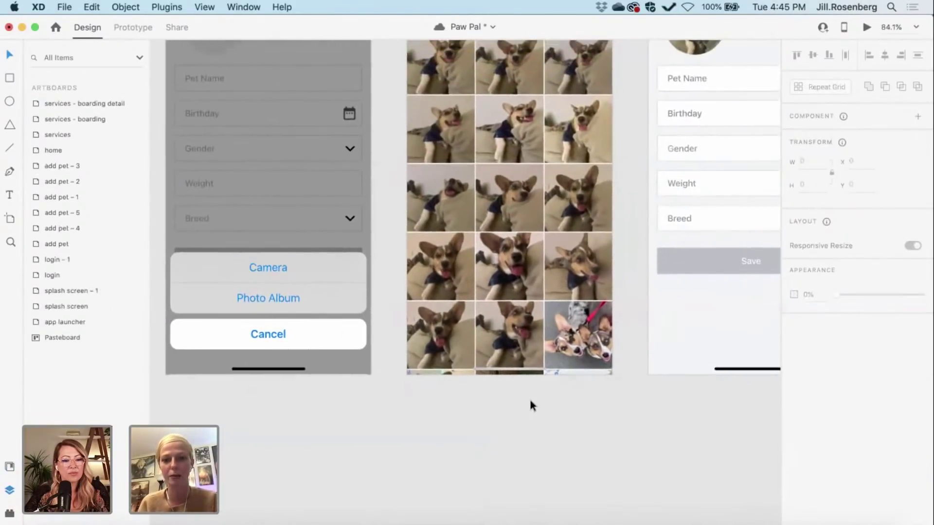
scroll(529, 398, "right", 7)
scroll(530, 398, "up", 1)
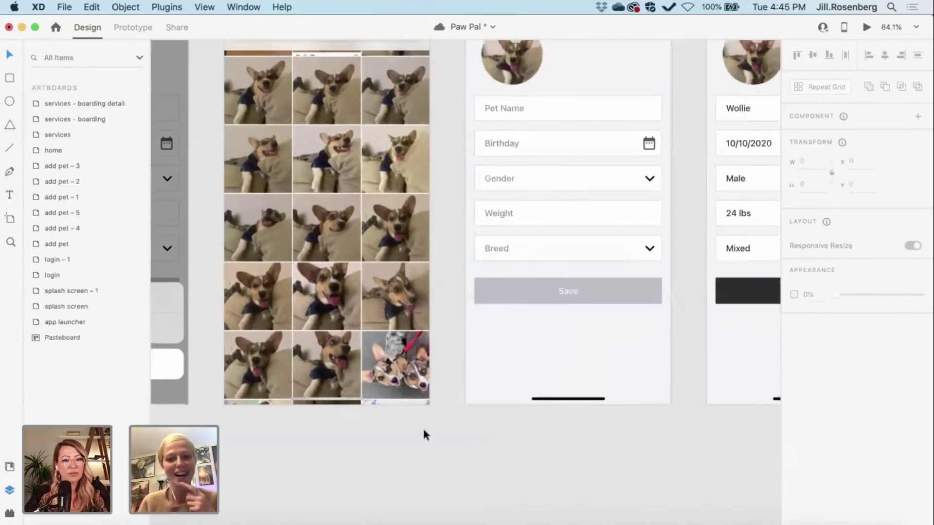
scroll(423, 435, "down", 3)
scroll(423, 434, "left", 3)
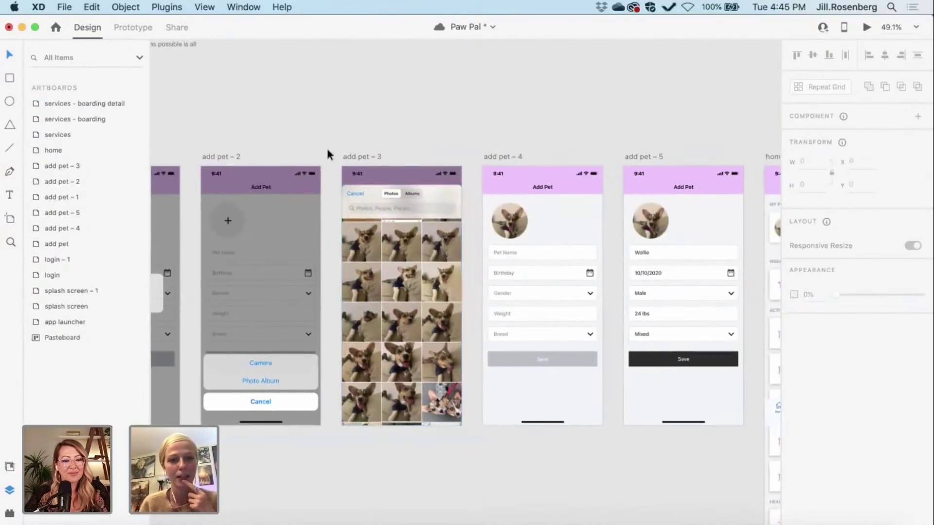
left_click(218, 157)
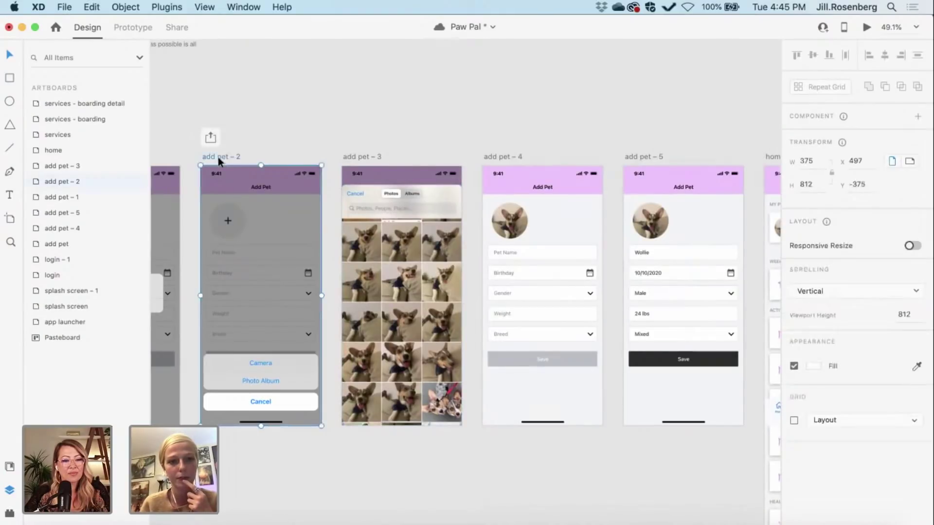
scroll(256, 378, "left", 3)
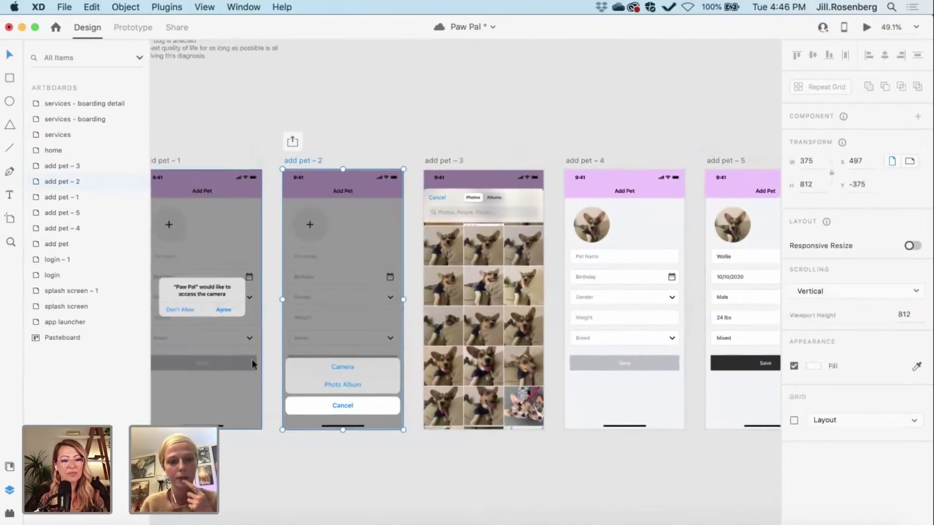
Step: In Prototype mode, change the Photo Album link's action from Transition to Auto-Animate
left_click(133, 27)
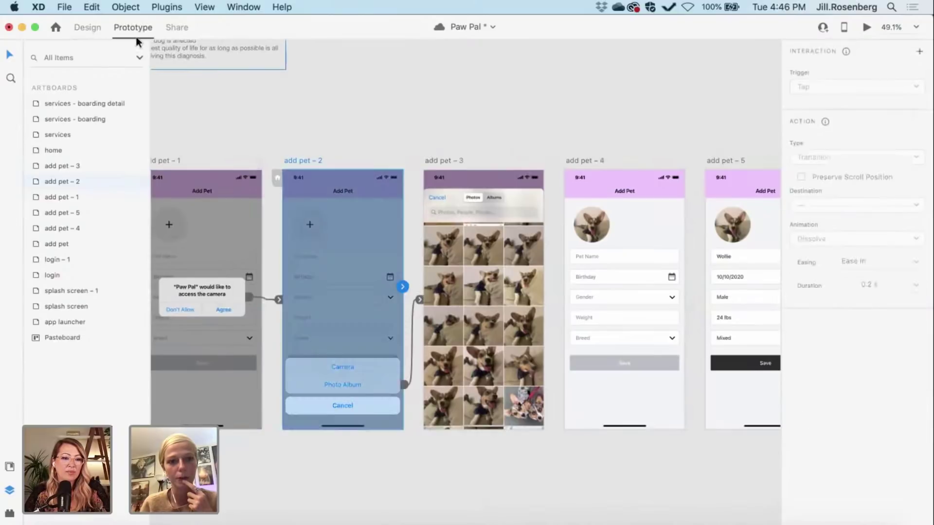
left_click(419, 299)
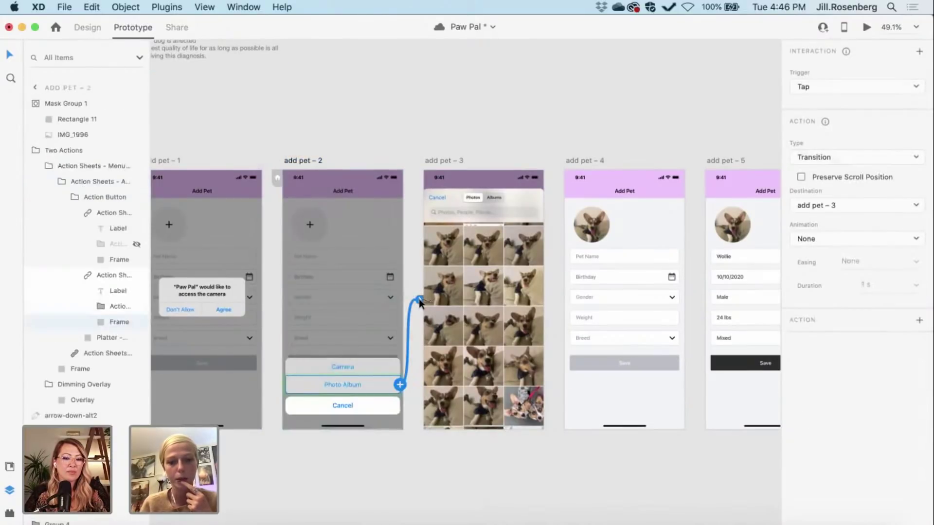
scroll(419, 299, "right", 4)
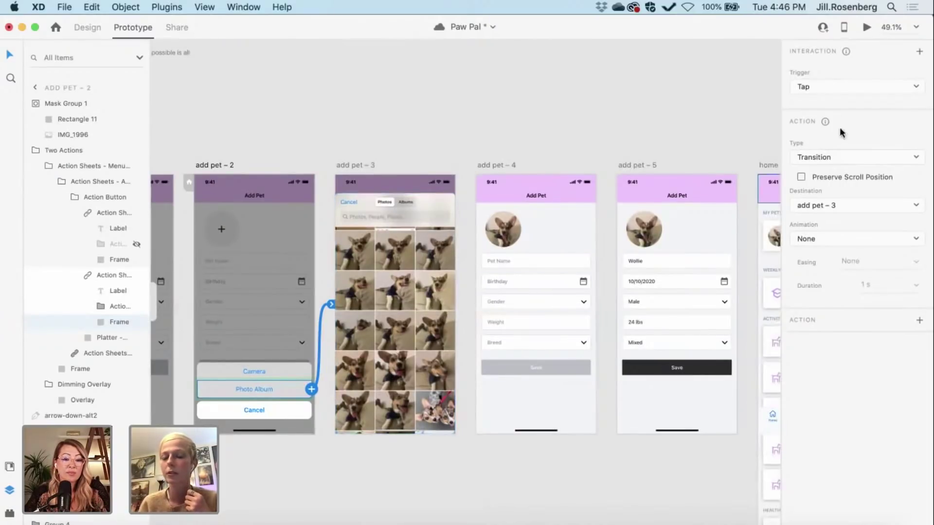
left_click(816, 158)
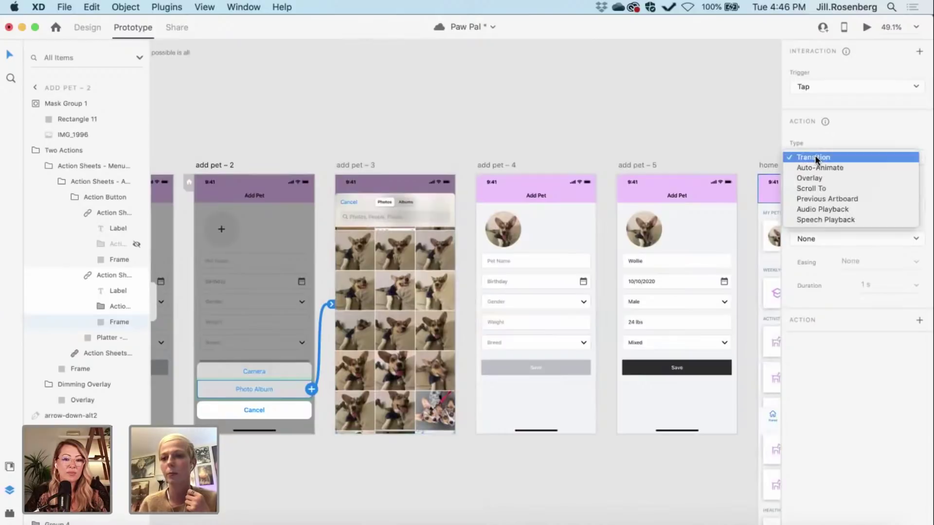
left_click(816, 169)
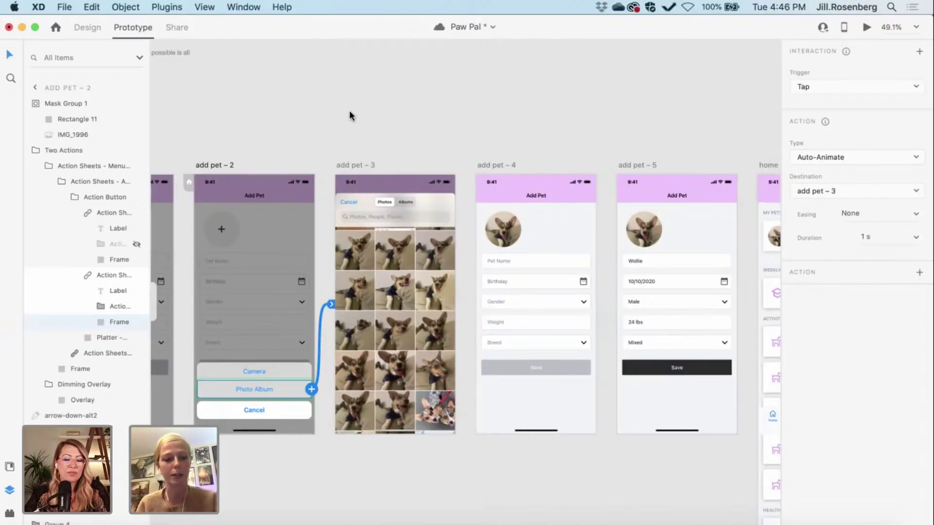
key("Escape")
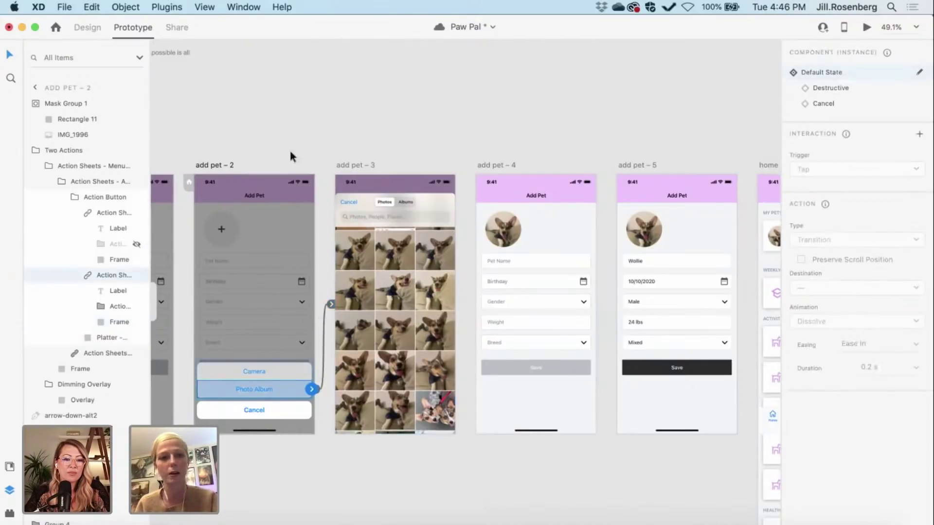
left_click(285, 132)
scroll(285, 132, "down", 5)
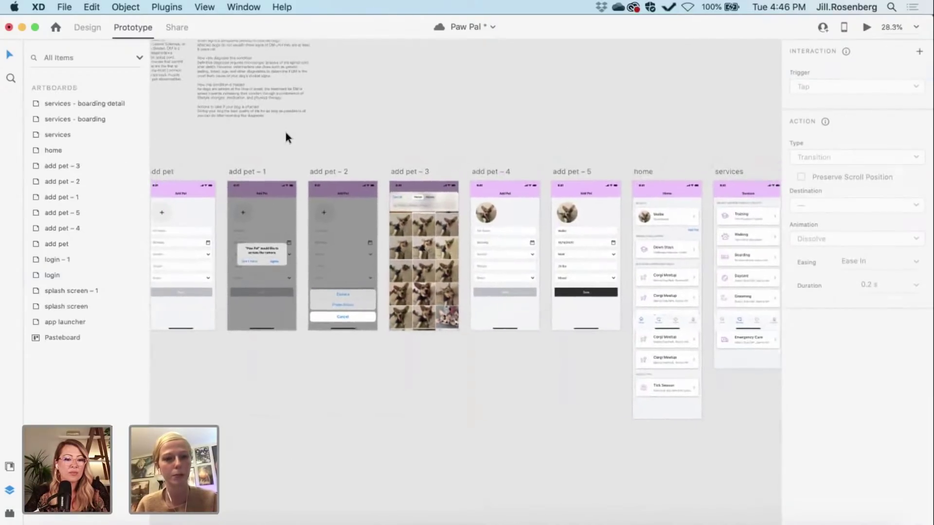
scroll(285, 132, "up", 2)
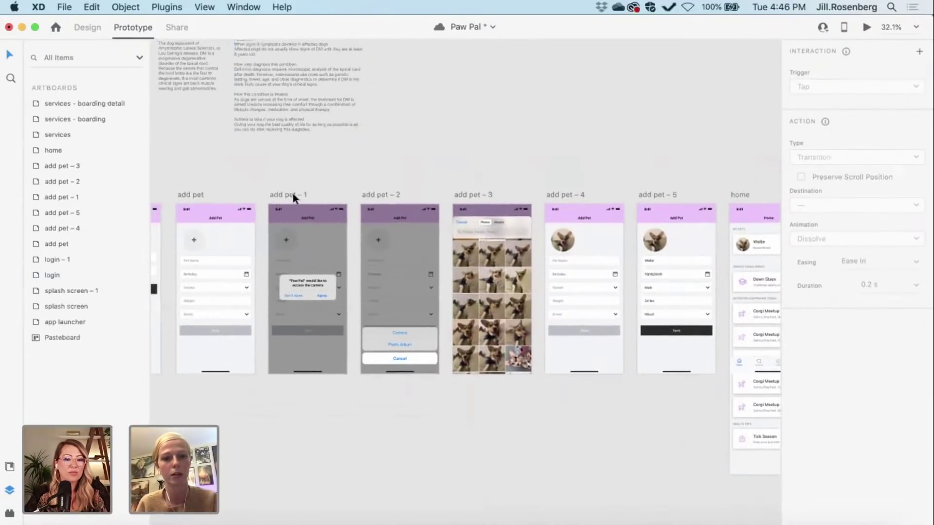
left_click(293, 194)
left_click(867, 28)
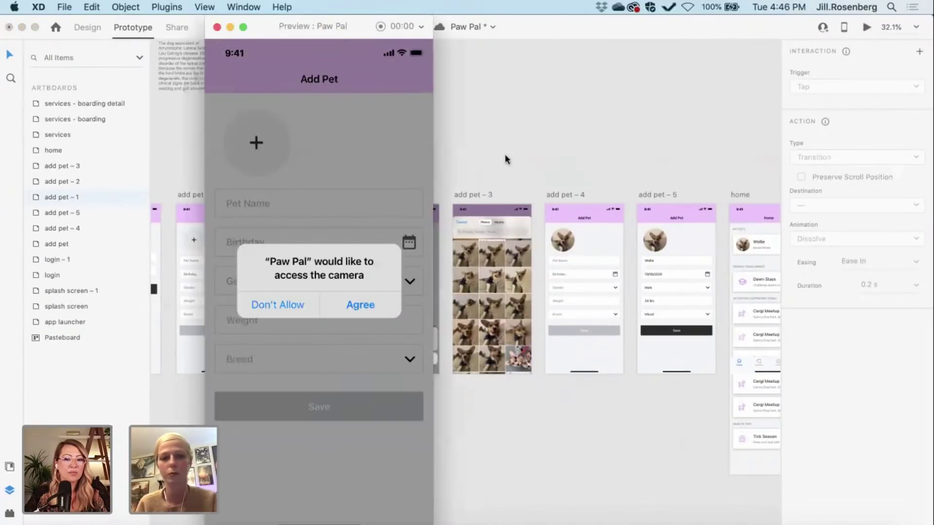
left_click(366, 307)
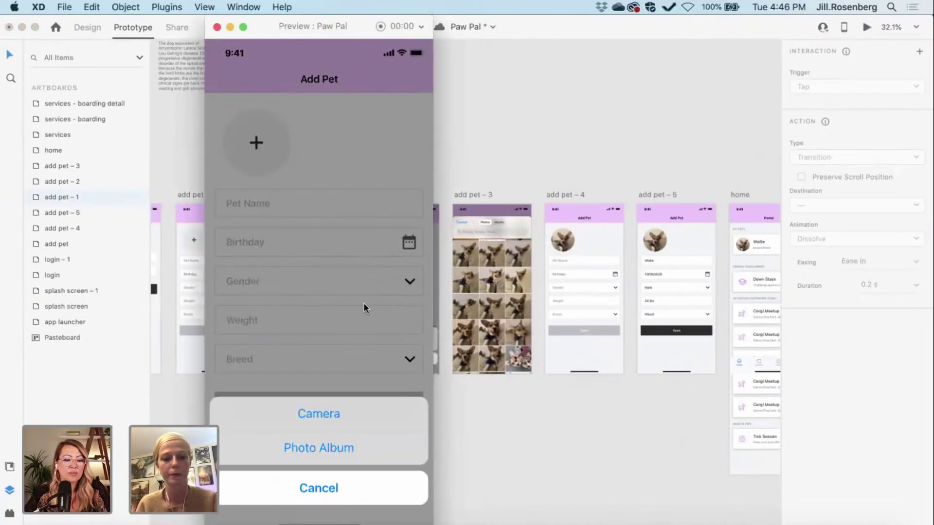
left_click(344, 449)
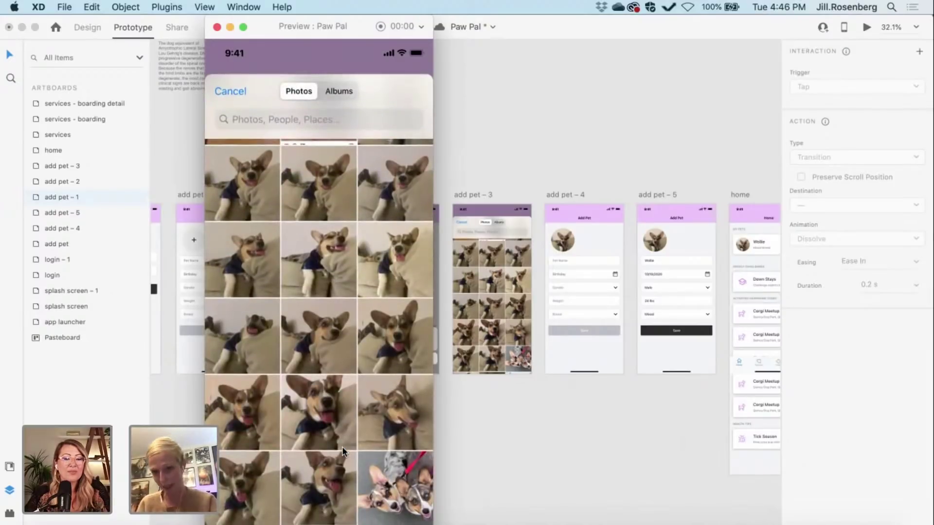
left_click(215, 25)
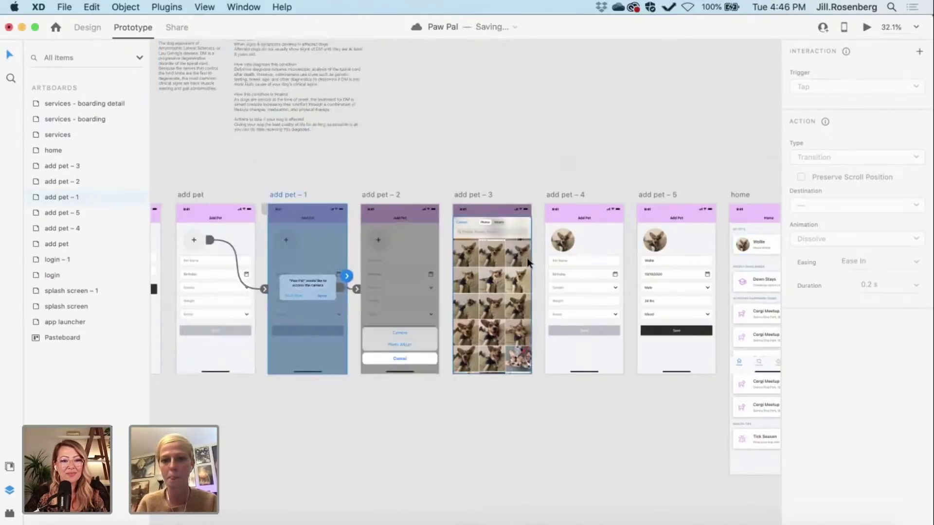
Step: Set the Photo Album auto-animate duration to 0.3 s and select the add pet – 2 artboard
left_click(386, 193)
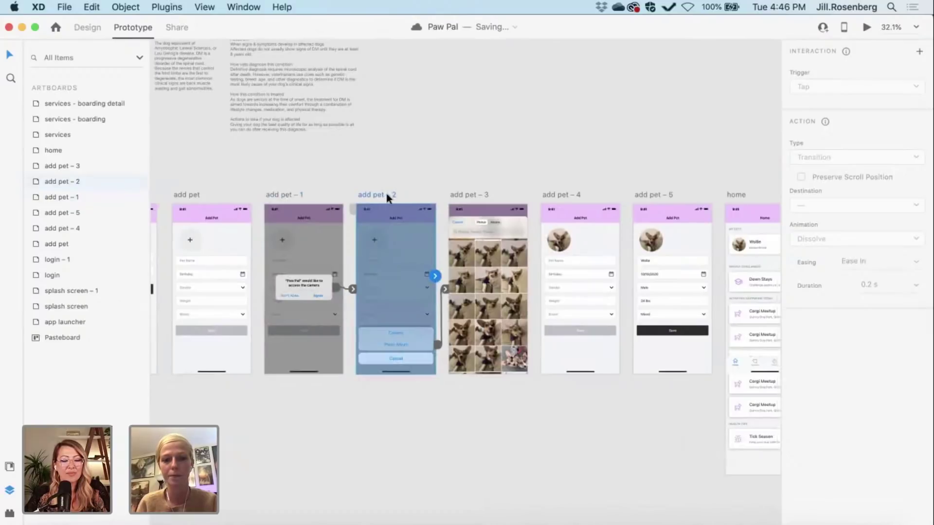
scroll(618, 208, "up", 3)
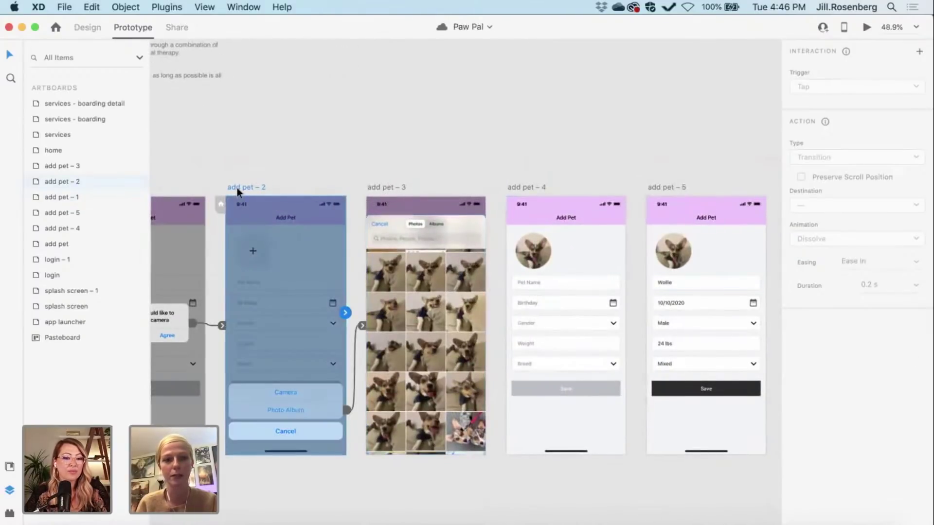
left_click(362, 326)
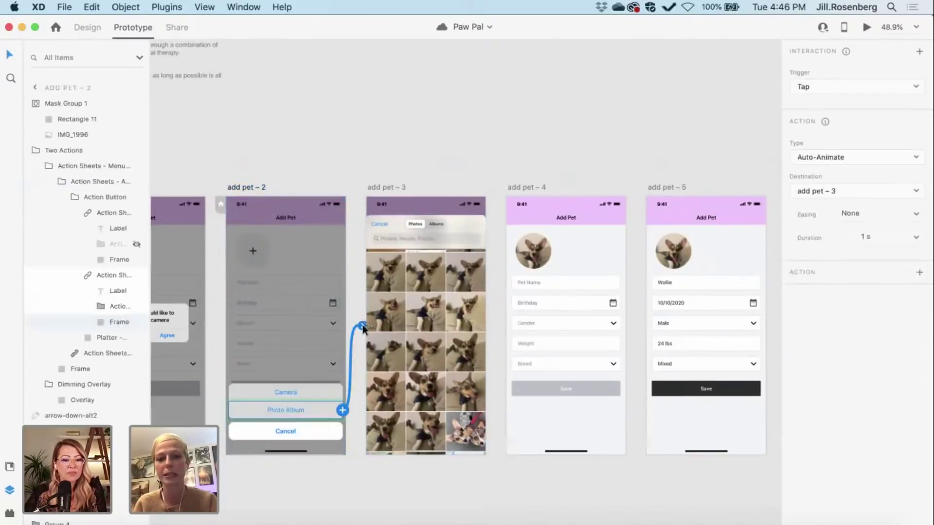
left_click(864, 237)
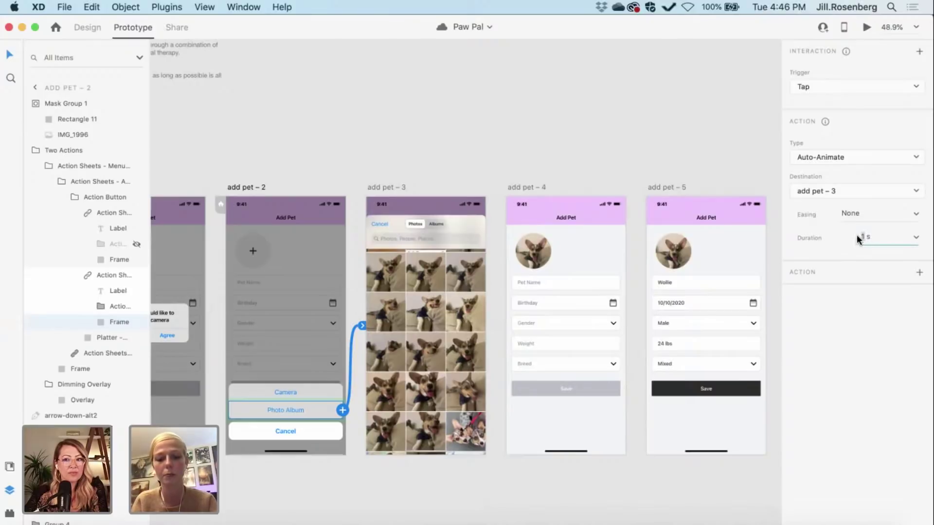
type(".3")
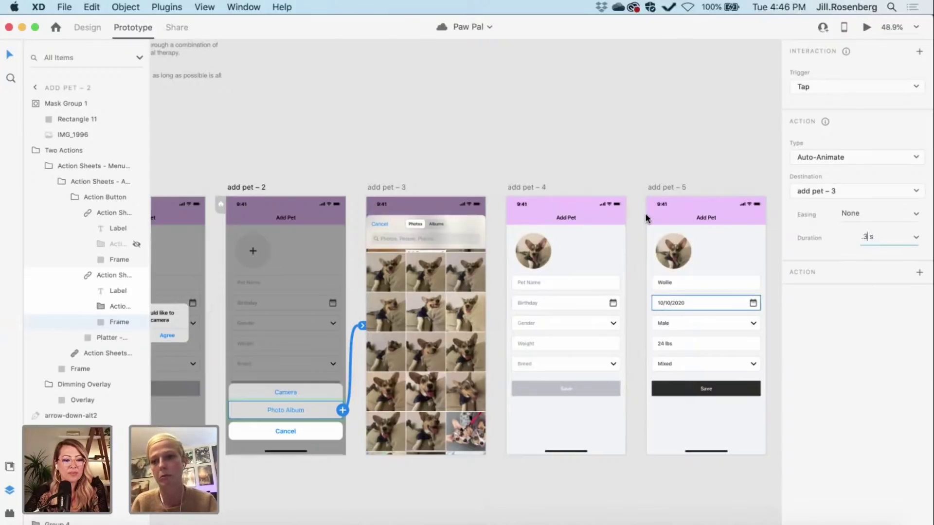
key("Return")
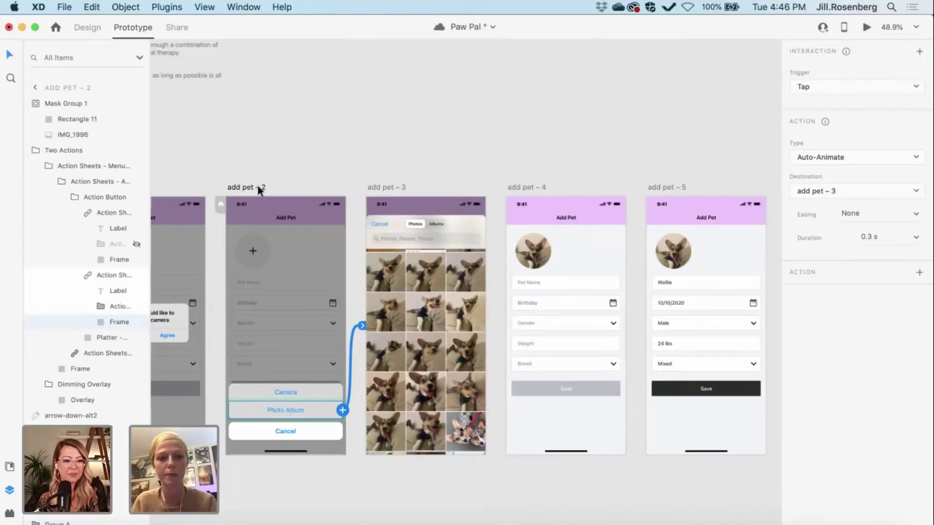
left_click(257, 187)
Step: Preview from add pet – 2, tap Photo Album to see the picker, then close the preview
left_click(866, 27)
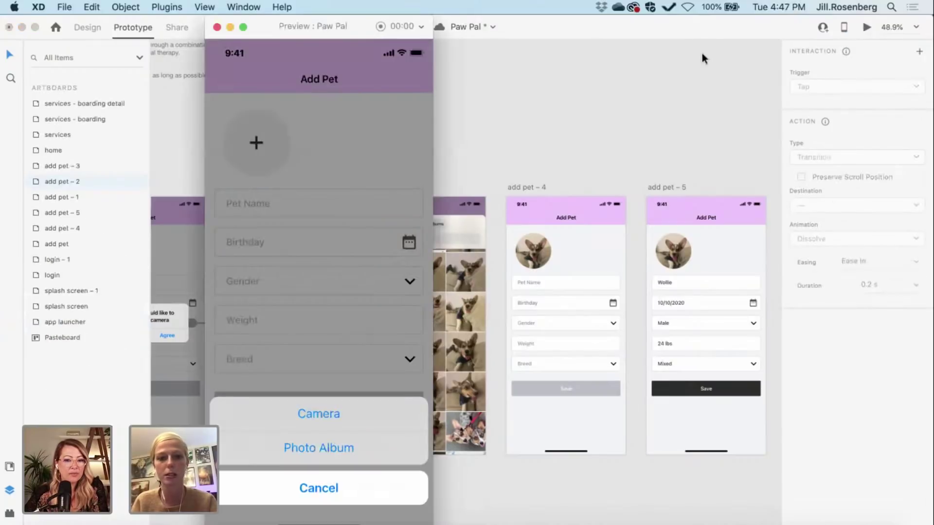
left_click(317, 448)
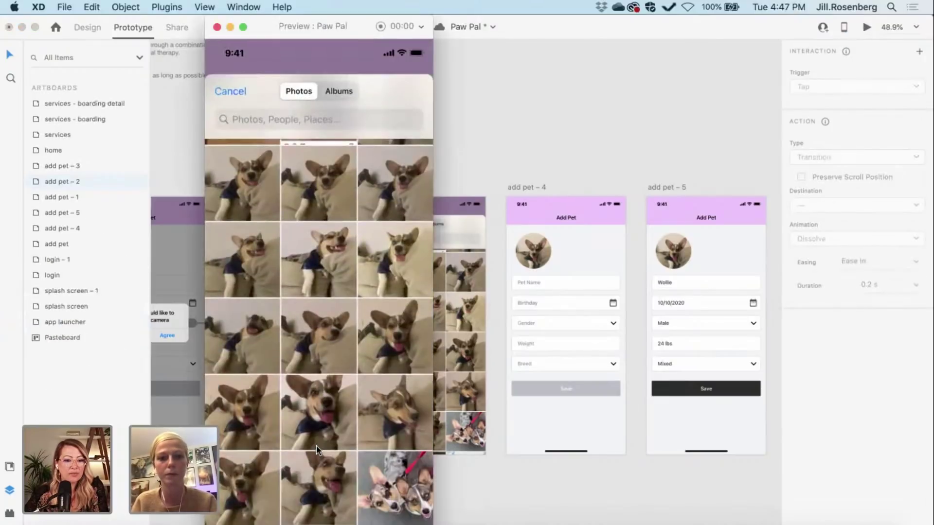
left_click(217, 28)
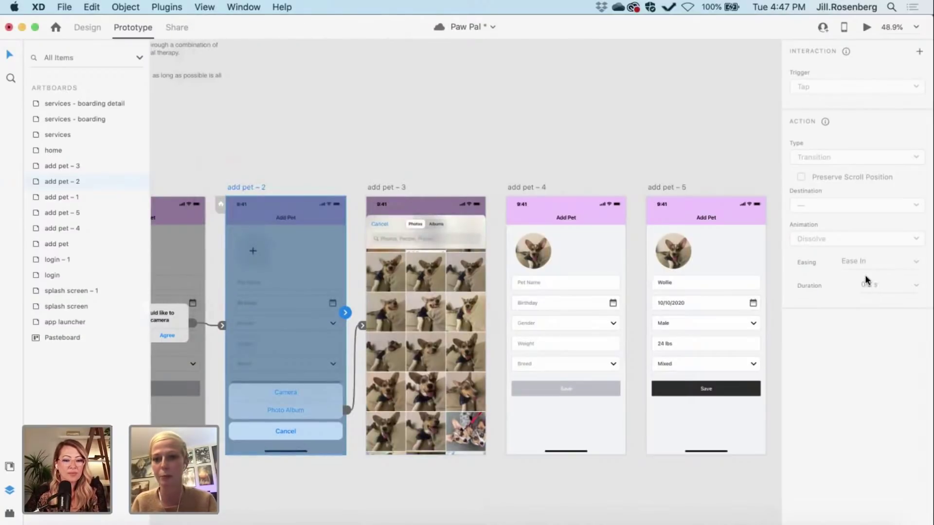
Step: Shorten the Photo Album auto-animate duration to 0.2 s
left_click(365, 327)
left_click(870, 237)
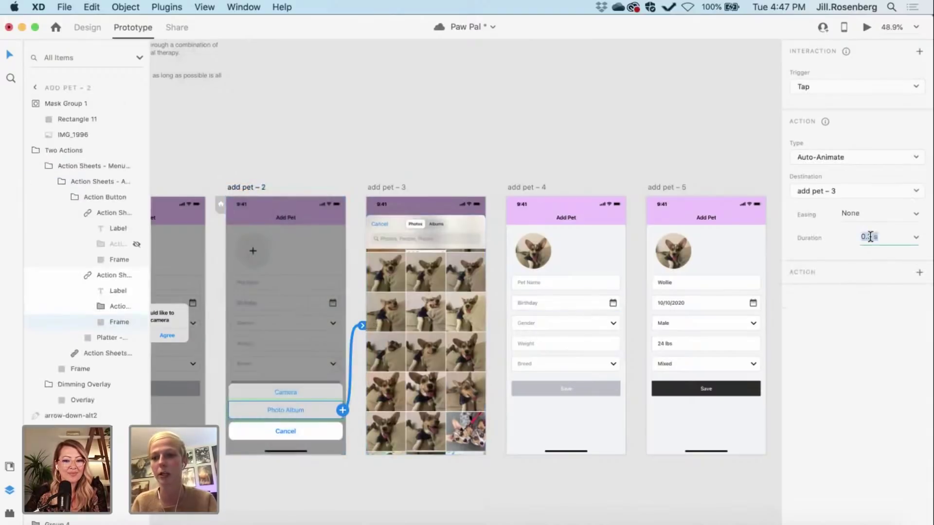
left_click(870, 237)
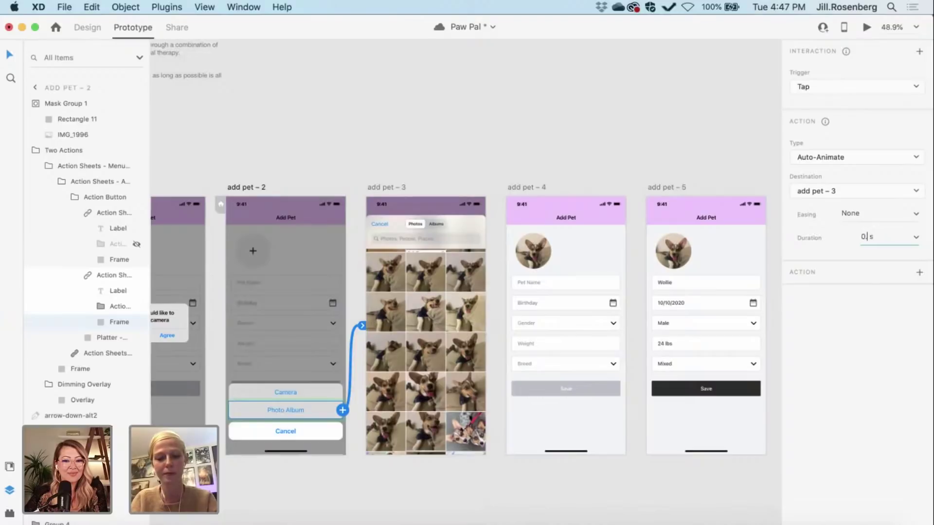
key("Return")
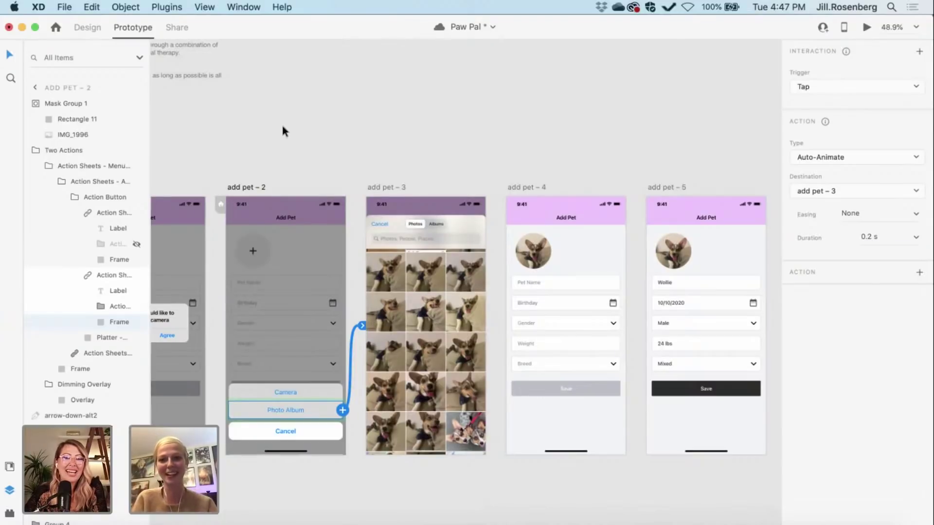
Step: Pan across the add-pet, home and services artboards, then return to Design mode
scroll(282, 123, "right", 3)
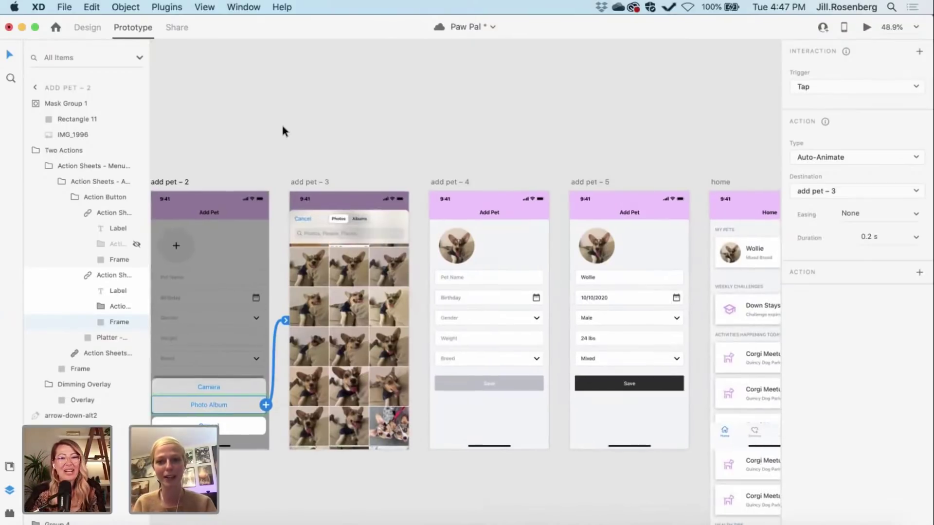
scroll(281, 123, "up", 2)
scroll(281, 123, "left", 1)
scroll(281, 122, "down", 3)
scroll(281, 122, "right", 2)
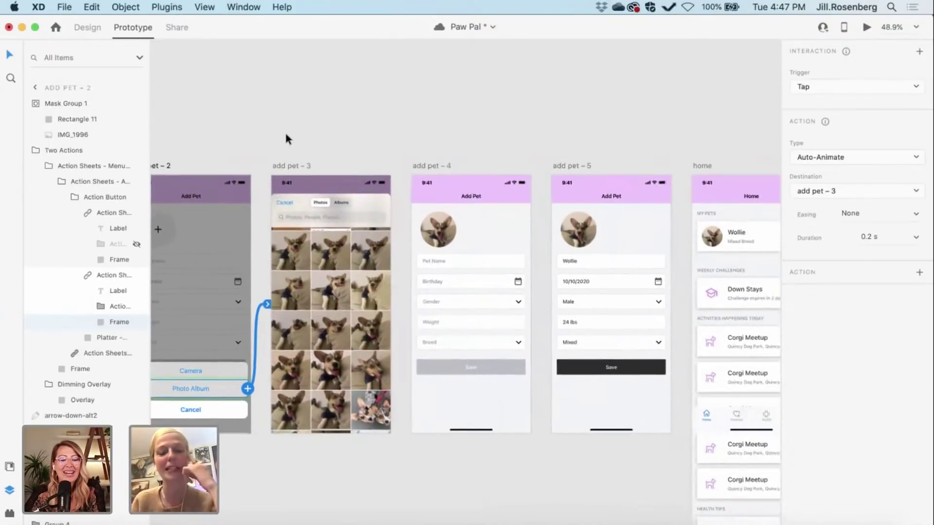
scroll(366, 238, "right", 3)
scroll(366, 237, "down", 1)
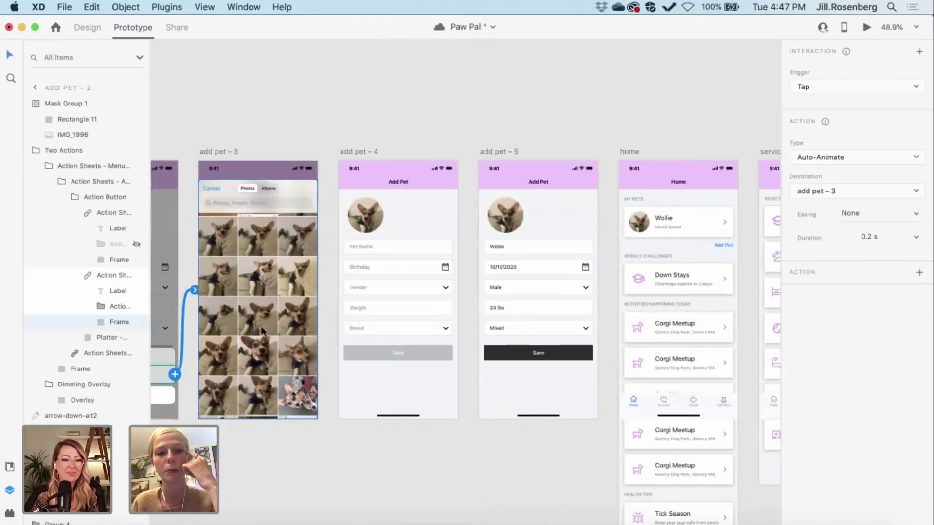
scroll(261, 325, "left", 3)
scroll(260, 325, "up", 1)
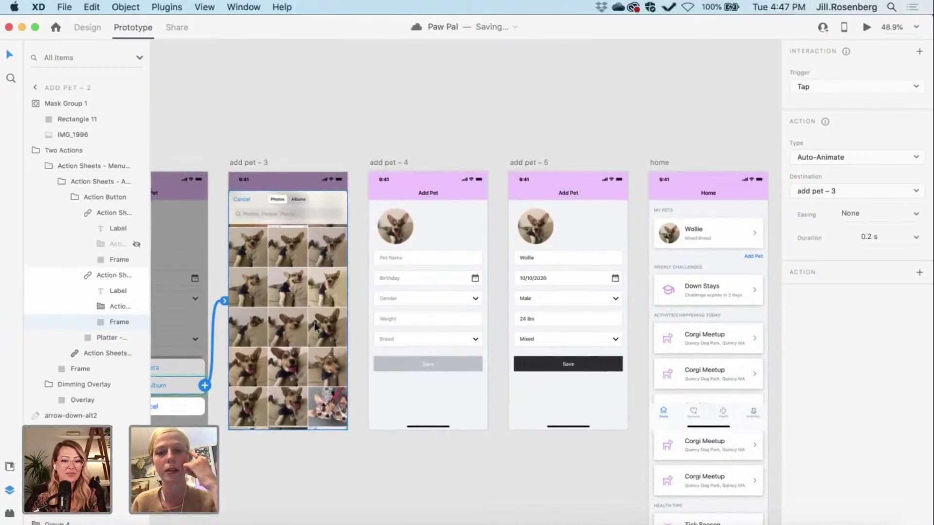
left_click(87, 28)
left_click(310, 209)
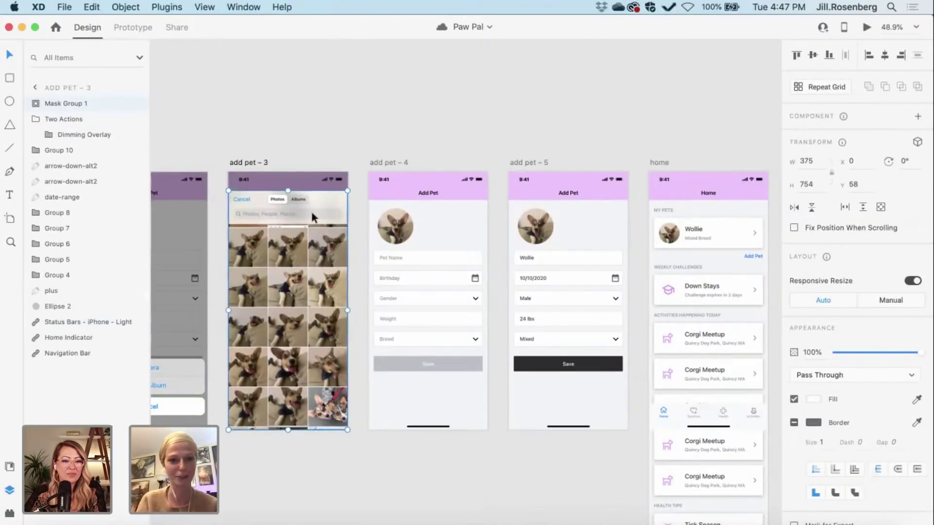
key("super+d")
left_click_drag(295, 200, 418, 428)
scroll(418, 429, "up", 5)
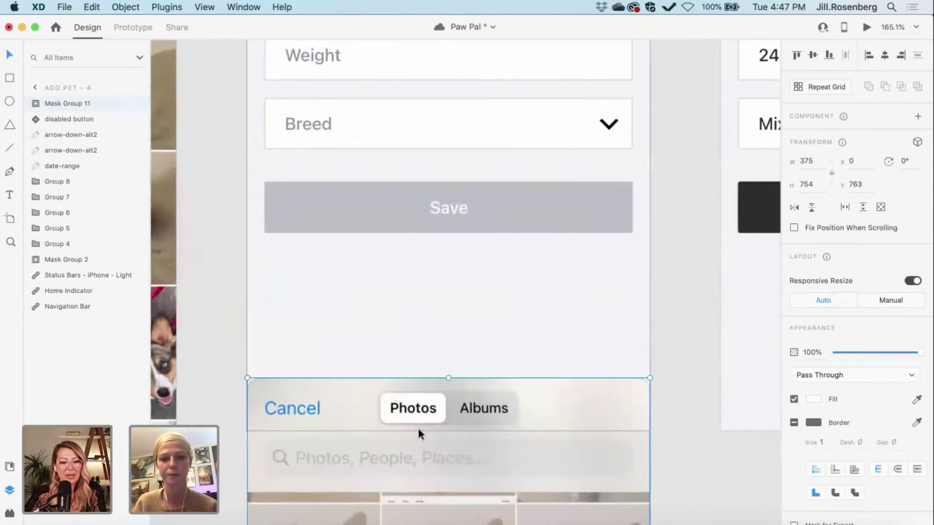
key("Down")
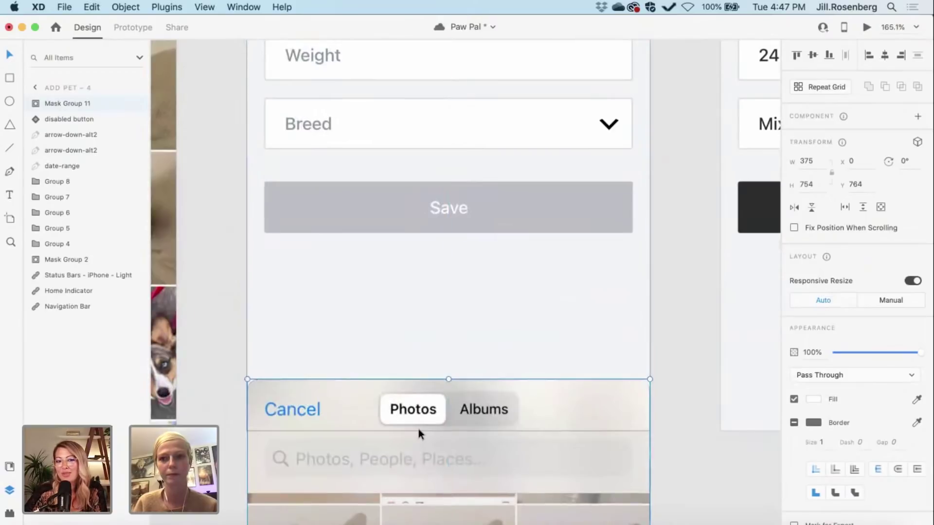
key("Down")
key("Down")
key("Down")
key("Down")
key("Down")
key("Down")
key("Down")
key("Down")
key("Down")
key("Down")
key("Down")
key("Down")
key("Down")
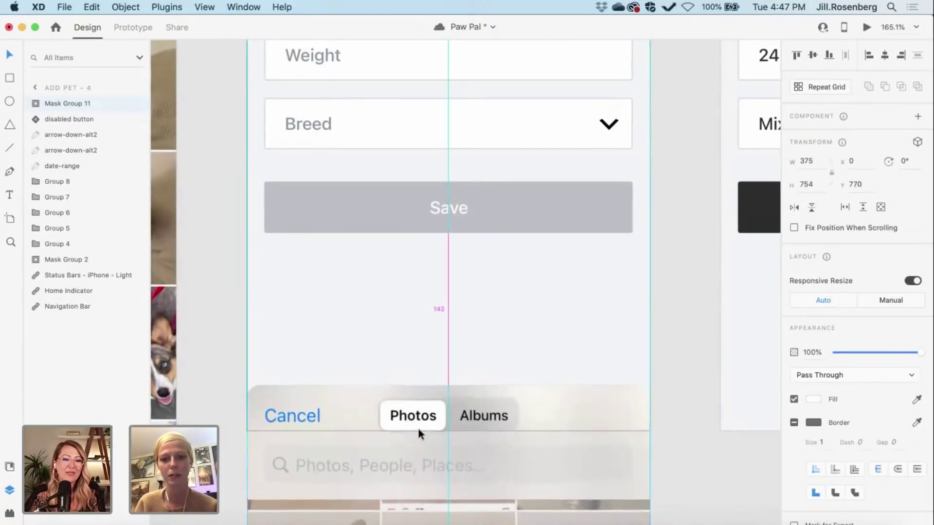
key("Down")
key("Down")
key("Down")
key("Down")
key("Down")
key("Down")
key("Down")
key("Down")
key("Down")
key("Down")
key("Down")
key("Down")
key("Down")
key("Down")
key("Down")
key("Down")
key("Down")
key("Down")
key("Down")
key("Down")
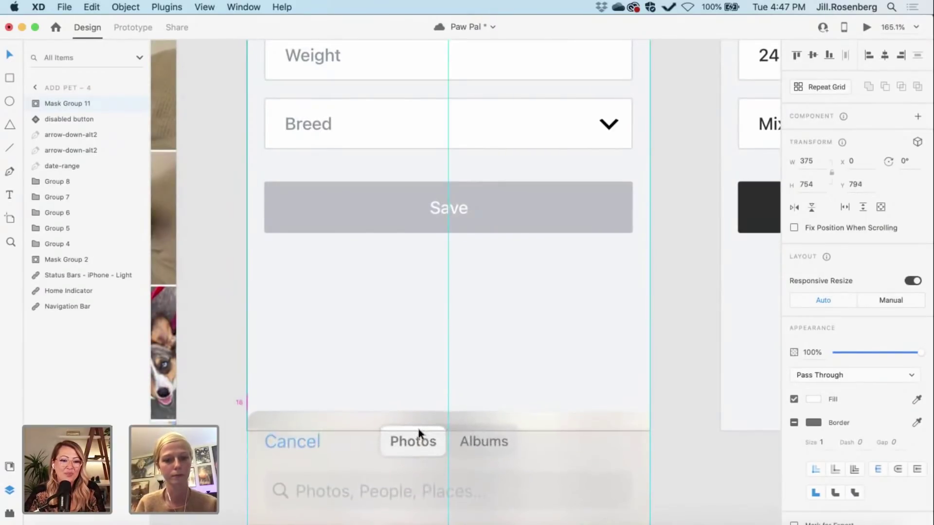
key("Down")
key("Down")
key("Down")
key("Down")
key("Down")
key("Down")
key("Down")
key("Down")
key("Down")
key("Down")
key("Down")
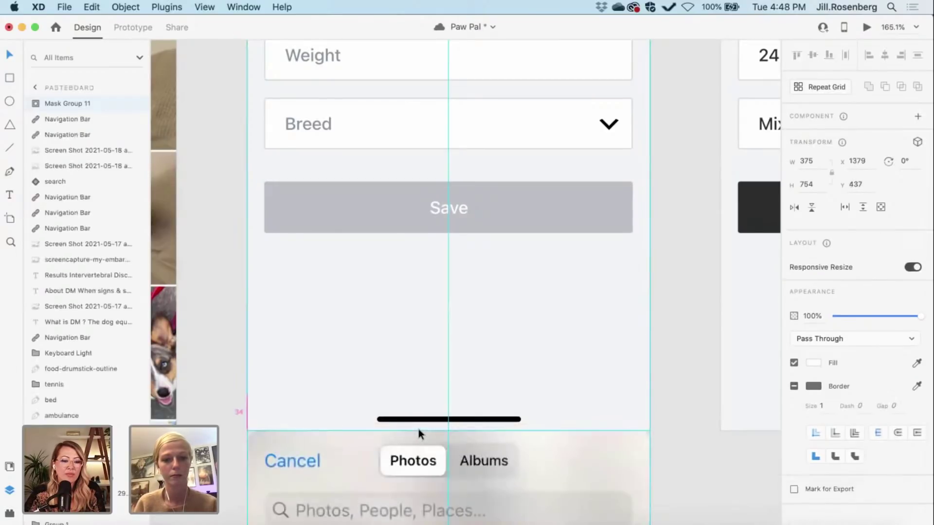
key("Escape")
scroll(369, 434, "down", 5)
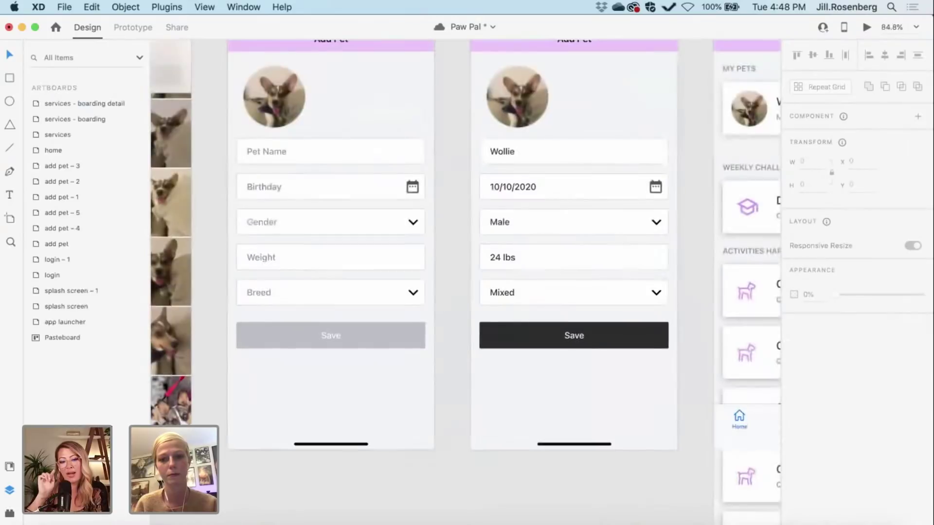
scroll(274, 462, "down", 3)
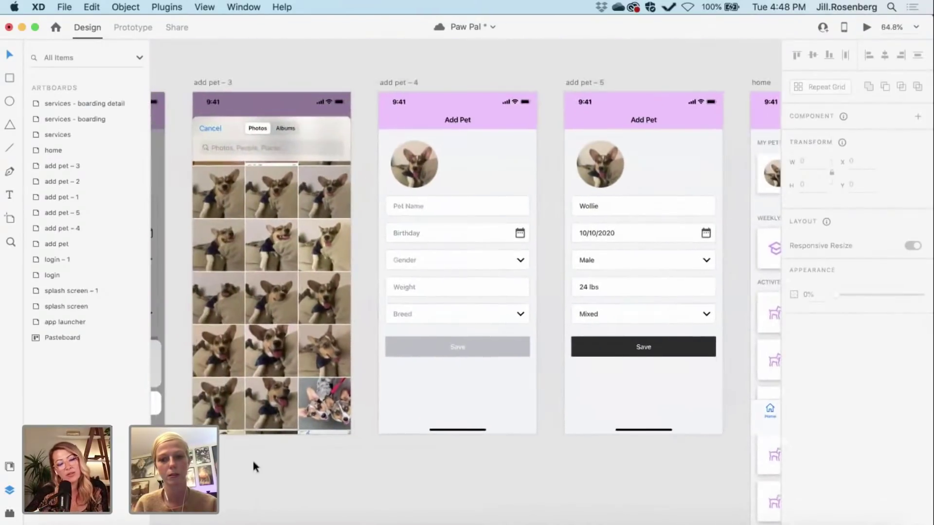
left_click(413, 433)
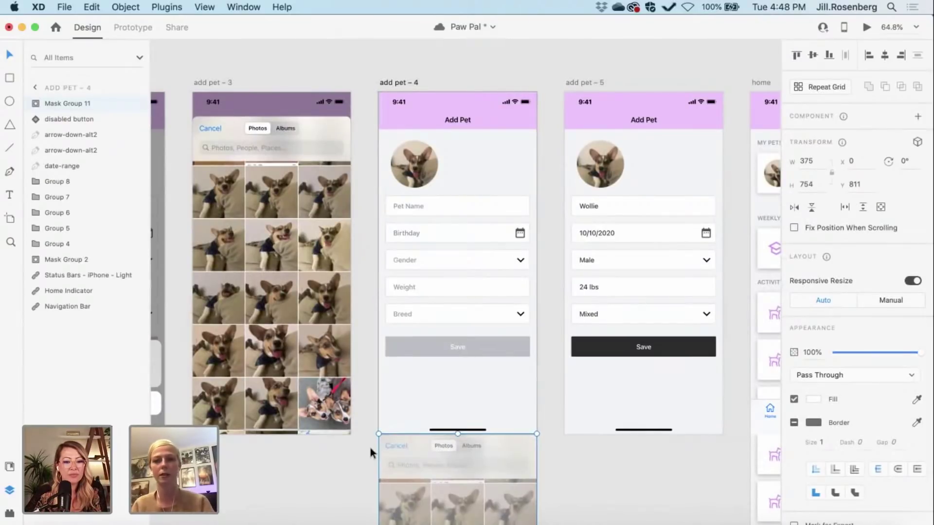
scroll(370, 448, "left", 3)
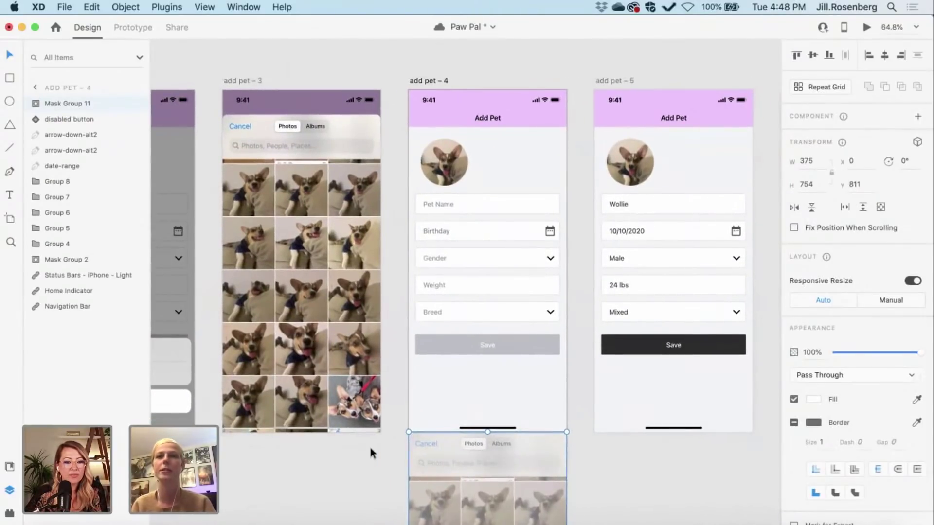
scroll(369, 448, "right", 3)
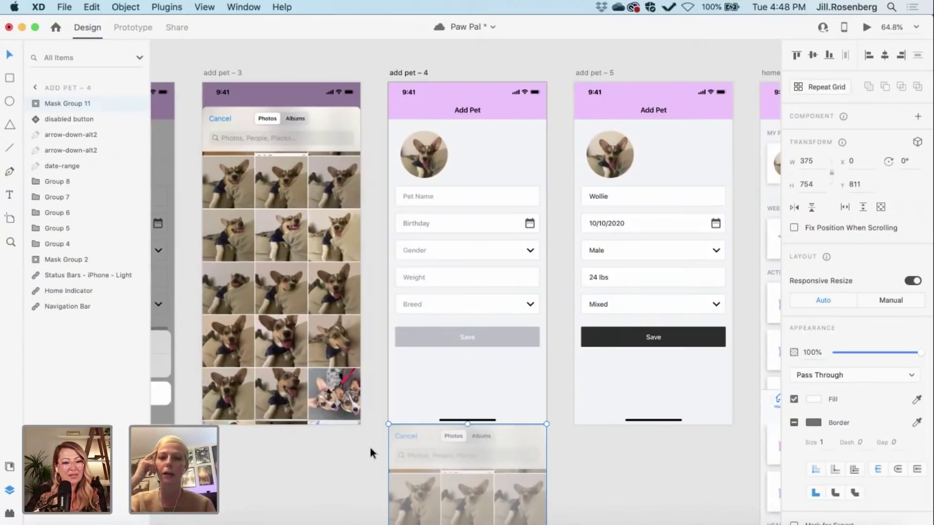
key("Delete")
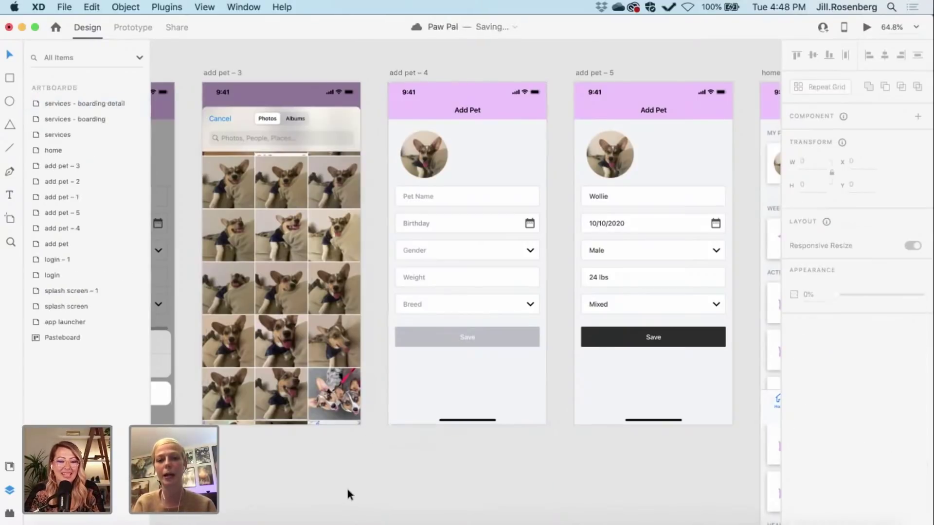
scroll(346, 486, "left", 5)
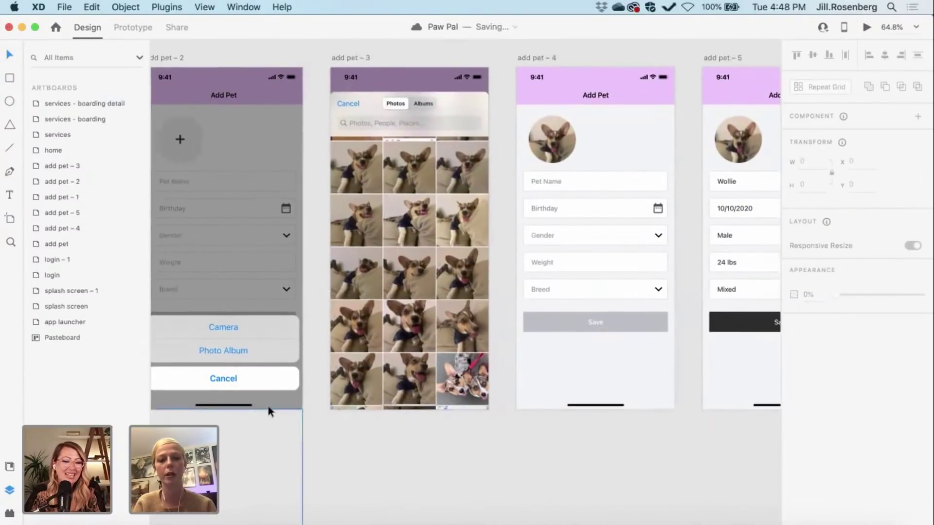
left_click(276, 413)
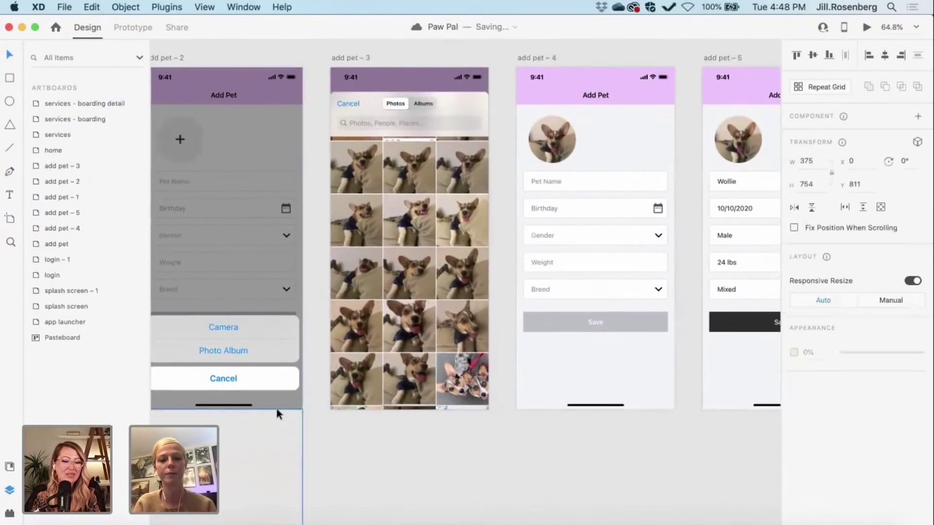
scroll(276, 411, "left", 4)
scroll(275, 406, "right", 6)
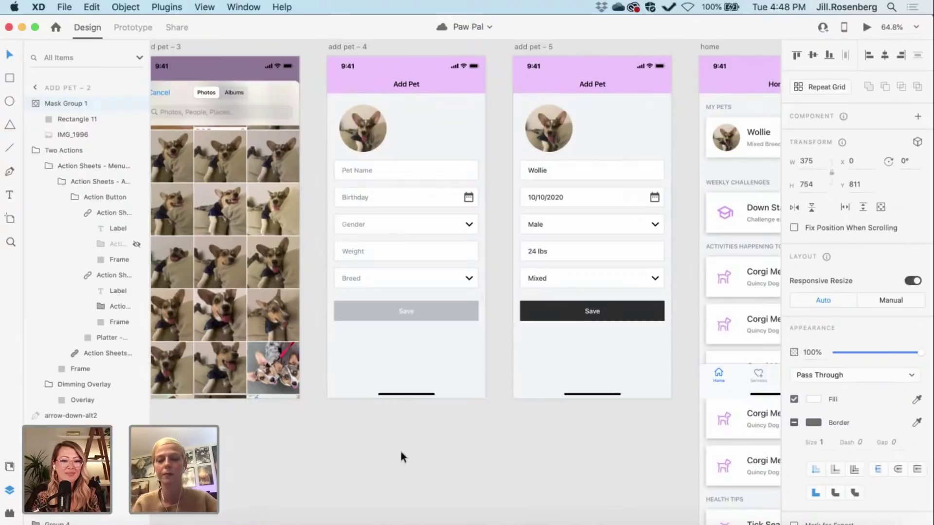
left_click(400, 452)
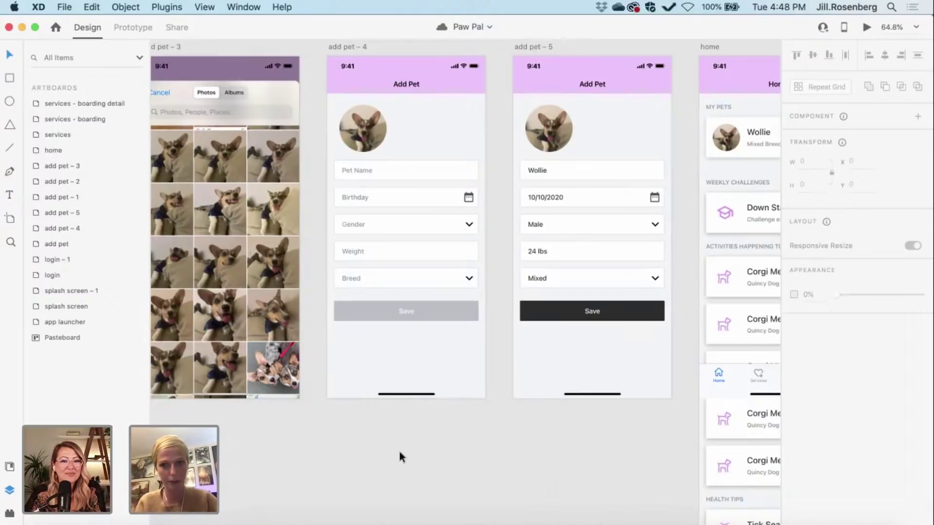
scroll(399, 451, "up", 2)
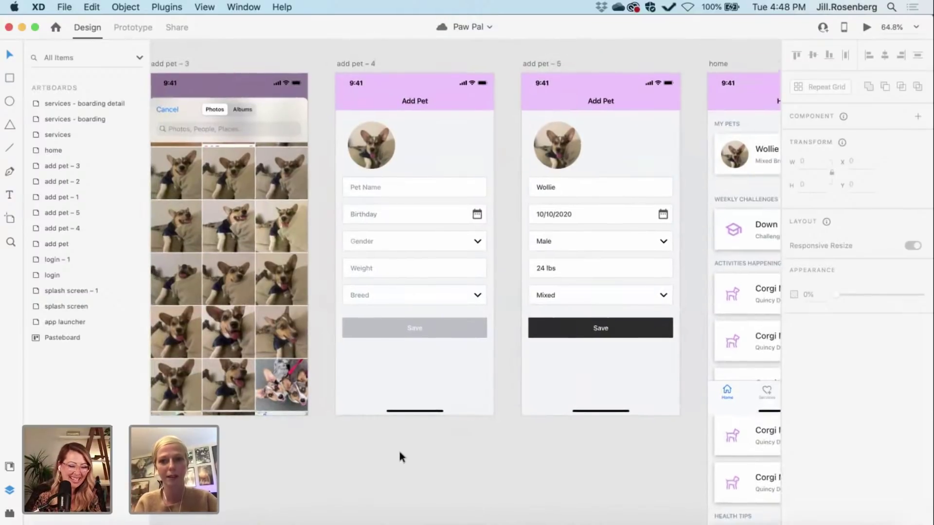
scroll(398, 457, "right", 3)
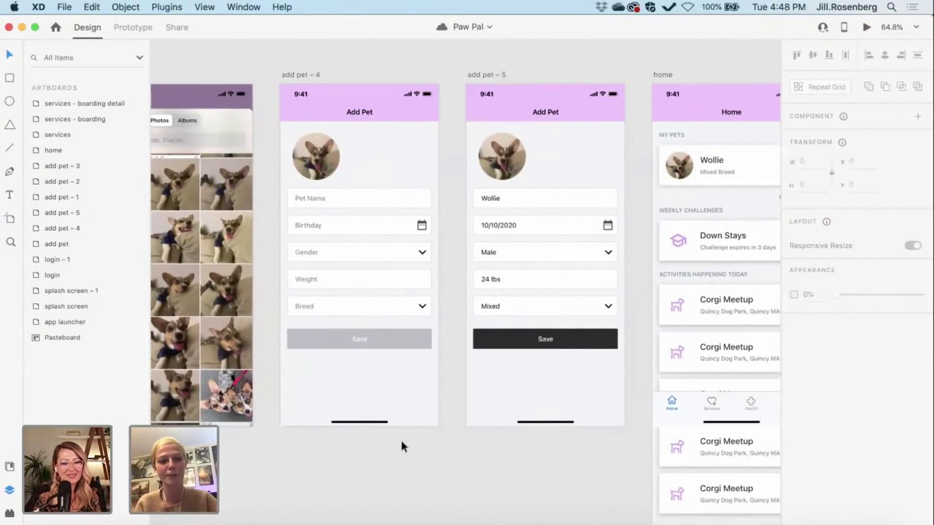
scroll(401, 439, "left", 9)
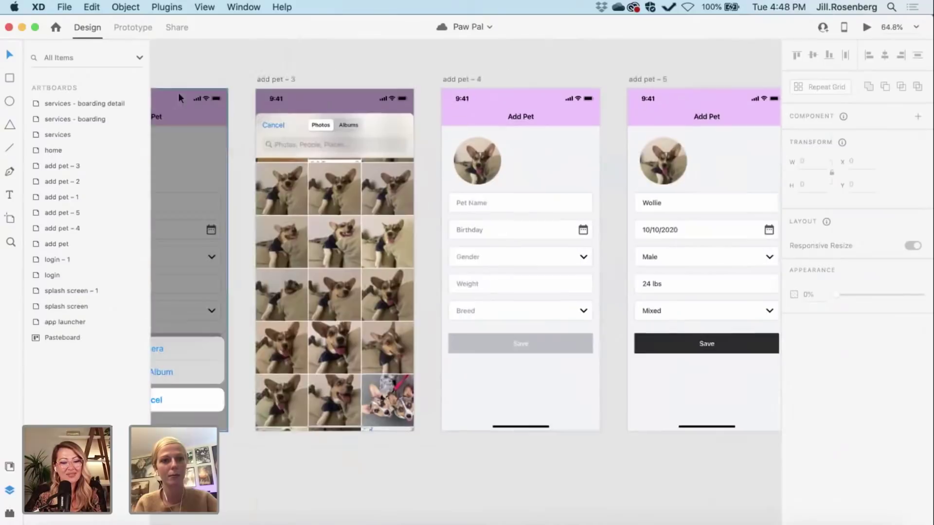
Step: Wire the add pet – 3 artboard to add pet – 4 as a tap Auto-Animate link
left_click(143, 28)
scroll(463, 91, "right", 3)
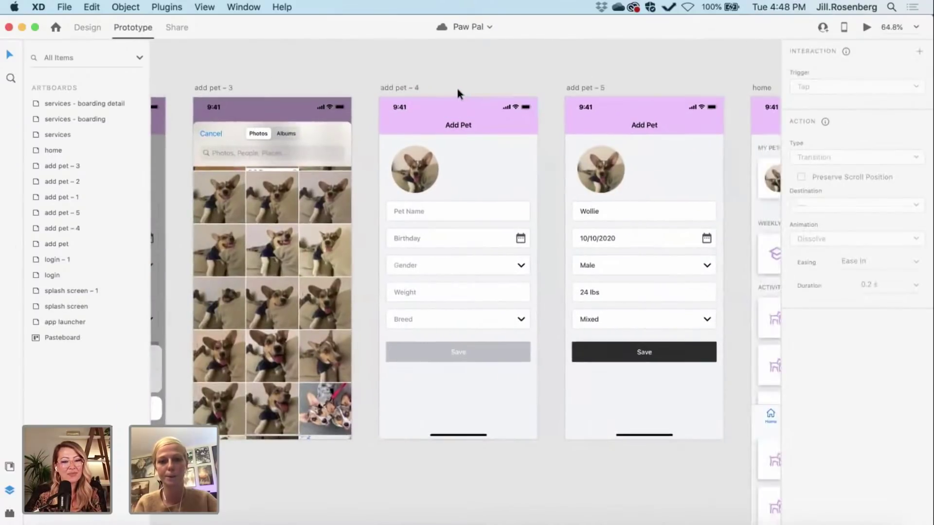
left_click(224, 85)
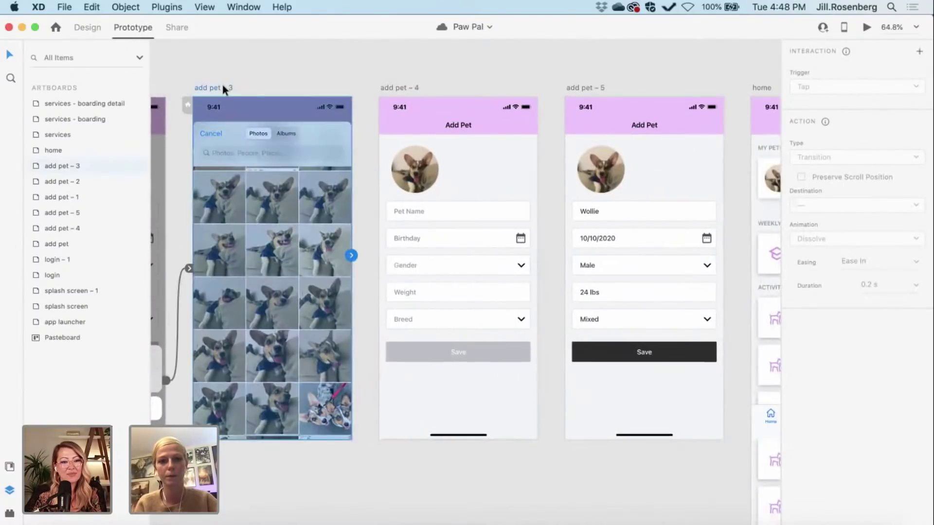
left_click_drag(352, 254, 387, 259)
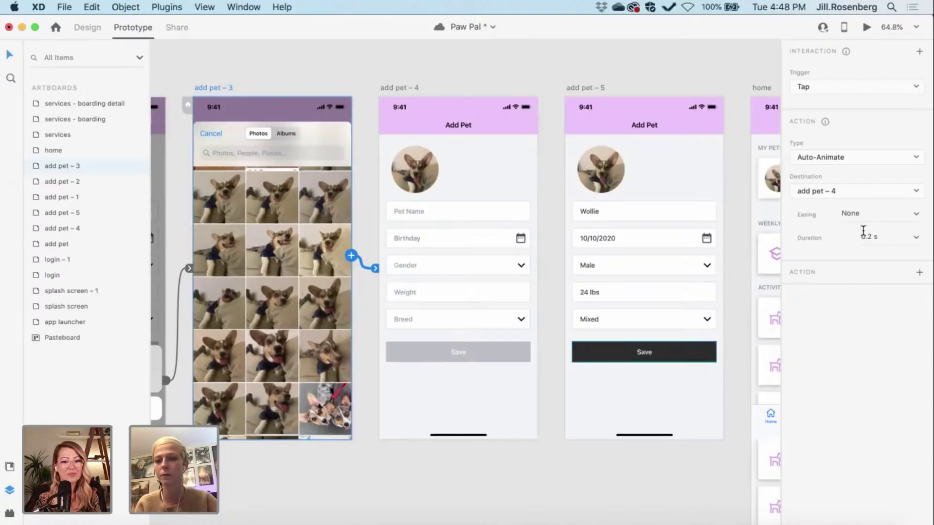
scroll(565, 260, "right", 3)
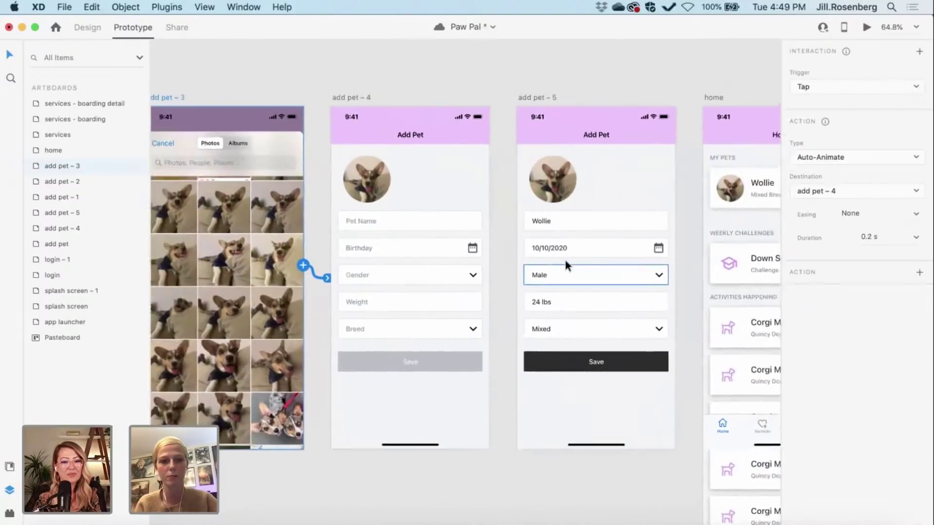
scroll(565, 263, "right", 4)
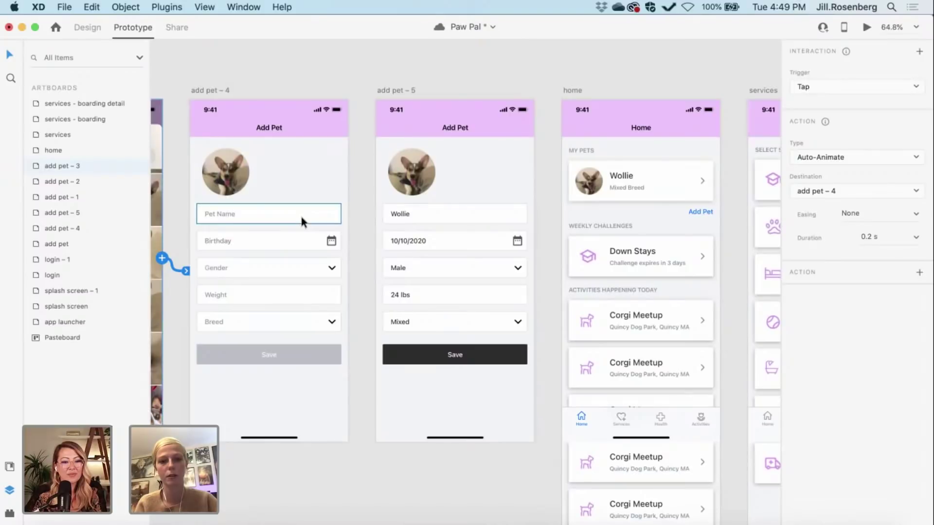
Step: Link add pet – 4 to add pet – 5 as a plain tap Transition
left_click(236, 91)
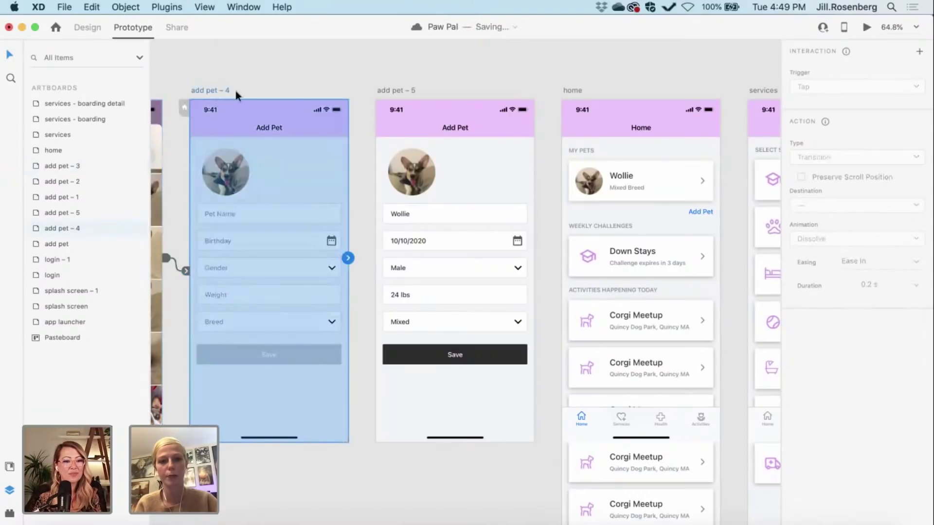
left_click_drag(359, 258, 377, 253)
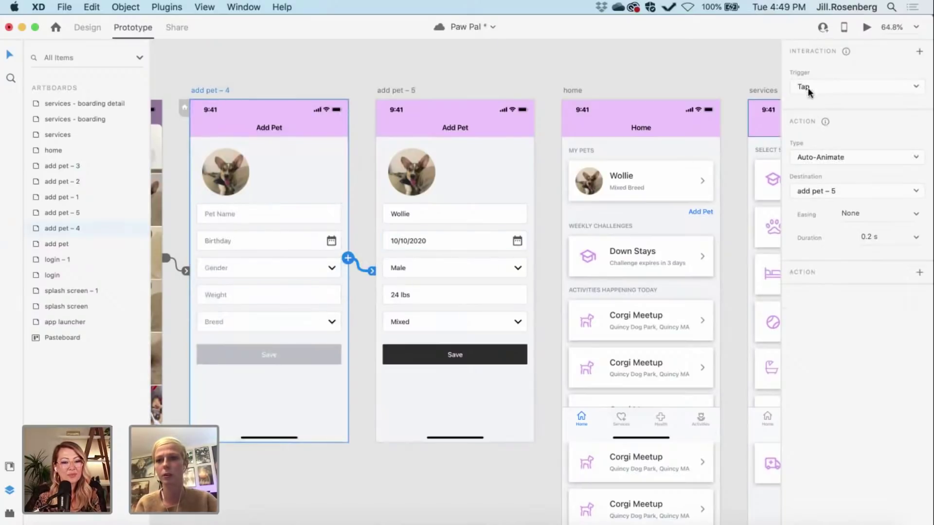
left_click(821, 157)
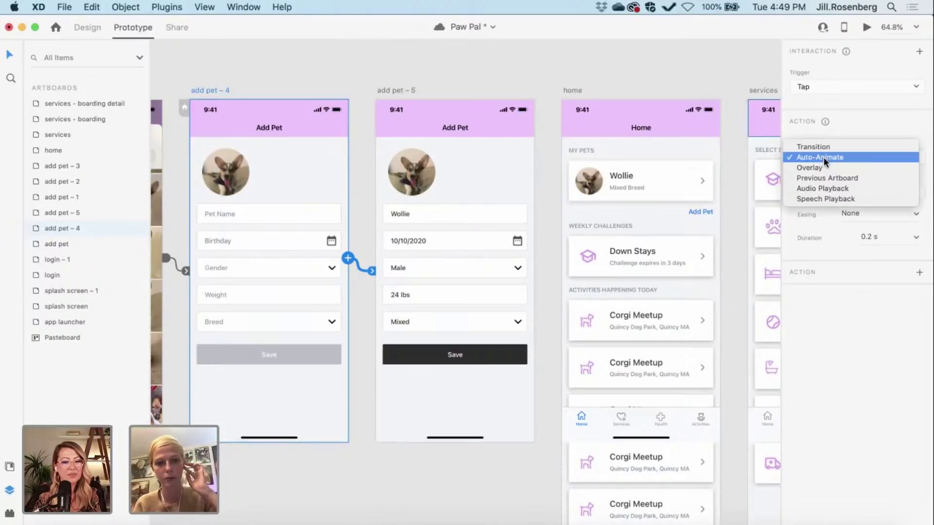
left_click(816, 144)
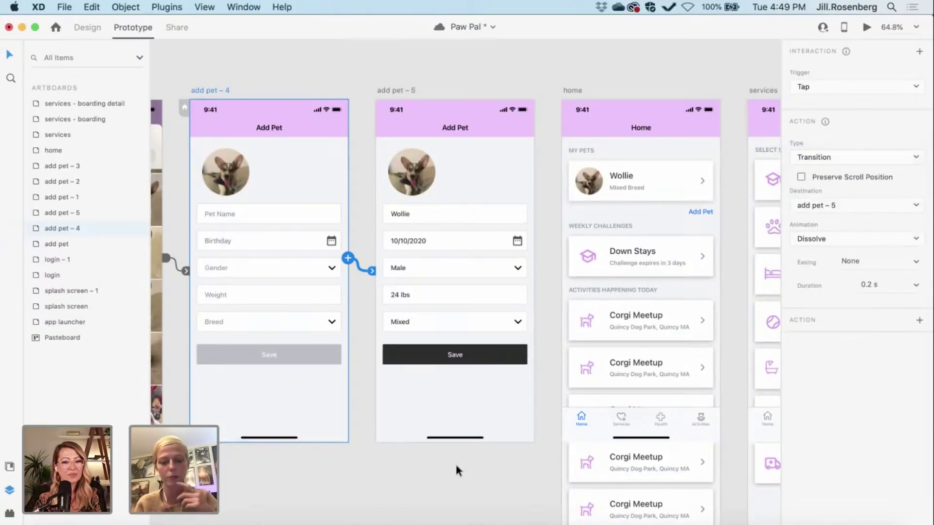
scroll(454, 462, "right", 8)
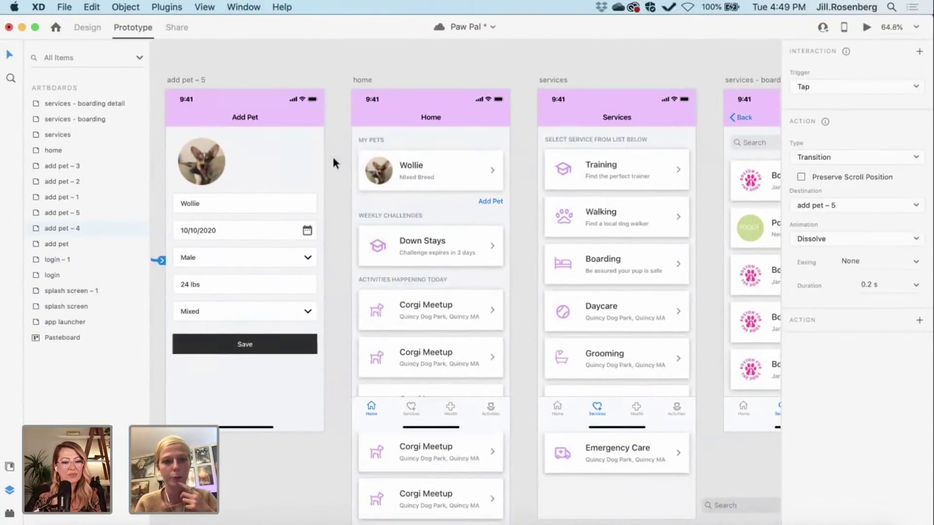
Step: Link the completed add pet – 5 screen to the home screen
left_click(184, 81)
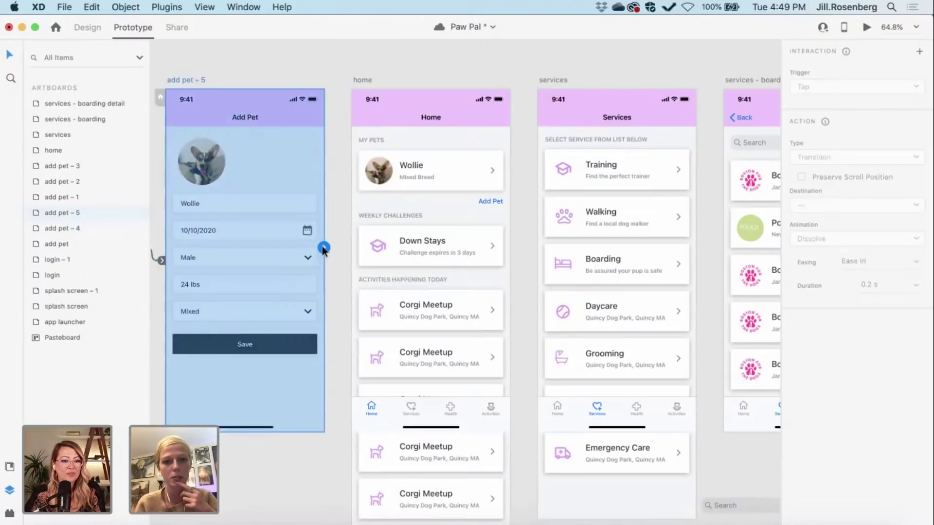
left_click_drag(323, 248, 352, 244)
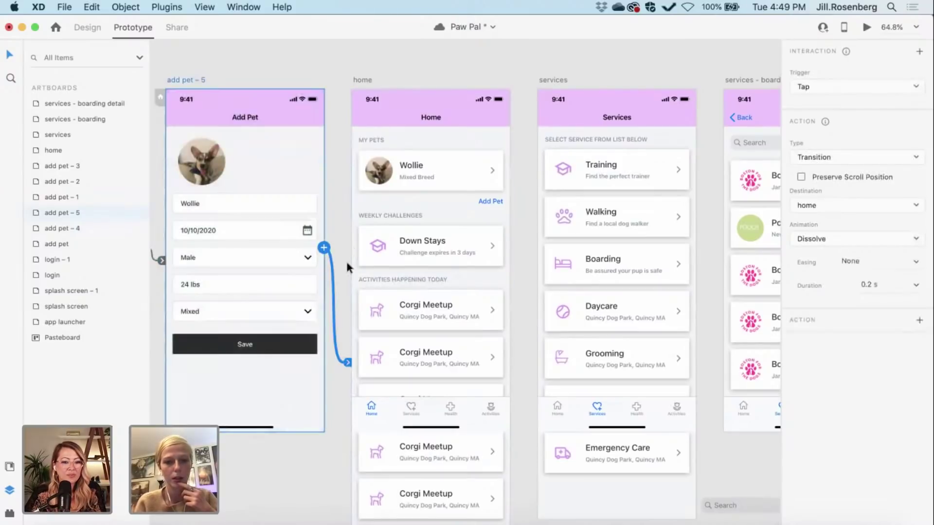
scroll(340, 333, "right", 2)
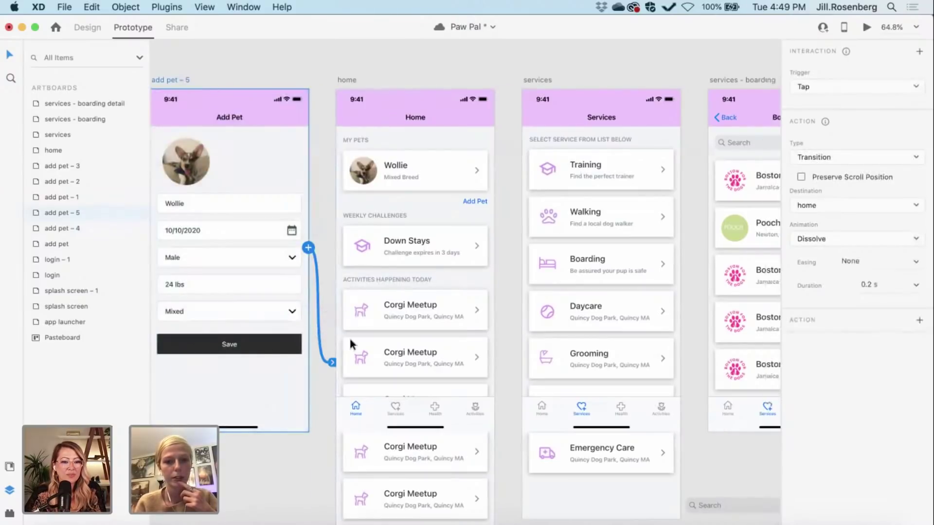
scroll(349, 336, "right", 3)
scroll(349, 336, "up", 1)
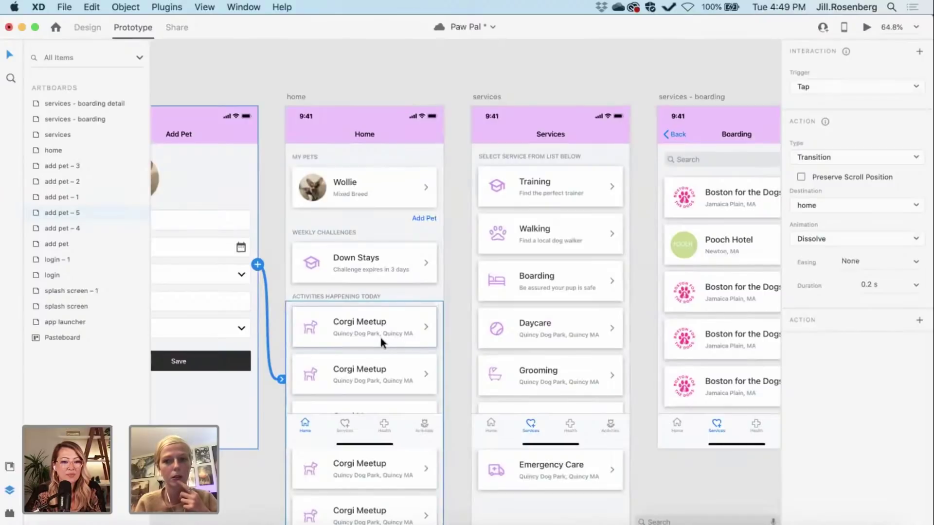
scroll(381, 334, "left", 10)
scroll(381, 335, "down", 1)
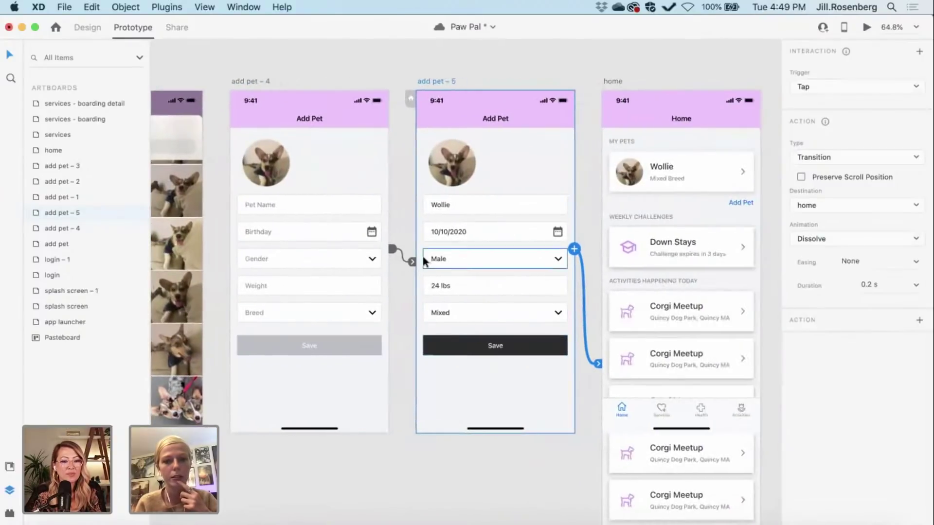
Step: Set add pet – 4's link animation from Dissolve to None
left_click(412, 262)
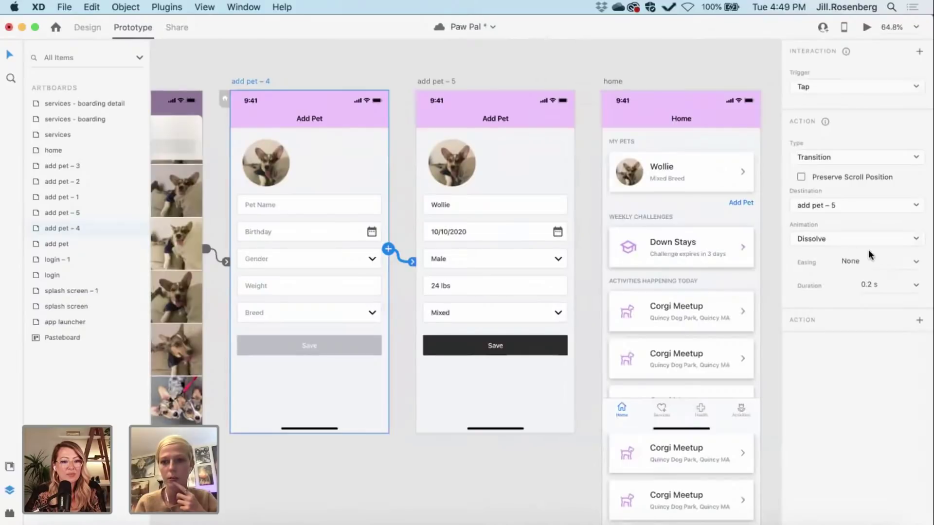
left_click(830, 238)
left_click(805, 226)
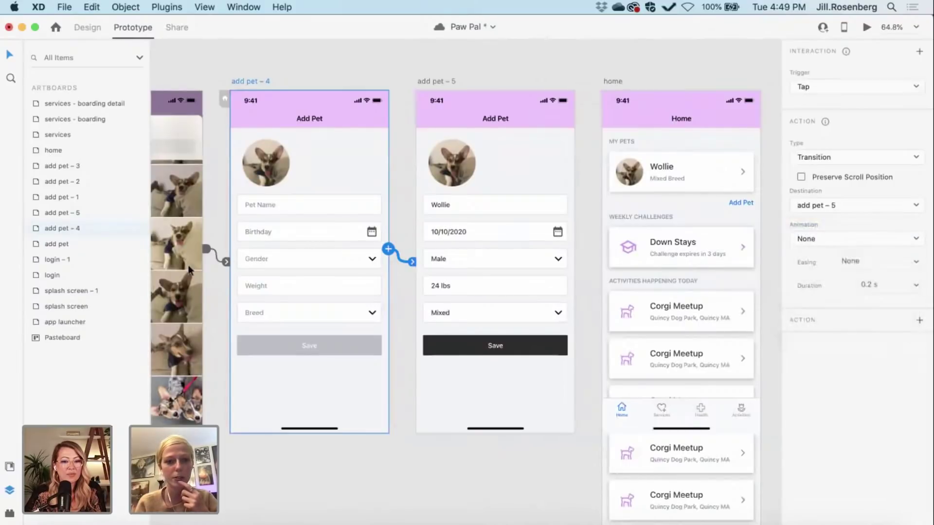
left_click(227, 261)
scroll(366, 286, "right", 5)
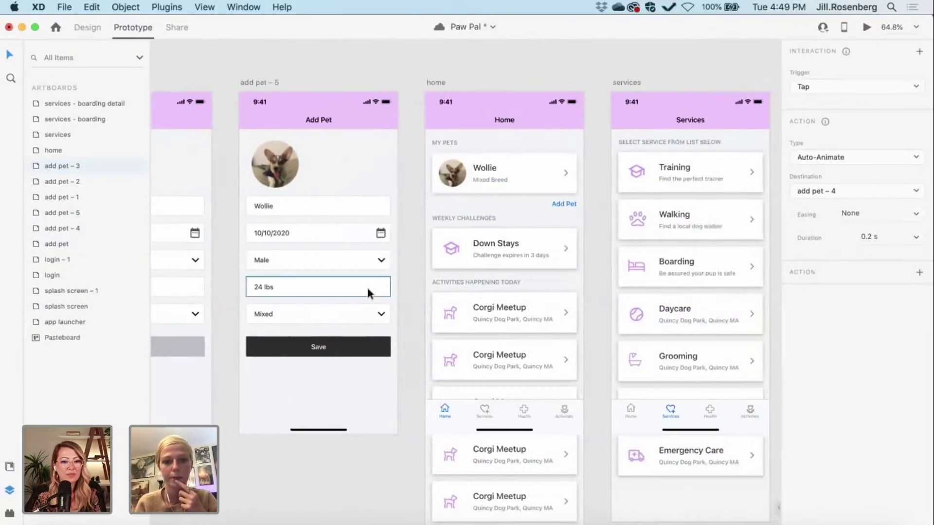
Step: Set the animation on add pet – 5's link to home to None
left_click(256, 80)
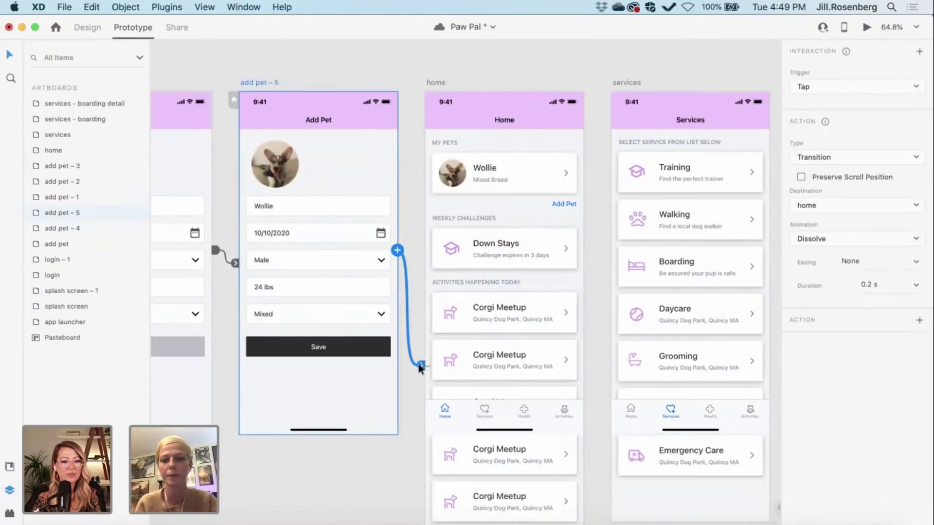
left_click(800, 237)
left_click(791, 322)
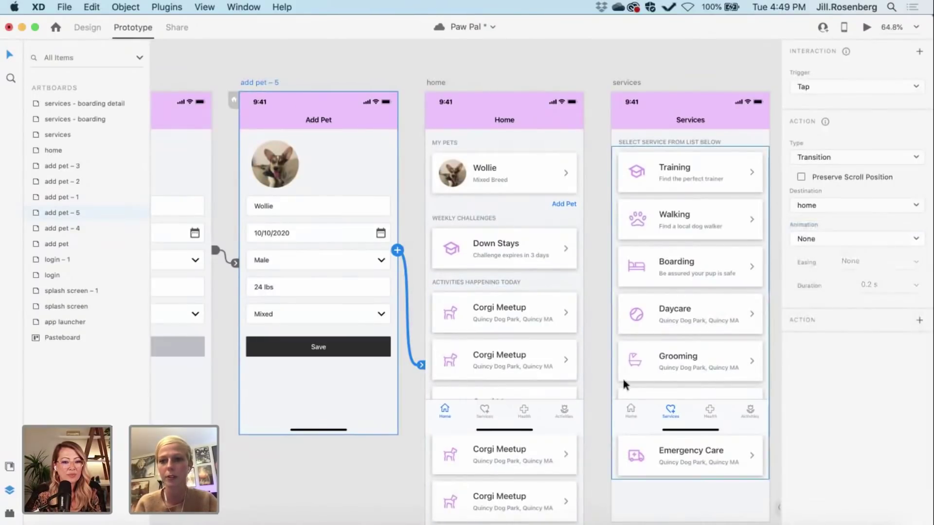
scroll(531, 387, "right", 5)
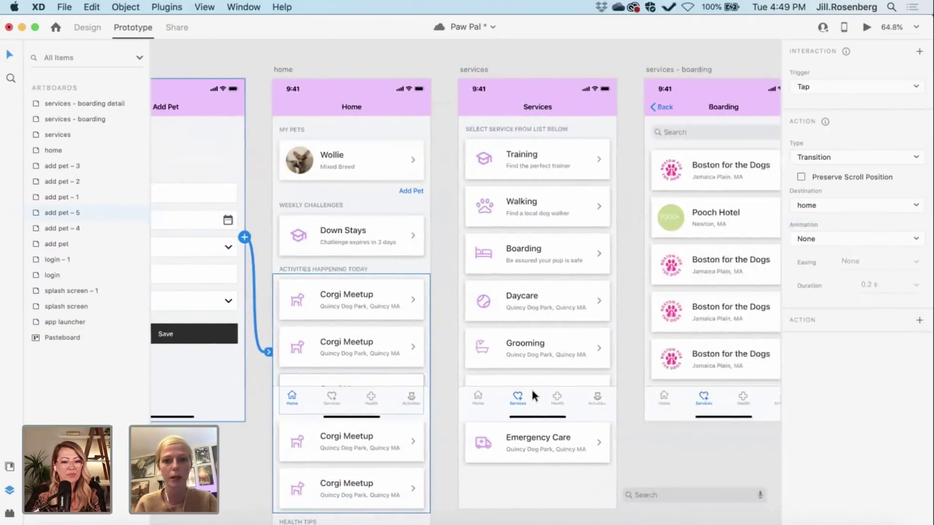
scroll(420, 334, "down", 5)
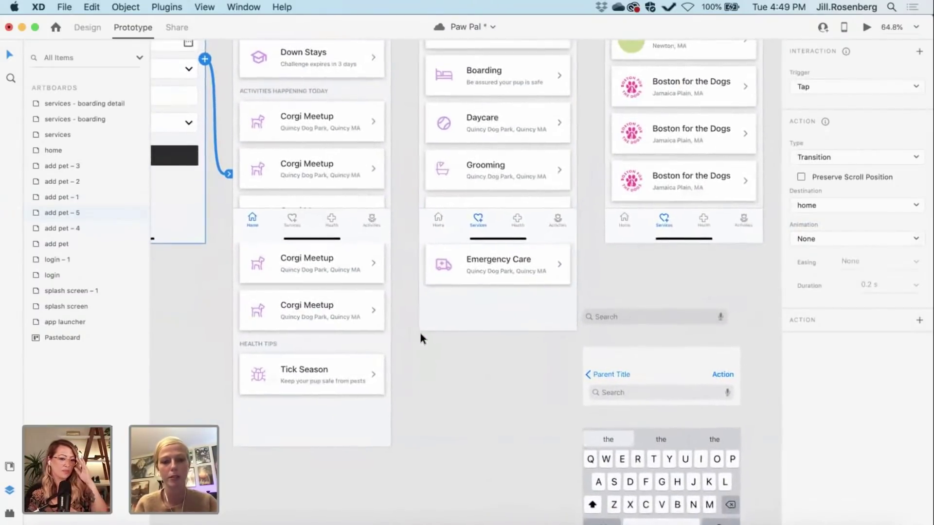
scroll(420, 334, "up", 5)
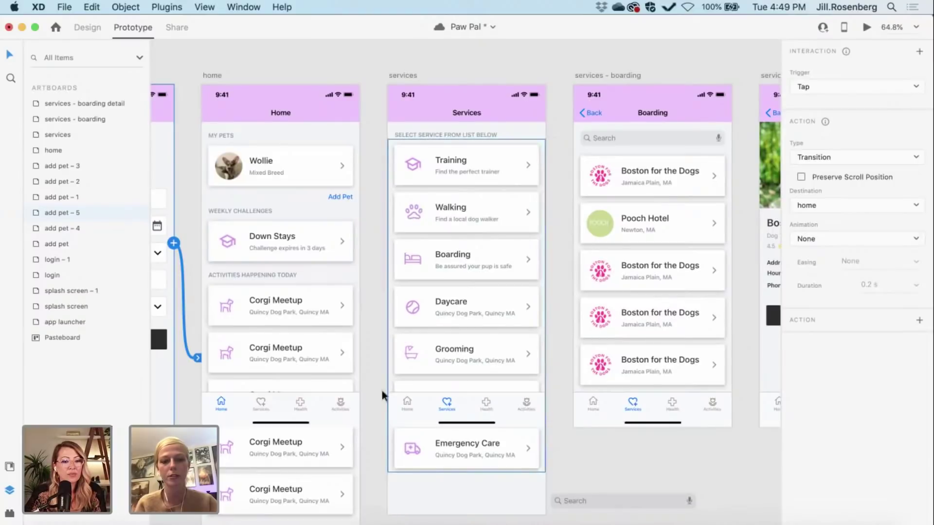
Step: Wire home's tab bar to services, Boarding to services – boarding, first Boston tile to boarding detail
left_click(280, 403)
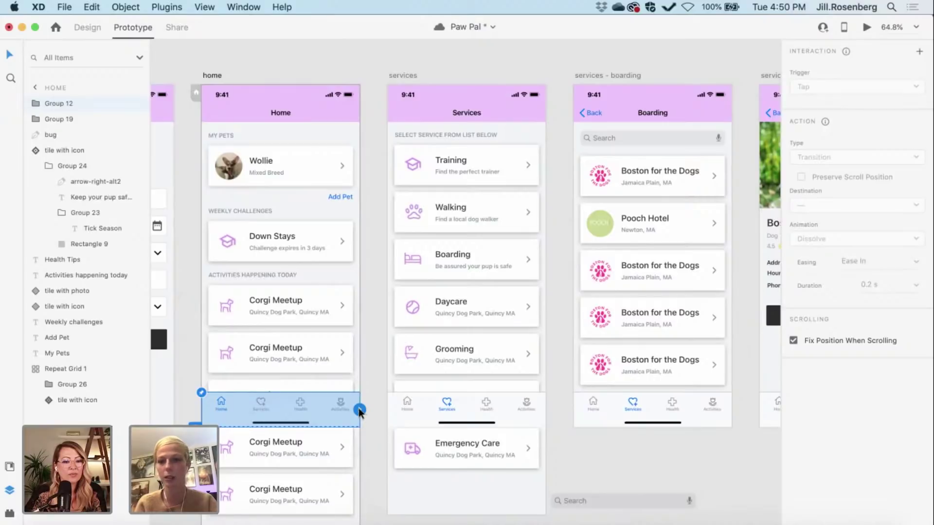
left_click_drag(359, 410, 393, 349)
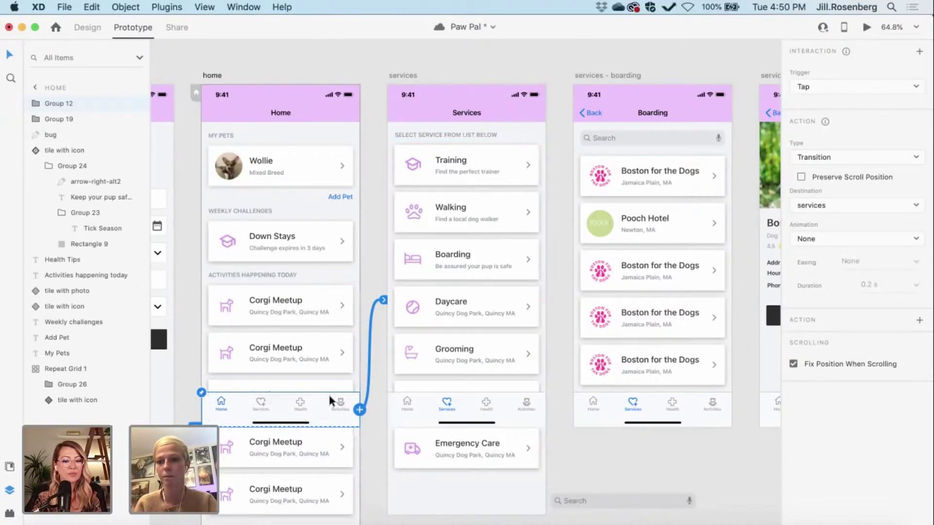
scroll(319, 394, "right", 3)
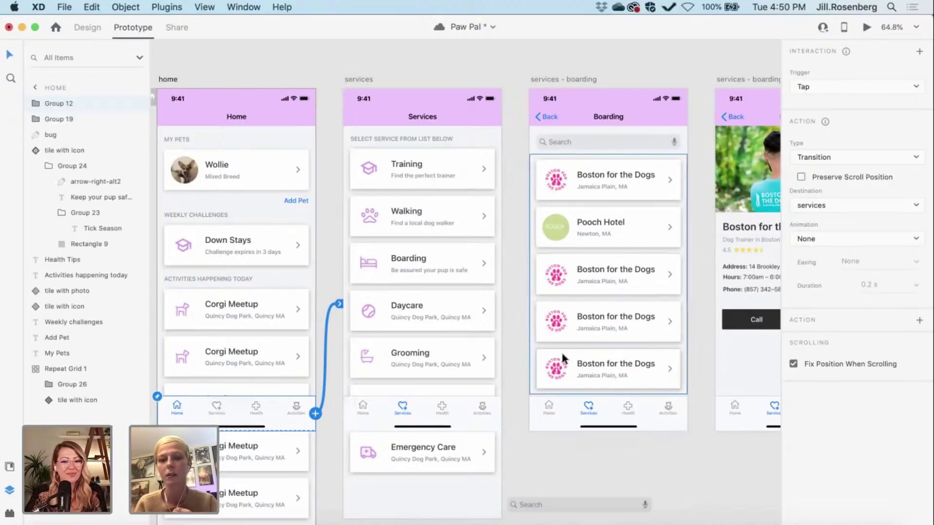
scroll(561, 350, "right", 10)
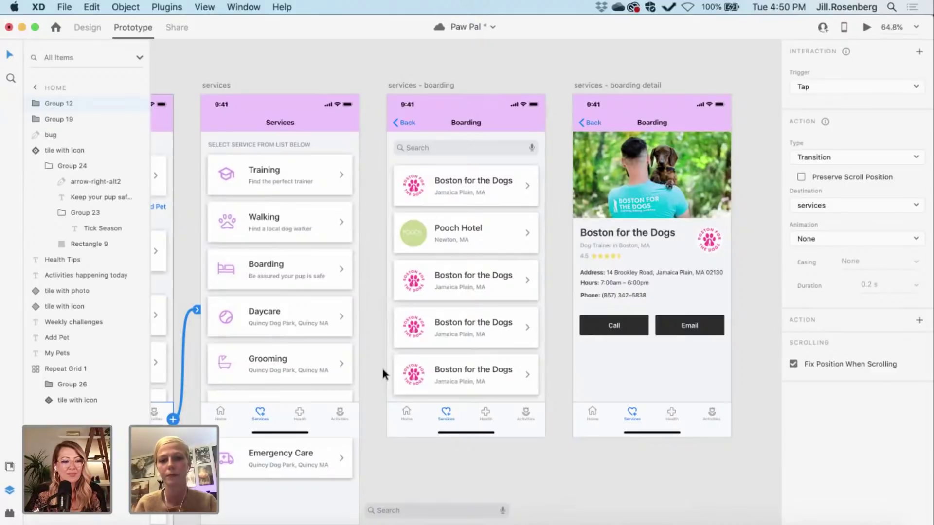
left_click(327, 264)
left_click_drag(352, 269, 408, 273)
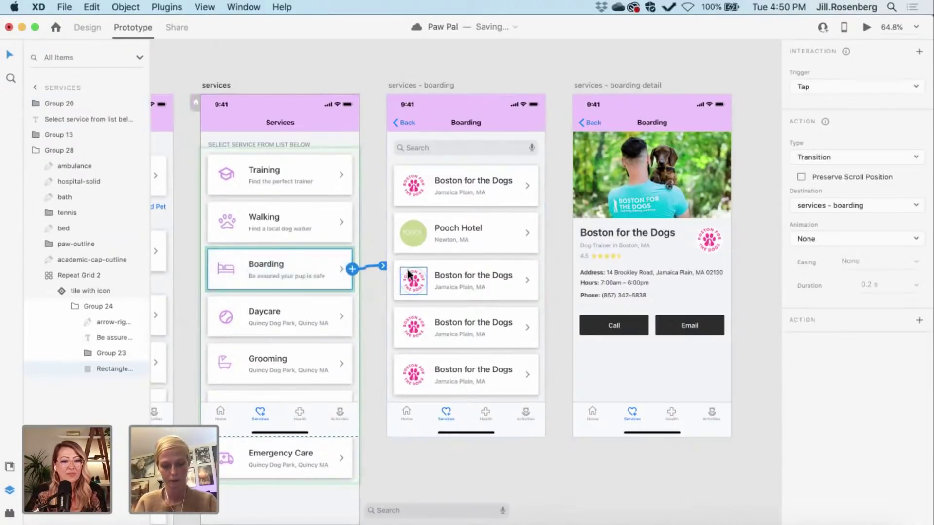
scroll(539, 476, "right", 5)
scroll(540, 476, "right", 2)
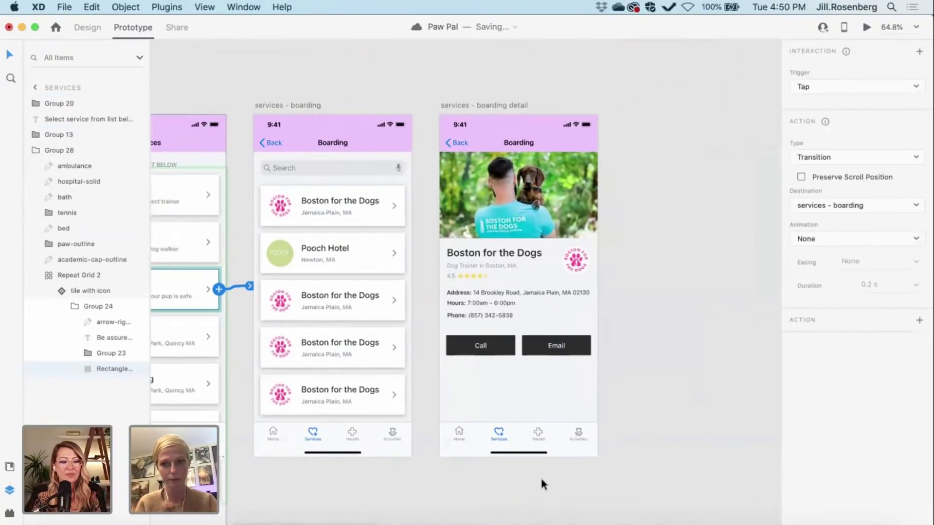
scroll(539, 475, "right", 3)
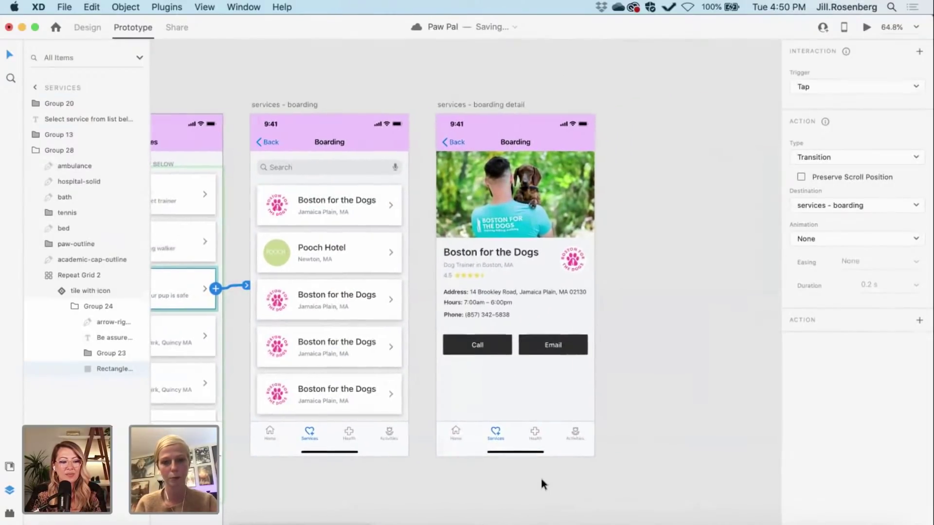
double_click(319, 211)
left_click_drag(375, 212, 448, 234)
scroll(592, 418, "right", 4)
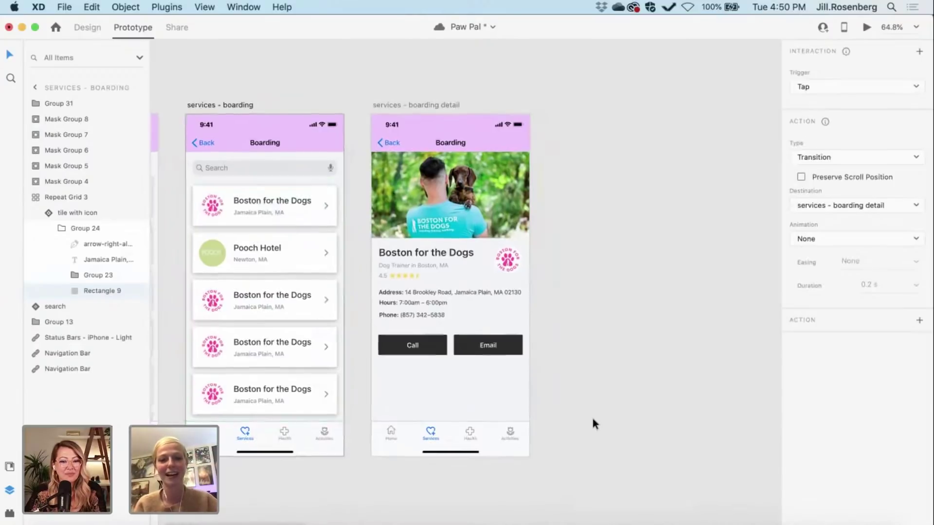
Step: Make the app launcher artboard the preview start and launch the prototype preview
scroll(592, 419, "down", 3)
scroll(592, 420, "down", 8)
scroll(590, 417, "up", 5)
scroll(590, 416, "down", 2)
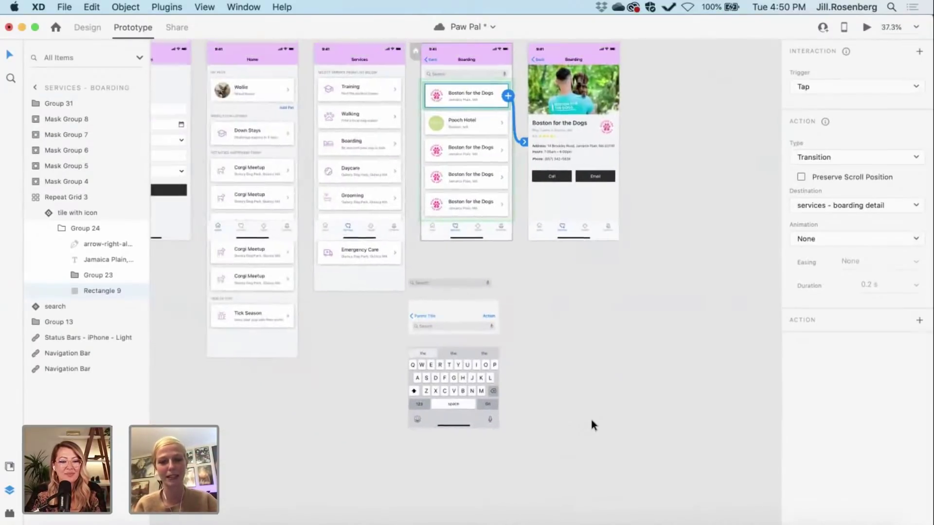
scroll(288, 450, "left", 20)
scroll(287, 451, "up", 6)
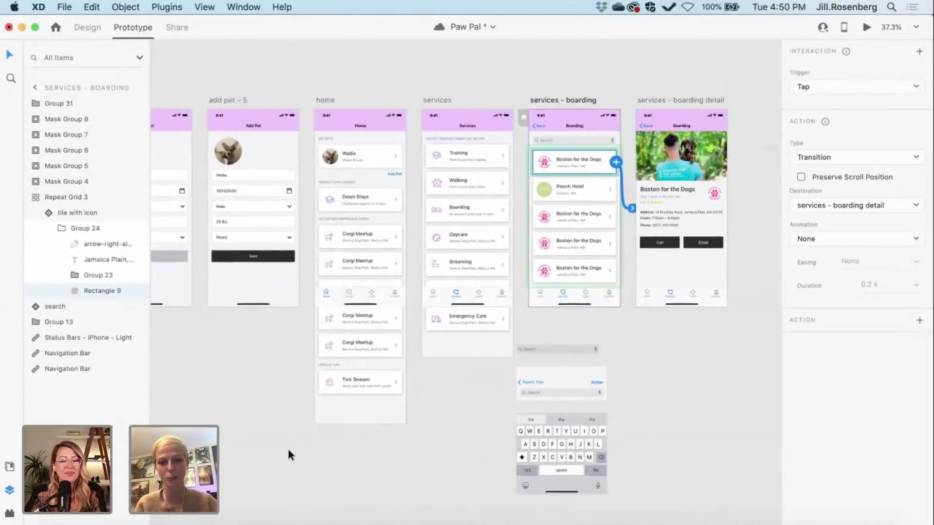
scroll(288, 451, "left", 10)
scroll(288, 450, "down", 2)
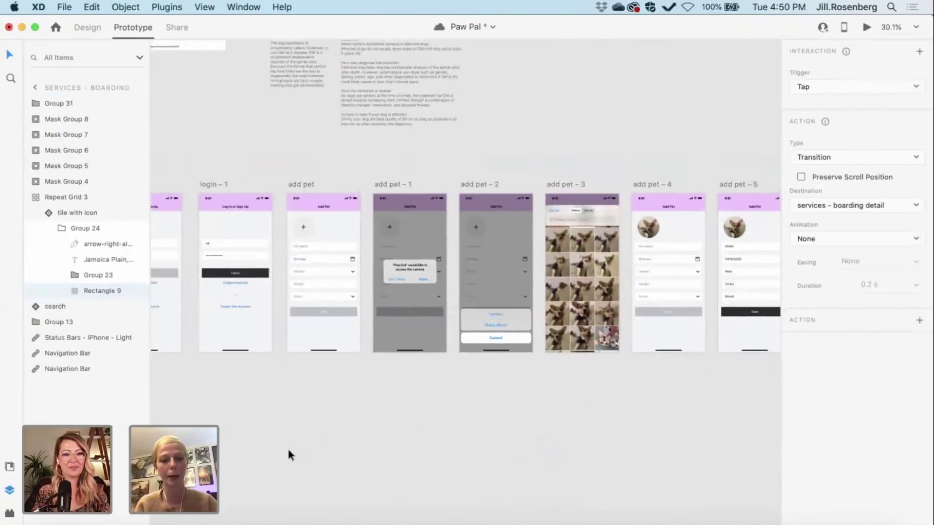
scroll(288, 450, "up", 8)
scroll(287, 446, "left", 20)
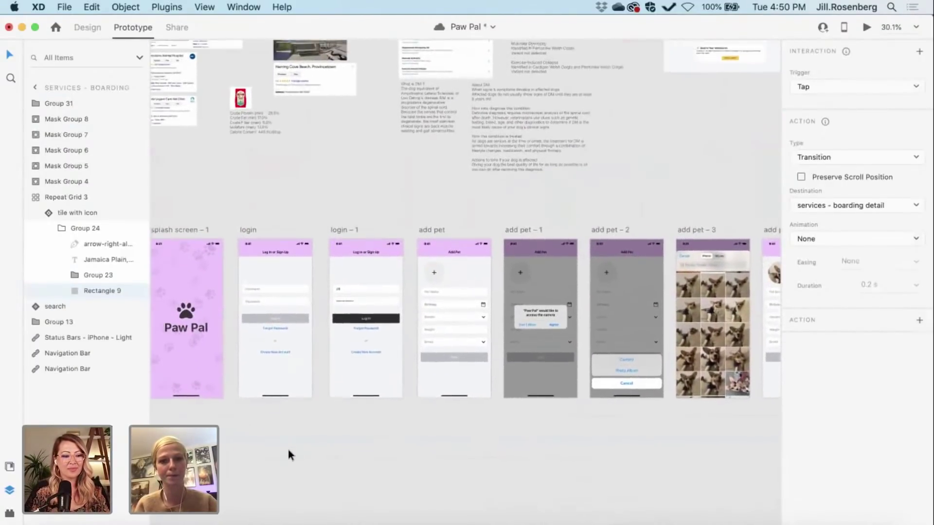
scroll(287, 446, "up", 6)
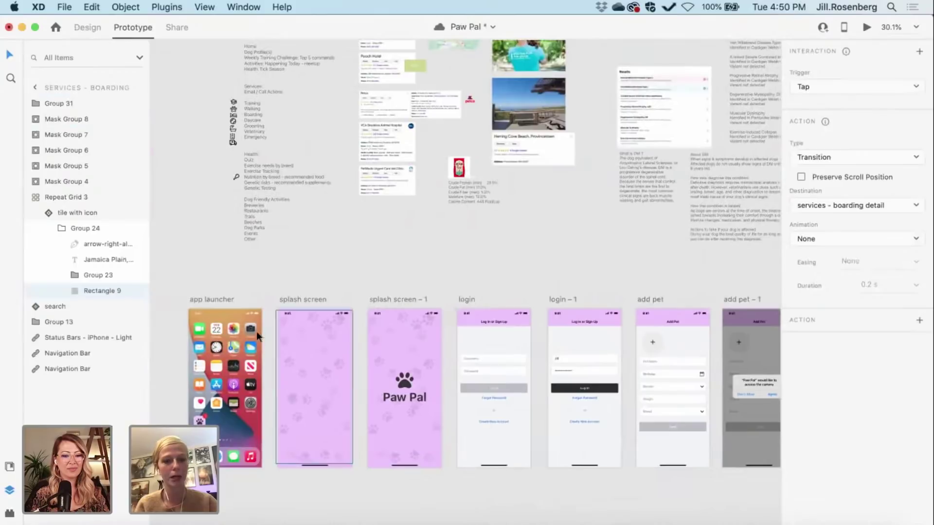
left_click(217, 299)
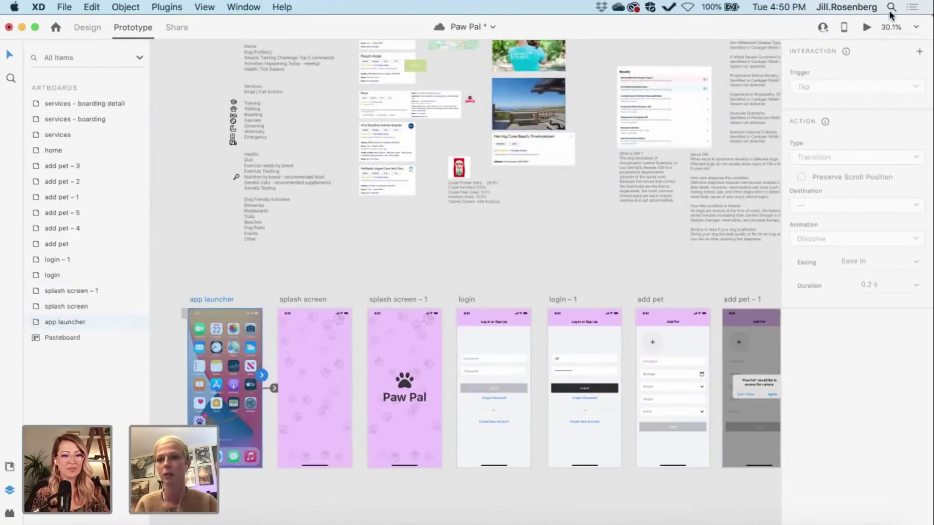
left_click(866, 28)
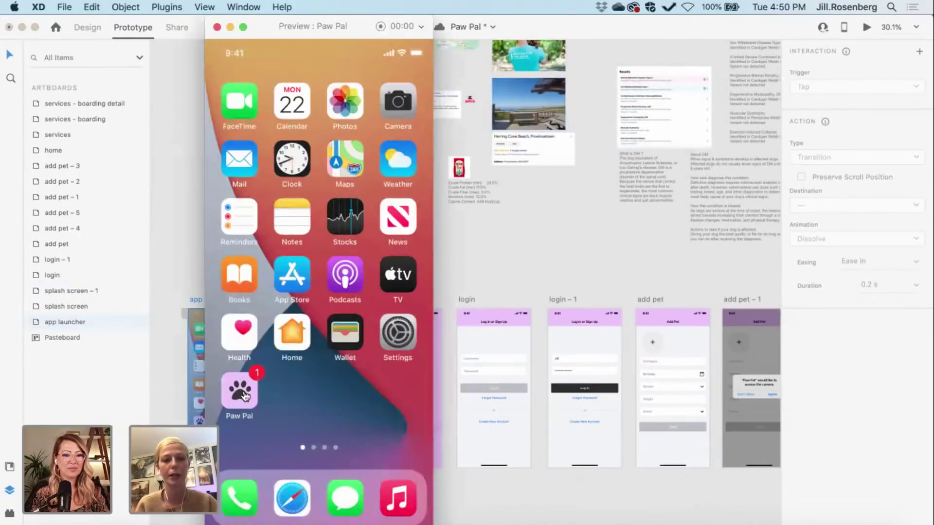
Step: Run the preview from login to picking a dog photo from the Photo Album, then close it
left_click(244, 390)
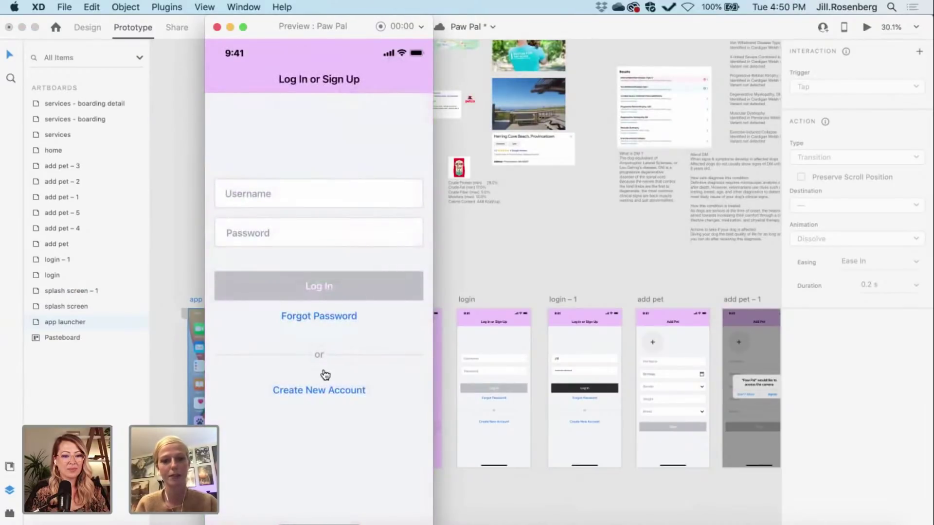
left_click(294, 186)
left_click(308, 287)
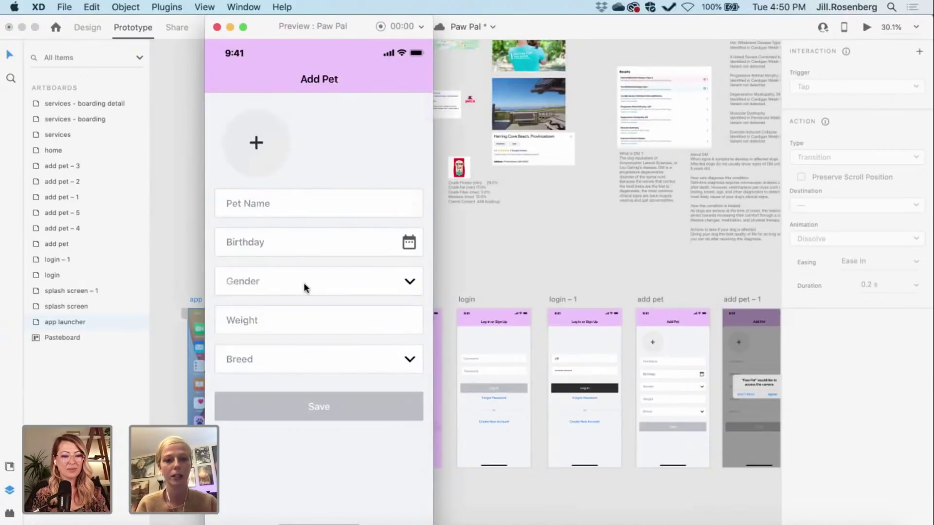
left_click(255, 155)
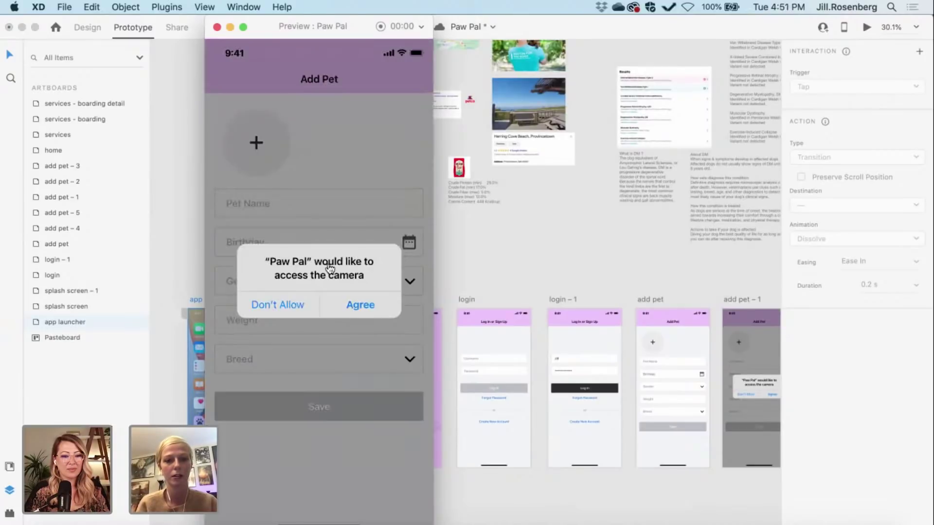
left_click(360, 305)
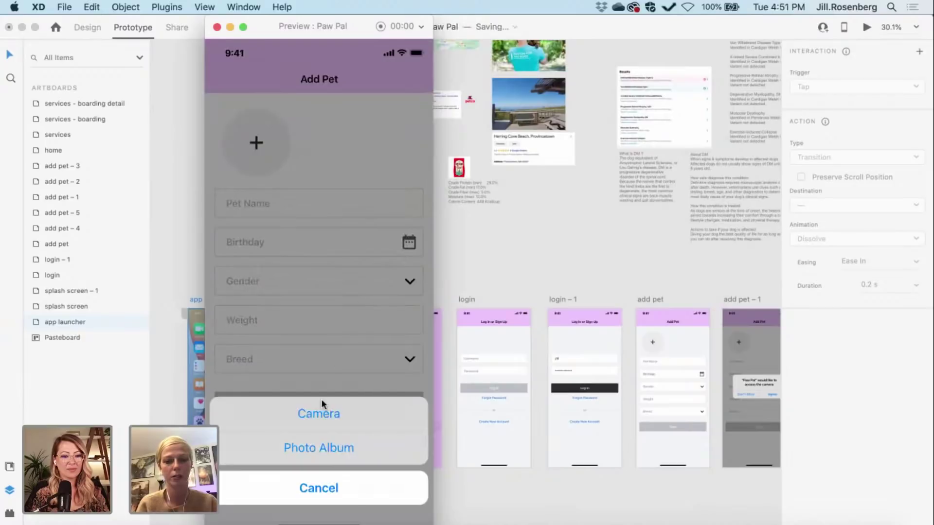
left_click(331, 444)
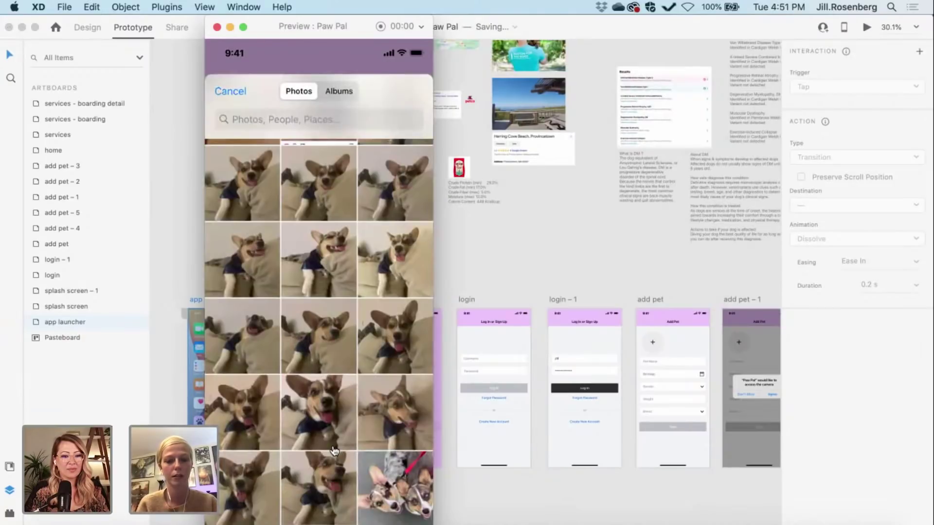
left_click(308, 261)
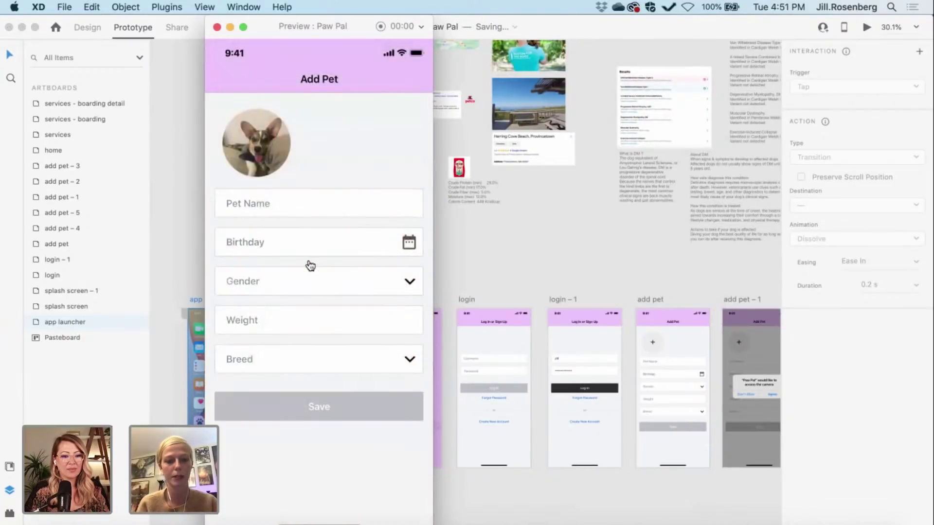
left_click(216, 27)
scroll(386, 214, "right", 15)
Step: Rename add pet – 4's hidden photo-grid mask group from Mask Group 11 to Mask Group 1
scroll(387, 217, "down", 3)
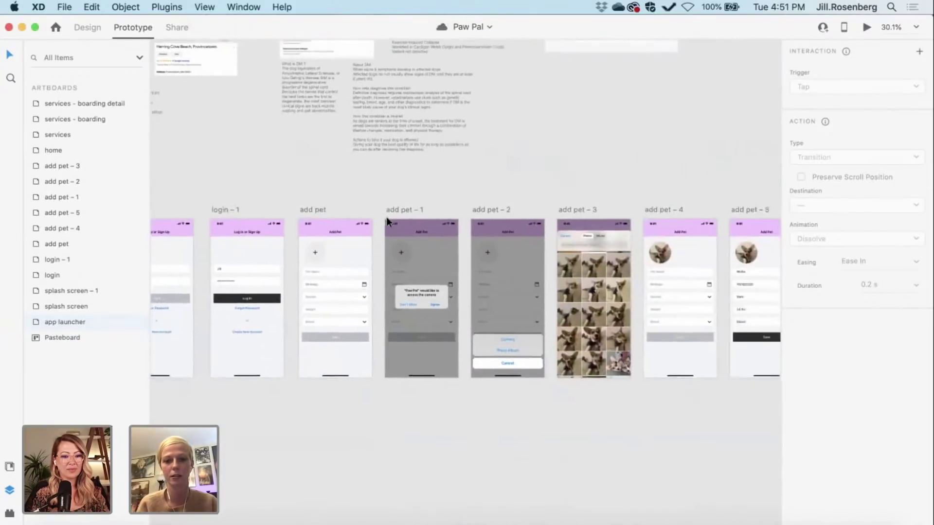
scroll(386, 216, "up", 5)
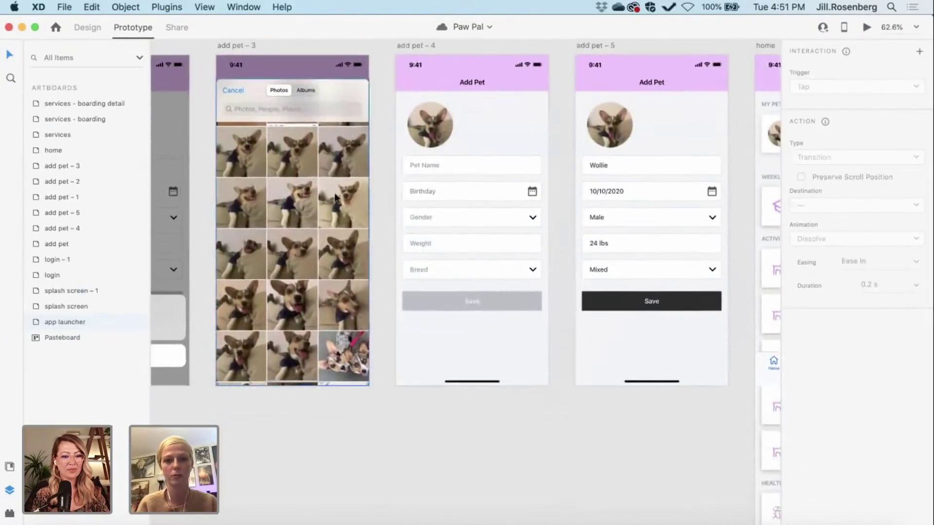
left_click(334, 197)
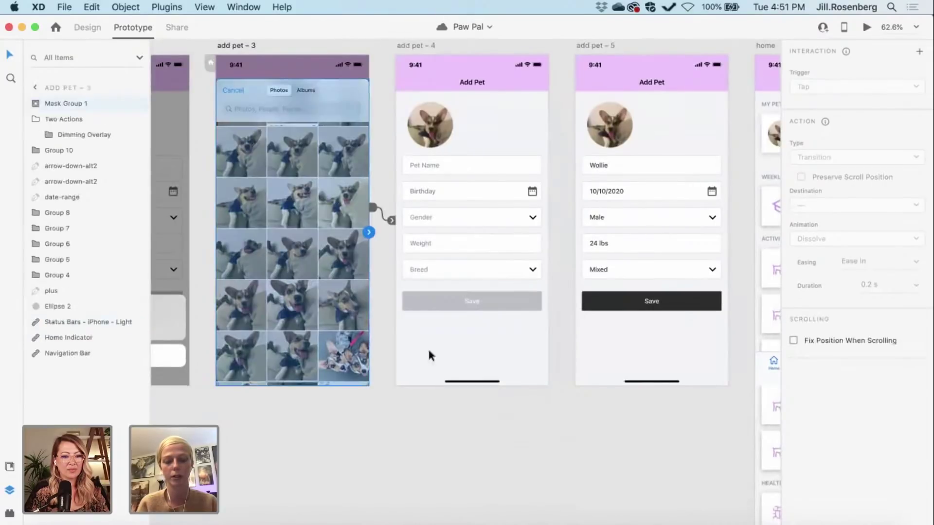
left_click(452, 387)
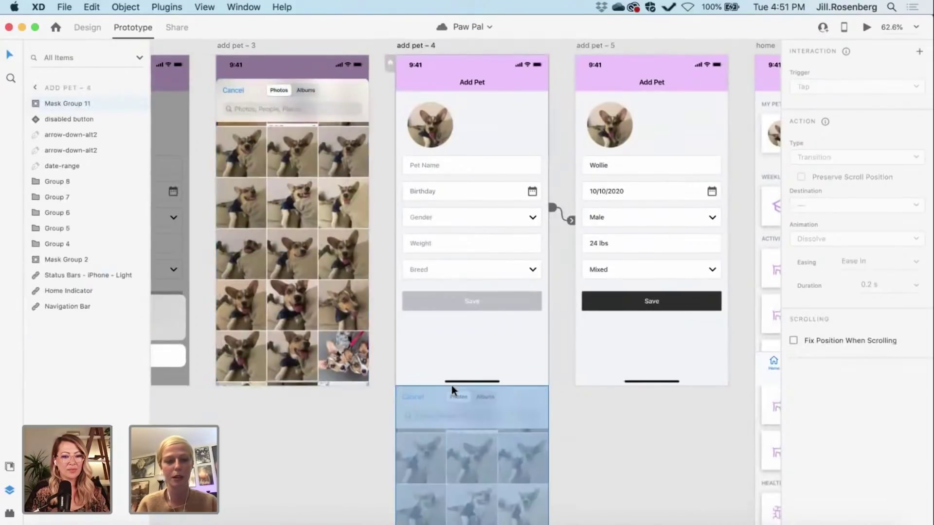
double_click(90, 103)
left_click(98, 103)
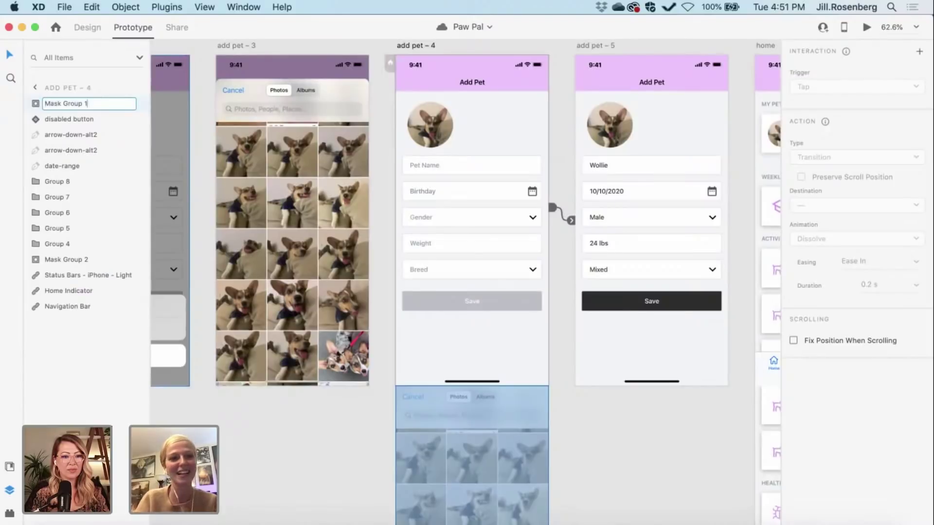
key("Return")
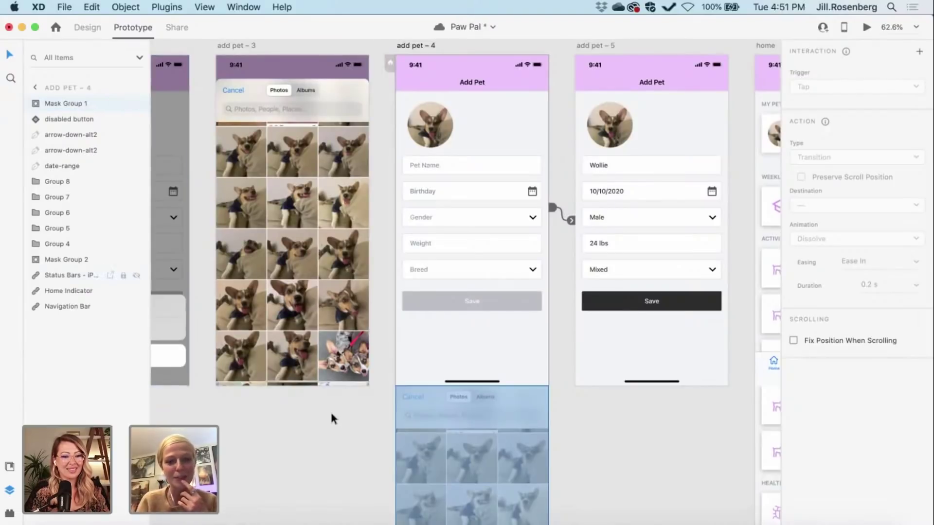
left_click(329, 410)
scroll(329, 410, "down", 3)
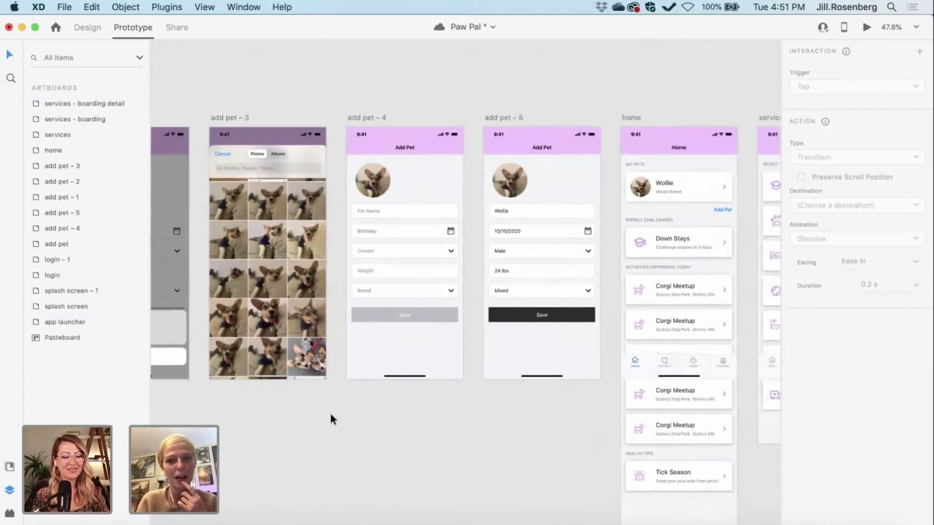
scroll(330, 419, "right", 2)
scroll(330, 419, "down", 1)
scroll(330, 415, "right", 2)
scroll(331, 415, "up", 1)
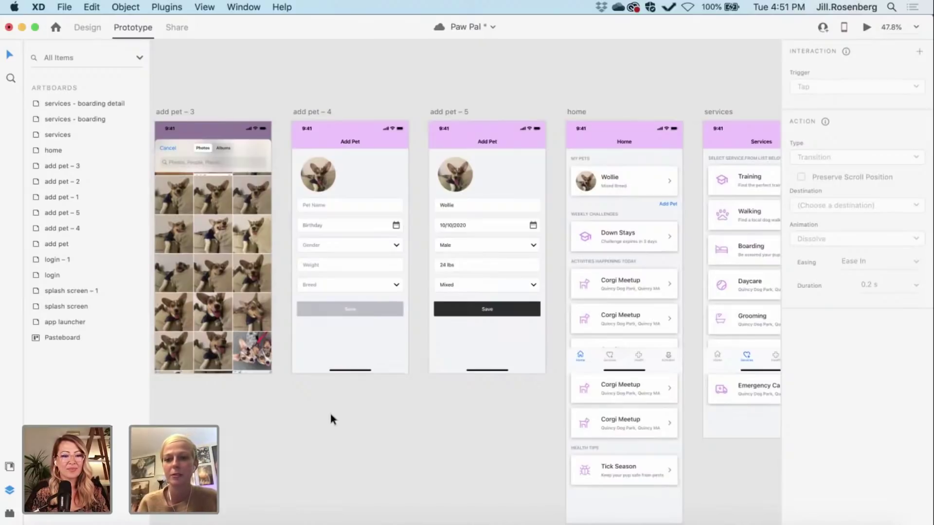
Step: Inspect the add pet – 4 mask group and add pet – 3's Auto-Animate link
scroll(330, 415, "left", 5)
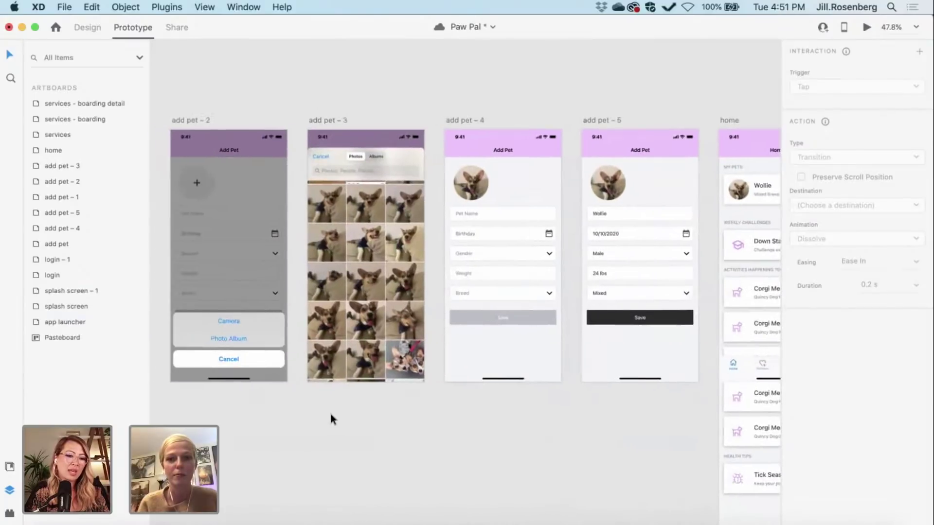
scroll(331, 419, "right", 1)
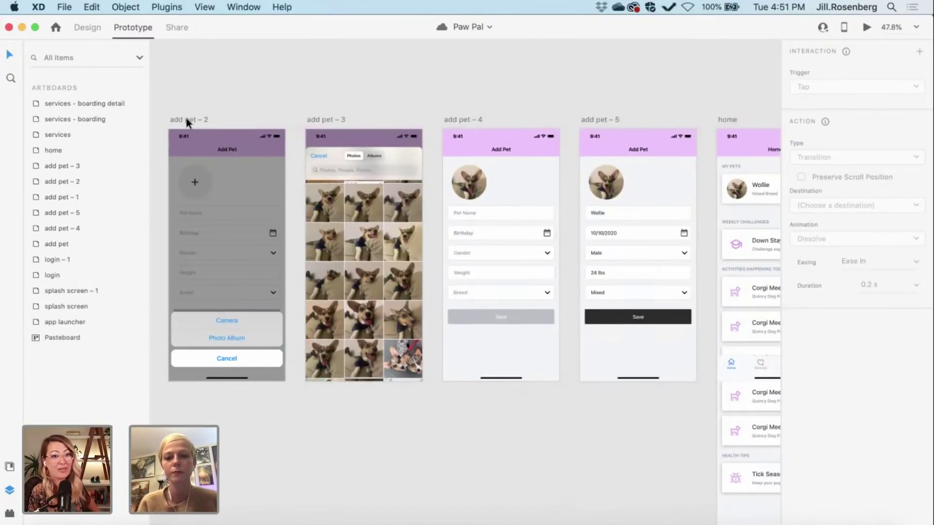
left_click(462, 382)
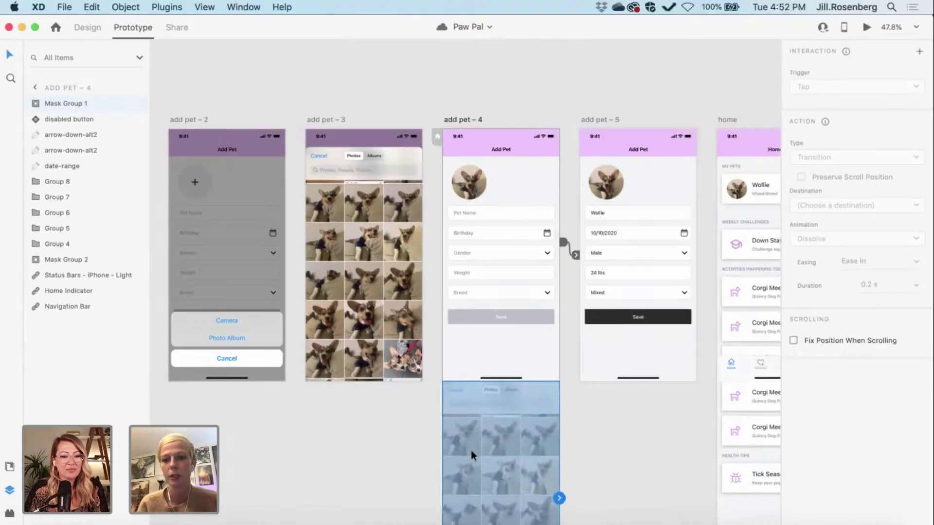
left_click(328, 119)
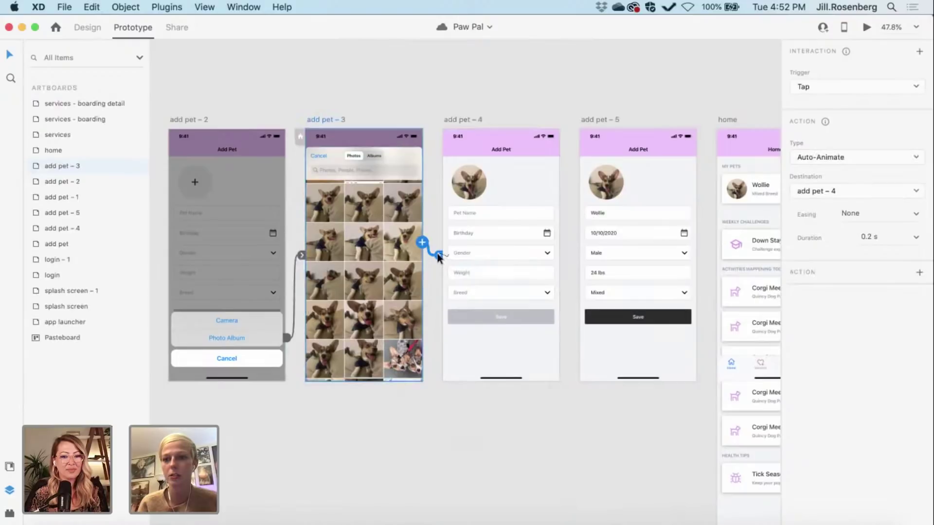
Step: Set splash screen – 1's timed dissolve to 0.5 s and start the preview
scroll(438, 257, "left", 1)
scroll(270, 75, "left", 15)
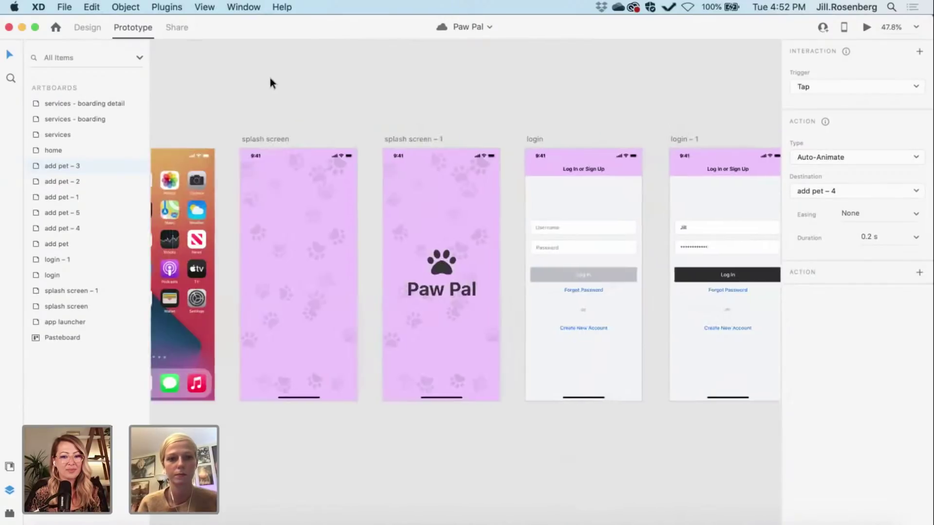
left_click(374, 140)
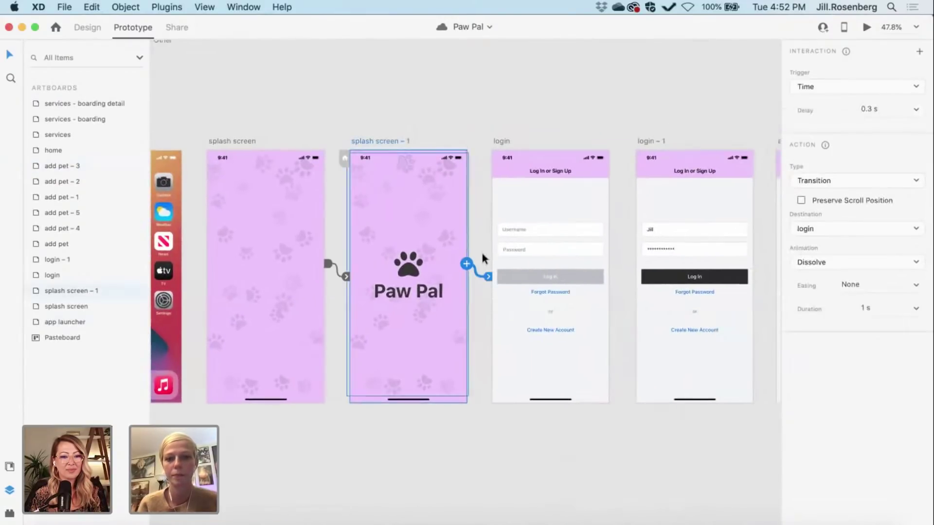
left_click(865, 307)
type(".5")
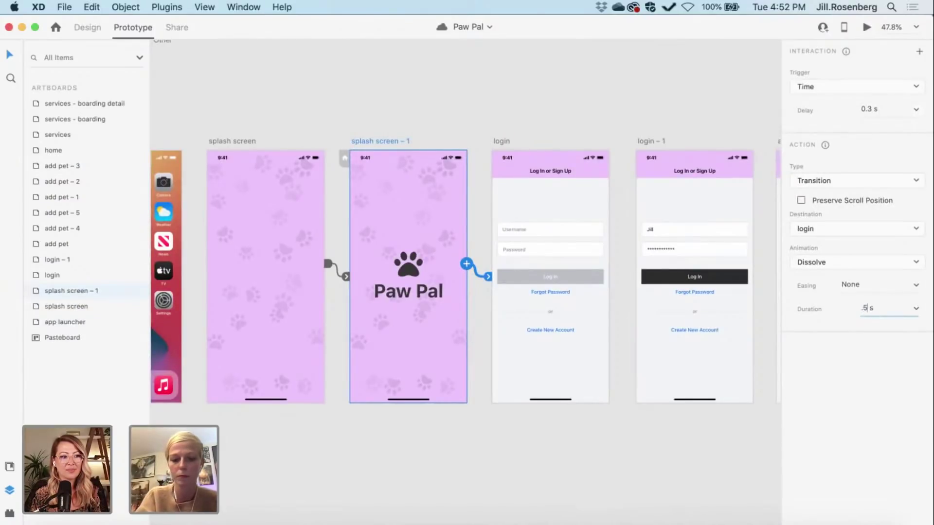
key("Return")
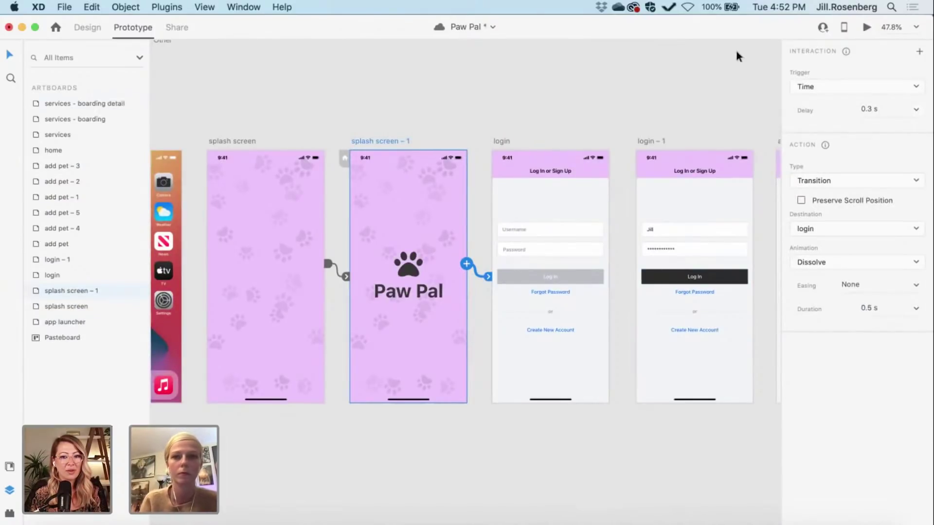
left_click(865, 27)
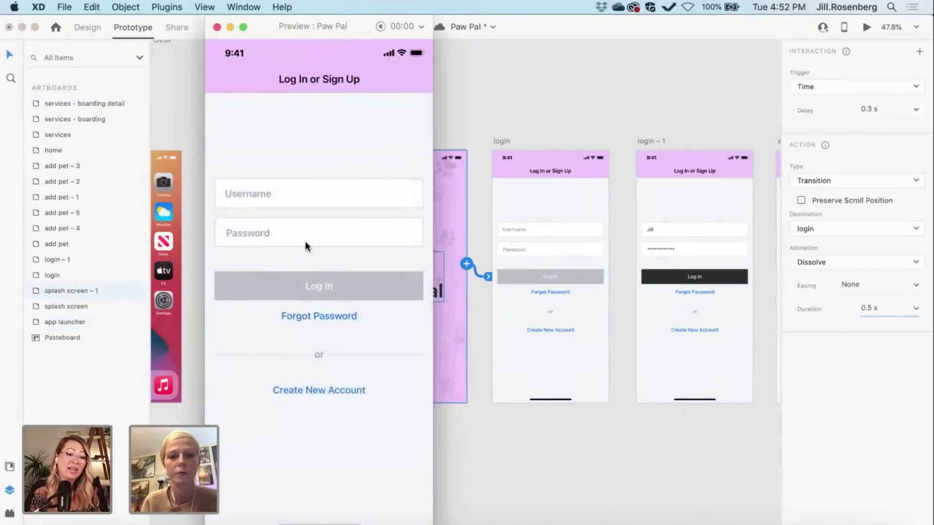
Step: In the preview, log in, add a dog photo and pet details, and save to reach Home
left_click(306, 244)
left_click(334, 291)
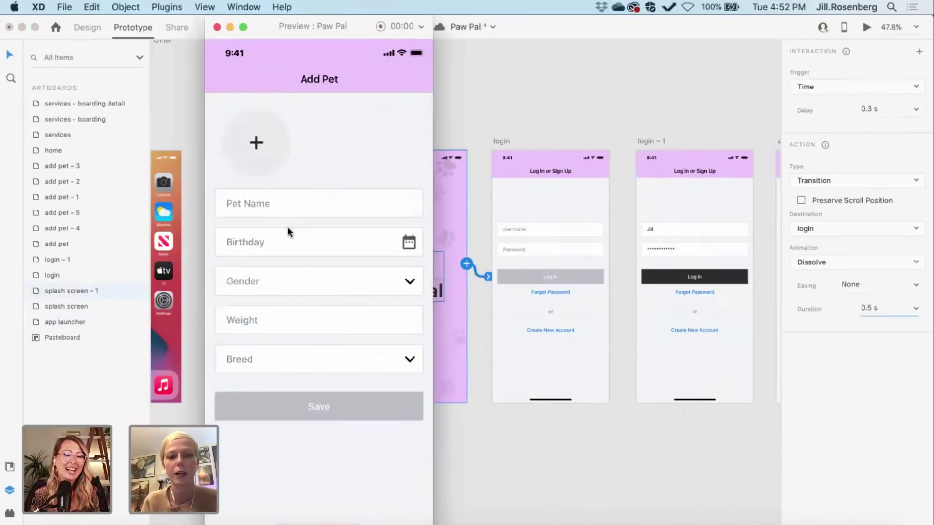
left_click(258, 143)
left_click(356, 306)
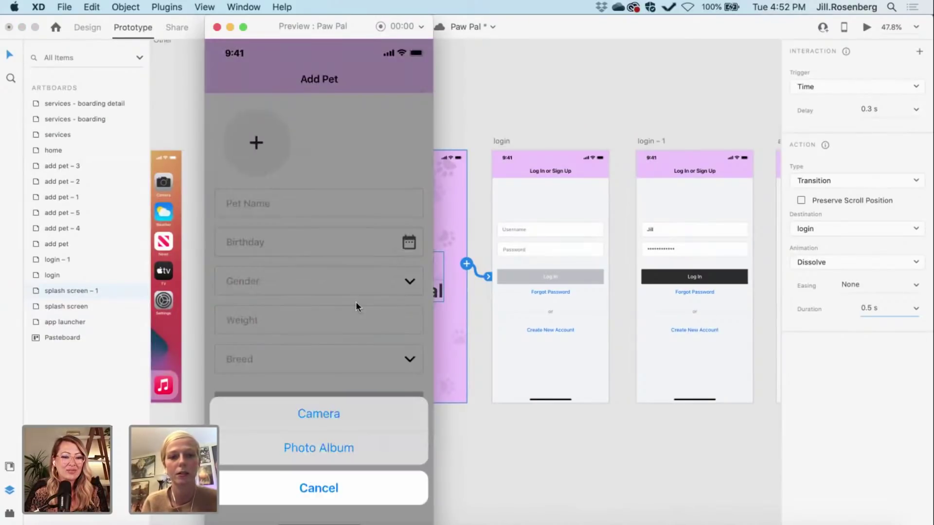
left_click(320, 451)
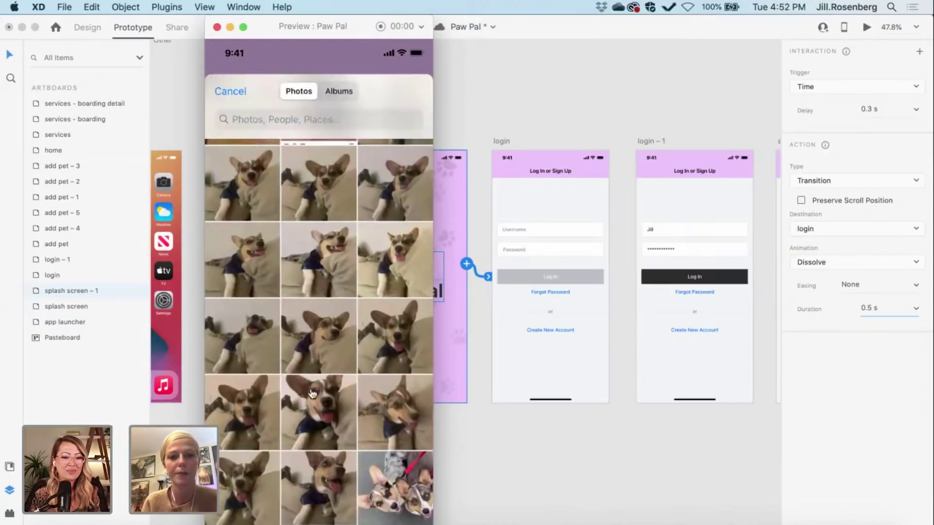
left_click(309, 282)
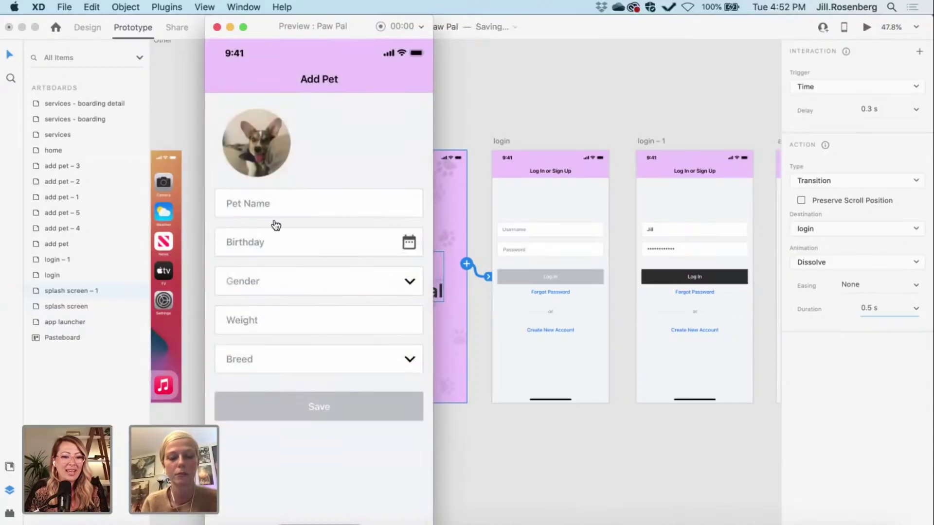
left_click(309, 214)
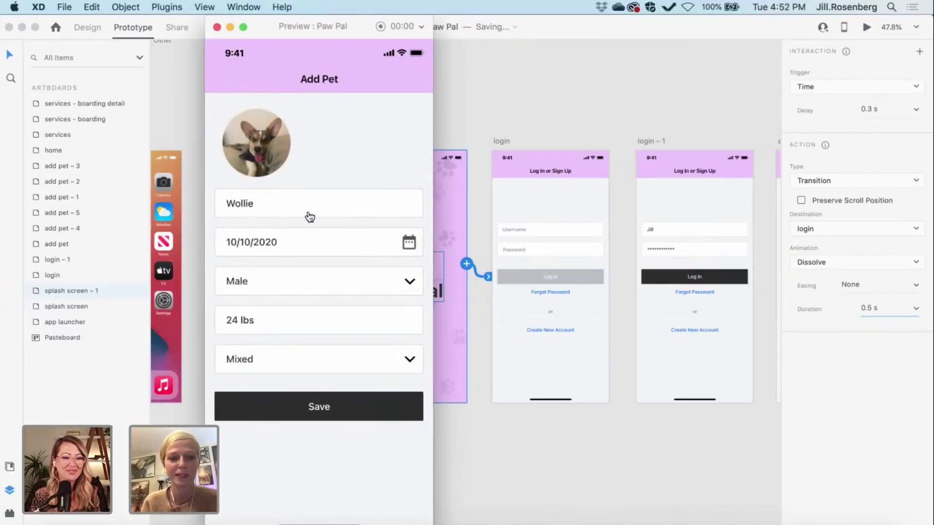
left_click(319, 406)
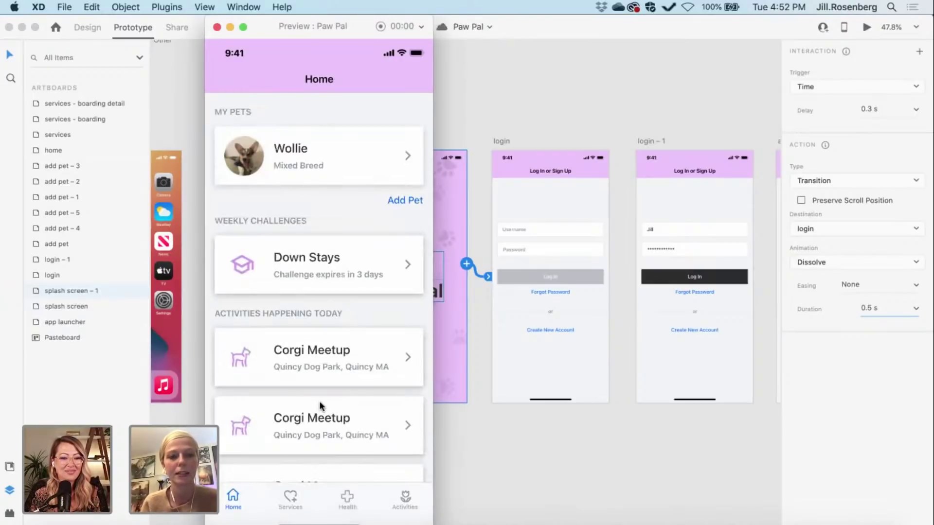
Step: Scroll through the Home screen and switch to the Services tab
scroll(319, 401, "down", 5)
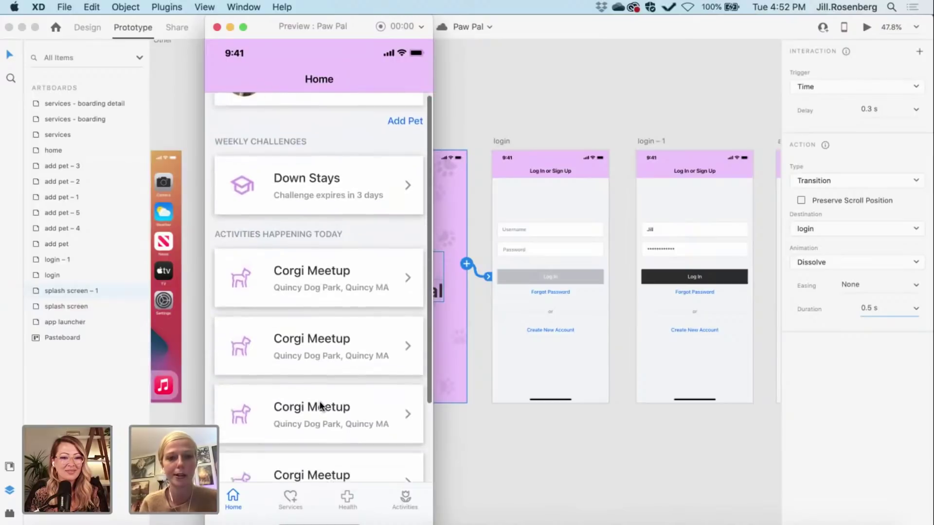
scroll(319, 400, "down", 4)
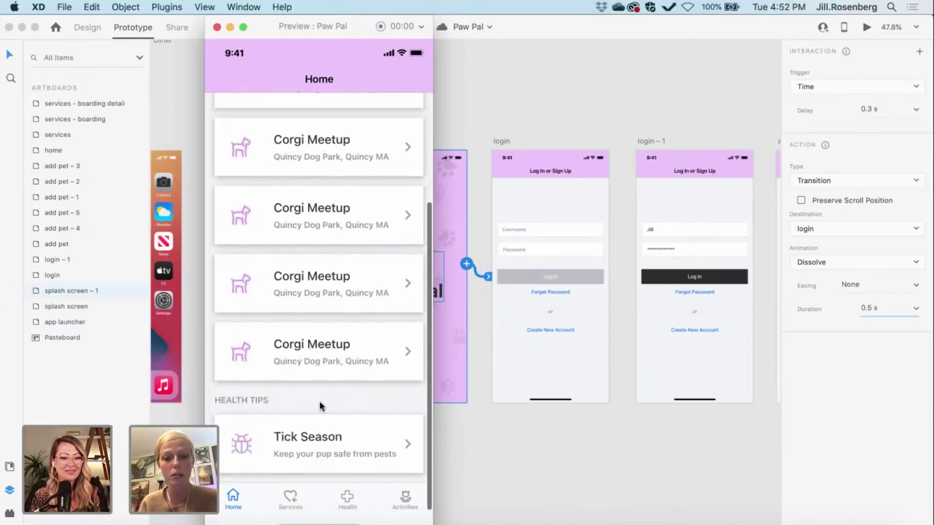
scroll(319, 401, "up", 3)
scroll(320, 403, "up", 3)
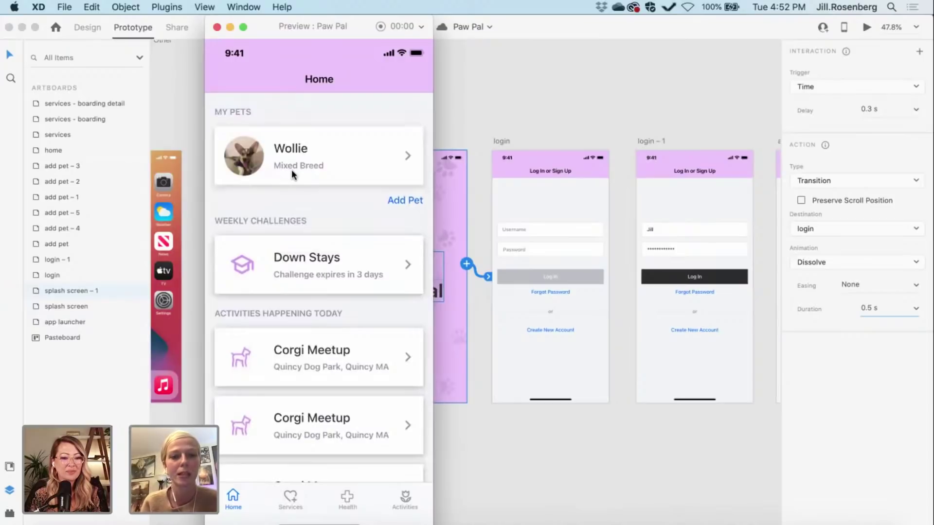
scroll(303, 292, "down", 2)
scroll(303, 288, "down", 5)
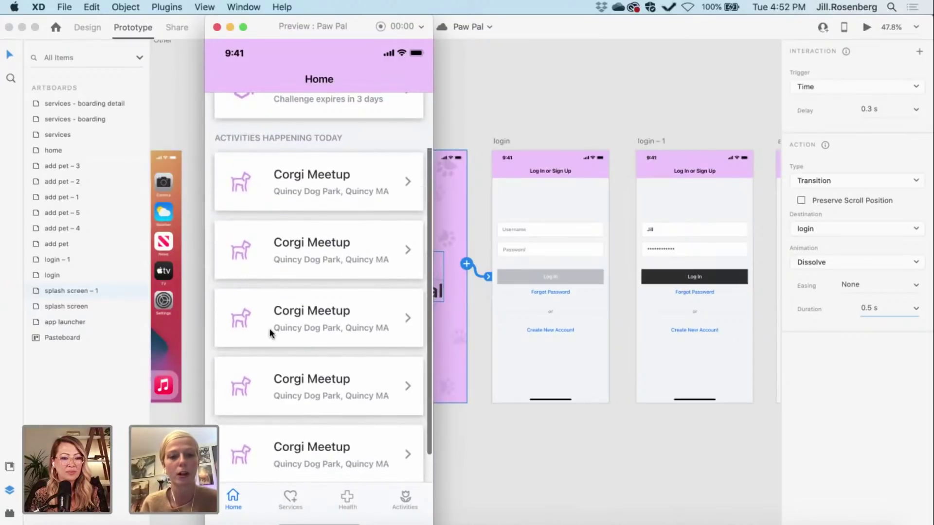
scroll(269, 328, "up", 5)
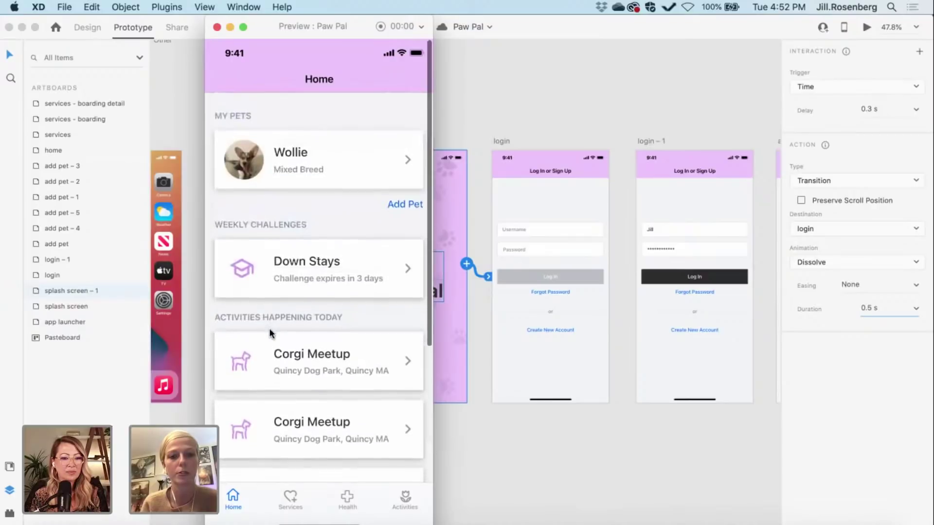
left_click(290, 501)
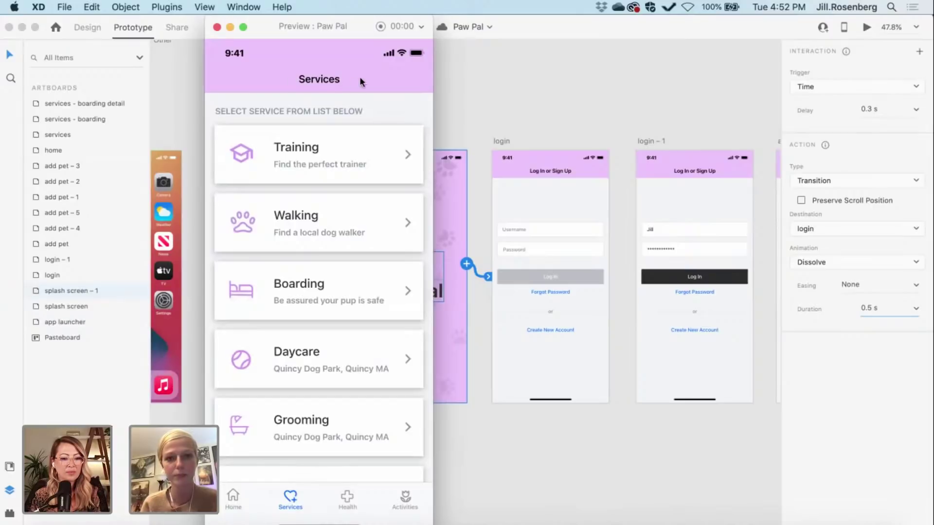
Step: Open the Boarding list, then the Boston for the Dogs detail screen
scroll(349, 260, "down", 5)
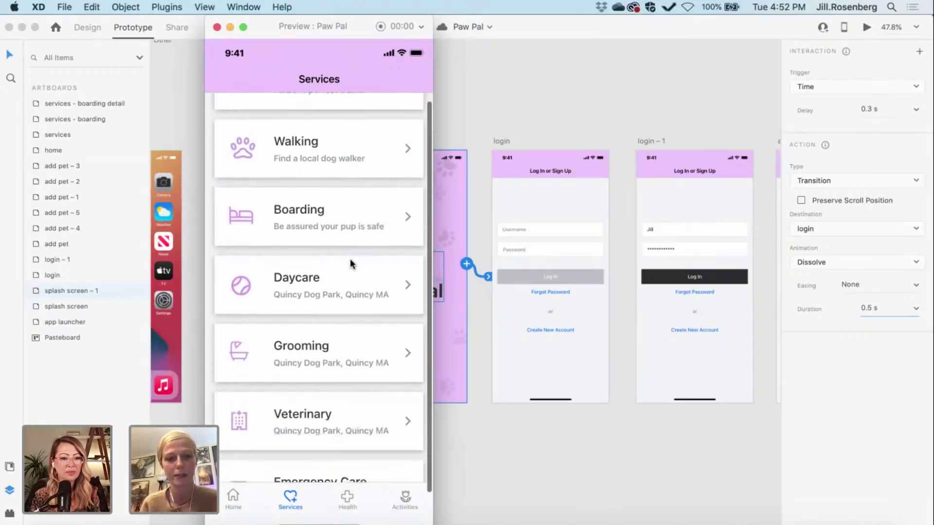
scroll(350, 261, "up", 4)
scroll(350, 261, "down", 4)
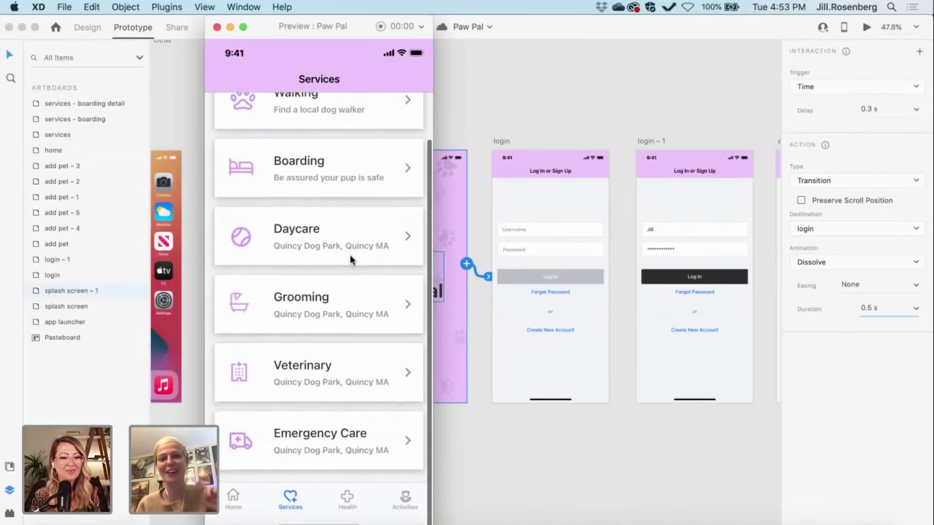
scroll(350, 255, "down", 1)
scroll(349, 255, "up", 5)
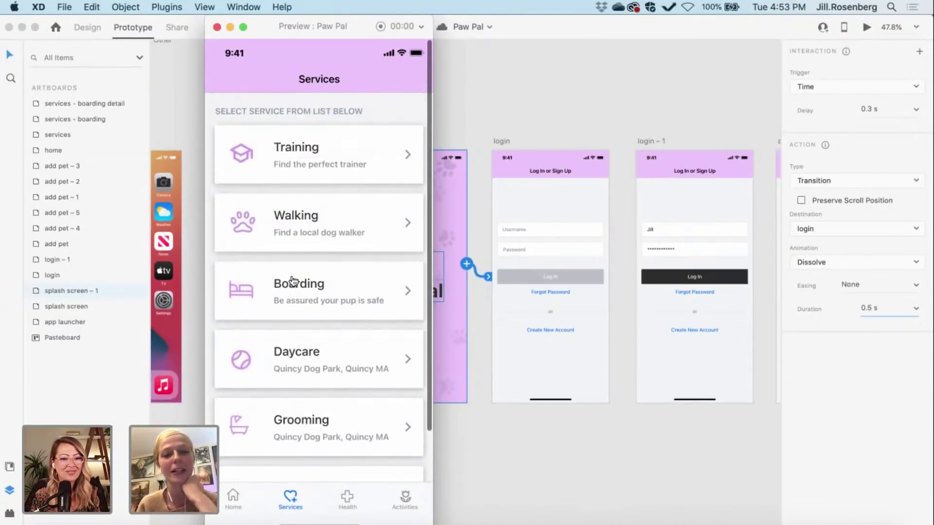
left_click(307, 287)
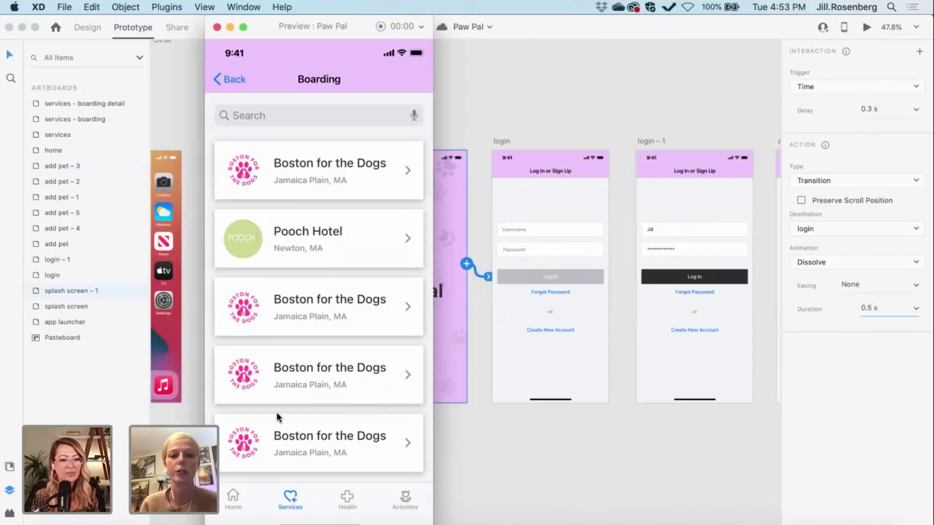
left_click(301, 190)
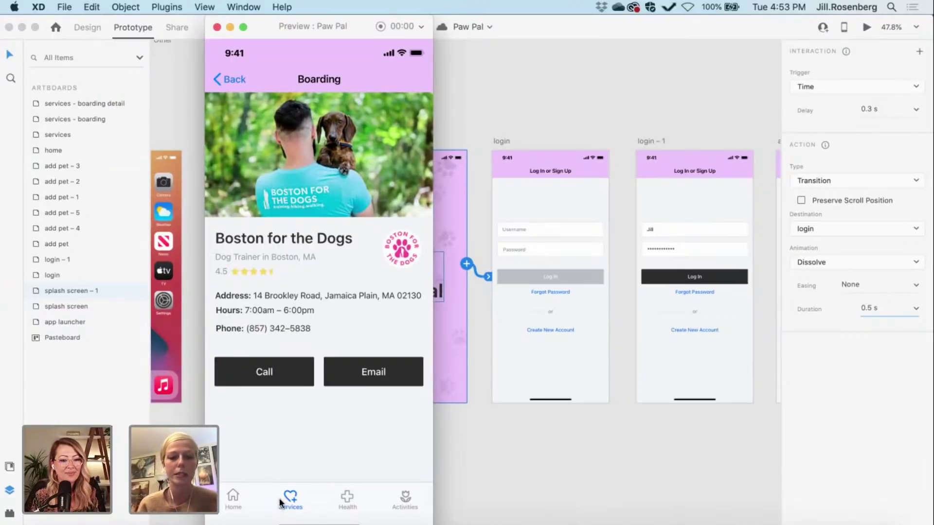
Step: Close the preview and pan the canvas to the services, boarding and boarding detail artboards
left_click(217, 28)
scroll(361, 91, "right", 15)
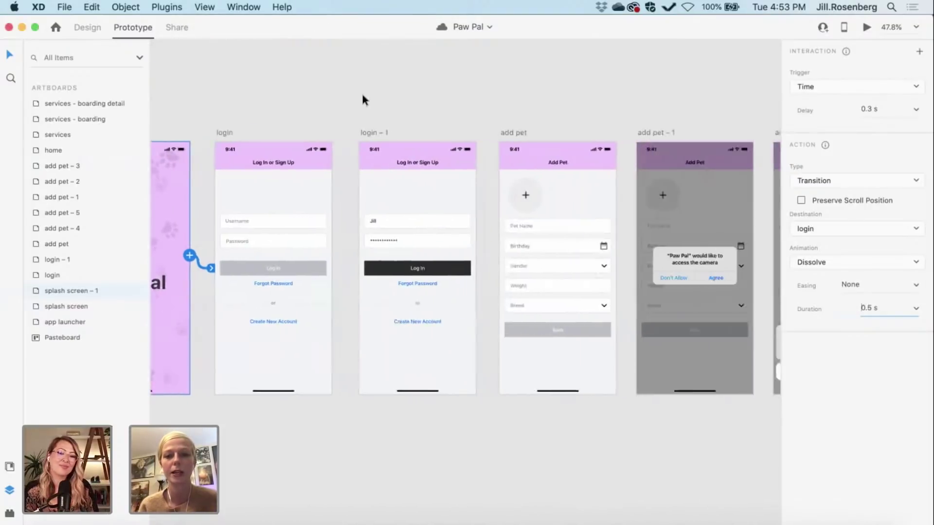
scroll(363, 100, "right", 20)
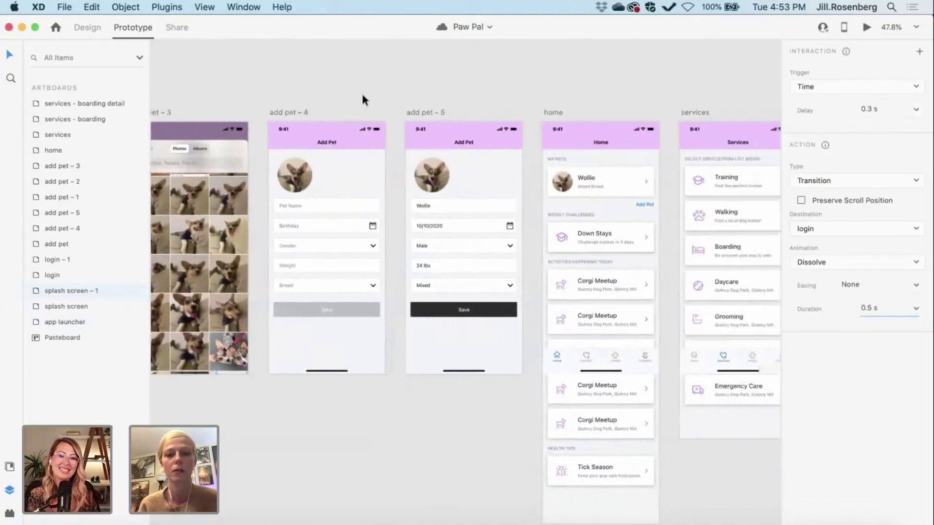
scroll(362, 96, "right", 5)
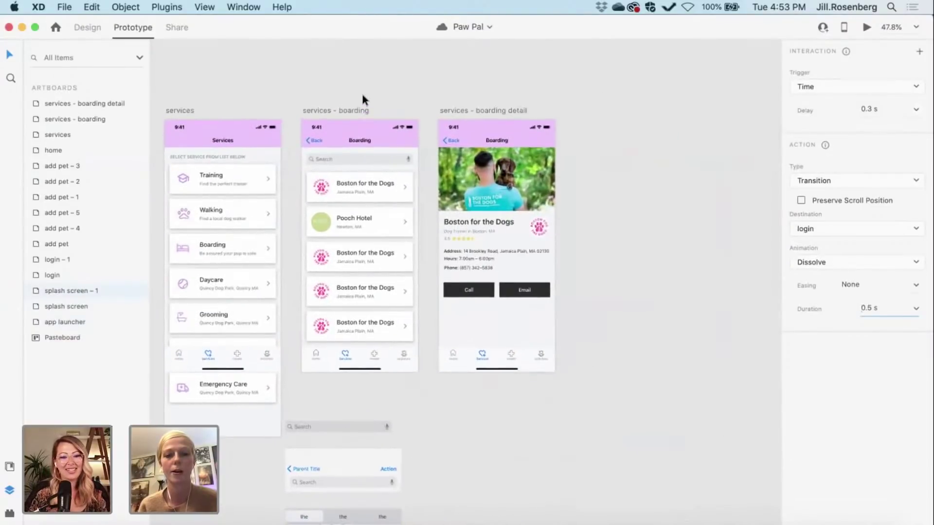
scroll(362, 96, "up", 5)
scroll(362, 96, "down", 2)
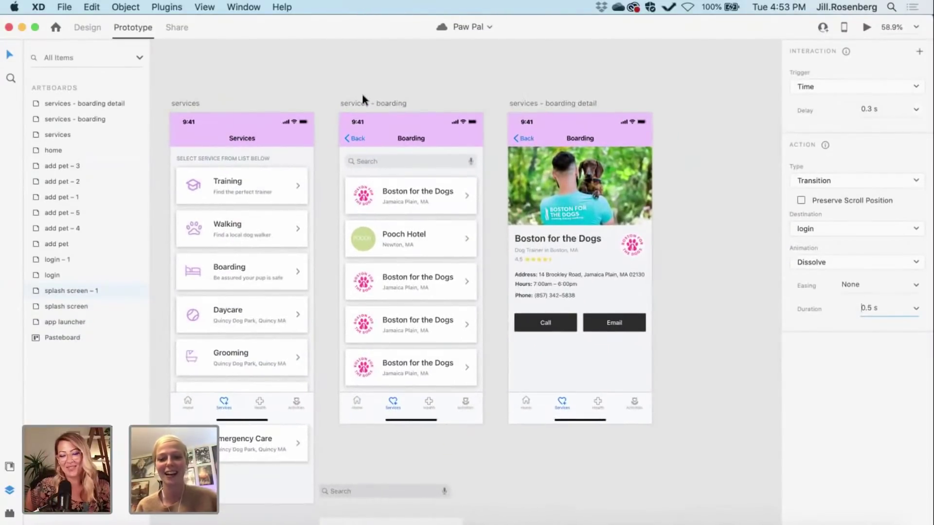
scroll(363, 97, "left", 4)
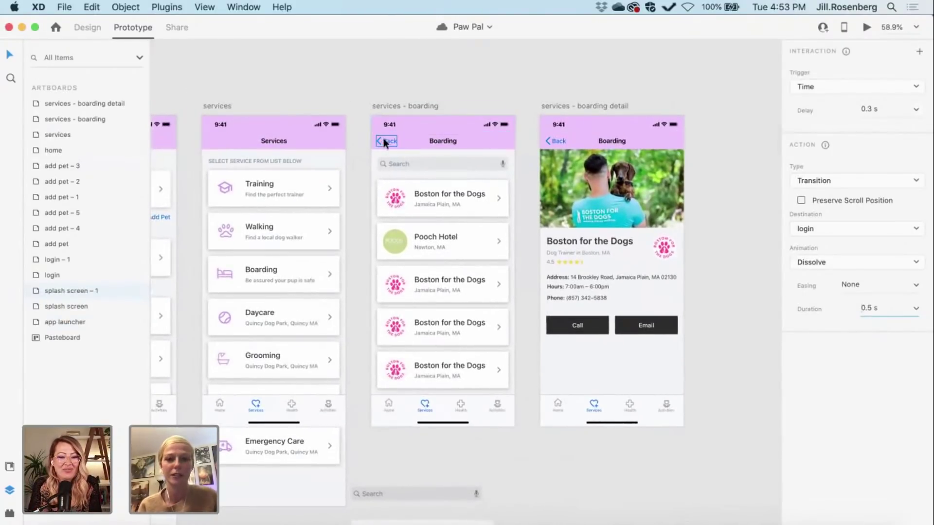
Step: Link the Boarding list's Back button to Services with Animation set to None
left_click(383, 138)
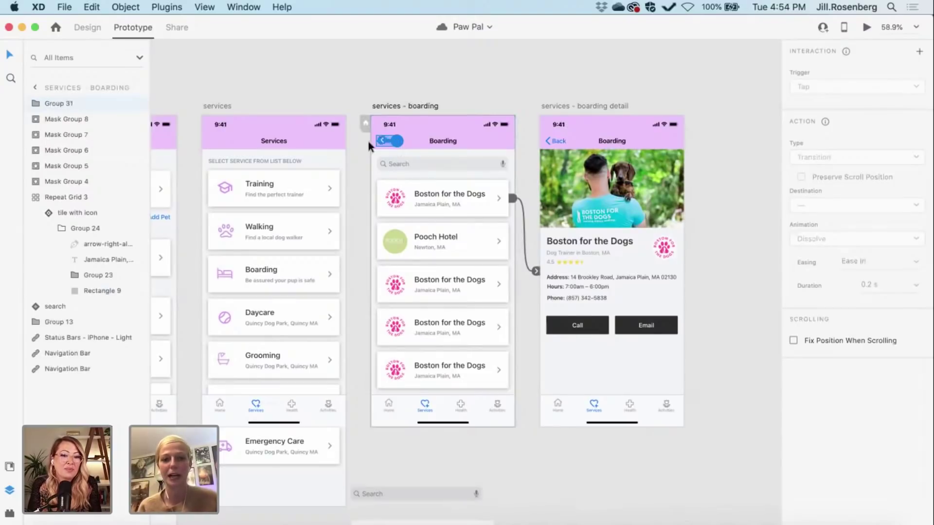
left_click_drag(362, 162, 324, 162)
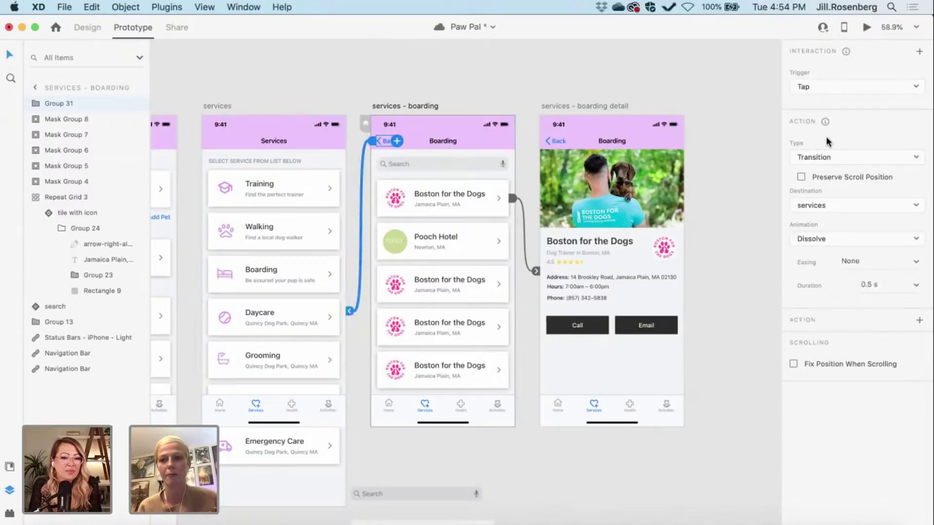
left_click(811, 239)
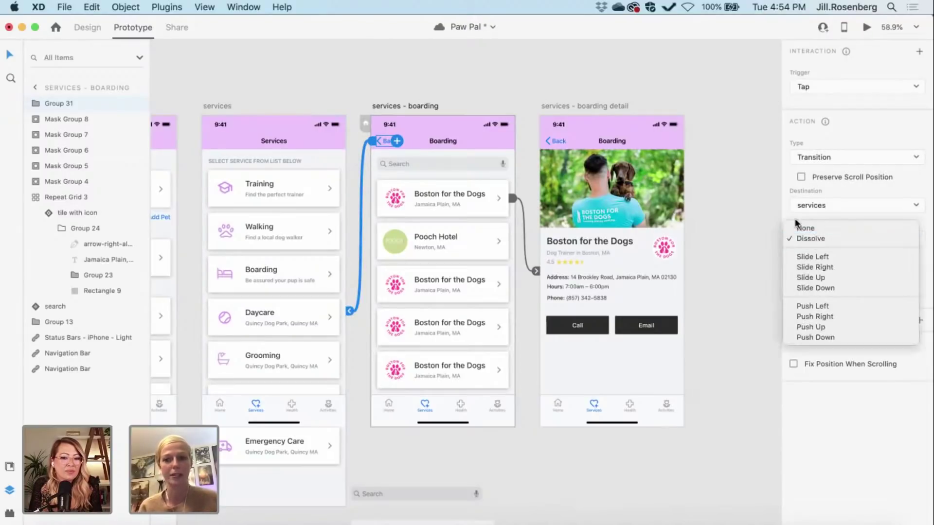
left_click(793, 227)
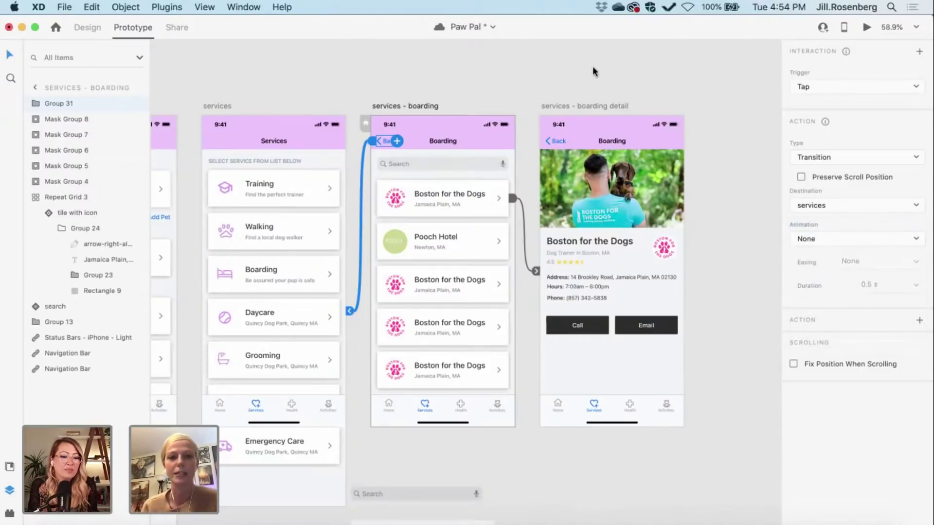
Step: Link the boarding detail screen's Back button to the services – boarding artboard
left_click(551, 141)
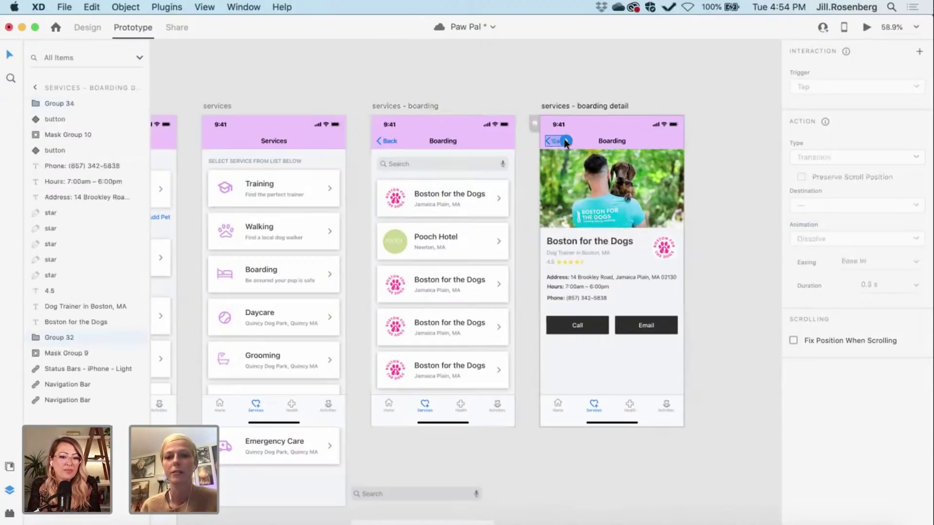
left_click_drag(562, 139, 479, 147)
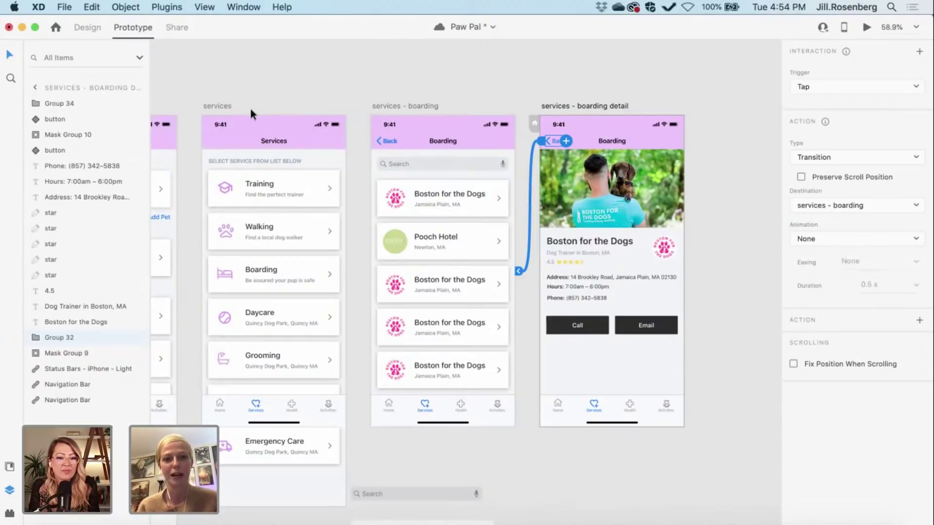
left_click(218, 105)
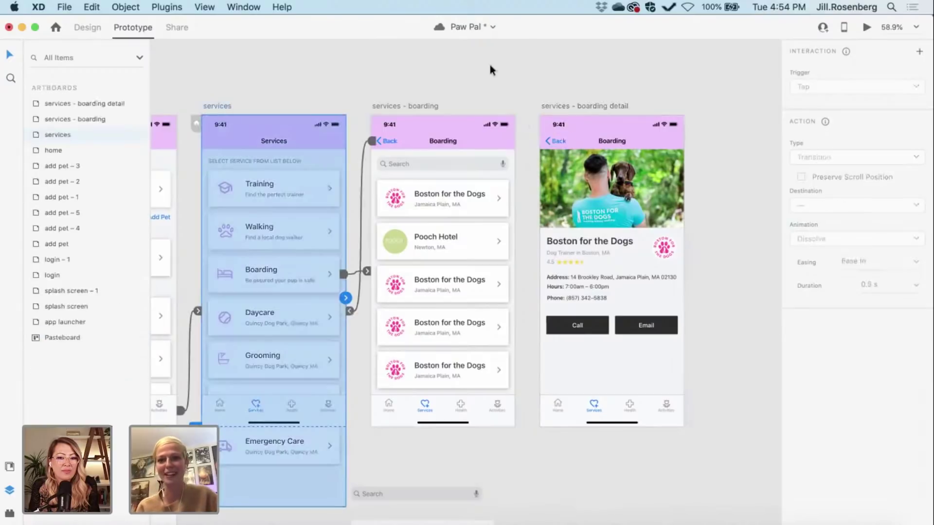
Step: Preview from Services, going Boarding → Boston for the Dogs and back, confirming each Back link
left_click(866, 27)
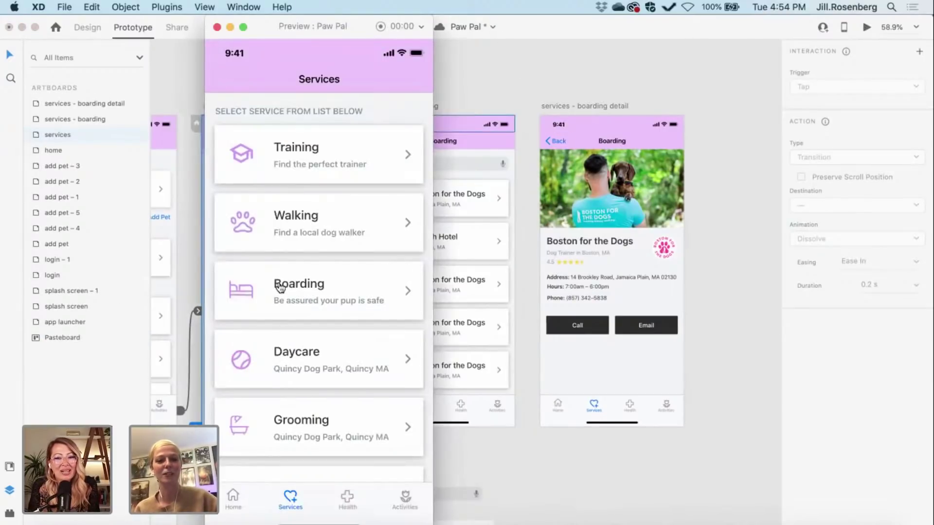
left_click(281, 286)
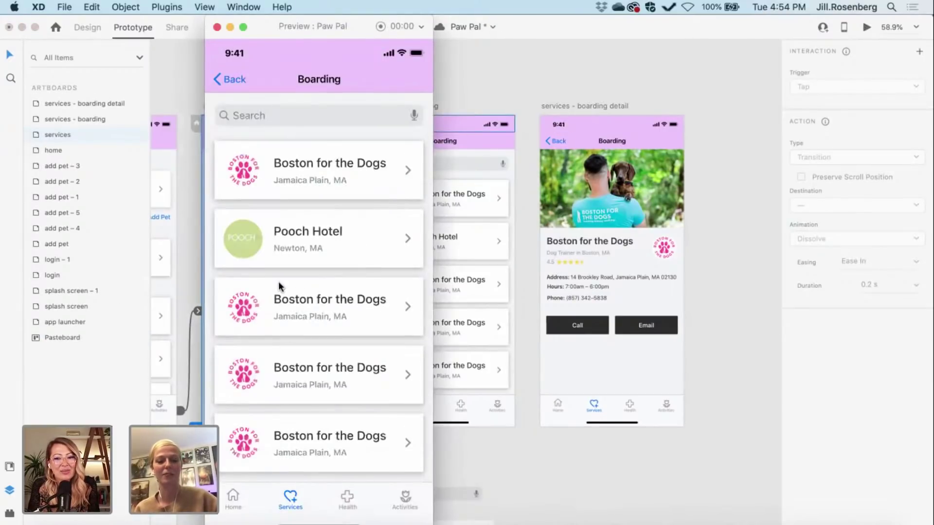
left_click(285, 180)
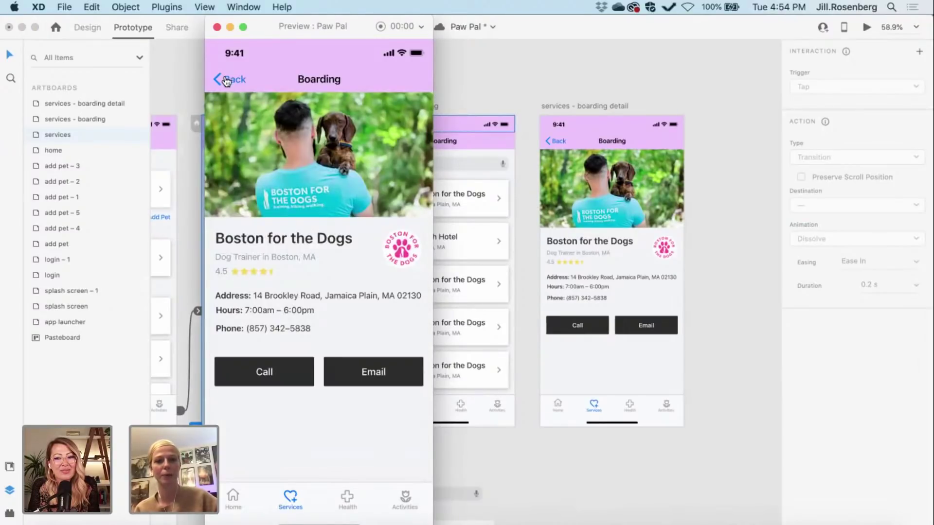
left_click(226, 80)
left_click(226, 81)
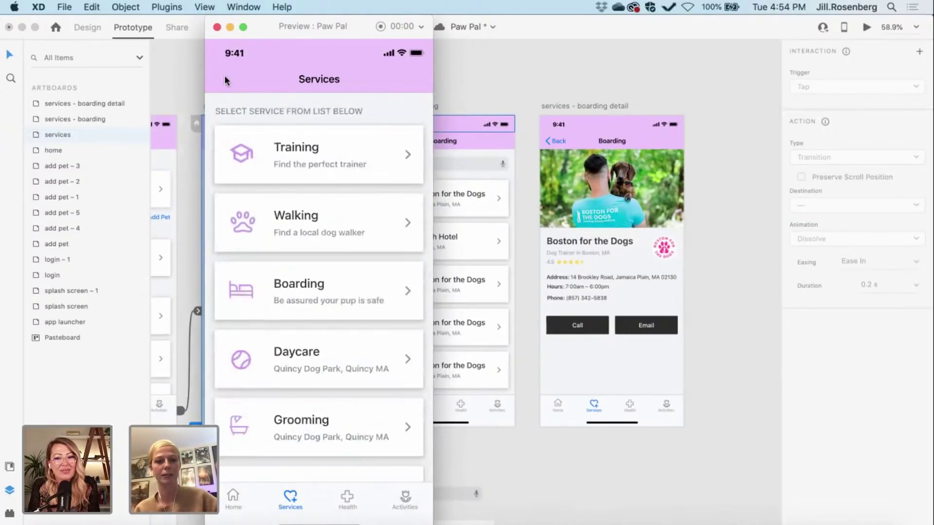
left_click(319, 287)
left_click(281, 184)
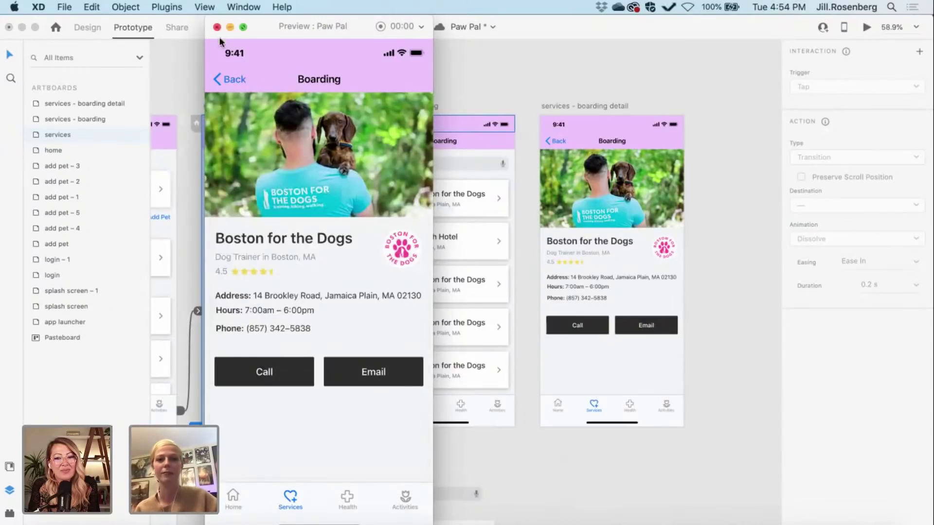
left_click(226, 79)
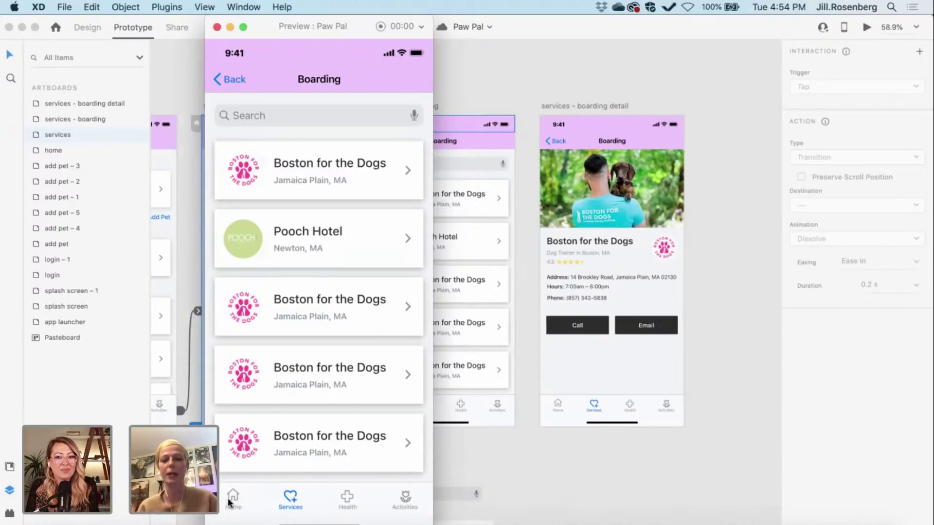
left_click(217, 28)
Step: Close the preview and pan the canvas back over the services and boarding artboards
left_click(208, 75)
scroll(208, 75, "down", 3)
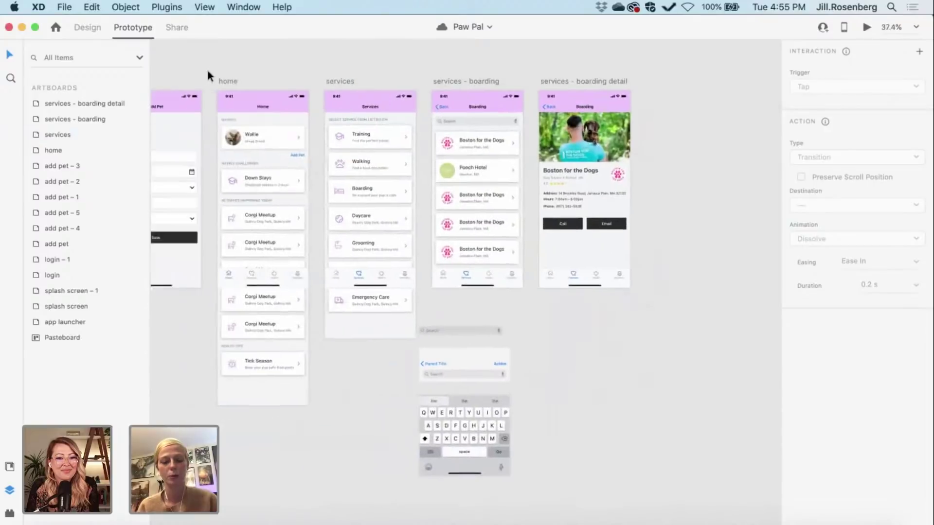
scroll(208, 71, "down", 2)
scroll(541, 350, "right", 4)
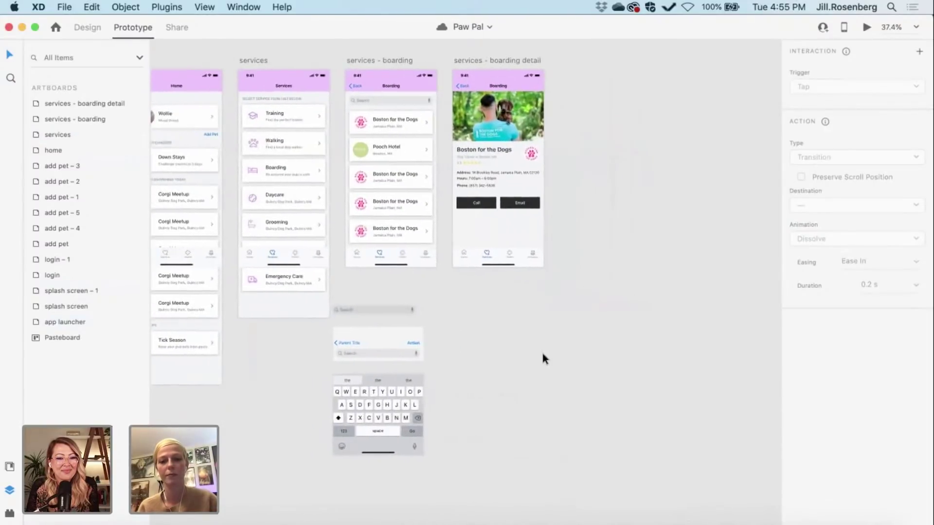
scroll(541, 354, "down", 2)
scroll(541, 355, "right", 2)
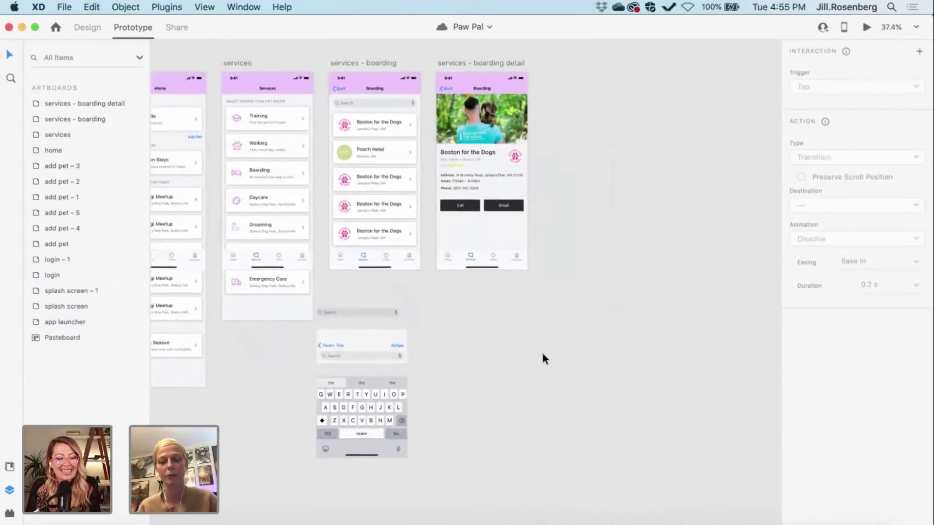
scroll(542, 354, "up", 1)
scroll(542, 354, "left", 1)
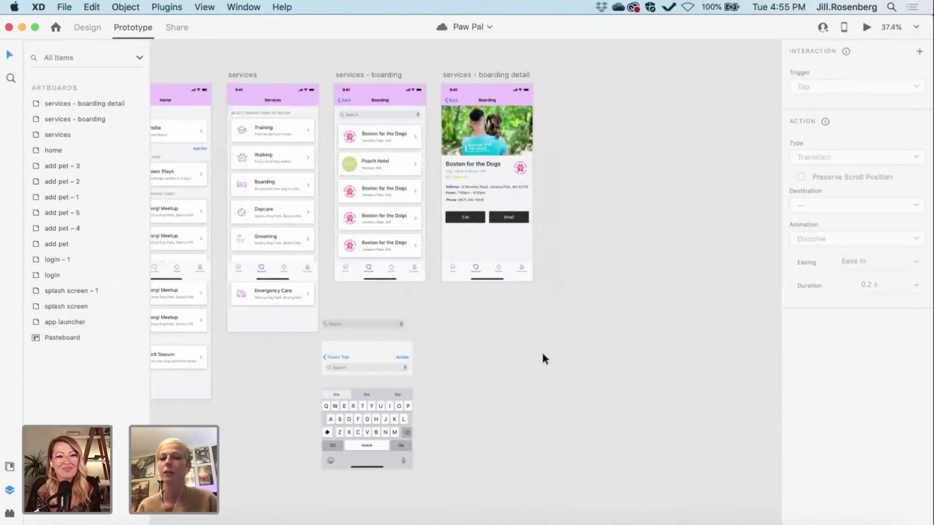